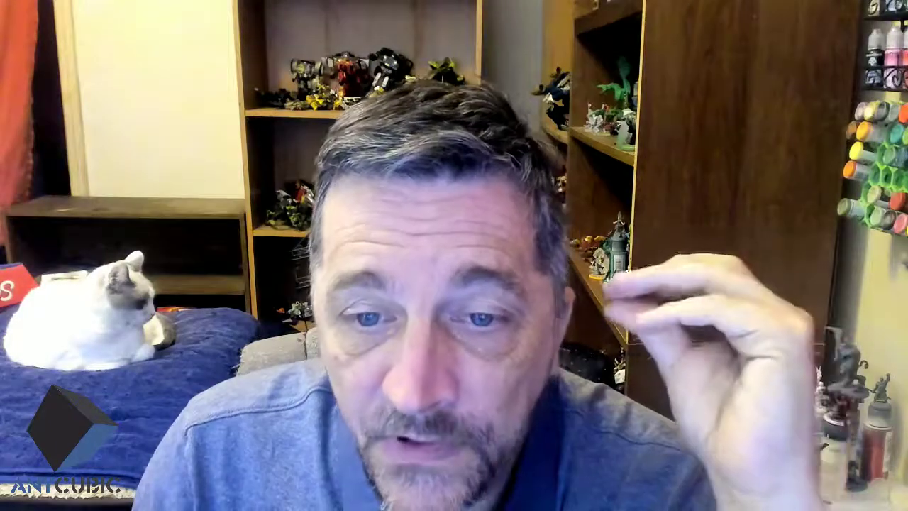
Switch to DAZ Studio and inspect the standing male base figure from the front and the side
{"action": "left_click", "coordinate": [381, 299]}
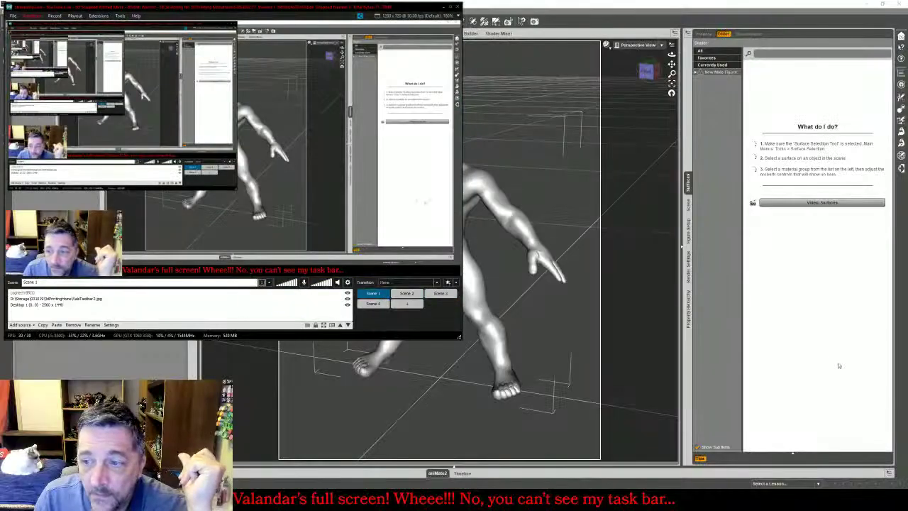
{"action": "left_click", "coordinate": [722, 331]}
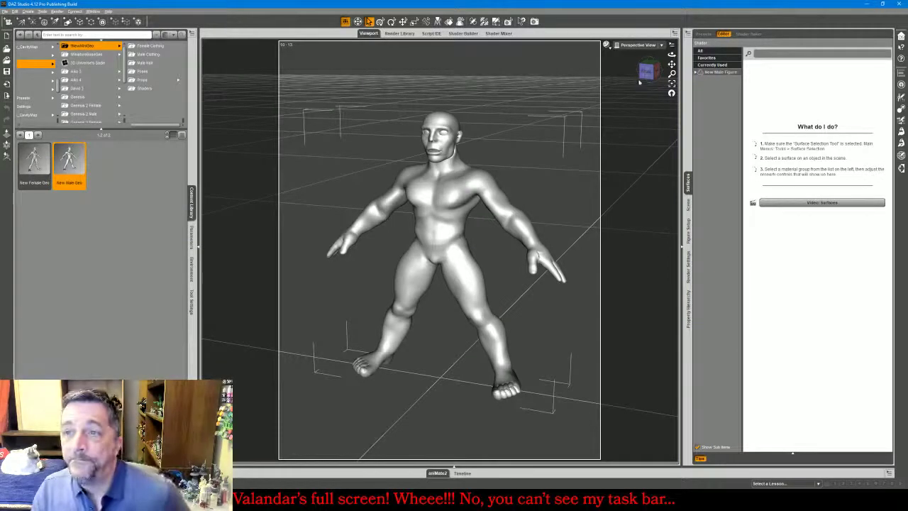
{"action": "left_click_drag", "start_coordinate": [646, 71], "coordinate": [642, 94]}
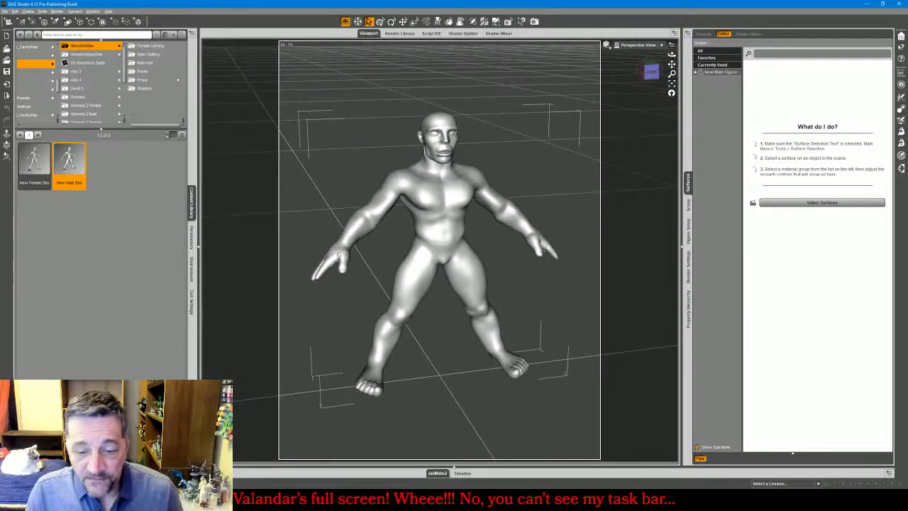
{"action": "mouse_move", "coordinate": [313, 500]}
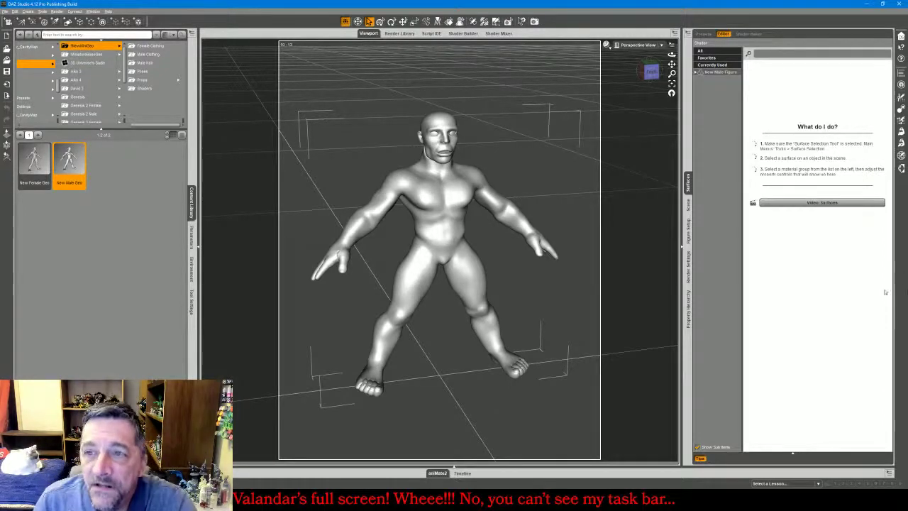
{"action": "mouse_move", "coordinate": [648, 75]}
{"action": "left_mouse_down"}
{"action": "mouse_move", "coordinate": [603, 57]}
{"action": "mouse_move", "coordinate": [538, 58]}
{"action": "mouse_move", "coordinate": [650, 64]}
{"action": "left_mouse_up"}
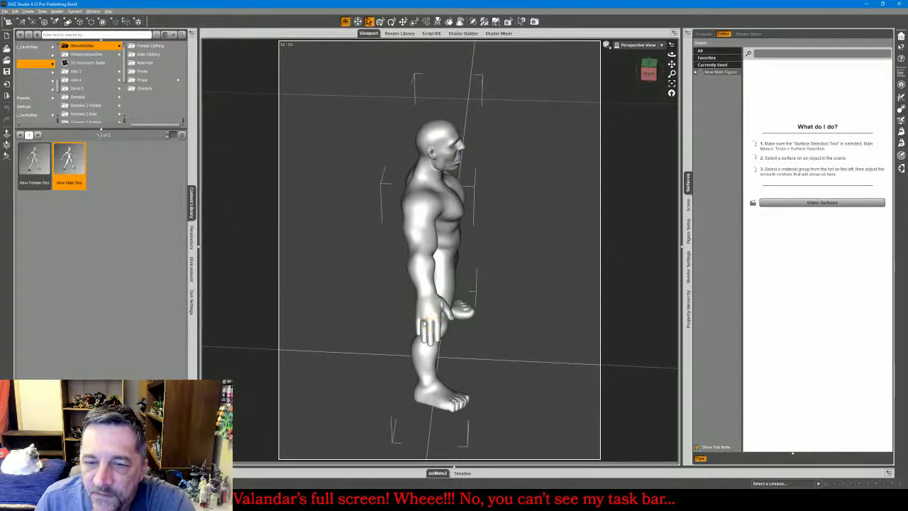
{"action": "left_click", "coordinate": [646, 81]}
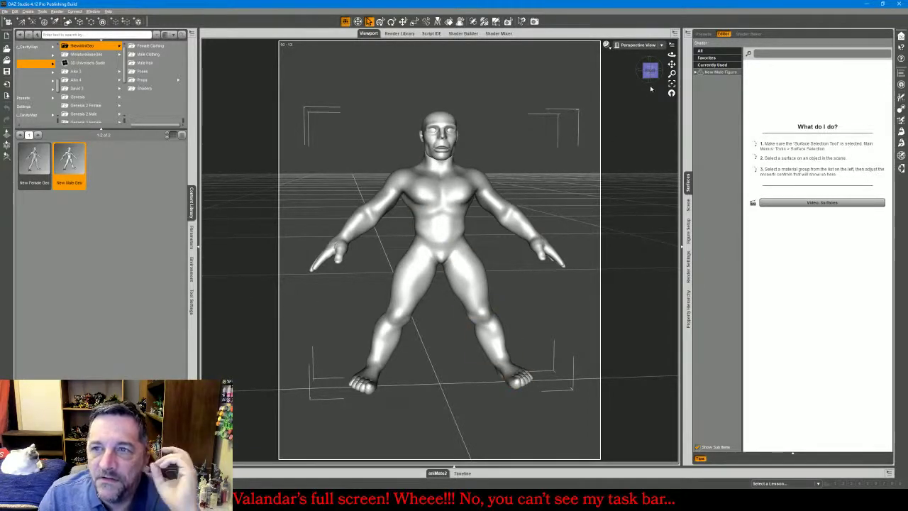
{"action": "left_click_drag", "start_coordinate": [650, 75], "coordinate": [654, 81]}
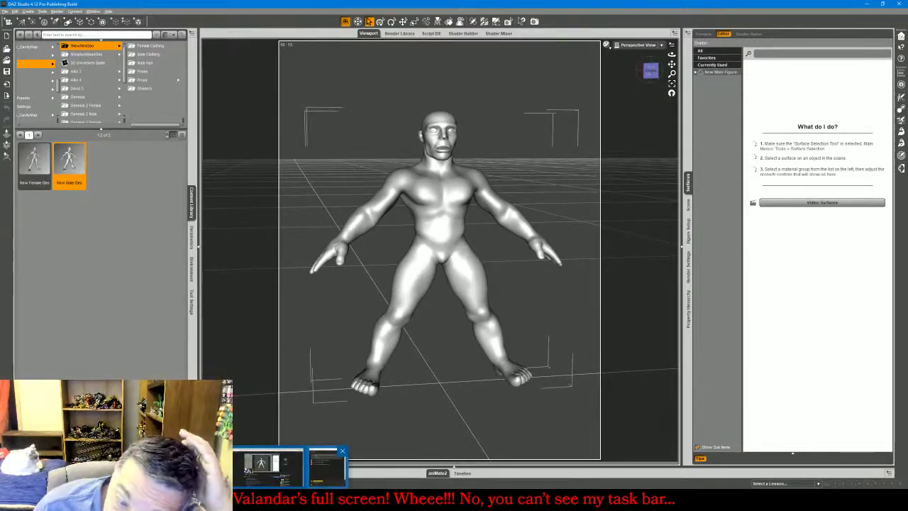
Check the live chat for the character request and load the Double Beaked Axe Rhand prop from the MiniatureBaseGeo props onto the figure
{"action": "left_click", "coordinate": [326, 467]}
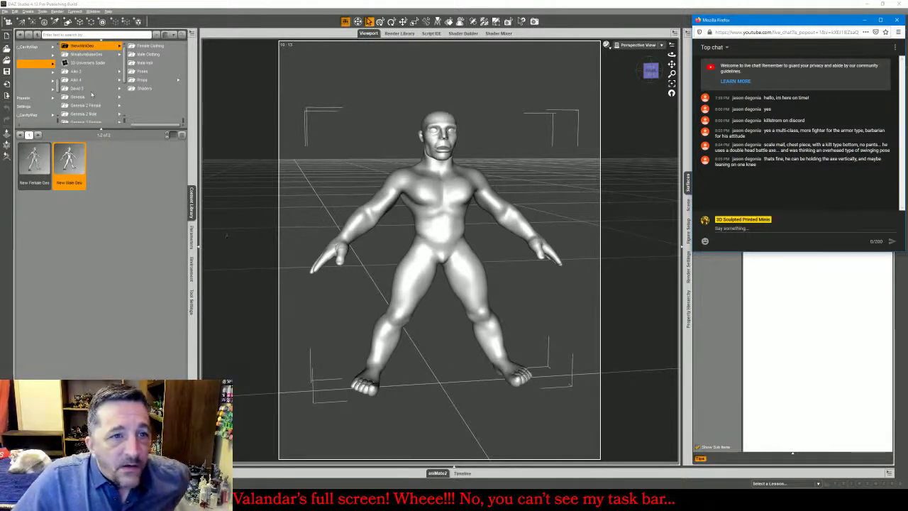
{"action": "left_click", "coordinate": [89, 56]}
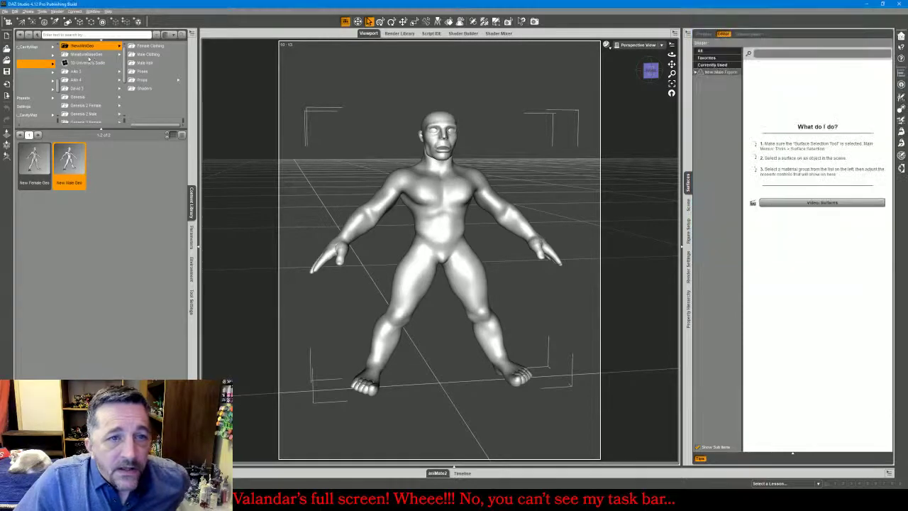
{"action": "left_click", "coordinate": [141, 73]}
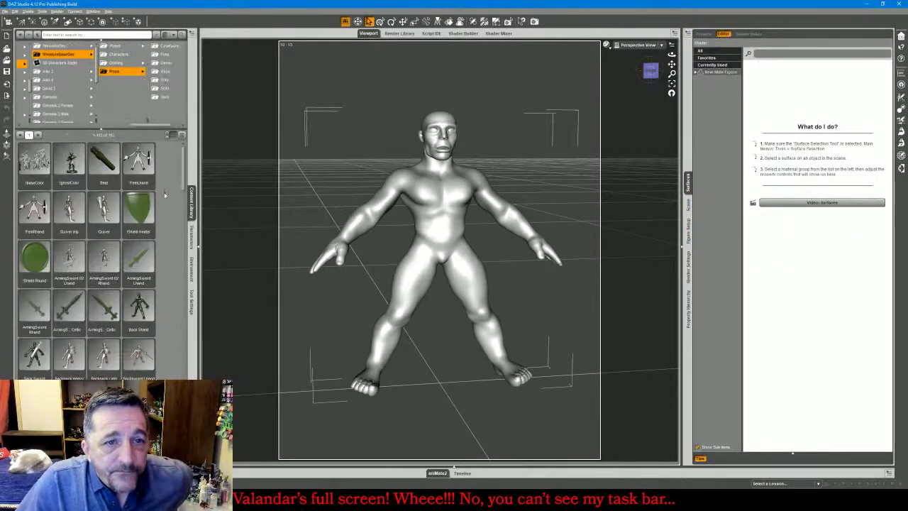
{"action": "scroll", "coordinate": [165, 257], "scroll_direction": "down", "scroll_amount": 5}
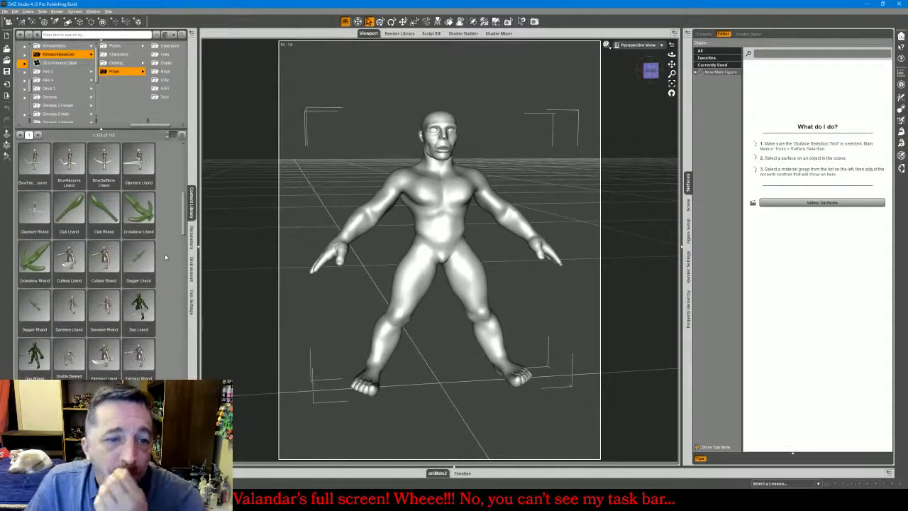
{"action": "scroll", "coordinate": [166, 257], "scroll_direction": "down", "scroll_amount": 3}
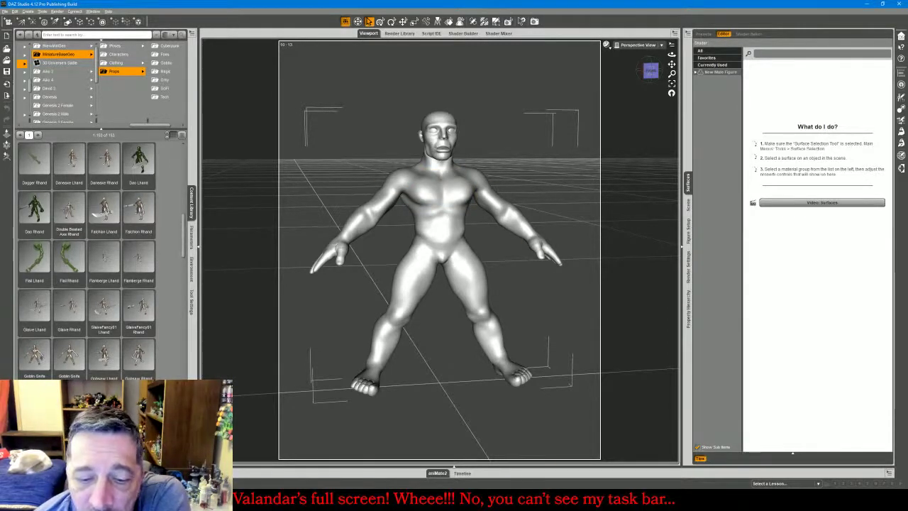
{"action": "mouse_move", "coordinate": [291, 503]}
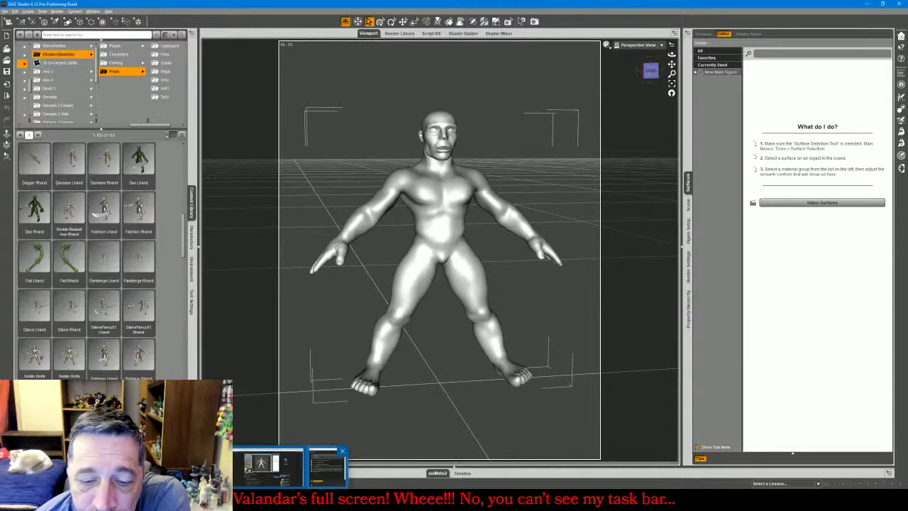
{"action": "left_click", "coordinate": [326, 467]}
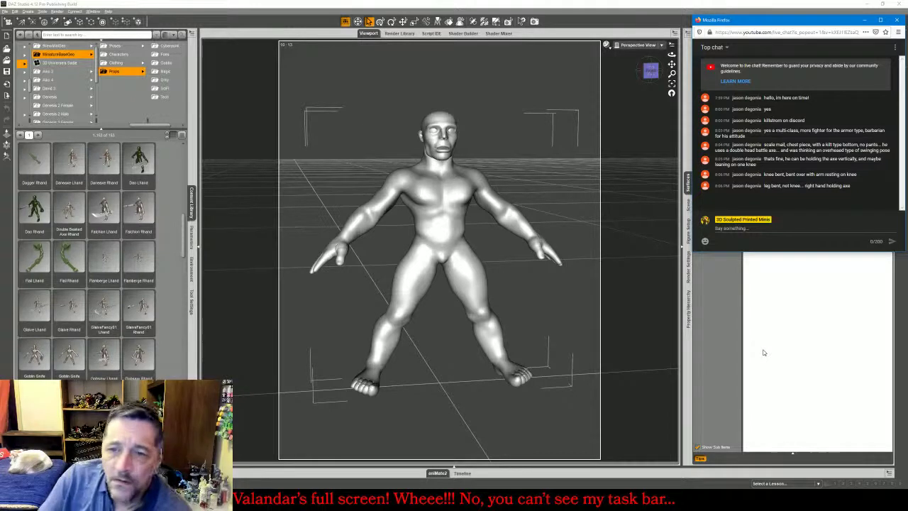
{"action": "double_click", "coordinate": [64, 204]}
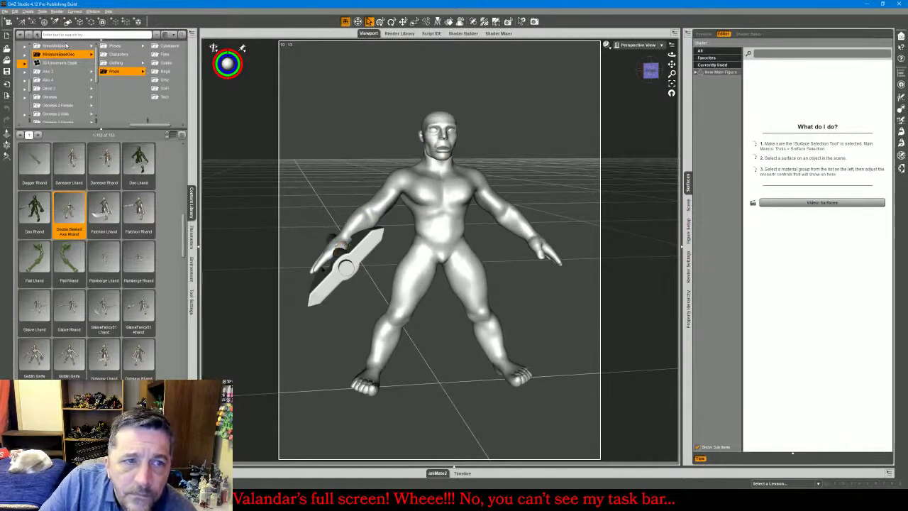
Apply the R Hand Corr pose from the NewMiniGeo props to close the figure's right hand around the axe handle
{"action": "left_click", "coordinate": [66, 45]}
{"action": "left_click", "coordinate": [119, 72]}
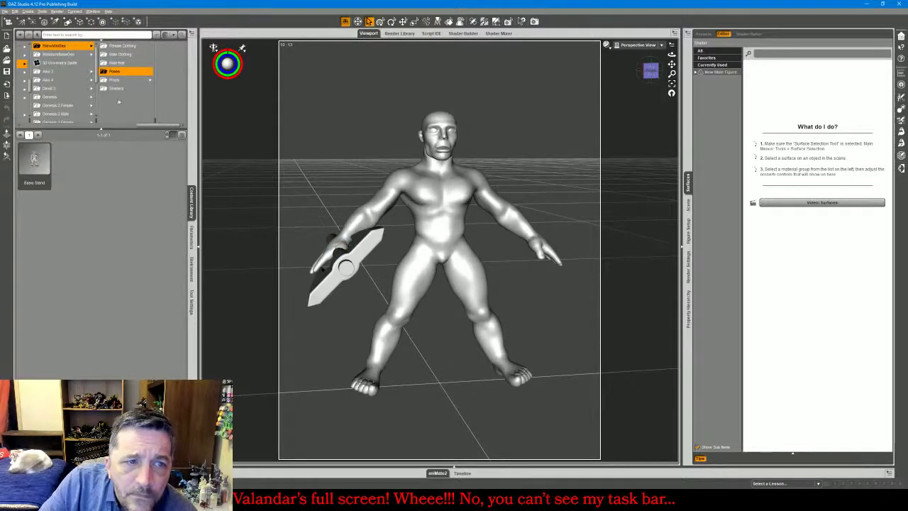
{"action": "left_click", "coordinate": [116, 79]}
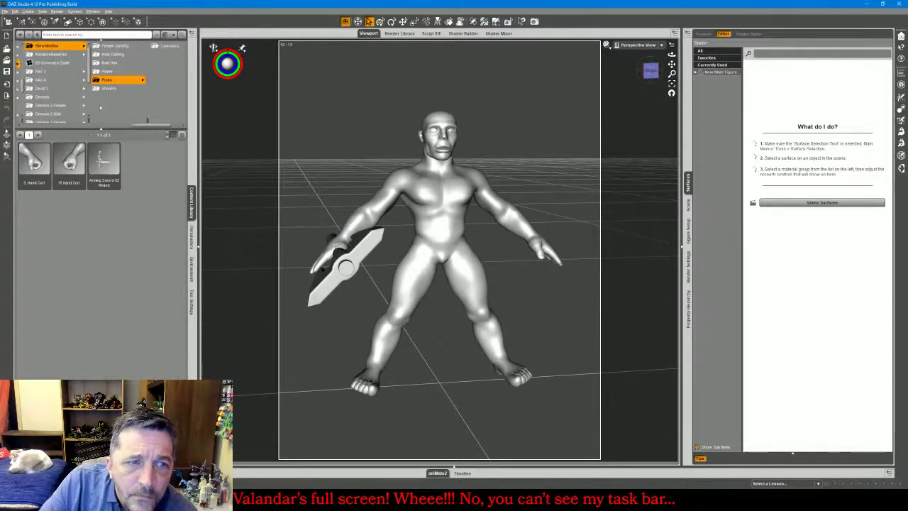
{"action": "mouse_move", "coordinate": [69, 161]}
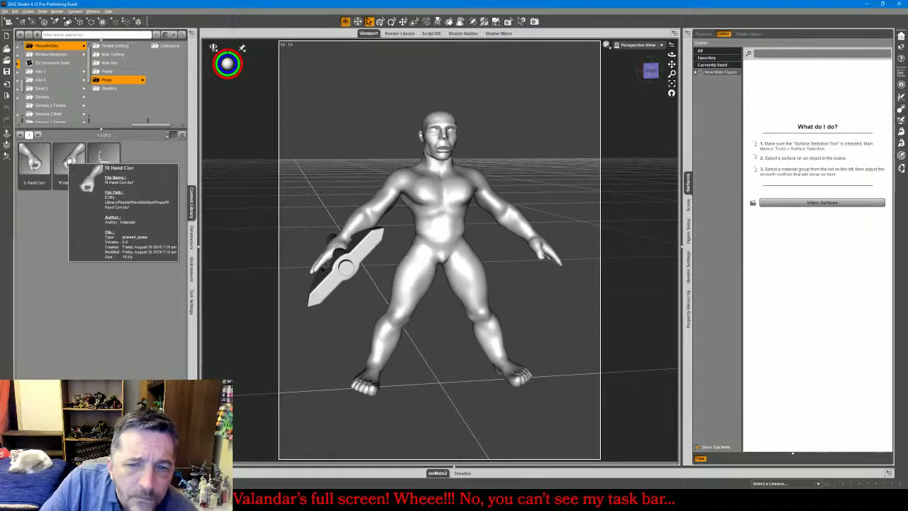
{"action": "double_click", "coordinate": [68, 161]}
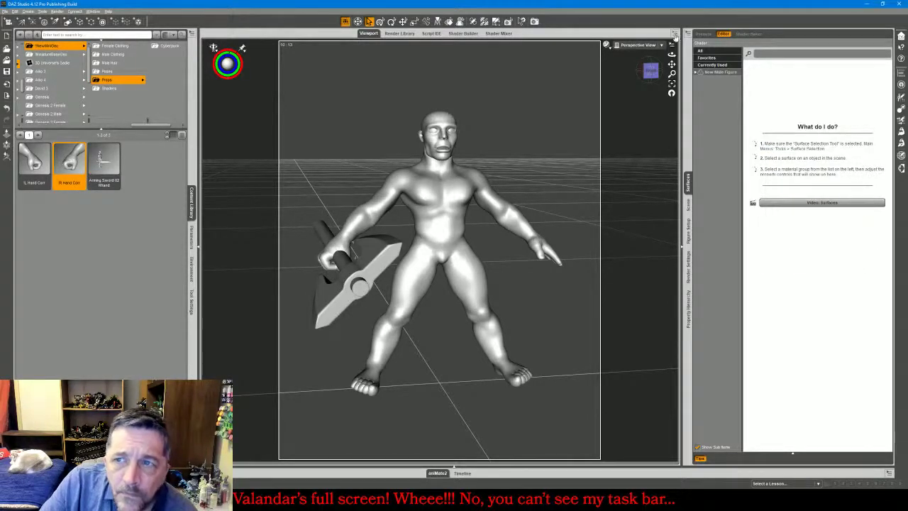
Frame the axe in the back view and shift it sideways, outward from the figure's right palm
{"action": "left_click", "coordinate": [638, 44]}
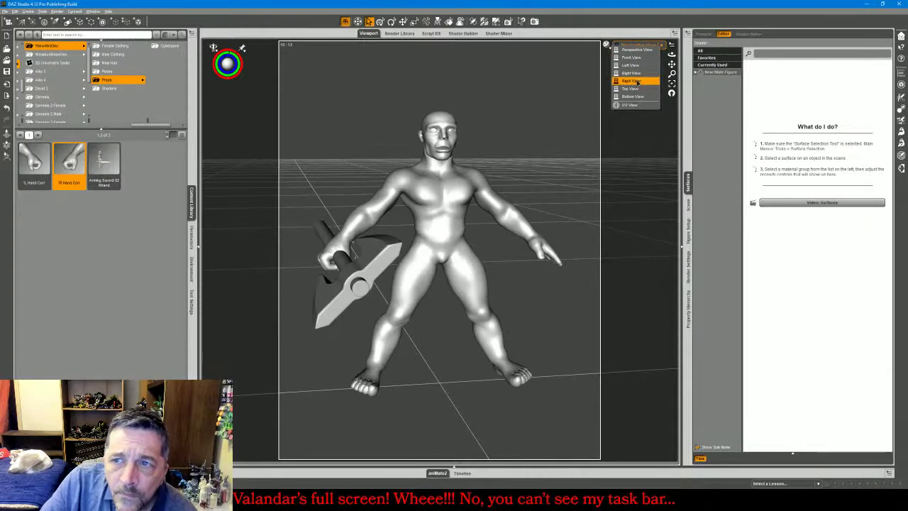
{"action": "left_click", "coordinate": [631, 81]}
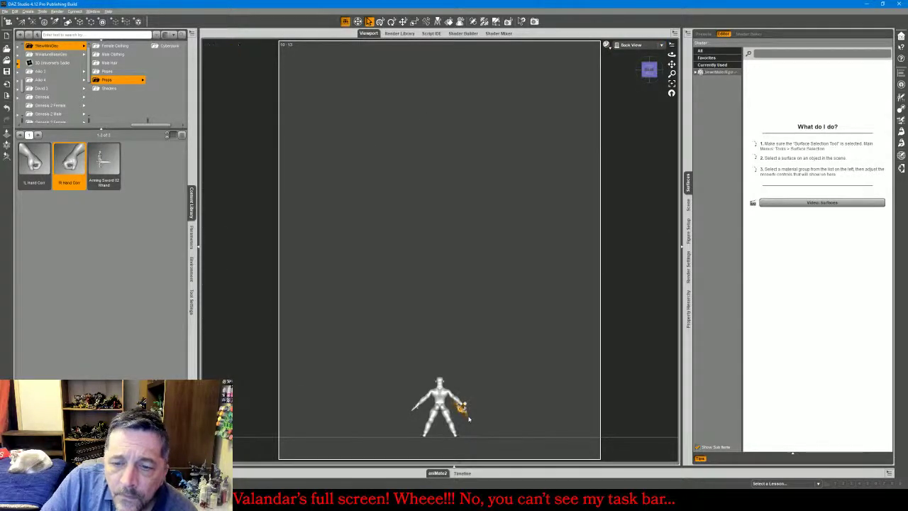
{"action": "left_click", "coordinate": [671, 92]}
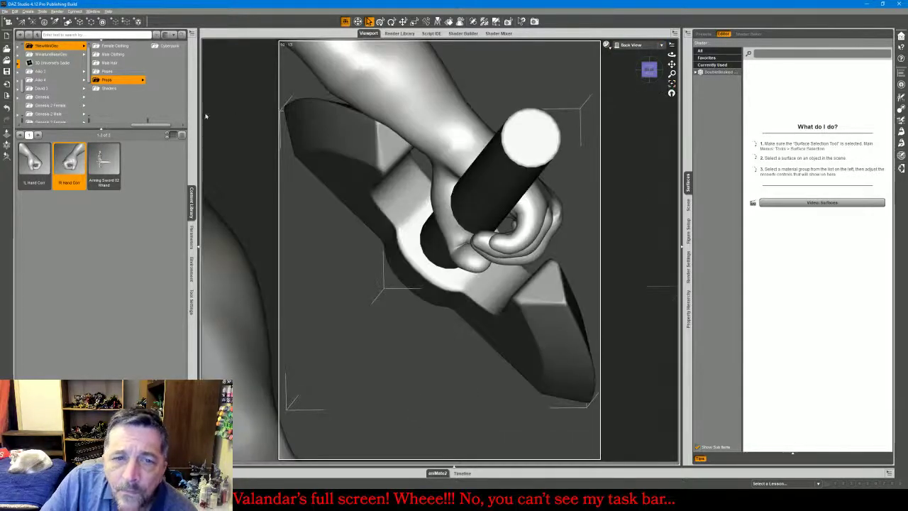
{"action": "left_click", "coordinate": [191, 239]}
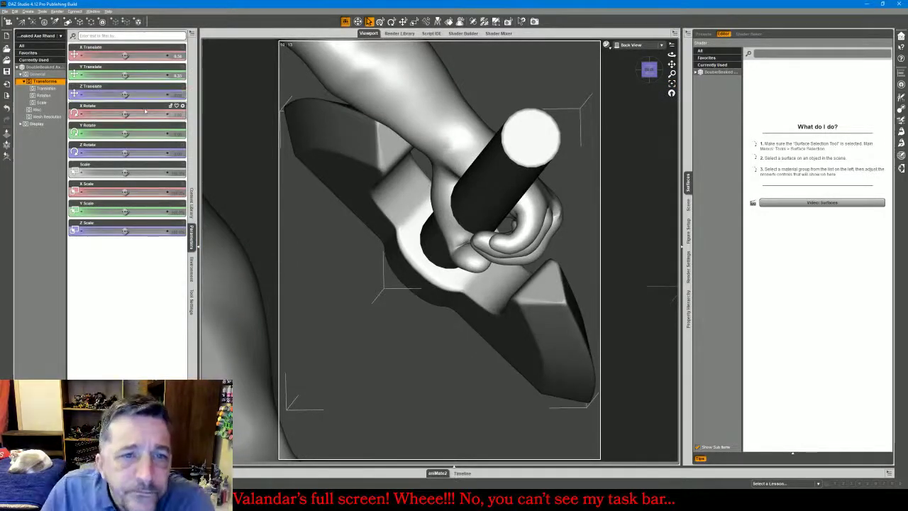
{"action": "left_click", "coordinate": [402, 21]}
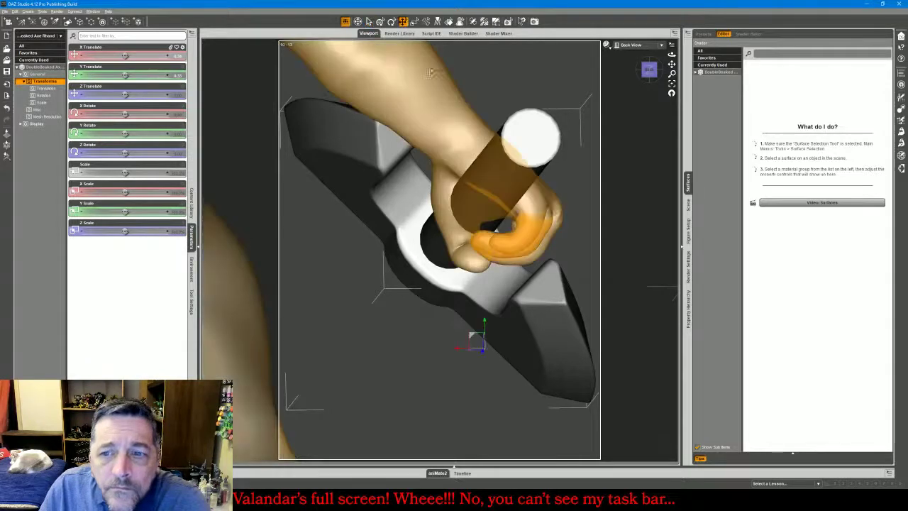
{"action": "left_click_drag", "start_coordinate": [469, 338], "coordinate": [490, 341]}
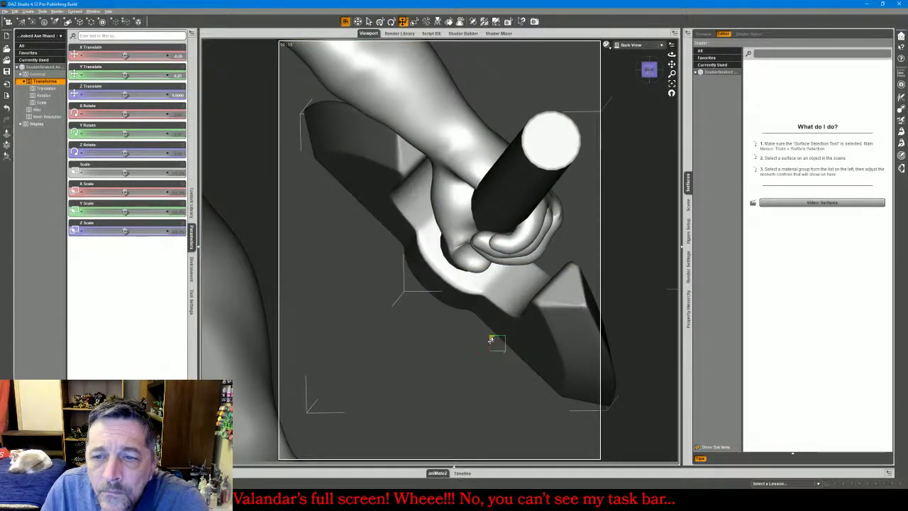
Rotate the axe to line its handle up with the right hand's grip and move the handle back into the palm
{"action": "left_click", "coordinate": [391, 22]}
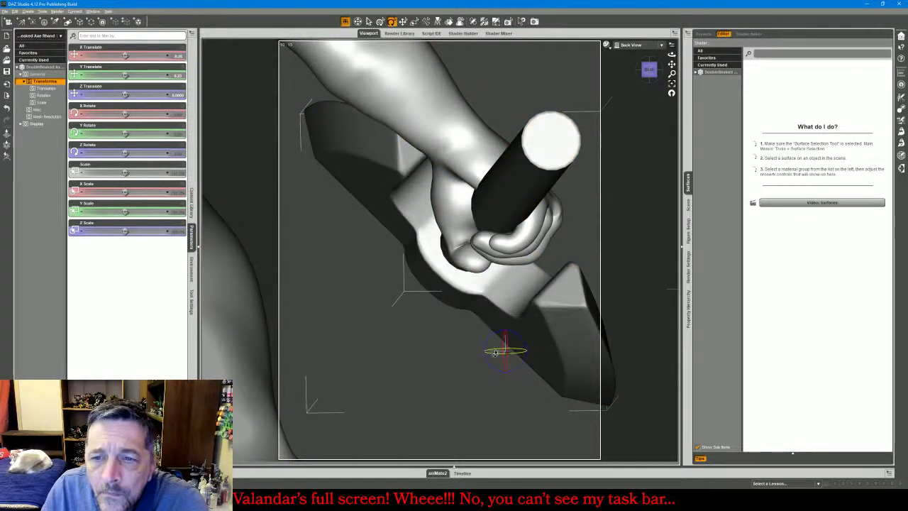
{"action": "left_click_drag", "start_coordinate": [494, 352], "coordinate": [499, 343]}
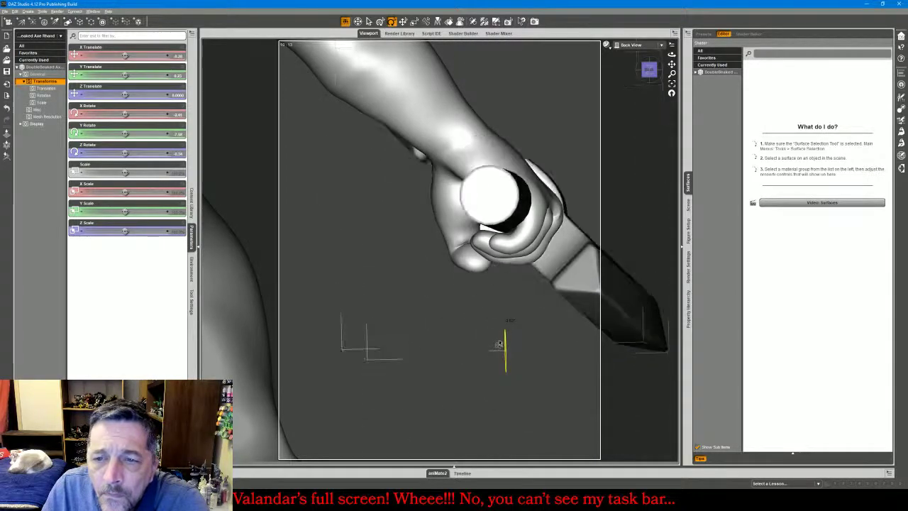
{"action": "left_click", "coordinate": [403, 21]}
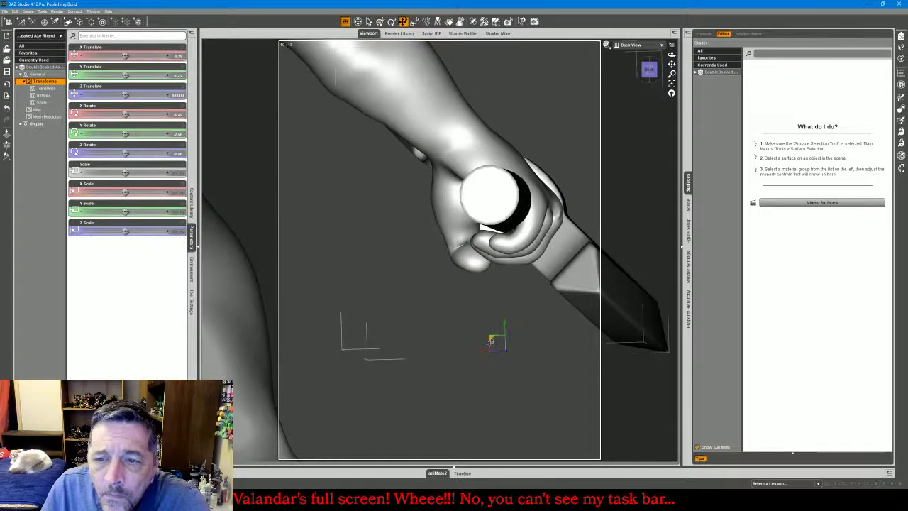
{"action": "left_click_drag", "start_coordinate": [490, 341], "coordinate": [472, 353]}
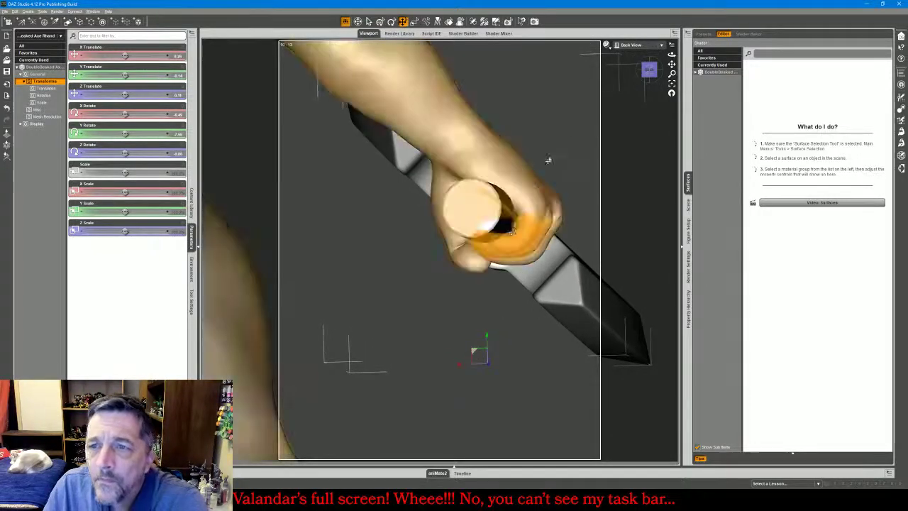
Return to the perspective view, check the live chat, and slide the axe backward along its handle so the hand grips nearer the blade
{"action": "left_click", "coordinate": [631, 45]}
{"action": "left_click", "coordinate": [633, 49]}
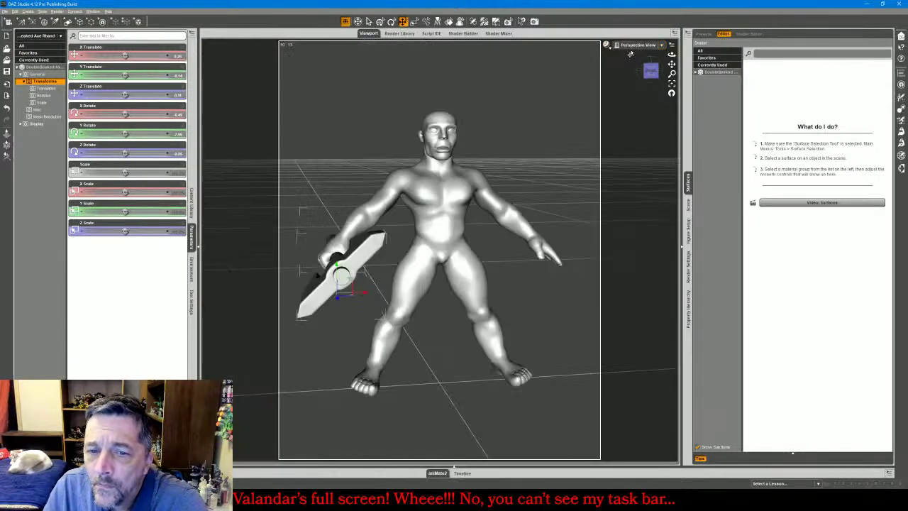
{"action": "left_click_drag", "start_coordinate": [647, 70], "coordinate": [669, 65]}
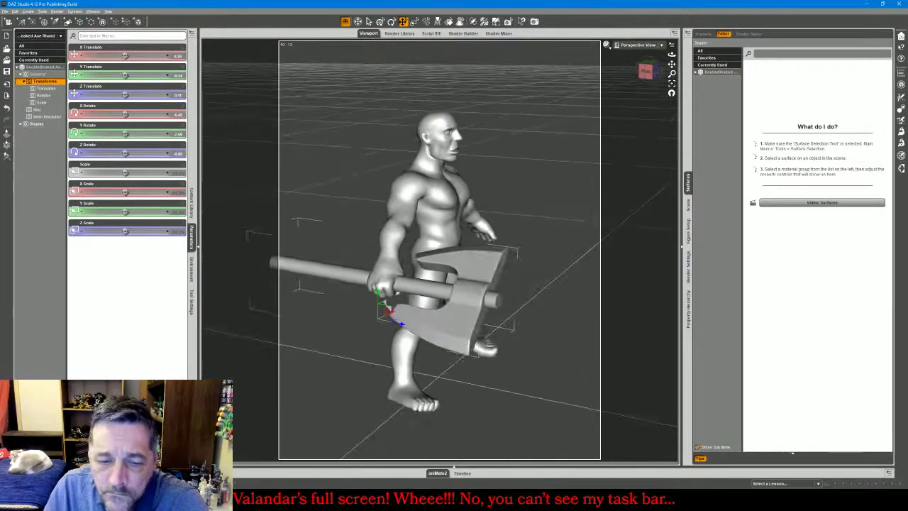
{"action": "key", "text": "alt+Tab"}
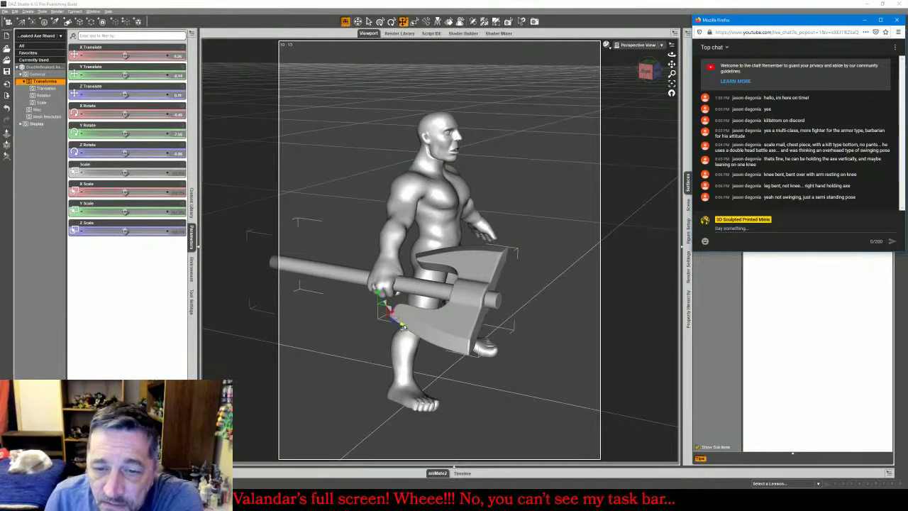
{"action": "left_click_drag", "start_coordinate": [403, 327], "coordinate": [354, 335]}
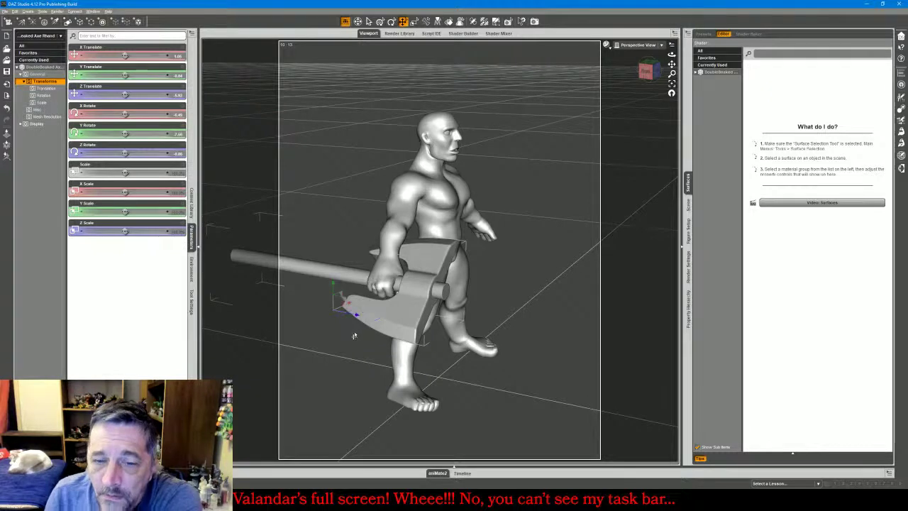
Check the live chat for pose requests, and hide the double-headed axe in the scene so only the male figure shows
{"action": "left_click", "coordinate": [262, 500]}
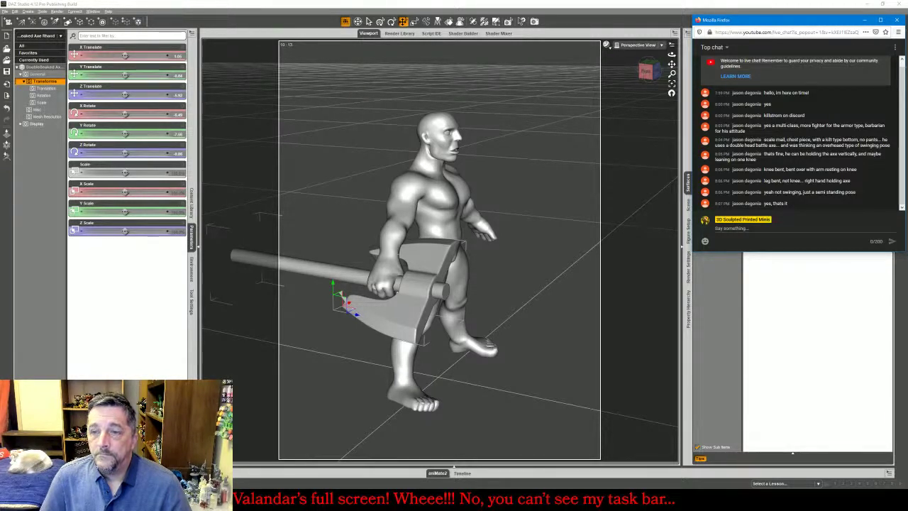
{"action": "left_click", "coordinate": [723, 312]}
{"action": "left_click", "coordinate": [688, 206]}
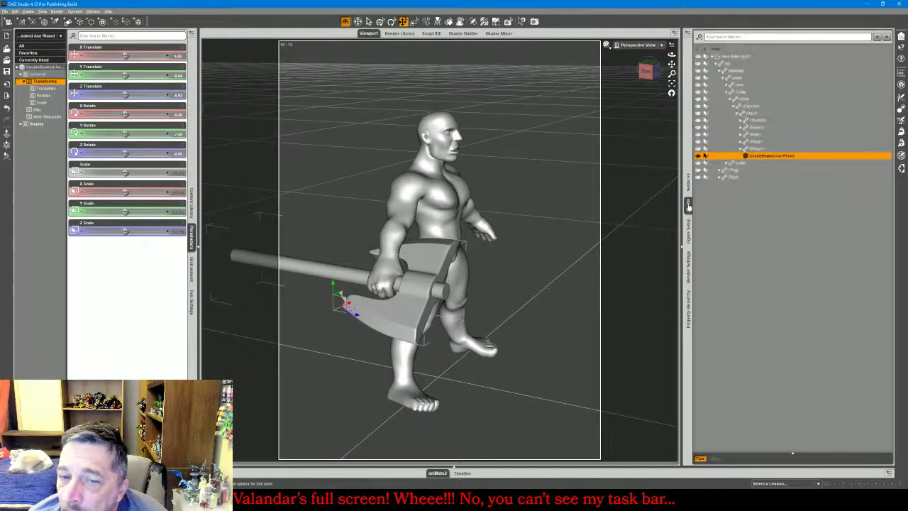
{"action": "left_click", "coordinate": [698, 156]}
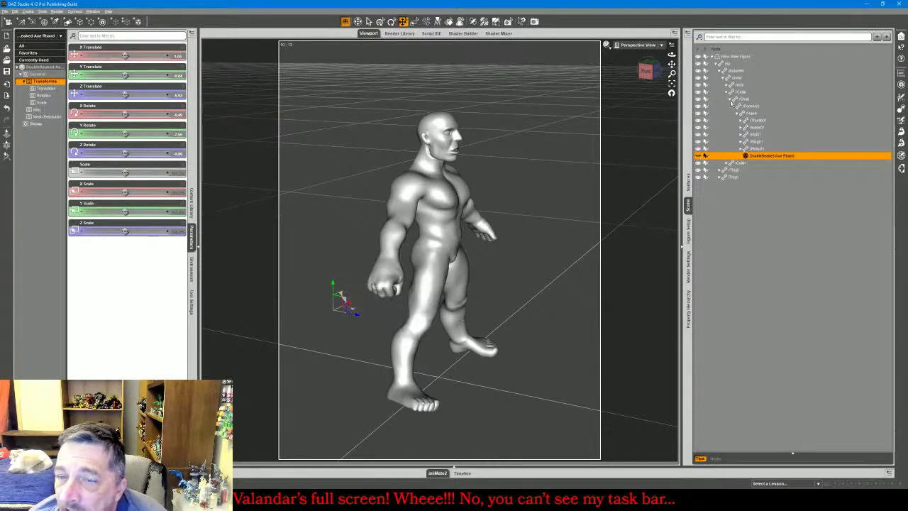
{"action": "left_click", "coordinate": [417, 350]}
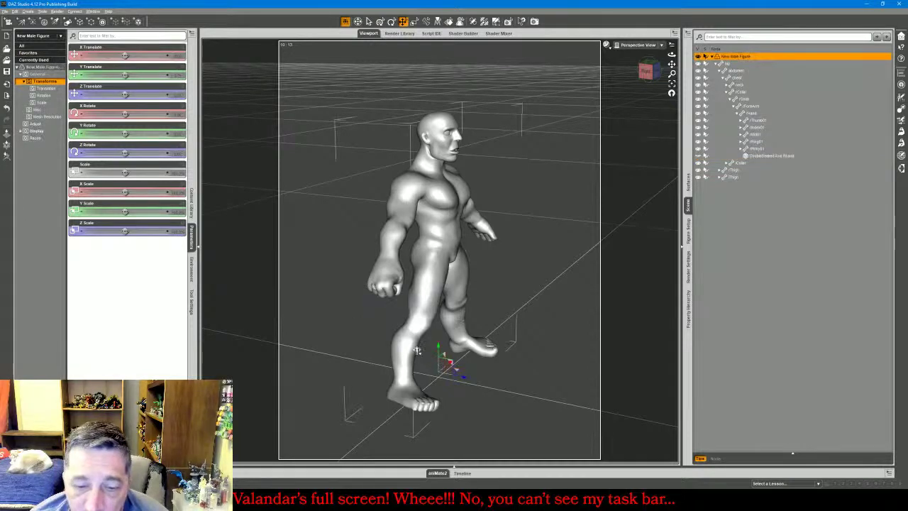
Reread the live chat, then switch to 3ds Max and import NewMaleFigure.OBJ with the existing import options as a size reference
{"action": "key", "text": "alt+Tab"}
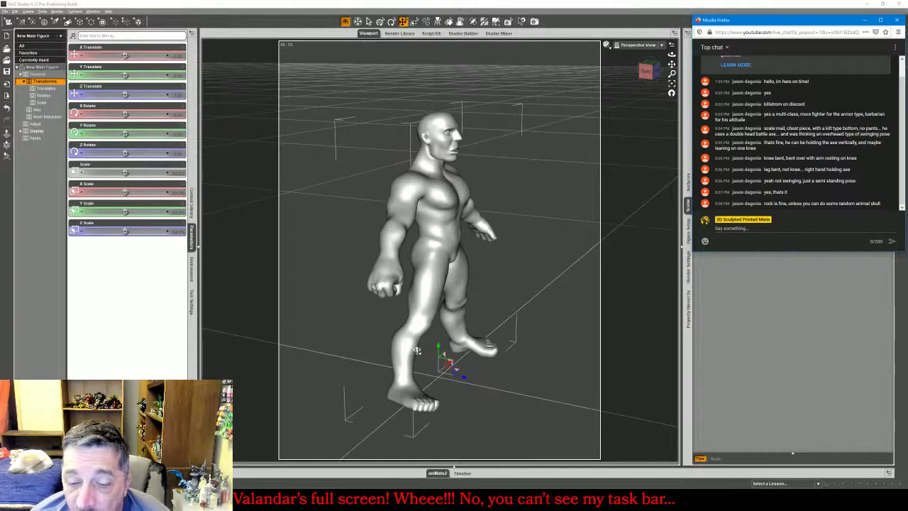
{"action": "mouse_move", "coordinate": [417, 498]}
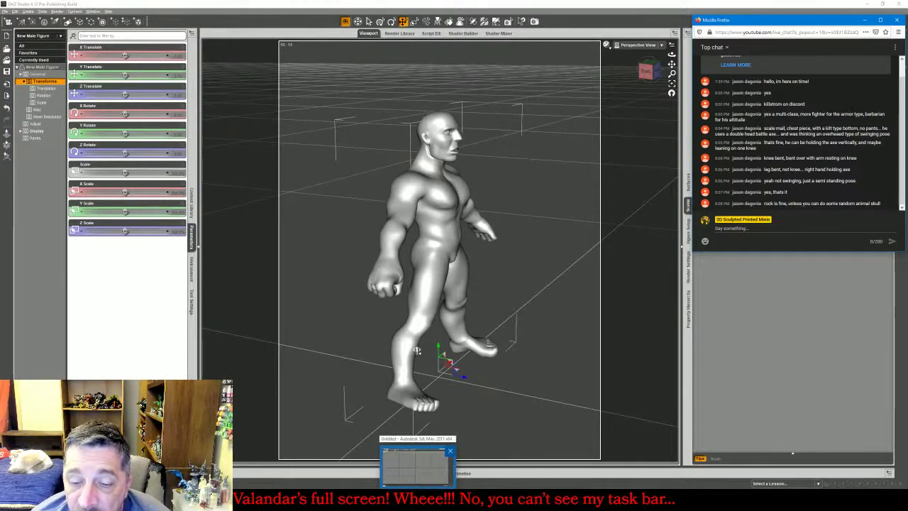
{"action": "left_click", "coordinate": [416, 465]}
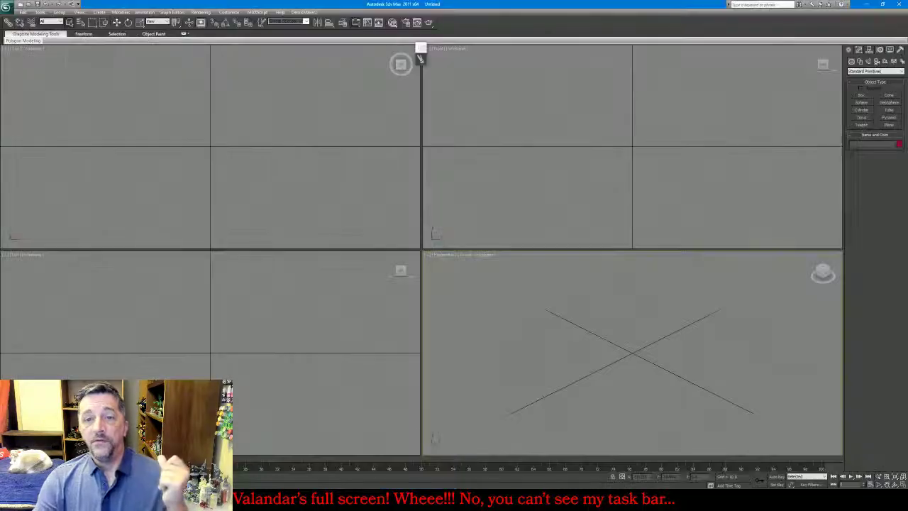
{"action": "left_click", "coordinate": [8, 6]}
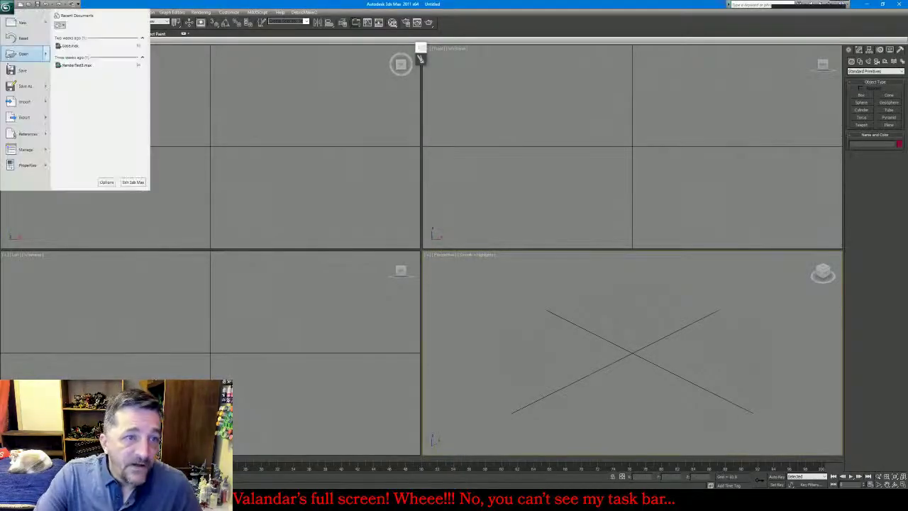
{"action": "left_click", "coordinate": [21, 101]}
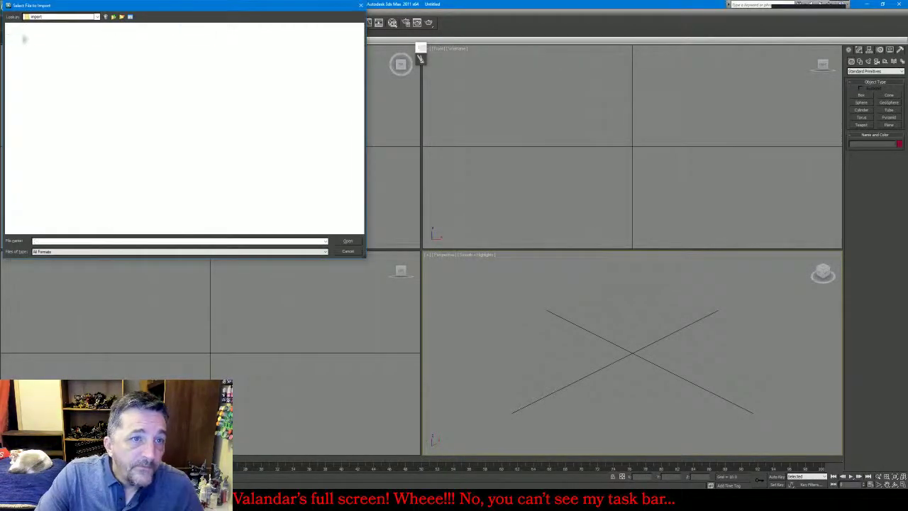
{"action": "double_click", "coordinate": [31, 42]}
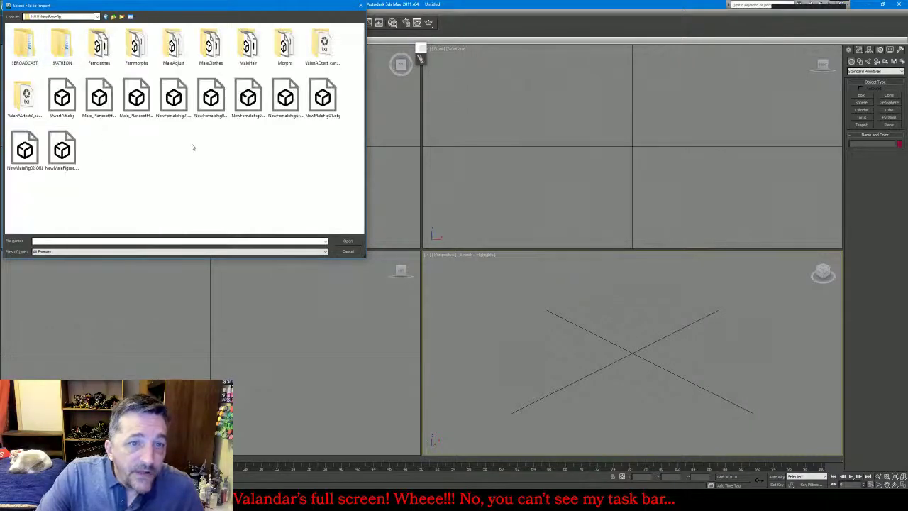
{"action": "left_click", "coordinate": [69, 149]}
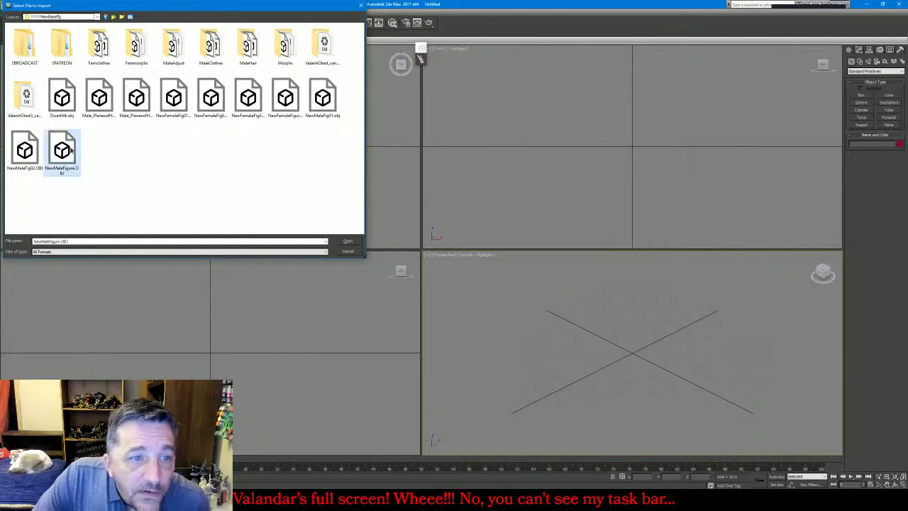
{"action": "left_click", "coordinate": [347, 240]}
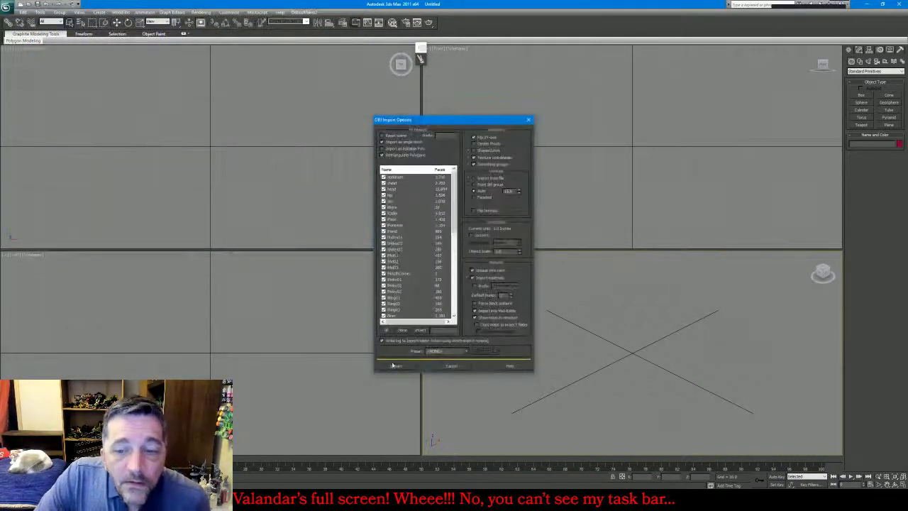
{"action": "left_click", "coordinate": [397, 366]}
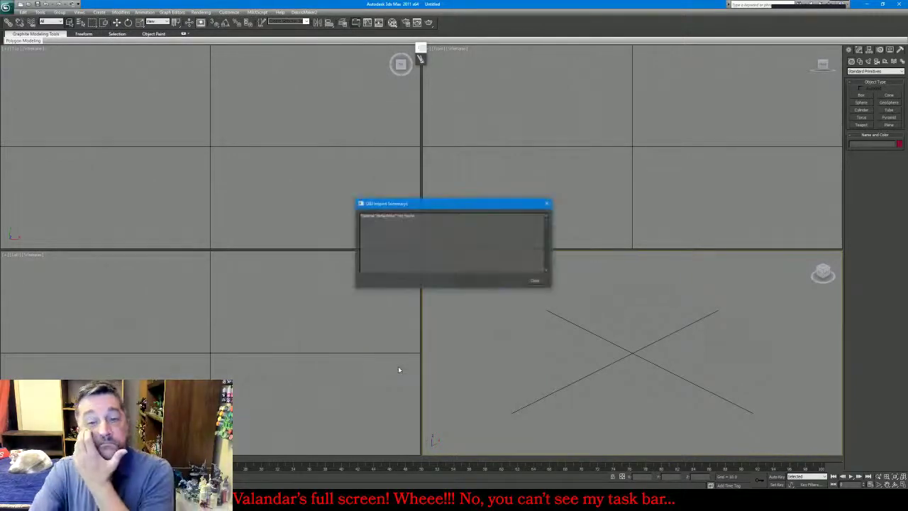
{"action": "left_click", "coordinate": [532, 283]}
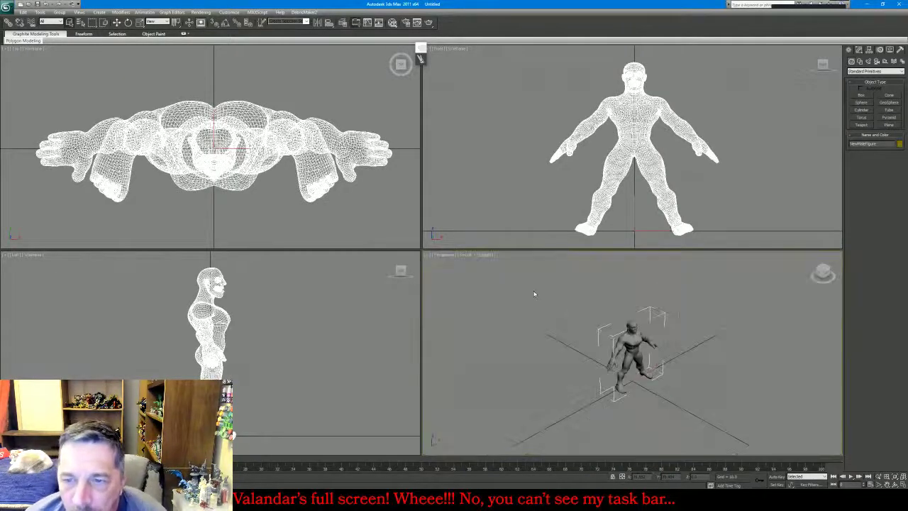
Create a geosphere with a radius of about 3.5 over the imported figure's upper thigh in the Front view
{"action": "scroll", "coordinate": [534, 292], "scroll_direction": "up", "scroll_amount": 2}
{"action": "scroll", "coordinate": [534, 293], "scroll_direction": "down", "scroll_amount": 2}
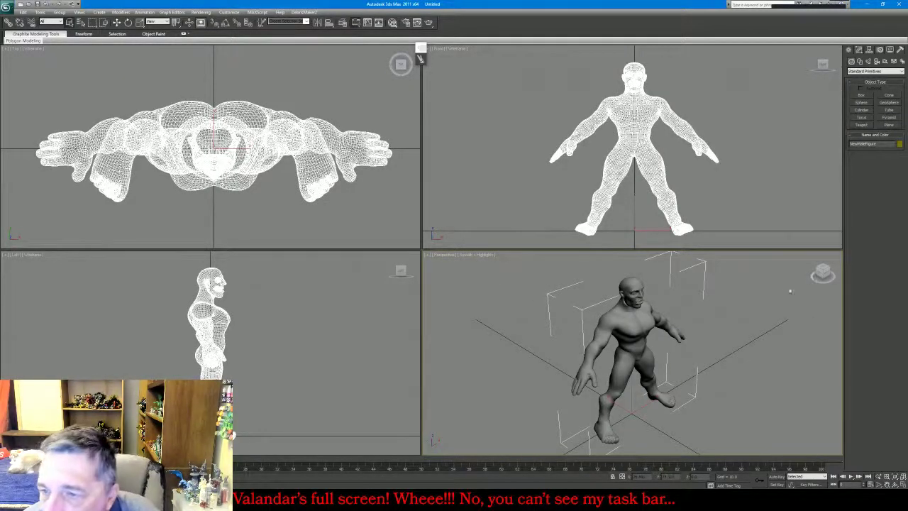
{"action": "left_click", "coordinate": [822, 273]}
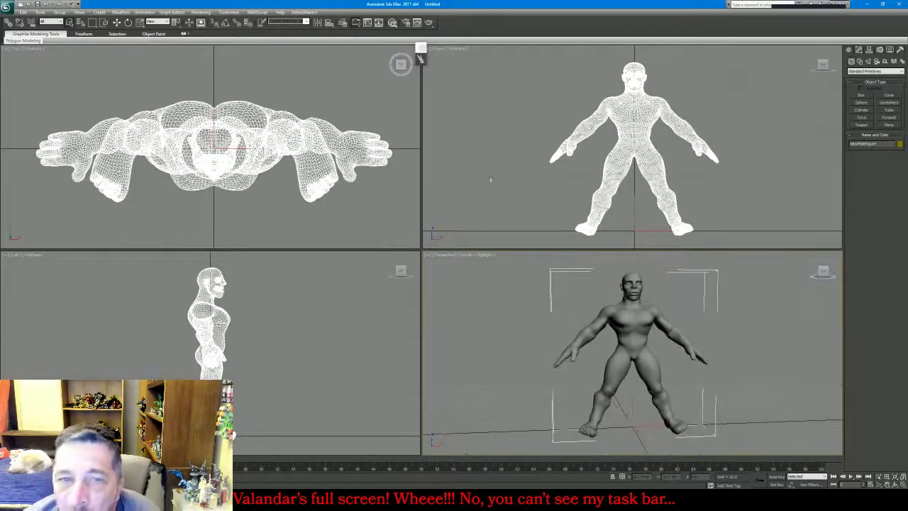
{"action": "left_click", "coordinate": [354, 119]}
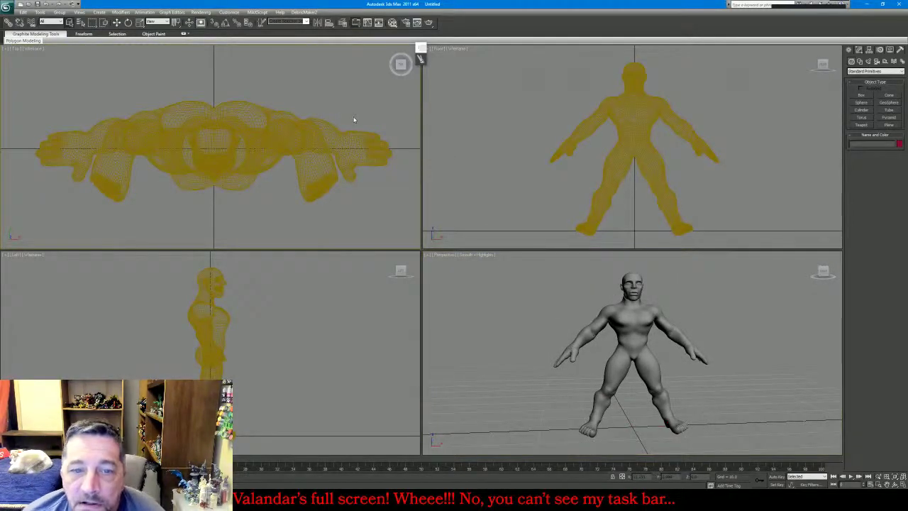
{"action": "left_click", "coordinate": [276, 412]}
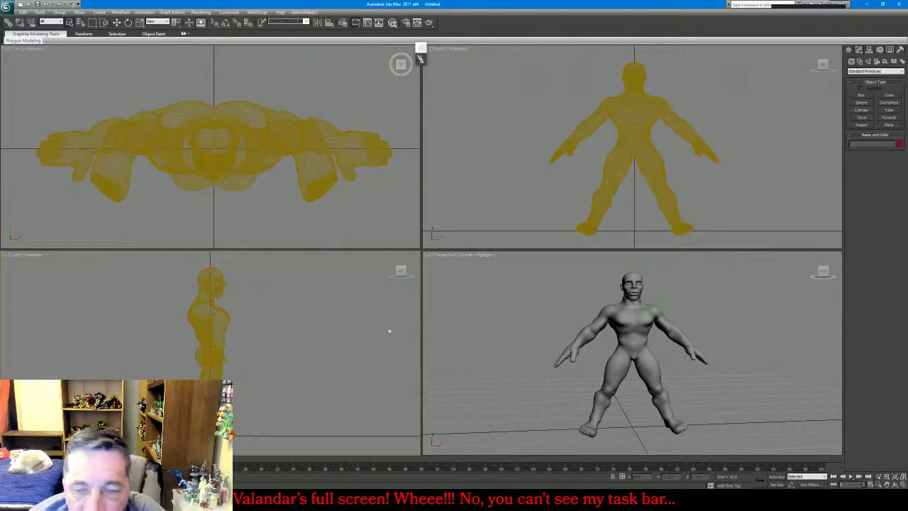
{"action": "left_click", "coordinate": [864, 103]}
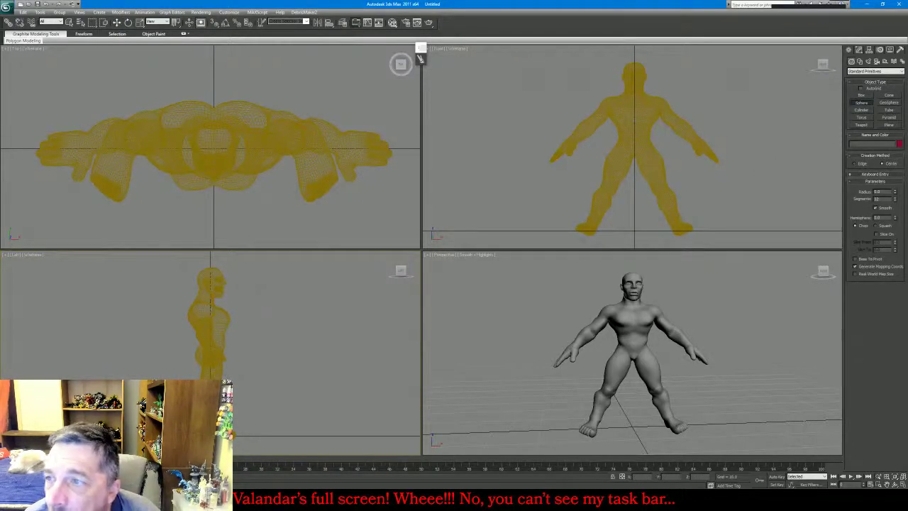
{"action": "left_click", "coordinate": [886, 102]}
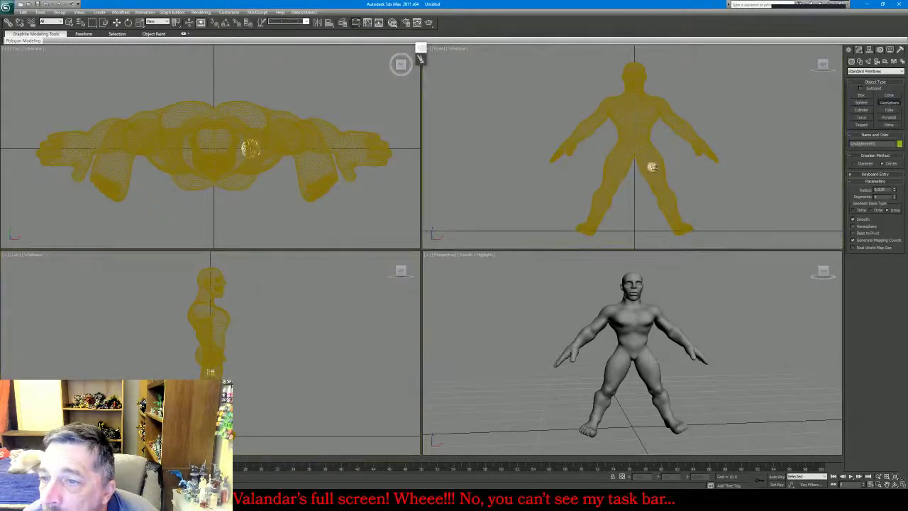
{"action": "left_click_drag", "start_coordinate": [651, 167], "coordinate": [666, 174]}
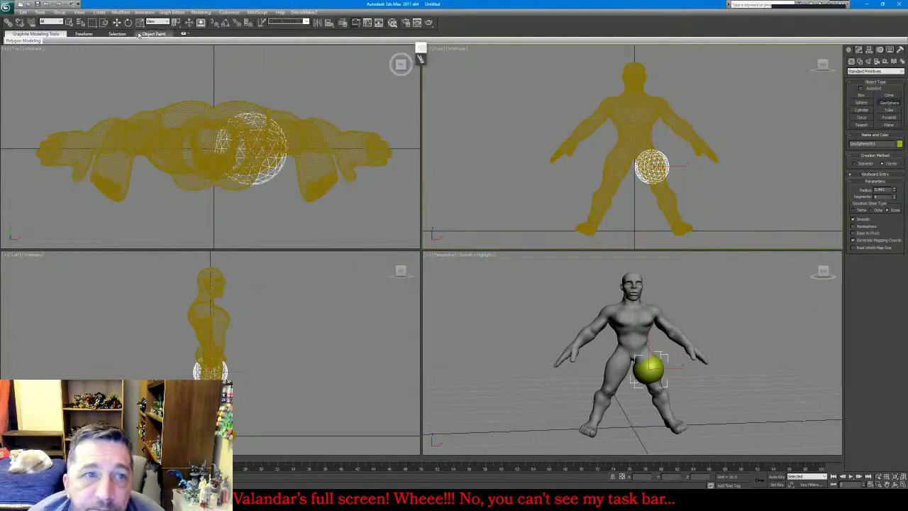
Move the geosphere down to rest on the ground between the figure's feet, and delete the male figure
{"action": "key", "text": "w"}
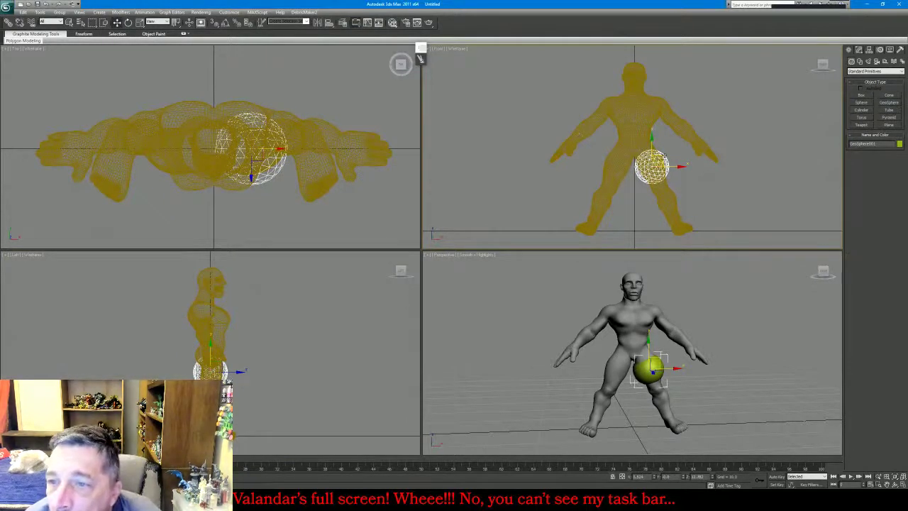
{"action": "left_click_drag", "start_coordinate": [660, 158], "coordinate": [648, 202]}
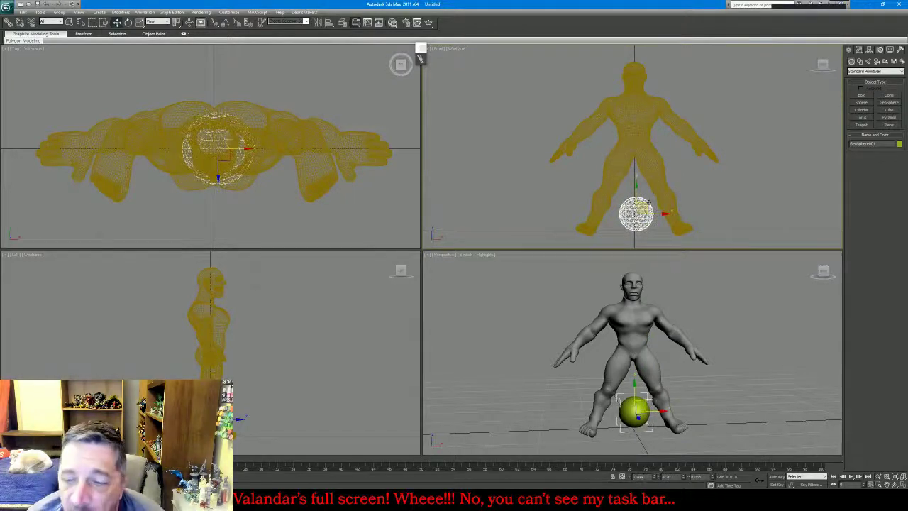
{"action": "left_click", "coordinate": [644, 111]}
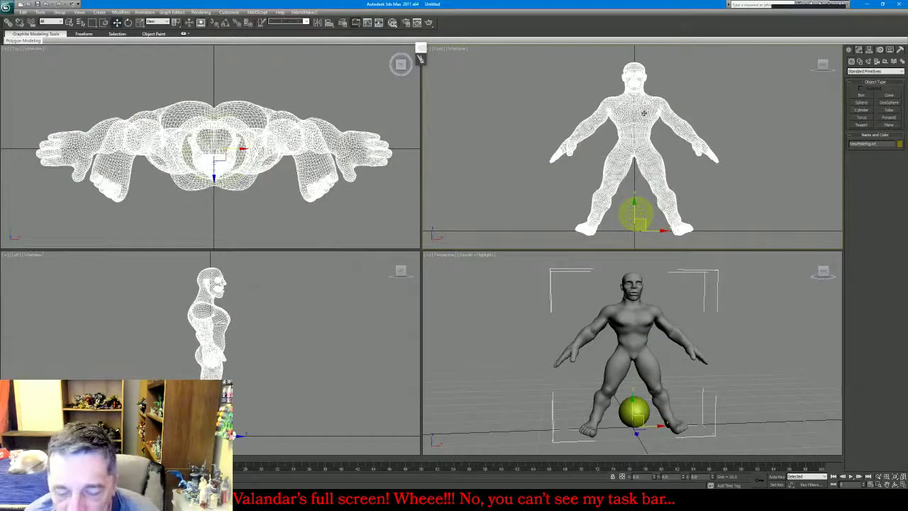
{"action": "key", "text": "Delete"}
Reduce the geosphere's segments to 2 for a coarse, faceted rock shape
{"action": "left_click", "coordinate": [636, 204]}
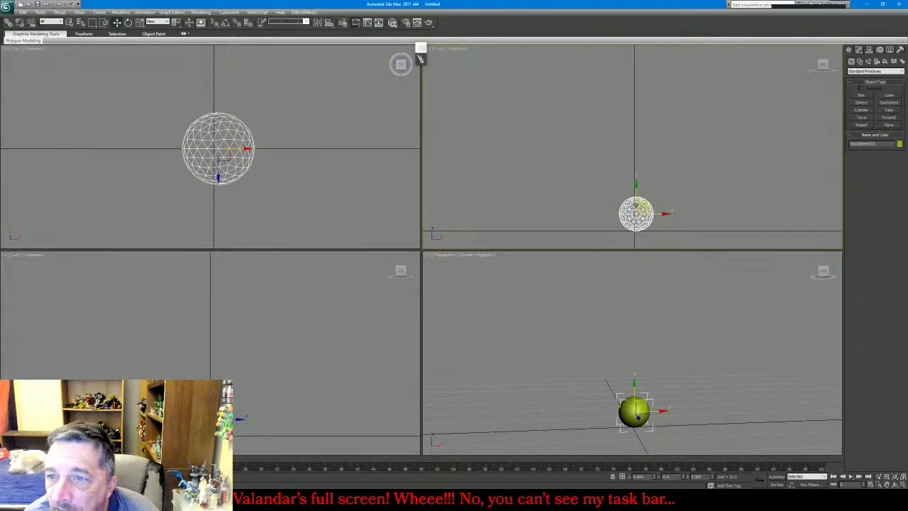
{"action": "left_click", "coordinate": [858, 50]}
{"action": "left_click", "coordinate": [894, 226]}
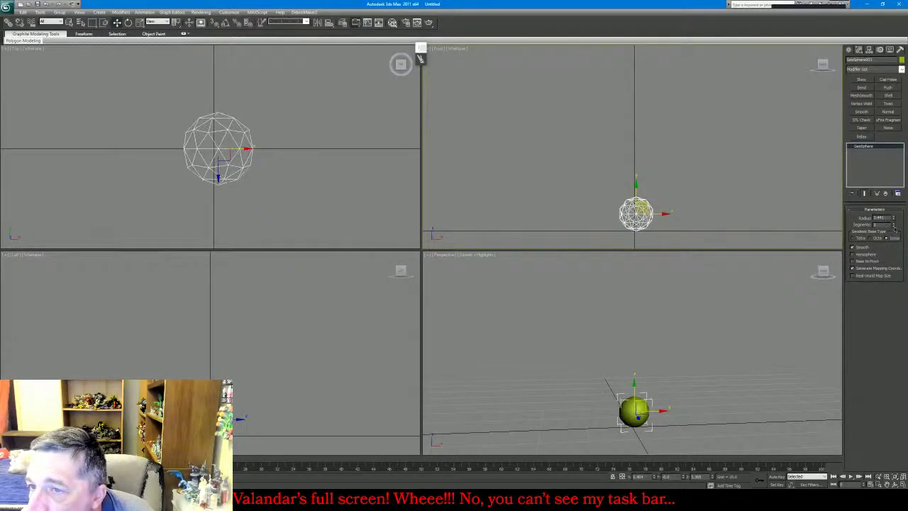
{"action": "left_click", "coordinate": [894, 226]}
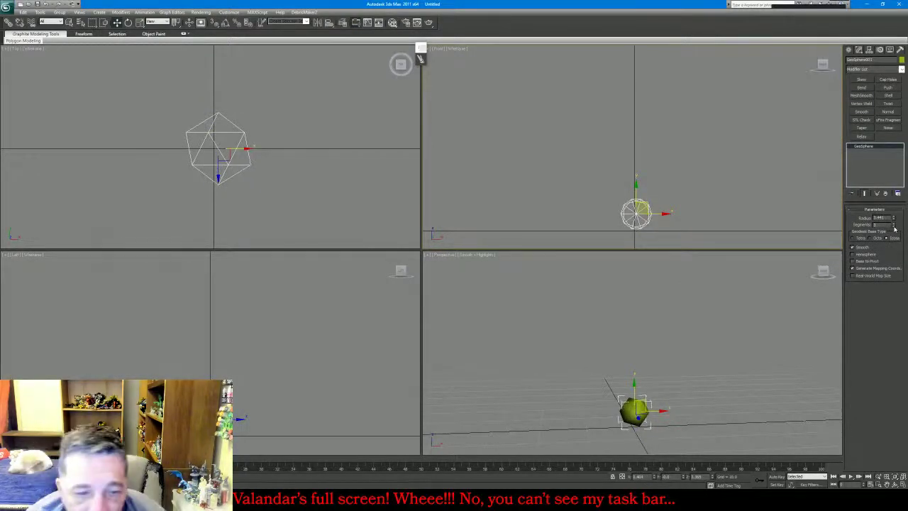
{"action": "key", "text": "z"}
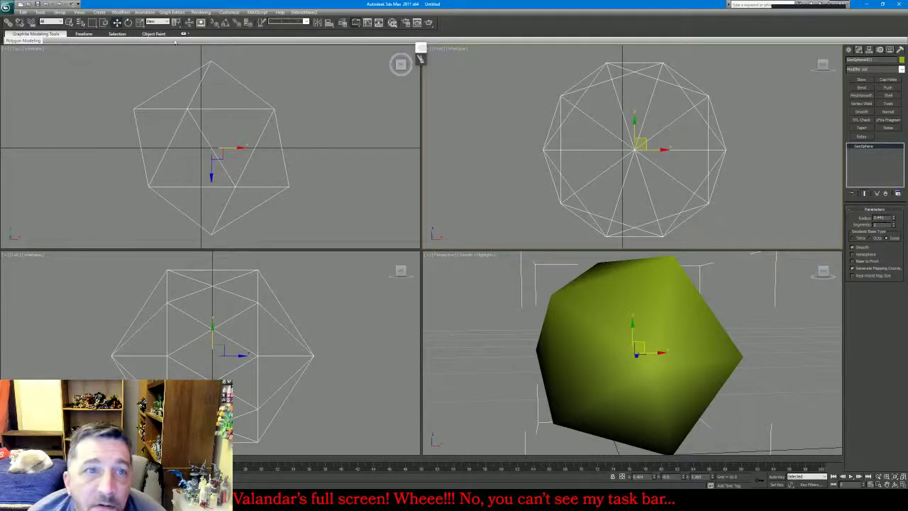
{"action": "left_click", "coordinate": [129, 22]}
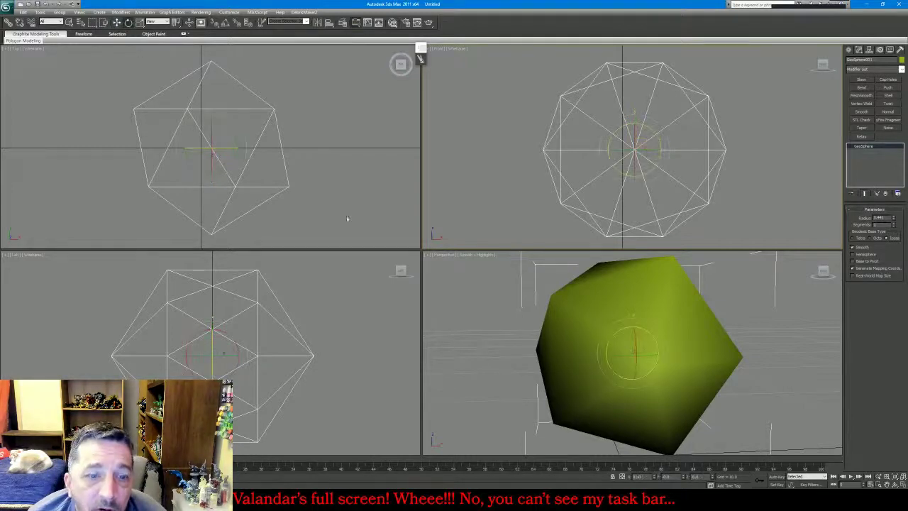
{"action": "left_click", "coordinate": [894, 223]}
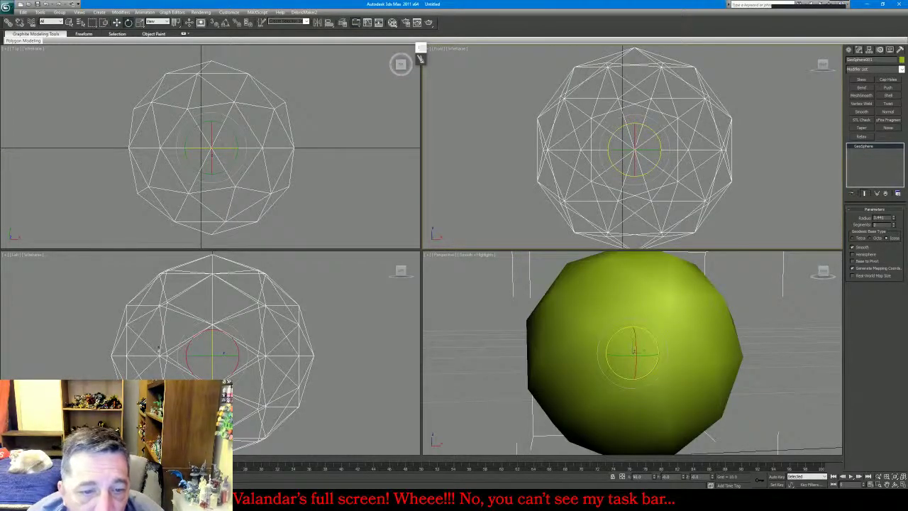
Rotate the geosphere in the Left view until a row of its vertices lies level across the middle
{"action": "right_click", "coordinate": [205, 337]}
{"action": "left_click_drag", "start_coordinate": [204, 333], "coordinate": [193, 340]}
{"action": "key", "text": "ctrl+z"}
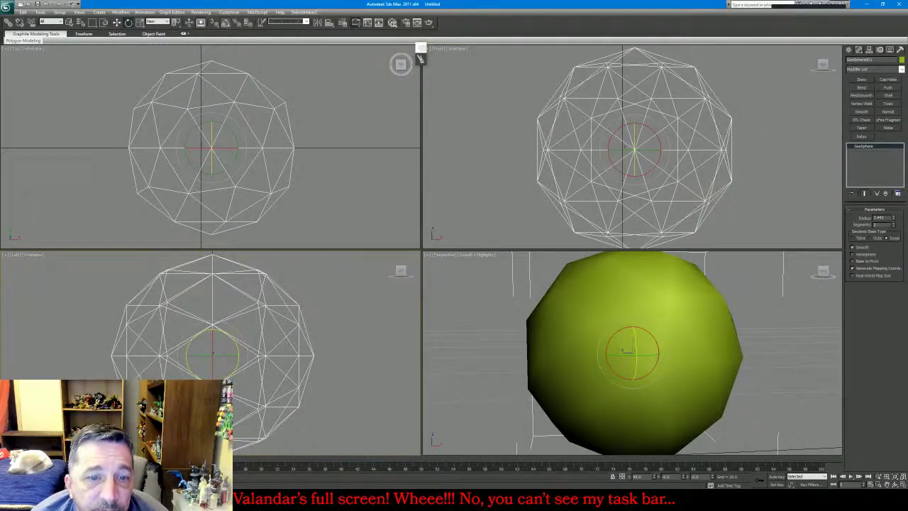
{"action": "left_click_drag", "start_coordinate": [206, 331], "coordinate": [193, 333]}
{"action": "scroll", "coordinate": [198, 309], "scroll_direction": "down", "scroll_amount": 2}
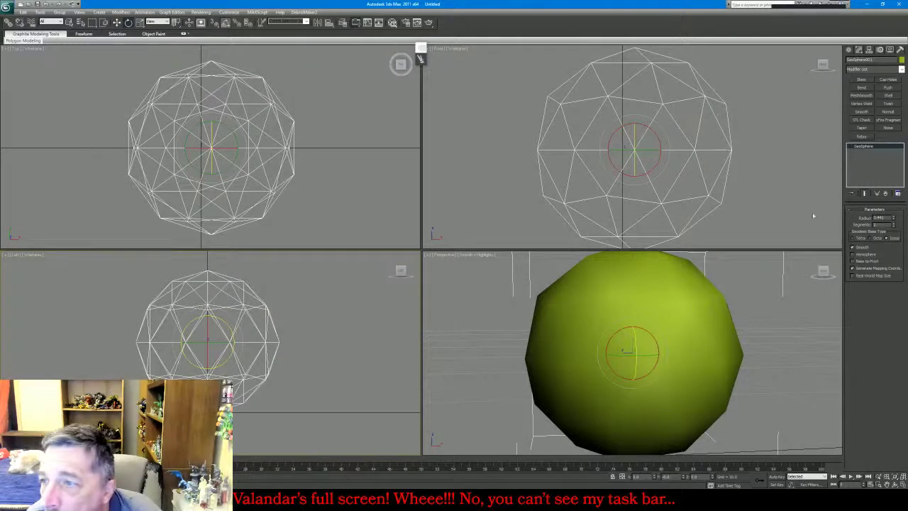
Convert the geosphere to an Editable Poly and flatten its lower vertices onto one level with a Y scale of 0 in the Left view
{"action": "right_click", "coordinate": [858, 146]}
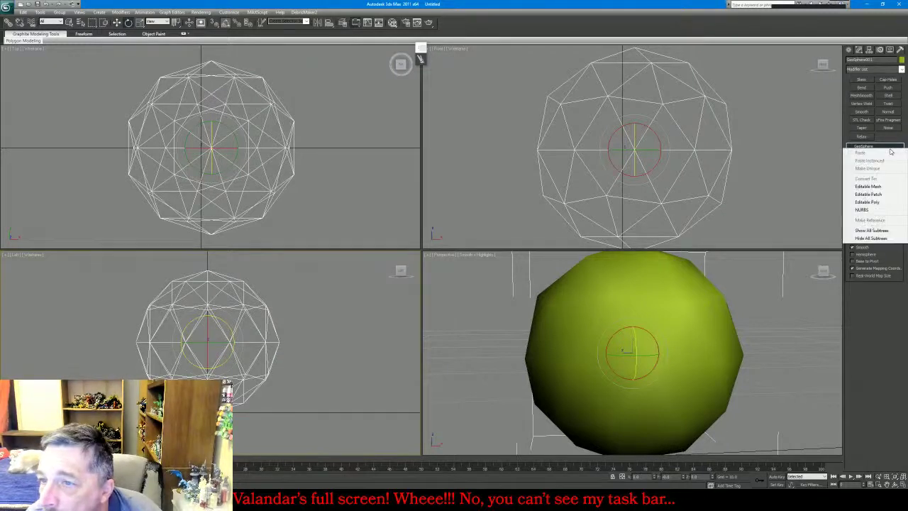
{"action": "left_click", "coordinate": [868, 203]}
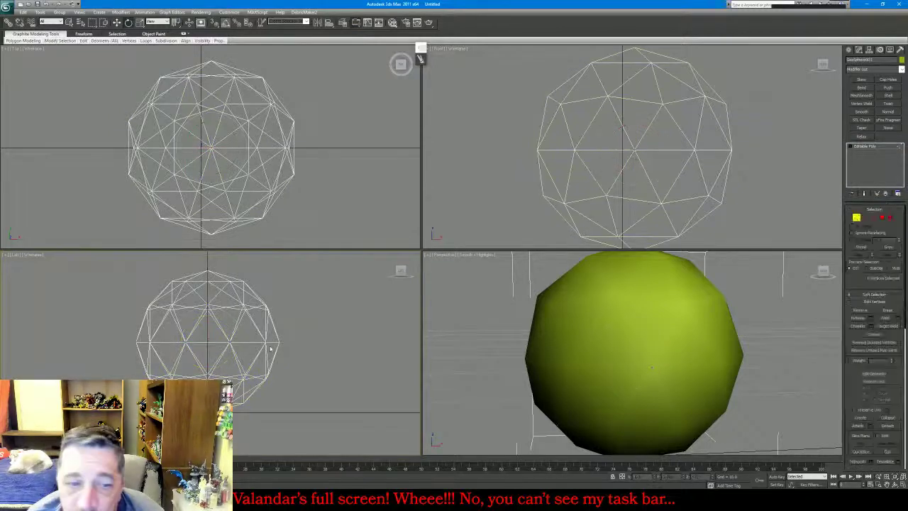
{"action": "left_click_drag", "start_coordinate": [135, 363], "coordinate": [360, 426]}
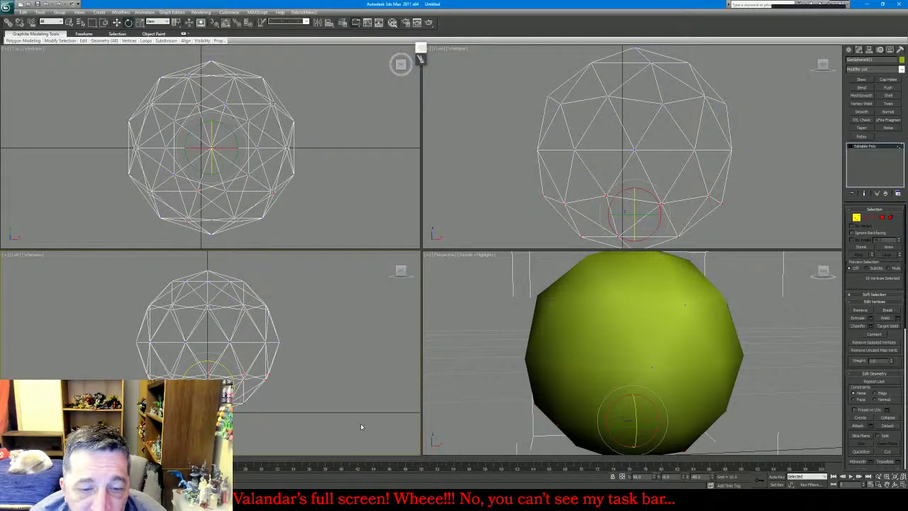
{"action": "key", "text": "r"}
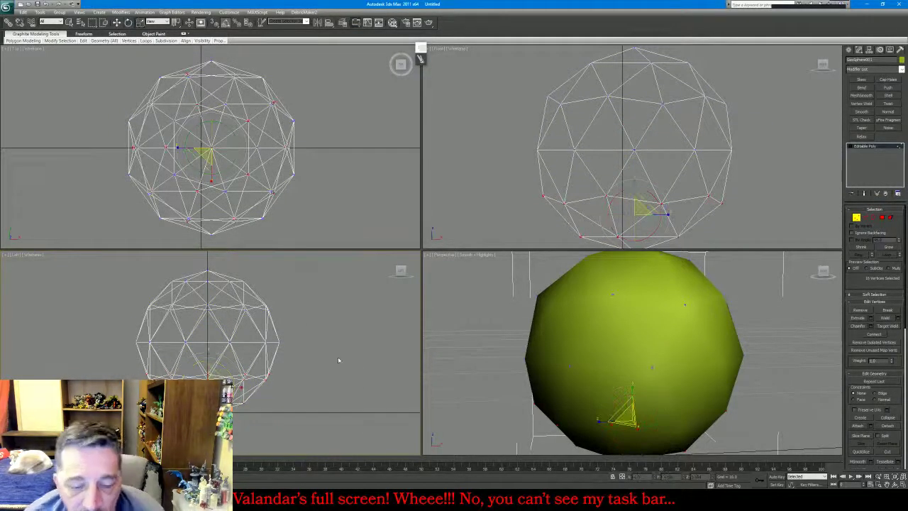
{"action": "key", "text": "F12"}
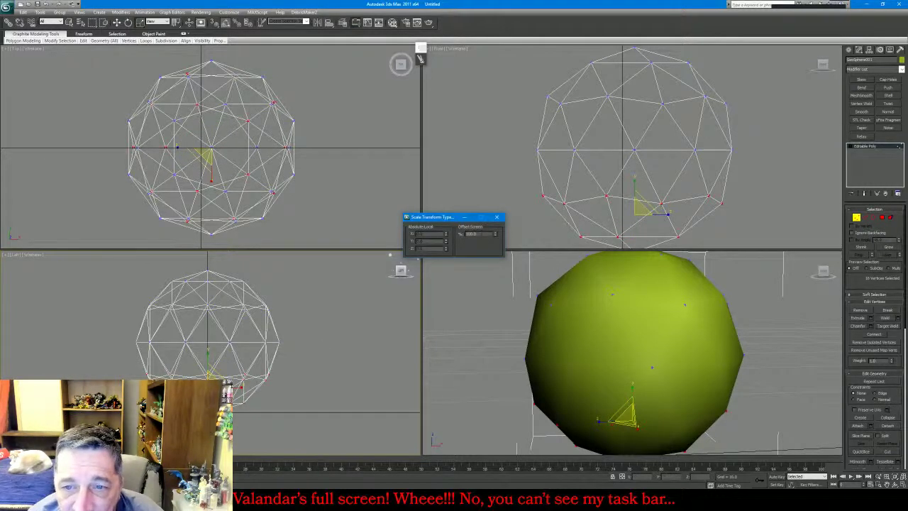
{"action": "left_click_drag", "start_coordinate": [140, 22], "coordinate": [139, 44]}
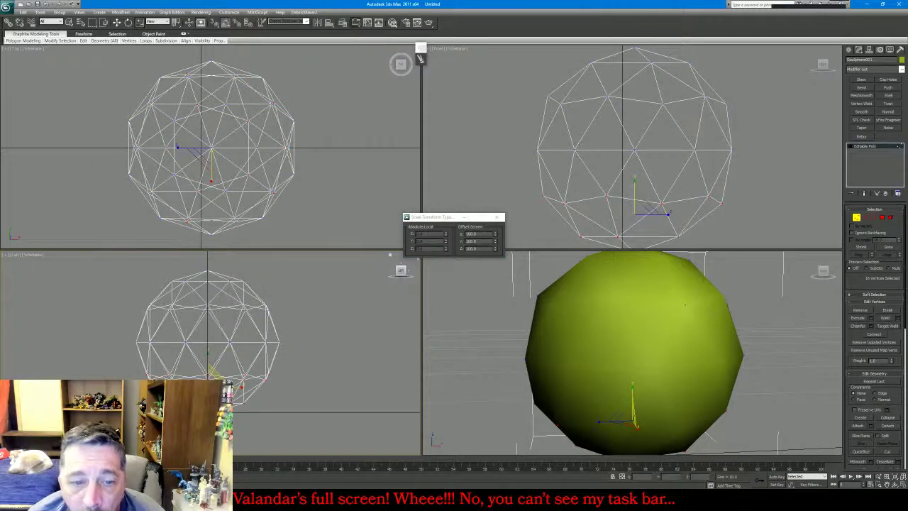
{"action": "left_click_drag", "start_coordinate": [484, 243], "coordinate": [427, 248]}
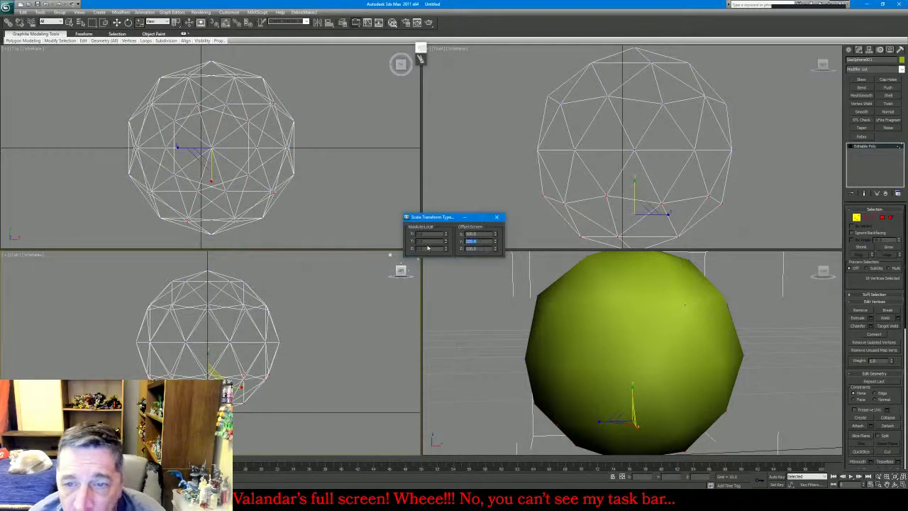
{"action": "type", "text": "0"}
{"action": "key", "text": "Return"}
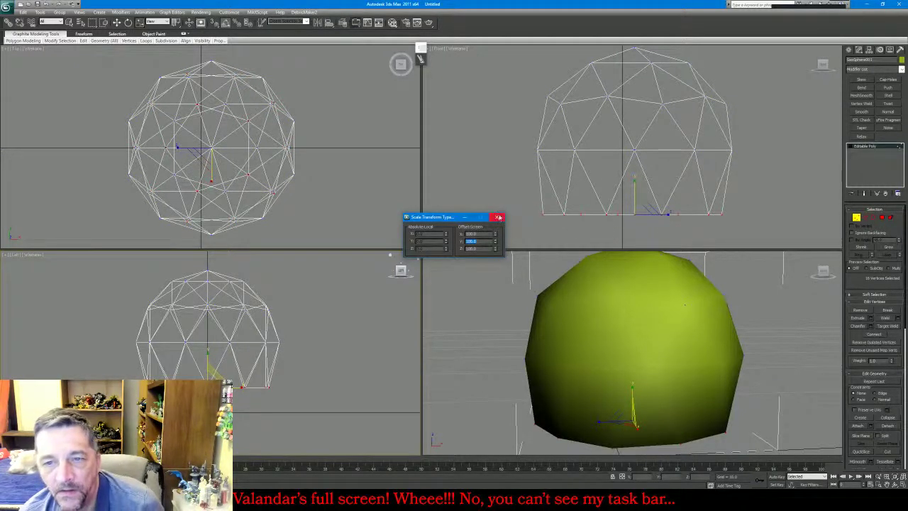
Move the flattened bottom vertices down to ground level by setting their absolute world Z to 0
{"action": "left_click", "coordinate": [117, 22]}
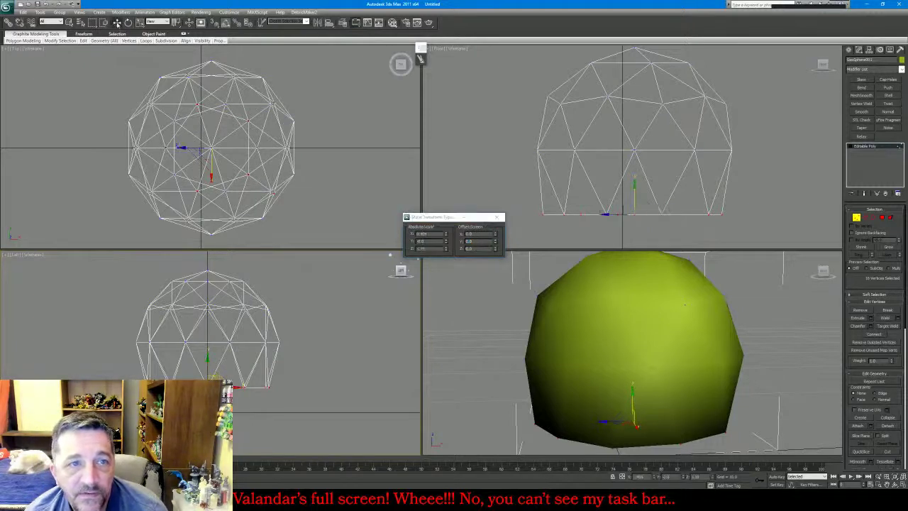
{"action": "double_click", "coordinate": [423, 249]}
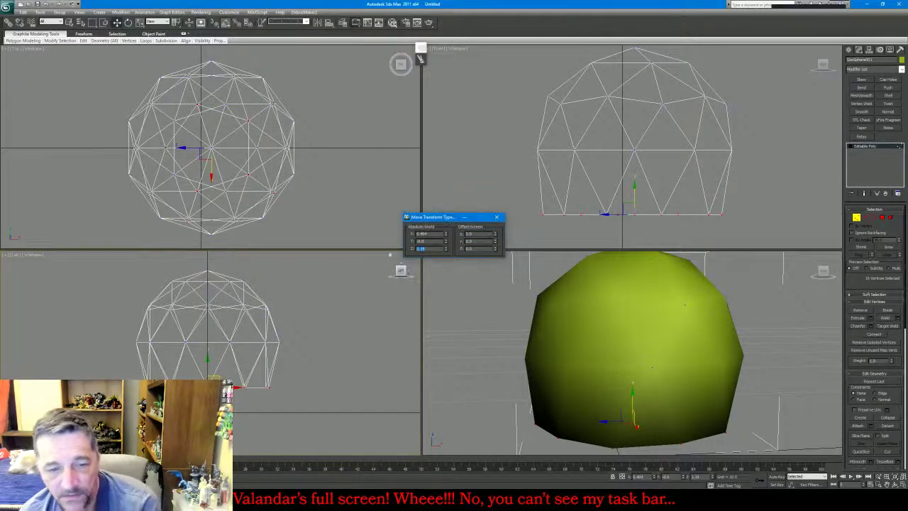
{"action": "type", "text": "0"}
{"action": "key", "text": "Return"}
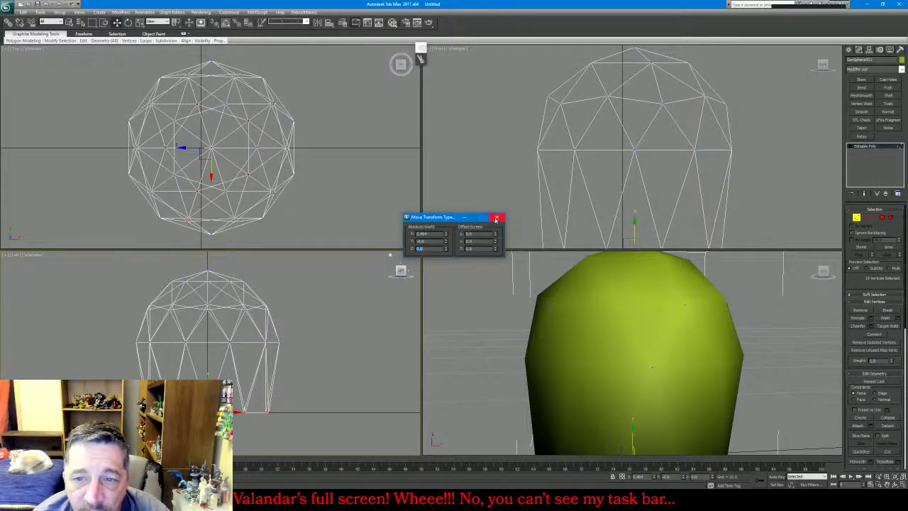
{"action": "left_click", "coordinate": [497, 216]}
Scale the bottom vertices outward slightly in the Top view to widen the rock's base
{"action": "left_click", "coordinate": [142, 25]}
{"action": "right_click", "coordinate": [212, 116]}
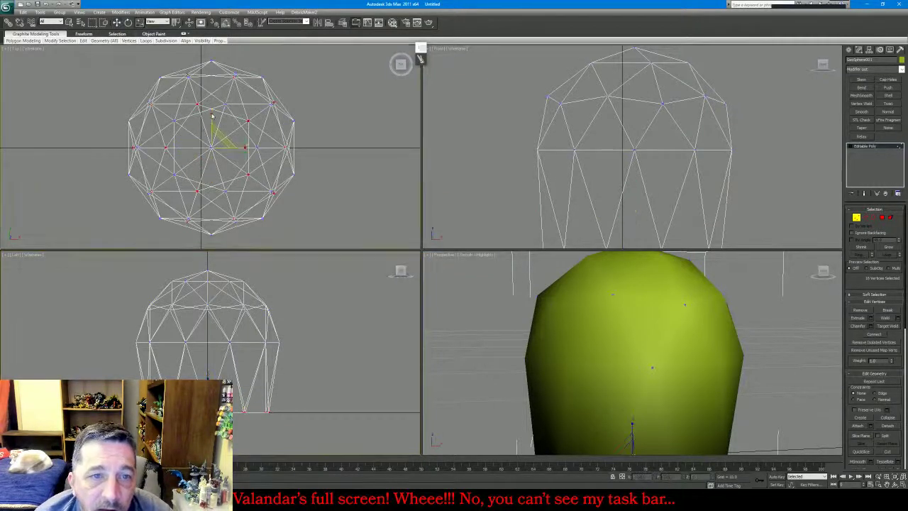
{"action": "left_click_drag", "start_coordinate": [222, 134], "coordinate": [228, 130]}
Lower the rock's middle row of vertices and, by a smaller amount, the row above it in the Left view
{"action": "left_click_drag", "start_coordinate": [316, 337], "coordinate": [85, 360]}
{"action": "left_click", "coordinate": [117, 22]}
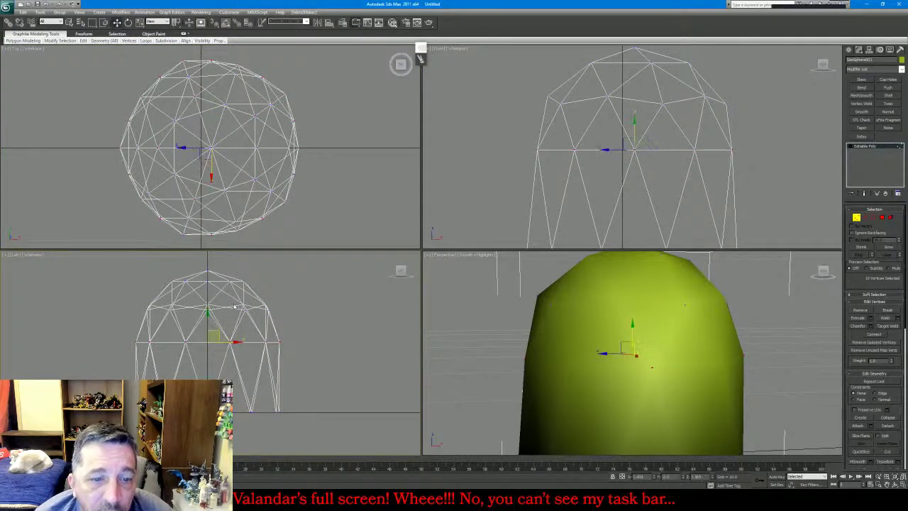
{"action": "left_click_drag", "start_coordinate": [210, 319], "coordinate": [200, 354]}
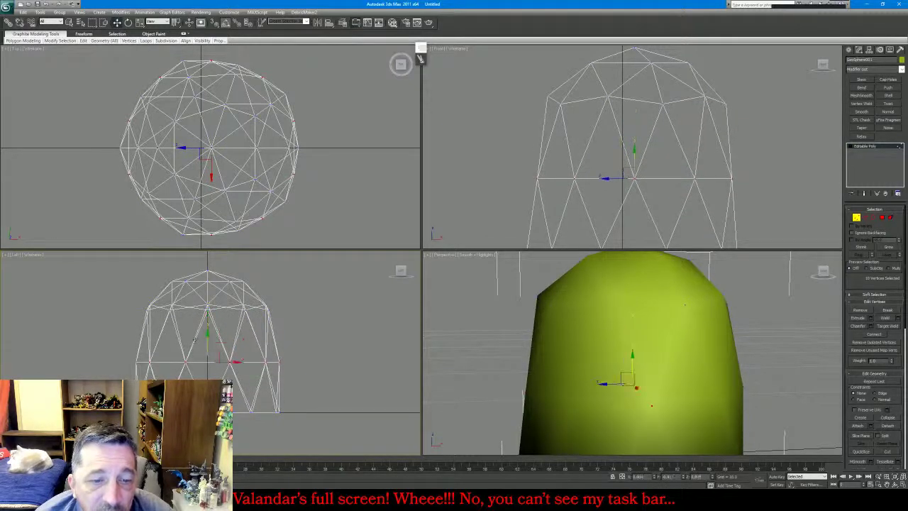
{"action": "left_click_drag", "start_coordinate": [130, 323], "coordinate": [286, 304]}
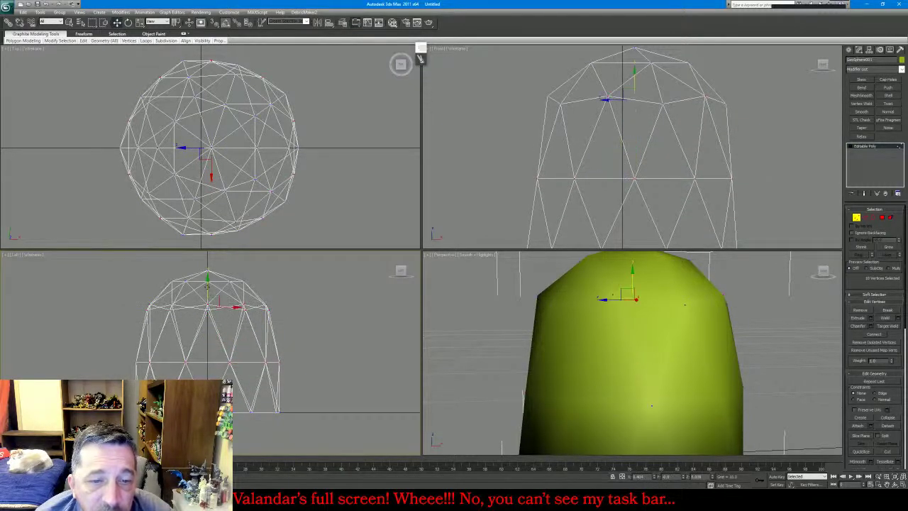
{"action": "left_click_drag", "start_coordinate": [207, 285], "coordinate": [203, 294]}
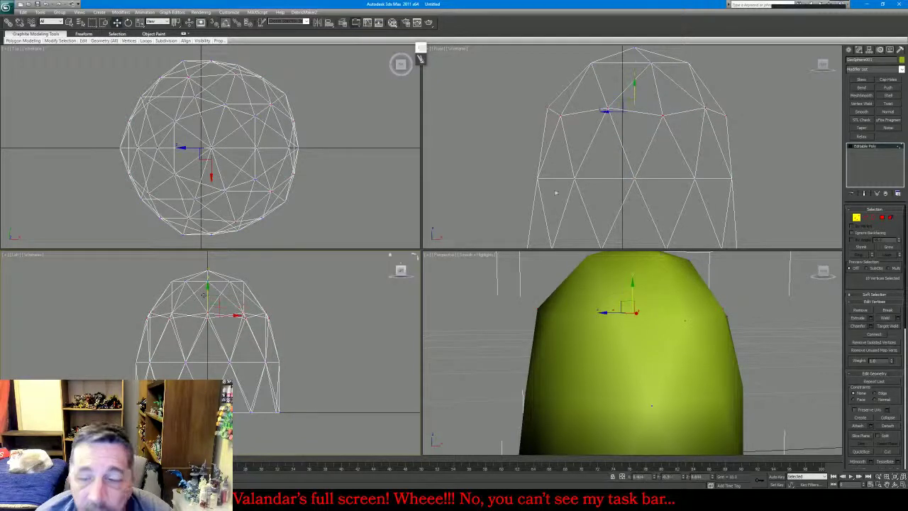
Select only the edges of the rock's two middle horizontal rings and chamfer them by about 0.677
{"action": "left_click", "coordinate": [857, 217]}
{"action": "key", "text": "2"}
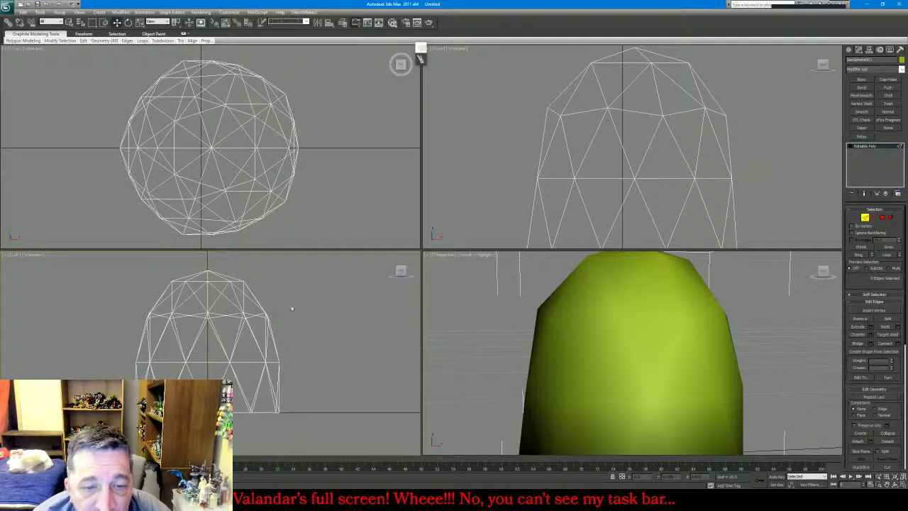
{"action": "left_click_drag", "start_coordinate": [293, 305], "coordinate": [107, 396]}
{"action": "left_click_drag", "start_coordinate": [122, 346], "coordinate": [342, 347], "text": "alt"}
{"action": "left_click_drag", "start_coordinate": [293, 275], "coordinate": [128, 296], "text": "alt"}
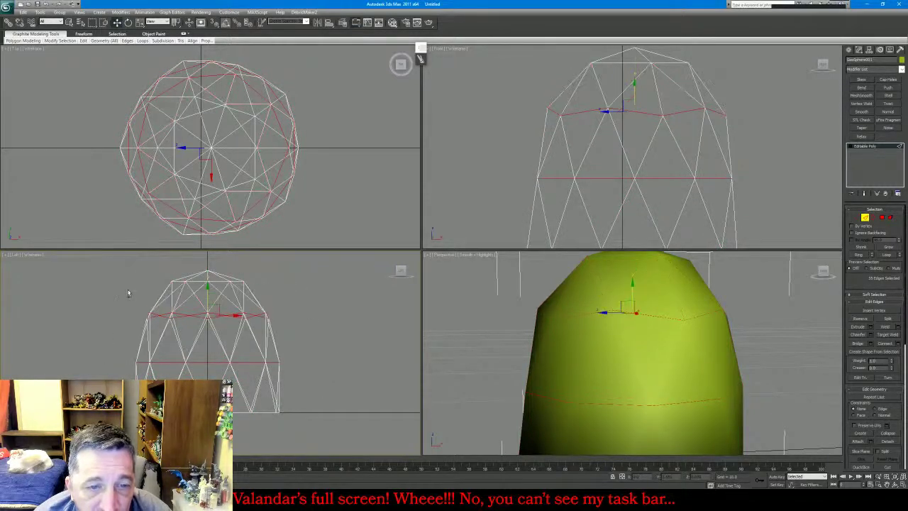
{"action": "left_click", "coordinate": [873, 334]}
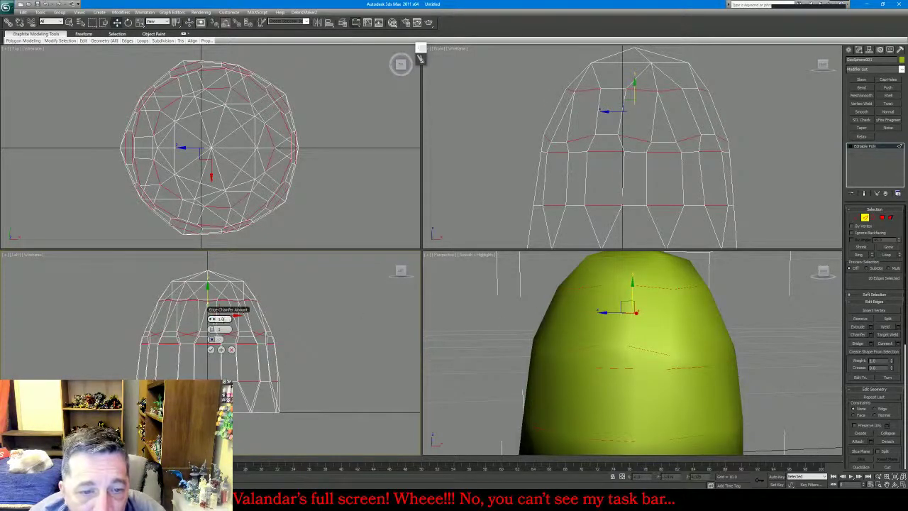
{"action": "left_click_drag", "start_coordinate": [213, 318], "coordinate": [213, 319]}
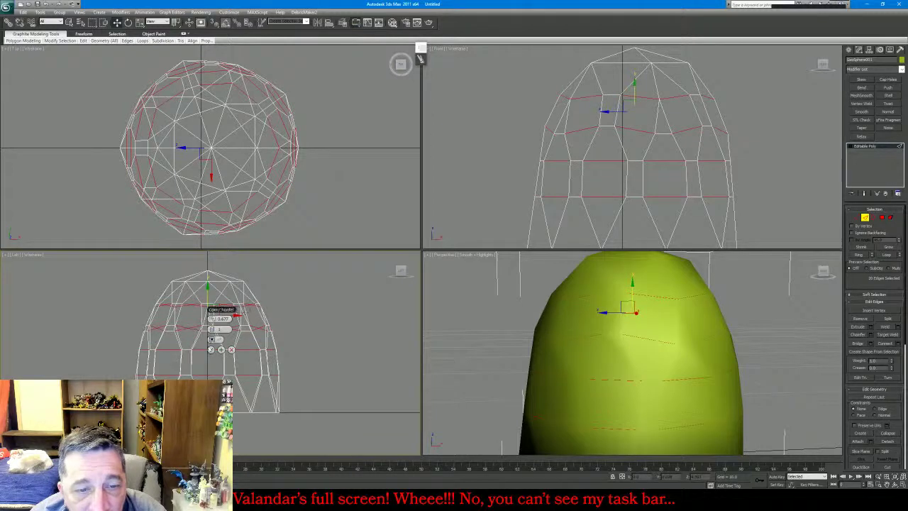
{"action": "left_click", "coordinate": [211, 350]}
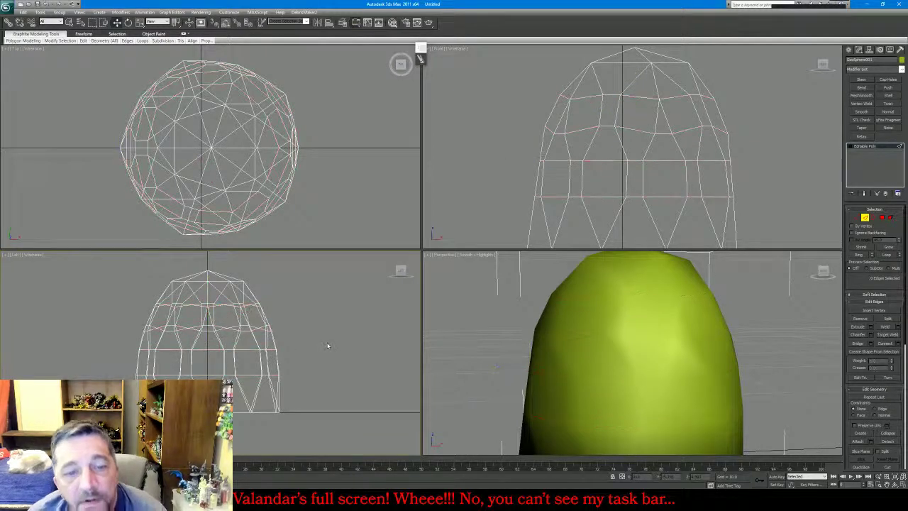
Apply MeshSmooth to the whole rock, raise its iterations by one, and collapse the modifier stack to an Editable Poly
{"action": "right_click", "coordinate": [599, 277]}
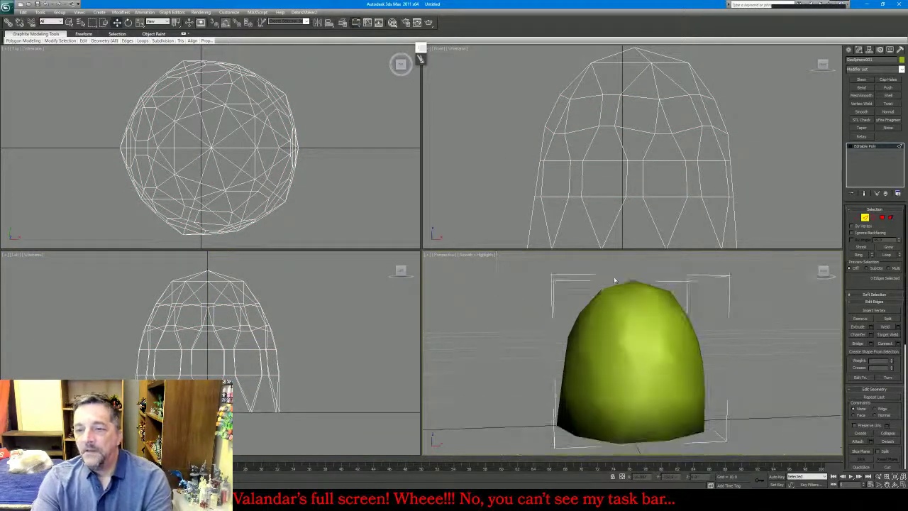
{"action": "key", "text": "z"}
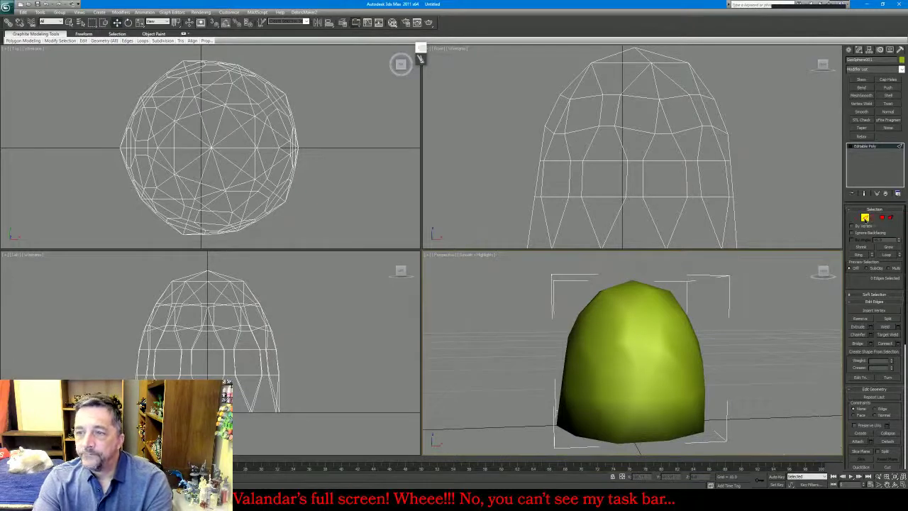
{"action": "left_click", "coordinate": [865, 218]}
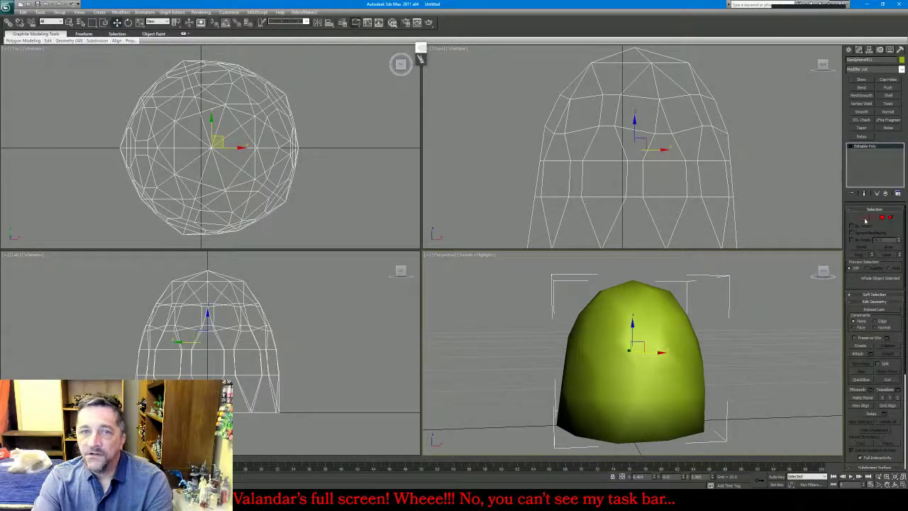
{"action": "left_click", "coordinate": [861, 96]}
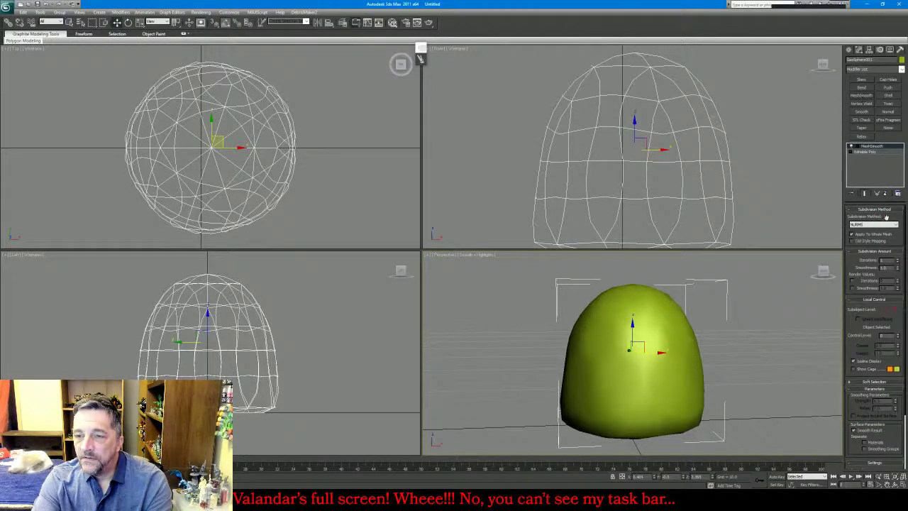
{"action": "left_click", "coordinate": [897, 261]}
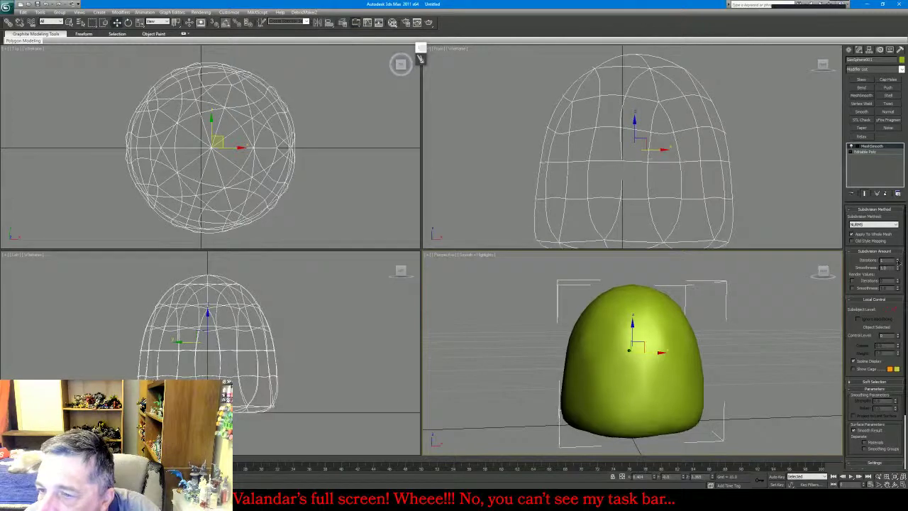
{"action": "right_click", "coordinate": [885, 169]}
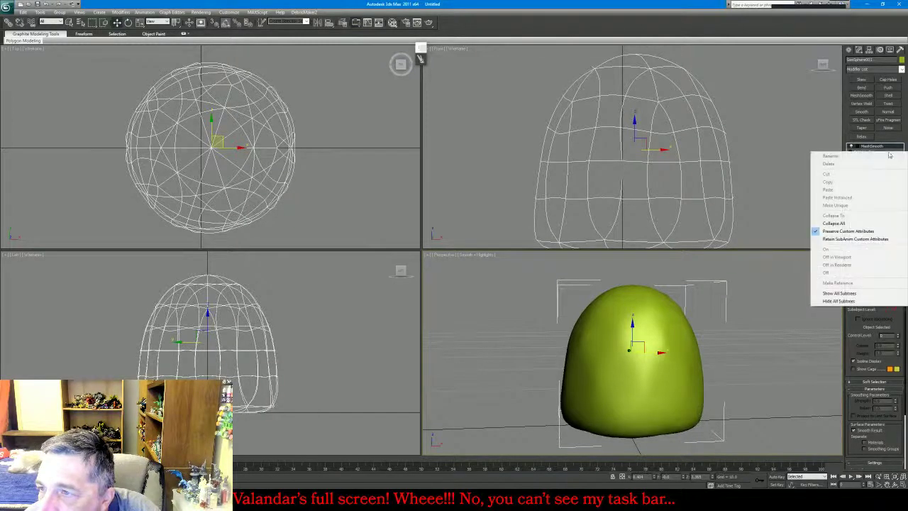
{"action": "left_click", "coordinate": [862, 228]}
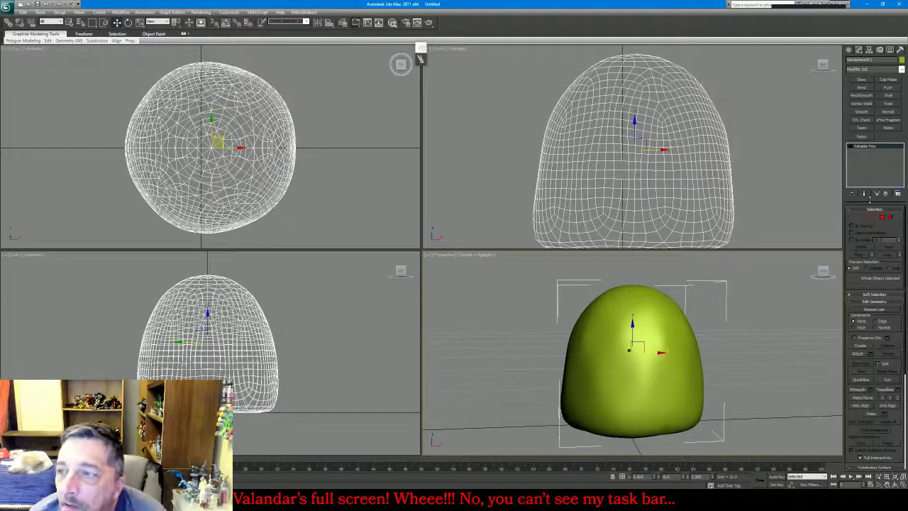
Enter vertex editing on the rock and select a pair of vertices low on its rear sides in the Left view
{"action": "left_click", "coordinate": [857, 218]}
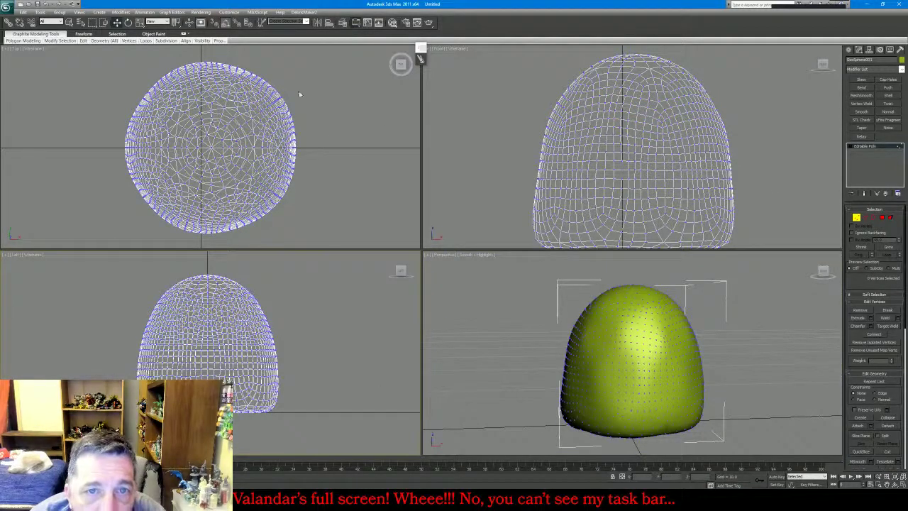
{"action": "left_click", "coordinate": [272, 87]}
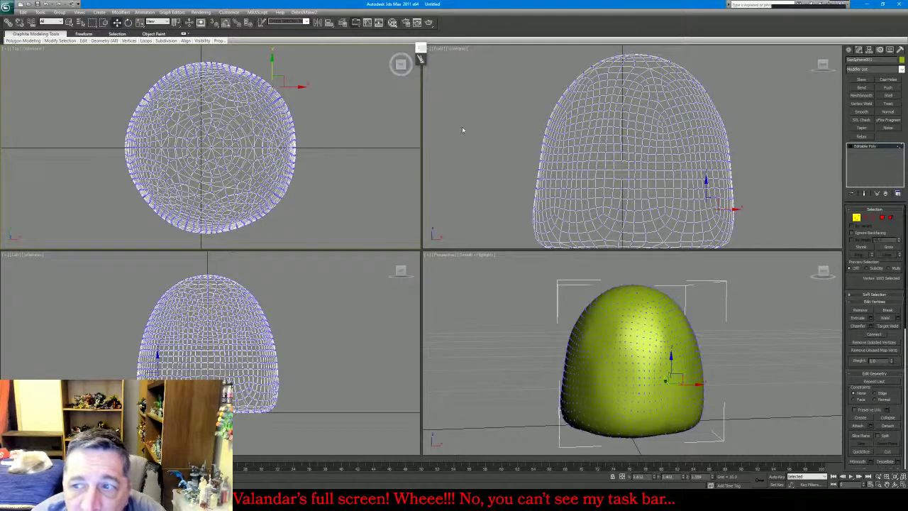
{"action": "scroll", "coordinate": [703, 174], "scroll_direction": "down", "scroll_amount": 3}
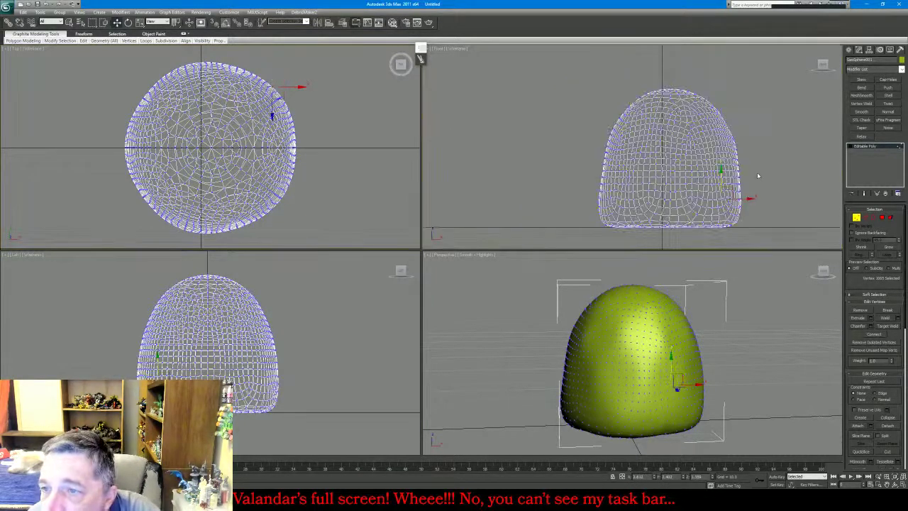
{"action": "scroll", "coordinate": [724, 229], "scroll_direction": "up", "scroll_amount": 4}
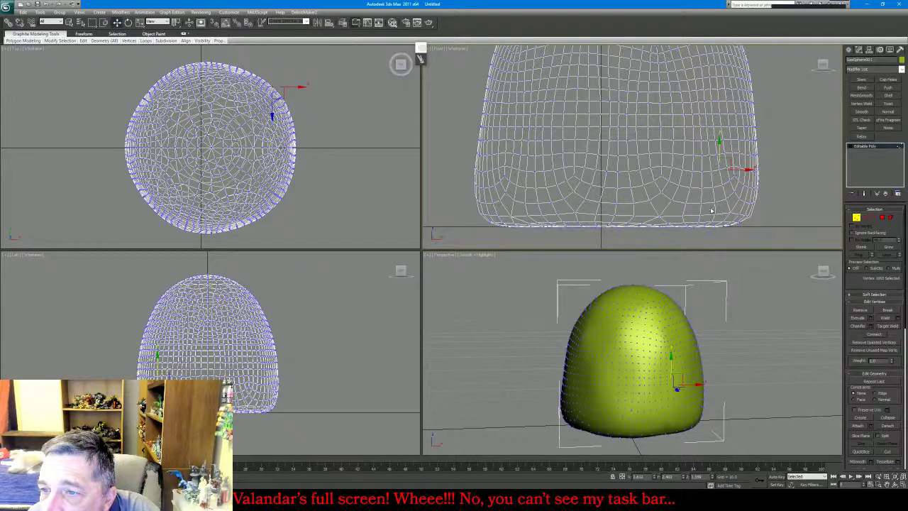
{"action": "left_click_drag", "start_coordinate": [711, 209], "coordinate": [732, 226]}
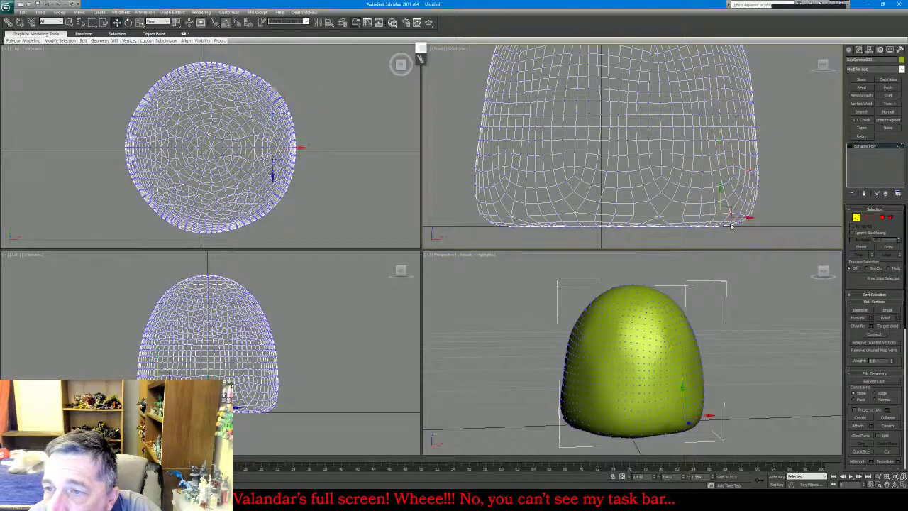
{"action": "left_click", "coordinate": [344, 370]}
{"action": "scroll", "coordinate": [213, 369], "scroll_direction": "up", "scroll_amount": 5}
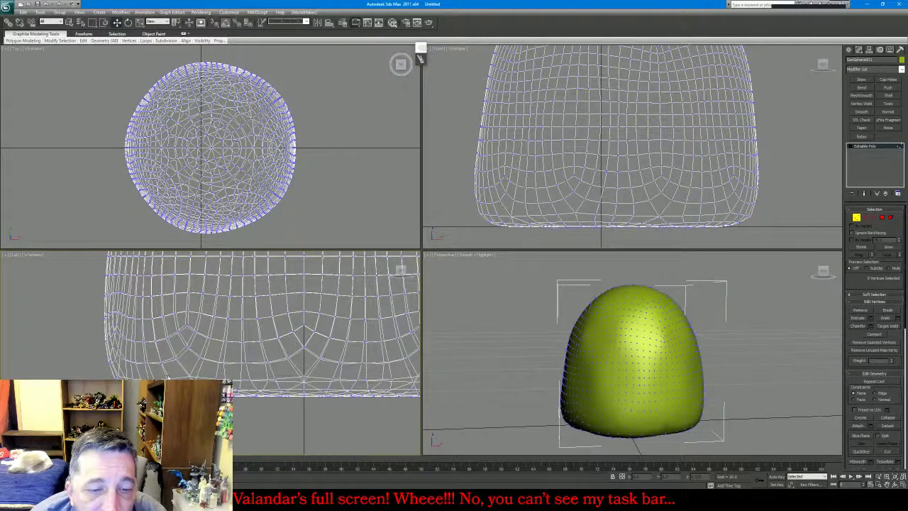
{"action": "left_click", "coordinate": [190, 371]}
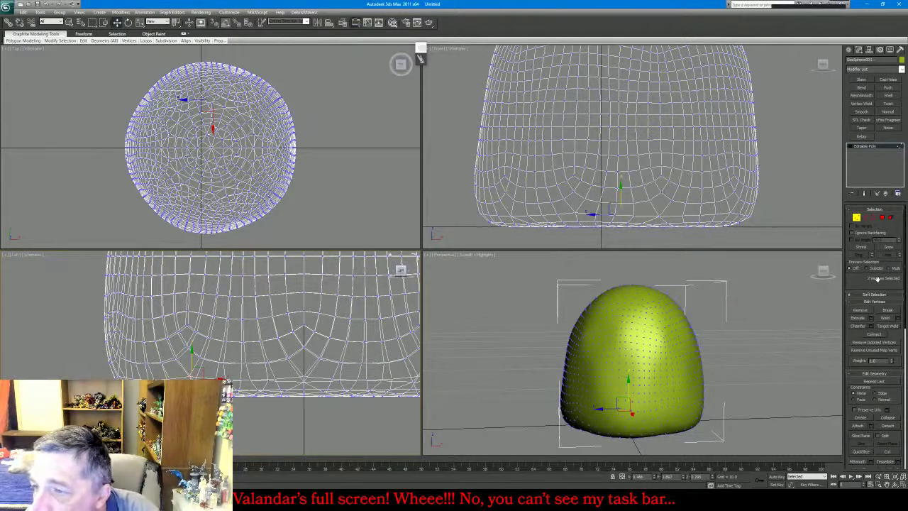
Enable soft selection for the two vertices, reduce its falloff to about 3.2, and lock the soft selection
{"action": "left_click", "coordinate": [869, 295]}
{"action": "left_click", "coordinate": [859, 303]}
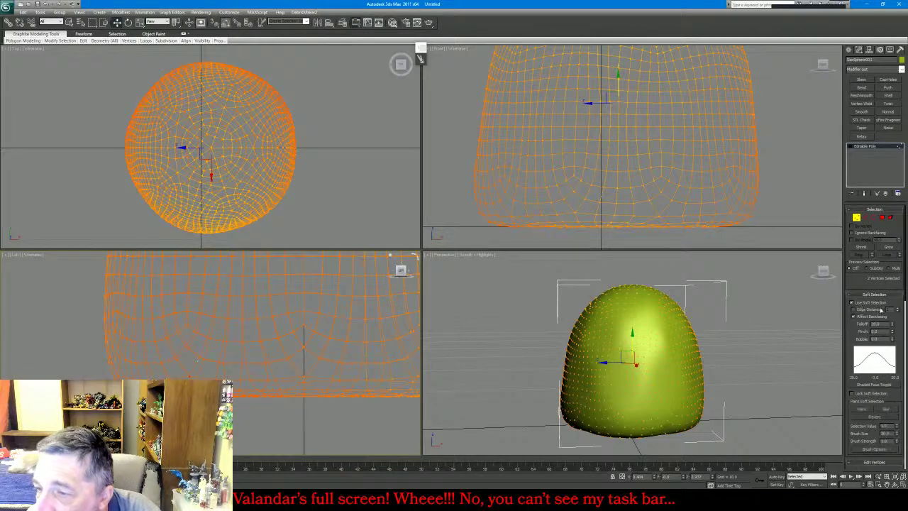
{"action": "left_click_drag", "start_coordinate": [892, 325], "coordinate": [889, 352]}
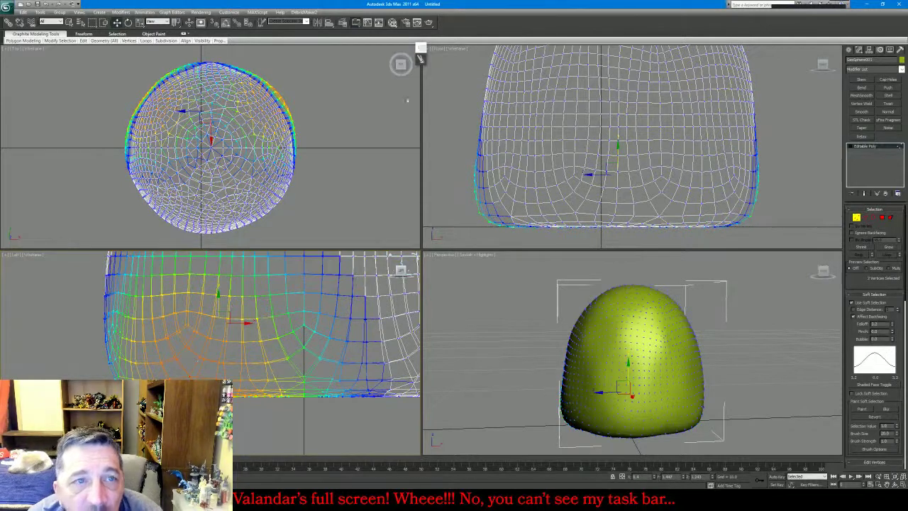
{"action": "right_click", "coordinate": [211, 78]}
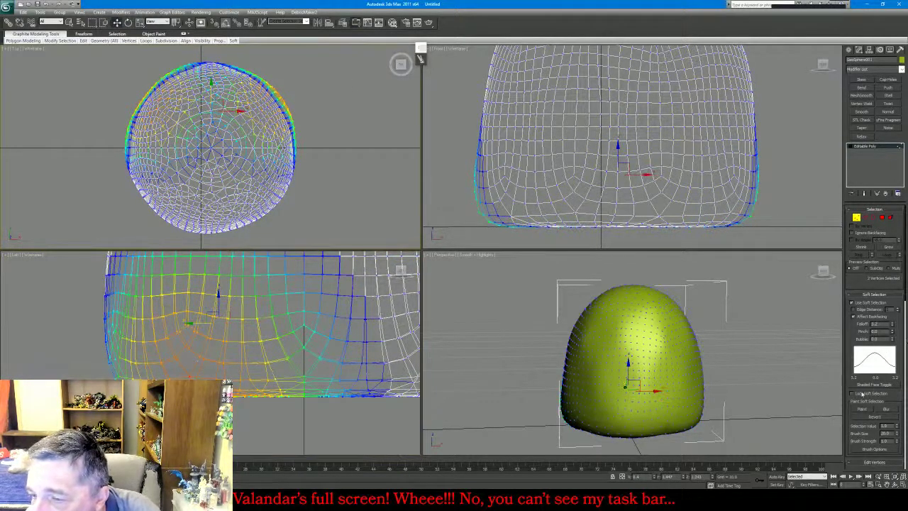
{"action": "left_click", "coordinate": [859, 394]}
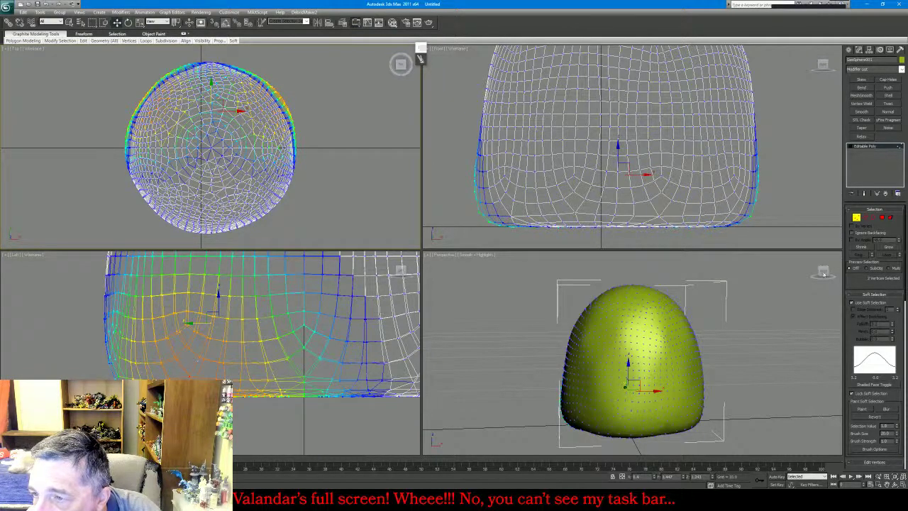
Scale the soft-selected vertices outward in the Top view to bulge the rock's lower rear sides, and leave vertex editing
{"action": "mouse_move", "coordinate": [823, 273]}
{"action": "left_mouse_down"}
{"action": "mouse_move", "coordinate": [873, 276]}
{"action": "mouse_move", "coordinate": [812, 272]}
{"action": "left_mouse_up"}
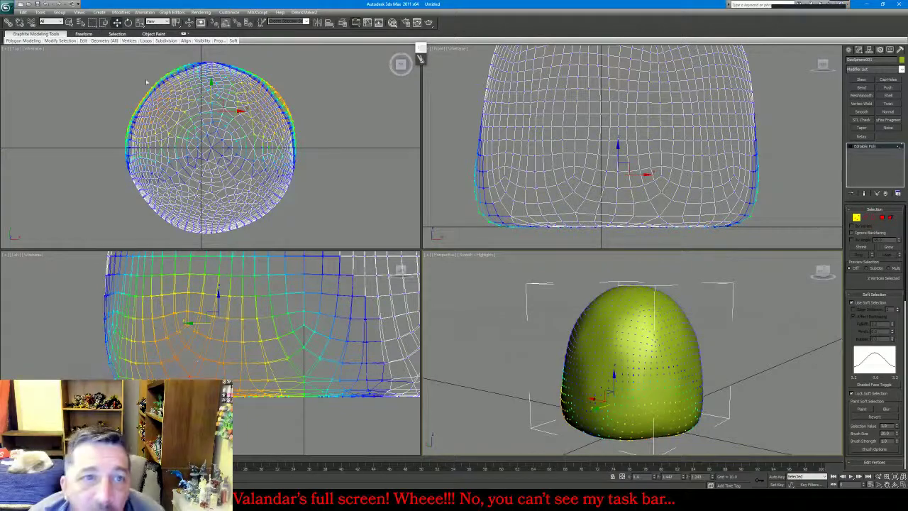
{"action": "left_click", "coordinate": [139, 22]}
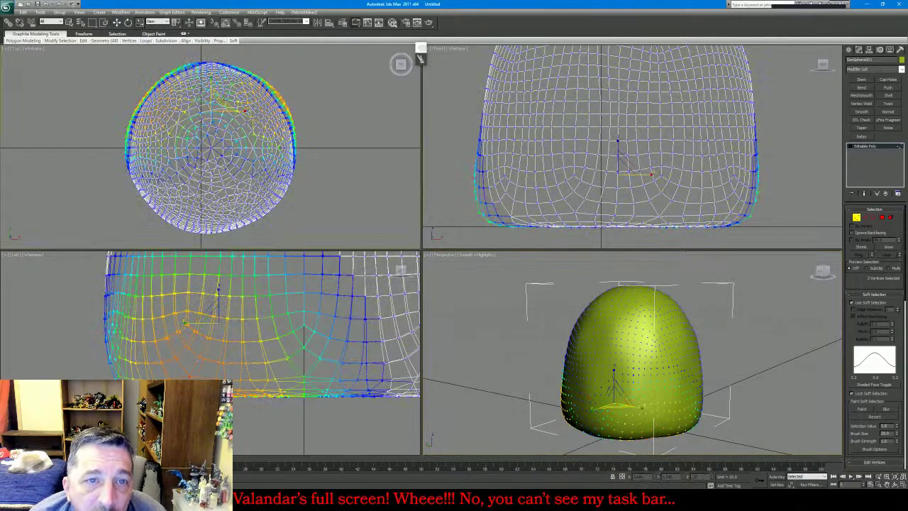
{"action": "left_click_drag", "start_coordinate": [223, 99], "coordinate": [216, 79]}
{"action": "left_click", "coordinate": [117, 22]}
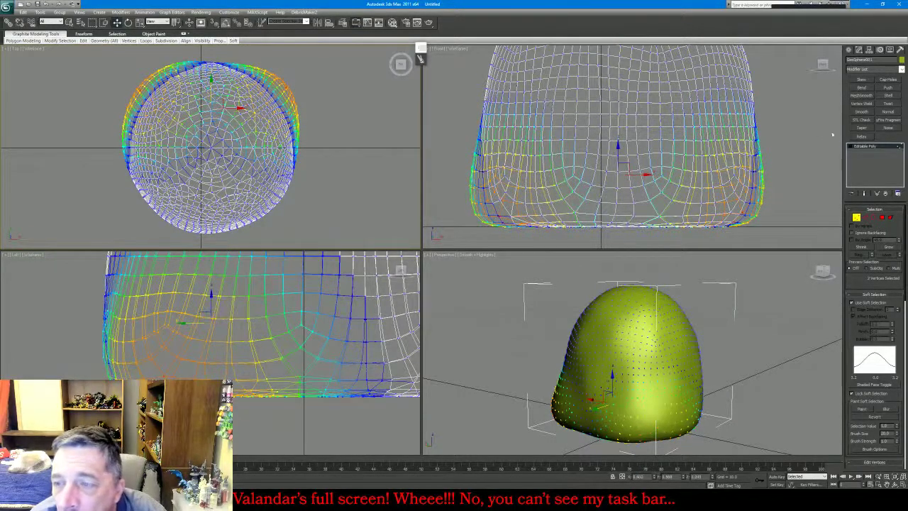
{"action": "left_click", "coordinate": [856, 218]}
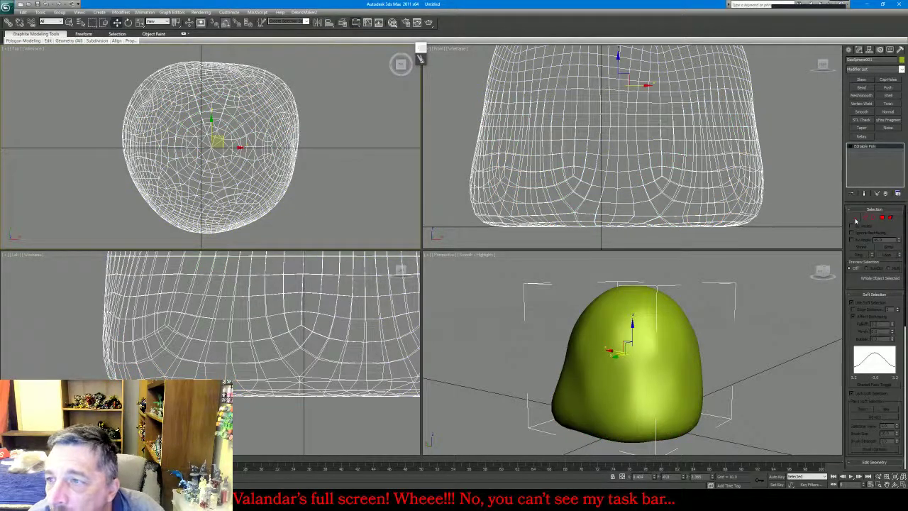
{"action": "key", "text": "ctrl+shift+z"}
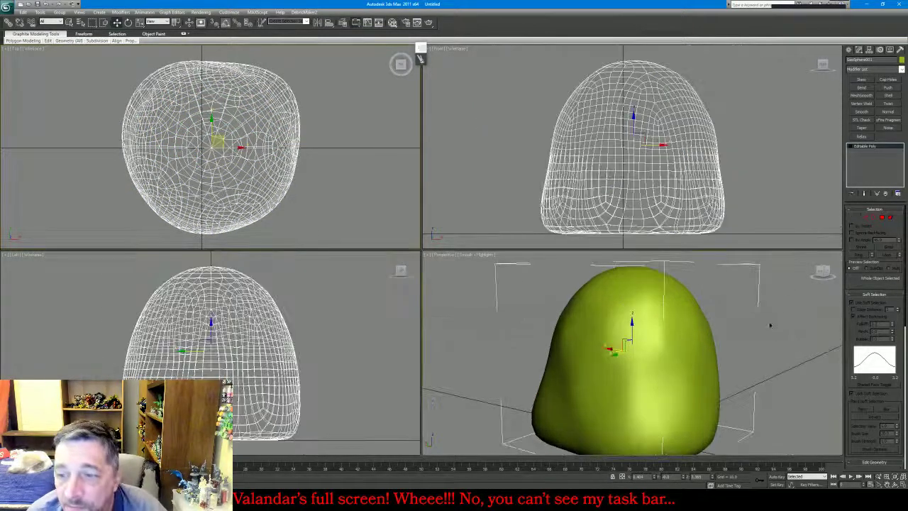
{"action": "scroll", "coordinate": [737, 318], "scroll_direction": "down", "scroll_amount": 2}
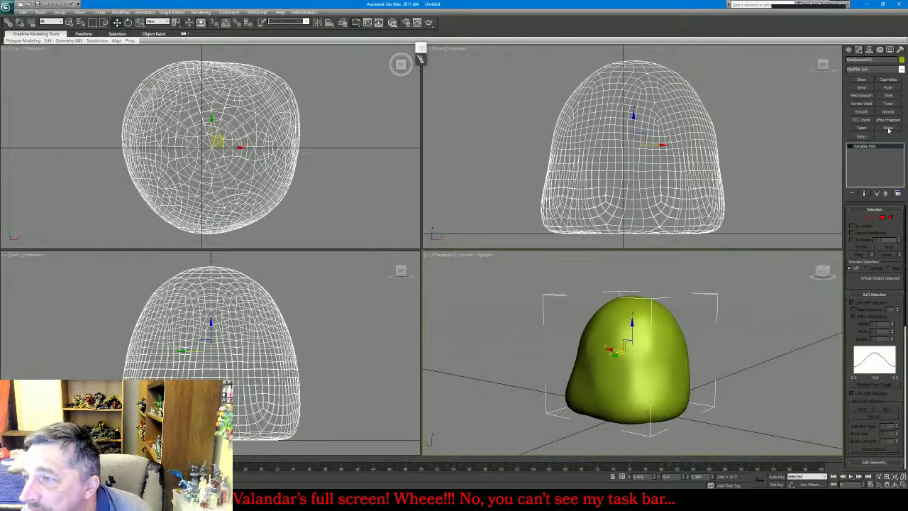
Apply a Noise modifier to the rock with a reduced scale and raised X and Y strength, and collapse the stack
{"action": "left_click", "coordinate": [888, 128]}
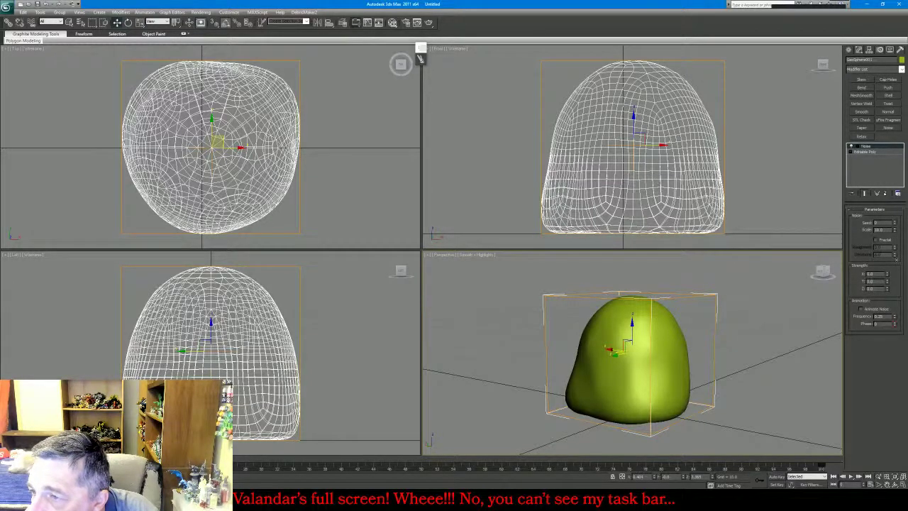
{"action": "left_click_drag", "start_coordinate": [886, 272], "coordinate": [853, 101]}
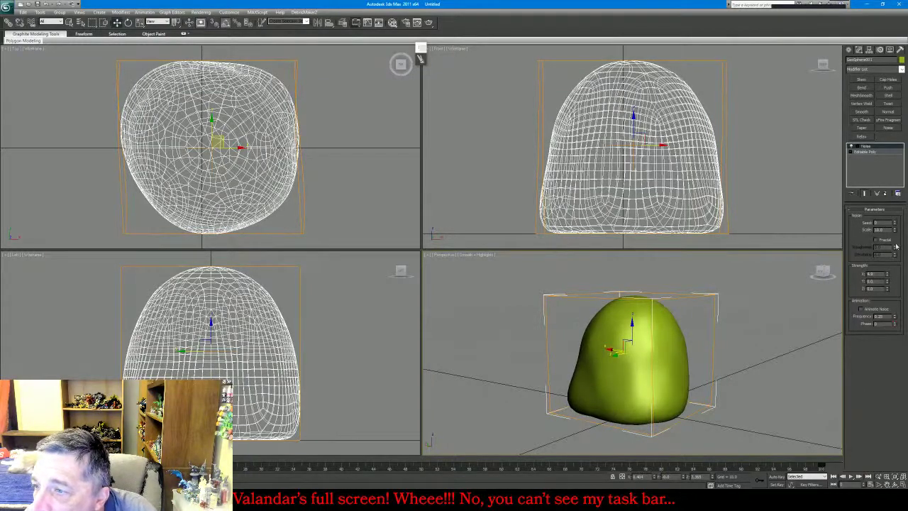
{"action": "left_click_drag", "start_coordinate": [894, 233], "coordinate": [895, 255]}
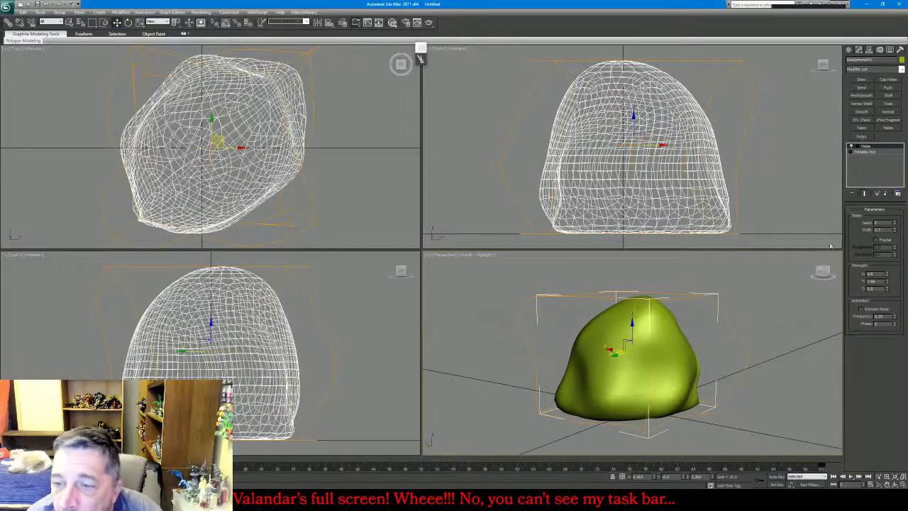
{"action": "left_click", "coordinate": [896, 485]}
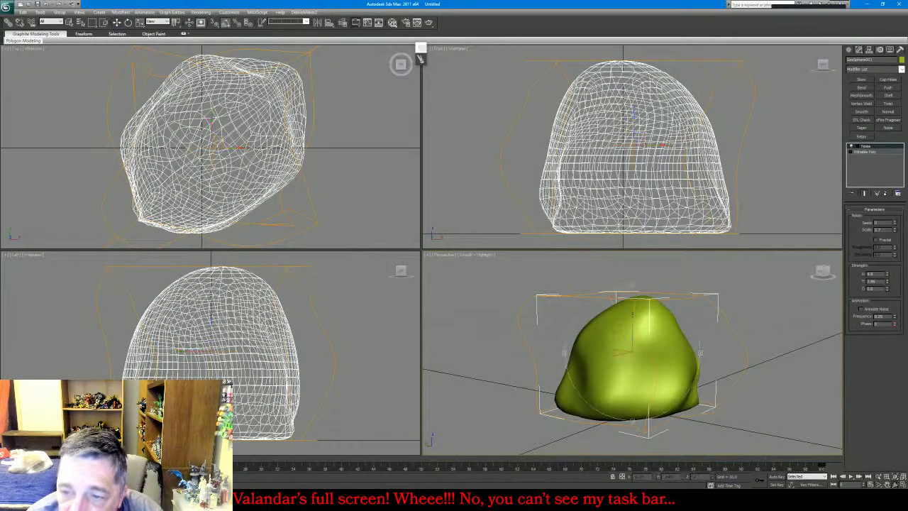
{"action": "left_click_drag", "start_coordinate": [626, 365], "coordinate": [687, 370]}
{"action": "right_click", "coordinate": [900, 164]}
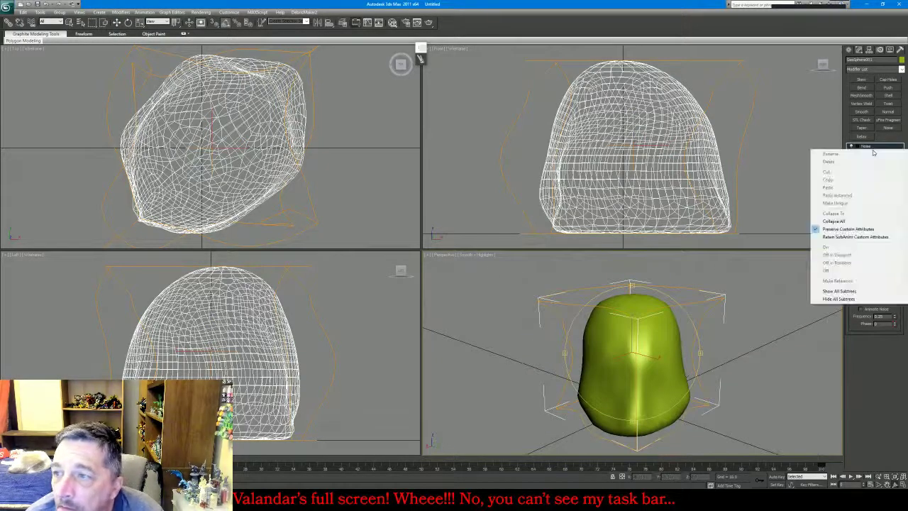
{"action": "left_click", "coordinate": [871, 222]}
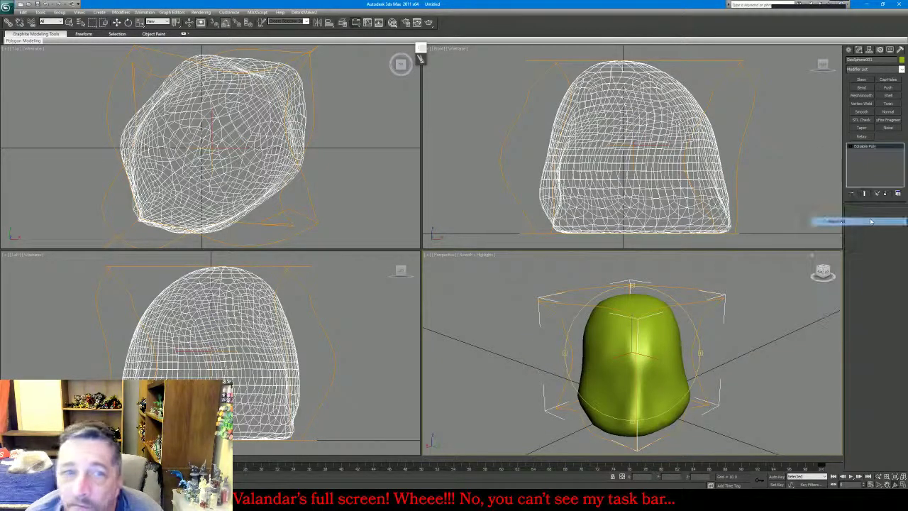
Add an FFD 3x3x3 modifier to the rock and activate its control points
{"action": "left_click", "coordinate": [901, 68]}
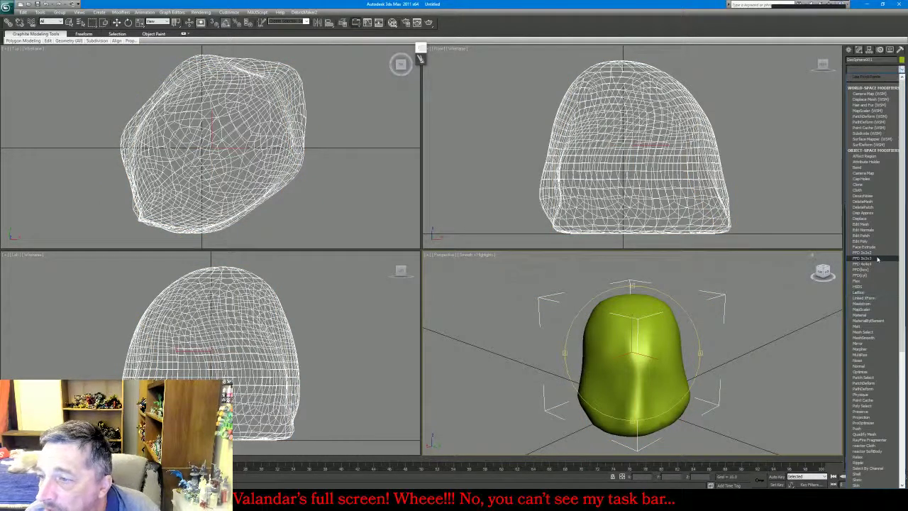
{"action": "left_click", "coordinate": [876, 259]}
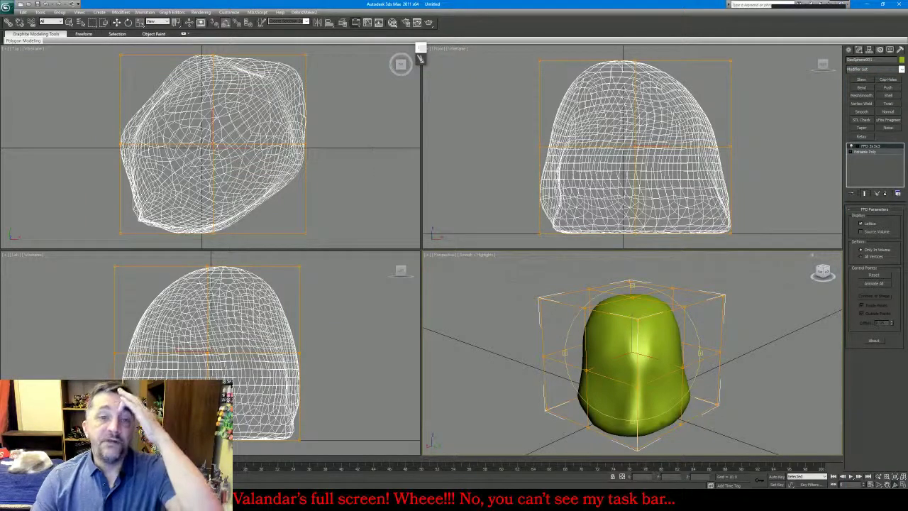
{"action": "left_click", "coordinate": [852, 146]}
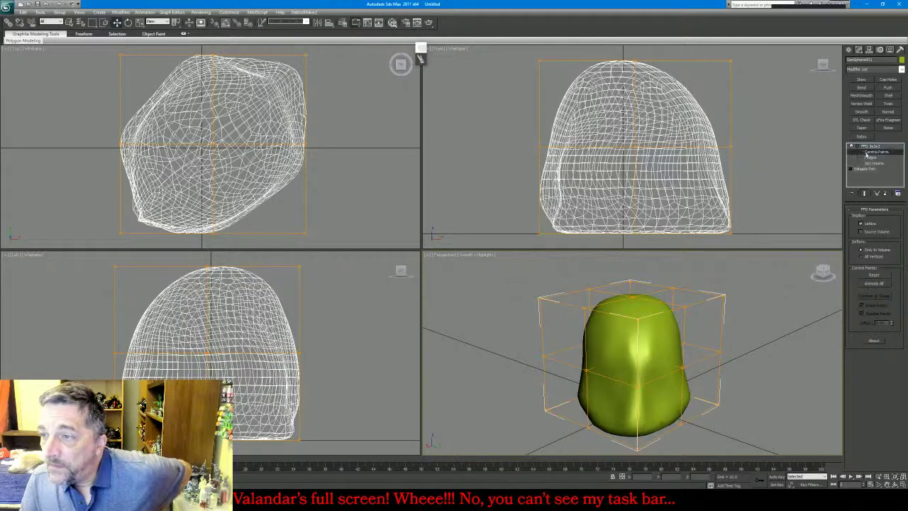
{"action": "left_click", "coordinate": [865, 153]}
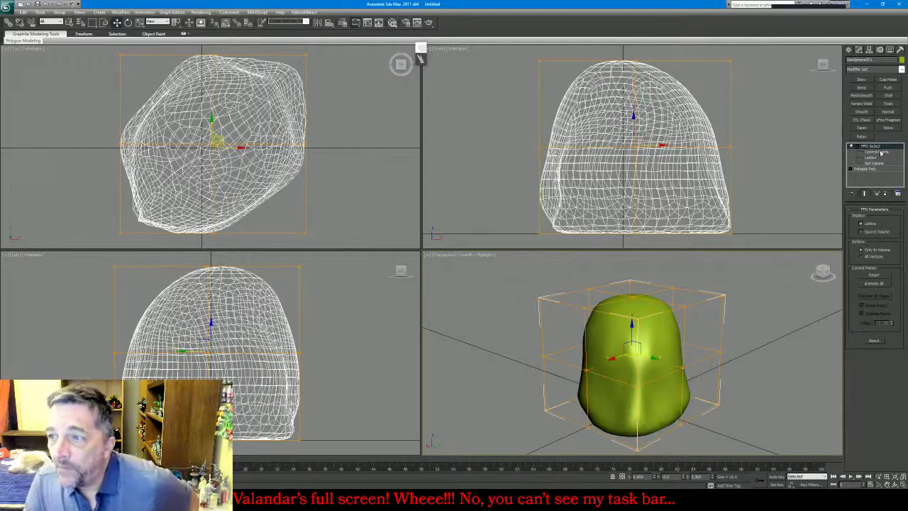
{"action": "left_click", "coordinate": [855, 151]}
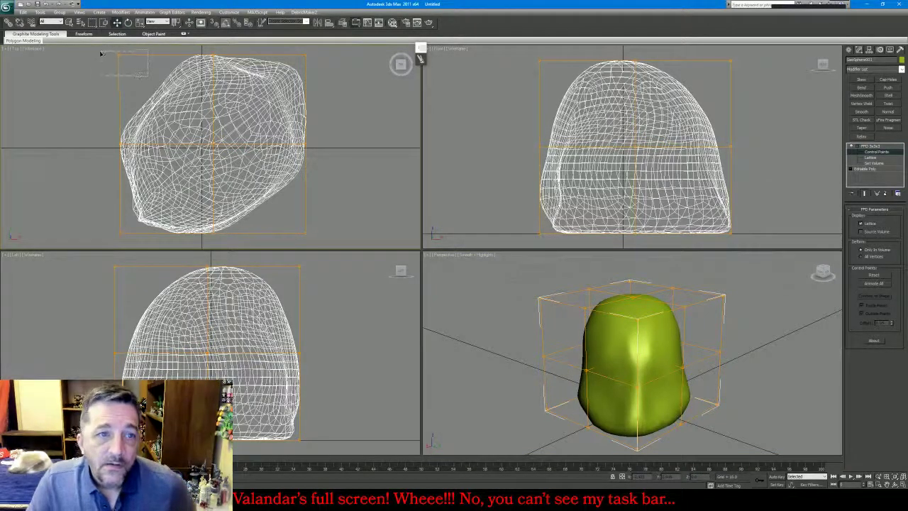
Move the rear-left corner column of FFD control points diagonally outward in the Top view
{"action": "left_click_drag", "start_coordinate": [100, 48], "coordinate": [134, 64]}
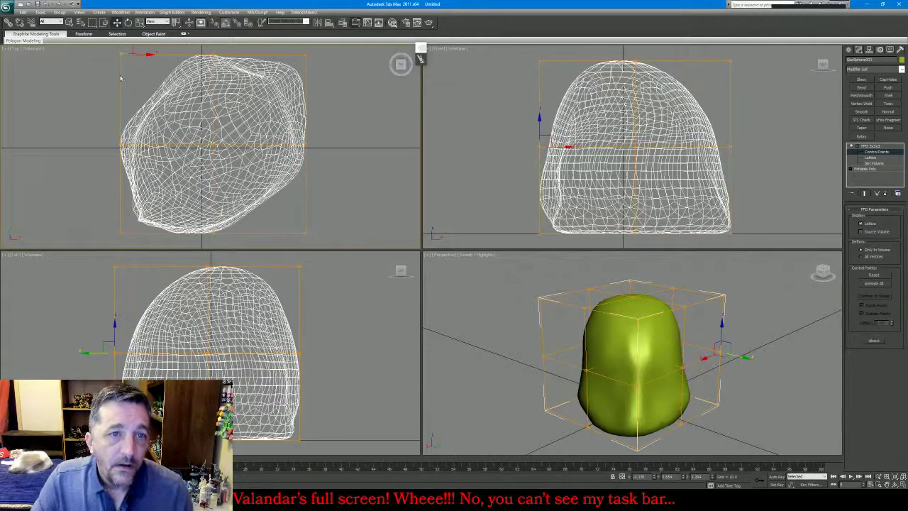
{"action": "scroll", "coordinate": [256, 171], "scroll_direction": "down", "scroll_amount": 2}
{"action": "left_click_drag", "start_coordinate": [166, 81], "coordinate": [141, 64]}
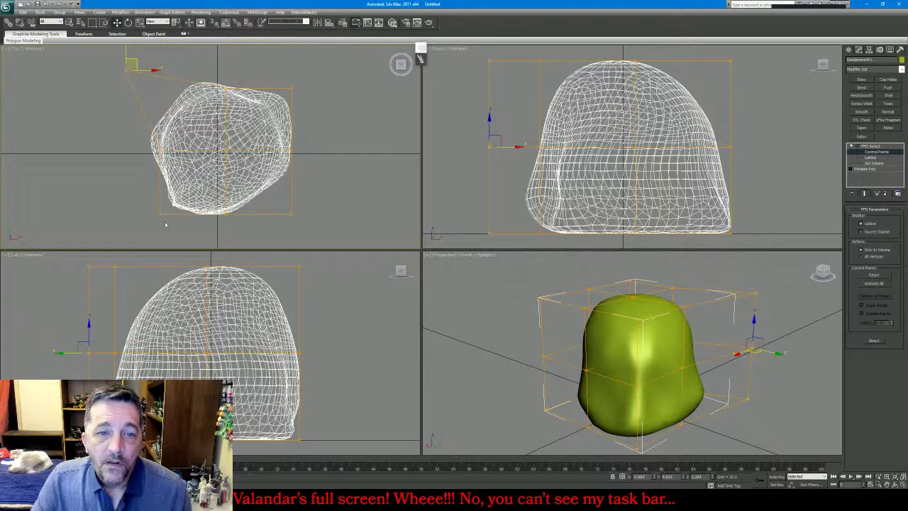
Select only the upper two control points of the front-left corner column and move them diagonally inward in the Top view
{"action": "left_click_drag", "start_coordinate": [169, 215], "coordinate": [170, 212]}
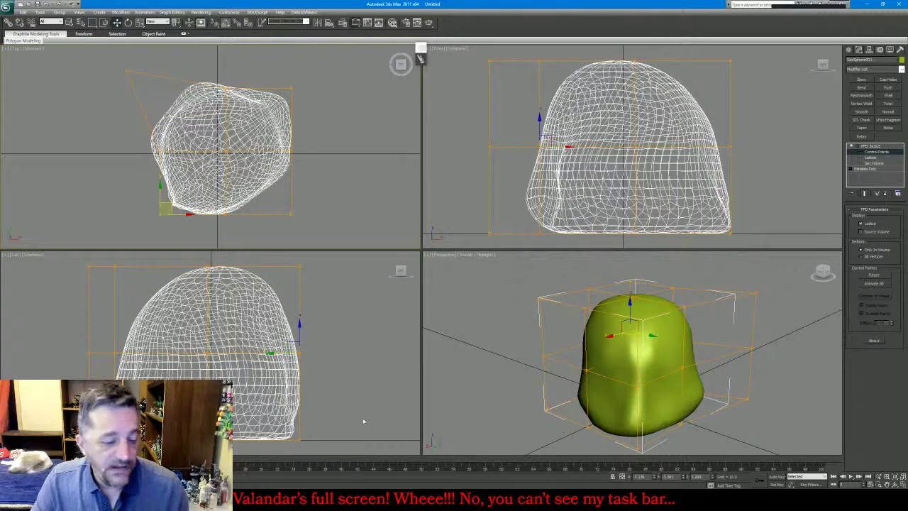
{"action": "left_click_drag", "start_coordinate": [475, 216], "coordinate": [591, 242]}
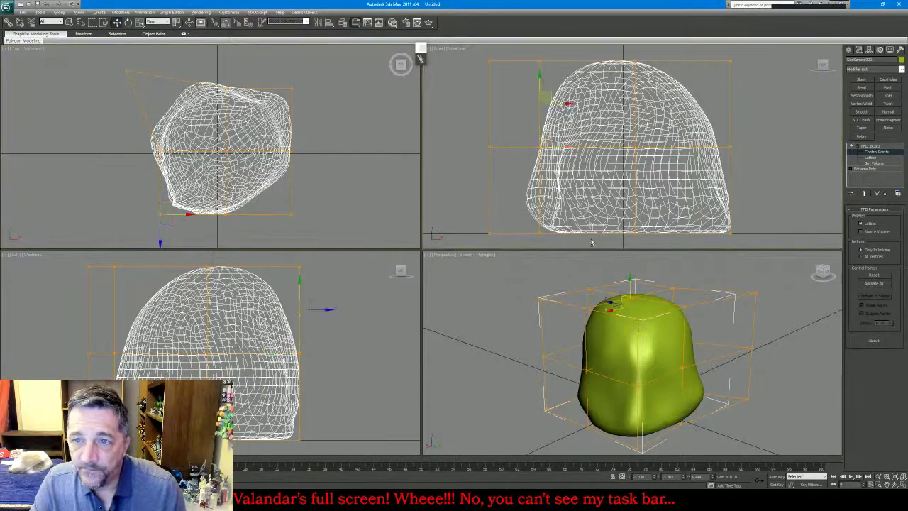
{"action": "right_click", "coordinate": [218, 161]}
{"action": "left_click_drag", "start_coordinate": [168, 207], "coordinate": [191, 180]}
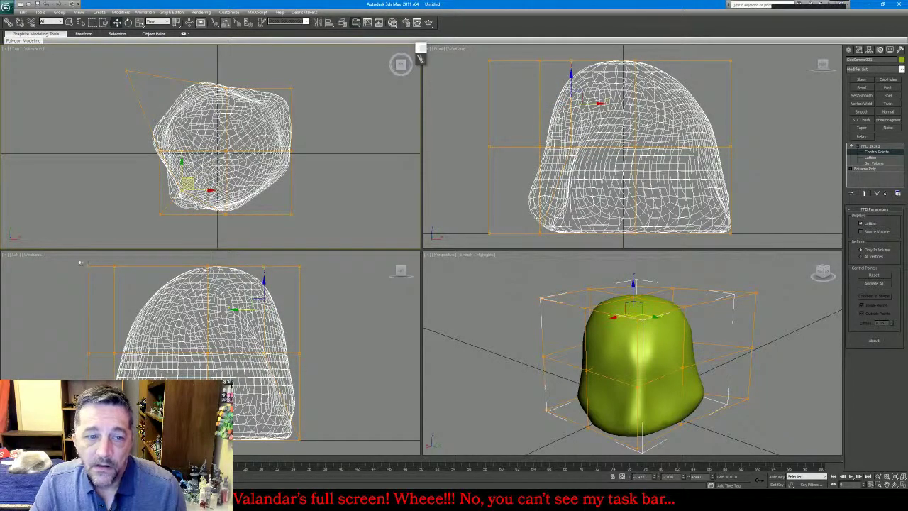
Lower the rear row of upper FFD control points in the Left view, and lower the middle upper row by a smaller amount
{"action": "left_click_drag", "start_coordinate": [79, 260], "coordinate": [144, 285]}
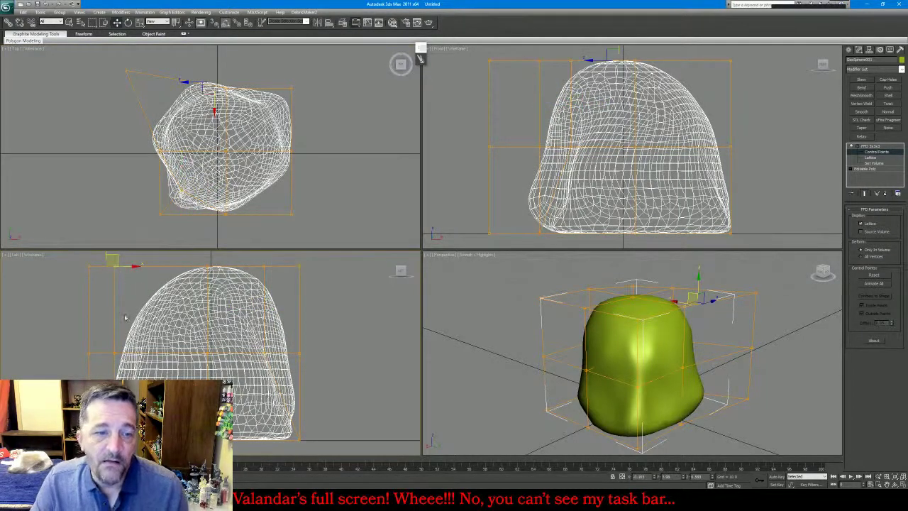
{"action": "scroll", "coordinate": [182, 337], "scroll_direction": "down", "scroll_amount": 4}
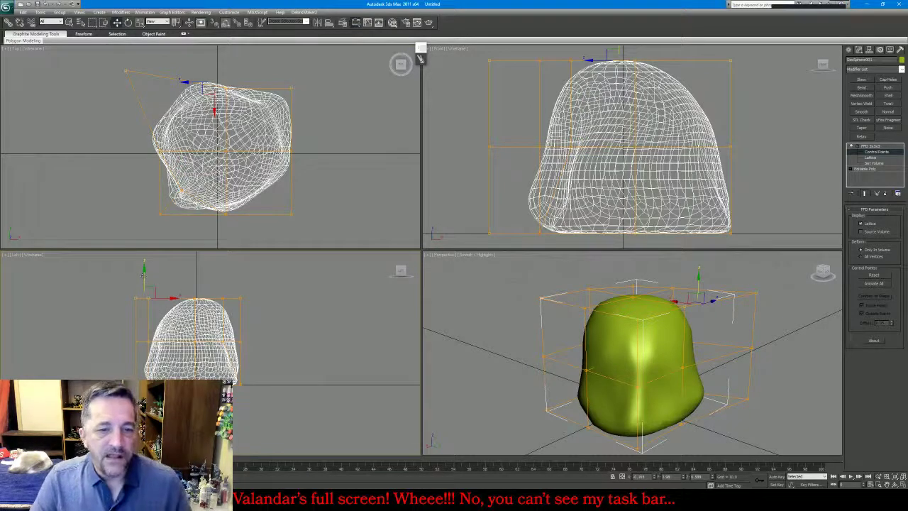
{"action": "left_click_drag", "start_coordinate": [149, 296], "coordinate": [145, 306]}
{"action": "left_click", "coordinate": [196, 298]}
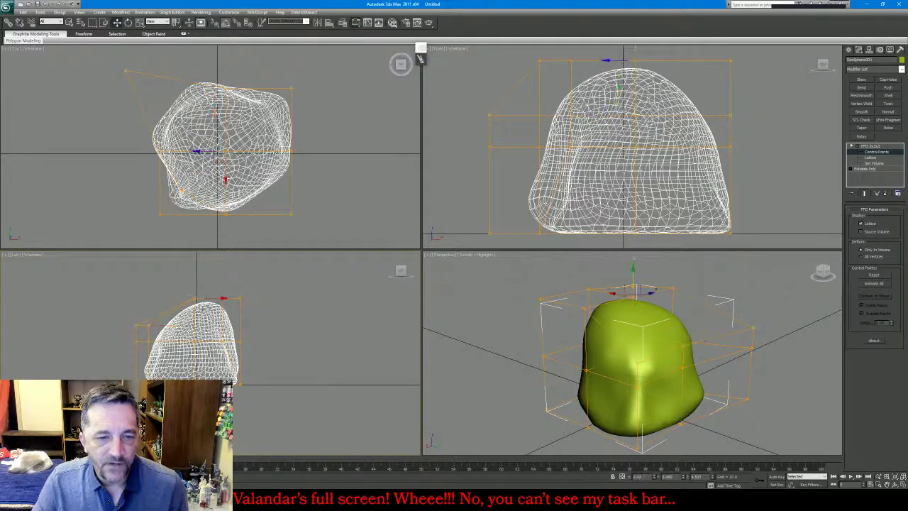
{"action": "left_click_drag", "start_coordinate": [194, 273], "coordinate": [194, 288]}
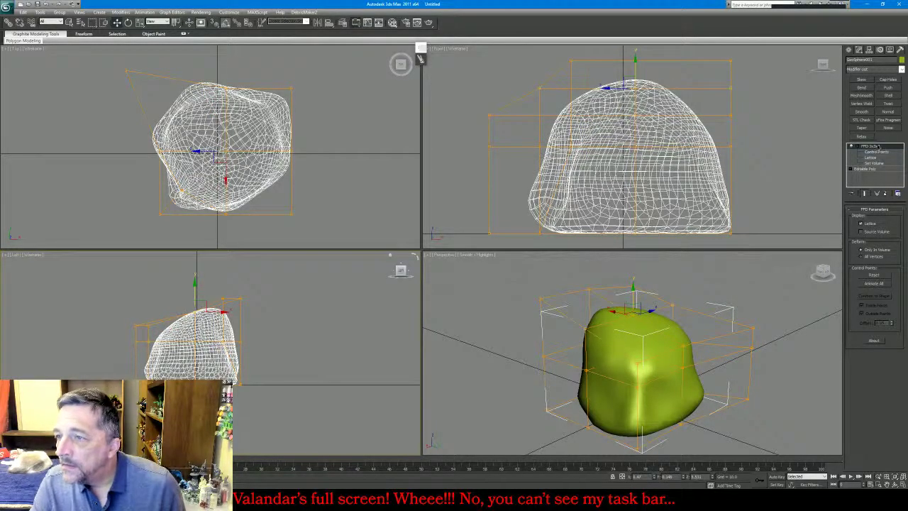
Collapse the FFD modifier into the rock's editable poly and inspect the shape from other angles
{"action": "right_click", "coordinate": [871, 146]}
{"action": "left_click", "coordinate": [855, 215]}
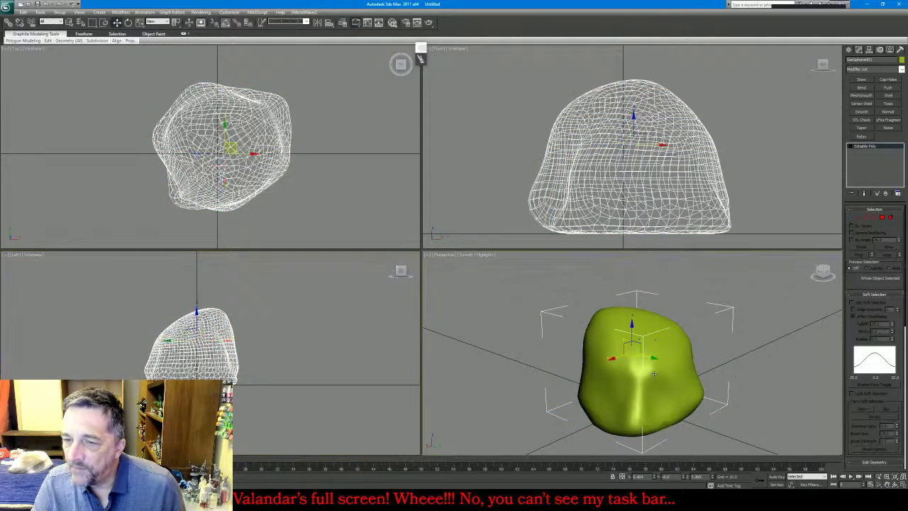
{"action": "key", "text": "e"}
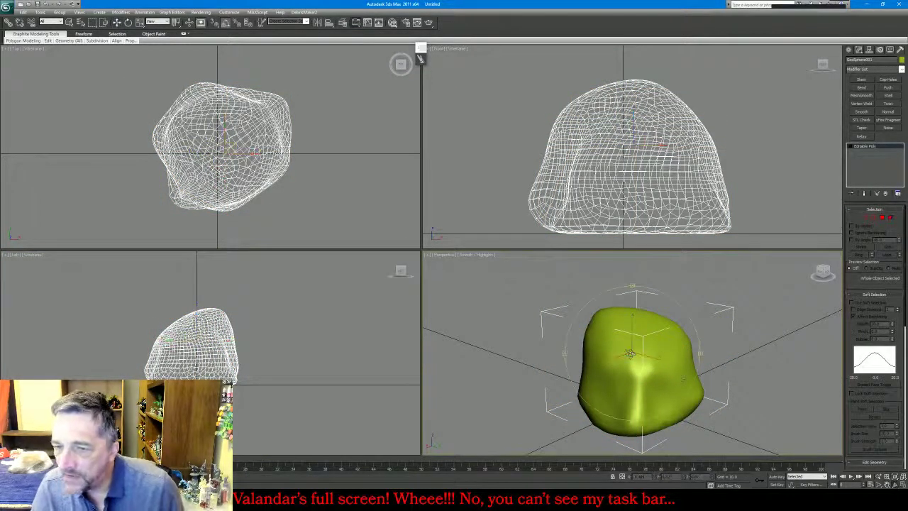
{"action": "middle_click_drag", "start_coordinate": [683, 378], "coordinate": [776, 365], "text": "alt"}
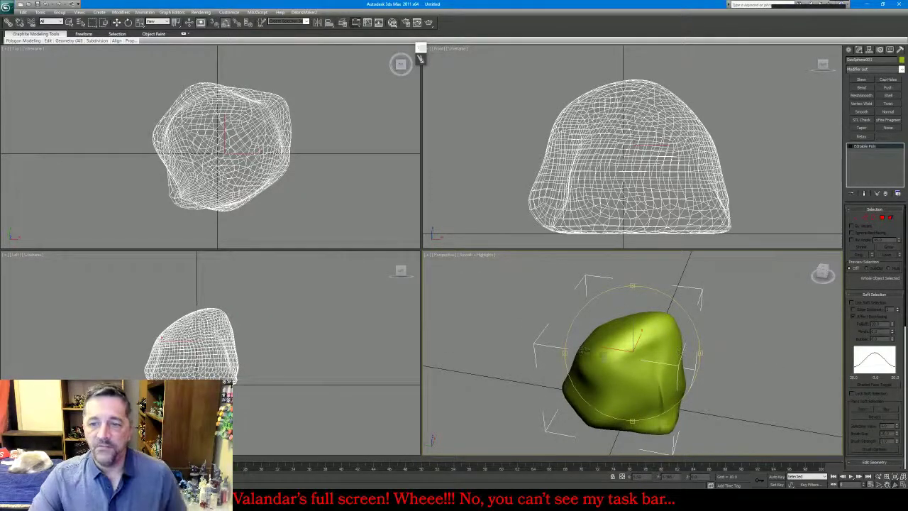
{"action": "middle_click_drag", "start_coordinate": [777, 366], "coordinate": [632, 339], "text": "alt"}
Start exporting the rock and create a new folder named Warbar inside the !PATREON folder as the destination
{"action": "left_click", "coordinate": [8, 7]}
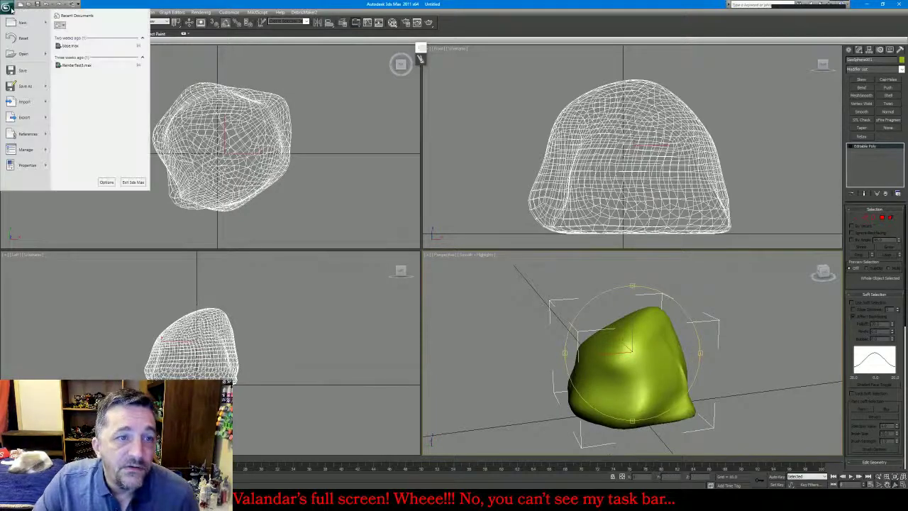
{"action": "mouse_move", "coordinate": [48, 122]}
{"action": "left_click", "coordinate": [89, 64]}
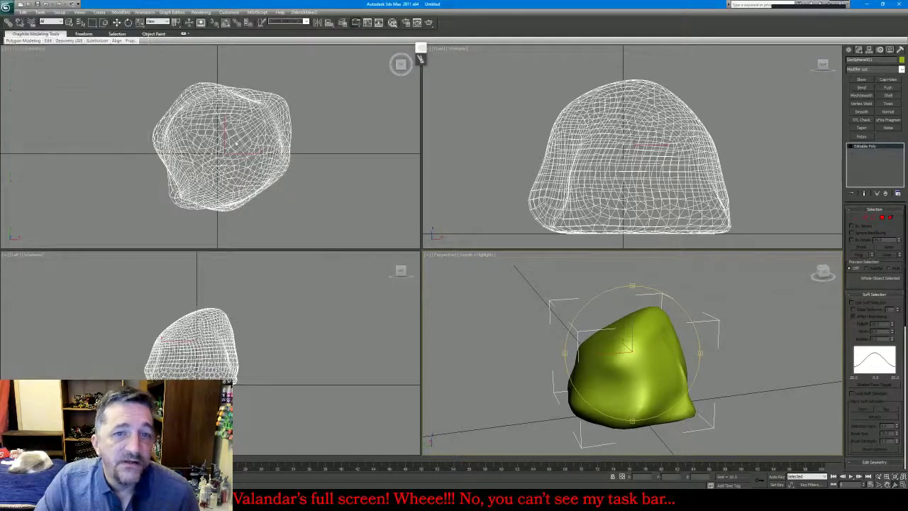
{"action": "double_click", "coordinate": [55, 35]}
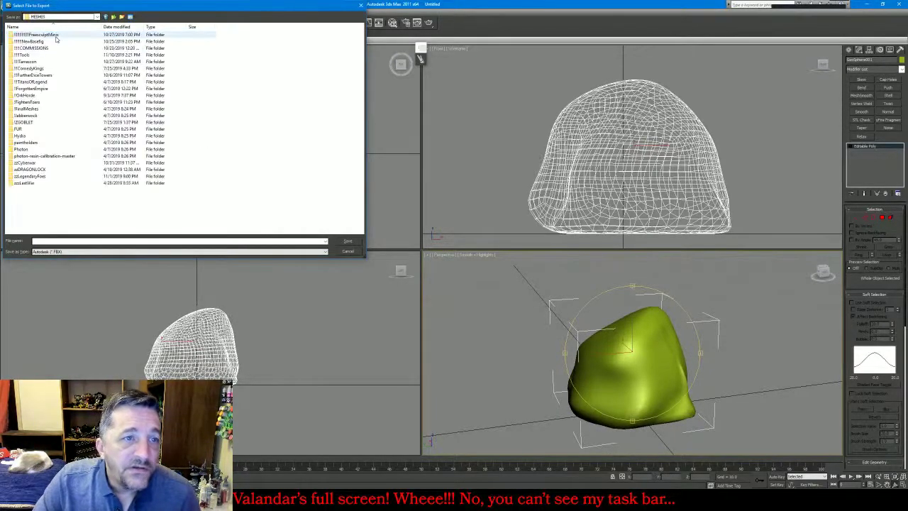
{"action": "double_click", "coordinate": [43, 41]}
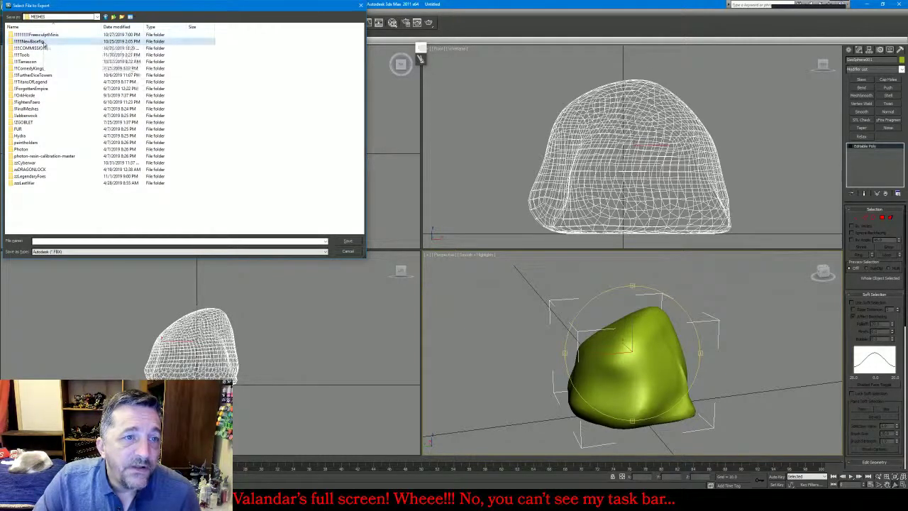
{"action": "double_click", "coordinate": [62, 46]}
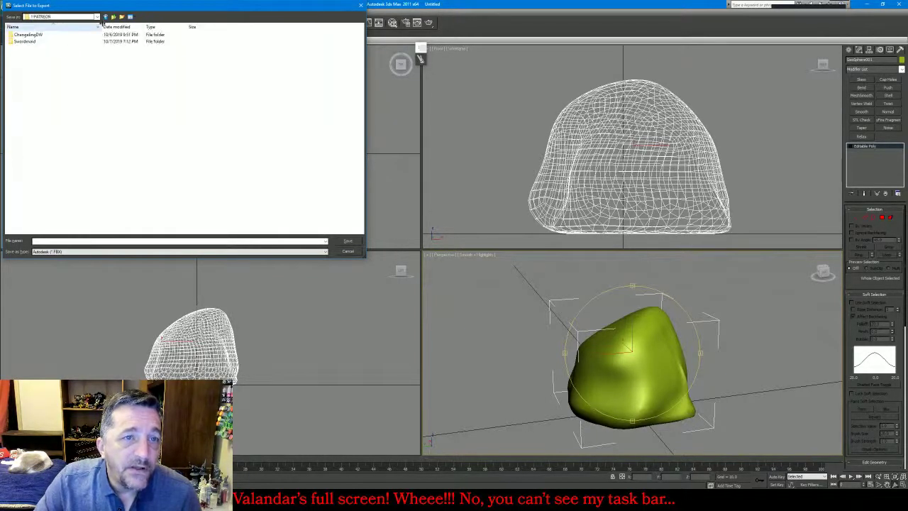
{"action": "left_click", "coordinate": [122, 16]}
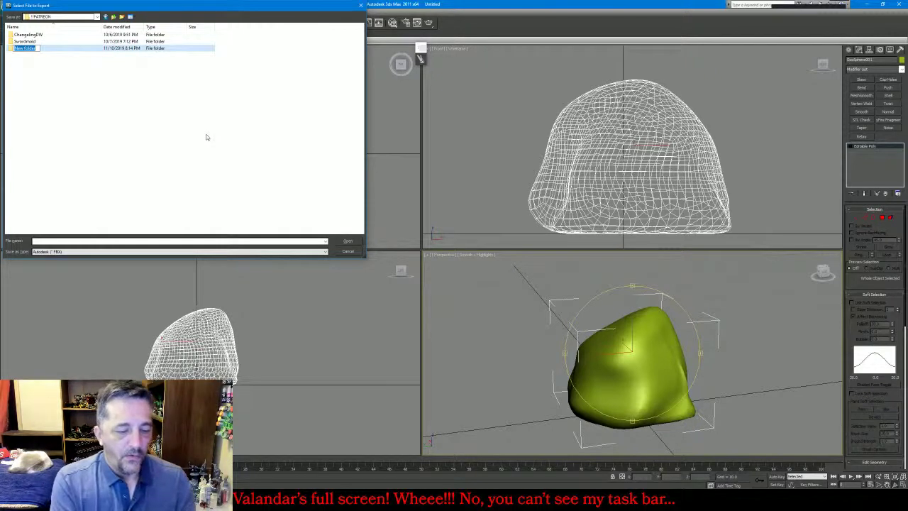
{"action": "key", "text": "Return"}
{"action": "key", "text": "Return"}
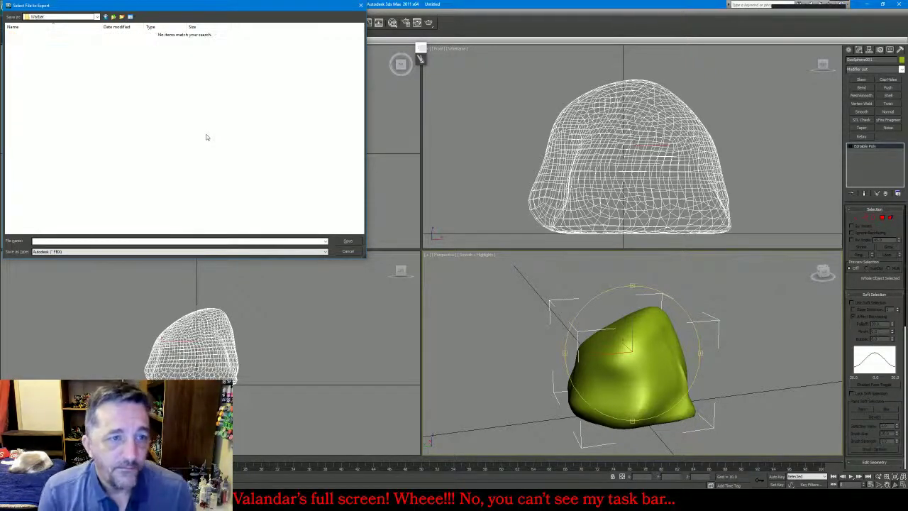
Export the rock to the Warbar folder as an OBJ file named rock, keeping the default export options
{"action": "left_click", "coordinate": [119, 252]}
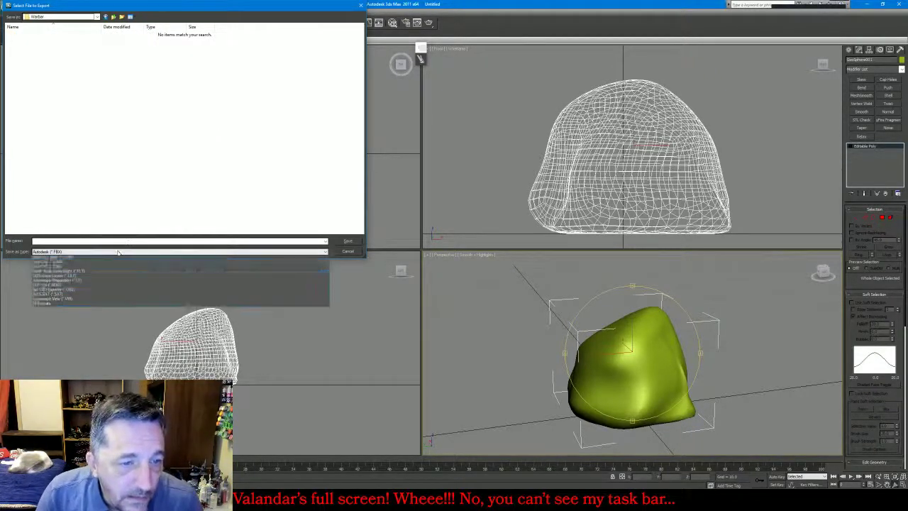
{"action": "left_click", "coordinate": [88, 329]}
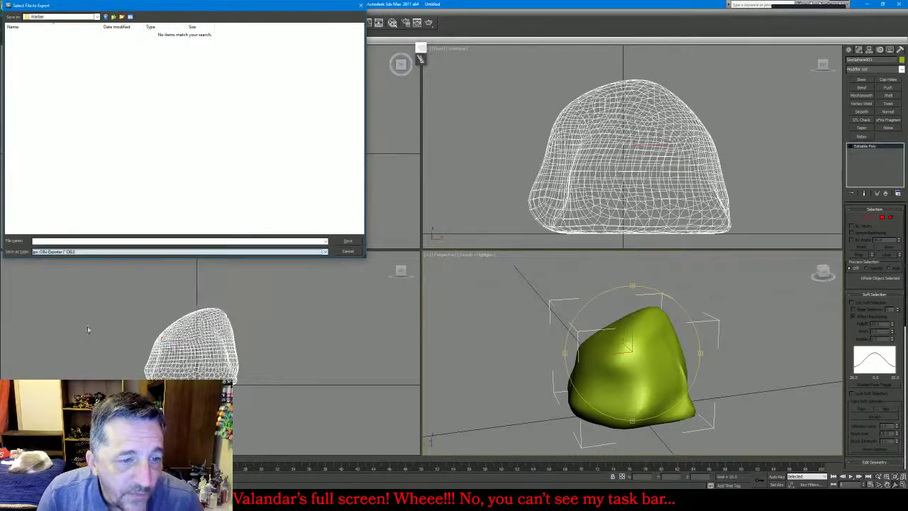
{"action": "left_click", "coordinate": [97, 241]}
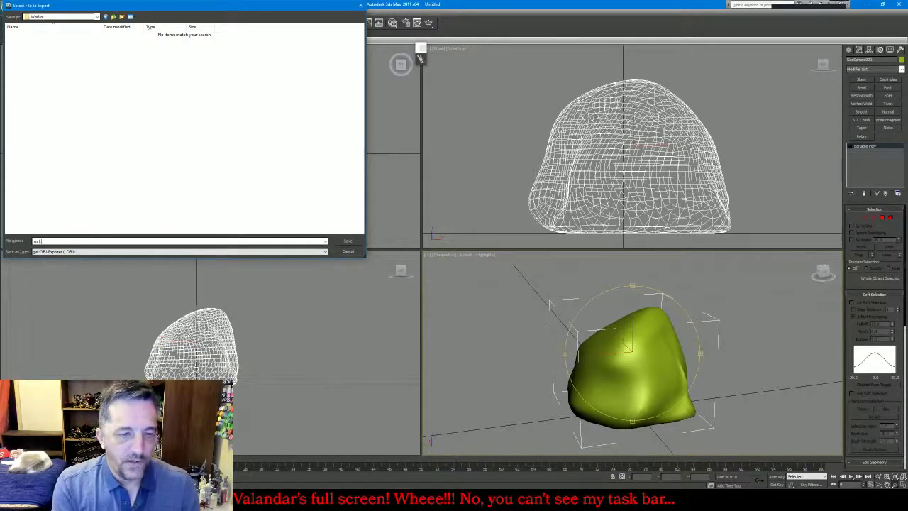
{"action": "type", "text": "rock"}
{"action": "key", "text": "Return"}
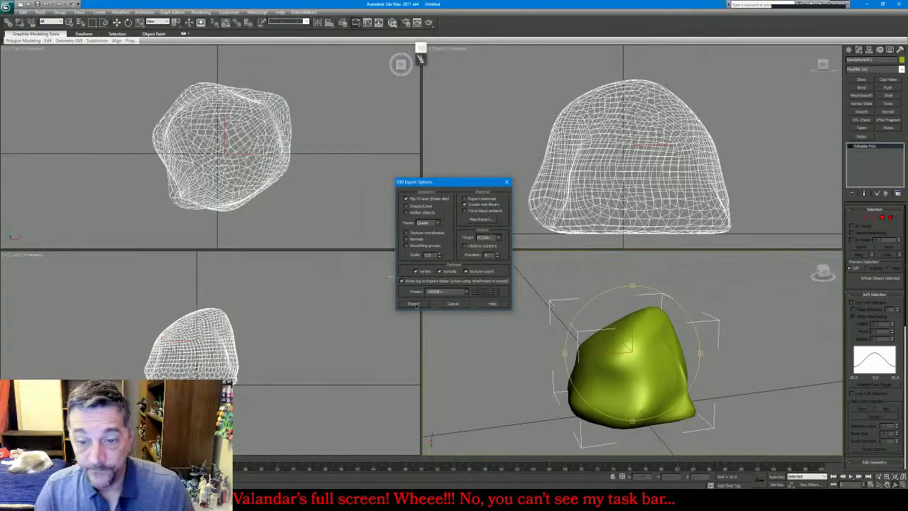
{"action": "left_click", "coordinate": [414, 304]}
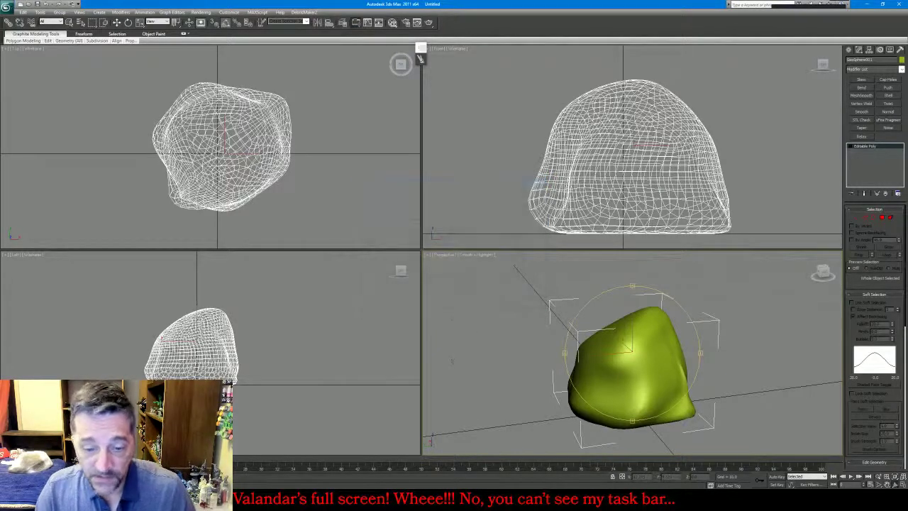
Switch to DAZ Studio and open the file import dialog
{"action": "key", "text": "alt+Tab"}
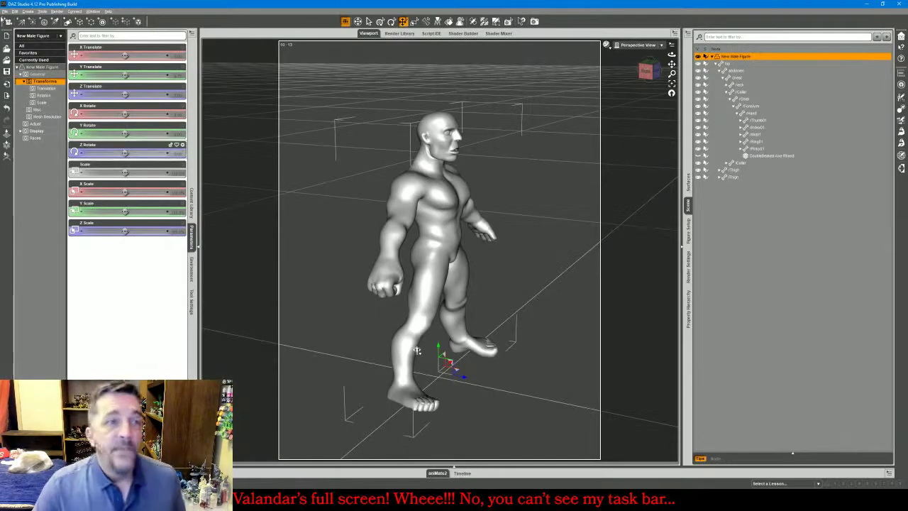
{"action": "left_click", "coordinate": [6, 12]}
{"action": "key", "text": "Down"}
{"action": "key", "text": "Down"}
{"action": "key", "text": "Down"}
{"action": "key", "text": "Down"}
{"action": "key", "text": "Down"}
{"action": "key", "text": "Down"}
{"action": "key", "text": "Down"}
{"action": "key", "text": "Return"}
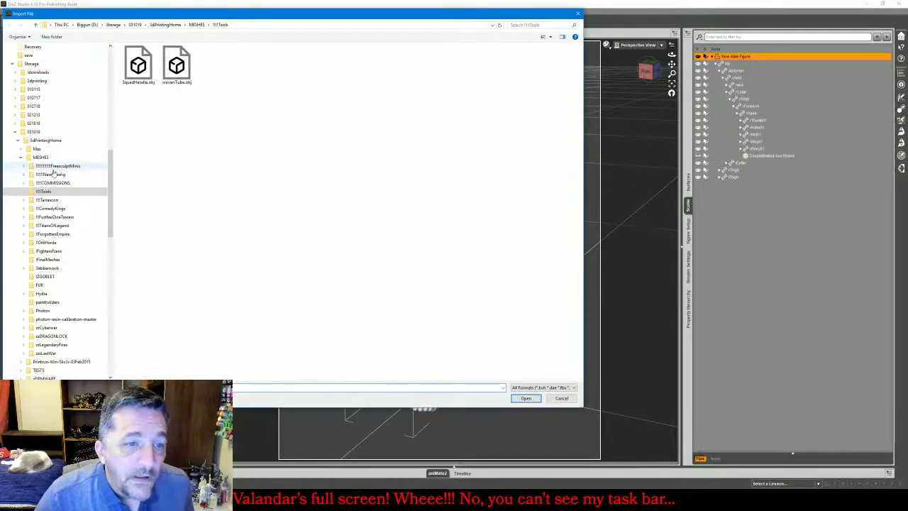
Import the rock OBJ from the Warbar folder inside !PATREON, accepting the current OBJ import options
{"action": "left_click", "coordinate": [51, 176]}
{"action": "double_click", "coordinate": [166, 71]}
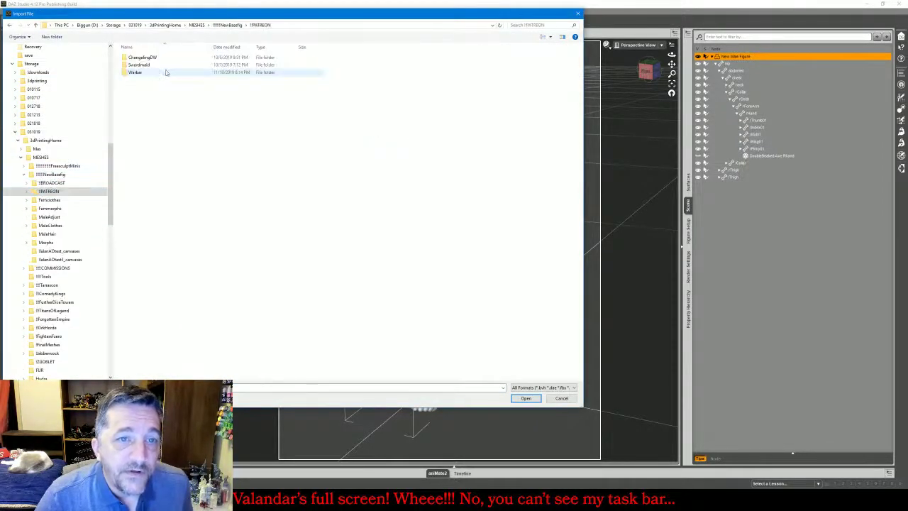
{"action": "double_click", "coordinate": [153, 76]}
{"action": "double_click", "coordinate": [155, 76]}
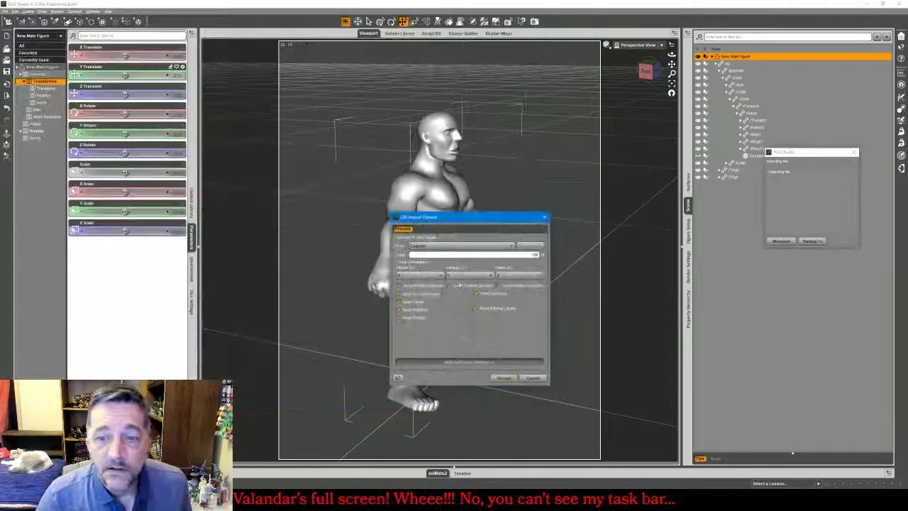
{"action": "left_click", "coordinate": [495, 378]}
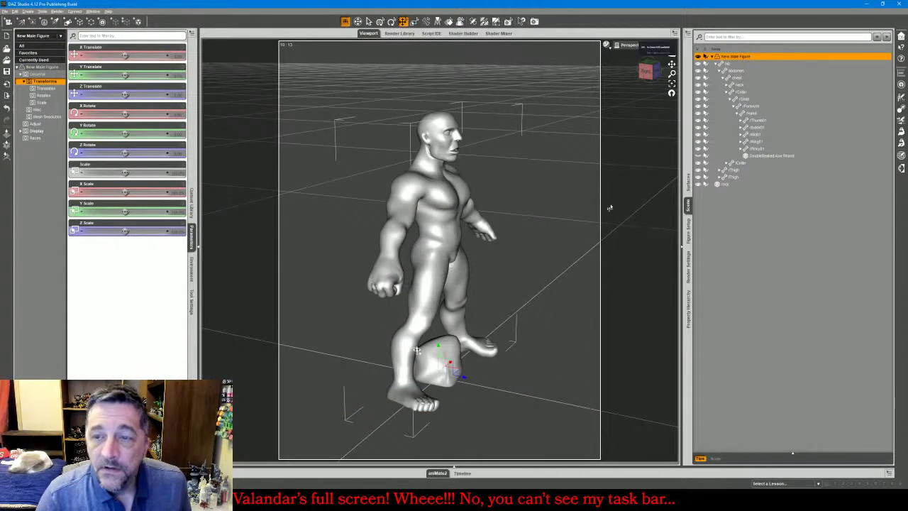
Select the rock and move it forward and sideways to just in front of the figure's left foot
{"action": "left_click_drag", "start_coordinate": [672, 54], "coordinate": [577, 142]}
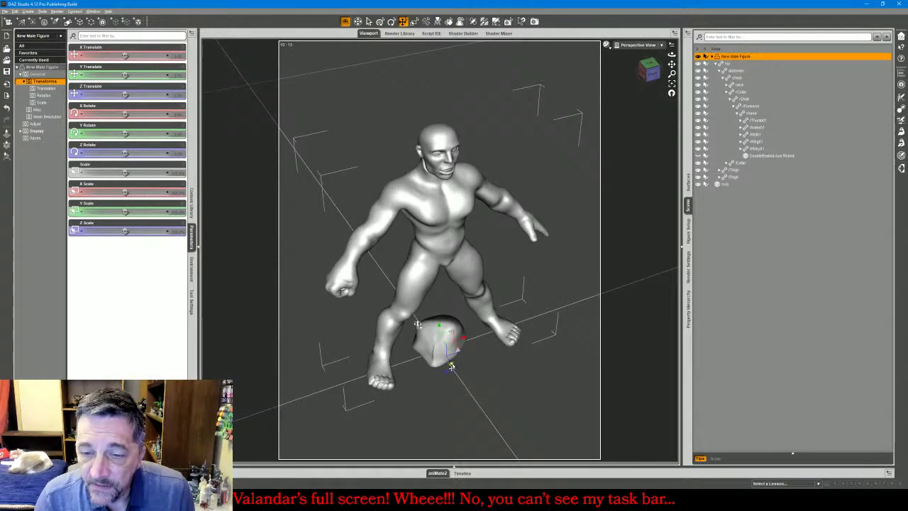
{"action": "left_click_drag", "start_coordinate": [451, 366], "coordinate": [465, 385]}
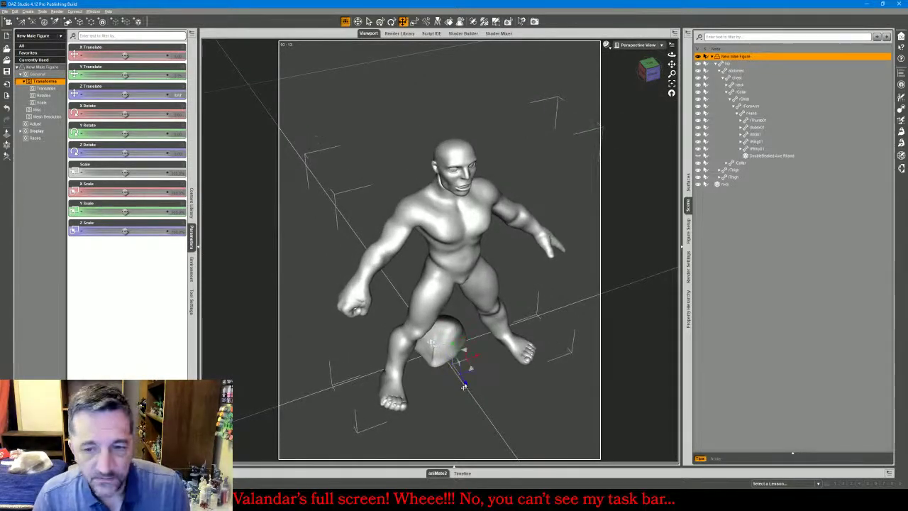
{"action": "middle_click_drag", "start_coordinate": [464, 386], "coordinate": [417, 324], "text": "alt"}
{"action": "left_click", "coordinate": [418, 324]}
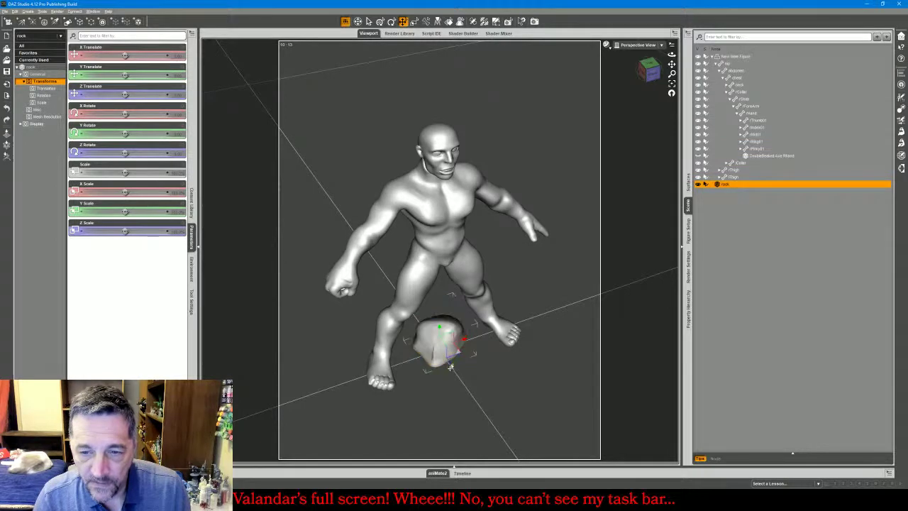
{"action": "left_click_drag", "start_coordinate": [451, 365], "coordinate": [476, 402]}
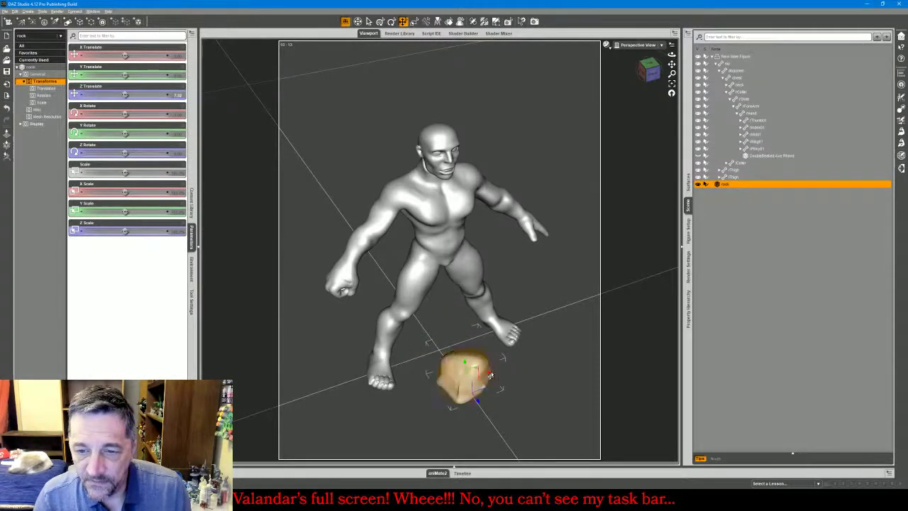
{"action": "left_click_drag", "start_coordinate": [489, 374], "coordinate": [506, 367]}
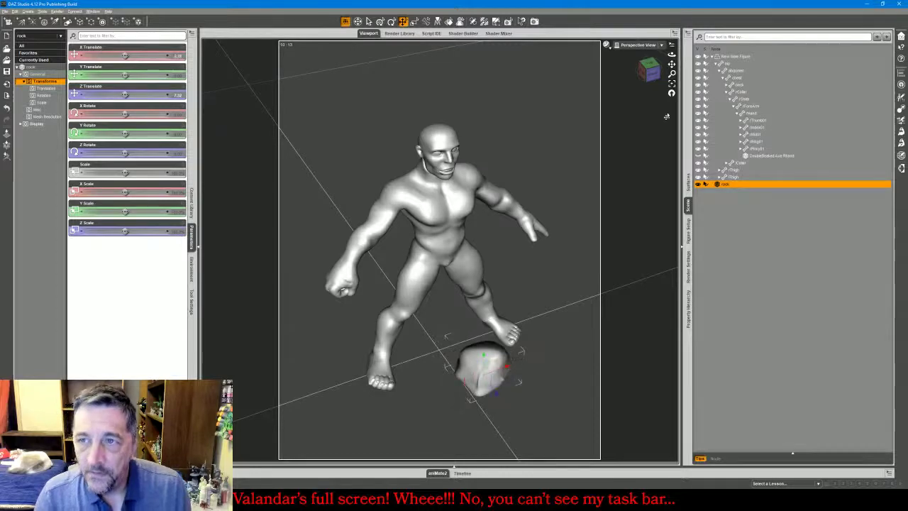
Select the figure's hip and rotate it from the front view, bending the body forward and twisting it
{"action": "left_click", "coordinate": [651, 72]}
{"action": "left_click_drag", "start_coordinate": [649, 70], "coordinate": [623, 98]}
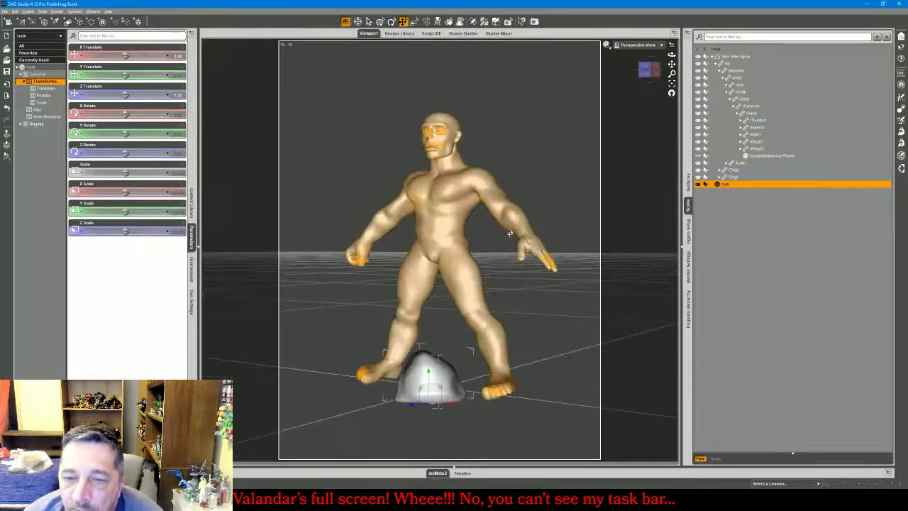
{"action": "left_click", "coordinate": [469, 290]}
{"action": "left_click", "coordinate": [424, 255]}
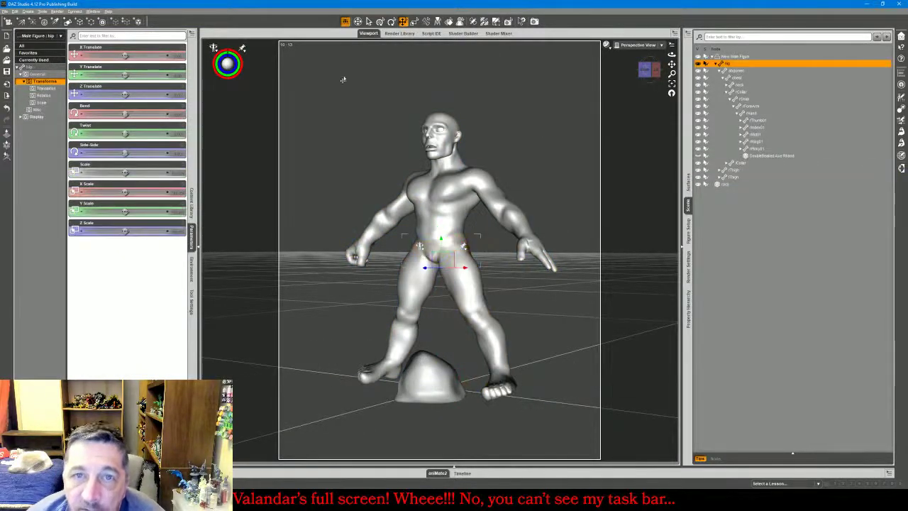
{"action": "left_click", "coordinate": [391, 21]}
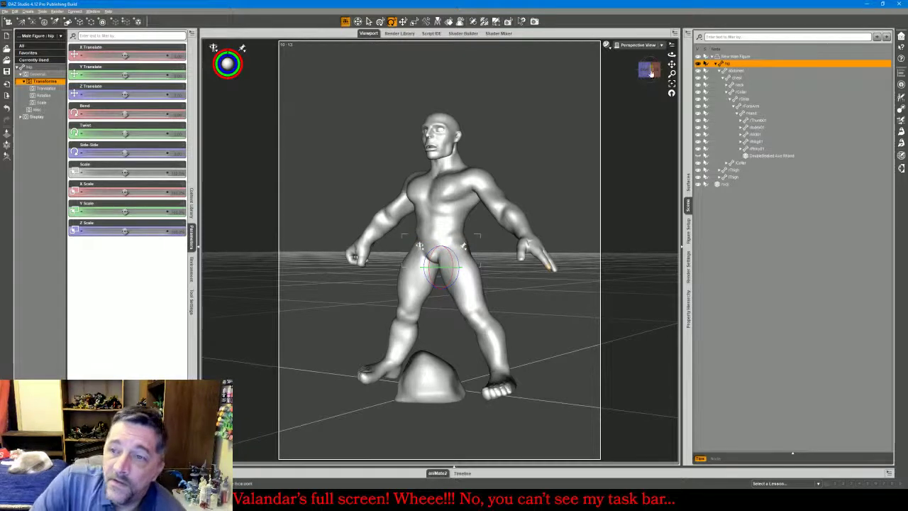
{"action": "left_click", "coordinate": [650, 71]}
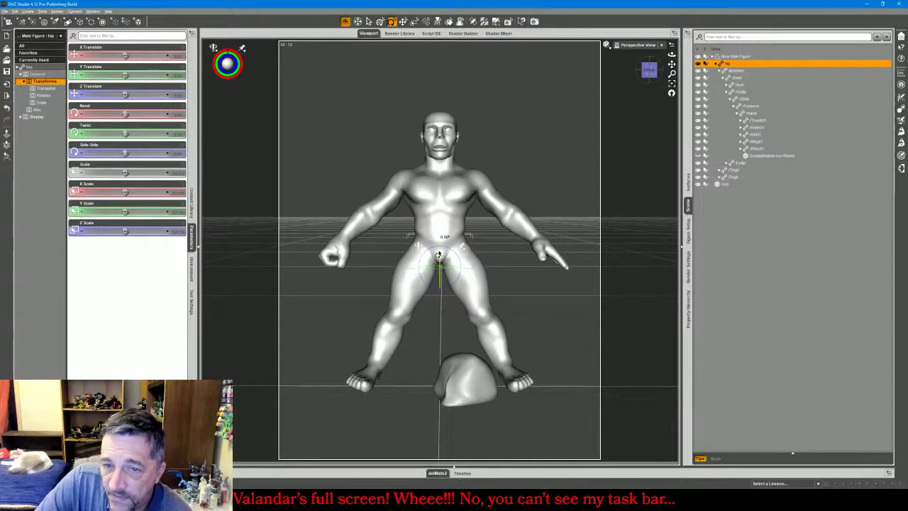
{"action": "left_click_drag", "start_coordinate": [438, 254], "coordinate": [437, 249]}
{"action": "left_click_drag", "start_coordinate": [450, 278], "coordinate": [441, 260]}
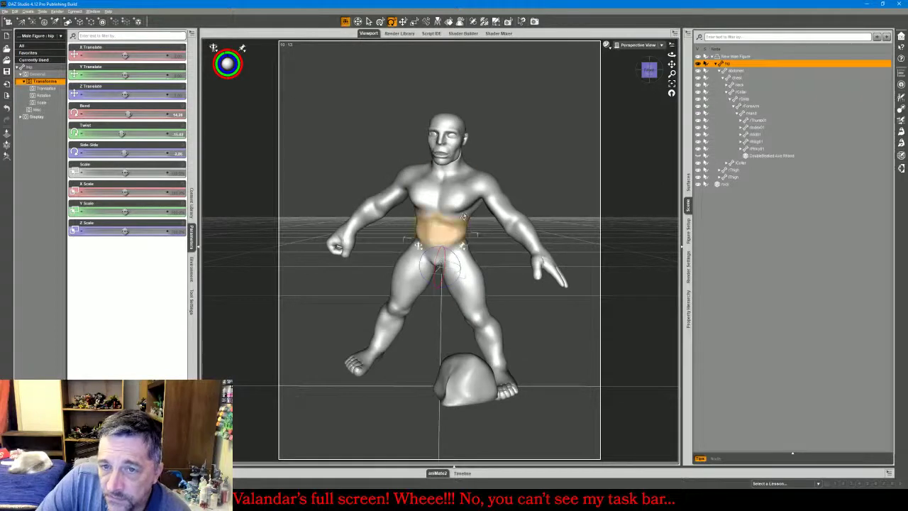
Raise the left thigh forward, bend the knee, and tilt the foot upward so the leg steps over the rock
{"action": "left_click", "coordinate": [471, 285]}
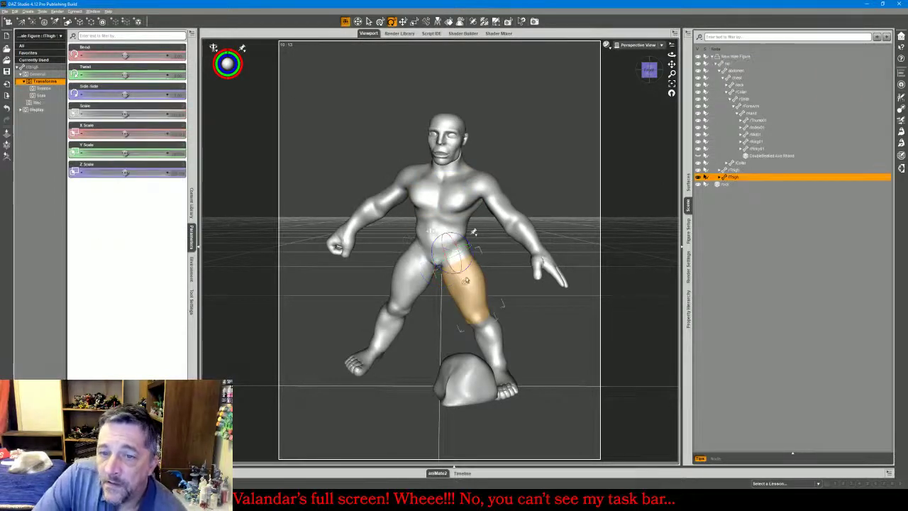
{"action": "mouse_move", "coordinate": [465, 281]}
{"action": "left_mouse_down"}
{"action": "mouse_move", "coordinate": [438, 252]}
{"action": "mouse_move", "coordinate": [467, 243]}
{"action": "mouse_move", "coordinate": [468, 274]}
{"action": "left_mouse_up"}
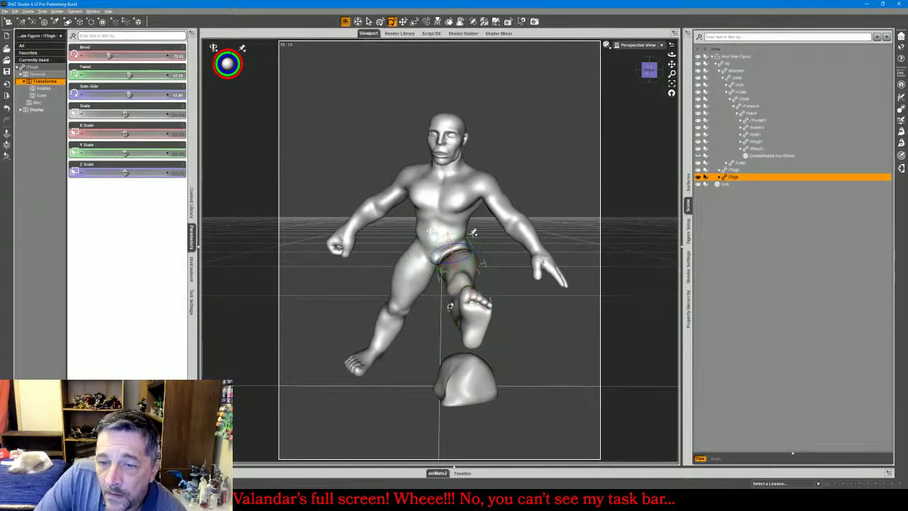
{"action": "left_click", "coordinate": [463, 304]}
{"action": "left_click_drag", "start_coordinate": [460, 274], "coordinate": [458, 255]}
{"action": "left_click_drag", "start_coordinate": [649, 70], "coordinate": [657, 67]}
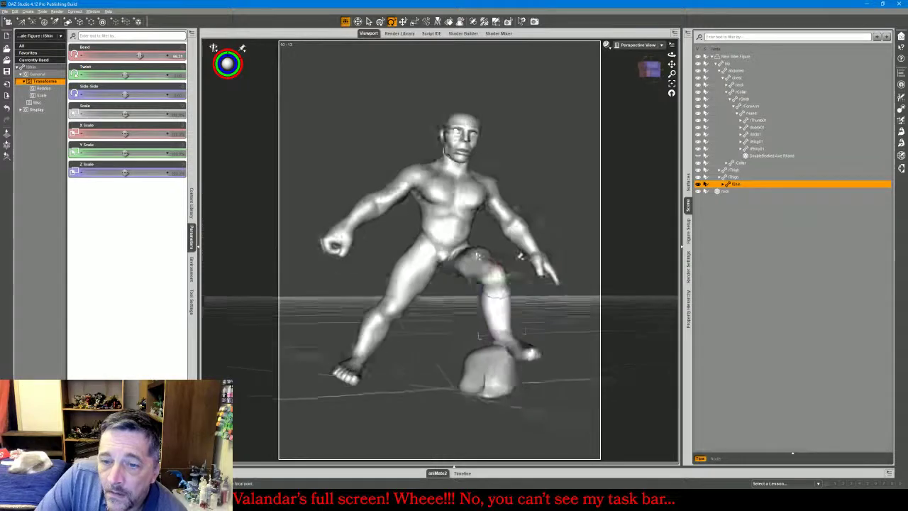
{"action": "left_click_drag", "start_coordinate": [476, 254], "coordinate": [562, 252], "text": "alt"}
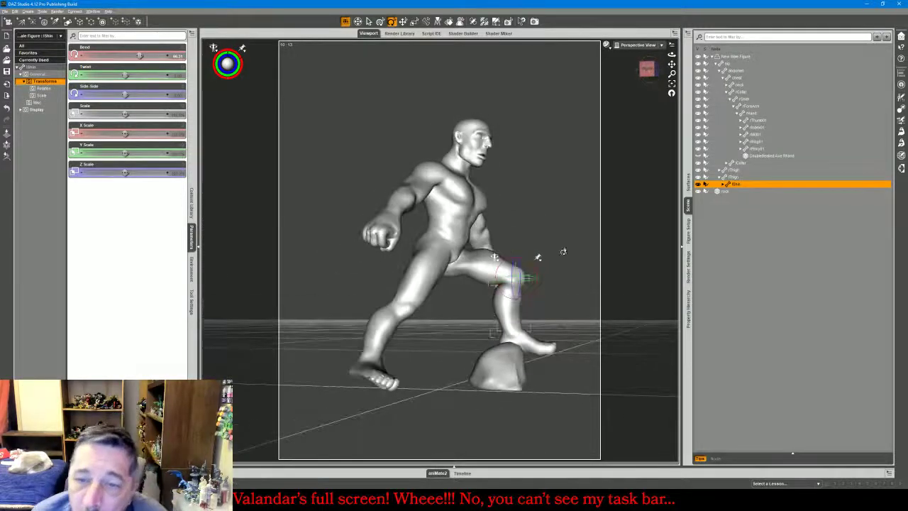
{"action": "left_click", "coordinate": [518, 342]}
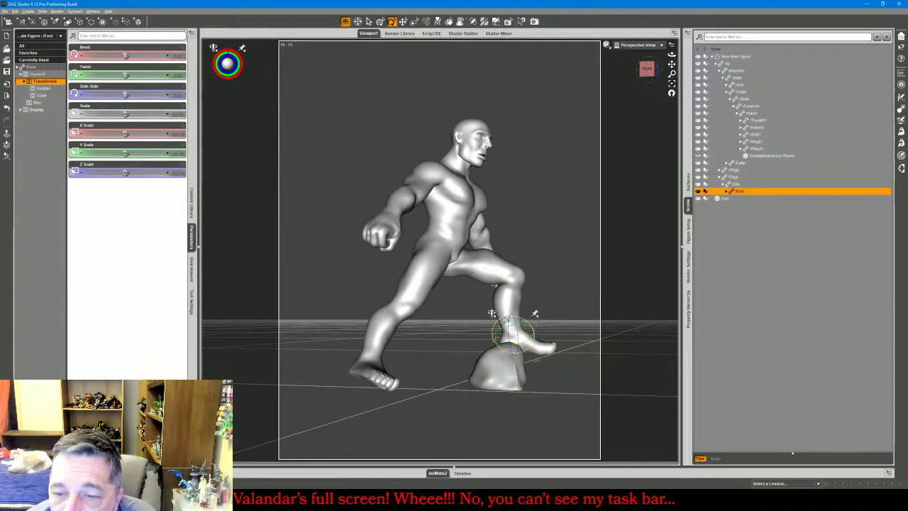
Move the rock forward and sideways until it sits beneath the raised left foot
{"action": "left_click", "coordinate": [505, 373]}
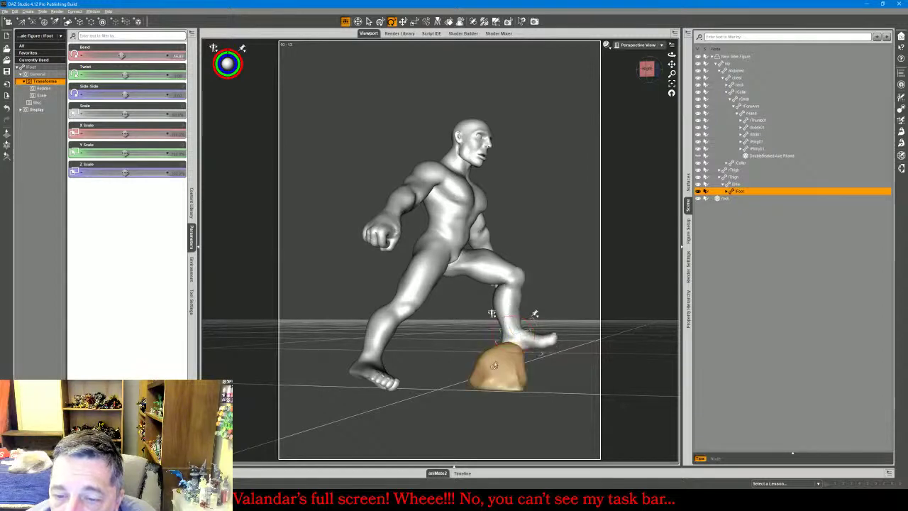
{"action": "left_click", "coordinate": [403, 21]}
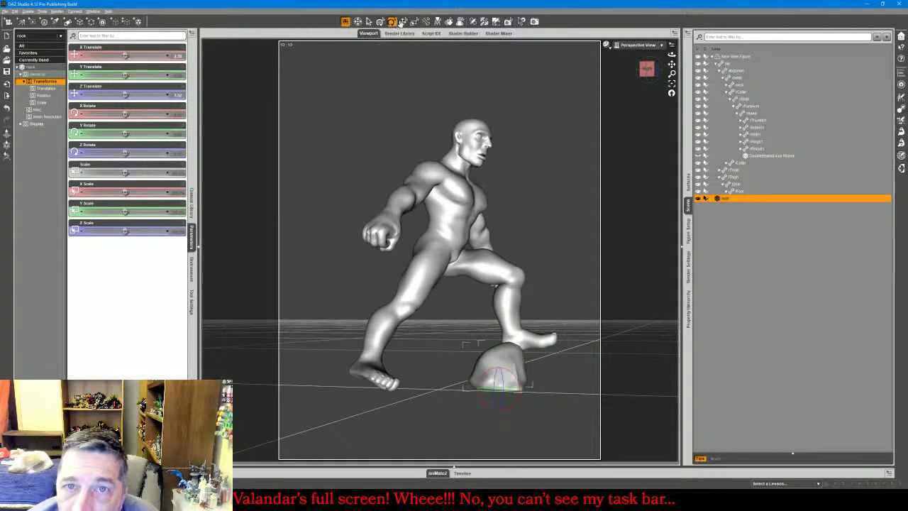
{"action": "left_click_drag", "start_coordinate": [526, 391], "coordinate": [560, 389]}
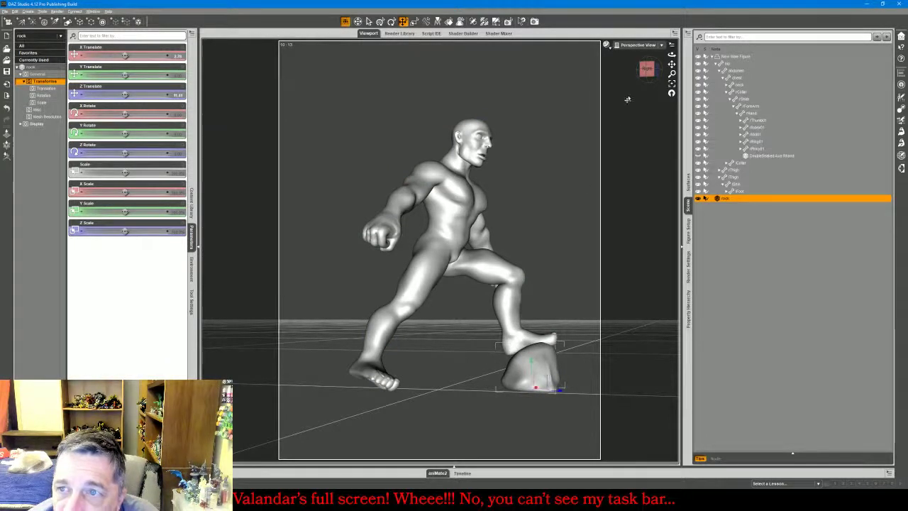
{"action": "left_click_drag", "start_coordinate": [648, 70], "coordinate": [588, 86]}
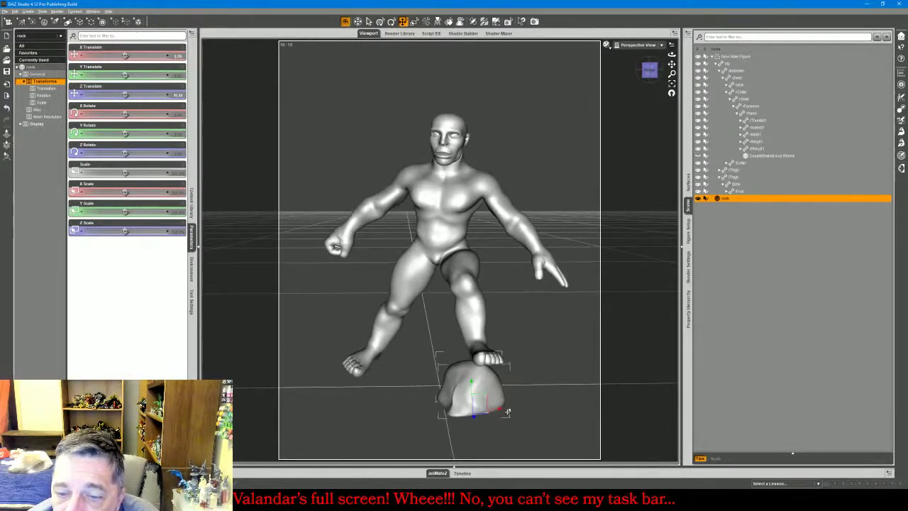
{"action": "left_click_drag", "start_coordinate": [500, 411], "coordinate": [520, 411]}
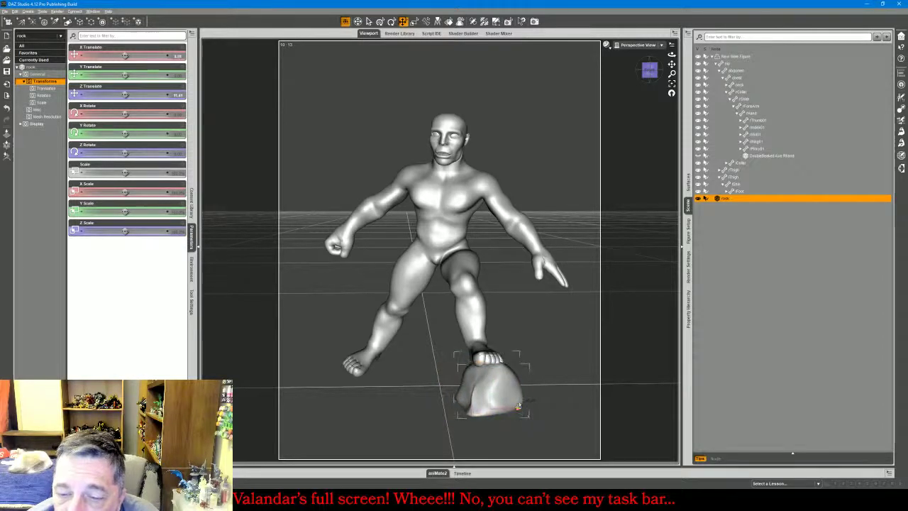
{"action": "left_click_drag", "start_coordinate": [648, 72], "coordinate": [693, 56]}
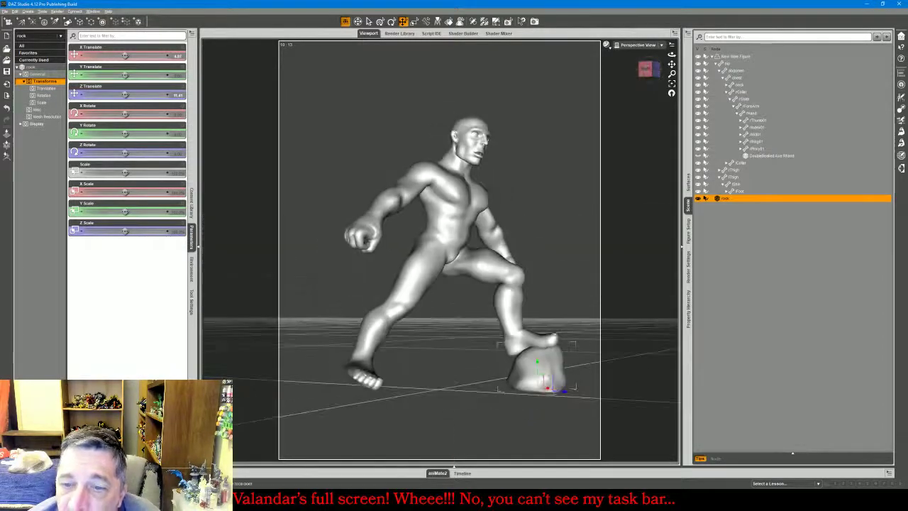
Select the figure's hip and pin its rotation
{"action": "left_click", "coordinate": [453, 252]}
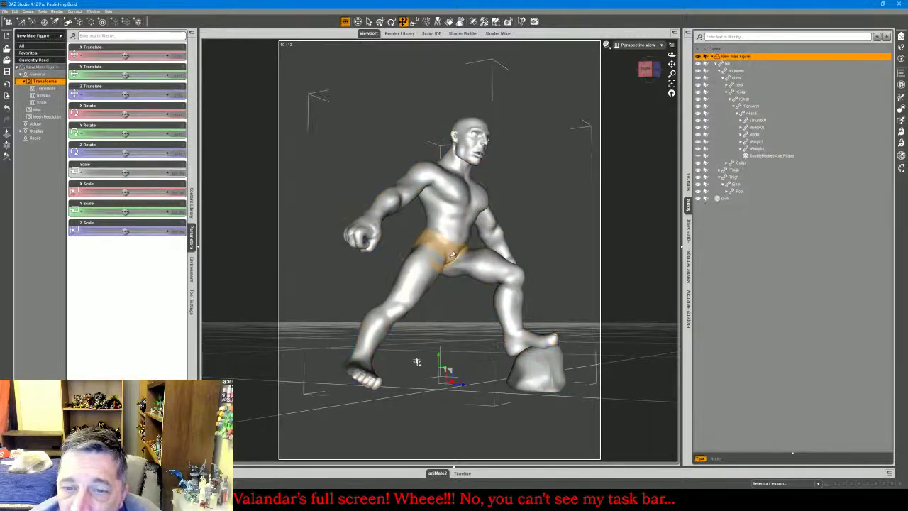
{"action": "left_click", "coordinate": [452, 254]}
{"action": "right_click", "coordinate": [459, 250]}
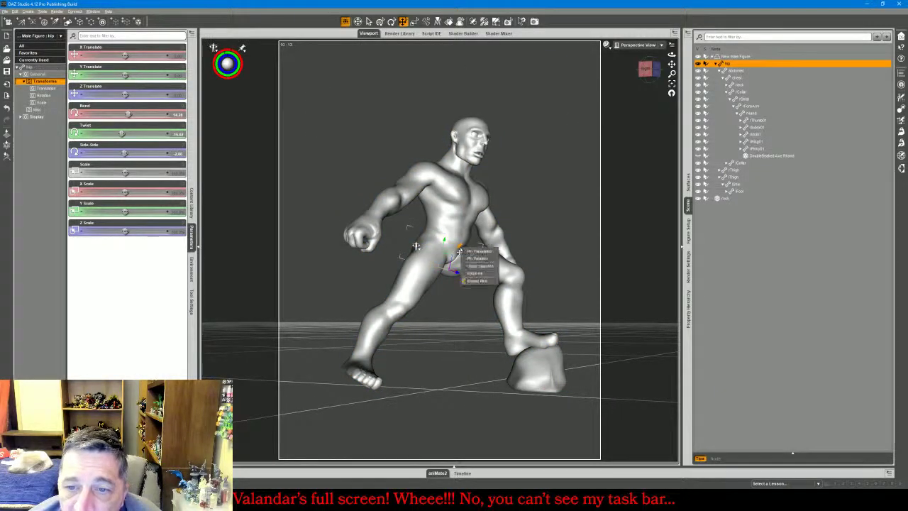
{"action": "left_click", "coordinate": [470, 257]}
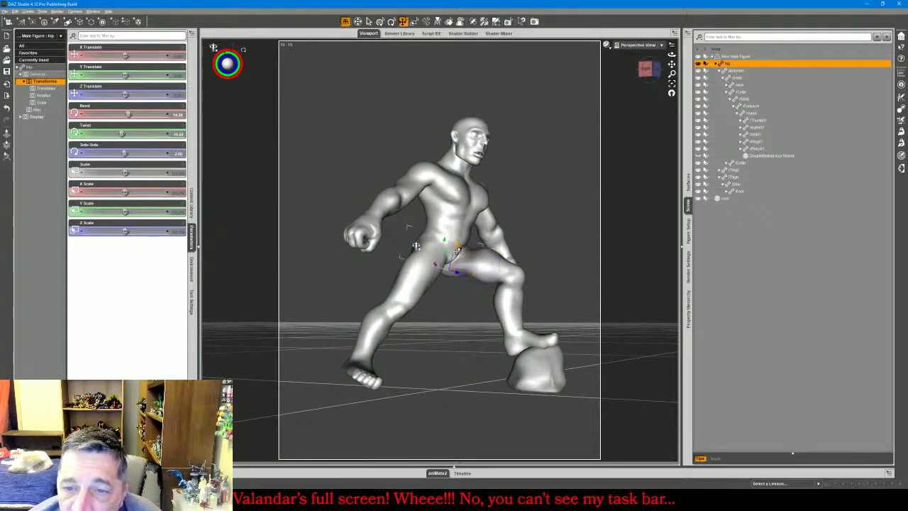
Move the left foot up and slightly forward so it clears the top of the rock
{"action": "left_click", "coordinate": [504, 341]}
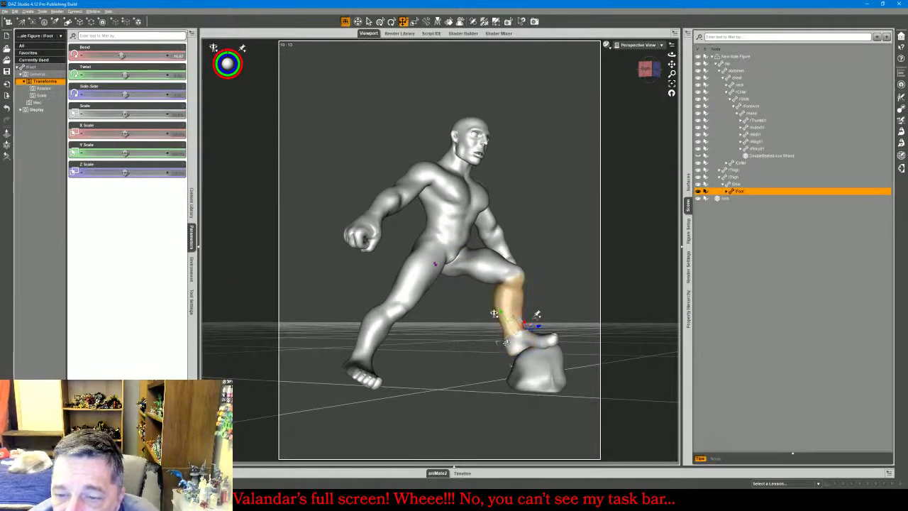
{"action": "left_click", "coordinate": [512, 305]}
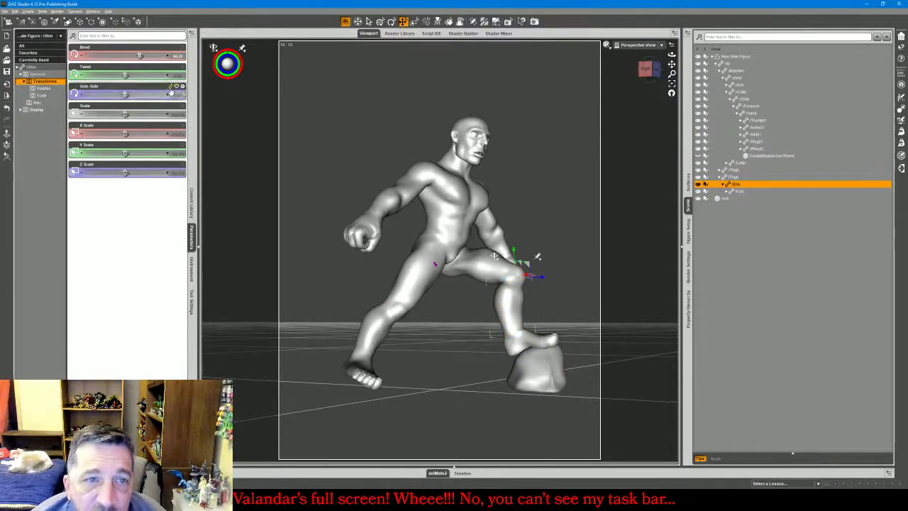
{"action": "left_click", "coordinate": [511, 341]}
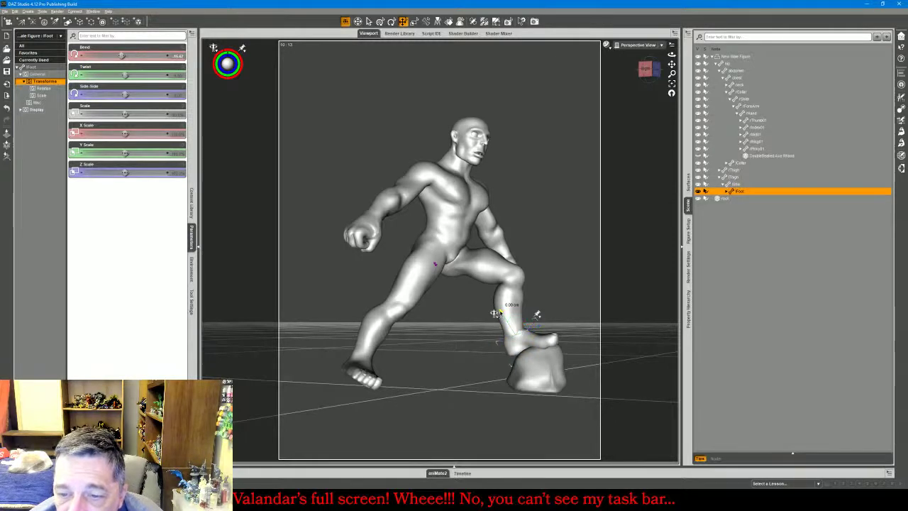
{"action": "left_click_drag", "start_coordinate": [499, 311], "coordinate": [500, 304]}
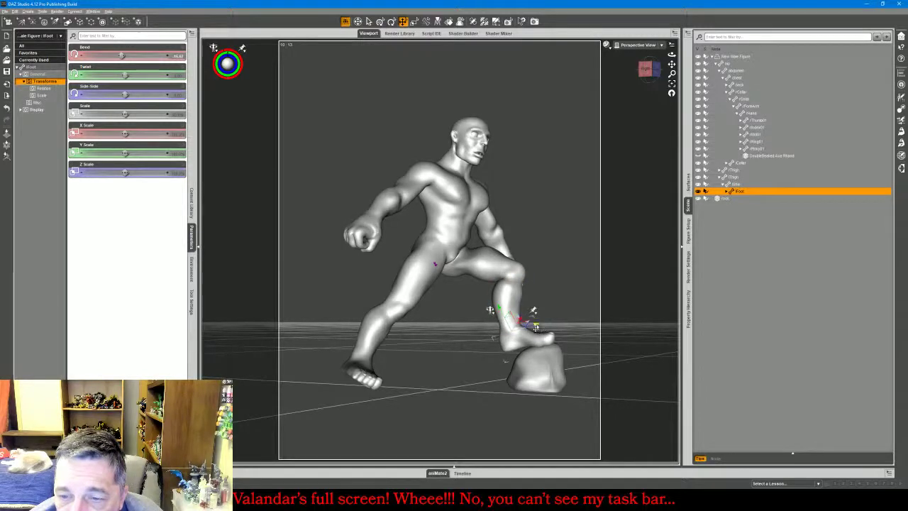
{"action": "left_click_drag", "start_coordinate": [489, 309], "coordinate": [498, 307]}
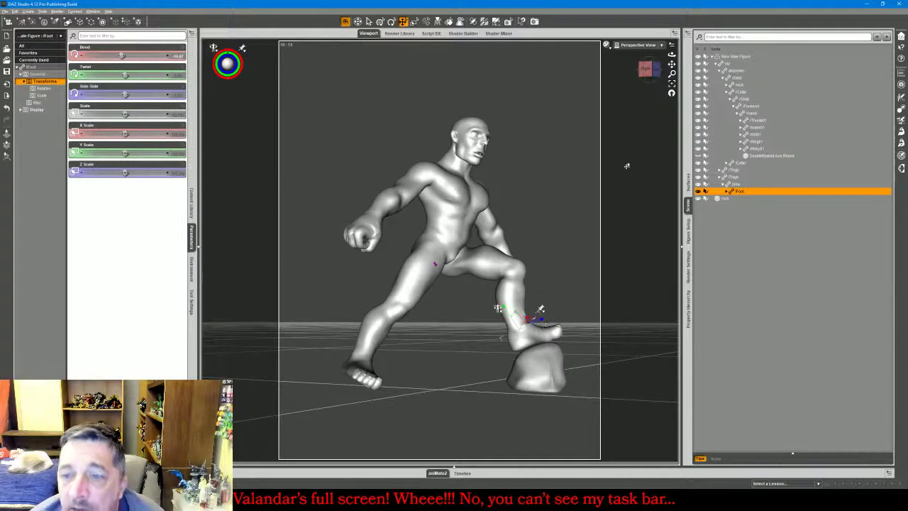
Shift the rock sideways under the left foot in the front view and rotate it around its vertical axis
{"action": "left_click_drag", "start_coordinate": [648, 71], "coordinate": [628, 70]}
{"action": "left_click", "coordinate": [496, 415]}
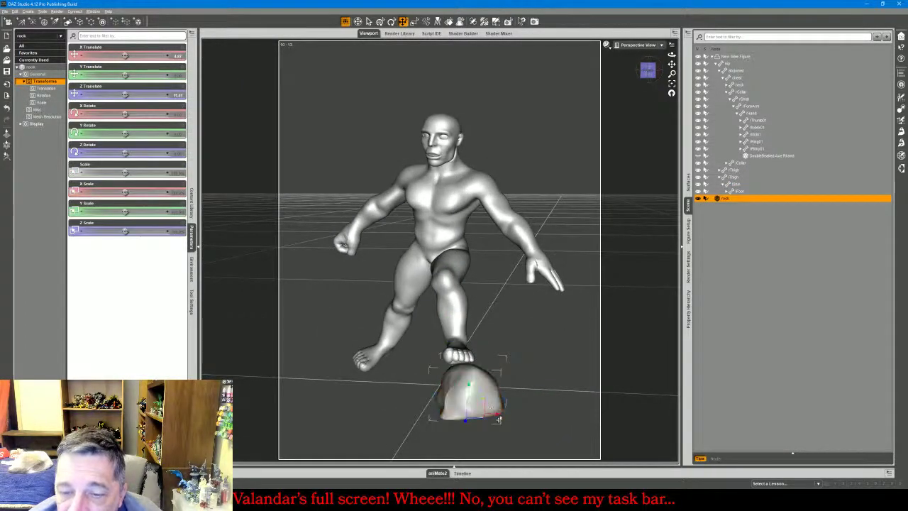
{"action": "left_click_drag", "start_coordinate": [496, 417], "coordinate": [487, 417]}
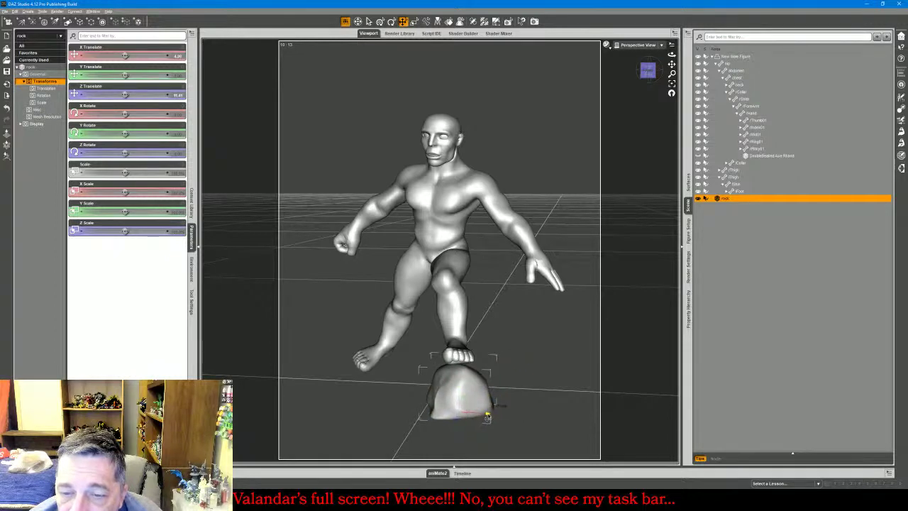
{"action": "left_click", "coordinate": [392, 22]}
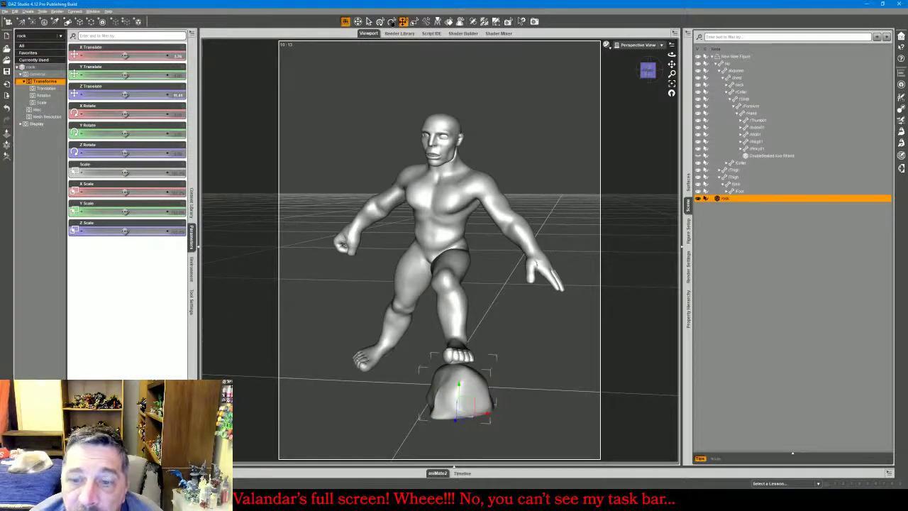
{"action": "left_click_drag", "start_coordinate": [451, 422], "coordinate": [444, 423]}
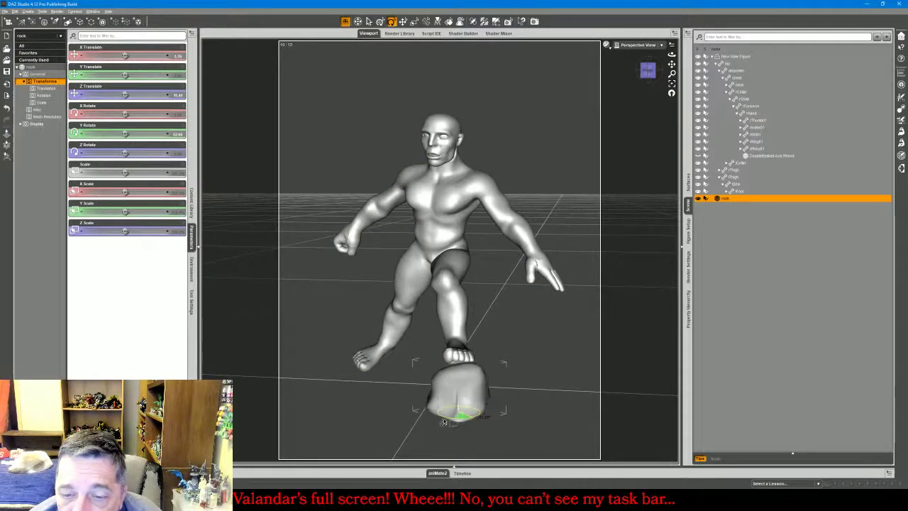
Swing the right thigh in under the body, bend its knee slightly, and flatten the right foot on the ground
{"action": "left_click_drag", "start_coordinate": [651, 73], "coordinate": [695, 53]}
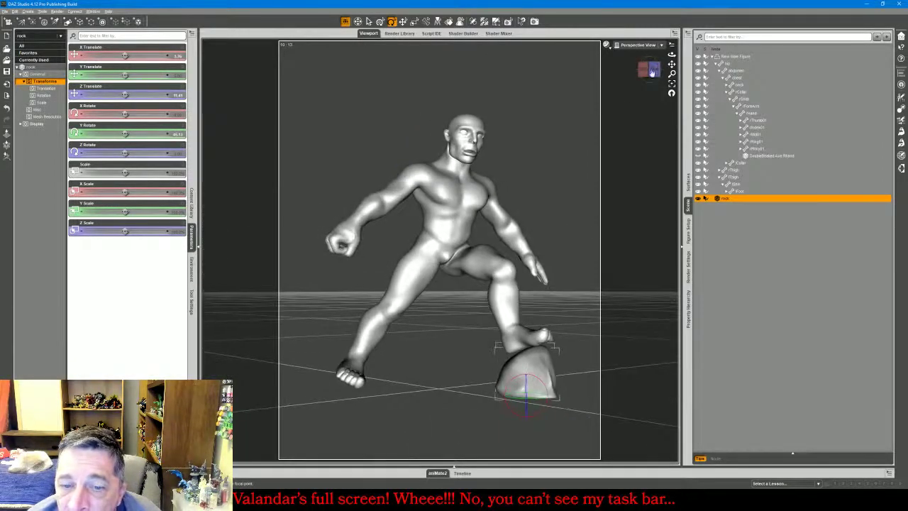
{"action": "left_click", "coordinate": [420, 273]}
{"action": "left_click", "coordinate": [418, 274]}
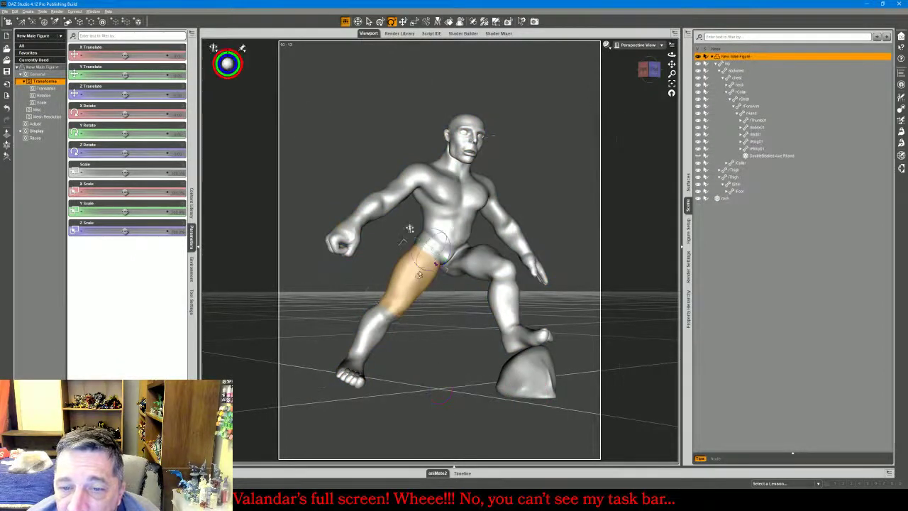
{"action": "left_click_drag", "start_coordinate": [409, 252], "coordinate": [437, 264]}
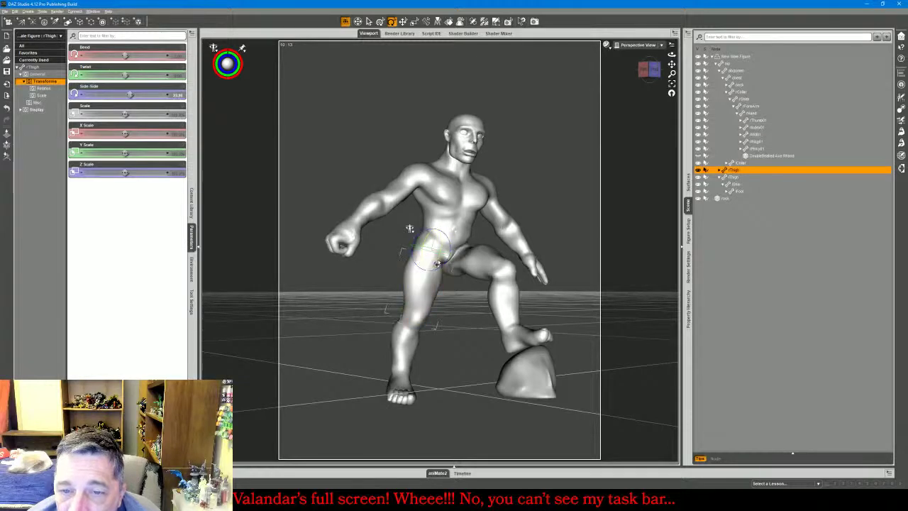
{"action": "left_click", "coordinate": [418, 339]}
{"action": "left_click_drag", "start_coordinate": [421, 313], "coordinate": [413, 361]}
{"action": "left_click", "coordinate": [398, 382]}
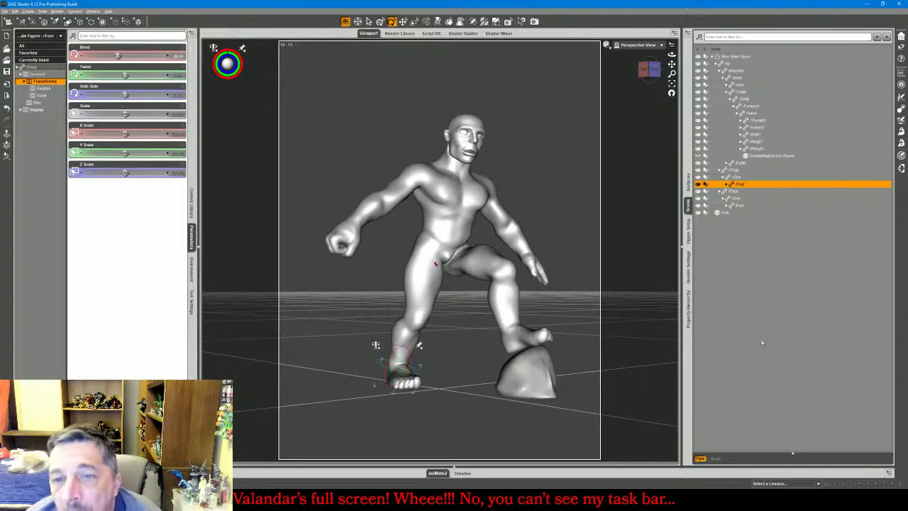
From the side view, bend the left shin further back and tilt the left foot level
{"action": "left_click_drag", "start_coordinate": [649, 71], "coordinate": [691, 69]}
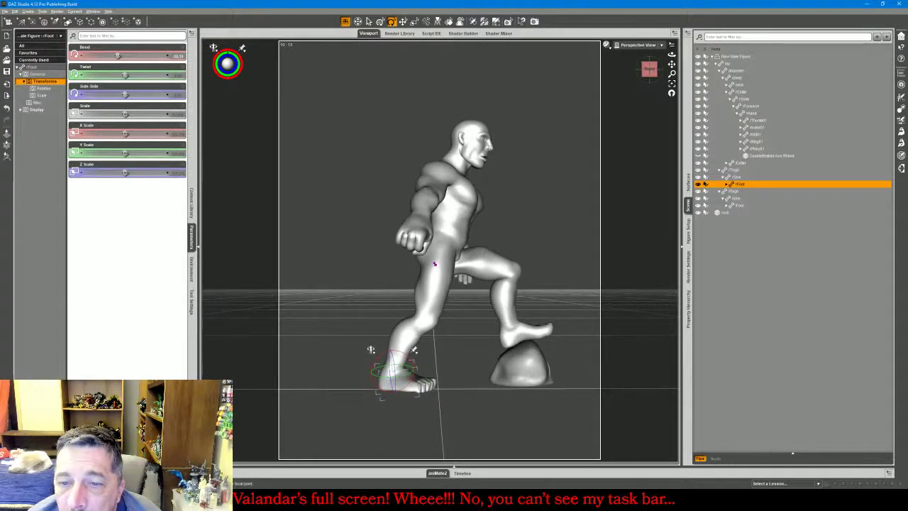
{"action": "left_click", "coordinate": [495, 306]}
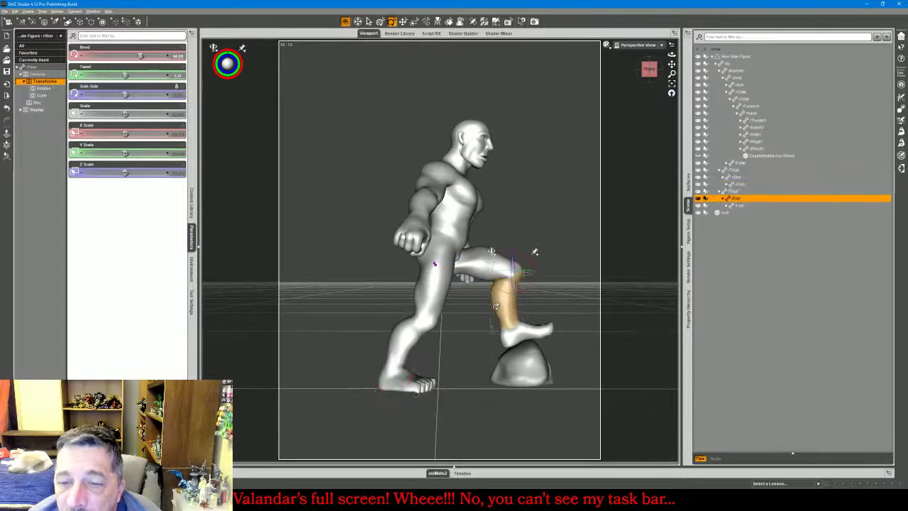
{"action": "left_click_drag", "start_coordinate": [499, 292], "coordinate": [490, 293]}
{"action": "left_click", "coordinate": [473, 332]}
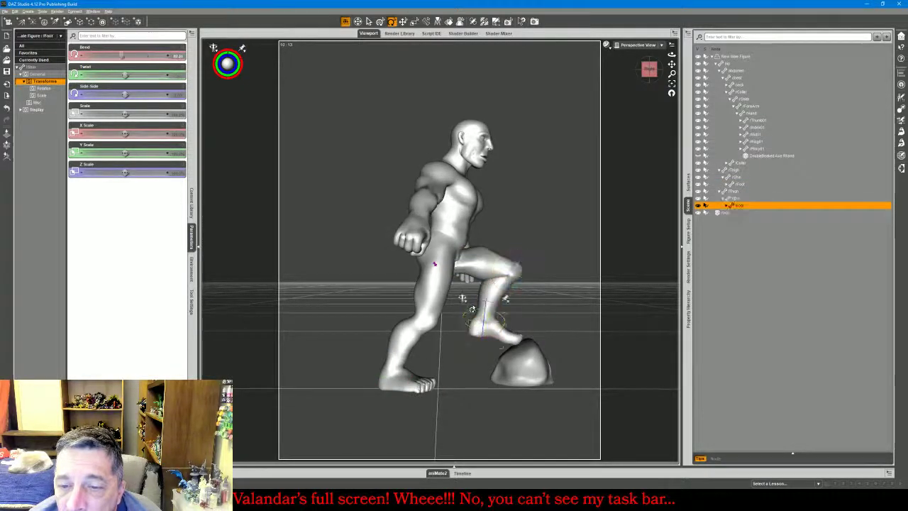
{"action": "left_click_drag", "start_coordinate": [472, 305], "coordinate": [481, 304]}
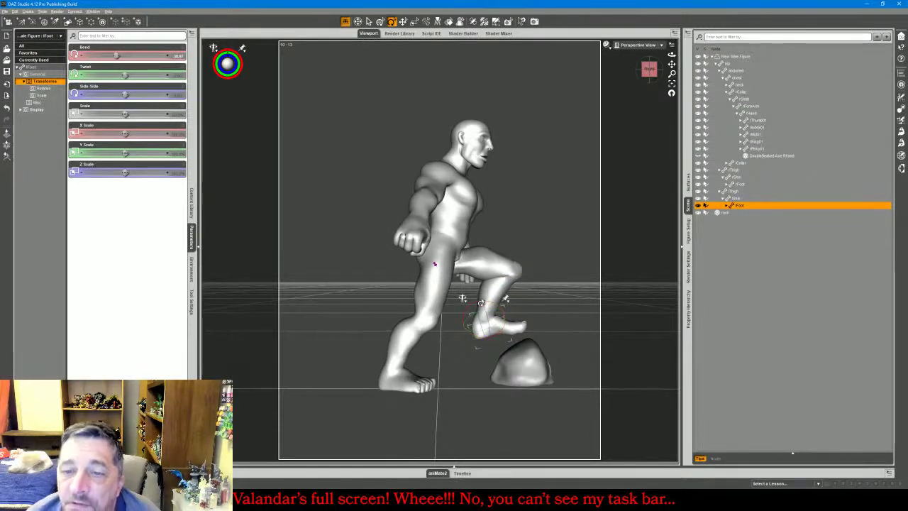
Move the left foot back and down toward the ground, then tilt its toes slightly upward
{"action": "left_click", "coordinate": [402, 21]}
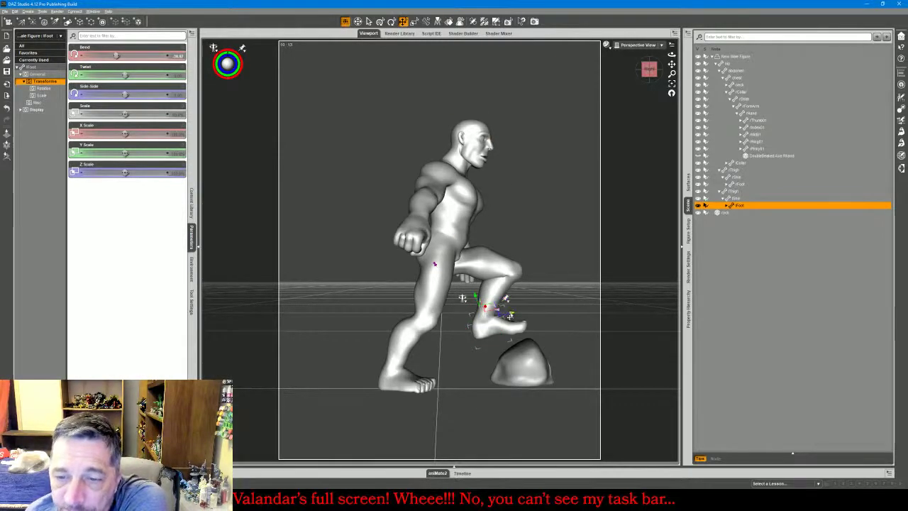
{"action": "left_click_drag", "start_coordinate": [509, 315], "coordinate": [491, 333]}
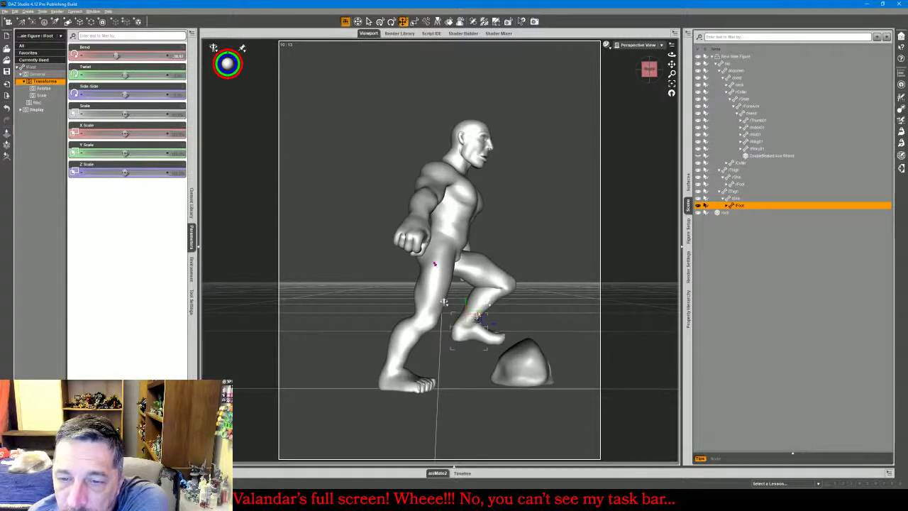
{"action": "left_click_drag", "start_coordinate": [478, 316], "coordinate": [482, 324]}
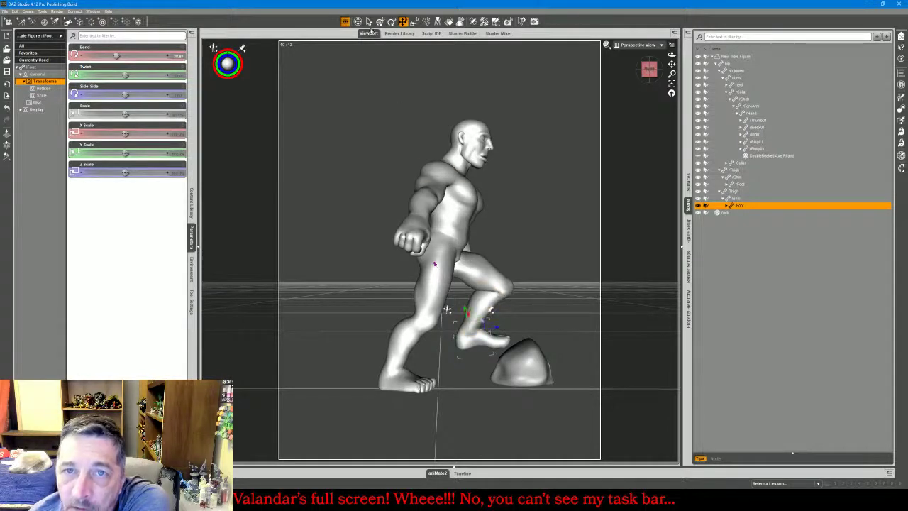
{"action": "left_click", "coordinate": [391, 22]}
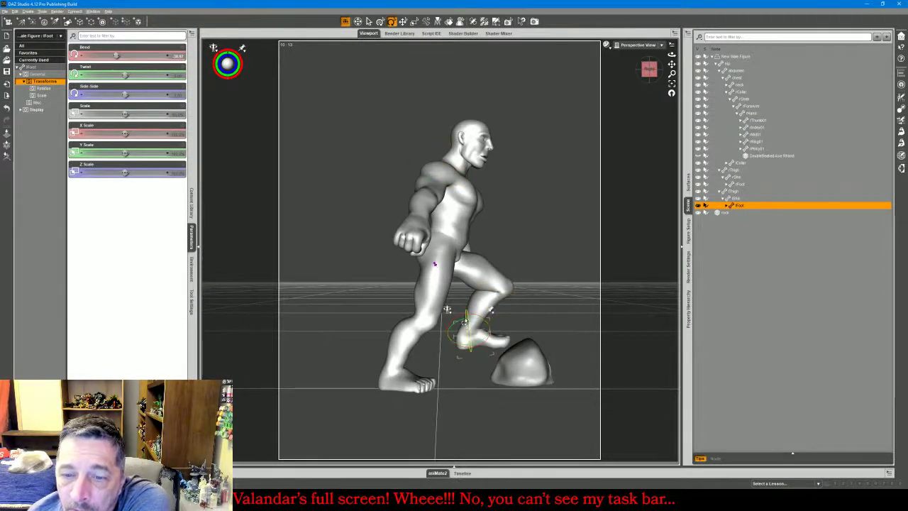
{"action": "left_click_drag", "start_coordinate": [465, 317], "coordinate": [461, 319]}
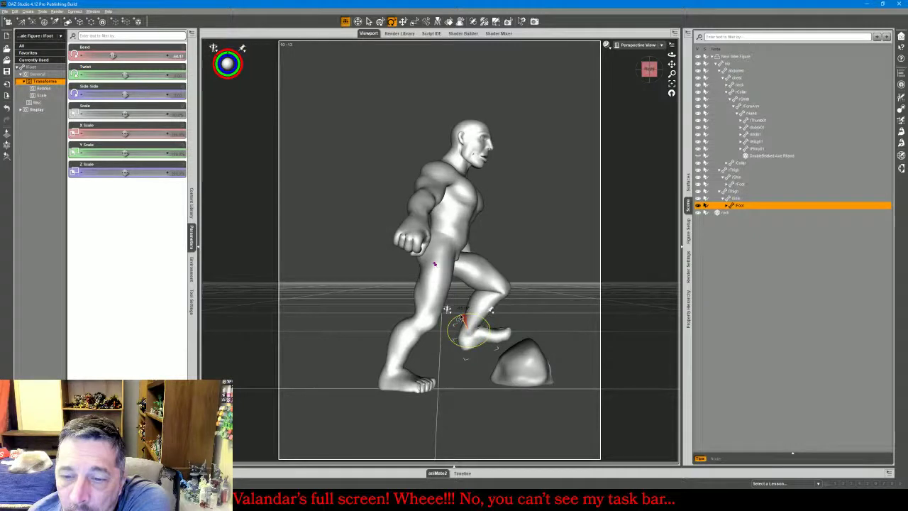
Slide the rock back along its Z axis until it sits beneath the raised left foot
{"action": "left_click", "coordinate": [526, 362]}
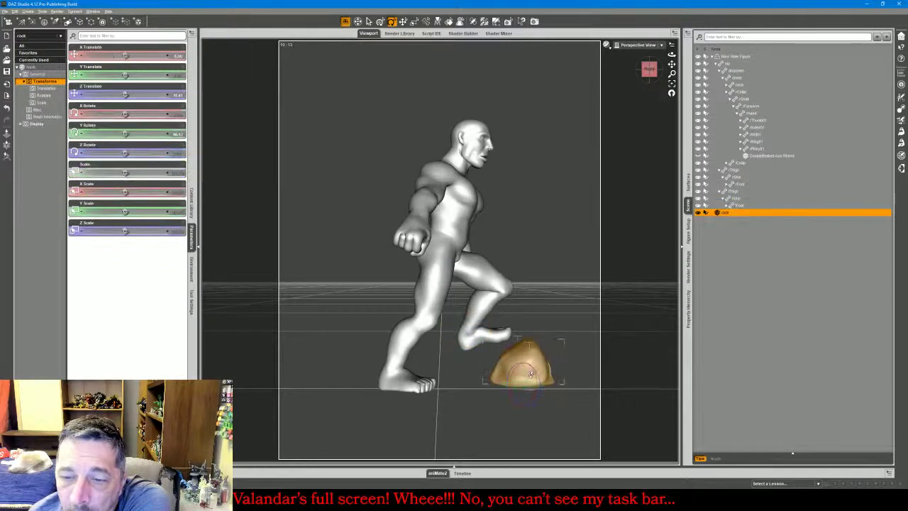
{"action": "left_click", "coordinate": [402, 22]}
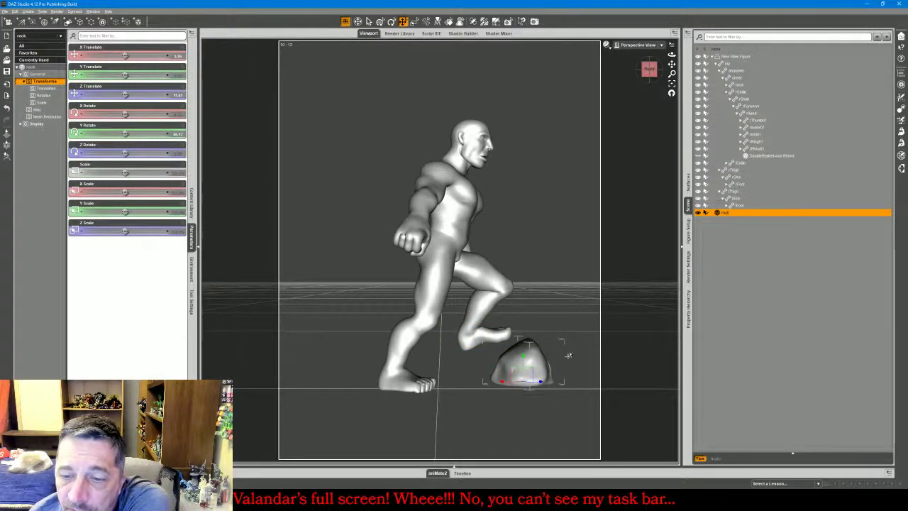
{"action": "left_click_drag", "start_coordinate": [650, 69], "coordinate": [457, 139]}
{"action": "mouse_move", "coordinate": [125, 95]}
{"action": "left_mouse_down"}
{"action": "mouse_move", "coordinate": [116, 95]}
{"action": "mouse_move", "coordinate": [125, 94]}
{"action": "left_mouse_up"}
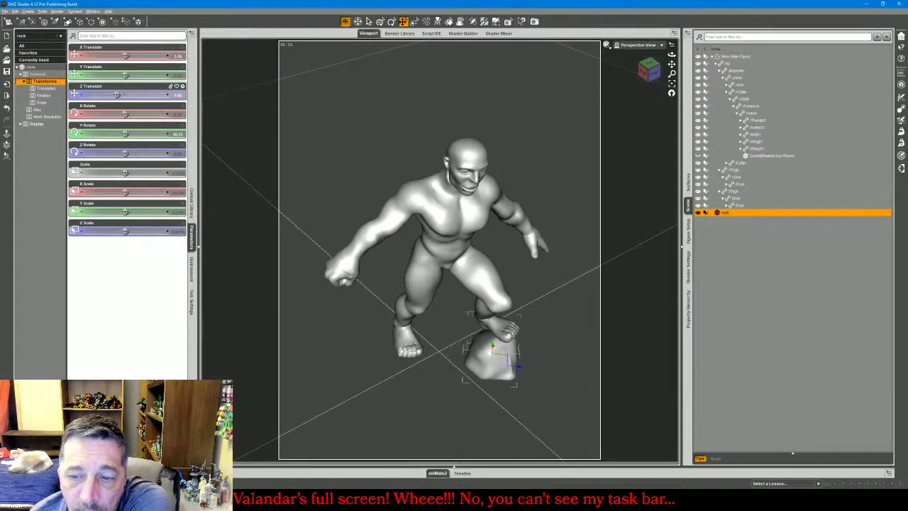
From the side, nudge the left foot slightly back and bend its toes further upward above the rock
{"action": "left_click_drag", "start_coordinate": [643, 75], "coordinate": [618, 148]}
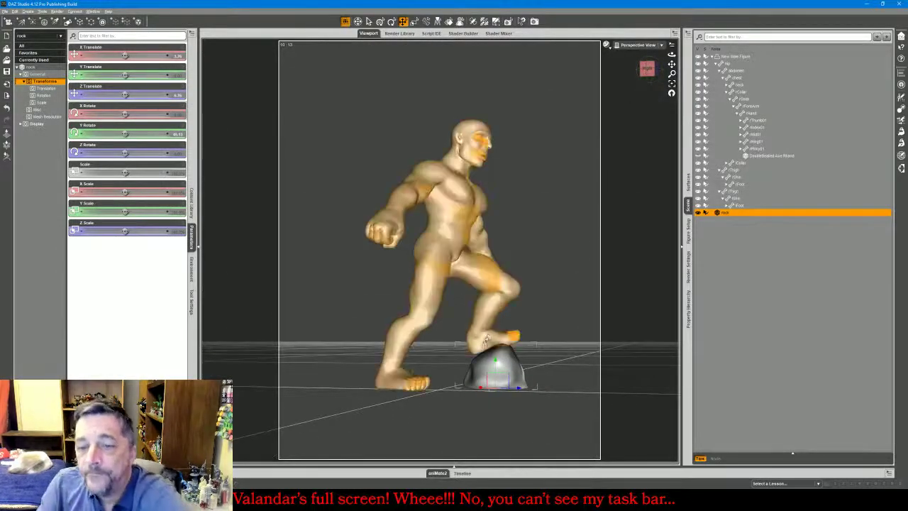
{"action": "left_click", "coordinate": [482, 341]}
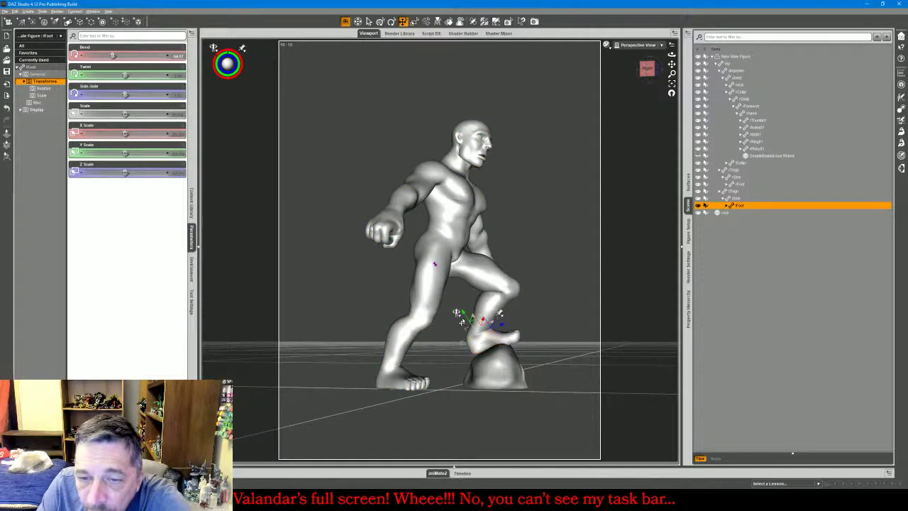
{"action": "left_click_drag", "start_coordinate": [460, 313], "coordinate": [459, 312]}
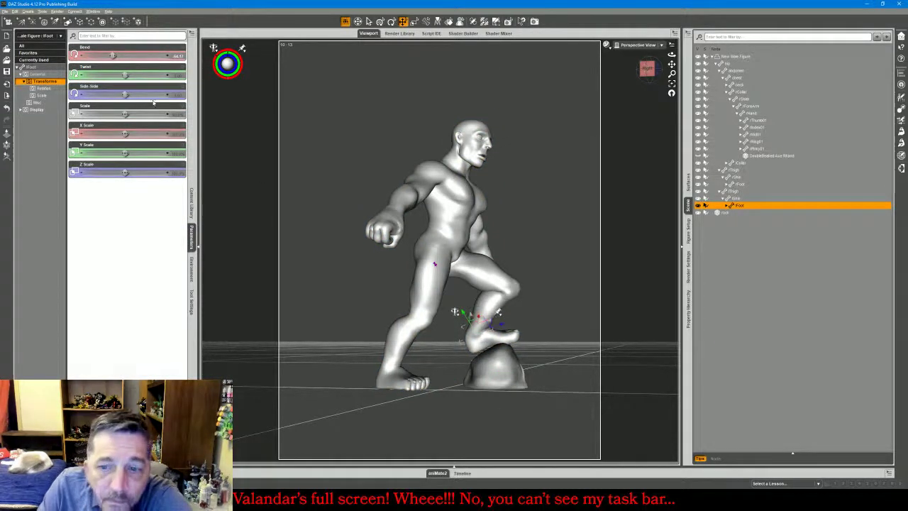
{"action": "left_click_drag", "start_coordinate": [112, 56], "coordinate": [110, 56]}
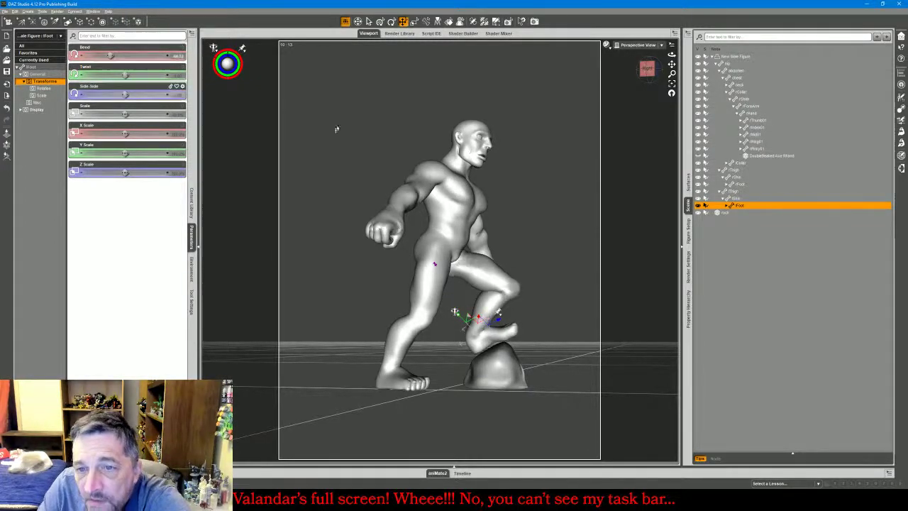
In the front view framed on both feet, nudge the right foot slightly up and inward and adjust its bend
{"action": "left_click", "coordinate": [619, 46]}
{"action": "left_click", "coordinate": [631, 64]}
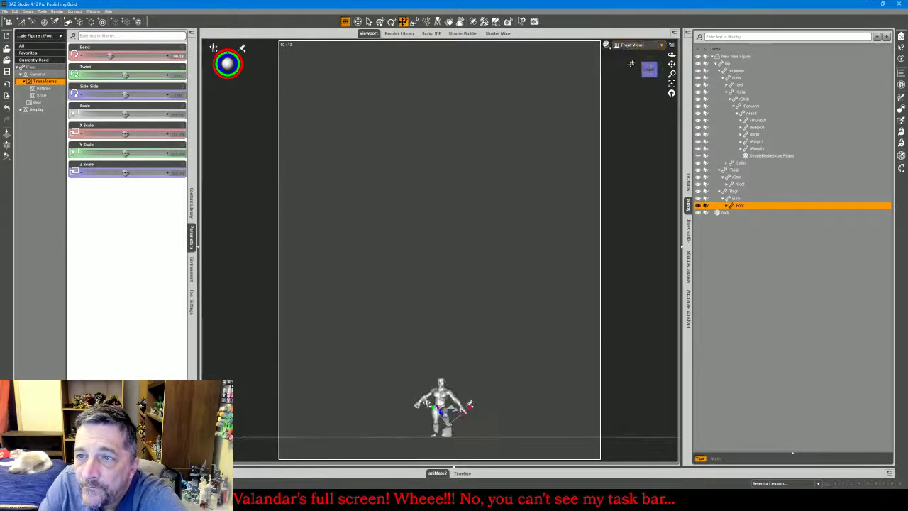
{"action": "left_click", "coordinate": [741, 184], "text": "ctrl"}
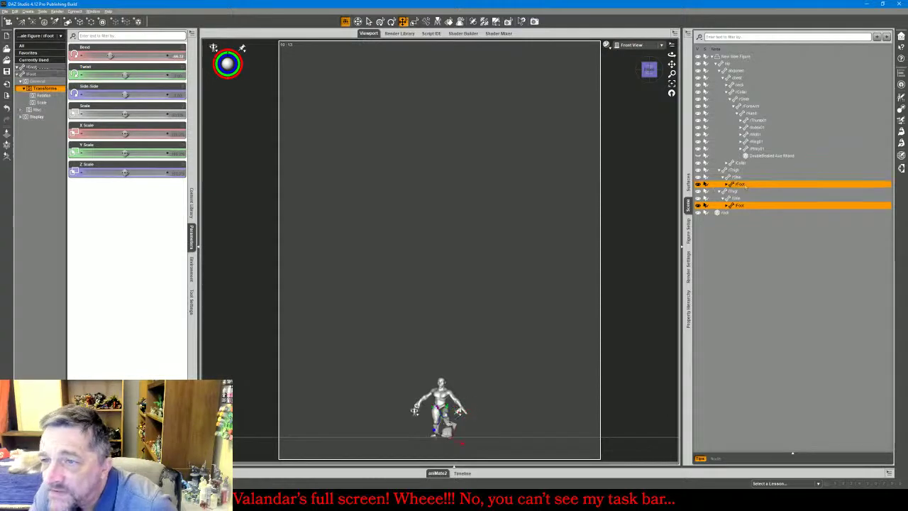
{"action": "left_click", "coordinate": [672, 85]}
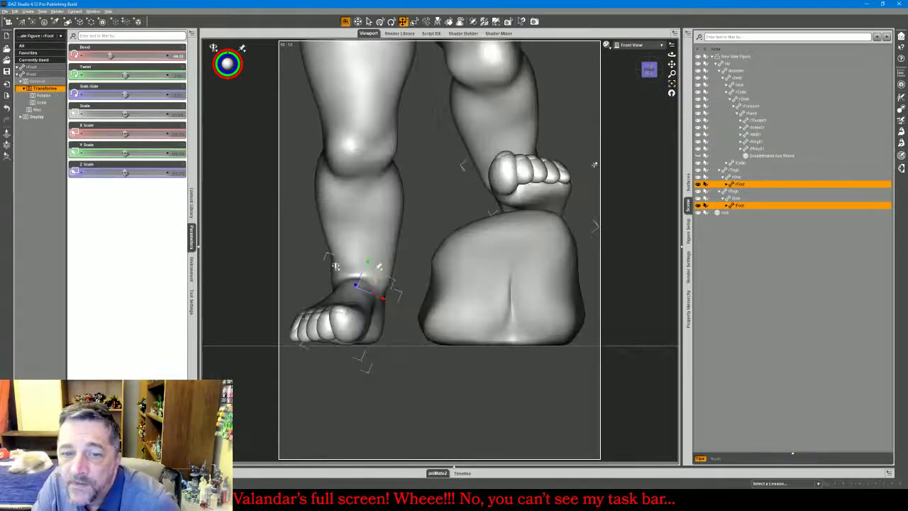
{"action": "left_click", "coordinate": [375, 315]}
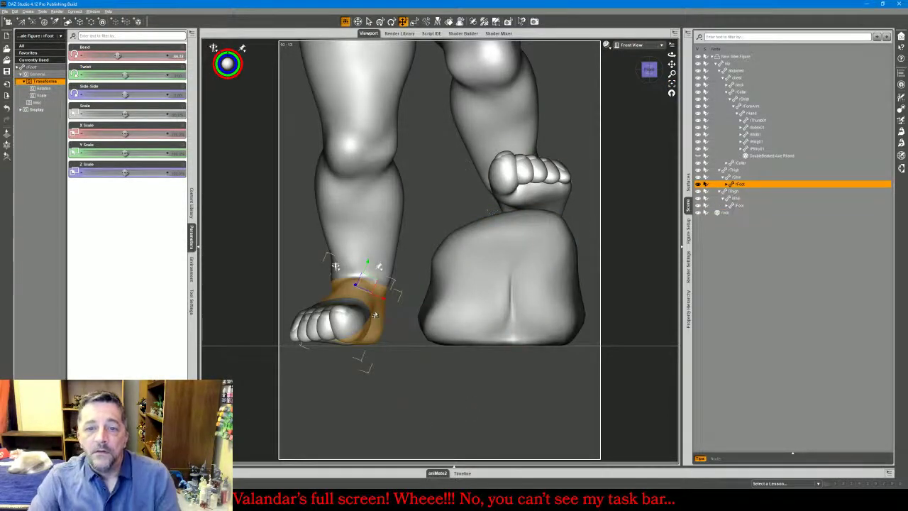
{"action": "mouse_move", "coordinate": [367, 264]}
{"action": "left_mouse_down"}
{"action": "mouse_move", "coordinate": [377, 253]}
{"action": "mouse_move", "coordinate": [371, 260]}
{"action": "left_mouse_up"}
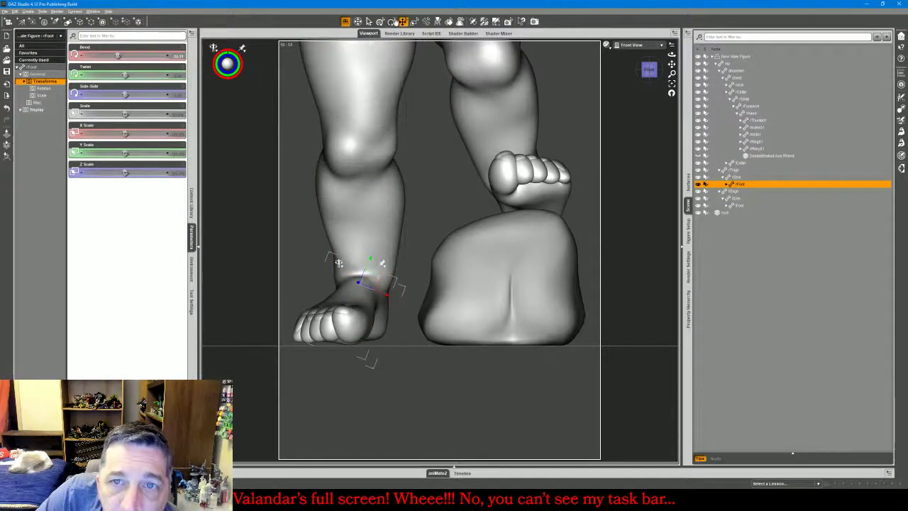
{"action": "left_click", "coordinate": [393, 22]}
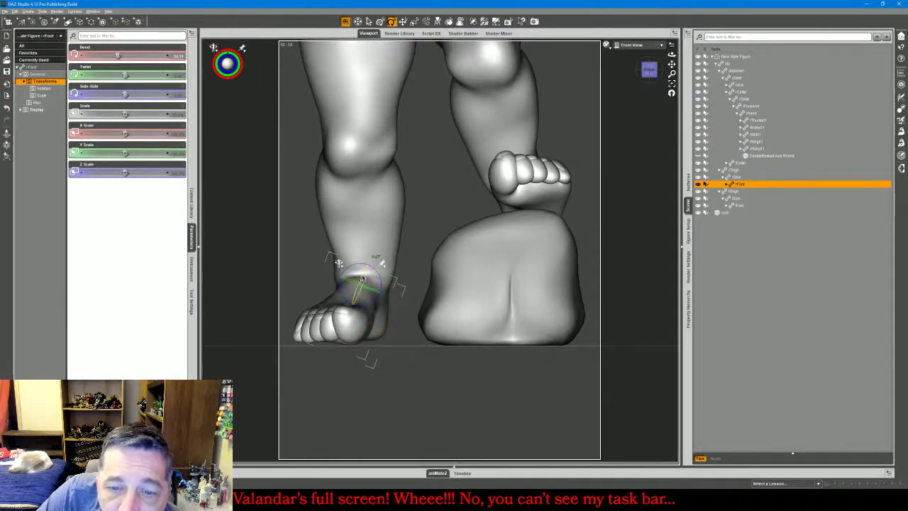
{"action": "left_click_drag", "start_coordinate": [360, 279], "coordinate": [362, 279]}
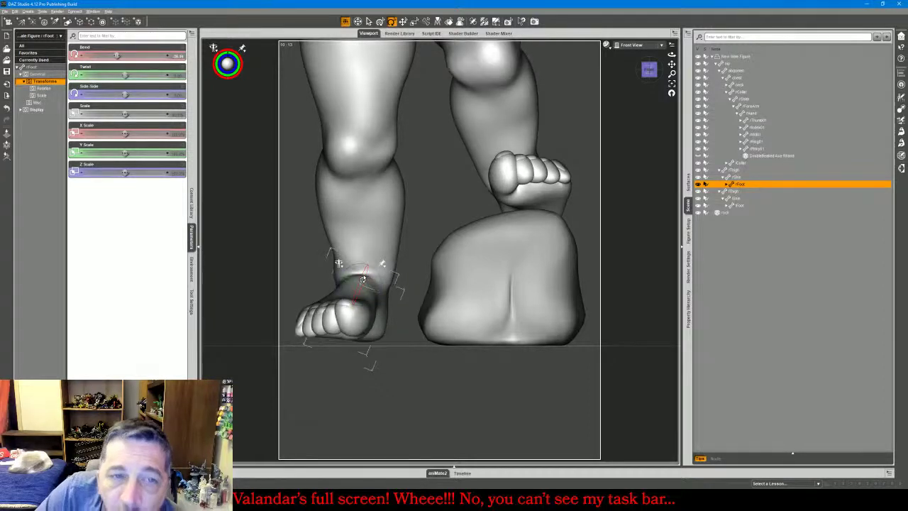
In the perspective view, twist the left thigh so the bent knee turns outward over the rock
{"action": "left_click", "coordinate": [638, 45]}
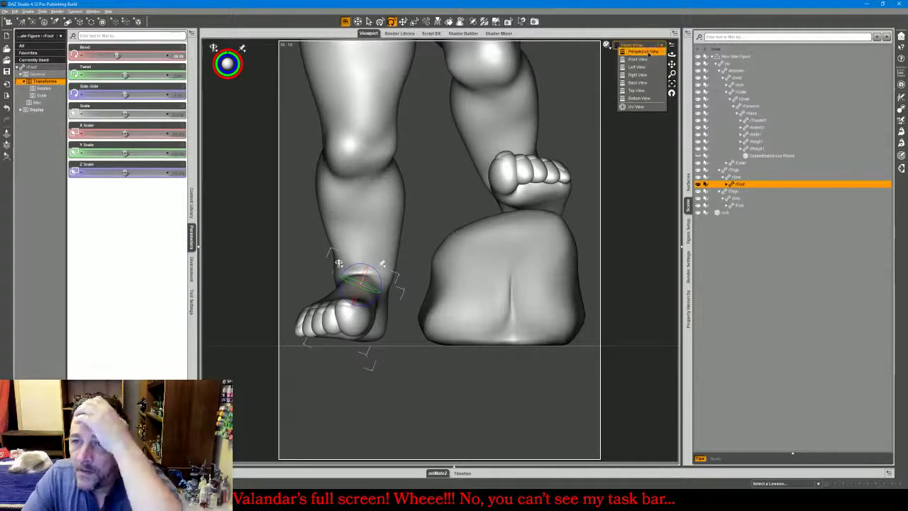
{"action": "left_click", "coordinate": [643, 52]}
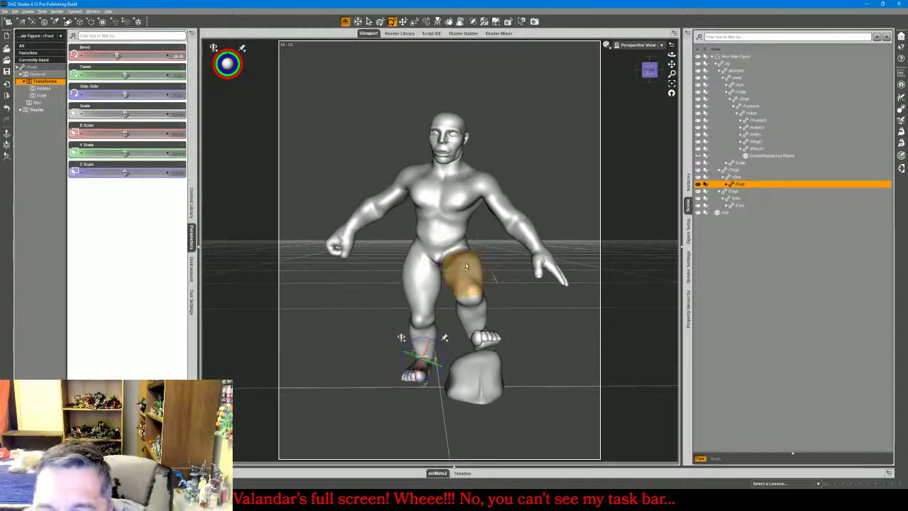
{"action": "left_click", "coordinate": [465, 266]}
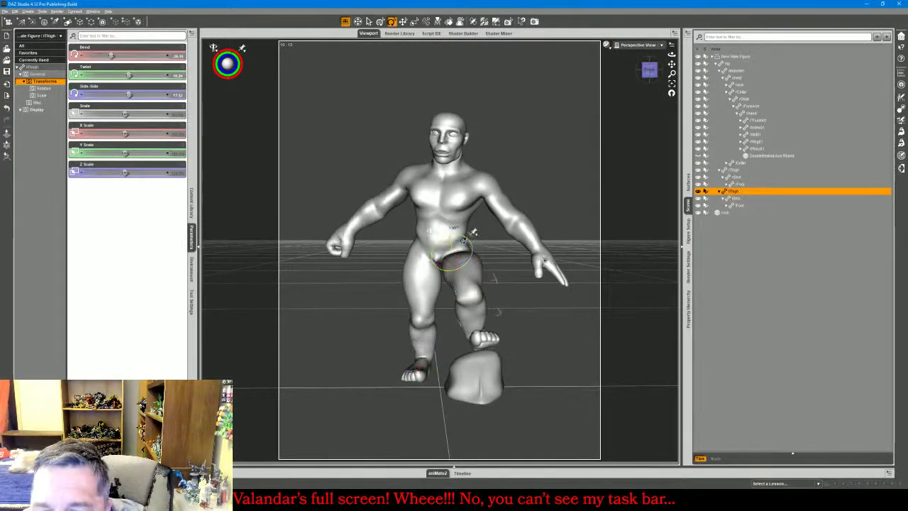
{"action": "left_click_drag", "start_coordinate": [463, 241], "coordinate": [466, 240]}
{"action": "mouse_move", "coordinate": [650, 70]}
{"action": "left_mouse_down"}
{"action": "mouse_move", "coordinate": [675, 67]}
{"action": "mouse_move", "coordinate": [661, 61]}
{"action": "left_mouse_up"}
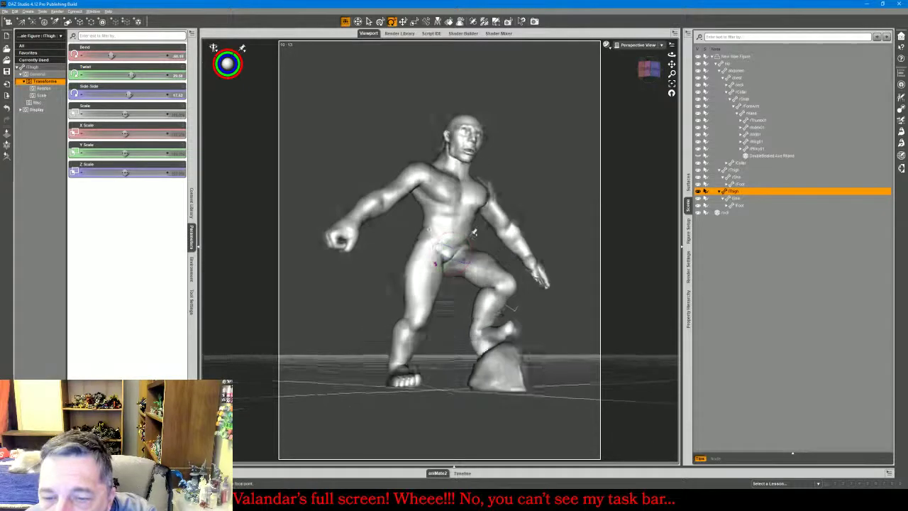
{"action": "left_click_drag", "start_coordinate": [474, 232], "coordinate": [474, 233], "text": "alt"}
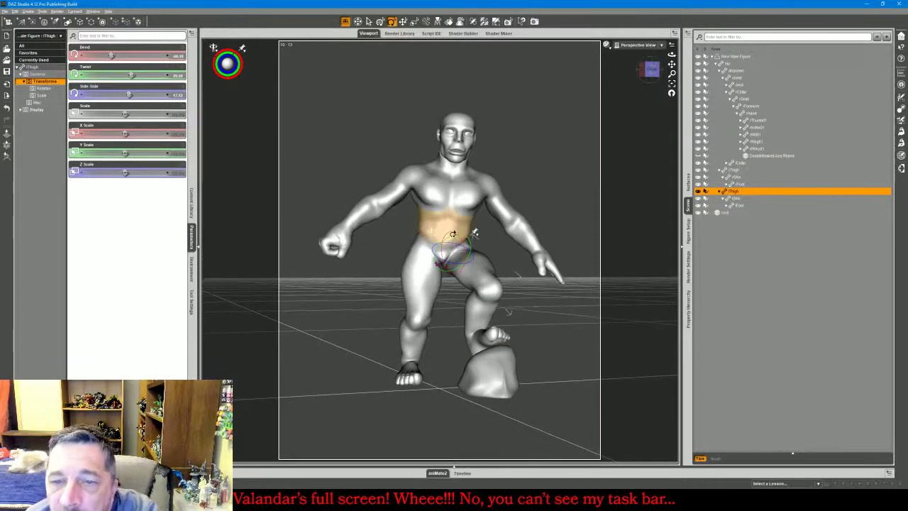
Bend the abdomen and chest forward together, twist them slightly, and lean them sideways toward the raised left leg
{"action": "left_click", "coordinate": [474, 233]}
{"action": "left_click", "coordinate": [451, 208], "text": "ctrl"}
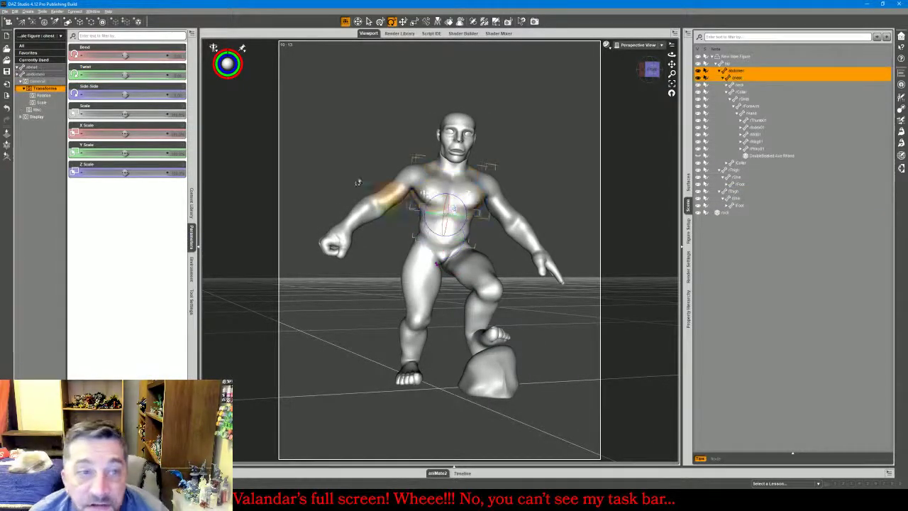
{"action": "left_click", "coordinate": [31, 46]}
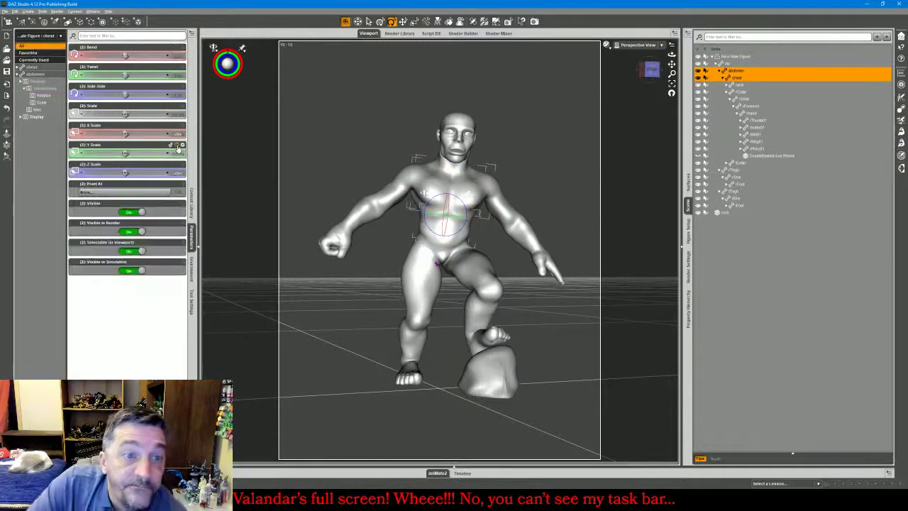
{"action": "left_click_drag", "start_coordinate": [124, 73], "coordinate": [129, 55]}
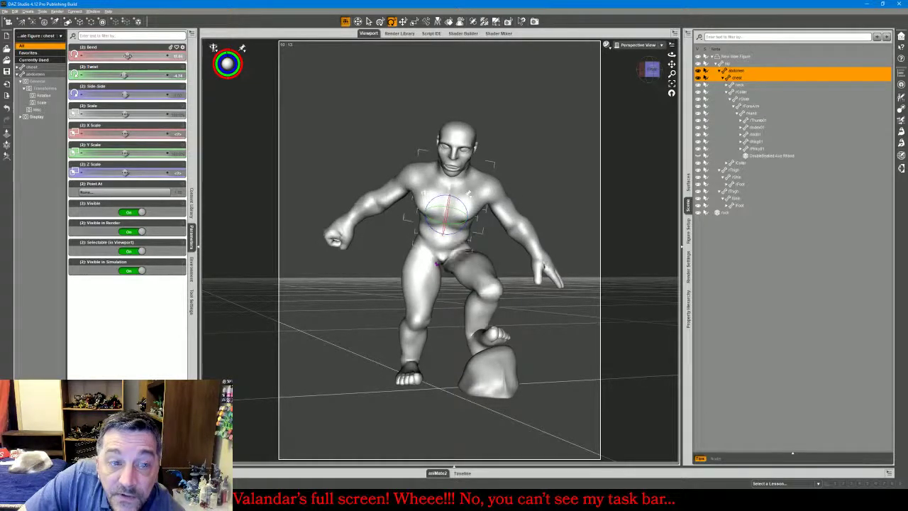
{"action": "left_click_drag", "start_coordinate": [125, 95], "coordinate": [122, 94]}
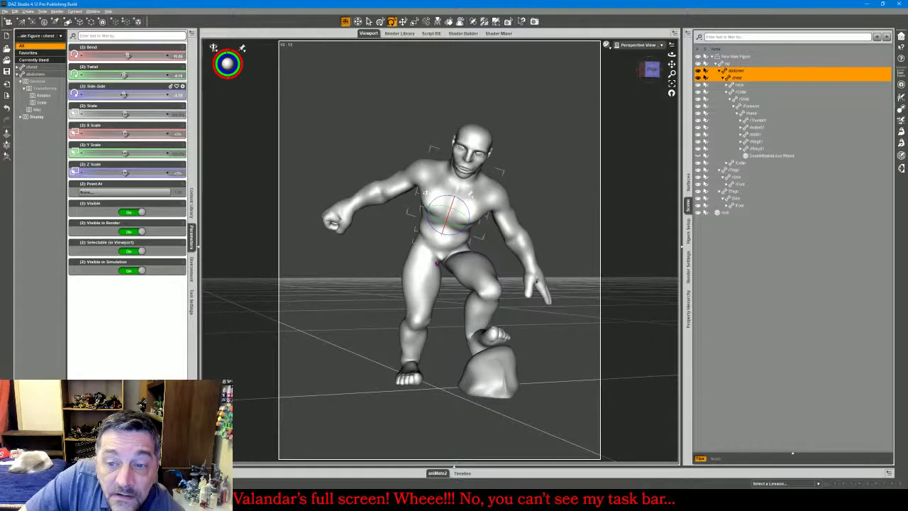
Rotate the left collar slightly and swing the left upper arm down and inward over the raised left leg
{"action": "left_click_drag", "start_coordinate": [652, 73], "coordinate": [635, 86]}
{"action": "left_click", "coordinate": [503, 204]}
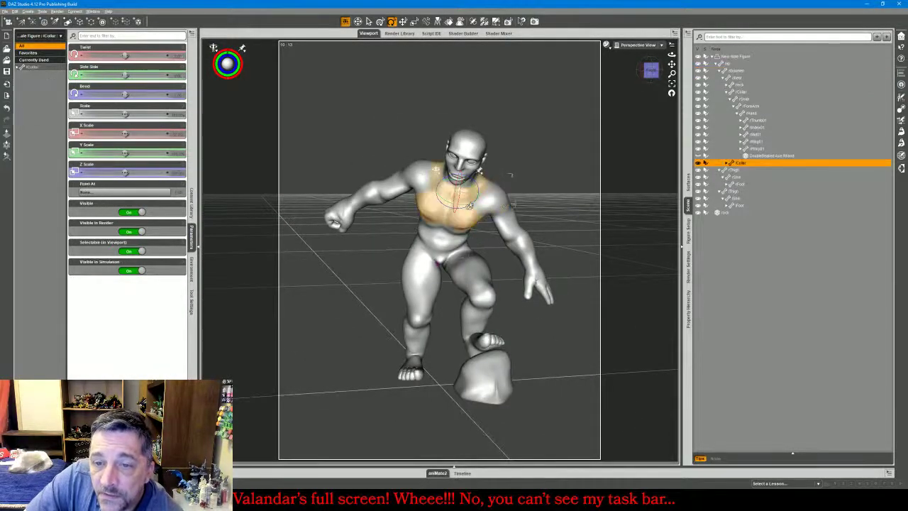
{"action": "left_click_drag", "start_coordinate": [509, 175], "coordinate": [516, 190]}
{"action": "left_click", "coordinate": [502, 240]}
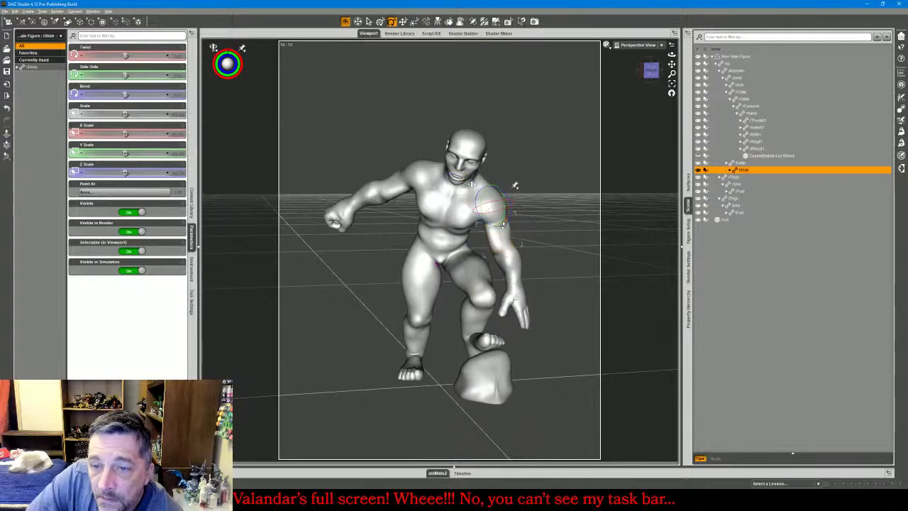
{"action": "mouse_move", "coordinate": [501, 221]}
{"action": "left_mouse_down"}
{"action": "mouse_move", "coordinate": [482, 227]}
{"action": "mouse_move", "coordinate": [504, 226]}
{"action": "left_mouse_up"}
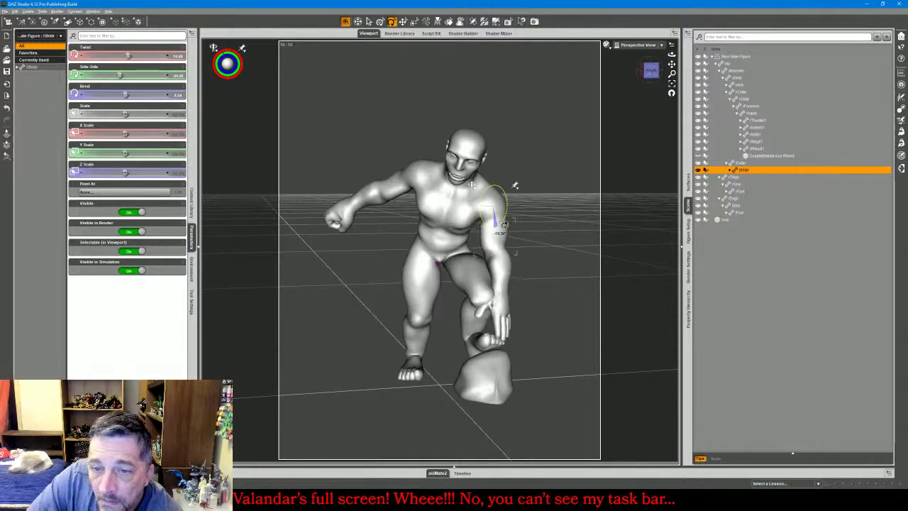
Bend the left forearm inward across the raised thigh and twist it so the hand lifts above the knee
{"action": "left_click", "coordinate": [502, 277]}
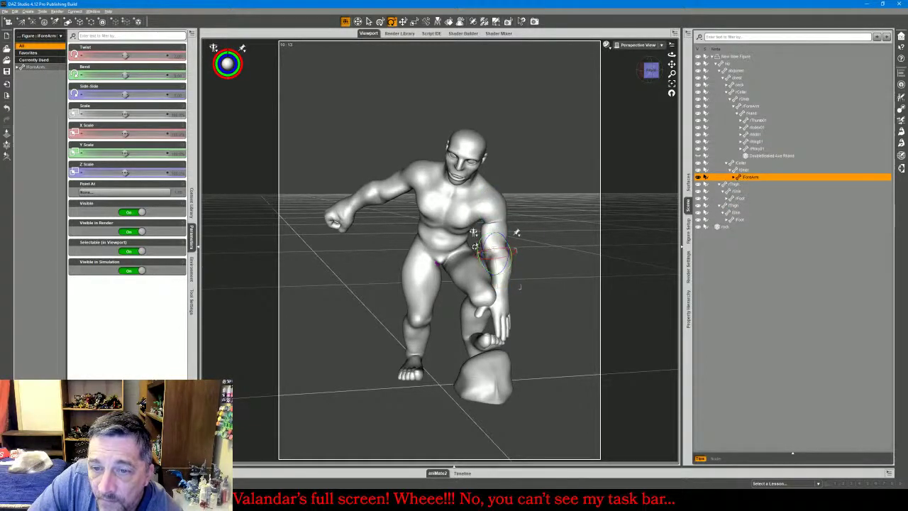
{"action": "left_click_drag", "start_coordinate": [478, 245], "coordinate": [461, 252]}
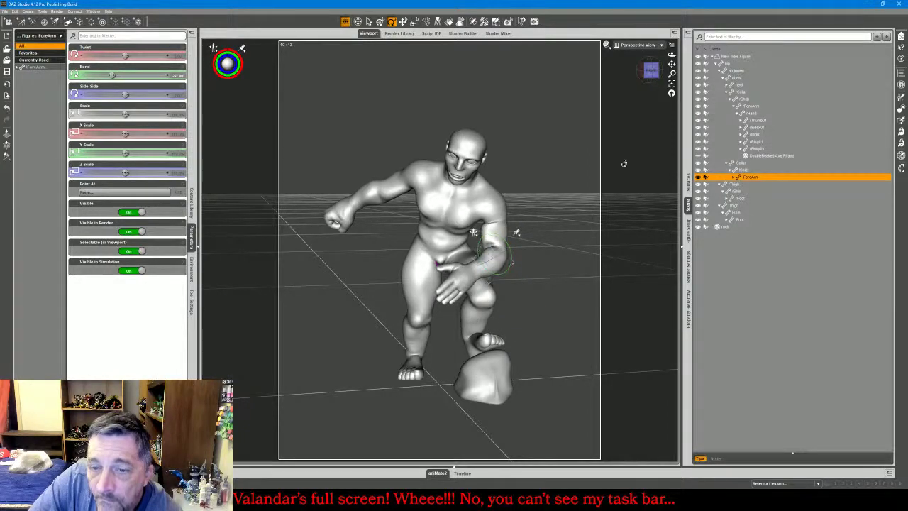
{"action": "left_click_drag", "start_coordinate": [650, 83], "coordinate": [625, 111]}
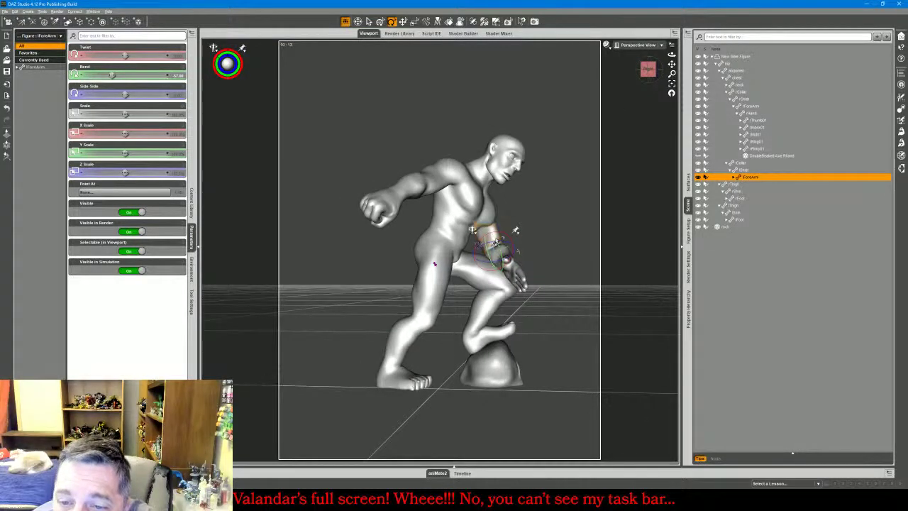
{"action": "mouse_move", "coordinate": [495, 244]}
{"action": "left_mouse_down"}
{"action": "mouse_move", "coordinate": [485, 237]}
{"action": "mouse_move", "coordinate": [505, 246]}
{"action": "left_mouse_up"}
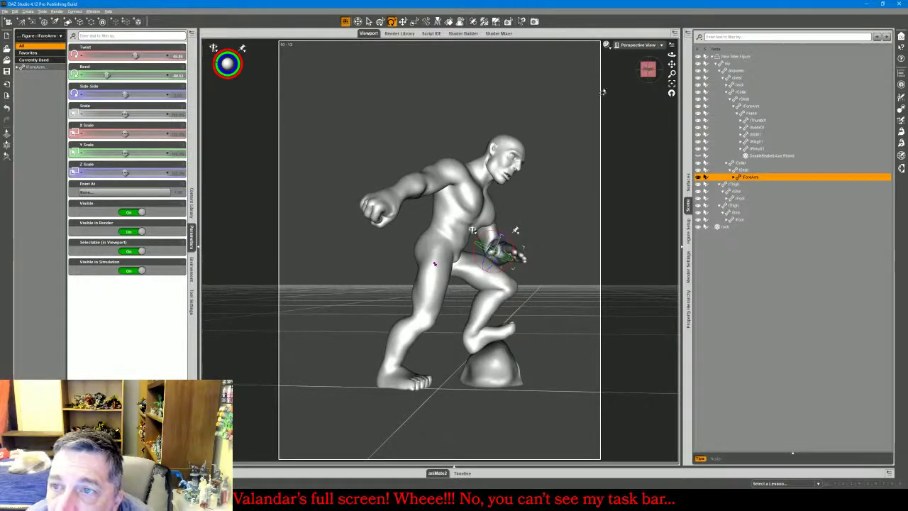
Swing the left upper arm and bend the left hand downward so it hangs over the raised left thigh
{"action": "left_click", "coordinate": [649, 76]}
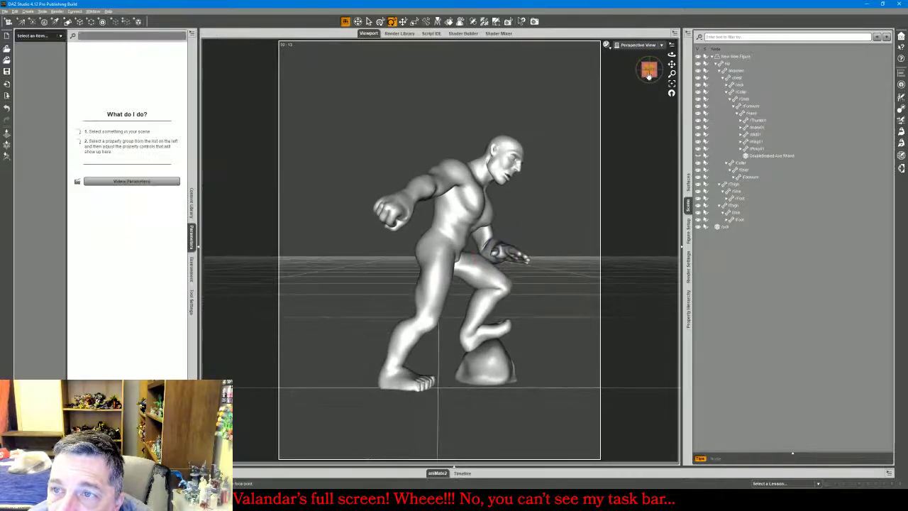
{"action": "left_click_drag", "start_coordinate": [648, 75], "coordinate": [649, 67]}
{"action": "left_click", "coordinate": [479, 227]}
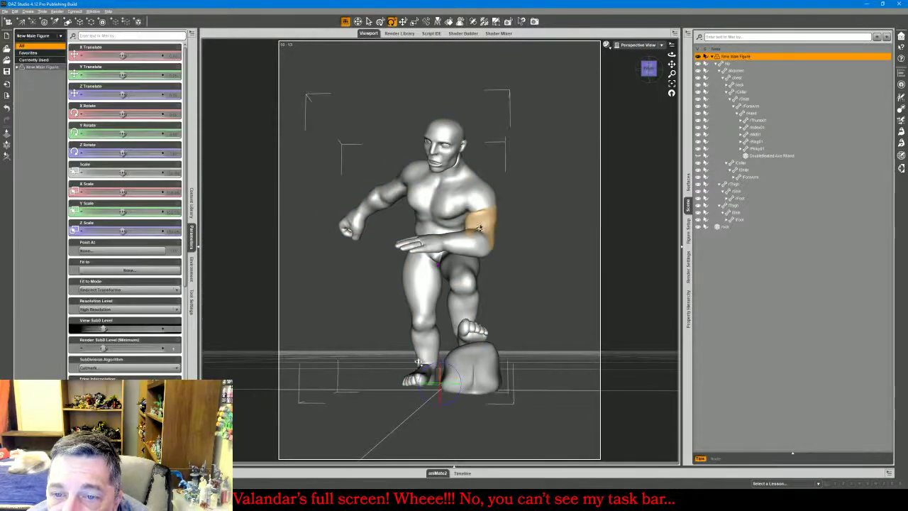
{"action": "left_click", "coordinate": [479, 224]}
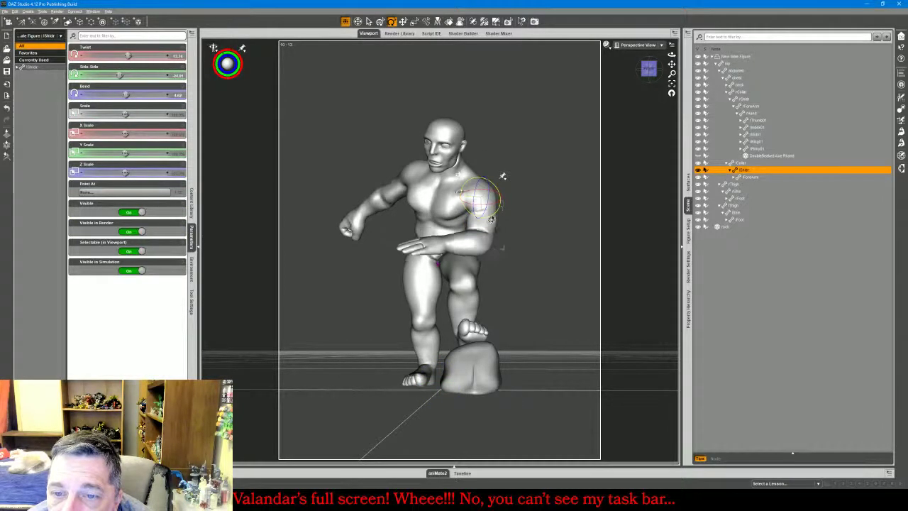
{"action": "left_click_drag", "start_coordinate": [491, 219], "coordinate": [442, 245]}
{"action": "left_click", "coordinate": [448, 246]}
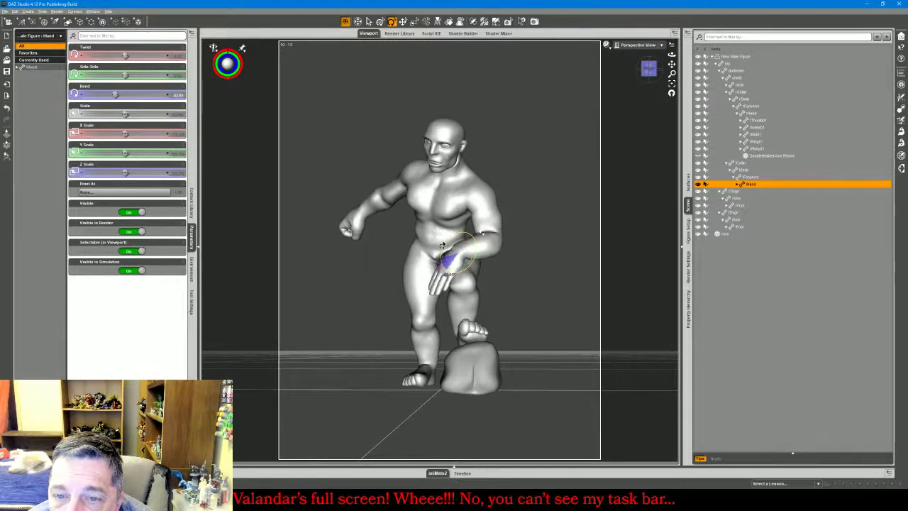
Rotate the left upper arm again to bring the bent arm closer to the raised left knee
{"action": "left_click", "coordinate": [486, 209]}
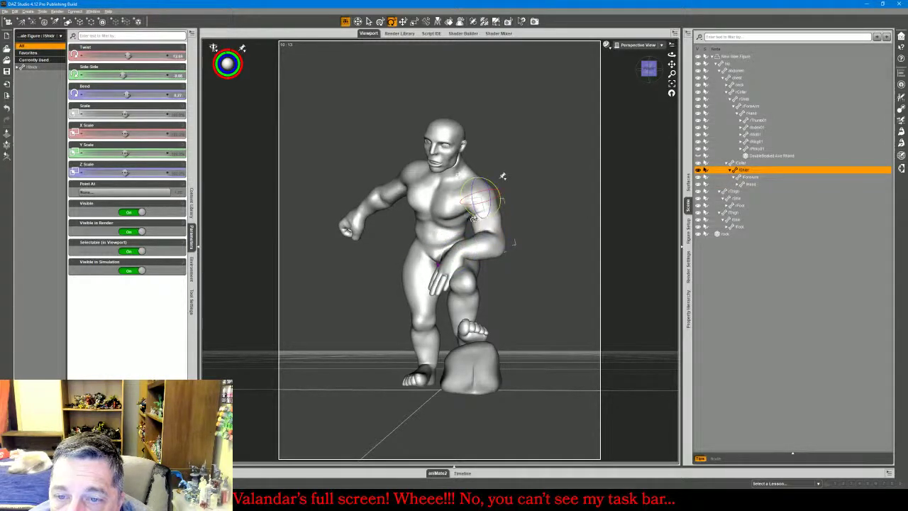
{"action": "left_click_drag", "start_coordinate": [473, 218], "coordinate": [480, 214]}
{"action": "left_click_drag", "start_coordinate": [648, 69], "coordinate": [676, 80]}
{"action": "left_click_drag", "start_coordinate": [518, 204], "coordinate": [508, 241]}
Set the left forearm's side-side rotation to 0 and open the elbow bend so the hand reaches down past the knee
{"action": "left_click", "coordinate": [527, 227]}
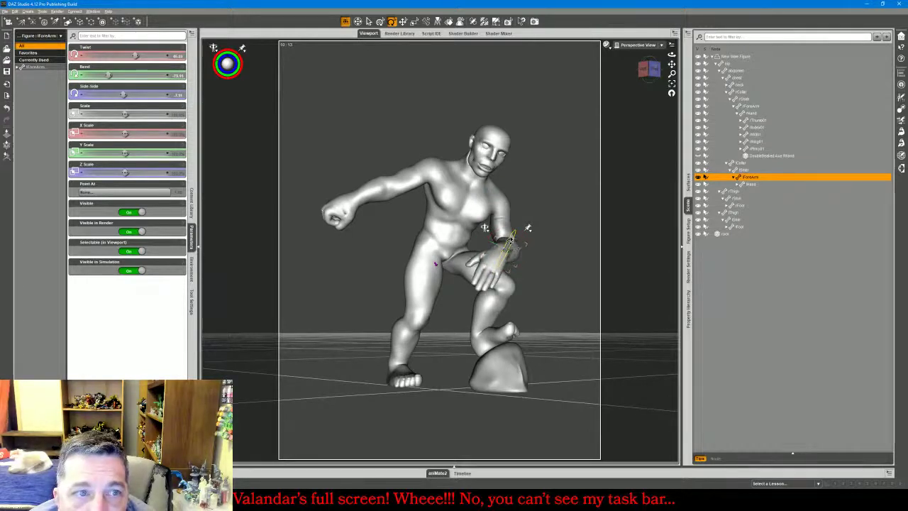
{"action": "left_click", "coordinate": [177, 94]}
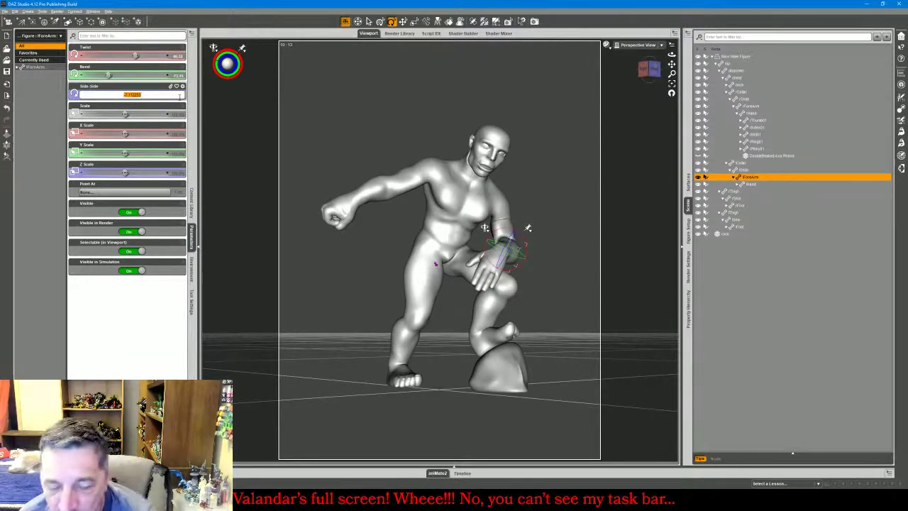
{"action": "type", "text": "0"}
{"action": "key", "text": "Return"}
{"action": "left_click_drag", "start_coordinate": [108, 75], "coordinate": [114, 75]}
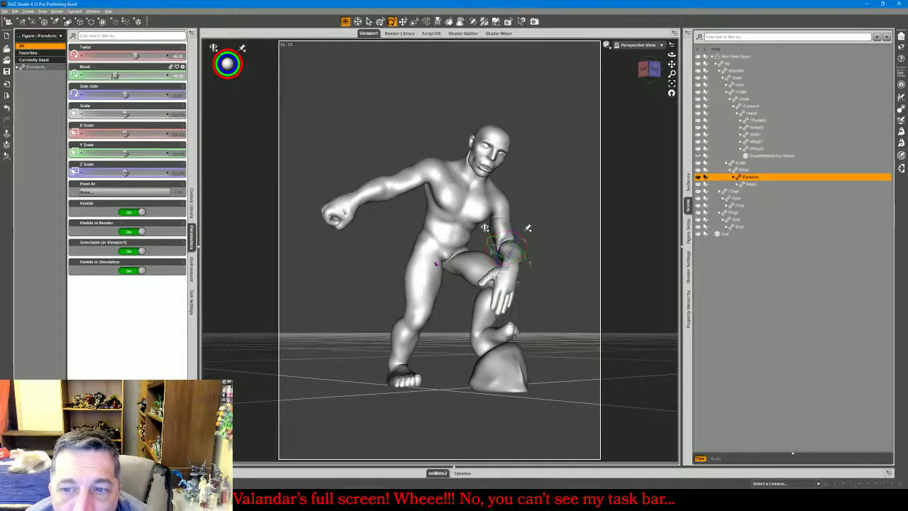
Twist the left upper arm and swing it so the forearm crosses in front of the raised left knee
{"action": "left_click", "coordinate": [520, 183]}
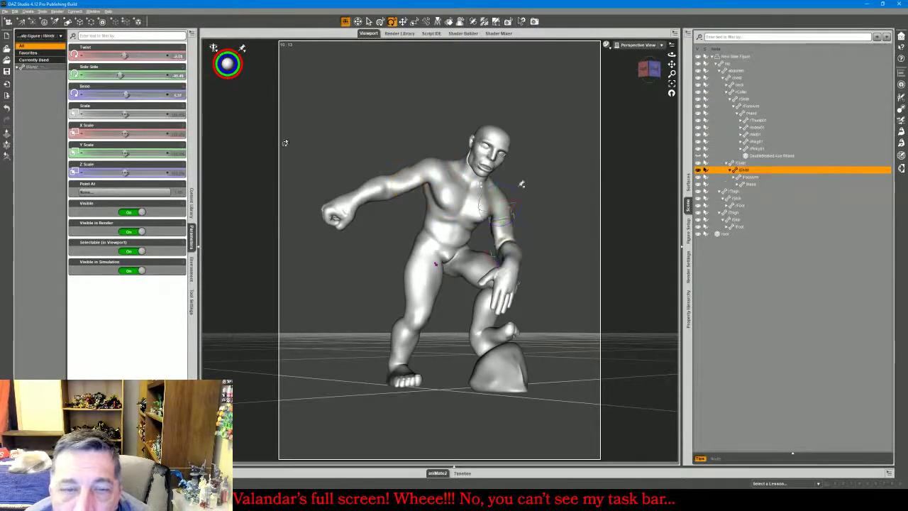
{"action": "left_click_drag", "start_coordinate": [124, 55], "coordinate": [132, 54]}
{"action": "left_click_drag", "start_coordinate": [521, 183], "coordinate": [521, 183]}
{"action": "left_click_drag", "start_coordinate": [644, 68], "coordinate": [615, 74]}
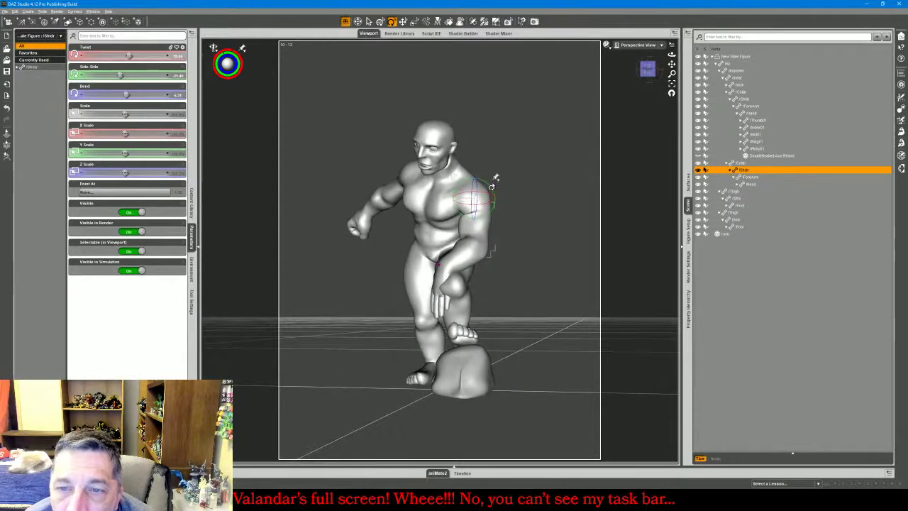
{"action": "left_click_drag", "start_coordinate": [495, 177], "coordinate": [494, 195]}
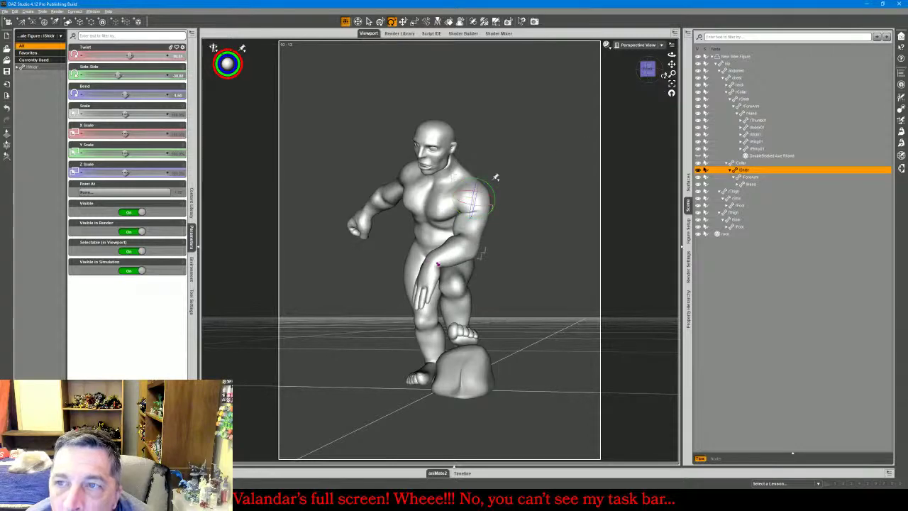
{"action": "left_click_drag", "start_coordinate": [649, 70], "coordinate": [649, 69]}
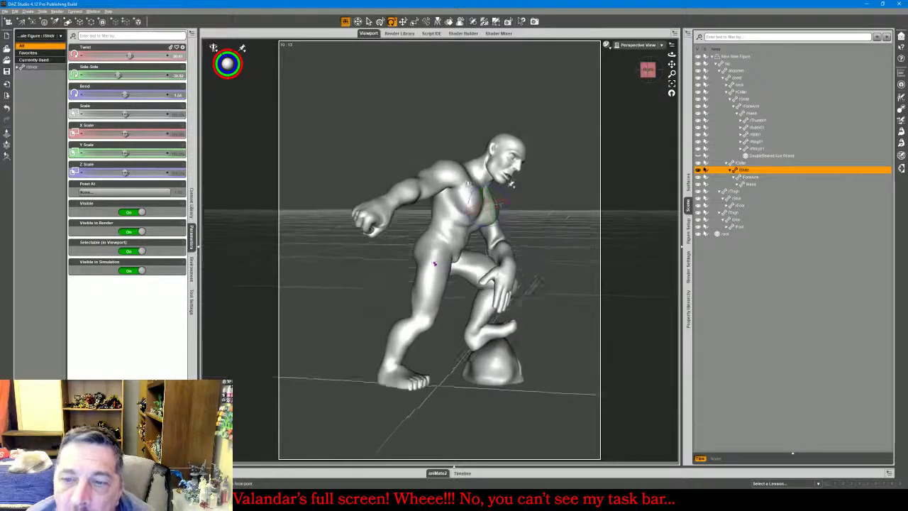
{"action": "left_click_drag", "start_coordinate": [510, 183], "coordinate": [521, 183], "text": "alt"}
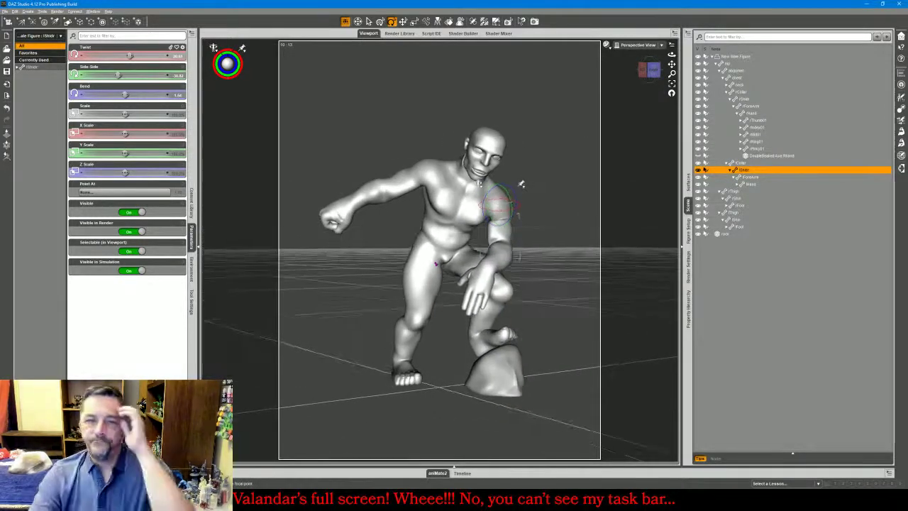
Rotate the neck to lift the head and straighten its sideways lean
{"action": "left_click", "coordinate": [463, 165]}
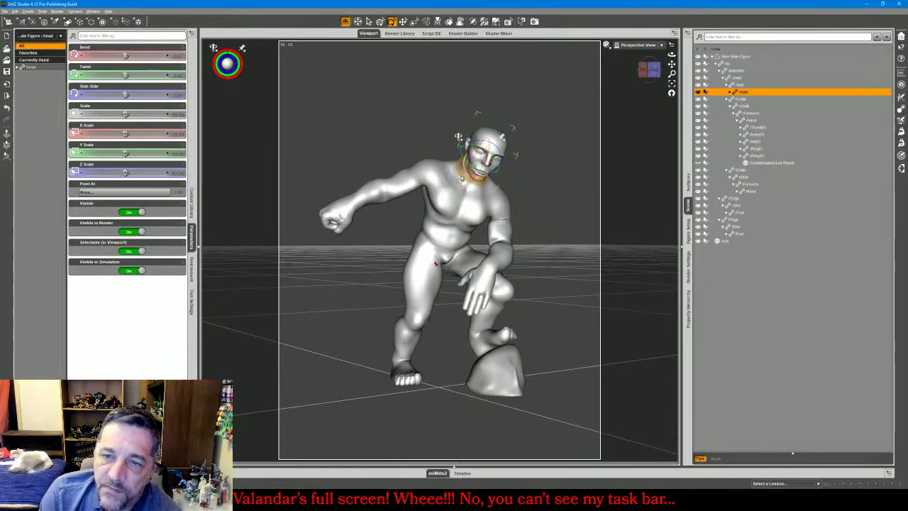
{"action": "left_click", "coordinate": [449, 150]}
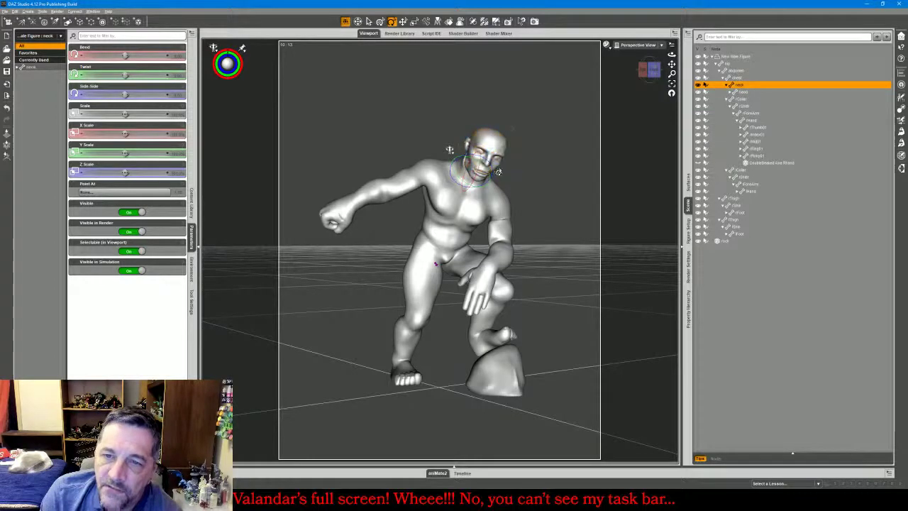
{"action": "left_click_drag", "start_coordinate": [648, 70], "coordinate": [664, 84]}
{"action": "left_click_drag", "start_coordinate": [457, 160], "coordinate": [512, 113], "text": "alt"}
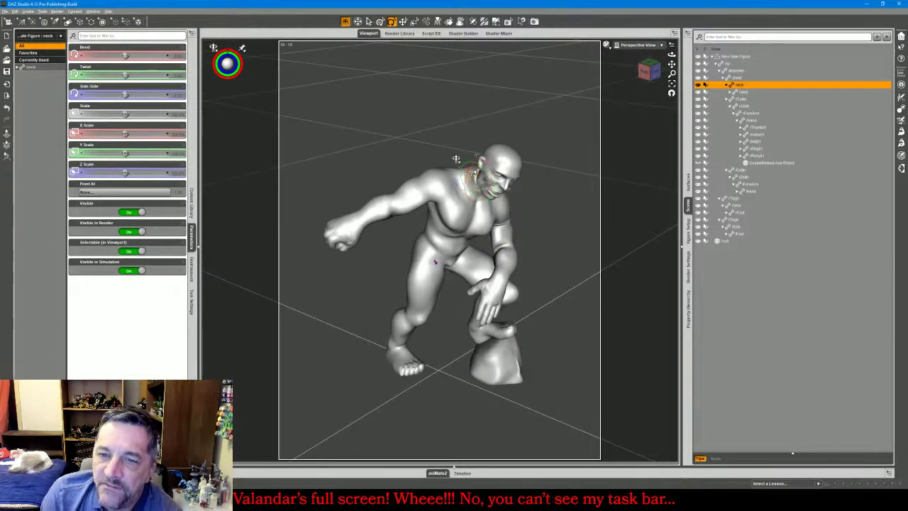
{"action": "mouse_move", "coordinate": [475, 174]}
{"action": "left_mouse_down"}
{"action": "mouse_move", "coordinate": [456, 158]}
{"action": "mouse_move", "coordinate": [481, 163]}
{"action": "left_mouse_up"}
{"action": "left_click_drag", "start_coordinate": [649, 74], "coordinate": [629, 63]}
Twist the head toward the raised left leg and tilt it slightly sideways
{"action": "left_click", "coordinate": [451, 137]}
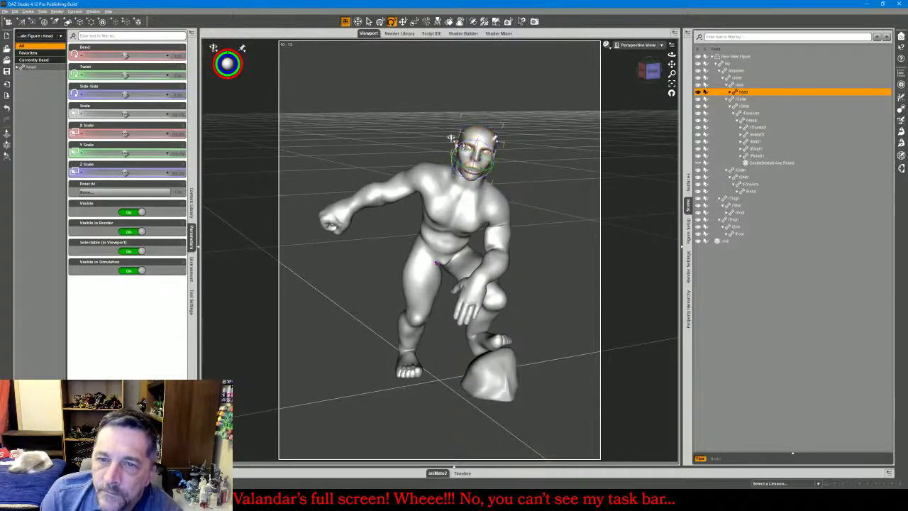
{"action": "left_click_drag", "start_coordinate": [468, 143], "coordinate": [485, 170]}
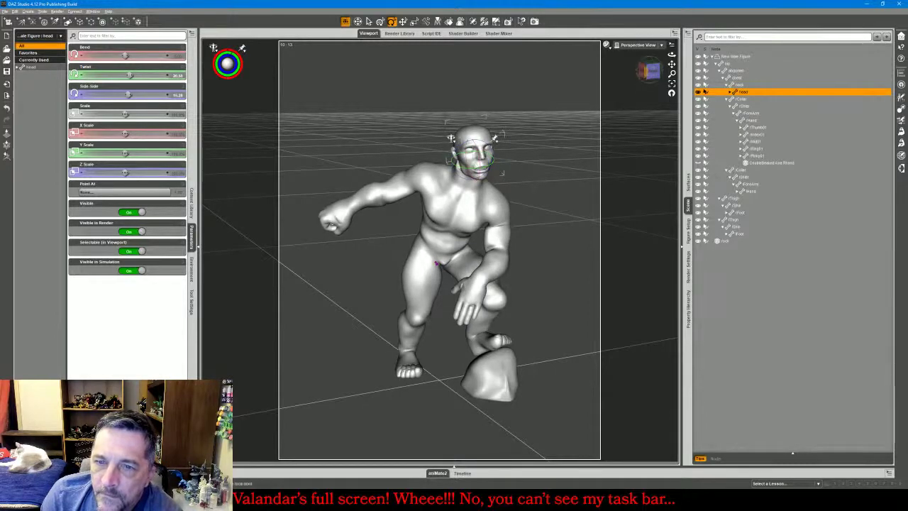
{"action": "left_click_drag", "start_coordinate": [671, 55], "coordinate": [710, 44]}
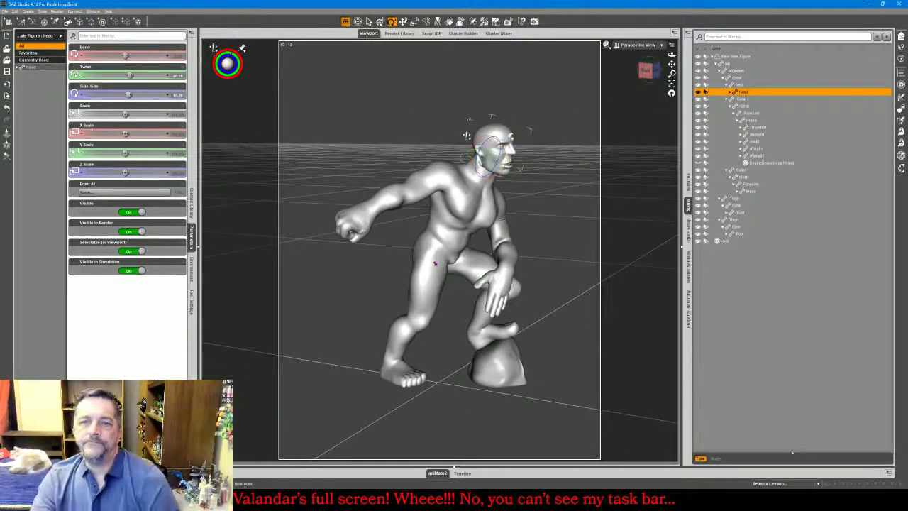
{"action": "left_click_drag", "start_coordinate": [646, 69], "coordinate": [641, 69]}
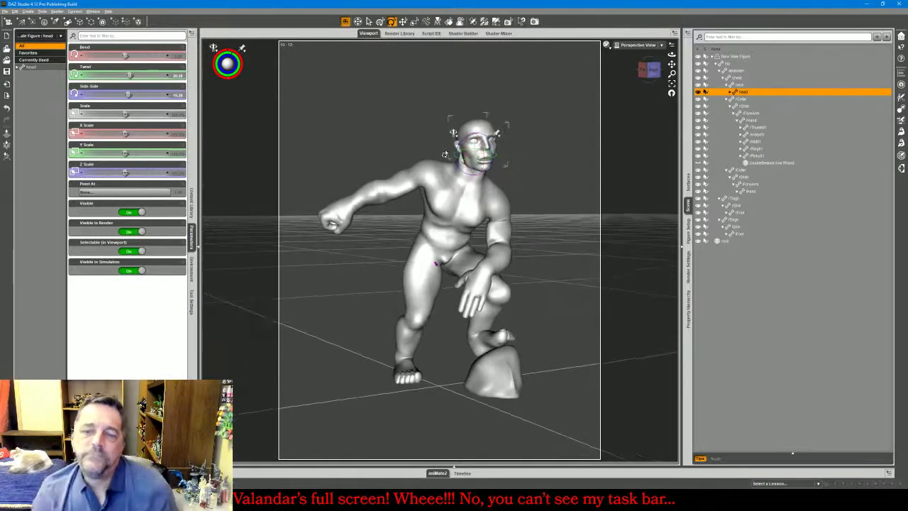
Twist and bend the right collar to lower the shoulder, then swing the right upper arm down beside the torso
{"action": "left_click", "coordinate": [431, 171]}
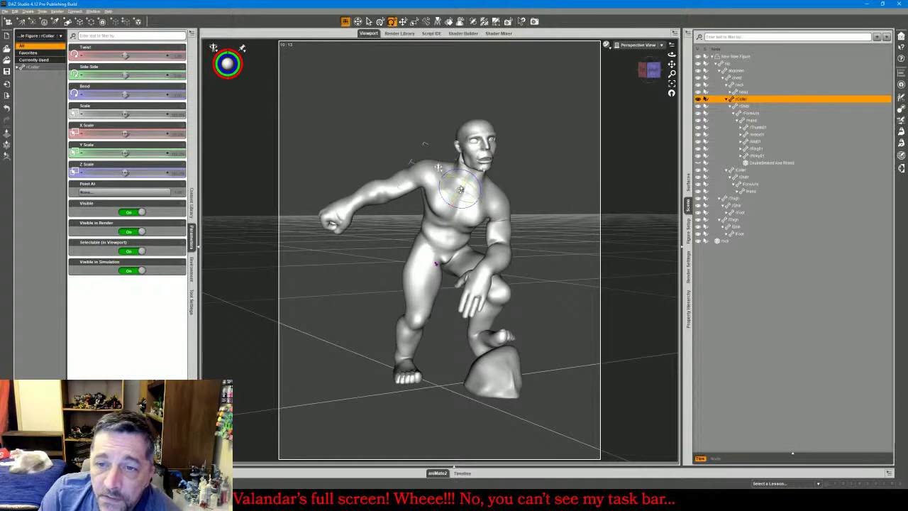
{"action": "left_click_drag", "start_coordinate": [461, 186], "coordinate": [448, 175]}
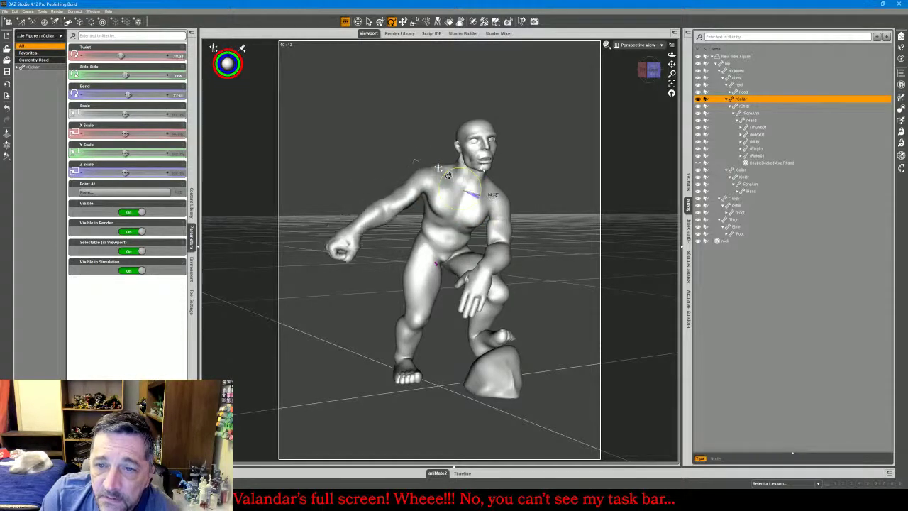
{"action": "left_click", "coordinate": [409, 207]}
{"action": "left_click_drag", "start_coordinate": [415, 206], "coordinate": [421, 203]}
Bend the right forearm forward at the elbow and rotate the right hand so the fist sits in front of the hip
{"action": "left_click", "coordinate": [383, 241]}
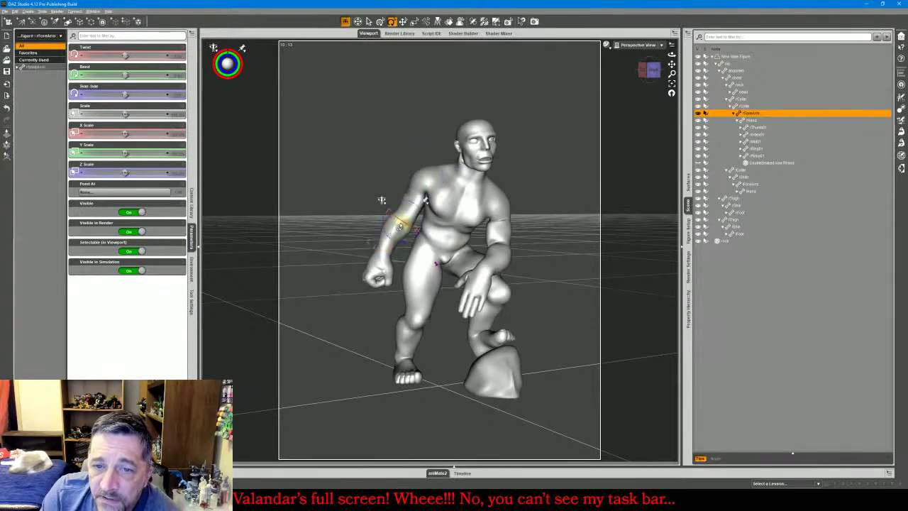
{"action": "mouse_move", "coordinate": [405, 234]}
{"action": "left_mouse_down"}
{"action": "mouse_move", "coordinate": [419, 227]}
{"action": "mouse_move", "coordinate": [420, 205]}
{"action": "mouse_move", "coordinate": [413, 228]}
{"action": "mouse_move", "coordinate": [395, 236]}
{"action": "mouse_move", "coordinate": [383, 212]}
{"action": "mouse_move", "coordinate": [404, 217]}
{"action": "left_mouse_up"}
{"action": "left_click", "coordinate": [404, 241]}
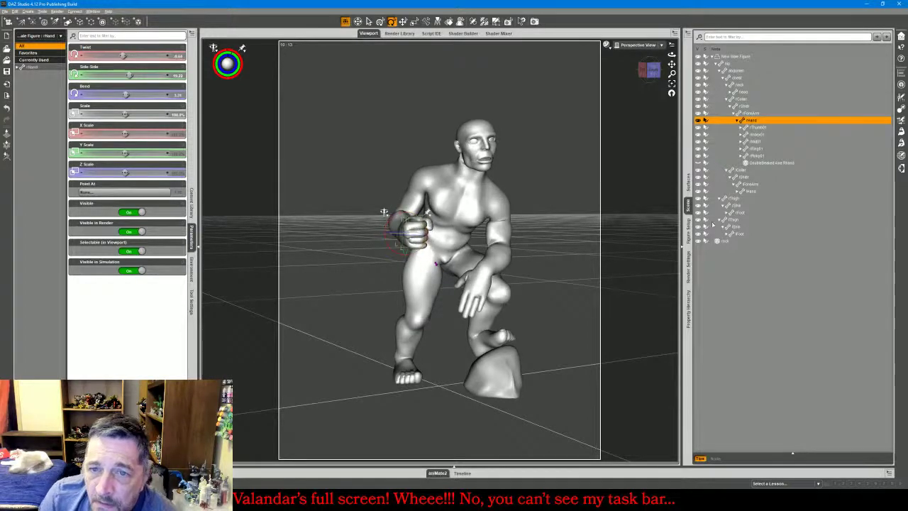
Unhide the double-headed axe and turn it around its shaft so the blades change their facing
{"action": "left_click", "coordinate": [698, 163]}
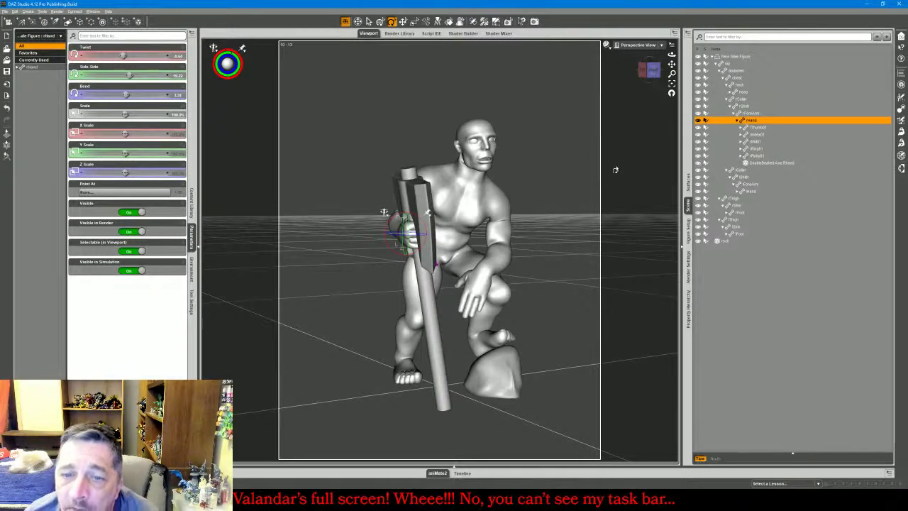
{"action": "left_click_drag", "start_coordinate": [672, 54], "coordinate": [714, 49]}
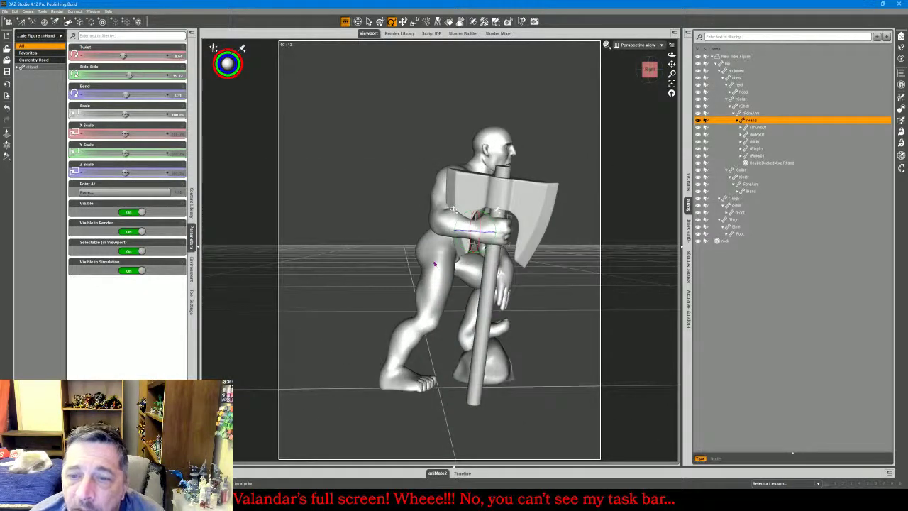
{"action": "left_click", "coordinate": [500, 206]}
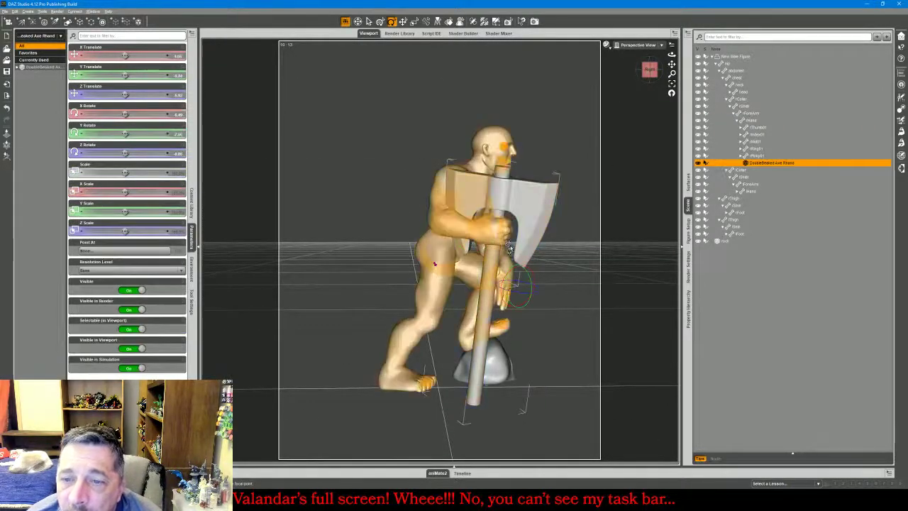
{"action": "left_click_drag", "start_coordinate": [517, 294], "coordinate": [614, 306]}
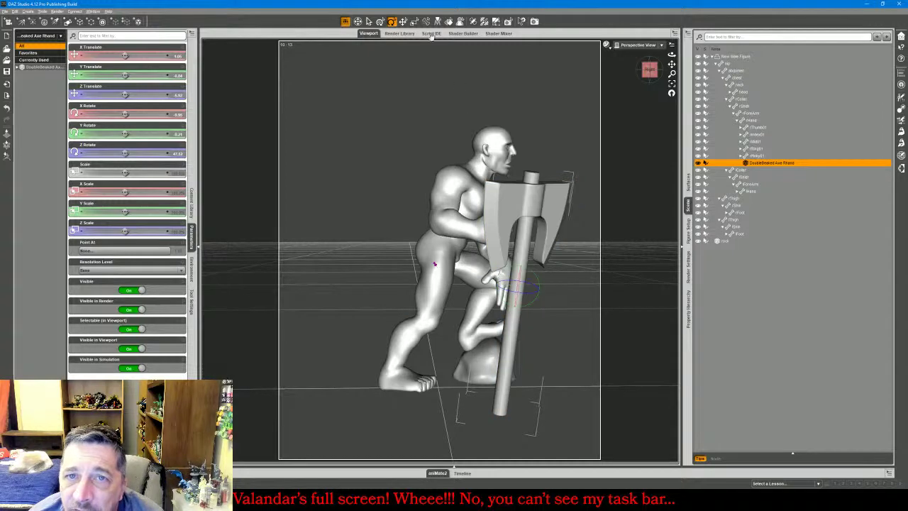
Move the double-headed axe so its shaft passes through the grip of the right fist
{"action": "left_click", "coordinate": [403, 22]}
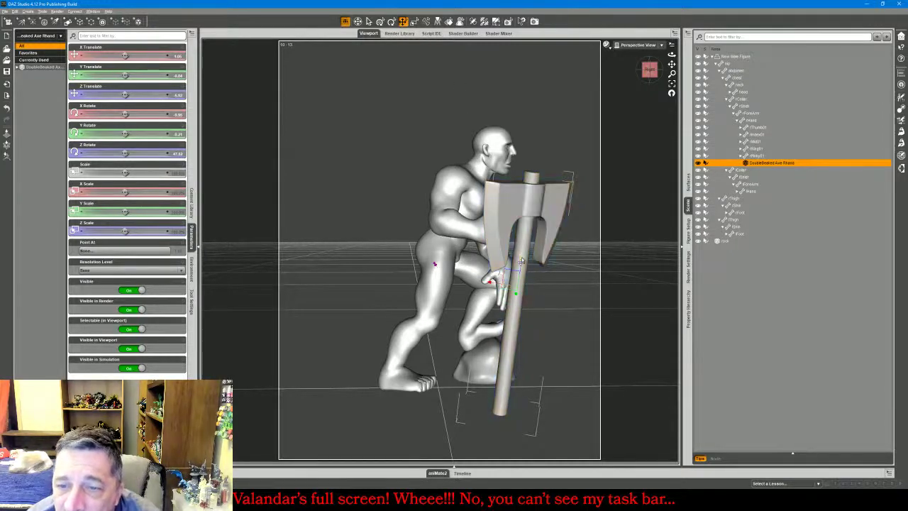
{"action": "left_click_drag", "start_coordinate": [521, 261], "coordinate": [537, 226]}
{"action": "left_click_drag", "start_coordinate": [651, 73], "coordinate": [663, 139]}
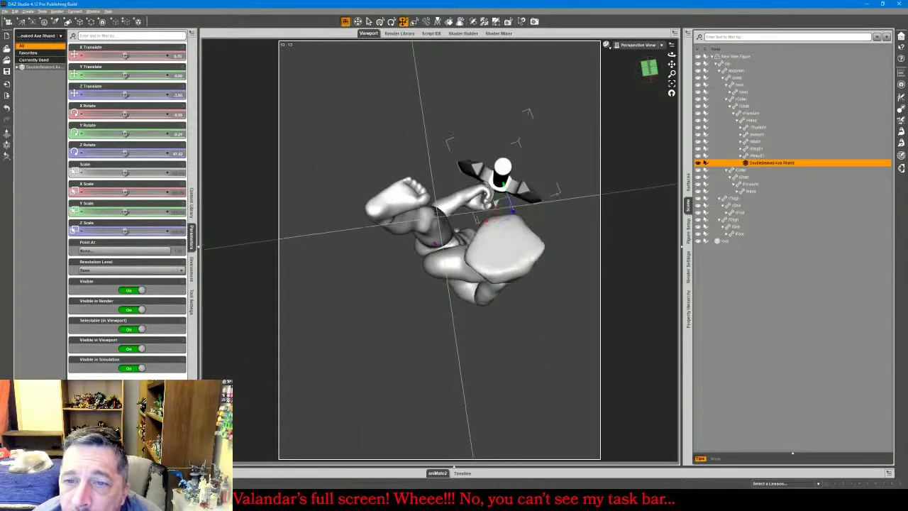
{"action": "left_click_drag", "start_coordinate": [495, 204], "coordinate": [476, 222]}
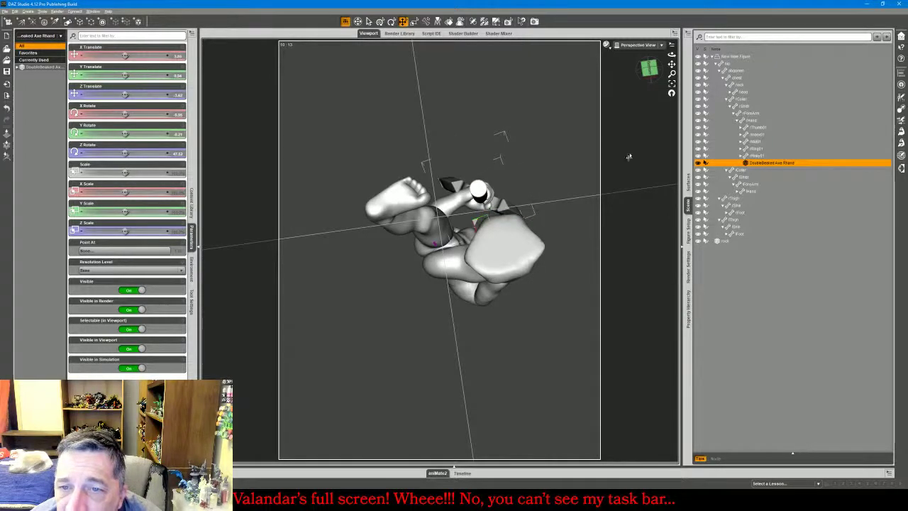
{"action": "left_click", "coordinate": [650, 70]}
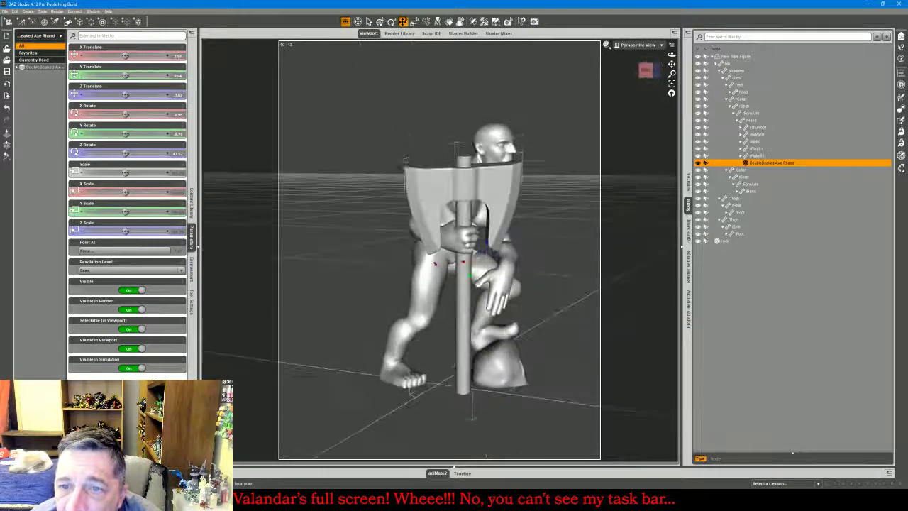
{"action": "left_click_drag", "start_coordinate": [650, 69], "coordinate": [617, 56]}
Lower the double-headed axe in the front view so the foot of its shaft reaches ground level beside the right foot
{"action": "left_click", "coordinate": [648, 45]}
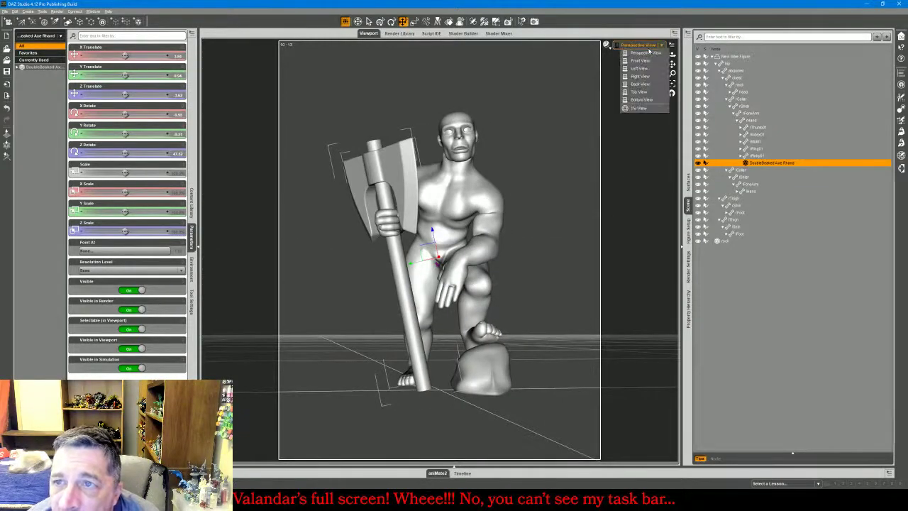
{"action": "left_click", "coordinate": [640, 61]}
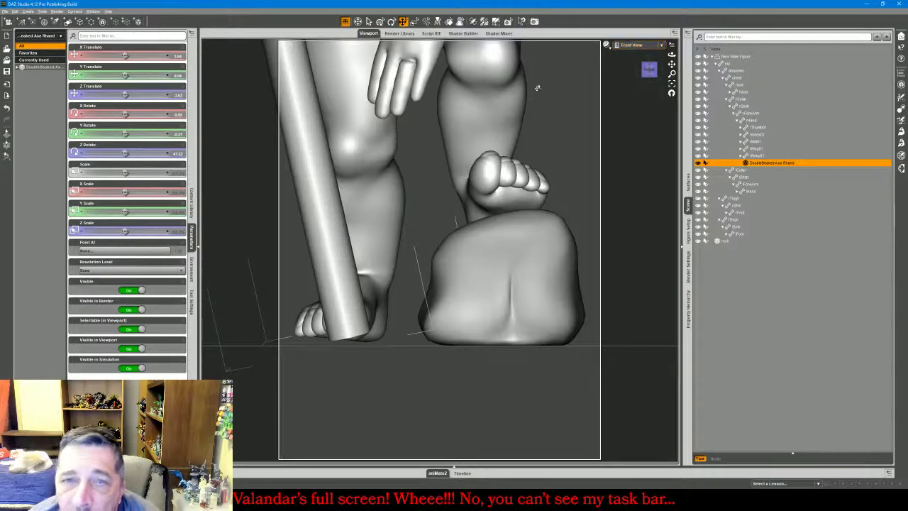
{"action": "left_click_drag", "start_coordinate": [671, 65], "coordinate": [747, 147]}
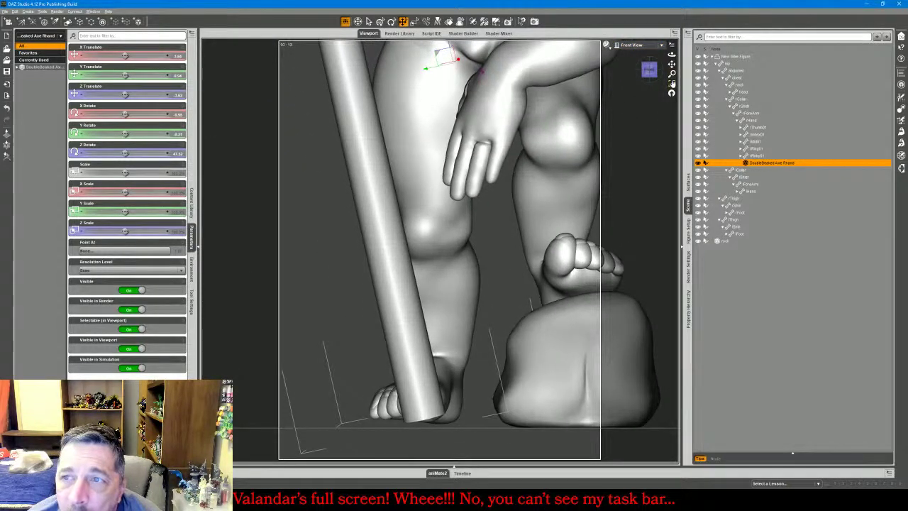
{"action": "left_click_drag", "start_coordinate": [671, 74], "coordinate": [671, 82]}
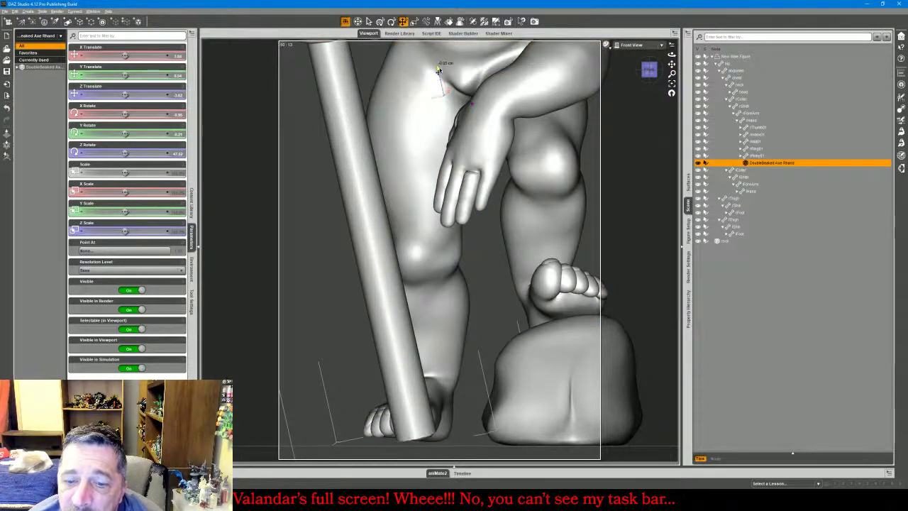
{"action": "left_click_drag", "start_coordinate": [439, 71], "coordinate": [443, 74]}
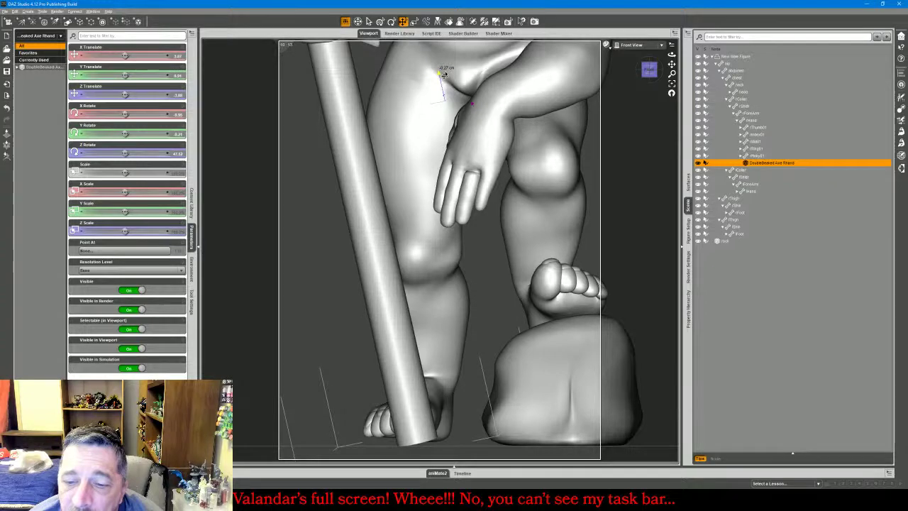
{"action": "left_click", "coordinate": [638, 45]}
{"action": "left_click", "coordinate": [650, 66]}
{"action": "left_click_drag", "start_coordinate": [650, 69], "coordinate": [773, 92]}
{"action": "left_click_drag", "start_coordinate": [671, 55], "coordinate": [546, 71]}
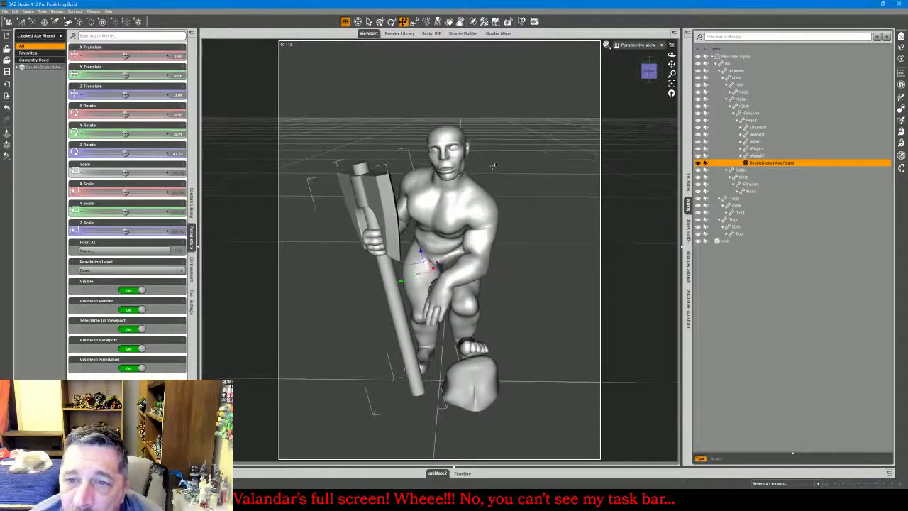
Bend the figure's jaw upward to close the mouth, and clear the selection
{"action": "left_click", "coordinate": [446, 179]}
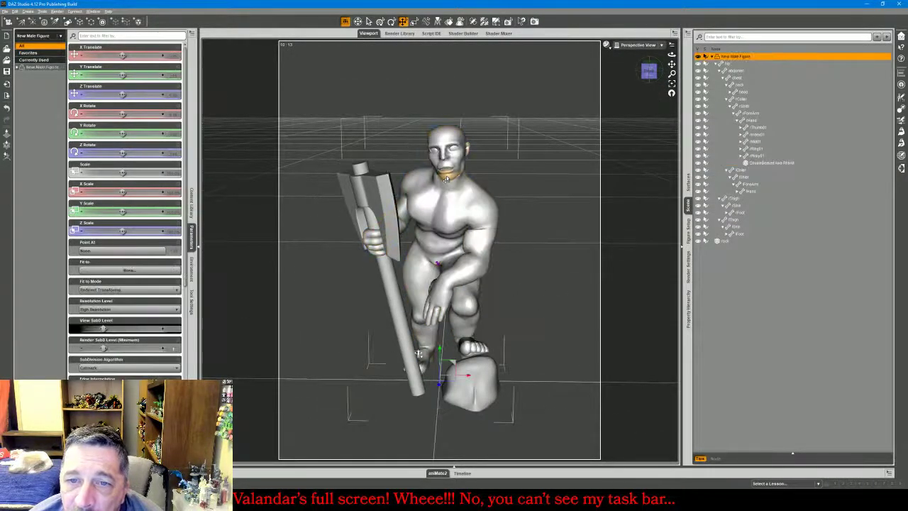
{"action": "left_click", "coordinate": [445, 180]}
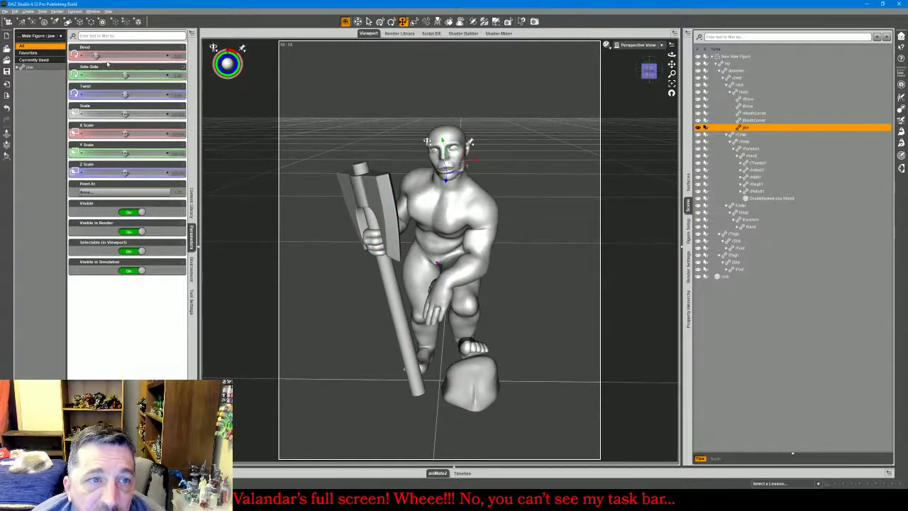
{"action": "left_click_drag", "start_coordinate": [76, 58], "coordinate": [72, 57]}
{"action": "mouse_move", "coordinate": [647, 72]}
{"action": "left_mouse_down"}
{"action": "mouse_move", "coordinate": [678, 68]}
{"action": "mouse_move", "coordinate": [651, 62]}
{"action": "left_mouse_up"}
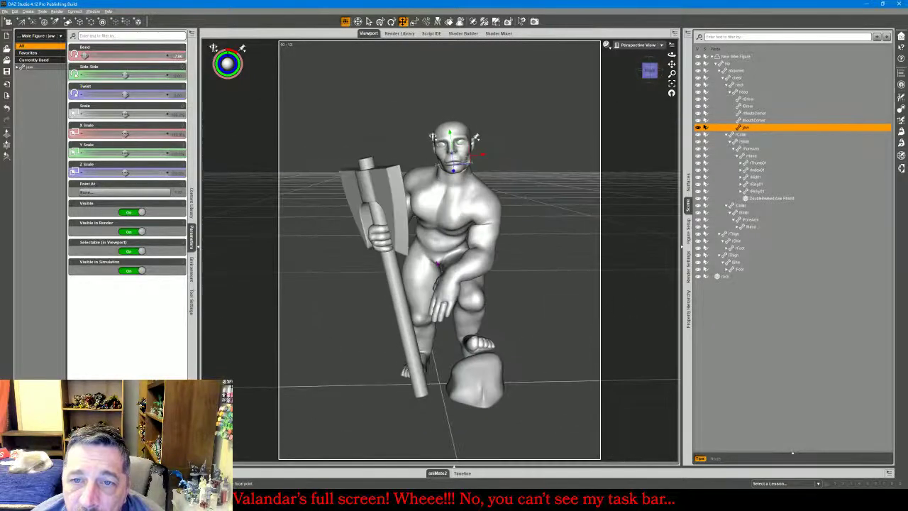
{"action": "left_click", "coordinate": [573, 123]}
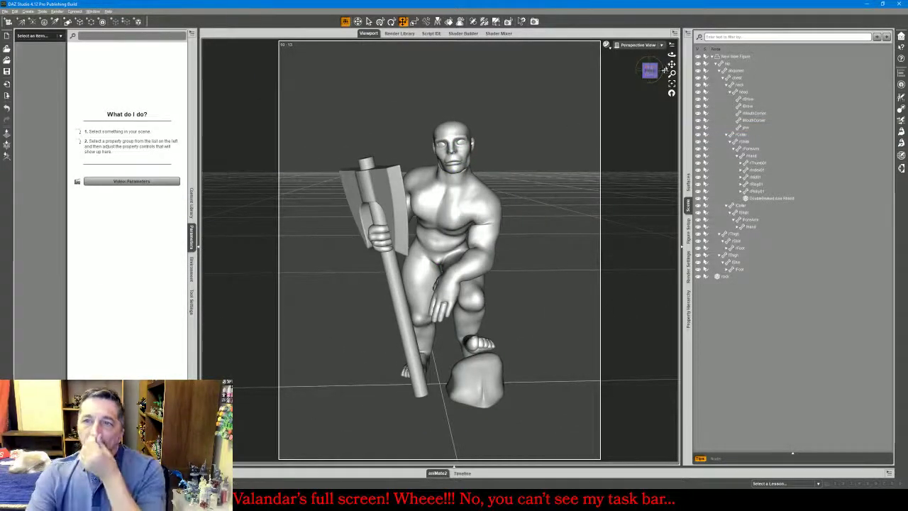
Inspect the pose from behind and switch to the live chat window in Firefox to read the viewer's requests
{"action": "mouse_move", "coordinate": [649, 72]}
{"action": "left_mouse_down"}
{"action": "mouse_move", "coordinate": [570, 72]}
{"action": "mouse_move", "coordinate": [620, 62]}
{"action": "mouse_move", "coordinate": [666, 70]}
{"action": "left_mouse_up"}
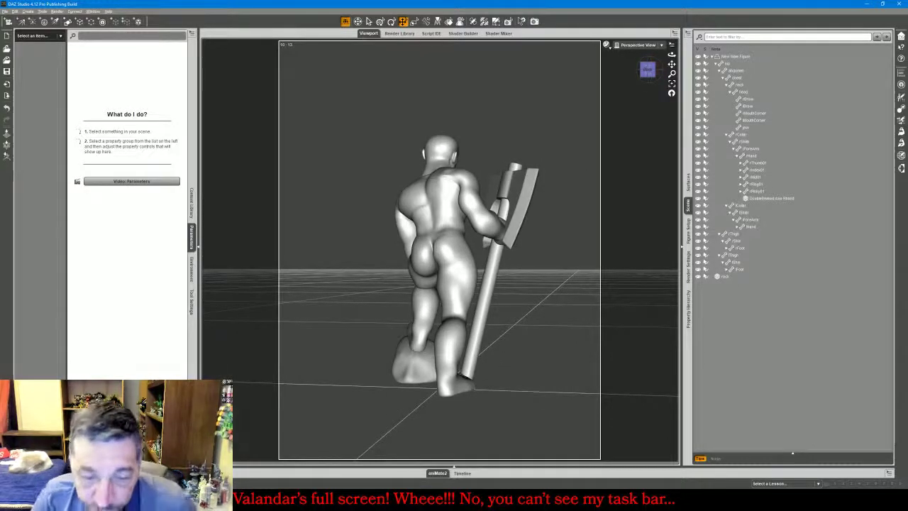
{"action": "key", "text": "alt+Tab"}
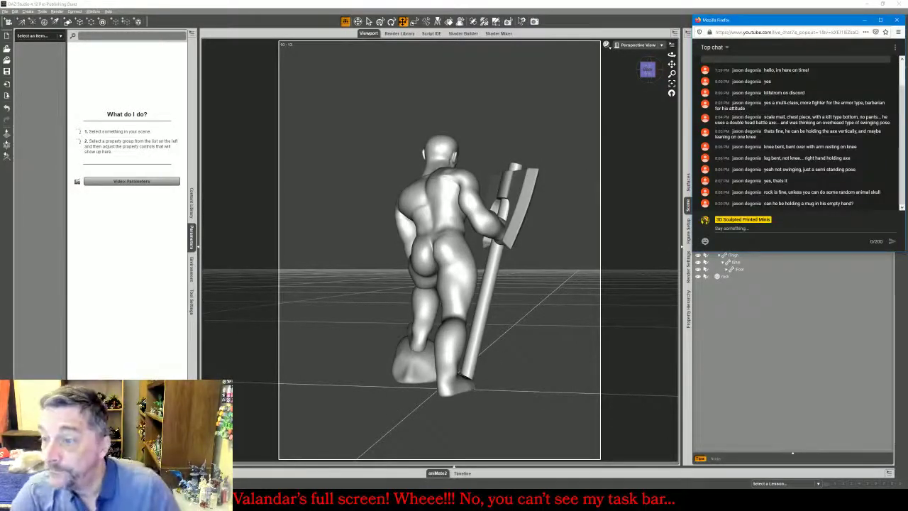
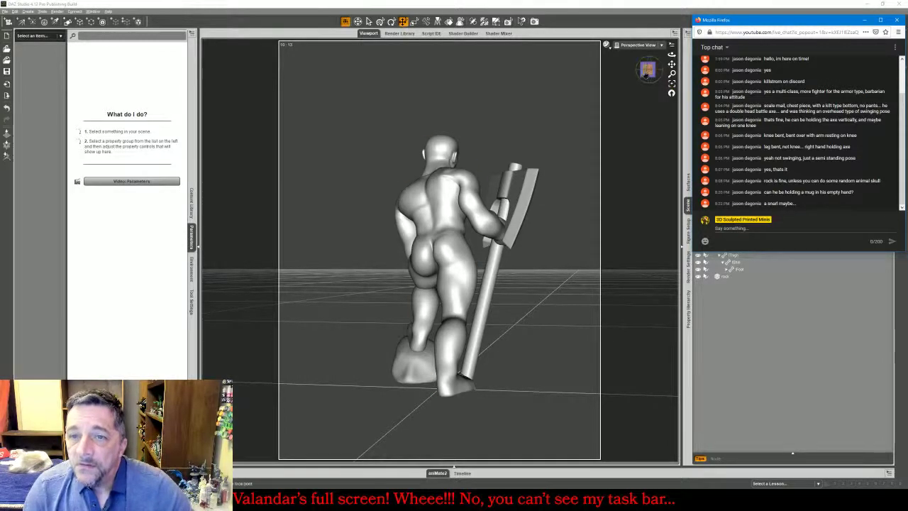
{"action": "left_click_drag", "start_coordinate": [646, 76], "coordinate": [646, 75]}
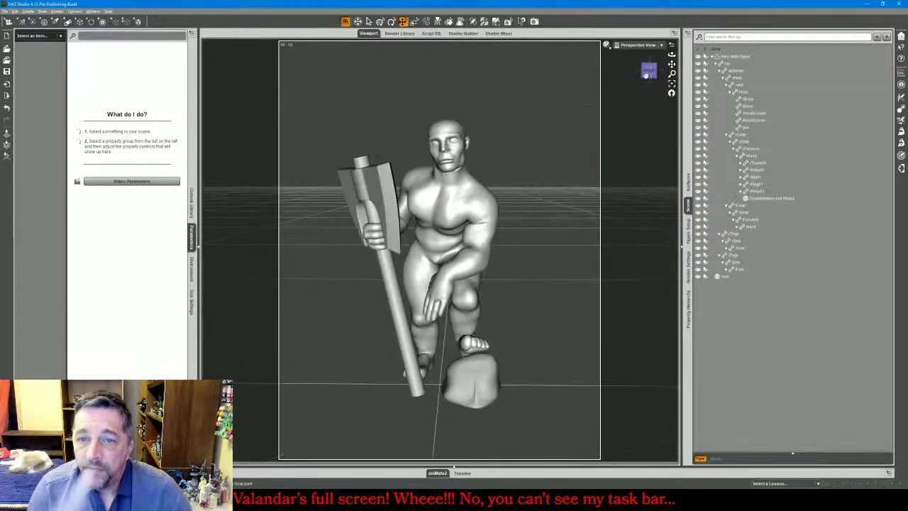
Frame the head and try to curl the left mouth corner with bend, side-side and twist rotations
{"action": "left_click", "coordinate": [449, 125]}
{"action": "left_click", "coordinate": [449, 125]}
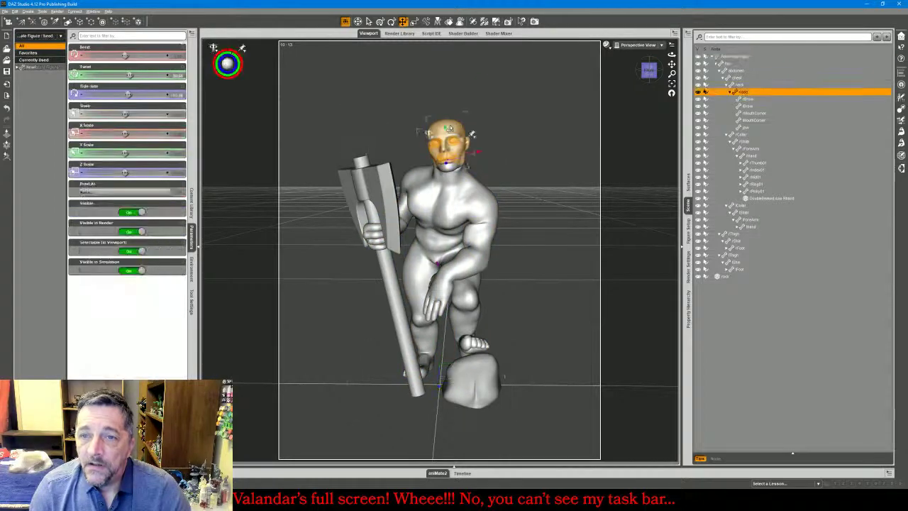
{"action": "left_click", "coordinate": [671, 83]}
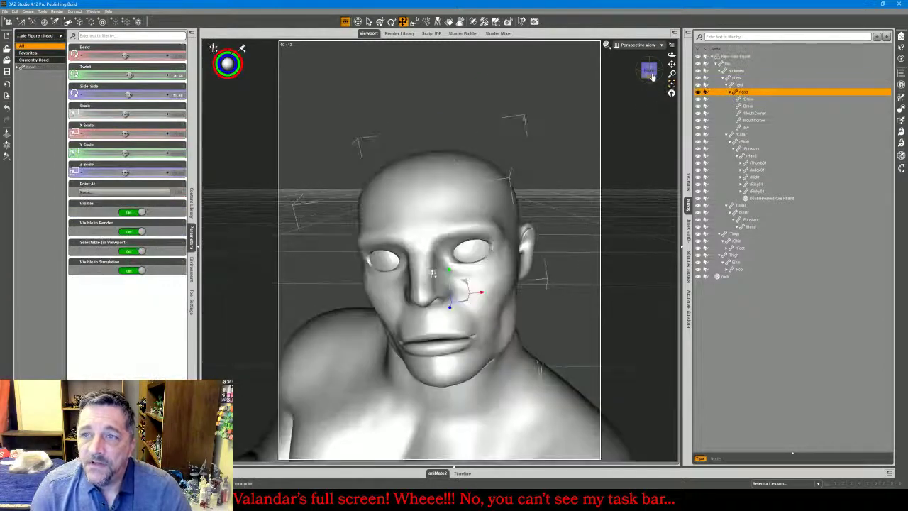
{"action": "left_click_drag", "start_coordinate": [652, 76], "coordinate": [652, 64]}
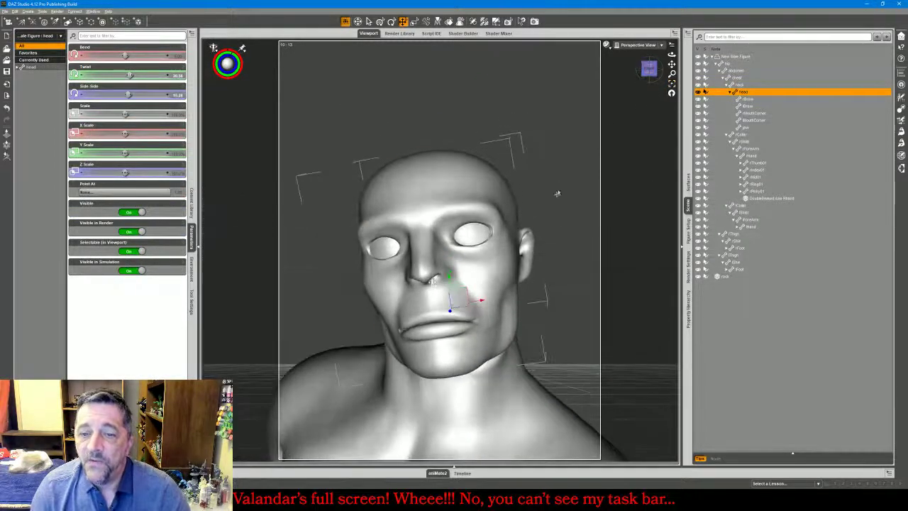
{"action": "left_click", "coordinate": [482, 318]}
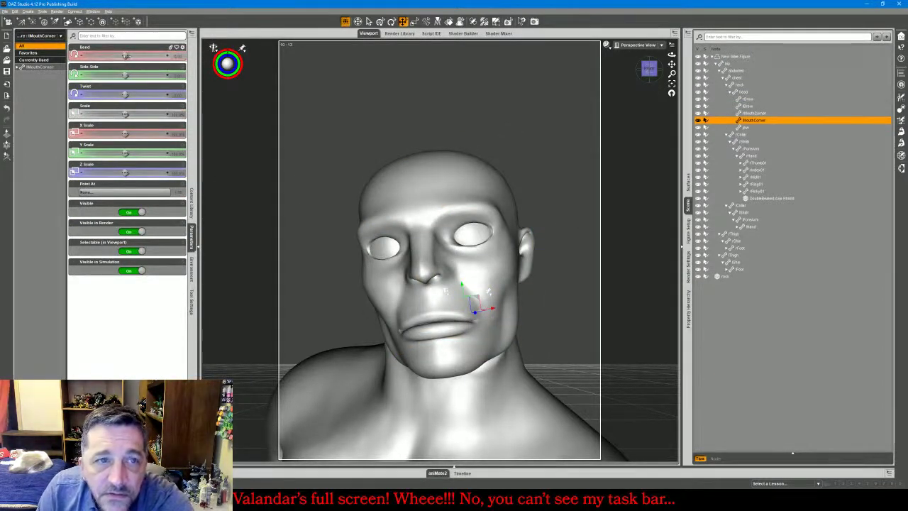
{"action": "left_click_drag", "start_coordinate": [126, 56], "coordinate": [118, 94]}
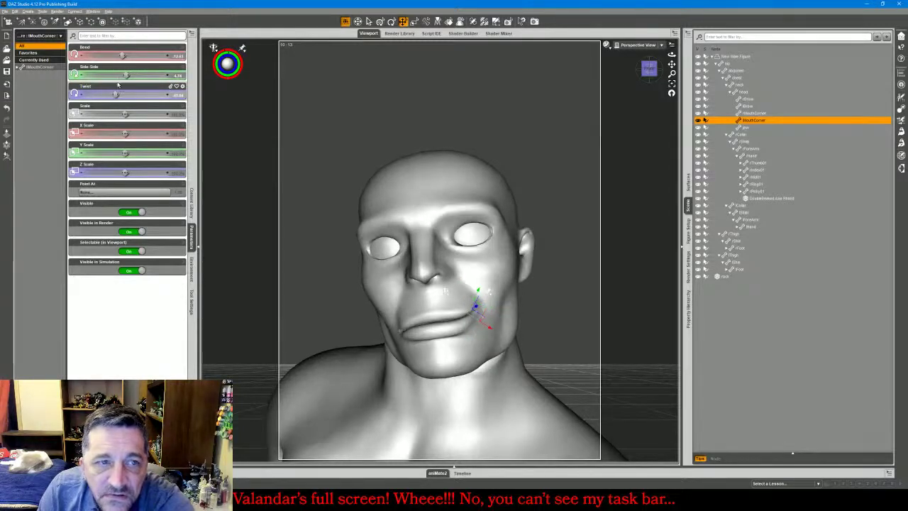
{"action": "left_click_drag", "start_coordinate": [123, 56], "coordinate": [127, 55]}
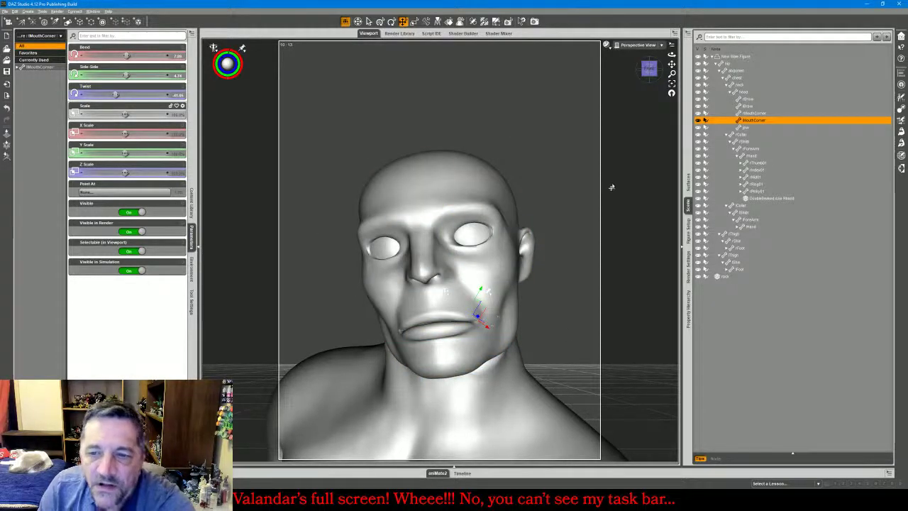
Reset the left mouth corner's bend, side-side and twist to 0
{"action": "left_click", "coordinate": [177, 56]}
{"action": "type", "text": "0"}
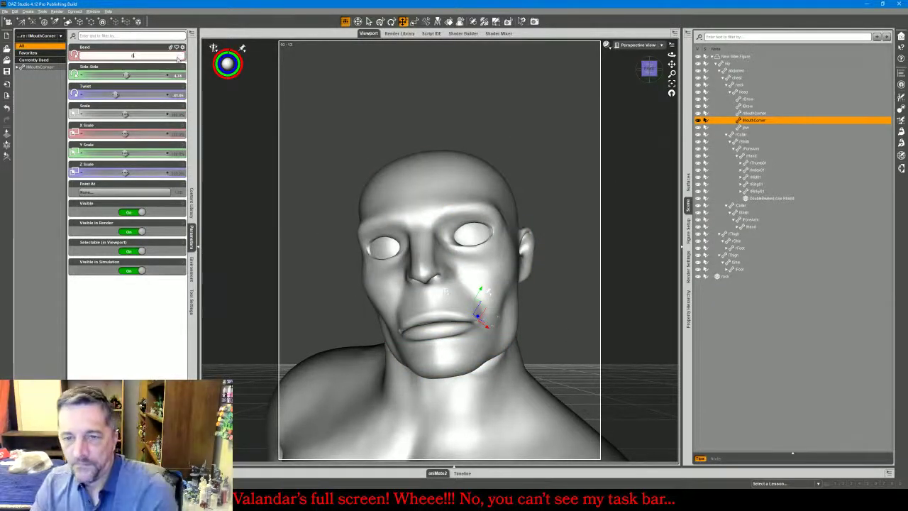
{"action": "key", "text": "Return"}
{"action": "left_click", "coordinate": [176, 95]}
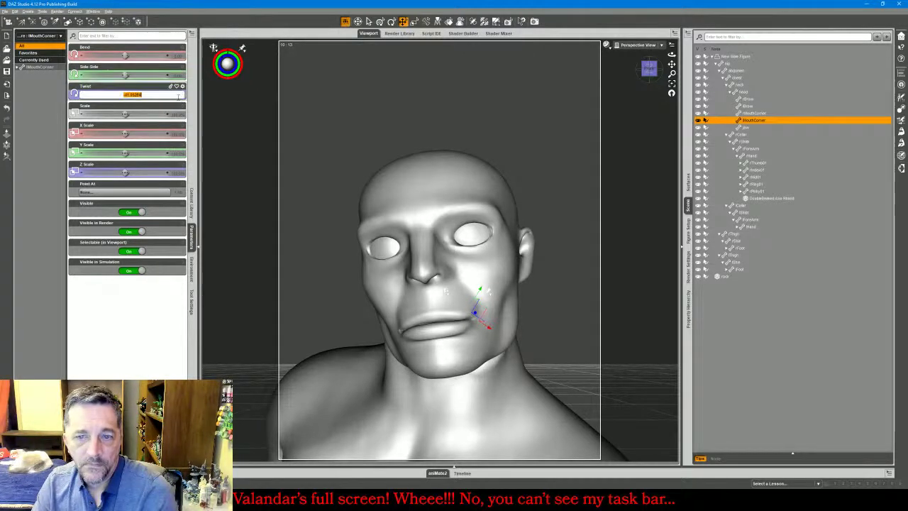
{"action": "type", "text": "0"}
{"action": "key", "text": "Return"}
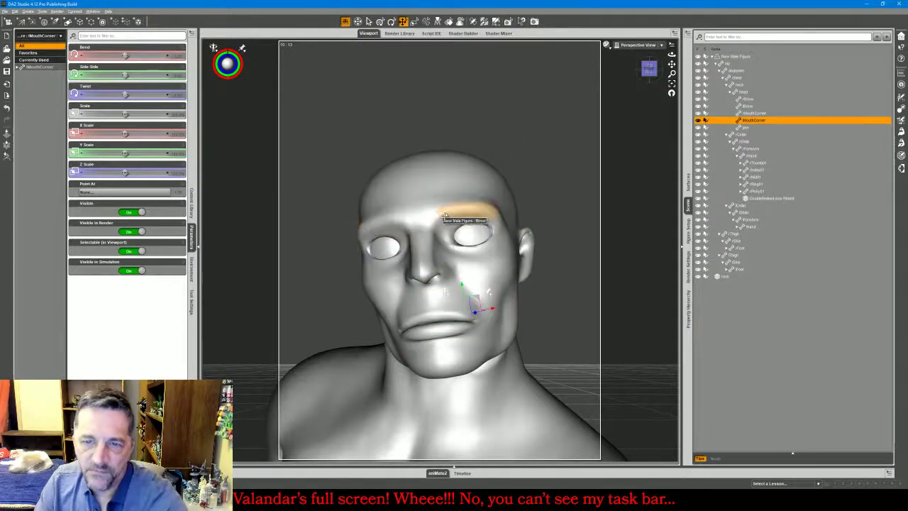
Twist the left brow so its inner end angles down, and bend it lower over the eye
{"action": "left_click", "coordinate": [468, 209]}
{"action": "left_click_drag", "start_coordinate": [124, 95], "coordinate": [132, 95]}
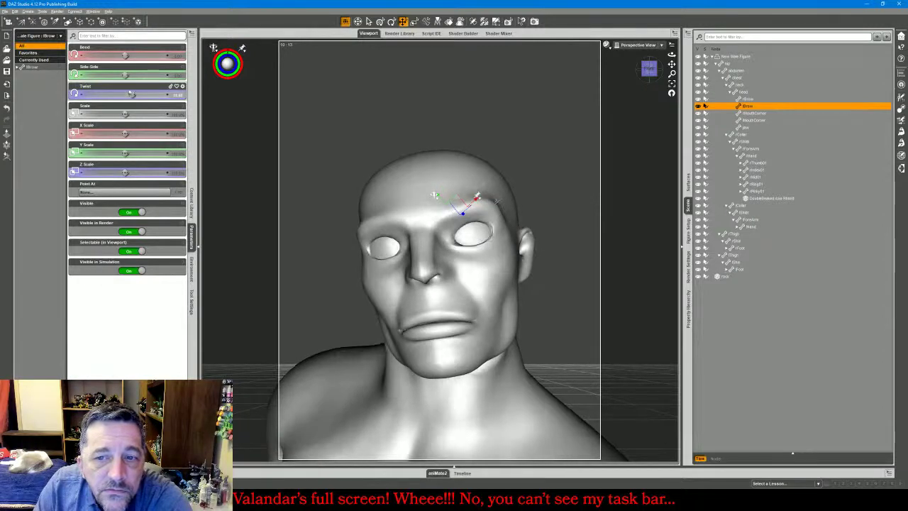
{"action": "left_click_drag", "start_coordinate": [124, 55], "coordinate": [129, 55]}
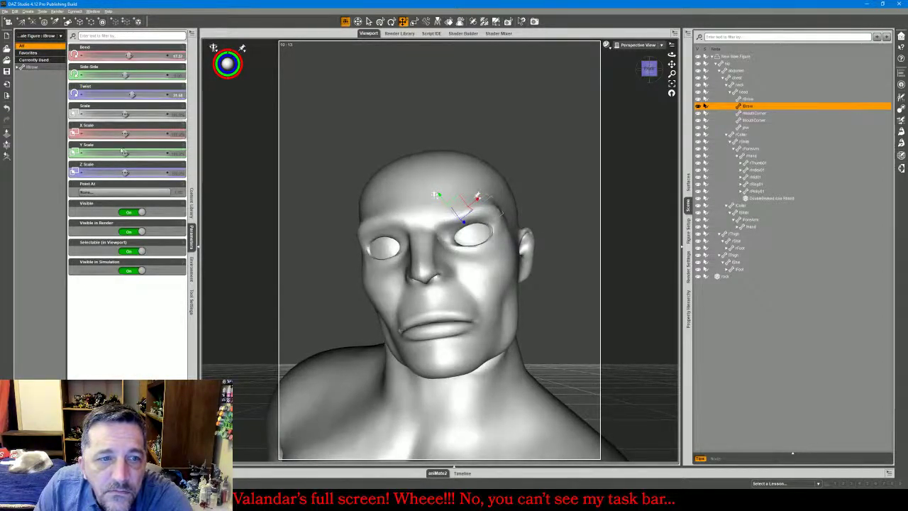
Enlarge the left brow along its Y and Z axes so it juts out into a heavier ridge
{"action": "mouse_move", "coordinate": [124, 173]}
{"action": "left_mouse_down"}
{"action": "mouse_move", "coordinate": [144, 172]}
{"action": "mouse_move", "coordinate": [124, 172]}
{"action": "left_mouse_up"}
{"action": "left_click_drag", "start_coordinate": [671, 55], "coordinate": [611, 65]}
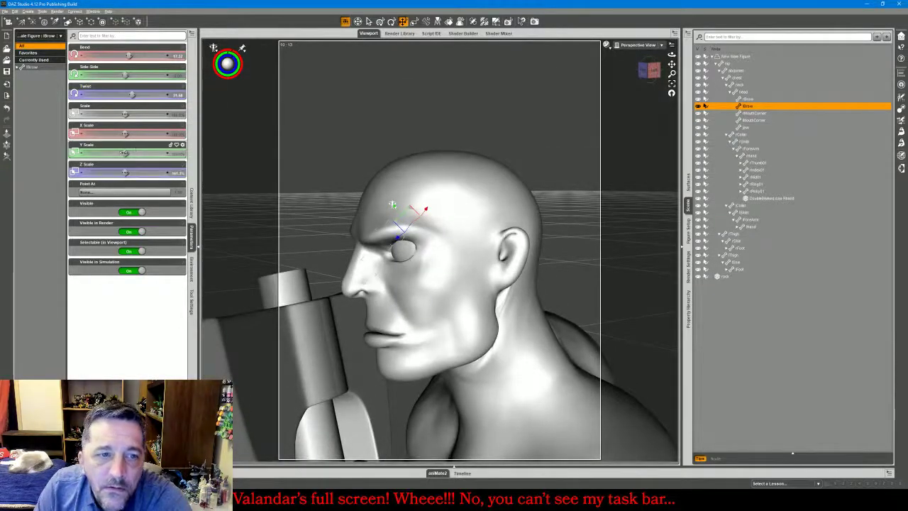
{"action": "left_click_drag", "start_coordinate": [125, 153], "coordinate": [146, 172]}
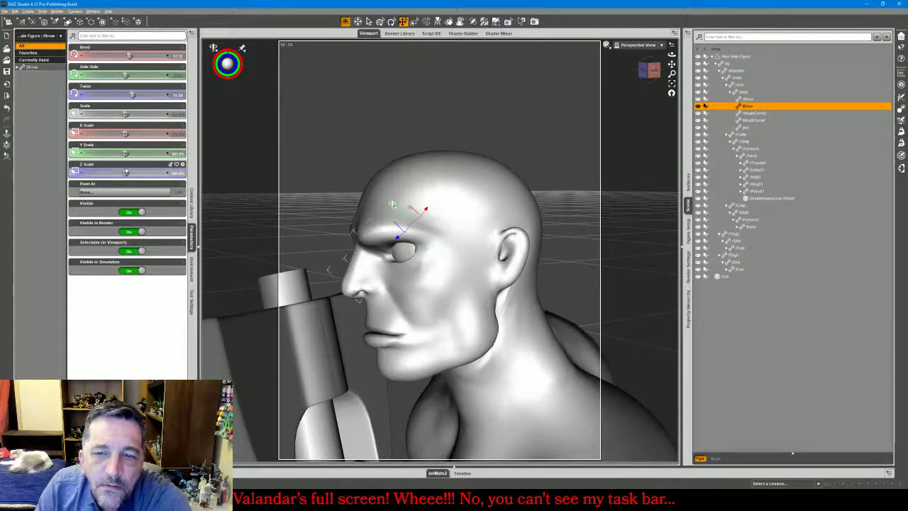
{"action": "mouse_move", "coordinate": [654, 69]}
{"action": "left_mouse_down"}
{"action": "mouse_move", "coordinate": [737, 65]}
{"action": "mouse_move", "coordinate": [653, 76]}
{"action": "left_mouse_up"}
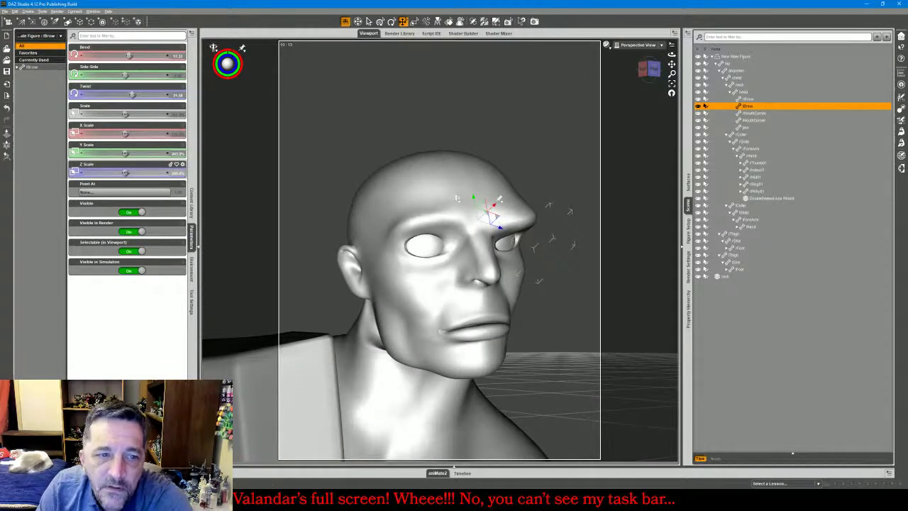
{"action": "left_click_drag", "start_coordinate": [125, 173], "coordinate": [116, 173]}
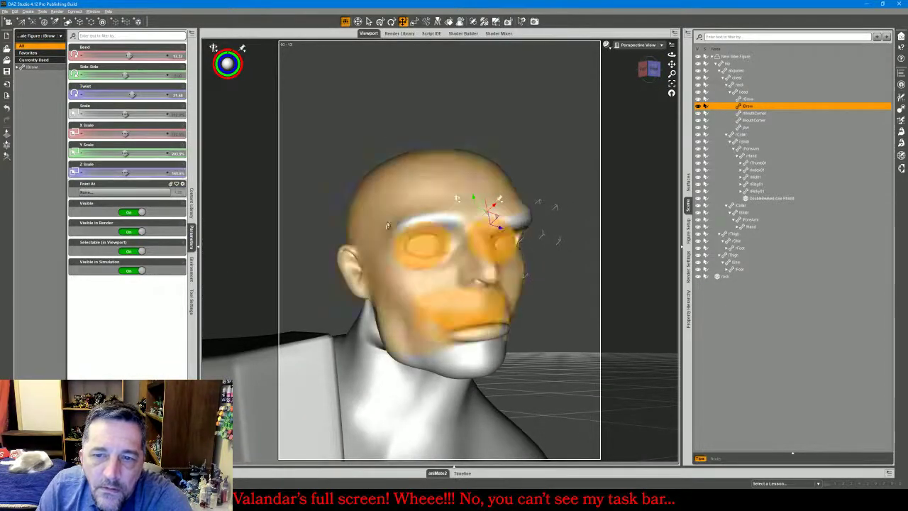
Twist the right brow in the opposite direction to the left one so its inner end slants toward the nose
{"action": "left_click", "coordinate": [424, 219]}
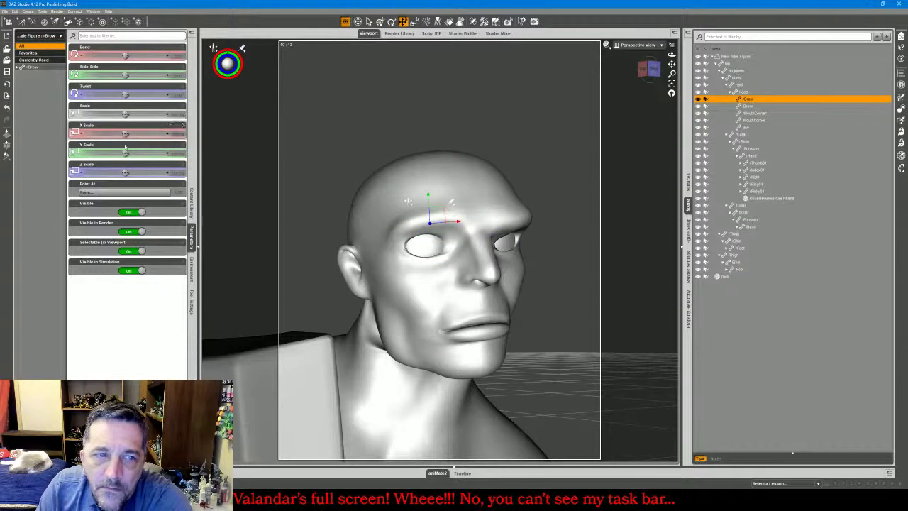
{"action": "left_click_drag", "start_coordinate": [124, 94], "coordinate": [118, 95]}
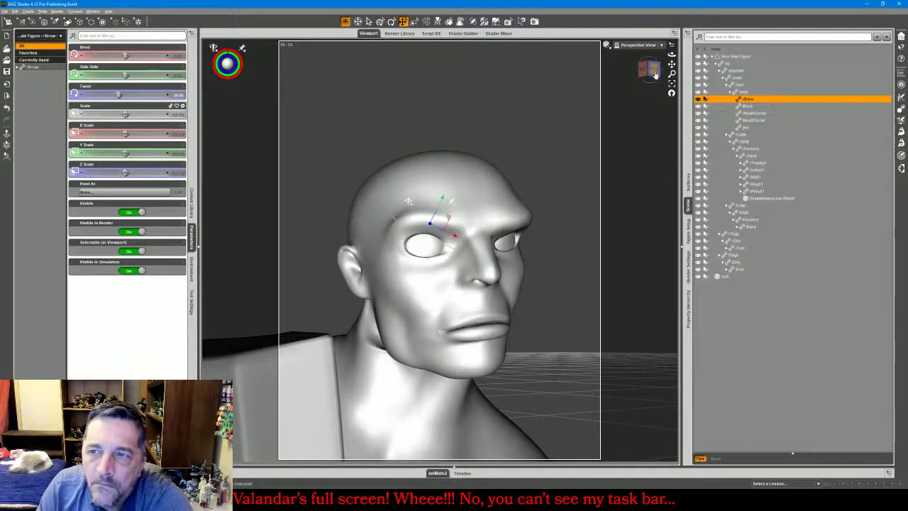
{"action": "left_click_drag", "start_coordinate": [655, 75], "coordinate": [647, 69]}
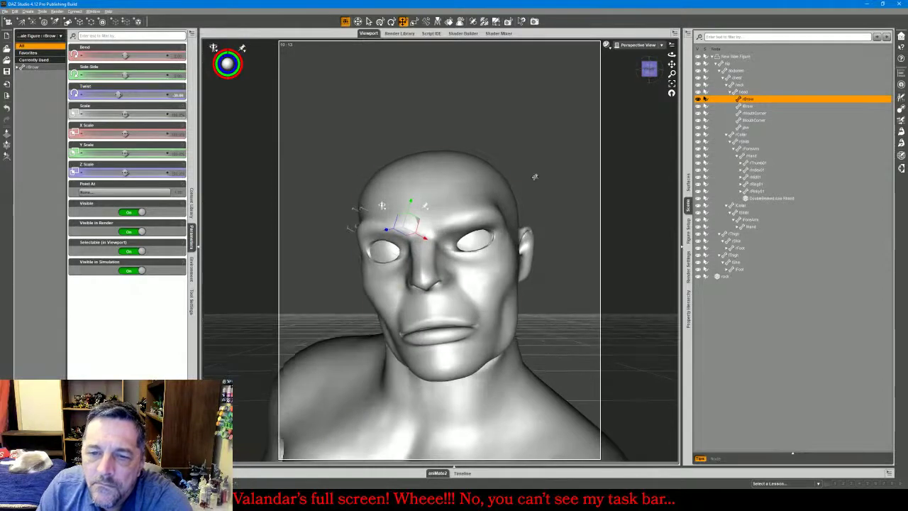
Bend the left brow further down over the eye and clear the selection
{"action": "left_click", "coordinate": [471, 213]}
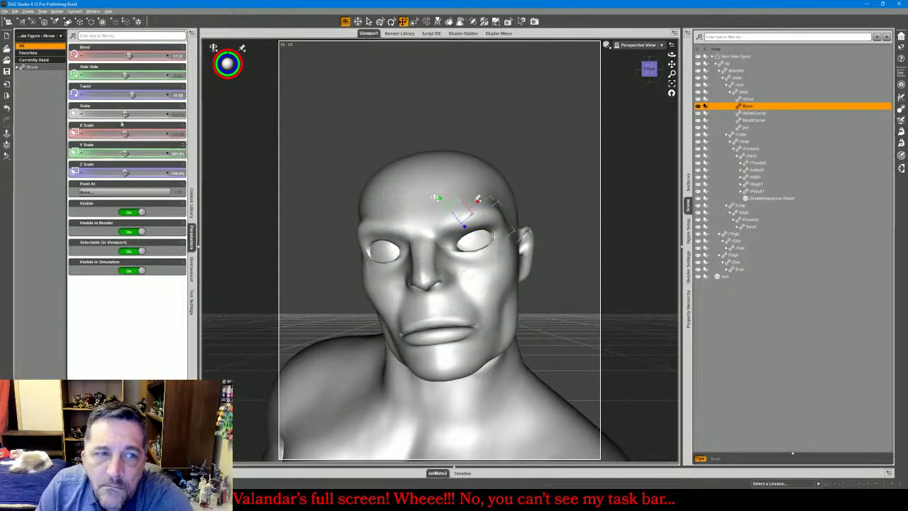
{"action": "left_click_drag", "start_coordinate": [128, 54], "coordinate": [133, 55]}
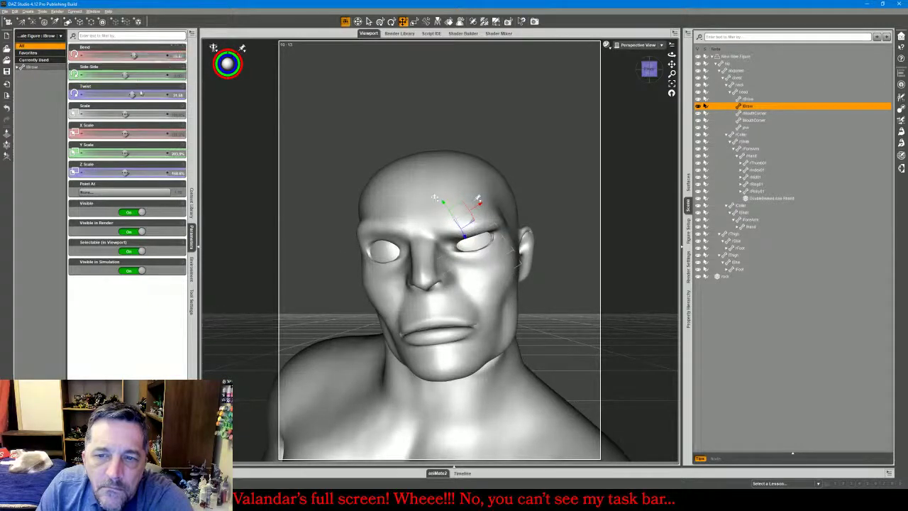
{"action": "left_click", "coordinate": [395, 92]}
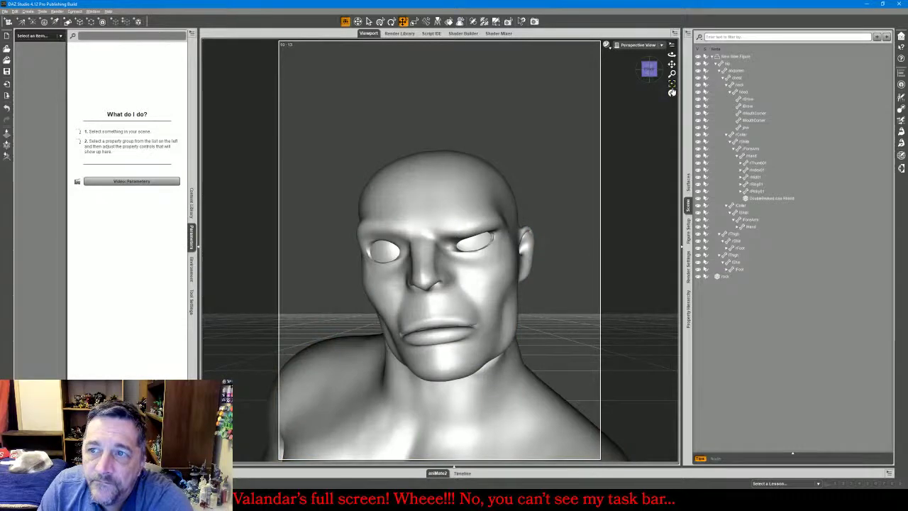
Add the boots and the tunic skirt from the male clothing library to the male figure
{"action": "left_click", "coordinate": [671, 86]}
{"action": "left_click_drag", "start_coordinate": [649, 72], "coordinate": [671, 93]}
{"action": "left_click", "coordinate": [743, 58]}
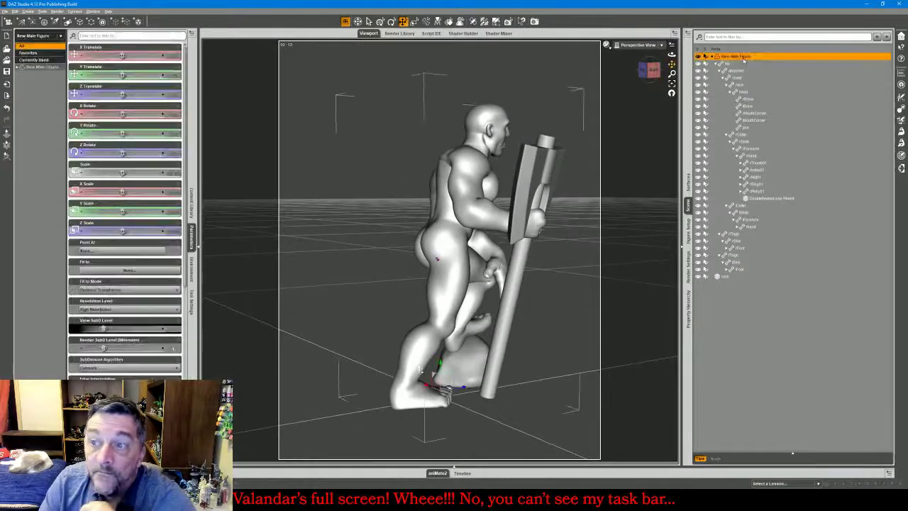
{"action": "left_click", "coordinate": [190, 202]}
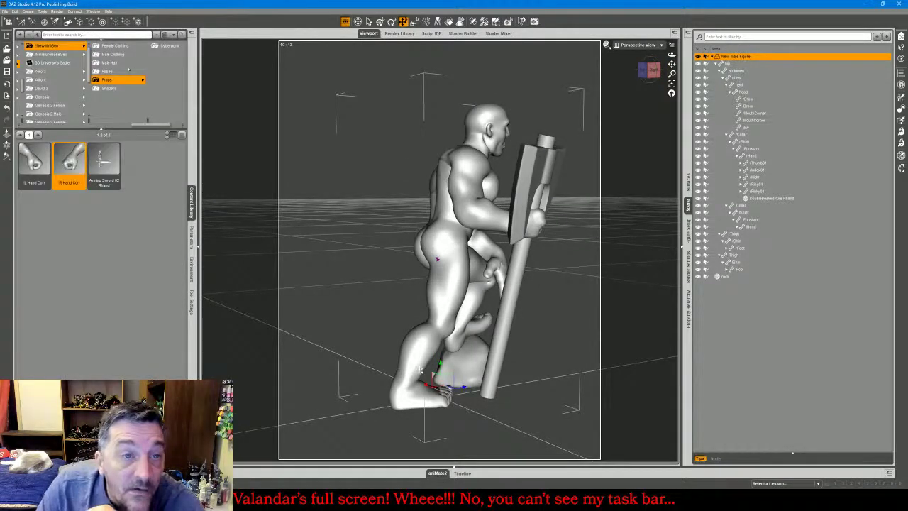
{"action": "left_click", "coordinate": [111, 54]}
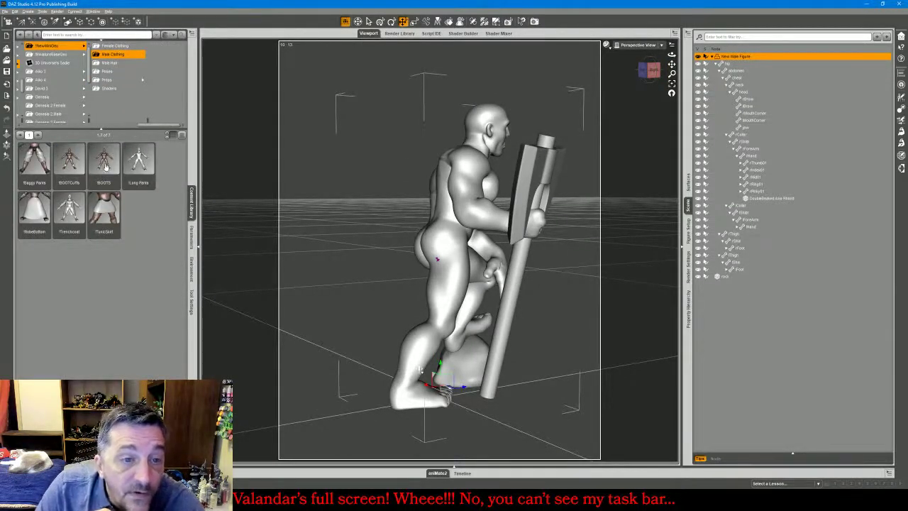
{"action": "double_click", "coordinate": [105, 166]}
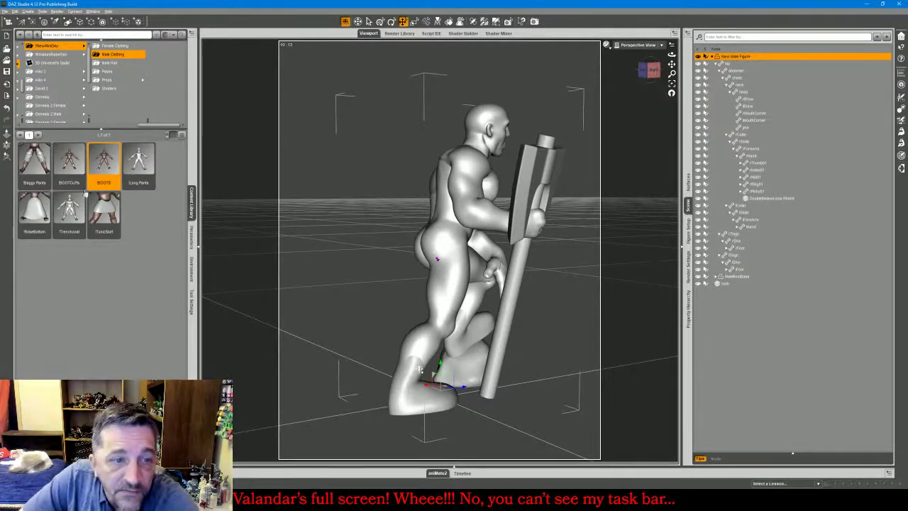
{"action": "double_click", "coordinate": [101, 212]}
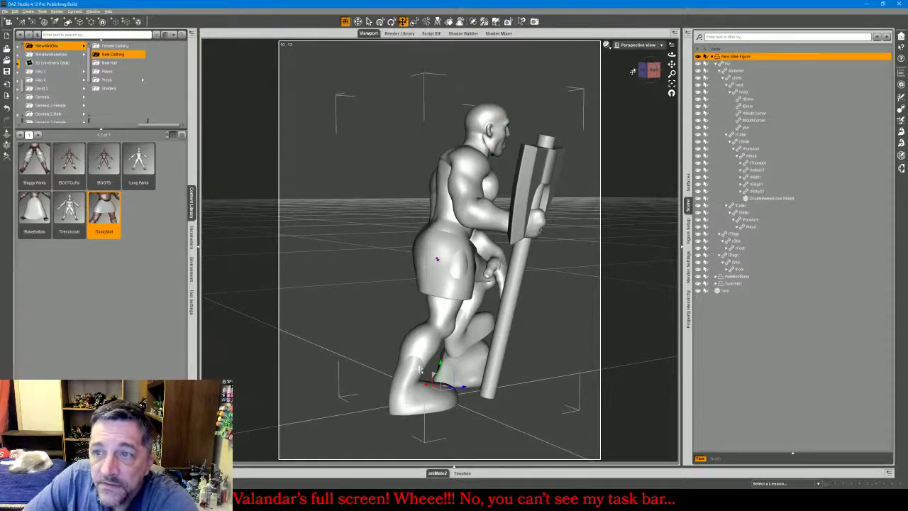
{"action": "left_click_drag", "start_coordinate": [645, 70], "coordinate": [723, 76]}
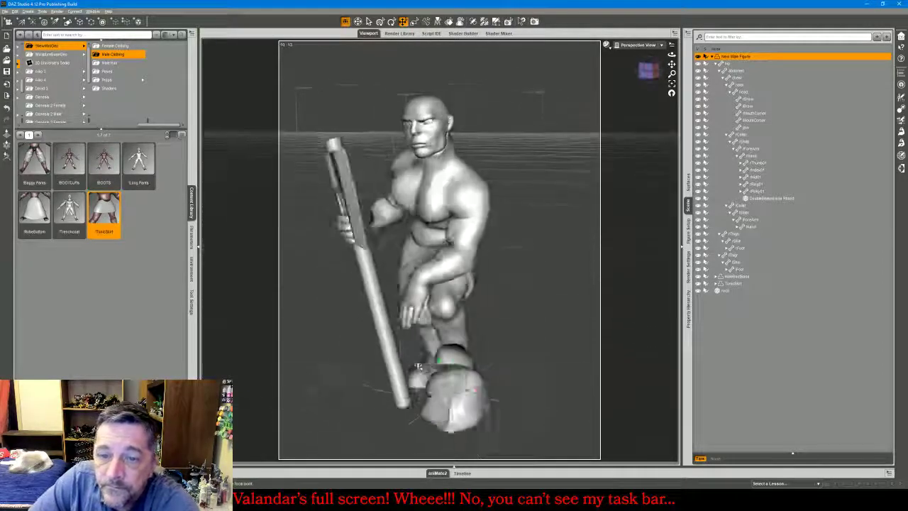
{"action": "left_click_drag", "start_coordinate": [418, 366], "coordinate": [419, 374], "text": "alt"}
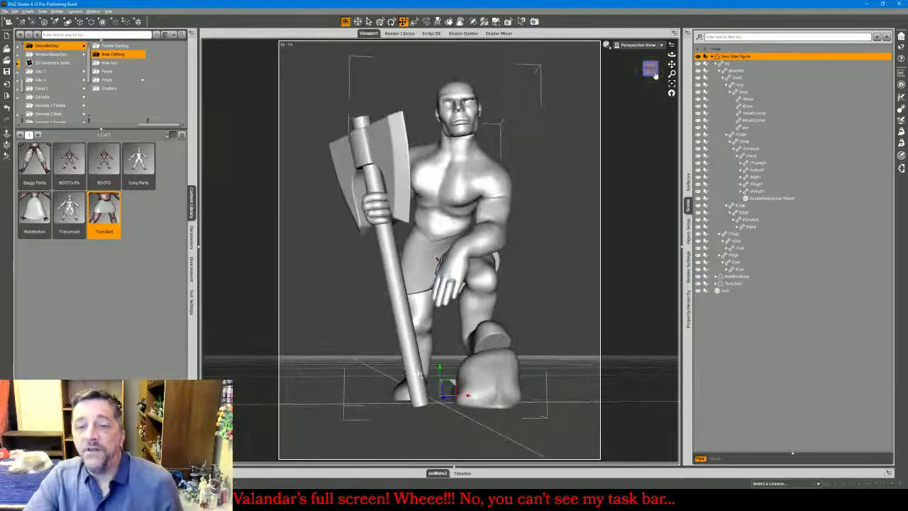
{"action": "left_click", "coordinate": [727, 64]}
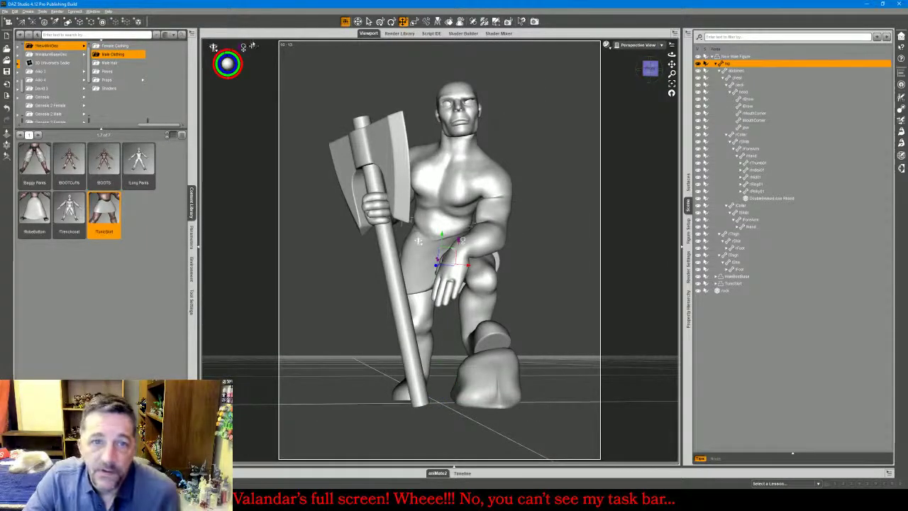
{"action": "left_click", "coordinate": [245, 51]}
{"action": "left_click", "coordinate": [257, 73]}
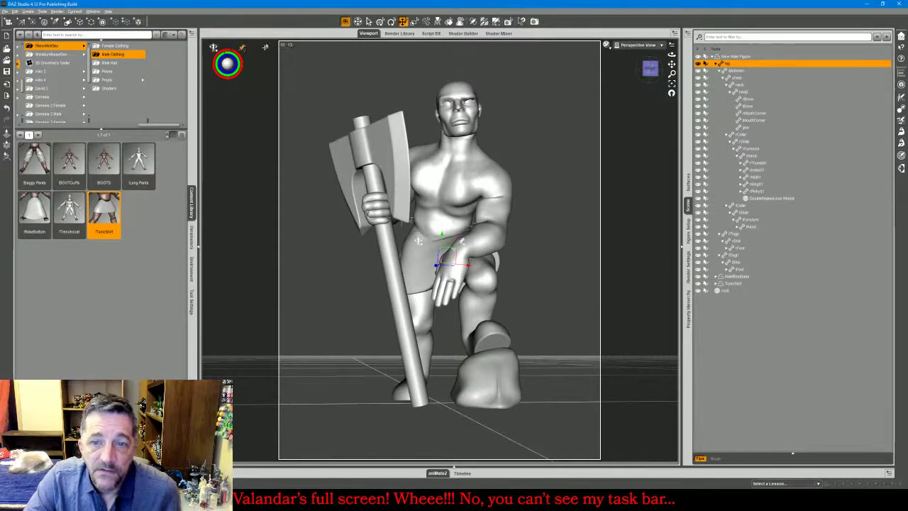
{"action": "mouse_move", "coordinate": [652, 78]}
{"action": "left_mouse_down"}
{"action": "mouse_move", "coordinate": [670, 78]}
{"action": "mouse_move", "coordinate": [644, 80]}
{"action": "mouse_move", "coordinate": [658, 72]}
{"action": "left_mouse_up"}
{"action": "left_click", "coordinate": [594, 105]}
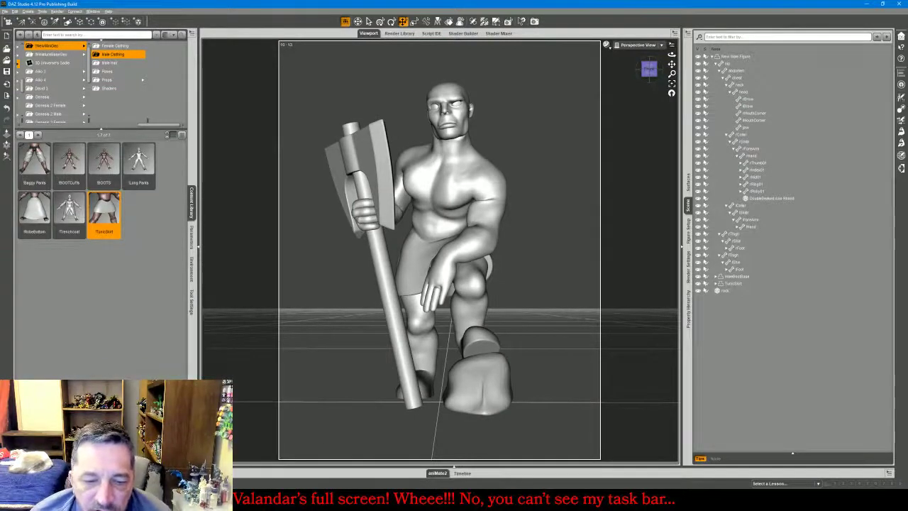
Check the live chat for feedback and raise the male figure's Muscular adjustment to 100%
{"action": "key", "text": "alt+Tab"}
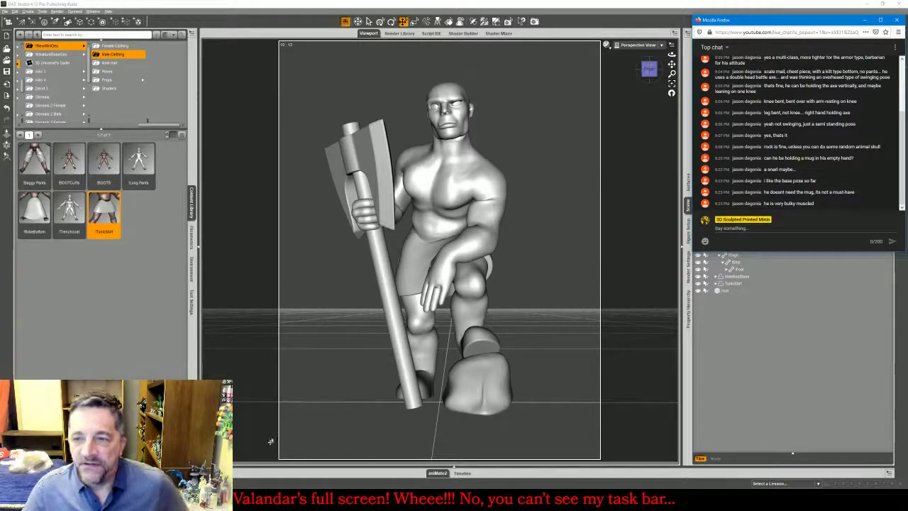
{"action": "left_click", "coordinate": [190, 238]}
{"action": "left_click", "coordinate": [738, 56]}
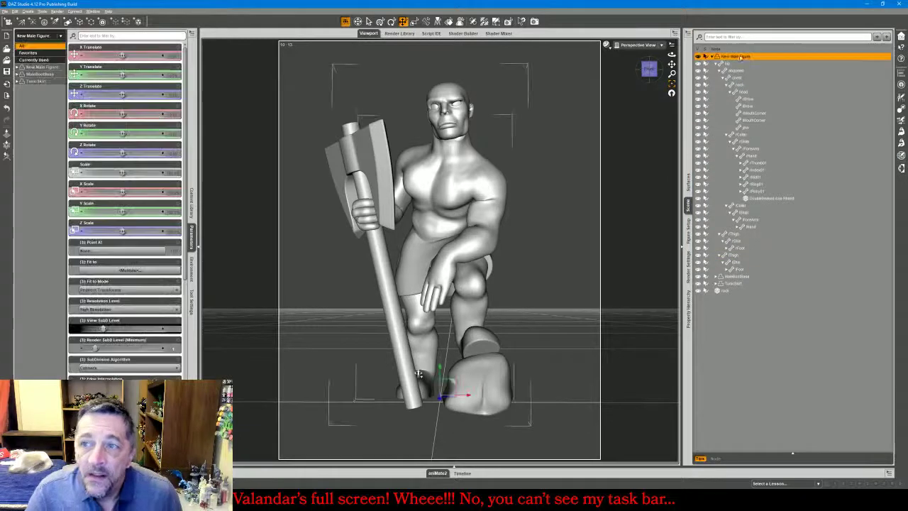
{"action": "left_click", "coordinate": [17, 68]}
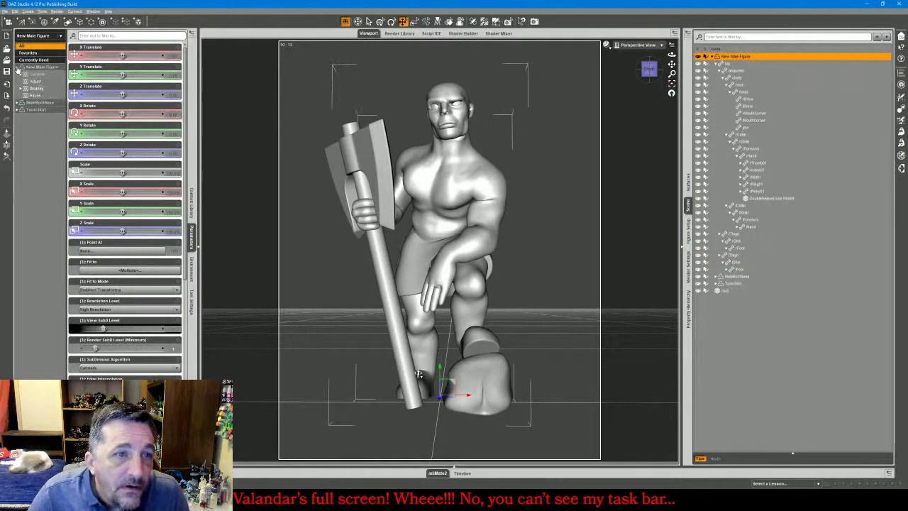
{"action": "left_click", "coordinate": [33, 82]}
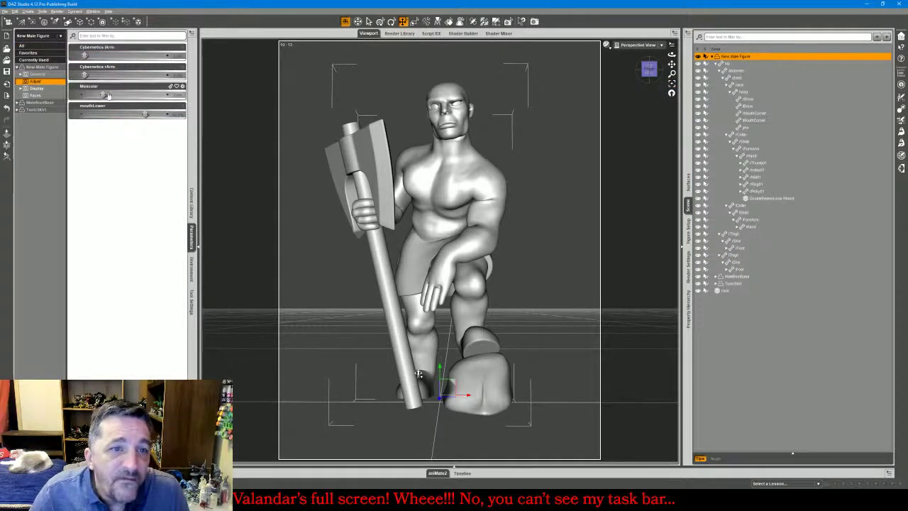
{"action": "left_click_drag", "start_coordinate": [103, 94], "coordinate": [190, 94]}
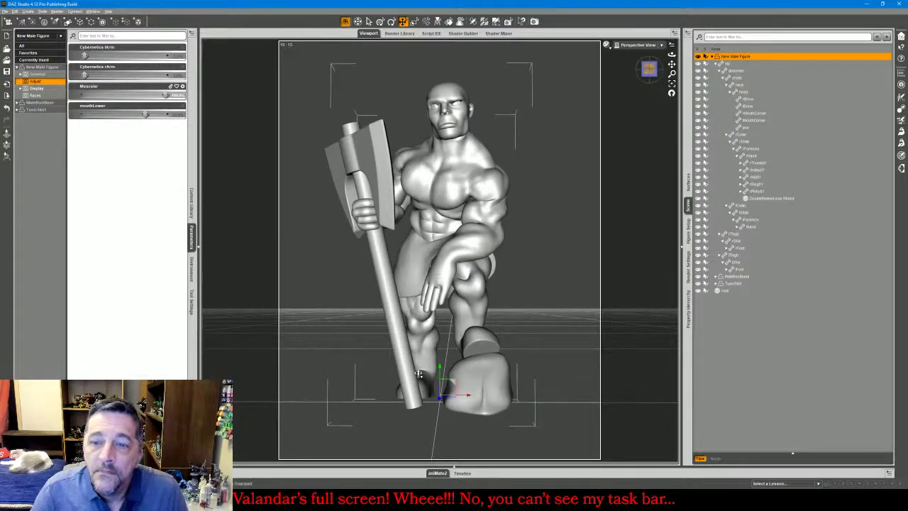
{"action": "left_click_drag", "start_coordinate": [649, 70], "coordinate": [631, 70]}
{"action": "left_click_drag", "start_coordinate": [418, 372], "coordinate": [419, 372]}
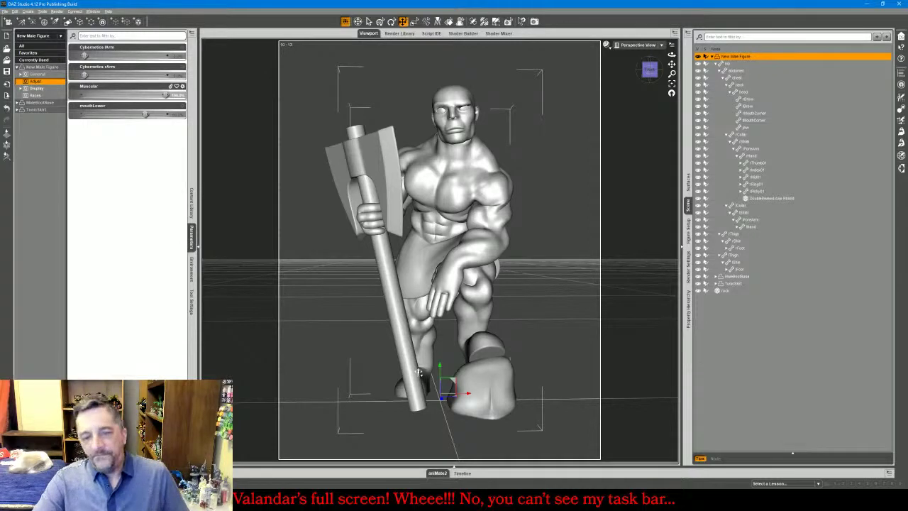
Expand the left hand's bones and bend all index, middle, ring and pinky joints inward to curl the fingers
{"action": "key", "text": "alt+Tab"}
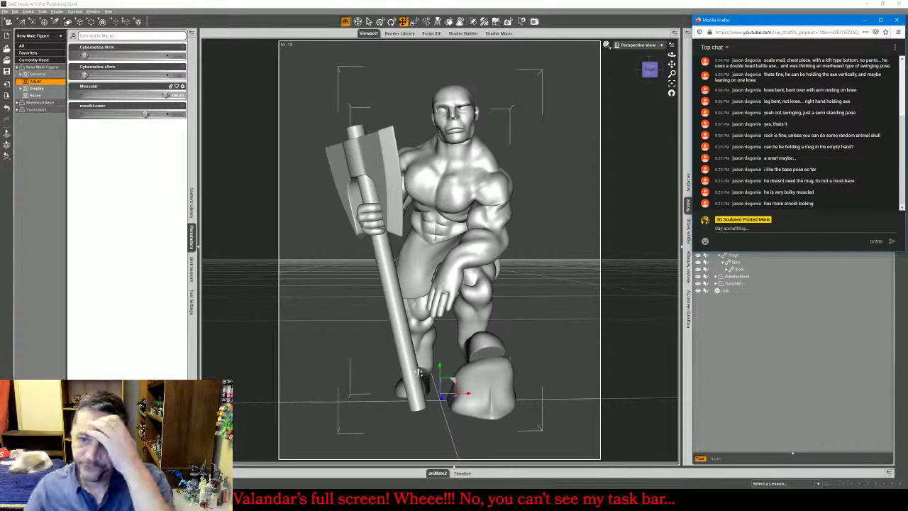
{"action": "left_click", "coordinate": [443, 278]}
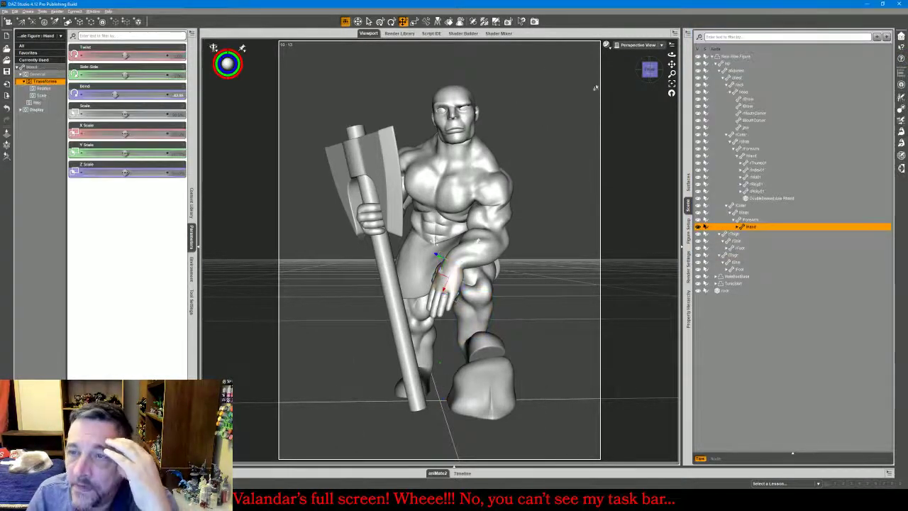
{"action": "left_click", "coordinate": [686, 39]}
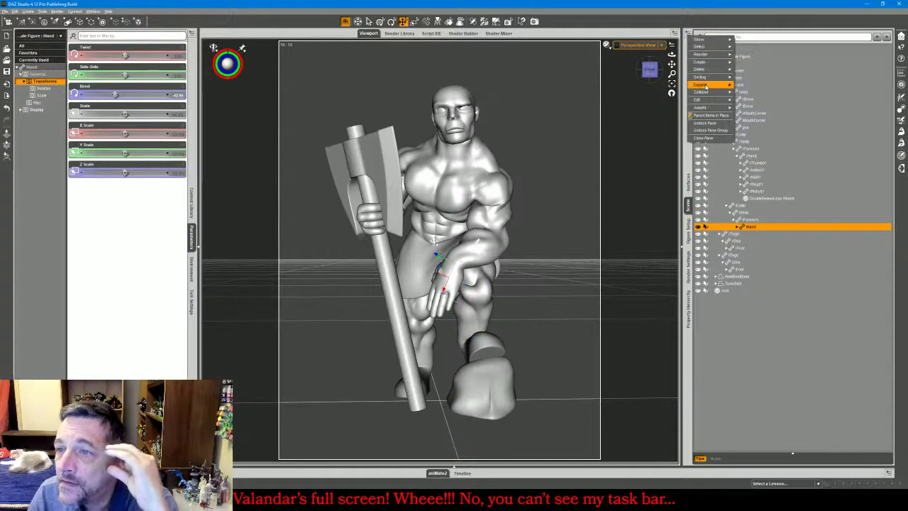
{"action": "mouse_move", "coordinate": [713, 85]}
{"action": "left_click", "coordinate": [754, 100]}
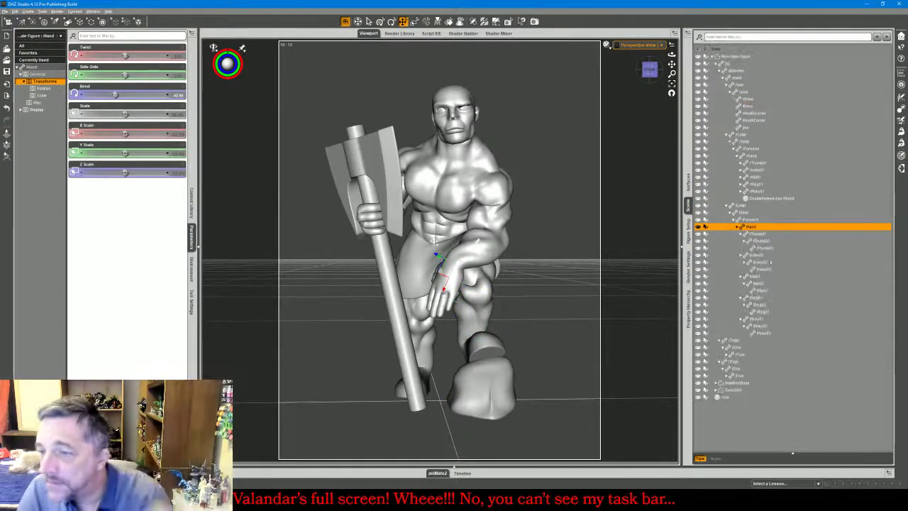
{"action": "left_click", "coordinate": [411, 267]}
{"action": "left_click", "coordinate": [760, 333], "text": "shift"}
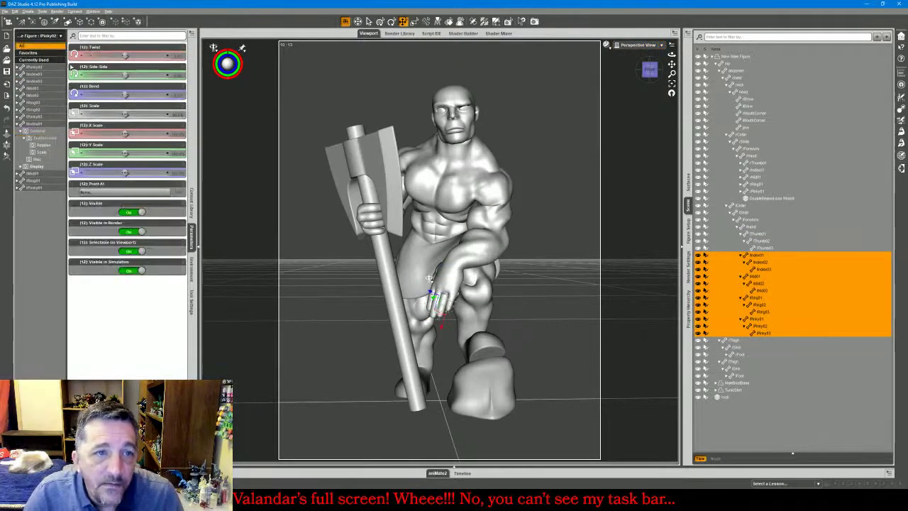
{"action": "left_click_drag", "start_coordinate": [126, 94], "coordinate": [118, 94]}
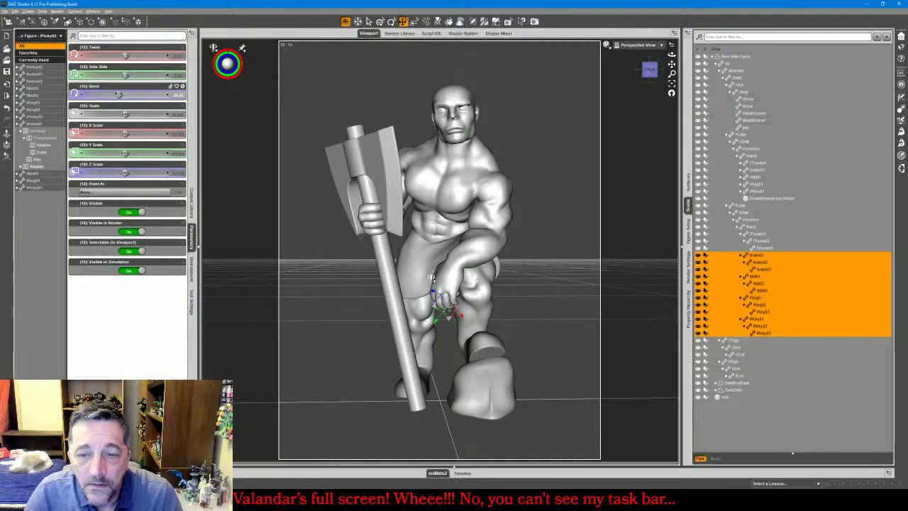
Rotate the base joint of the left thumb toward the curled fingers and clear the selection
{"action": "left_click_drag", "start_coordinate": [645, 71], "coordinate": [645, 79]}
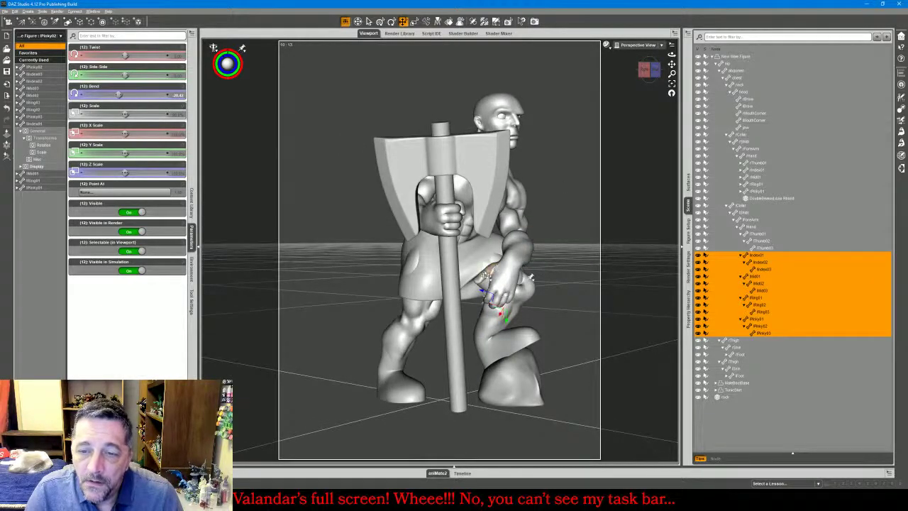
{"action": "left_click", "coordinate": [704, 234]}
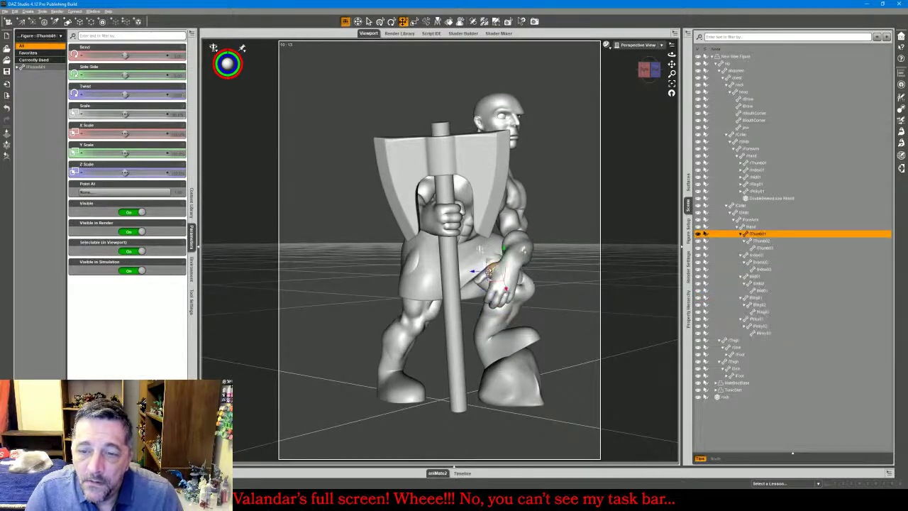
{"action": "left_click", "coordinate": [391, 22]}
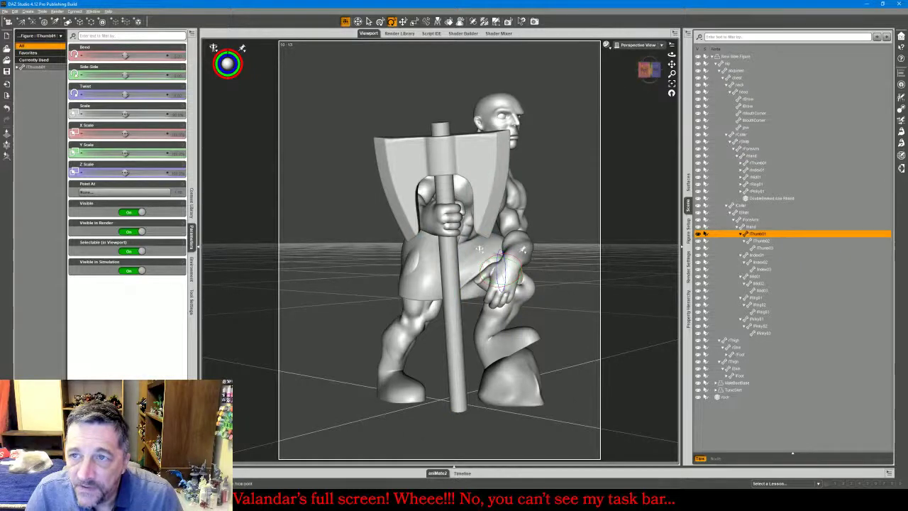
{"action": "left_click_drag", "start_coordinate": [672, 54], "coordinate": [699, 91]}
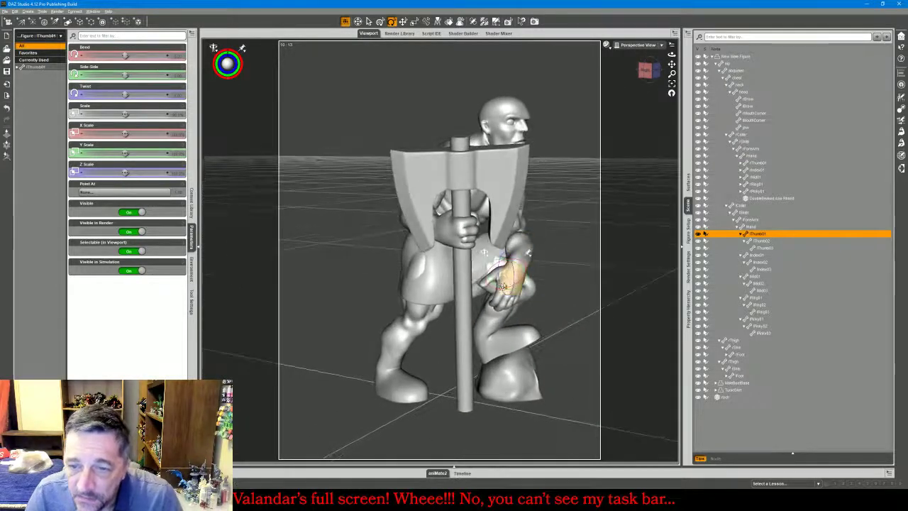
{"action": "left_click_drag", "start_coordinate": [502, 286], "coordinate": [498, 269]}
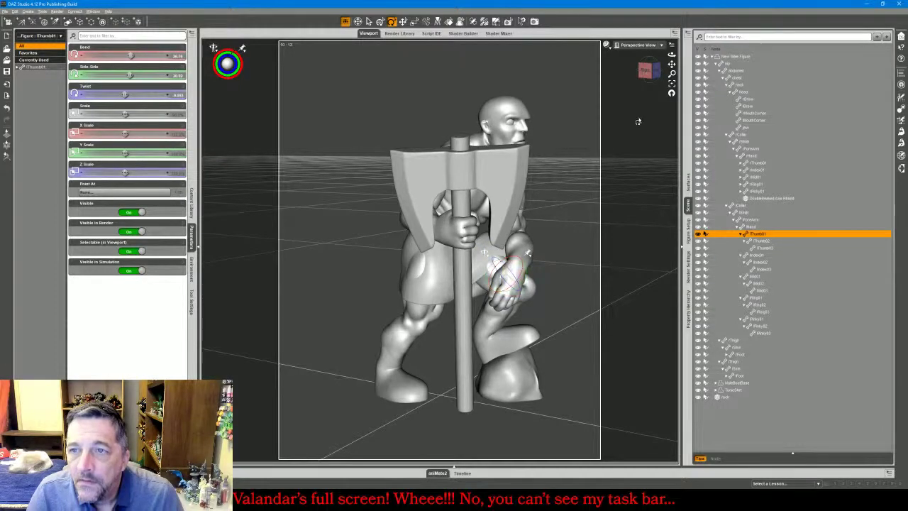
{"action": "left_click_drag", "start_coordinate": [646, 71], "coordinate": [691, 58]}
{"action": "left_click_drag", "start_coordinate": [474, 243], "coordinate": [453, 249], "text": "ctrl+alt"}
{"action": "left_click", "coordinate": [562, 121]}
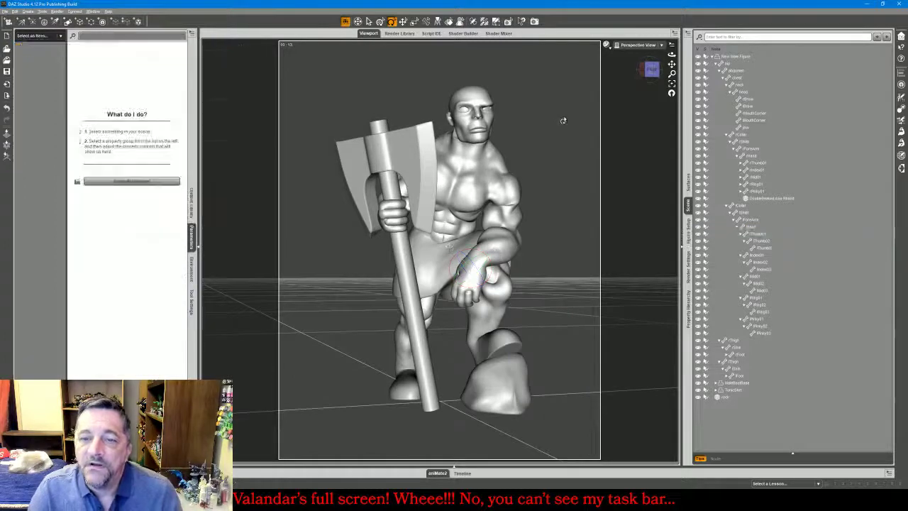
Swing the tunic skirt's right thigh section slightly outward with a negative Side-Side rotation
{"action": "left_click", "coordinate": [309, 499]}
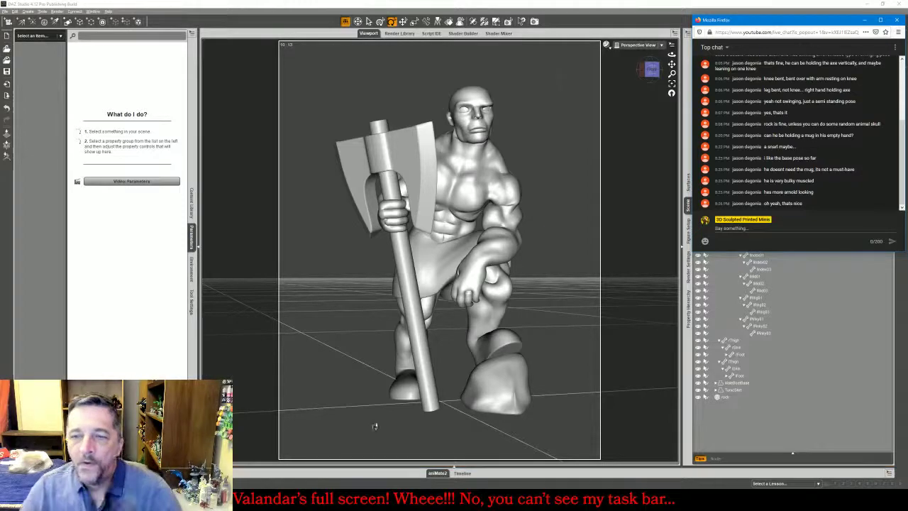
{"action": "left_click", "coordinate": [416, 307]}
{"action": "left_click", "coordinate": [420, 308]}
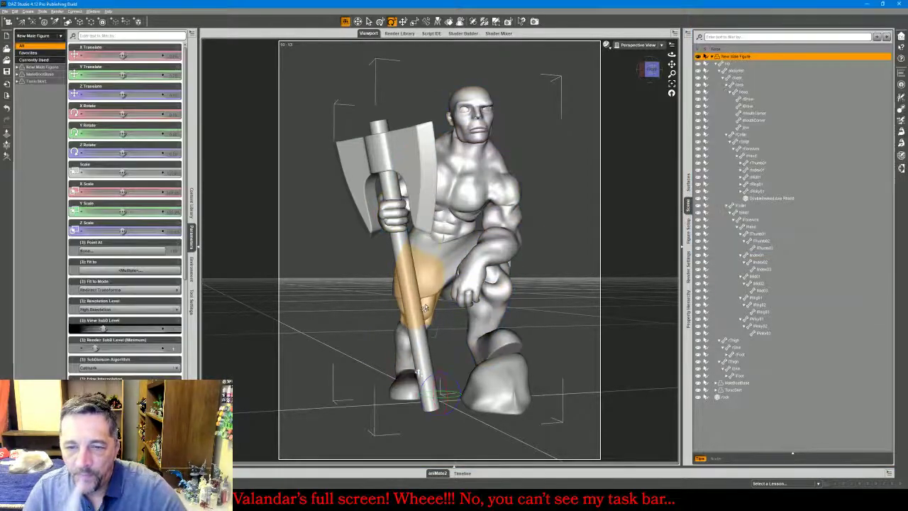
{"action": "left_click", "coordinate": [424, 306]}
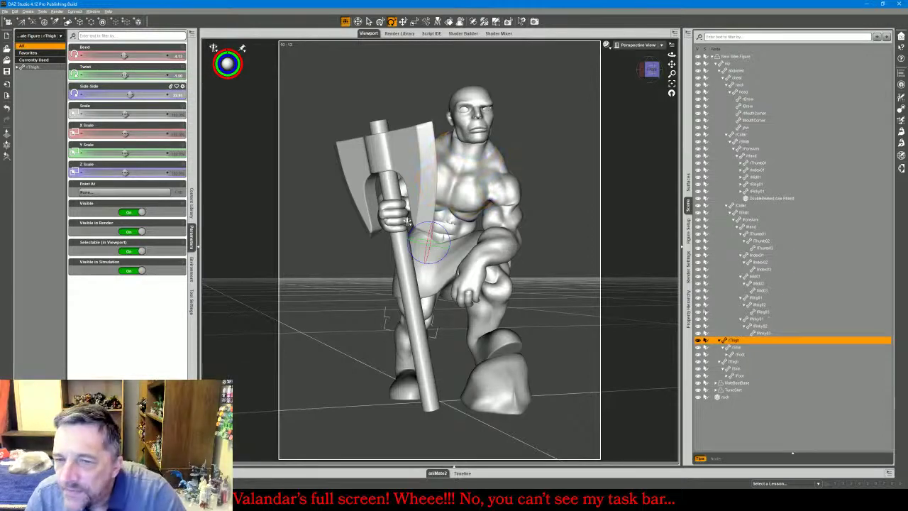
{"action": "left_click_drag", "start_coordinate": [651, 71], "coordinate": [674, 64]}
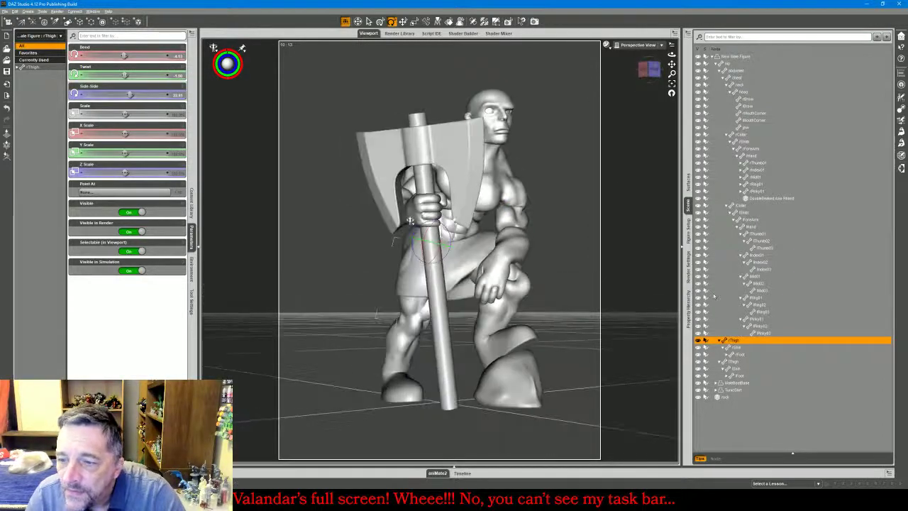
{"action": "left_click", "coordinate": [737, 391]}
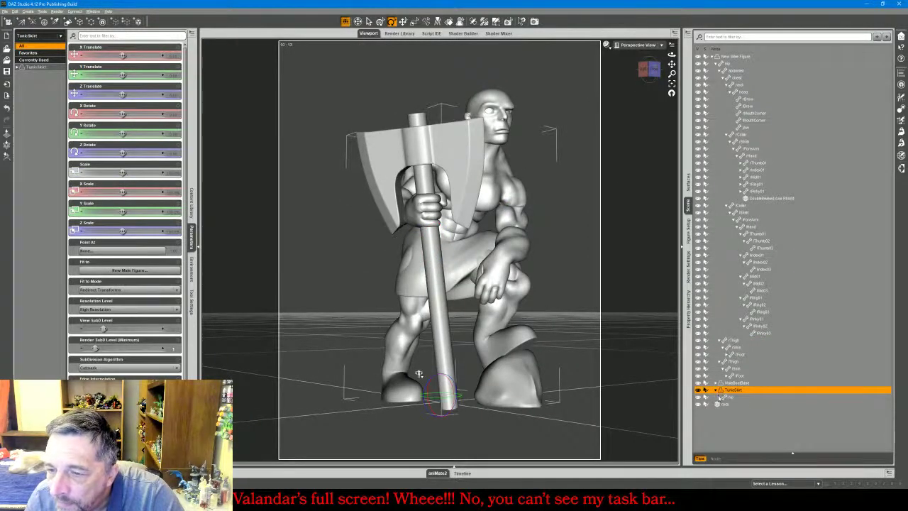
{"action": "left_click", "coordinate": [720, 398]}
{"action": "left_click", "coordinate": [737, 412]}
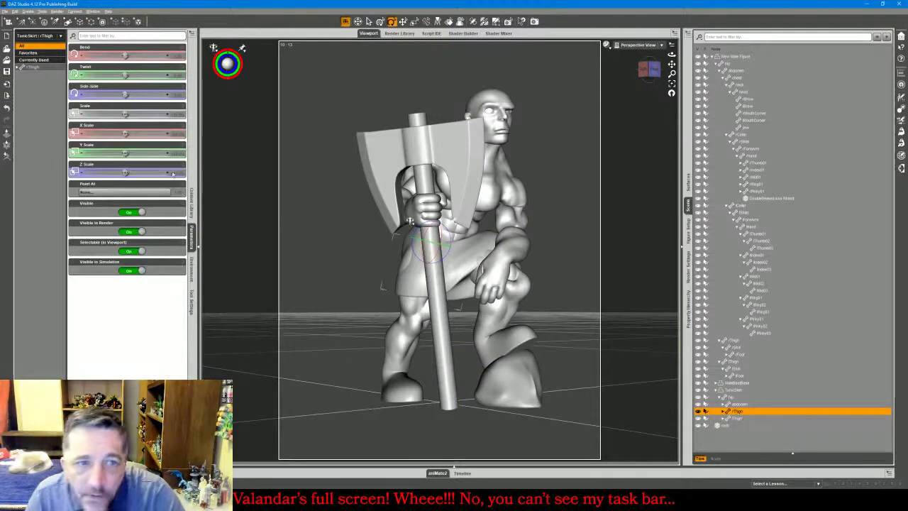
{"action": "left_click_drag", "start_coordinate": [125, 94], "coordinate": [123, 94]}
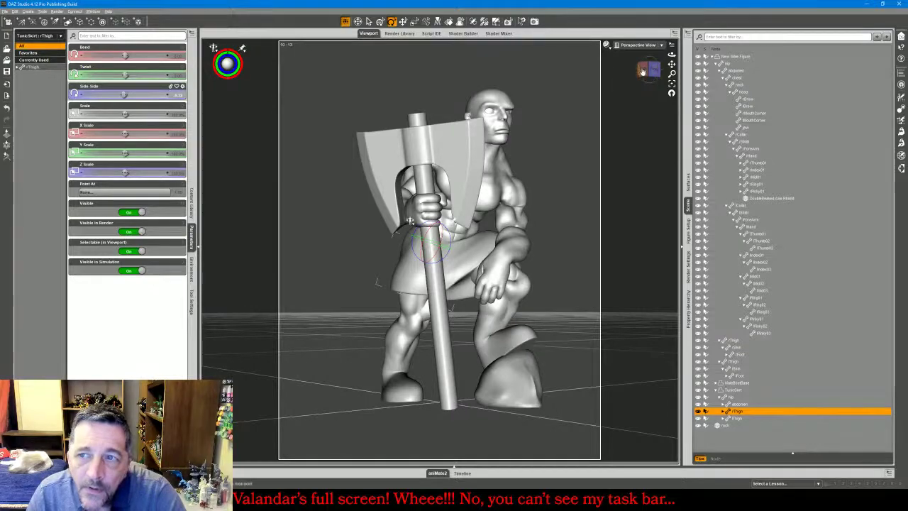
Examine the axe-holding pose from the front and side and check the live chat for feedback
{"action": "left_click_drag", "start_coordinate": [642, 71], "coordinate": [712, 84]}
{"action": "left_click_drag", "start_coordinate": [431, 222], "coordinate": [407, 222], "text": "alt"}
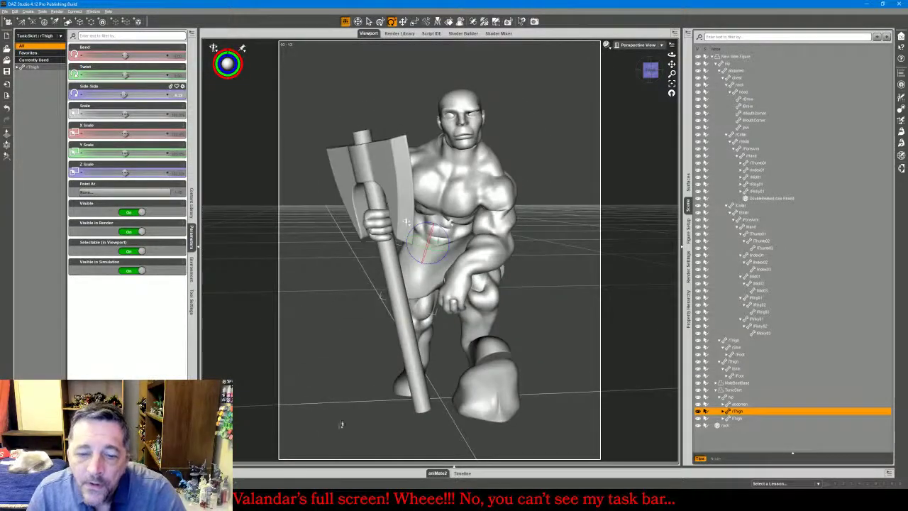
{"action": "key", "text": "alt+Tab"}
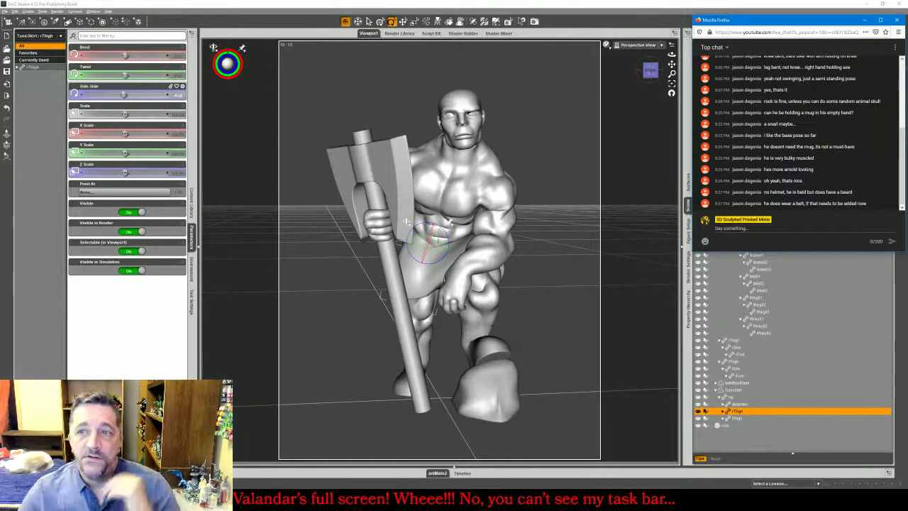
{"action": "left_click_drag", "start_coordinate": [651, 71], "coordinate": [668, 65]}
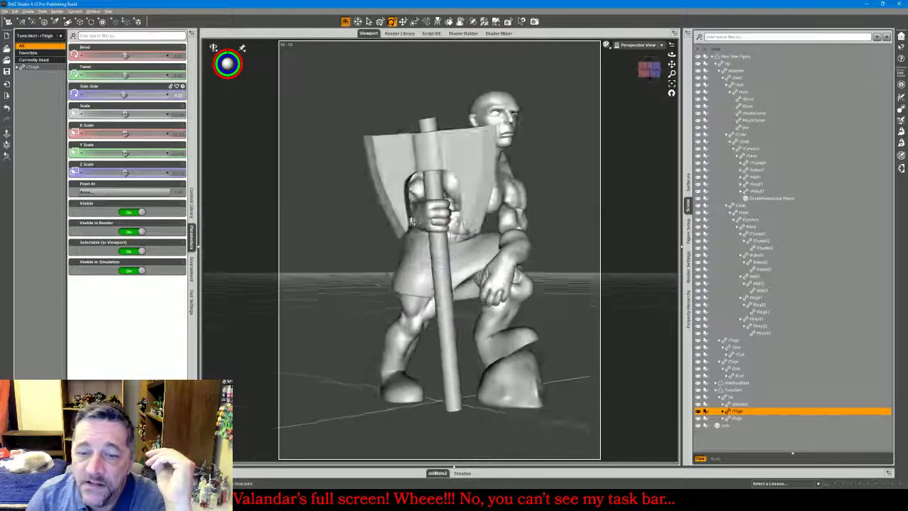
Load the BOOTCuffs item from the male clothing library onto the figure and undo the accidental deletion that follows
{"action": "left_click", "coordinate": [191, 206]}
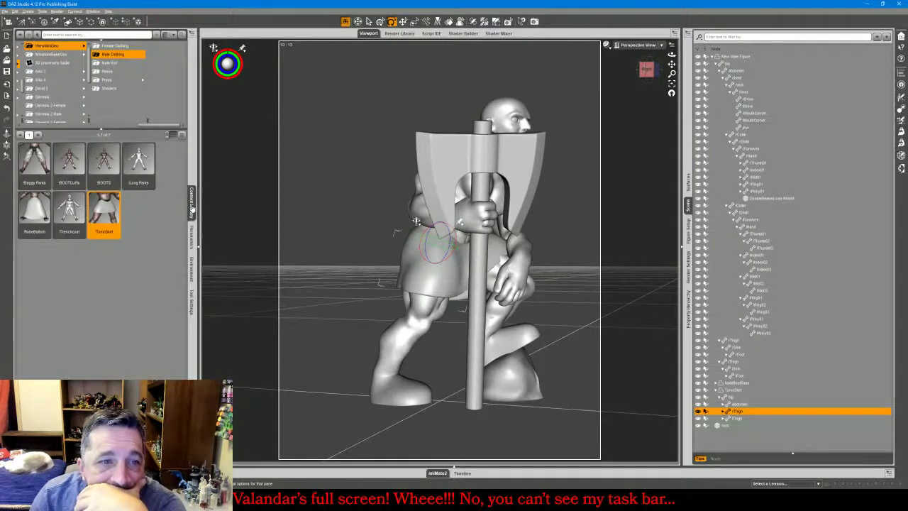
{"action": "double_click", "coordinate": [71, 163]}
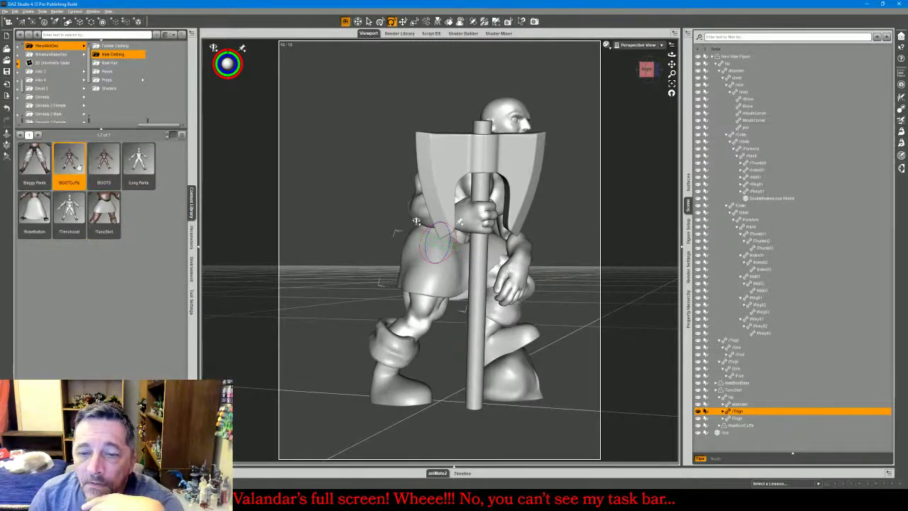
{"action": "left_click", "coordinate": [379, 333]}
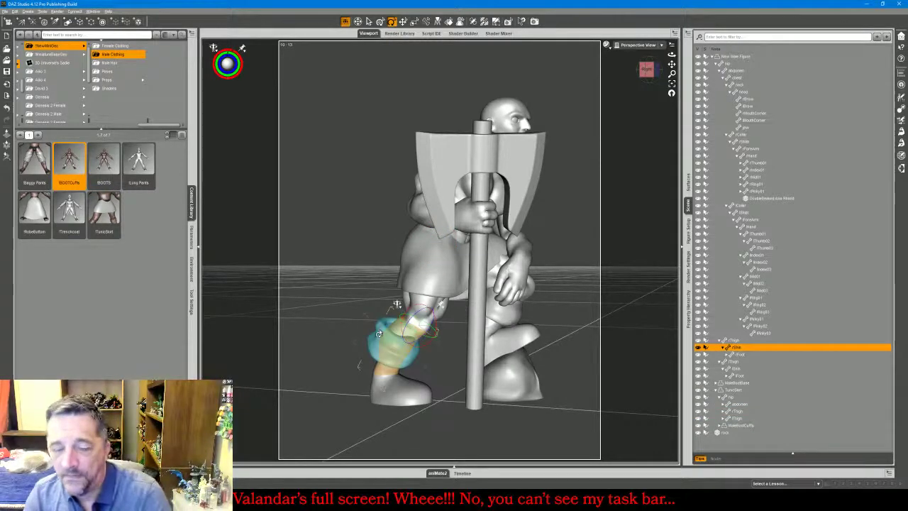
{"action": "key", "text": "Delete"}
{"action": "key", "text": "ctrl+z"}
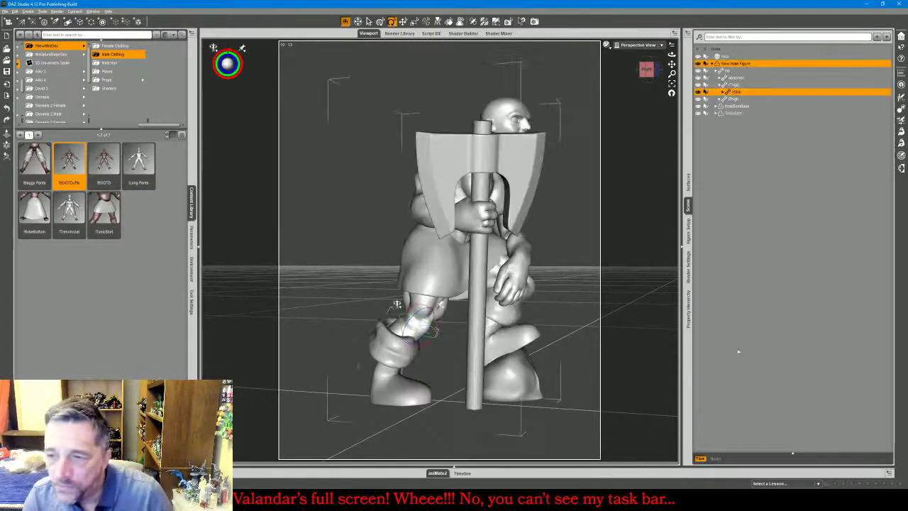
Locate the boot cuffs under the figure in the scene hierarchy and delete them
{"action": "left_click", "coordinate": [745, 93]}
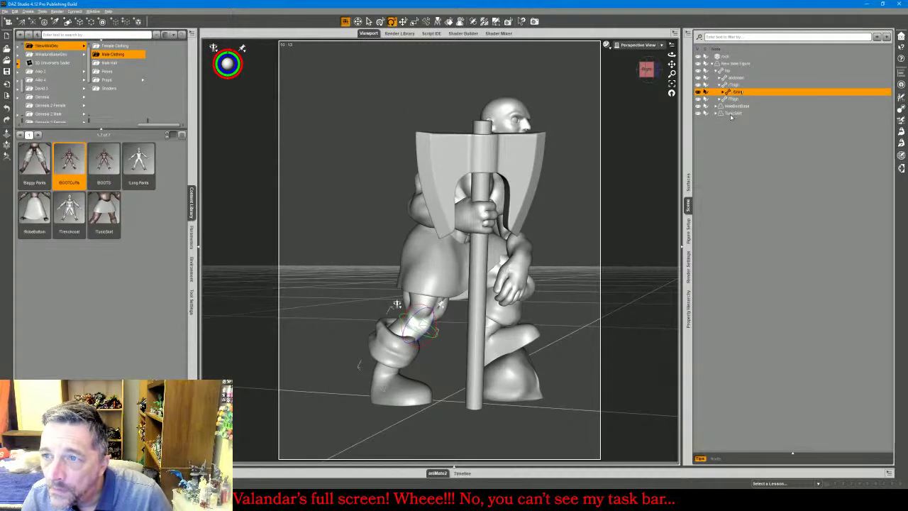
{"action": "left_click", "coordinate": [734, 106]}
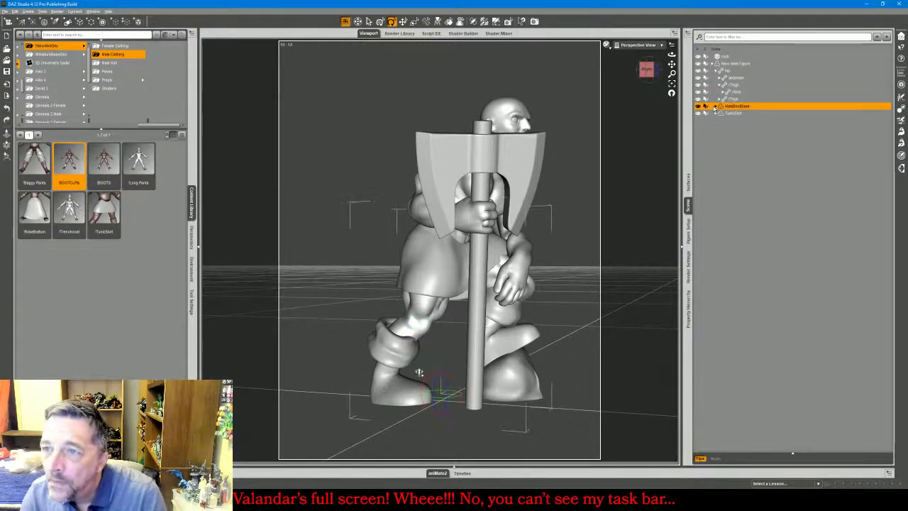
{"action": "left_click", "coordinate": [716, 113]}
{"action": "left_click", "coordinate": [715, 114]}
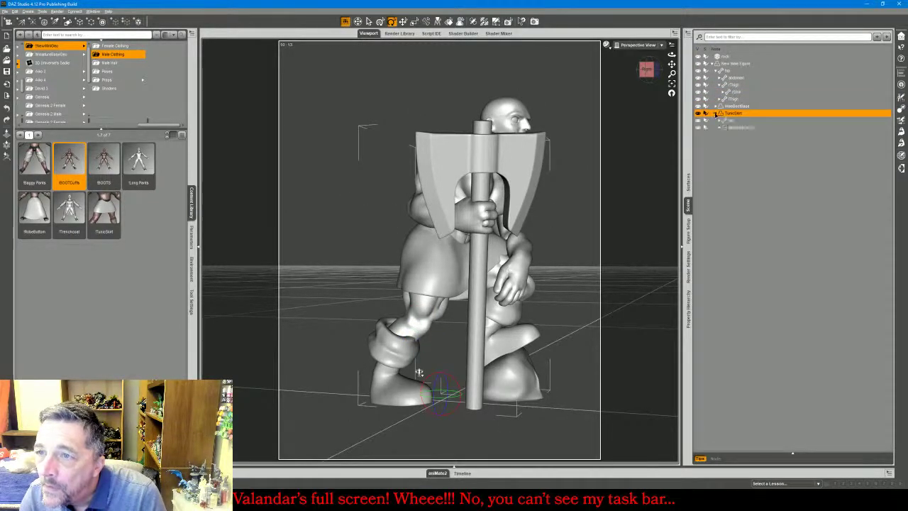
{"action": "left_click", "coordinate": [733, 128]}
{"action": "key", "text": "Delete"}
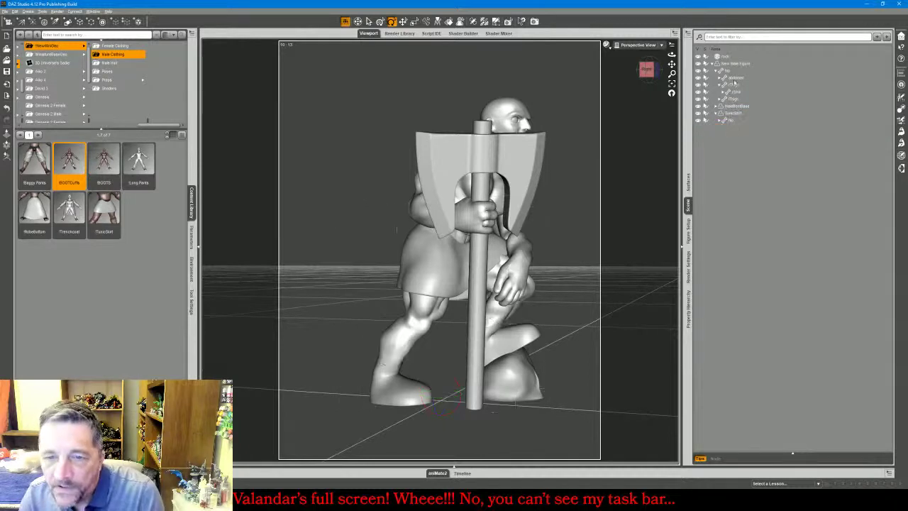
Undo the boot cuff deletion, view the figure from the front and check the live chat for an opinion
{"action": "left_click", "coordinate": [733, 66]}
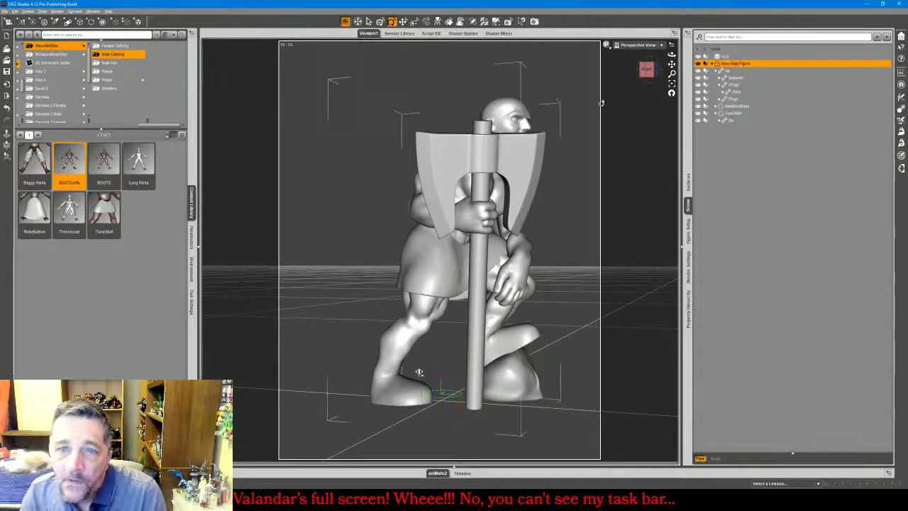
{"action": "key", "text": "ctrl+z"}
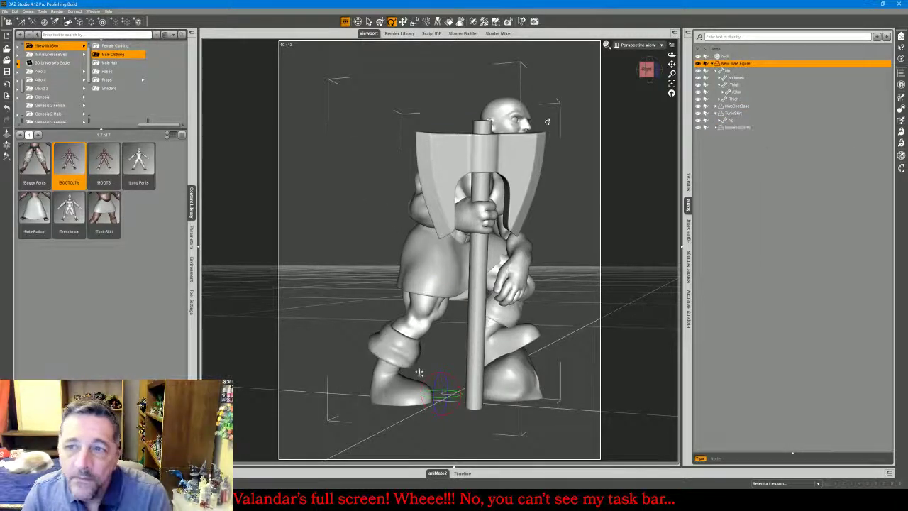
{"action": "middle_click_drag", "start_coordinate": [418, 371], "coordinate": [418, 369]}
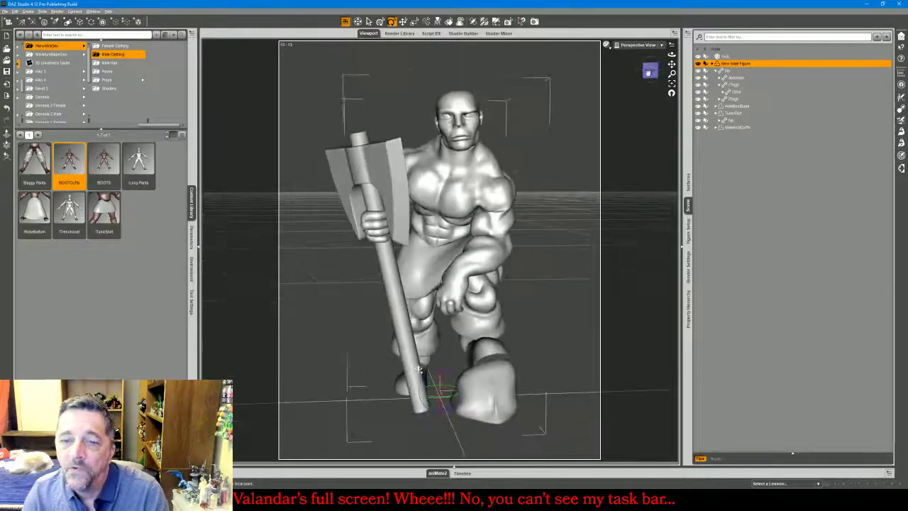
{"action": "key", "text": "alt+Tab"}
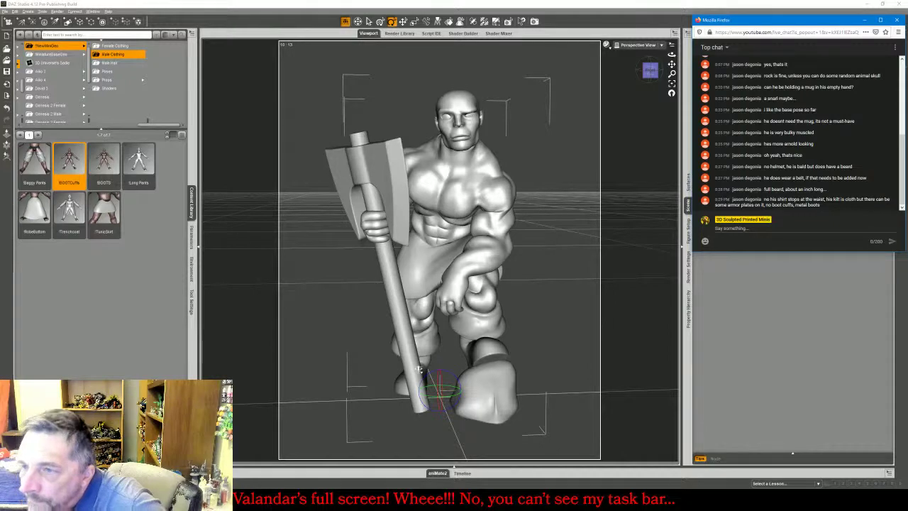
Remove the restored boot cuffs from the figure
{"action": "left_click", "coordinate": [463, 323]}
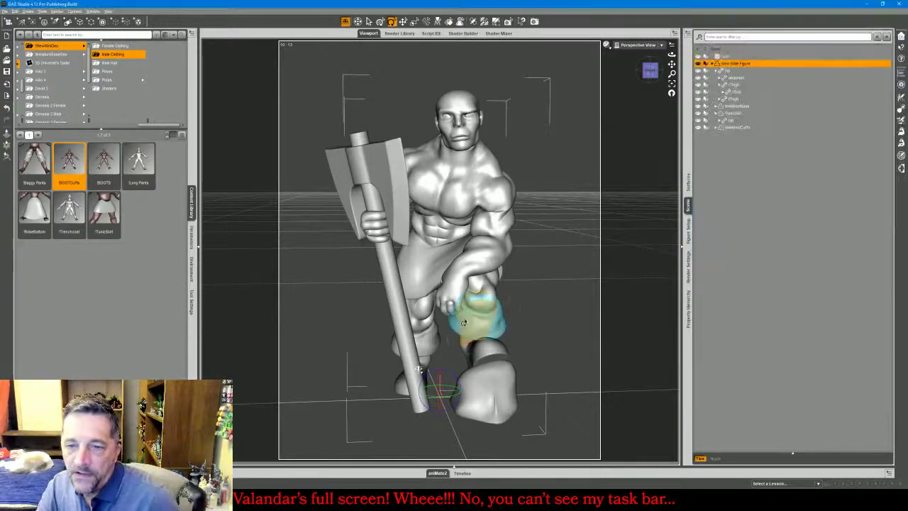
{"action": "left_click", "coordinate": [463, 322]}
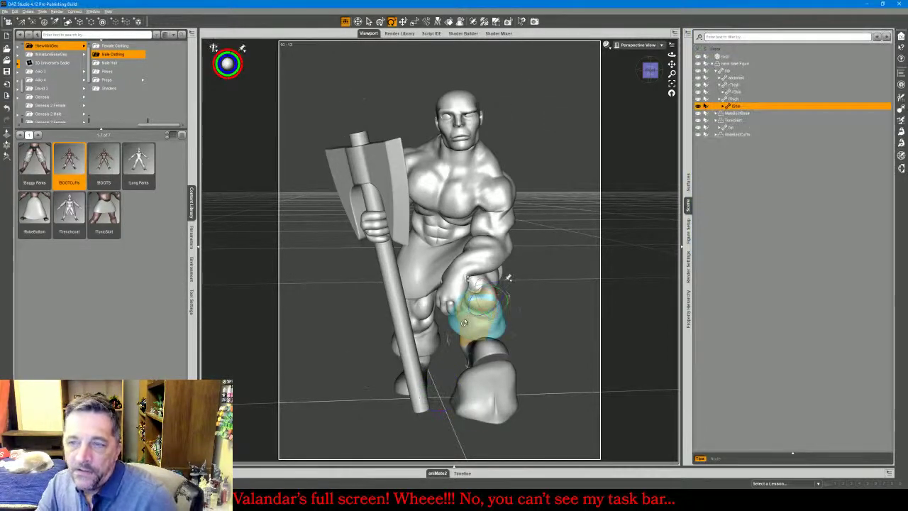
{"action": "left_click", "coordinate": [747, 135]}
{"action": "key", "text": "Delete"}
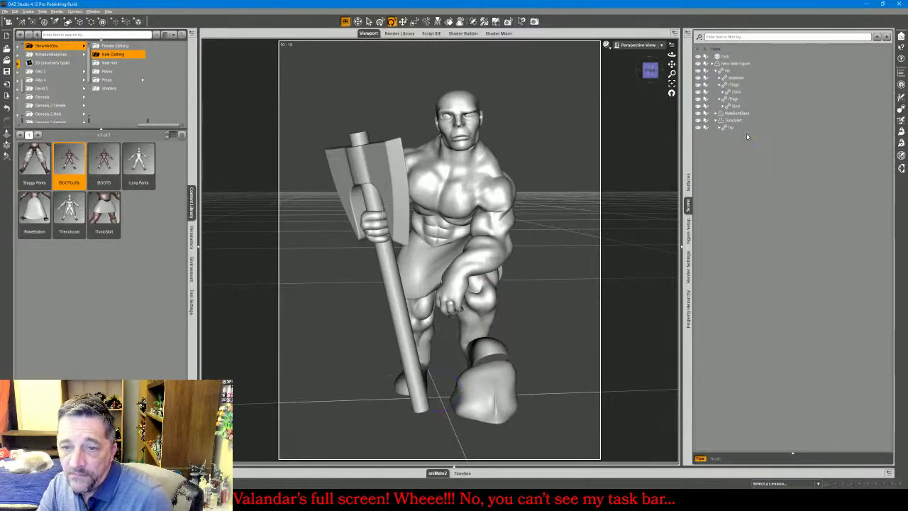
Check the live chat again for clothing and armor requests and return to the scene
{"action": "left_click_drag", "start_coordinate": [648, 72], "coordinate": [651, 70]}
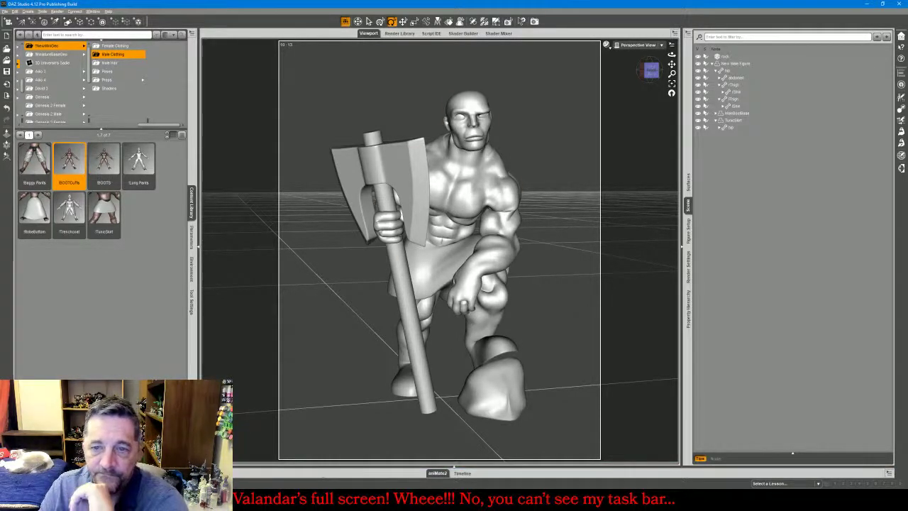
{"action": "key", "text": "alt+Tab"}
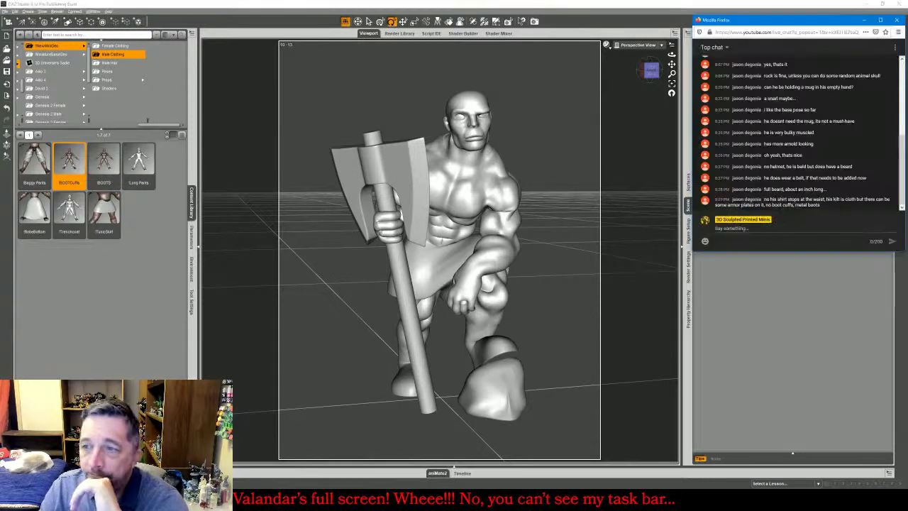
{"action": "left_click", "coordinate": [774, 339]}
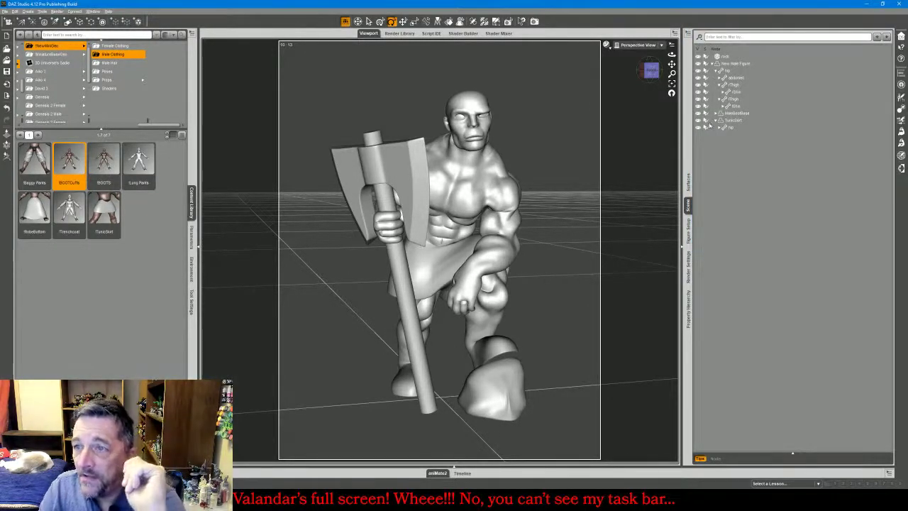
Hide the double-headed axe, the rock and the tunic skirt in the scene, keeping the boots visible
{"action": "left_click", "coordinate": [367, 173]}
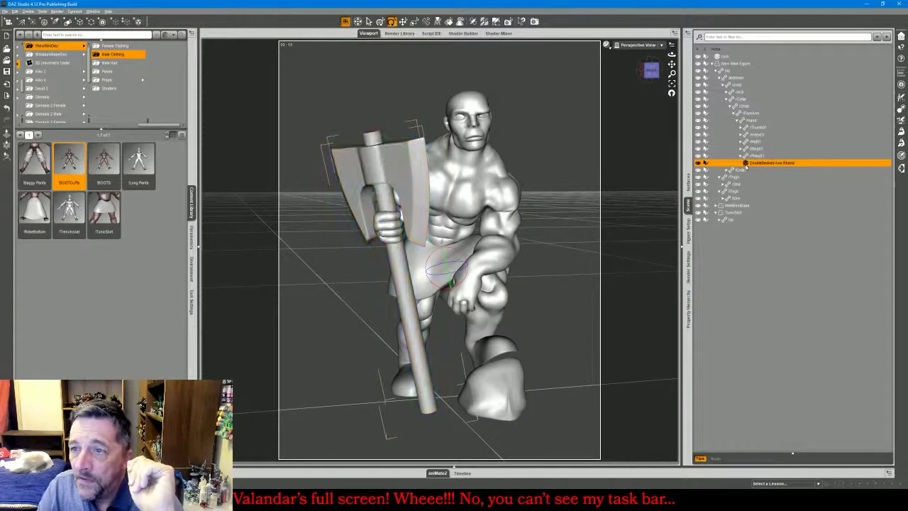
{"action": "left_click", "coordinate": [698, 163]}
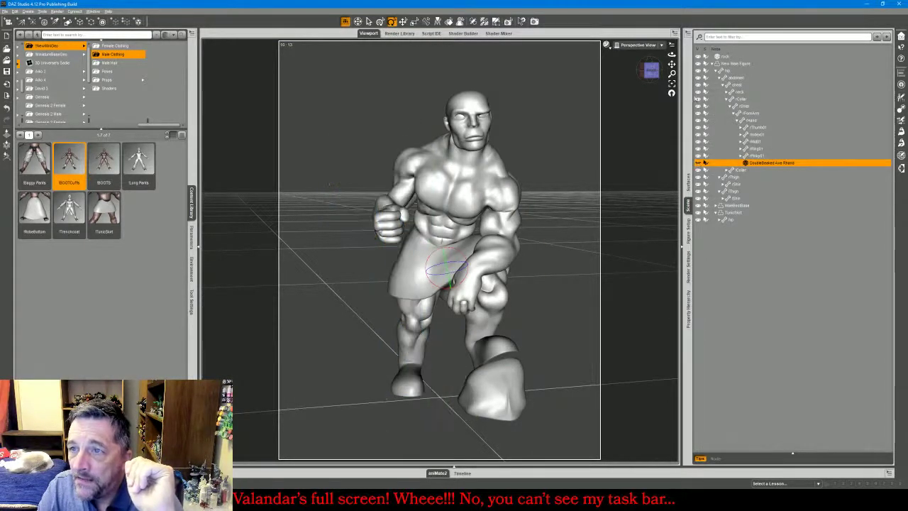
{"action": "left_click", "coordinate": [698, 57]}
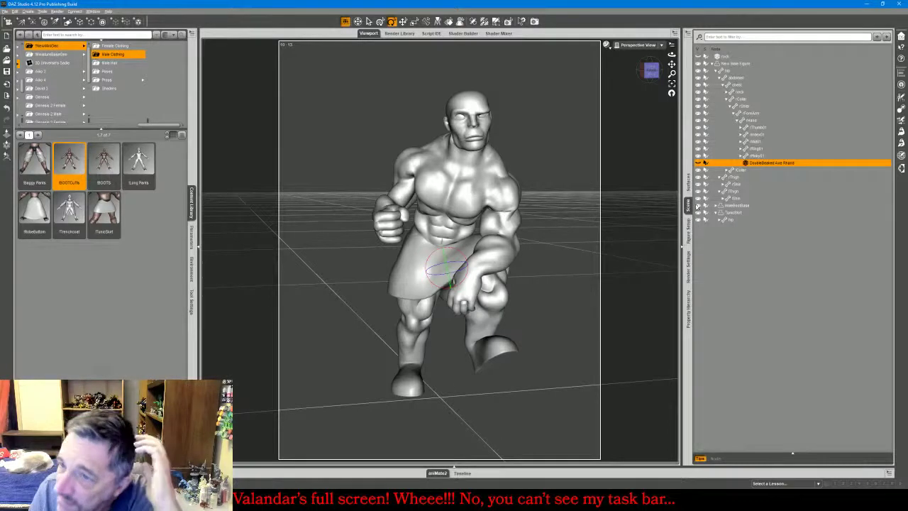
{"action": "left_click", "coordinate": [698, 212]}
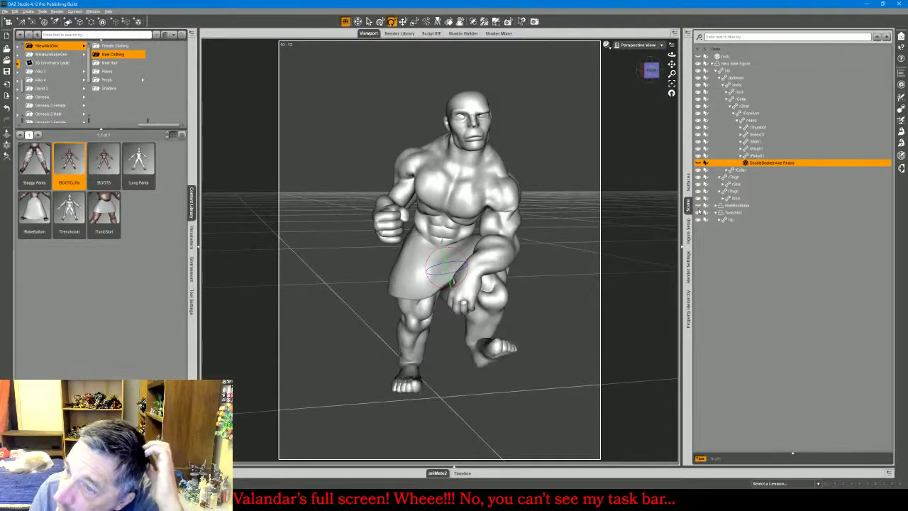
{"action": "left_click", "coordinate": [698, 213]}
{"action": "left_click", "coordinate": [698, 206]}
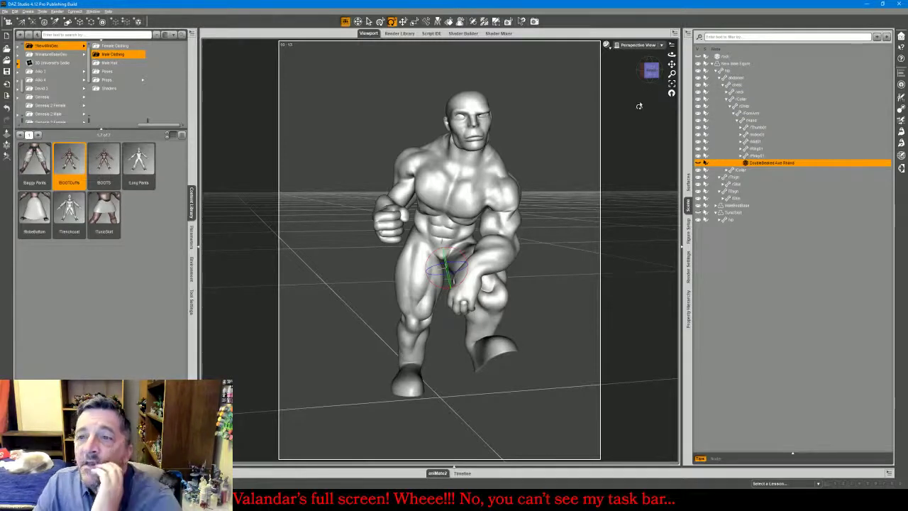
Swing the left upper arm slightly forward in side view so the forearm sits farther over the raised knee
{"action": "mouse_move", "coordinate": [651, 71]}
{"action": "left_mouse_down"}
{"action": "mouse_move", "coordinate": [698, 67]}
{"action": "mouse_move", "coordinate": [649, 70]}
{"action": "left_mouse_up"}
{"action": "left_click", "coordinate": [392, 213]}
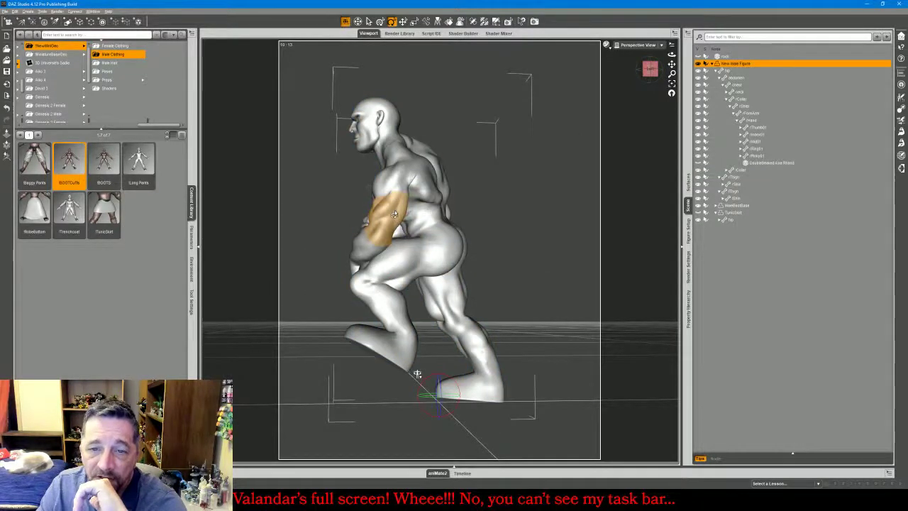
{"action": "left_click", "coordinate": [394, 214]}
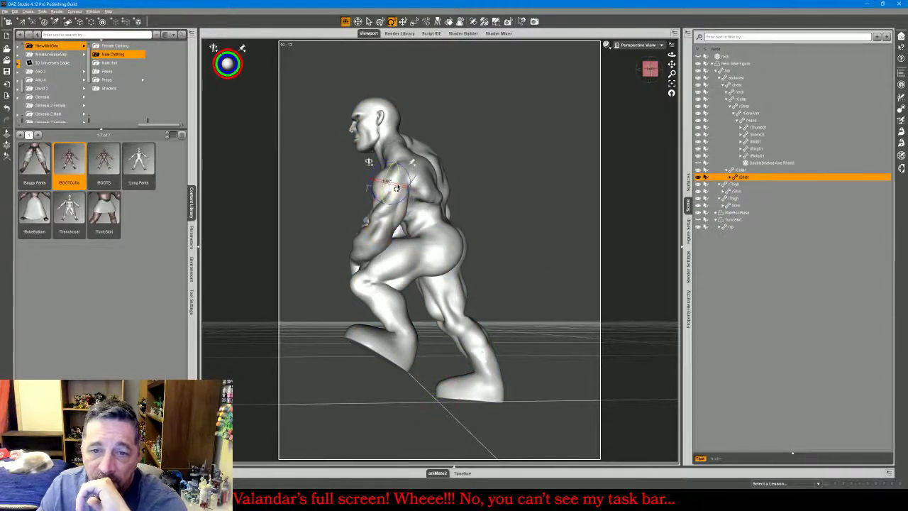
{"action": "left_click_drag", "start_coordinate": [397, 187], "coordinate": [376, 207]}
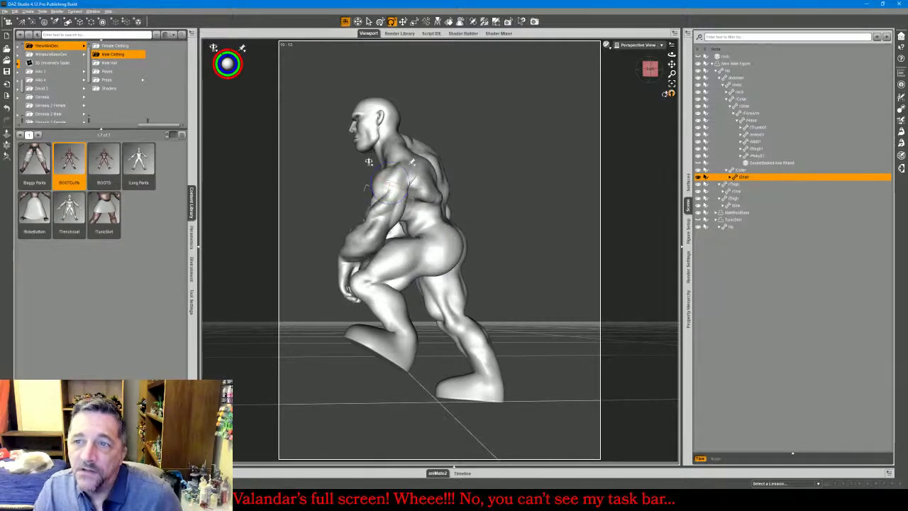
{"action": "left_click_drag", "start_coordinate": [651, 69], "coordinate": [719, 94]}
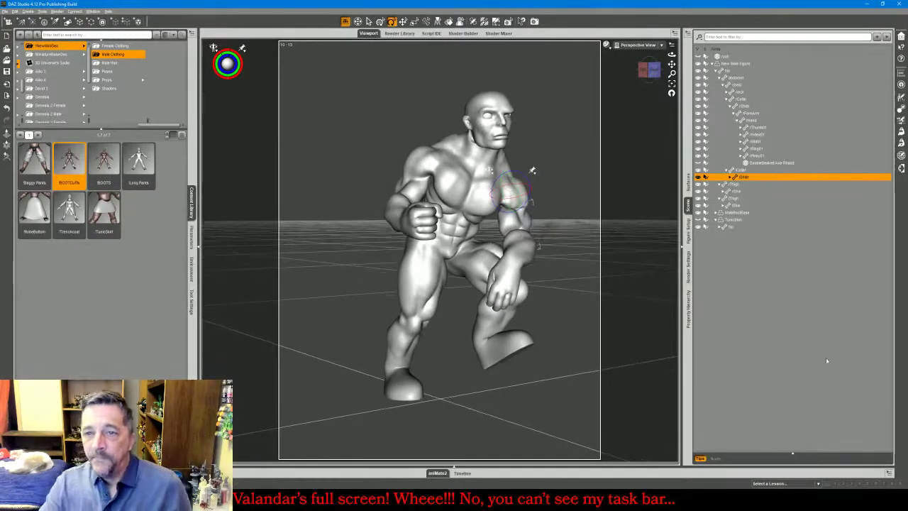
Export the male figure with its boots as zBarbod.obj into the Warbar folder under NewBasefig's PATREON folder, accepting the current OBJ options
{"action": "left_click", "coordinate": [742, 63]}
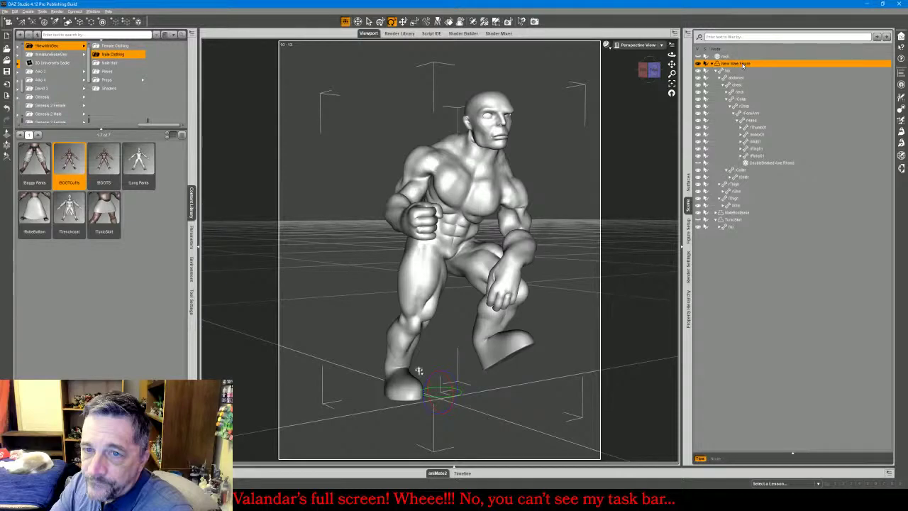
{"action": "left_click", "coordinate": [5, 12]}
{"action": "left_click", "coordinate": [21, 99]}
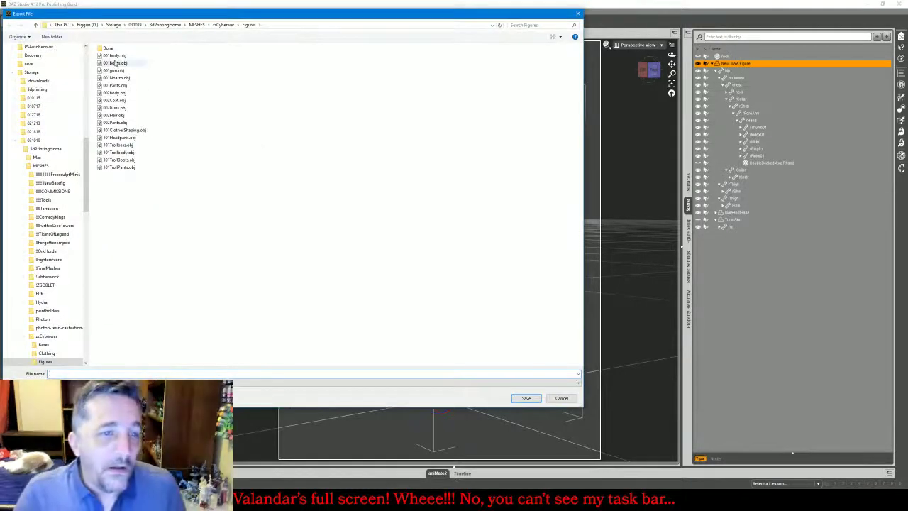
{"action": "left_click", "coordinate": [49, 183]}
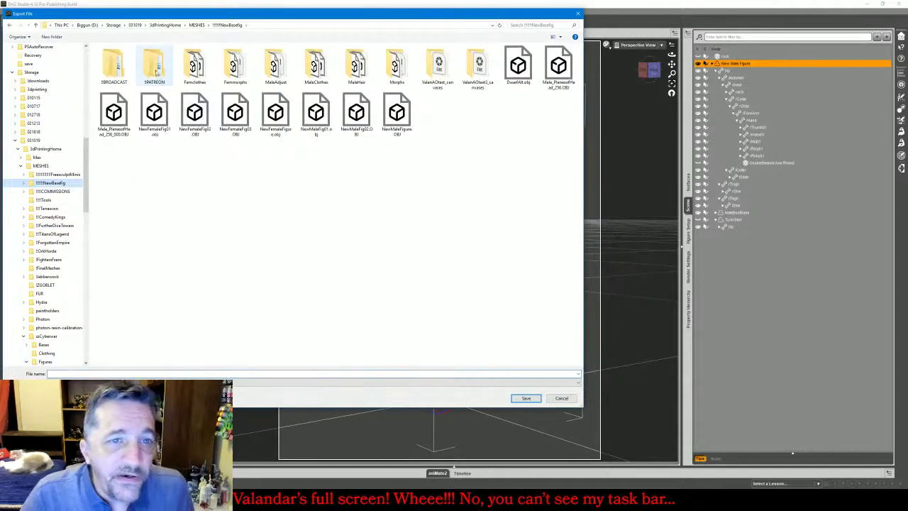
{"action": "double_click", "coordinate": [154, 64]}
{"action": "double_click", "coordinate": [105, 73]}
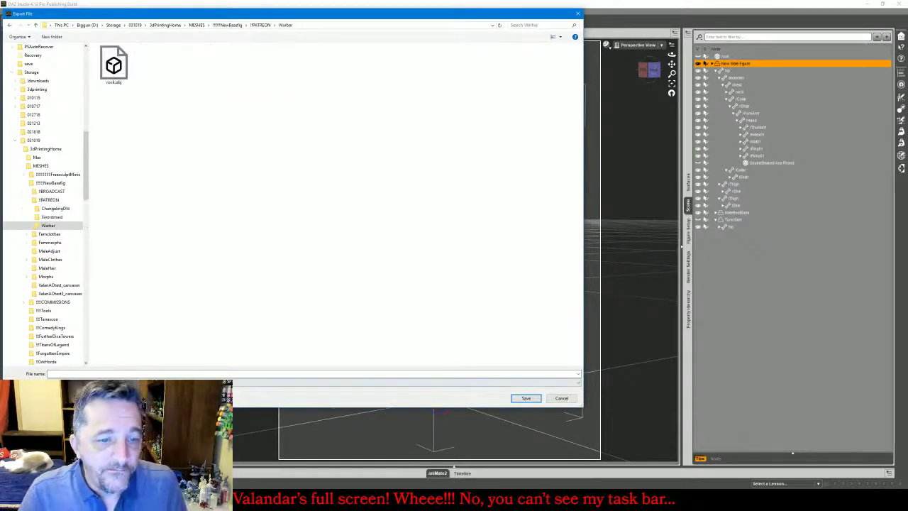
{"action": "left_click", "coordinate": [204, 373]}
{"action": "type", "text": "t"}
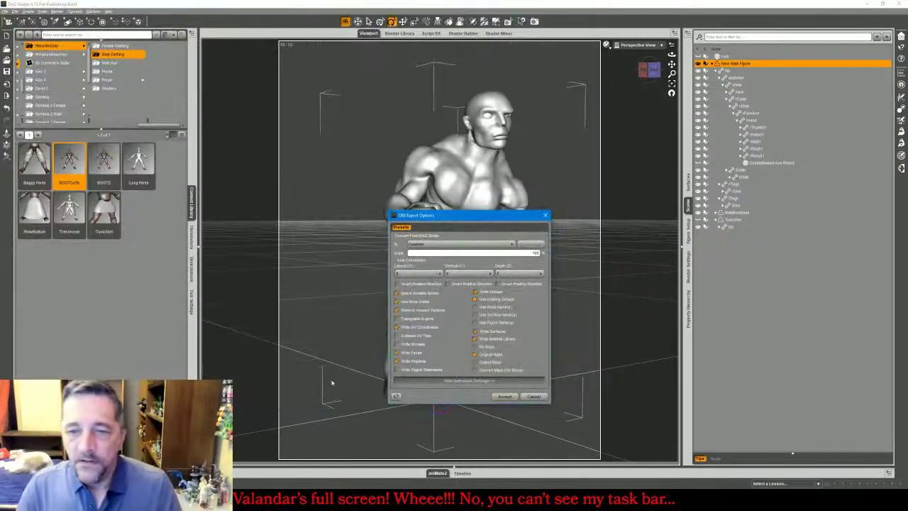
{"action": "left_click", "coordinate": [503, 396]}
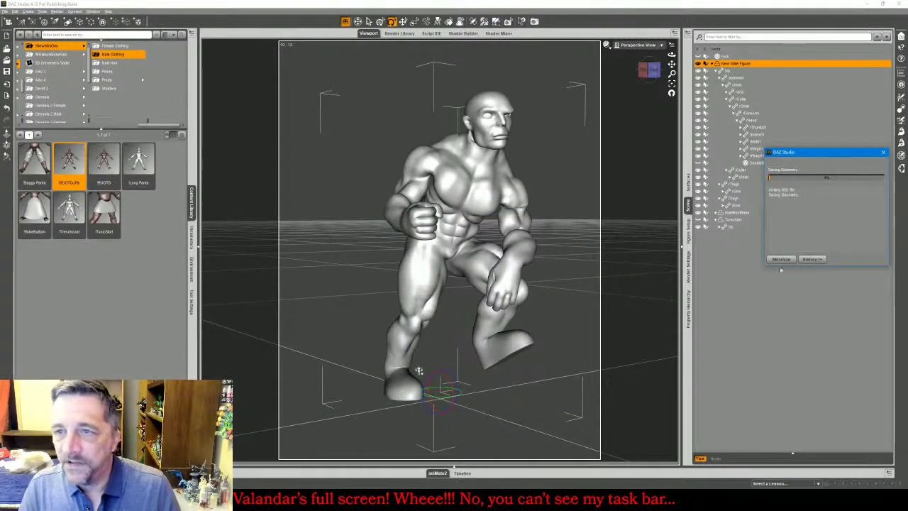
Hide the male figure and the boots in the scene and show the tunic skirt on its own
{"action": "left_click", "coordinate": [698, 63]}
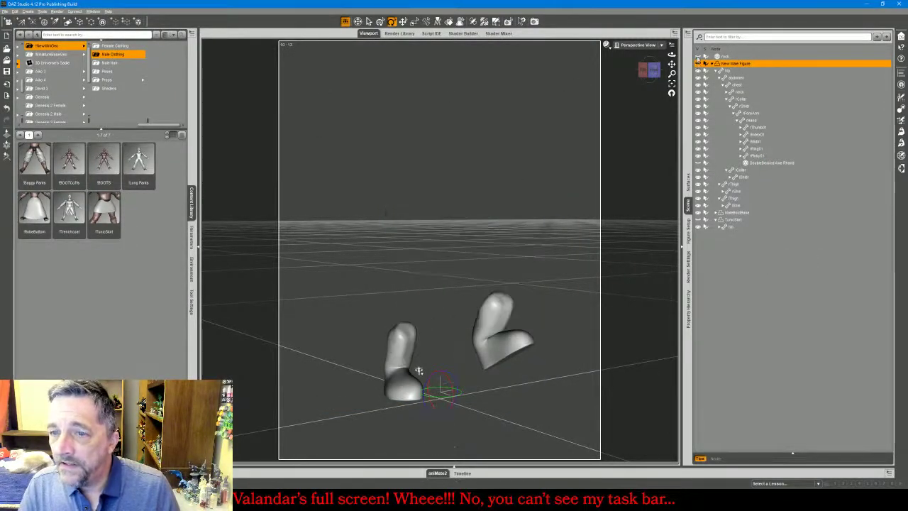
{"action": "left_click", "coordinate": [699, 212]}
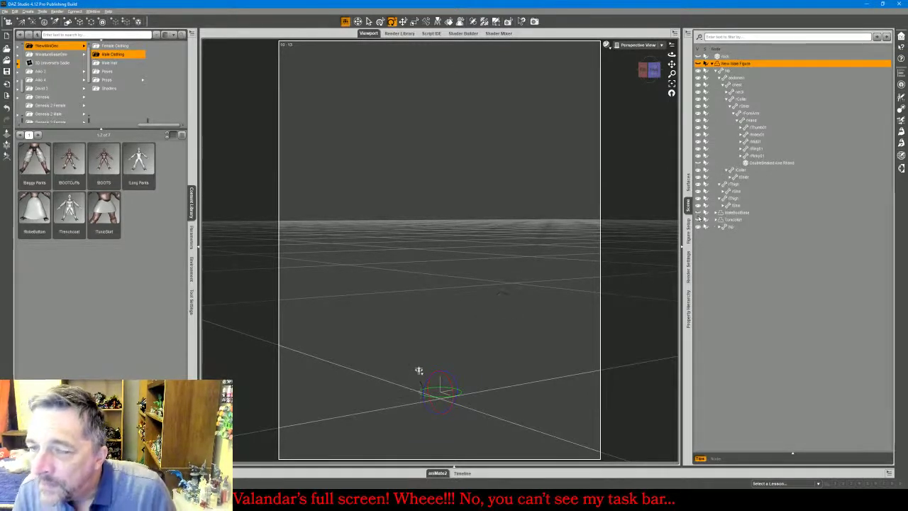
{"action": "left_click", "coordinate": [698, 220]}
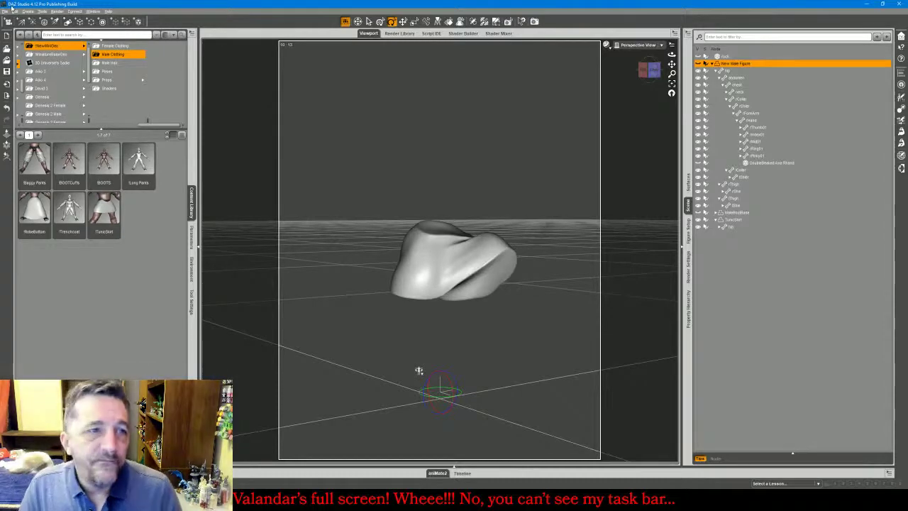
Export the isolated tunic skirt as zKilt.obj into the Warbar folder with the current OBJ options
{"action": "left_click", "coordinate": [11, 10]}
{"action": "left_click", "coordinate": [27, 99]}
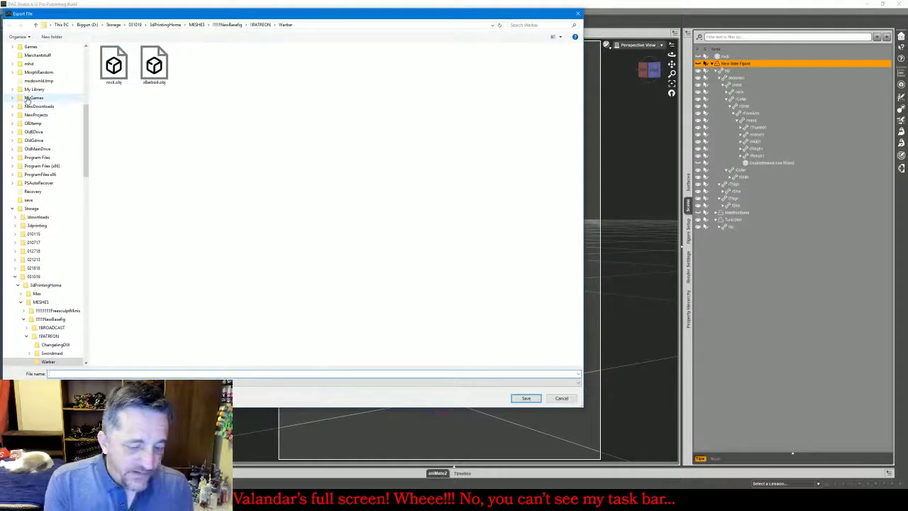
{"action": "key", "text": "Return"}
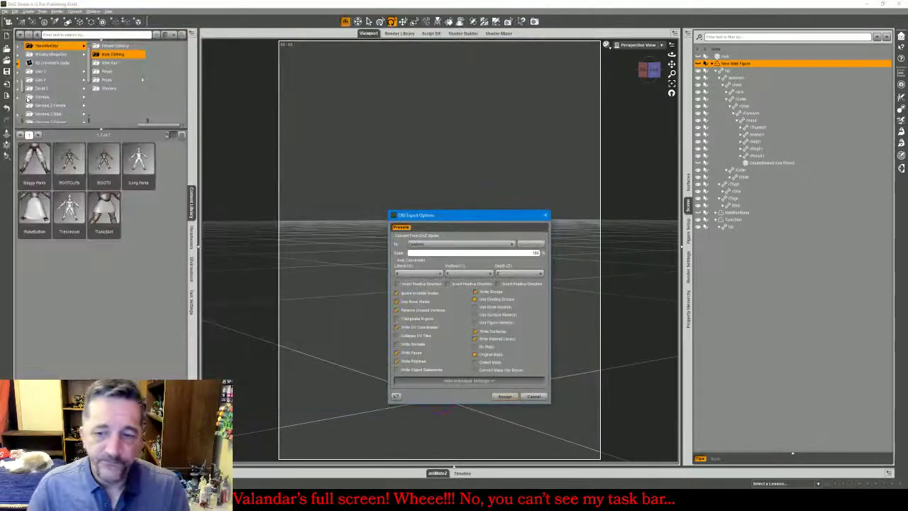
{"action": "left_click", "coordinate": [503, 398]}
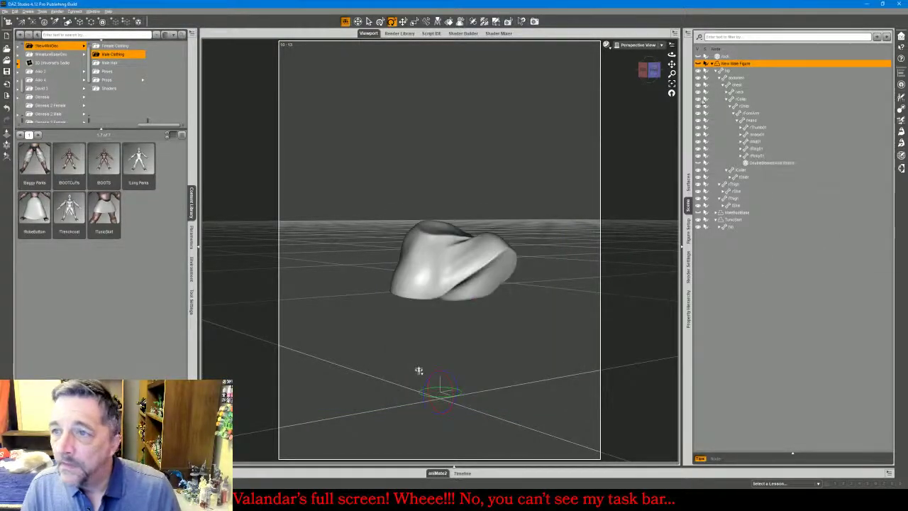
Show only the double-headed axe in place of the tunic skirt and export it to the Warbar folder under a name starting with zA
{"action": "left_click", "coordinate": [699, 224]}
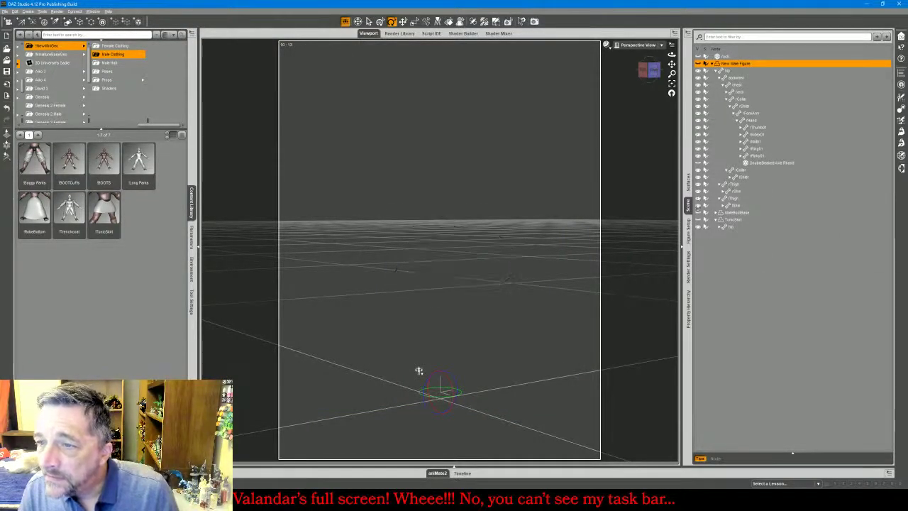
{"action": "left_click", "coordinate": [697, 163]}
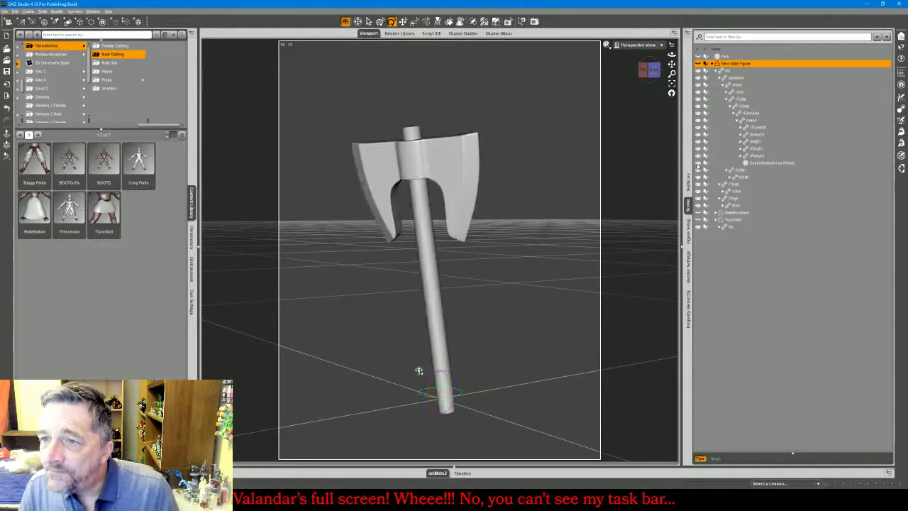
{"action": "left_click", "coordinate": [5, 11]}
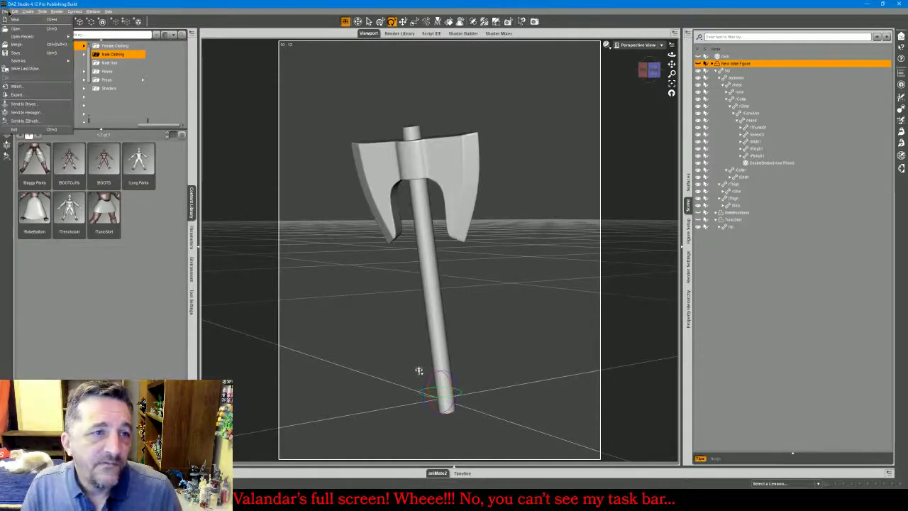
{"action": "left_click", "coordinate": [15, 94]}
{"action": "type", "text": "zA"}
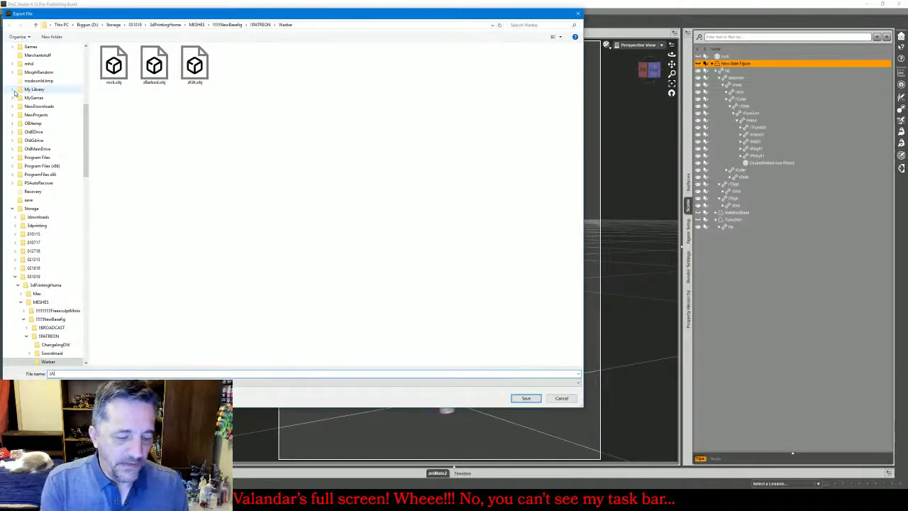
Export the double-bladed axe as an OBJ file named zAxe, accepting the existing export options
{"action": "type", "text": "xe"}
{"action": "key", "text": "Return"}
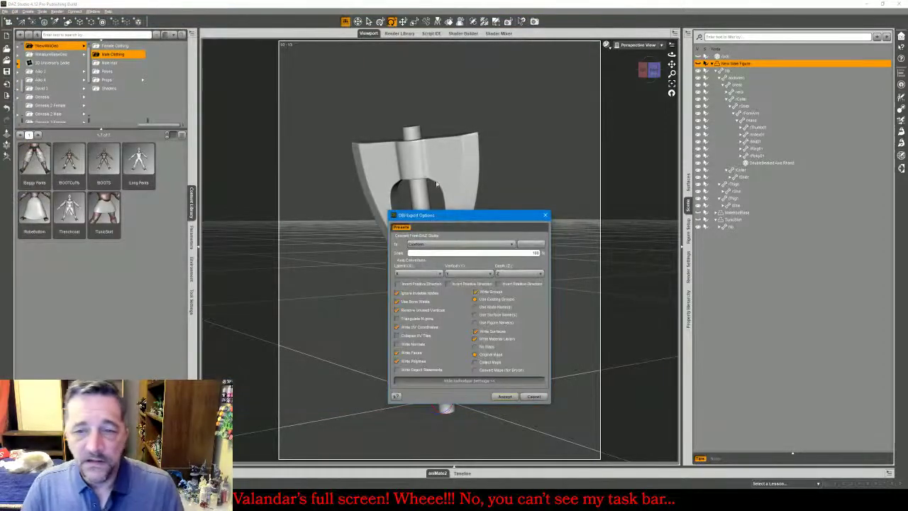
{"action": "left_click", "coordinate": [504, 396]}
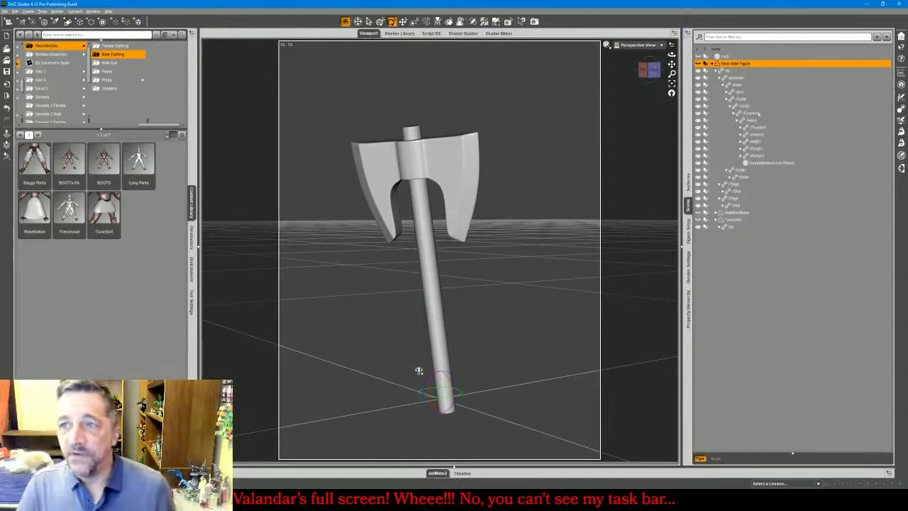
Show the rock, hide the axe, and export the rock as an OBJ file named zRock with the existing options
{"action": "left_click", "coordinate": [698, 57]}
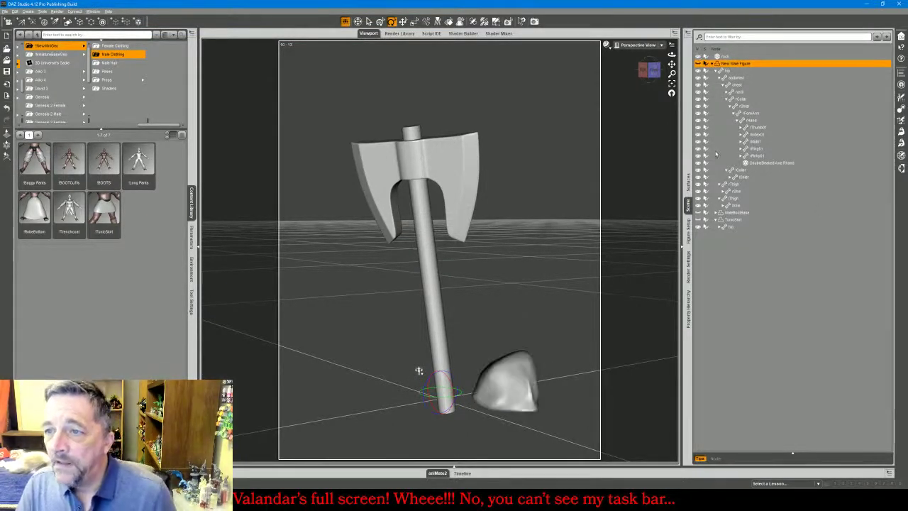
{"action": "left_click", "coordinate": [697, 163]}
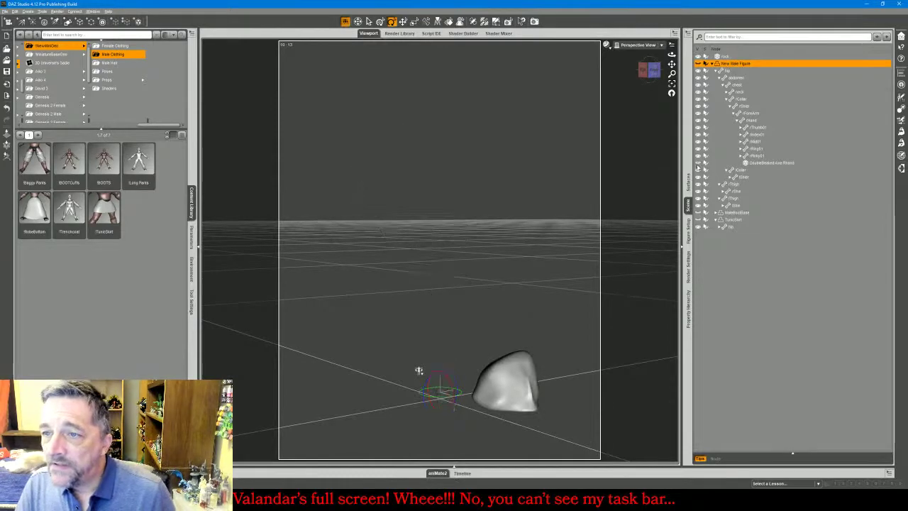
{"action": "left_click", "coordinate": [6, 11]}
{"action": "left_click", "coordinate": [22, 95]}
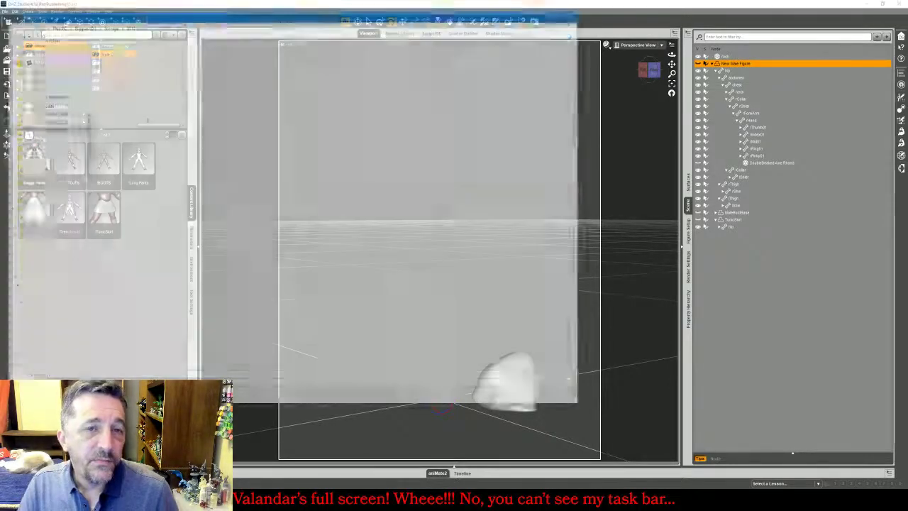
{"action": "type", "text": "zRock"}
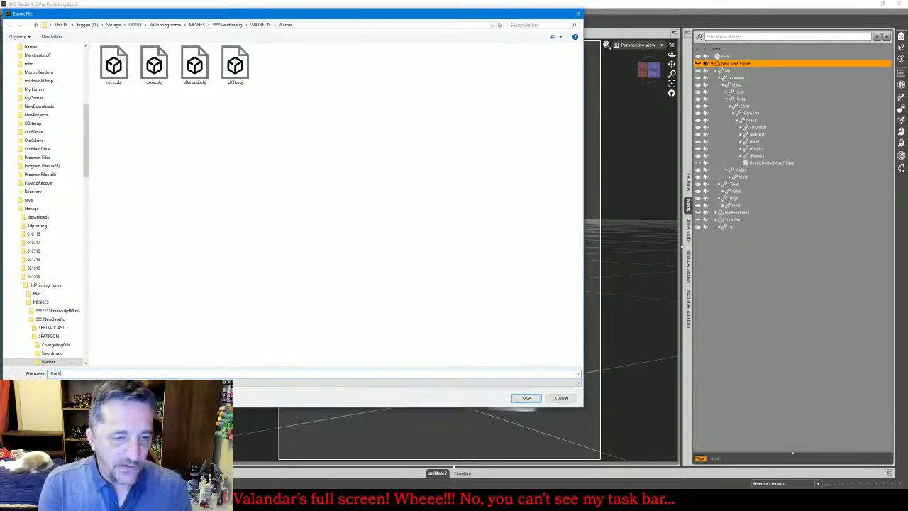
{"action": "key", "text": "Return"}
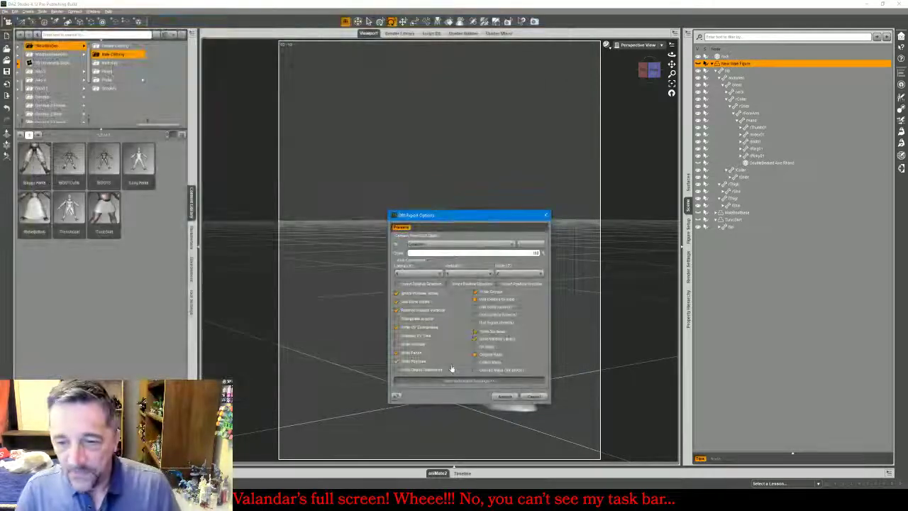
{"action": "left_click", "coordinate": [503, 398]}
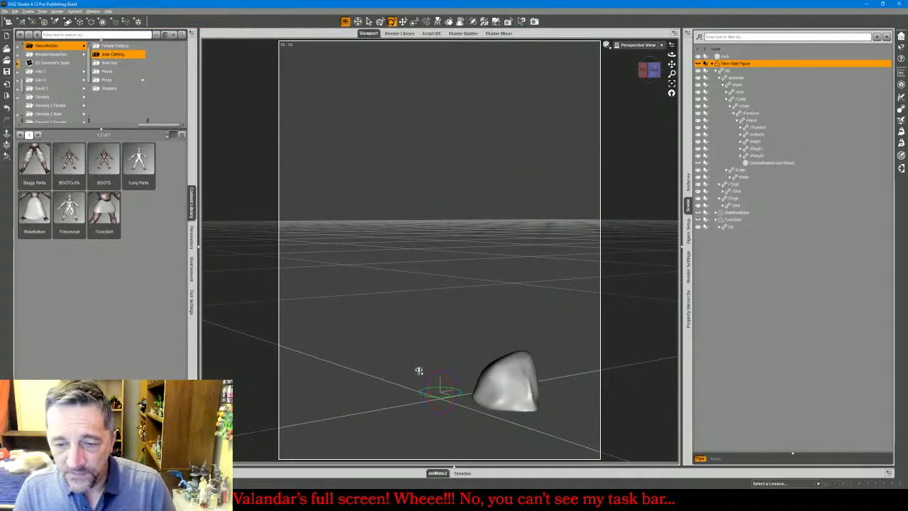
Switch to ZBrush, hide LightBox, and resize the restored window to fill the recorded screen area
{"action": "left_click", "coordinate": [460, 492]}
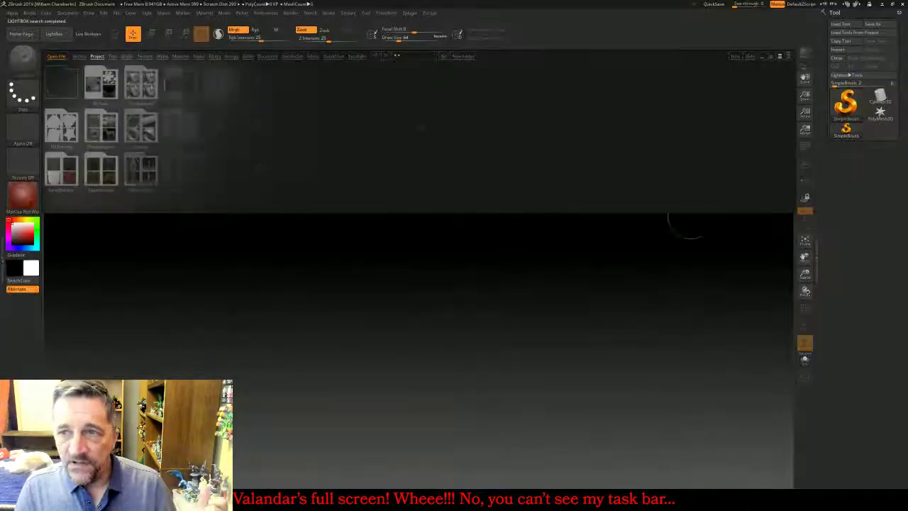
{"action": "left_click", "coordinate": [749, 56]}
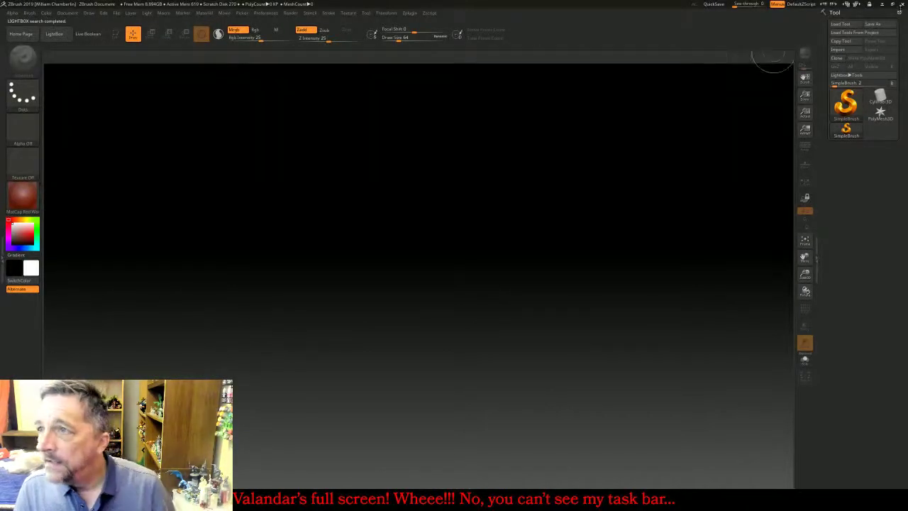
{"action": "left_click", "coordinate": [892, 4]}
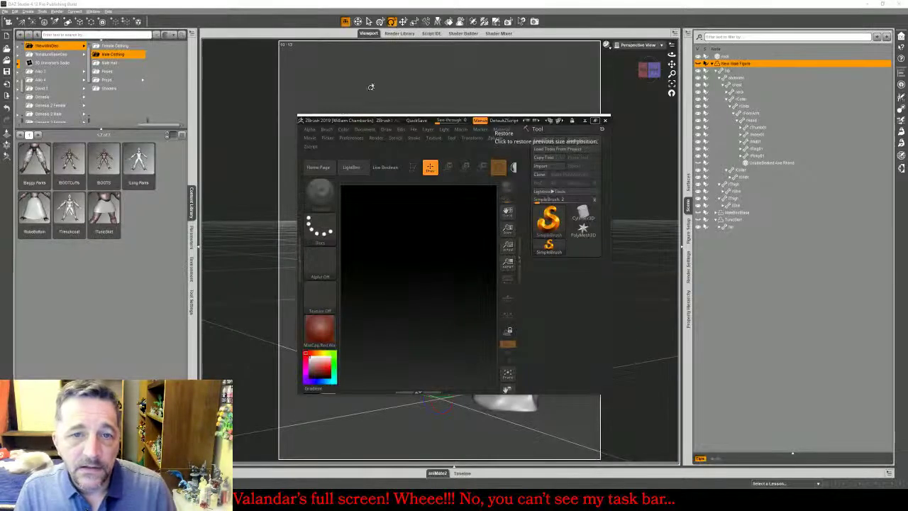
{"action": "left_click_drag", "start_coordinate": [301, 115], "coordinate": [0, 0]}
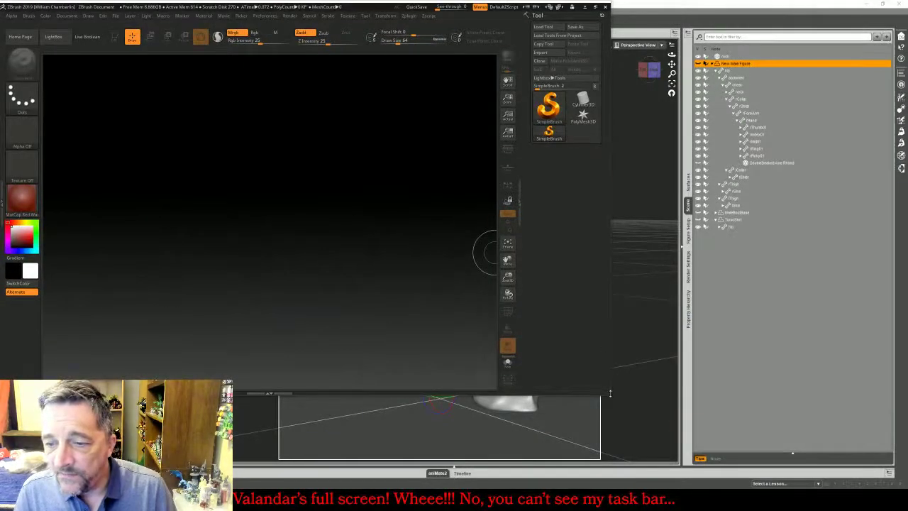
{"action": "left_click_drag", "start_coordinate": [609, 389], "coordinate": [885, 488]}
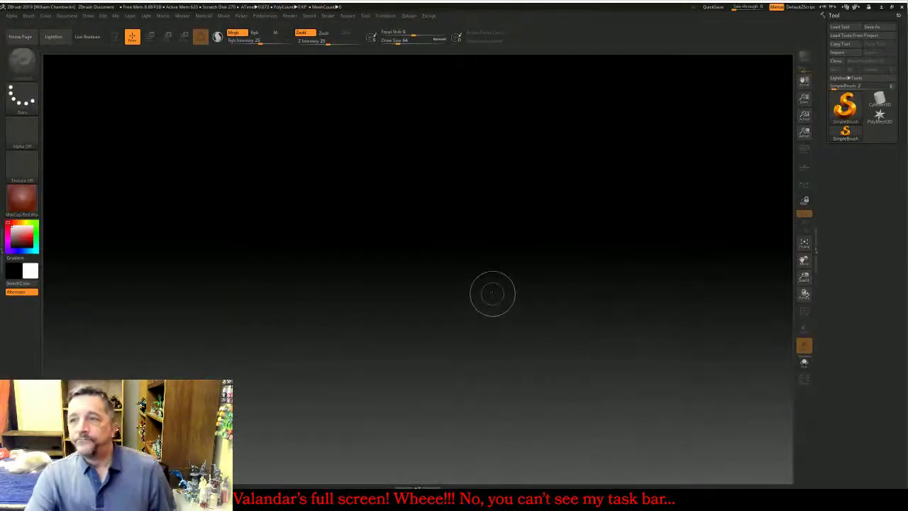
Import zBarbod.obj from the Warbar folder inside !PATREON, reached through the MESHES shortcut
{"action": "left_click", "coordinate": [839, 53]}
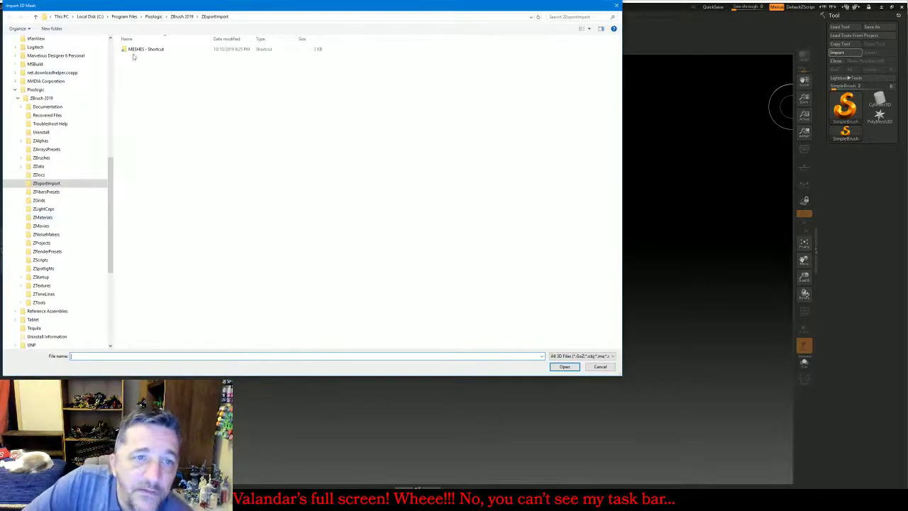
{"action": "double_click", "coordinate": [134, 50]}
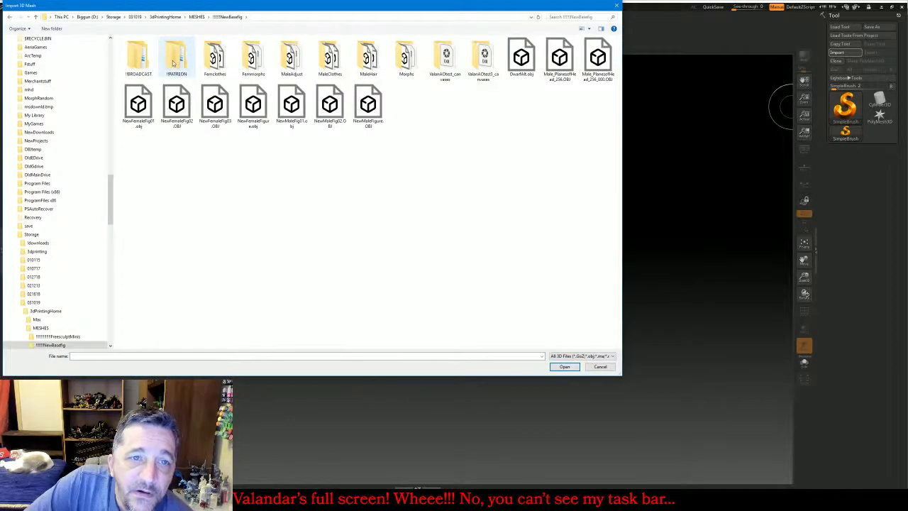
{"action": "double_click", "coordinate": [173, 63]}
{"action": "double_click", "coordinate": [152, 64]}
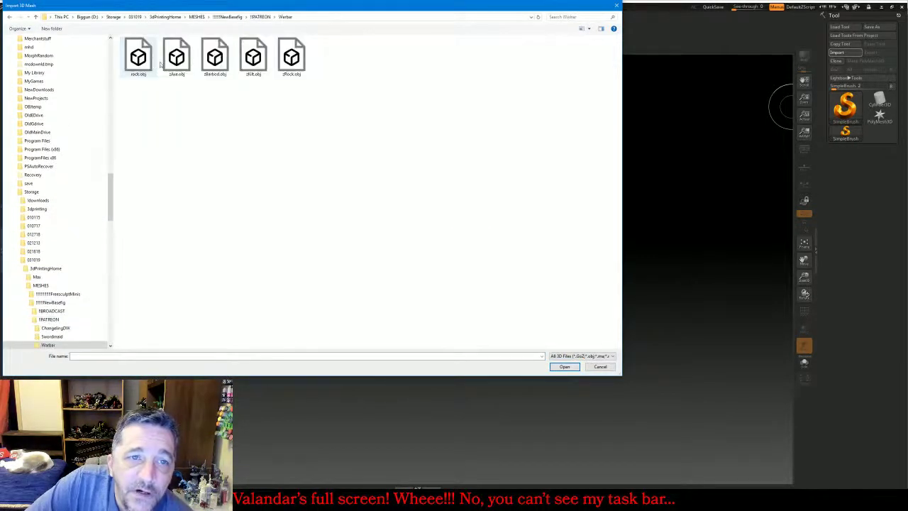
{"action": "double_click", "coordinate": [227, 61]}
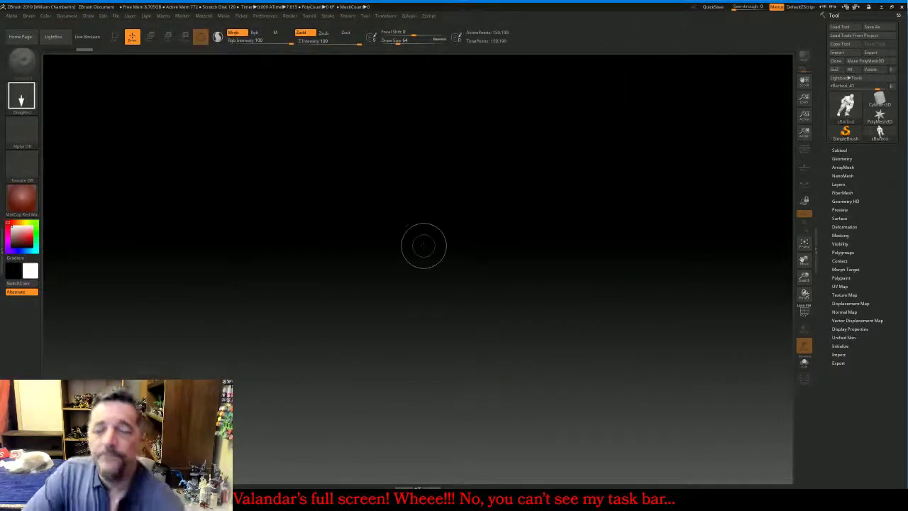
Place the imported male figure on the canvas in Edit mode and apply the grey AL_25 material
{"action": "left_click_drag", "start_coordinate": [427, 252], "coordinate": [427, 415]}
{"action": "key", "text": "t"}
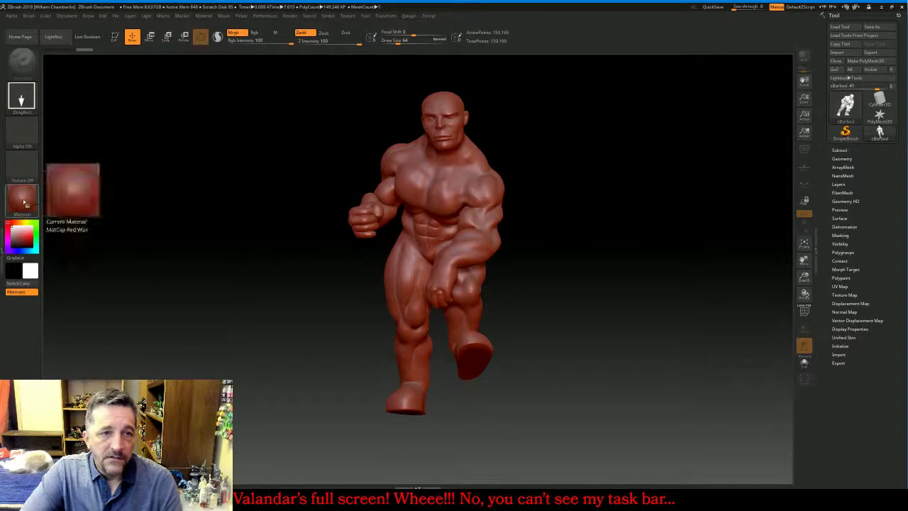
{"action": "left_click", "coordinate": [114, 35]}
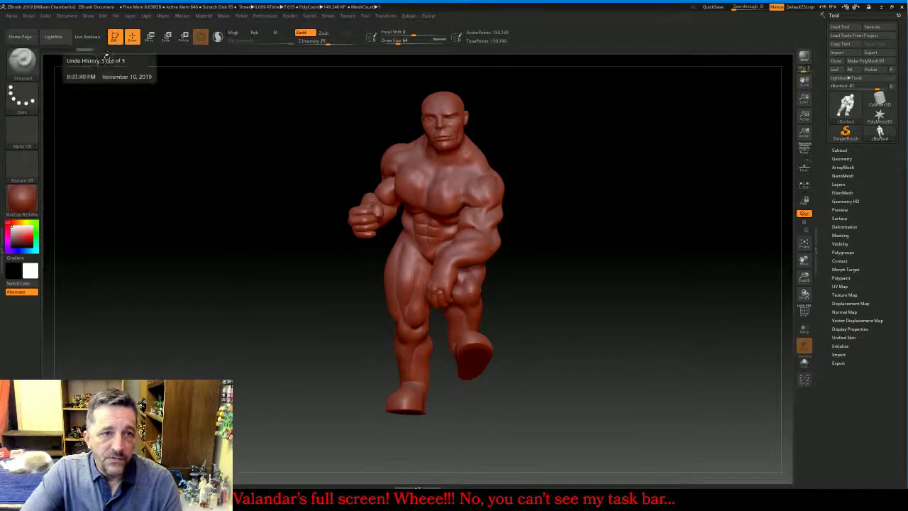
{"action": "left_click", "coordinate": [22, 200]}
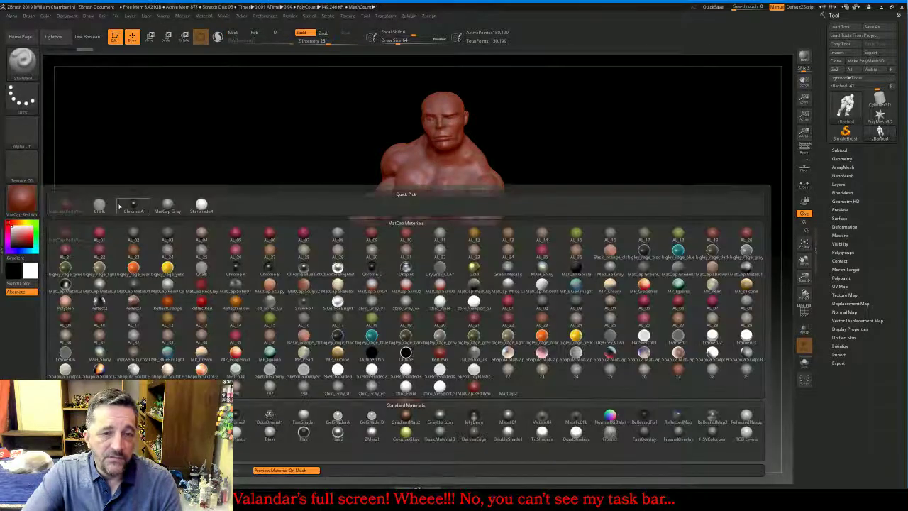
{"action": "left_click", "coordinate": [205, 254]}
{"action": "mouse_move", "coordinate": [221, 302]}
{"action": "left_mouse_down"}
{"action": "mouse_move", "coordinate": [380, 302]}
{"action": "mouse_move", "coordinate": [229, 303]}
{"action": "left_mouse_up"}
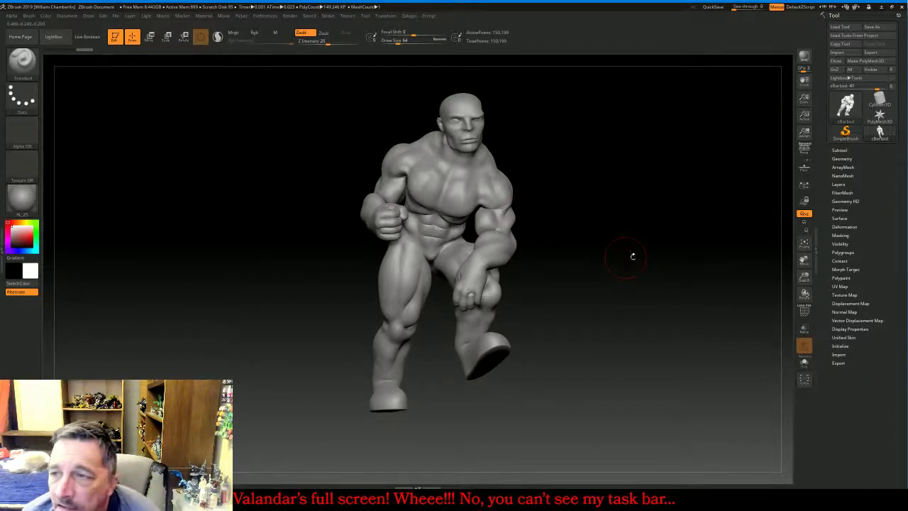
Insert a PolyMesh3D star as a new subtool and replace it with the imported zKilt.obj
{"action": "left_click", "coordinate": [839, 150]}
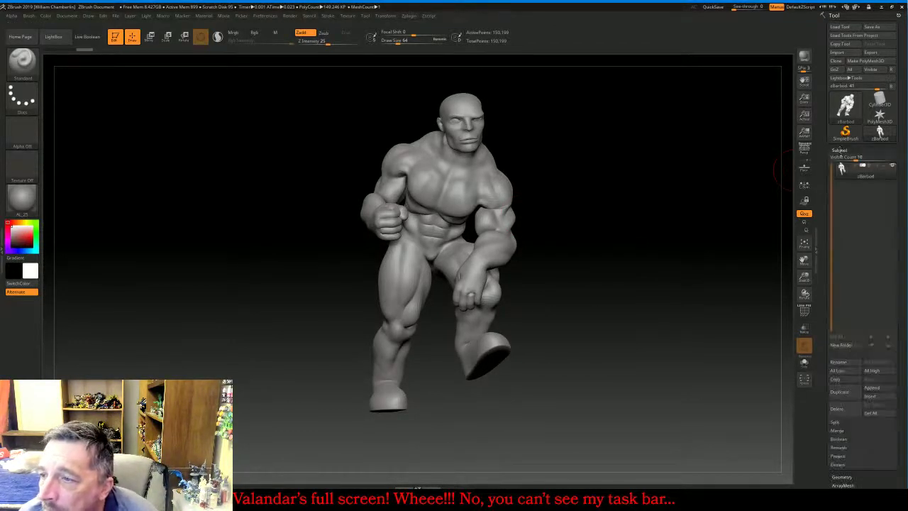
{"action": "left_click", "coordinate": [869, 396]}
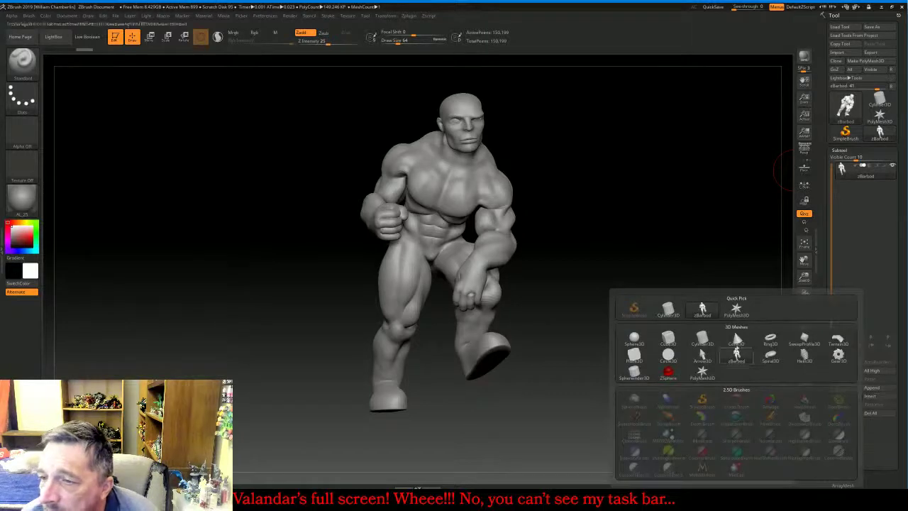
{"action": "left_click", "coordinate": [736, 309]}
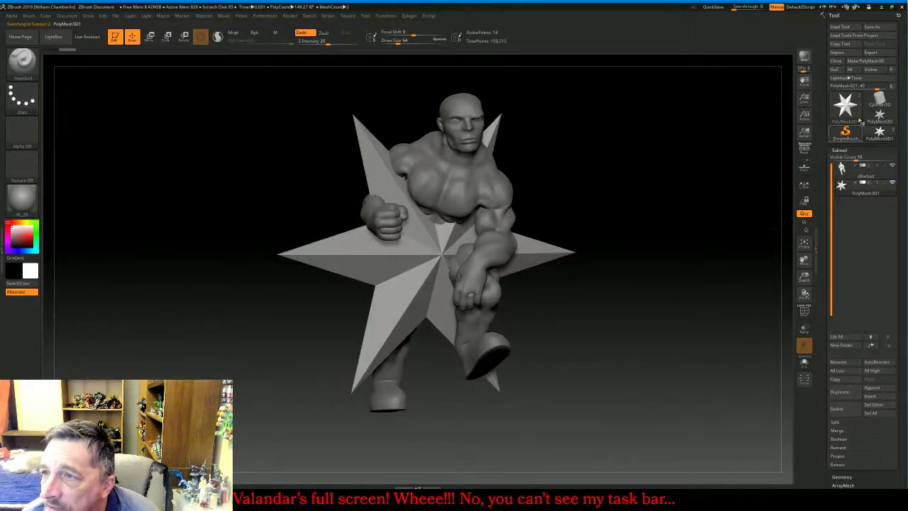
{"action": "left_click", "coordinate": [856, 53]}
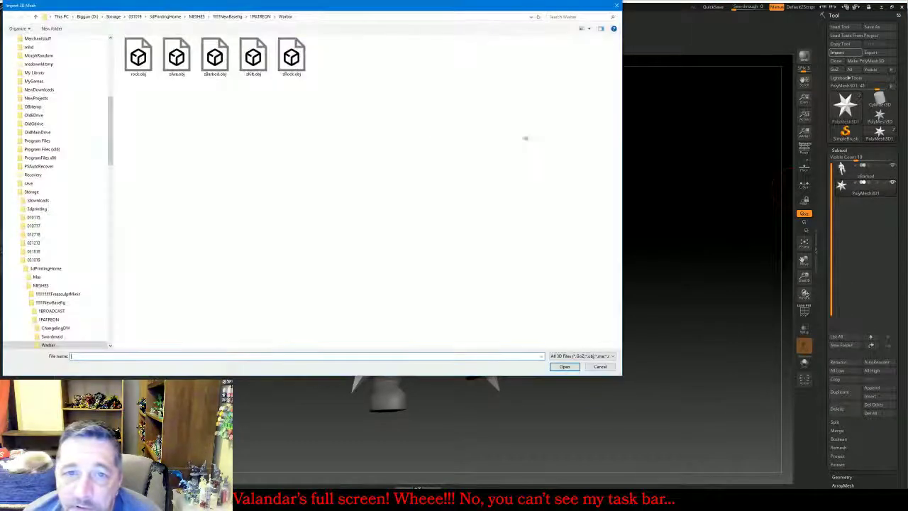
{"action": "double_click", "coordinate": [253, 60]}
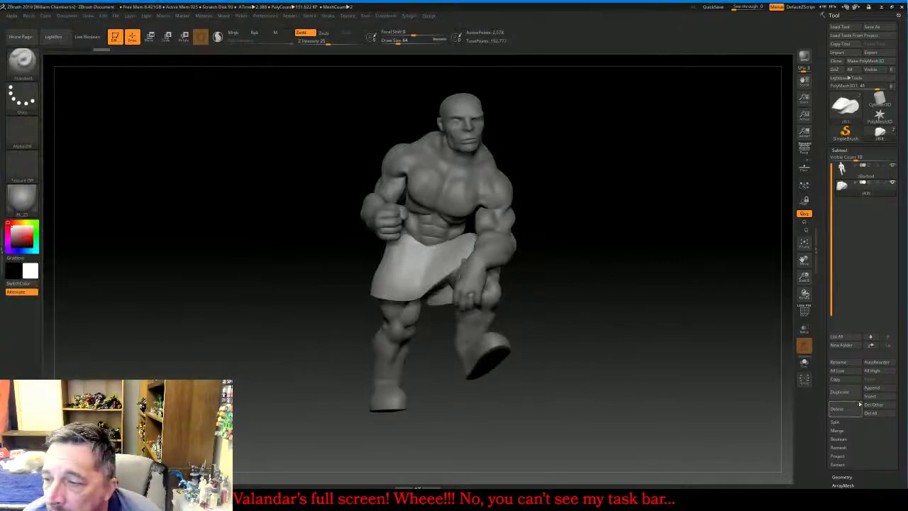
Insert another PolyMesh3D subtool below the kilt and replace it with the imported zAxe.obj
{"action": "left_click", "coordinate": [869, 395]}
{"action": "left_click", "coordinate": [737, 310]}
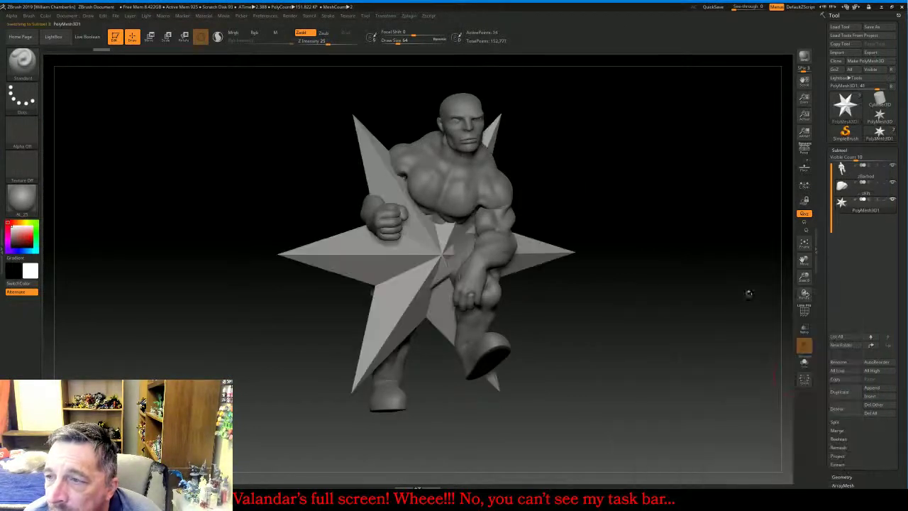
{"action": "left_click", "coordinate": [838, 53]}
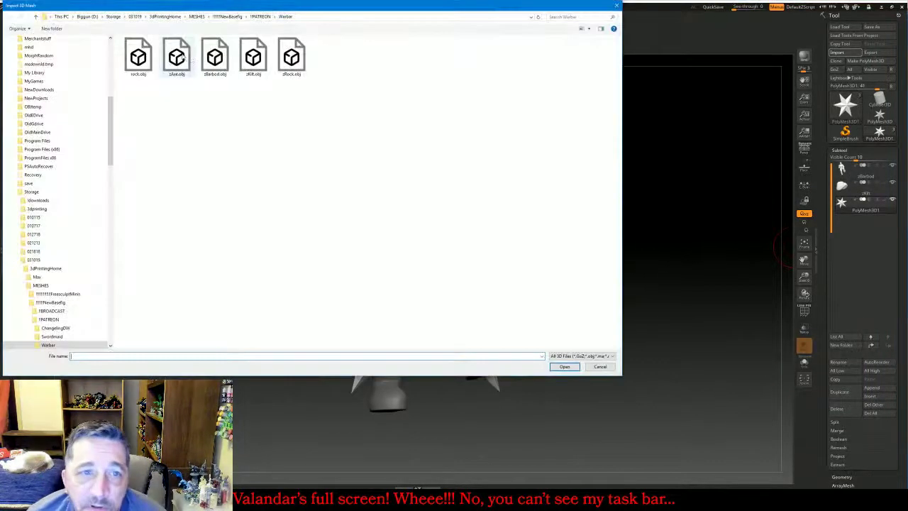
{"action": "left_click", "coordinate": [177, 57]}
{"action": "double_click", "coordinate": [177, 57]}
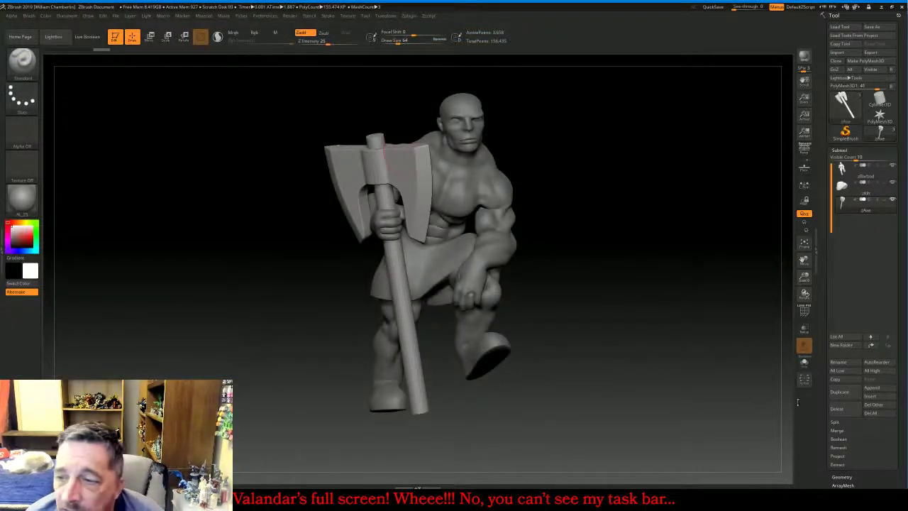
Insert a fourth subtool below the axe and replace it with the imported zRock.obj
{"action": "left_click", "coordinate": [871, 397]}
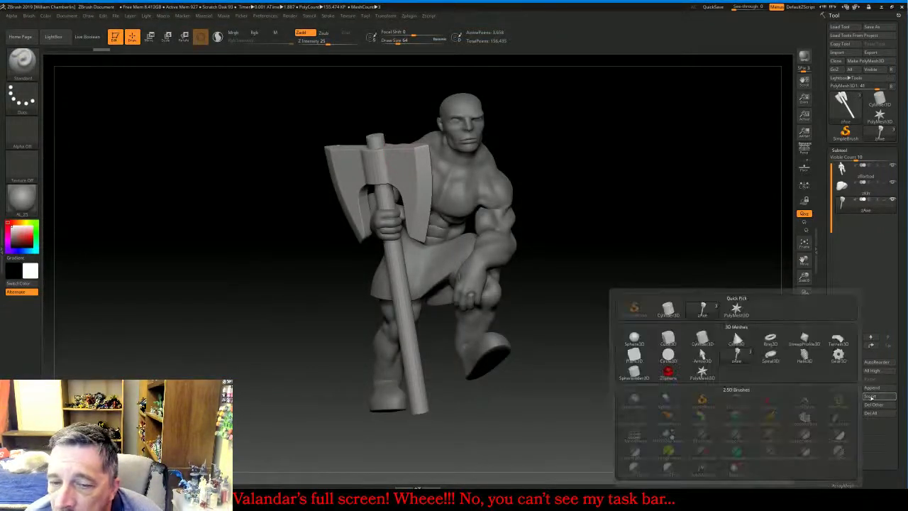
{"action": "left_click", "coordinate": [836, 51]}
{"action": "double_click", "coordinate": [292, 56]}
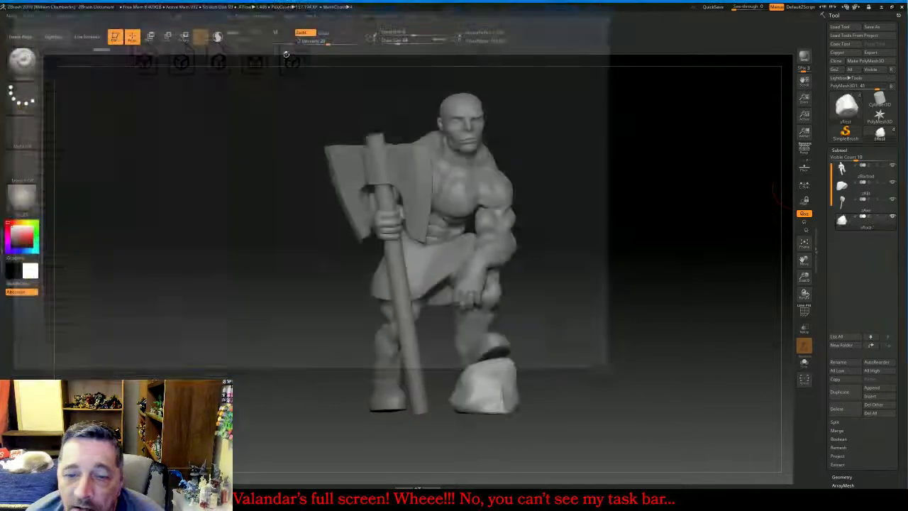
Select the zBarbod body subtool and hide the kilt, axe and rock subtools to isolate the body
{"action": "mouse_move", "coordinate": [643, 255]}
{"action": "left_mouse_down"}
{"action": "mouse_move", "coordinate": [656, 256]}
{"action": "mouse_move", "coordinate": [643, 249]}
{"action": "left_mouse_up"}
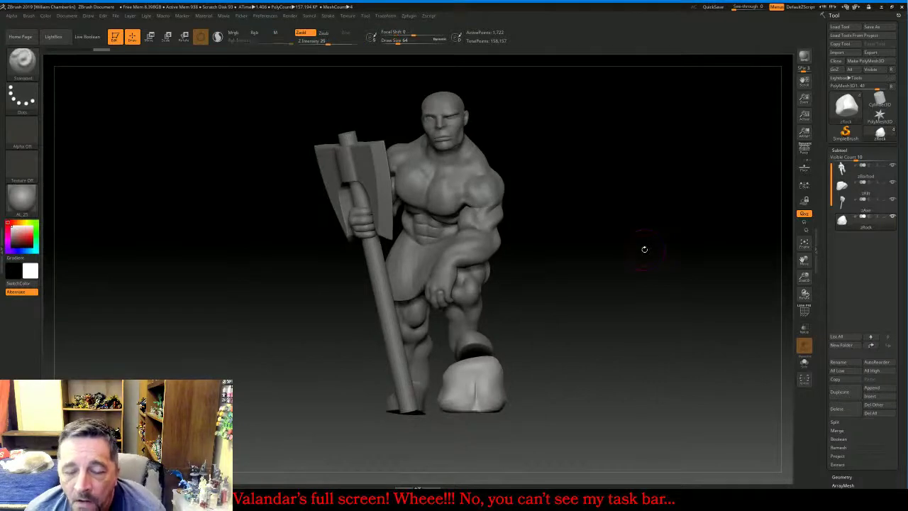
{"action": "mouse_move", "coordinate": [644, 249]}
{"action": "left_mouse_down"}
{"action": "mouse_move", "coordinate": [694, 264]}
{"action": "mouse_move", "coordinate": [627, 267]}
{"action": "left_mouse_up"}
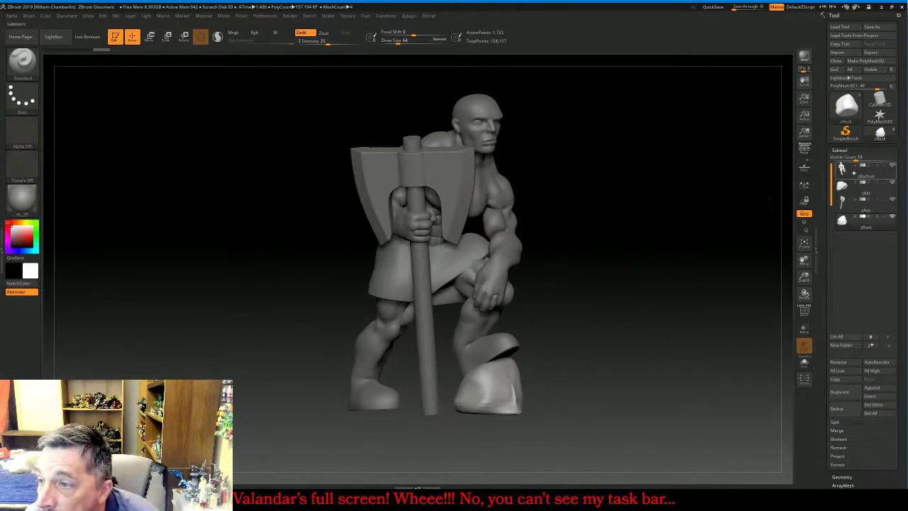
{"action": "left_click", "coordinate": [854, 173]}
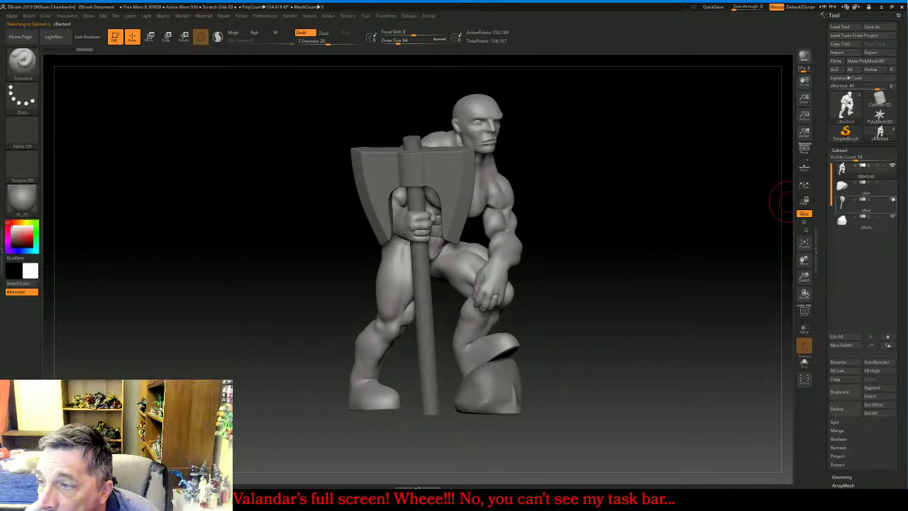
{"action": "left_click", "coordinate": [892, 199]}
{"action": "left_click", "coordinate": [892, 217]}
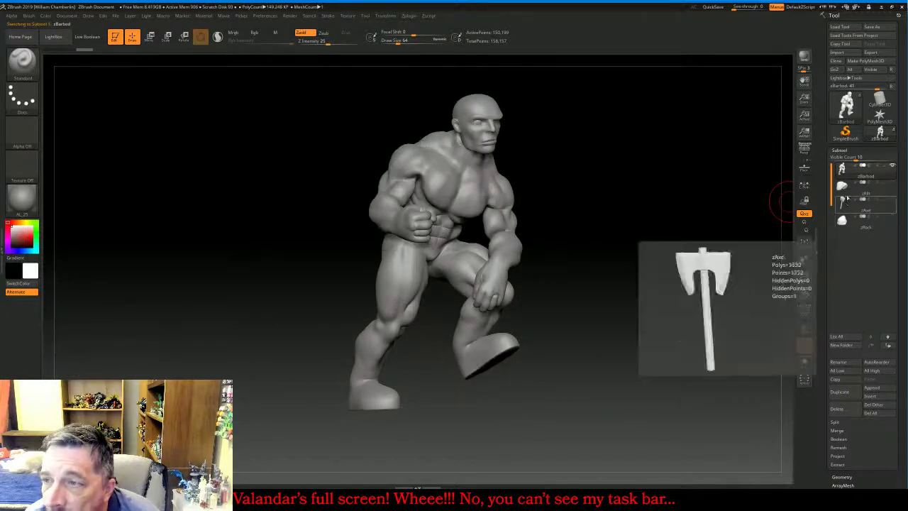
Subdivide the isolated zBarbod body mesh twice
{"action": "mouse_move", "coordinate": [681, 234]}
{"action": "left_mouse_down"}
{"action": "mouse_move", "coordinate": [606, 223]}
{"action": "mouse_move", "coordinate": [691, 227]}
{"action": "left_mouse_up"}
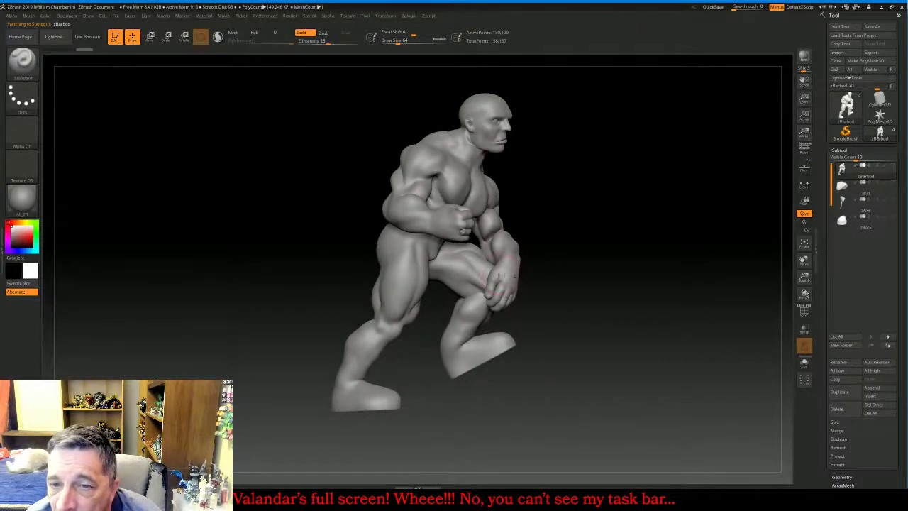
{"action": "mouse_move", "coordinate": [539, 280]}
{"action": "left_mouse_down"}
{"action": "mouse_move", "coordinate": [586, 279]}
{"action": "mouse_move", "coordinate": [567, 305]}
{"action": "left_mouse_up"}
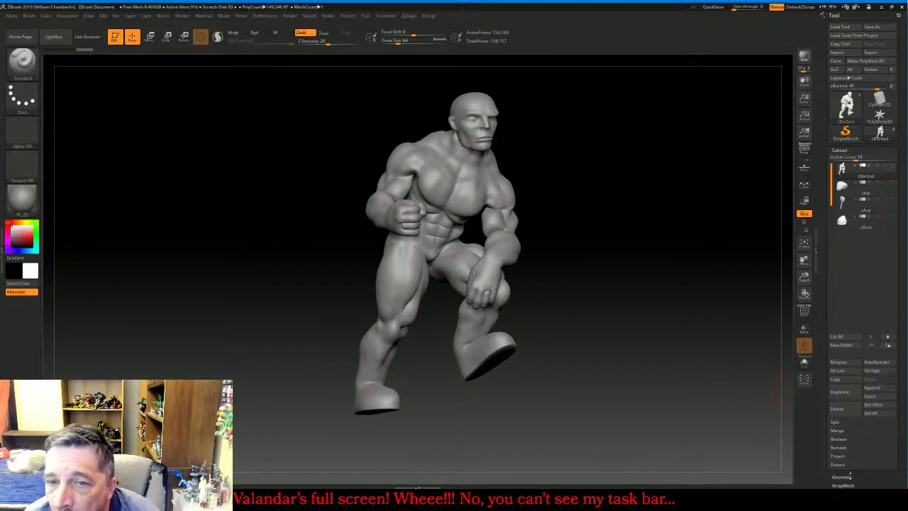
{"action": "left_click_drag", "start_coordinate": [695, 369], "coordinate": [687, 369]}
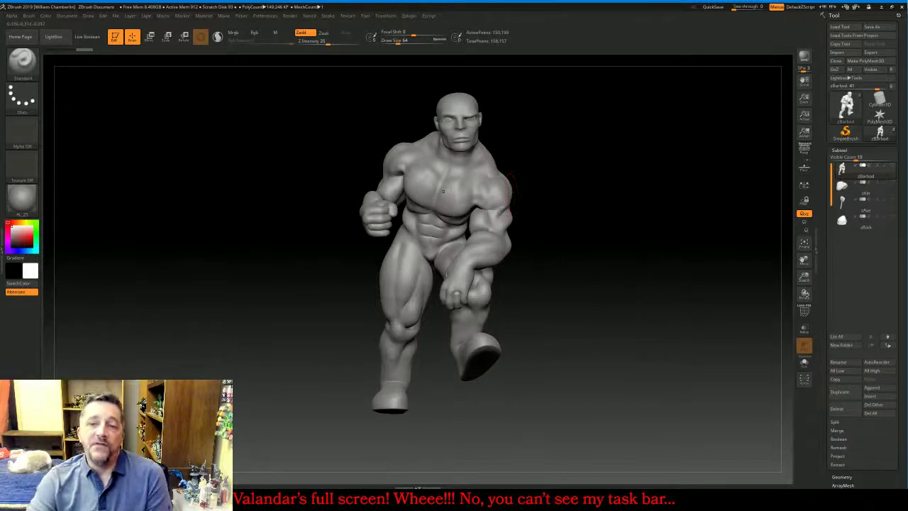
{"action": "left_click", "coordinate": [842, 477]}
{"action": "left_click", "coordinate": [844, 222]}
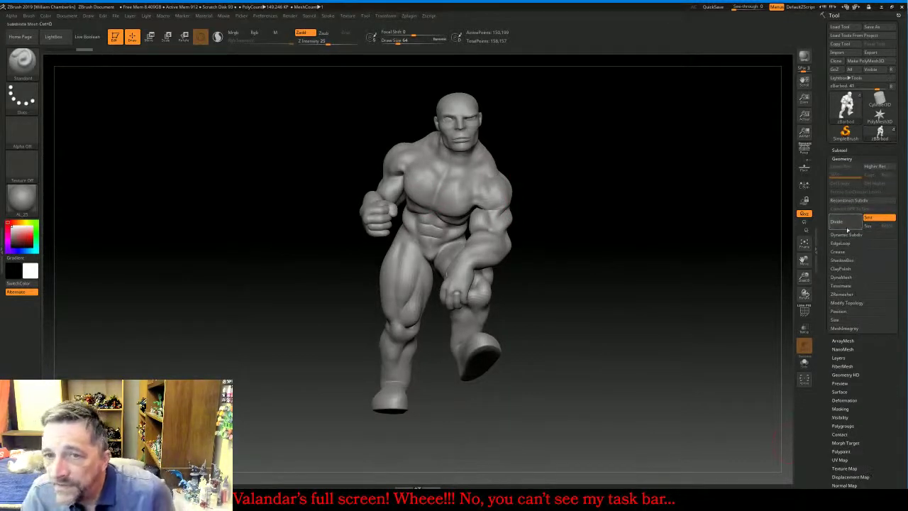
{"action": "left_click", "coordinate": [842, 222]}
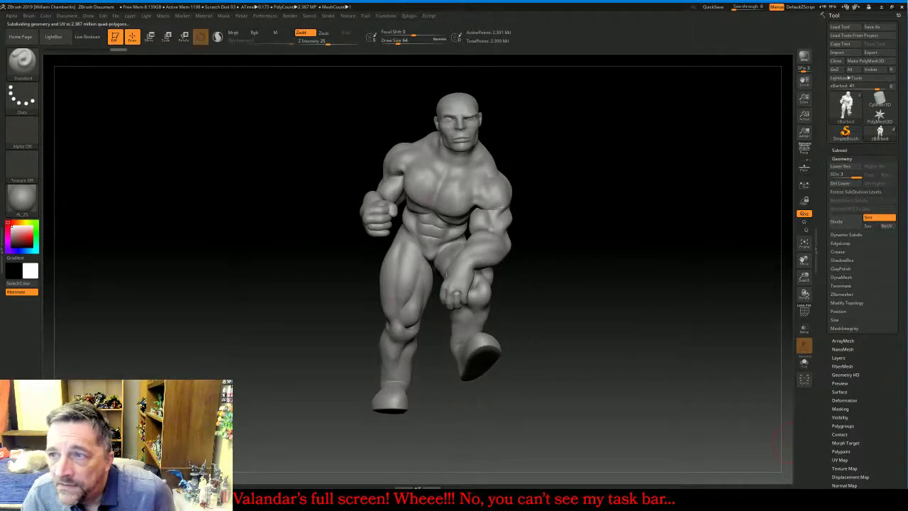
Delete the body's lower subdivision levels and apply DynaMesh to it at resolution 1024
{"action": "left_click", "coordinate": [841, 277]}
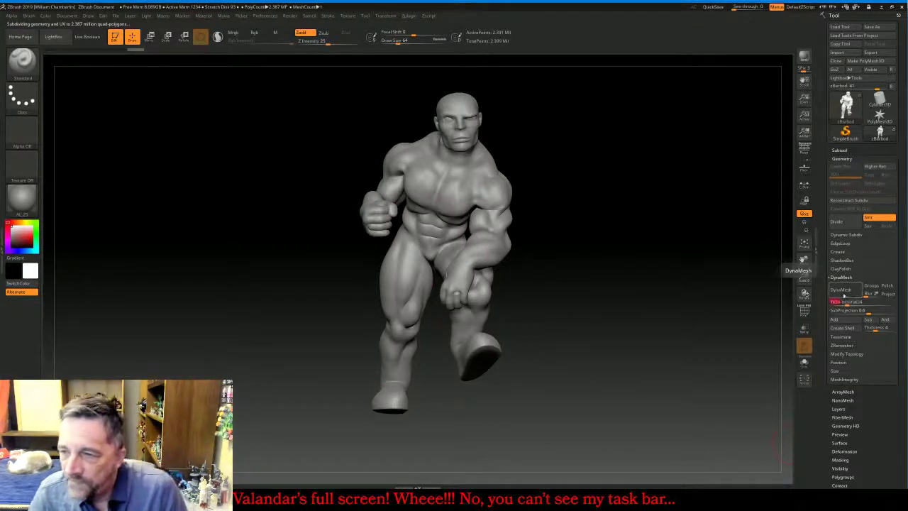
{"action": "left_click", "coordinate": [841, 290]}
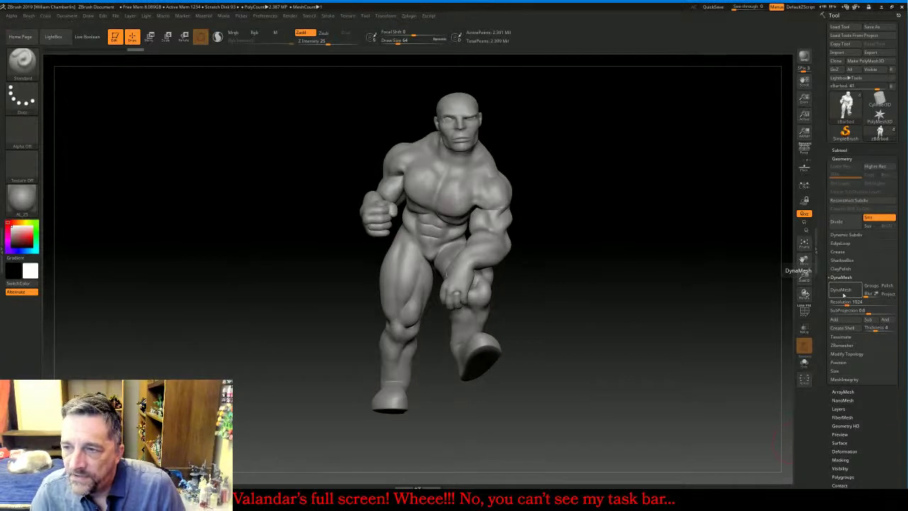
{"action": "left_click", "coordinate": [841, 290]}
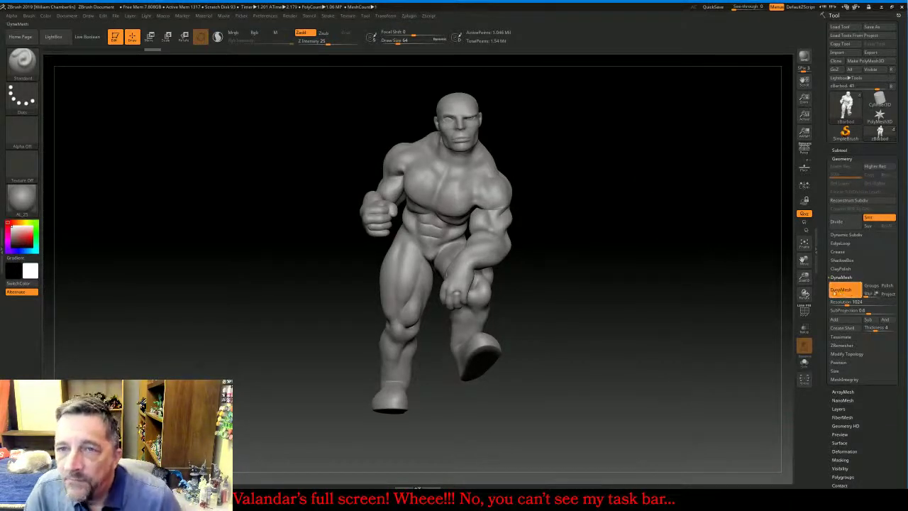
Smooth the front of the raised lower leg around the shin and ankle with a draw size of 20
{"action": "left_click_drag", "start_coordinate": [700, 265], "coordinate": [710, 269]}
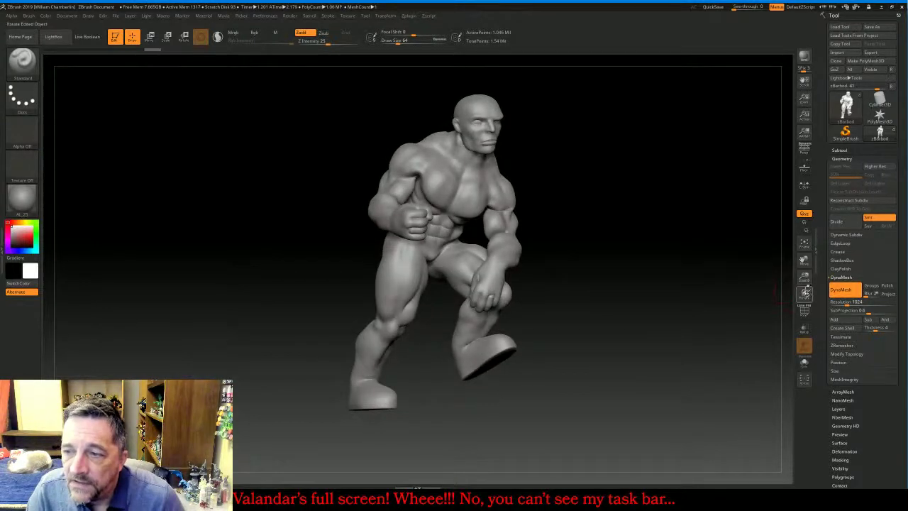
{"action": "left_click_drag", "start_coordinate": [804, 278], "coordinate": [804, 257]}
{"action": "left_click_drag", "start_coordinate": [802, 321], "coordinate": [802, 323]}
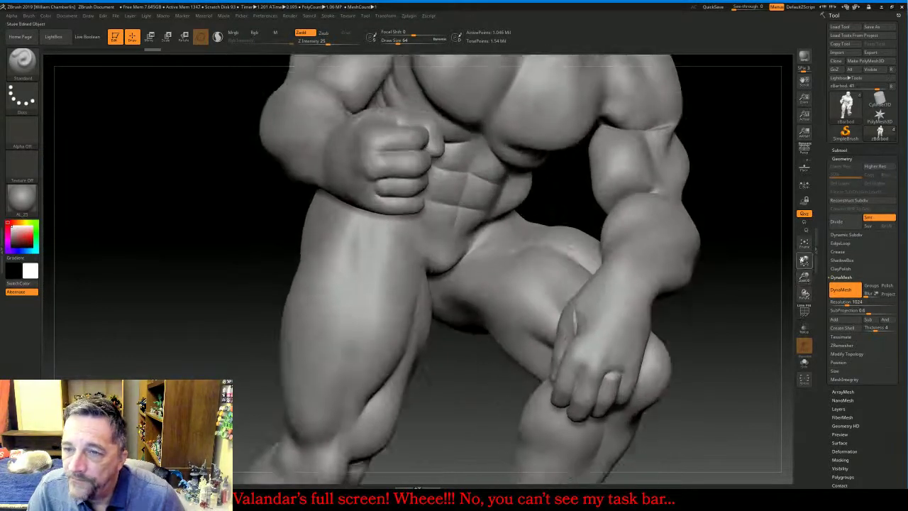
{"action": "left_click_drag", "start_coordinate": [804, 261], "coordinate": [801, 61]}
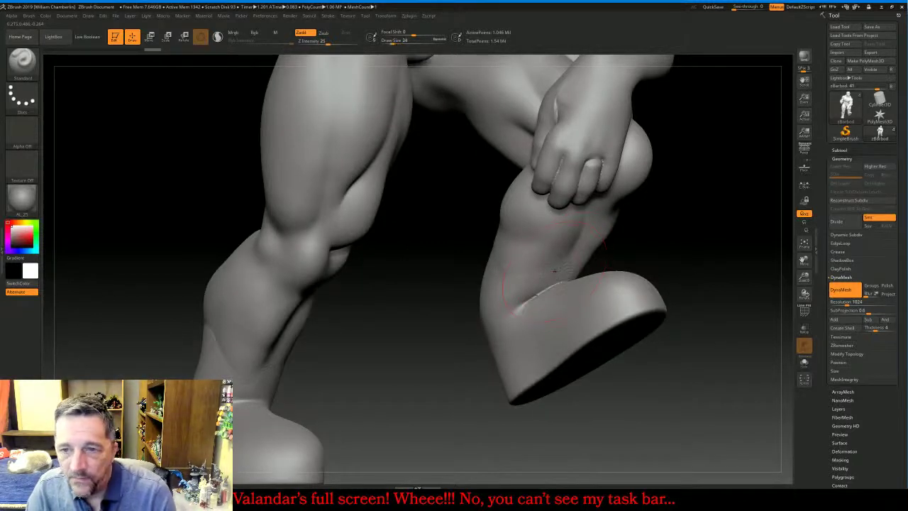
{"action": "key", "text": "shift"}
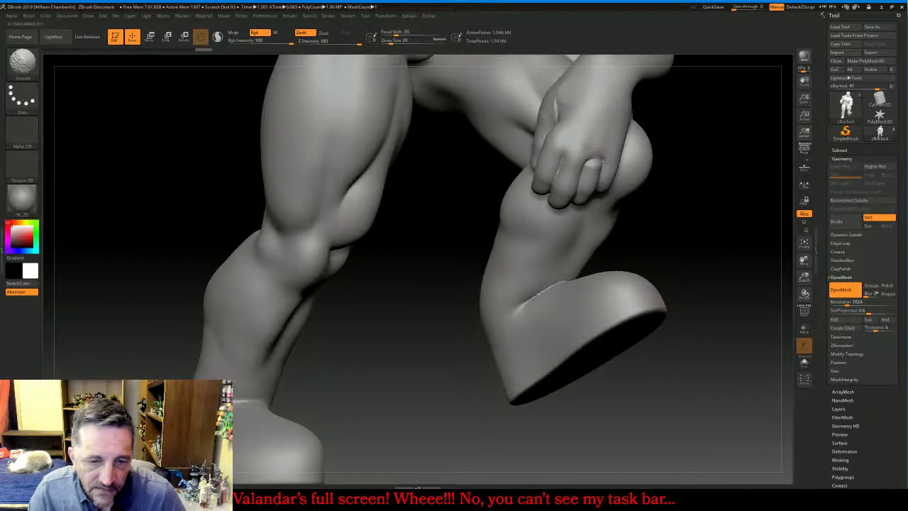
{"action": "key", "text": "shift"}
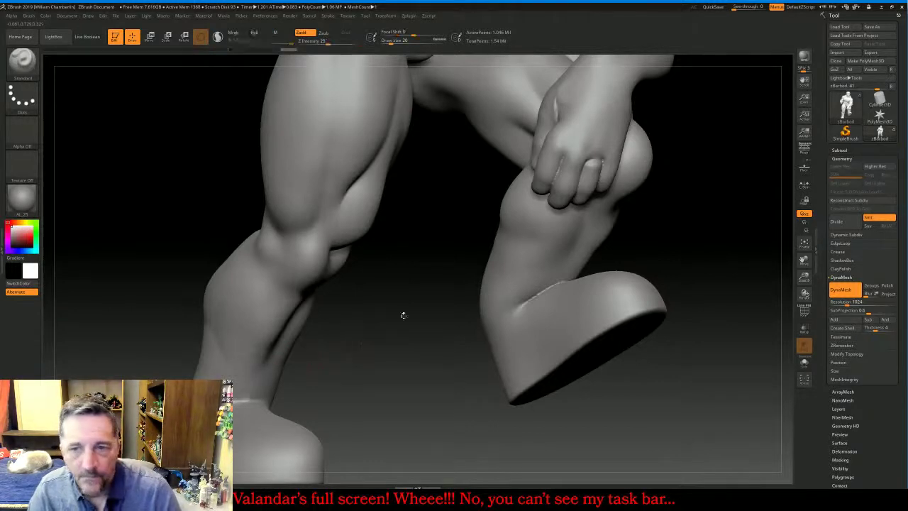
{"action": "key", "text": "shift"}
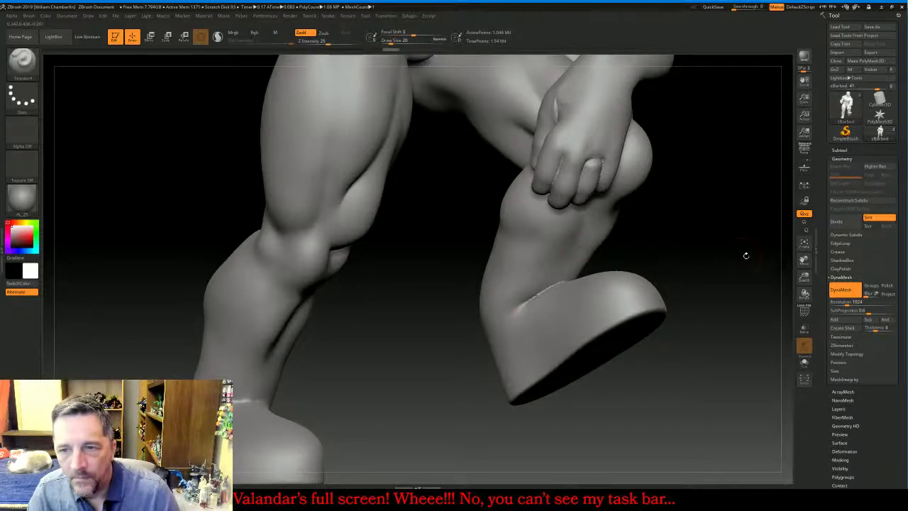
Smooth the back and outer side of the raised leg, covering the calf, foot and the crease beside the knee
{"action": "left_click_drag", "start_coordinate": [746, 256], "coordinate": [789, 251]}
{"action": "key", "text": "shift"}
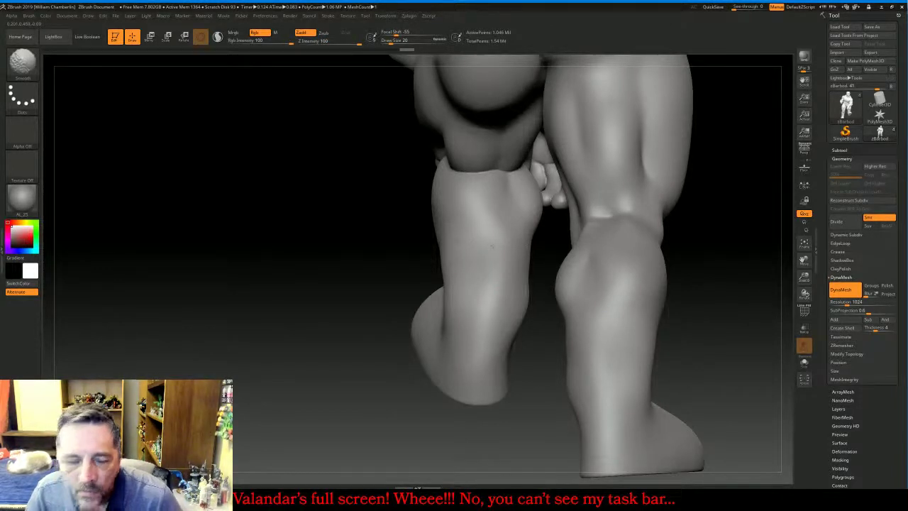
{"action": "left_click_drag", "start_coordinate": [298, 345], "coordinate": [427, 314]}
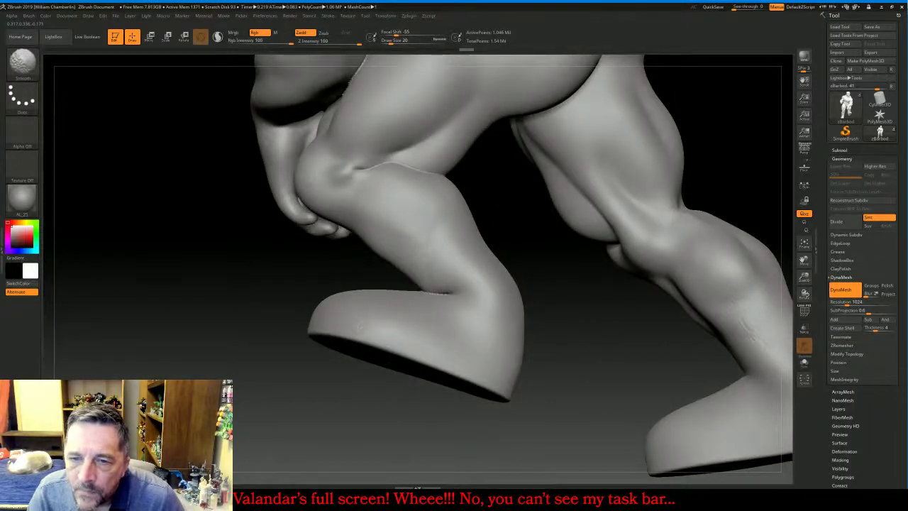
{"action": "left_click_drag", "start_coordinate": [434, 333], "coordinate": [396, 320], "text": "shift"}
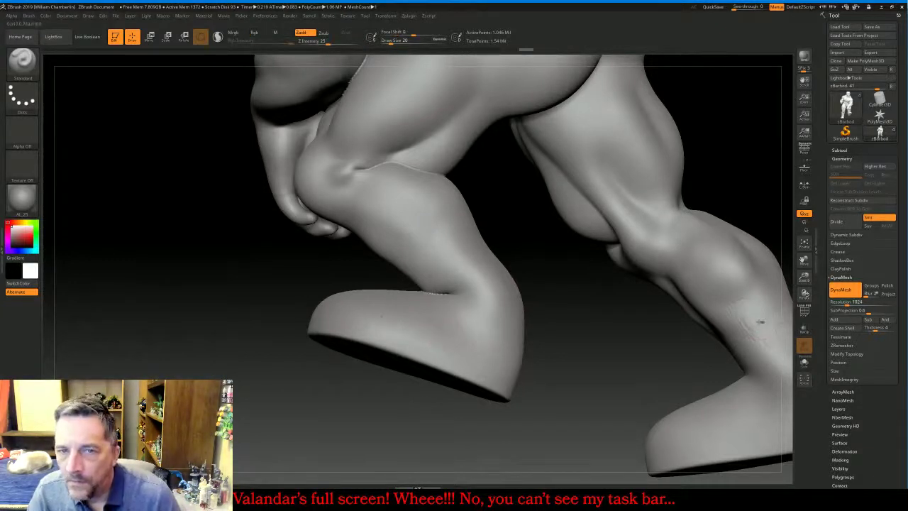
{"action": "key", "text": "shift"}
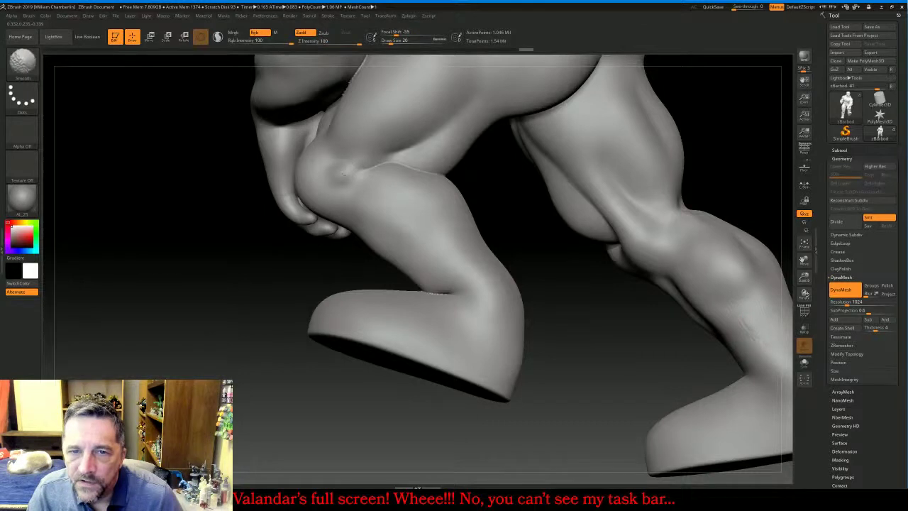
{"action": "key", "text": "shift"}
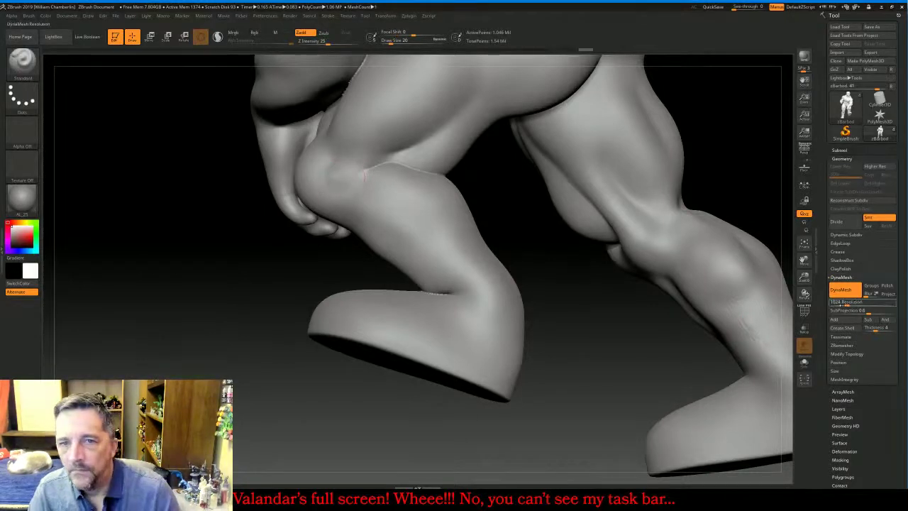
{"action": "left_click_drag", "start_coordinate": [392, 173], "coordinate": [403, 191], "text": "shift"}
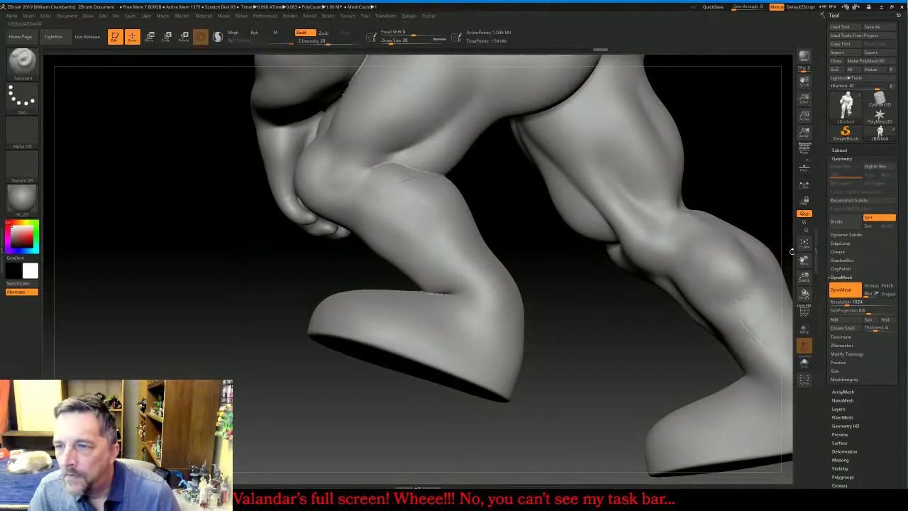
Smooth the rough patches on the standing leg's outer calf, shin and foot
{"action": "mouse_move", "coordinate": [794, 256]}
{"action": "left_mouse_down"}
{"action": "mouse_move", "coordinate": [703, 229]}
{"action": "mouse_move", "coordinate": [606, 276]}
{"action": "left_mouse_up"}
{"action": "key", "text": "shift"}
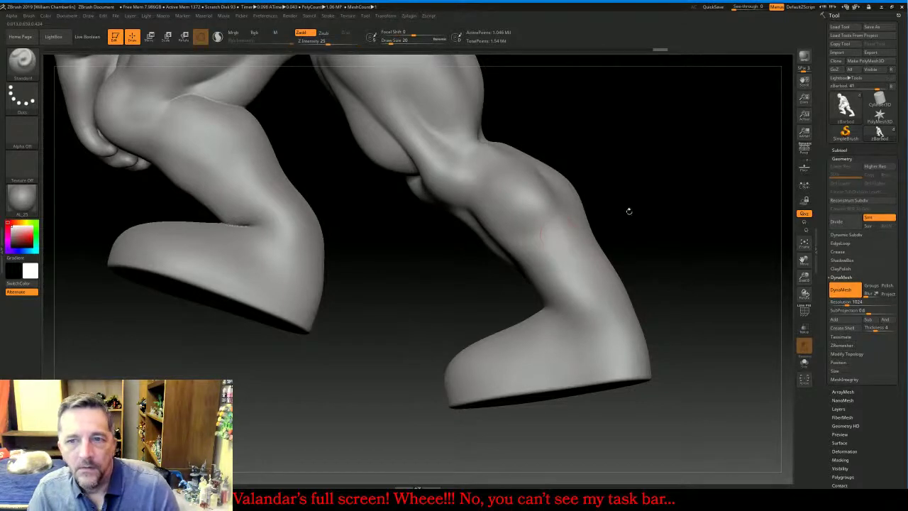
{"action": "left_click_drag", "start_coordinate": [665, 195], "coordinate": [546, 252]}
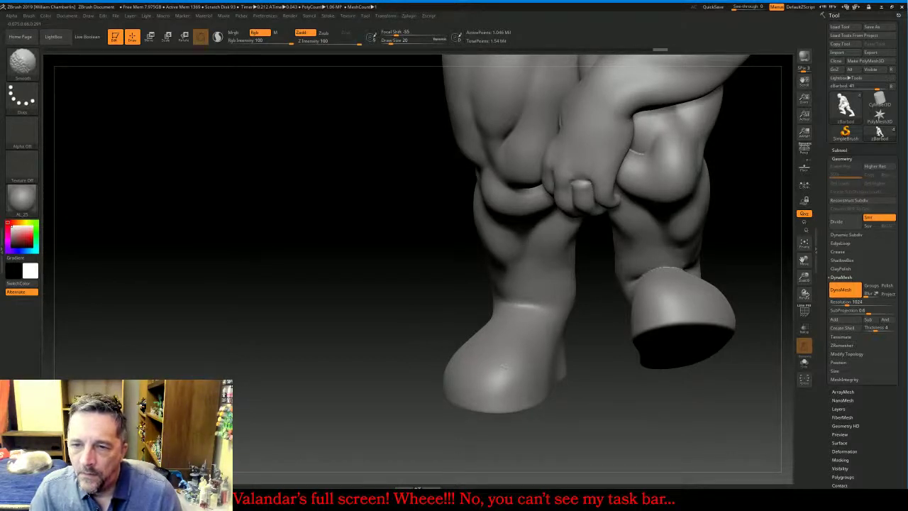
{"action": "left_click_drag", "start_coordinate": [532, 244], "coordinate": [535, 251], "text": "shift"}
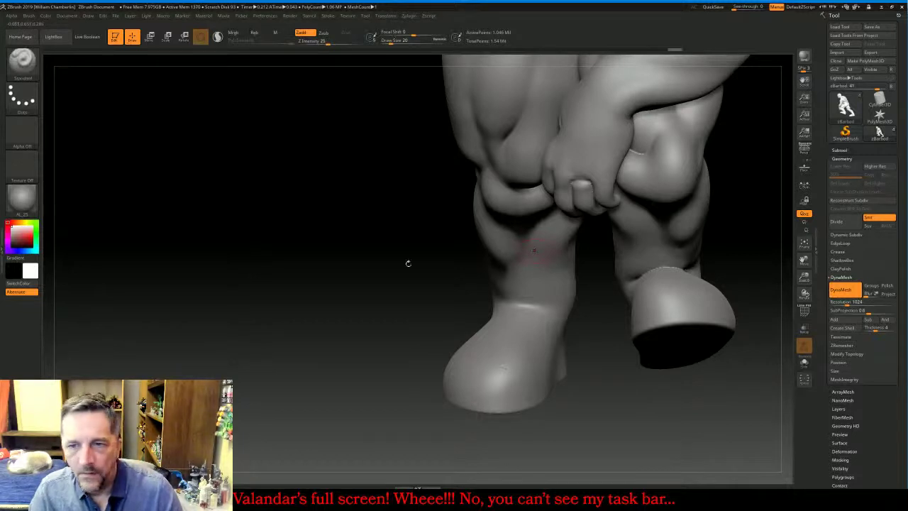
{"action": "left_click_drag", "start_coordinate": [367, 278], "coordinate": [414, 272]}
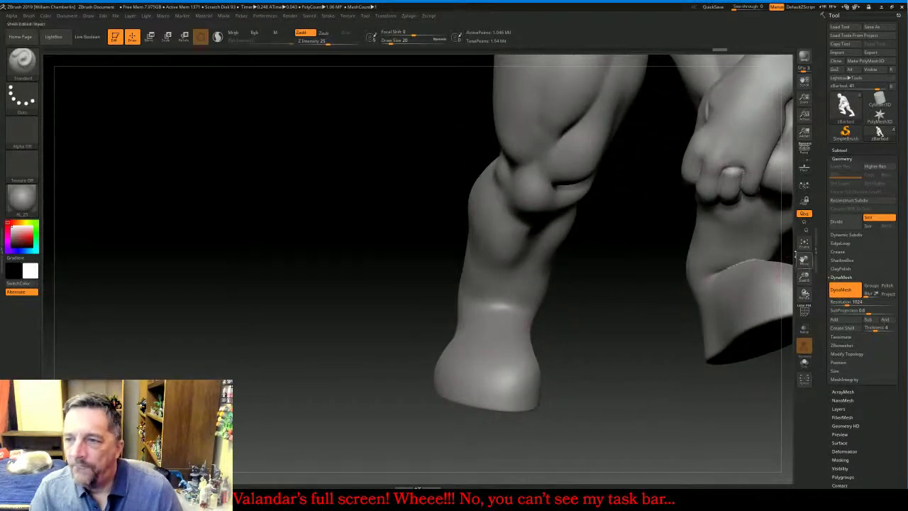
Examine the whole smoothed body, and inspect the head closely around the eyes and mouth
{"action": "left_click", "coordinate": [804, 242]}
{"action": "left_click_drag", "start_coordinate": [778, 267], "coordinate": [753, 277]}
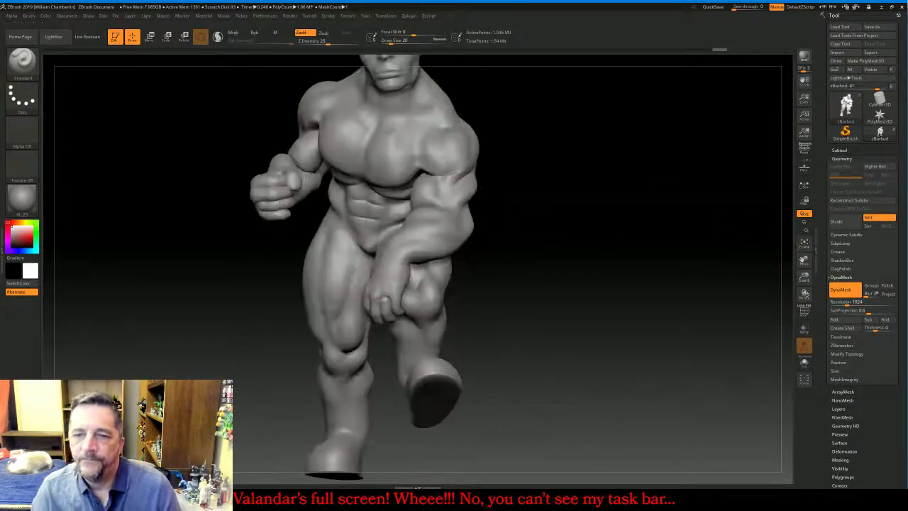
{"action": "left_click", "coordinate": [804, 245]}
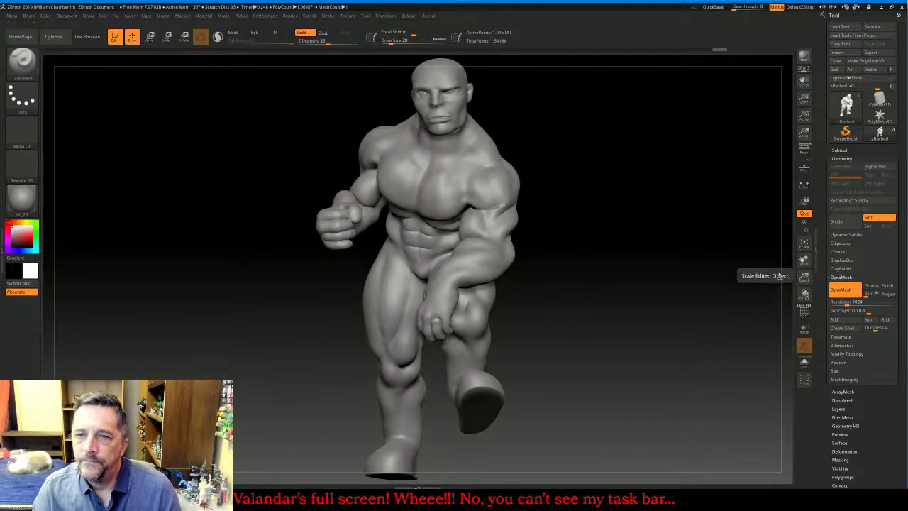
{"action": "mouse_move", "coordinate": [696, 283]}
{"action": "left_mouse_down"}
{"action": "mouse_move", "coordinate": [791, 283]}
{"action": "mouse_move", "coordinate": [692, 290]}
{"action": "left_mouse_up"}
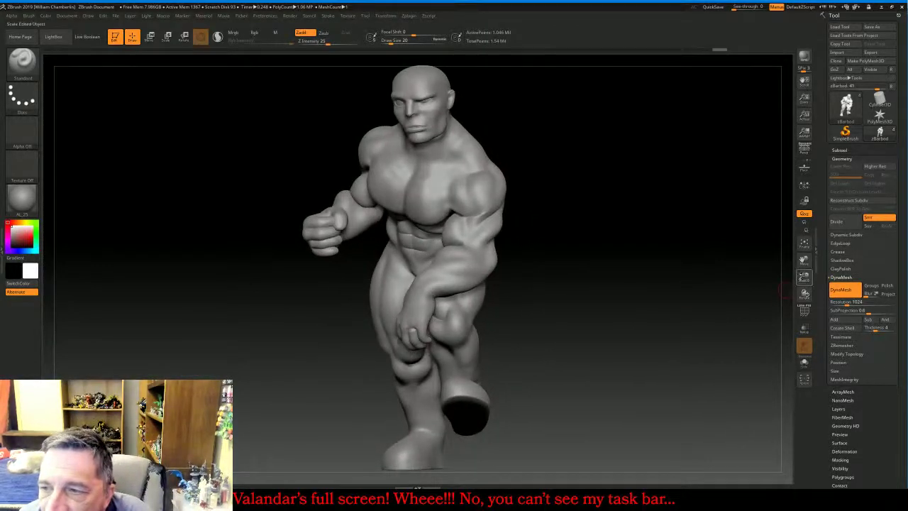
{"action": "left_click_drag", "start_coordinate": [804, 277], "coordinate": [799, 344]}
{"action": "left_click_drag", "start_coordinate": [802, 260], "coordinate": [782, 450]}
{"action": "left_click_drag", "start_coordinate": [804, 277], "coordinate": [796, 322]}
{"action": "left_click_drag", "start_coordinate": [804, 260], "coordinate": [797, 397]}
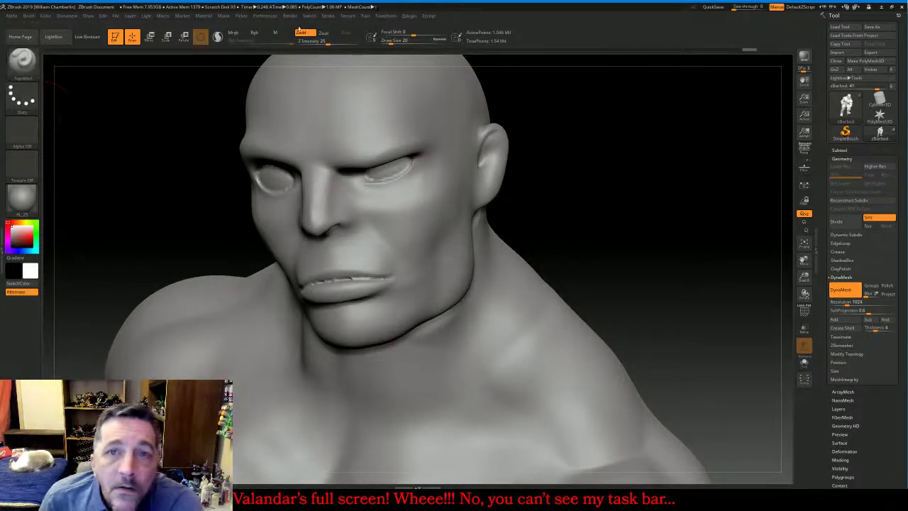
Open the stroke settings alongside the tool settings and expand the Lazy Mouse options
{"action": "left_click", "coordinate": [370, 38]}
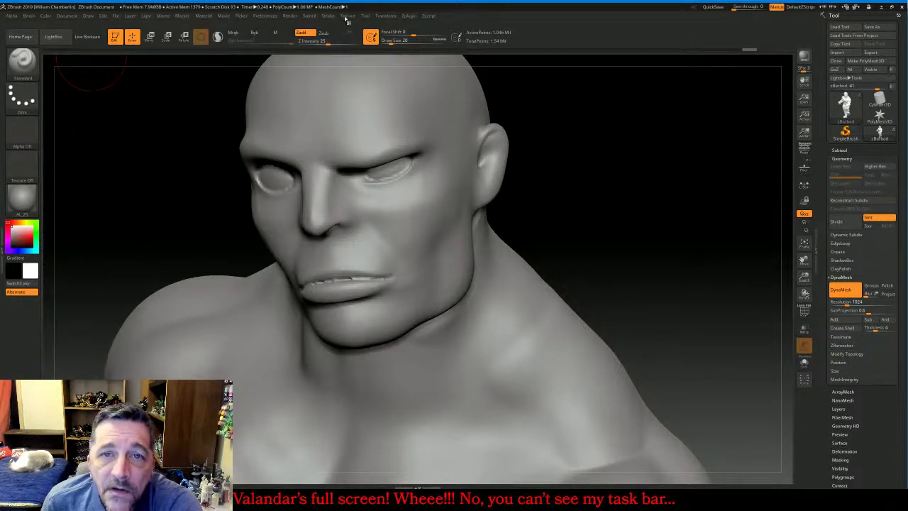
{"action": "left_click", "coordinate": [327, 17]}
{"action": "left_click", "coordinate": [323, 25]}
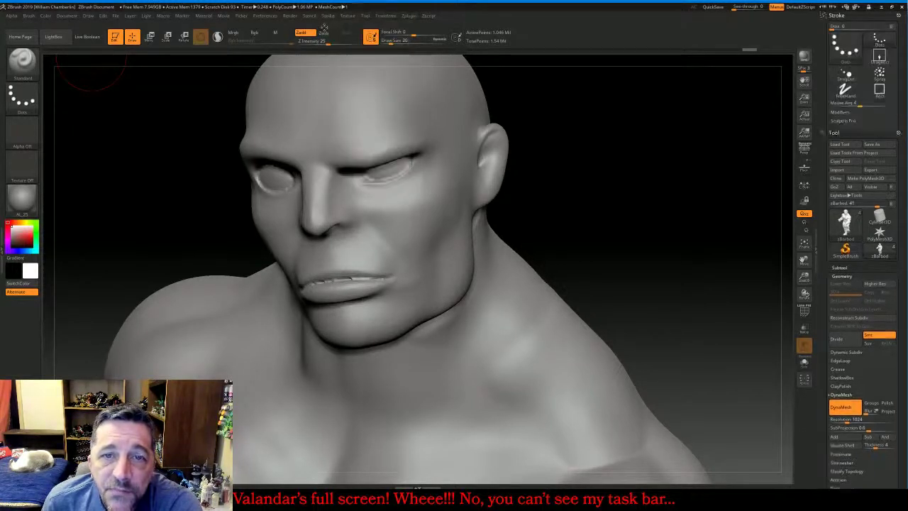
{"action": "left_click", "coordinate": [851, 131]}
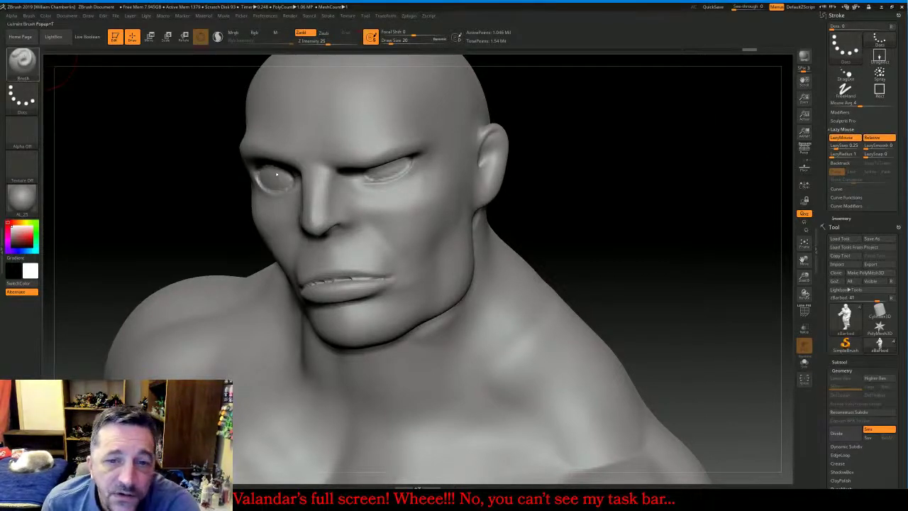
Switch to the Slash3 brush with a draw size of 5 and LazyMouse turned off
{"action": "left_click", "coordinate": [32, 64]}
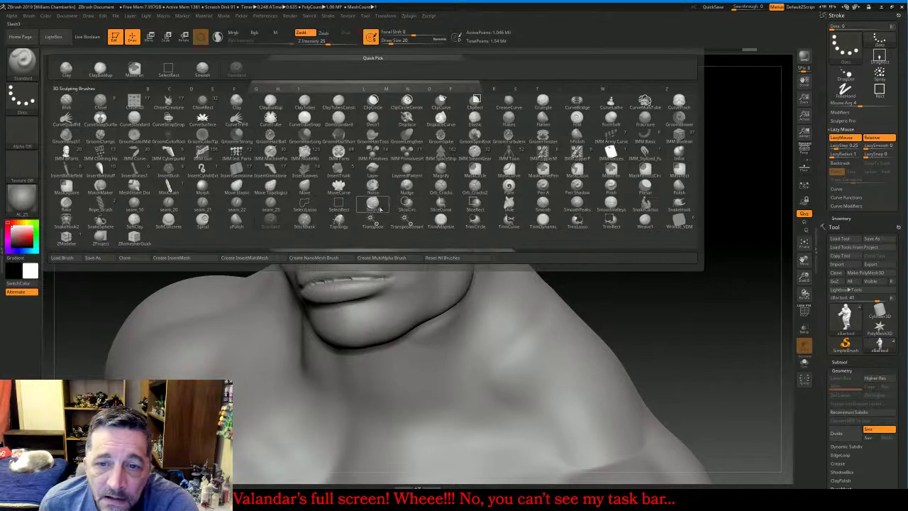
{"action": "left_click", "coordinate": [375, 206]}
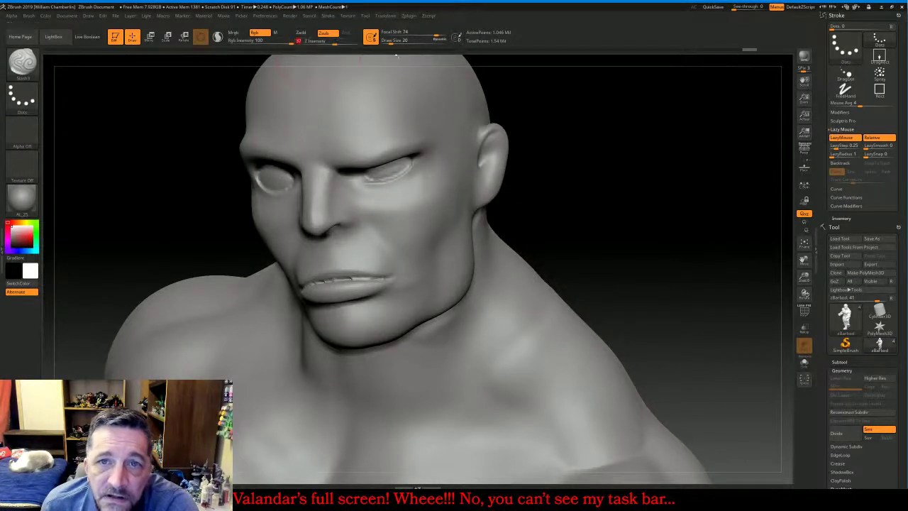
{"action": "left_click_drag", "start_coordinate": [393, 42], "coordinate": [388, 42]}
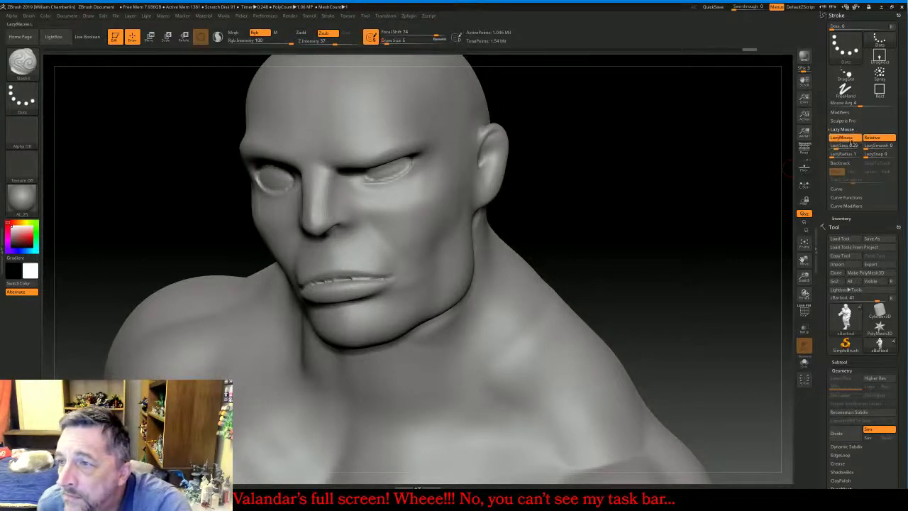
{"action": "left_click", "coordinate": [845, 138]}
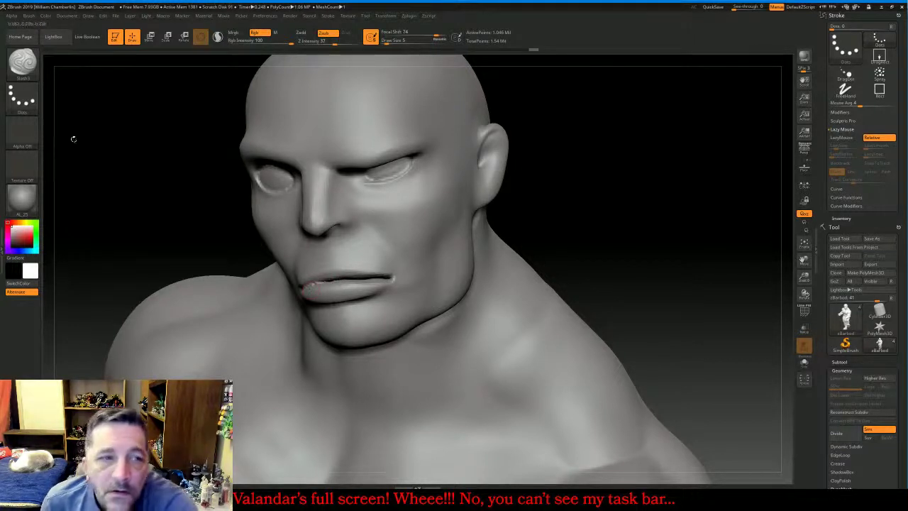
Switch to the Move Topological brush with a draw size of 12
{"action": "left_click", "coordinate": [23, 62]}
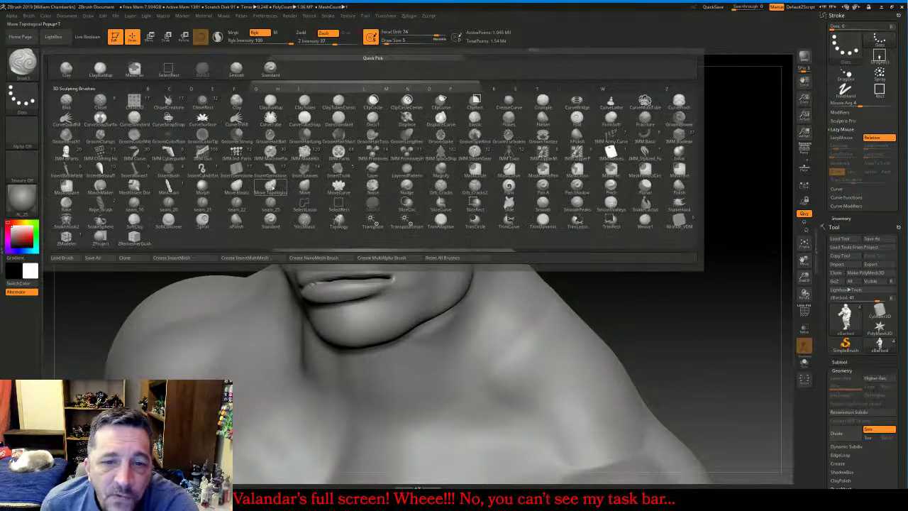
{"action": "left_click", "coordinate": [270, 186]}
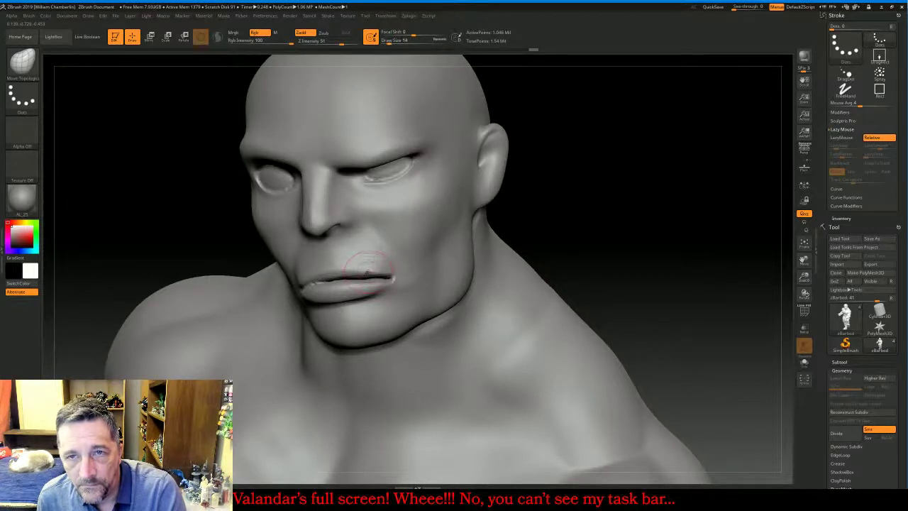
{"action": "left_click", "coordinate": [395, 42]}
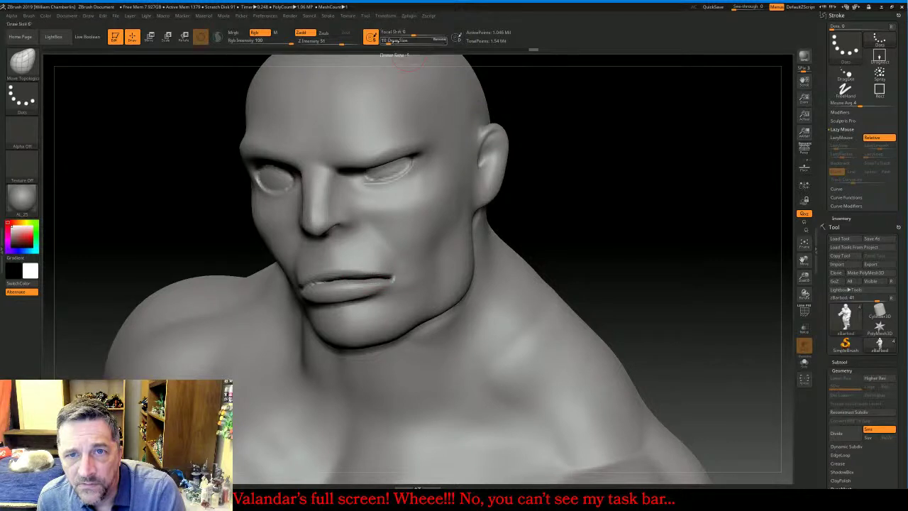
{"action": "type", "text": "10"}
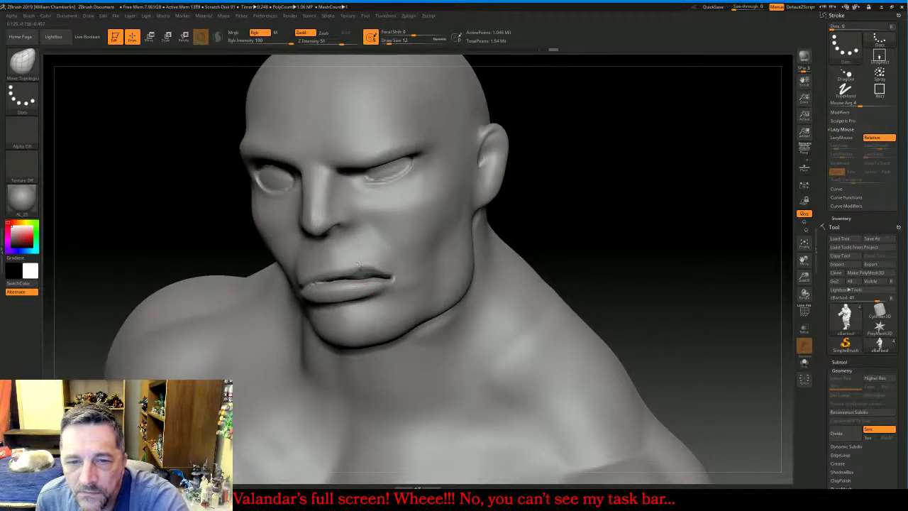
Pull the upper lip upward on the head's left side to open the mouth into a snarl
{"action": "mouse_move", "coordinate": [361, 269]}
{"action": "left_mouse_down"}
{"action": "mouse_move", "coordinate": [387, 272]}
{"action": "mouse_move", "coordinate": [363, 266]}
{"action": "mouse_move", "coordinate": [369, 282]}
{"action": "mouse_move", "coordinate": [361, 282]}
{"action": "mouse_move", "coordinate": [397, 280]}
{"action": "mouse_move", "coordinate": [344, 267]}
{"action": "mouse_move", "coordinate": [375, 255]}
{"action": "left_mouse_up"}
{"action": "key", "text": "ctrl+shift+z"}
{"action": "key", "text": "ctrl+shift+z"}
{"action": "key", "text": "ctrl+shift+z"}
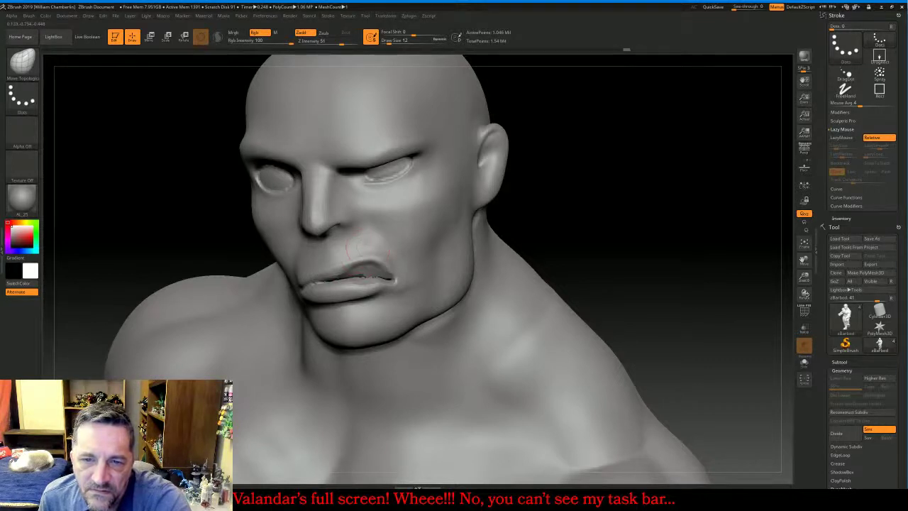
{"action": "key", "text": "ctrl+shift+z"}
{"action": "key", "text": "ctrl+shift+z"}
{"action": "key", "text": "ctrl+shift+z"}
{"action": "key", "text": "ctrl+shift+z"}
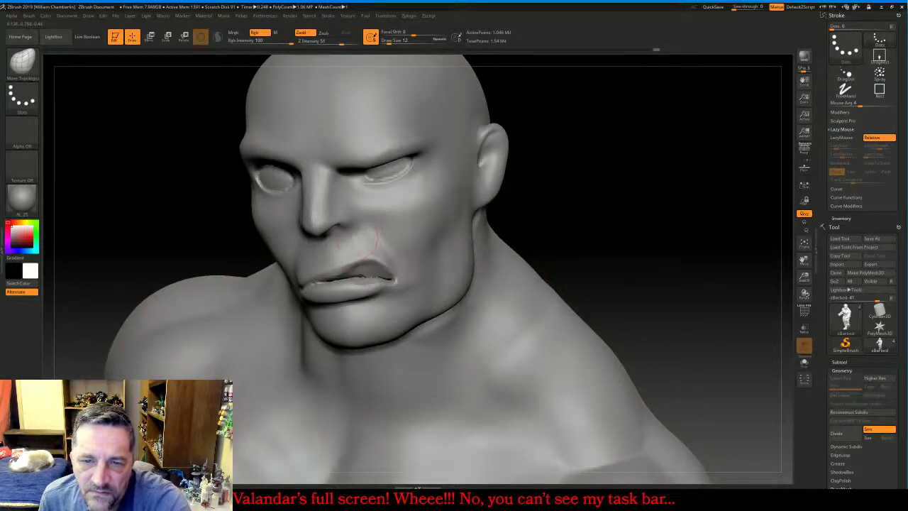
{"action": "key", "text": "ctrl+shift+z"}
{"action": "key", "text": "ctrl+shift+z"}
{"action": "key", "text": "ctrl+shift+z"}
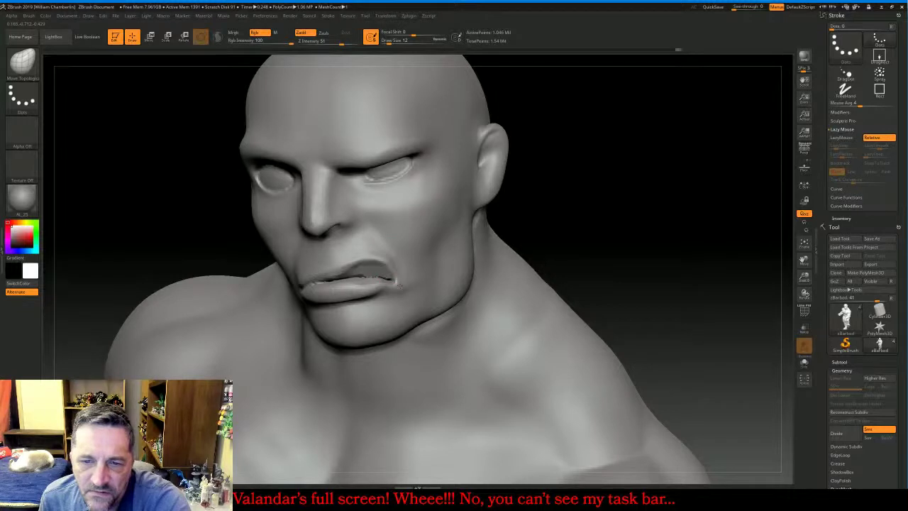
Refine the snarl by nudging the mouth corner, the lower lip's edge and the middle of the upper lip
{"action": "key", "text": "ctrl+shift+z"}
{"action": "key", "text": "ctrl+shift+z"}
{"action": "key", "text": "ctrl+shift+z"}
{"action": "key", "text": "ctrl+shift+z"}
{"action": "left_click_drag", "start_coordinate": [363, 285], "coordinate": [364, 281]}
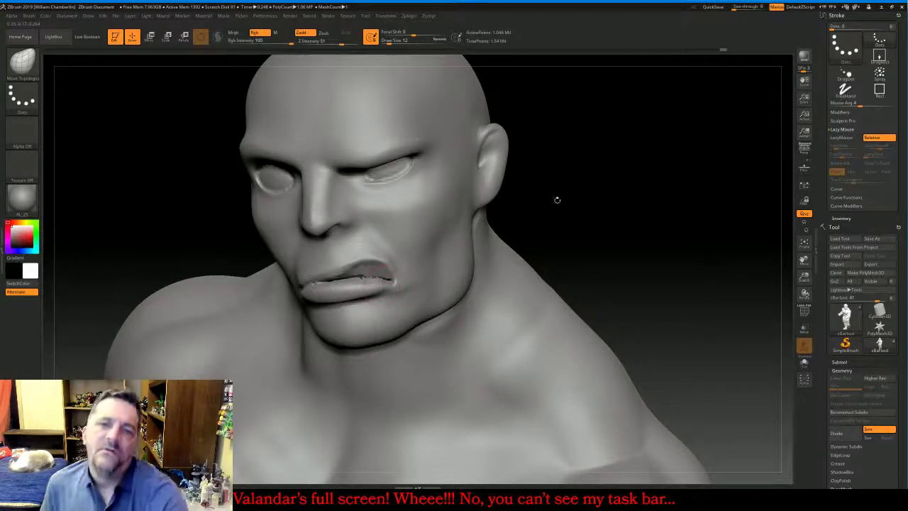
{"action": "left_click_drag", "start_coordinate": [628, 204], "coordinate": [638, 198]}
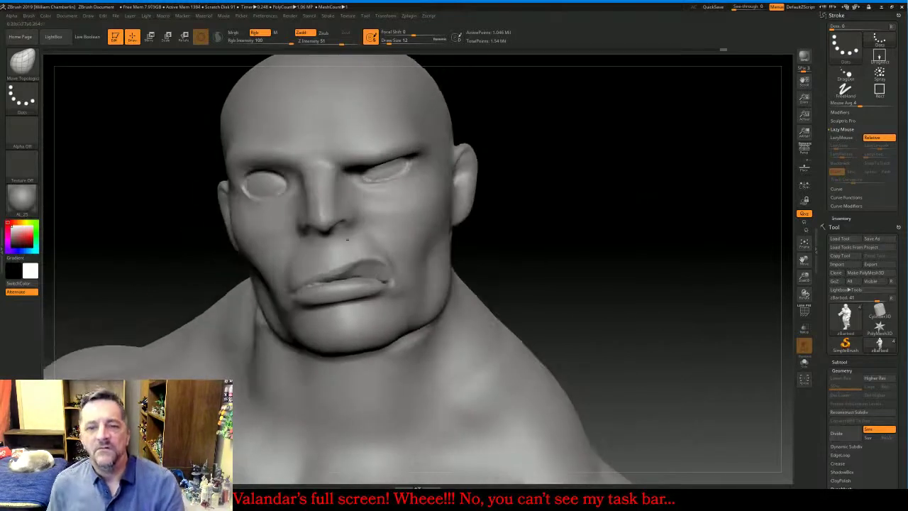
{"action": "key", "text": "ctrl+shift+z"}
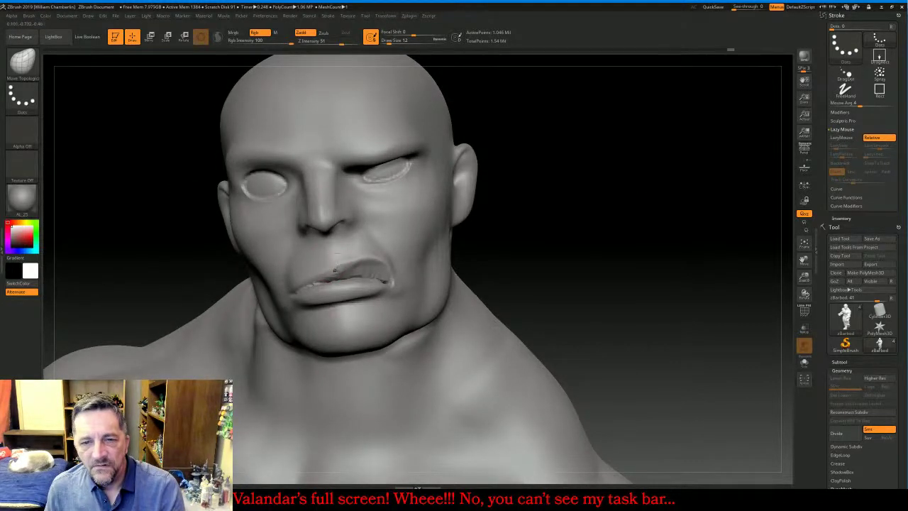
{"action": "key", "text": "ctrl+shift+z"}
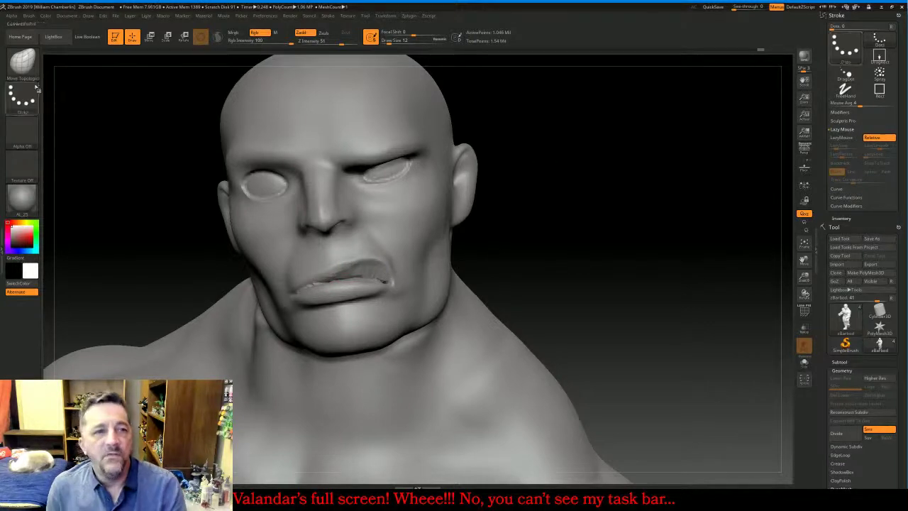
Carve the crease from the nostril to the raised mouth corner using the Slash3 brush, draw size 14, Z Intensity 13
{"action": "left_click", "coordinate": [22, 60]}
{"action": "left_click", "coordinate": [236, 68]}
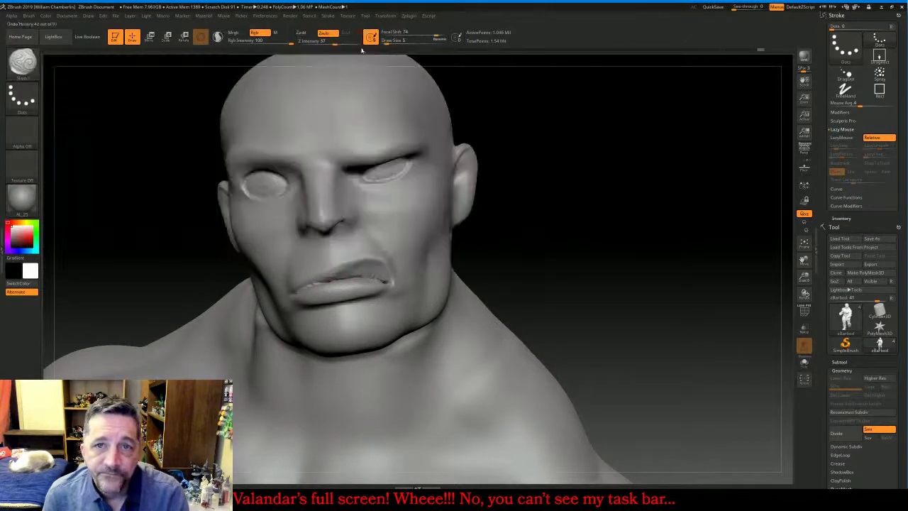
{"action": "left_click_drag", "start_coordinate": [332, 44], "coordinate": [319, 42]}
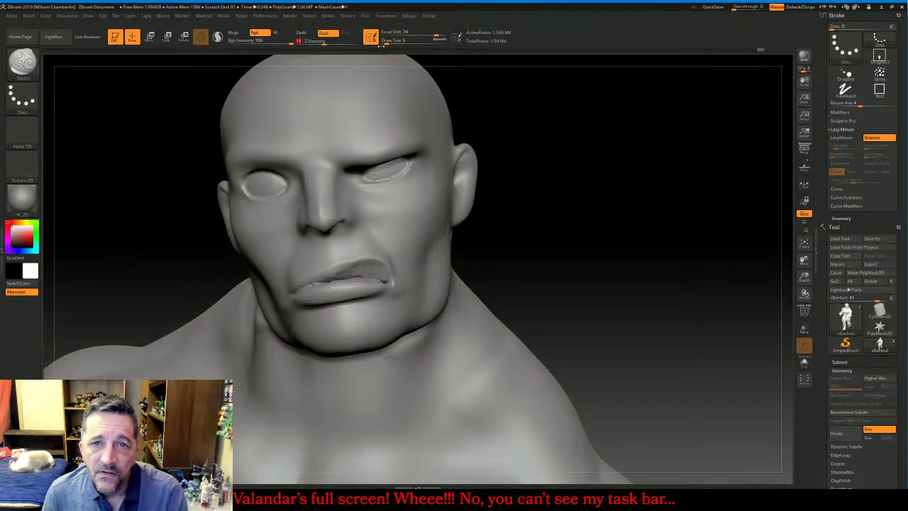
{"action": "left_click_drag", "start_coordinate": [388, 44], "coordinate": [390, 43]}
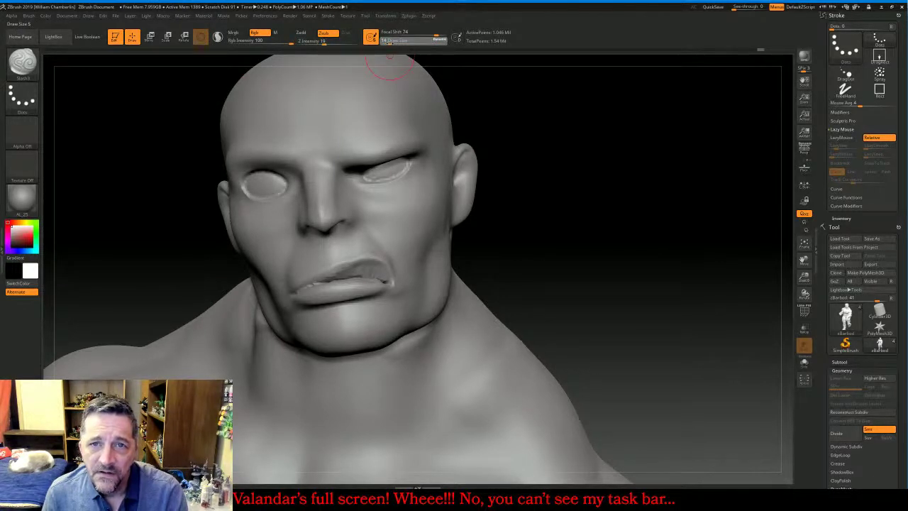
{"action": "left_click", "coordinate": [320, 43]}
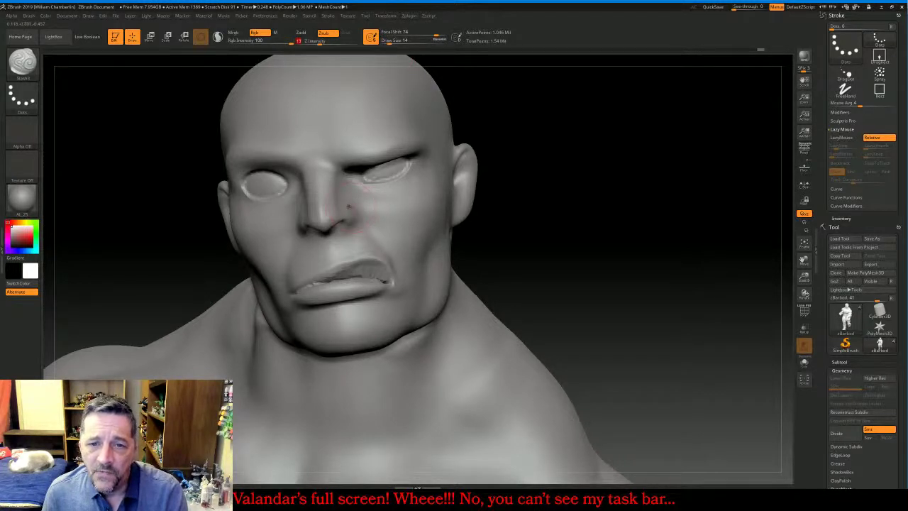
{"action": "mouse_move", "coordinate": [361, 212]}
{"action": "left_mouse_down"}
{"action": "mouse_move", "coordinate": [390, 252]}
{"action": "mouse_move", "coordinate": [399, 295]}
{"action": "left_mouse_up"}
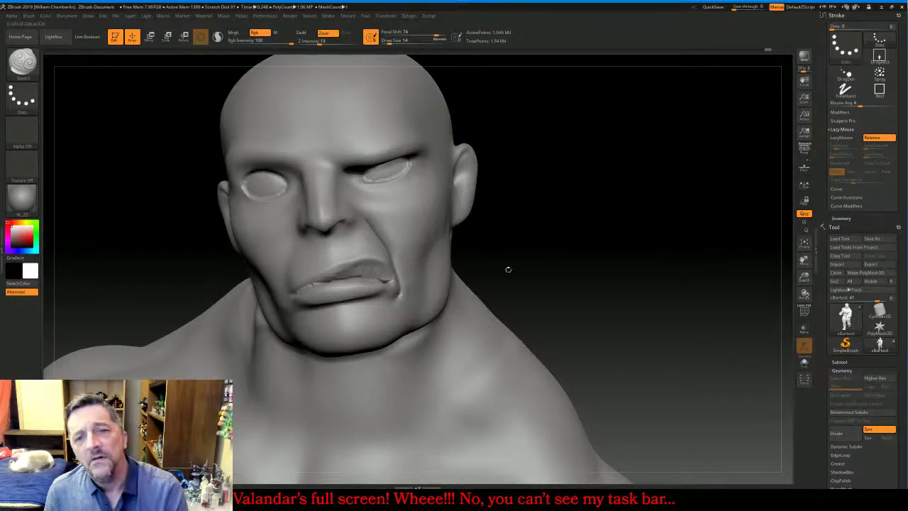
Carve a fainter nose-to-mouth crease on the opposite cheek at Z Intensity 4
{"action": "mouse_move", "coordinate": [509, 267]}
{"action": "left_mouse_down"}
{"action": "mouse_move", "coordinate": [604, 257]}
{"action": "mouse_move", "coordinate": [554, 259]}
{"action": "mouse_move", "coordinate": [589, 253]}
{"action": "mouse_move", "coordinate": [547, 220]}
{"action": "left_mouse_up"}
{"action": "left_click_drag", "start_coordinate": [320, 41], "coordinate": [312, 41]}
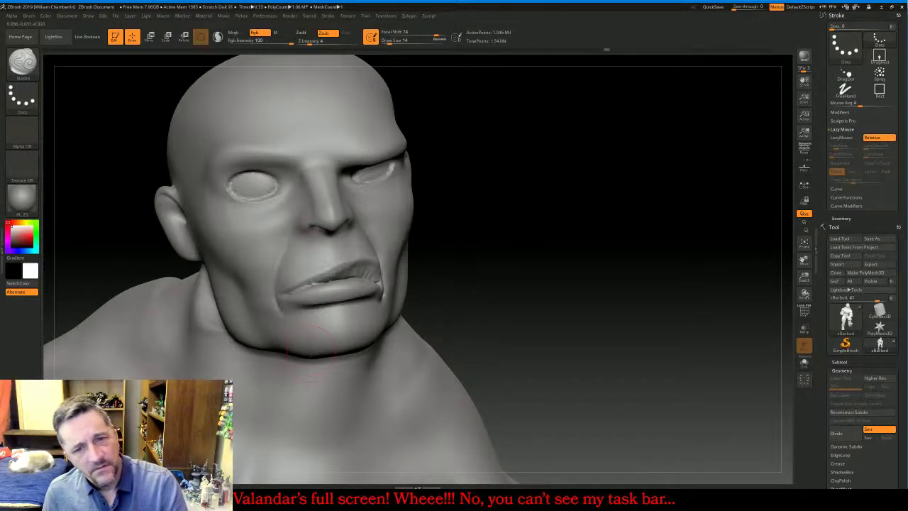
{"action": "left_click_drag", "start_coordinate": [596, 234], "coordinate": [750, 262]}
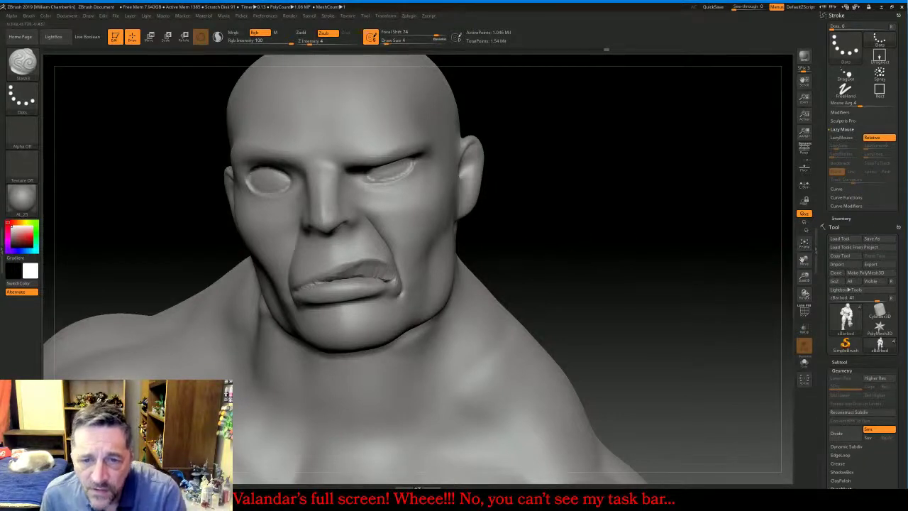
Shape the teeth in the opening under the raised lip with a draw size of 4 and re-DynaMesh the body
{"action": "mouse_move", "coordinate": [376, 275]}
{"action": "left_mouse_down", "text": "shift"}
{"action": "mouse_move", "coordinate": [386, 279]}
{"action": "mouse_move", "coordinate": [325, 281]}
{"action": "left_mouse_up", "text": "shift"}
{"action": "left_click_drag", "start_coordinate": [597, 233], "coordinate": [566, 233]}
{"action": "mouse_move", "coordinate": [693, 232]}
{"action": "left_mouse_down"}
{"action": "mouse_move", "coordinate": [630, 231]}
{"action": "mouse_move", "coordinate": [658, 231]}
{"action": "left_mouse_up"}
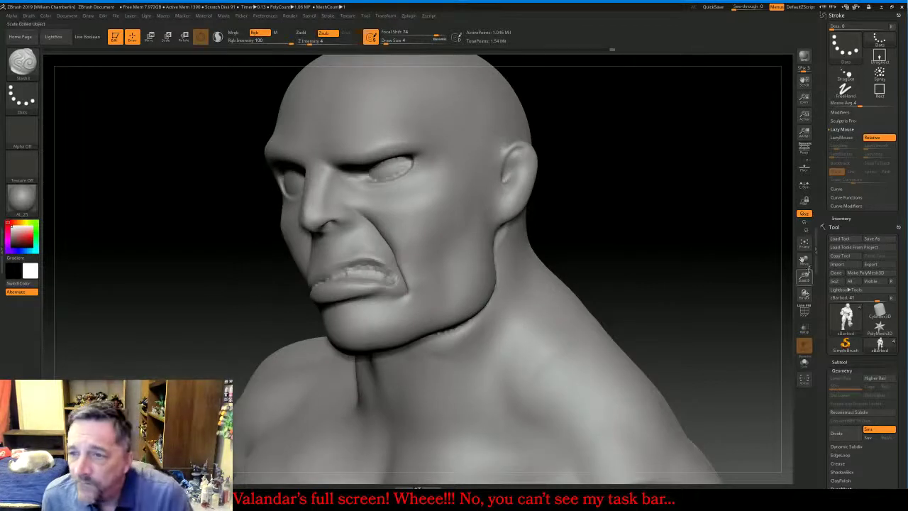
{"action": "key", "text": "ctrl"}
{"action": "key", "text": "ctrl+z"}
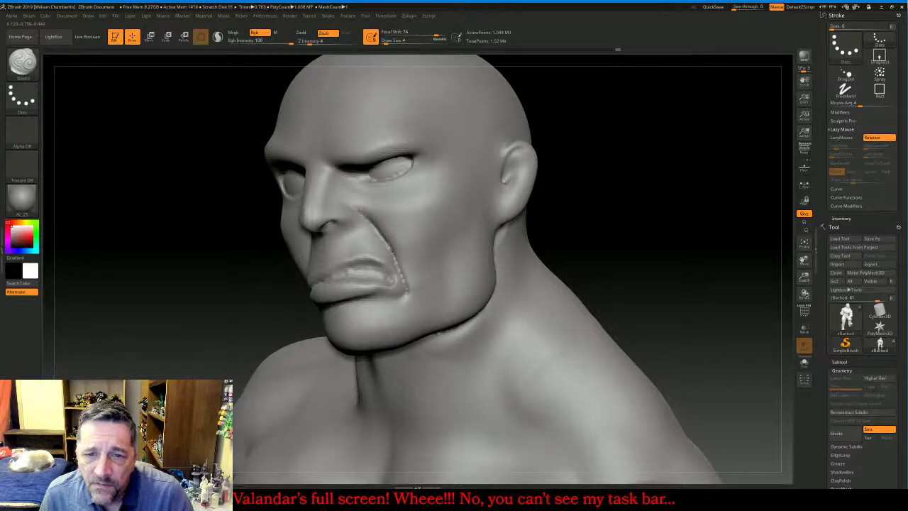
Define the teeth and the edges of the lips with Slash3 at Z Intensity 10
{"action": "left_click_drag", "start_coordinate": [578, 214], "coordinate": [648, 208]}
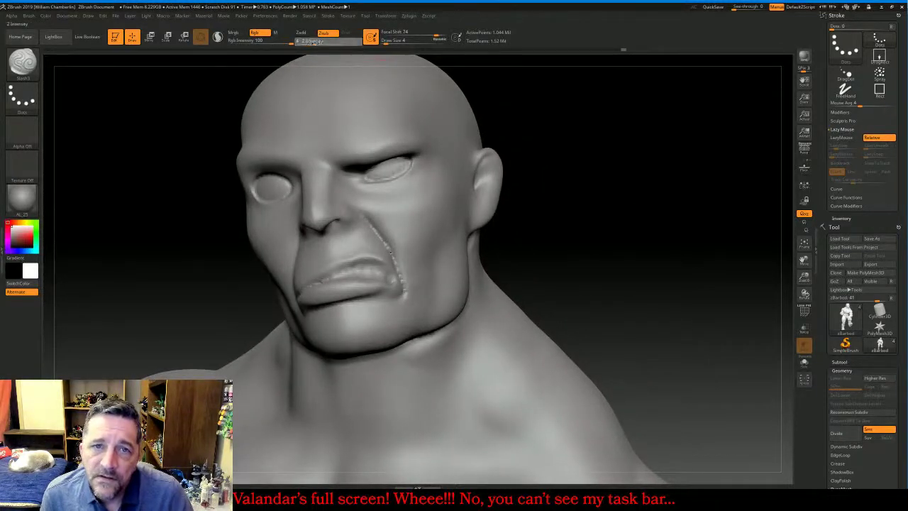
{"action": "left_click_drag", "start_coordinate": [541, 186], "coordinate": [528, 238]}
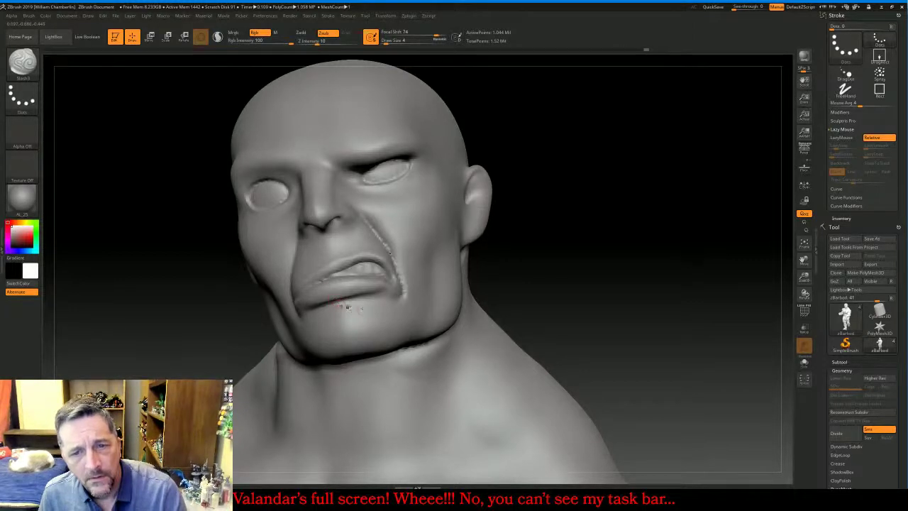
{"action": "mouse_move", "coordinate": [648, 200]}
{"action": "left_mouse_down"}
{"action": "mouse_move", "coordinate": [596, 203]}
{"action": "mouse_move", "coordinate": [695, 204]}
{"action": "mouse_move", "coordinate": [675, 212]}
{"action": "left_mouse_up"}
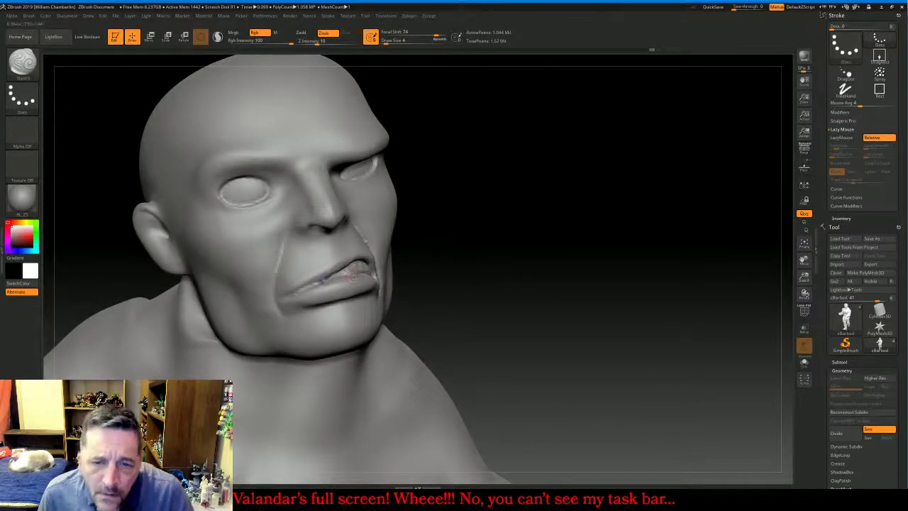
{"action": "key", "text": "shift"}
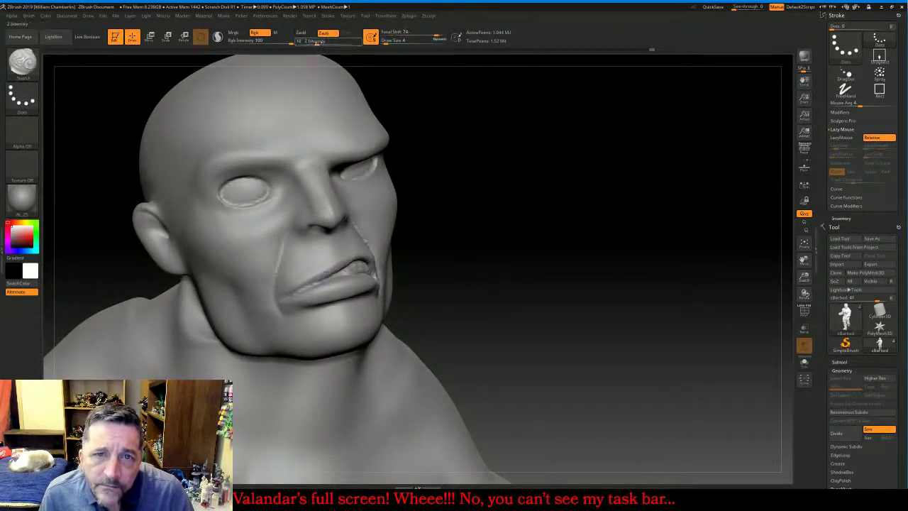
Deepen the parting line between the lips at Z Intensity 19 and smooth the teeth under the raised lip
{"action": "left_click", "coordinate": [324, 42]}
{"action": "left_click_drag", "start_coordinate": [321, 41], "coordinate": [299, 41]}
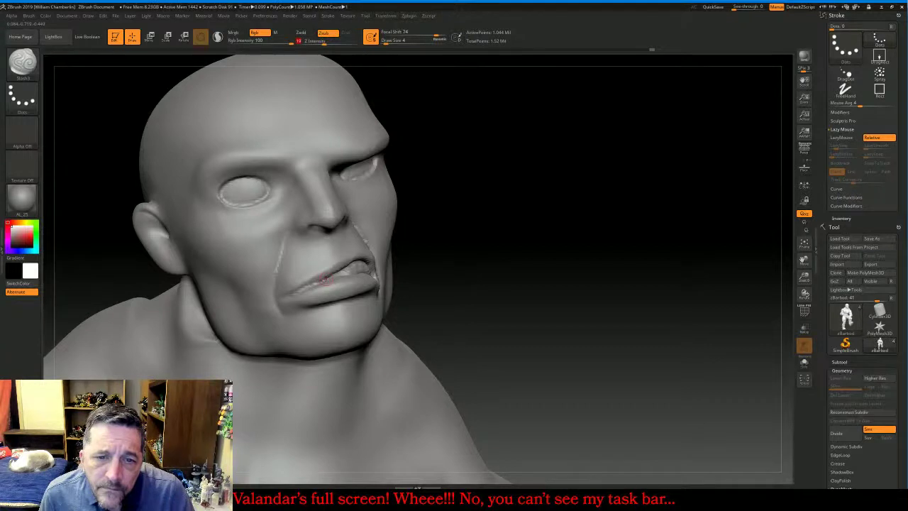
{"action": "mouse_move", "coordinate": [324, 280]}
{"action": "left_mouse_down"}
{"action": "mouse_move", "coordinate": [297, 292]}
{"action": "mouse_move", "coordinate": [316, 286]}
{"action": "left_mouse_up"}
{"action": "mouse_move", "coordinate": [567, 248]}
{"action": "left_mouse_down"}
{"action": "mouse_move", "coordinate": [546, 245]}
{"action": "mouse_move", "coordinate": [602, 235]}
{"action": "left_mouse_up"}
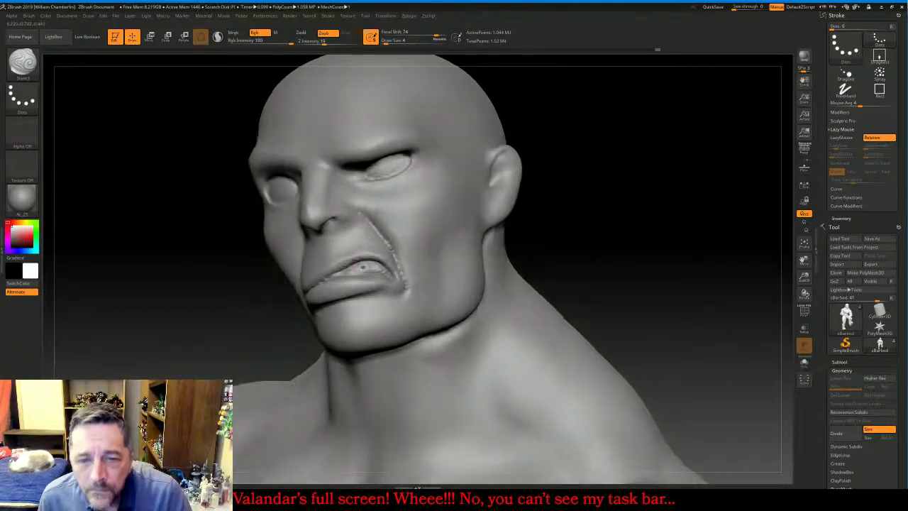
{"action": "mouse_move", "coordinate": [365, 266]}
{"action": "left_mouse_down", "text": "shift"}
{"action": "mouse_move", "coordinate": [354, 268]}
{"action": "mouse_move", "coordinate": [387, 273]}
{"action": "left_mouse_up", "text": "shift"}
{"action": "mouse_move", "coordinate": [650, 210]}
{"action": "left_mouse_down"}
{"action": "mouse_move", "coordinate": [635, 225]}
{"action": "mouse_move", "coordinate": [689, 232]}
{"action": "left_mouse_up"}
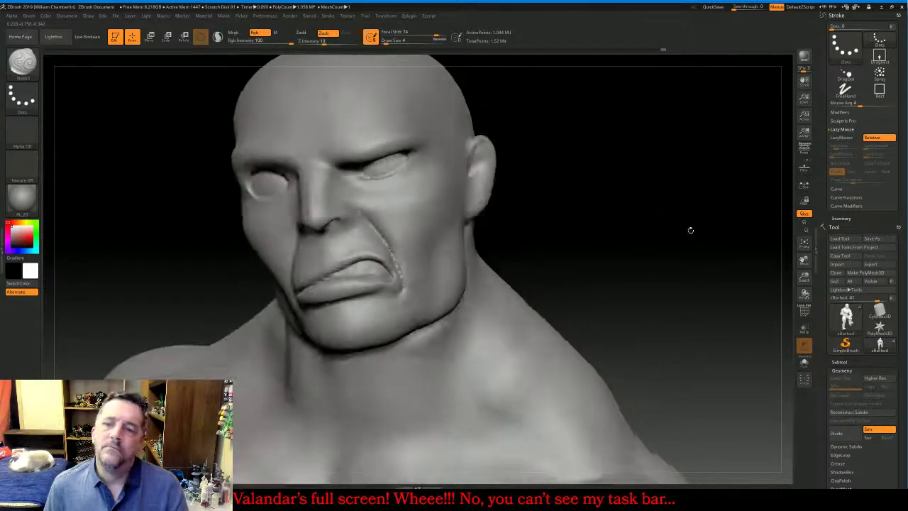
Examine the whole figure's pose from several sides and read the live chat's comments about the character
{"action": "left_click", "coordinate": [804, 244]}
{"action": "left_click_drag", "start_coordinate": [804, 260], "coordinate": [810, 261]}
{"action": "mouse_move", "coordinate": [724, 281]}
{"action": "left_mouse_down"}
{"action": "mouse_move", "coordinate": [762, 286]}
{"action": "mouse_move", "coordinate": [725, 287]}
{"action": "left_mouse_up"}
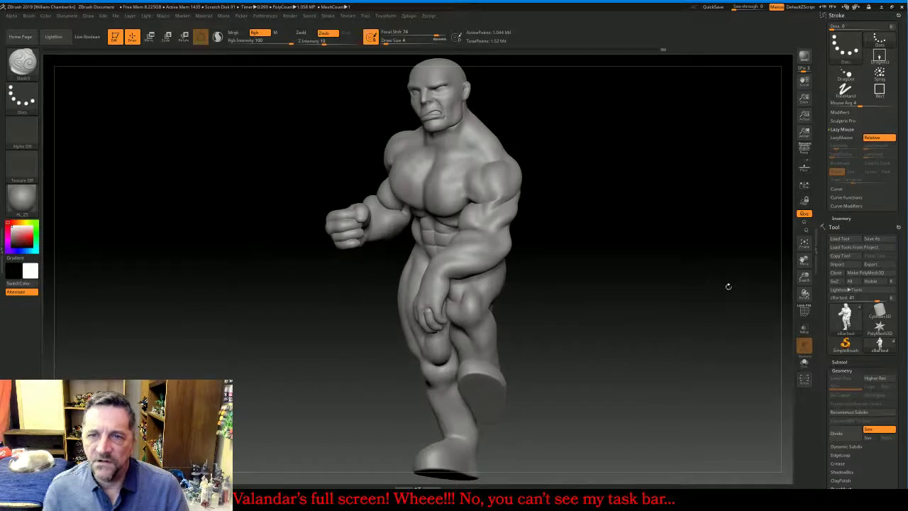
{"action": "left_click", "coordinate": [298, 471]}
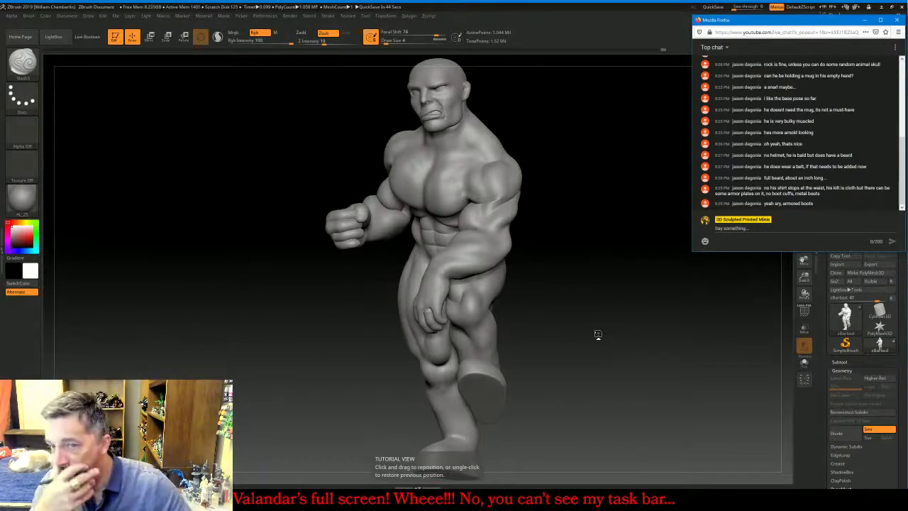
{"action": "left_click", "coordinate": [610, 278]}
{"action": "left_click_drag", "start_coordinate": [610, 278], "coordinate": [624, 270]}
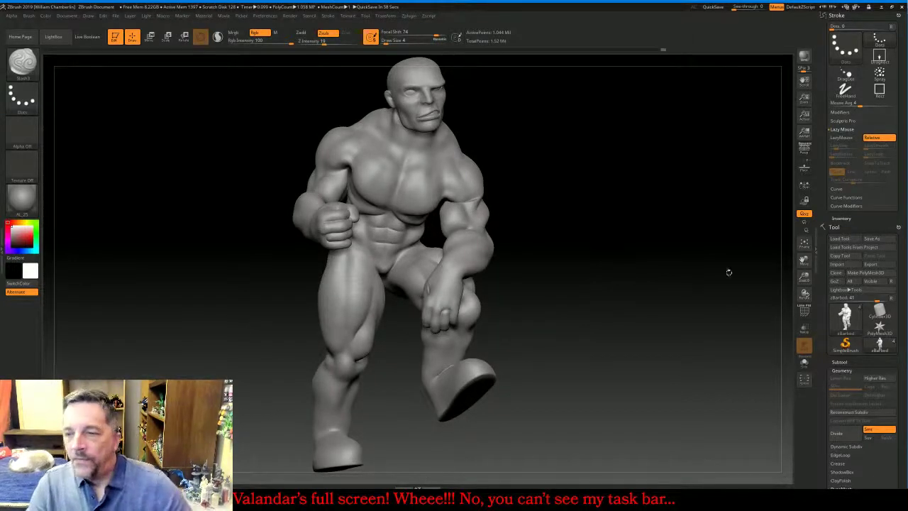
Smooth the knuckles and finger bases of the hand resting on the raised knee with a draw size of 8
{"action": "mouse_move", "coordinate": [804, 277]}
{"action": "left_mouse_down"}
{"action": "mouse_move", "coordinate": [812, 267]}
{"action": "mouse_move", "coordinate": [813, 284]}
{"action": "mouse_move", "coordinate": [777, 128]}
{"action": "left_mouse_up"}
{"action": "left_click_drag", "start_coordinate": [803, 277], "coordinate": [807, 292]}
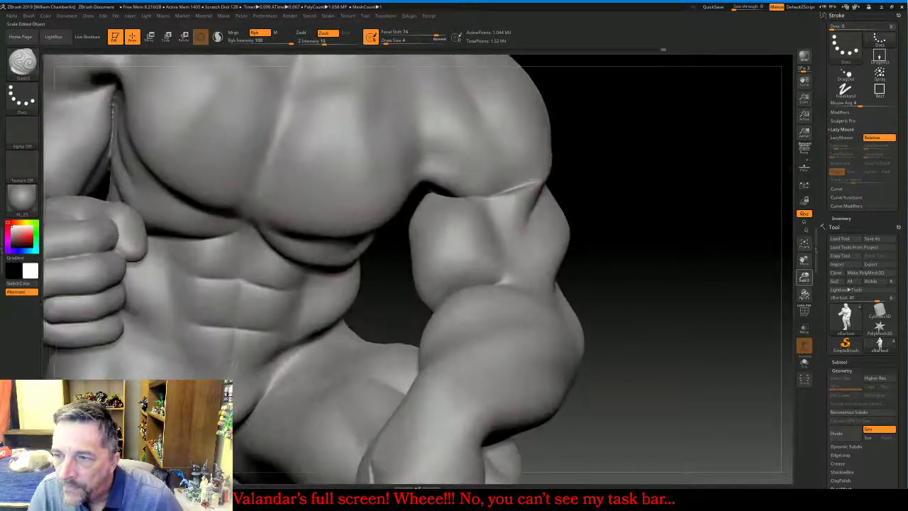
{"action": "left_click_drag", "start_coordinate": [803, 261], "coordinate": [768, 158]}
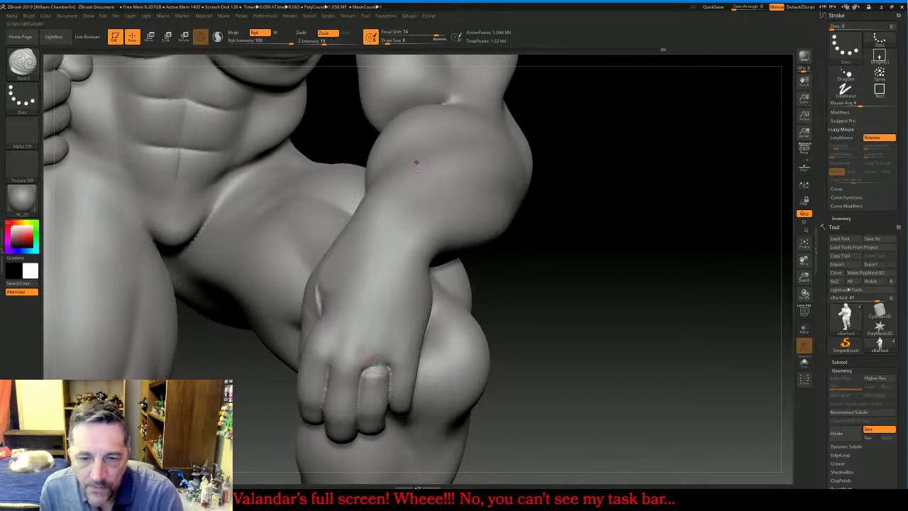
{"action": "key", "text": "b"}
{"action": "key", "text": "i"}
{"action": "key", "text": "n"}
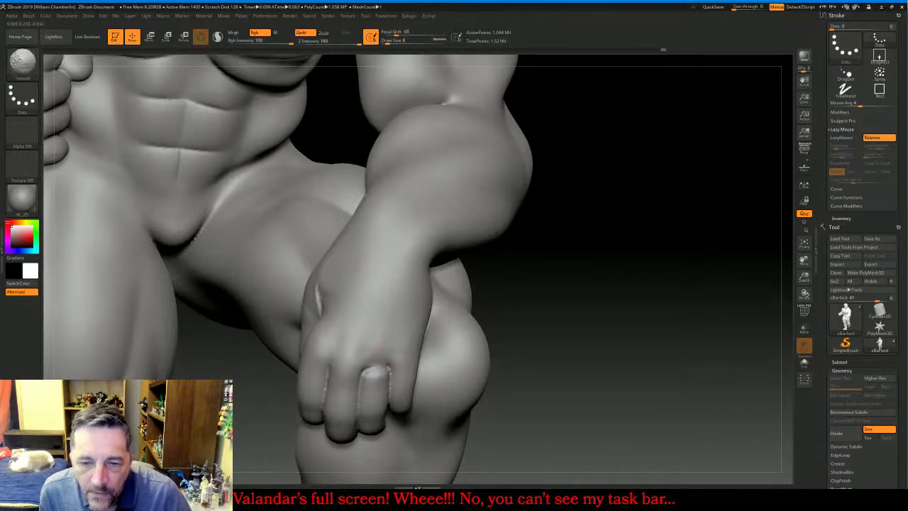
{"action": "key", "text": "shift"}
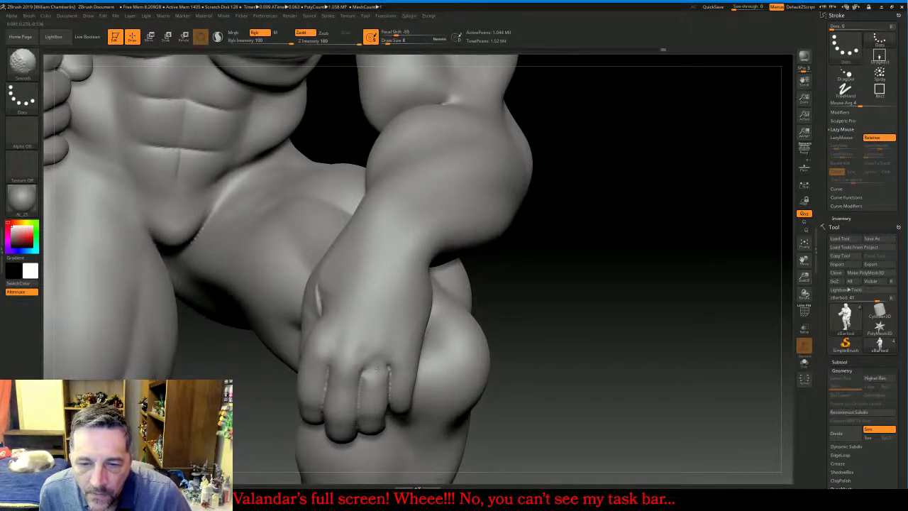
{"action": "left_click", "coordinate": [22, 63]}
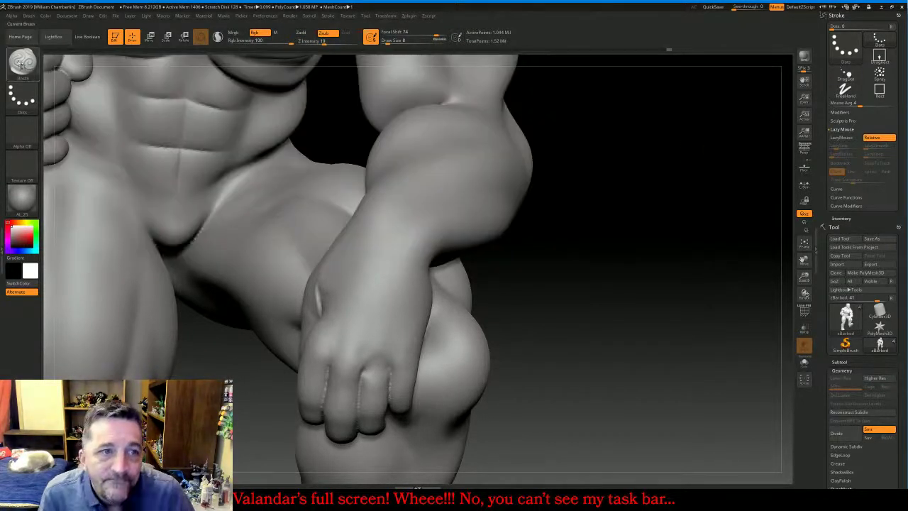
Fill out the knuckle area of the hand on the raised knee with the Inflat brush at Z Intensity 10 and smooth it
{"action": "left_click", "coordinate": [22, 63]}
{"action": "left_click", "coordinate": [675, 154]}
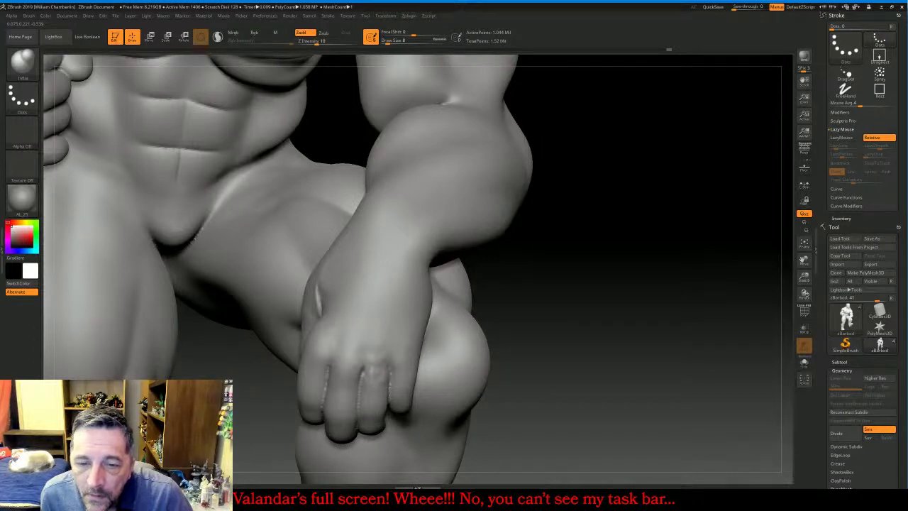
{"action": "key", "text": "shift"}
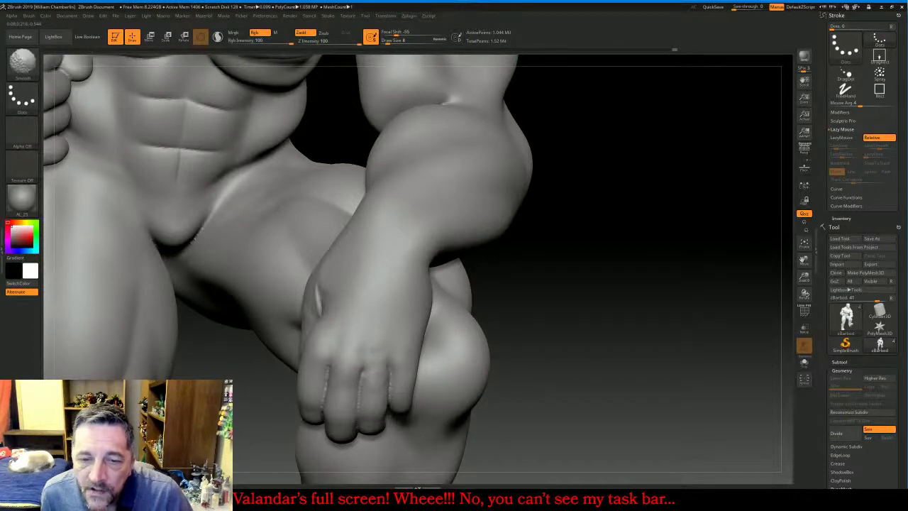
Smooth the pinched crease between the thumb and index finger of the hand on the raised knee
{"action": "left_click_drag", "start_coordinate": [622, 277], "coordinate": [628, 274]}
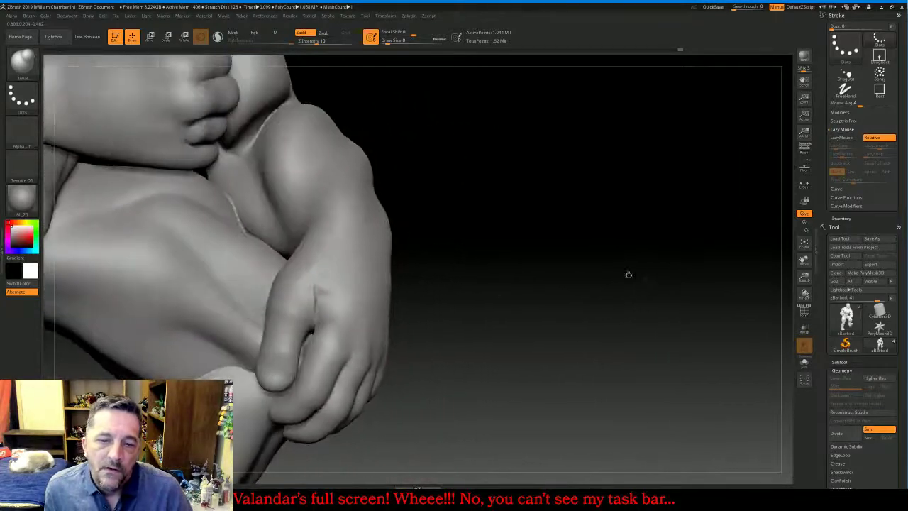
{"action": "key", "text": "shift"}
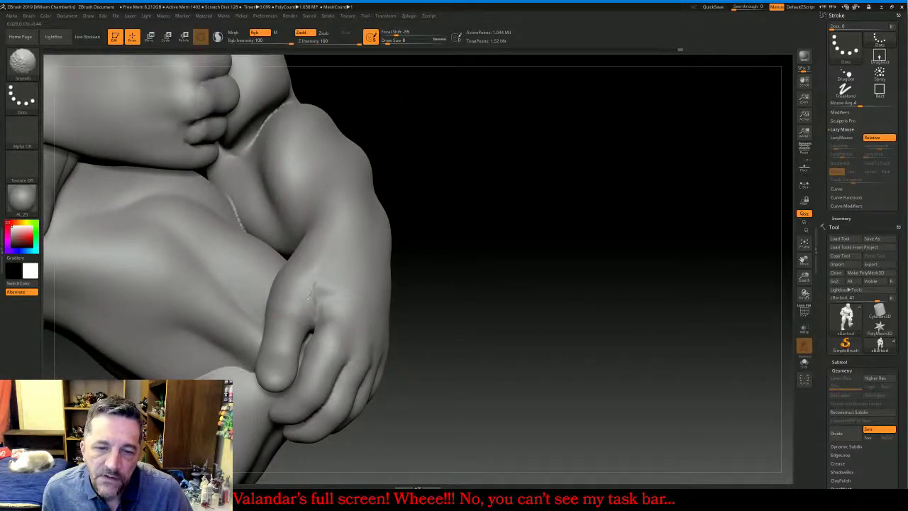
{"action": "left_click_drag", "start_coordinate": [310, 297], "coordinate": [323, 292], "text": "shift"}
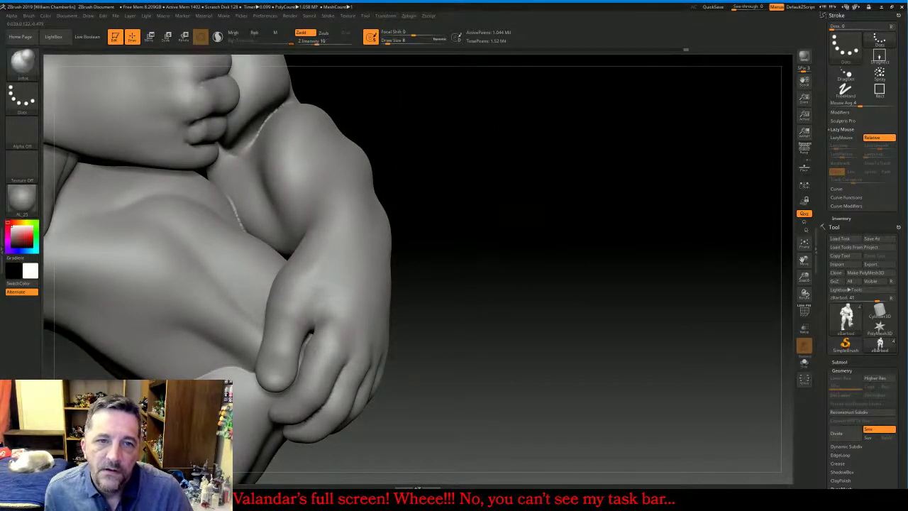
Touch up the knuckles of the clenched fist with the Inflat brush and smooth the fist's surface from the front and thumb side
{"action": "left_click_drag", "start_coordinate": [595, 254], "coordinate": [530, 203]}
{"action": "left_click_drag", "start_coordinate": [803, 260], "coordinate": [904, 316]}
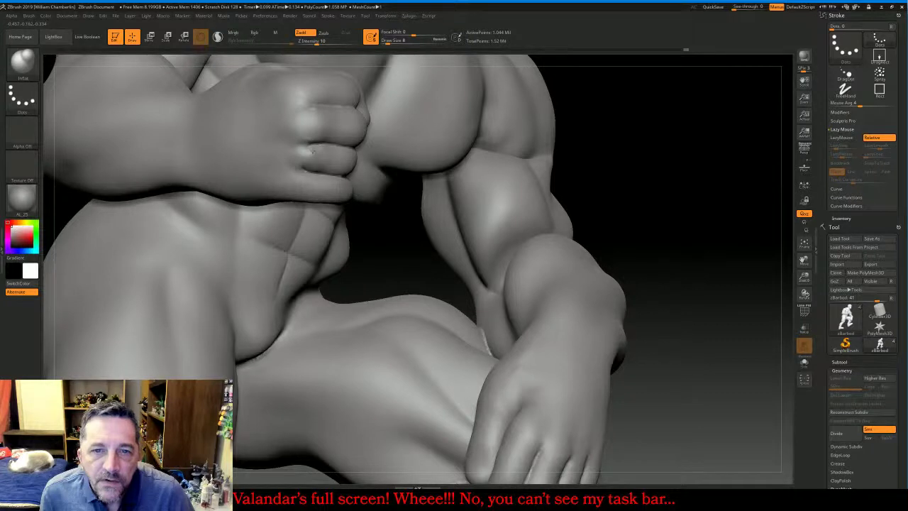
{"action": "key", "text": "shift"}
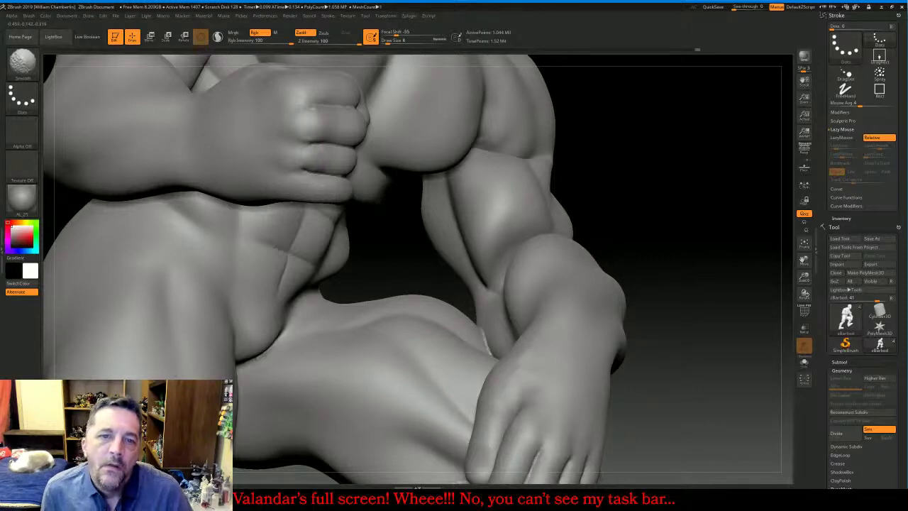
{"action": "mouse_move", "coordinate": [644, 210]}
{"action": "left_mouse_down"}
{"action": "mouse_move", "coordinate": [696, 220]}
{"action": "mouse_move", "coordinate": [685, 241]}
{"action": "left_mouse_up"}
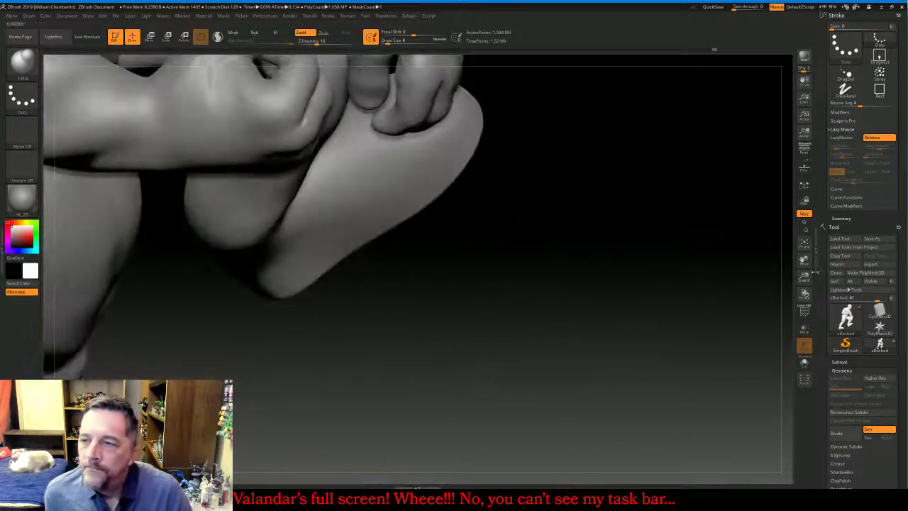
{"action": "left_click_drag", "start_coordinate": [804, 261], "coordinate": [865, 374]}
{"action": "key", "text": "shift"}
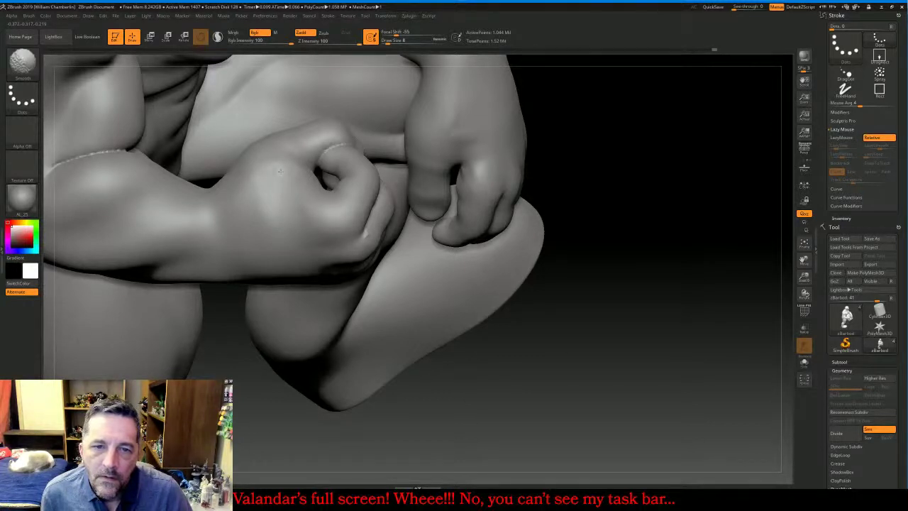
Review the whole figure from the front and read the live chat's comments about the character's outfit
{"action": "left_click_drag", "start_coordinate": [553, 278], "coordinate": [682, 281]}
{"action": "left_click", "coordinate": [804, 244]}
{"action": "mouse_move", "coordinate": [748, 288]}
{"action": "left_mouse_down"}
{"action": "mouse_move", "coordinate": [617, 259]}
{"action": "mouse_move", "coordinate": [712, 288]}
{"action": "left_mouse_up"}
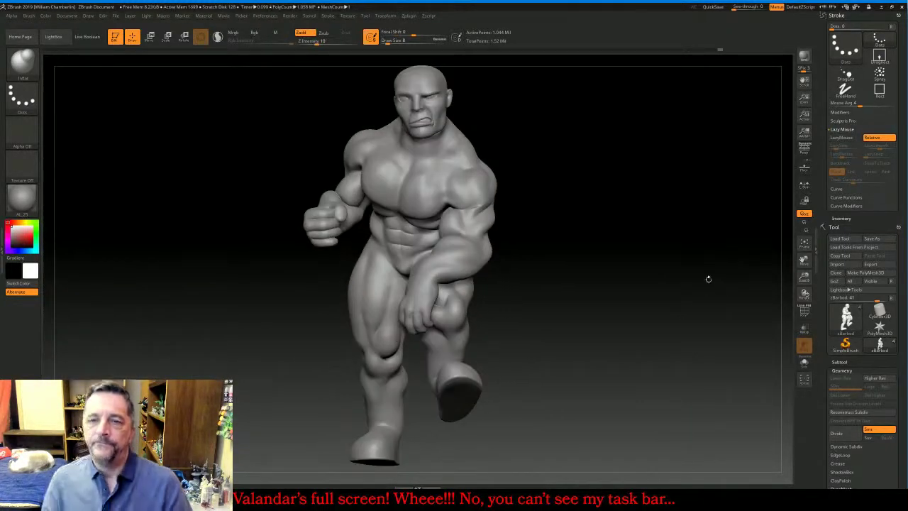
{"action": "left_click", "coordinate": [420, 500]}
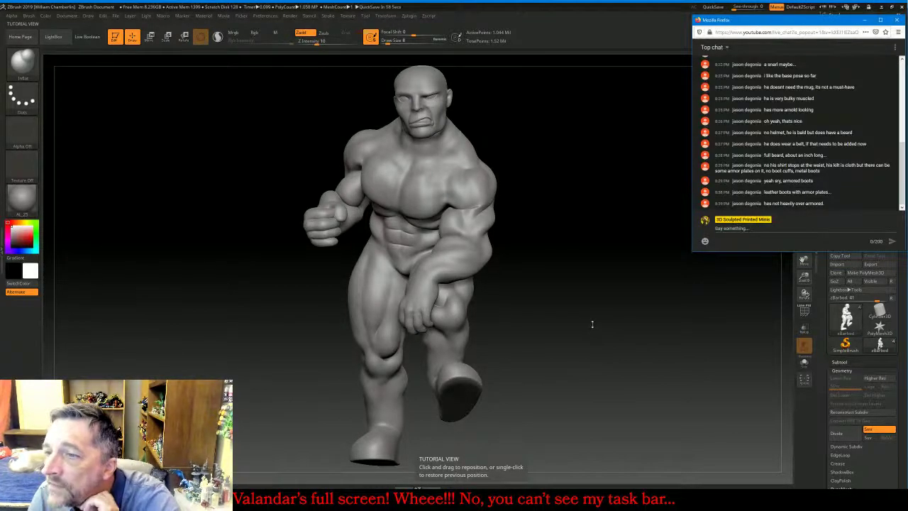
{"action": "key", "text": "alt+Tab"}
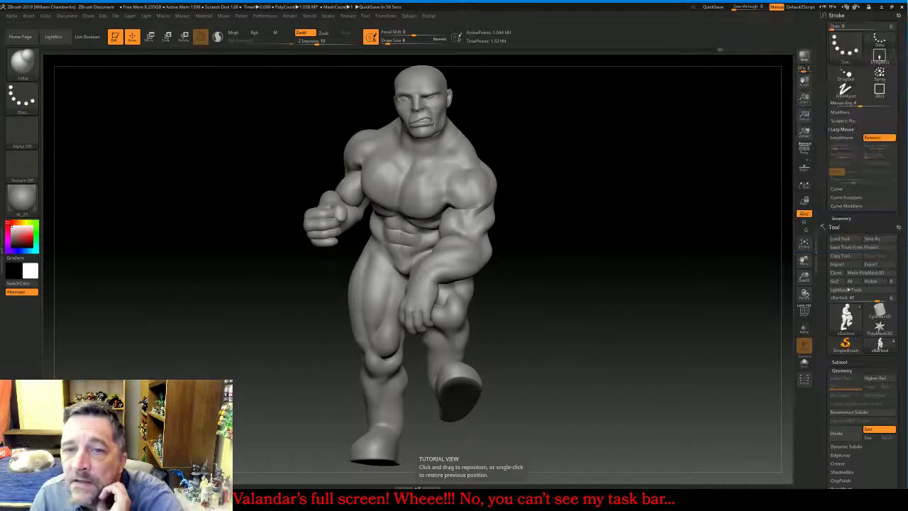
{"action": "left_click_drag", "start_coordinate": [550, 316], "coordinate": [635, 302]}
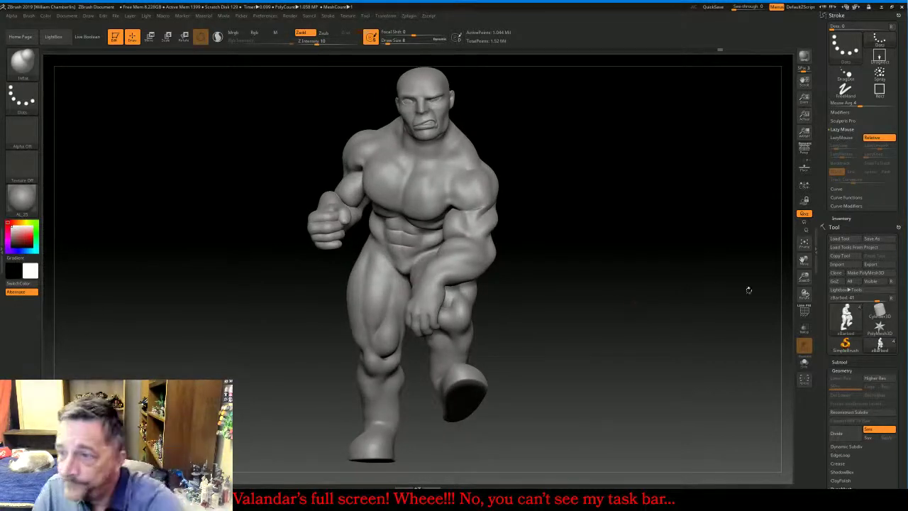
Duplicate the body subtool and make the copy the active subtool
{"action": "left_click", "coordinate": [871, 363]}
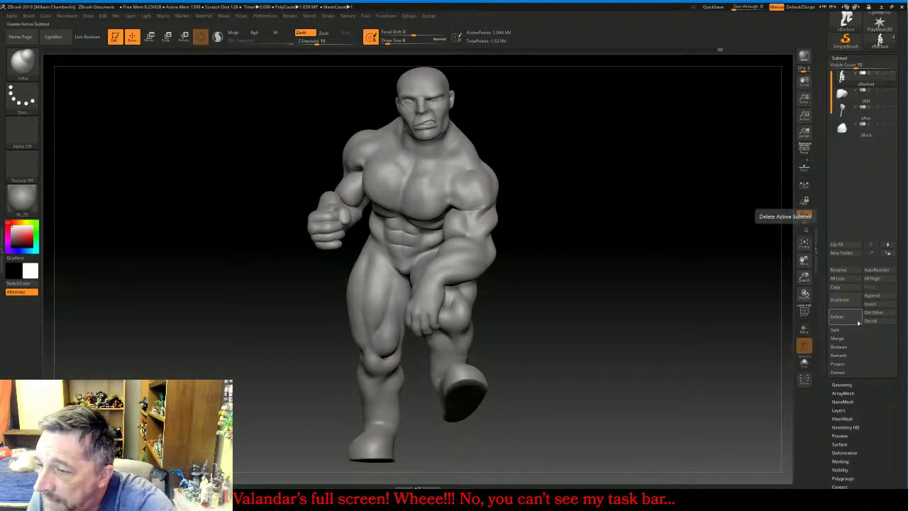
{"action": "key", "text": "ctrl+shift+d"}
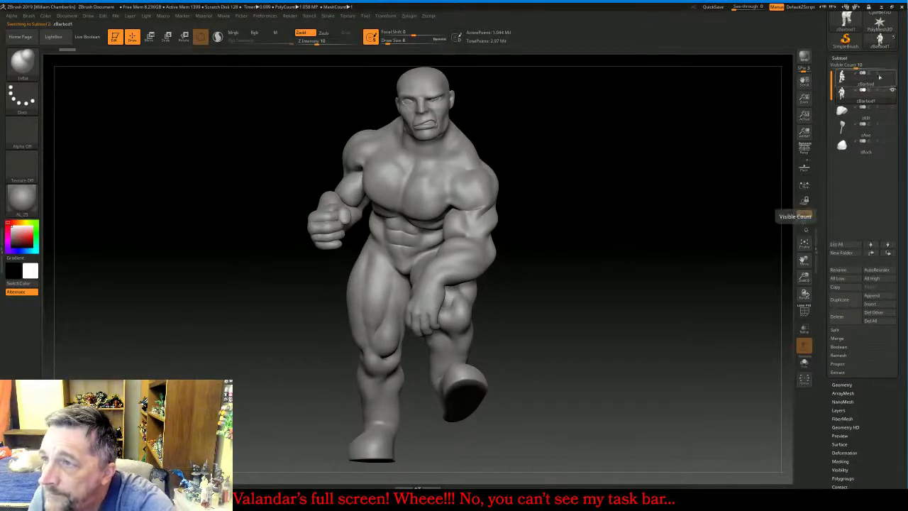
{"action": "mouse_move", "coordinate": [858, 99]}
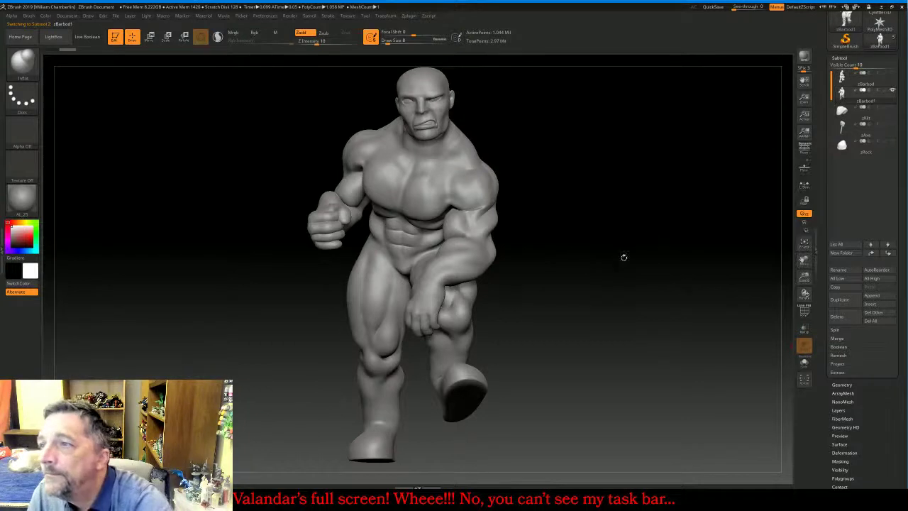
Run ZRemesher on the body copy with the Half polygon count option and check the live chat while it processes
{"action": "left_click_drag", "start_coordinate": [622, 257], "coordinate": [712, 309]}
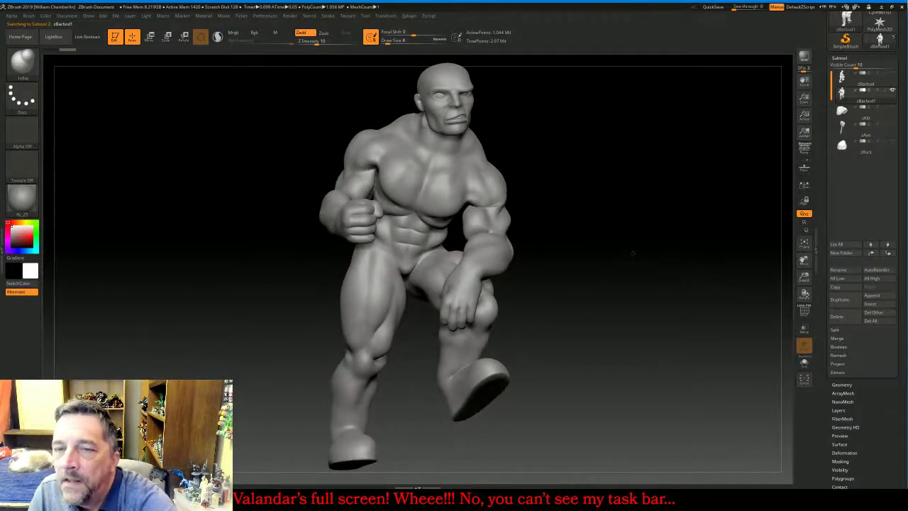
{"action": "left_click", "coordinate": [842, 384]}
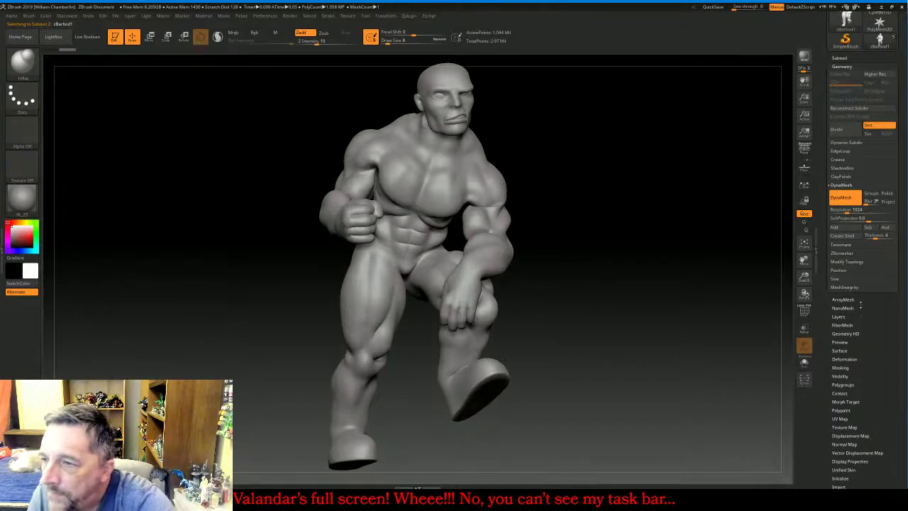
{"action": "left_click", "coordinate": [850, 253]}
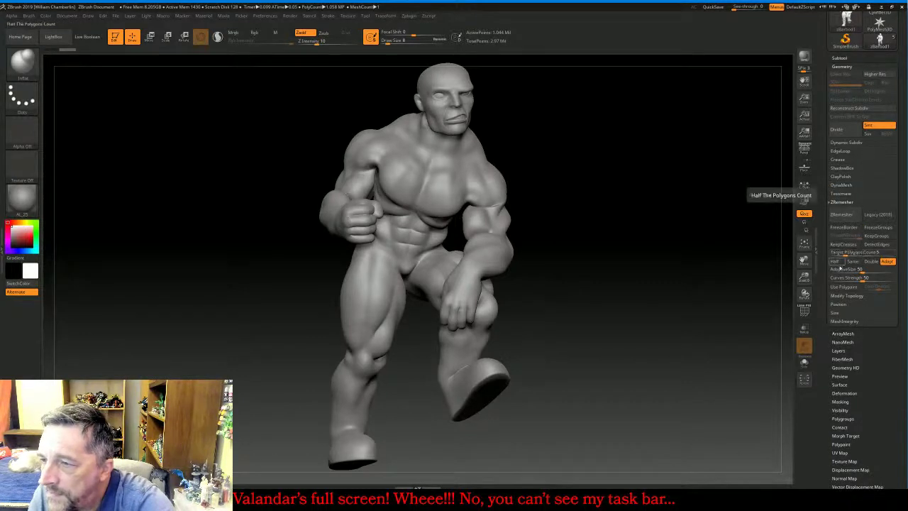
{"action": "left_click", "coordinate": [842, 215]}
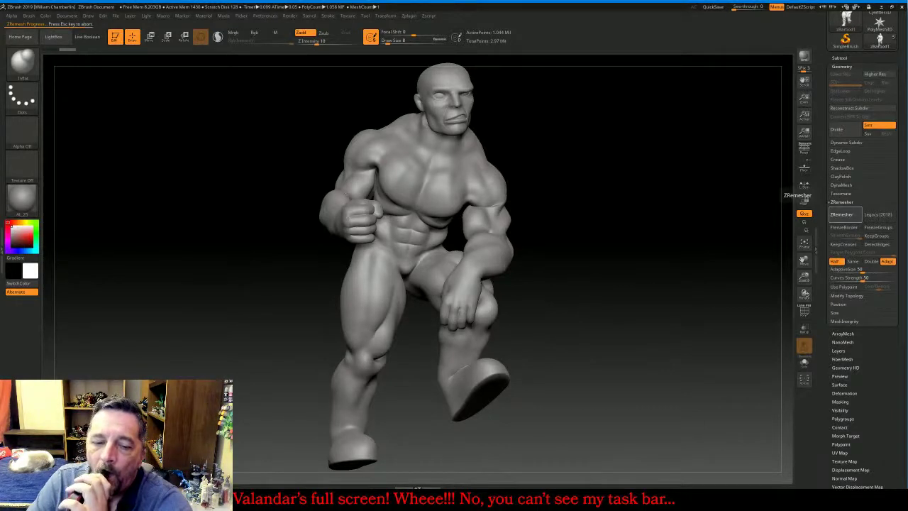
{"action": "mouse_move", "coordinate": [284, 500]}
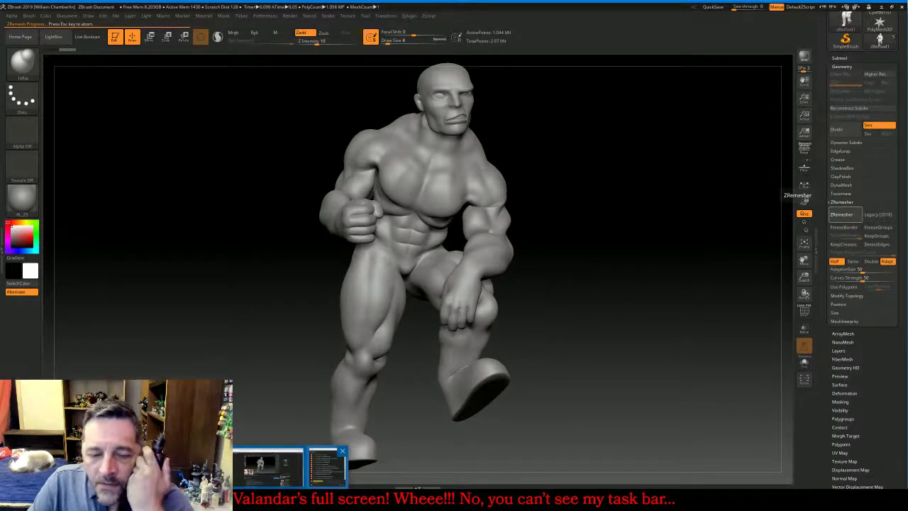
{"action": "left_click", "coordinate": [328, 468]}
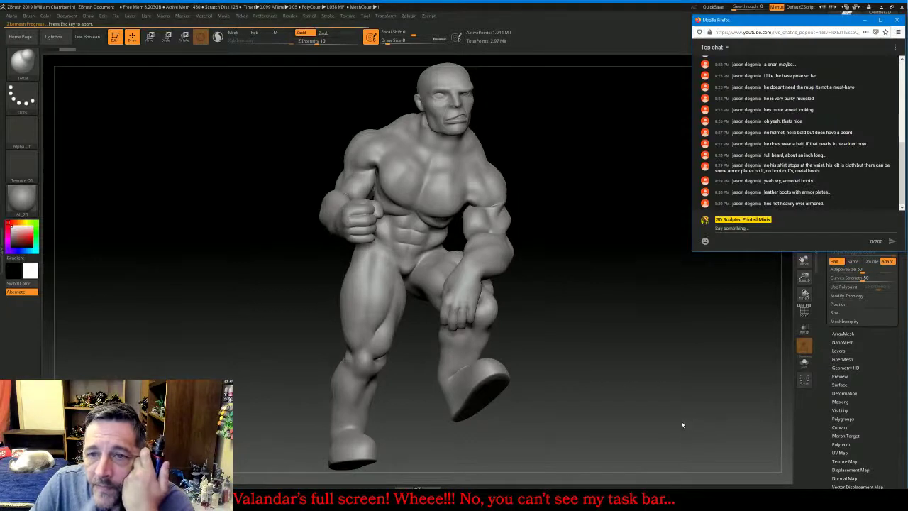
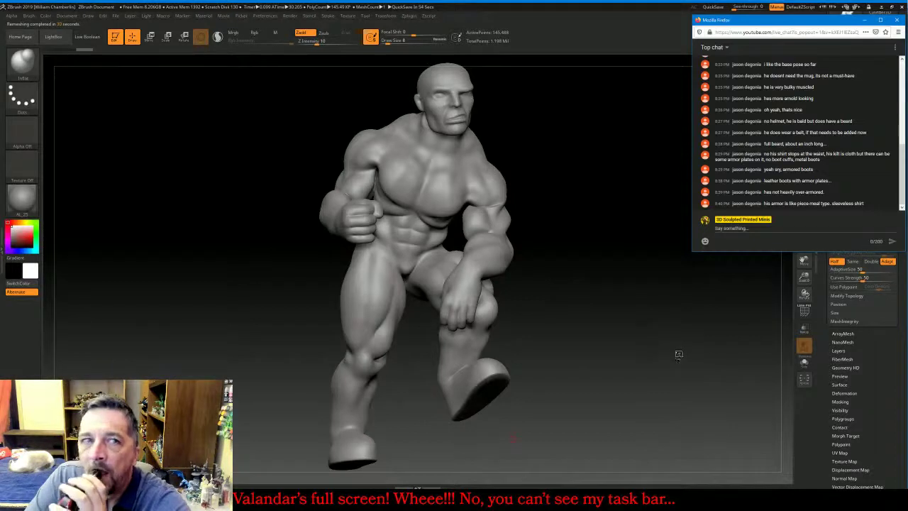
{"action": "left_click_drag", "start_coordinate": [678, 354], "coordinate": [647, 355]}
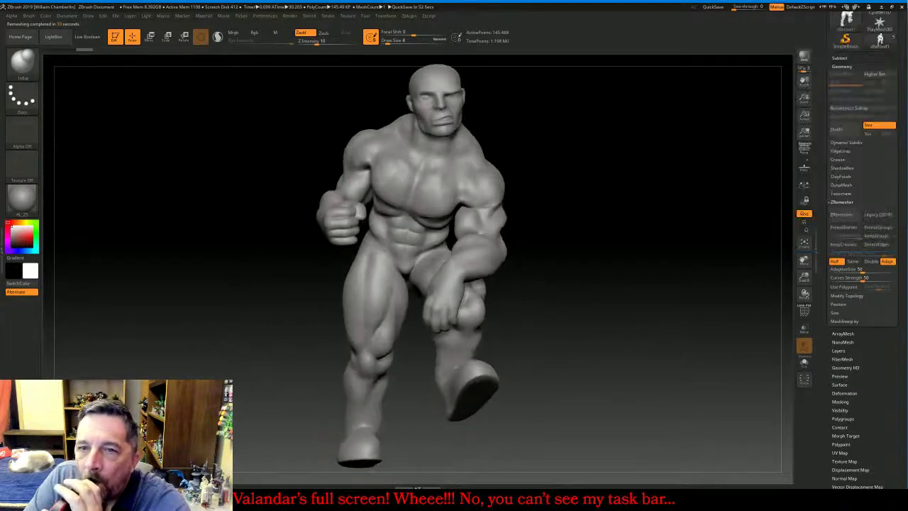
Remesh the body copy two more times with ZRemesher at Half, turning on the polyframe to display its topology
{"action": "left_click", "coordinate": [841, 215]}
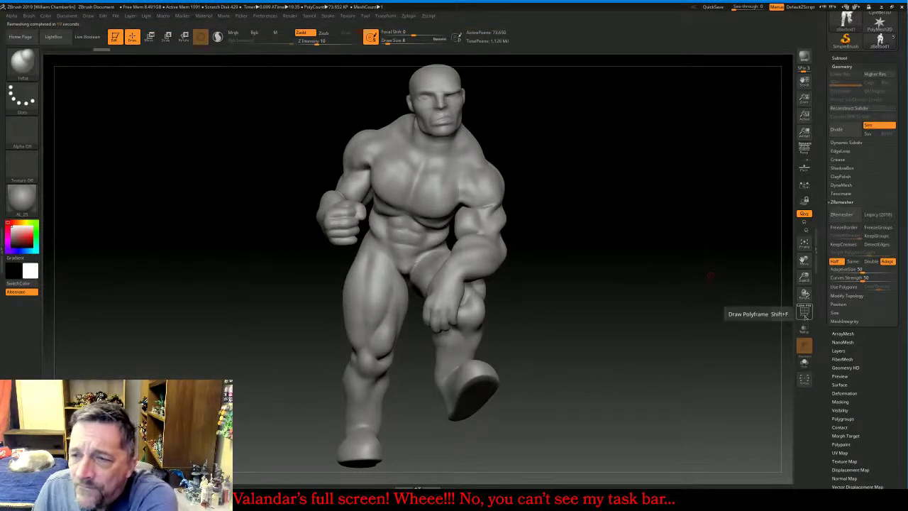
{"action": "left_click", "coordinate": [805, 314]}
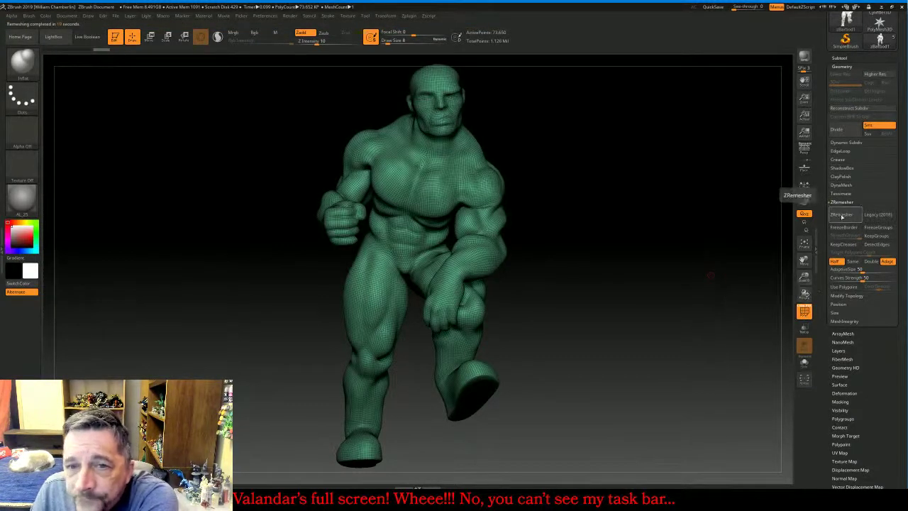
{"action": "left_click", "coordinate": [841, 215]}
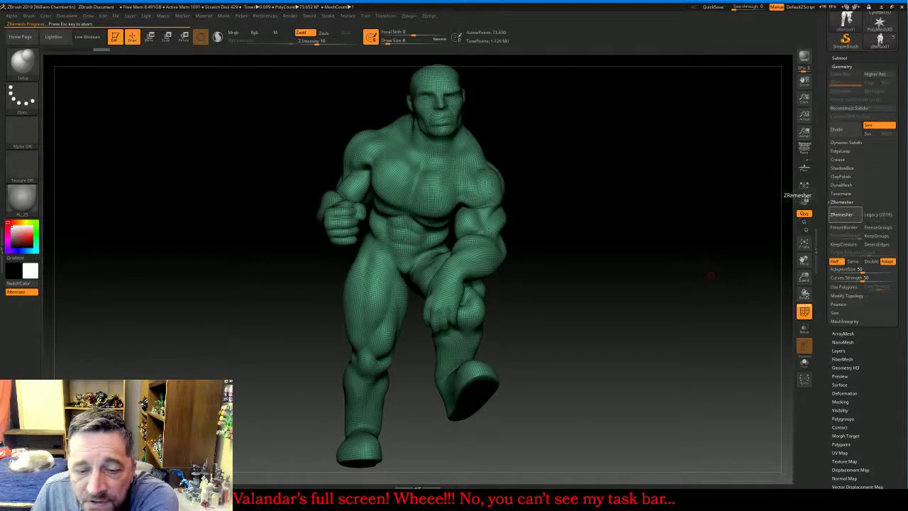
{"action": "key", "text": "alt+Tab"}
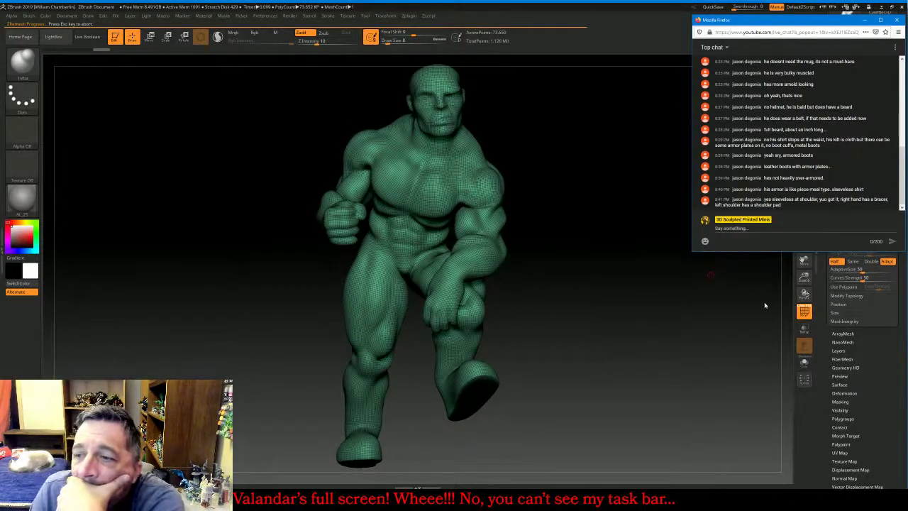
{"action": "left_click", "coordinate": [642, 321]}
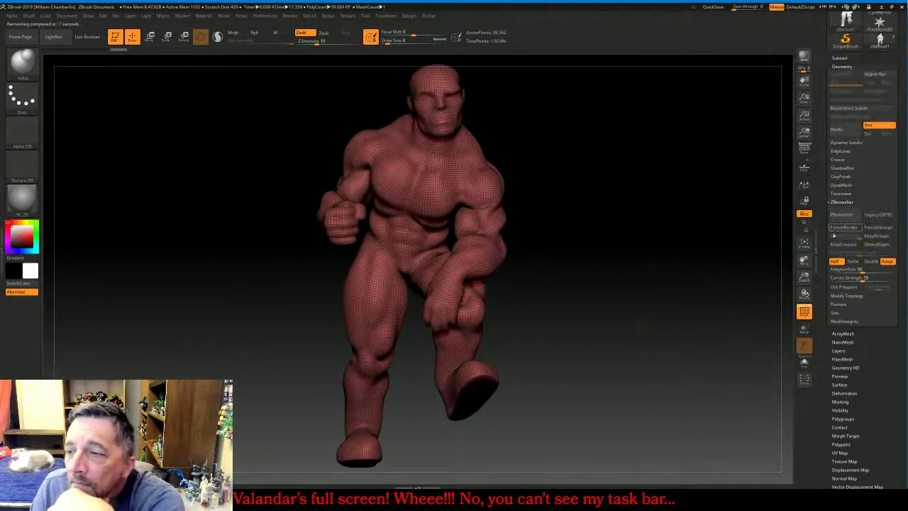
Run ZRemesher at Half five more times to reduce the body copy to a coarse base mesh, and turn off the polyframe
{"action": "left_click", "coordinate": [849, 219]}
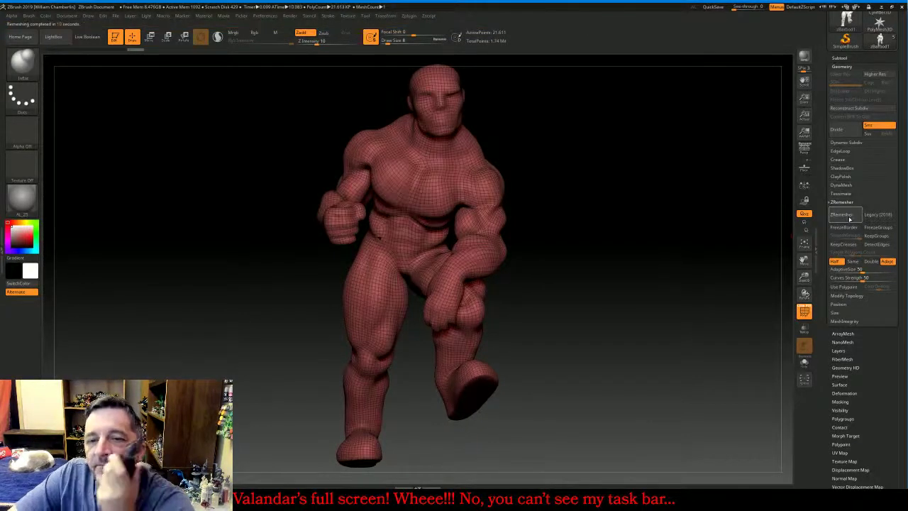
{"action": "left_click", "coordinate": [842, 215]}
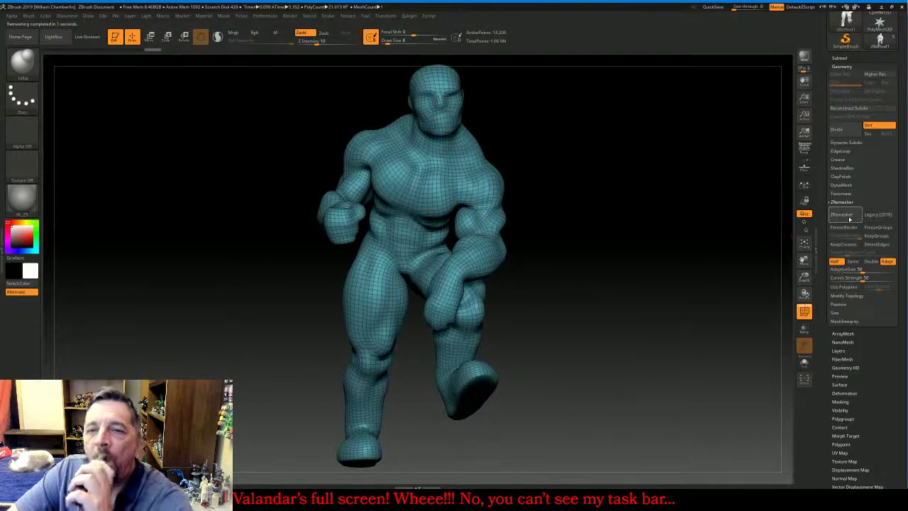
{"action": "left_click", "coordinate": [849, 219]}
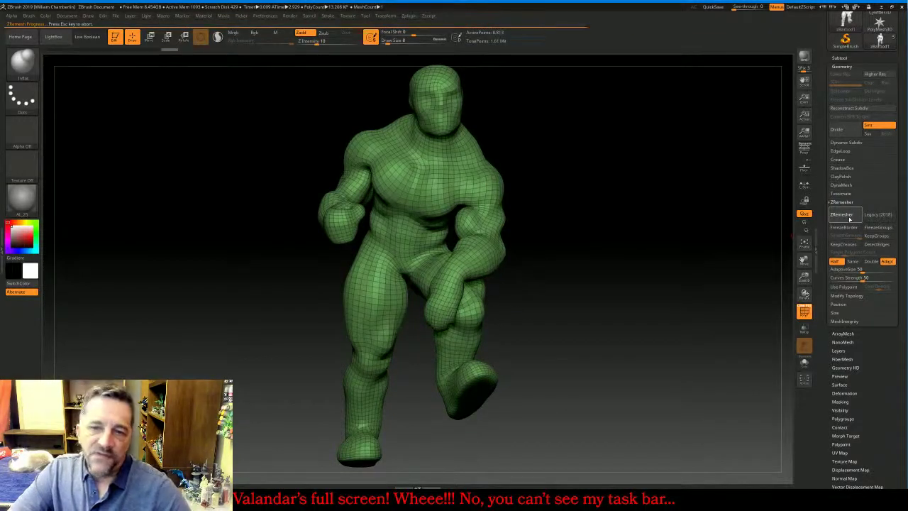
{"action": "left_click", "coordinate": [848, 217]}
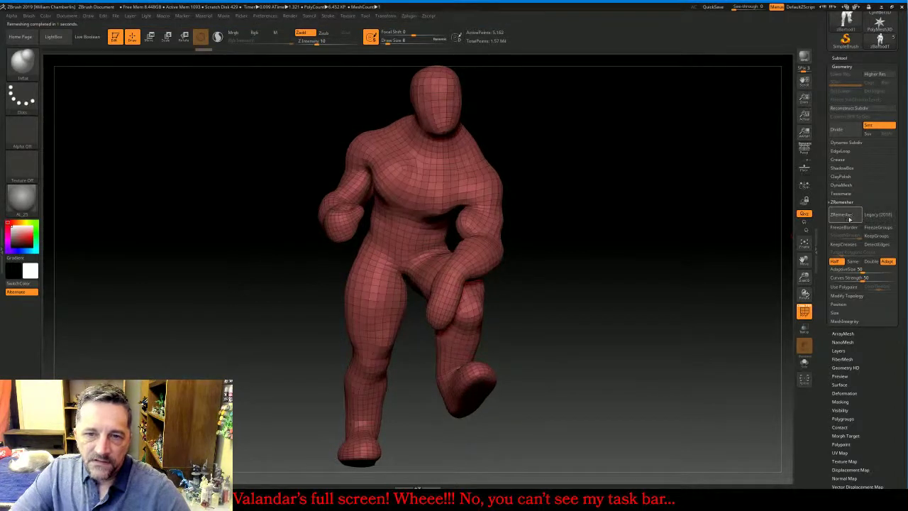
{"action": "left_click", "coordinate": [848, 218]}
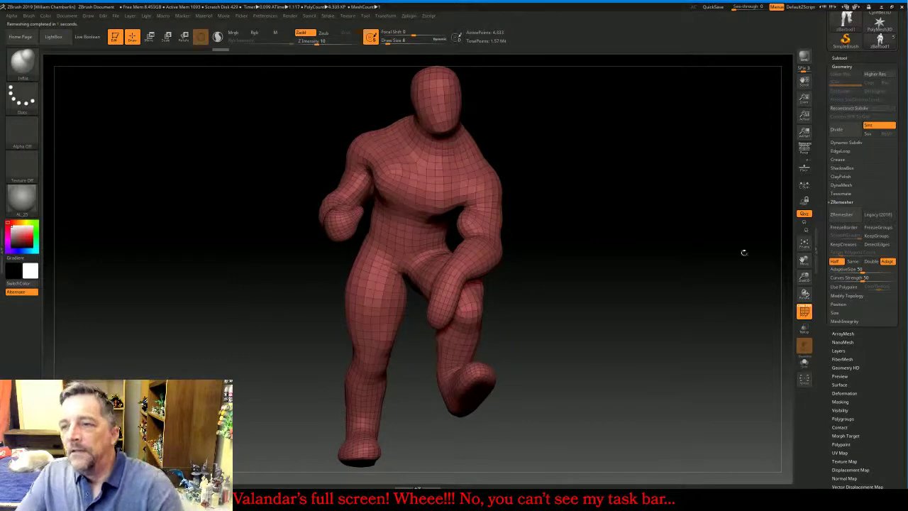
{"action": "left_click", "coordinate": [804, 312]}
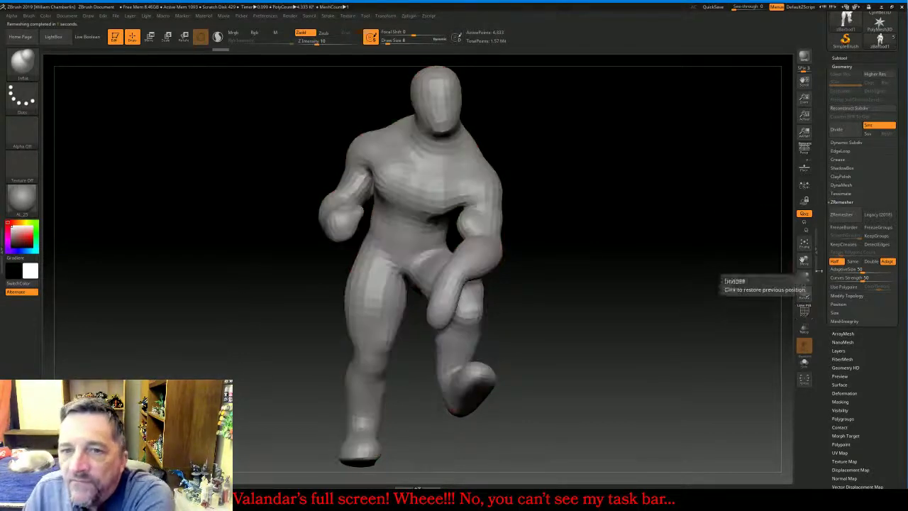
Subdivide the body copy four times and make the original body subtool visible alongside it
{"action": "left_click", "coordinate": [844, 131]}
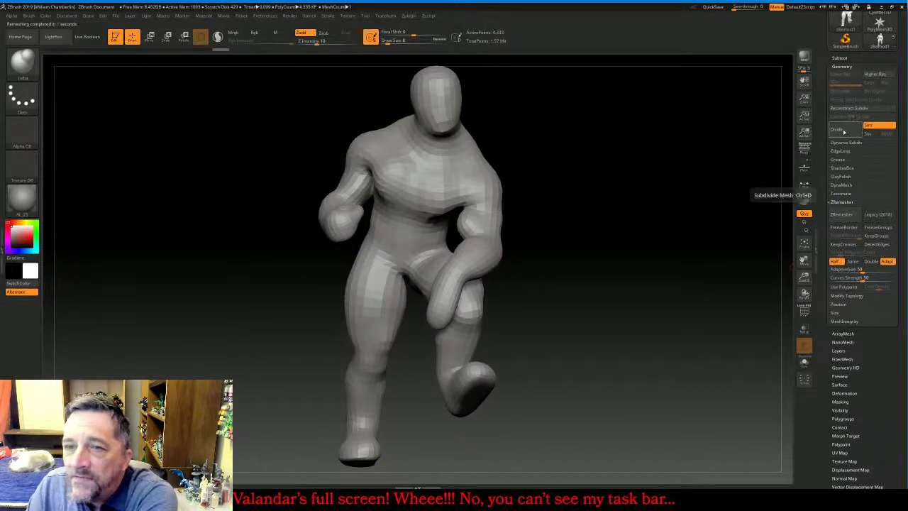
{"action": "left_click", "coordinate": [843, 131]}
{"action": "left_click", "coordinate": [843, 130]}
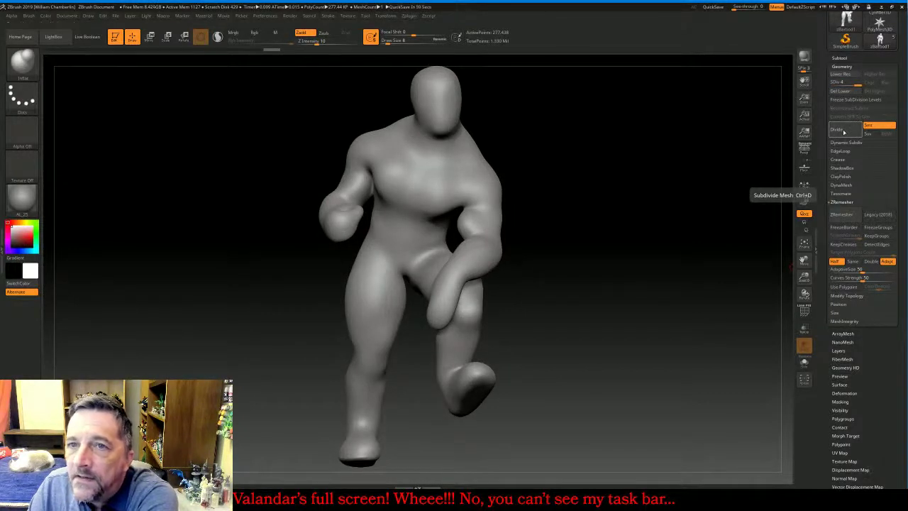
{"action": "left_click", "coordinate": [843, 132]}
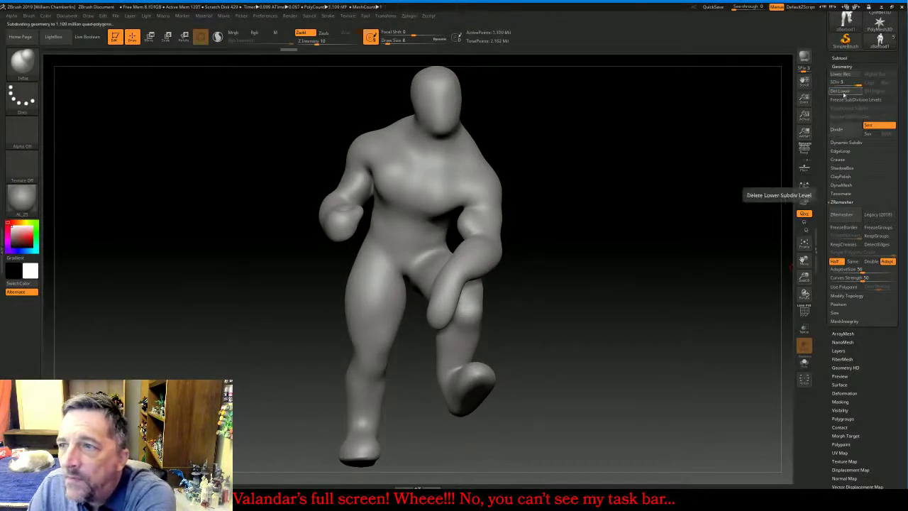
{"action": "left_click", "coordinate": [840, 58]}
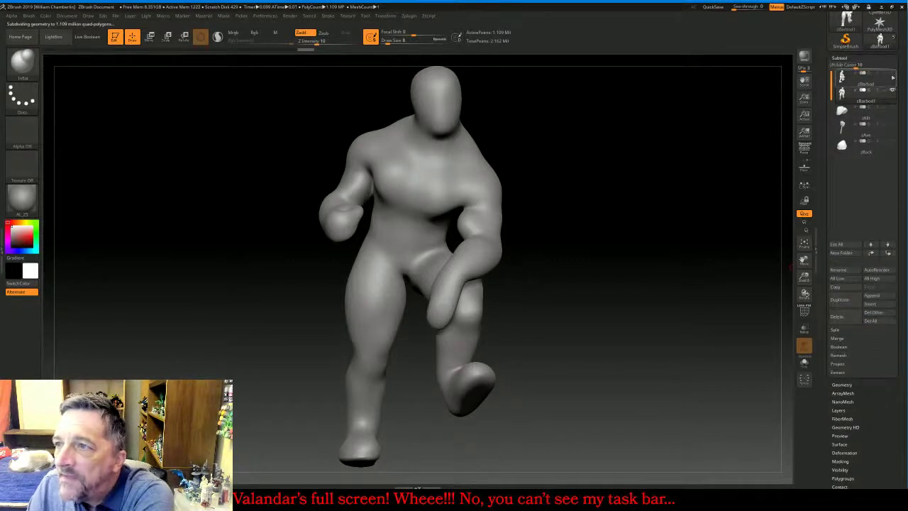
{"action": "left_click", "coordinate": [892, 73]}
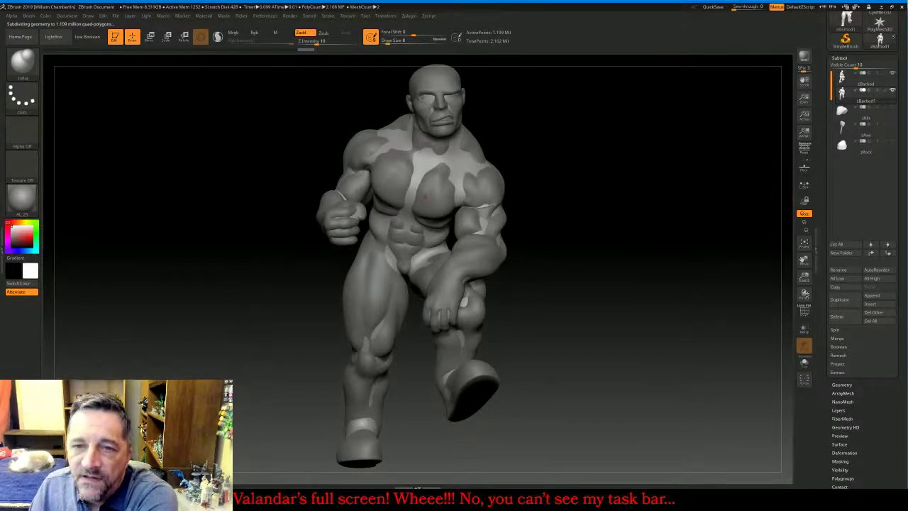
Inflate the body copy twice with the Inflate deformation so it covers most of the original body
{"action": "left_click", "coordinate": [840, 58]}
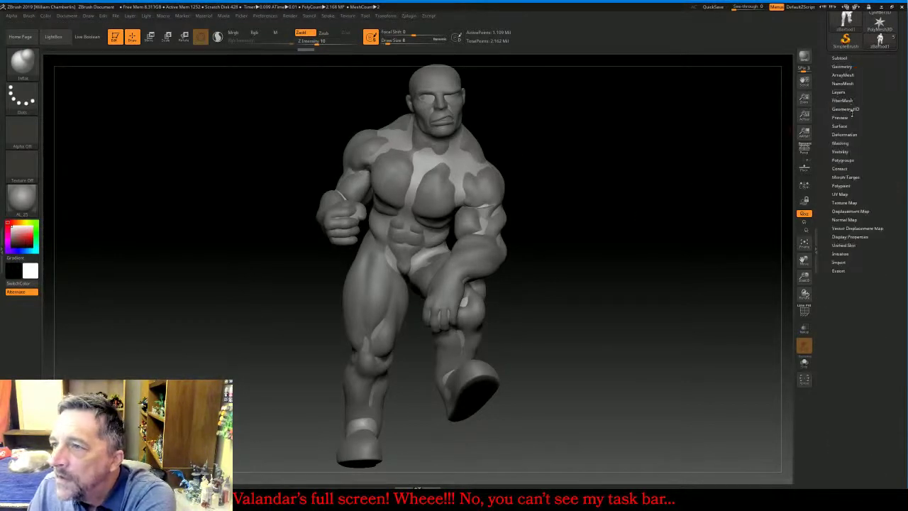
{"action": "left_click", "coordinate": [845, 134]}
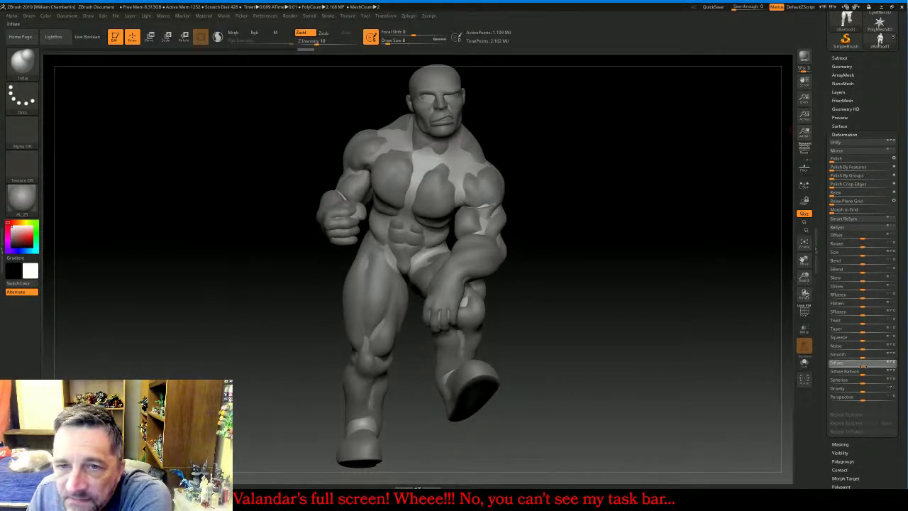
{"action": "left_click_drag", "start_coordinate": [863, 366], "coordinate": [868, 366]}
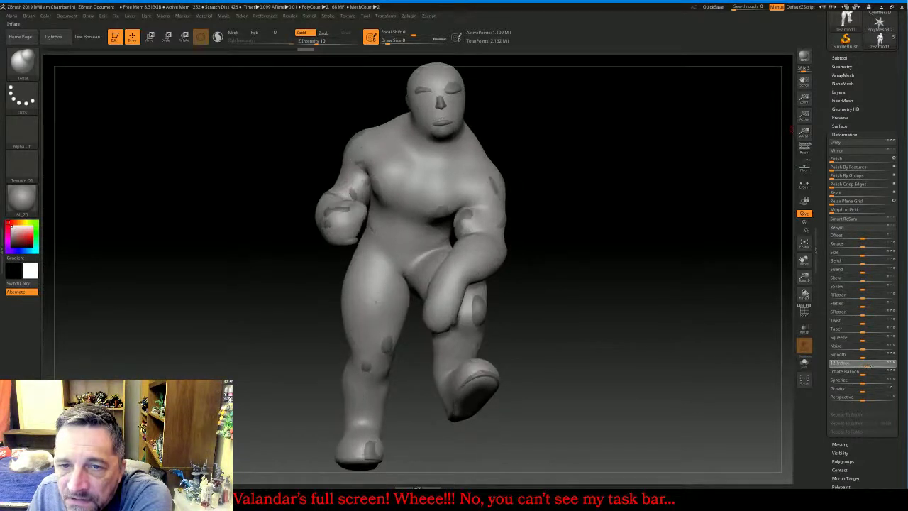
{"action": "left_click", "coordinate": [867, 364]}
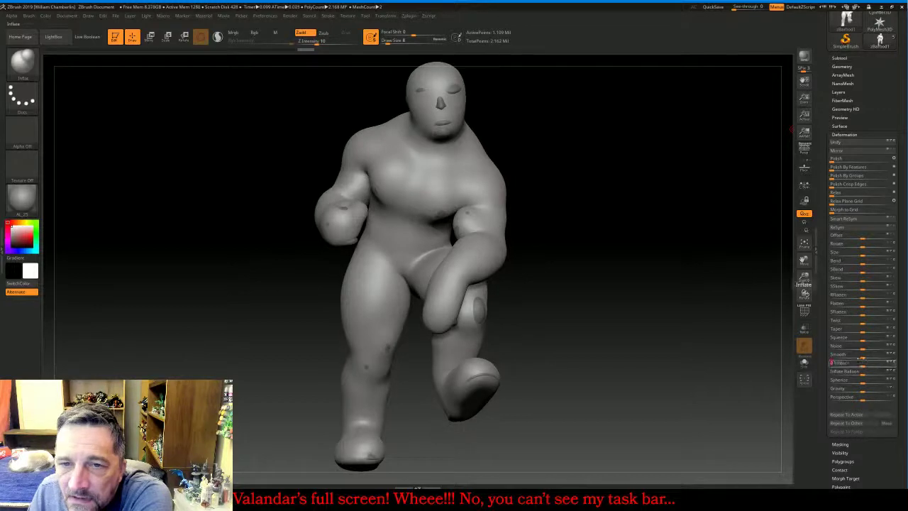
{"action": "mouse_move", "coordinate": [713, 250]}
{"action": "left_mouse_down"}
{"action": "mouse_move", "coordinate": [745, 249]}
{"action": "mouse_move", "coordinate": [698, 257]}
{"action": "mouse_move", "coordinate": [768, 217]}
{"action": "left_mouse_up"}
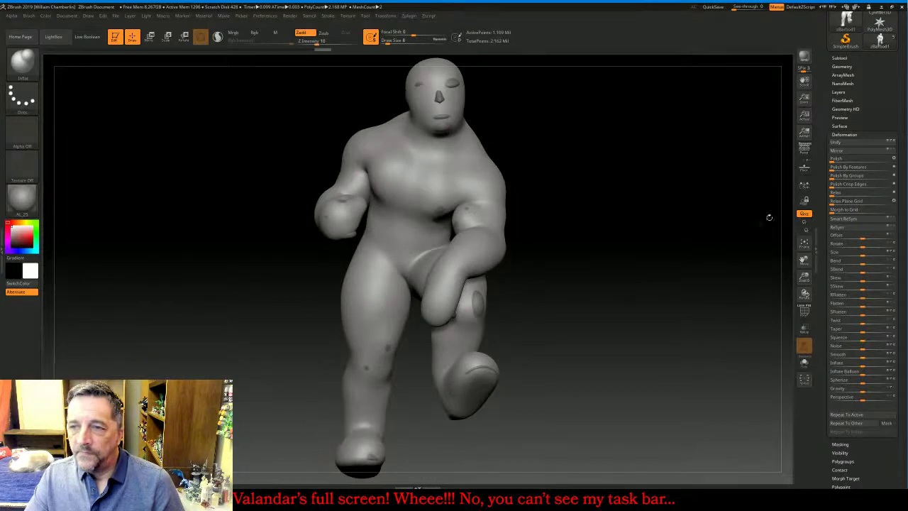
Set the subtool Extract thickness to 0 and turn off its Double option
{"action": "left_click", "coordinate": [839, 58]}
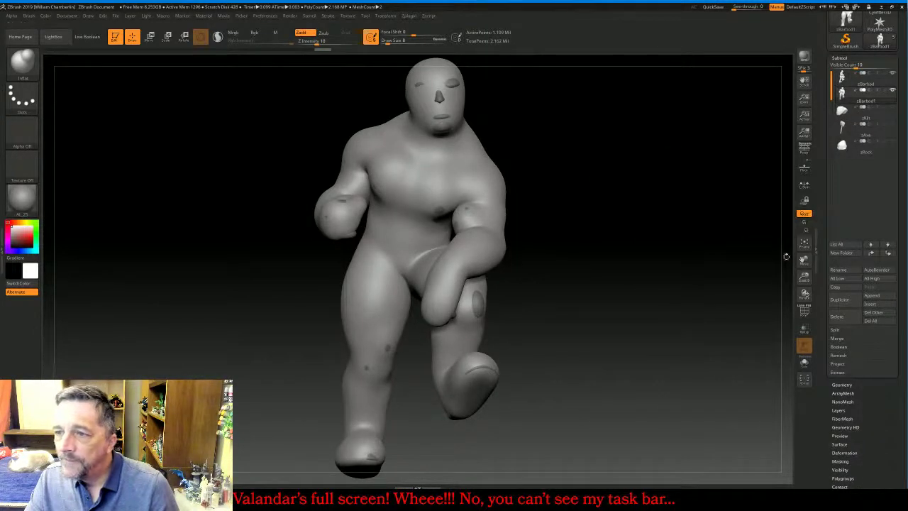
{"action": "left_click", "coordinate": [837, 373]}
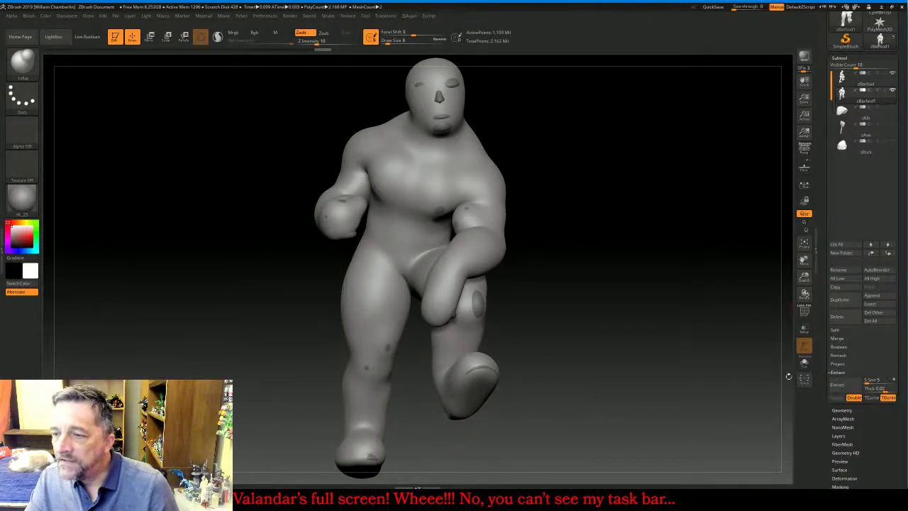
{"action": "left_click", "coordinate": [869, 389]}
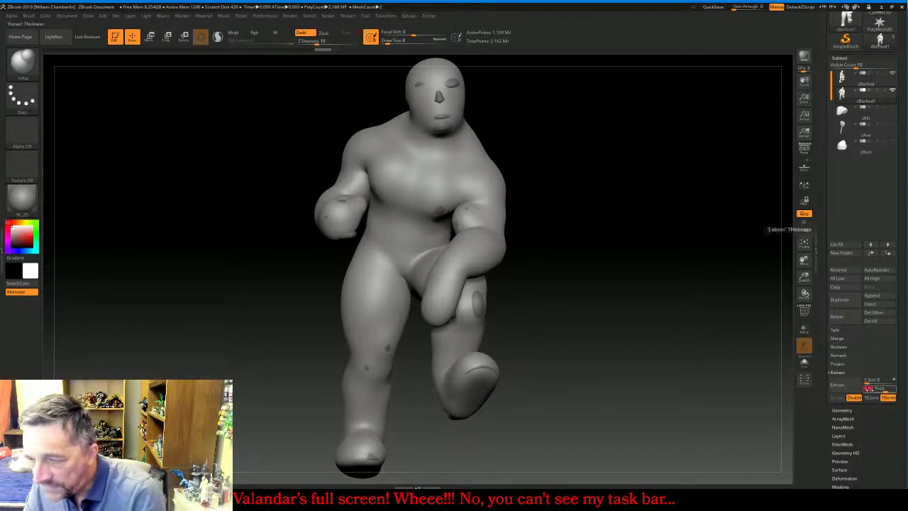
{"action": "type", "text": "0"}
{"action": "left_click", "coordinate": [854, 399]}
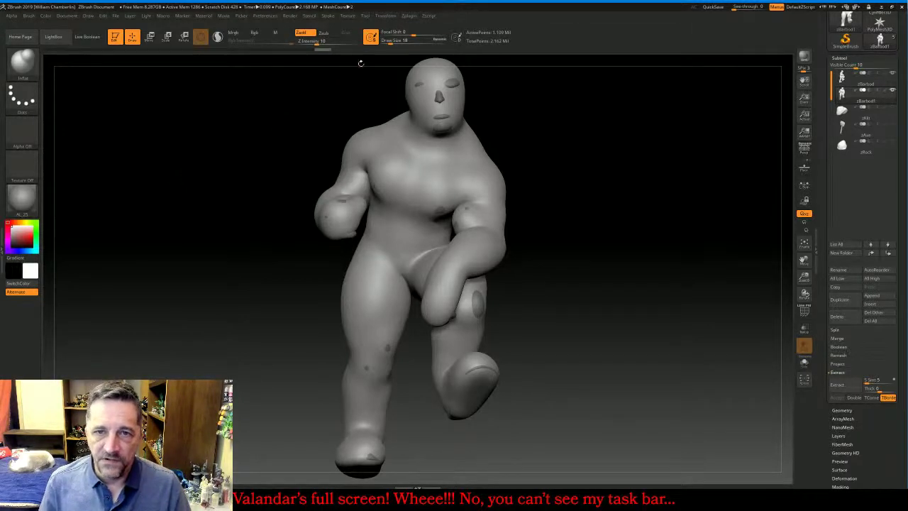
Set the masking brush's focal shift to -100 and check the live chat for details of the shirt
{"action": "key", "text": "ctrl"}
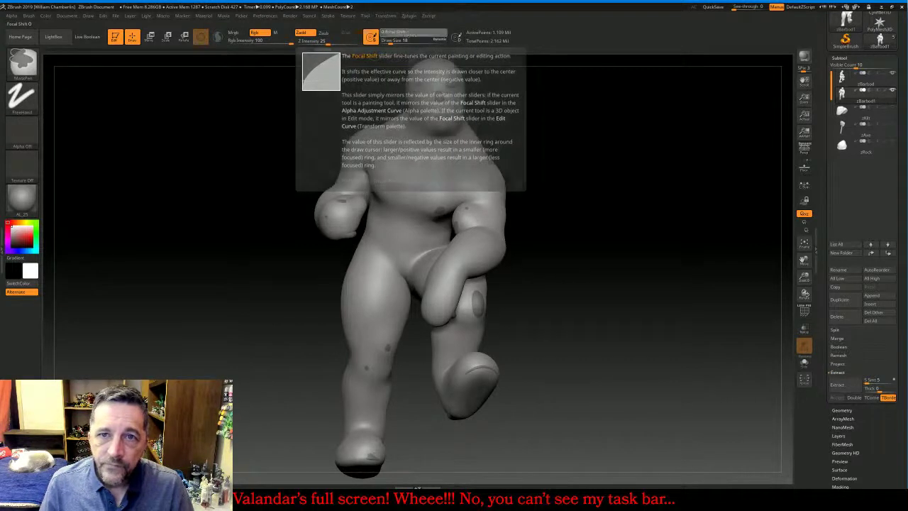
{"action": "left_click", "coordinate": [382, 33]}
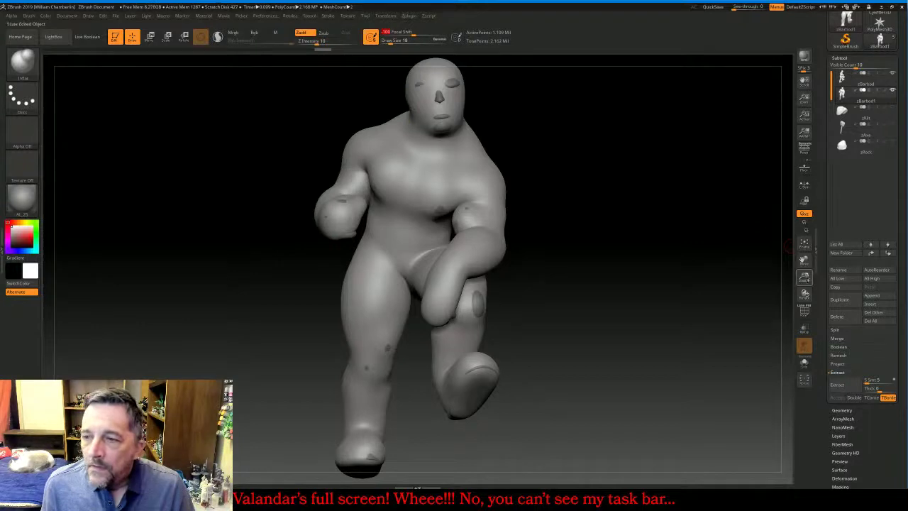
{"action": "left_click_drag", "start_coordinate": [803, 277], "coordinate": [803, 311]}
{"action": "left_click_drag", "start_coordinate": [803, 262], "coordinate": [771, 479]}
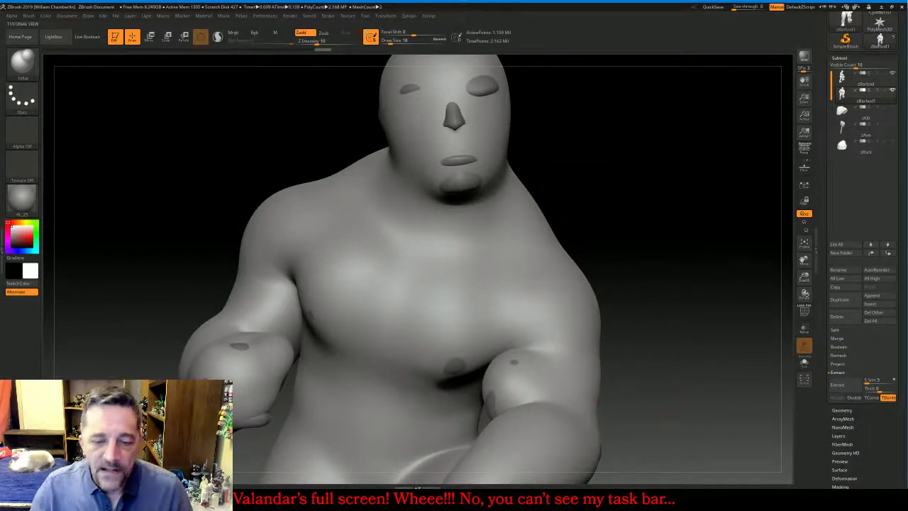
{"action": "left_click", "coordinate": [398, 500]}
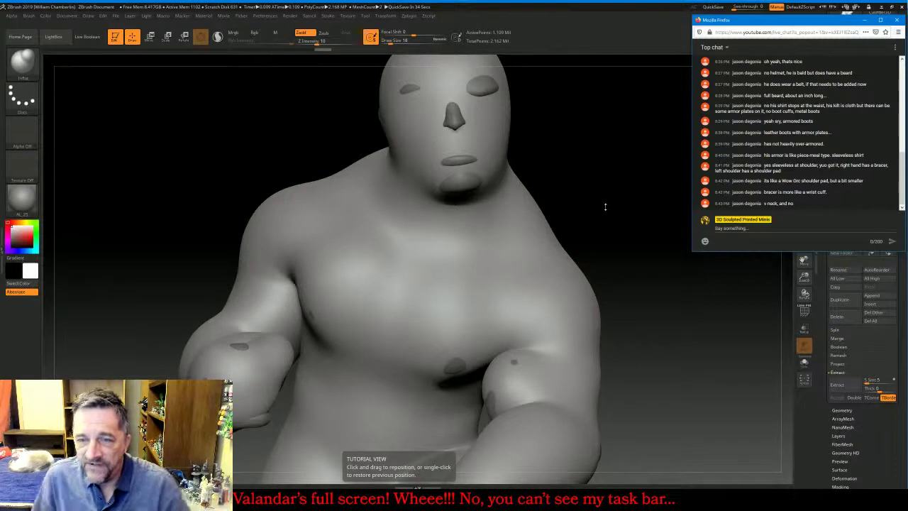
{"action": "left_click", "coordinate": [583, 164]}
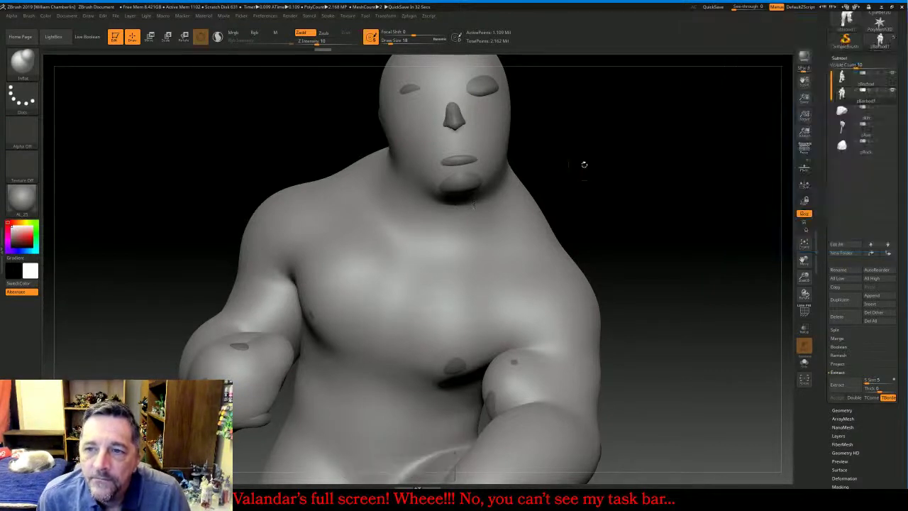
Mask a V-shaped neckline, both front armhole edges and the figure's right chest area on the body copy
{"action": "right_click", "coordinate": [583, 164]}
{"action": "right_click_drag", "start_coordinate": [620, 140], "coordinate": [654, 142]}
{"action": "left_click_drag", "start_coordinate": [638, 163], "coordinate": [540, 176]}
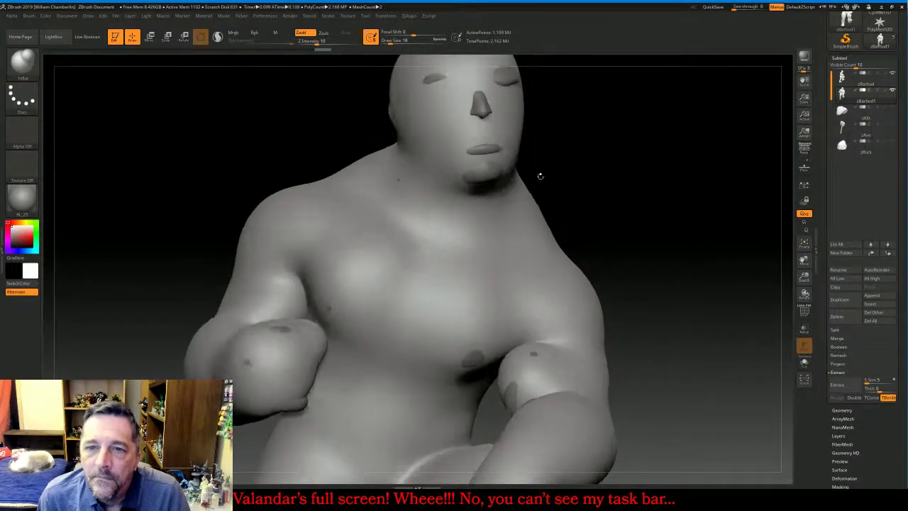
{"action": "key", "text": "ctrl"}
{"action": "mouse_move", "coordinate": [375, 157]}
{"action": "left_mouse_down", "text": "ctrl"}
{"action": "mouse_move", "coordinate": [392, 211]}
{"action": "mouse_move", "coordinate": [424, 253]}
{"action": "mouse_move", "coordinate": [529, 206]}
{"action": "left_mouse_up", "text": "ctrl"}
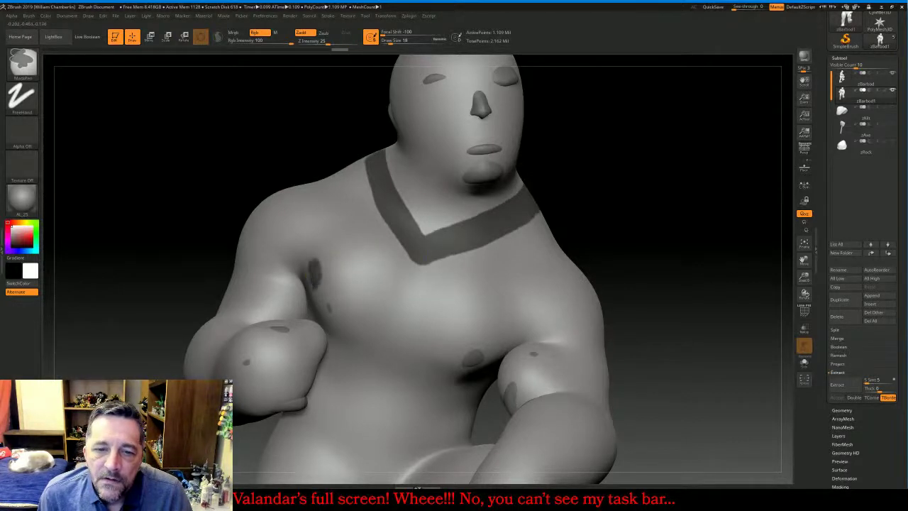
{"action": "left_click_drag", "start_coordinate": [309, 268], "coordinate": [323, 192], "text": "ctrl"}
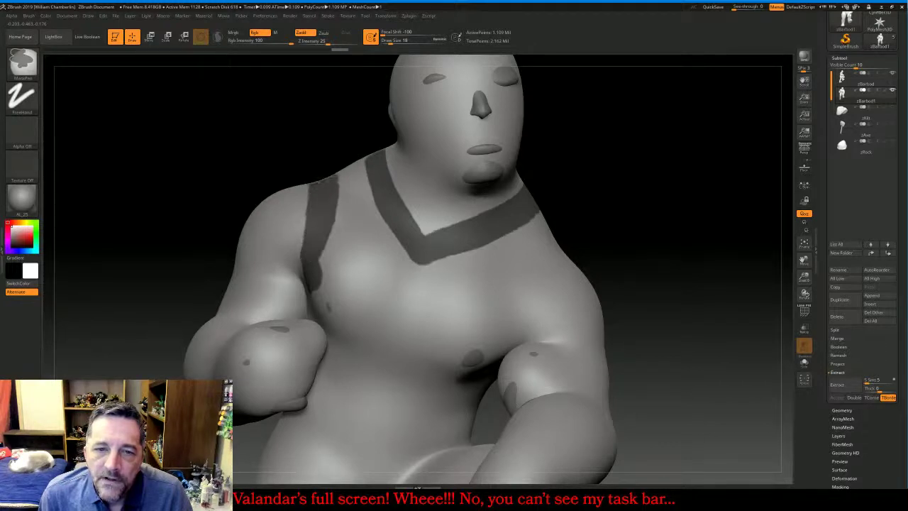
{"action": "mouse_move", "coordinate": [360, 168]}
{"action": "left_mouse_down", "text": "ctrl"}
{"action": "mouse_move", "coordinate": [340, 226]}
{"action": "mouse_move", "coordinate": [376, 262]}
{"action": "mouse_move", "coordinate": [394, 241]}
{"action": "mouse_move", "coordinate": [408, 344]}
{"action": "mouse_move", "coordinate": [365, 312]}
{"action": "mouse_move", "coordinate": [330, 263]}
{"action": "left_mouse_up", "text": "ctrl"}
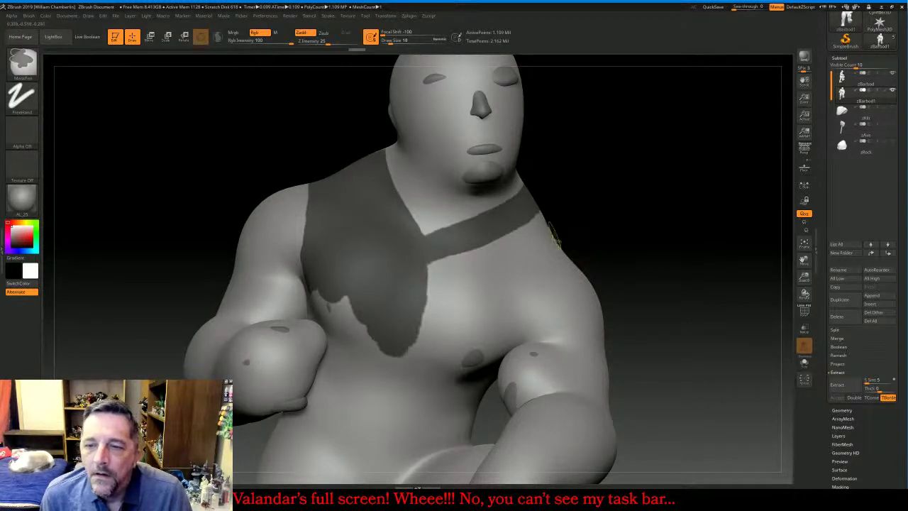
{"action": "left_click_drag", "start_coordinate": [552, 229], "coordinate": [485, 344], "text": "ctrl"}
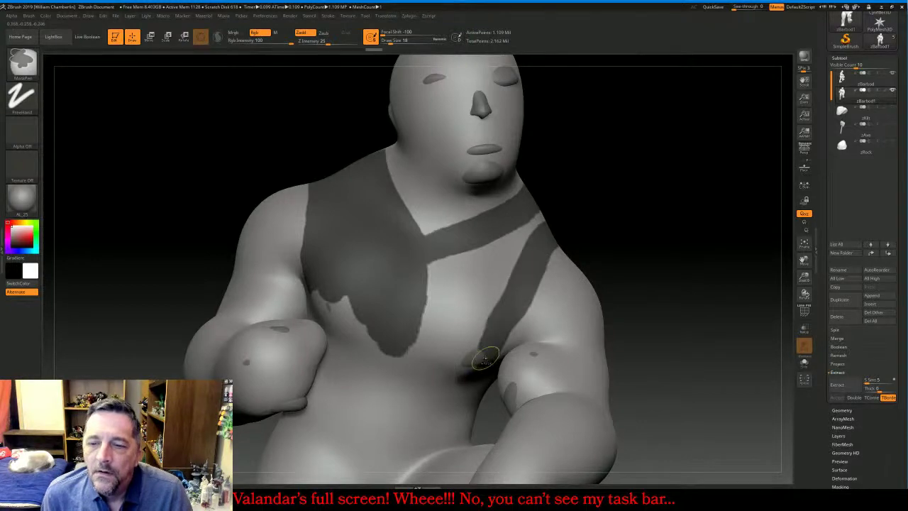
Mask a band across the lower back of the body copy to outline the shirt's rear hem
{"action": "mouse_move", "coordinate": [706, 268]}
{"action": "left_mouse_down"}
{"action": "mouse_move", "coordinate": [697, 190]}
{"action": "mouse_move", "coordinate": [679, 163]}
{"action": "mouse_move", "coordinate": [640, 205]}
{"action": "left_mouse_up"}
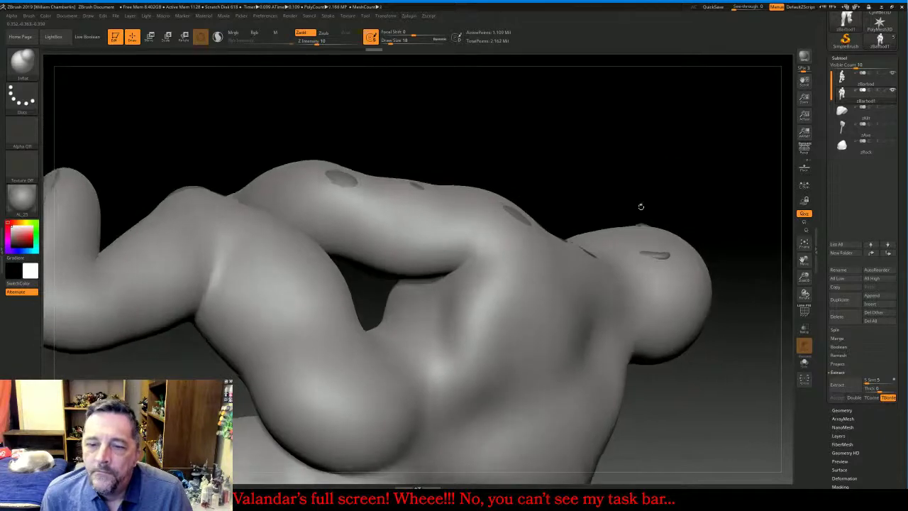
{"action": "key", "text": "ctrl"}
{"action": "mouse_move", "coordinate": [383, 325]}
{"action": "left_mouse_down", "text": "ctrl"}
{"action": "mouse_move", "coordinate": [424, 362]}
{"action": "mouse_move", "coordinate": [442, 398]}
{"action": "mouse_move", "coordinate": [436, 411]}
{"action": "left_mouse_up", "text": "ctrl"}
{"action": "left_click_drag", "start_coordinate": [802, 260], "coordinate": [759, 155]}
{"action": "left_click_drag", "start_coordinate": [738, 319], "coordinate": [684, 276]}
{"action": "key", "text": "ctrl"}
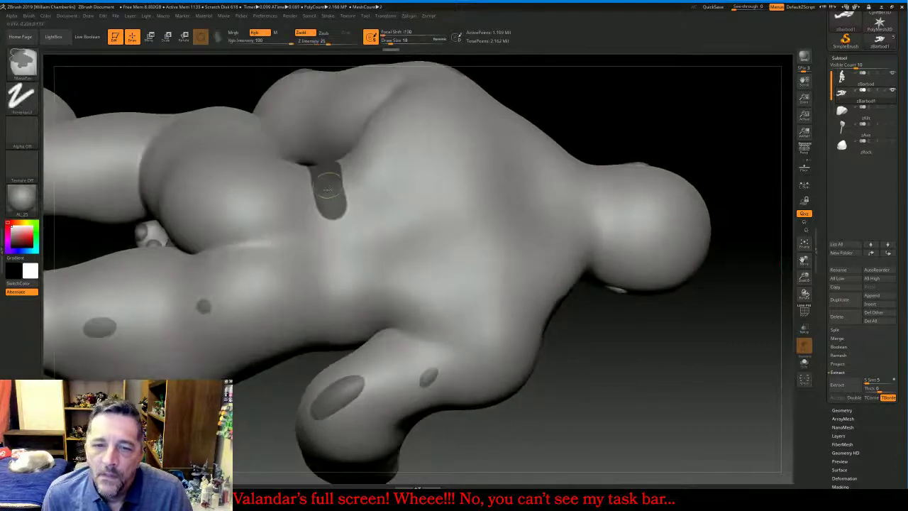
{"action": "mouse_move", "coordinate": [324, 171]}
{"action": "left_mouse_down", "text": "ctrl"}
{"action": "mouse_move", "coordinate": [335, 272]}
{"action": "mouse_move", "coordinate": [328, 341]}
{"action": "mouse_move", "coordinate": [309, 177]}
{"action": "left_mouse_up", "text": "ctrl"}
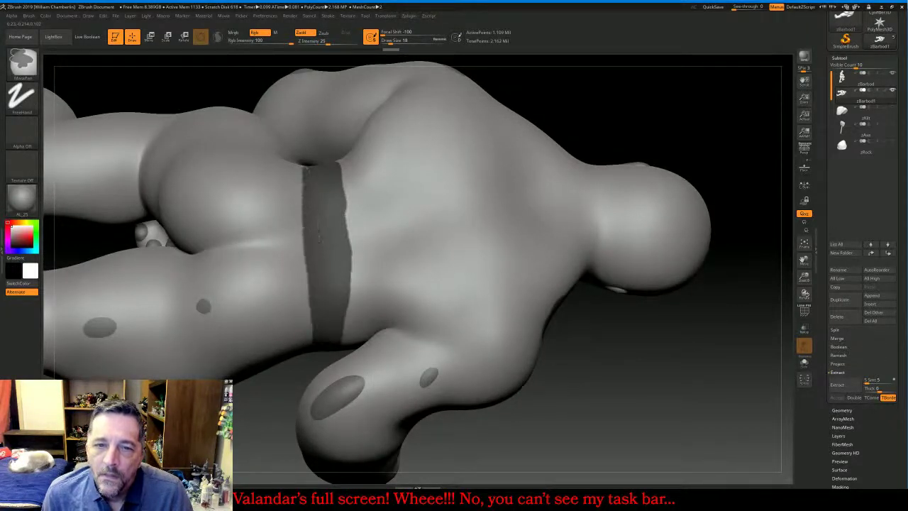
{"action": "mouse_move", "coordinate": [600, 97]}
{"action": "left_mouse_down"}
{"action": "mouse_move", "coordinate": [568, 170]}
{"action": "mouse_move", "coordinate": [590, 213]}
{"action": "left_mouse_up"}
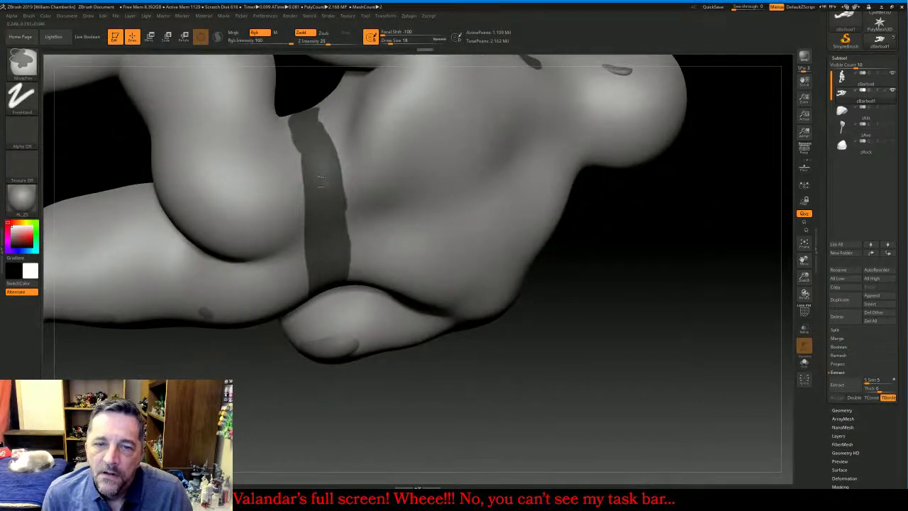
Continue the masked hem band across the front of the waist and around the figure's right hip
{"action": "mouse_move", "coordinate": [550, 333]}
{"action": "left_mouse_down"}
{"action": "mouse_move", "coordinate": [683, 285]}
{"action": "mouse_move", "coordinate": [705, 323]}
{"action": "mouse_move", "coordinate": [731, 288]}
{"action": "mouse_move", "coordinate": [684, 283]}
{"action": "left_mouse_up"}
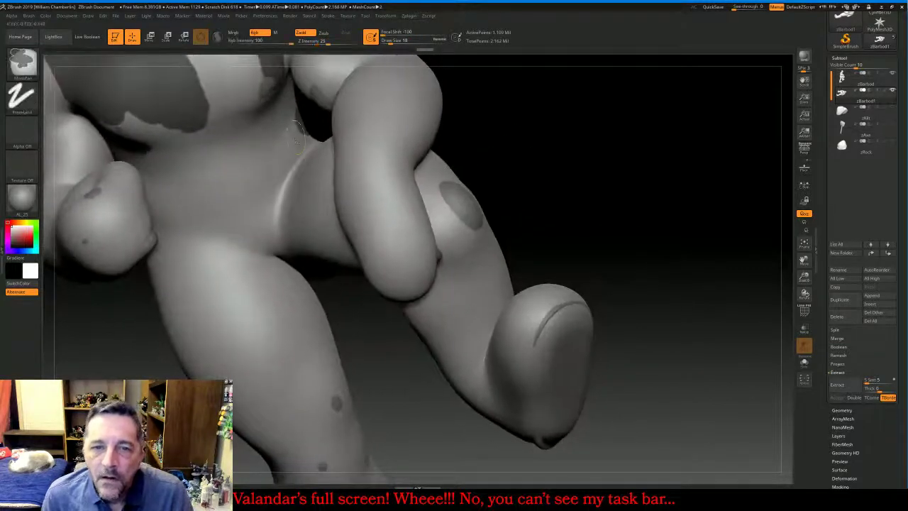
{"action": "mouse_move", "coordinate": [298, 127]}
{"action": "left_mouse_down", "text": "ctrl"}
{"action": "mouse_move", "coordinate": [256, 179]}
{"action": "mouse_move", "coordinate": [170, 220]}
{"action": "left_mouse_up", "text": "ctrl"}
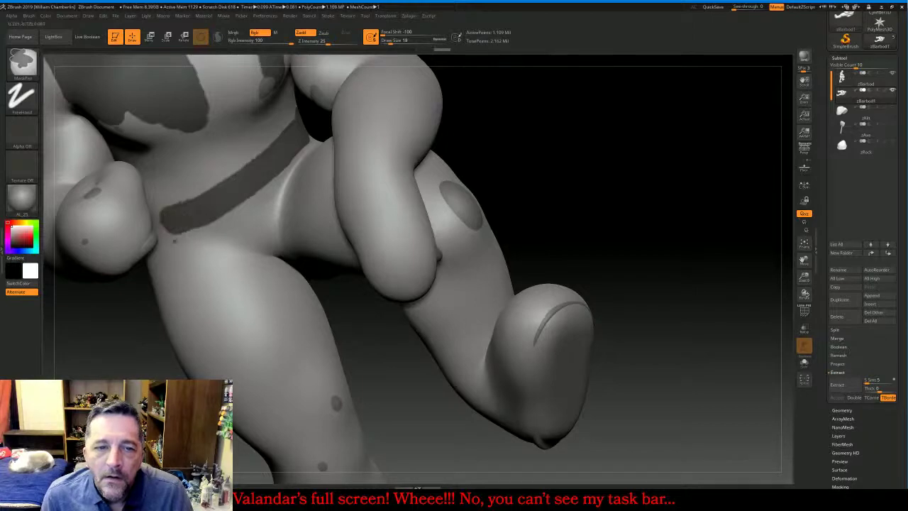
{"action": "mouse_move", "coordinate": [464, 420]}
{"action": "left_mouse_down"}
{"action": "mouse_move", "coordinate": [452, 363]}
{"action": "mouse_move", "coordinate": [89, 332]}
{"action": "mouse_move", "coordinate": [103, 339]}
{"action": "left_mouse_up"}
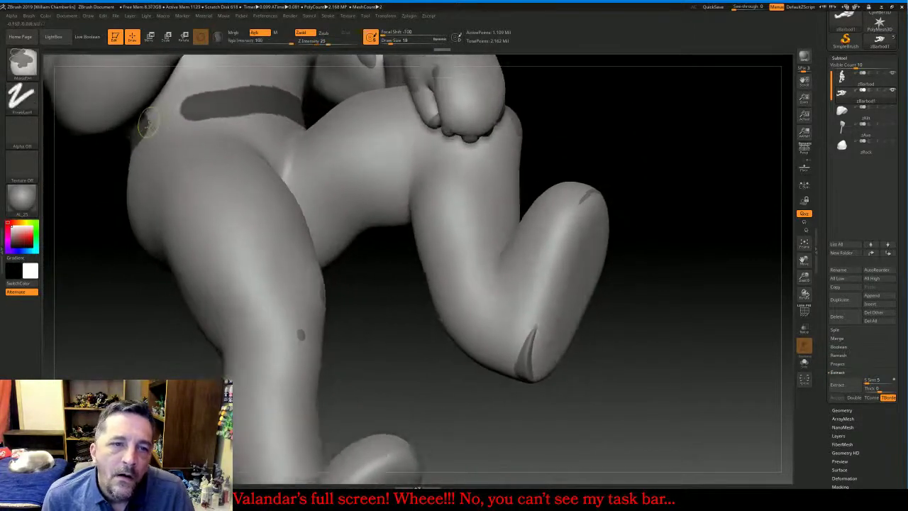
{"action": "left_click_drag", "start_coordinate": [147, 124], "coordinate": [179, 108], "text": "ctrl"}
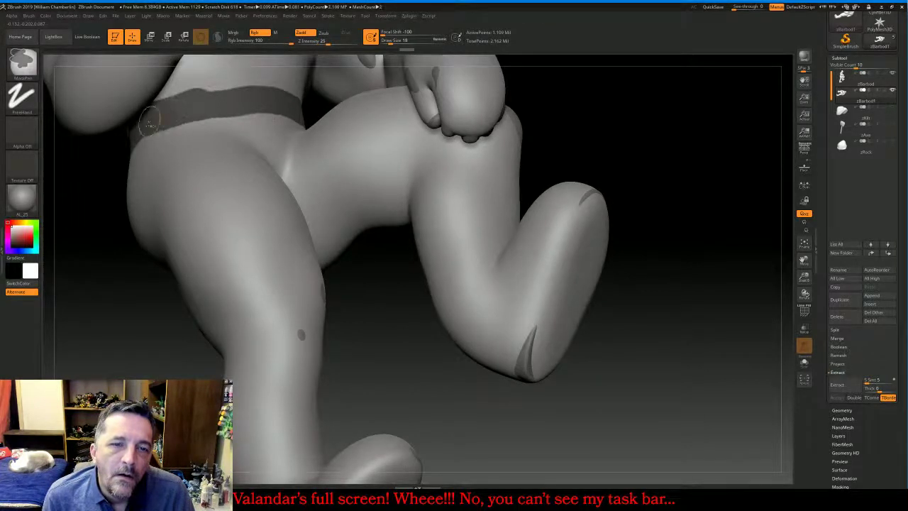
Extend the mask from the front armhole edge down the side of the torso beneath the figure's left arm
{"action": "left_click_drag", "start_coordinate": [802, 260], "coordinate": [833, 390]}
{"action": "left_click_drag", "start_coordinate": [789, 302], "coordinate": [760, 303]}
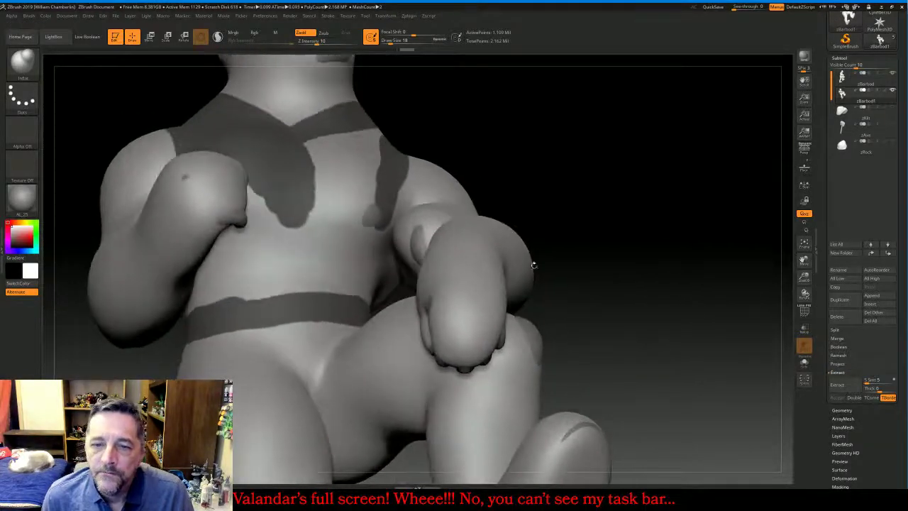
{"action": "key", "text": "ctrl"}
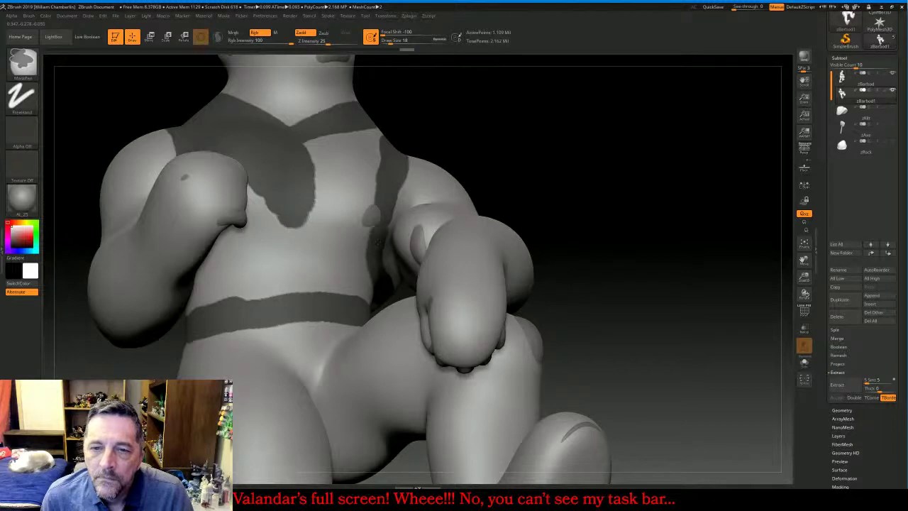
Mask the figure's left flank and the rear edge of the left armhole up to the shoulder
{"action": "left_click_drag", "start_coordinate": [614, 156], "coordinate": [432, 195]}
{"action": "left_click_drag", "start_coordinate": [627, 223], "coordinate": [511, 237]}
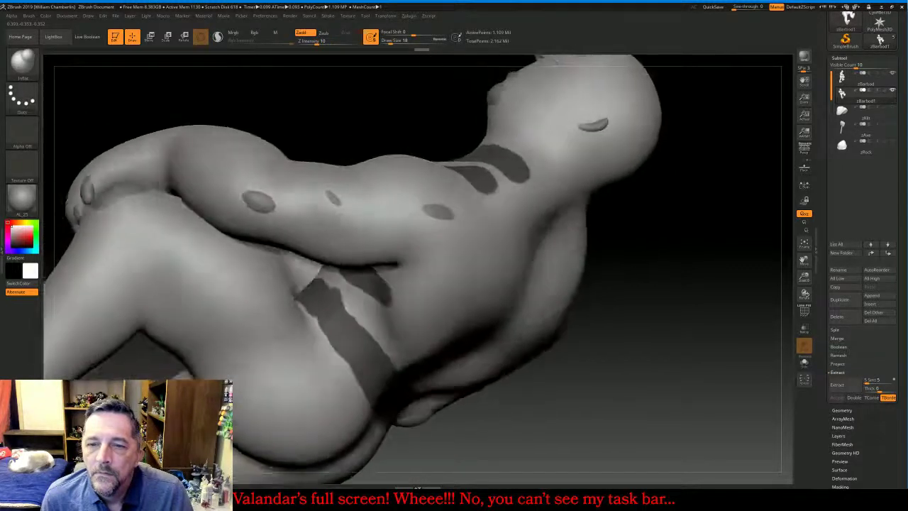
{"action": "mouse_move", "coordinate": [627, 255]}
{"action": "left_mouse_down"}
{"action": "mouse_move", "coordinate": [480, 181]}
{"action": "mouse_move", "coordinate": [467, 237]}
{"action": "mouse_move", "coordinate": [431, 276]}
{"action": "mouse_move", "coordinate": [358, 312]}
{"action": "left_mouse_up"}
{"action": "key", "text": "ctrl"}
{"action": "mouse_move", "coordinate": [345, 282]}
{"action": "left_mouse_down", "text": "ctrl"}
{"action": "mouse_move", "coordinate": [403, 355]}
{"action": "mouse_move", "coordinate": [438, 327]}
{"action": "mouse_move", "coordinate": [472, 270]}
{"action": "mouse_move", "coordinate": [502, 186]}
{"action": "mouse_move", "coordinate": [486, 166]}
{"action": "mouse_move", "coordinate": [514, 227]}
{"action": "left_mouse_up", "text": "ctrl"}
{"action": "left_click_drag", "start_coordinate": [529, 184], "coordinate": [527, 221], "text": "ctrl"}
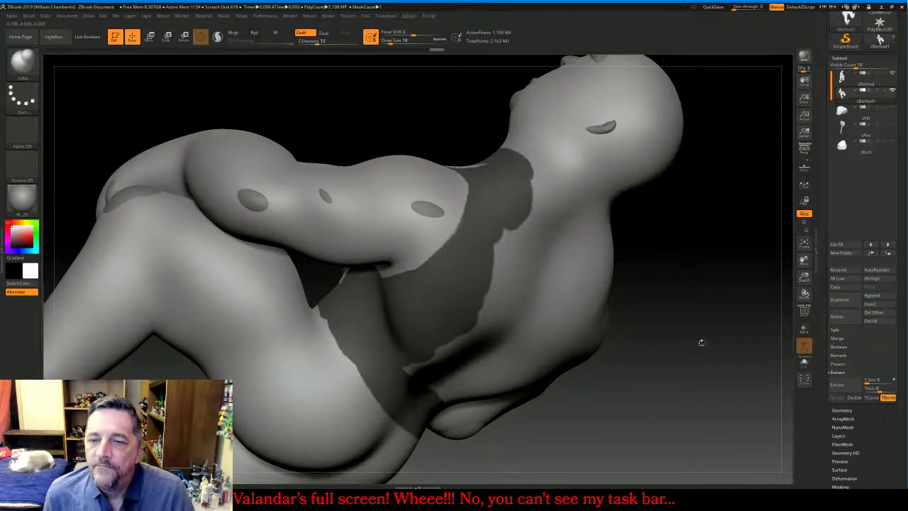
Mask the rear edge of the figure's right armhole from the shoulder blade down to the waist band
{"action": "mouse_move", "coordinate": [701, 340]}
{"action": "left_mouse_down"}
{"action": "mouse_move", "coordinate": [684, 312]}
{"action": "mouse_move", "coordinate": [747, 280]}
{"action": "left_mouse_up"}
{"action": "mouse_move", "coordinate": [804, 260]}
{"action": "left_mouse_down"}
{"action": "mouse_move", "coordinate": [794, 243]}
{"action": "mouse_move", "coordinate": [596, 212]}
{"action": "mouse_move", "coordinate": [546, 214]}
{"action": "mouse_move", "coordinate": [461, 277]}
{"action": "mouse_move", "coordinate": [429, 339]}
{"action": "mouse_move", "coordinate": [441, 354]}
{"action": "mouse_move", "coordinate": [420, 332]}
{"action": "mouse_move", "coordinate": [417, 293]}
{"action": "mouse_move", "coordinate": [478, 222]}
{"action": "mouse_move", "coordinate": [524, 207]}
{"action": "left_mouse_up"}
{"action": "key", "text": "ctrl"}
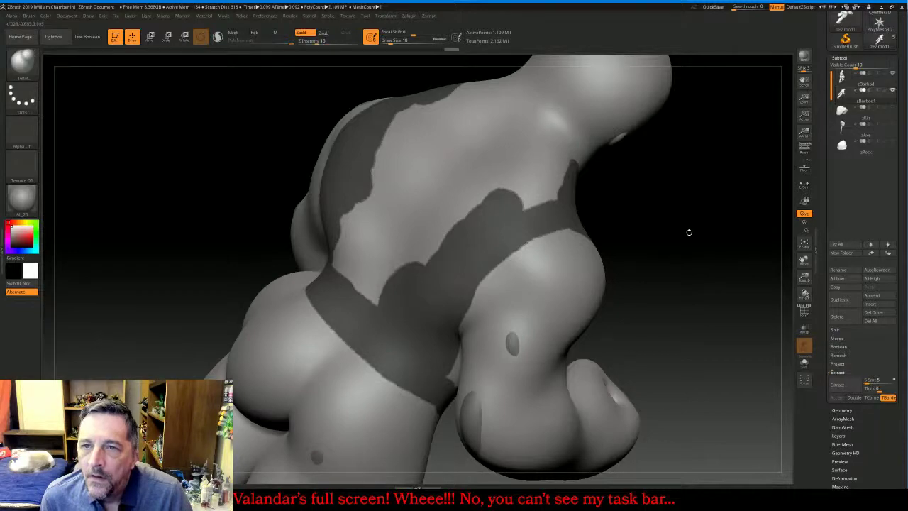
Mask the rear neckline between the shoulders and fill in the whole back of the shirt
{"action": "left_click_drag", "start_coordinate": [689, 229], "coordinate": [697, 268]}
{"action": "left_click_drag", "start_coordinate": [804, 260], "coordinate": [751, 340]}
{"action": "left_click_drag", "start_coordinate": [684, 242], "coordinate": [686, 282]}
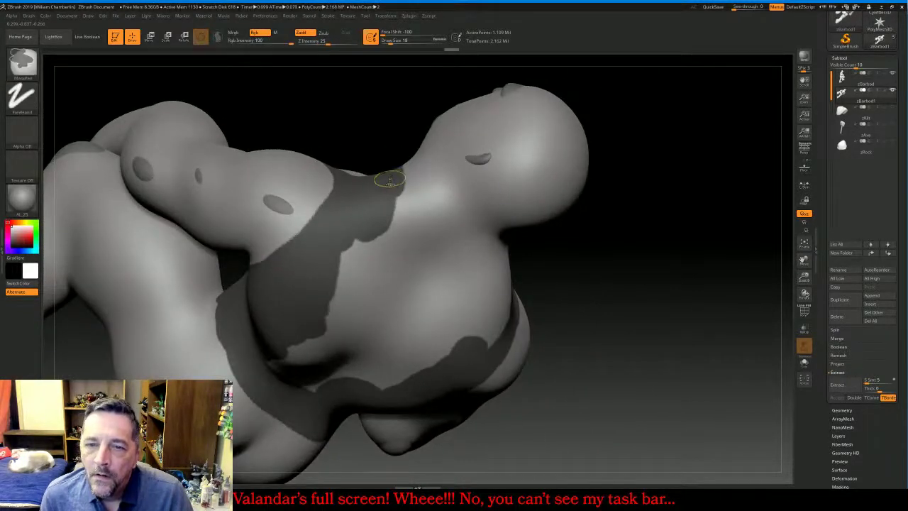
{"action": "mouse_move", "coordinate": [395, 191]}
{"action": "left_mouse_down", "text": "ctrl"}
{"action": "mouse_move", "coordinate": [411, 221]}
{"action": "mouse_move", "coordinate": [466, 261]}
{"action": "left_mouse_up", "text": "ctrl"}
{"action": "mouse_move", "coordinate": [638, 256]}
{"action": "left_mouse_down"}
{"action": "mouse_move", "coordinate": [464, 255]}
{"action": "mouse_move", "coordinate": [489, 257]}
{"action": "left_mouse_up"}
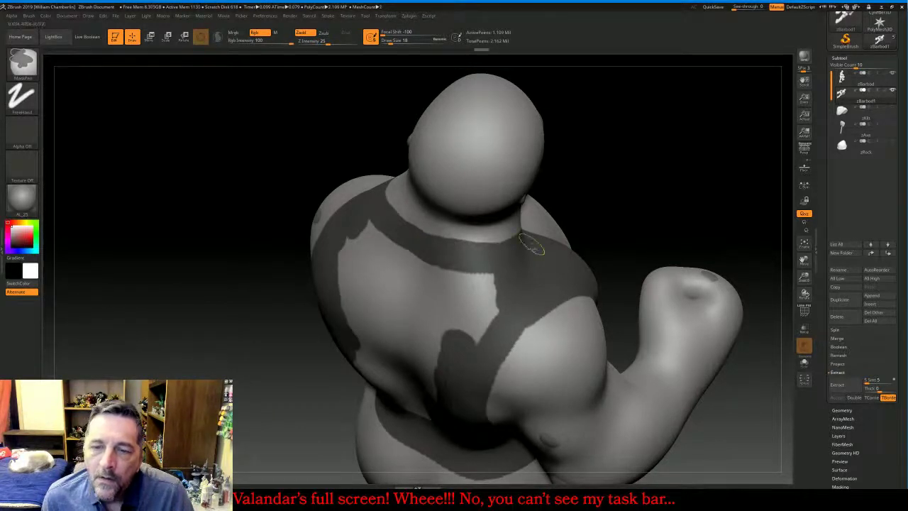
{"action": "left_click_drag", "start_coordinate": [664, 208], "coordinate": [694, 184]}
{"action": "mouse_move", "coordinate": [521, 302]}
{"action": "left_mouse_down"}
{"action": "mouse_move", "coordinate": [487, 287]}
{"action": "mouse_move", "coordinate": [473, 305]}
{"action": "mouse_move", "coordinate": [455, 294]}
{"action": "mouse_move", "coordinate": [413, 294]}
{"action": "mouse_move", "coordinate": [365, 263]}
{"action": "mouse_move", "coordinate": [352, 269]}
{"action": "mouse_move", "coordinate": [327, 309]}
{"action": "mouse_move", "coordinate": [339, 355]}
{"action": "mouse_move", "coordinate": [374, 334]}
{"action": "mouse_move", "coordinate": [426, 383]}
{"action": "mouse_move", "coordinate": [419, 401]}
{"action": "mouse_move", "coordinate": [387, 404]}
{"action": "mouse_move", "coordinate": [333, 387]}
{"action": "mouse_move", "coordinate": [351, 431]}
{"action": "mouse_move", "coordinate": [389, 446]}
{"action": "left_mouse_up"}
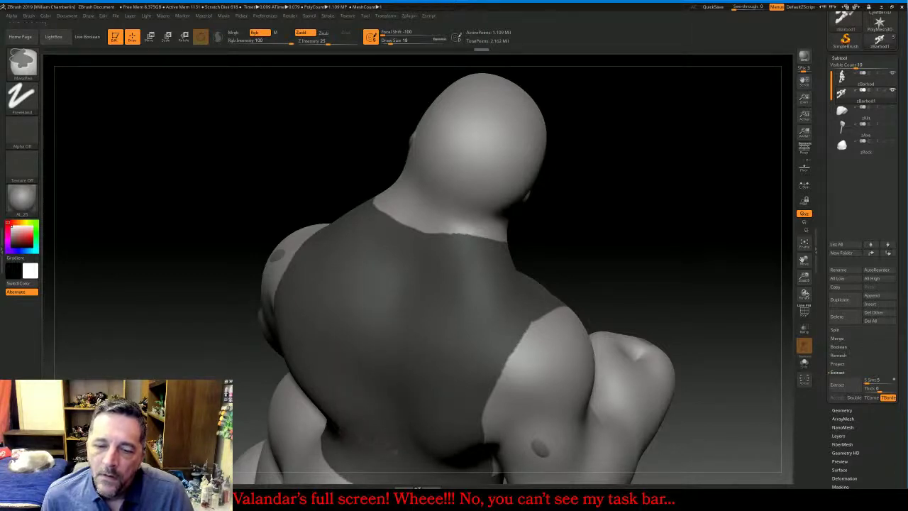
Mask the figure's right flank beneath the arm and widen the masked area on the right side of the chest
{"action": "mouse_move", "coordinate": [679, 239]}
{"action": "left_mouse_down"}
{"action": "mouse_move", "coordinate": [697, 210]}
{"action": "mouse_move", "coordinate": [687, 207]}
{"action": "left_mouse_up"}
{"action": "left_click_drag", "start_coordinate": [803, 261], "coordinate": [667, 222]}
{"action": "key", "text": "ctrl"}
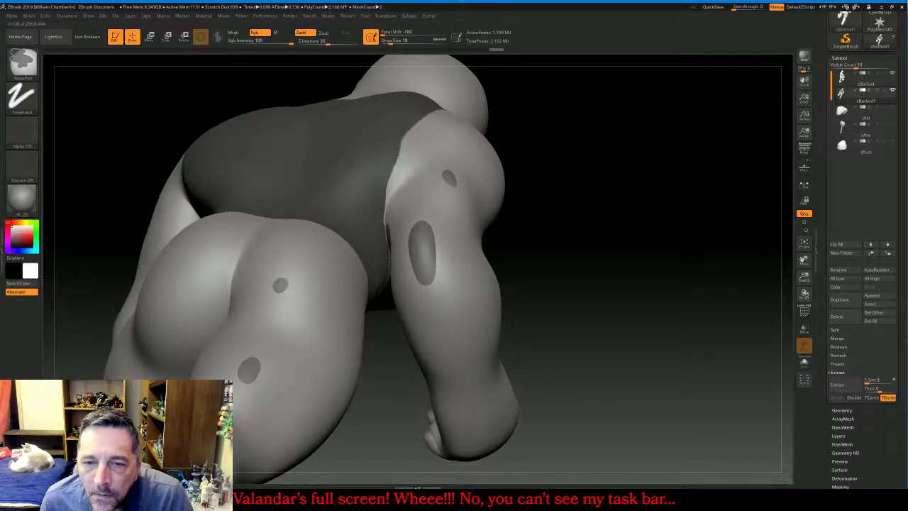
{"action": "mouse_move", "coordinate": [731, 114]}
{"action": "left_mouse_down"}
{"action": "mouse_move", "coordinate": [652, 149]}
{"action": "mouse_move", "coordinate": [611, 194]}
{"action": "left_mouse_up"}
{"action": "left_click_drag", "start_coordinate": [434, 276], "coordinate": [400, 272], "text": "ctrl"}
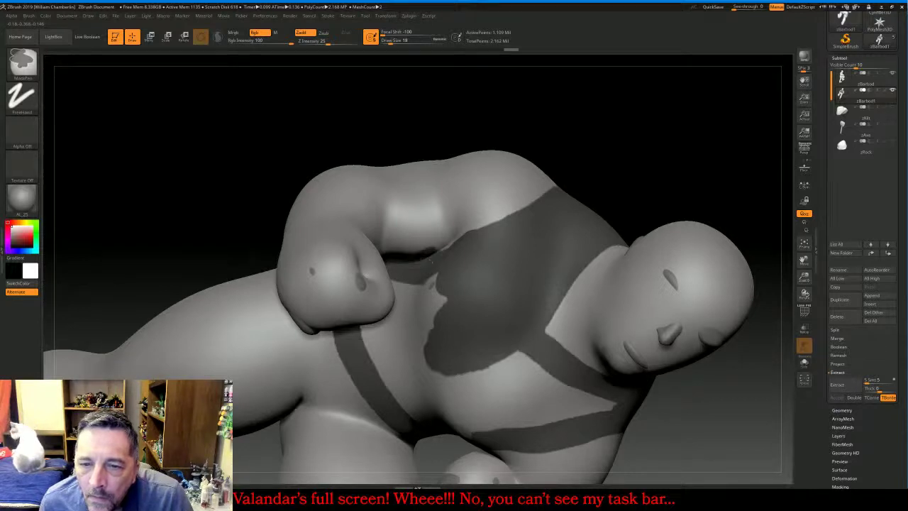
{"action": "mouse_move", "coordinate": [431, 261]}
{"action": "left_mouse_down", "text": "ctrl"}
{"action": "mouse_move", "coordinate": [418, 369]}
{"action": "mouse_move", "coordinate": [428, 302]}
{"action": "left_mouse_up", "text": "ctrl"}
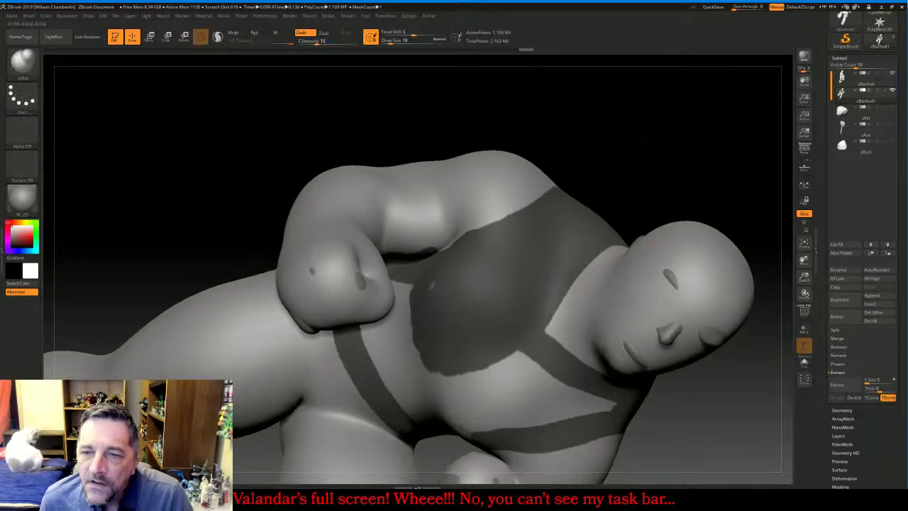
Hide the original body subtool and fill the remaining chest and abdomen gaps in the shirt mask
{"action": "mouse_move", "coordinate": [644, 135]}
{"action": "left_mouse_down"}
{"action": "mouse_move", "coordinate": [659, 130]}
{"action": "mouse_move", "coordinate": [634, 164]}
{"action": "left_mouse_up"}
{"action": "mouse_move", "coordinate": [404, 312]}
{"action": "left_mouse_down", "text": "ctrl"}
{"action": "mouse_move", "coordinate": [401, 321]}
{"action": "mouse_move", "coordinate": [351, 309]}
{"action": "mouse_move", "coordinate": [387, 363]}
{"action": "mouse_move", "coordinate": [398, 356]}
{"action": "mouse_move", "coordinate": [436, 383]}
{"action": "mouse_move", "coordinate": [473, 394]}
{"action": "mouse_move", "coordinate": [500, 362]}
{"action": "mouse_move", "coordinate": [526, 354]}
{"action": "mouse_move", "coordinate": [542, 365]}
{"action": "mouse_move", "coordinate": [543, 383]}
{"action": "left_mouse_up", "text": "ctrl"}
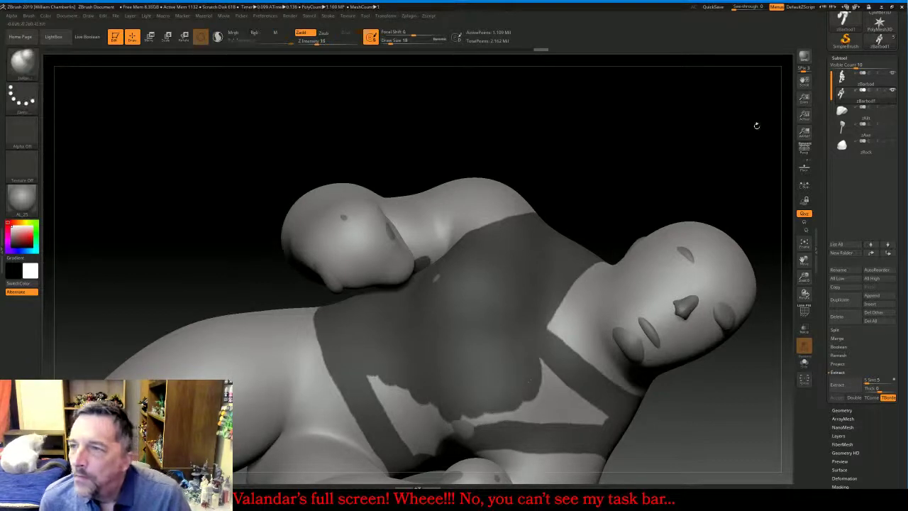
{"action": "left_click", "coordinate": [892, 73]}
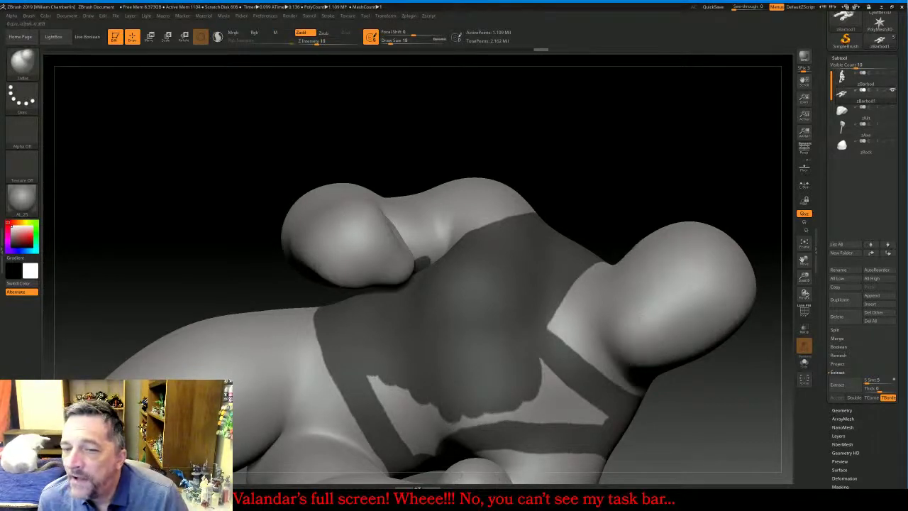
{"action": "mouse_move", "coordinate": [546, 367]}
{"action": "left_mouse_down", "text": "ctrl"}
{"action": "mouse_move", "coordinate": [578, 408]}
{"action": "mouse_move", "coordinate": [601, 419]}
{"action": "left_mouse_up", "text": "ctrl"}
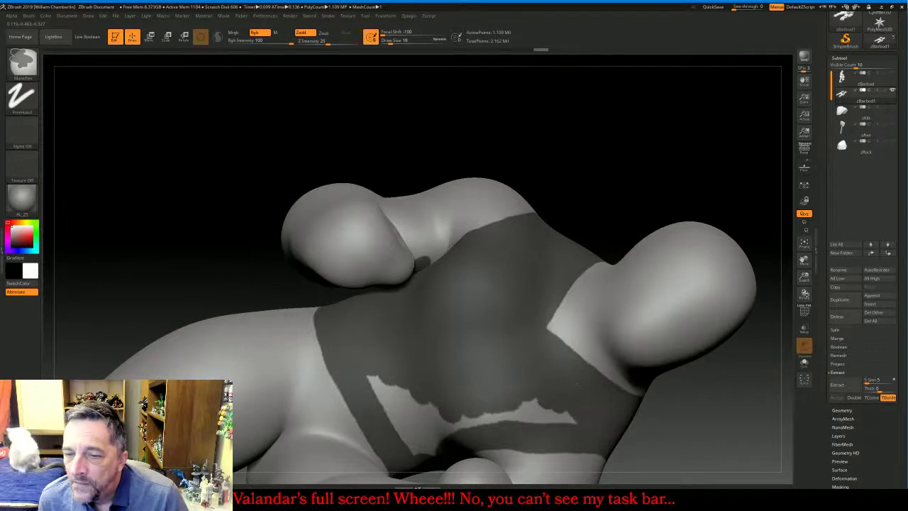
{"action": "mouse_move", "coordinate": [543, 409]}
{"action": "left_mouse_down", "text": "ctrl"}
{"action": "mouse_move", "coordinate": [408, 436]}
{"action": "mouse_move", "coordinate": [379, 394]}
{"action": "mouse_move", "coordinate": [400, 390]}
{"action": "mouse_move", "coordinate": [429, 417]}
{"action": "left_mouse_up", "text": "ctrl"}
Review the whole shirt mask on the framed figure and check the live chat for feedback on it
{"action": "mouse_move", "coordinate": [669, 177]}
{"action": "left_mouse_down"}
{"action": "mouse_move", "coordinate": [658, 137]}
{"action": "mouse_move", "coordinate": [677, 162]}
{"action": "mouse_move", "coordinate": [749, 164]}
{"action": "mouse_move", "coordinate": [681, 157]}
{"action": "left_mouse_up"}
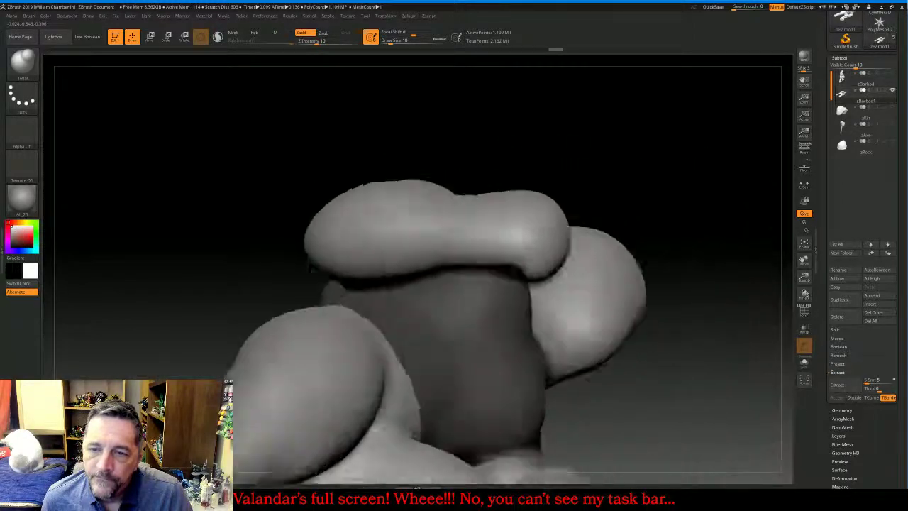
{"action": "left_click_drag", "start_coordinate": [595, 188], "coordinate": [729, 125]}
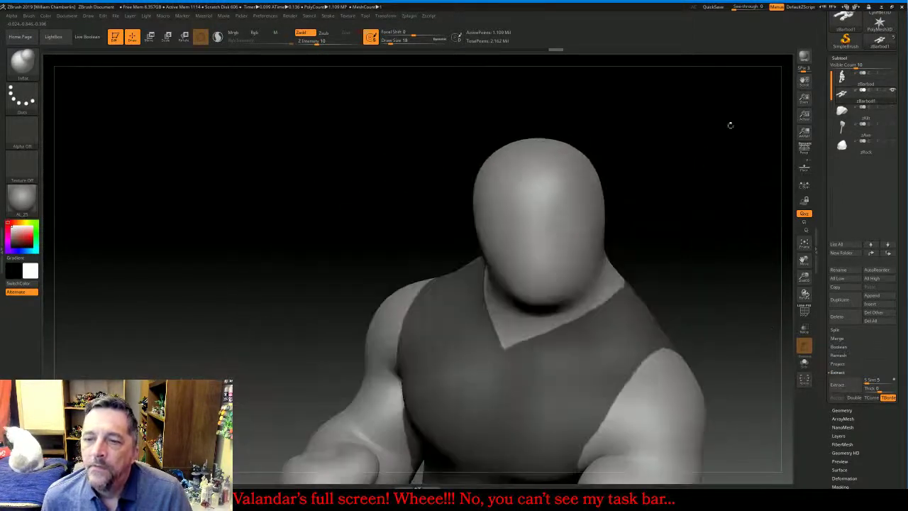
{"action": "left_click", "coordinate": [803, 244]}
{"action": "mouse_move", "coordinate": [695, 292]}
{"action": "left_mouse_down"}
{"action": "mouse_move", "coordinate": [737, 282]}
{"action": "mouse_move", "coordinate": [649, 291]}
{"action": "mouse_move", "coordinate": [702, 291]}
{"action": "mouse_move", "coordinate": [693, 291]}
{"action": "left_mouse_up"}
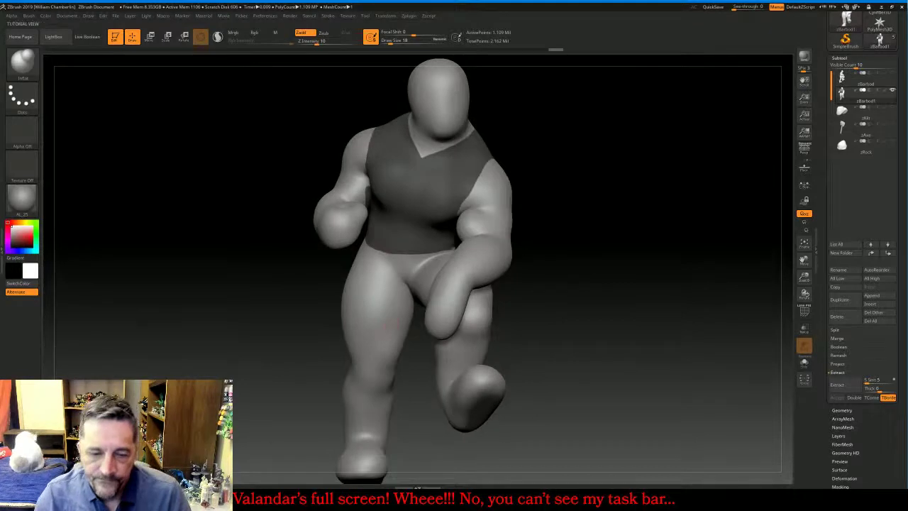
{"action": "left_click", "coordinate": [198, 500]}
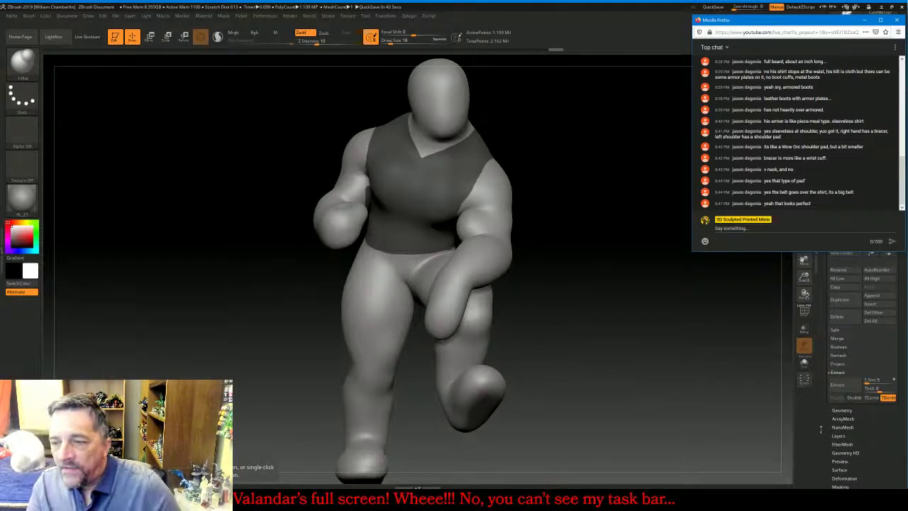
Extract the masked shirt with smoothness 5 and thickness 0, accept it as a new subtool and select it
{"action": "mouse_move", "coordinate": [895, 446]}
{"action": "left_mouse_down"}
{"action": "mouse_move", "coordinate": [894, 433]}
{"action": "mouse_move", "coordinate": [895, 441]}
{"action": "left_mouse_up"}
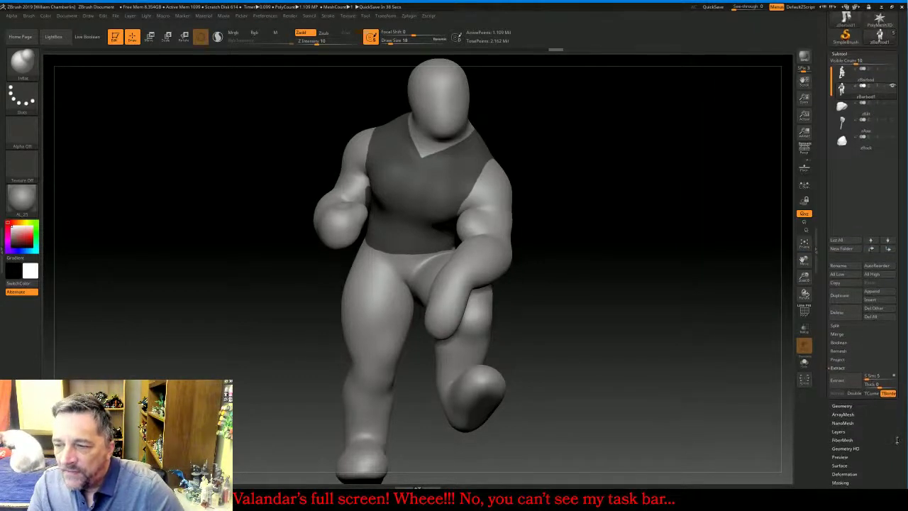
{"action": "left_click", "coordinate": [844, 382]}
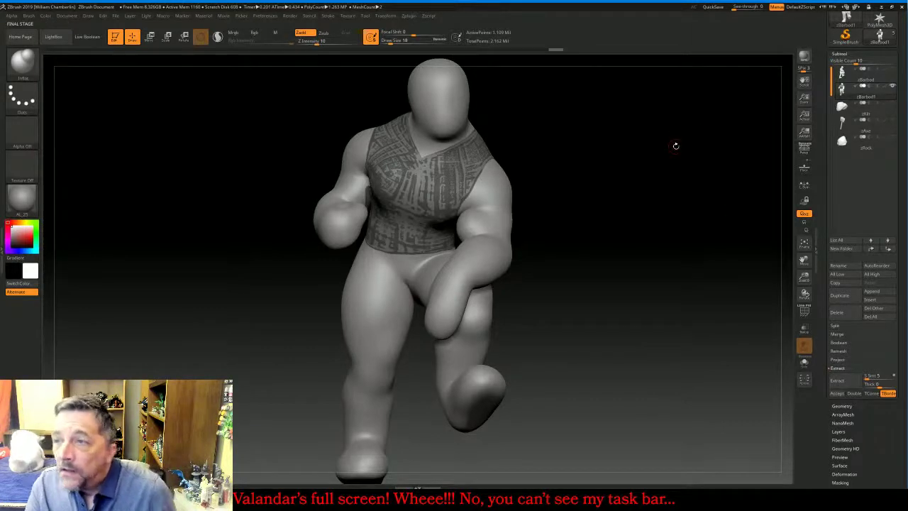
{"action": "left_click", "coordinate": [836, 394]}
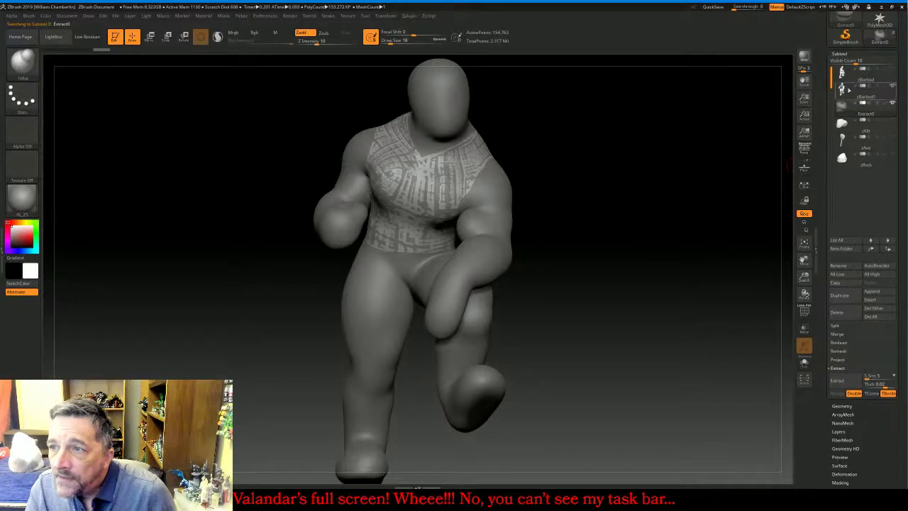
{"action": "left_click", "coordinate": [841, 89]}
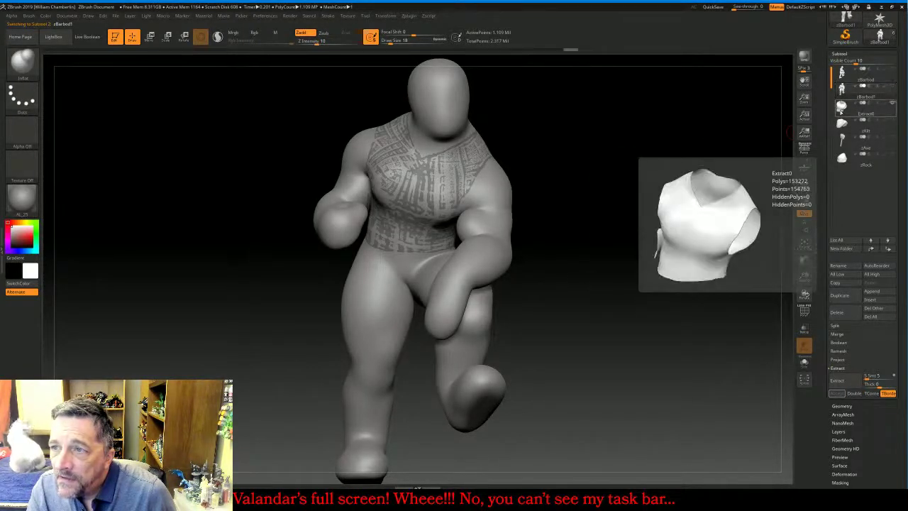
{"action": "left_click", "coordinate": [841, 111]}
Display the polyframe on the extracted shirt and assign polygroups to its separate pieces with Auto Groups
{"action": "mouse_move", "coordinate": [754, 180]}
{"action": "left_mouse_down"}
{"action": "mouse_move", "coordinate": [852, 183]}
{"action": "mouse_move", "coordinate": [876, 152]}
{"action": "mouse_move", "coordinate": [836, 162]}
{"action": "mouse_move", "coordinate": [717, 232]}
{"action": "left_mouse_up"}
{"action": "left_click_drag", "start_coordinate": [804, 276], "coordinate": [815, 264]}
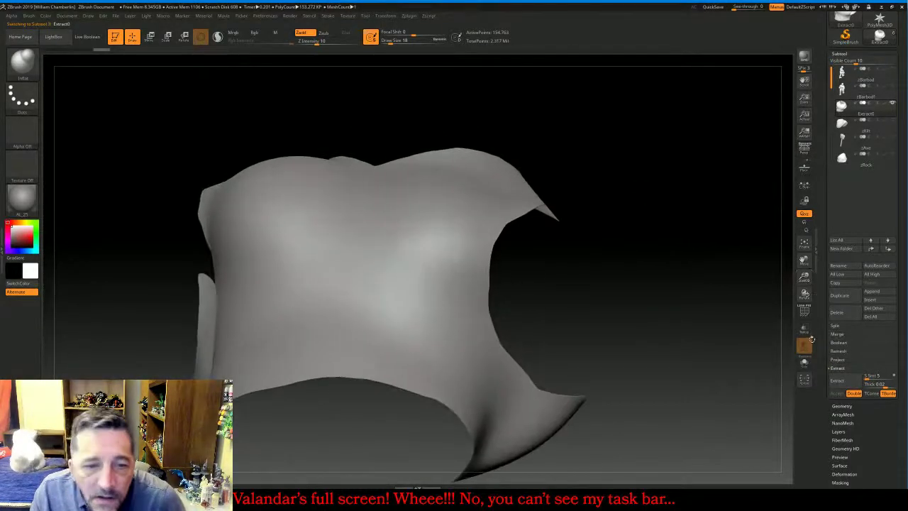
{"action": "left_click_drag", "start_coordinate": [875, 439], "coordinate": [864, 390]}
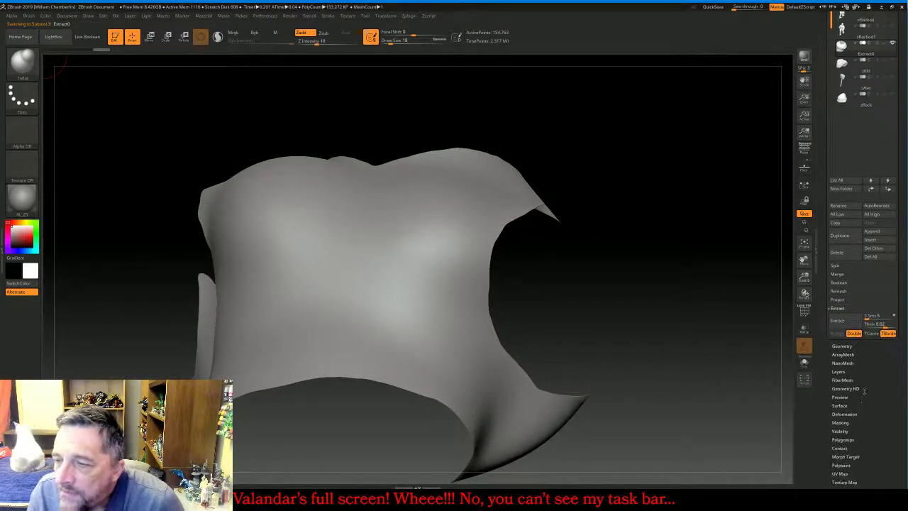
{"action": "left_click", "coordinate": [844, 439]}
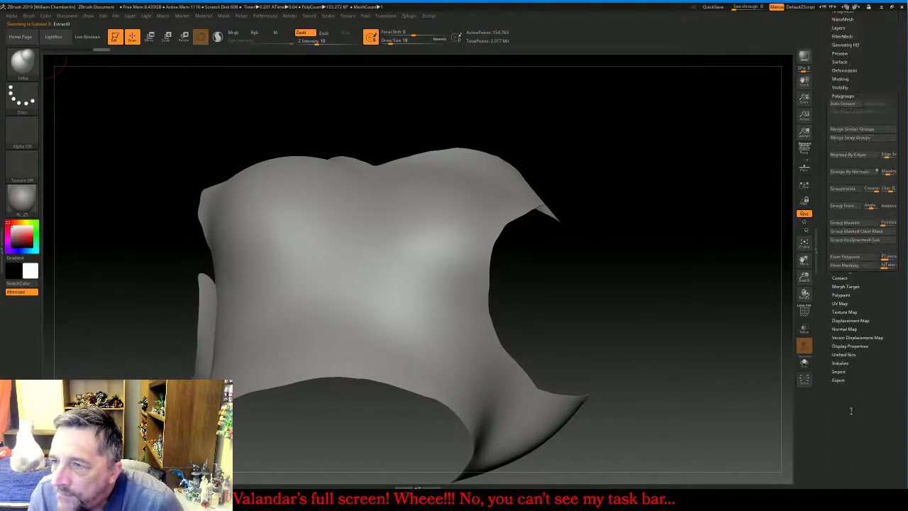
{"action": "left_click", "coordinate": [804, 312]}
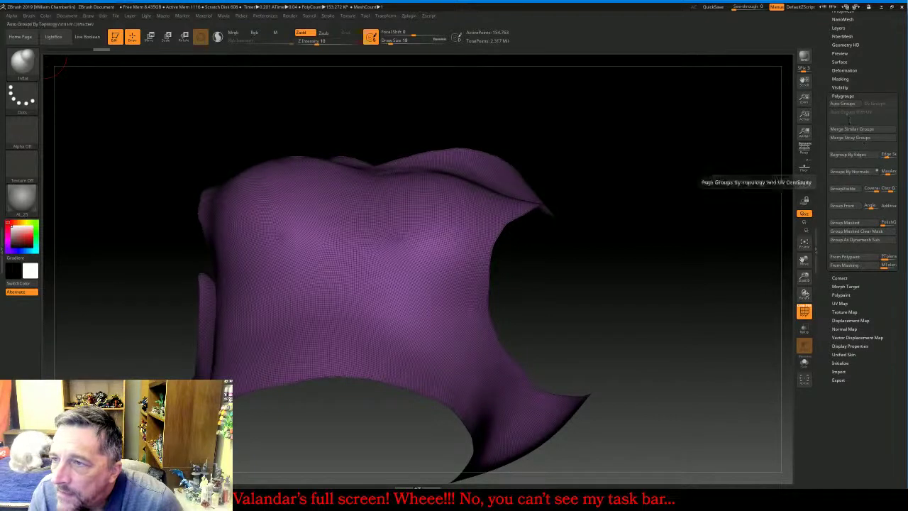
{"action": "left_click", "coordinate": [843, 104]}
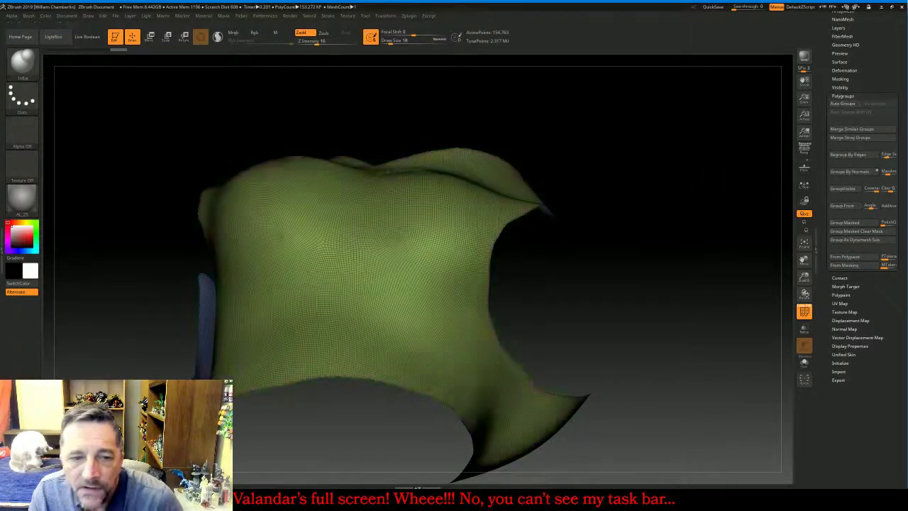
Isolate the shirt's main polygroup and delete the hidden stray pieces
{"action": "mouse_move", "coordinate": [685, 217]}
{"action": "left_mouse_down"}
{"action": "mouse_move", "coordinate": [660, 250]}
{"action": "mouse_move", "coordinate": [649, 303]}
{"action": "left_mouse_up"}
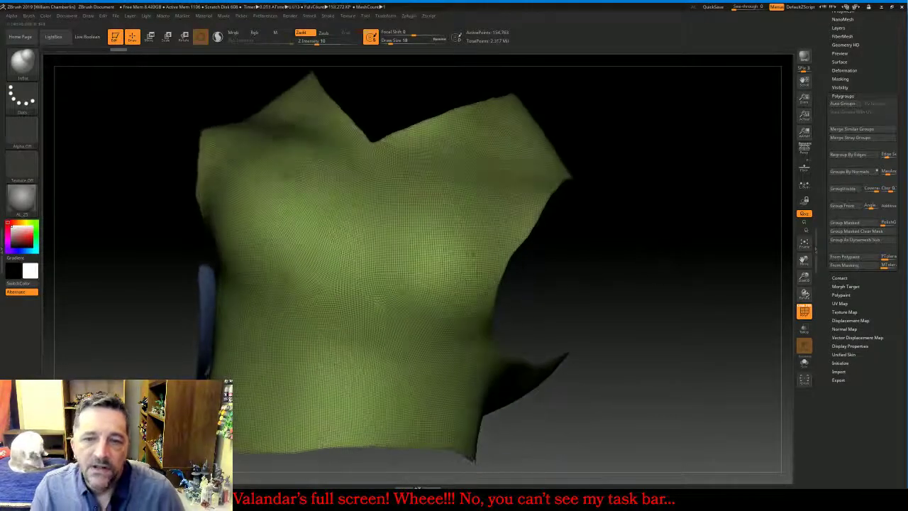
{"action": "left_click", "coordinate": [427, 250], "text": "ctrl+shift"}
{"action": "left_click_drag", "start_coordinate": [526, 282], "coordinate": [713, 287]}
{"action": "left_click_drag", "start_coordinate": [574, 287], "coordinate": [690, 325]}
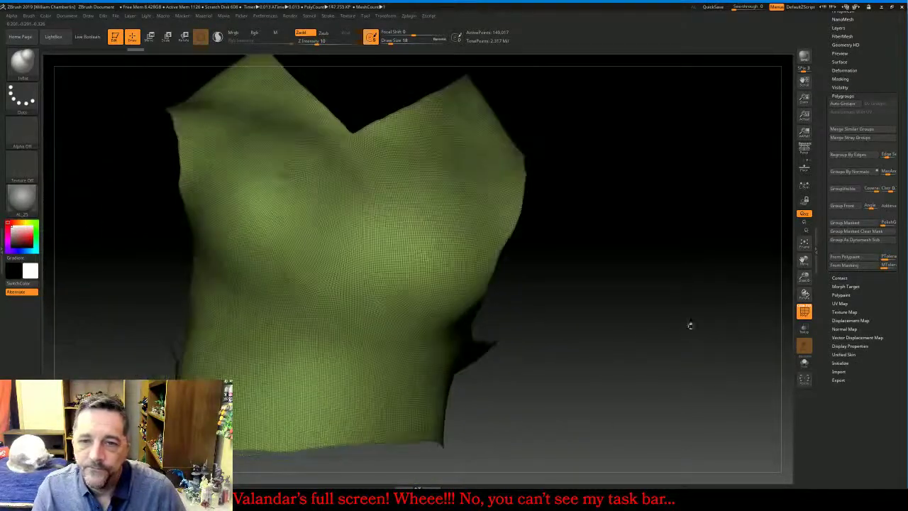
{"action": "left_click", "coordinate": [804, 242]}
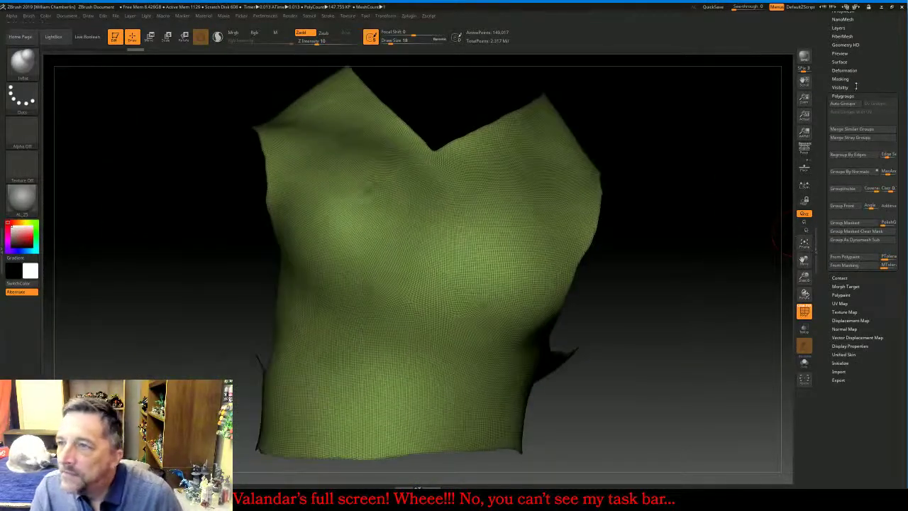
{"action": "left_click_drag", "start_coordinate": [843, 24], "coordinate": [855, 48]}
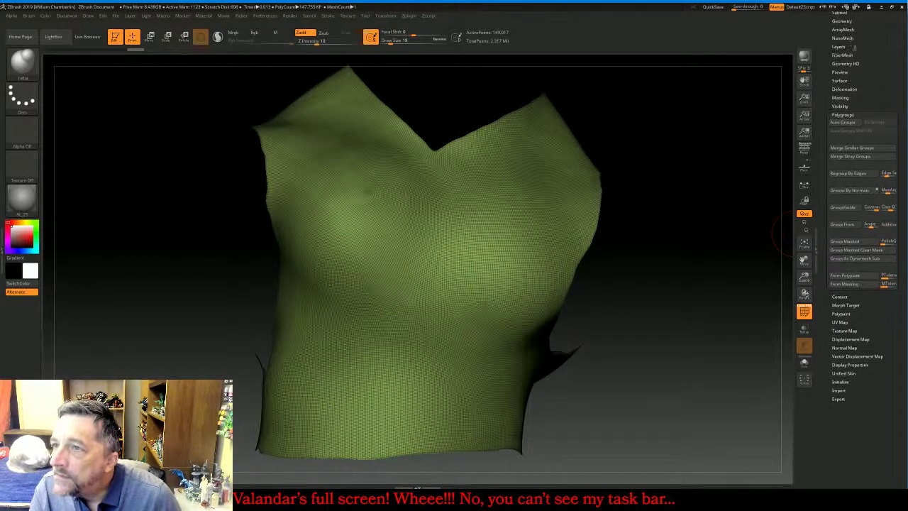
{"action": "left_click", "coordinate": [842, 21]}
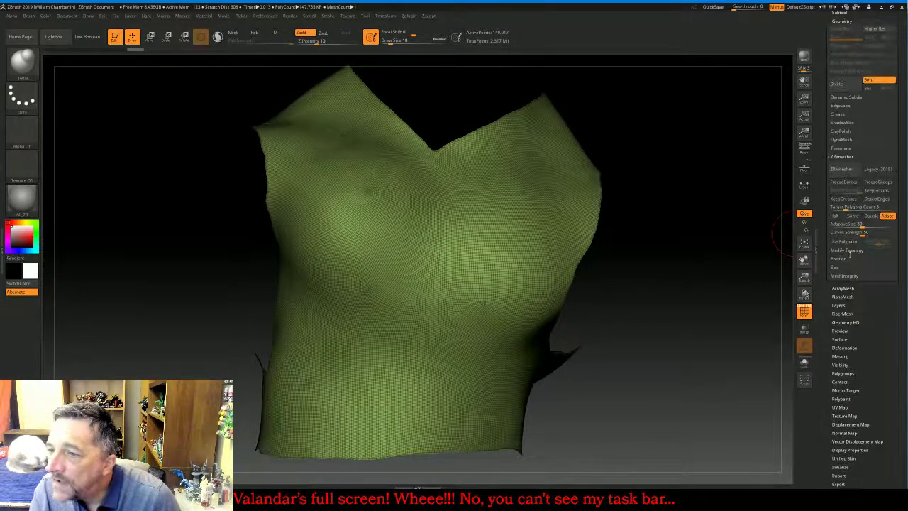
{"action": "left_click", "coordinate": [848, 250]}
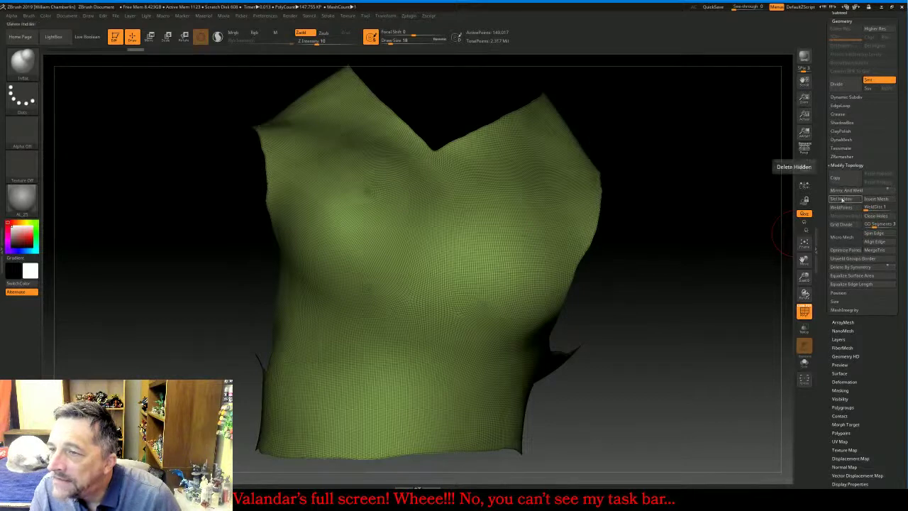
{"action": "left_click", "coordinate": [841, 199]}
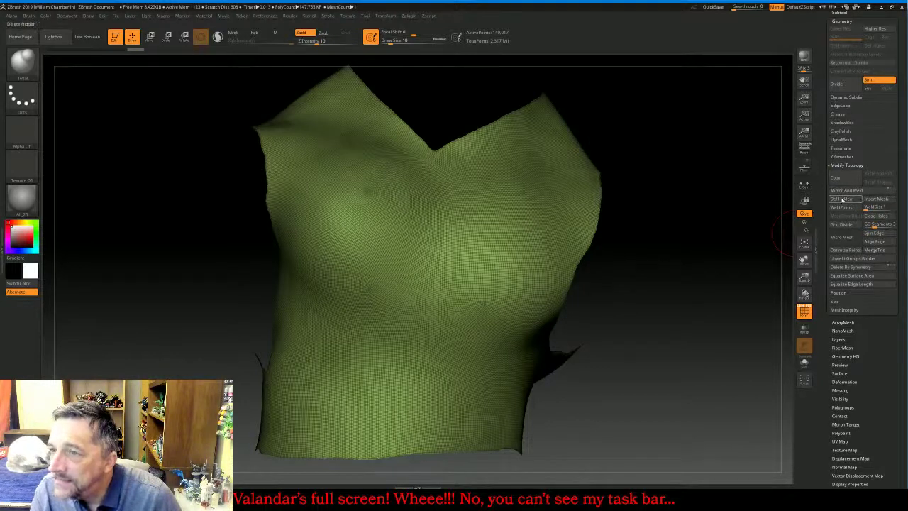
{"action": "left_click_drag", "start_coordinate": [808, 282], "coordinate": [813, 226]}
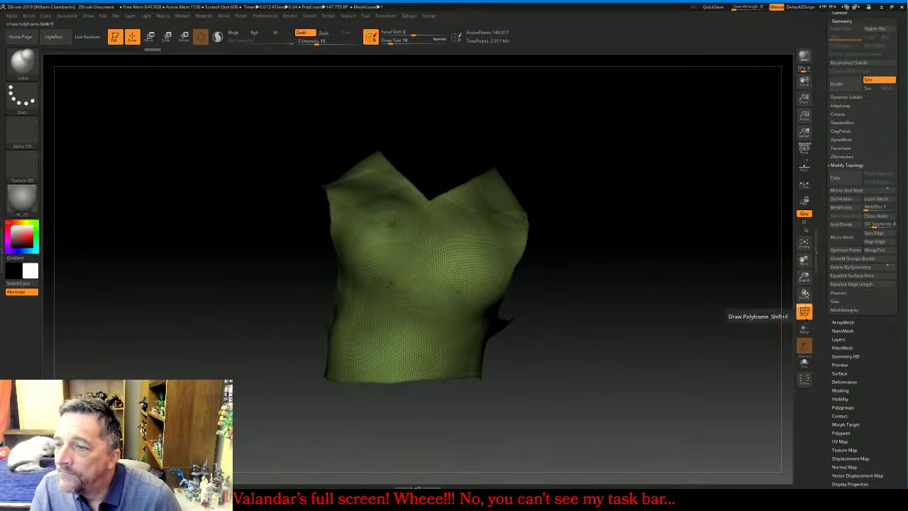
Hide the polyframe and show the zBarbod body around the extracted shirt, keeping the Extract0 shirt subtool selected
{"action": "left_click", "coordinate": [804, 311]}
{"action": "left_click_drag", "start_coordinate": [898, 172], "coordinate": [898, 320]}
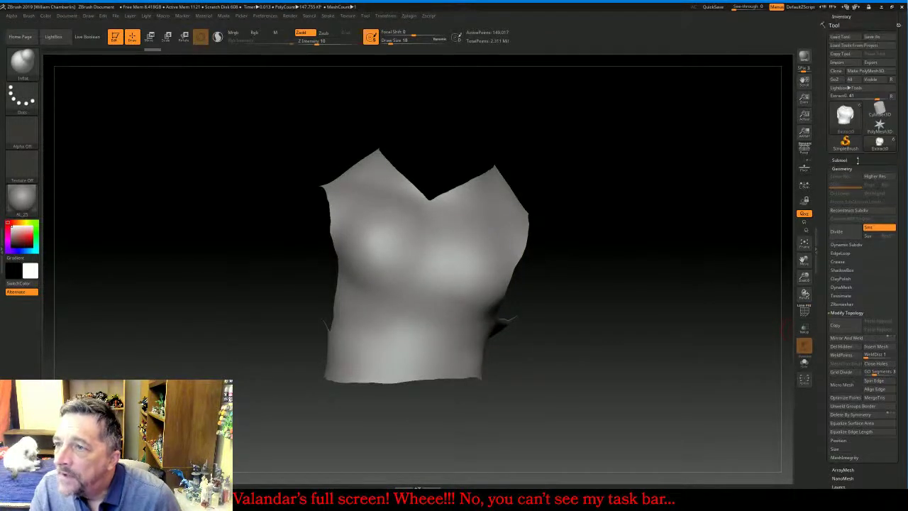
{"action": "left_click", "coordinate": [858, 160]}
{"action": "left_click", "coordinate": [851, 181]}
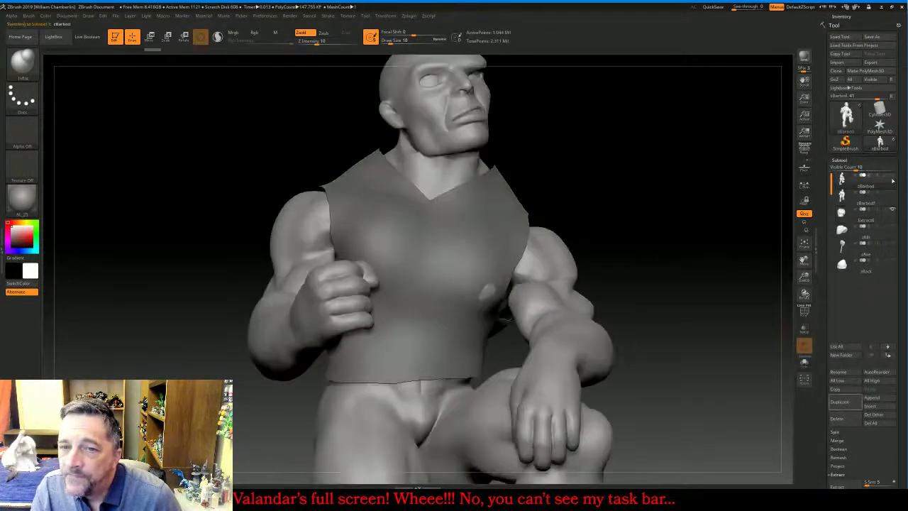
{"action": "left_click_drag", "start_coordinate": [713, 225], "coordinate": [652, 231]}
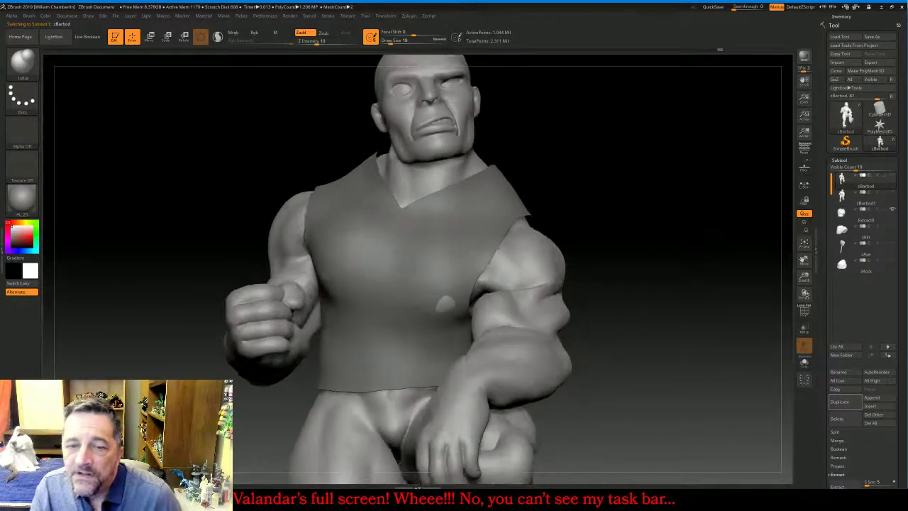
{"action": "left_click", "coordinate": [855, 213]}
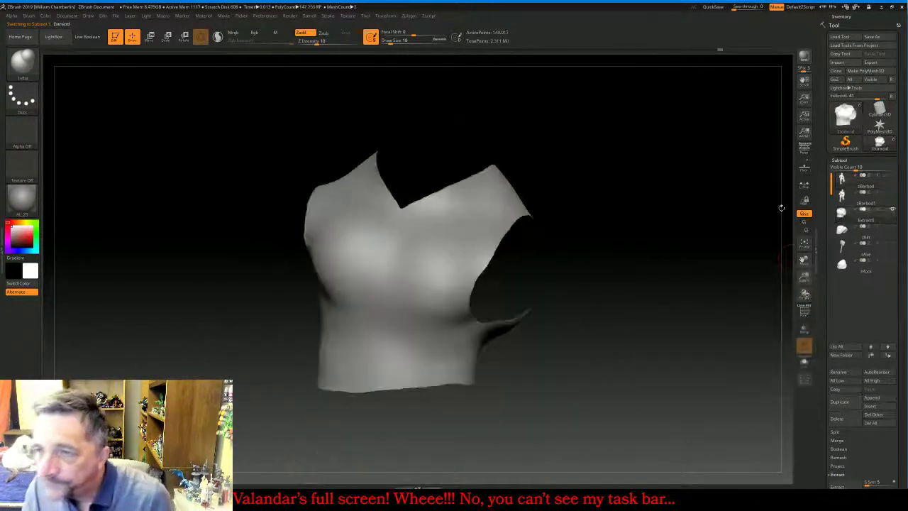
{"action": "left_click", "coordinate": [892, 177]}
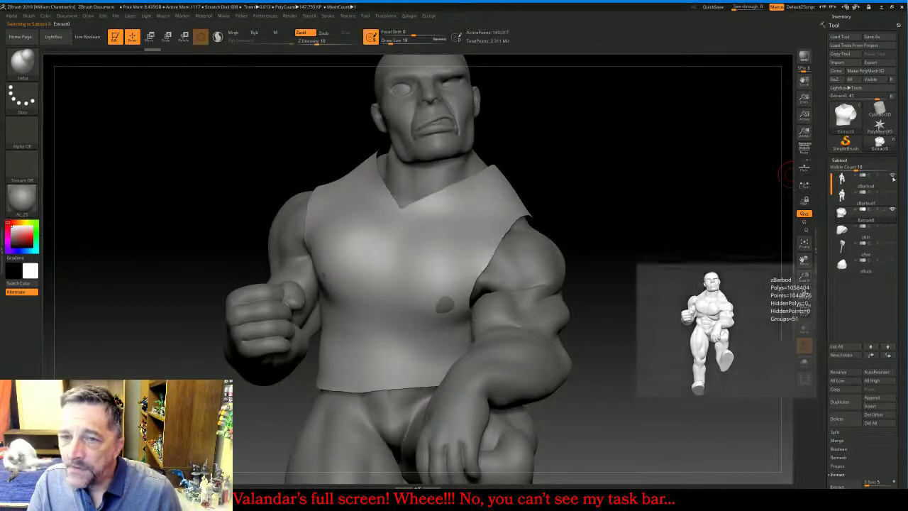
Switch to the Move brush with a draw size of 104 and inspect the shirt's fit on the body
{"action": "left_click", "coordinate": [29, 71]}
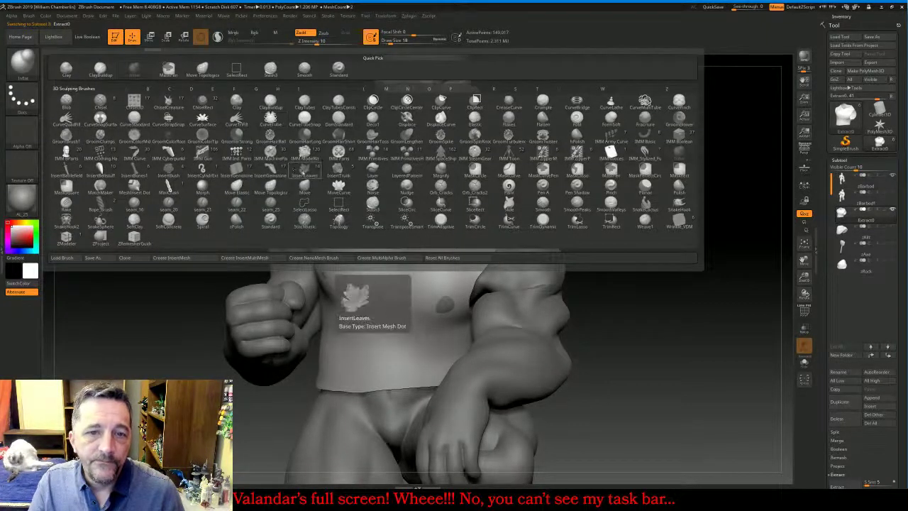
{"action": "left_click", "coordinate": [304, 185]}
{"action": "left_click", "coordinate": [391, 41]}
{"action": "left_click", "coordinate": [394, 43]}
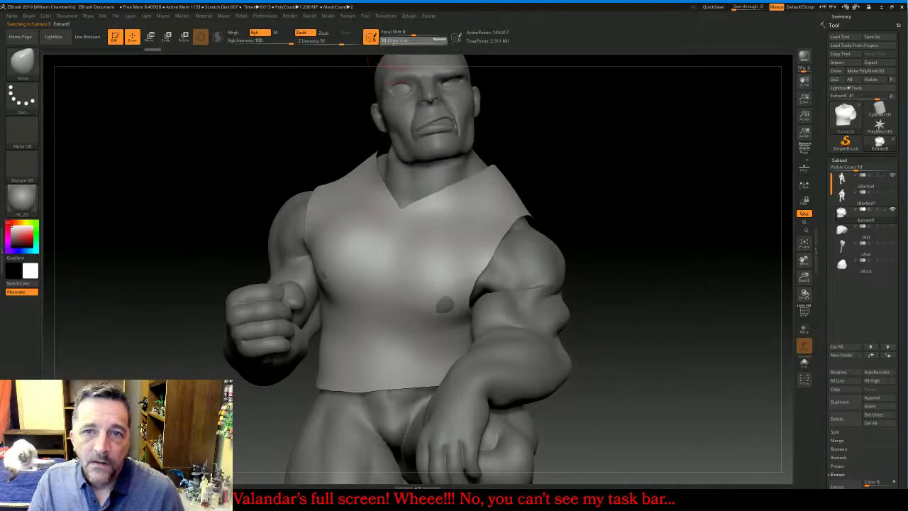
{"action": "left_click_drag", "start_coordinate": [400, 43], "coordinate": [403, 43]}
{"action": "mouse_move", "coordinate": [597, 146]}
{"action": "left_mouse_down"}
{"action": "mouse_move", "coordinate": [701, 152]}
{"action": "mouse_move", "coordinate": [670, 151]}
{"action": "mouse_move", "coordinate": [673, 198]}
{"action": "mouse_move", "coordinate": [656, 207]}
{"action": "left_mouse_up"}
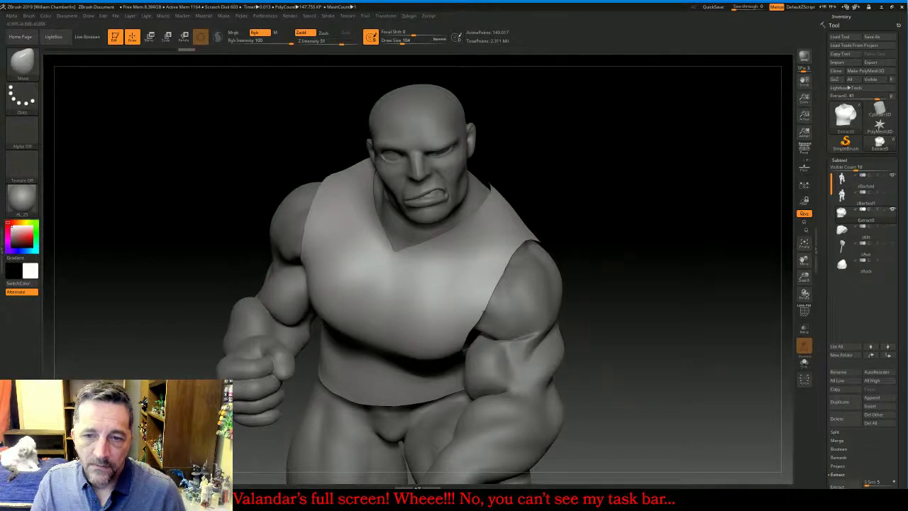
{"action": "mouse_move", "coordinate": [660, 325]}
{"action": "left_mouse_down"}
{"action": "mouse_move", "coordinate": [685, 285]}
{"action": "mouse_move", "coordinate": [741, 278]}
{"action": "mouse_move", "coordinate": [780, 292]}
{"action": "mouse_move", "coordinate": [691, 310]}
{"action": "mouse_move", "coordinate": [672, 303]}
{"action": "left_mouse_up"}
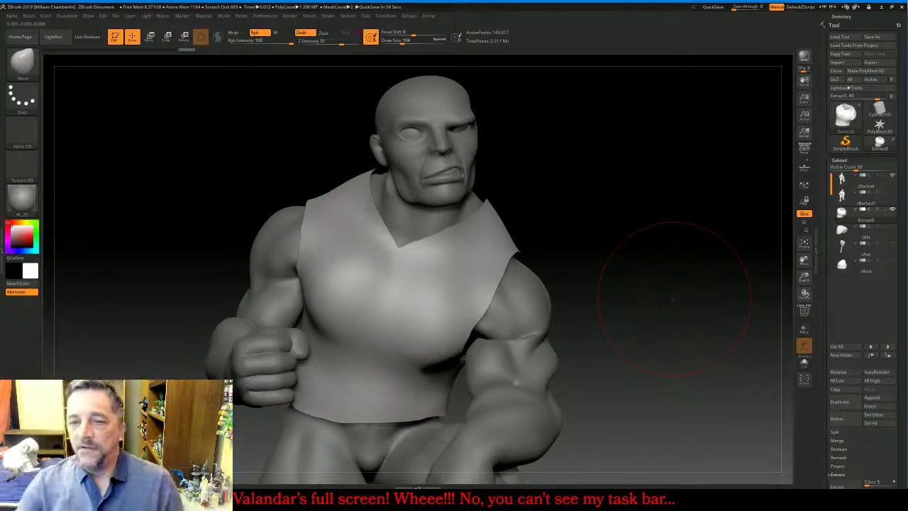
Display the polyframe and ZRemesh the shirt with the Half option
{"action": "left_click", "coordinate": [839, 160]}
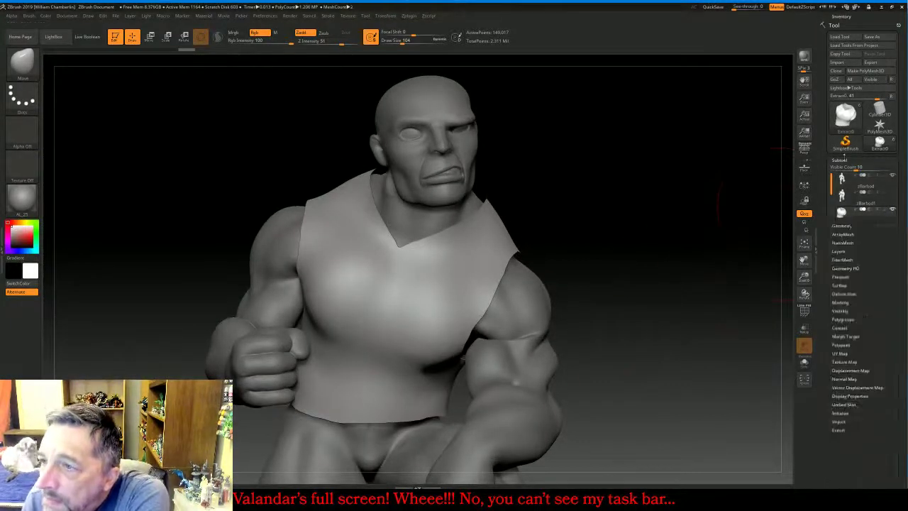
{"action": "left_click", "coordinate": [843, 171]}
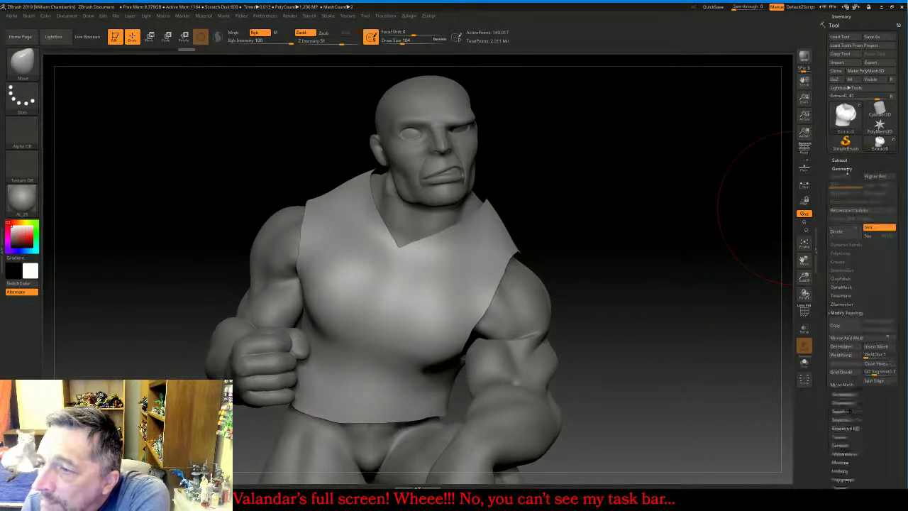
{"action": "left_click", "coordinate": [842, 304]}
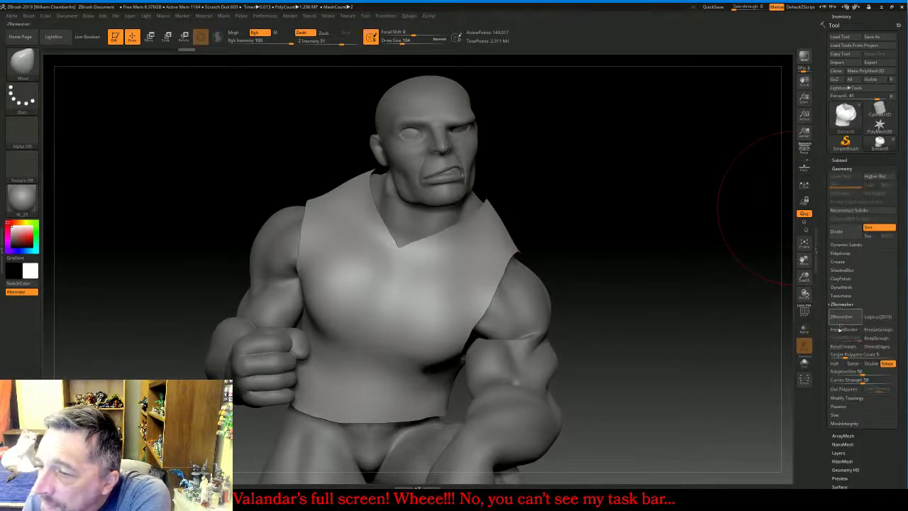
{"action": "left_click", "coordinate": [834, 363]}
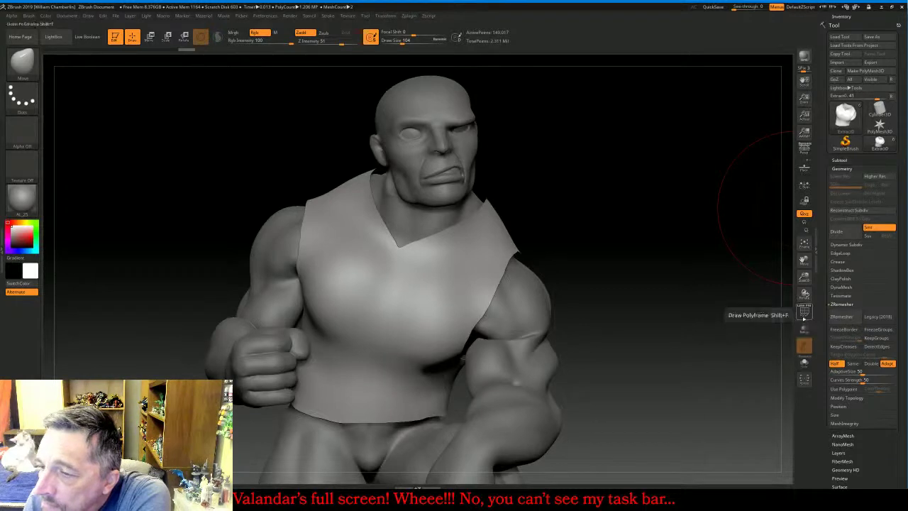
{"action": "left_click", "coordinate": [804, 313]}
{"action": "left_click", "coordinate": [843, 316]}
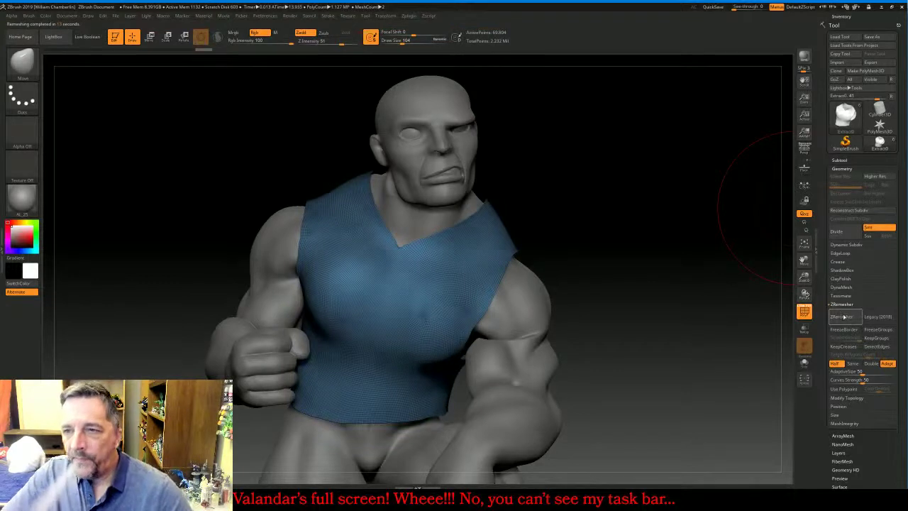
Turn off Adapt and keep ZRemeshing the shirt at Half until it is a coarse mesh of about 730 points
{"action": "left_click", "coordinate": [842, 316]}
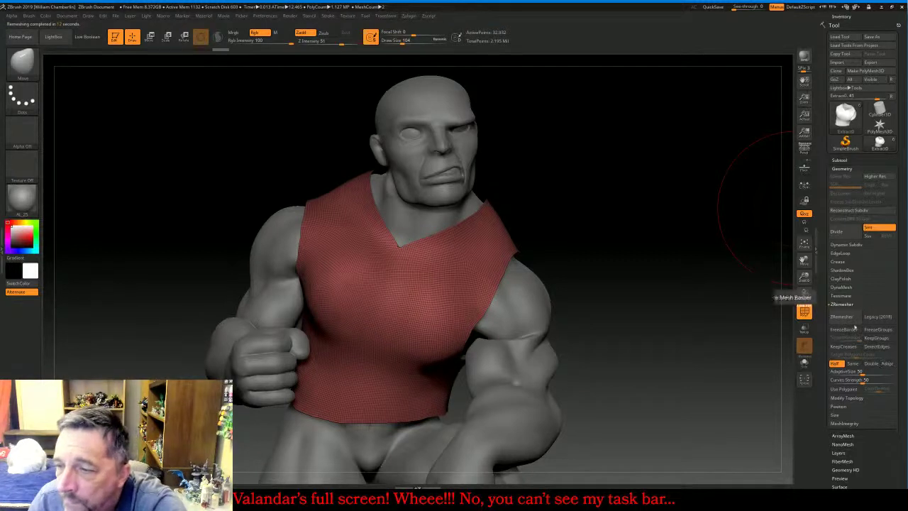
{"action": "left_click", "coordinate": [850, 319]}
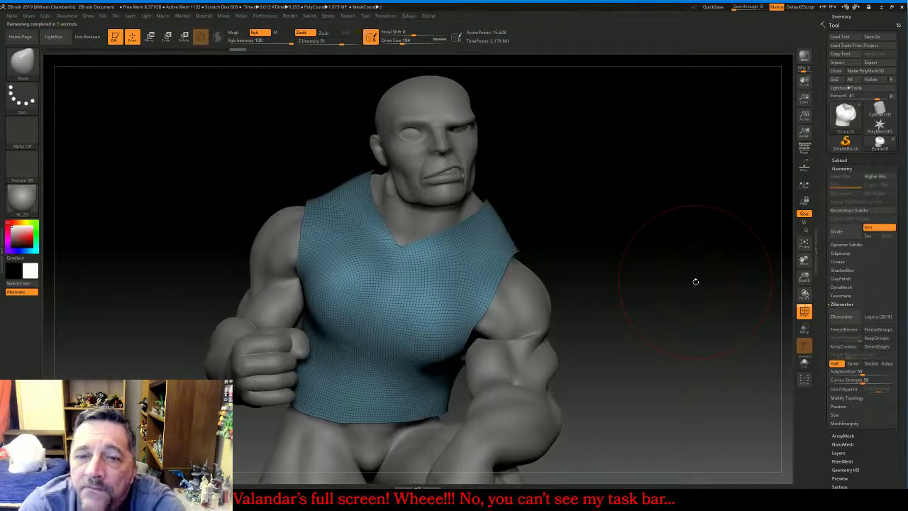
{"action": "left_click", "coordinate": [848, 318]}
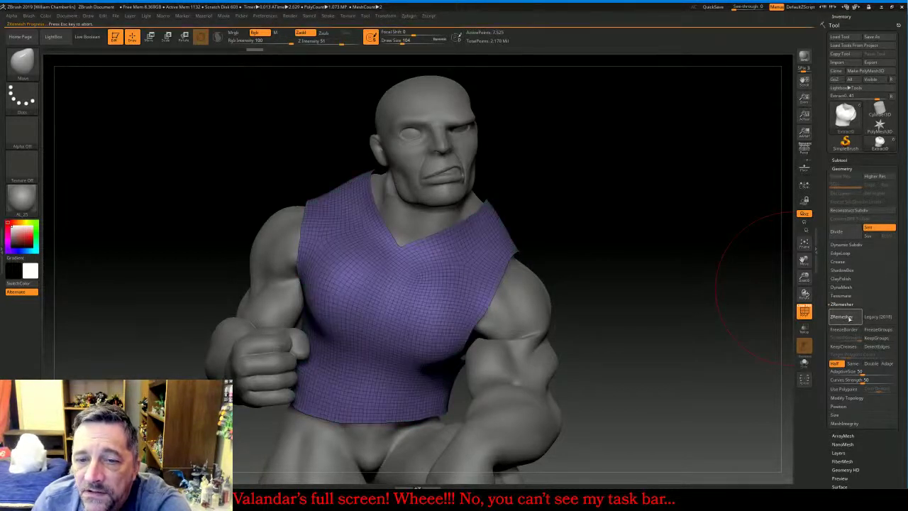
{"action": "left_click", "coordinate": [849, 318]}
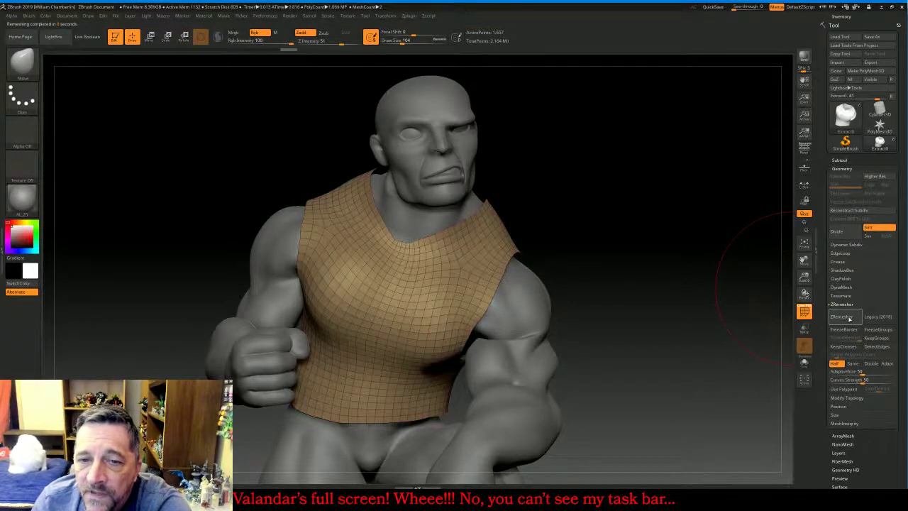
{"action": "left_click", "coordinate": [849, 318]}
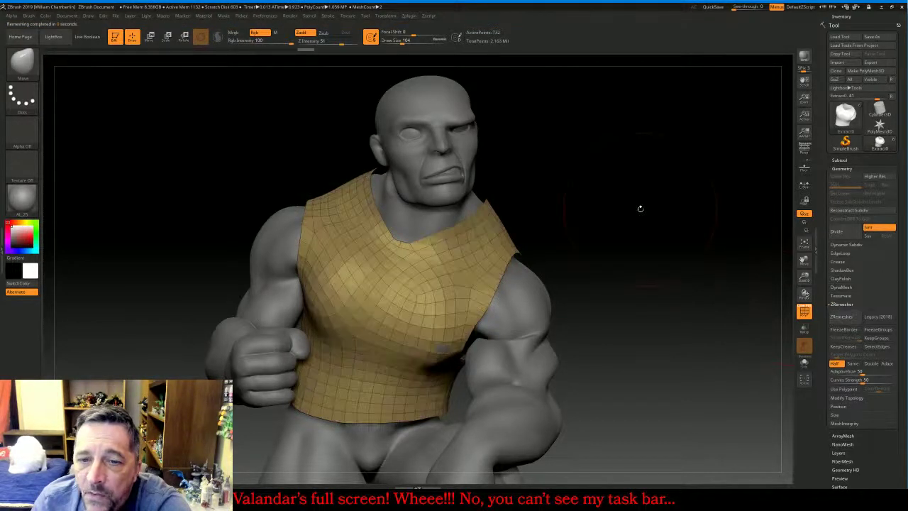
Pull the shirt out over the upper back and left shoulder blade with the Move brush to cover the body poking through
{"action": "left_click_drag", "start_coordinate": [632, 196], "coordinate": [637, 221]}
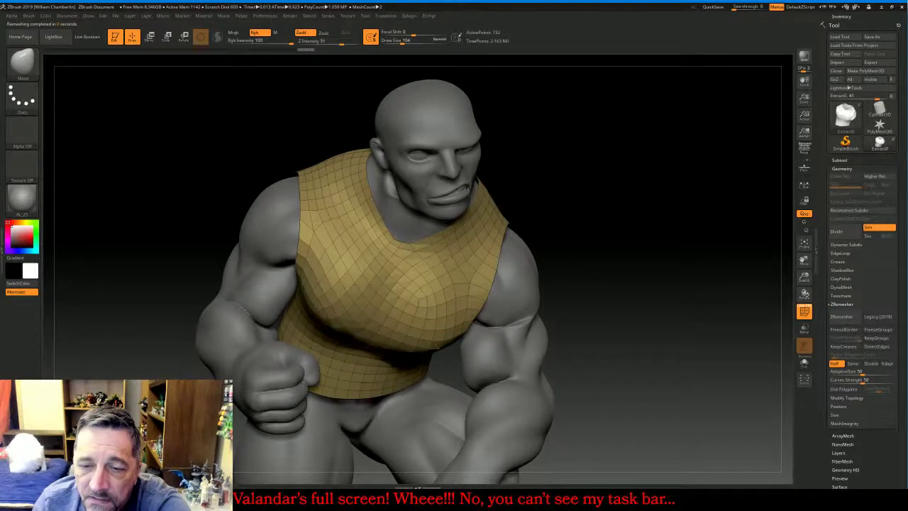
{"action": "left_click_drag", "start_coordinate": [674, 307], "coordinate": [587, 303]}
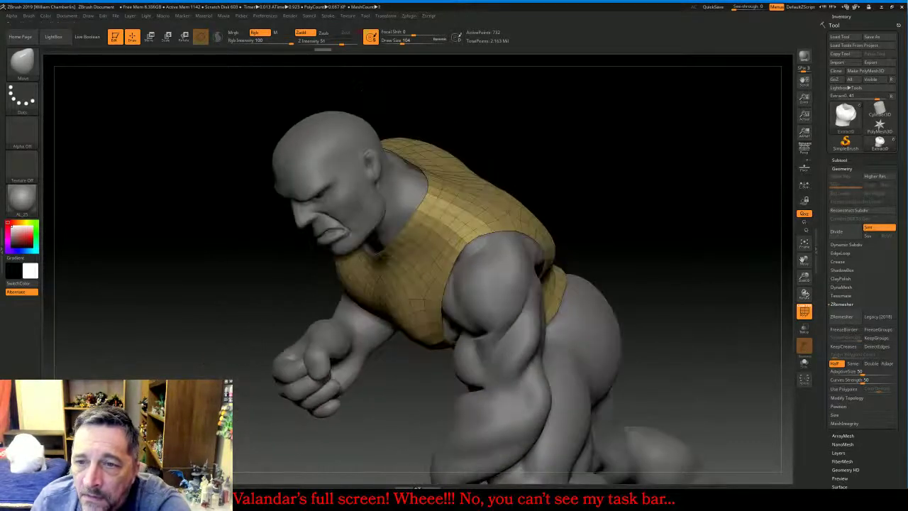
{"action": "left_click_drag", "start_coordinate": [417, 304], "coordinate": [479, 191]}
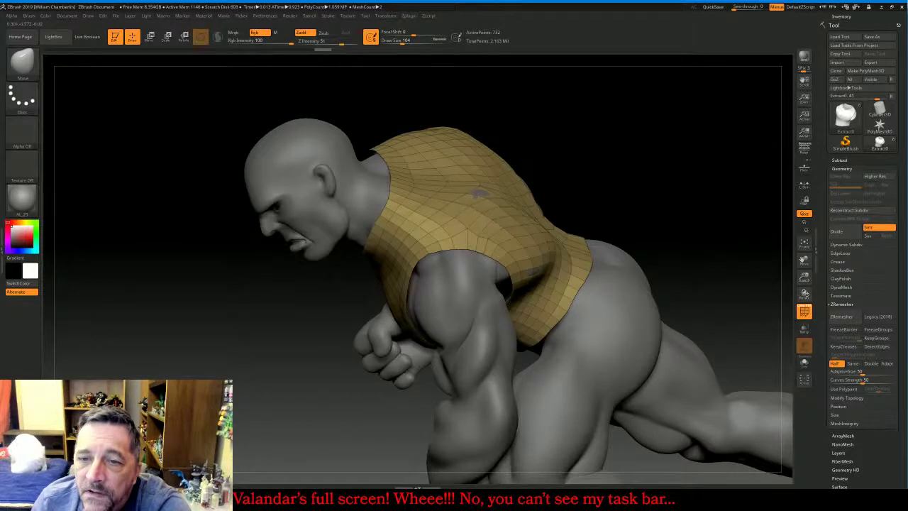
{"action": "left_click_drag", "start_coordinate": [644, 158], "coordinate": [636, 167]}
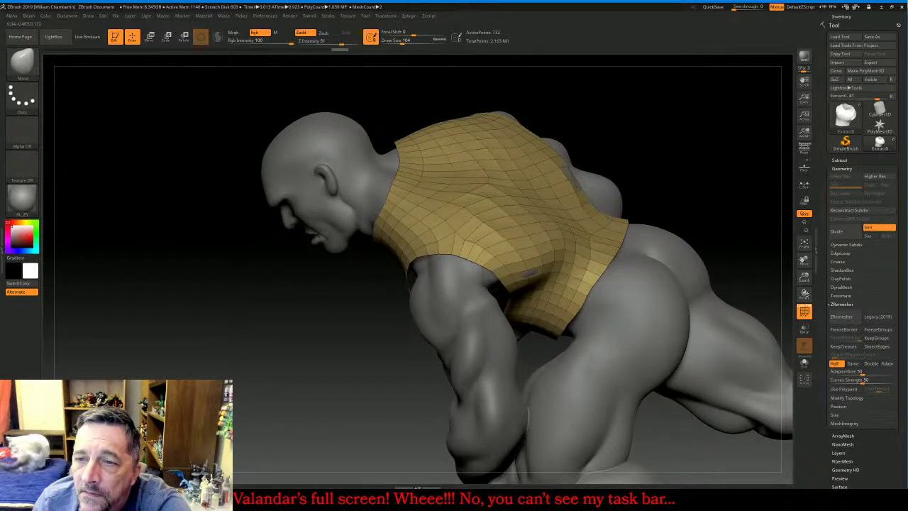
{"action": "left_click_drag", "start_coordinate": [738, 155], "coordinate": [684, 230]}
{"action": "left_click_drag", "start_coordinate": [470, 88], "coordinate": [513, 111]}
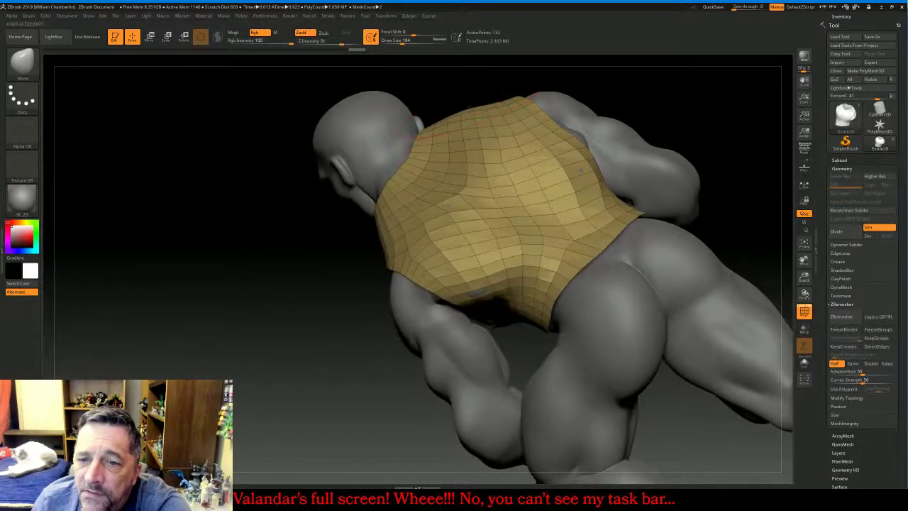
Adjust the shirt's back and right side with the Move brush, and review it on the framed figure without polyframe
{"action": "left_click_drag", "start_coordinate": [266, 309], "coordinate": [269, 321]}
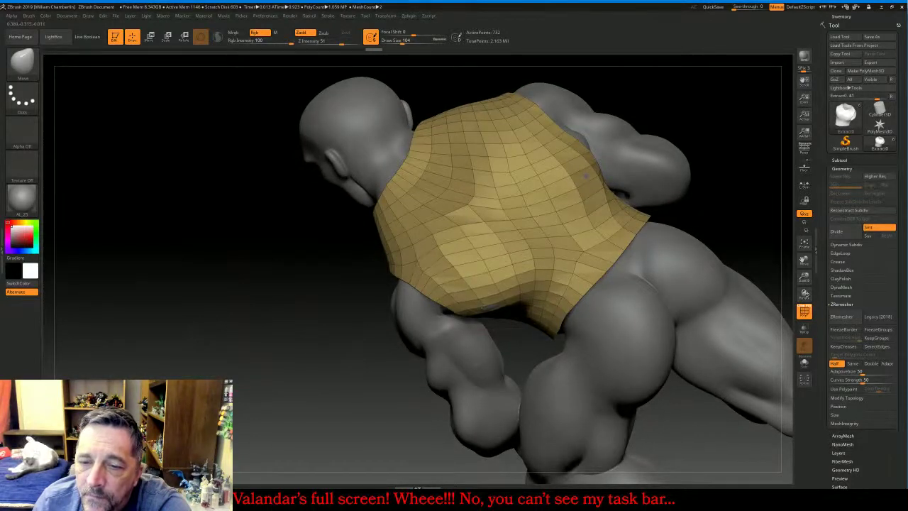
{"action": "left_click_drag", "start_coordinate": [376, 339], "coordinate": [292, 319]}
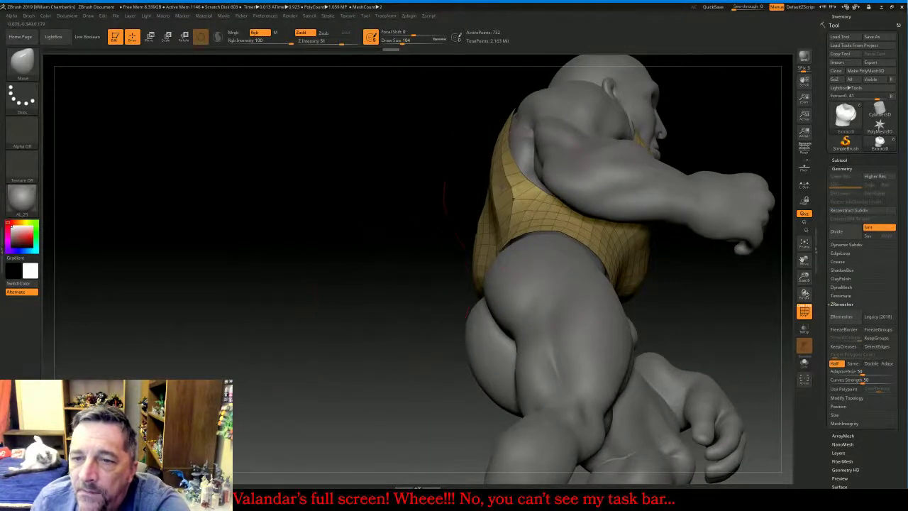
{"action": "left_click_drag", "start_coordinate": [521, 183], "coordinate": [514, 186]}
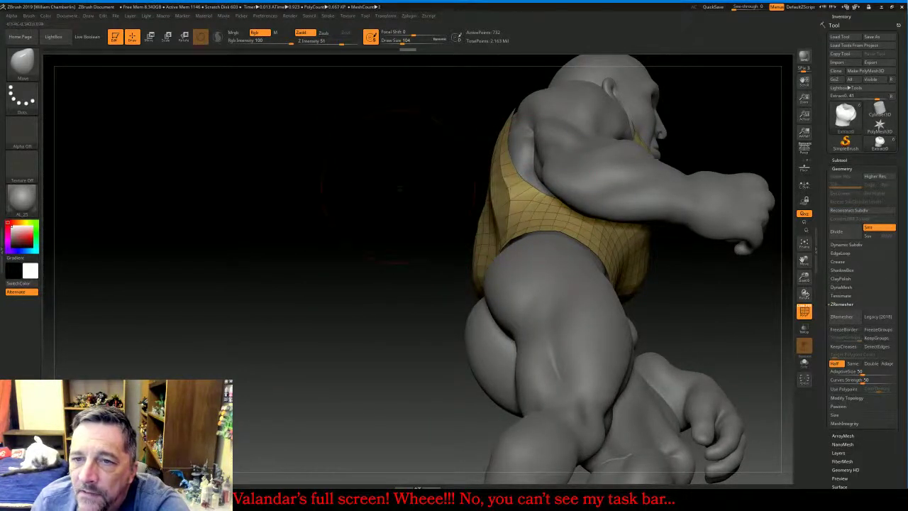
{"action": "mouse_move", "coordinate": [355, 234]}
{"action": "left_mouse_down"}
{"action": "mouse_move", "coordinate": [450, 198]}
{"action": "mouse_move", "coordinate": [518, 233]}
{"action": "mouse_move", "coordinate": [624, 249]}
{"action": "left_mouse_up"}
{"action": "left_click", "coordinate": [802, 243]}
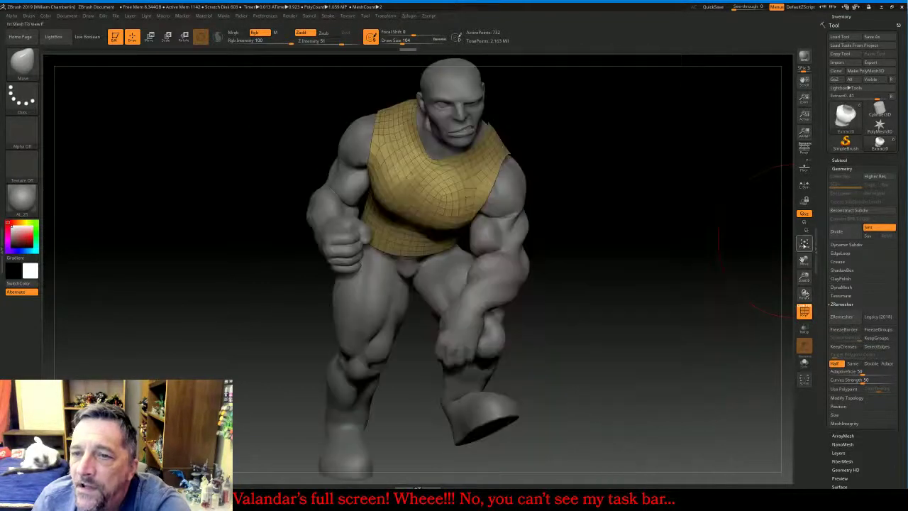
{"action": "left_click_drag", "start_coordinate": [713, 279], "coordinate": [736, 292]}
{"action": "left_click", "coordinate": [805, 313]}
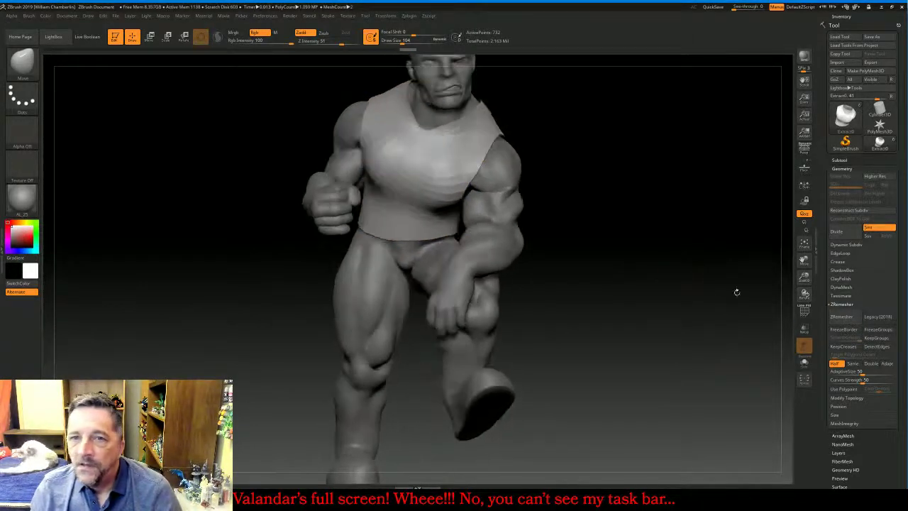
Hide the zBarbod body, close the holes in the shirt mesh and display the polyframe to check the caps' polygroups
{"action": "left_click", "coordinate": [846, 161]}
{"action": "left_click", "coordinate": [892, 176]}
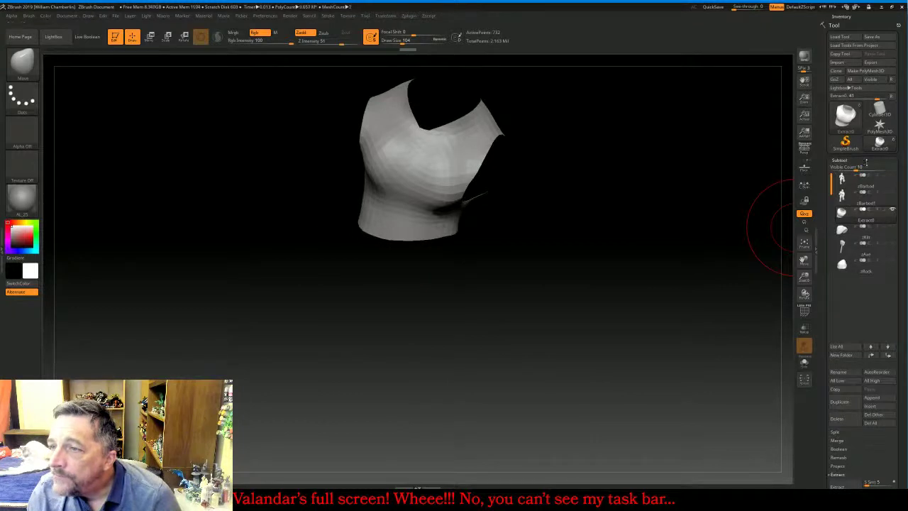
{"action": "left_click", "coordinate": [862, 160]}
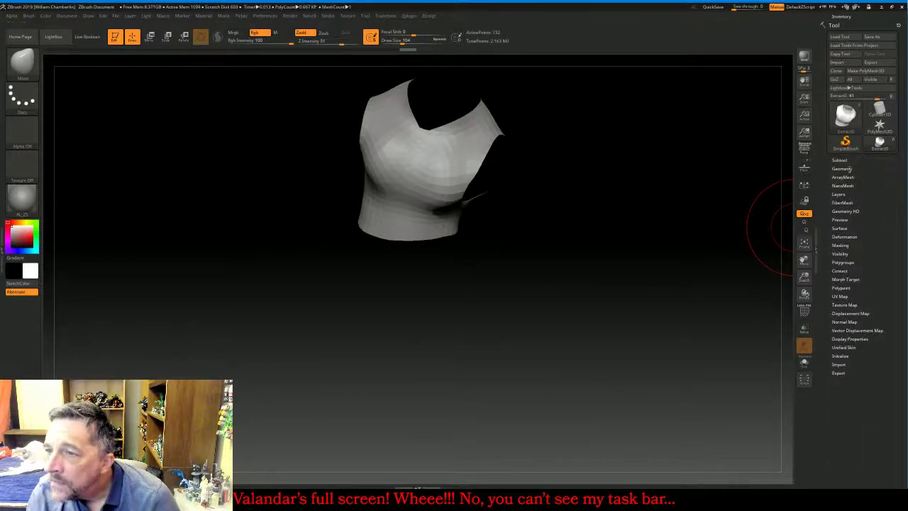
{"action": "left_click", "coordinate": [849, 168]}
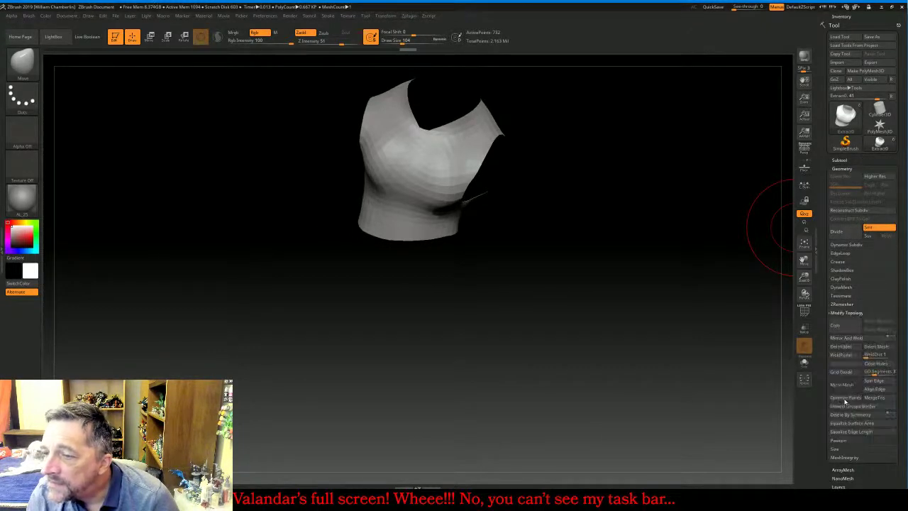
{"action": "left_click", "coordinate": [883, 365]}
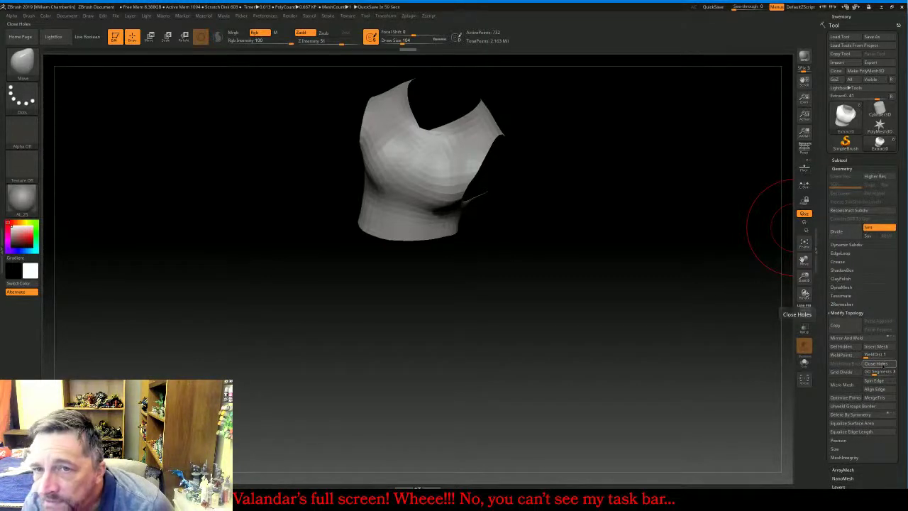
{"action": "left_click", "coordinate": [803, 311]}
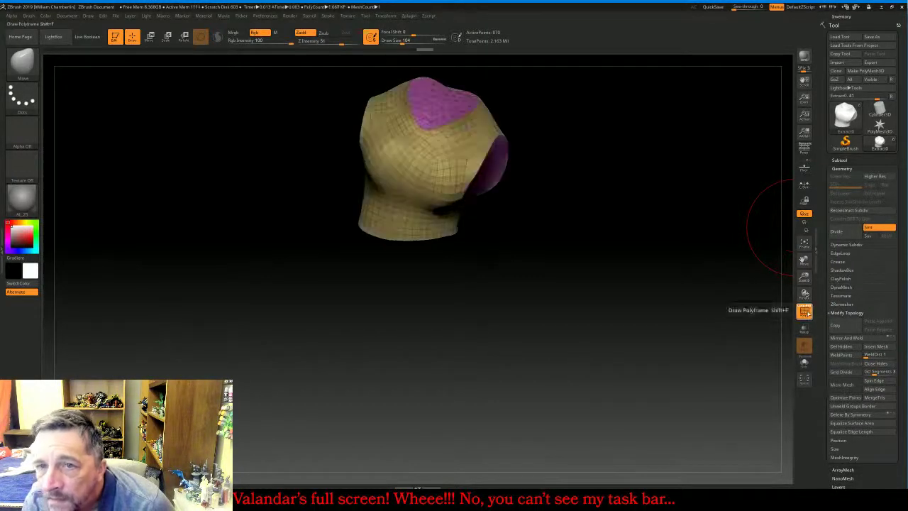
{"action": "left_click_drag", "start_coordinate": [716, 305], "coordinate": [631, 313]}
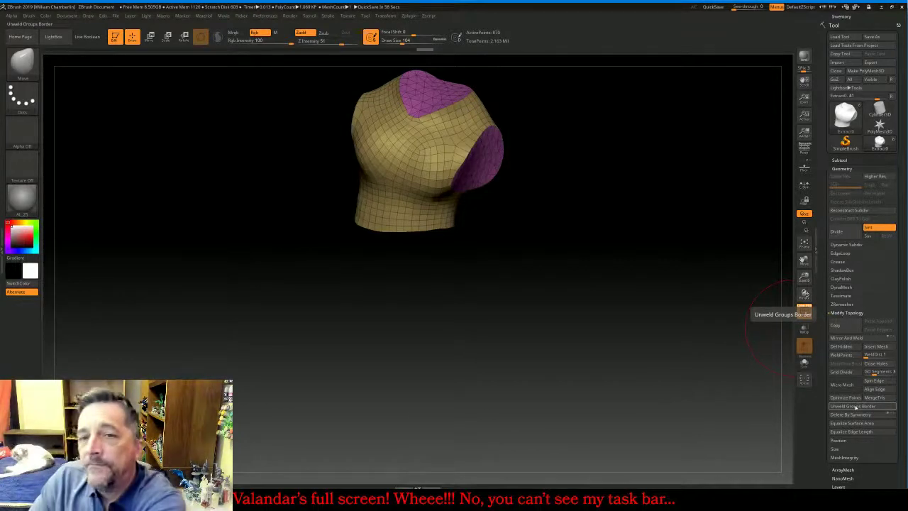
Unweld the shirt's polygroup borders to separate the caps from the shirt surface, and check the mesh from several sides
{"action": "left_click", "coordinate": [856, 406]}
{"action": "left_click_drag", "start_coordinate": [454, 255], "coordinate": [514, 176]}
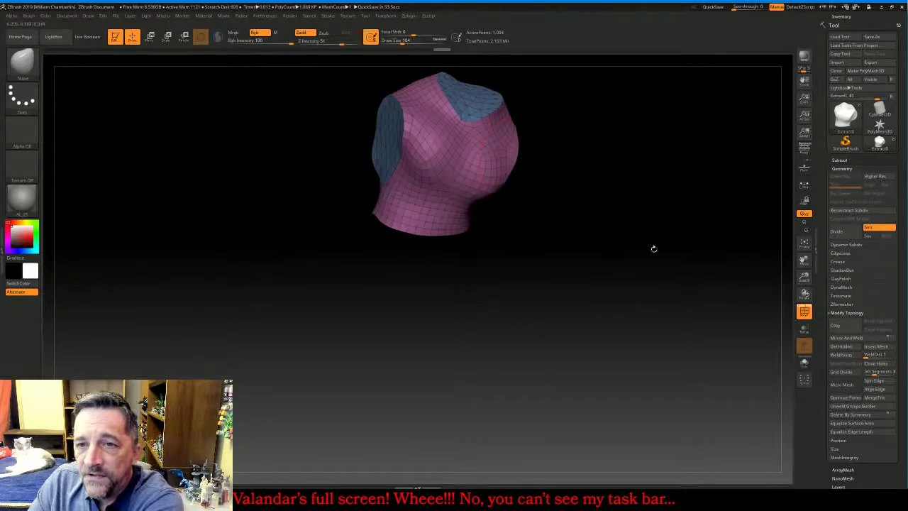
{"action": "left_click_drag", "start_coordinate": [716, 267], "coordinate": [602, 257]}
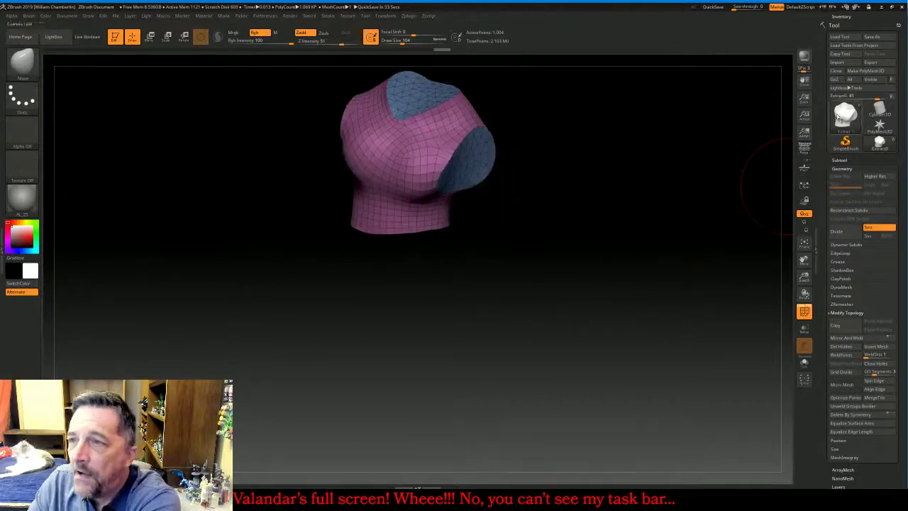
Export the shirt mesh as an OBJ file named zShirt in the Warbar folder
{"action": "left_click", "coordinate": [872, 63]}
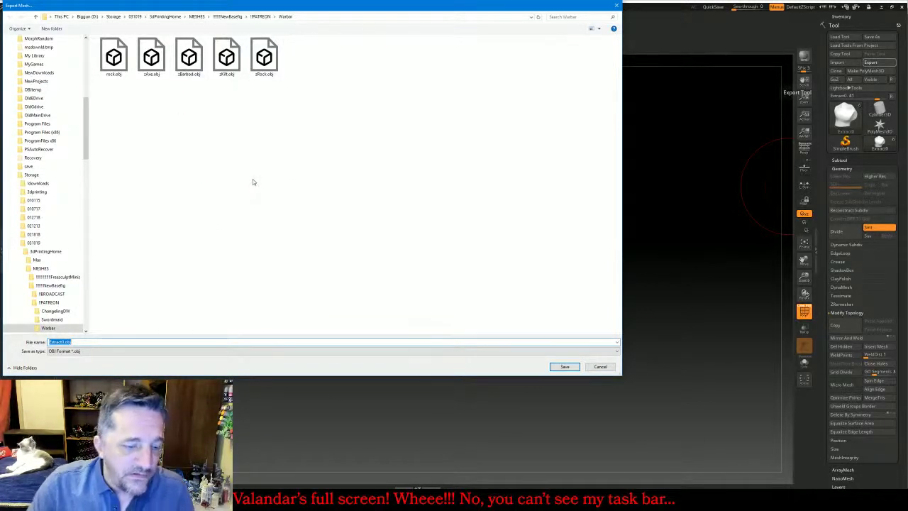
{"action": "type", "text": "zShirt"}
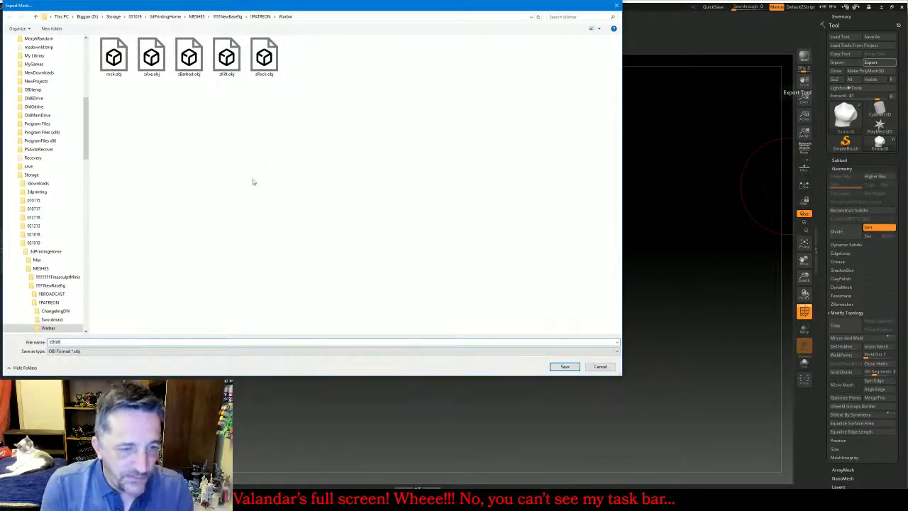
{"action": "key", "text": "Return"}
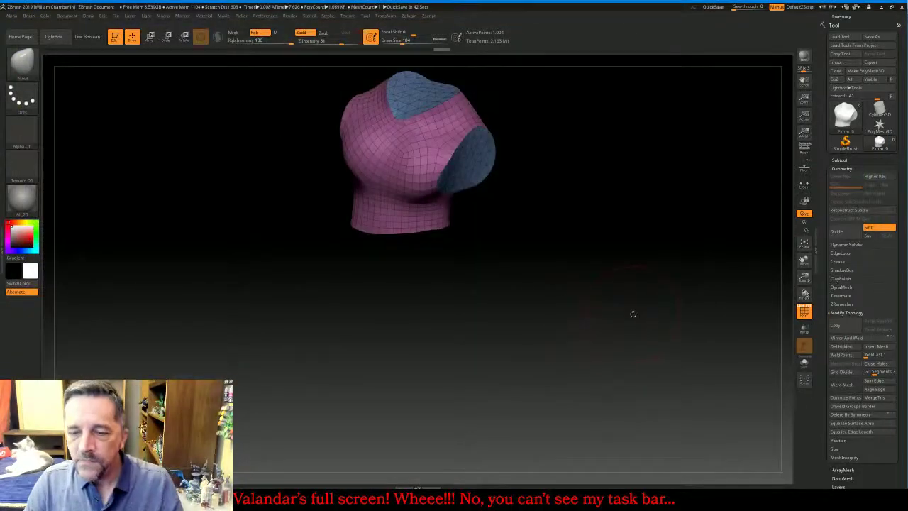
Turn off the polyframe and show the zBarbod body again to view the shirt on the whole figure
{"action": "left_click", "coordinate": [839, 160]}
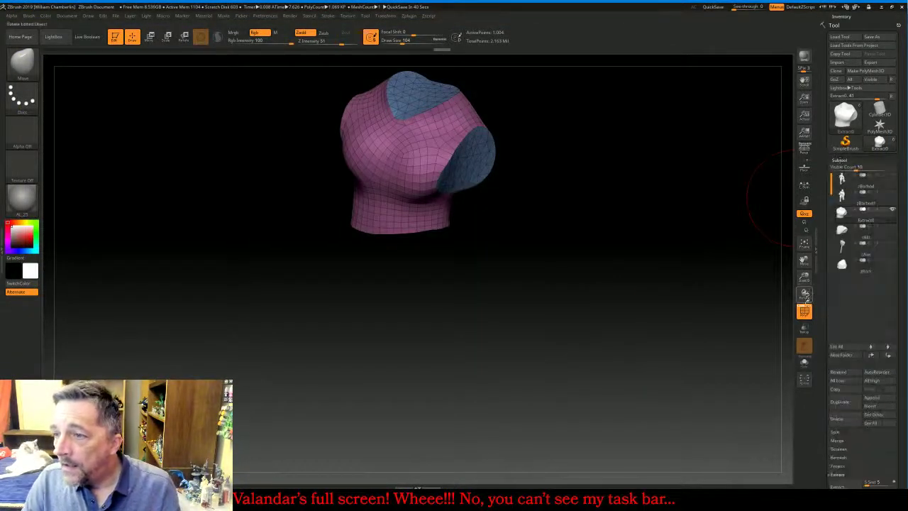
{"action": "left_click", "coordinate": [804, 312]}
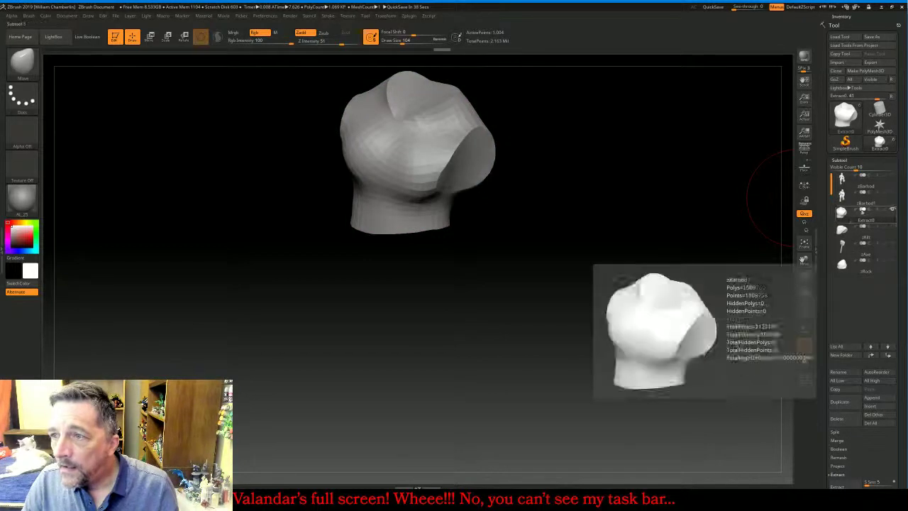
{"action": "left_click", "coordinate": [891, 176]}
{"action": "left_click_drag", "start_coordinate": [685, 211], "coordinate": [740, 194]}
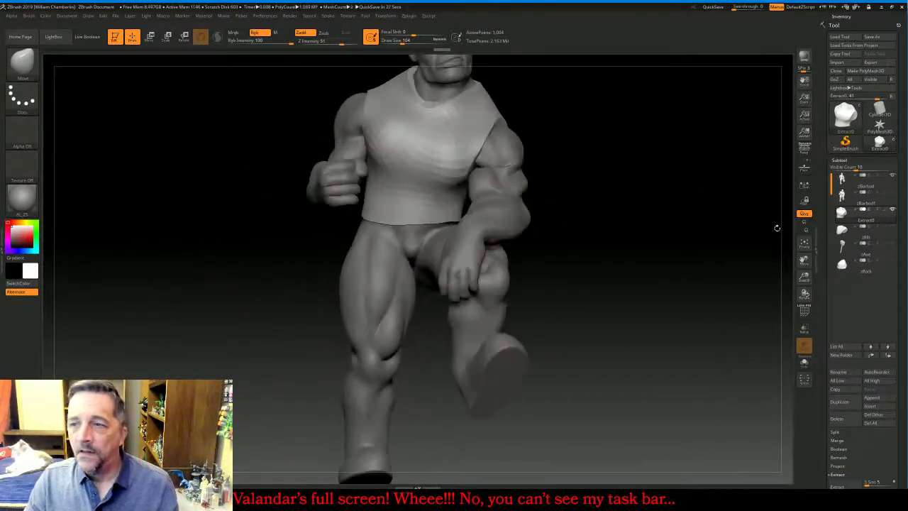
{"action": "mouse_move", "coordinate": [803, 276]}
{"action": "left_mouse_down"}
{"action": "mouse_move", "coordinate": [805, 248]}
{"action": "mouse_move", "coordinate": [798, 287]}
{"action": "left_mouse_up"}
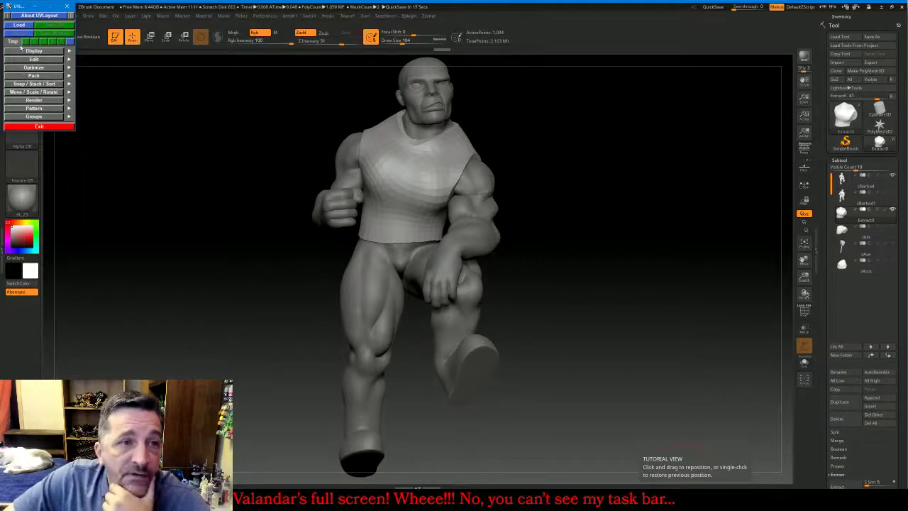
Switch to UVLayout and load zShirt.OBJ from the Warbar folder inside the PATREON directory
{"action": "left_click", "coordinate": [25, 51]}
{"action": "left_click", "coordinate": [19, 25]}
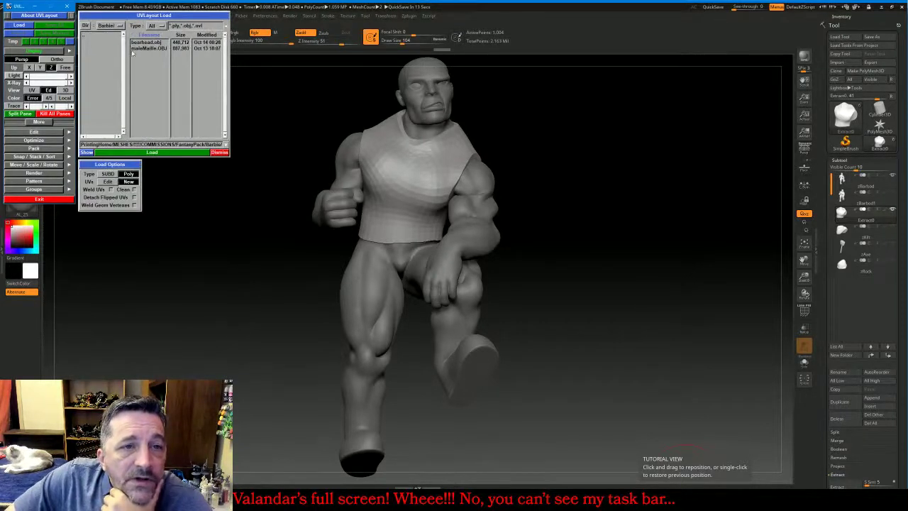
{"action": "double_click", "coordinate": [85, 37]}
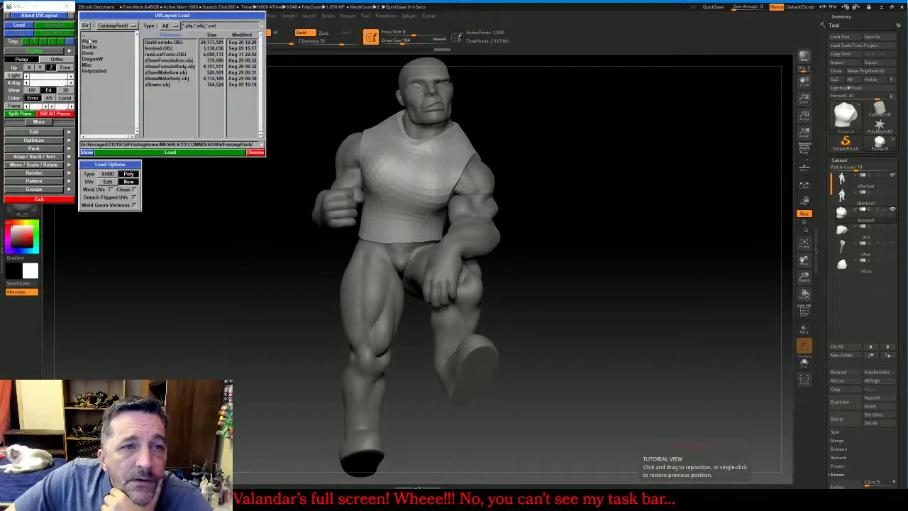
{"action": "double_click", "coordinate": [91, 41]}
{"action": "double_click", "coordinate": [88, 37]}
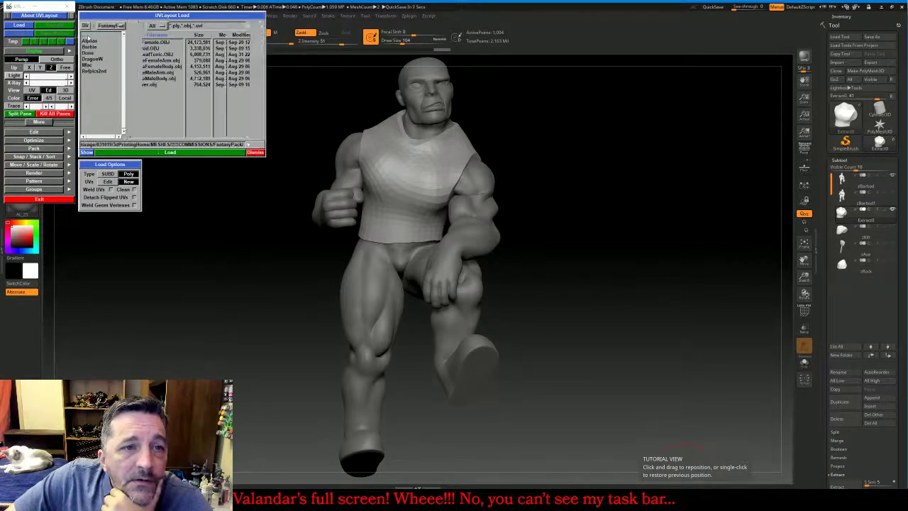
{"action": "double_click", "coordinate": [87, 37]}
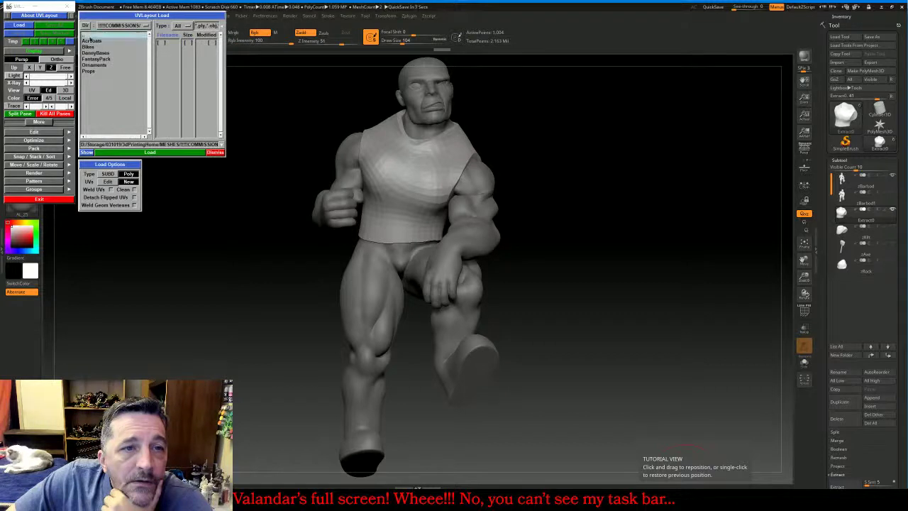
{"action": "double_click", "coordinate": [89, 37]}
{"action": "double_click", "coordinate": [92, 47]}
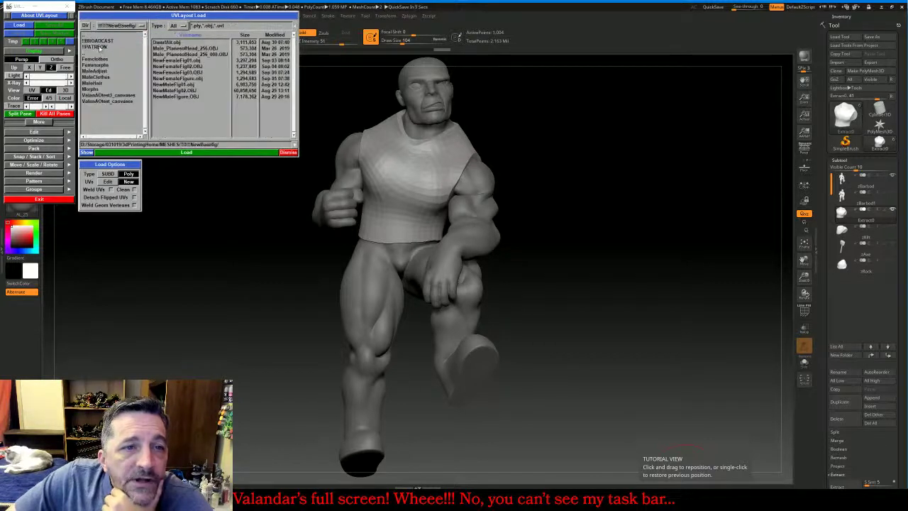
{"action": "double_click", "coordinate": [98, 51]}
{"action": "double_click", "coordinate": [93, 53]}
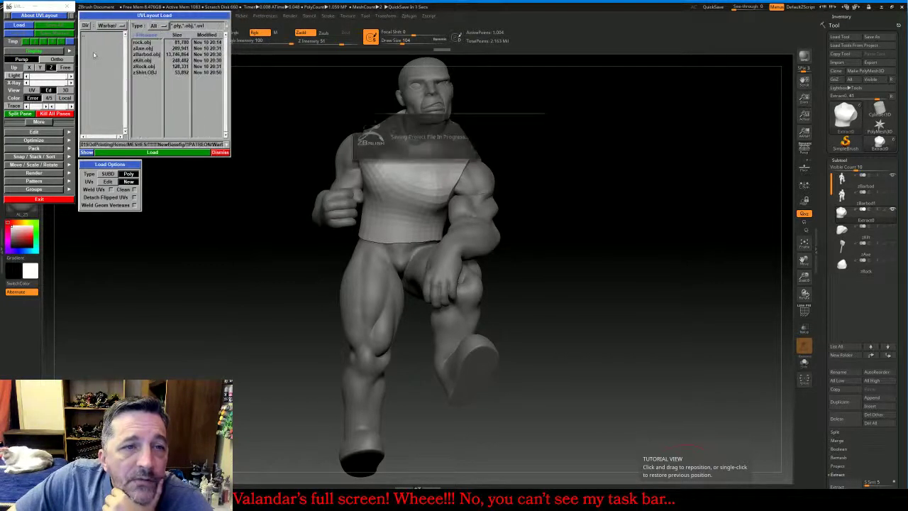
{"action": "double_click", "coordinate": [141, 73]}
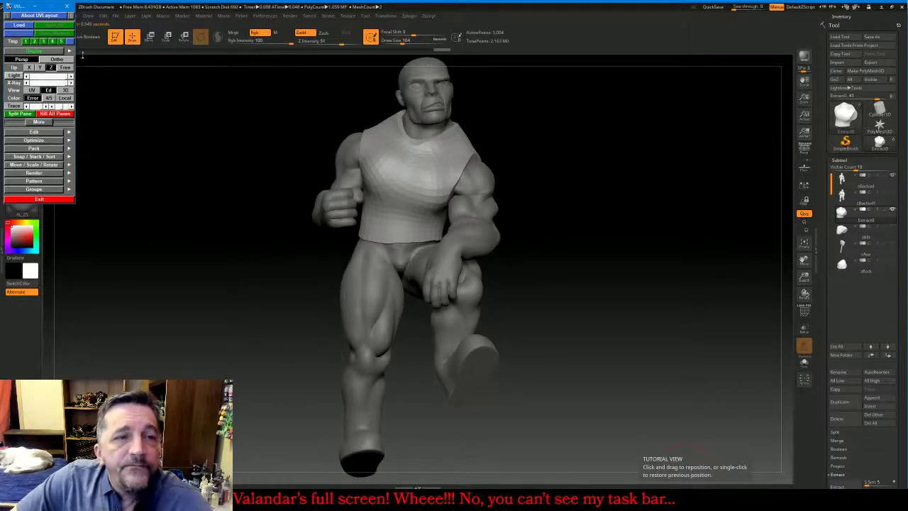
{"action": "left_click", "coordinate": [72, 16]}
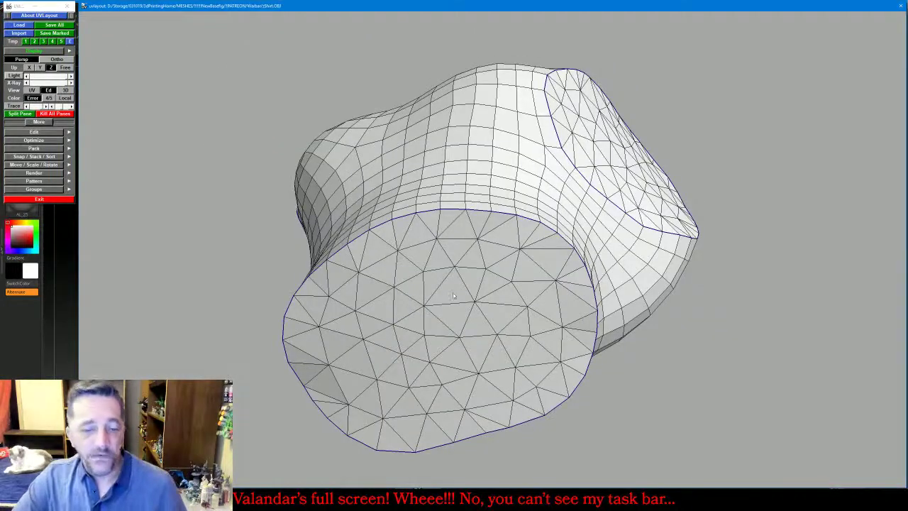
Drop the neck, armhole and waist cap shells into UV space so that only the open shirt remains
{"action": "key", "text": "d"}
{"action": "key", "text": "d"}
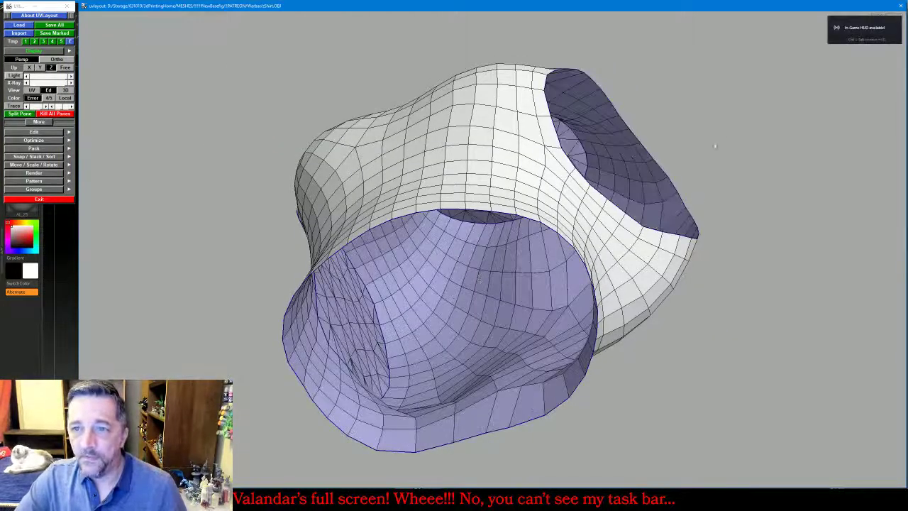
{"action": "left_click_drag", "start_coordinate": [715, 142], "coordinate": [823, 142]}
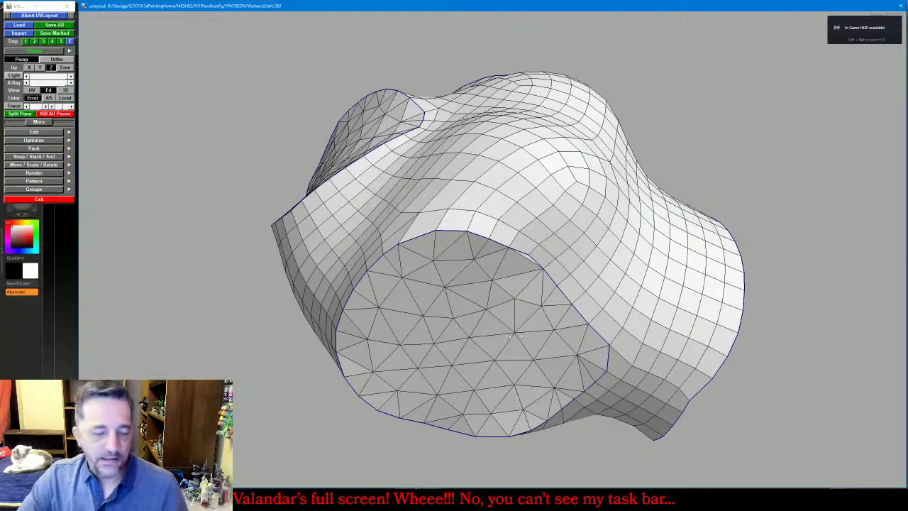
{"action": "key", "text": "d"}
{"action": "key", "text": "d"}
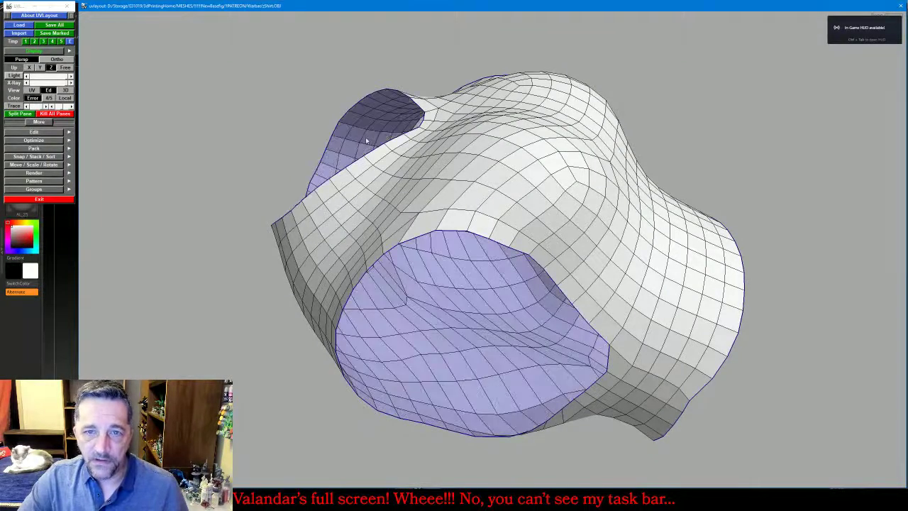
Cut the shirt along both shoulders and both sides into front and back shells, and drop them into UV space
{"action": "left_click_drag", "start_coordinate": [788, 156], "coordinate": [666, 203]}
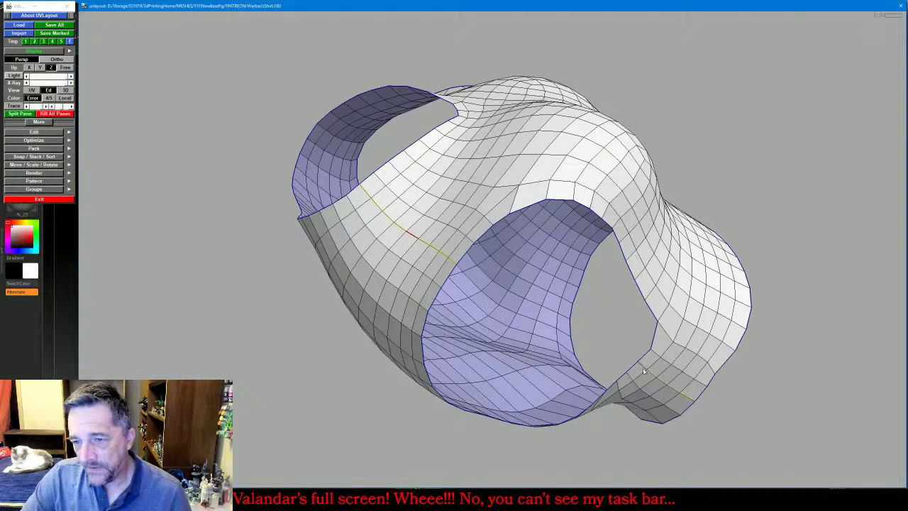
{"action": "left_click_drag", "start_coordinate": [758, 219], "coordinate": [848, 225]}
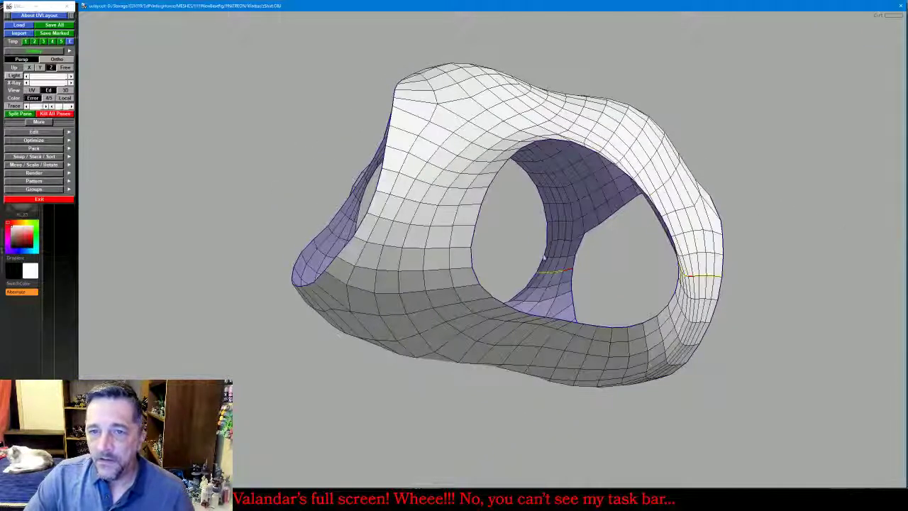
{"action": "left_click_drag", "start_coordinate": [449, 208], "coordinate": [323, 158]}
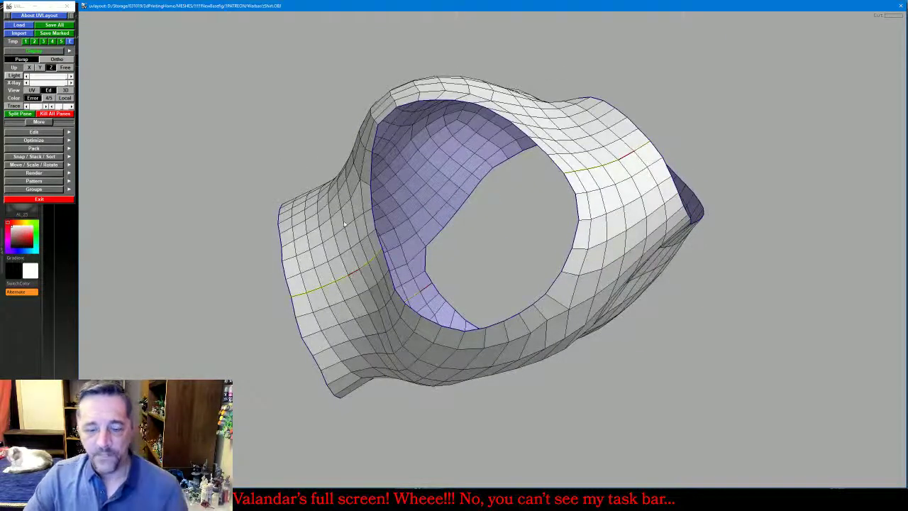
{"action": "key", "text": "c"}
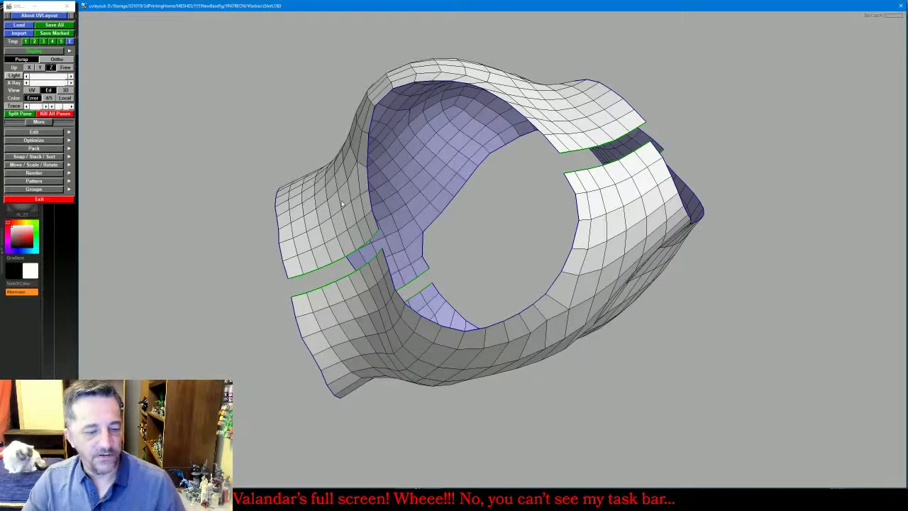
{"action": "key", "text": "d"}
{"action": "key", "text": "d"}
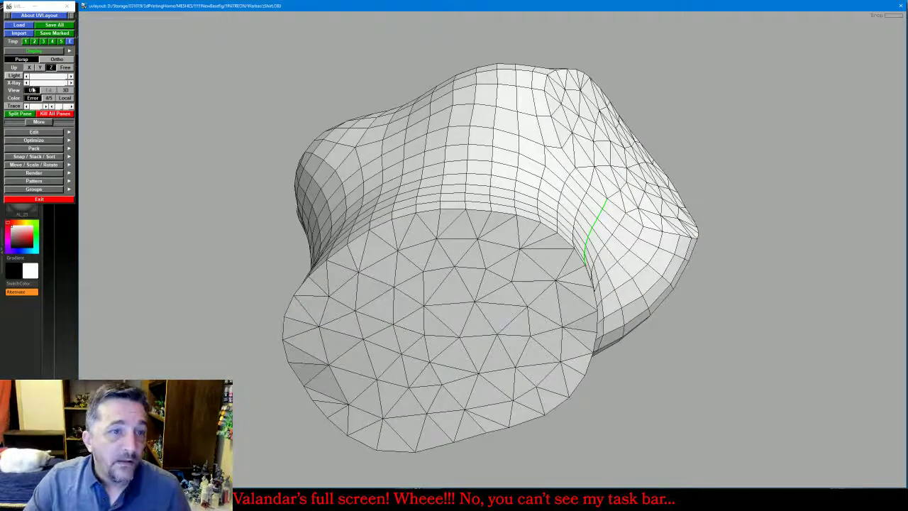
Flatten all the shells in the UV view and optimize them with Run For set to 10
{"action": "left_click", "coordinate": [32, 90]}
{"action": "scroll", "coordinate": [484, 212], "scroll_direction": "down", "scroll_amount": 2}
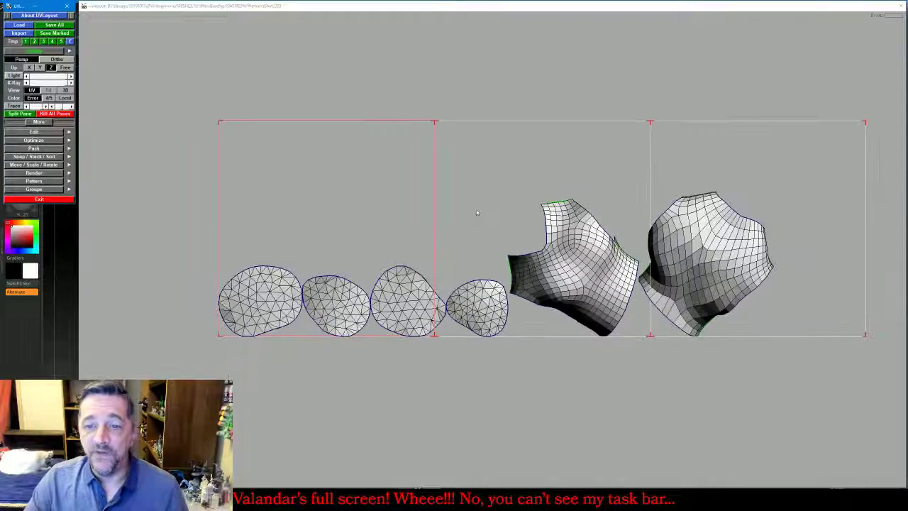
{"action": "left_click", "coordinate": [461, 234]}
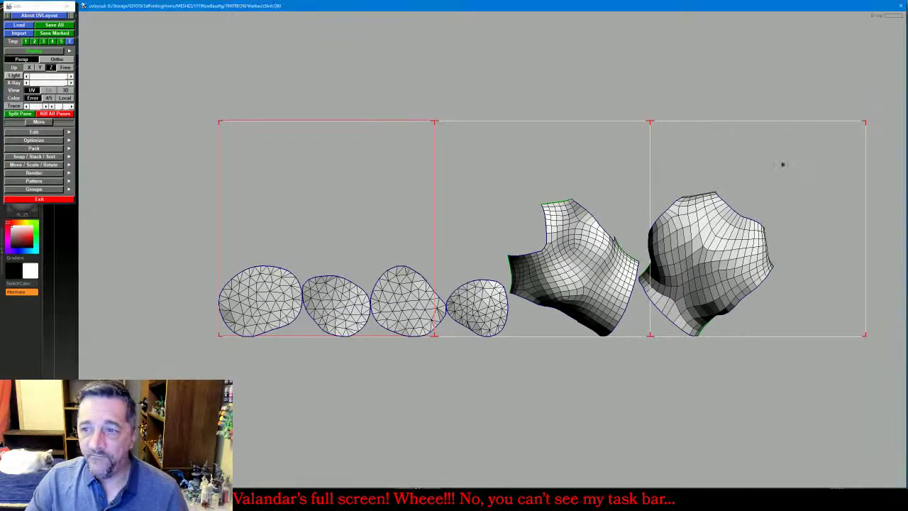
{"action": "left_click_drag", "start_coordinate": [786, 153], "coordinate": [114, 337]}
{"action": "key", "text": "f"}
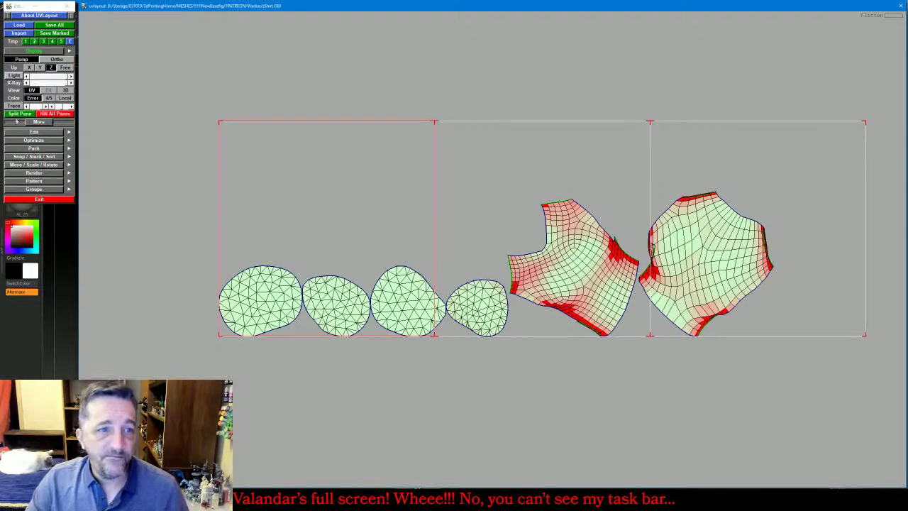
{"action": "left_click", "coordinate": [35, 139]}
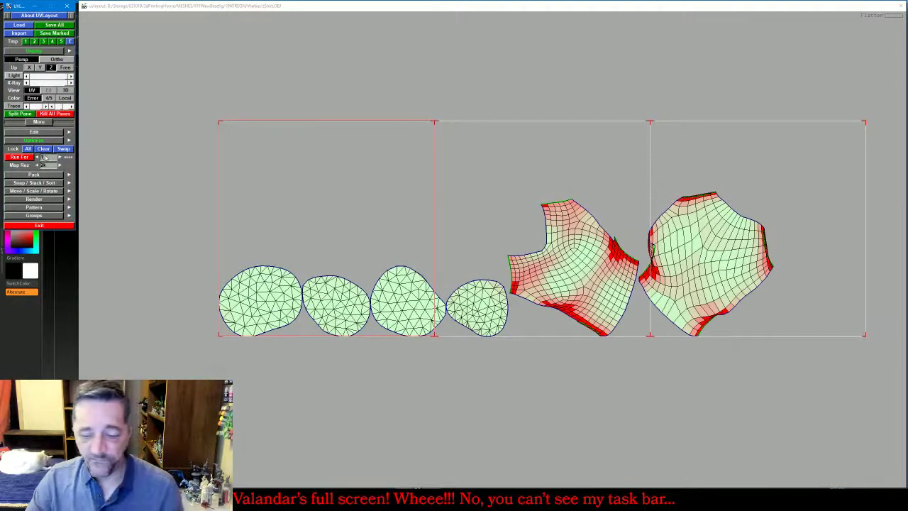
{"action": "left_click", "coordinate": [29, 160]}
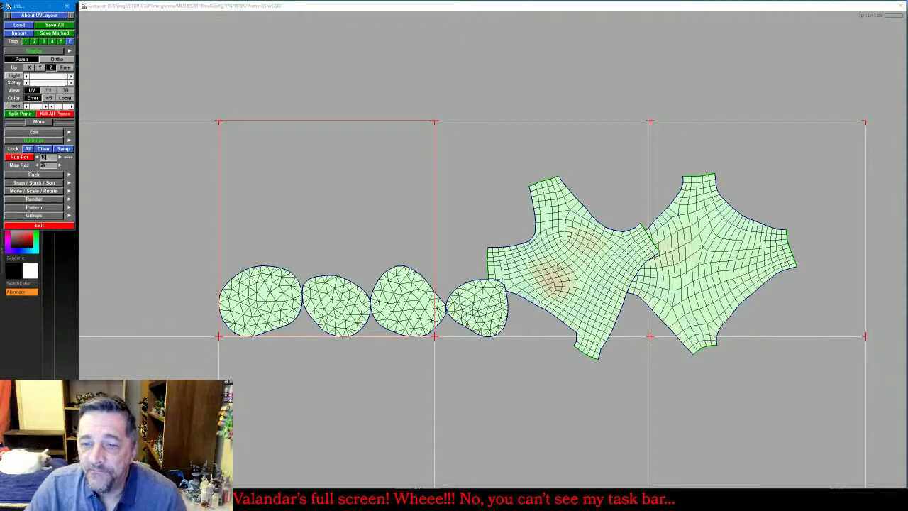
Rotate the front and back shirt shells upright and move the back shell clear of the front
{"action": "left_click", "coordinate": [564, 274]}
{"action": "left_click_drag", "start_coordinate": [564, 274], "coordinate": [503, 279]}
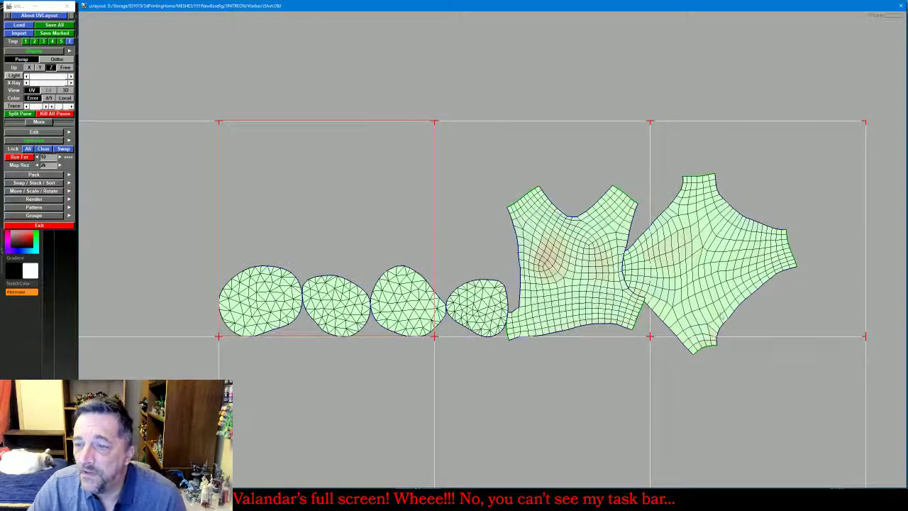
{"action": "middle_click_drag", "start_coordinate": [721, 316], "coordinate": [736, 304]}
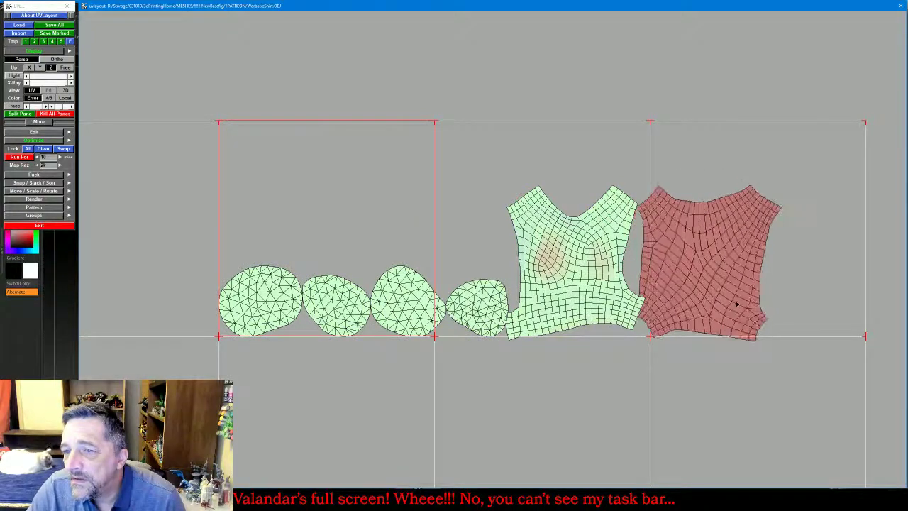
{"action": "scroll", "coordinate": [799, 300], "scroll_direction": "up", "scroll_amount": 3}
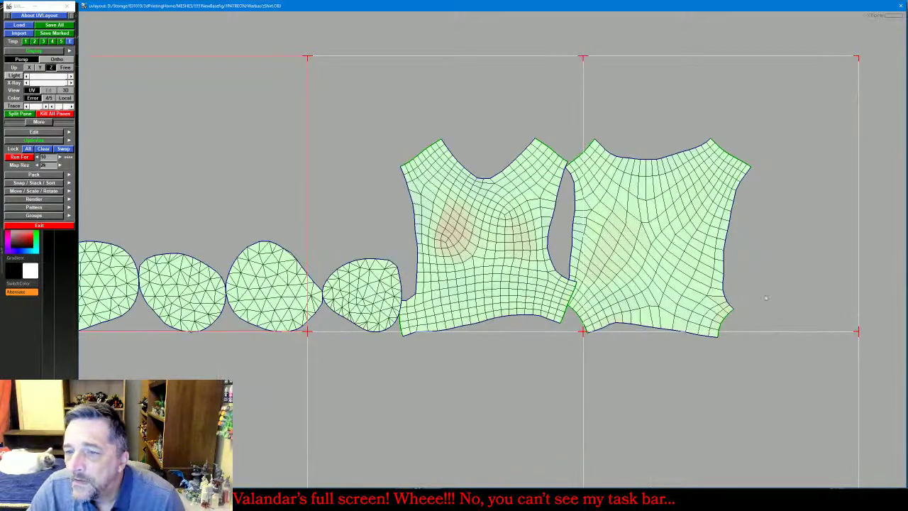
{"action": "left_click_drag", "start_coordinate": [686, 261], "coordinate": [689, 259]}
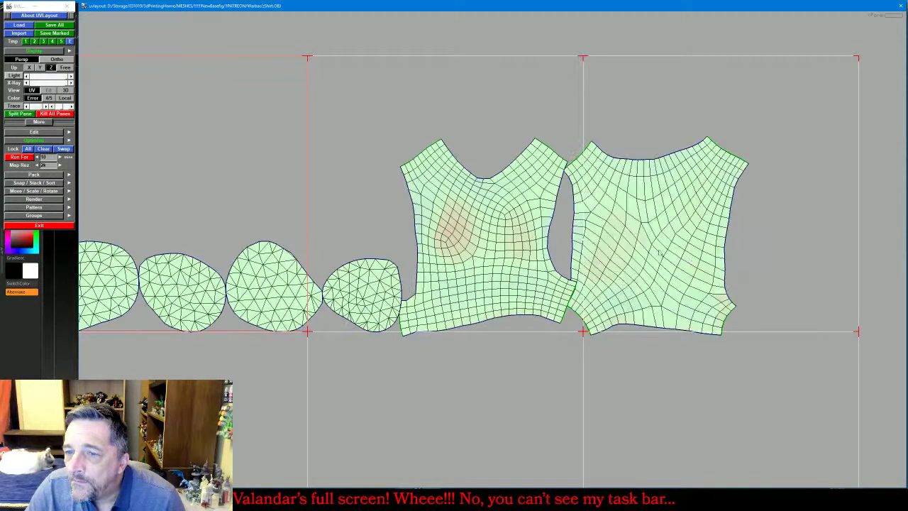
{"action": "middle_click_drag", "start_coordinate": [660, 254], "coordinate": [694, 249]}
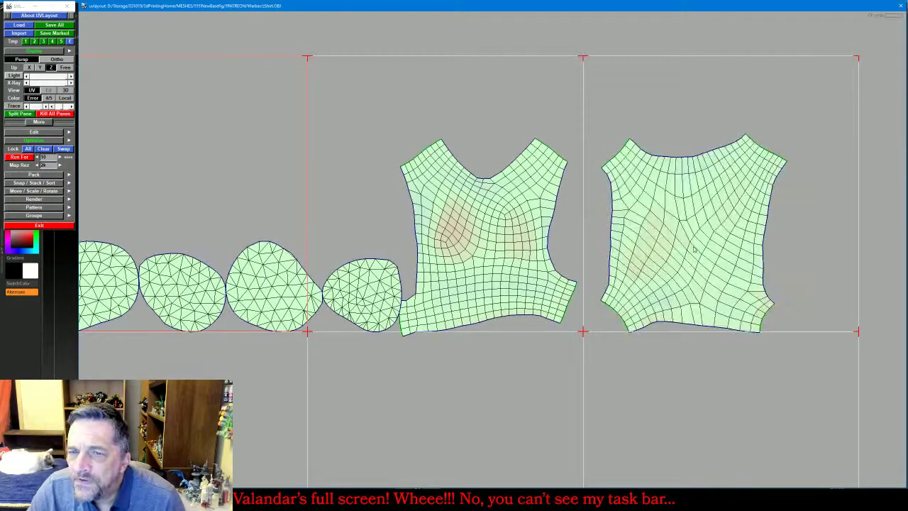
Pack all the shells into a single UV tile at Best quality and auto-fit the layout
{"action": "scroll", "coordinate": [648, 324], "scroll_direction": "up", "scroll_amount": 1}
{"action": "scroll", "coordinate": [606, 129], "scroll_direction": "up", "scroll_amount": 2}
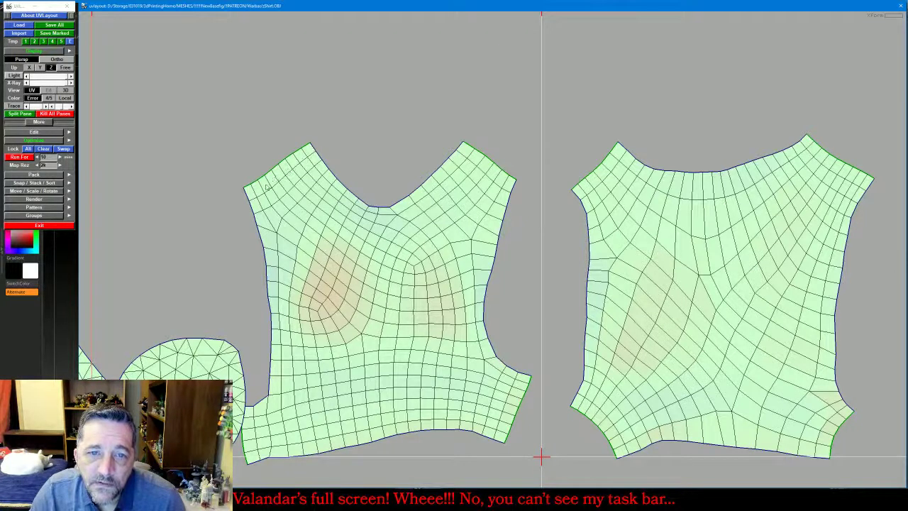
{"action": "scroll", "coordinate": [485, 214], "scroll_direction": "down", "scroll_amount": 5}
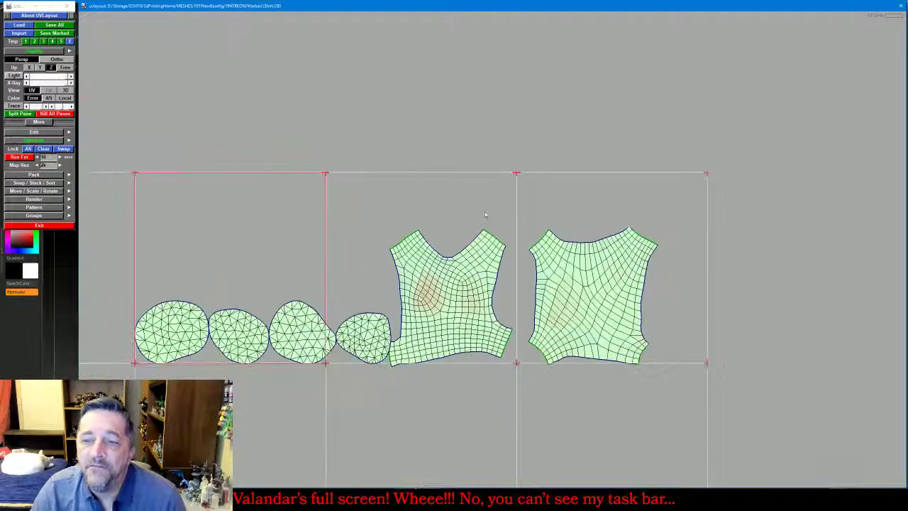
{"action": "middle_click_drag", "start_coordinate": [460, 197], "coordinate": [536, 197]}
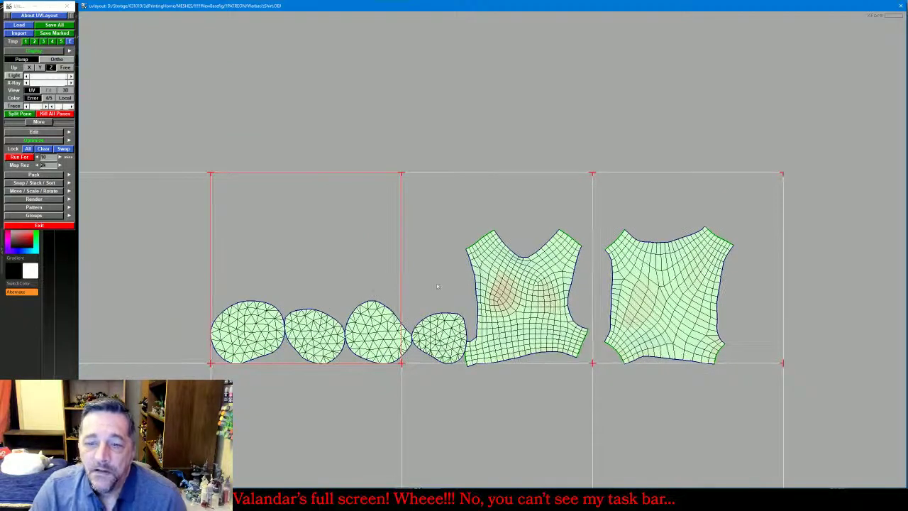
{"action": "left_click", "coordinate": [40, 174]}
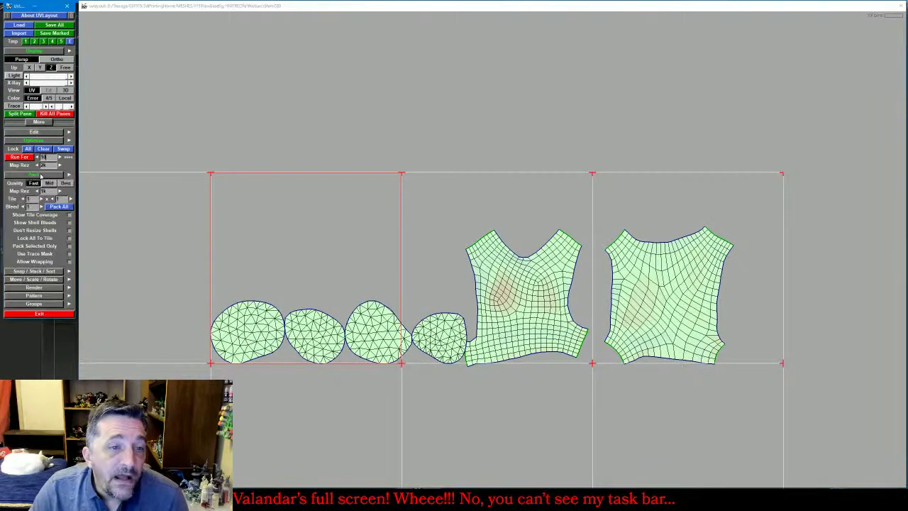
{"action": "left_click", "coordinate": [51, 140]}
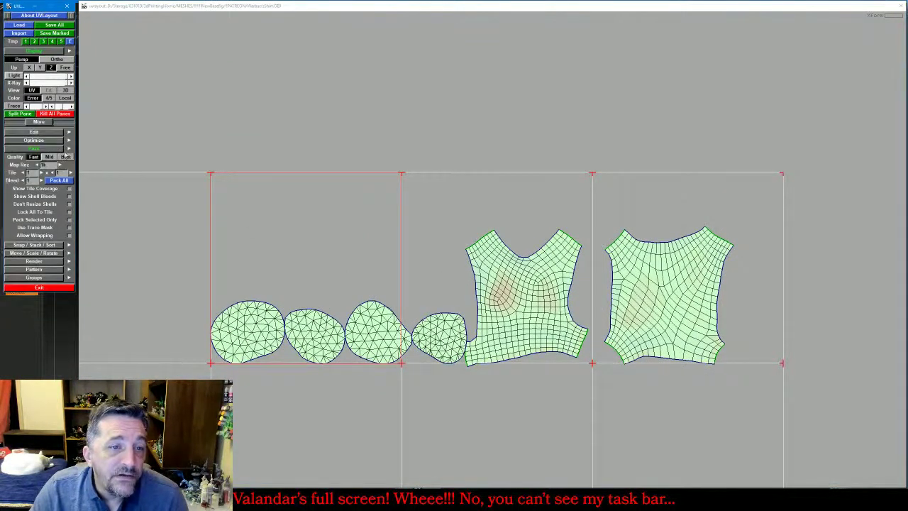
{"action": "left_click", "coordinate": [69, 157]}
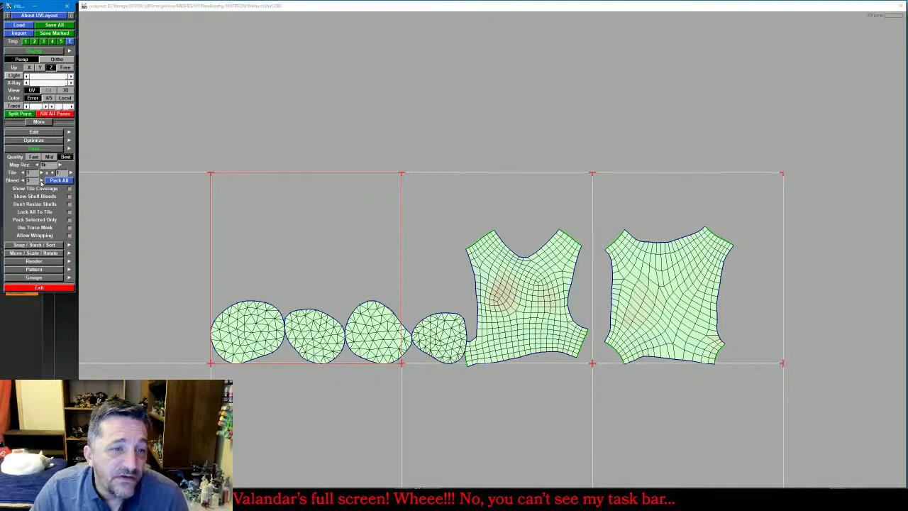
{"action": "left_click", "coordinate": [56, 180]}
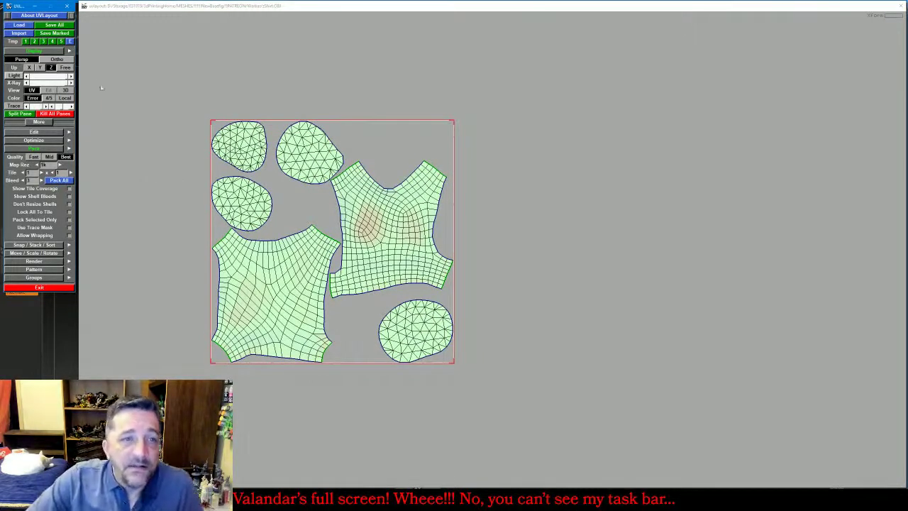
{"action": "left_click", "coordinate": [29, 133]}
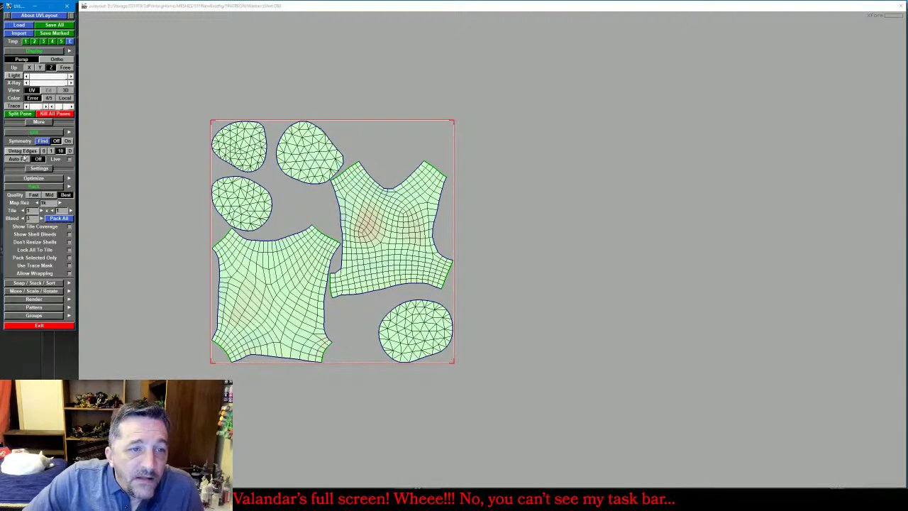
{"action": "left_click", "coordinate": [25, 159]}
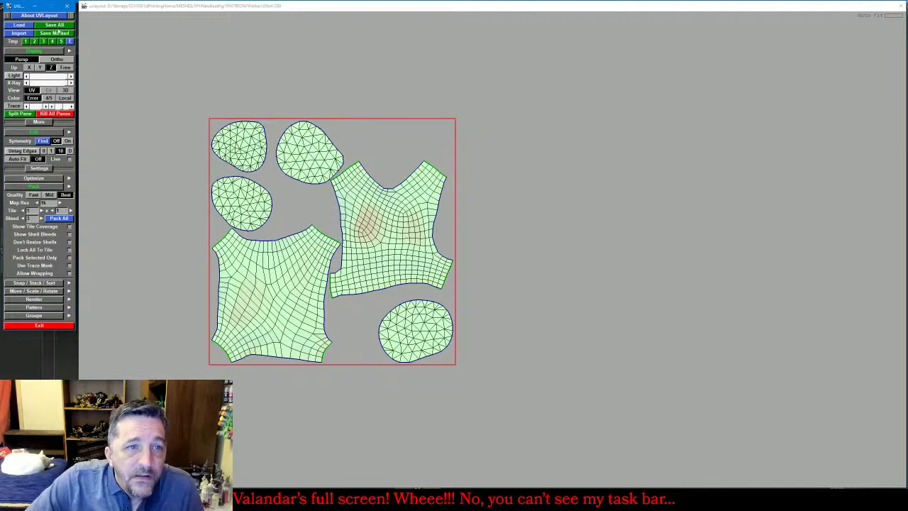
Save the UV layout over zShirt.OBJ and exit UVLayout
{"action": "left_click", "coordinate": [54, 25]}
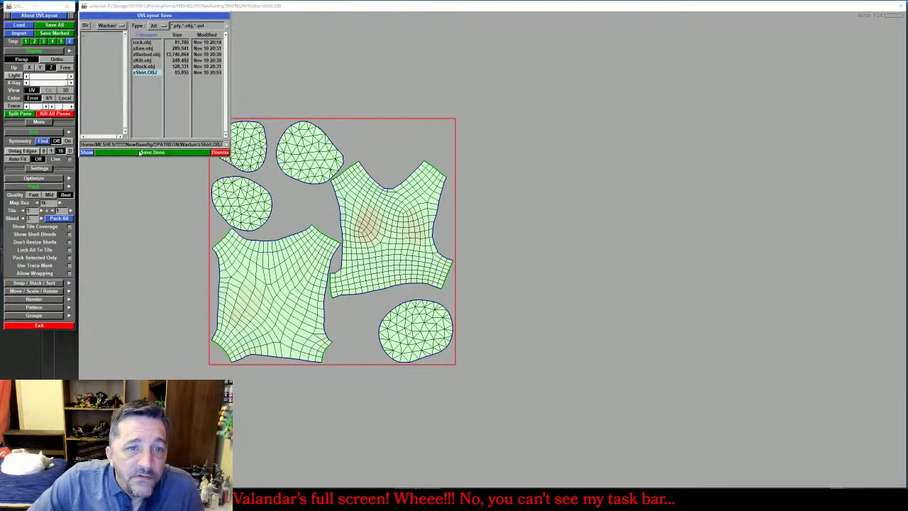
{"action": "left_click", "coordinate": [220, 152]}
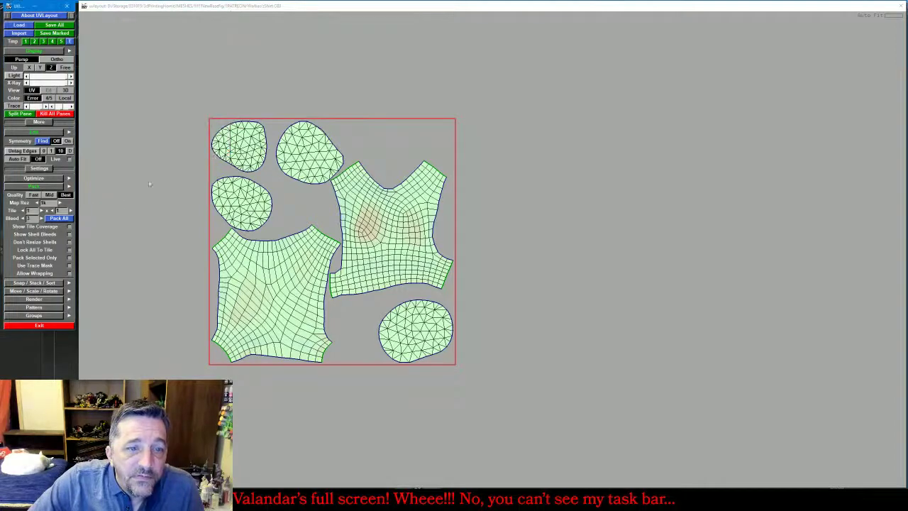
{"action": "left_click", "coordinate": [39, 326]}
{"action": "left_click", "coordinate": [36, 185]}
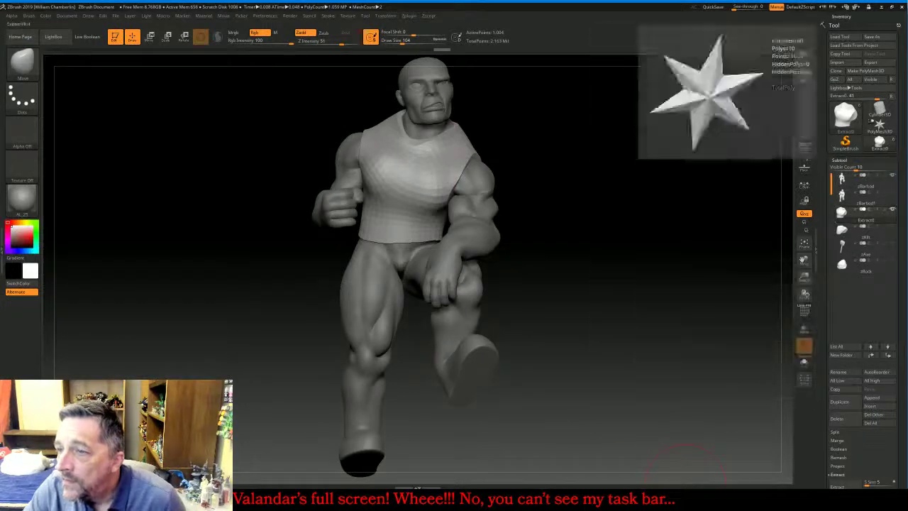
In ZBrush, import zShirt.OBJ over the extracted shirt subtool and check its polyframe
{"action": "left_click", "coordinate": [858, 64]}
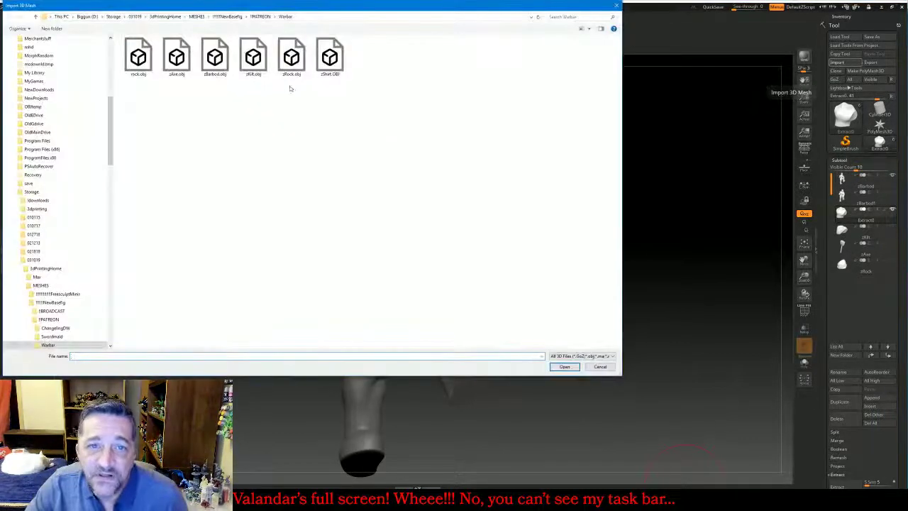
{"action": "double_click", "coordinate": [328, 60]}
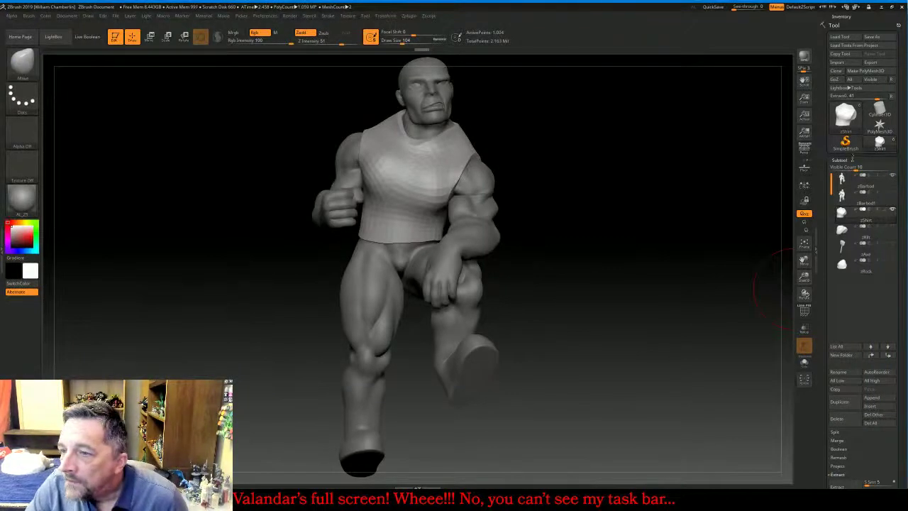
{"action": "left_click", "coordinate": [847, 160]}
{"action": "left_click", "coordinate": [804, 312]}
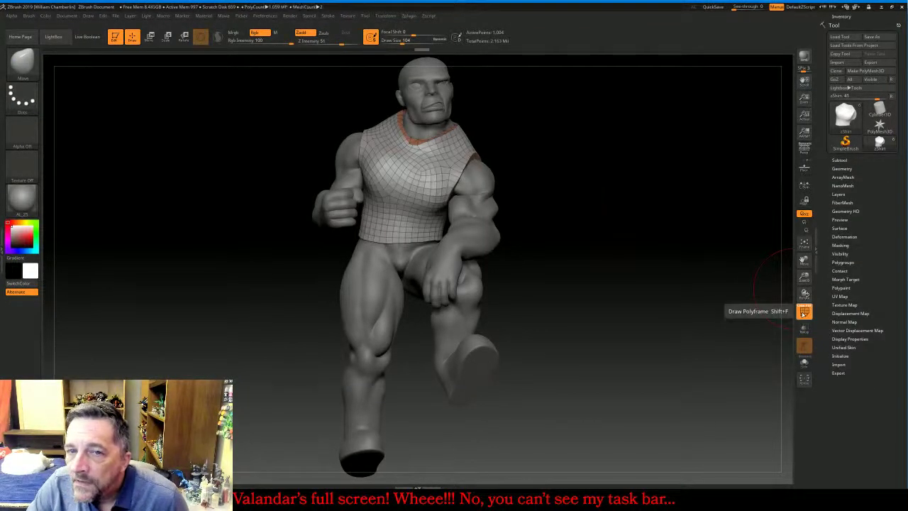
{"action": "left_click_drag", "start_coordinate": [642, 200], "coordinate": [696, 236]}
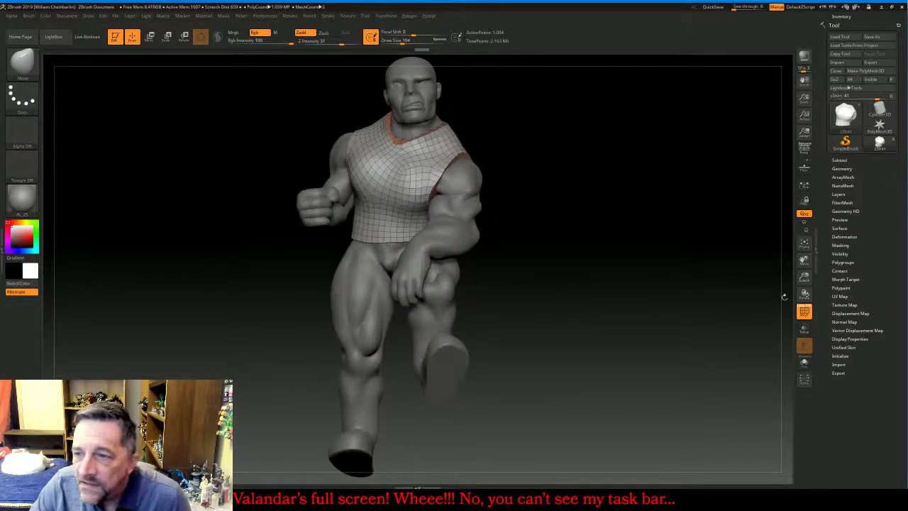
{"action": "left_click", "coordinate": [803, 313]}
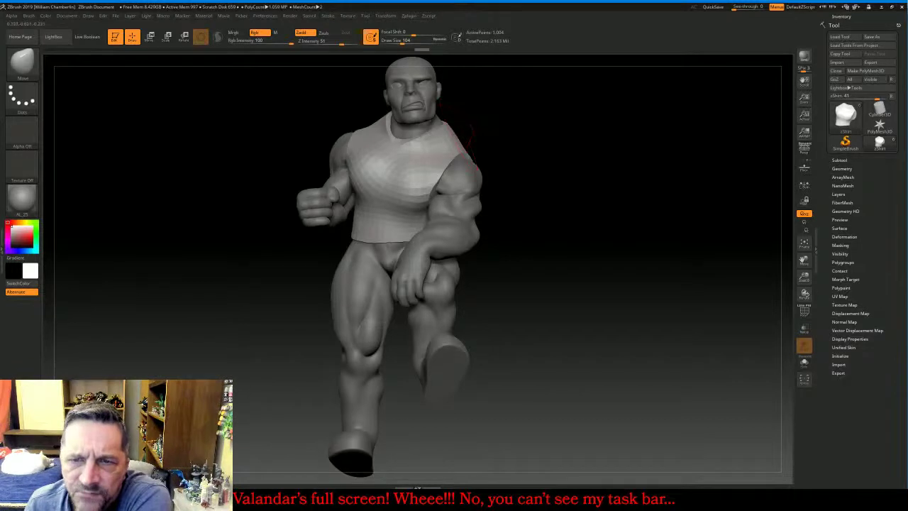
Weld the shirt mesh's points and subdivide it up to level 6, deleting the lower subdivision levels
{"action": "left_click", "coordinate": [841, 168]}
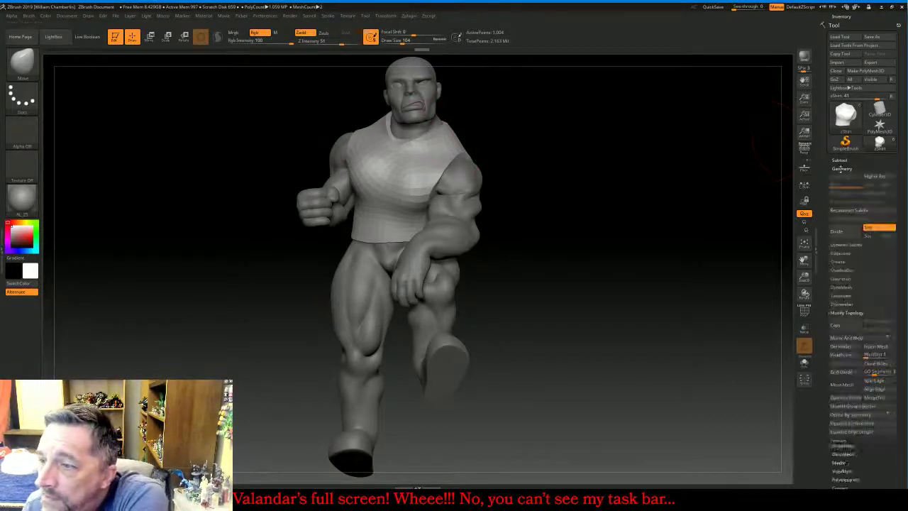
{"action": "left_click", "coordinate": [852, 355]}
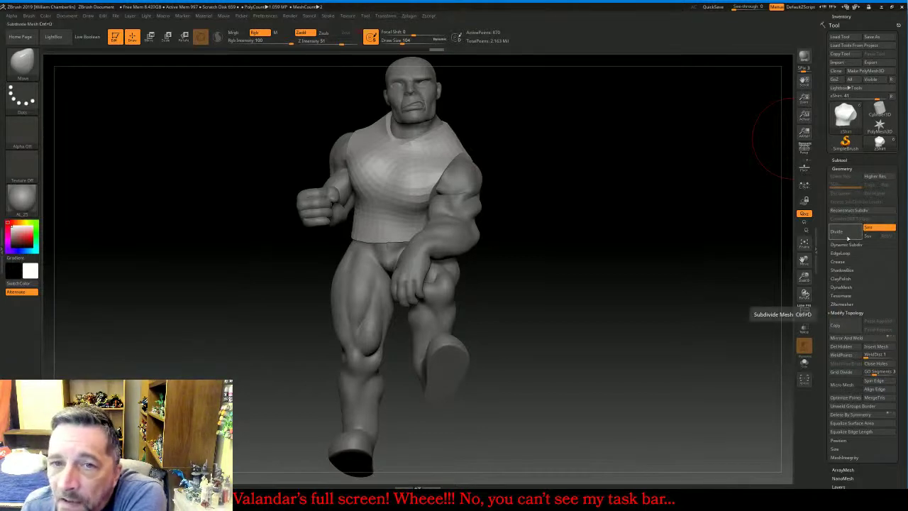
{"action": "left_click", "coordinate": [848, 238]}
{"action": "left_click", "coordinate": [847, 238]}
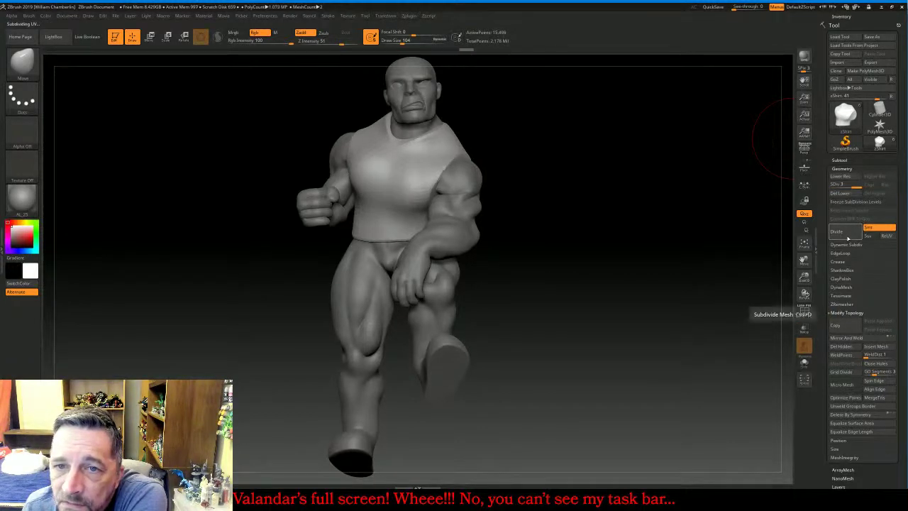
{"action": "left_click", "coordinate": [848, 238]}
{"action": "left_click", "coordinate": [847, 239]}
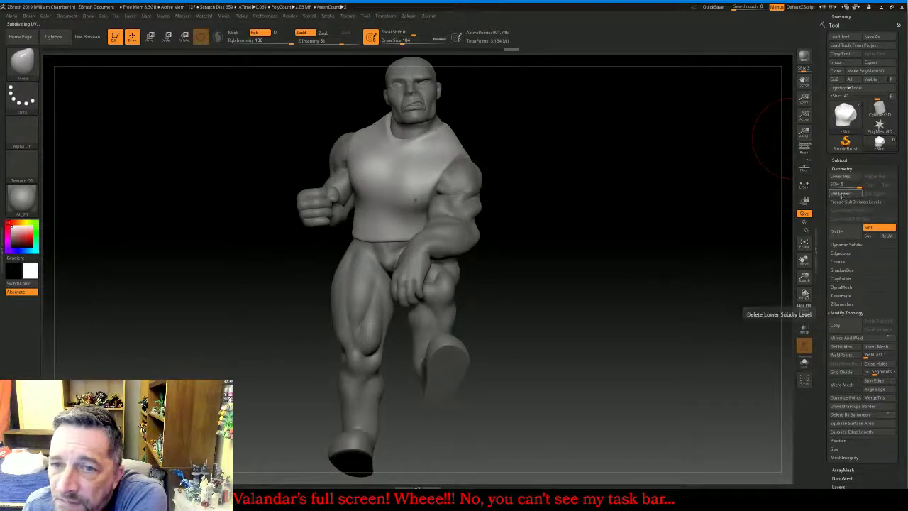
Open surface noise for the shirt, frame it in the NoiseMaker preview and set the noise to UV projection
{"action": "left_click_drag", "start_coordinate": [501, 167], "coordinate": [504, 257]}
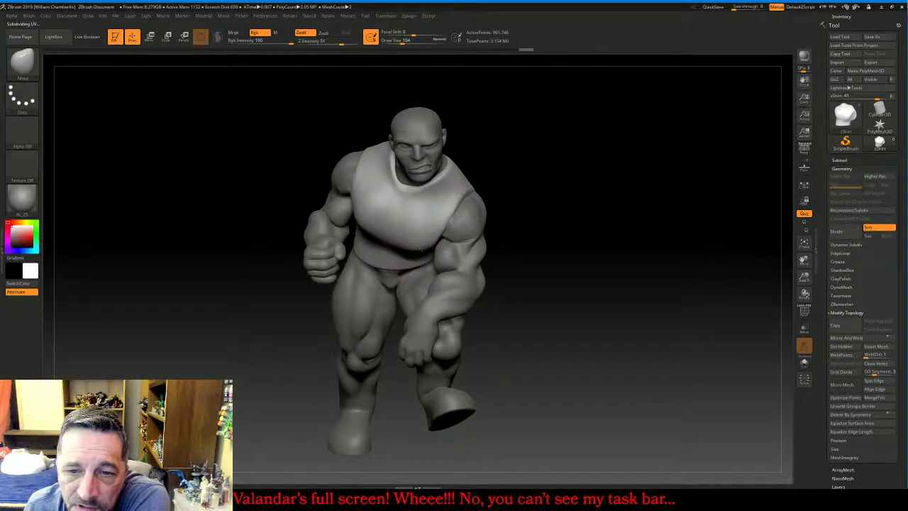
{"action": "left_click_drag", "start_coordinate": [639, 273], "coordinate": [584, 251]}
{"action": "left_click_drag", "start_coordinate": [638, 241], "coordinate": [626, 231]}
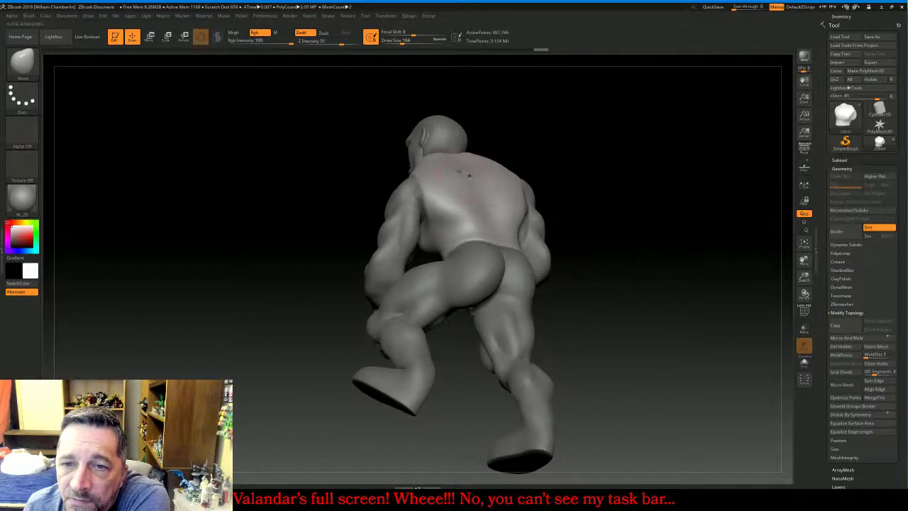
{"action": "left_click_drag", "start_coordinate": [673, 170], "coordinate": [647, 212]}
{"action": "left_click_drag", "start_coordinate": [627, 178], "coordinate": [732, 197]}
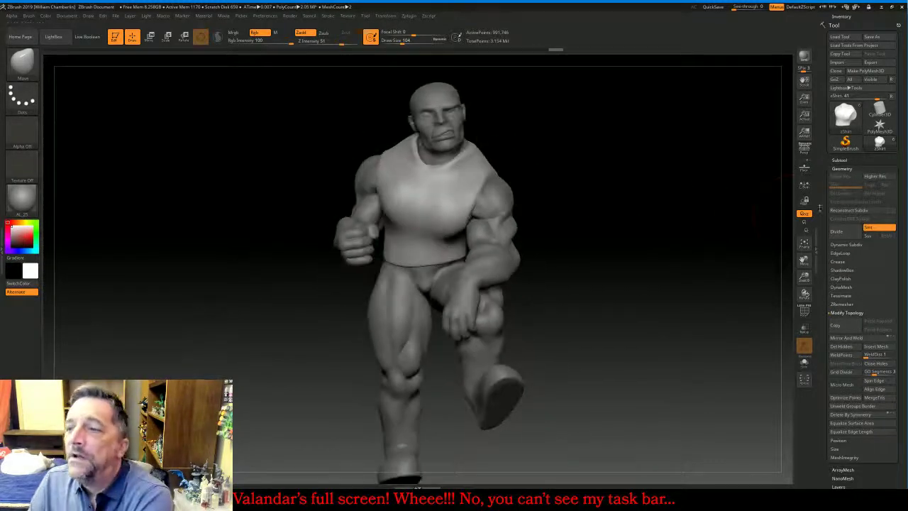
{"action": "left_click", "coordinate": [841, 168]}
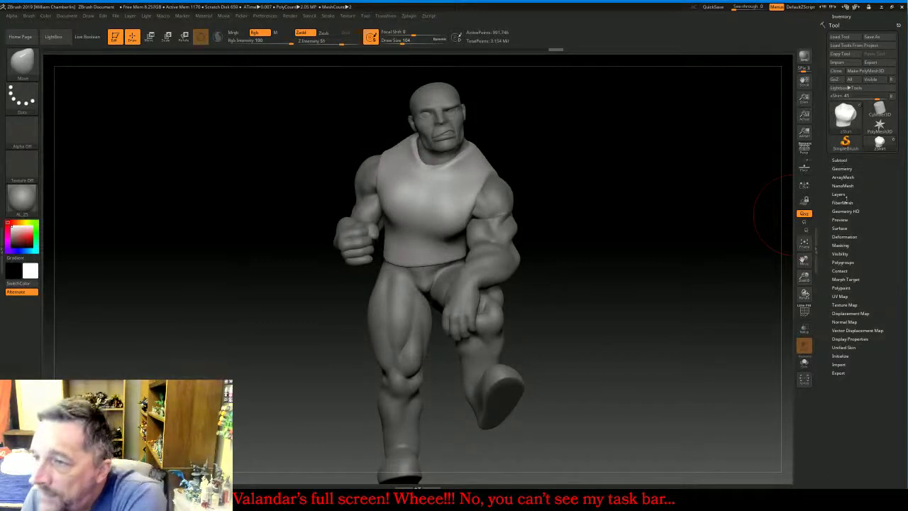
{"action": "left_click", "coordinate": [841, 227]}
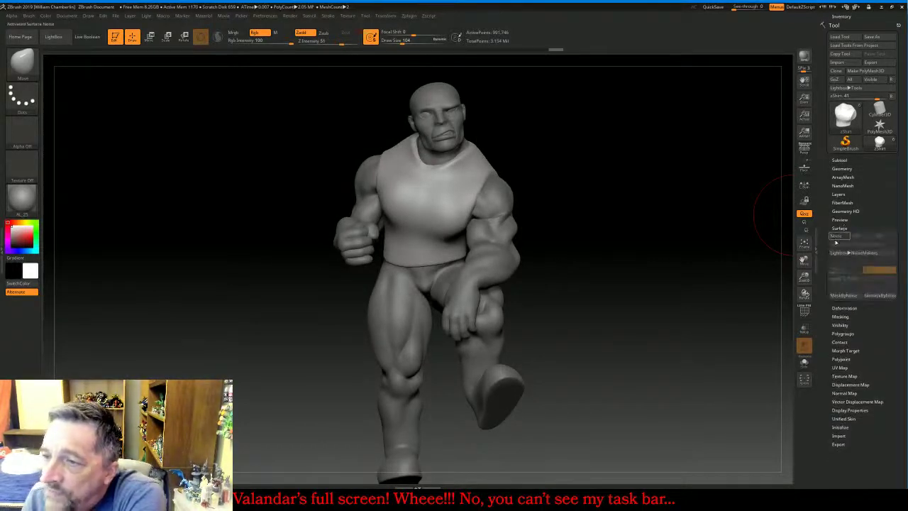
{"action": "left_click", "coordinate": [840, 238]}
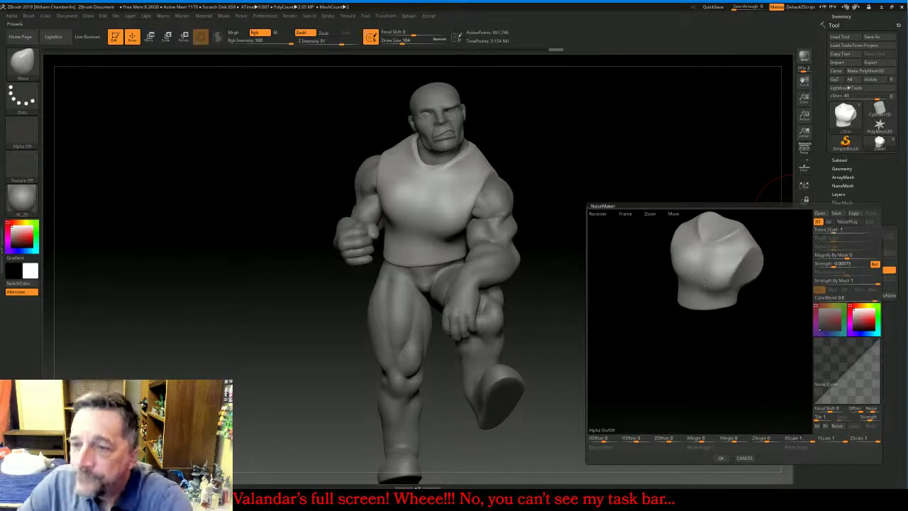
{"action": "left_click", "coordinate": [624, 212]}
{"action": "left_click_drag", "start_coordinate": [755, 233], "coordinate": [776, 229]}
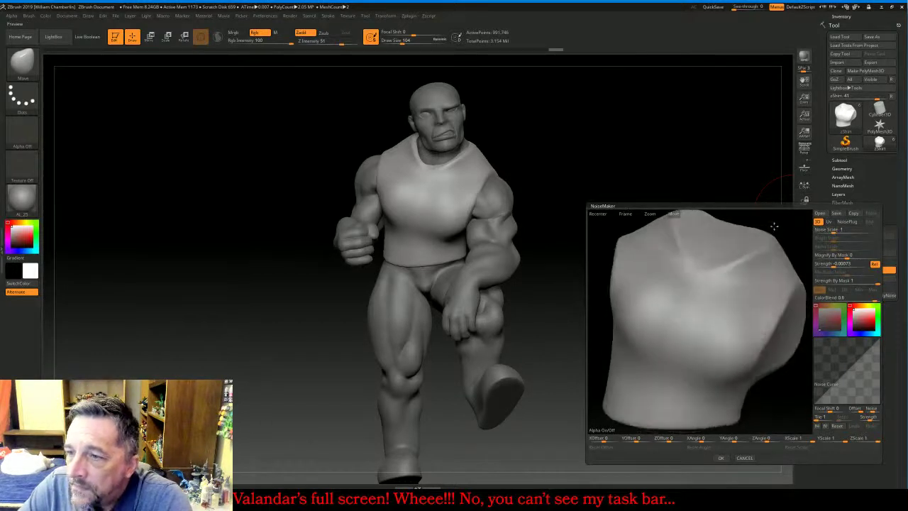
{"action": "left_click", "coordinate": [828, 222]}
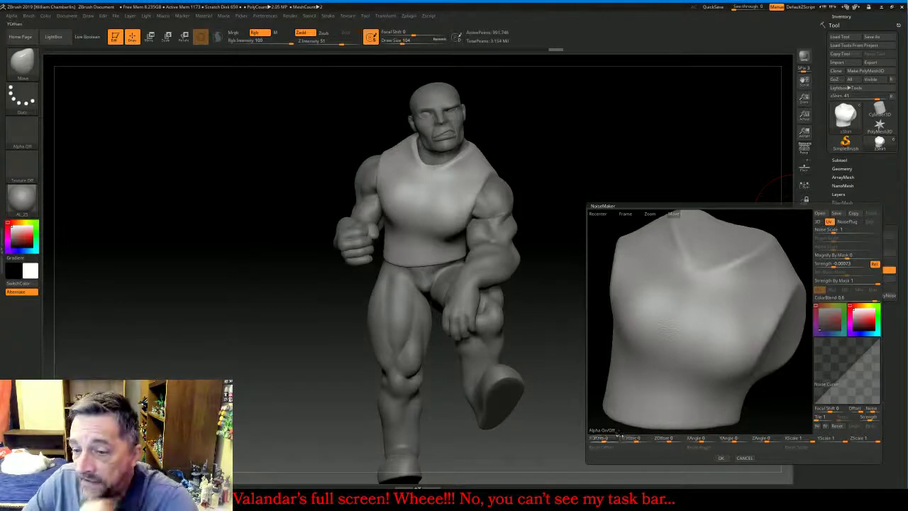
Load RevScales_000.bmp from the ALPHAS folder as the noise alpha
{"action": "left_click", "coordinate": [601, 430]}
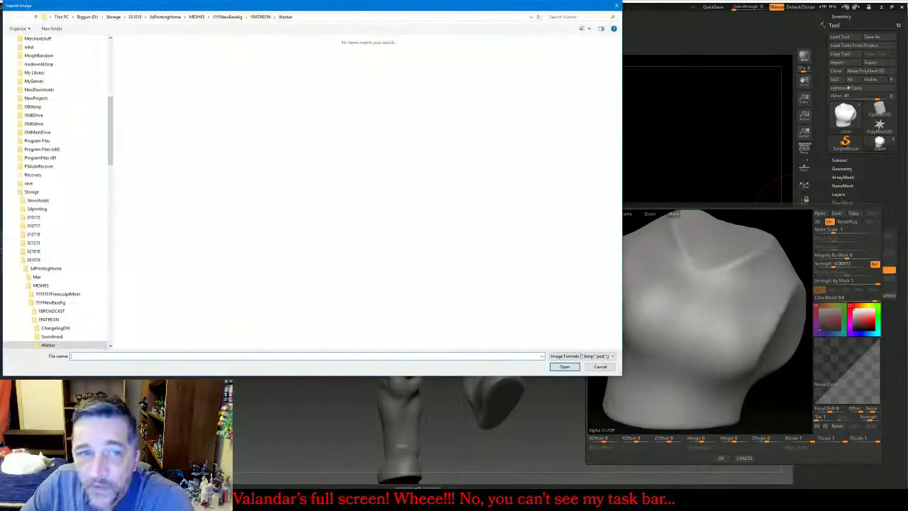
{"action": "left_click", "coordinate": [57, 293]}
{"action": "double_click", "coordinate": [152, 61]}
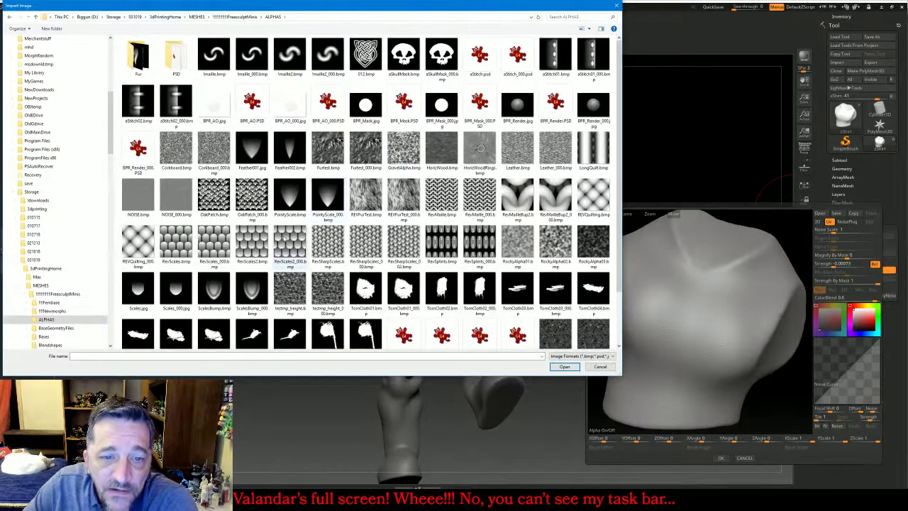
{"action": "double_click", "coordinate": [214, 243]}
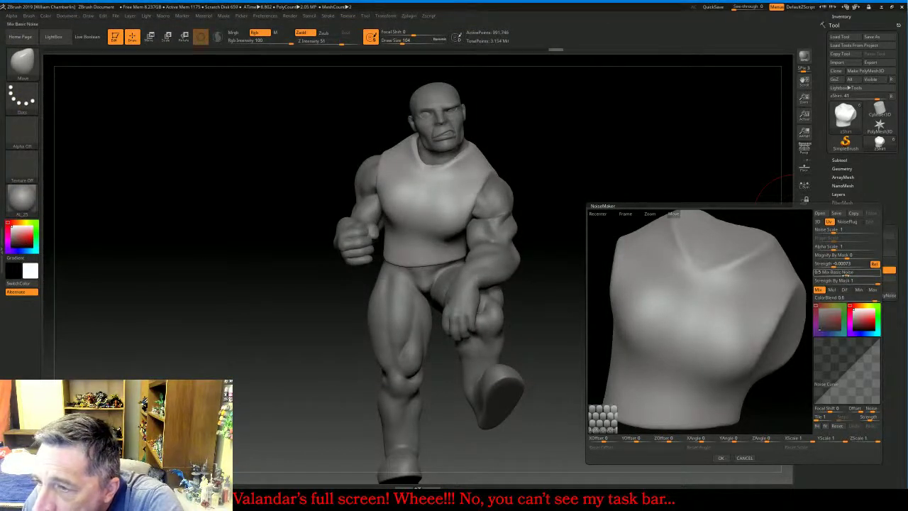
Set Mix Basic Noise to 0, Strength to -0.1594 and Alpha Scale to 0.28963, and accept the scale noise on the shirt
{"action": "left_click_drag", "start_coordinate": [837, 272], "coordinate": [828, 248]}
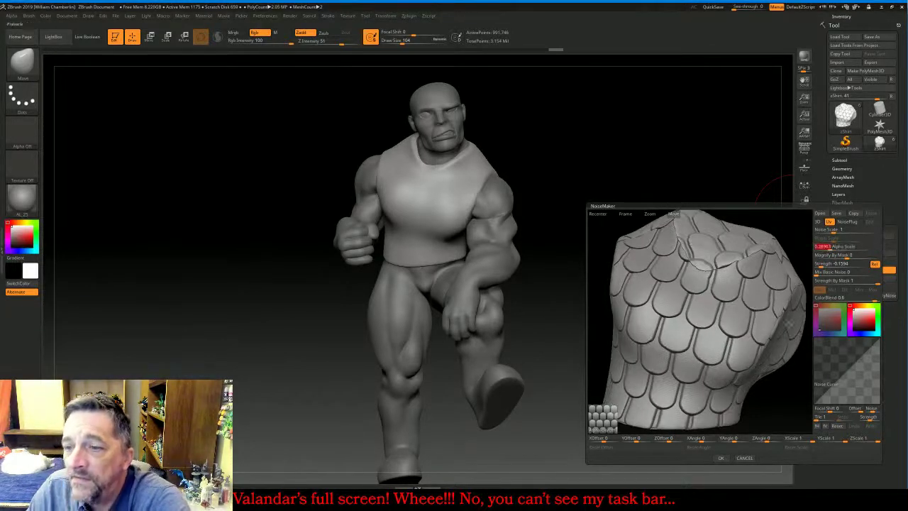
{"action": "mouse_move", "coordinate": [771, 403]}
{"action": "left_mouse_down"}
{"action": "mouse_move", "coordinate": [788, 393]}
{"action": "mouse_move", "coordinate": [780, 404]}
{"action": "mouse_move", "coordinate": [771, 397]}
{"action": "left_mouse_up"}
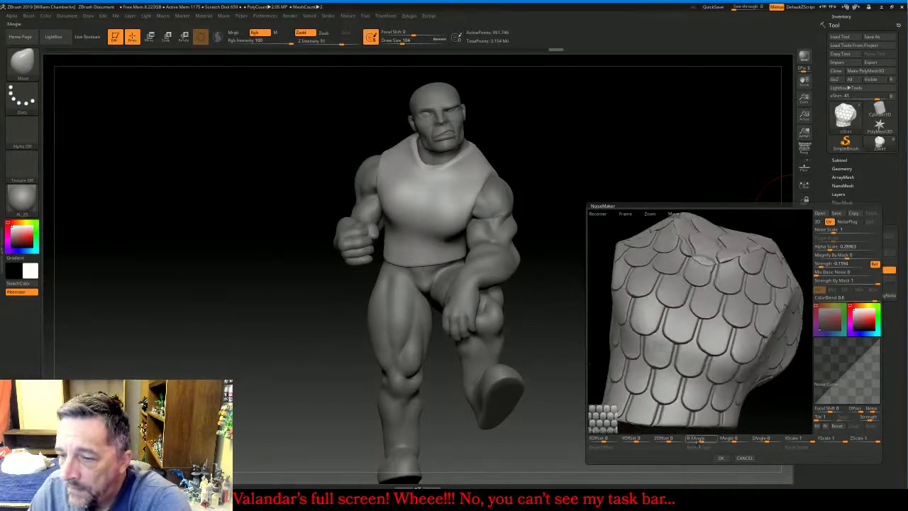
{"action": "left_click", "coordinate": [718, 457]}
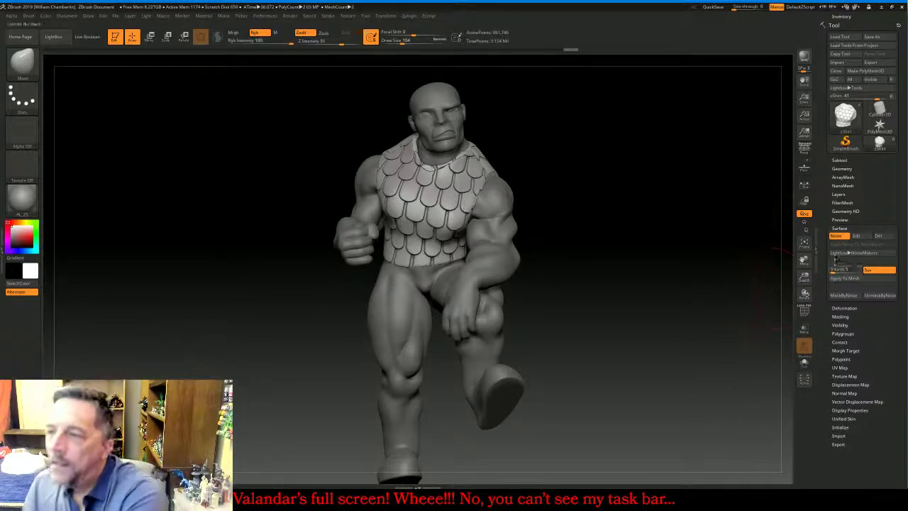
Mask the shirt from its scale noise and invert the mask so only the gaps between scales are masked
{"action": "mouse_move", "coordinate": [701, 240]}
{"action": "left_mouse_down"}
{"action": "mouse_move", "coordinate": [731, 215]}
{"action": "mouse_move", "coordinate": [744, 221]}
{"action": "mouse_move", "coordinate": [723, 220]}
{"action": "mouse_move", "coordinate": [789, 230]}
{"action": "left_mouse_up"}
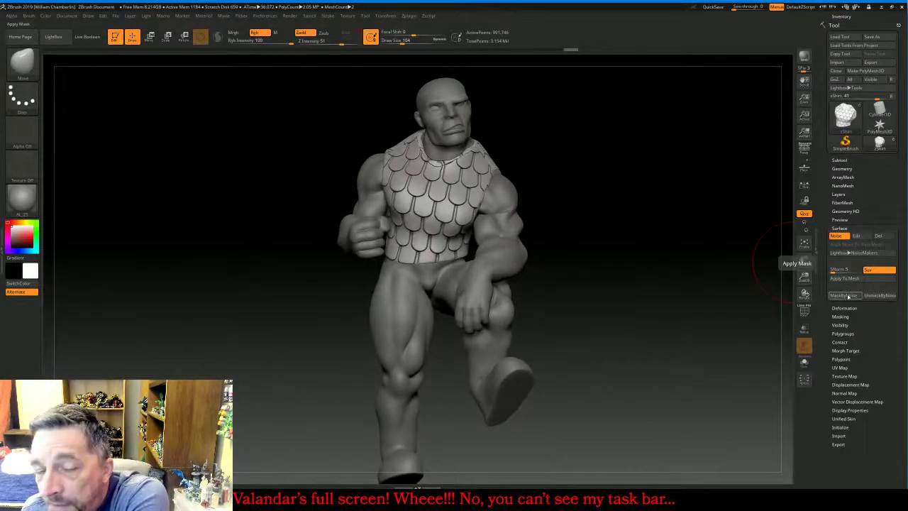
{"action": "left_click", "coordinate": [845, 295]}
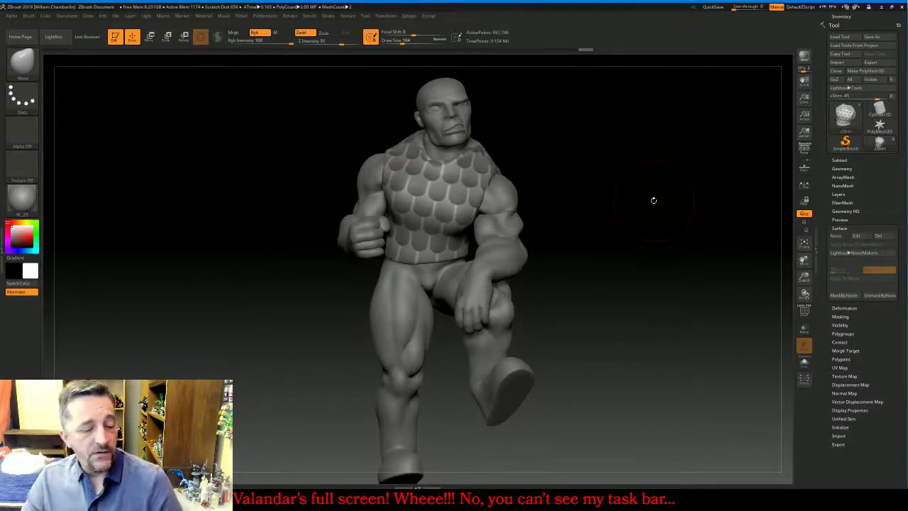
{"action": "left_click", "coordinate": [627, 202], "text": "ctrl"}
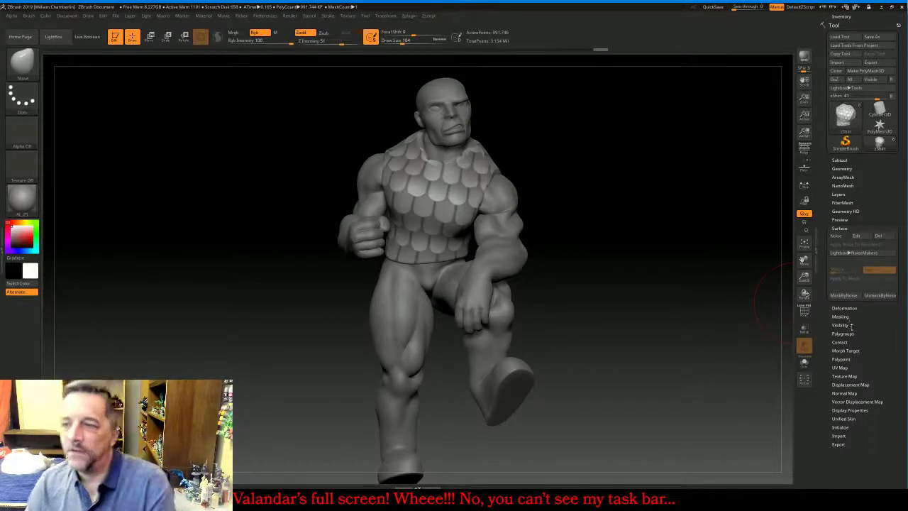
Try raising the shirt's unmasked scales with the Inflate deformation
{"action": "left_click", "coordinate": [844, 308]}
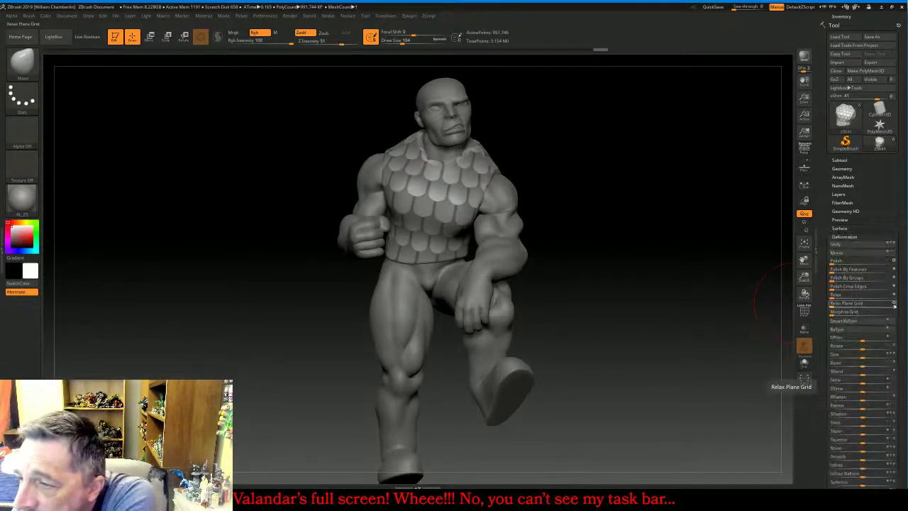
{"action": "scroll", "coordinate": [861, 298], "scroll_direction": "down", "scroll_amount": 3}
{"action": "scroll", "coordinate": [861, 288], "scroll_direction": "down", "scroll_amount": 1}
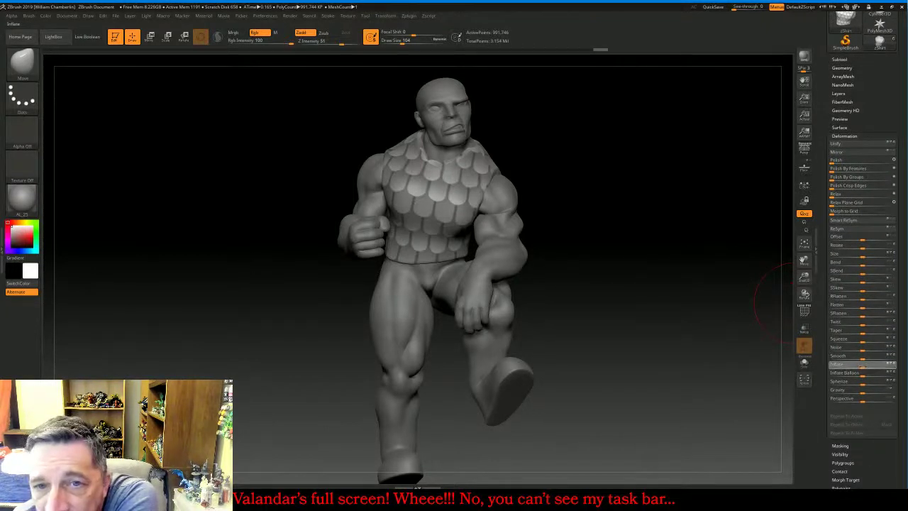
{"action": "left_click_drag", "start_coordinate": [863, 365], "coordinate": [870, 364]}
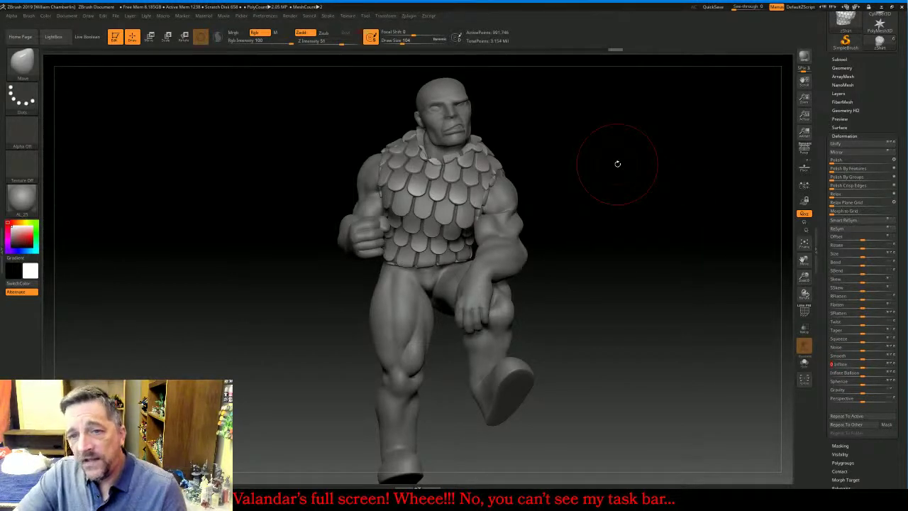
{"action": "key", "text": "ctrl+z"}
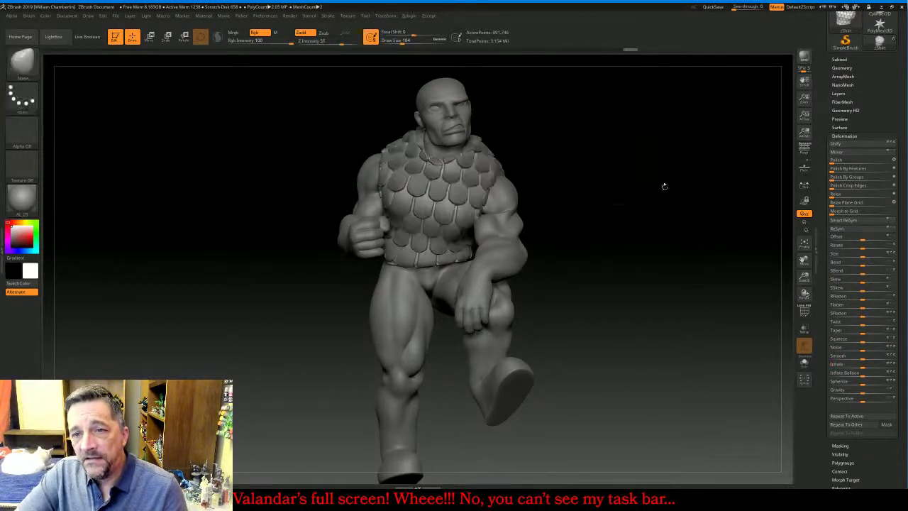
{"action": "left_click_drag", "start_coordinate": [804, 277], "coordinate": [803, 276]}
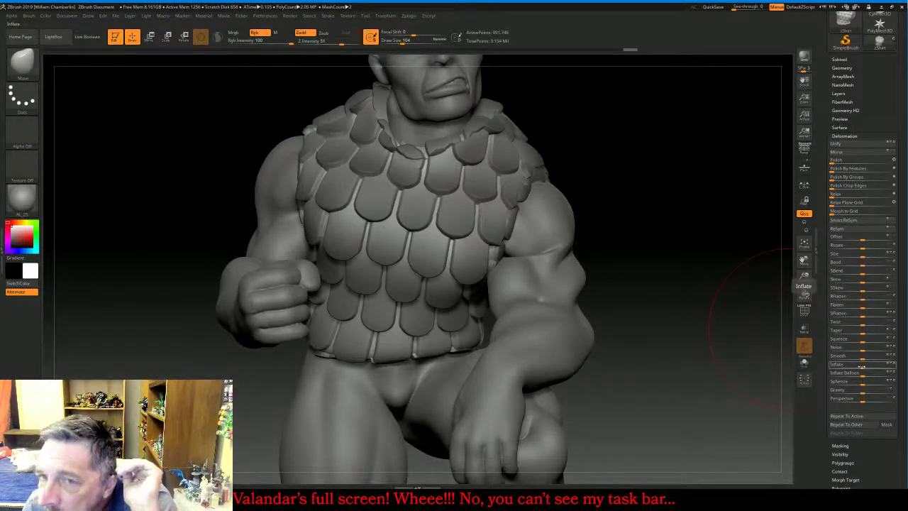
{"action": "key", "text": "ctrl"}
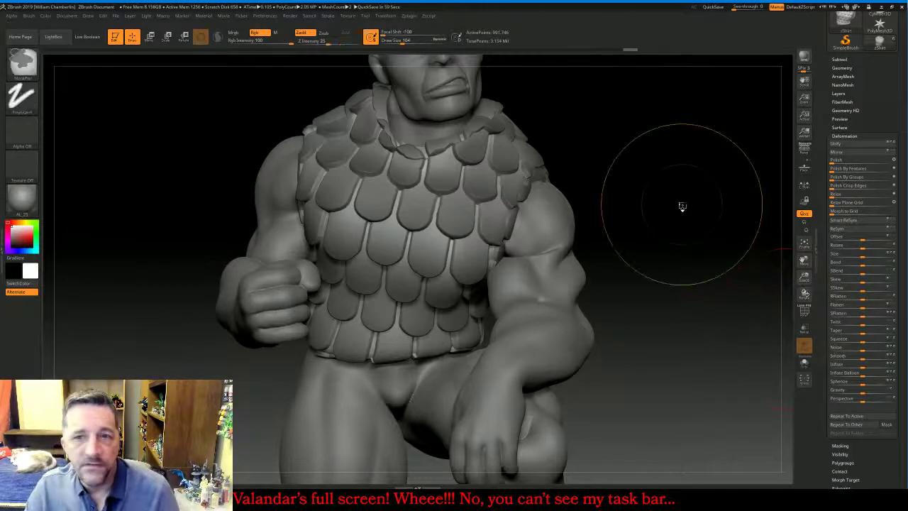
{"action": "key", "text": "ctrl+z"}
{"action": "key", "text": "ctrl+z"}
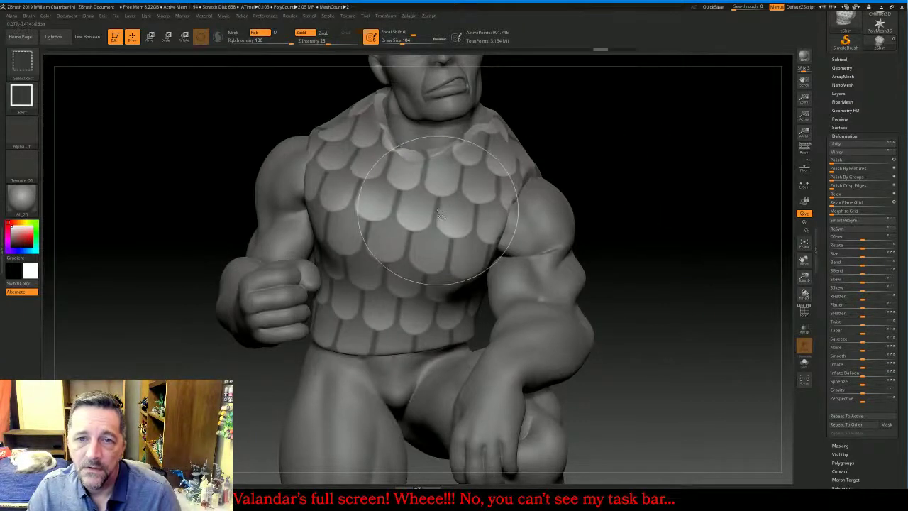
Isolate and mask the shirt's inner polygroup, and inflate the unmasked scales with the whole shirt shown
{"action": "left_click", "coordinate": [530, 221], "text": "ctrl+shift"}
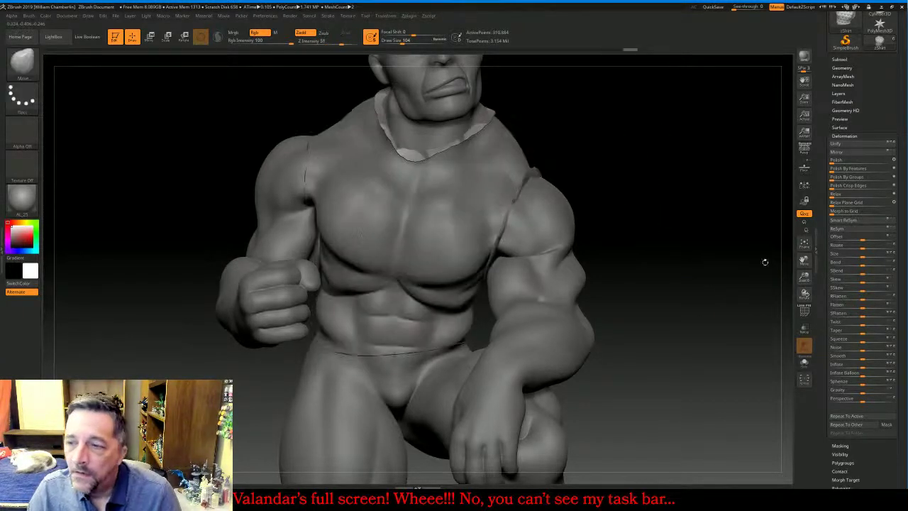
{"action": "left_click_drag", "start_coordinate": [804, 277], "coordinate": [769, 219]}
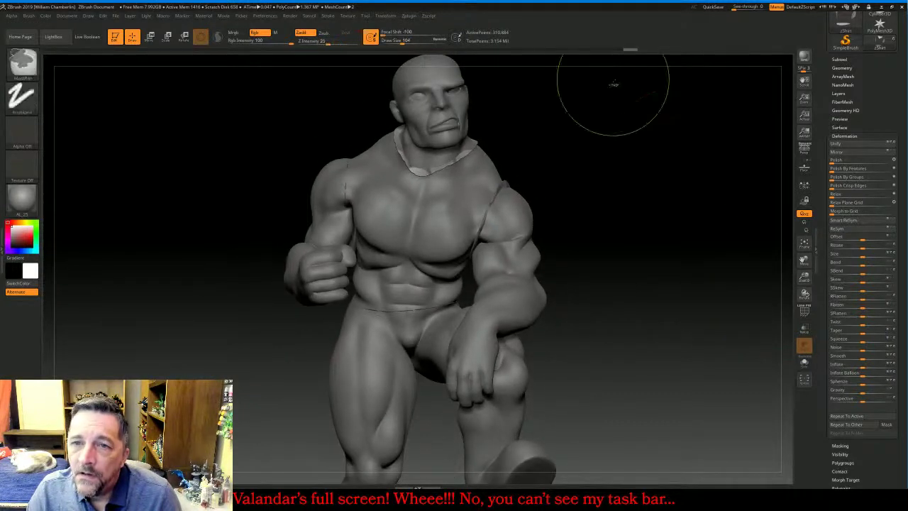
{"action": "mouse_move", "coordinate": [616, 87]}
{"action": "left_mouse_down", "text": "ctrl"}
{"action": "mouse_move", "coordinate": [462, 203]}
{"action": "mouse_move", "coordinate": [192, 375]}
{"action": "left_mouse_up", "text": "ctrl"}
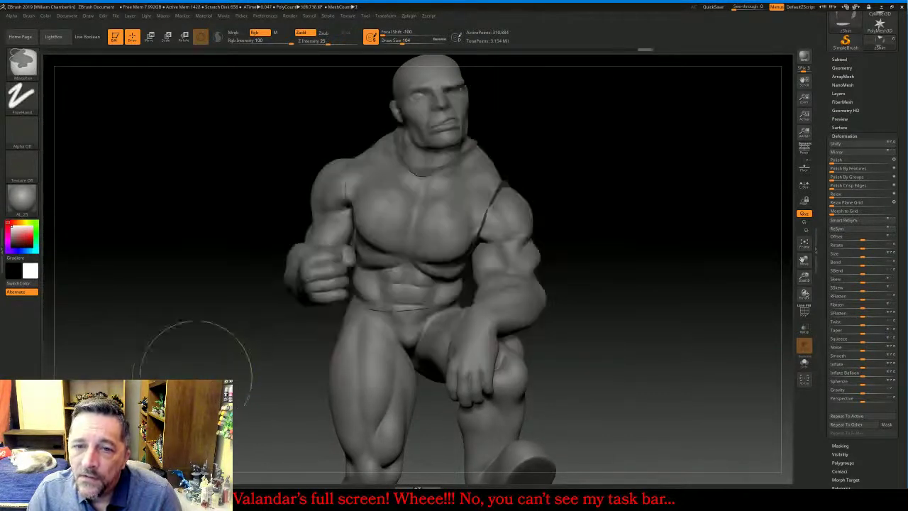
{"action": "left_click", "coordinate": [666, 248], "text": "ctrl+shift"}
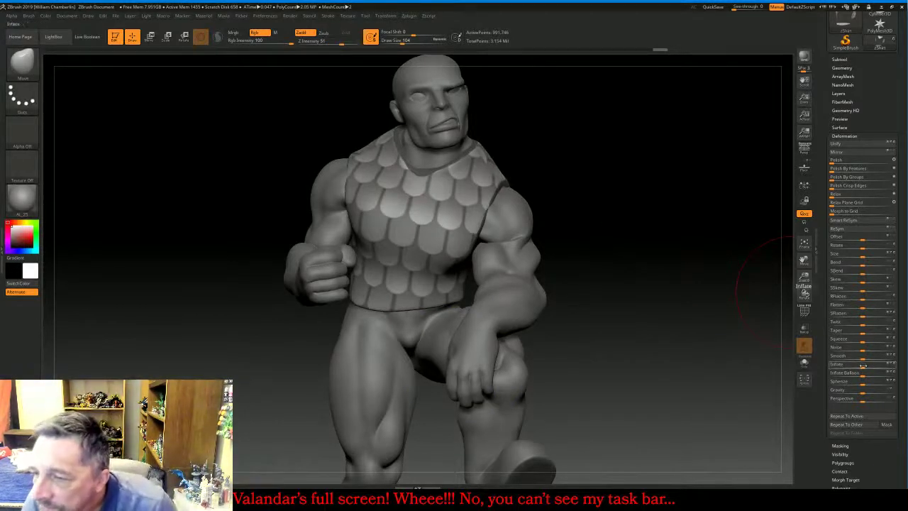
{"action": "left_click_drag", "start_coordinate": [865, 364], "coordinate": [867, 365]}
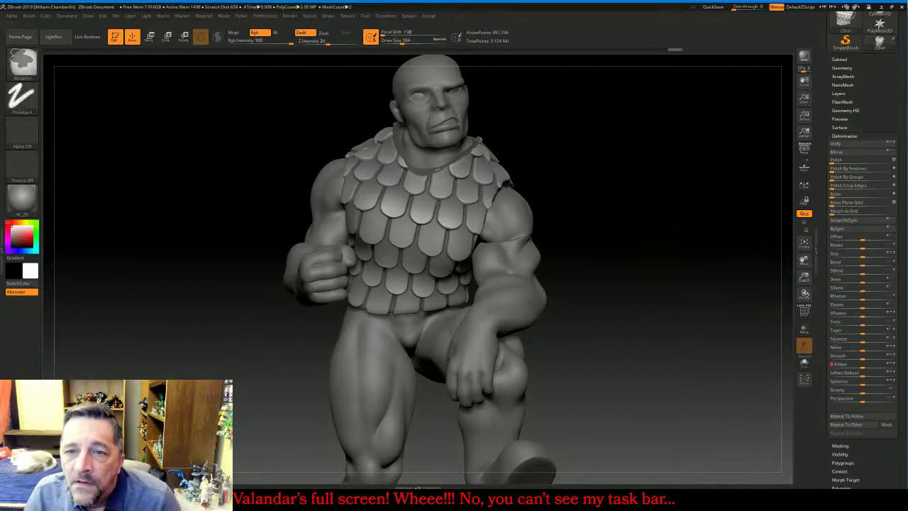
Invert the mask, mask the shirt's inner polygroup again and slightly deflate the gaps between the scales
{"action": "left_click", "coordinate": [654, 207], "text": "ctrl"}
{"action": "key", "text": "ctrl+shift"}
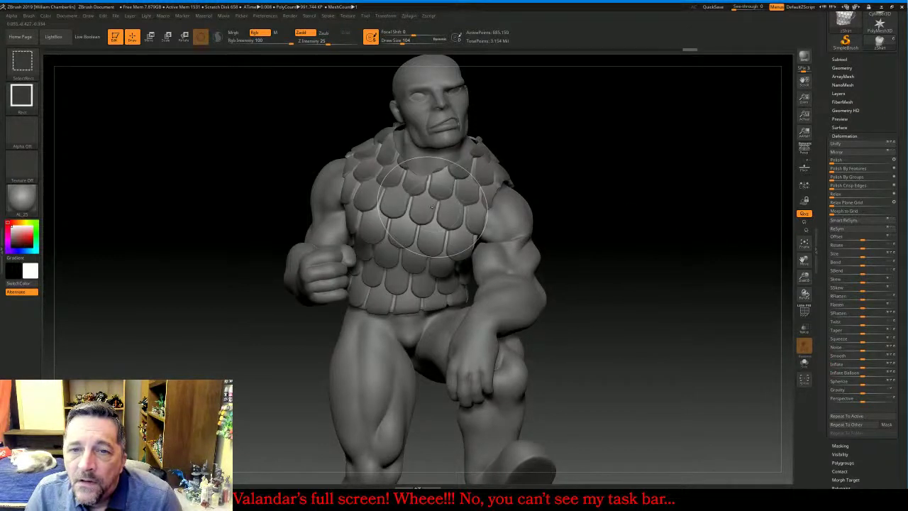
{"action": "left_click", "coordinate": [432, 206], "text": "ctrl+shift"}
{"action": "left_click_drag", "start_coordinate": [611, 100], "coordinate": [174, 383], "text": "ctrl"}
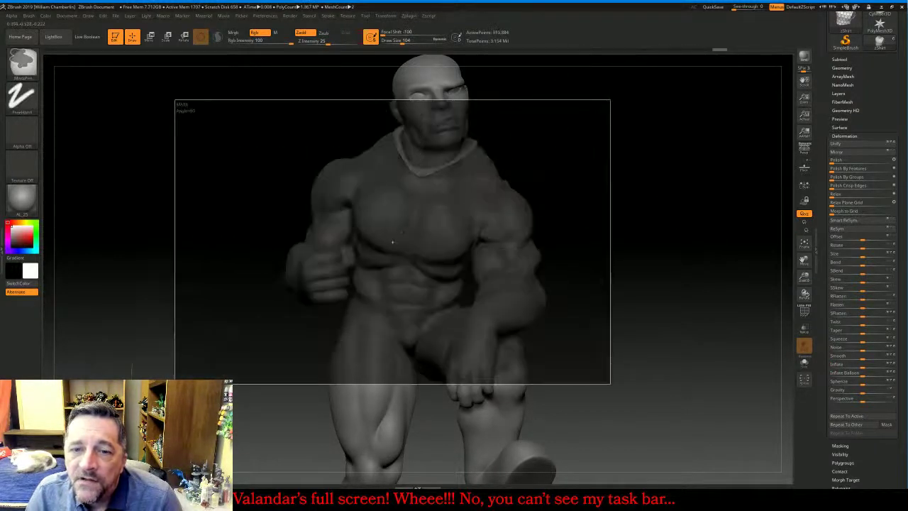
{"action": "left_click", "coordinate": [648, 278], "text": "ctrl+shift"}
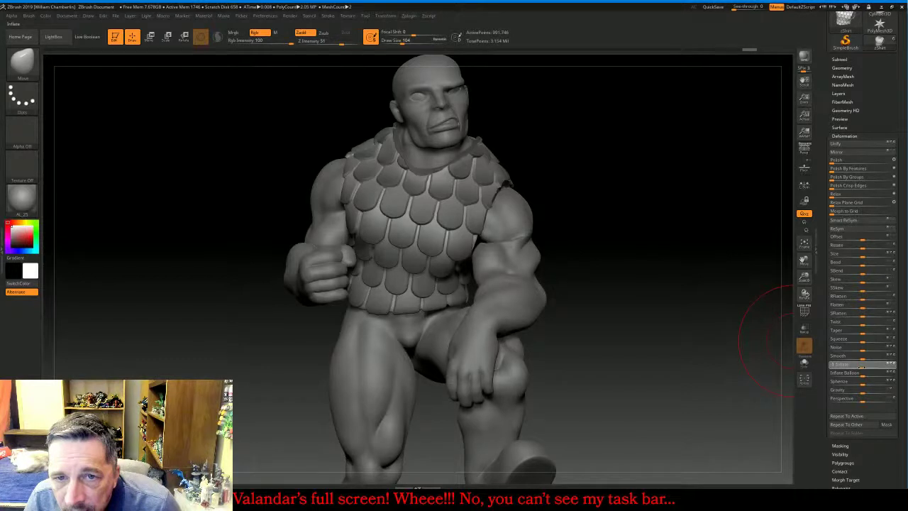
{"action": "left_click_drag", "start_coordinate": [861, 365], "coordinate": [859, 367]}
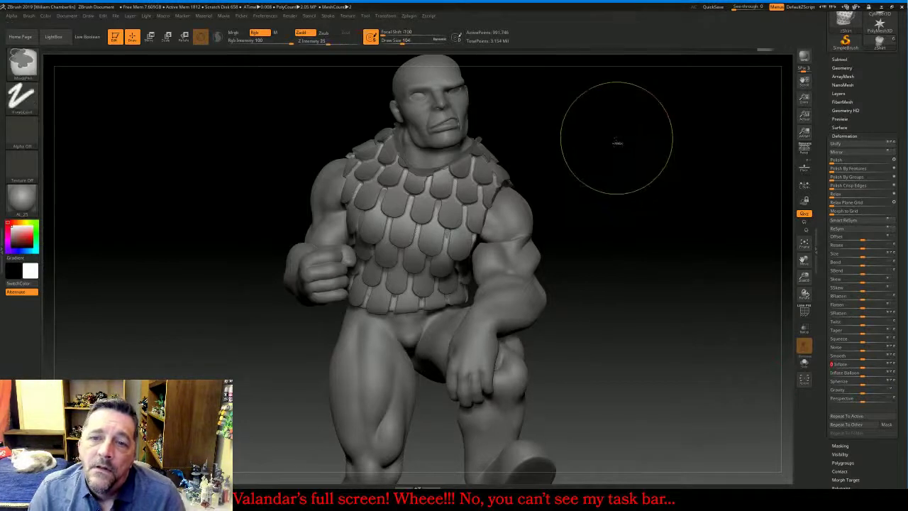
Clear the shirt's mask and slightly inflate the whole shirt
{"action": "key", "text": "ctrl+z"}
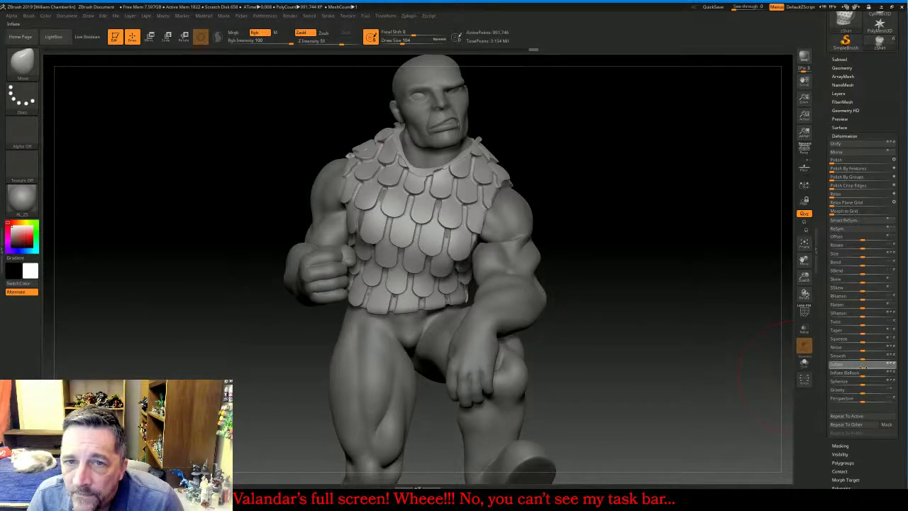
{"action": "left_click_drag", "start_coordinate": [862, 364], "coordinate": [866, 364]}
{"action": "left_click", "coordinate": [865, 365]}
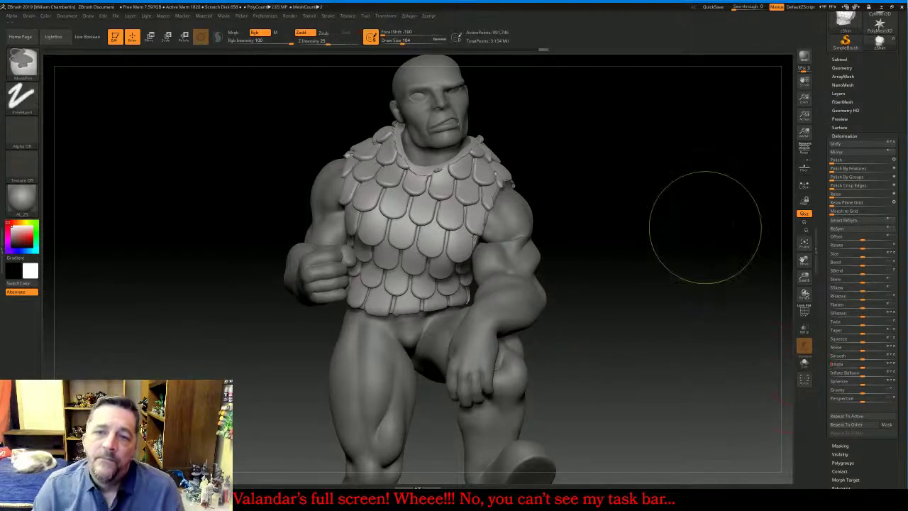
Adjust the shirt's lower hem around the waist and hips with the Move brush, working from several angles
{"action": "mouse_move", "coordinate": [703, 222]}
{"action": "left_mouse_down"}
{"action": "mouse_move", "coordinate": [748, 234]}
{"action": "mouse_move", "coordinate": [699, 239]}
{"action": "left_mouse_up"}
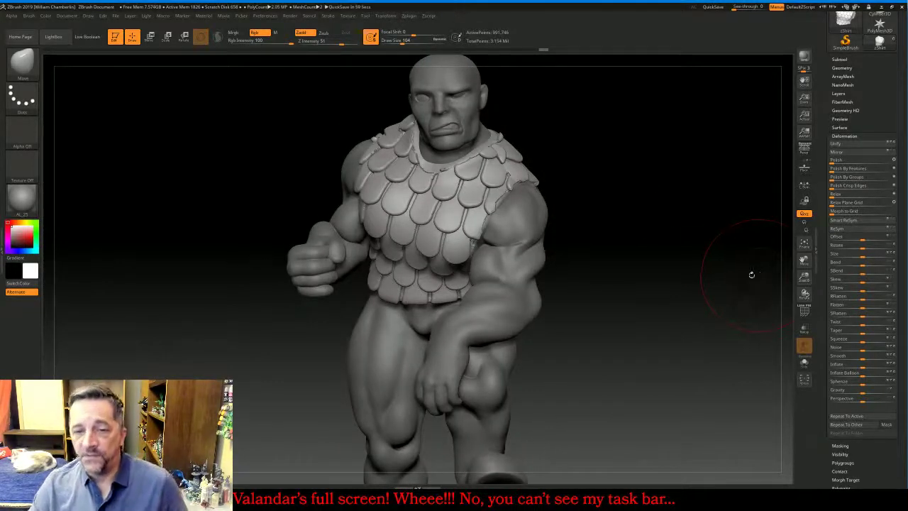
{"action": "mouse_move", "coordinate": [699, 265]}
{"action": "left_mouse_down"}
{"action": "mouse_move", "coordinate": [722, 206]}
{"action": "mouse_move", "coordinate": [553, 275]}
{"action": "left_mouse_up"}
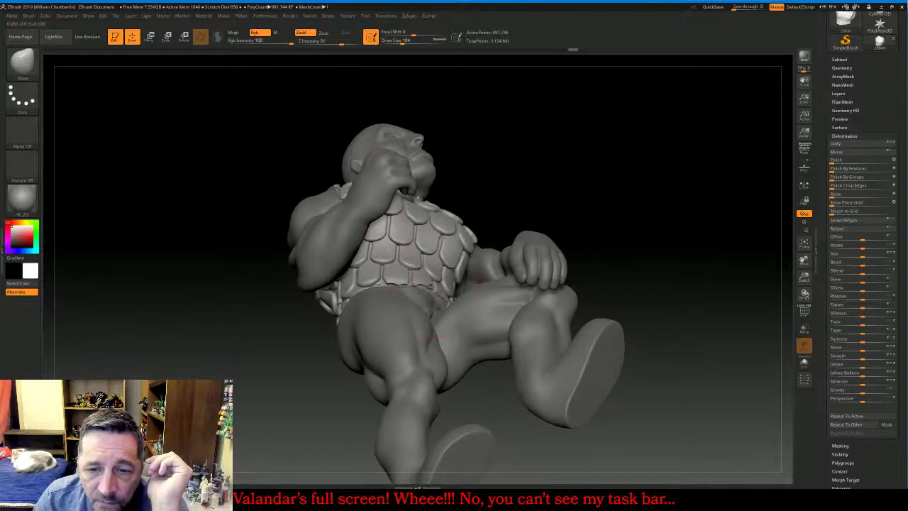
{"action": "mouse_move", "coordinate": [516, 190]}
{"action": "left_mouse_down"}
{"action": "mouse_move", "coordinate": [497, 234]}
{"action": "mouse_move", "coordinate": [474, 226]}
{"action": "left_mouse_up"}
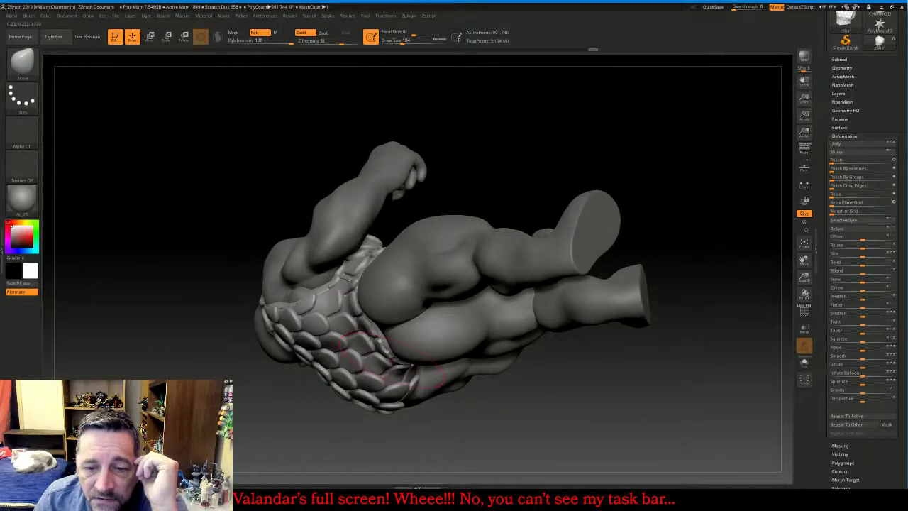
{"action": "mouse_move", "coordinate": [392, 361]}
{"action": "right_mouse_down"}
{"action": "mouse_move", "coordinate": [326, 348]}
{"action": "mouse_move", "coordinate": [355, 312]}
{"action": "mouse_move", "coordinate": [434, 383]}
{"action": "right_mouse_up"}
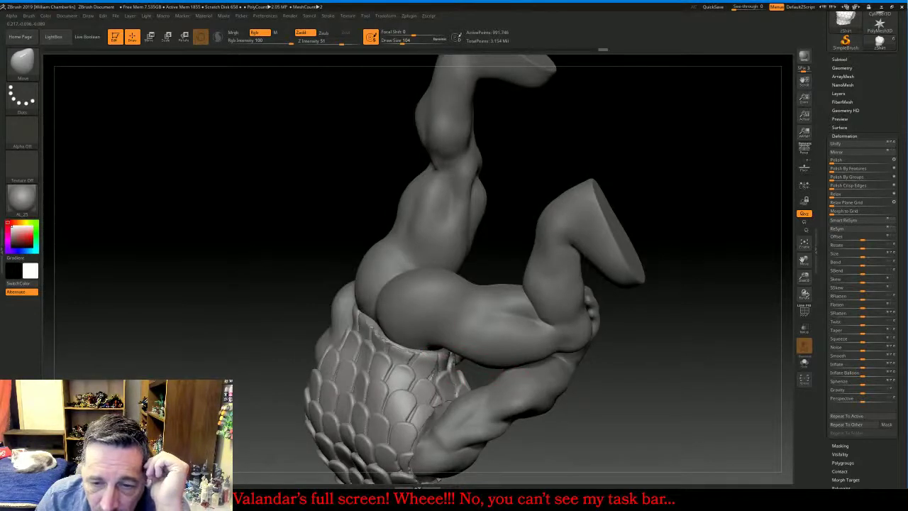
{"action": "left_click_drag", "start_coordinate": [441, 370], "coordinate": [445, 363]}
{"action": "right_click_drag", "start_coordinate": [444, 364], "coordinate": [305, 359]}
{"action": "left_click_drag", "start_coordinate": [647, 345], "coordinate": [610, 397]}
{"action": "left_click_drag", "start_coordinate": [469, 351], "coordinate": [475, 343]}
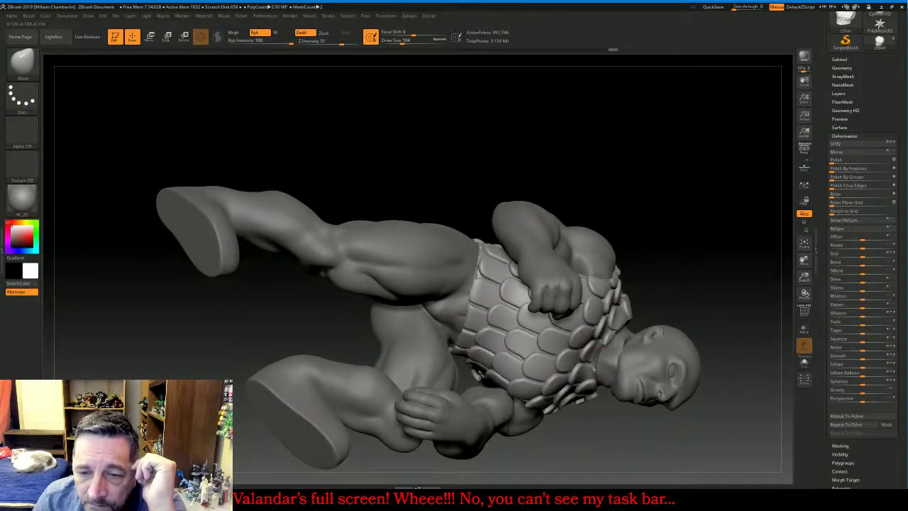
{"action": "mouse_move", "coordinate": [712, 275]}
{"action": "left_mouse_down"}
{"action": "mouse_move", "coordinate": [525, 294]}
{"action": "mouse_move", "coordinate": [497, 238]}
{"action": "mouse_move", "coordinate": [404, 181]}
{"action": "mouse_move", "coordinate": [482, 184]}
{"action": "left_mouse_up"}
{"action": "mouse_move", "coordinate": [674, 319]}
{"action": "left_mouse_down"}
{"action": "mouse_move", "coordinate": [747, 281]}
{"action": "mouse_move", "coordinate": [705, 255]}
{"action": "left_mouse_up"}
{"action": "key", "text": "b"}
{"action": "key", "text": "m"}
{"action": "key", "text": "v"}
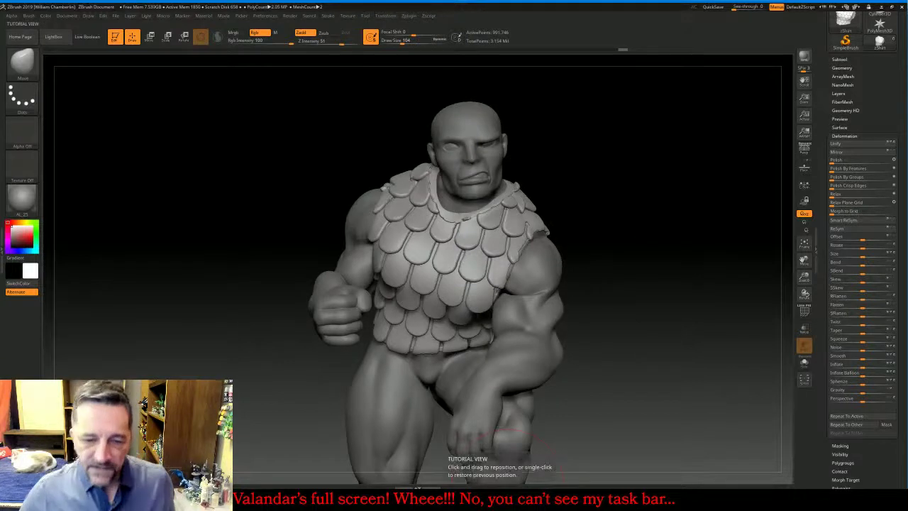
Check the YouTube live chat in Firefox and return to ZBrush
{"action": "left_click", "coordinate": [507, 499]}
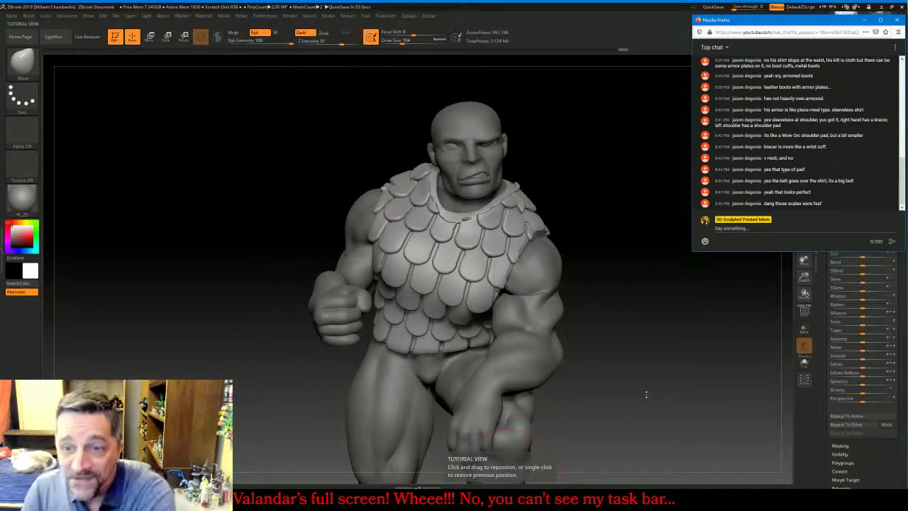
{"action": "key", "text": "alt+Tab"}
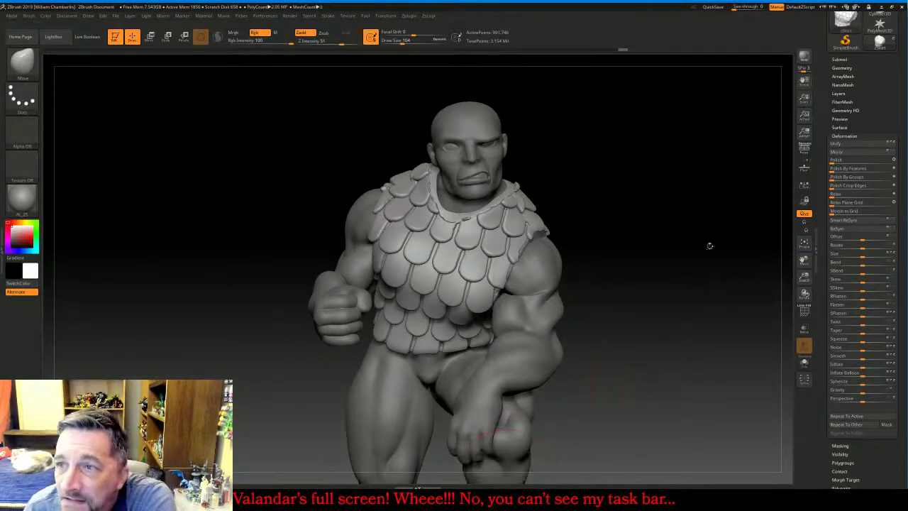
Rebuild the scale shirt with DynaMesh at resolution 1024
{"action": "left_click", "coordinate": [842, 68]}
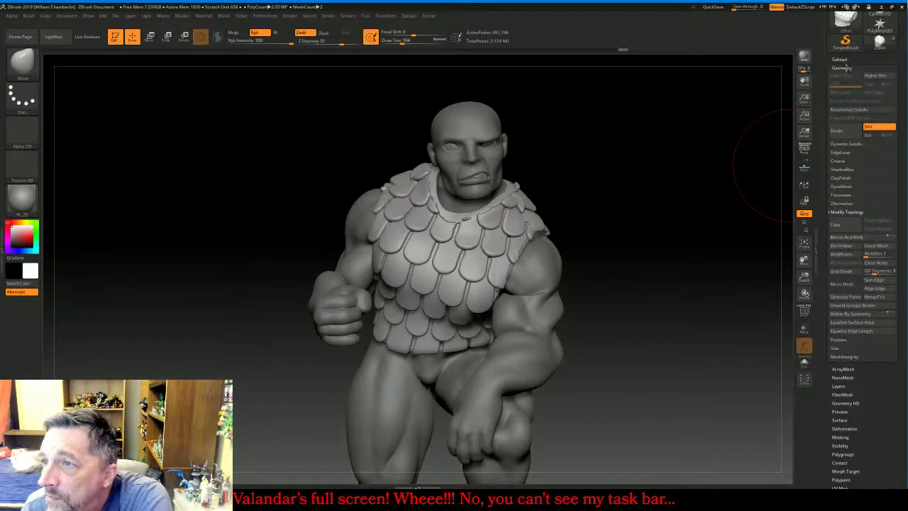
{"action": "left_click", "coordinate": [842, 186]}
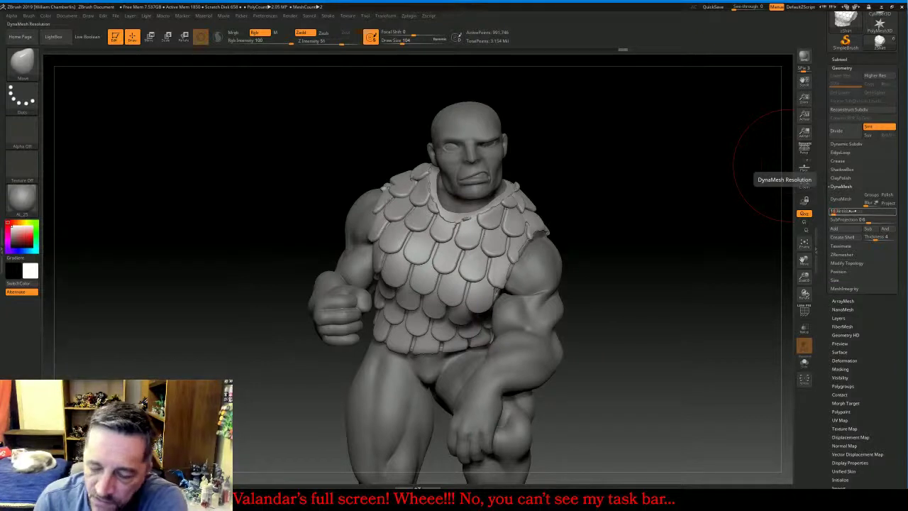
{"action": "left_click", "coordinate": [849, 211]}
{"action": "type", "text": "1024"}
{"action": "key", "text": "Return"}
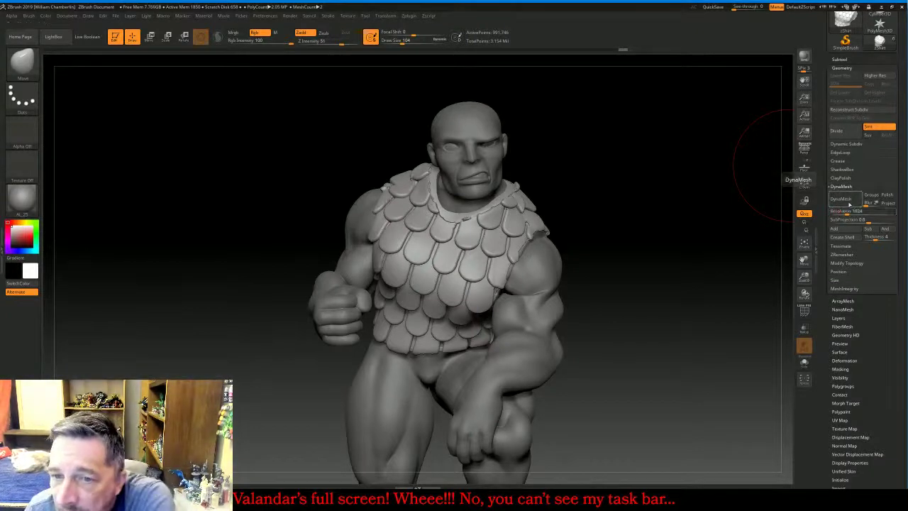
{"action": "left_click", "coordinate": [841, 200]}
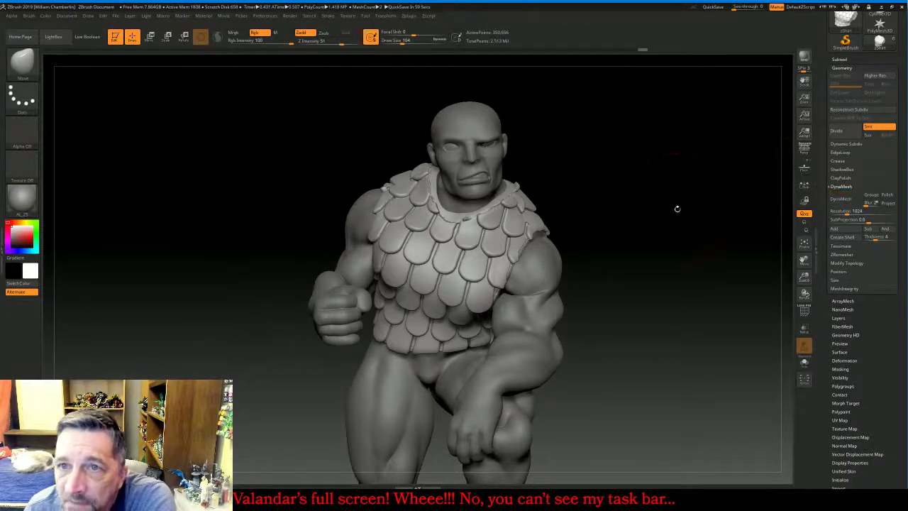
Switch from the shirt to the zKilt subtool, subdivide it four times and delete its lower subdivision levels
{"action": "mouse_move", "coordinate": [679, 197]}
{"action": "left_mouse_down"}
{"action": "mouse_move", "coordinate": [743, 198]}
{"action": "mouse_move", "coordinate": [685, 201]}
{"action": "mouse_move", "coordinate": [679, 189]}
{"action": "left_mouse_up"}
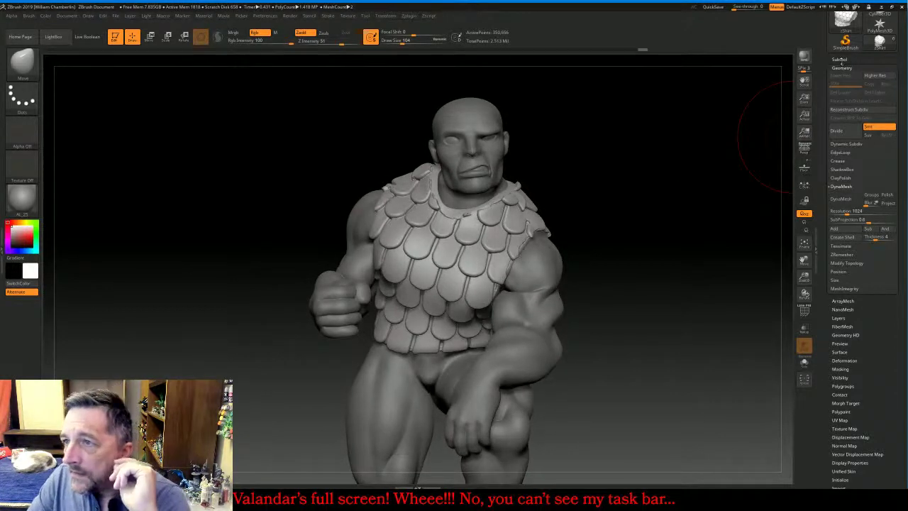
{"action": "left_click", "coordinate": [839, 60]}
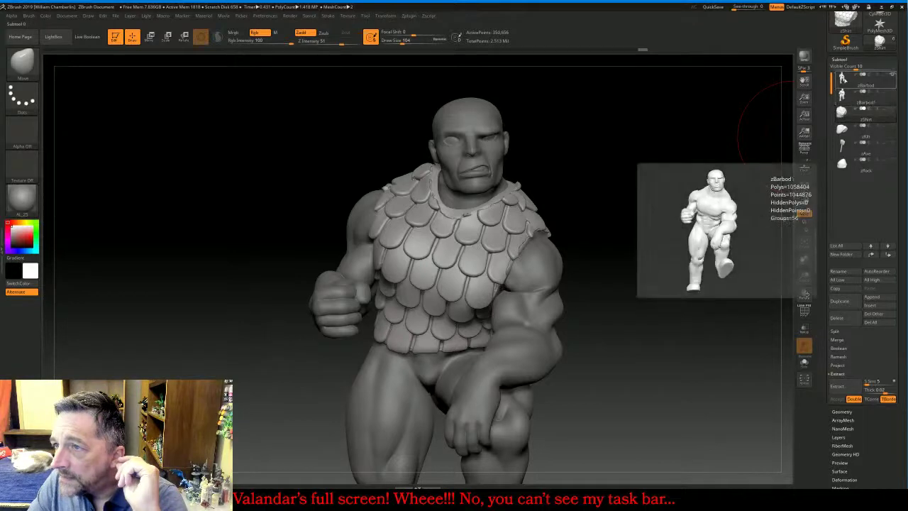
{"action": "left_click", "coordinate": [842, 78]}
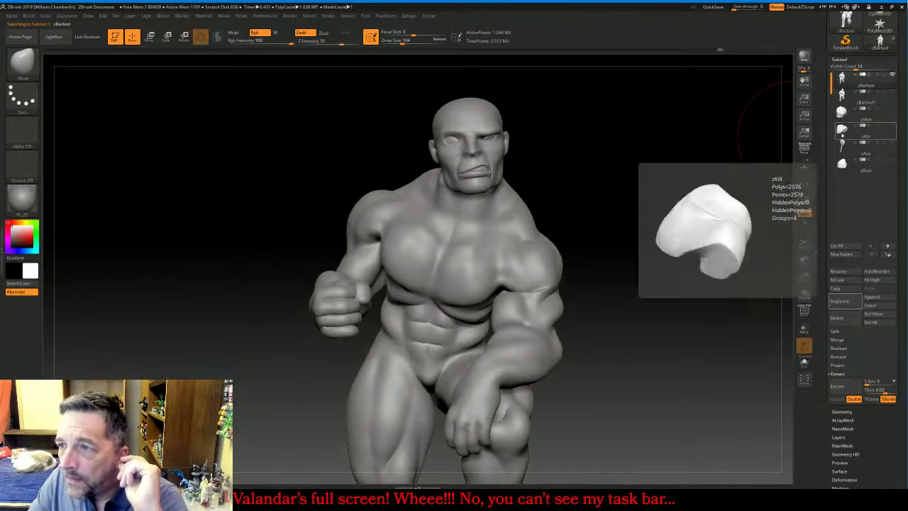
{"action": "left_click", "coordinate": [841, 131]}
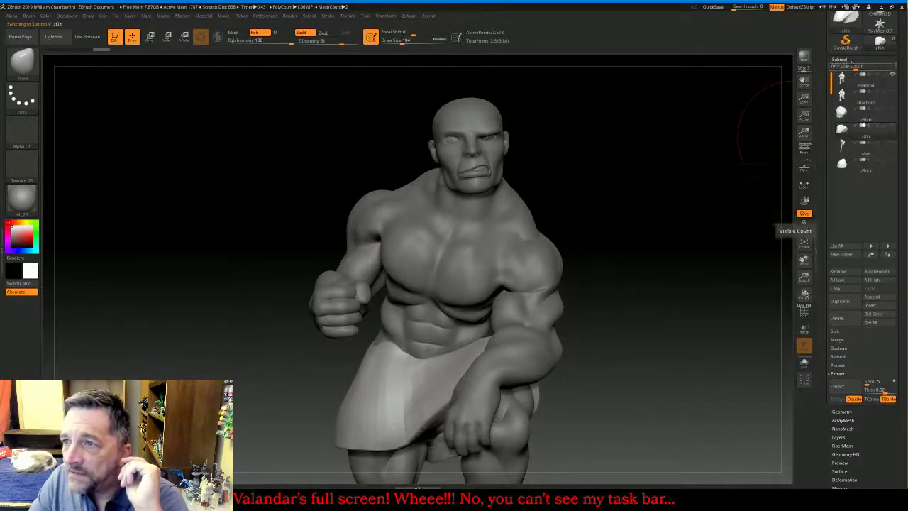
{"action": "left_click", "coordinate": [841, 59]}
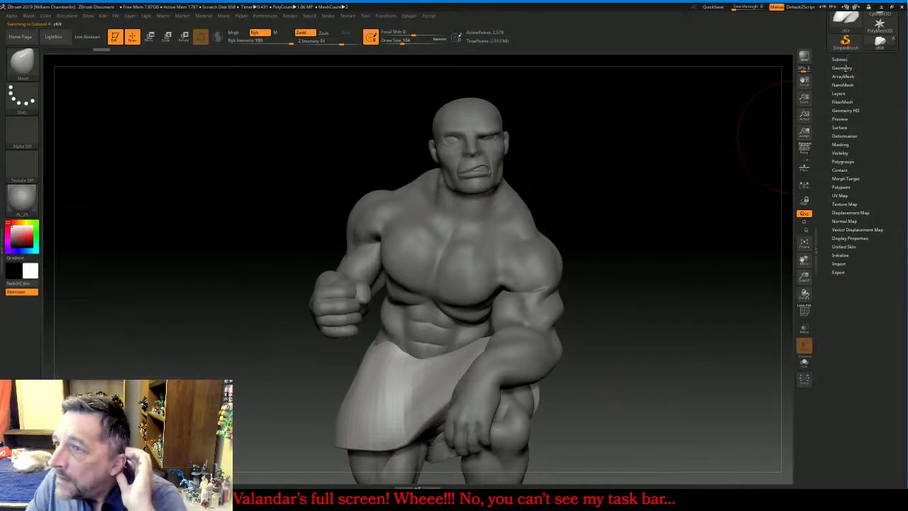
{"action": "left_click", "coordinate": [841, 68]}
{"action": "left_click", "coordinate": [843, 130]}
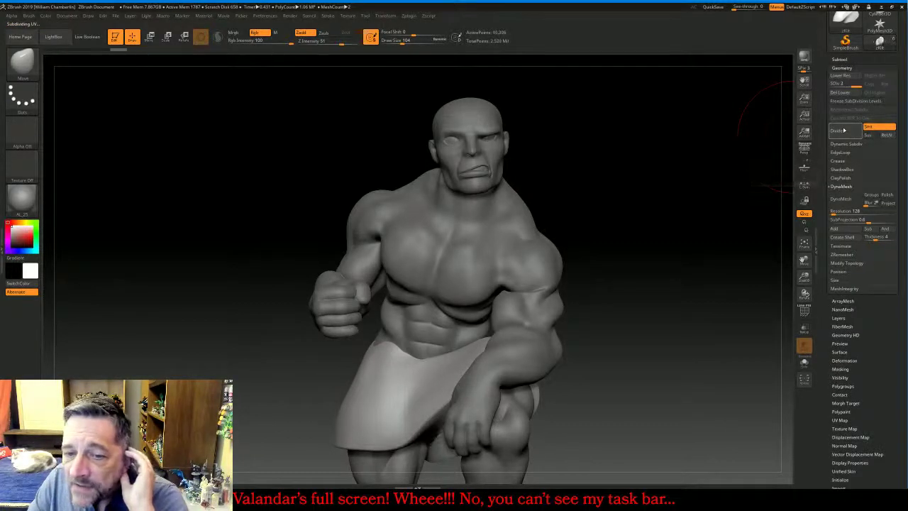
{"action": "left_click", "coordinate": [843, 130]}
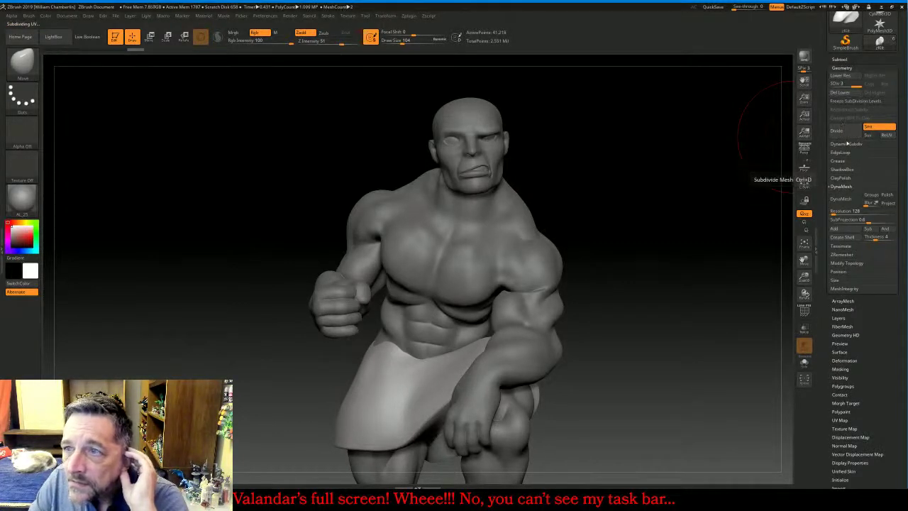
{"action": "left_click", "coordinate": [846, 133]}
{"action": "left_click", "coordinate": [846, 132]}
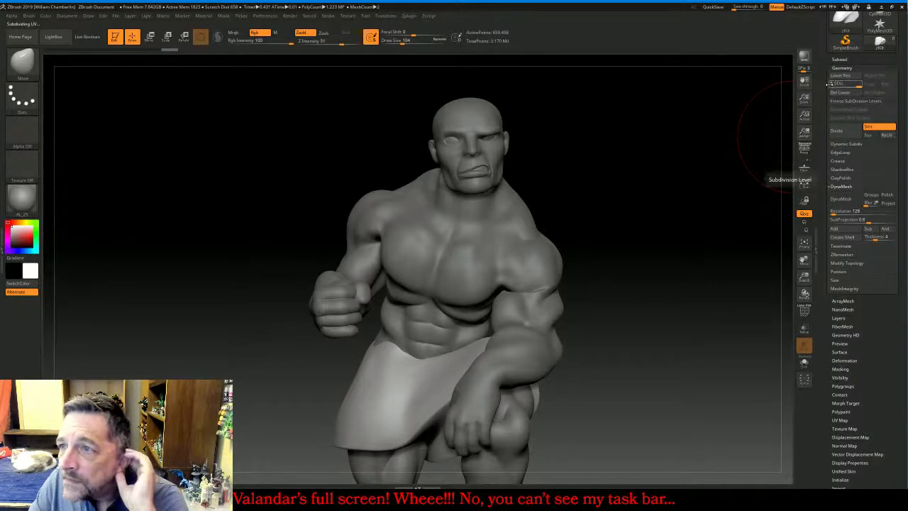
{"action": "left_click", "coordinate": [840, 94]}
Reshape the kilt's front edge and hem around both thighs with the Move brush, working from low side angles
{"action": "mouse_move", "coordinate": [608, 193]}
{"action": "left_mouse_down"}
{"action": "mouse_move", "coordinate": [683, 199]}
{"action": "mouse_move", "coordinate": [575, 180]}
{"action": "left_mouse_up"}
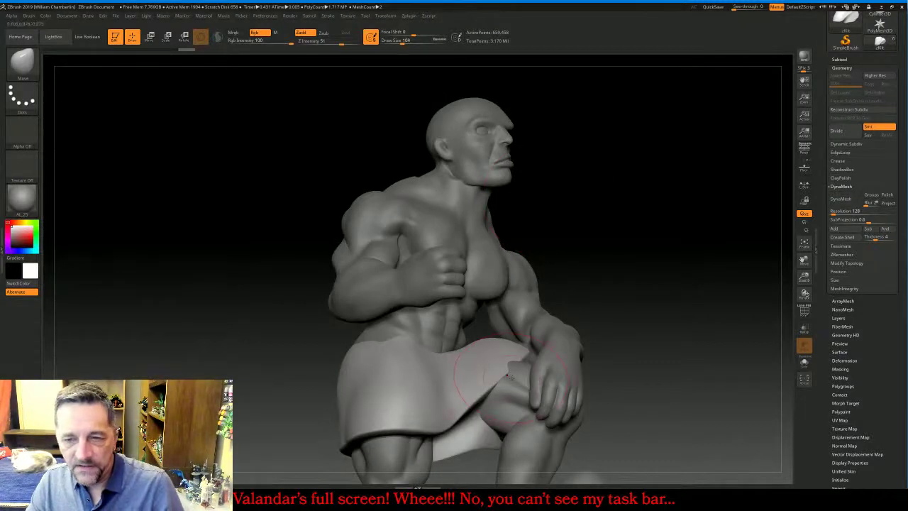
{"action": "left_click_drag", "start_coordinate": [653, 400], "coordinate": [624, 341]}
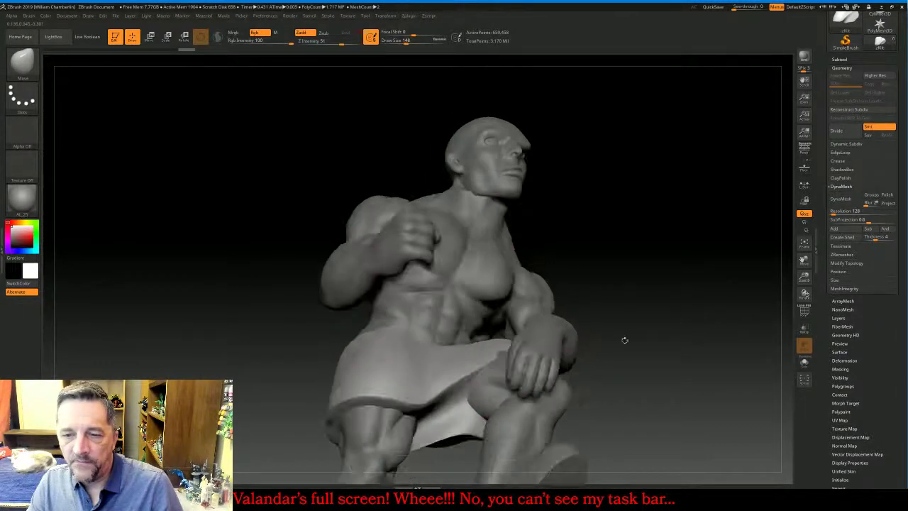
{"action": "left_click_drag", "start_coordinate": [495, 357], "coordinate": [484, 344]}
{"action": "mouse_move", "coordinate": [665, 352]}
{"action": "left_mouse_down"}
{"action": "mouse_move", "coordinate": [672, 332]}
{"action": "mouse_move", "coordinate": [612, 338]}
{"action": "left_mouse_up"}
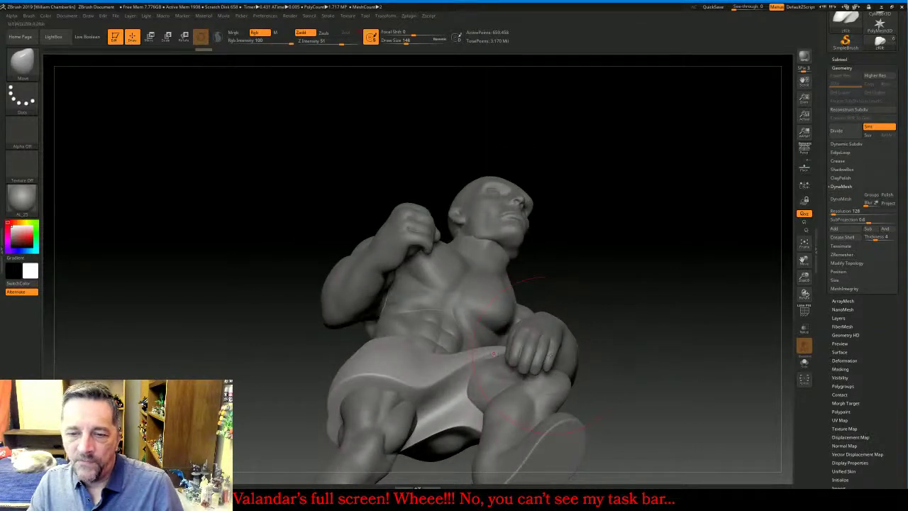
{"action": "left_click_drag", "start_coordinate": [419, 387], "coordinate": [427, 370]}
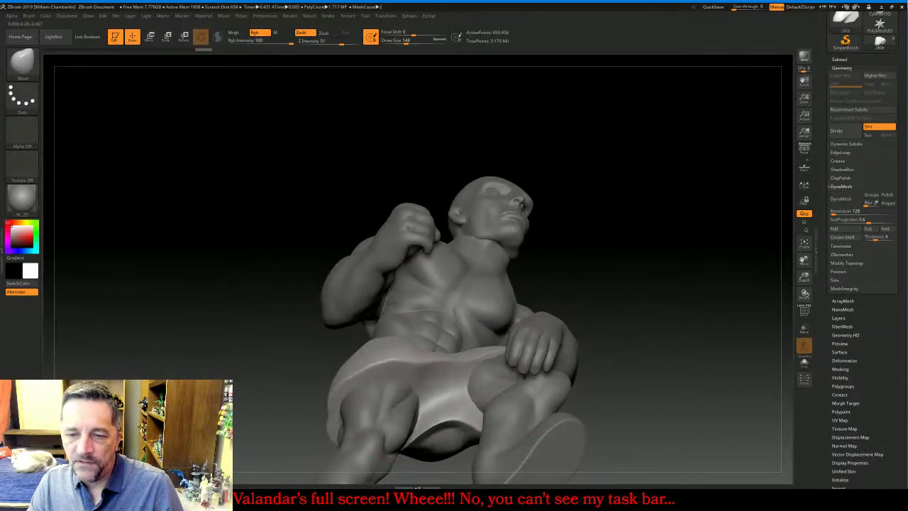
{"action": "left_click_drag", "start_coordinate": [446, 420], "coordinate": [438, 468]}
{"action": "left_click_drag", "start_coordinate": [416, 366], "coordinate": [421, 355]}
Push the kilt's rear hem in toward the body with the Move brush, viewing the figure from underneath
{"action": "mouse_move", "coordinate": [706, 267]}
{"action": "left_mouse_down"}
{"action": "mouse_move", "coordinate": [716, 151]}
{"action": "mouse_move", "coordinate": [678, 163]}
{"action": "left_mouse_up"}
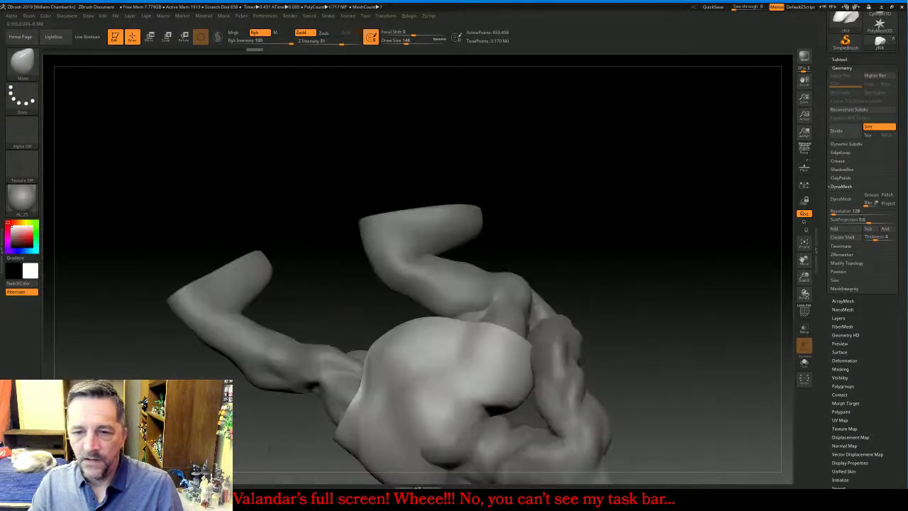
{"action": "left_click_drag", "start_coordinate": [358, 299], "coordinate": [386, 320]}
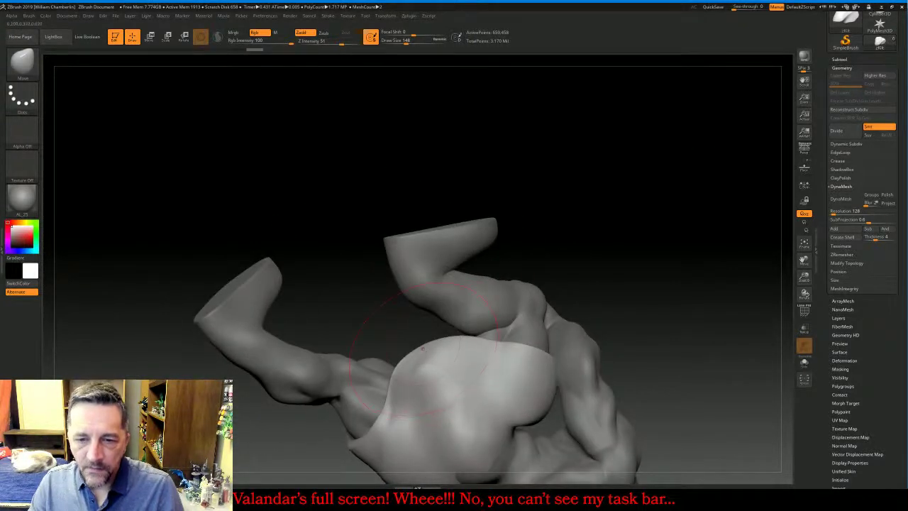
{"action": "mouse_move", "coordinate": [422, 348]}
{"action": "left_mouse_down"}
{"action": "mouse_move", "coordinate": [430, 369]}
{"action": "mouse_move", "coordinate": [409, 398]}
{"action": "left_mouse_up"}
{"action": "mouse_move", "coordinate": [463, 346]}
{"action": "left_mouse_down"}
{"action": "mouse_move", "coordinate": [468, 371]}
{"action": "mouse_move", "coordinate": [431, 383]}
{"action": "left_mouse_up"}
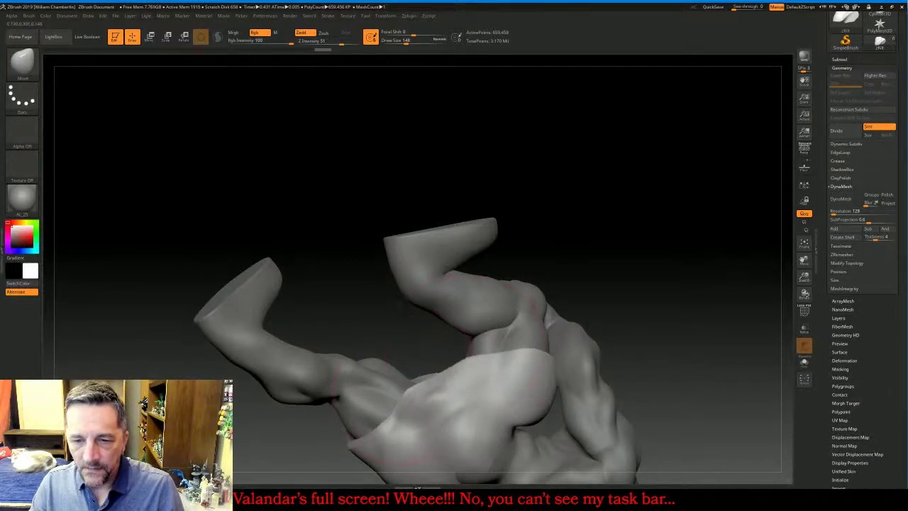
Smooth the uneven folds on the back of the kilt below the buttocks
{"action": "left_click_drag", "start_coordinate": [713, 241], "coordinate": [698, 347]}
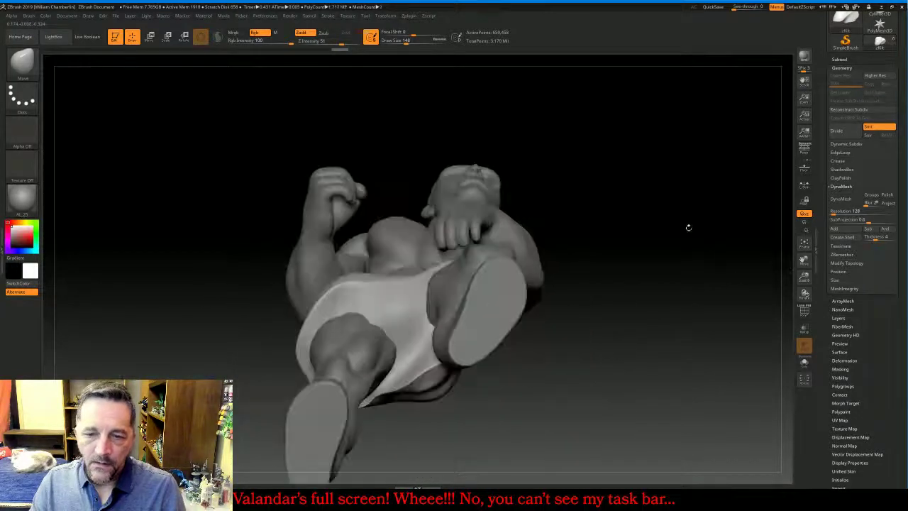
{"action": "mouse_move", "coordinate": [687, 227]}
{"action": "left_mouse_down"}
{"action": "mouse_move", "coordinate": [693, 315]}
{"action": "mouse_move", "coordinate": [691, 213]}
{"action": "mouse_move", "coordinate": [716, 212]}
{"action": "mouse_move", "coordinate": [722, 222]}
{"action": "mouse_move", "coordinate": [686, 271]}
{"action": "left_mouse_up"}
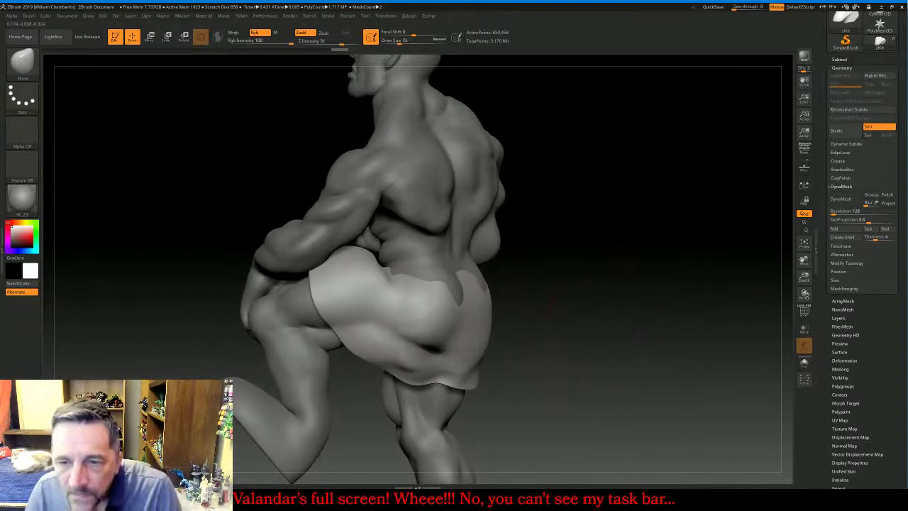
{"action": "left_click_drag", "start_coordinate": [602, 333], "coordinate": [652, 312]}
{"action": "left_click_drag", "start_coordinate": [440, 343], "coordinate": [446, 344], "text": "shift"}
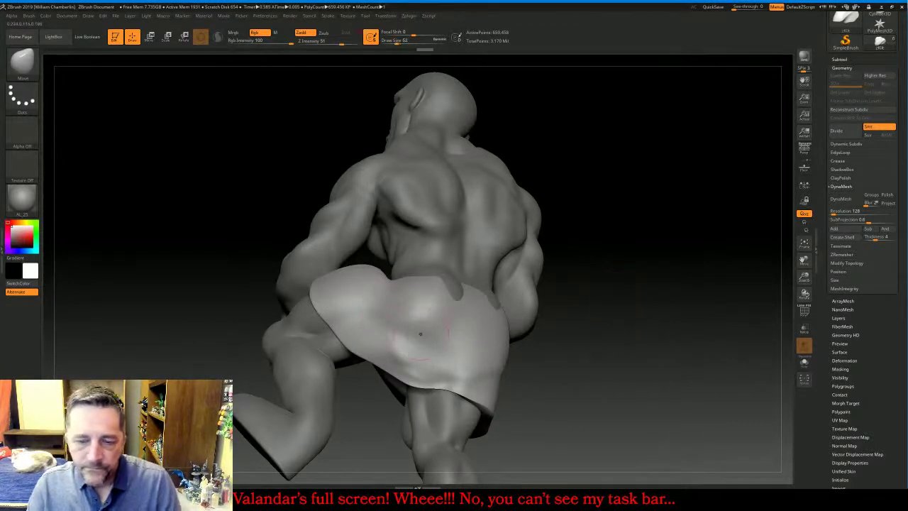
{"action": "left_click_drag", "start_coordinate": [407, 346], "coordinate": [401, 345], "text": "shift"}
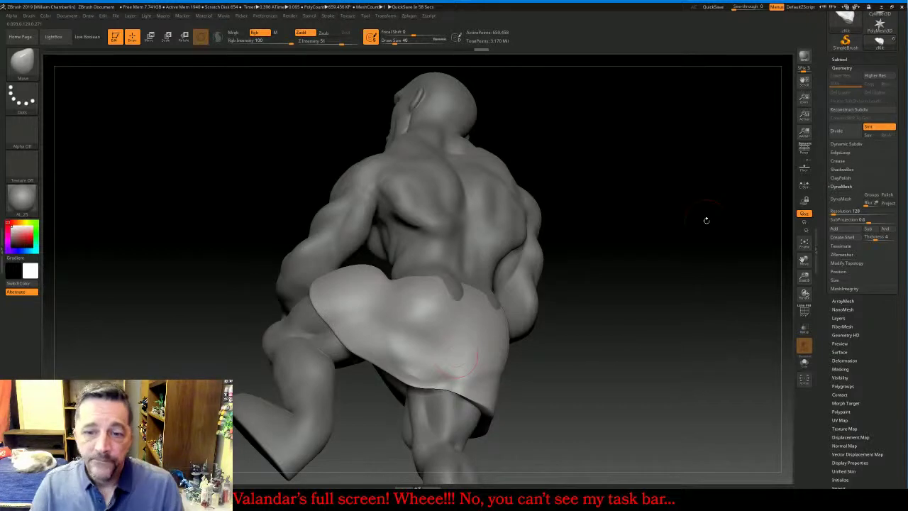
Enlarge the Move brush to draw size 92 and bring the kilt's upper edge closer to the raised thigh
{"action": "mouse_move", "coordinate": [705, 217]}
{"action": "left_mouse_down"}
{"action": "mouse_move", "coordinate": [698, 228]}
{"action": "mouse_move", "coordinate": [685, 217]}
{"action": "left_mouse_up"}
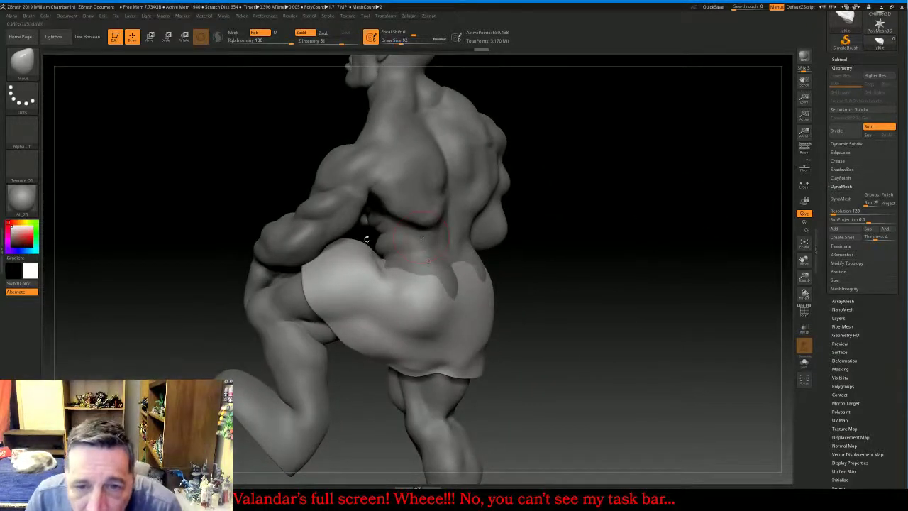
{"action": "key", "text": "bracketright"}
{"action": "key", "text": "bracketright"}
{"action": "key", "text": "bracketright"}
{"action": "key", "text": "bracketright"}
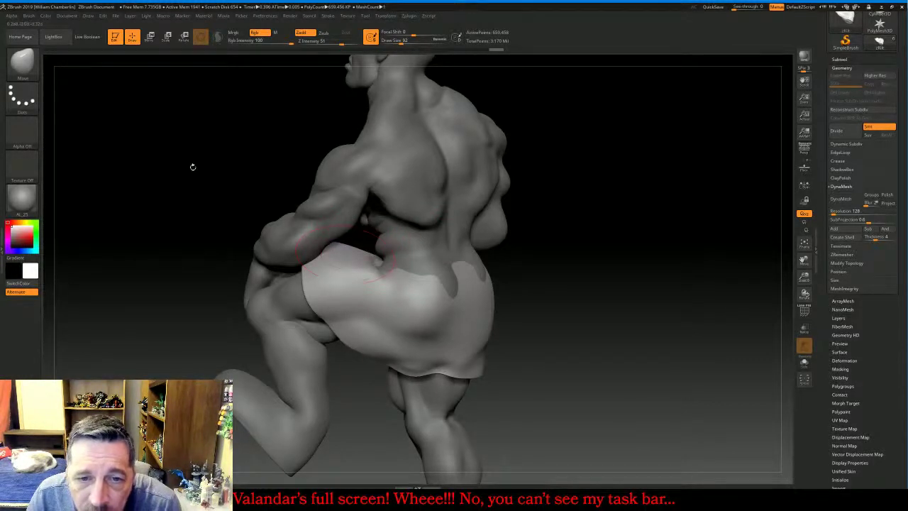
{"action": "left_click_drag", "start_coordinate": [192, 166], "coordinate": [281, 263]}
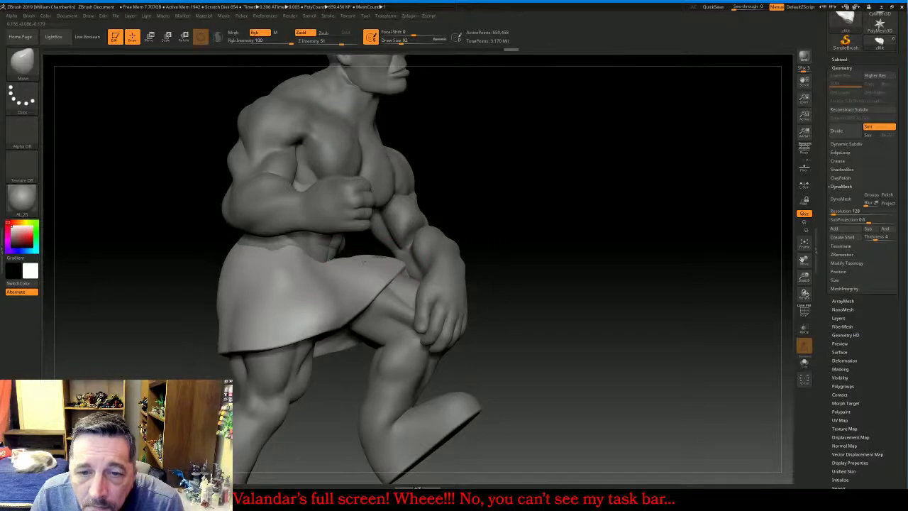
Adjust the kilt's side over the raised thigh and its rear hem between the legs with the Move brush
{"action": "left_click_drag", "start_coordinate": [577, 252], "coordinate": [294, 255]}
{"action": "left_click_drag", "start_coordinate": [425, 257], "coordinate": [397, 258]}
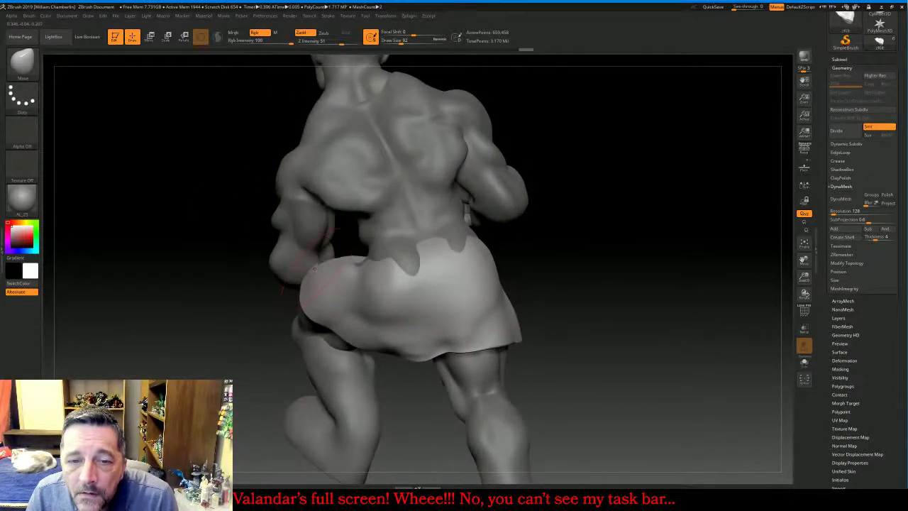
{"action": "mouse_move", "coordinate": [327, 313]}
{"action": "left_mouse_down"}
{"action": "mouse_move", "coordinate": [330, 325]}
{"action": "mouse_move", "coordinate": [381, 348]}
{"action": "left_mouse_up"}
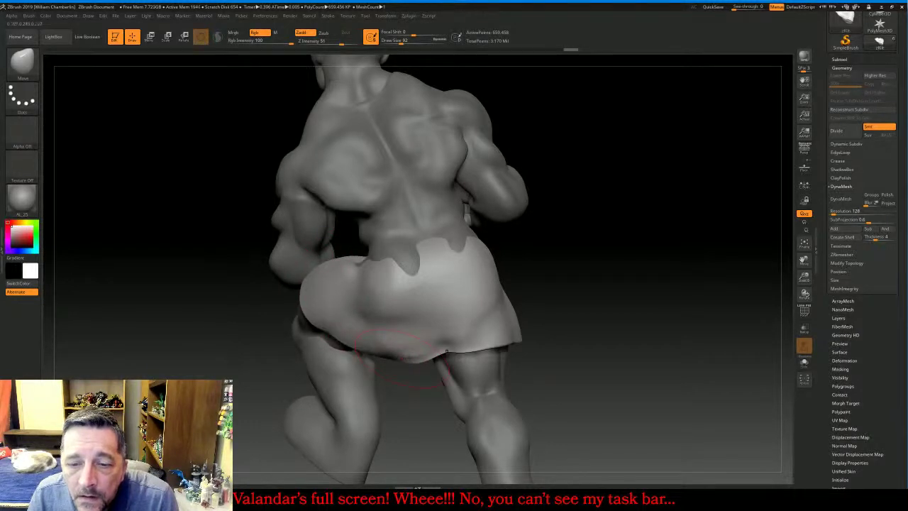
{"action": "left_click_drag", "start_coordinate": [447, 350], "coordinate": [451, 359]}
{"action": "mouse_move", "coordinate": [711, 310]}
{"action": "left_mouse_down"}
{"action": "mouse_move", "coordinate": [741, 283]}
{"action": "mouse_move", "coordinate": [640, 259]}
{"action": "mouse_move", "coordinate": [662, 251]}
{"action": "left_mouse_up"}
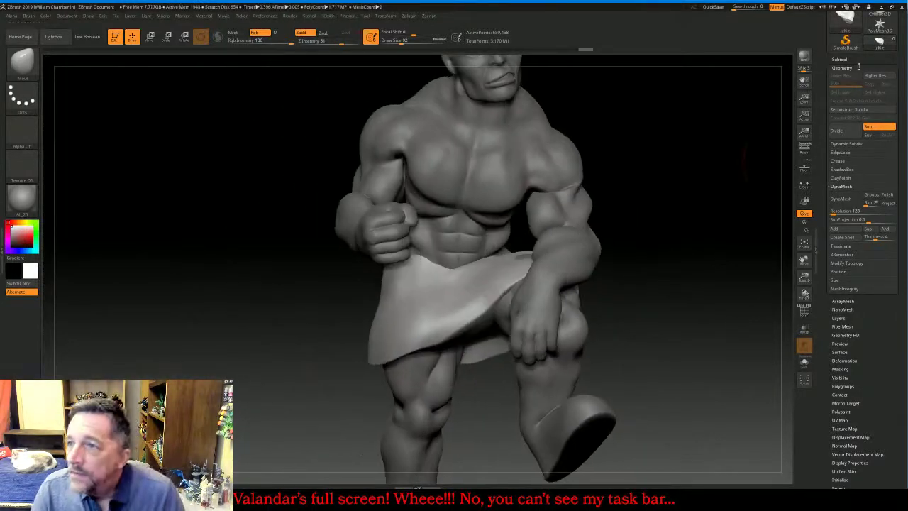
Move the zKilt subtool directly below zBarbod in the subtool order and merge zBarbod down with it
{"action": "left_click", "coordinate": [844, 60]}
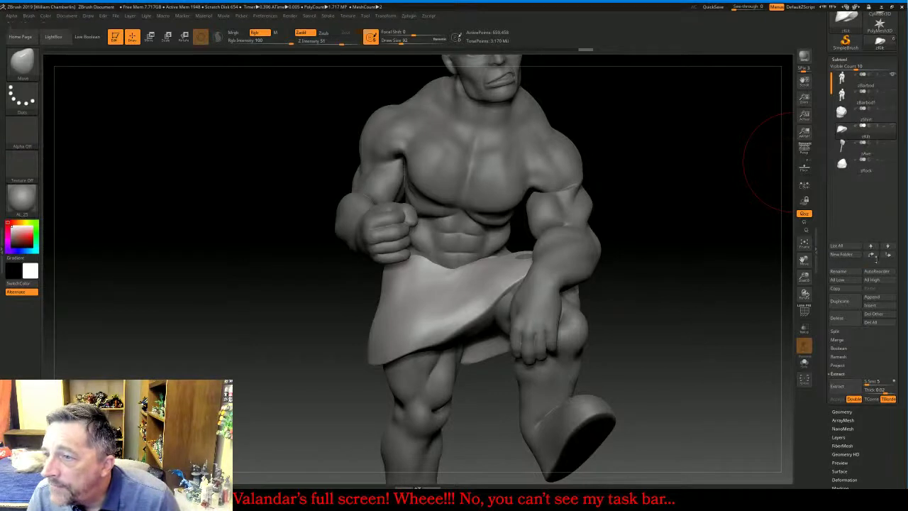
{"action": "left_click", "coordinate": [871, 254]}
{"action": "left_click", "coordinate": [871, 255]}
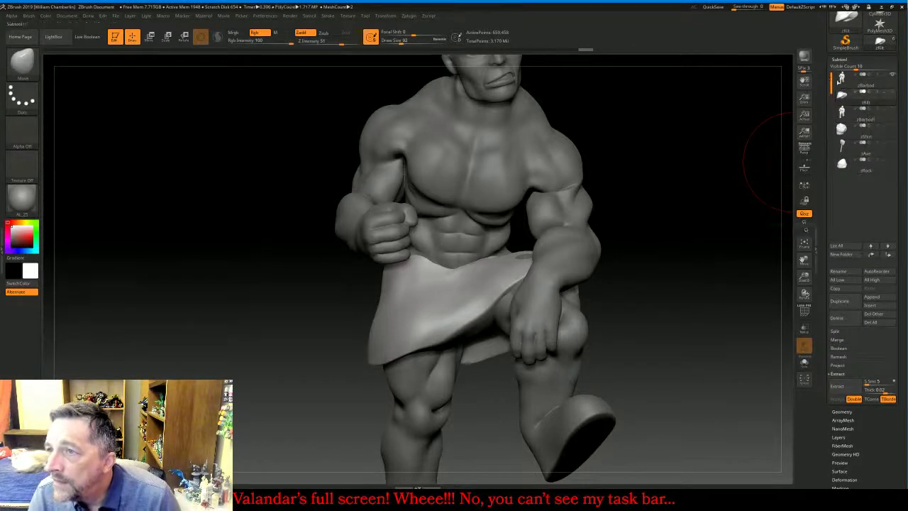
{"action": "left_click", "coordinate": [844, 80]}
{"action": "left_click", "coordinate": [837, 340]}
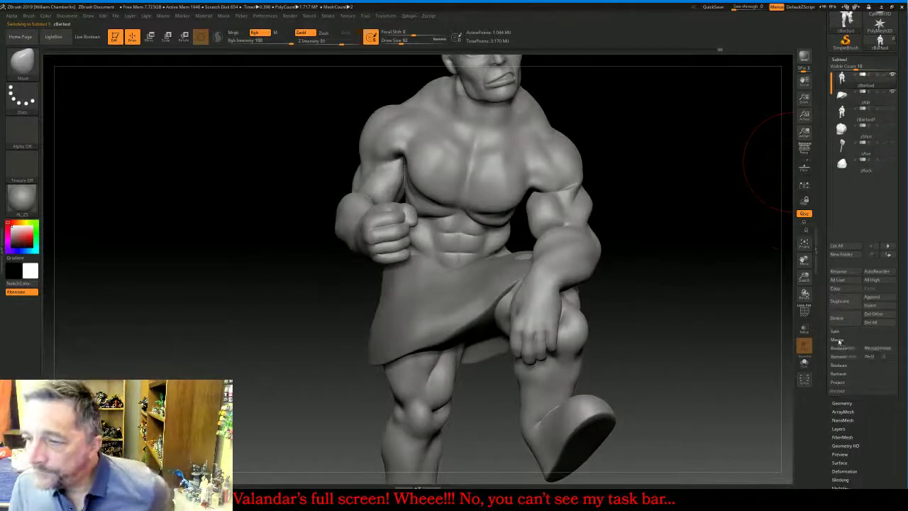
{"action": "left_click", "coordinate": [840, 347]}
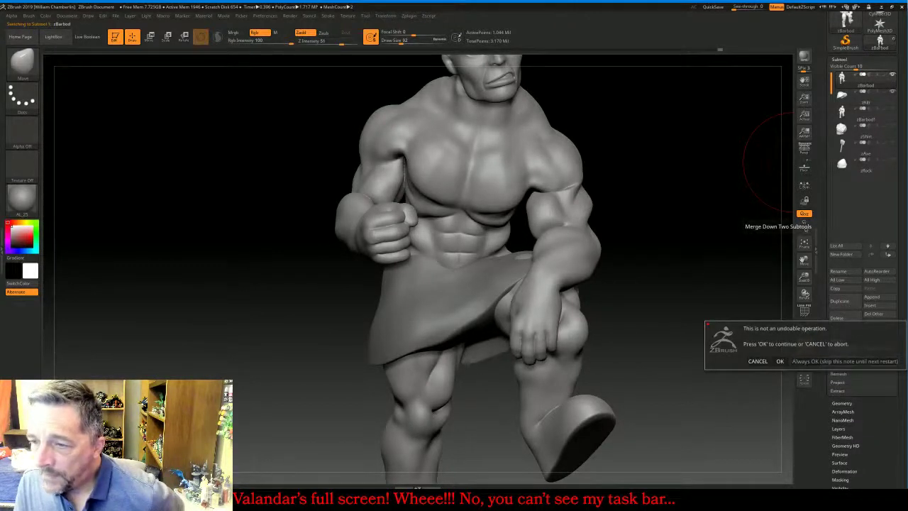
Merge the kilt subtool down into the zBarbod body and remesh the combined figure
{"action": "left_click", "coordinate": [779, 361]}
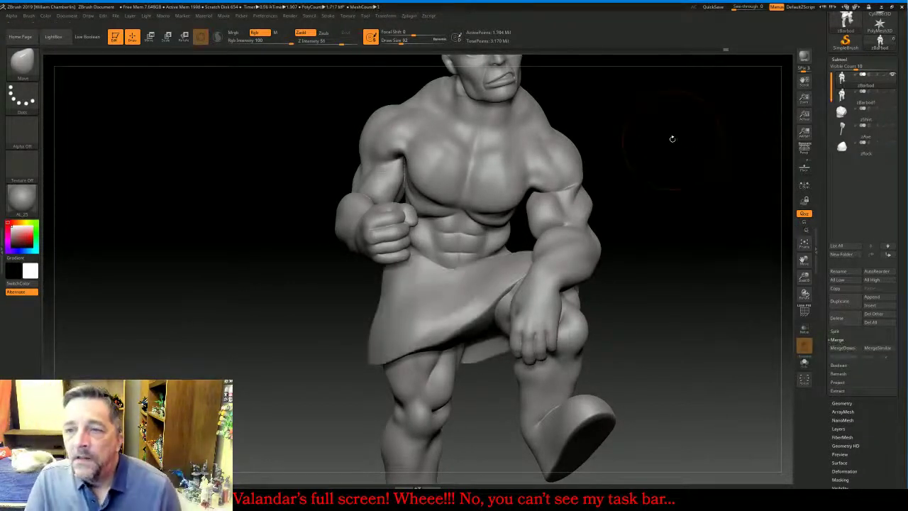
{"action": "key", "text": "ctrl"}
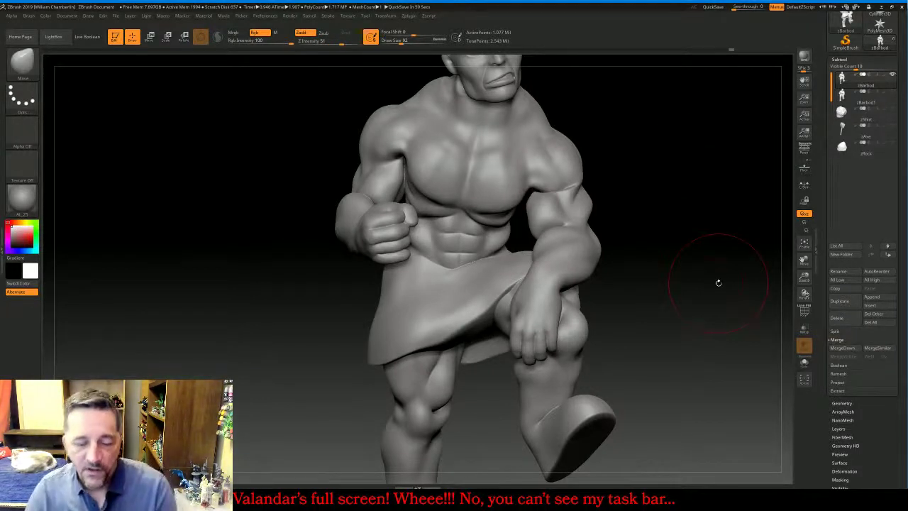
Reduce the brush draw size to 44 and smooth the kilt's waist where it meets the abdomen and hip
{"action": "key", "text": "bracketleft"}
{"action": "key", "text": "bracketleft"}
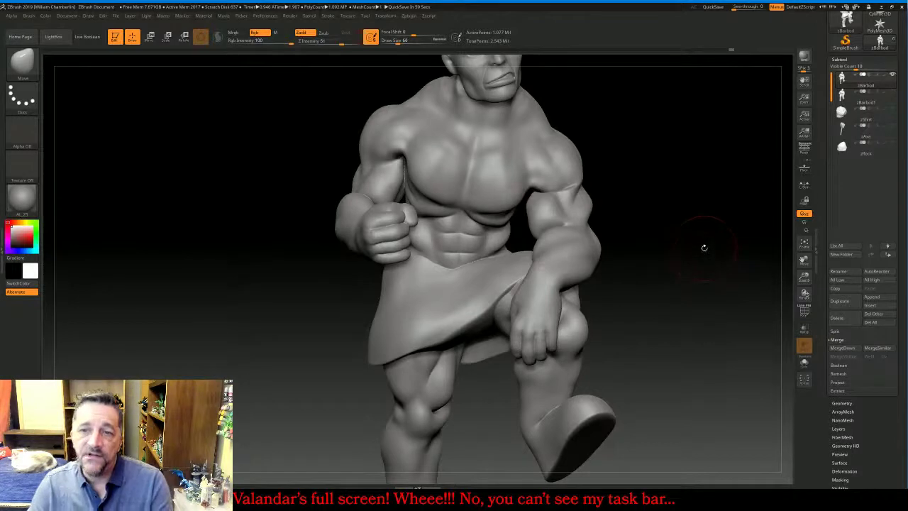
{"action": "mouse_move", "coordinate": [703, 246]}
{"action": "left_mouse_down"}
{"action": "mouse_move", "coordinate": [697, 202]}
{"action": "mouse_move", "coordinate": [662, 239]}
{"action": "left_mouse_up"}
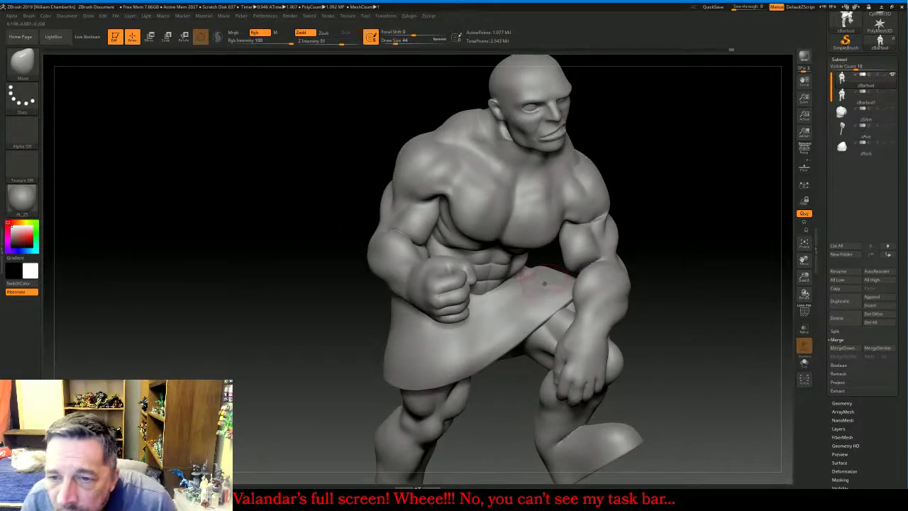
{"action": "key", "text": "shift"}
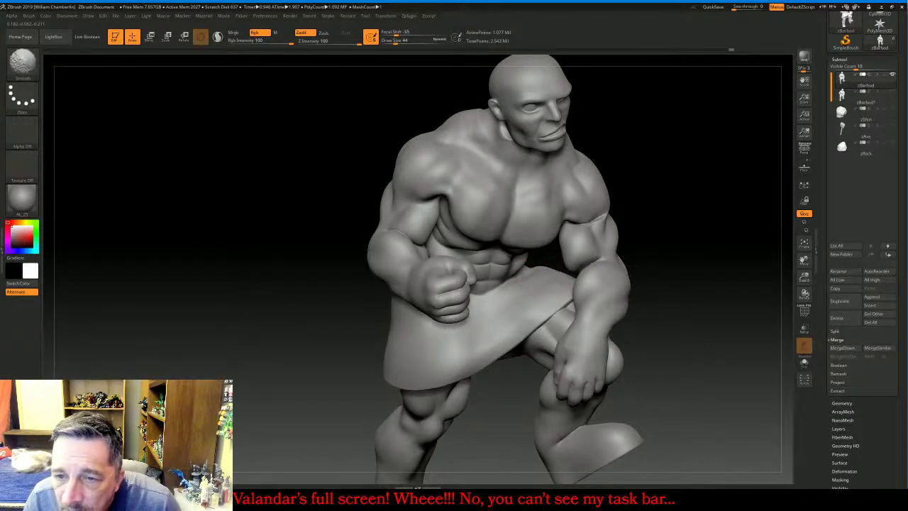
{"action": "left_click_drag", "start_coordinate": [544, 286], "coordinate": [549, 284], "text": "shift"}
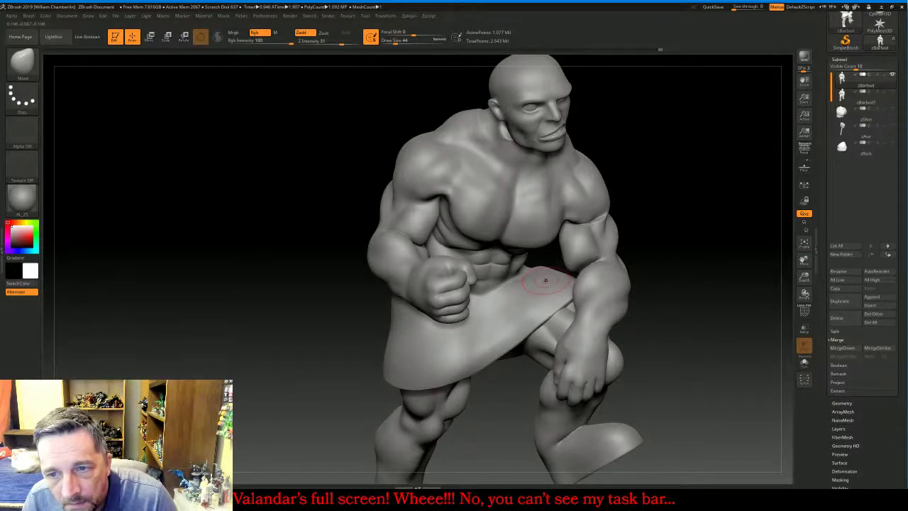
{"action": "left_click_drag", "start_coordinate": [695, 248], "coordinate": [624, 301]}
{"action": "left_click_drag", "start_coordinate": [622, 239], "coordinate": [599, 247], "text": "shift"}
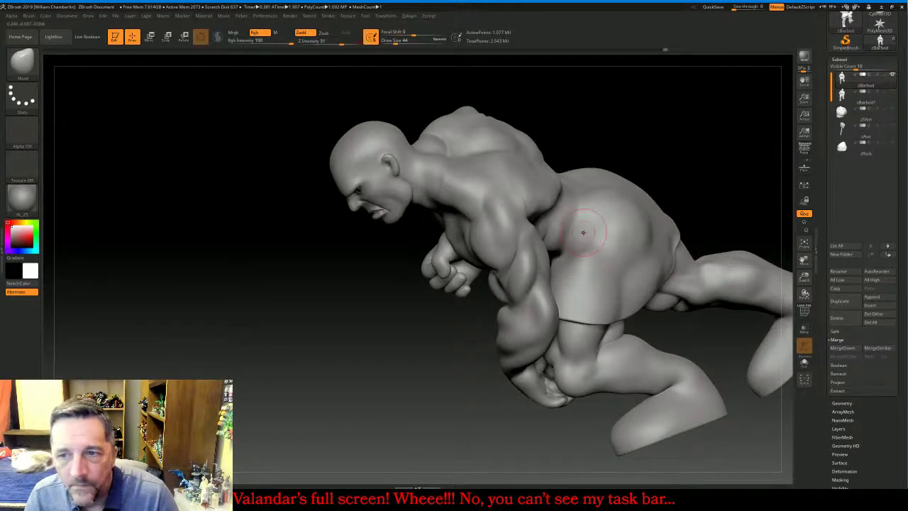
Smooth the kilt's waistline across the lower back and around the other side of the hip
{"action": "left_click_drag", "start_coordinate": [723, 154], "coordinate": [720, 269]}
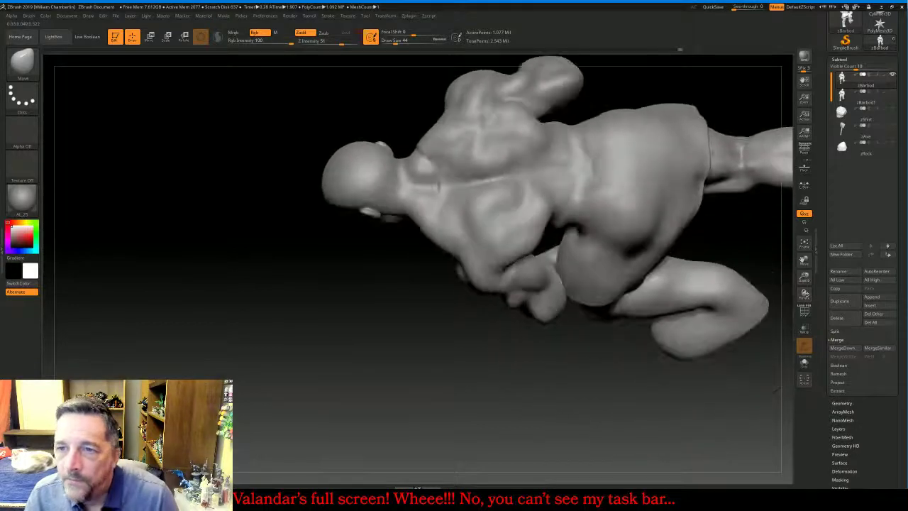
{"action": "key", "text": "shift"}
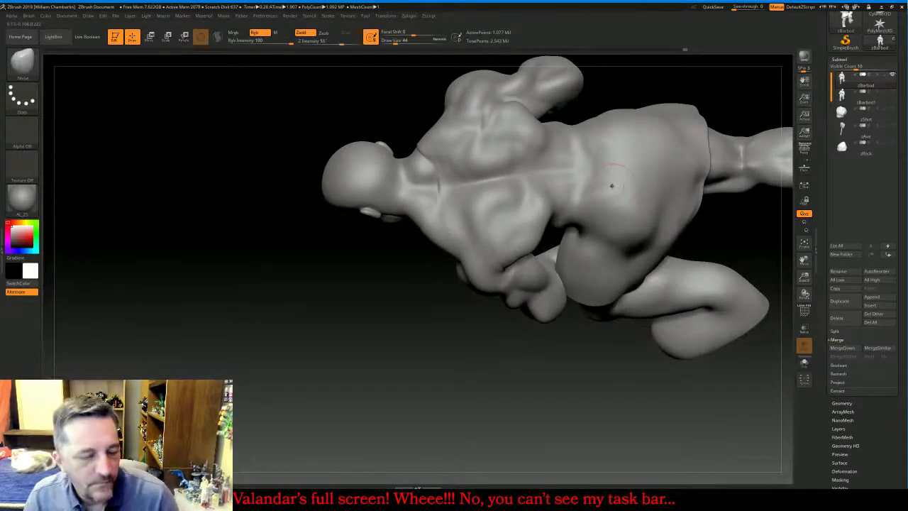
{"action": "mouse_move", "coordinate": [474, 339]}
{"action": "left_mouse_down"}
{"action": "mouse_move", "coordinate": [477, 237]}
{"action": "mouse_move", "coordinate": [468, 213]}
{"action": "mouse_move", "coordinate": [482, 249]}
{"action": "left_mouse_up"}
{"action": "key", "text": "shift"}
{"action": "left_click_drag", "start_coordinate": [619, 119], "coordinate": [612, 122], "text": "shift"}
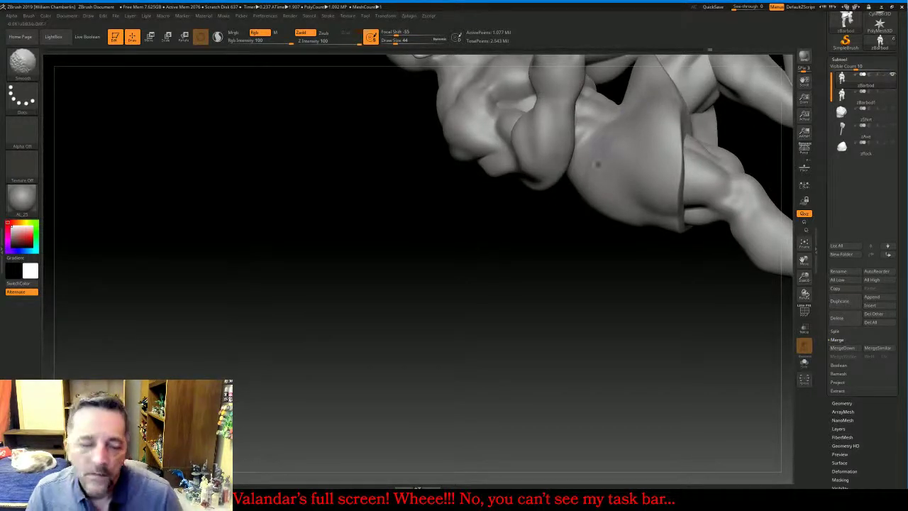
{"action": "mouse_move", "coordinate": [580, 303]}
{"action": "left_mouse_down"}
{"action": "mouse_move", "coordinate": [603, 309]}
{"action": "mouse_move", "coordinate": [585, 319]}
{"action": "mouse_move", "coordinate": [594, 341]}
{"action": "mouse_move", "coordinate": [656, 358]}
{"action": "left_mouse_up"}
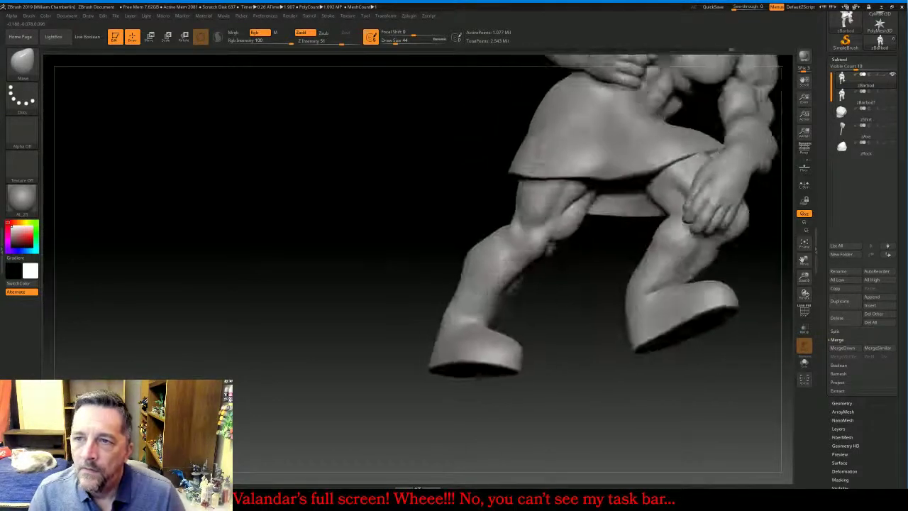
Show the zShirt scale armour, fit the figure in view, and fill the shirt with white
{"action": "left_click_drag", "start_coordinate": [561, 320], "coordinate": [553, 323]}
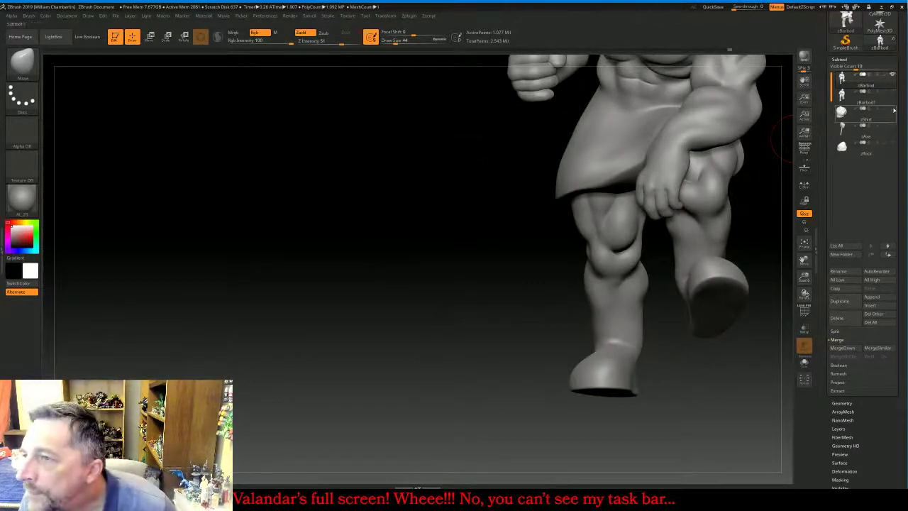
{"action": "left_click", "coordinate": [804, 242]}
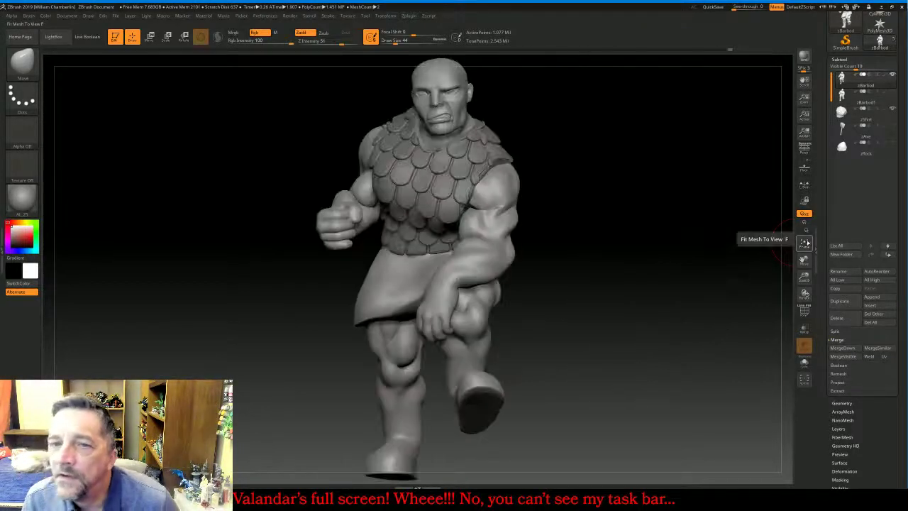
{"action": "left_click", "coordinate": [846, 95]}
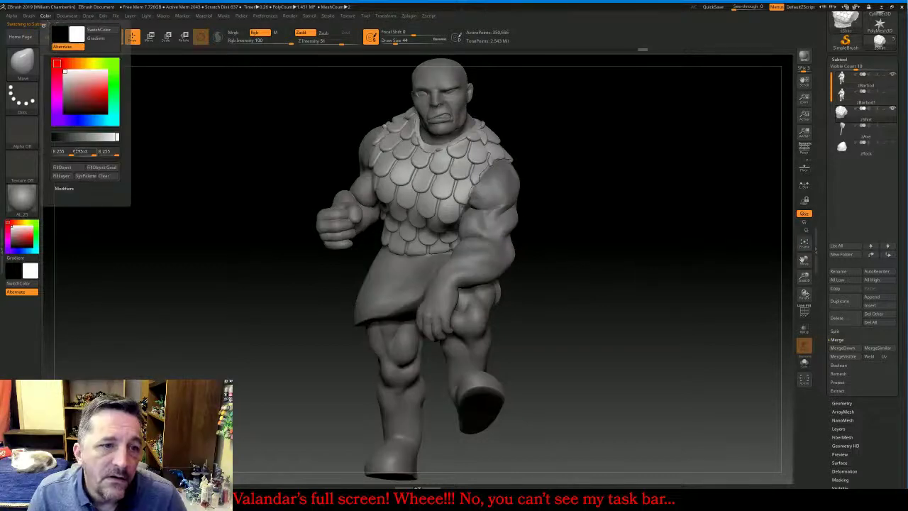
{"action": "left_click", "coordinate": [66, 168]}
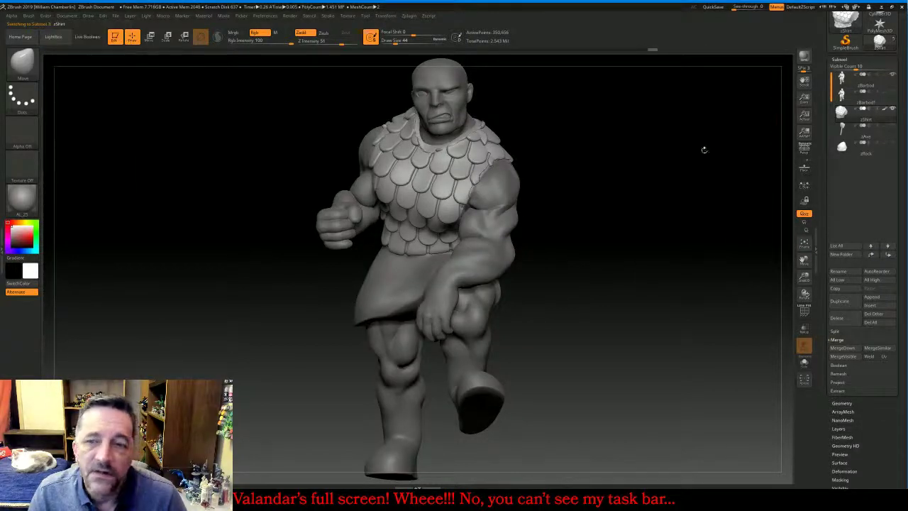
Fill the zBarbod body subtool with white
{"action": "left_click", "coordinate": [838, 82]}
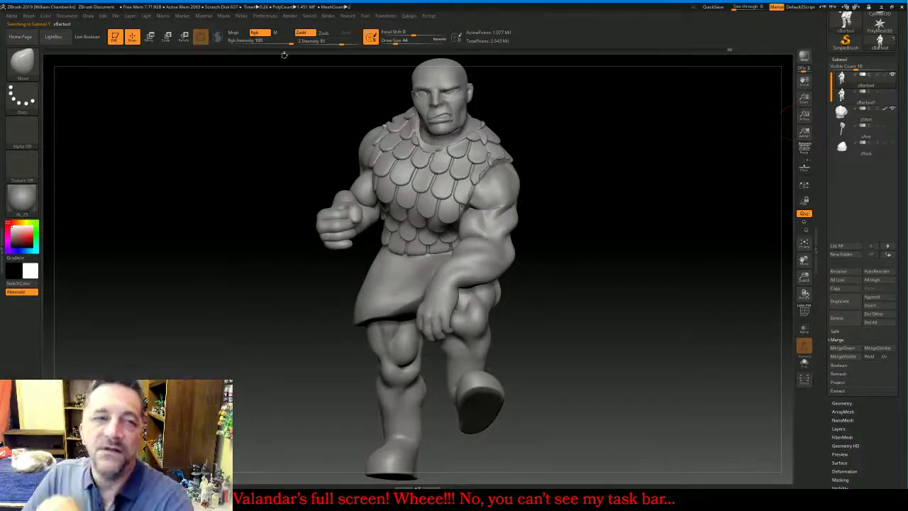
{"action": "left_click", "coordinate": [45, 16]}
{"action": "left_click", "coordinate": [67, 168]}
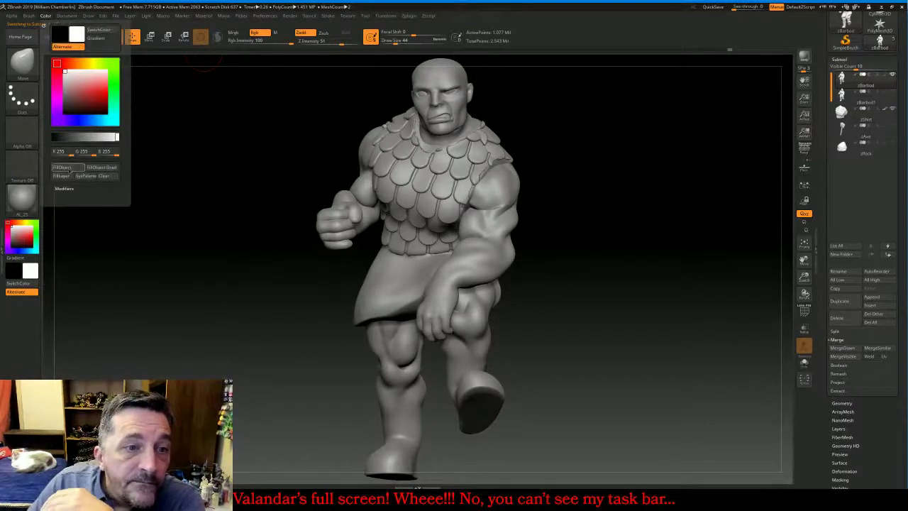
Hide the detailed body and make the simplified zBarbod1 subtool active, seen from behind with the scale shirt
{"action": "mouse_move", "coordinate": [190, 206]}
{"action": "left_mouse_down"}
{"action": "mouse_move", "coordinate": [262, 209]}
{"action": "mouse_move", "coordinate": [177, 208]}
{"action": "mouse_move", "coordinate": [212, 202]}
{"action": "left_mouse_up"}
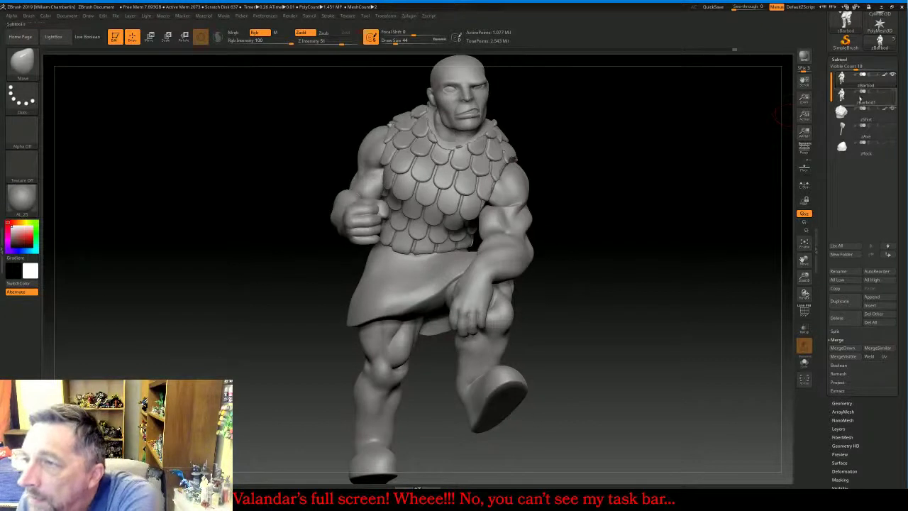
{"action": "mouse_move", "coordinate": [891, 87]}
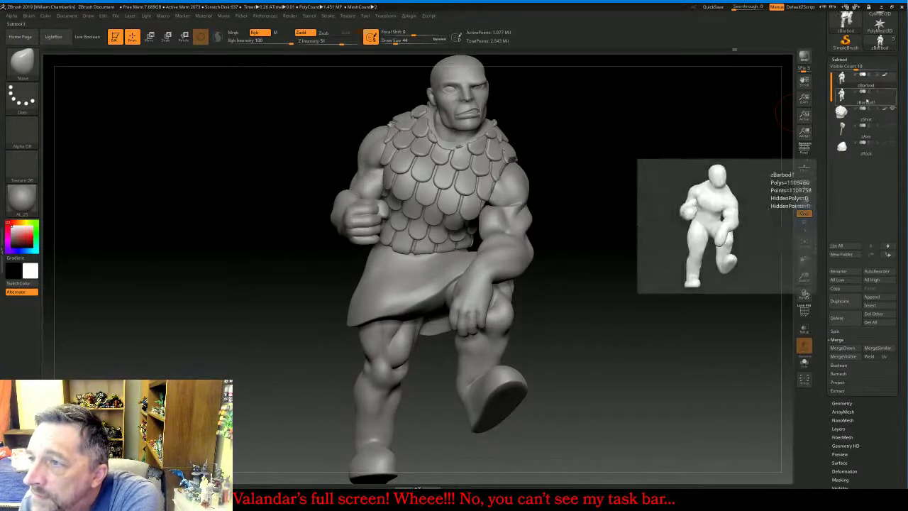
{"action": "left_click", "coordinate": [841, 95]}
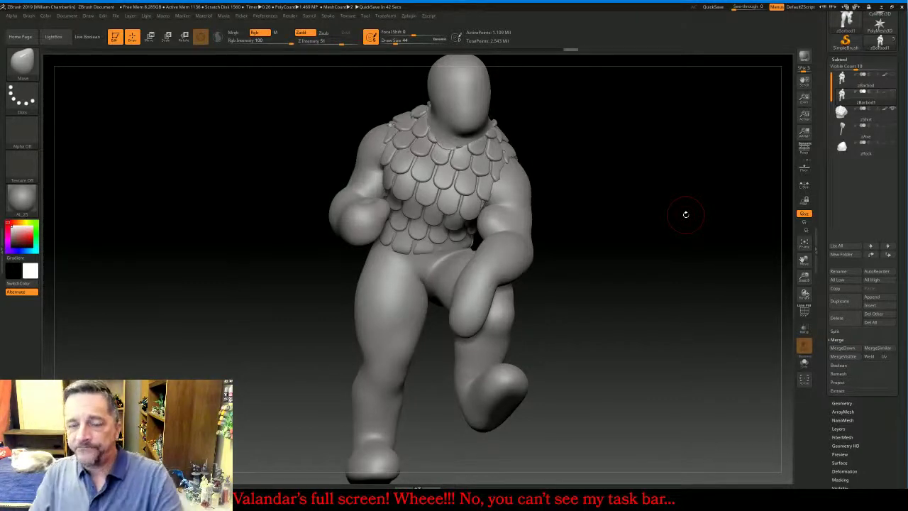
{"action": "mouse_move", "coordinate": [685, 213]}
{"action": "left_mouse_down"}
{"action": "mouse_move", "coordinate": [685, 199]}
{"action": "mouse_move", "coordinate": [636, 185]}
{"action": "left_mouse_up"}
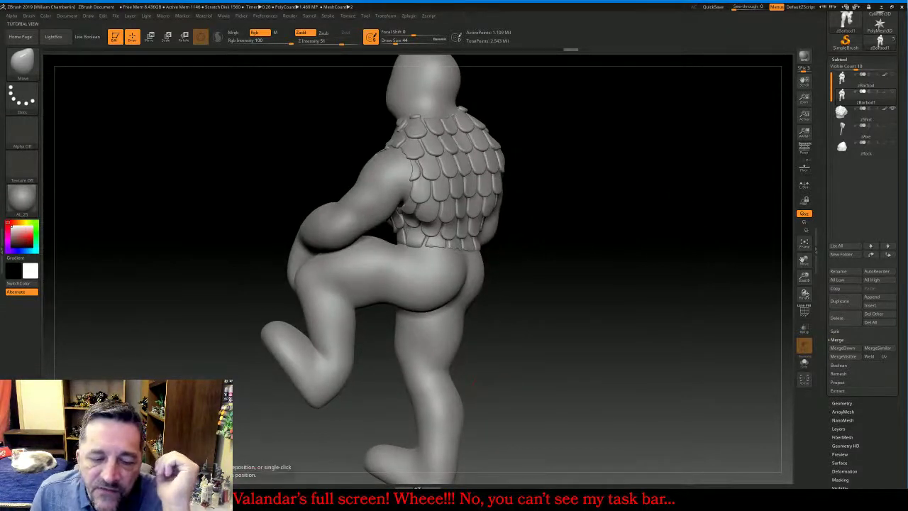
Switch to the YouTube live chat in Firefox, read the belt description, and return to ZBrush
{"action": "key", "text": "alt+Tab"}
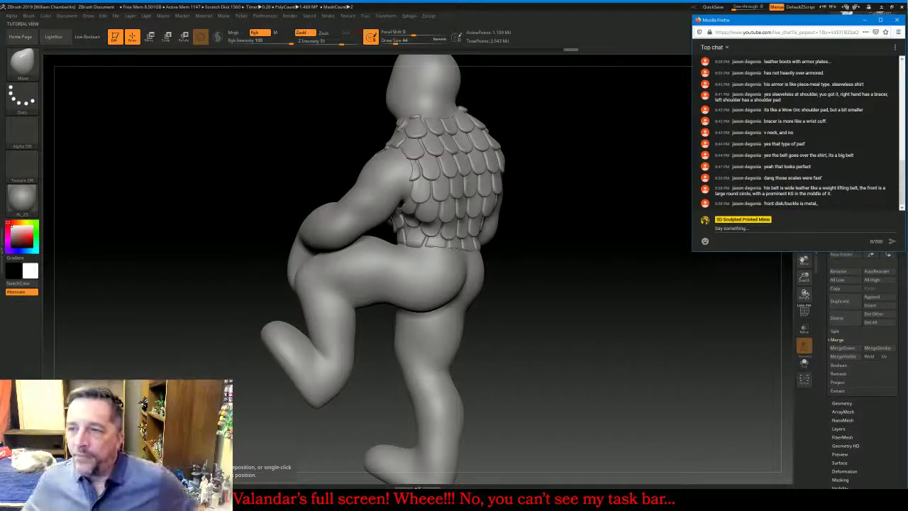
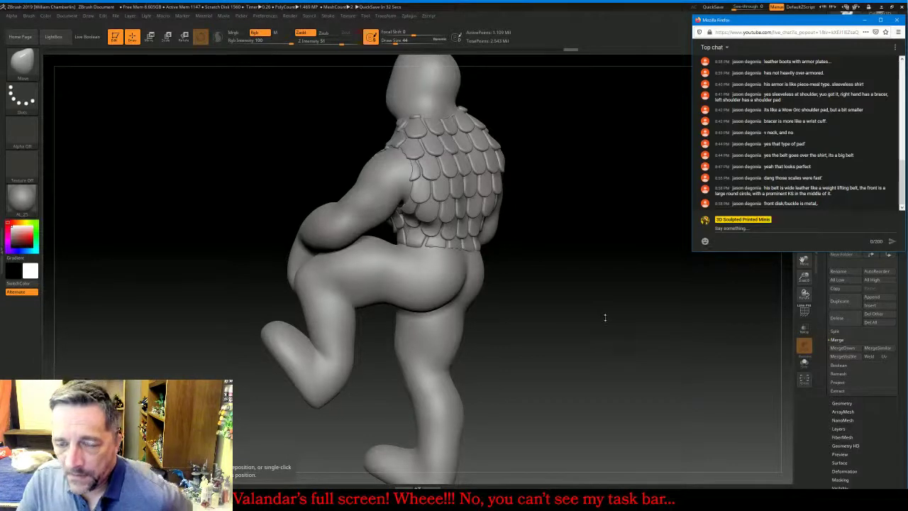
{"action": "left_click_drag", "start_coordinate": [603, 317], "coordinate": [493, 259]}
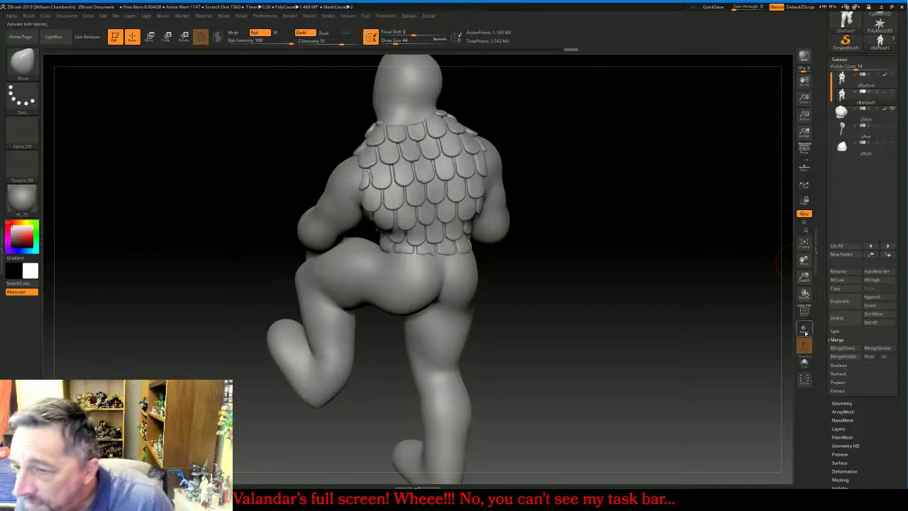
Turn on ghost transparency for the inactive subtools, zoom in on the waist, and choose the Standard brush
{"action": "left_click", "coordinate": [803, 328]}
{"action": "left_click_drag", "start_coordinate": [804, 278], "coordinate": [800, 257]}
{"action": "left_click", "coordinate": [23, 62]}
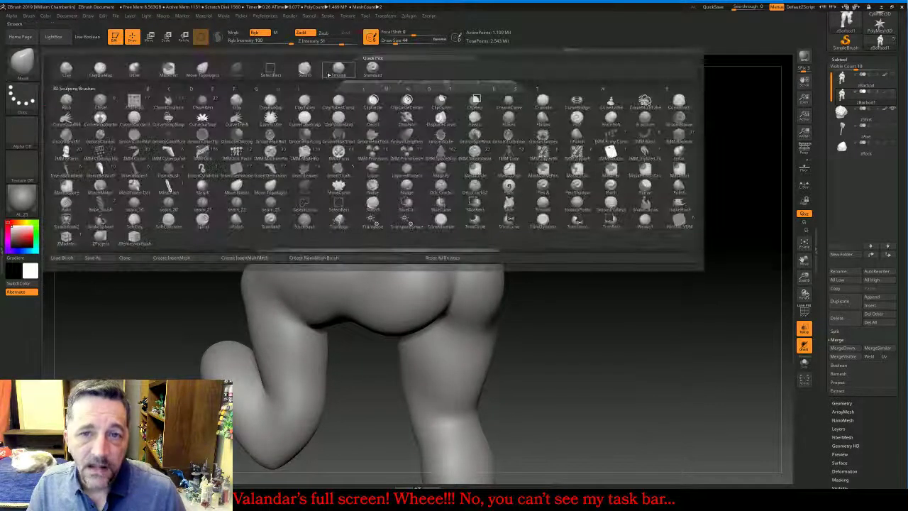
{"action": "left_click", "coordinate": [369, 67]}
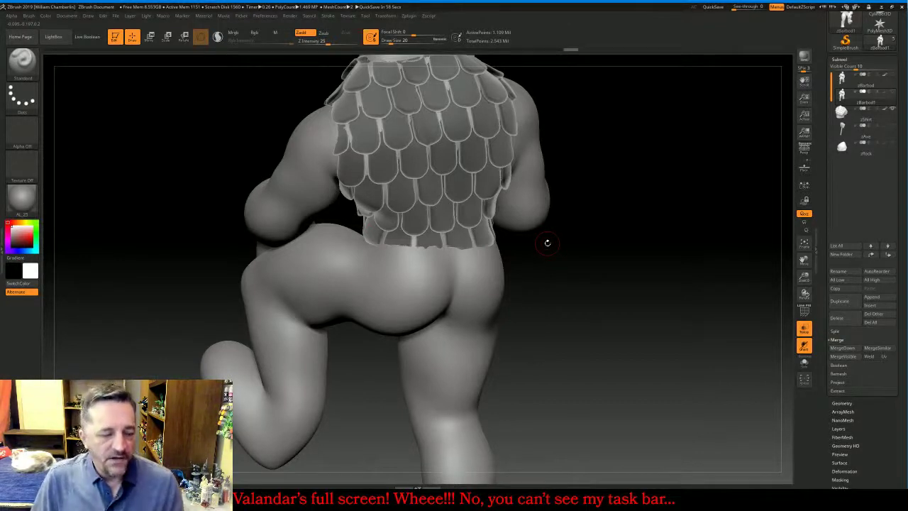
Paint a belt mask on zBarbod1 along the shirt's lower edge, from the side of the waist toward the back
{"action": "left_click_drag", "start_coordinate": [602, 217], "coordinate": [586, 242]}
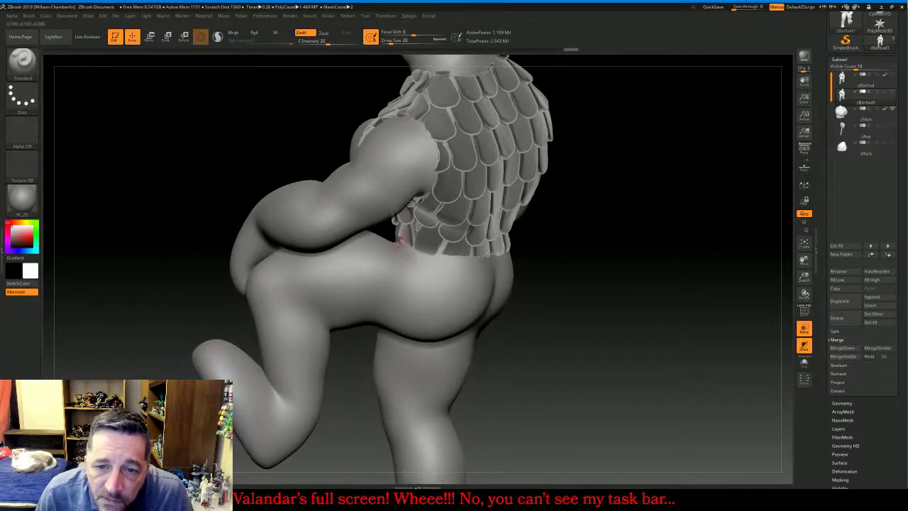
{"action": "key", "text": "ctrl"}
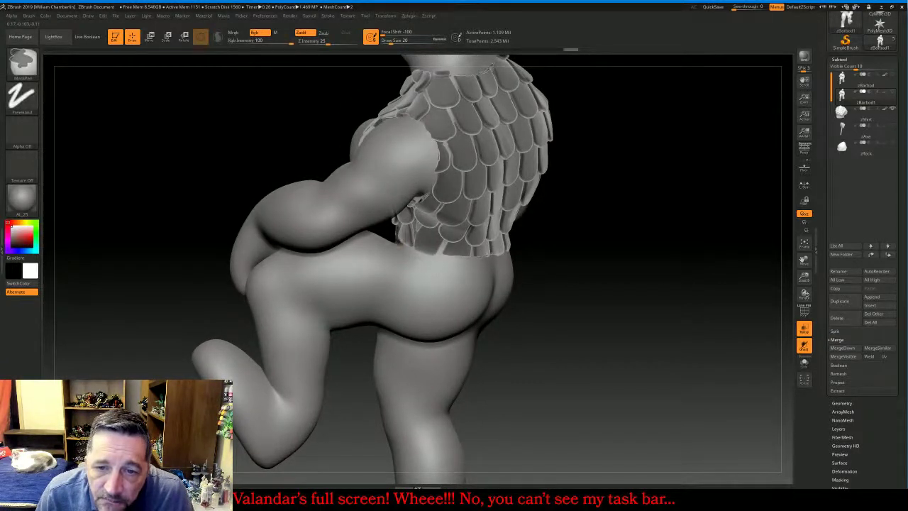
{"action": "left_click_drag", "start_coordinate": [400, 244], "coordinate": [482, 261], "text": "ctrl"}
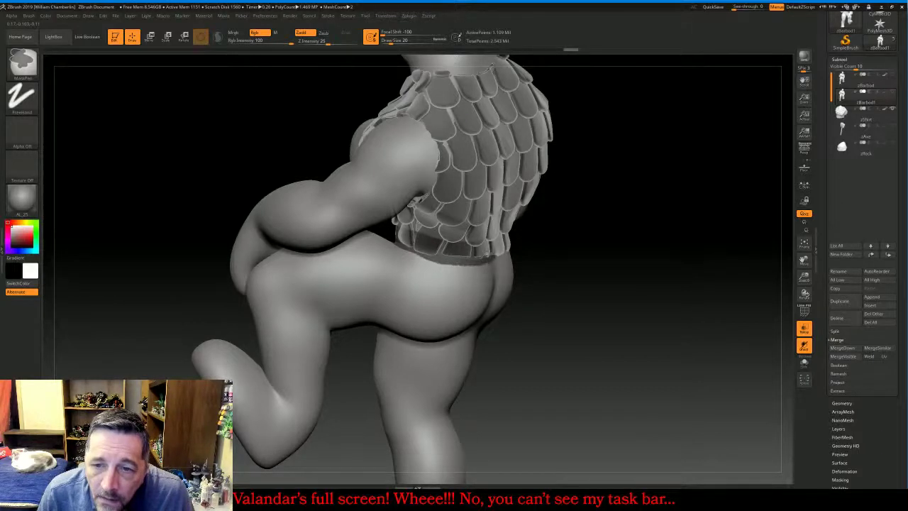
{"action": "mouse_move", "coordinate": [595, 201]}
{"action": "left_mouse_down"}
{"action": "mouse_move", "coordinate": [614, 217]}
{"action": "mouse_move", "coordinate": [607, 201]}
{"action": "left_mouse_up"}
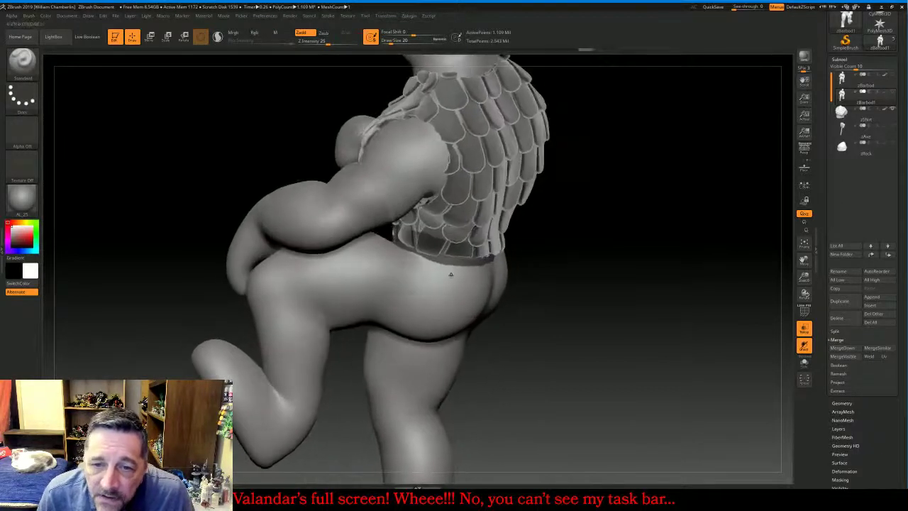
{"action": "key", "text": "ctrl"}
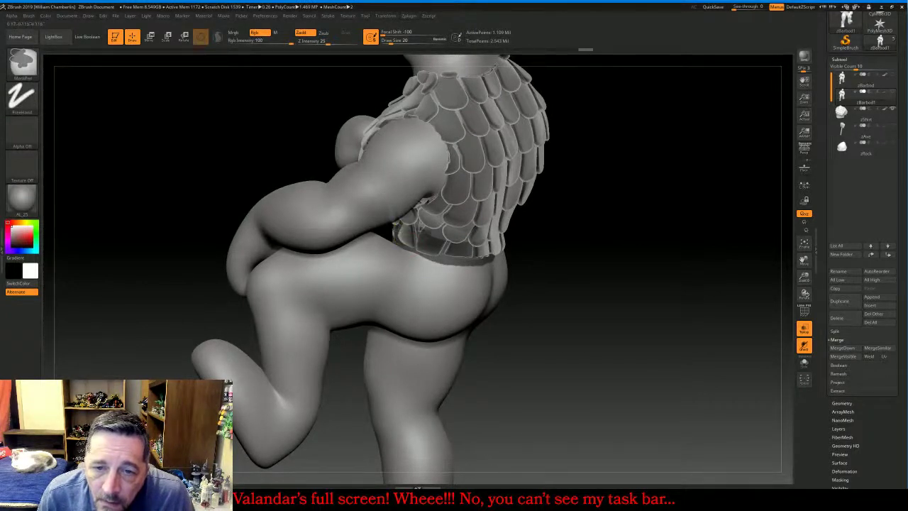
{"action": "left_click_drag", "start_coordinate": [426, 241], "coordinate": [434, 248], "text": "ctrl"}
Extend the belt mask on zBarbod1 around the side of the waist beneath the arm resting on the knee
{"action": "left_click_drag", "start_coordinate": [575, 229], "coordinate": [600, 250]}
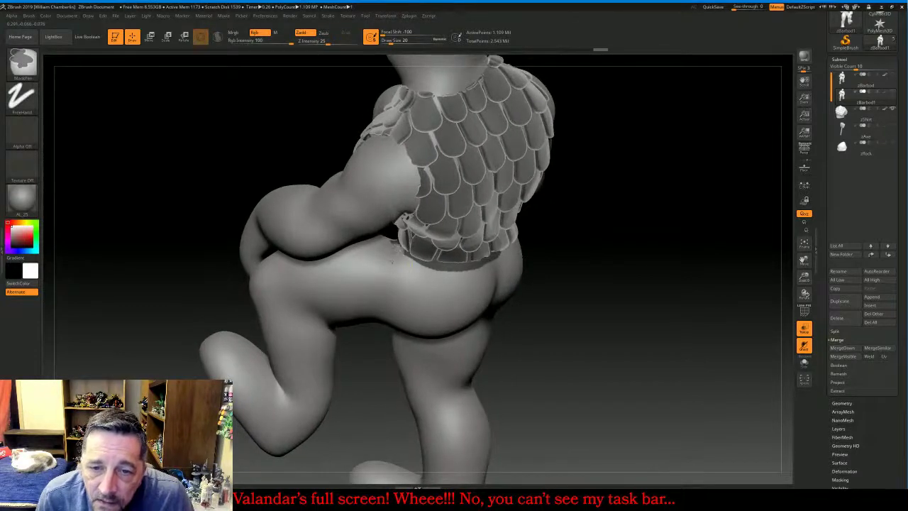
{"action": "left_click_drag", "start_coordinate": [403, 248], "coordinate": [407, 254], "text": "ctrl"}
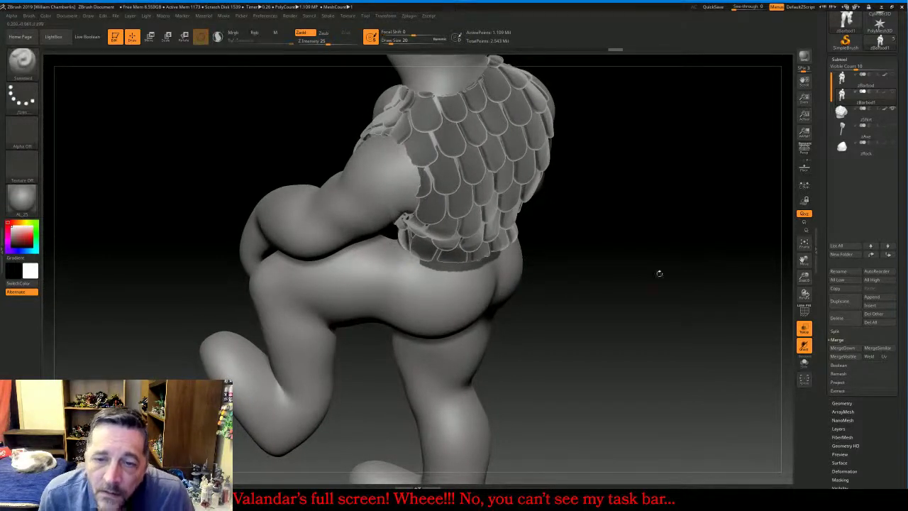
{"action": "left_click_drag", "start_coordinate": [658, 272], "coordinate": [698, 268]}
{"action": "left_click_drag", "start_coordinate": [427, 246], "coordinate": [434, 256], "text": "ctrl"}
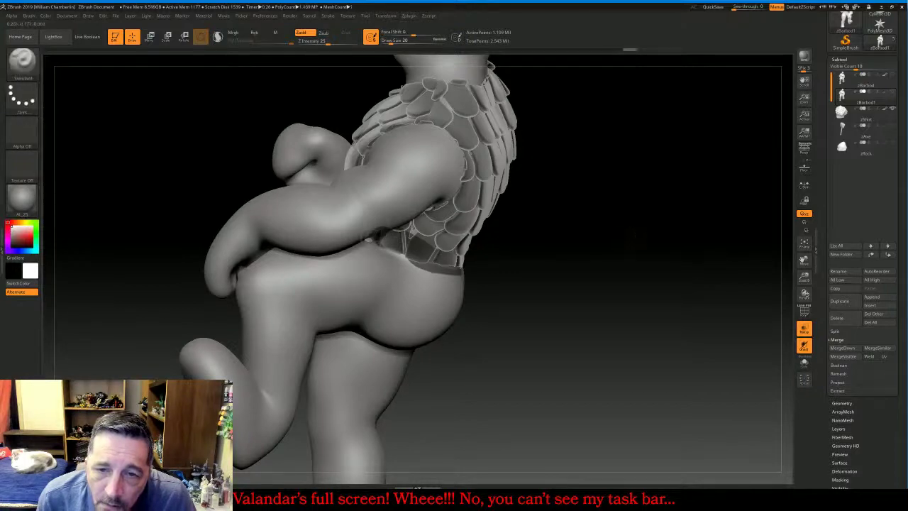
{"action": "left_click_drag", "start_coordinate": [633, 239], "coordinate": [592, 237]}
{"action": "left_click_drag", "start_coordinate": [347, 205], "coordinate": [368, 217], "text": "ctrl+alt"}
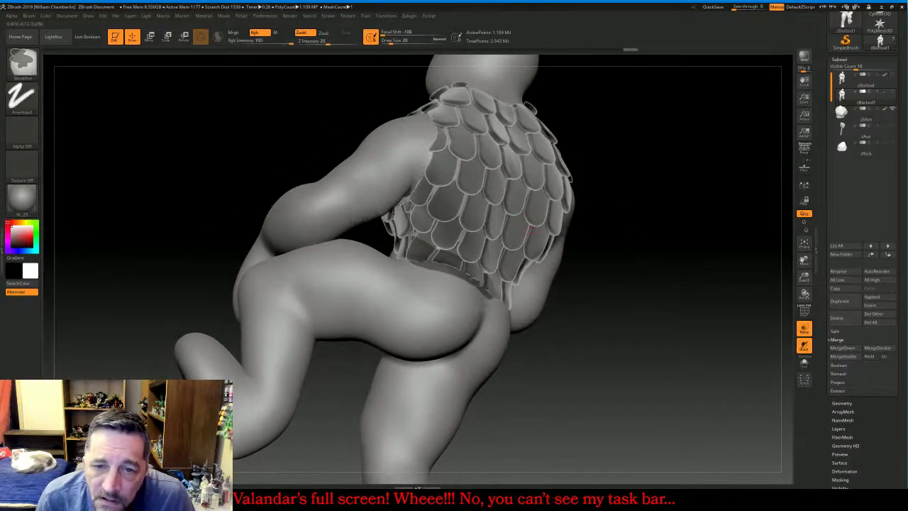
Paint the belt mask across the front of the waist, along the scale shirt's lower edge
{"action": "mouse_move", "coordinate": [292, 147]}
{"action": "left_mouse_down"}
{"action": "mouse_move", "coordinate": [383, 149]}
{"action": "mouse_move", "coordinate": [361, 147]}
{"action": "left_mouse_up"}
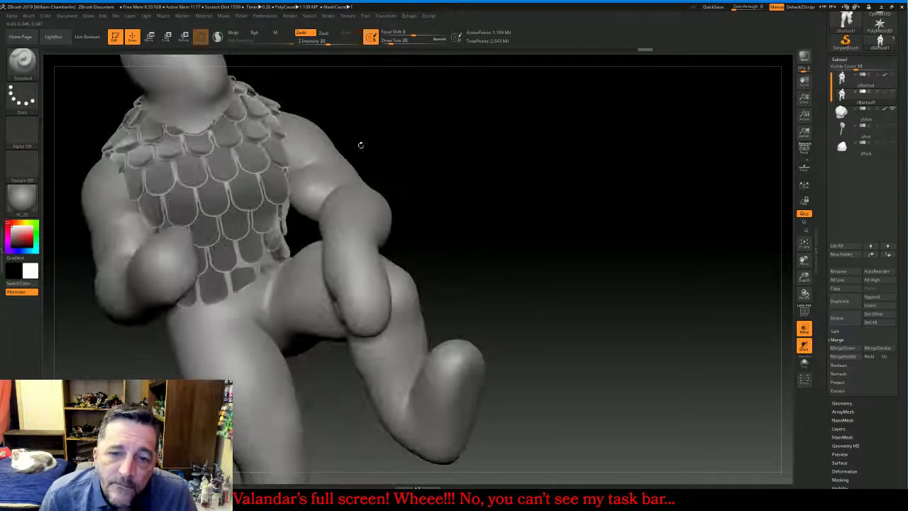
{"action": "left_click_drag", "start_coordinate": [467, 100], "coordinate": [445, 136]}
{"action": "key", "text": "ctrl"}
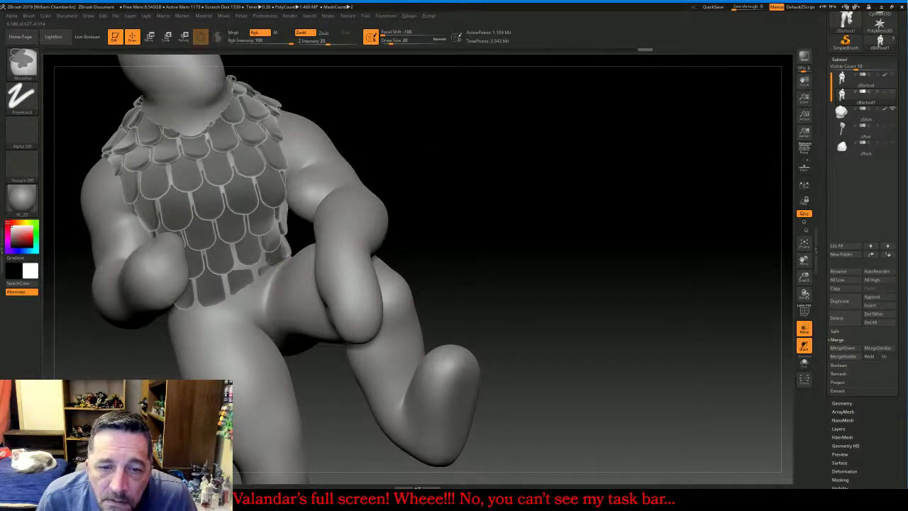
{"action": "mouse_move", "coordinate": [263, 266]}
{"action": "left_mouse_down", "text": "ctrl"}
{"action": "mouse_move", "coordinate": [229, 297]}
{"action": "mouse_move", "coordinate": [189, 312]}
{"action": "left_mouse_up", "text": "ctrl"}
Continue the belt mask around the standing leg's hip and close the gap across the lower back
{"action": "mouse_move", "coordinate": [548, 192]}
{"action": "left_mouse_down"}
{"action": "mouse_move", "coordinate": [588, 138]}
{"action": "mouse_move", "coordinate": [638, 135]}
{"action": "left_mouse_up"}
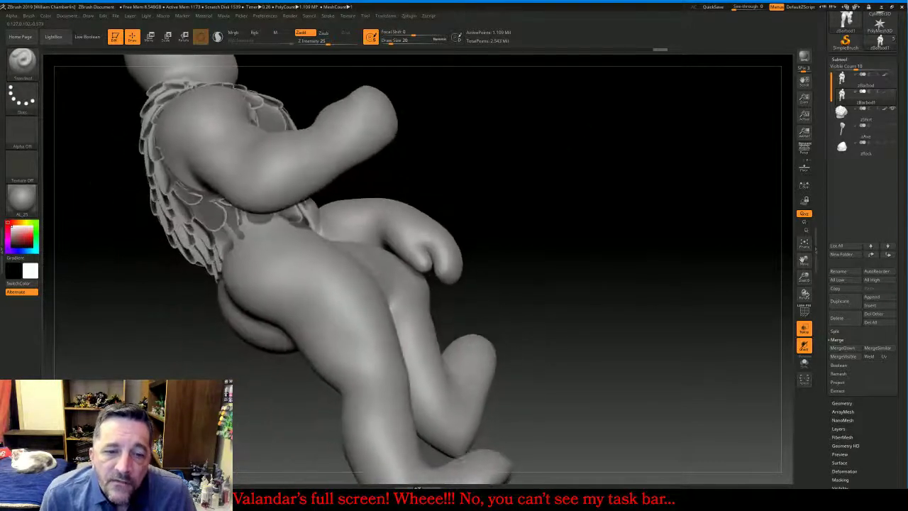
{"action": "key", "text": "ctrl"}
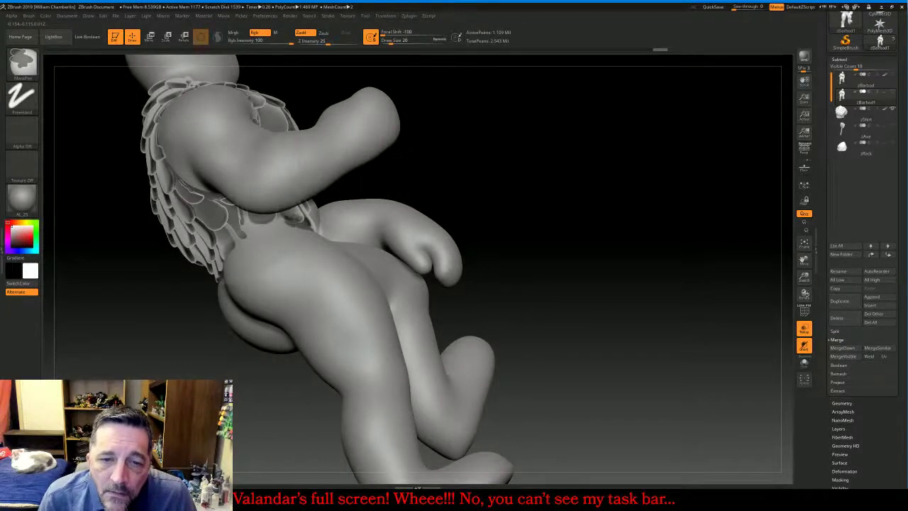
{"action": "left_click_drag", "start_coordinate": [291, 223], "coordinate": [239, 242], "text": "ctrl"}
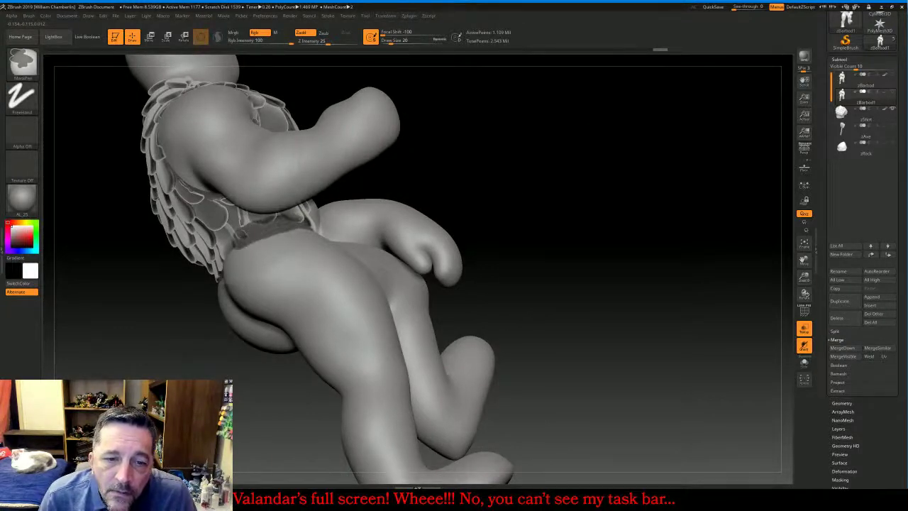
{"action": "left_click_drag", "start_coordinate": [524, 110], "coordinate": [565, 96]}
{"action": "key", "text": "ctrl"}
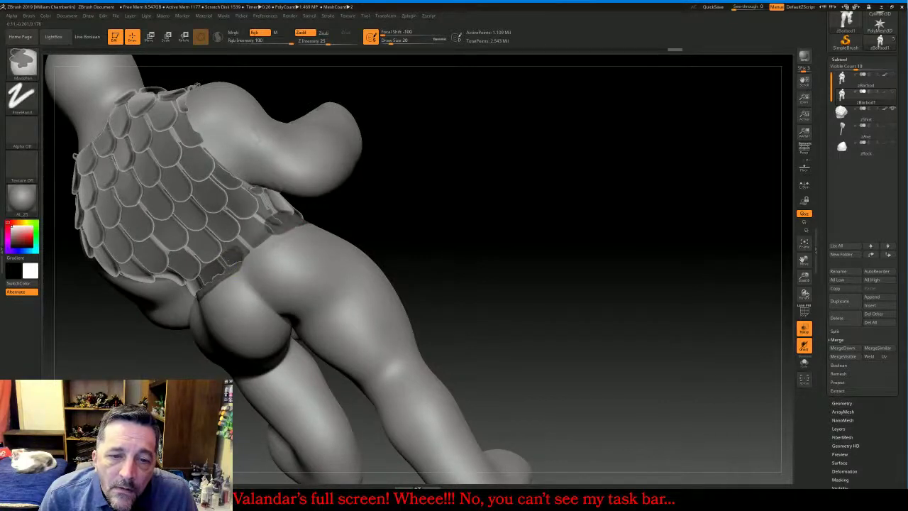
{"action": "left_click_drag", "start_coordinate": [241, 255], "coordinate": [266, 232], "text": "ctrl"}
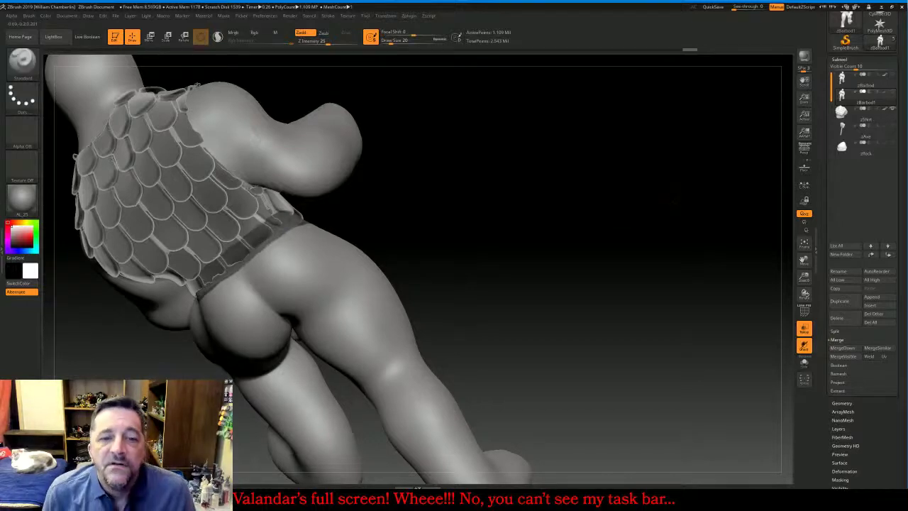
Fill out the front of the belt mask and raise its upper edge into an arc over the belly
{"action": "mouse_move", "coordinate": [662, 195]}
{"action": "left_mouse_down"}
{"action": "mouse_move", "coordinate": [670, 192]}
{"action": "mouse_move", "coordinate": [654, 205]}
{"action": "left_mouse_up"}
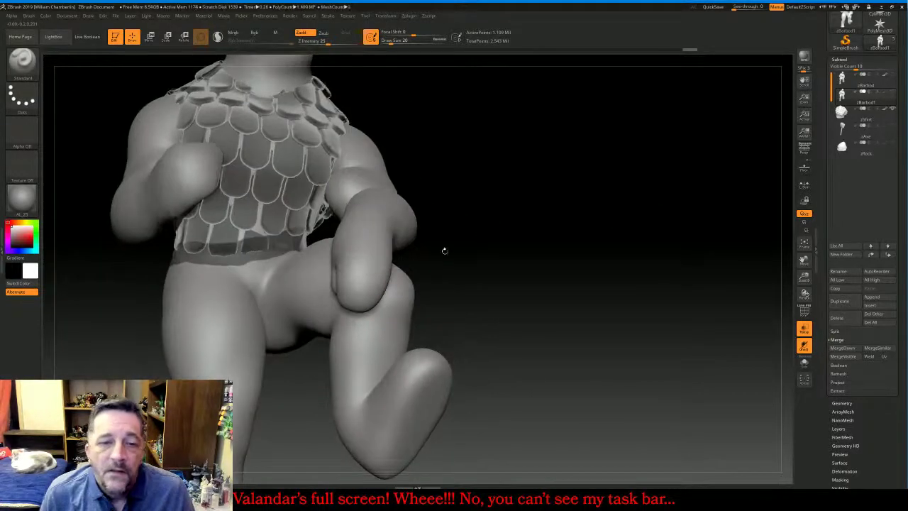
{"action": "key", "text": "ctrl"}
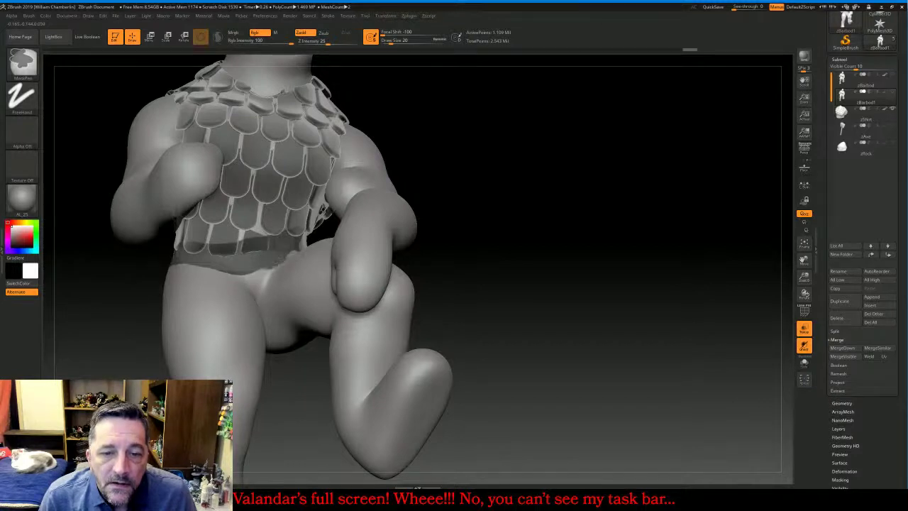
{"action": "left_click_drag", "start_coordinate": [517, 152], "coordinate": [539, 210]}
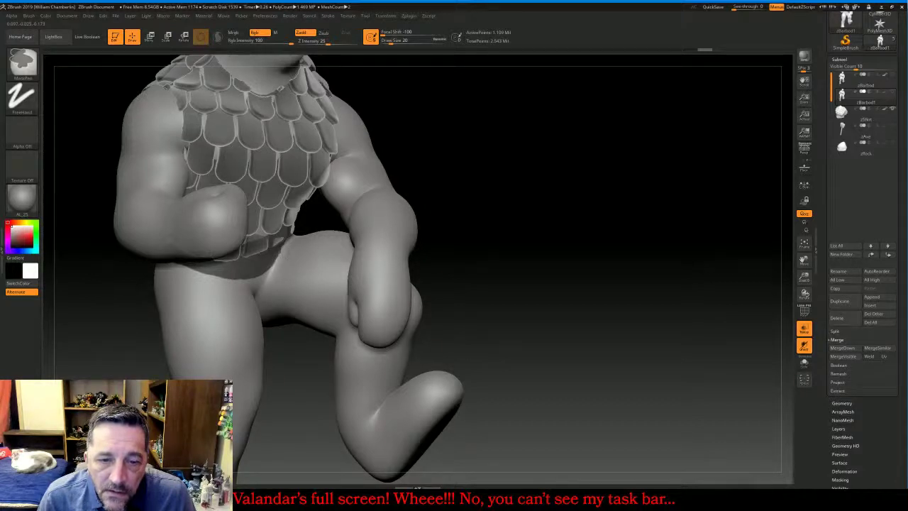
{"action": "left_click_drag", "start_coordinate": [603, 131], "coordinate": [482, 150]}
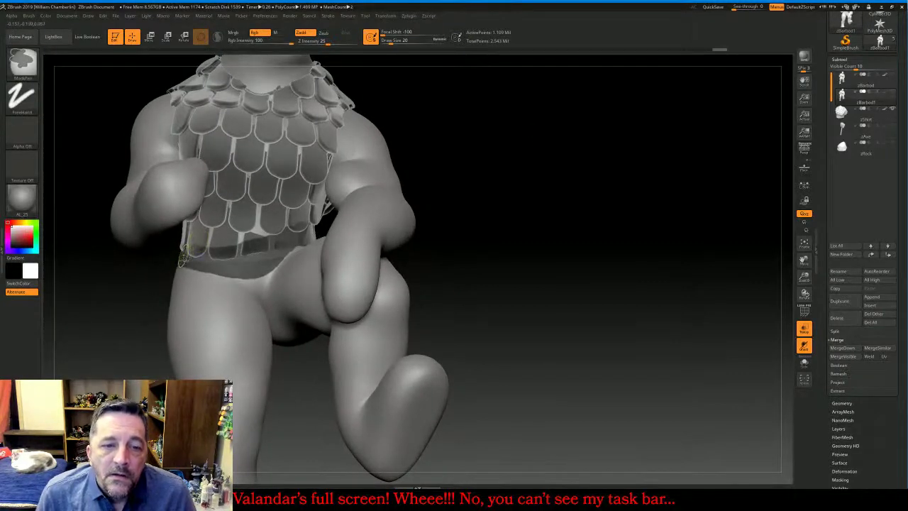
{"action": "left_click_drag", "start_coordinate": [203, 239], "coordinate": [263, 224]}
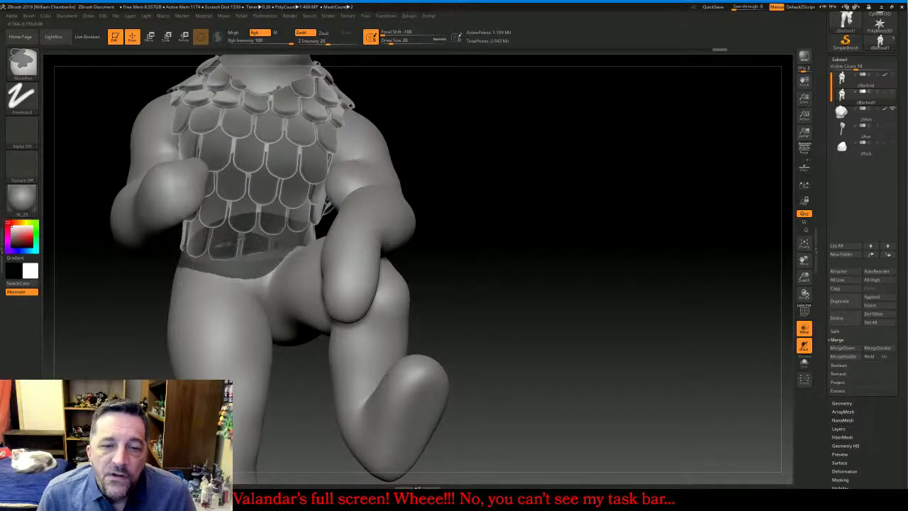
{"action": "mouse_move", "coordinate": [610, 210]}
{"action": "left_mouse_down"}
{"action": "mouse_move", "coordinate": [591, 234]}
{"action": "mouse_move", "coordinate": [600, 214]}
{"action": "left_mouse_up"}
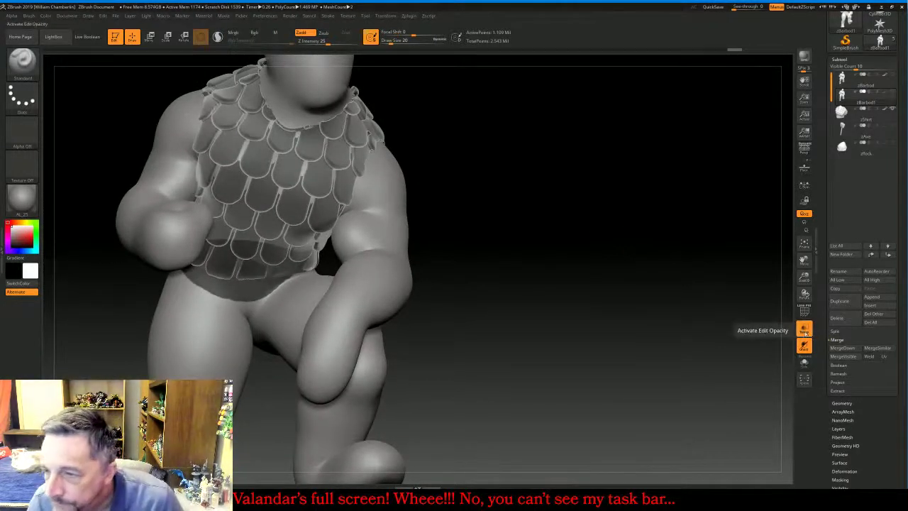
Turn off subtool transparency and preview a belt extraction from the mask with a thickness of 0.03
{"action": "left_click", "coordinate": [803, 328]}
{"action": "left_click", "coordinate": [838, 392]}
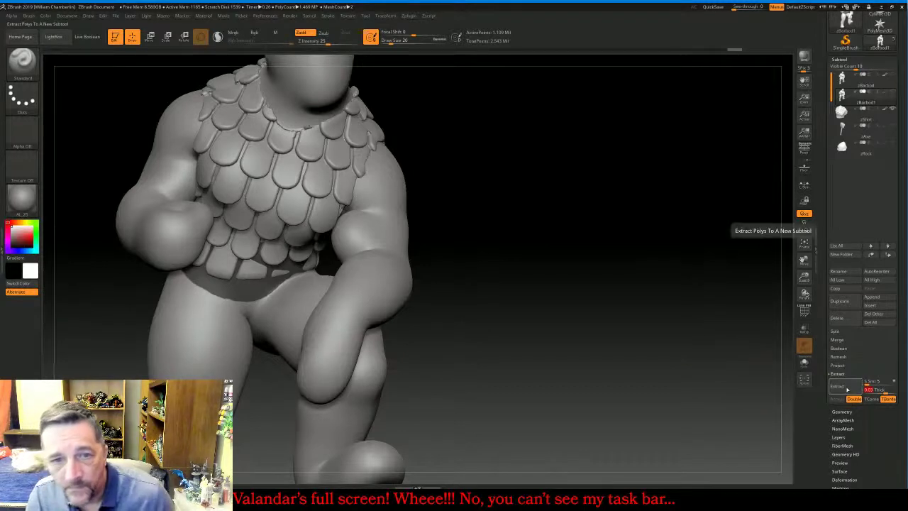
{"action": "left_click", "coordinate": [839, 387]}
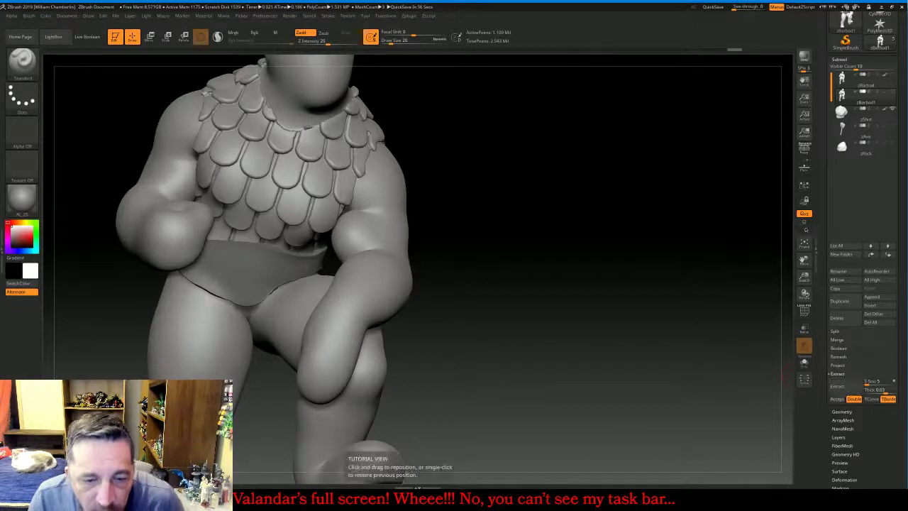
Switch to the YouTube live chat in Firefox, read the latest belt comments, and return to ZBrush
{"action": "left_click", "coordinate": [426, 499]}
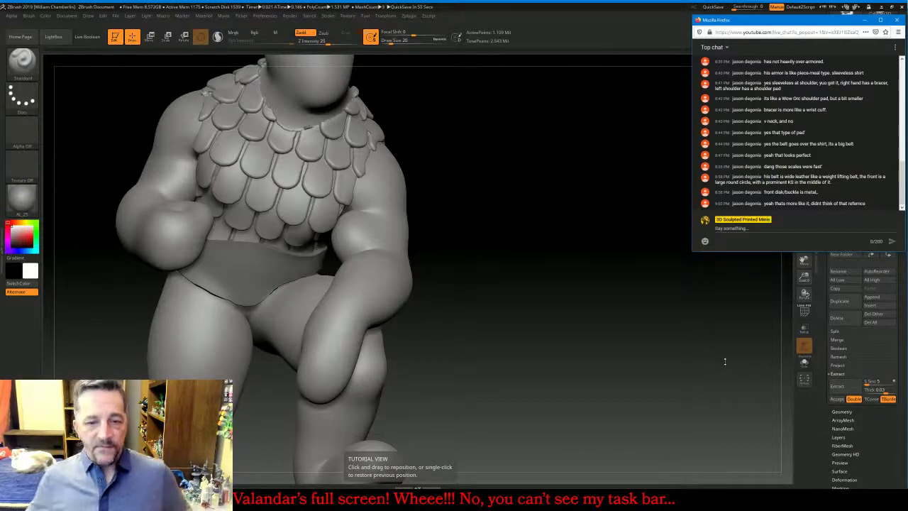
{"action": "mouse_move", "coordinate": [536, 325]}
{"action": "left_mouse_down"}
{"action": "mouse_move", "coordinate": [720, 323]}
{"action": "mouse_move", "coordinate": [537, 320]}
{"action": "left_mouse_up"}
{"action": "left_click_drag", "start_coordinate": [766, 330], "coordinate": [714, 317]}
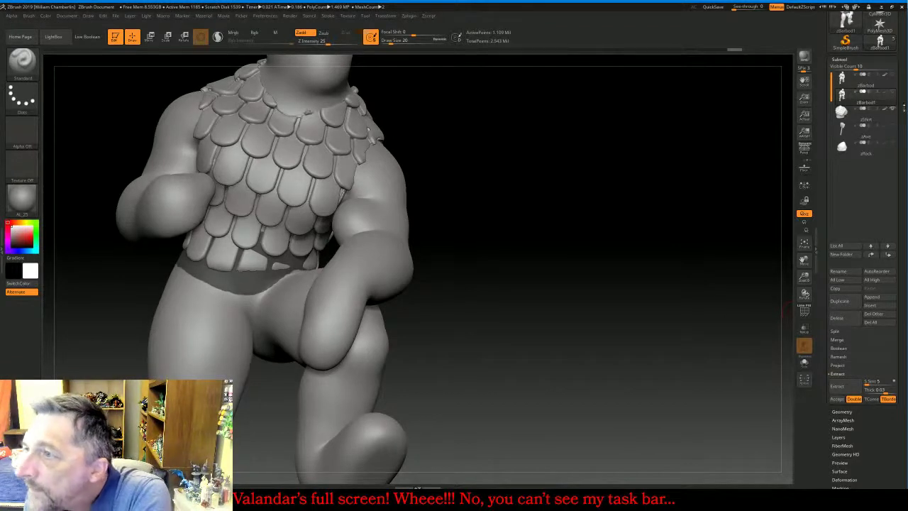
Extract the masked belt at thickness 0.03, accept it as a new subtool, and clear its mask
{"action": "left_click", "coordinate": [837, 386]}
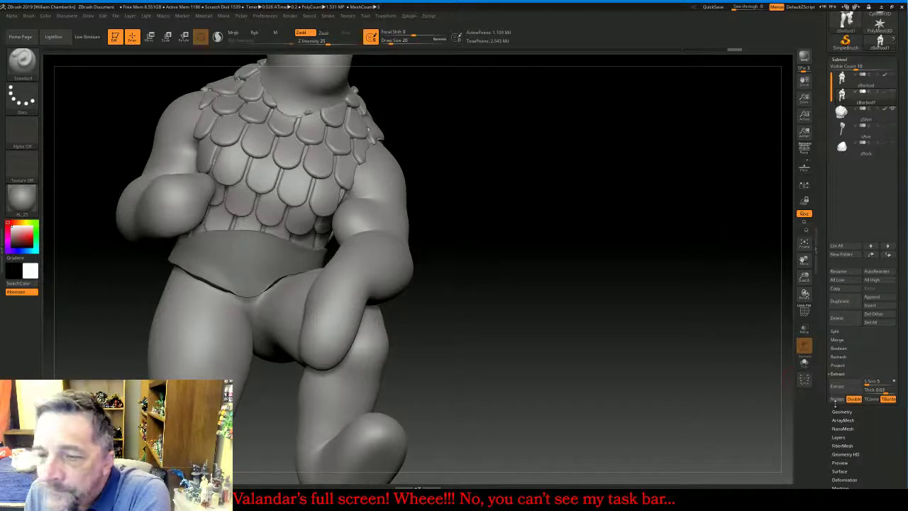
{"action": "left_click", "coordinate": [837, 399]}
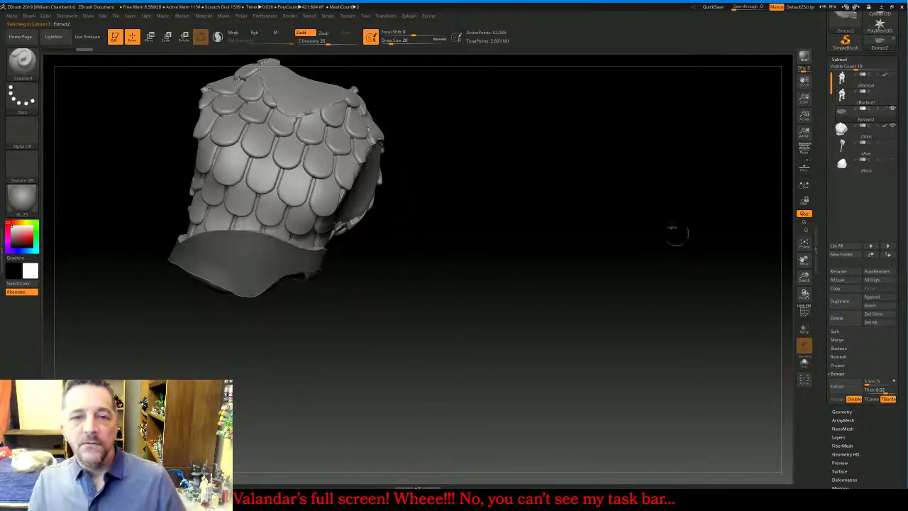
{"action": "left_click_drag", "start_coordinate": [675, 224], "coordinate": [754, 340], "text": "ctrl"}
Hide the simplified zBarbod1 body, show the detailed zBarbod body, and make the extracted belt the active subtool
{"action": "left_click", "coordinate": [847, 99]}
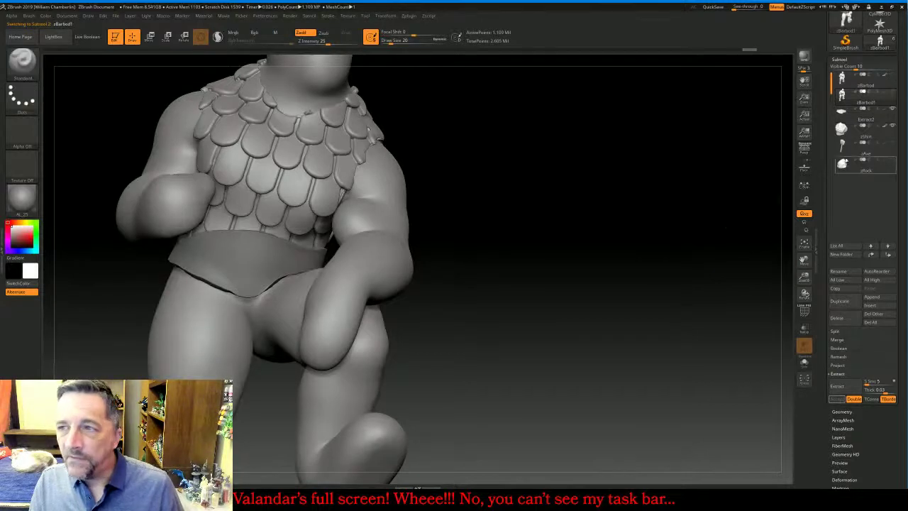
{"action": "mouse_move", "coordinate": [893, 102]}
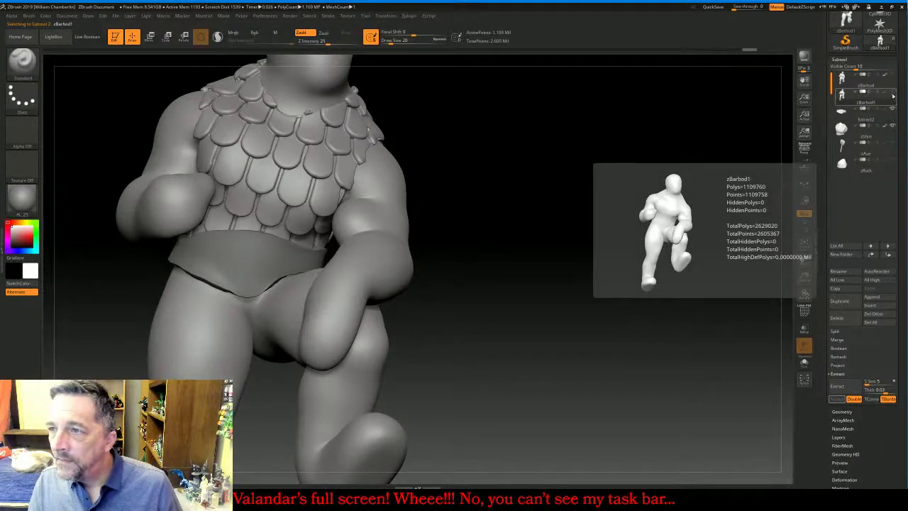
{"action": "left_click", "coordinate": [885, 75]}
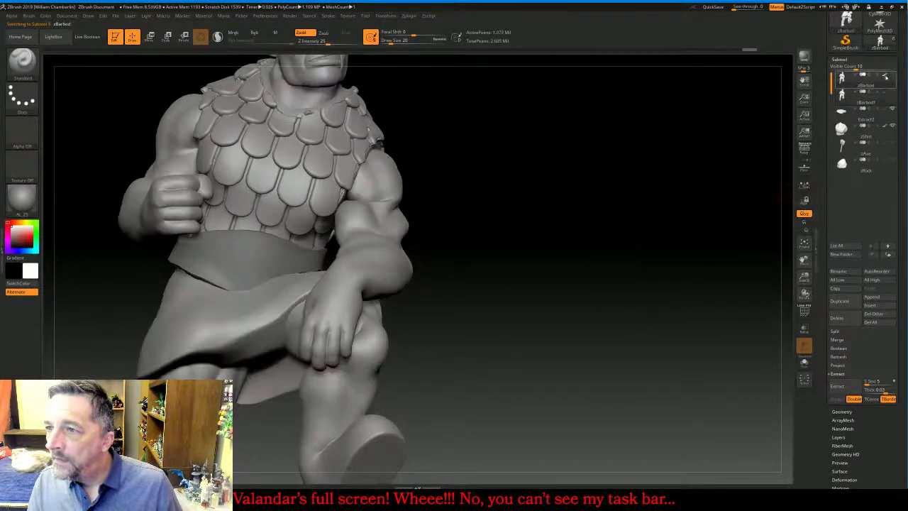
{"action": "left_click", "coordinate": [845, 113]}
Insert a disc-shaped buckle mesh on the centre of the belt's front and split it into its own subtool
{"action": "left_click_drag", "start_coordinate": [677, 166], "coordinate": [766, 181]}
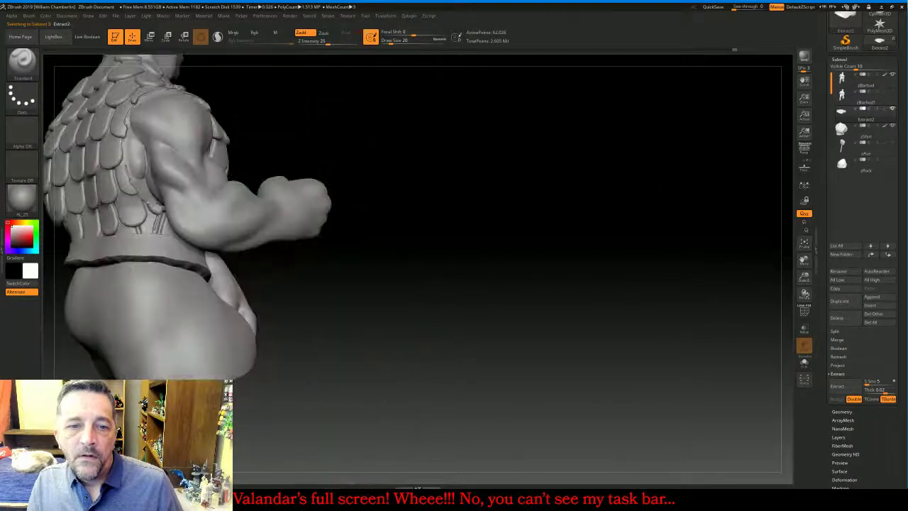
{"action": "left_click_drag", "start_coordinate": [841, 185], "coordinate": [775, 216]}
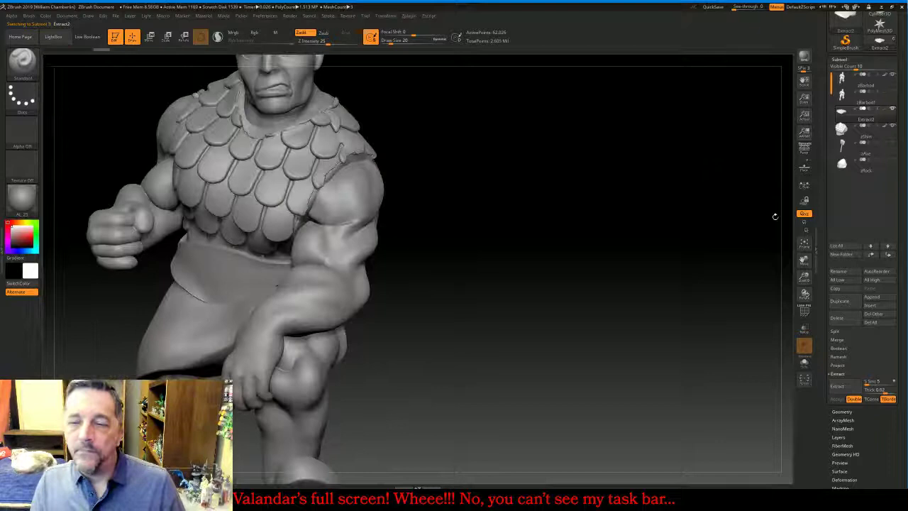
{"action": "left_click", "coordinate": [808, 249]}
{"action": "left_click_drag", "start_coordinate": [648, 255], "coordinate": [693, 262]}
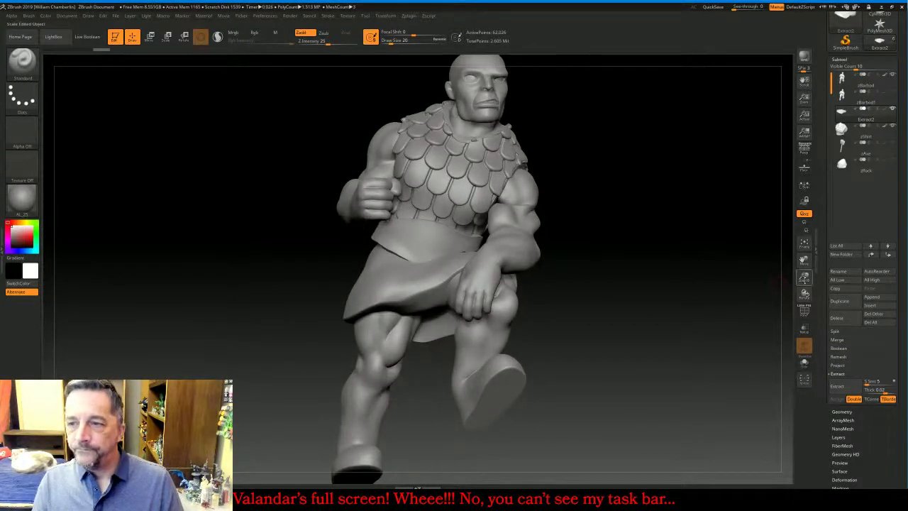
{"action": "left_click_drag", "start_coordinate": [804, 276], "coordinate": [795, 324]}
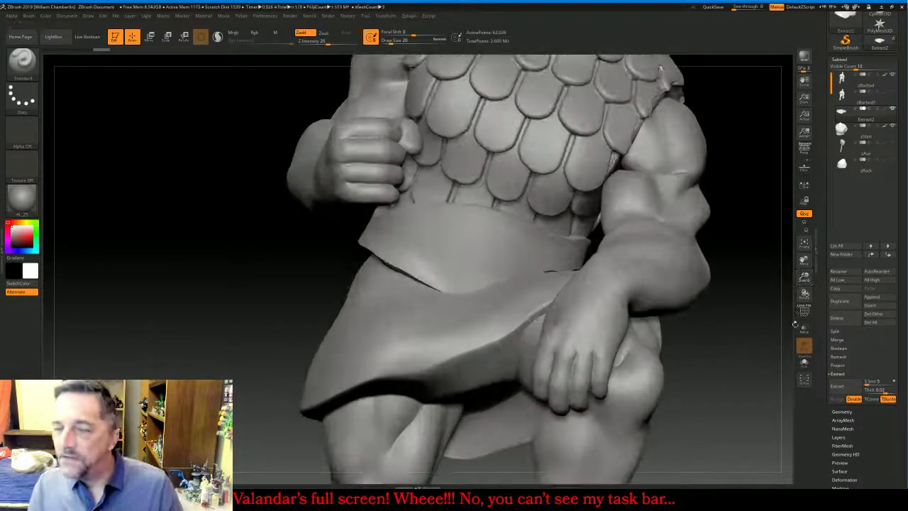
{"action": "left_click", "coordinate": [28, 65]}
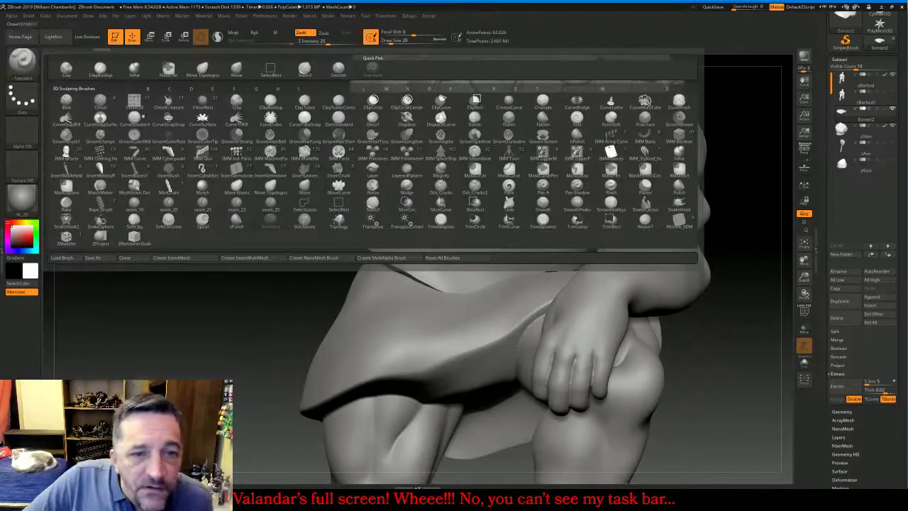
{"action": "left_click", "coordinate": [271, 173]}
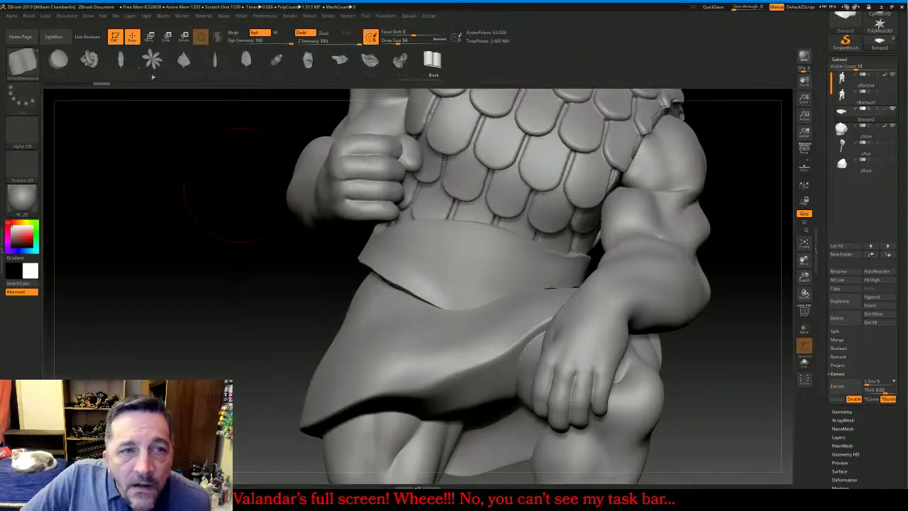
{"action": "left_click", "coordinate": [59, 60]}
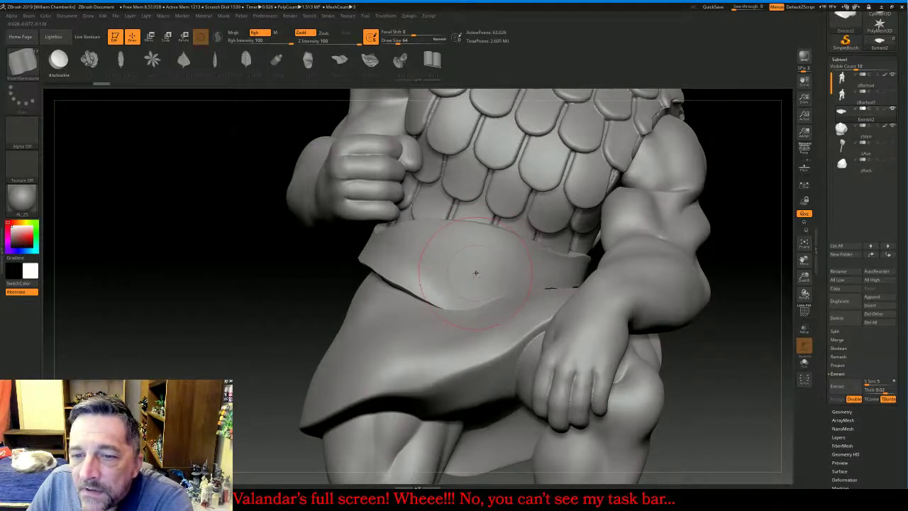
{"action": "mouse_move", "coordinate": [476, 271]}
{"action": "left_mouse_down"}
{"action": "mouse_move", "coordinate": [530, 295]}
{"action": "mouse_move", "coordinate": [543, 283]}
{"action": "left_mouse_up"}
{"action": "mouse_move", "coordinate": [156, 157]}
{"action": "left_mouse_down"}
{"action": "mouse_move", "coordinate": [201, 169]}
{"action": "mouse_move", "coordinate": [164, 144]}
{"action": "mouse_move", "coordinate": [177, 163]}
{"action": "left_mouse_up"}
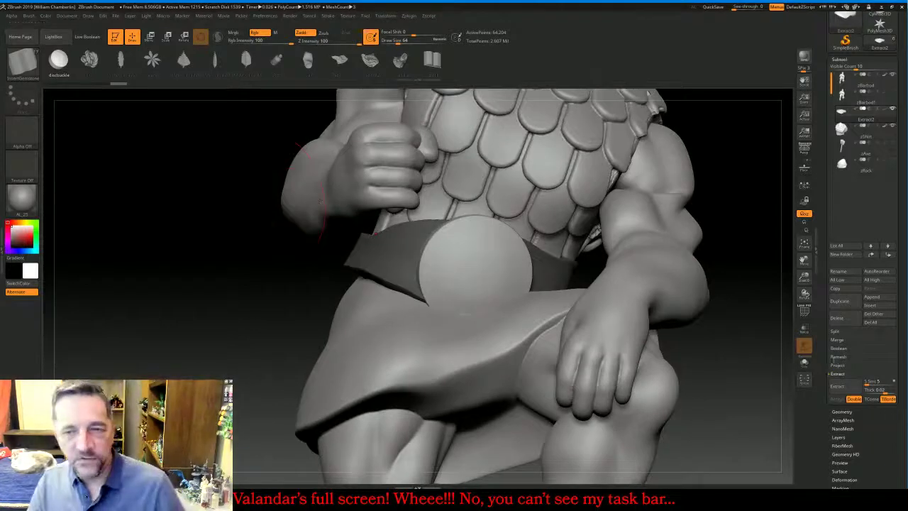
{"action": "left_click", "coordinate": [836, 373]}
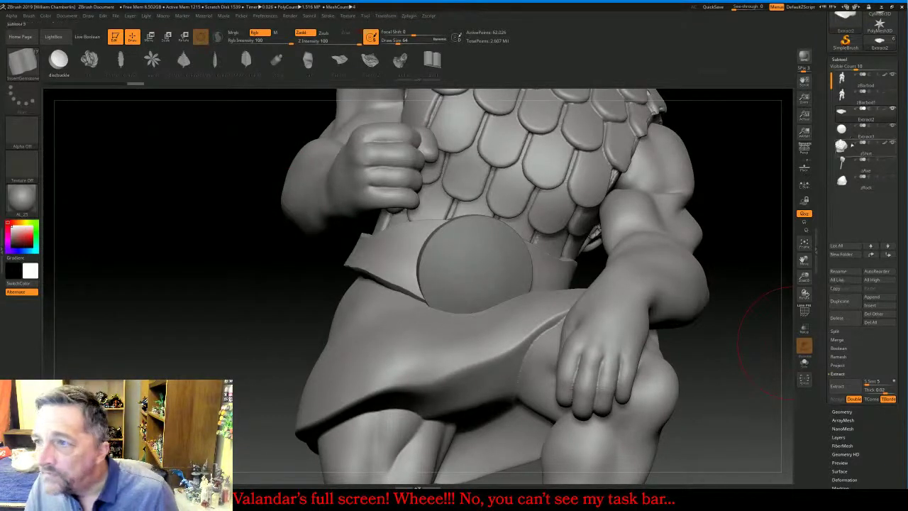
Make the buckle disc the active subtool, subdivide it three times, and DynaMesh it at resolution 256
{"action": "left_click", "coordinate": [844, 131]}
{"action": "left_click", "coordinate": [839, 60]}
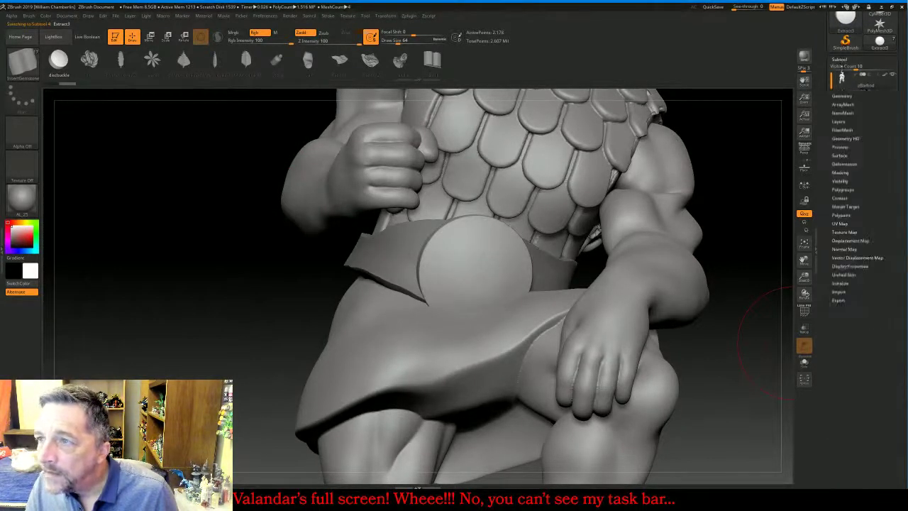
{"action": "left_click", "coordinate": [842, 69]}
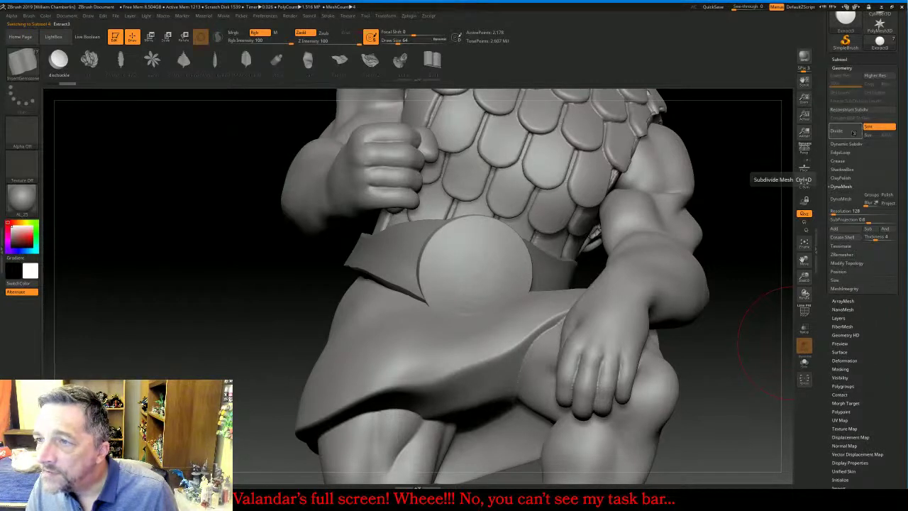
{"action": "left_click", "coordinate": [851, 131]}
{"action": "left_click", "coordinate": [851, 131]}
{"action": "left_click", "coordinate": [853, 131]}
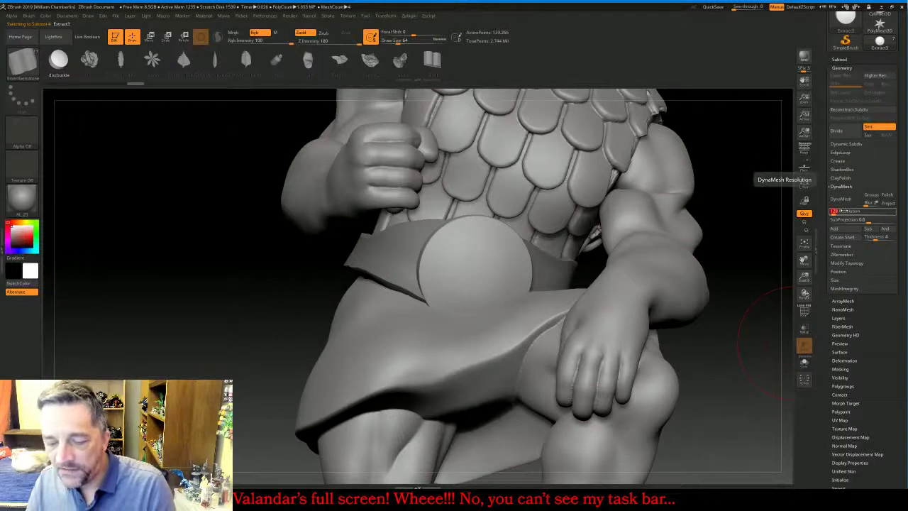
{"action": "left_click", "coordinate": [840, 198]}
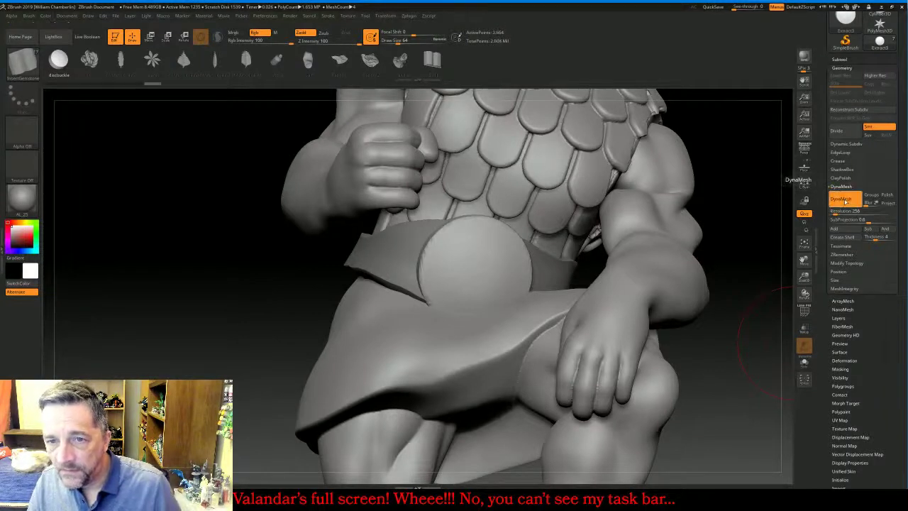
Subdivide the remeshed buckle disc four times and discard its lower subdivision levels
{"action": "left_click", "coordinate": [838, 132]}
{"action": "left_click", "coordinate": [840, 133]}
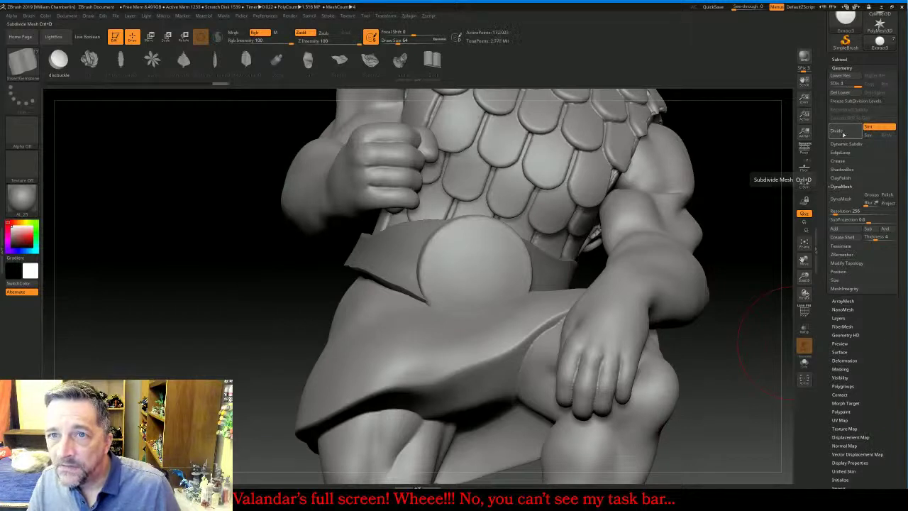
{"action": "left_click", "coordinate": [841, 133]}
{"action": "left_click", "coordinate": [844, 134]}
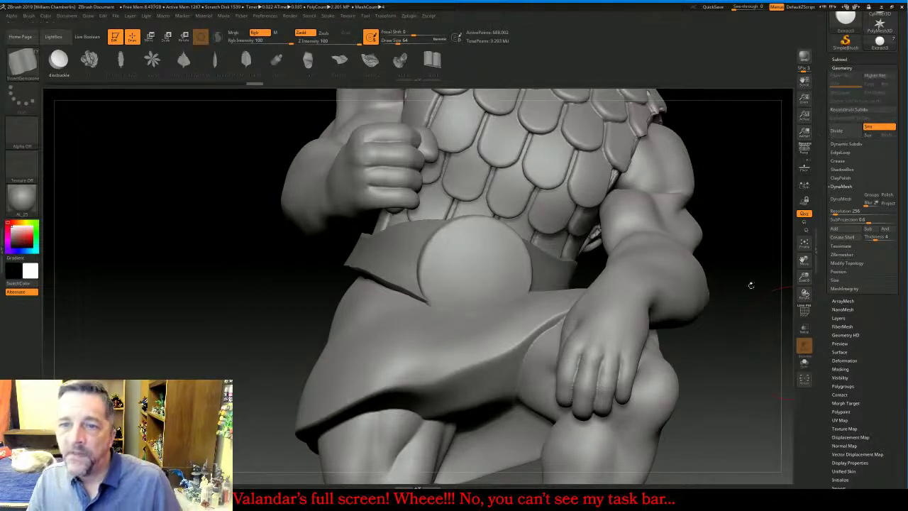
Frame the buckle closely, and switch to the YouTube live chat in Firefox to read the comments about the belt's initials
{"action": "left_click_drag", "start_coordinate": [803, 277], "coordinate": [795, 338]}
{"action": "left_click_drag", "start_coordinate": [111, 219], "coordinate": [369, 206]}
{"action": "left_click_drag", "start_coordinate": [732, 192], "coordinate": [578, 266]}
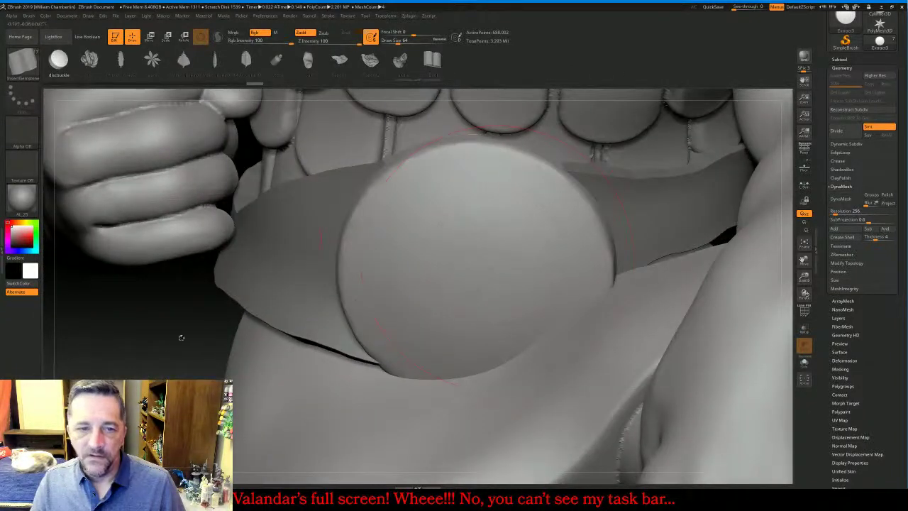
{"action": "left_click_drag", "start_coordinate": [173, 339], "coordinate": [176, 289]}
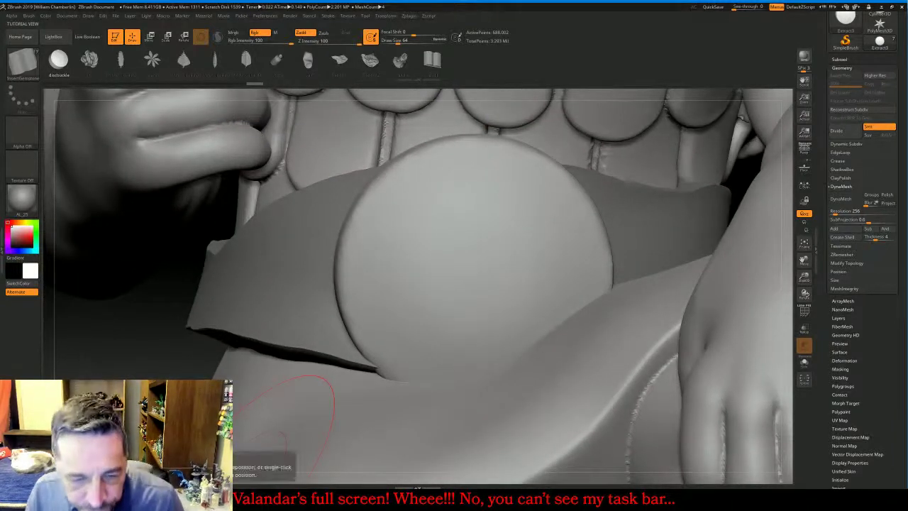
{"action": "mouse_move", "coordinate": [264, 500]}
{"action": "left_click", "coordinate": [327, 465]}
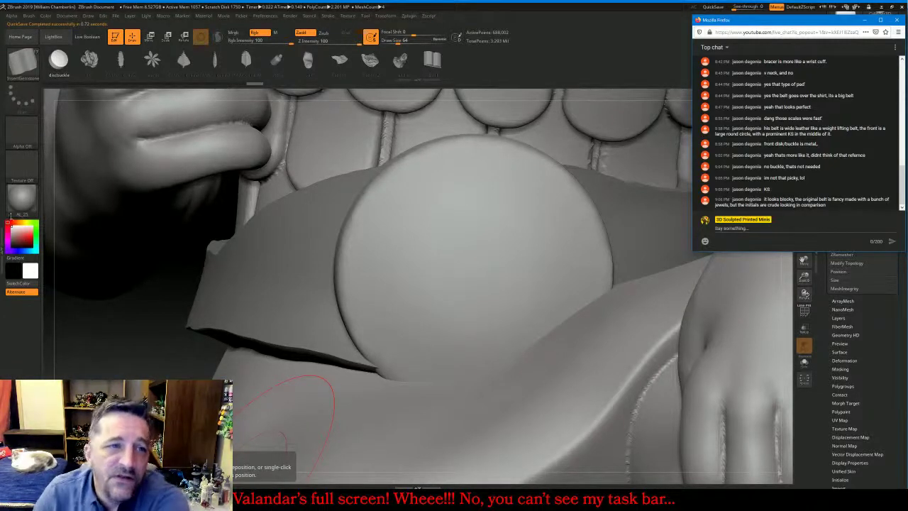
Load the Orb_Cracks brush from the Orb brush folder in LightBox
{"action": "left_click", "coordinate": [22, 66]}
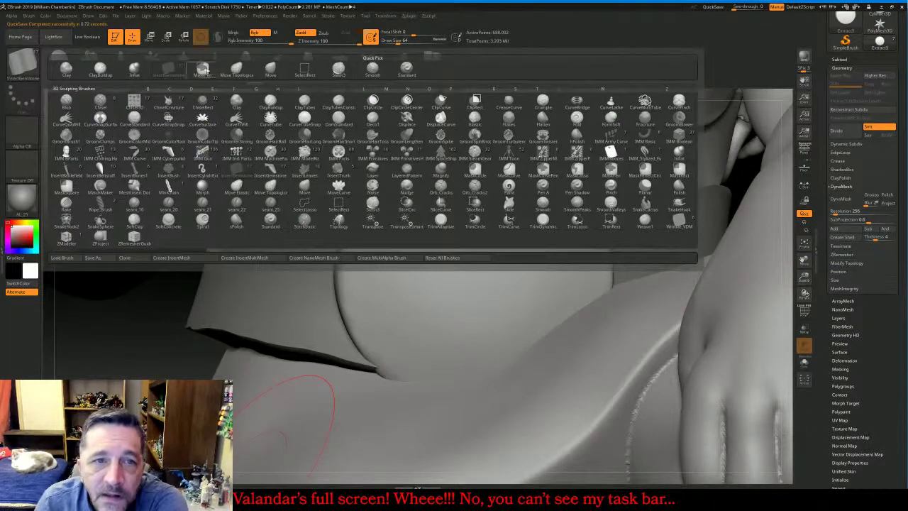
{"action": "left_click", "coordinate": [202, 69]}
{"action": "left_click", "coordinate": [53, 36]}
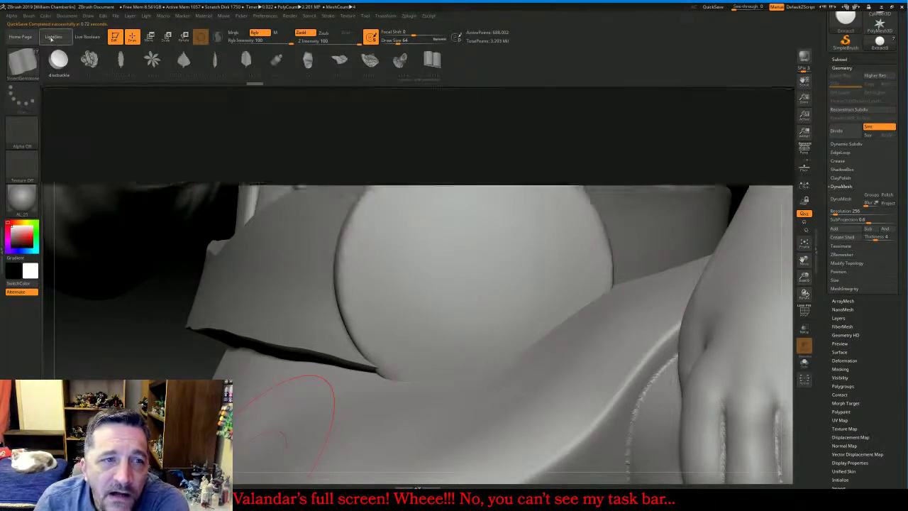
{"action": "left_click", "coordinate": [127, 93]}
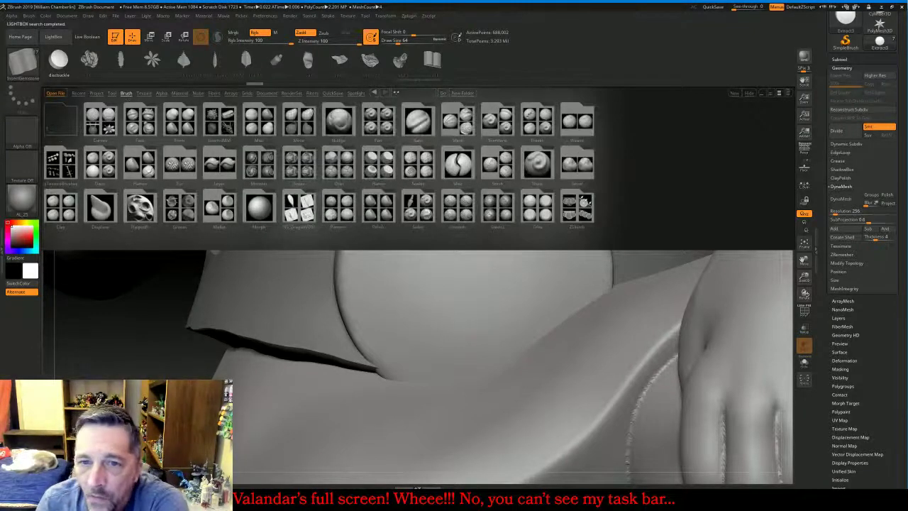
{"action": "left_click", "coordinate": [339, 163]}
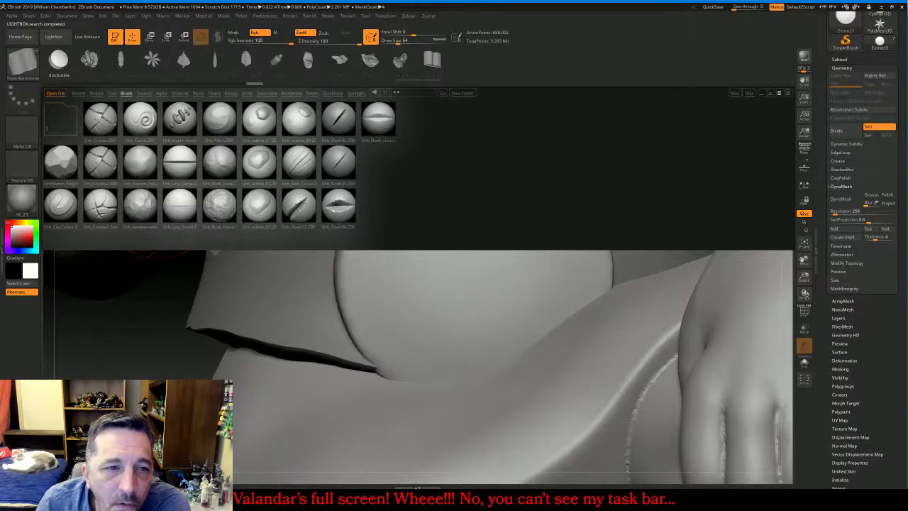
{"action": "double_click", "coordinate": [100, 118]}
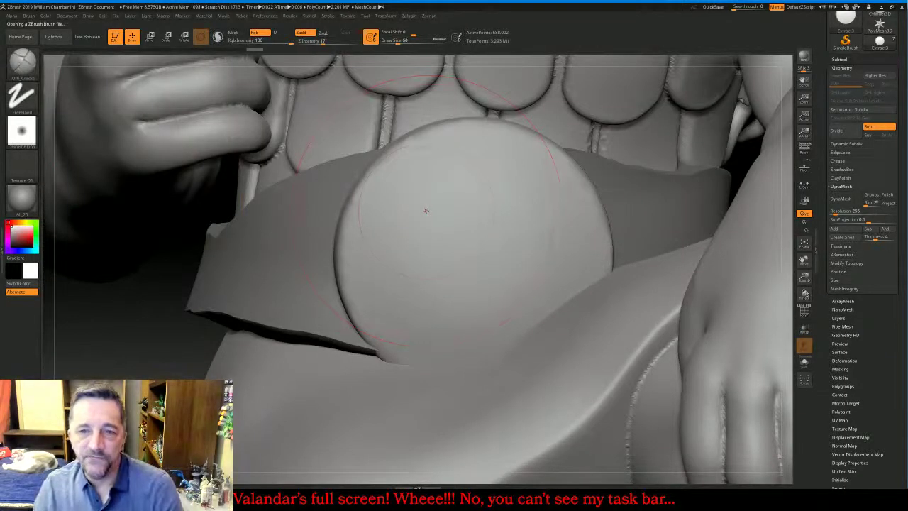
Set the Orb_Cracks brush to draw size 10, LazyRadius 27 and Z Intensity 26
{"action": "key", "text": "bracketleft"}
{"action": "key", "text": "bracketleft"}
{"action": "key", "text": "bracketleft"}
{"action": "key", "text": "bracketleft"}
{"action": "key", "text": "bracketleft"}
{"action": "left_click_drag", "start_coordinate": [853, 60], "coordinate": [853, 321]}
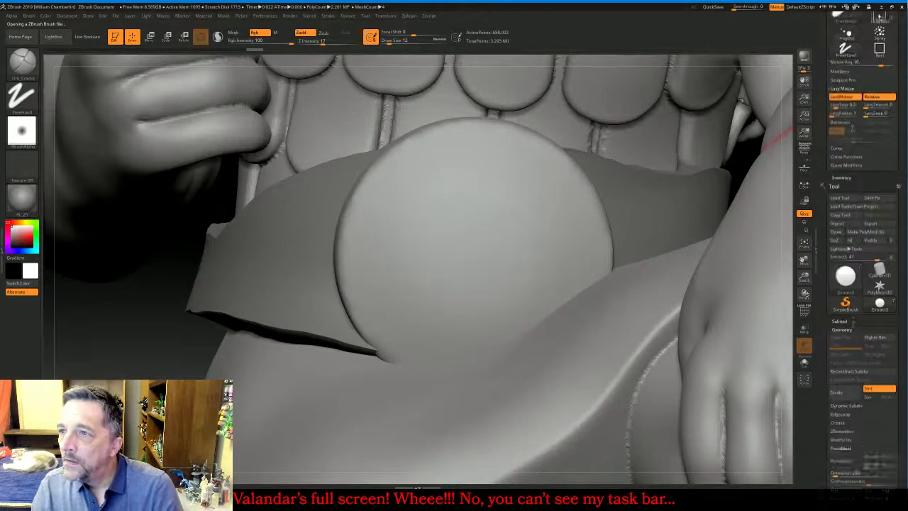
{"action": "scroll", "coordinate": [852, 128], "scroll_direction": "up", "scroll_amount": 1}
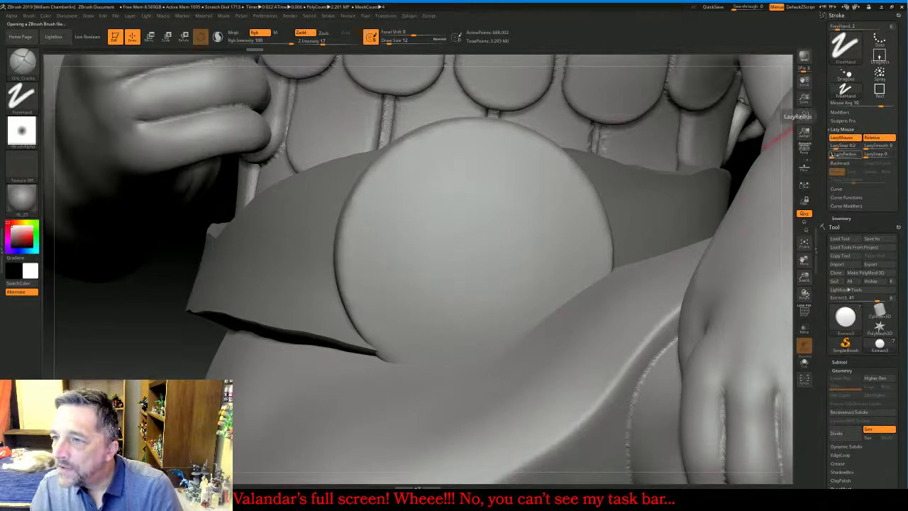
{"action": "left_click_drag", "start_coordinate": [833, 155], "coordinate": [841, 154]}
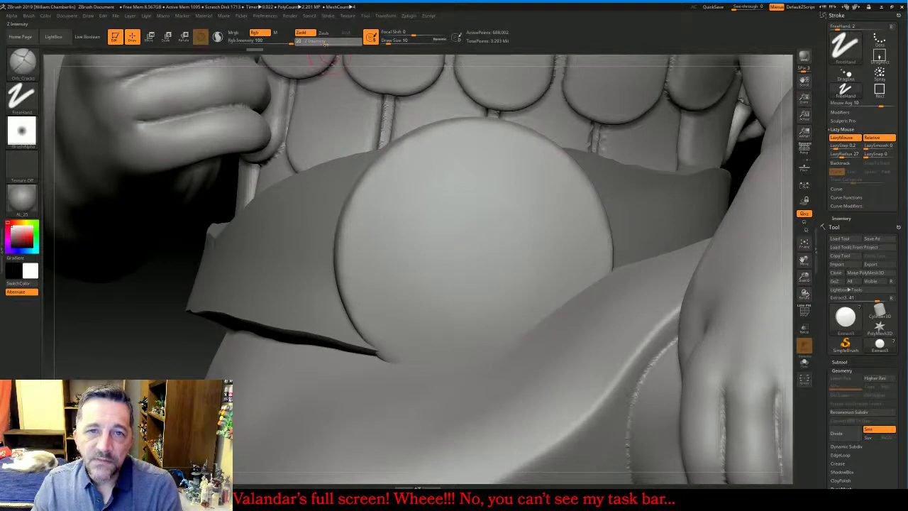
{"action": "left_click", "coordinate": [328, 44]}
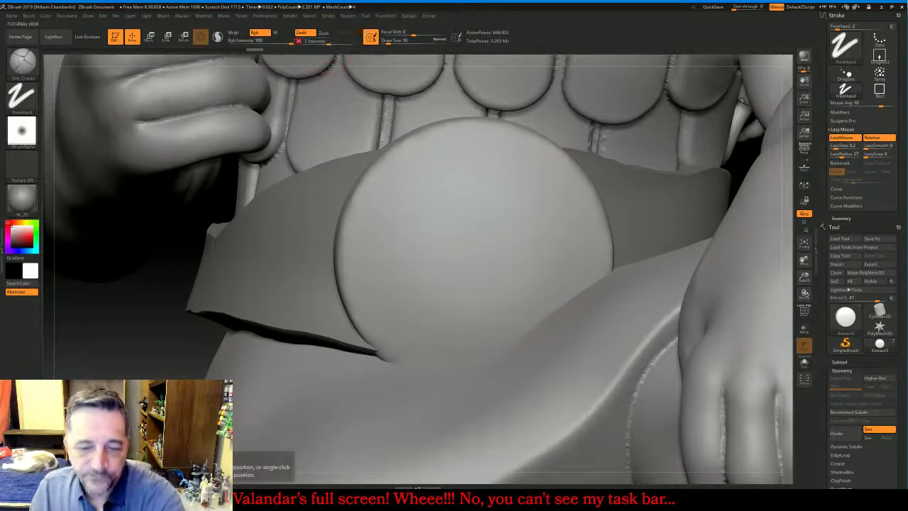
Check the YouTube live chat in Firefox again for the lettering description and return to ZBrush
{"action": "left_click", "coordinate": [178, 501]}
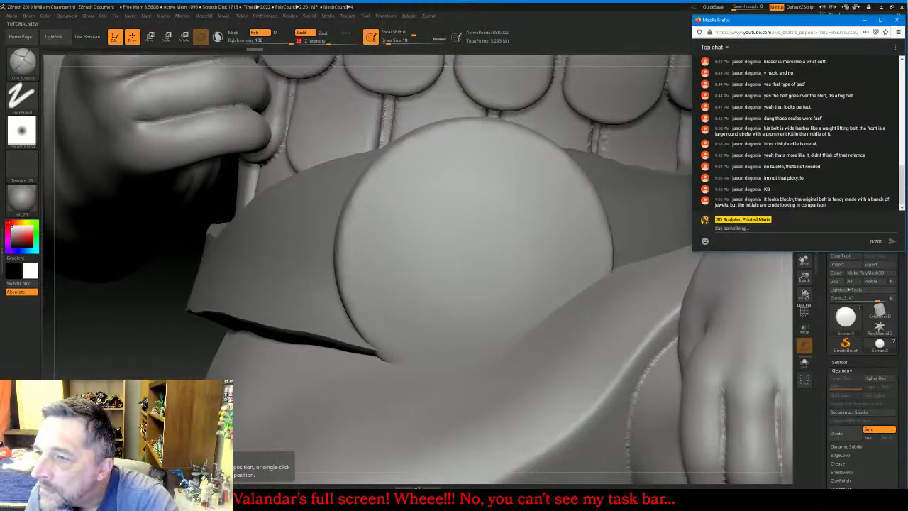
{"action": "left_click", "coordinate": [545, 26]}
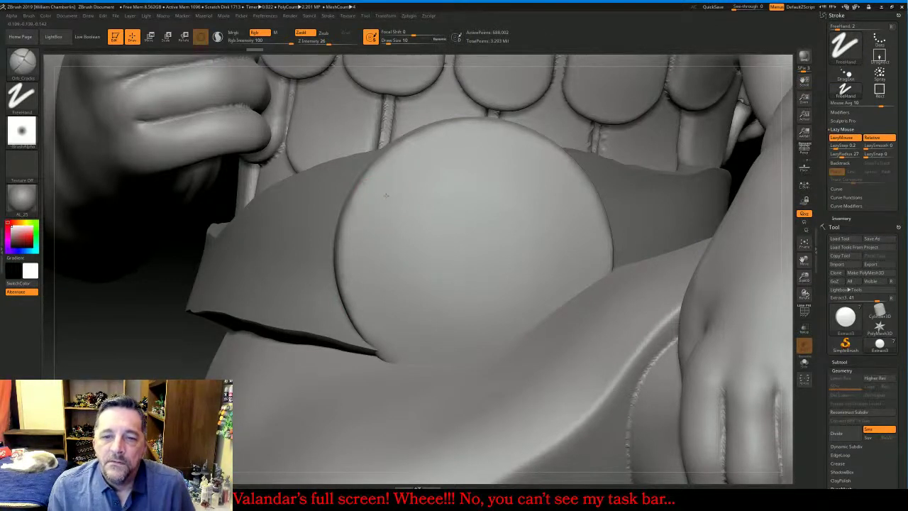
Try a slanted test groove on the buckle, undo it, and raise the brush's Z Intensity to 32
{"action": "left_click_drag", "start_coordinate": [386, 195], "coordinate": [424, 294]}
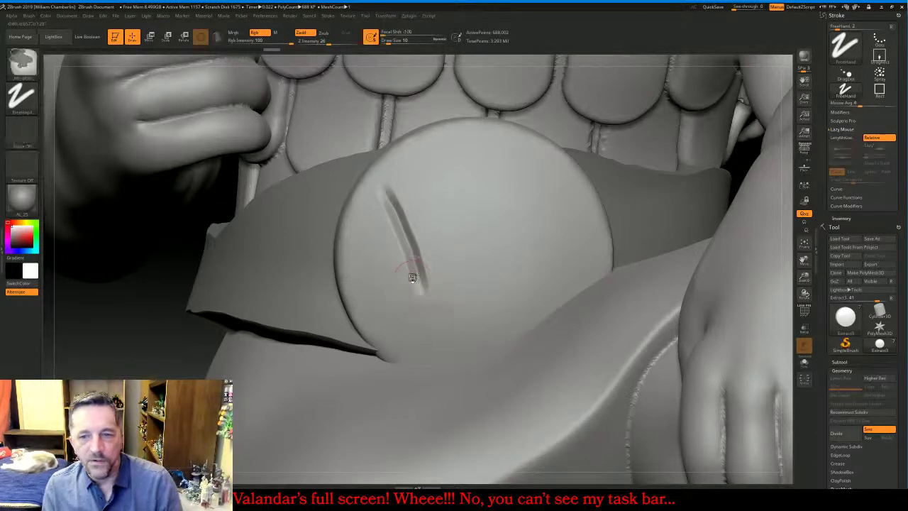
{"action": "key", "text": "ctrl+z"}
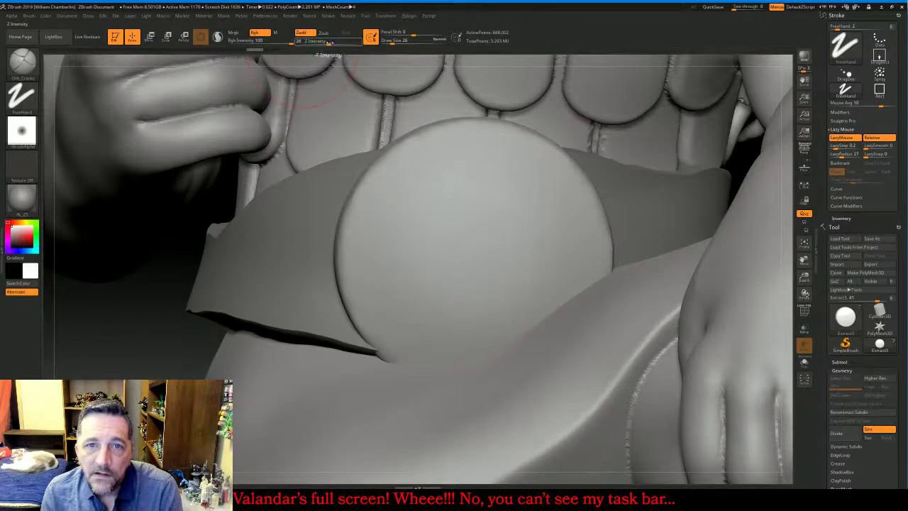
{"action": "left_click_drag", "start_coordinate": [331, 43], "coordinate": [336, 43]}
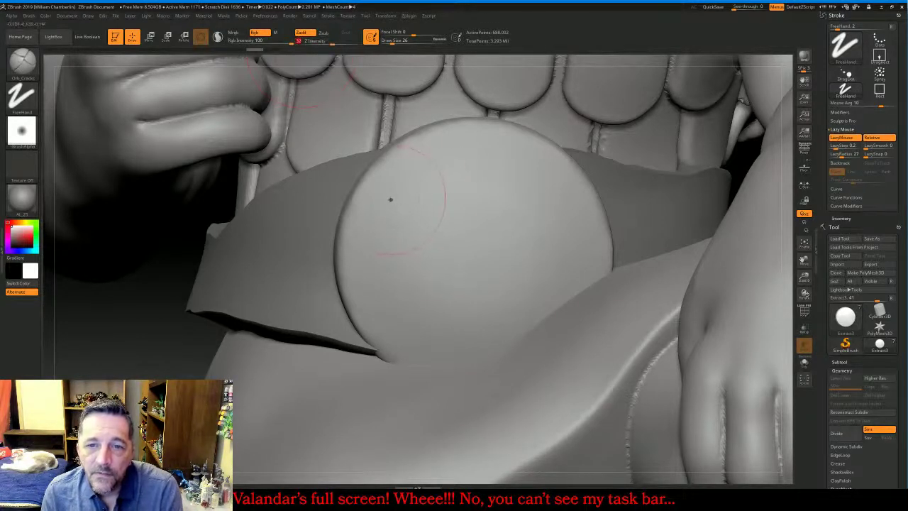
Try to carve a large letter K into the buckle at draw size 26, and undo its three strokes
{"action": "left_click_drag", "start_coordinate": [390, 201], "coordinate": [435, 346]}
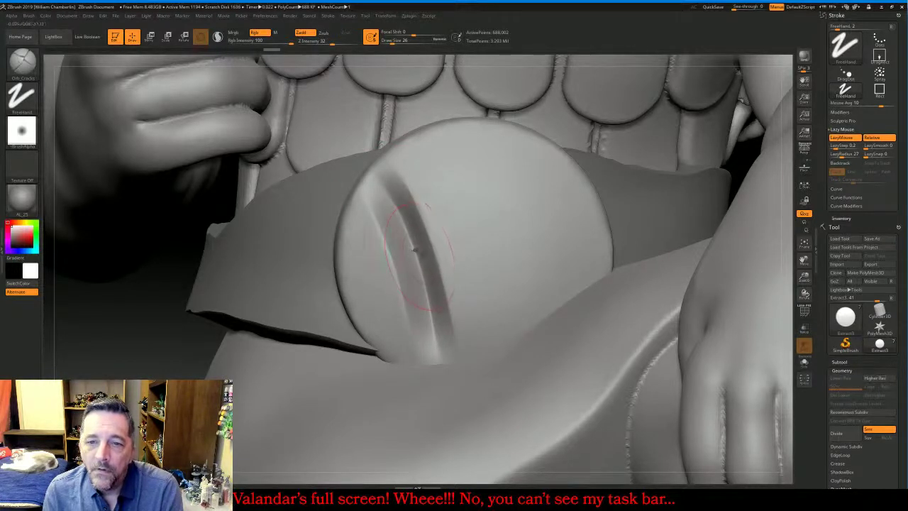
{"action": "left_click_drag", "start_coordinate": [419, 254], "coordinate": [460, 151]}
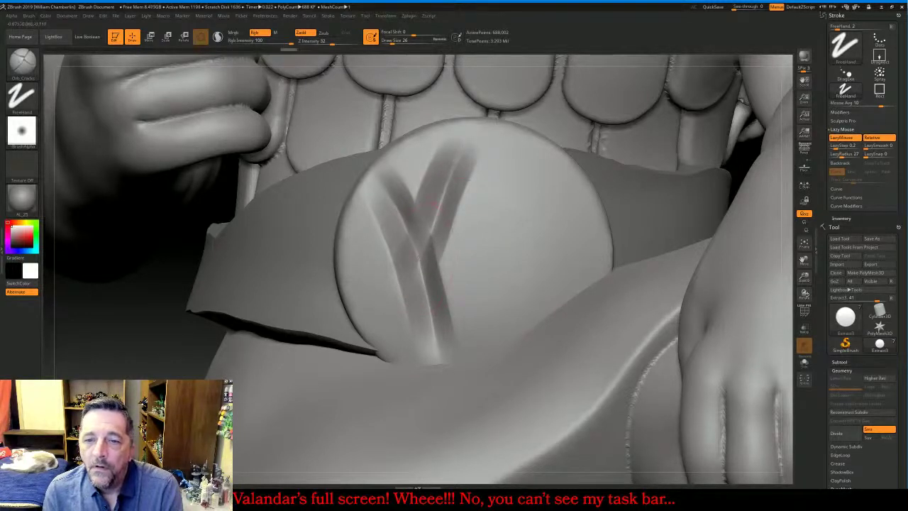
{"action": "left_click_drag", "start_coordinate": [427, 259], "coordinate": [520, 331]}
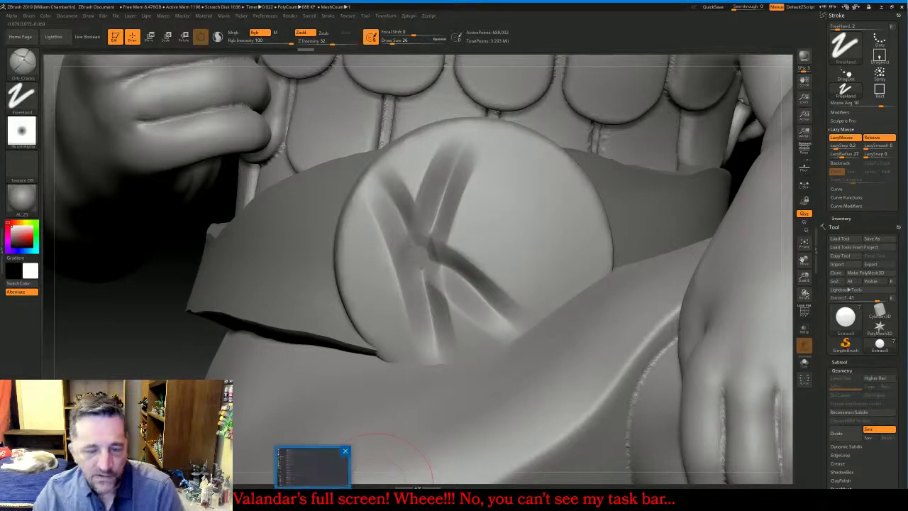
{"action": "key", "text": "ctrl+z"}
{"action": "key", "text": "ctrl+z"}
{"action": "key", "text": "ctrl+z"}
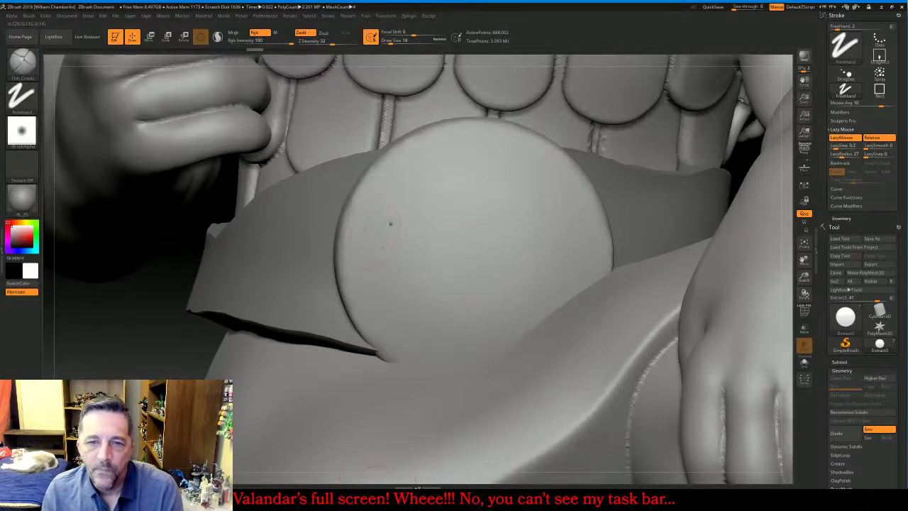
Carve a slanted letter K into the left half of the buckle with three strokes at draw size 18
{"action": "left_click_drag", "start_coordinate": [356, 194], "coordinate": [438, 358]}
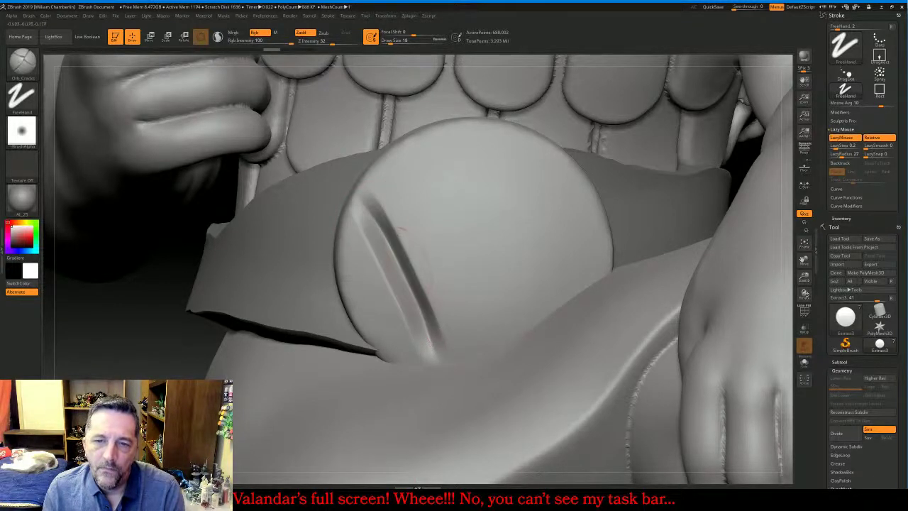
{"action": "left_click_drag", "start_coordinate": [405, 272], "coordinate": [441, 170]}
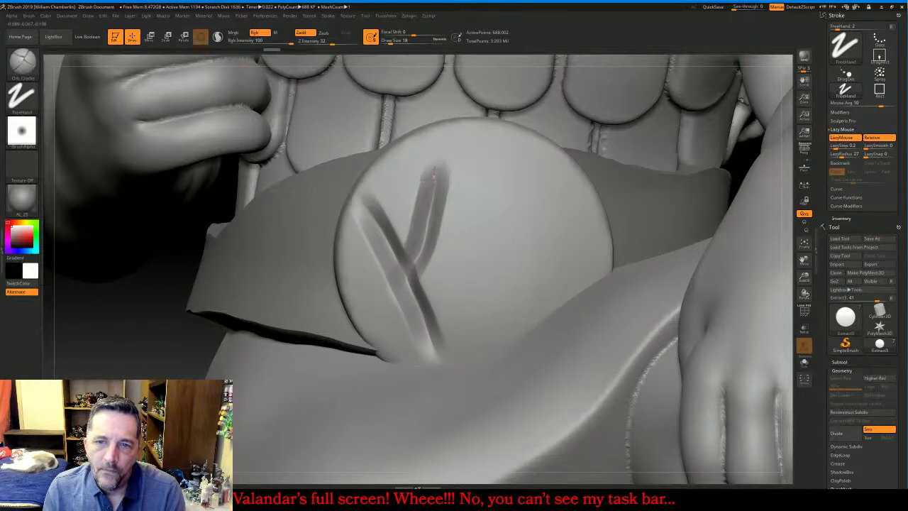
{"action": "left_click_drag", "start_coordinate": [422, 246], "coordinate": [497, 317]}
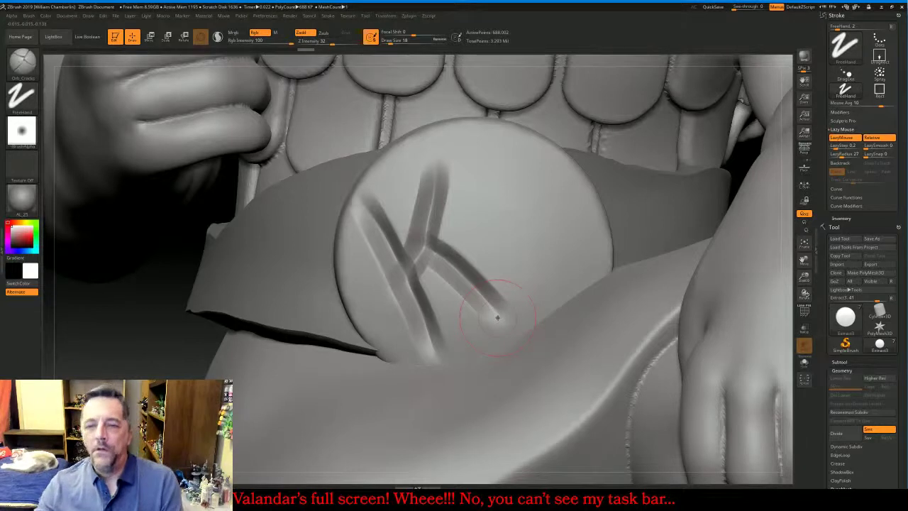
Read the newest YouTube live chat comment about the initials in Firefox and return to ZBrush
{"action": "left_click", "coordinate": [312, 501]}
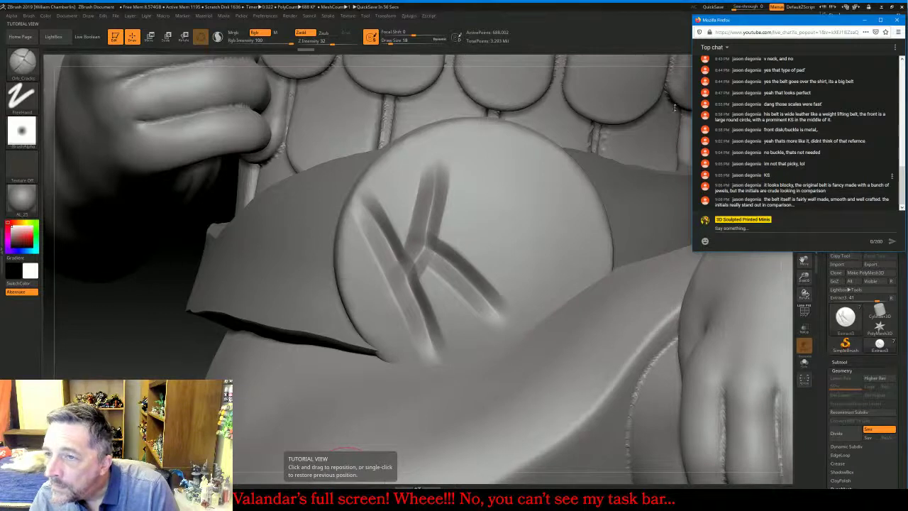
{"action": "left_click", "coordinate": [579, 34]}
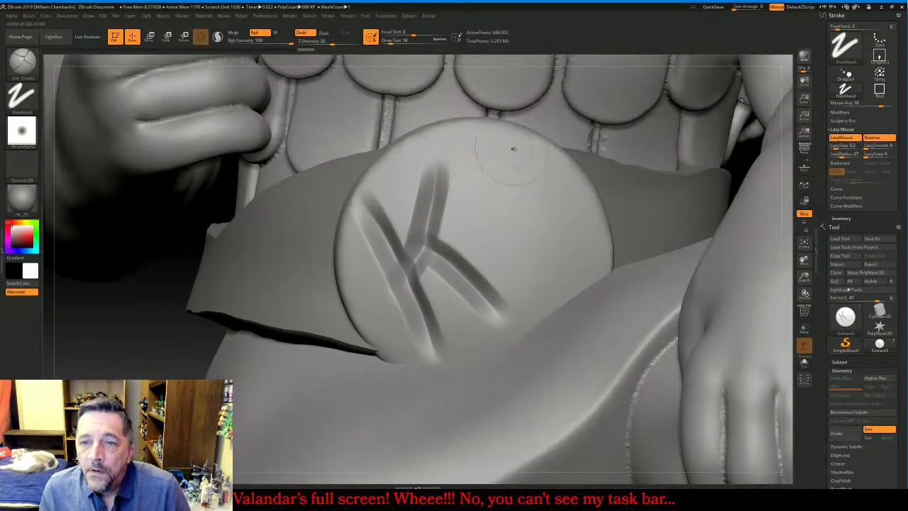
Carve a crude, angular letter S beside the K on the buckle, and frame the whole figure
{"action": "mouse_move", "coordinate": [529, 154]}
{"action": "left_mouse_down"}
{"action": "mouse_move", "coordinate": [473, 150]}
{"action": "mouse_move", "coordinate": [475, 215]}
{"action": "mouse_move", "coordinate": [561, 218]}
{"action": "mouse_move", "coordinate": [571, 266]}
{"action": "mouse_move", "coordinate": [565, 292]}
{"action": "mouse_move", "coordinate": [560, 300]}
{"action": "mouse_move", "coordinate": [505, 277]}
{"action": "mouse_move", "coordinate": [526, 281]}
{"action": "left_mouse_up"}
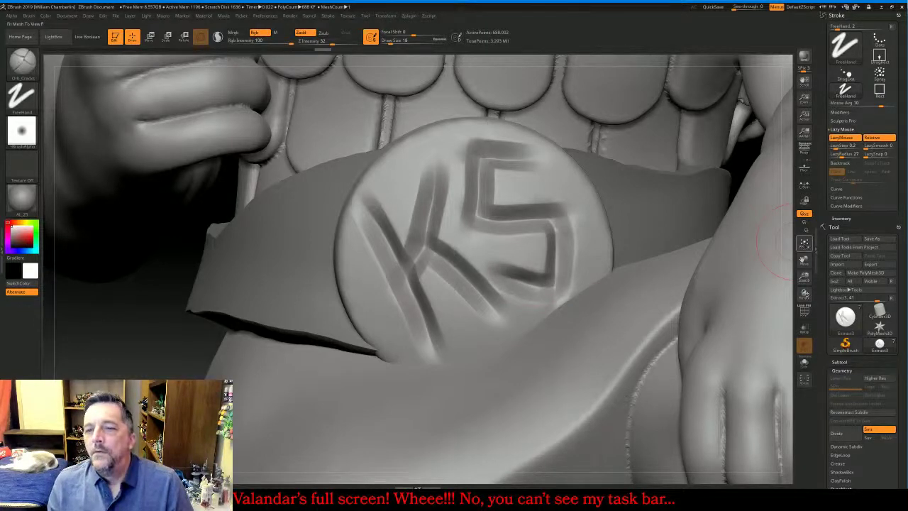
{"action": "left_click", "coordinate": [802, 244]}
{"action": "left_click", "coordinate": [803, 243]}
{"action": "mouse_move", "coordinate": [738, 200]}
{"action": "left_mouse_down"}
{"action": "mouse_move", "coordinate": [676, 248]}
{"action": "mouse_move", "coordinate": [691, 248]}
{"action": "left_mouse_up"}
Make the belt, Extract2, the active subtool
{"action": "key", "text": "b"}
{"action": "key", "text": "o"}
{"action": "key", "text": "c"}
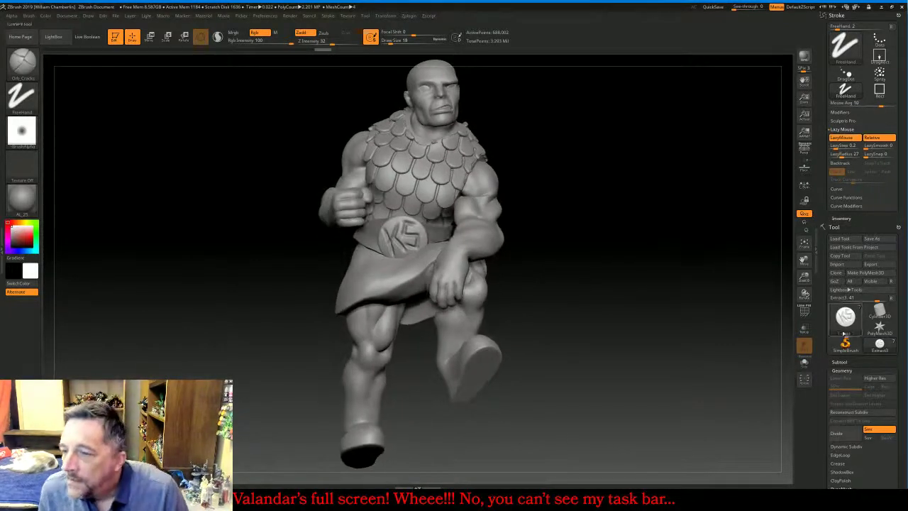
{"action": "left_click", "coordinate": [844, 361]}
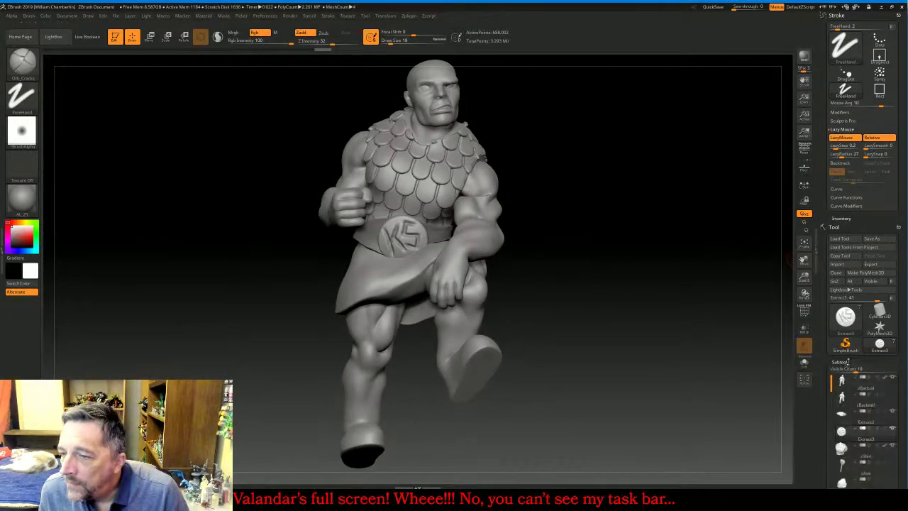
{"action": "left_click", "coordinate": [844, 418]}
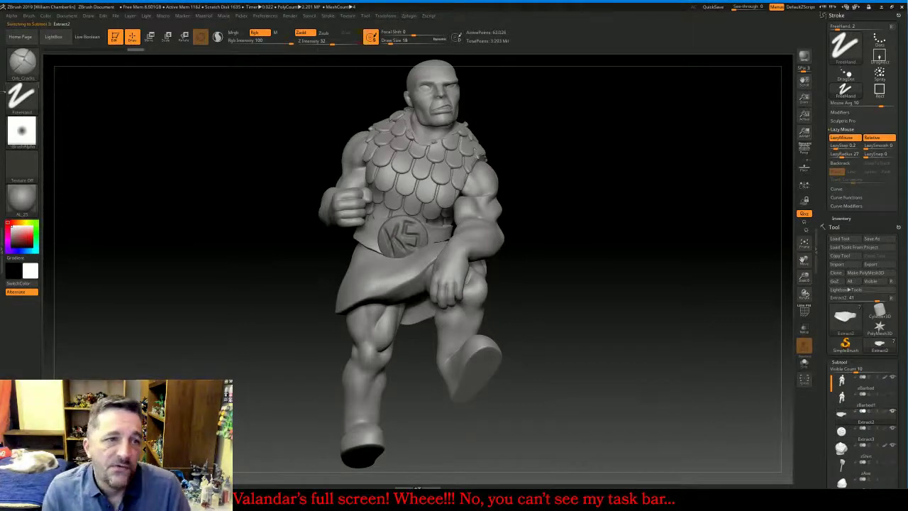
Load the gemstone insert brush set that contains the tall diamond gem
{"action": "left_click", "coordinate": [23, 65]}
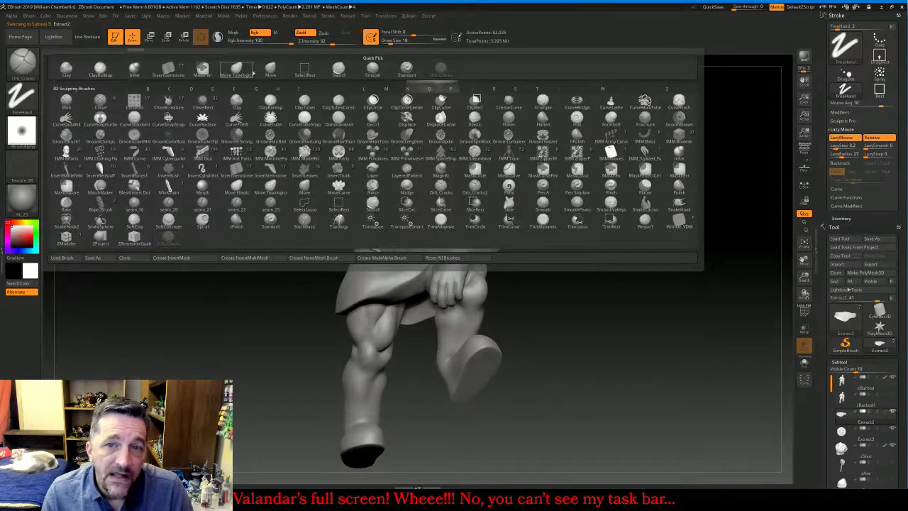
{"action": "left_click", "coordinate": [170, 70]}
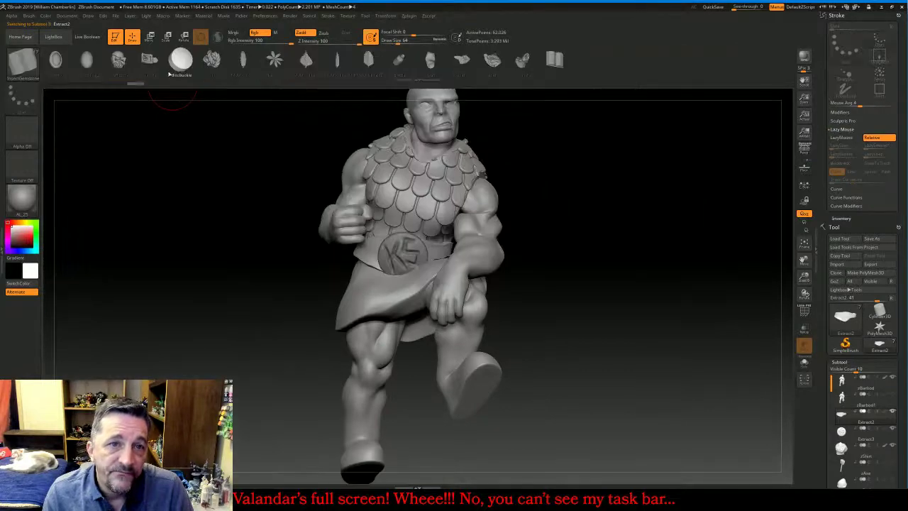
{"action": "left_click", "coordinate": [31, 70]}
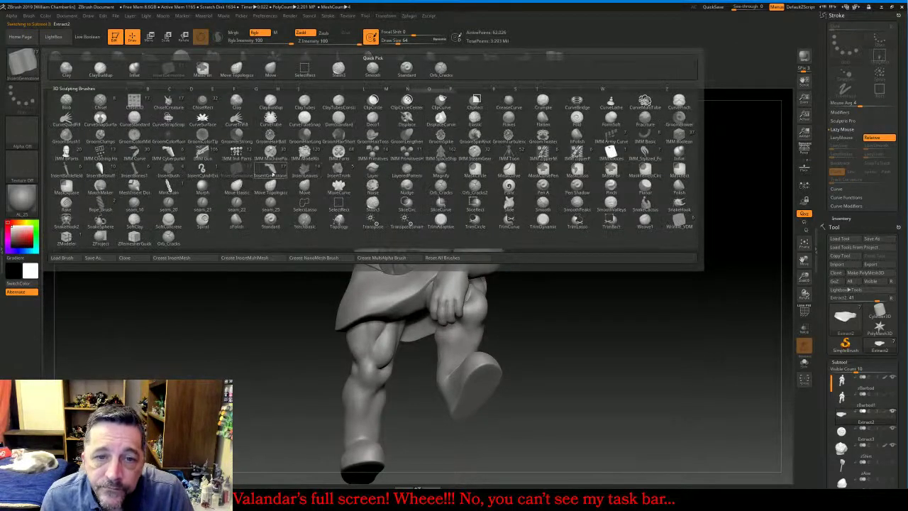
{"action": "left_click", "coordinate": [272, 173]}
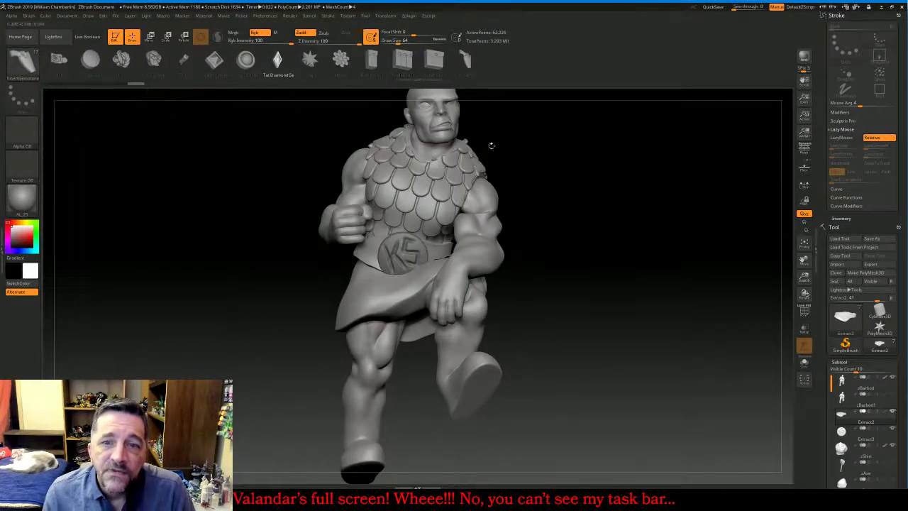
Insert a tall diamond gem on the belt beside the letter K of the buckle and split it into its own subtool
{"action": "mouse_move", "coordinate": [675, 231]}
{"action": "left_mouse_down"}
{"action": "mouse_move", "coordinate": [763, 273]}
{"action": "mouse_move", "coordinate": [805, 278]}
{"action": "mouse_move", "coordinate": [805, 291]}
{"action": "left_mouse_up"}
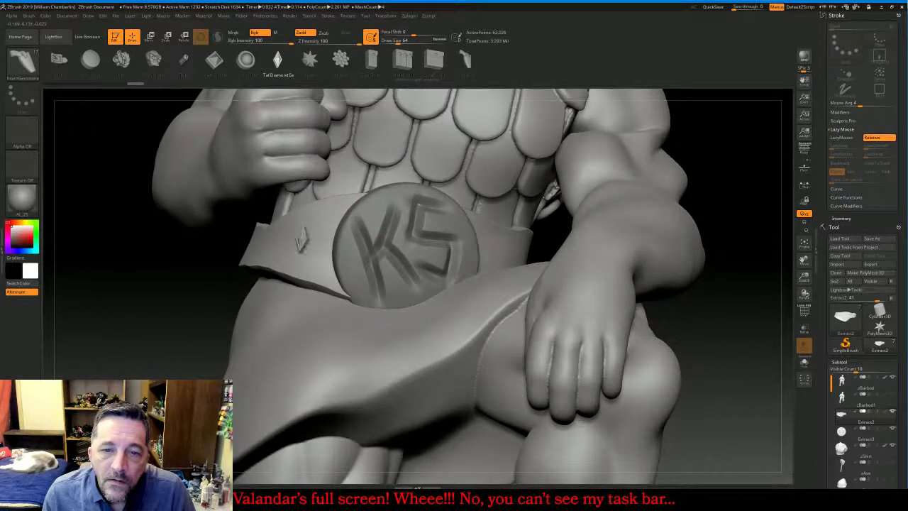
{"action": "left_click_drag", "start_coordinate": [299, 253], "coordinate": [289, 272]}
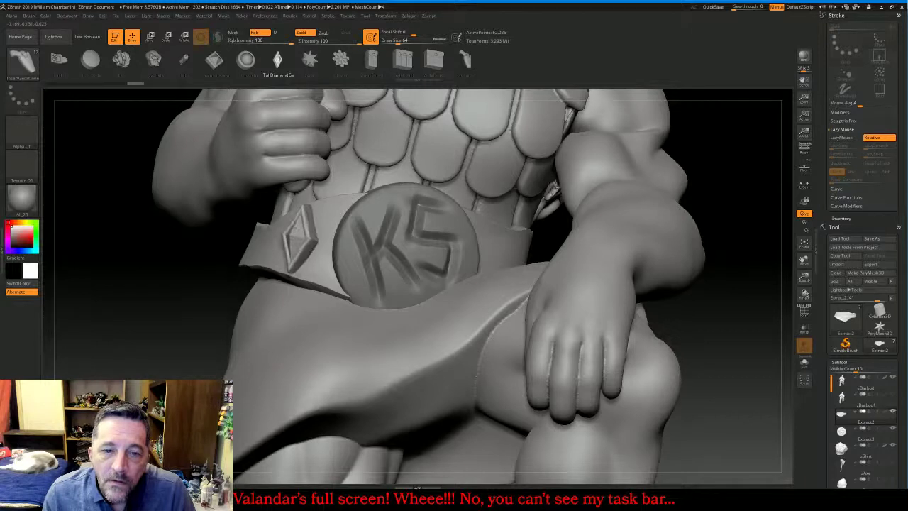
{"action": "left_click_drag", "start_coordinate": [301, 208], "coordinate": [301, 207]}
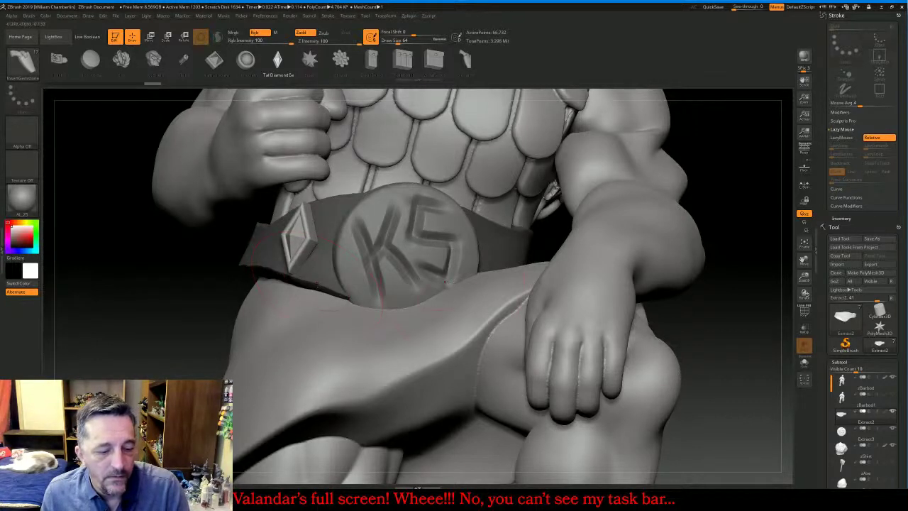
{"action": "left_click", "coordinate": [509, 251], "text": "ctrl"}
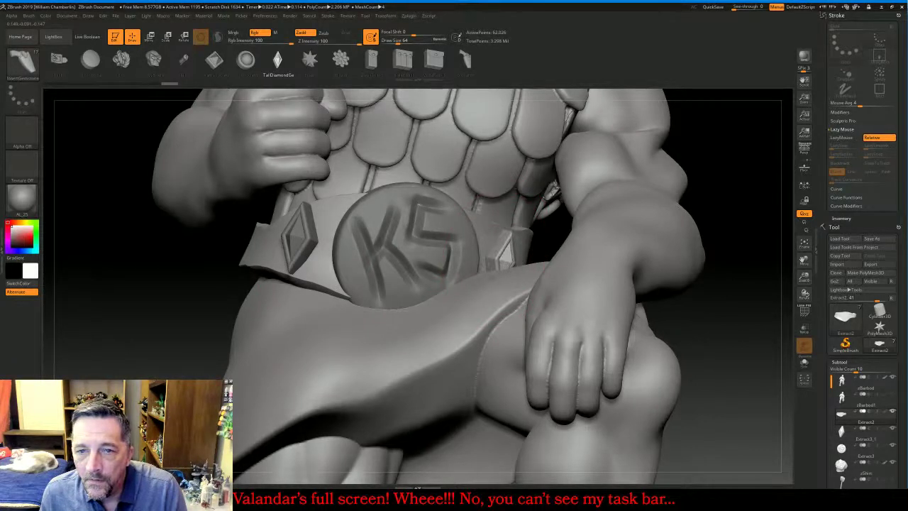
Insert a matching diamond gem on the belt beside the letter S and split it into its own subtool
{"action": "left_click_drag", "start_coordinate": [489, 287], "coordinate": [487, 289]}
{"action": "key", "text": "ctrl+shift+s"}
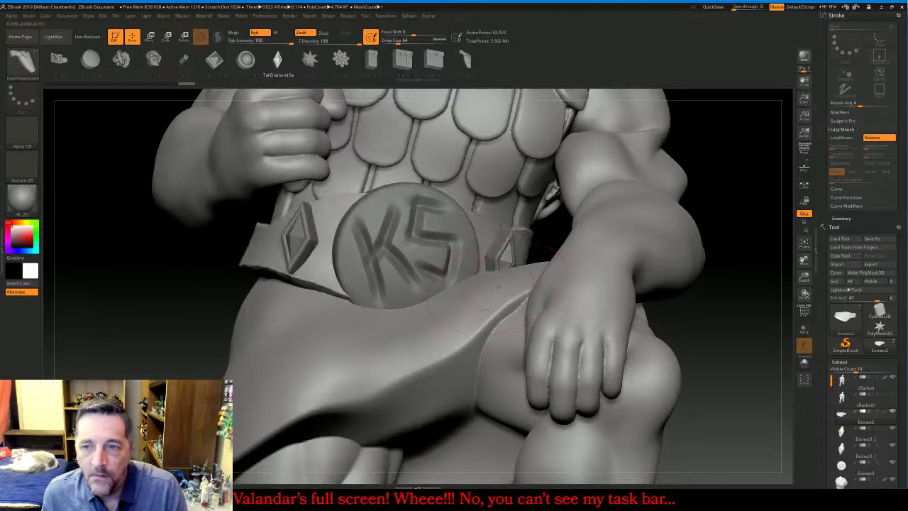
{"action": "mouse_move", "coordinate": [498, 286]}
{"action": "right_mouse_down"}
{"action": "mouse_move", "coordinate": [736, 187]}
{"action": "mouse_move", "coordinate": [632, 220]}
{"action": "right_mouse_up"}
{"action": "right_click_drag", "start_coordinate": [674, 248], "coordinate": [711, 185]}
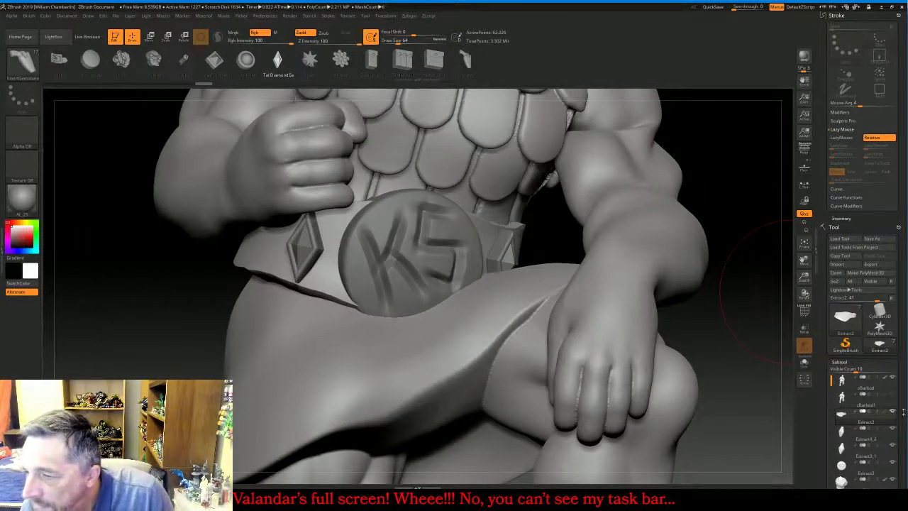
Merge the two diamond gems into a single subtool
{"action": "left_click_drag", "start_coordinate": [903, 412], "coordinate": [903, 339]}
{"action": "left_click", "coordinate": [863, 362]}
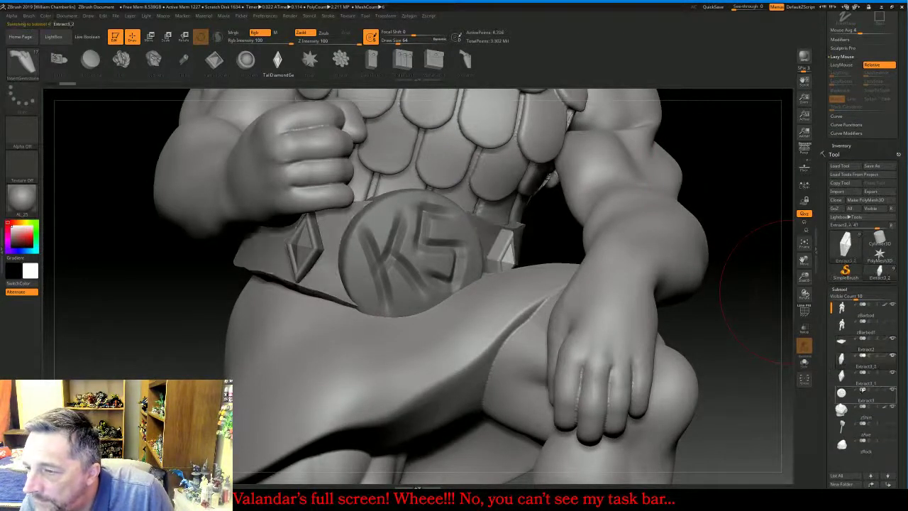
{"action": "left_click_drag", "start_coordinate": [903, 378], "coordinate": [905, 260]}
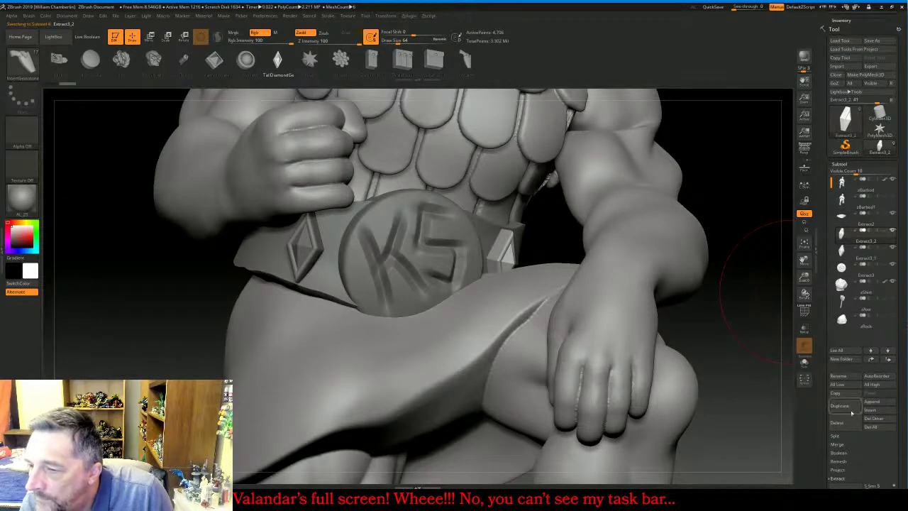
{"action": "left_click", "coordinate": [840, 444]}
{"action": "left_click", "coordinate": [841, 453]}
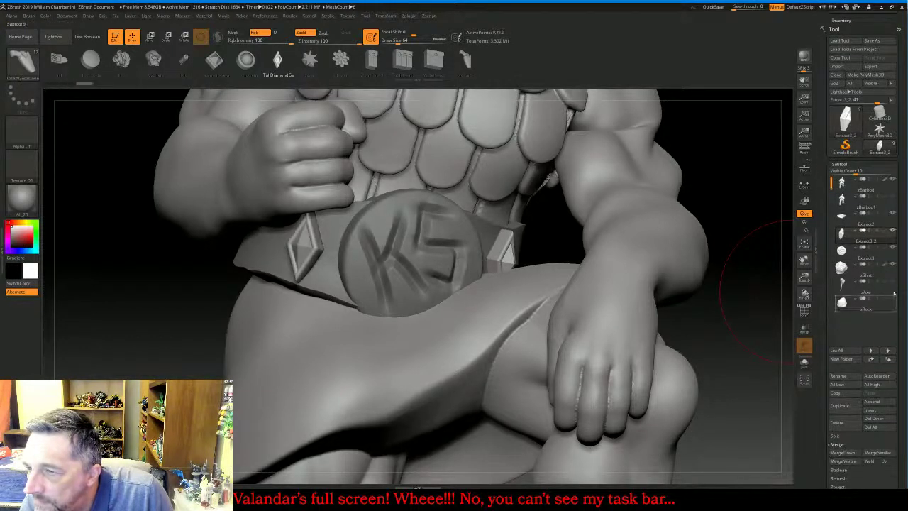
Subdivide the merged diamond gems twice with smoothing on
{"action": "left_click", "coordinate": [842, 164]}
{"action": "left_click", "coordinate": [841, 172]}
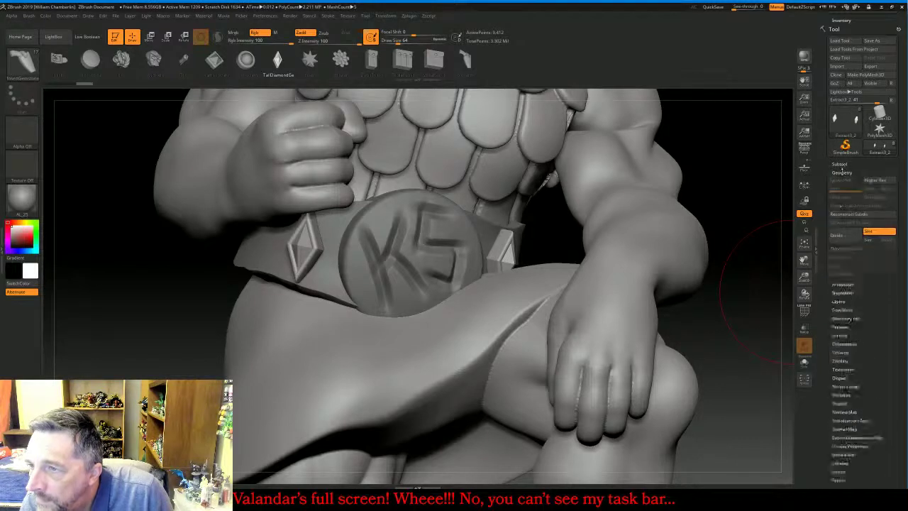
{"action": "left_click", "coordinate": [842, 240]}
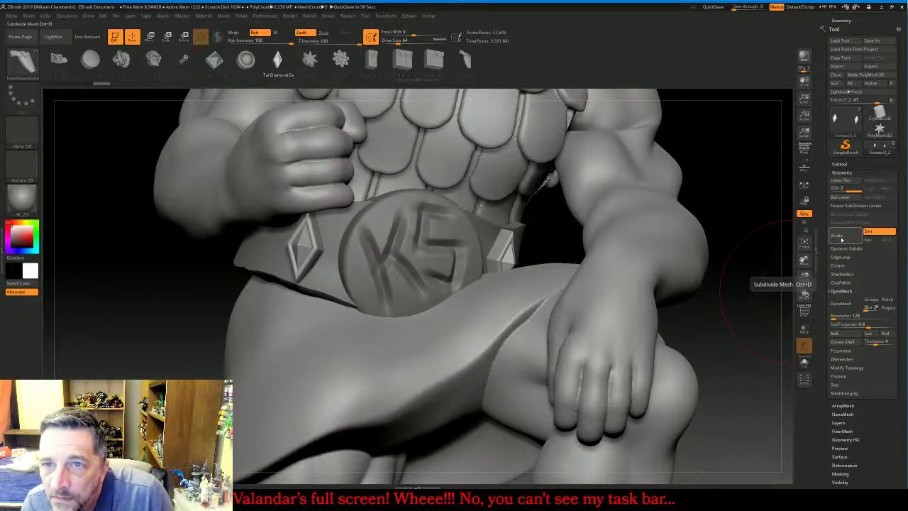
{"action": "left_click", "coordinate": [842, 240]}
{"action": "left_click", "coordinate": [838, 164]}
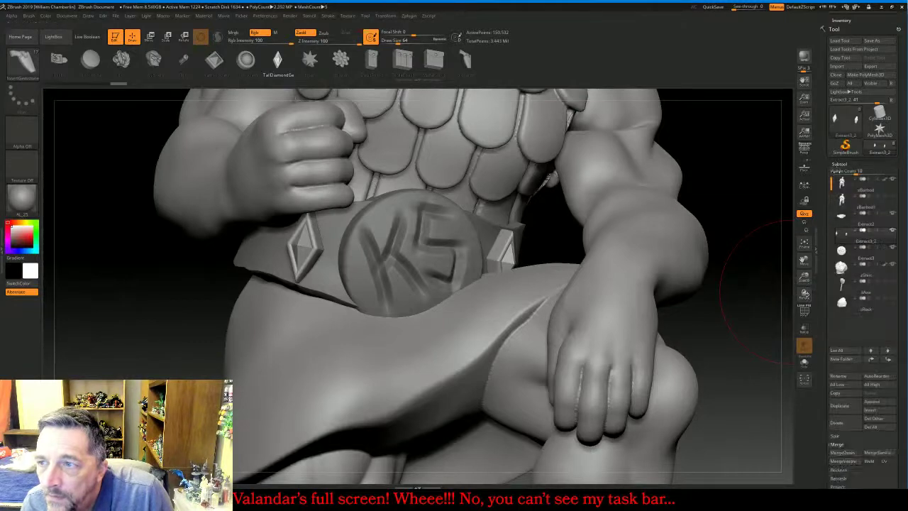
Select the barbarian's body and mask a rectangular band around the wrist of the raised, fisted arm
{"action": "left_click", "coordinate": [805, 245]}
{"action": "left_click_drag", "start_coordinate": [730, 251], "coordinate": [692, 238]}
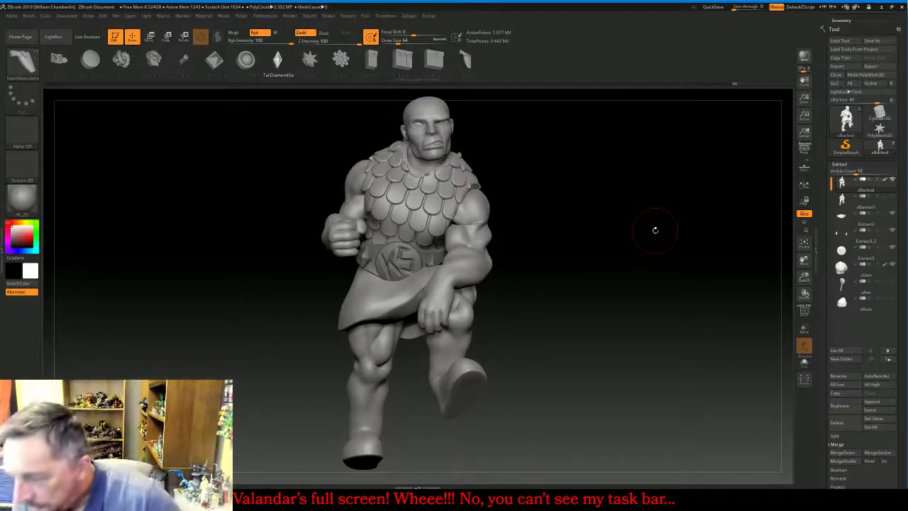
{"action": "mouse_move", "coordinate": [655, 230]}
{"action": "left_mouse_down"}
{"action": "mouse_move", "coordinate": [713, 231]}
{"action": "mouse_move", "coordinate": [640, 185]}
{"action": "mouse_move", "coordinate": [633, 271]}
{"action": "left_mouse_up"}
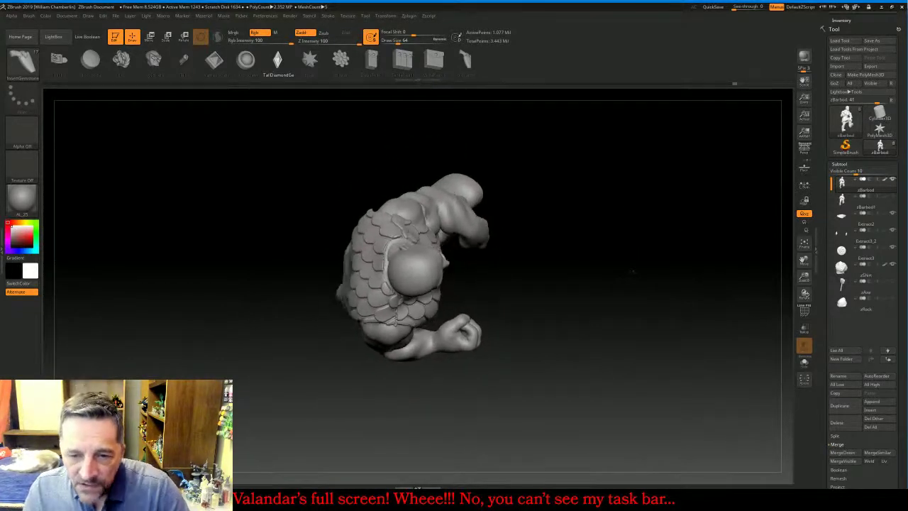
{"action": "left_click_drag", "start_coordinate": [805, 291], "coordinate": [804, 322]}
{"action": "mouse_move", "coordinate": [702, 293]}
{"action": "left_mouse_down"}
{"action": "mouse_move", "coordinate": [730, 283]}
{"action": "mouse_move", "coordinate": [704, 287]}
{"action": "left_mouse_up"}
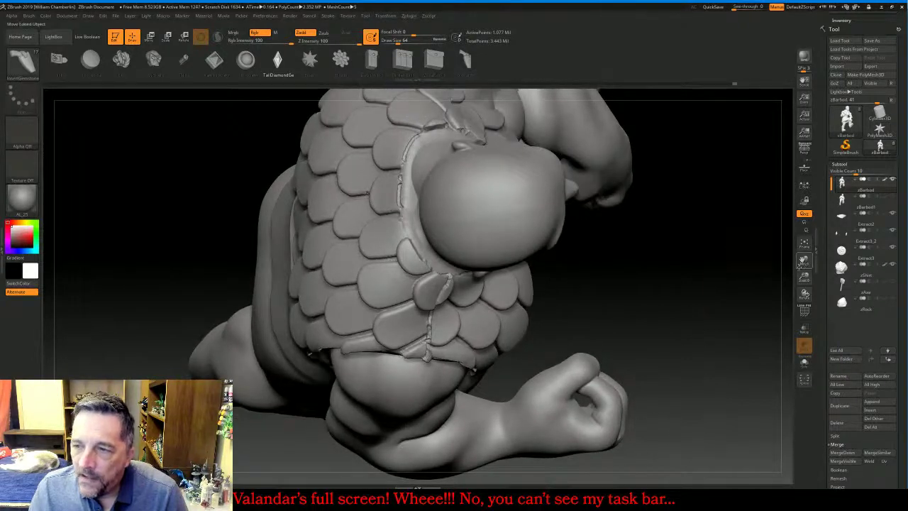
{"action": "left_click_drag", "start_coordinate": [804, 261], "coordinate": [782, 188]}
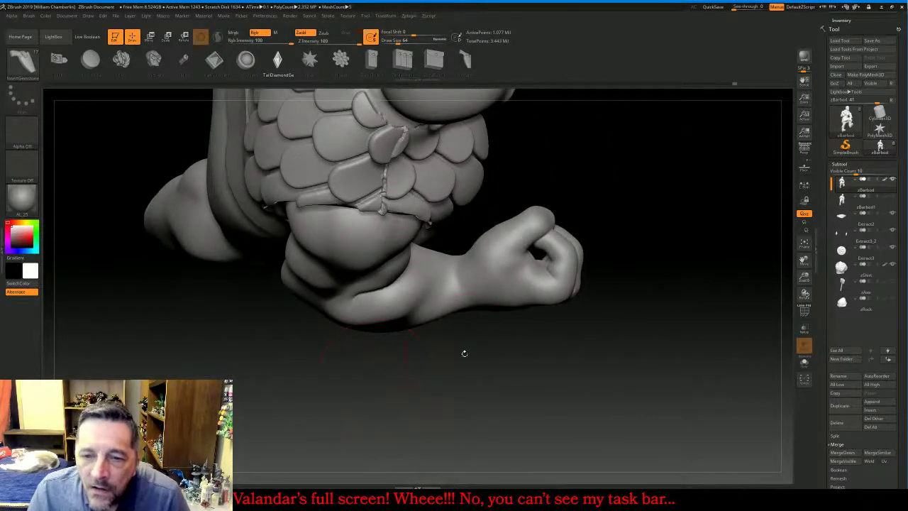
{"action": "key", "text": "ctrl"}
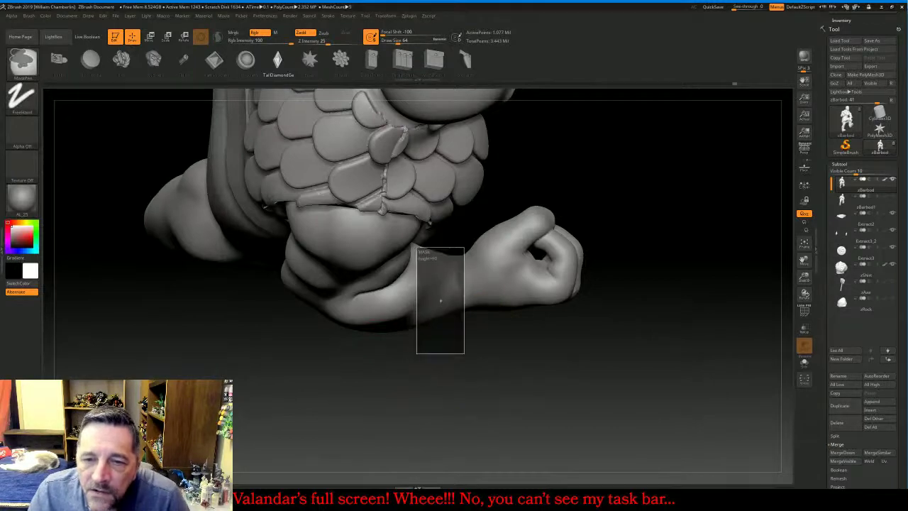
{"action": "left_click_drag", "start_coordinate": [440, 301], "coordinate": [439, 297], "text": "ctrl"}
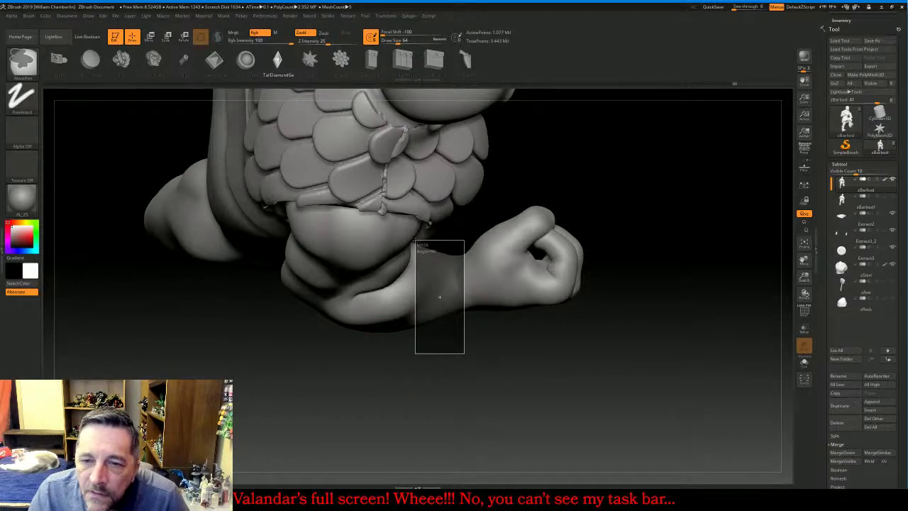
{"action": "left_click_drag", "start_coordinate": [415, 242], "coordinate": [415, 241], "text": "ctrl"}
{"action": "left_click_drag", "start_coordinate": [536, 366], "coordinate": [534, 352]}
{"action": "mouse_move", "coordinate": [573, 395]}
{"action": "left_mouse_down", "text": "ctrl"}
{"action": "mouse_move", "coordinate": [334, 243]}
{"action": "mouse_move", "coordinate": [219, 203]}
{"action": "left_mouse_up", "text": "ctrl"}
{"action": "left_click_drag", "start_coordinate": [713, 391], "coordinate": [560, 365]}
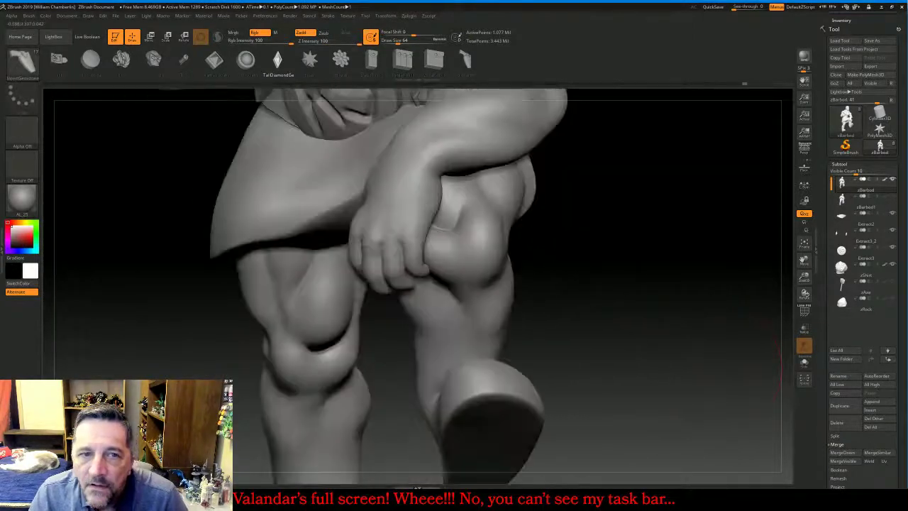
Extract the masked wrist band as a separate bracer subtool and make the body active again
{"action": "left_click", "coordinate": [802, 244]}
{"action": "left_click_drag", "start_coordinate": [725, 293], "coordinate": [816, 290]}
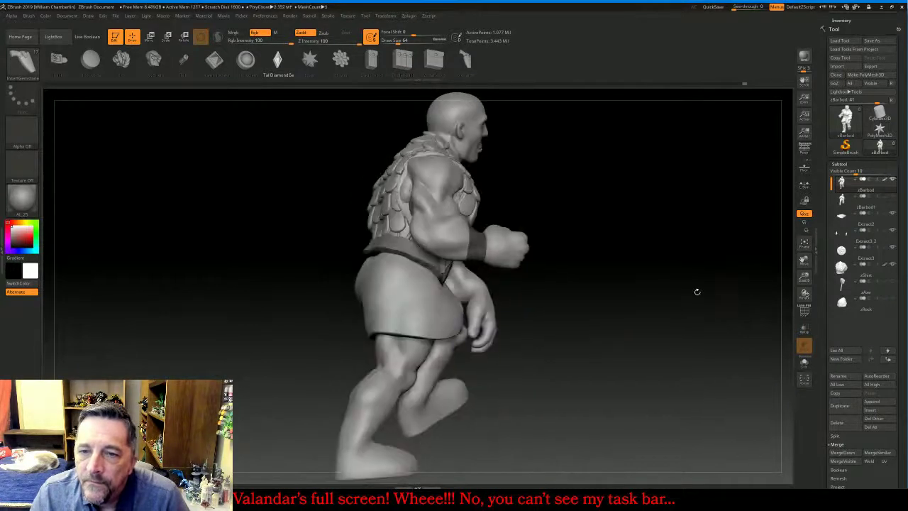
{"action": "left_click_drag", "start_coordinate": [697, 291], "coordinate": [675, 293]}
{"action": "scroll", "coordinate": [886, 404], "scroll_direction": "down", "scroll_amount": 3}
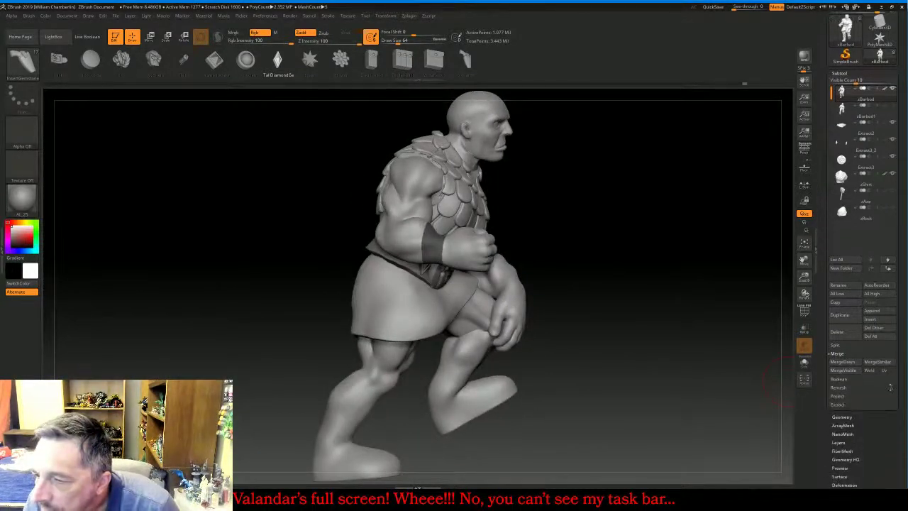
{"action": "left_click", "coordinate": [856, 405]}
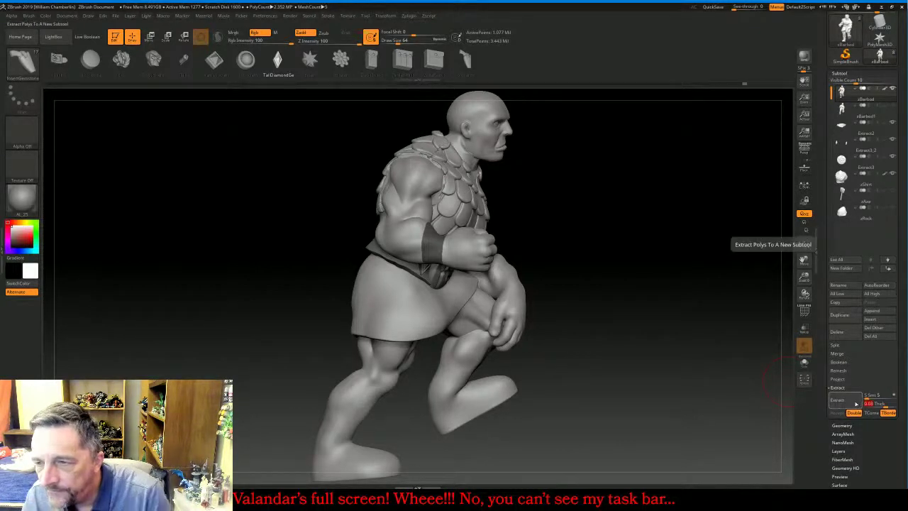
{"action": "left_click", "coordinate": [852, 404]}
{"action": "left_click", "coordinate": [837, 411]}
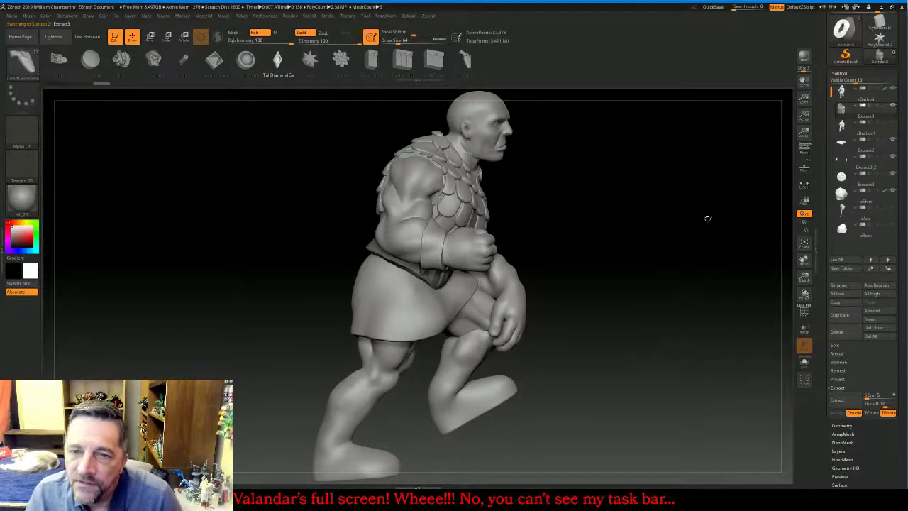
{"action": "left_click", "coordinate": [842, 93]}
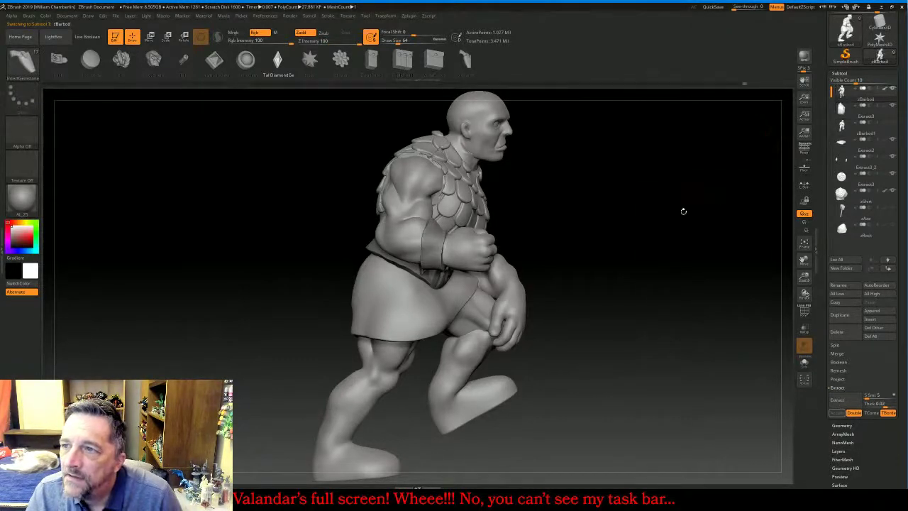
Hide the belt, gems and buckle, and show the simplified zBarbod1 body through the scale shirt with transparency
{"action": "left_click_drag", "start_coordinate": [722, 273], "coordinate": [696, 262]}
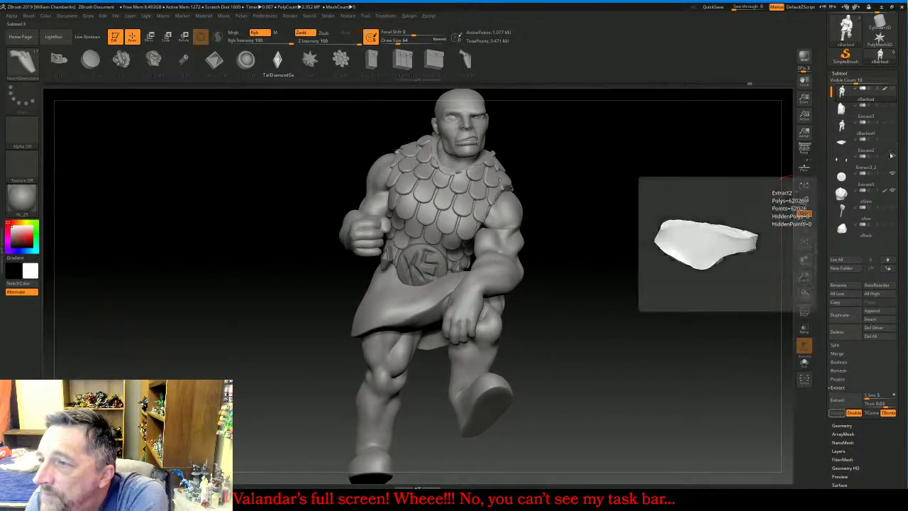
{"action": "left_click", "coordinate": [893, 173]}
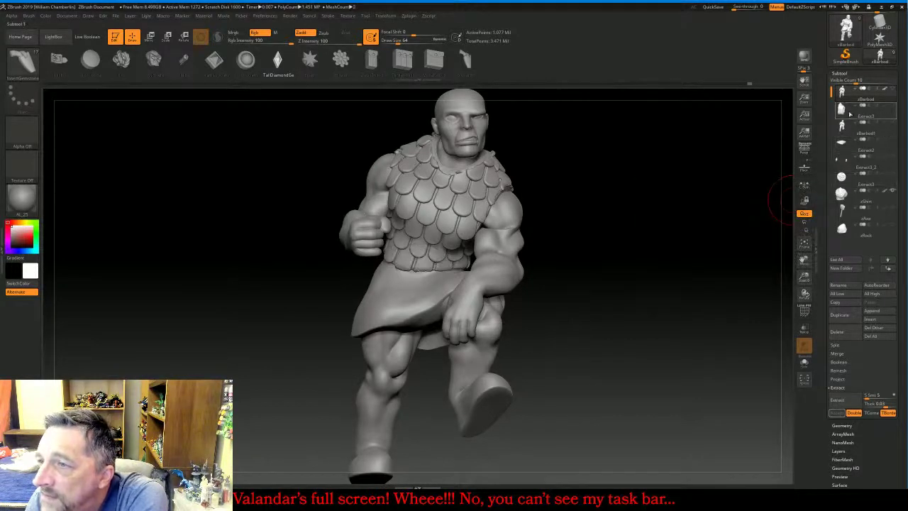
{"action": "left_click", "coordinate": [842, 126]}
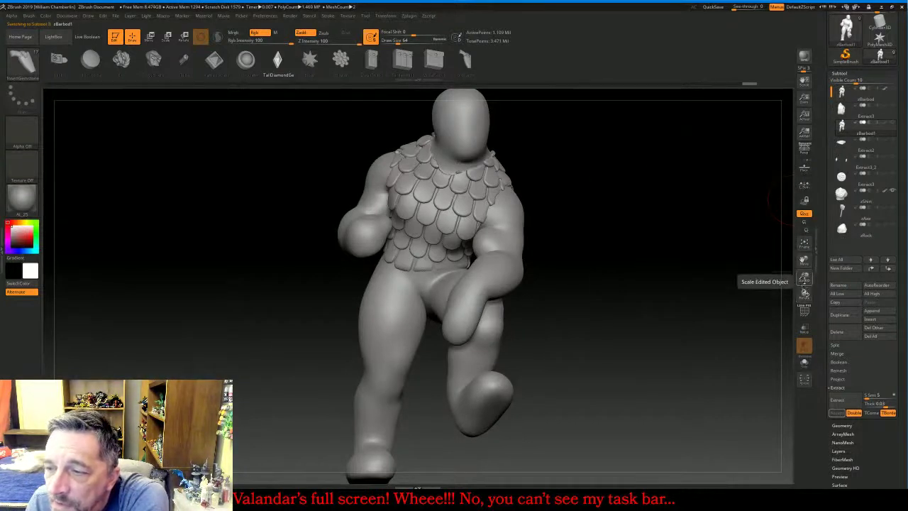
{"action": "left_click", "coordinate": [804, 329]}
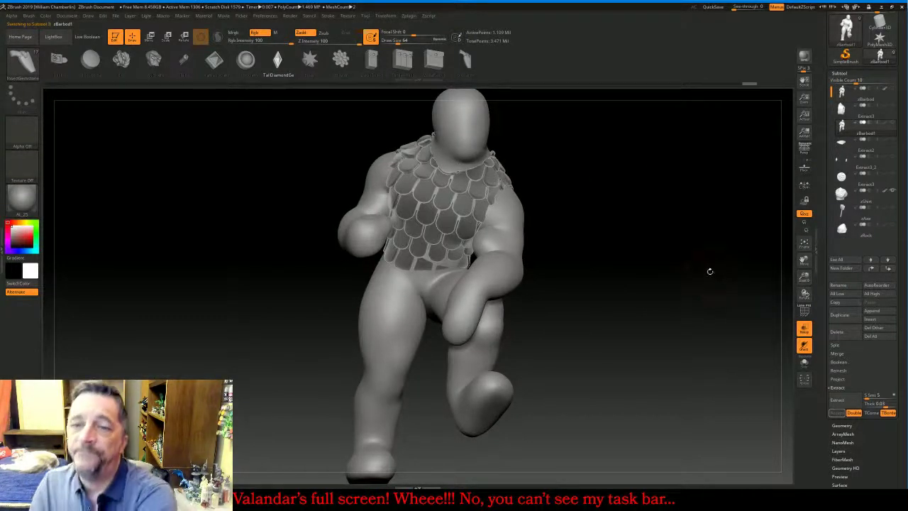
Mask a rectangular area over the shoulder and upper chest above the barbarian's lowered arm
{"action": "left_click_drag", "start_coordinate": [710, 271], "coordinate": [665, 249]}
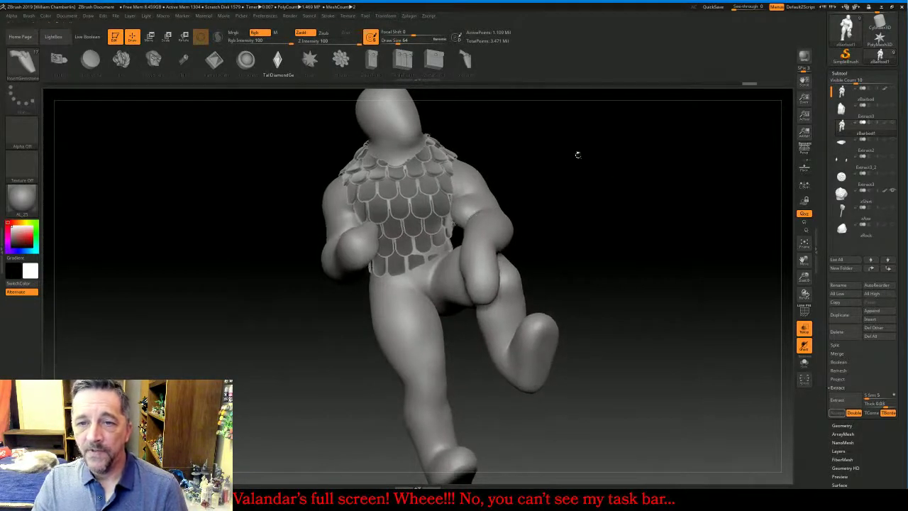
{"action": "left_click_drag", "start_coordinate": [555, 124], "coordinate": [433, 187], "text": "ctrl"}
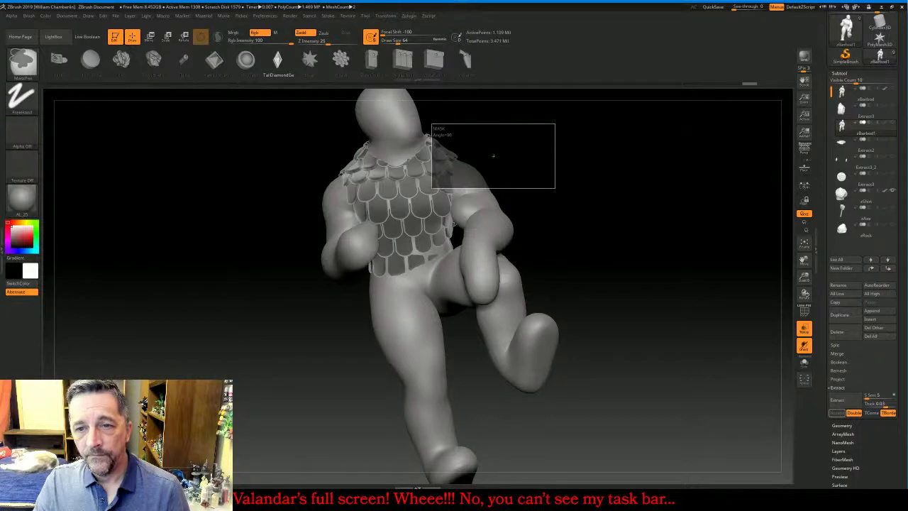
{"action": "left_click_drag", "start_coordinate": [431, 188], "coordinate": [431, 189], "text": "ctrl"}
{"action": "mouse_move", "coordinate": [641, 217]}
{"action": "left_mouse_down"}
{"action": "mouse_move", "coordinate": [329, 220]}
{"action": "mouse_move", "coordinate": [627, 227]}
{"action": "left_mouse_up"}
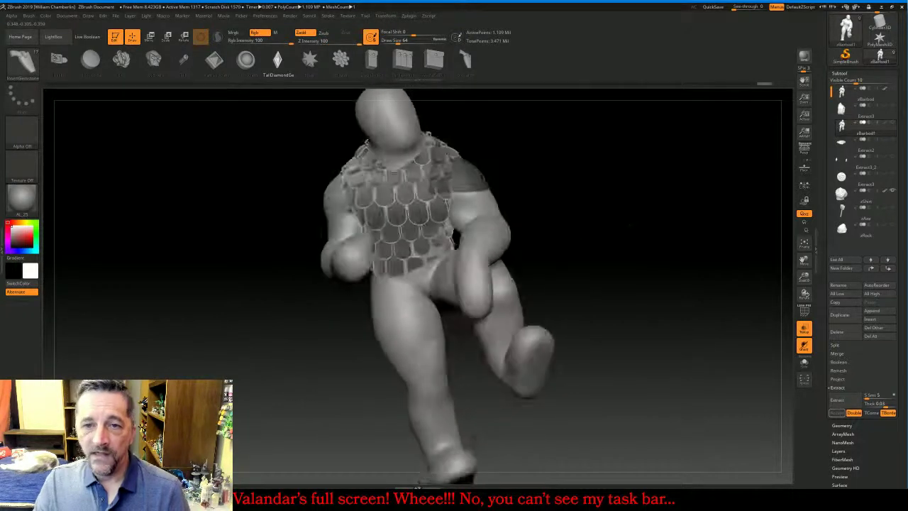
Replace the insert brush with the ClayBuildup sculpting brush
{"action": "left_click", "coordinate": [23, 64]}
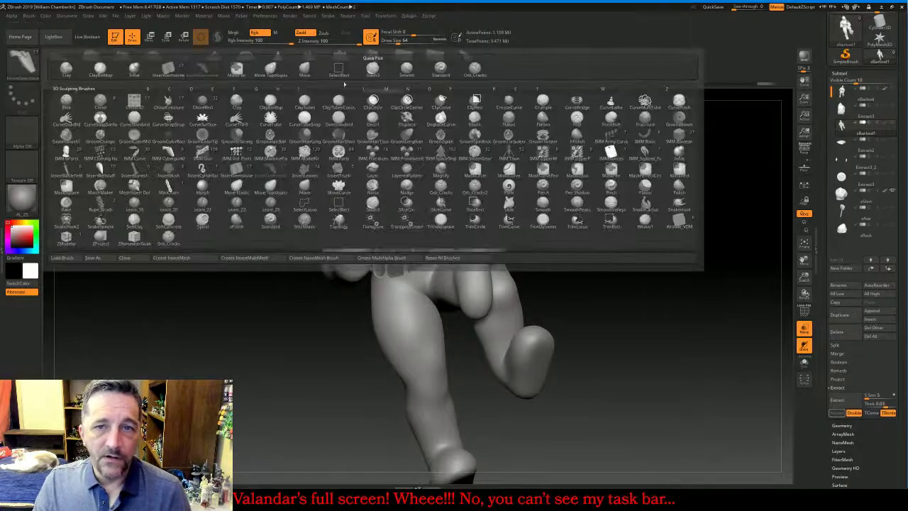
{"action": "left_click", "coordinate": [440, 69]}
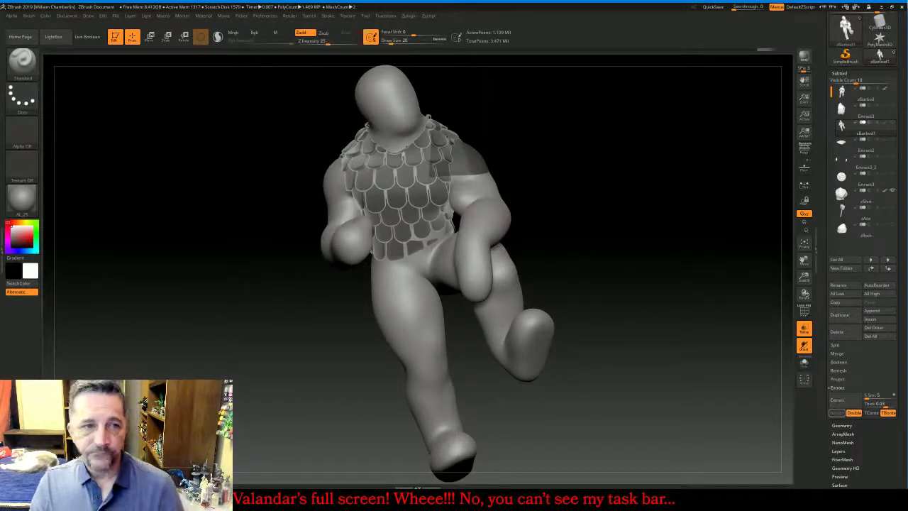
{"action": "left_click", "coordinate": [23, 62]}
{"action": "left_click", "coordinate": [130, 76]}
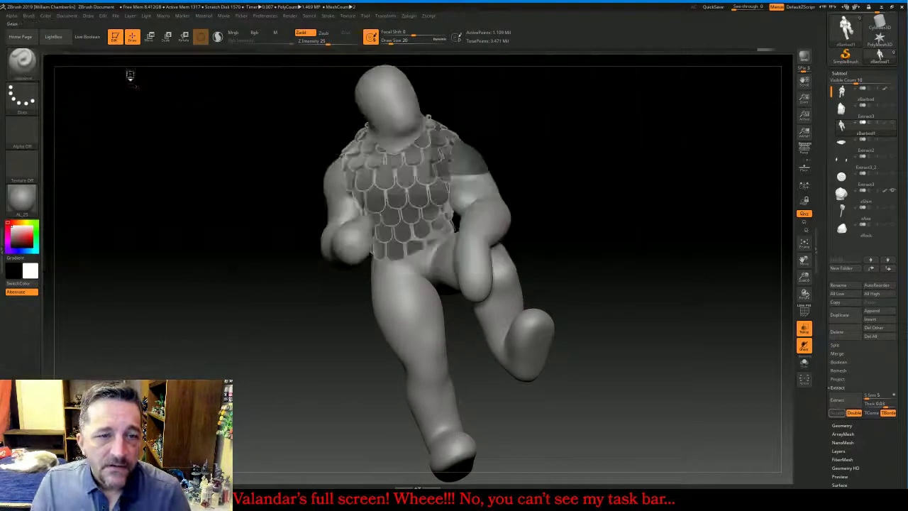
{"action": "left_click", "coordinate": [25, 64]}
{"action": "left_click", "coordinate": [103, 71]}
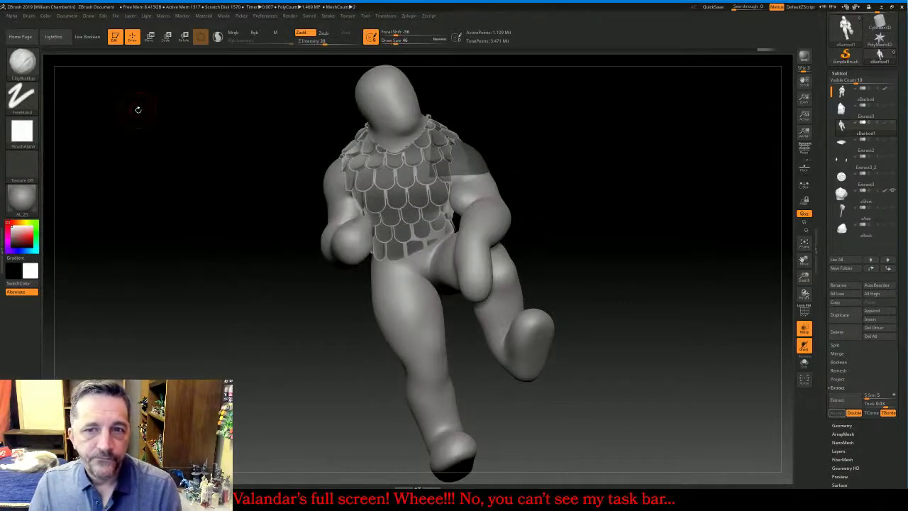
Extend the shoulder mask with a rounded area on the chest and another on the back
{"action": "key", "text": "ctrl"}
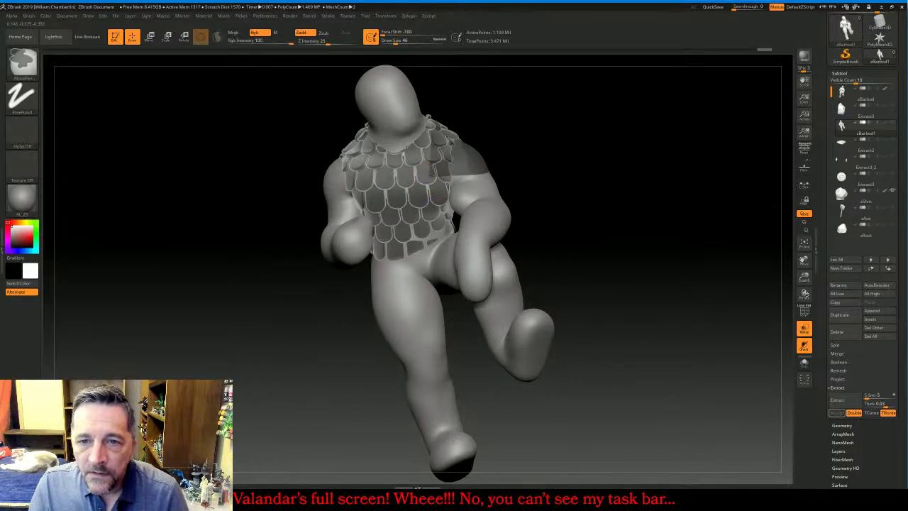
{"action": "left_click_drag", "start_coordinate": [432, 169], "coordinate": [430, 175], "text": "ctrl"}
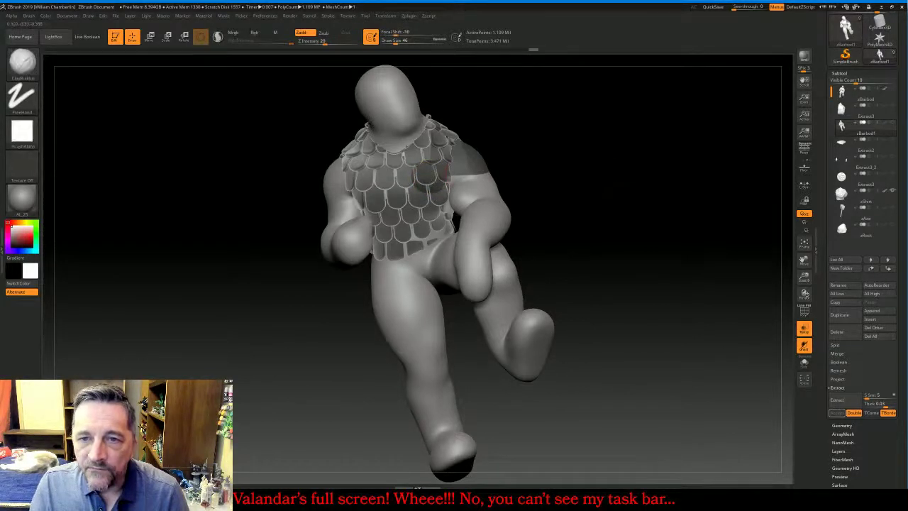
{"action": "left_click_drag", "start_coordinate": [580, 172], "coordinate": [510, 140]}
{"action": "key", "text": "ctrl"}
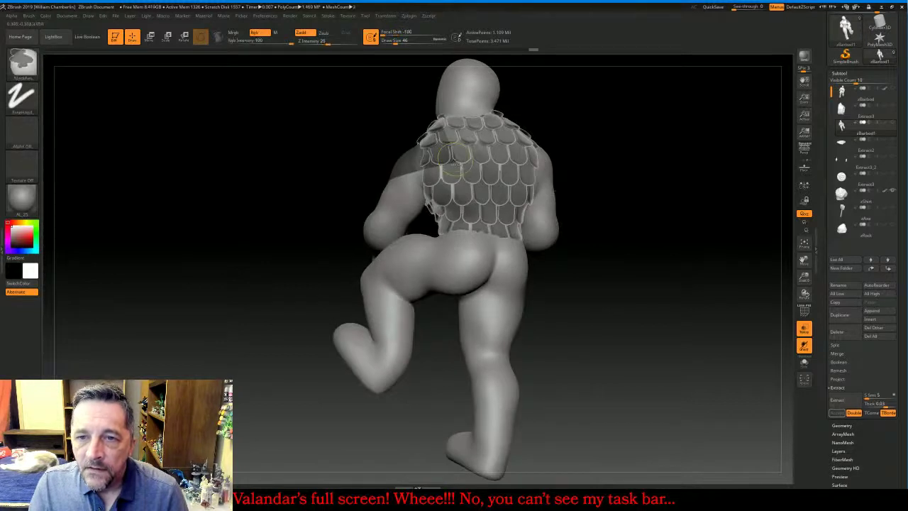
{"action": "left_click_drag", "start_coordinate": [453, 159], "coordinate": [457, 164], "text": "ctrl"}
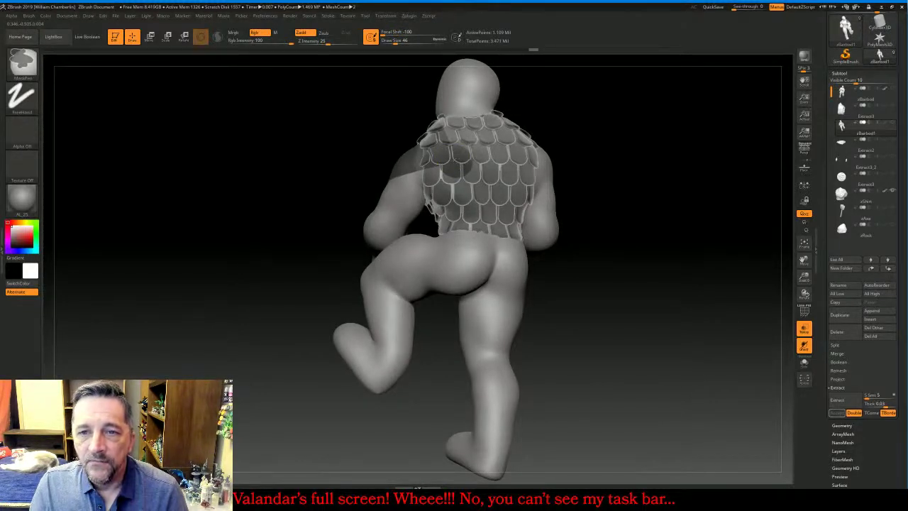
{"action": "left_click_drag", "start_coordinate": [610, 203], "coordinate": [709, 208]}
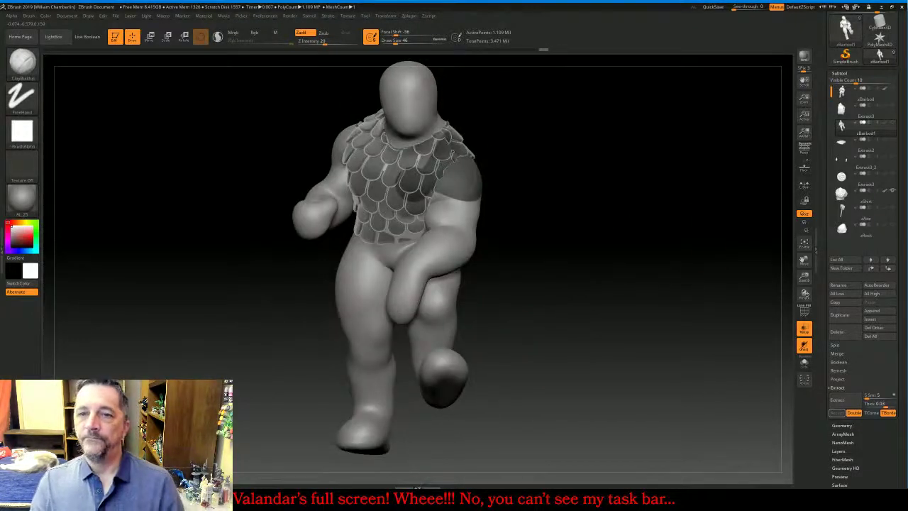
Turn off transparency and extract the masked shoulder area as a new subtool with a thickness of 0.05
{"action": "left_click", "coordinate": [803, 328]}
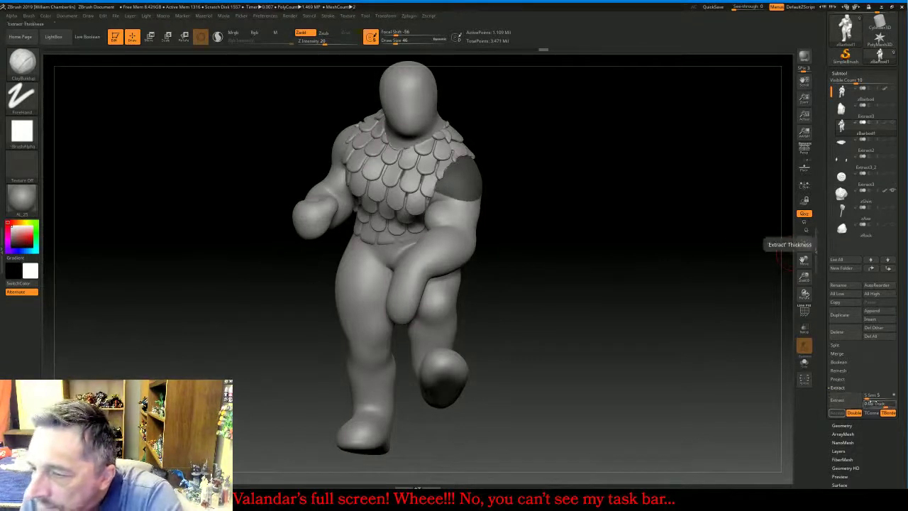
{"action": "left_click", "coordinate": [873, 402]}
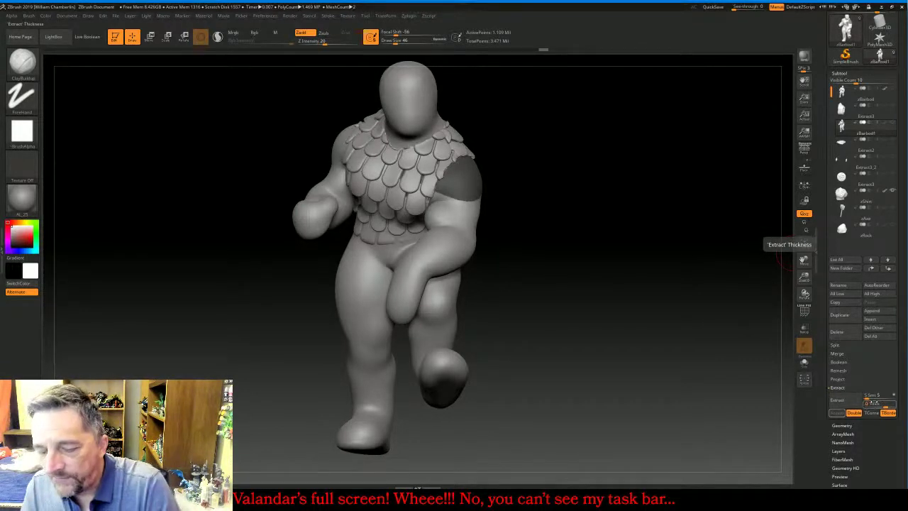
{"action": "left_click", "coordinate": [841, 402]}
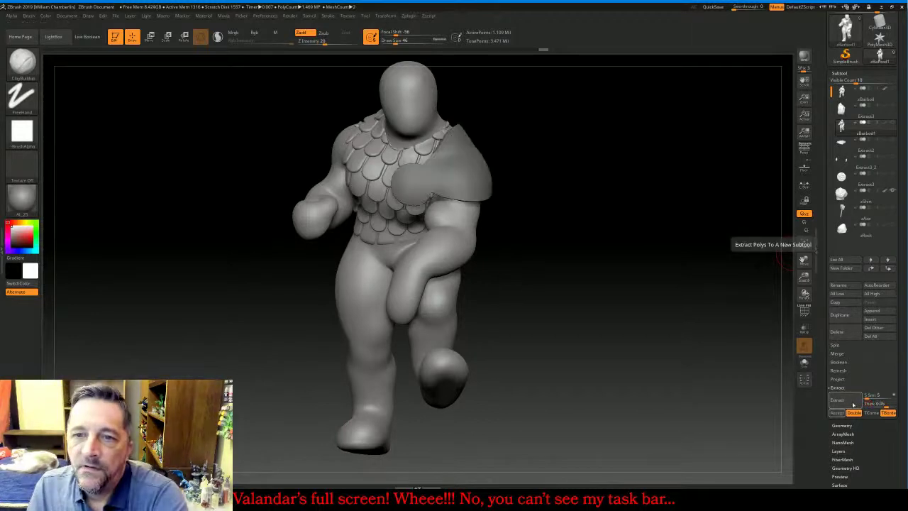
{"action": "left_click", "coordinate": [837, 412]}
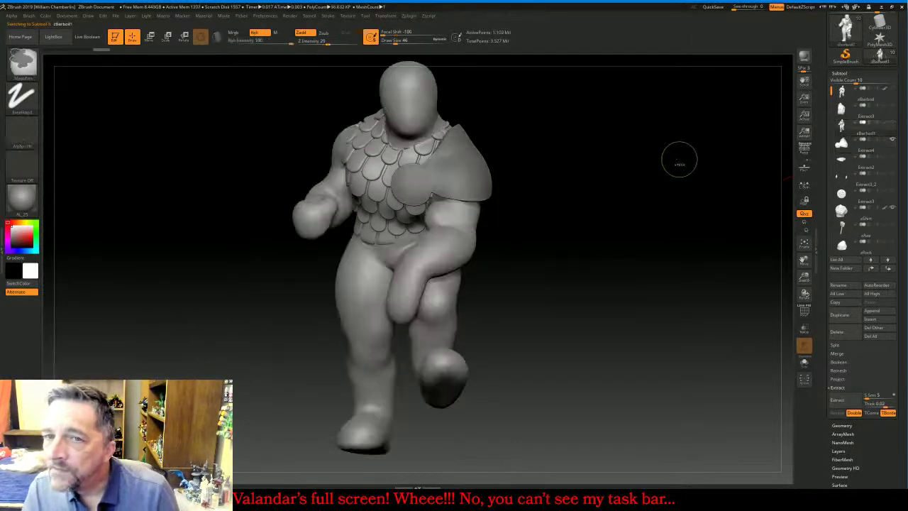
Show the detailed zBarbod body in place of the simplified one and make the extracted shoulder piece active
{"action": "left_click", "coordinate": [895, 94]}
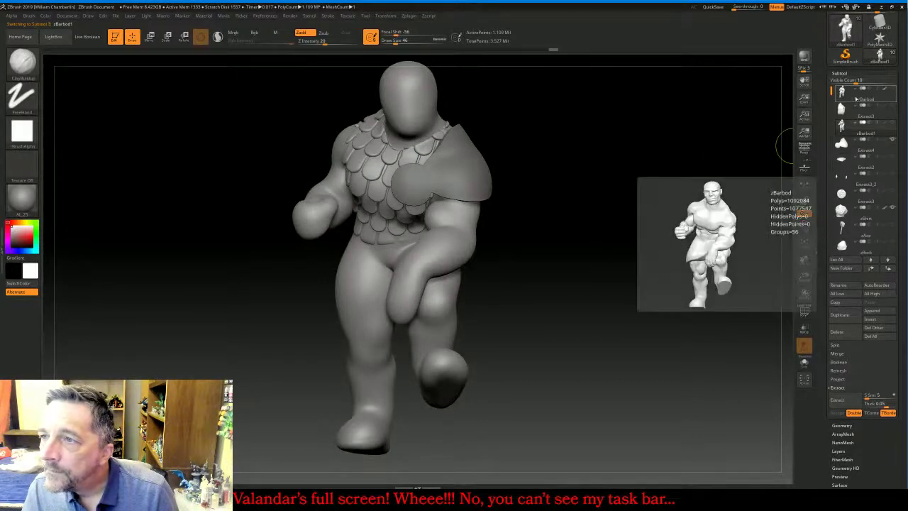
{"action": "left_click", "coordinate": [856, 97]}
{"action": "mouse_move", "coordinate": [660, 215]}
{"action": "left_mouse_down"}
{"action": "mouse_move", "coordinate": [672, 211]}
{"action": "mouse_move", "coordinate": [614, 215]}
{"action": "mouse_move", "coordinate": [657, 215]}
{"action": "left_mouse_up"}
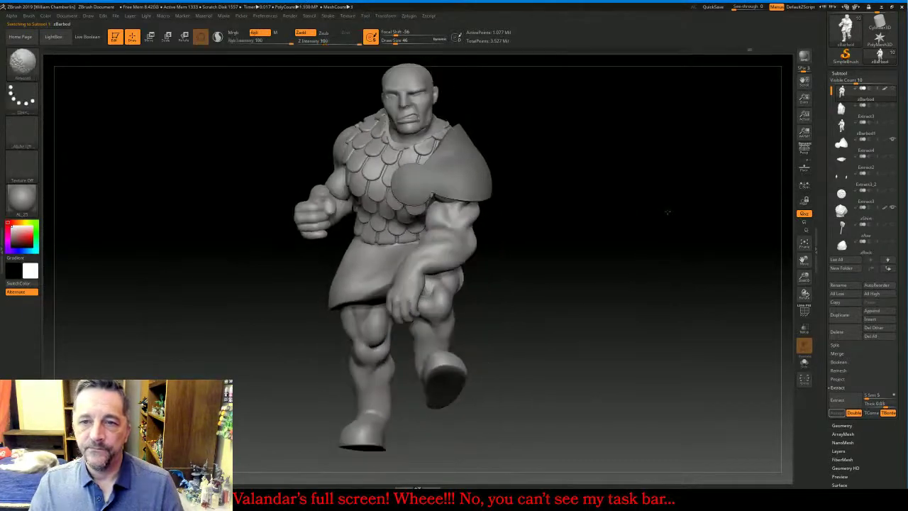
{"action": "left_click", "coordinate": [851, 144]}
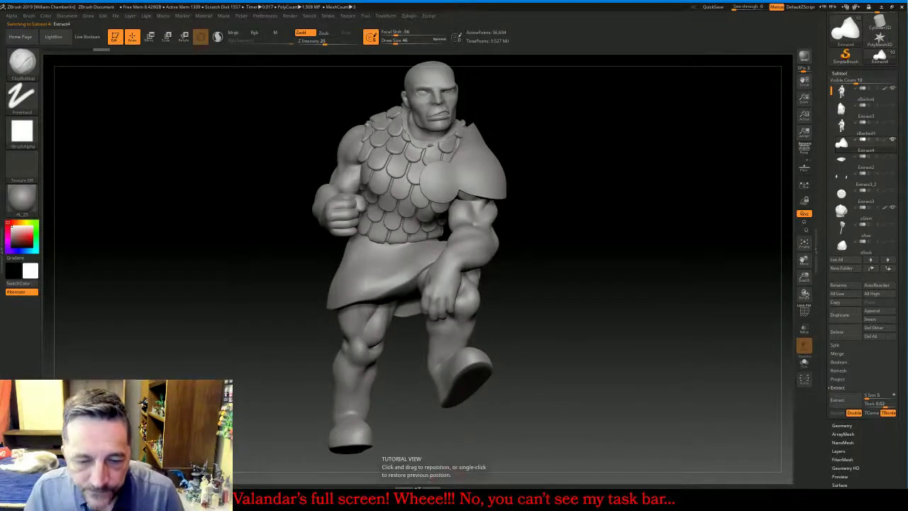
{"action": "key", "text": "alt+Tab"}
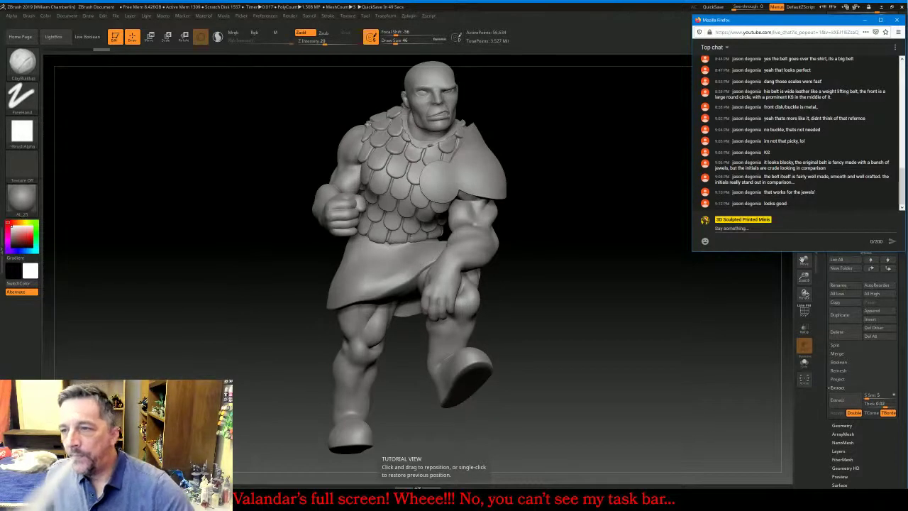
{"action": "left_click_drag", "start_coordinate": [631, 382], "coordinate": [553, 385]}
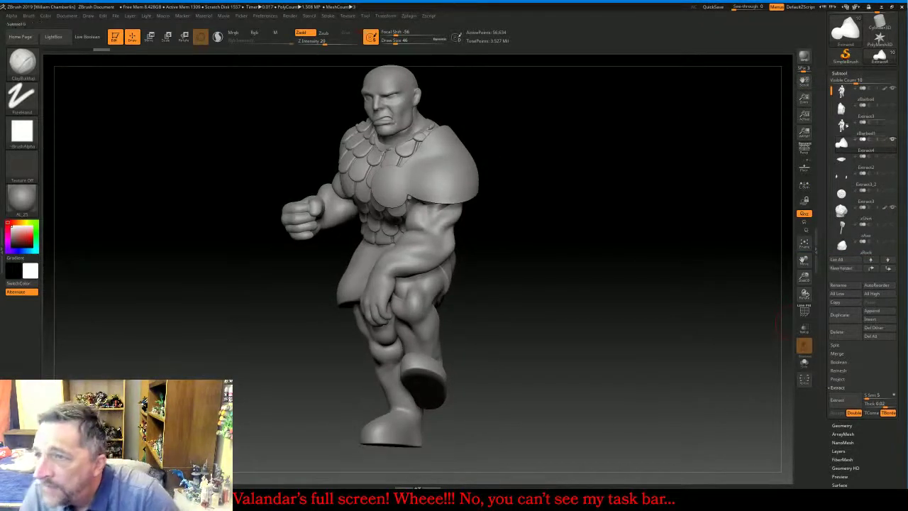
Frame the shoulder piece's edges with curves using the CurveTube brush at a draw size of 7
{"action": "left_click", "coordinate": [838, 73]}
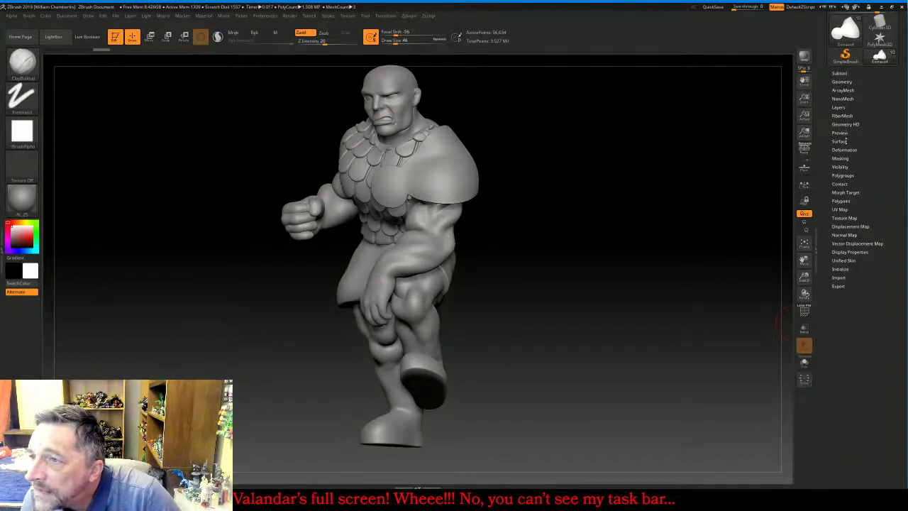
{"action": "left_click", "coordinate": [842, 175]}
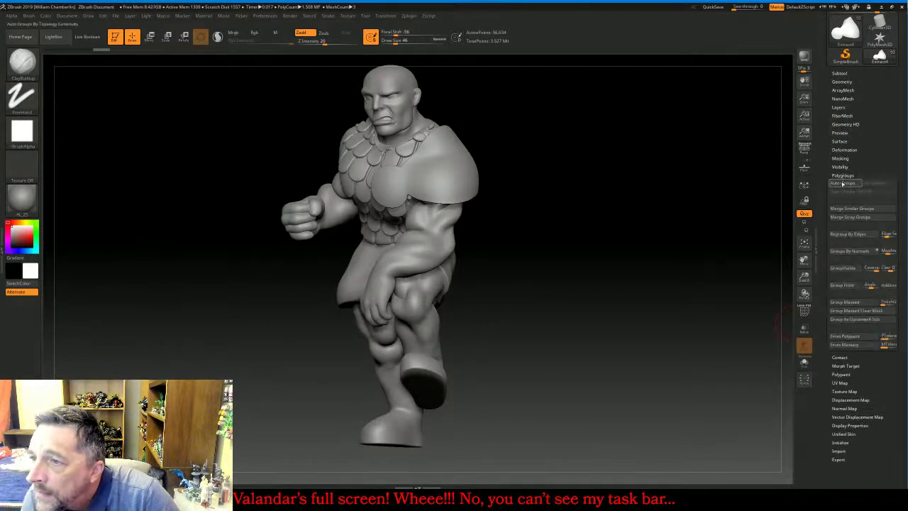
{"action": "scroll", "coordinate": [851, 91], "scroll_direction": "up", "scroll_amount": 6}
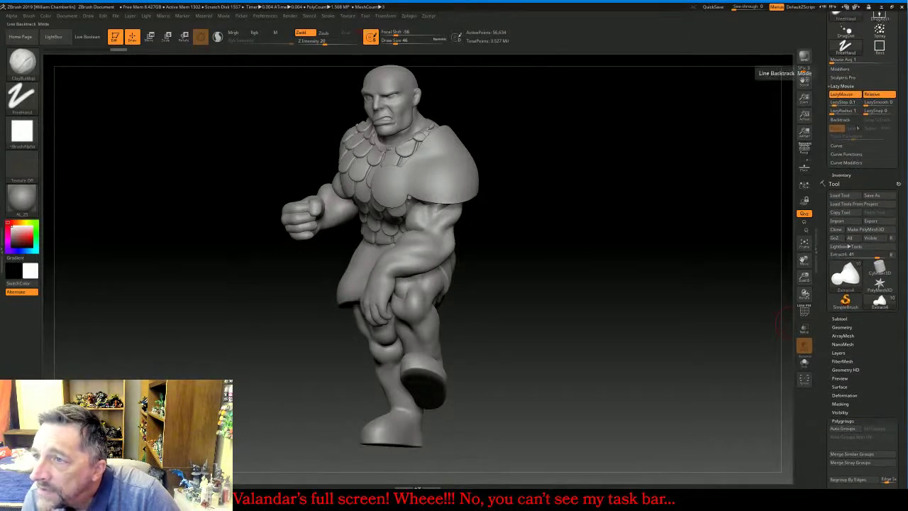
{"action": "left_click", "coordinate": [846, 154]}
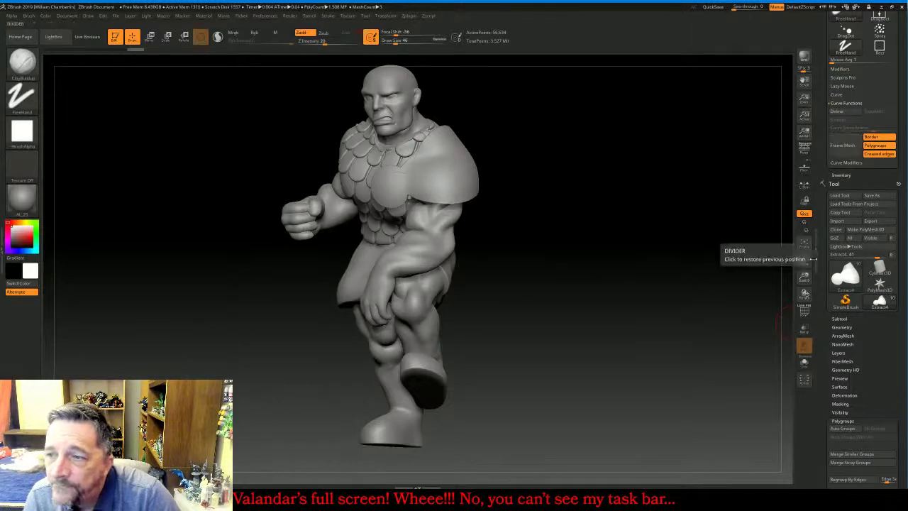
{"action": "left_click_drag", "start_coordinate": [803, 277], "coordinate": [786, 290]}
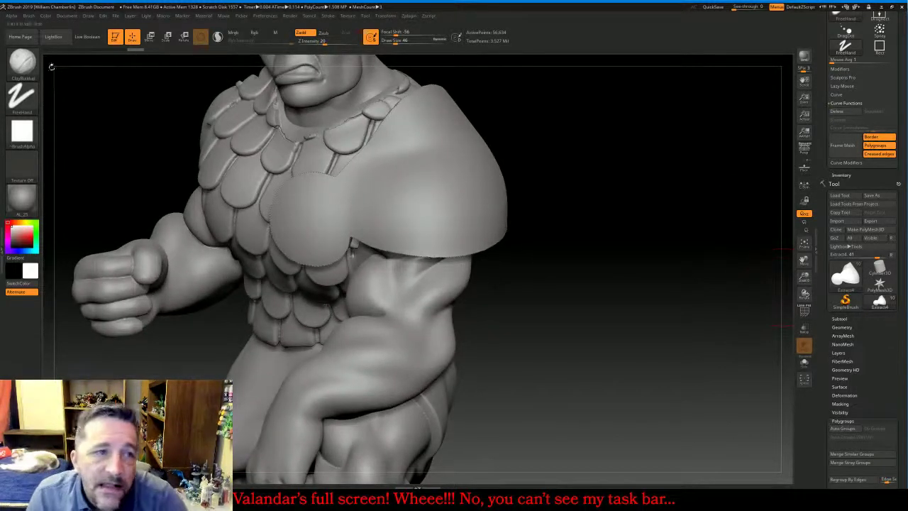
{"action": "left_click", "coordinate": [22, 61]}
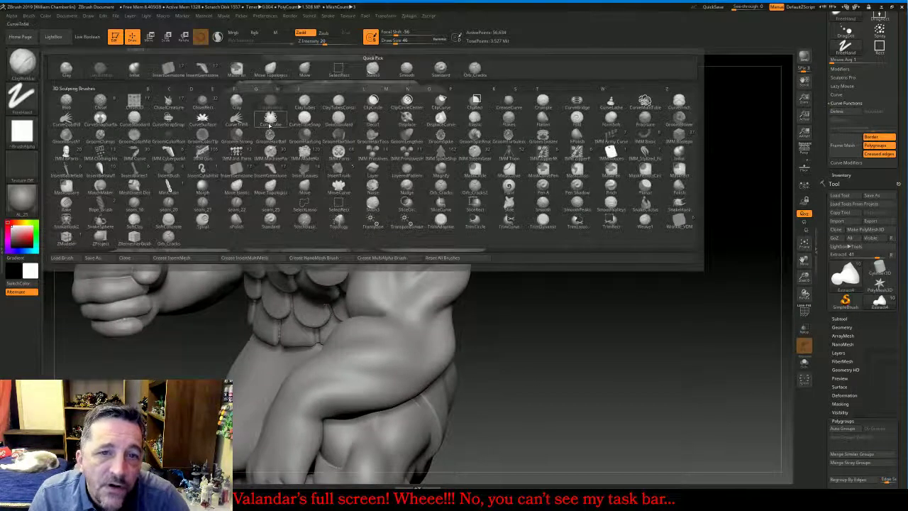
{"action": "left_click", "coordinate": [270, 120]}
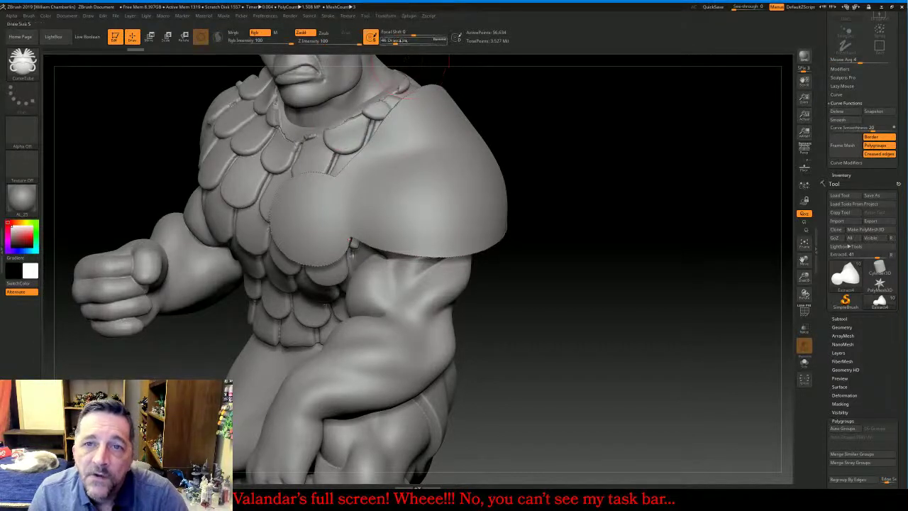
{"action": "left_click", "coordinate": [399, 41]}
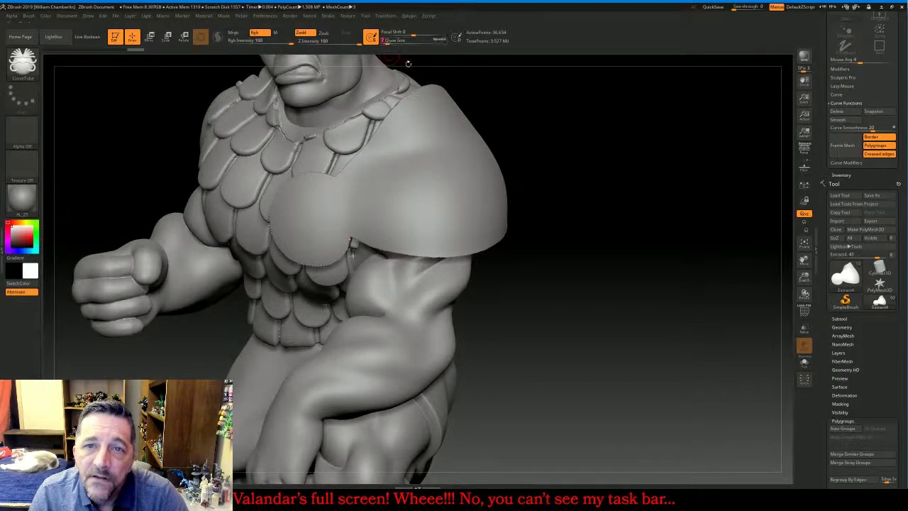
{"action": "left_click_drag", "start_coordinate": [427, 83], "coordinate": [427, 84]}
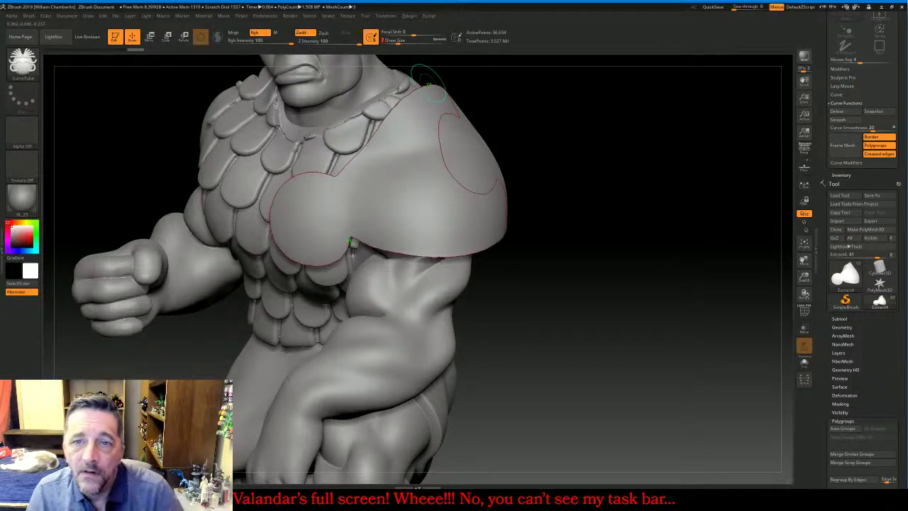
Try a thin and a thicker tube trim along the shoulder piece's framed edges, undoing each attempt
{"action": "left_click", "coordinate": [428, 84]}
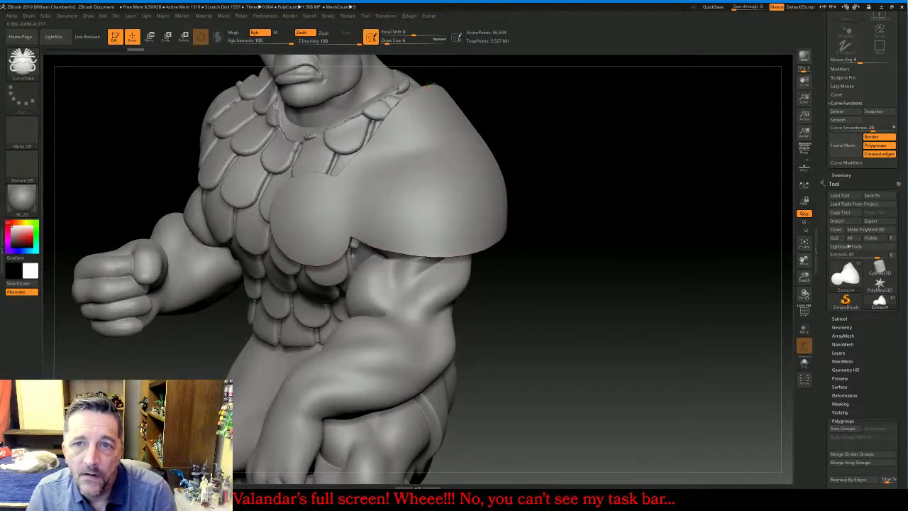
{"action": "key", "text": "ctrl+z"}
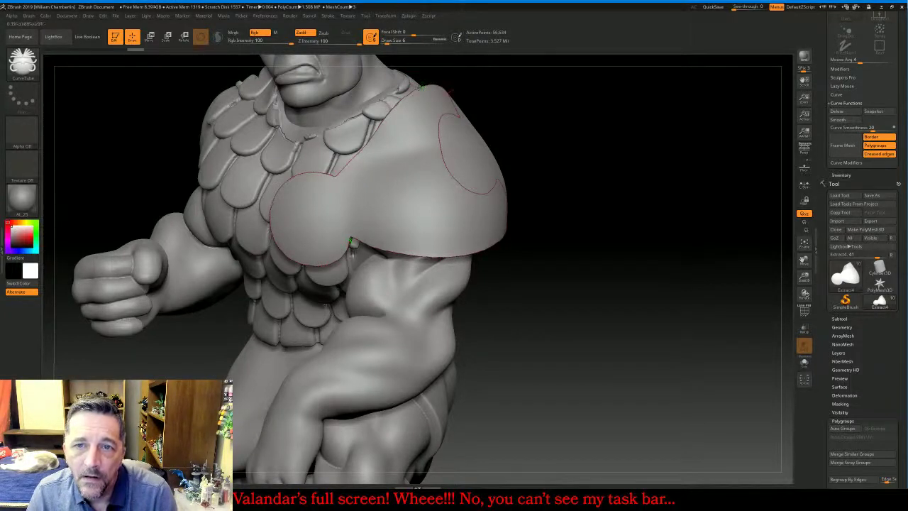
{"action": "key", "text": "bracketright"}
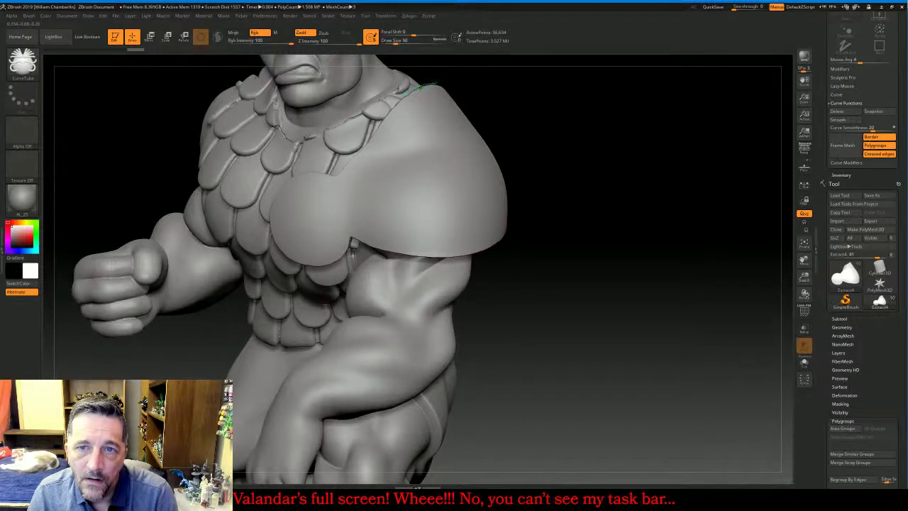
{"action": "left_click", "coordinate": [420, 87]}
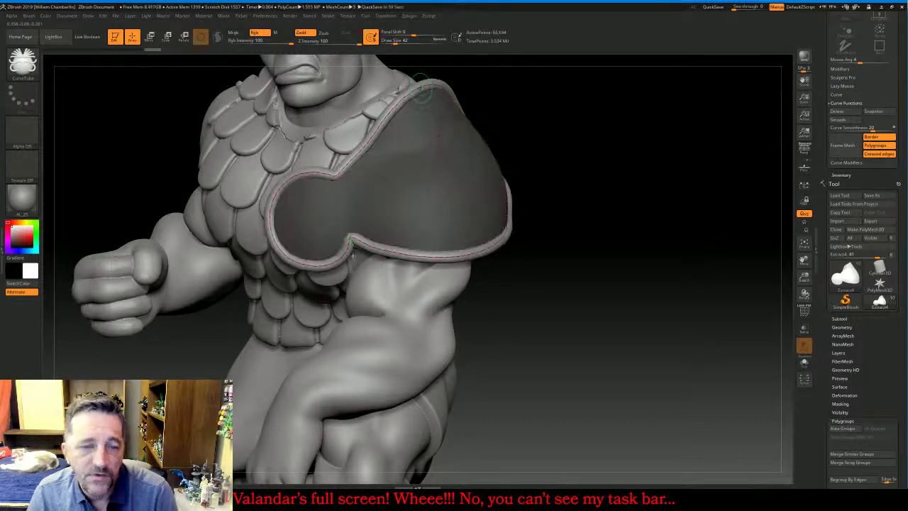
{"action": "key", "text": "ctrl+z"}
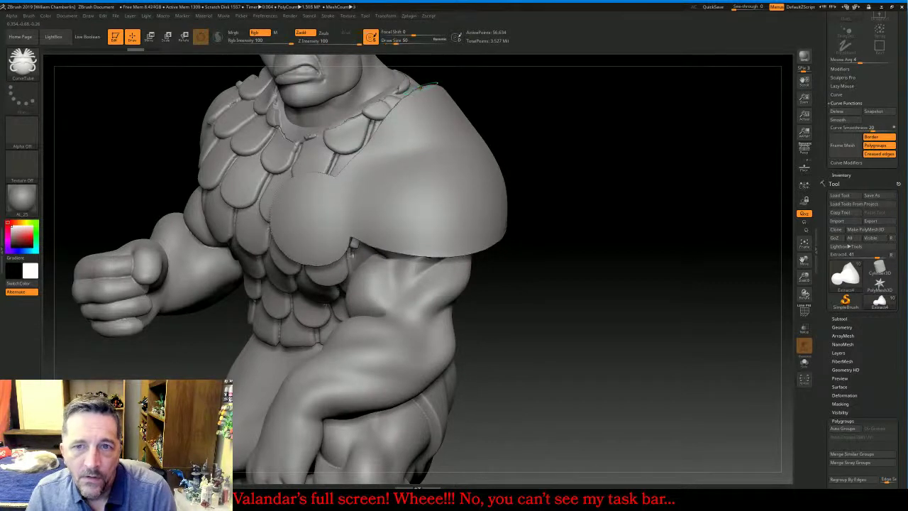
Try thin tube trims along the shoulder piece's framed edges with the CurveTube brush, undoing each attempt
{"action": "left_click", "coordinate": [420, 88]}
{"action": "key", "text": "ctrl+z"}
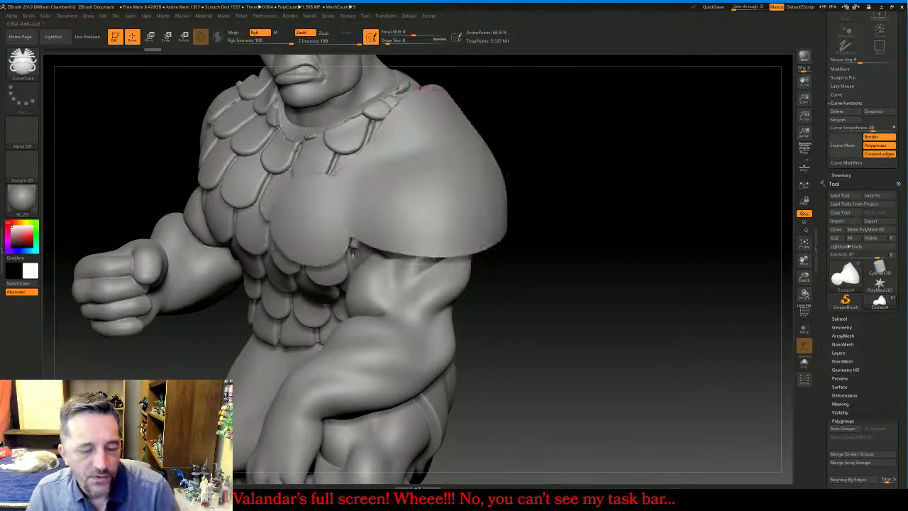
{"action": "left_click", "coordinate": [420, 85]}
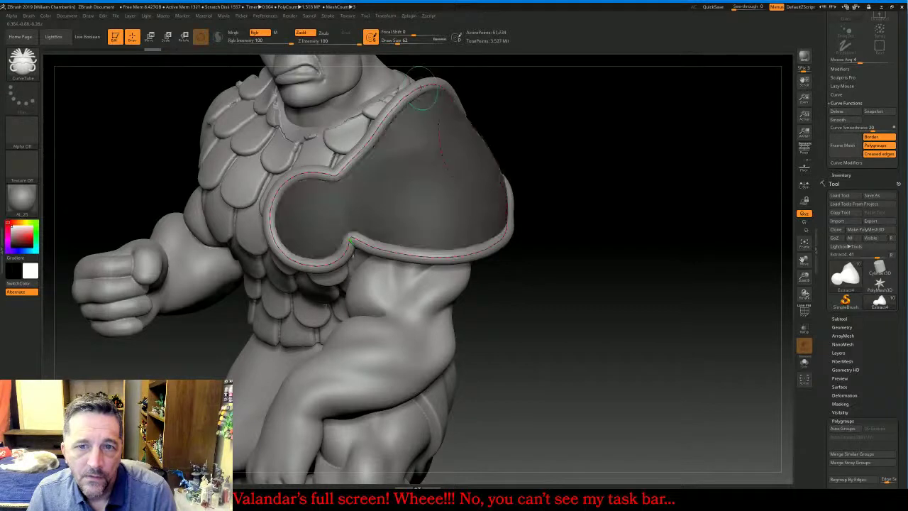
{"action": "key", "text": "ctrl+z"}
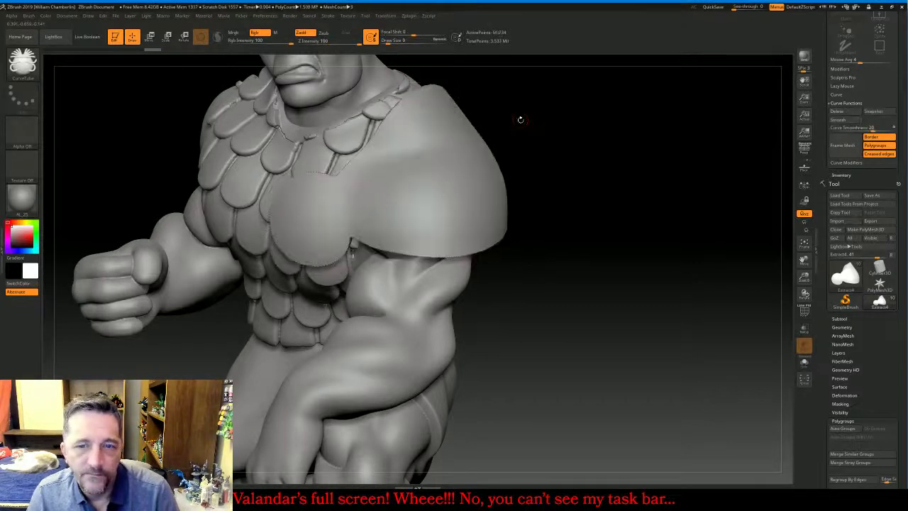
{"action": "key", "text": "]"}
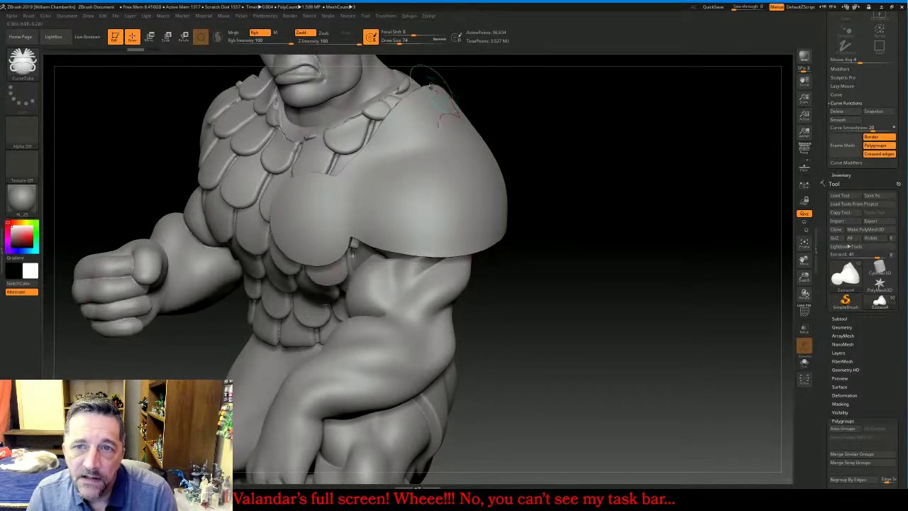
Build a thick tube trim along the shoulder piece's framed edges with the CurveTube brush at a draw size of 18
{"action": "left_click_drag", "start_coordinate": [421, 79], "coordinate": [428, 85]}
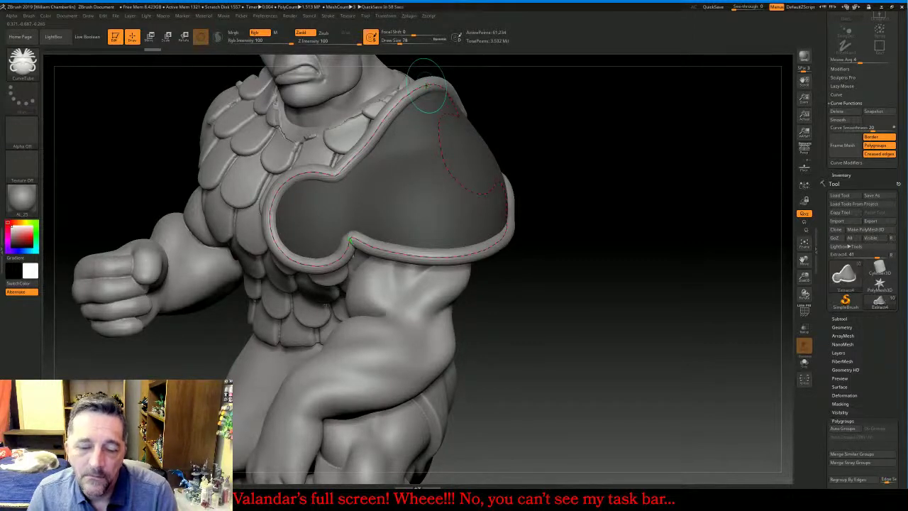
{"action": "key", "text": "]"}
{"action": "key", "text": "]"}
{"action": "key", "text": "]"}
{"action": "key", "text": "]"}
{"action": "key", "text": "]"}
{"action": "left_click", "coordinate": [426, 85]}
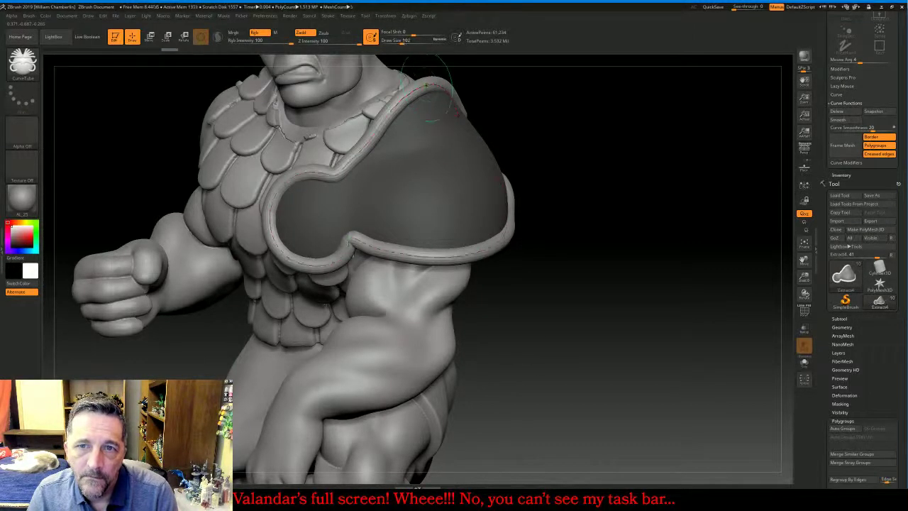
{"action": "left_click", "coordinate": [455, 179]}
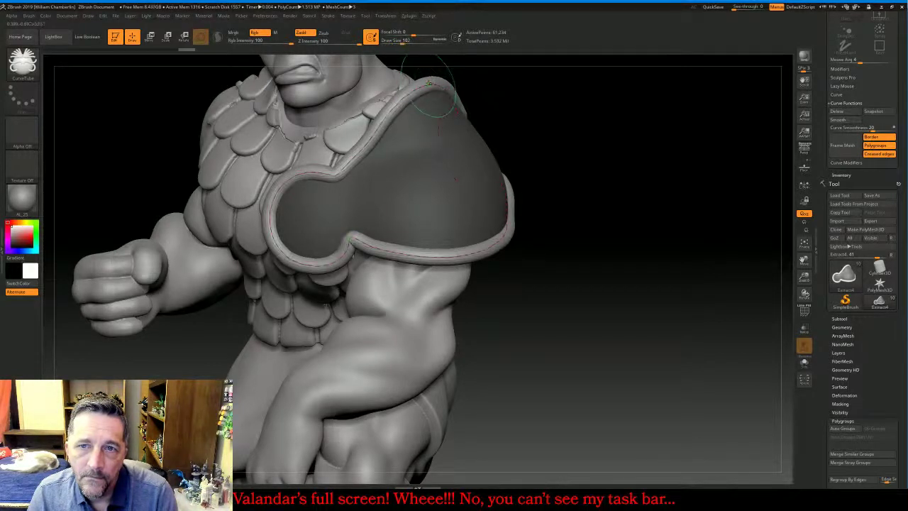
{"action": "left_click", "coordinate": [434, 87]}
{"action": "left_click_drag", "start_coordinate": [653, 195], "coordinate": [554, 166]}
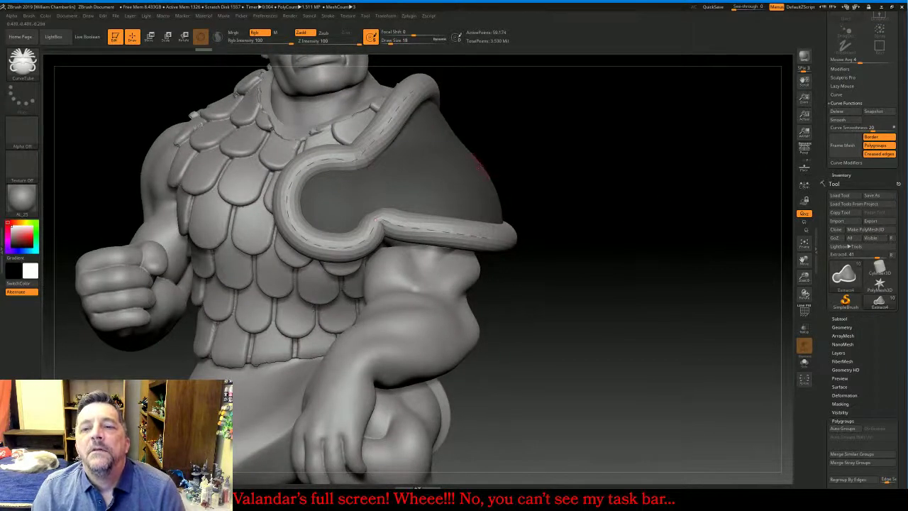
Finish the shoulder trim's curves and split the tube off into its own subtool
{"action": "left_click", "coordinate": [479, 167]}
{"action": "left_click_drag", "start_coordinate": [643, 201], "coordinate": [766, 251]}
{"action": "key", "text": "ctrl+shift+s"}
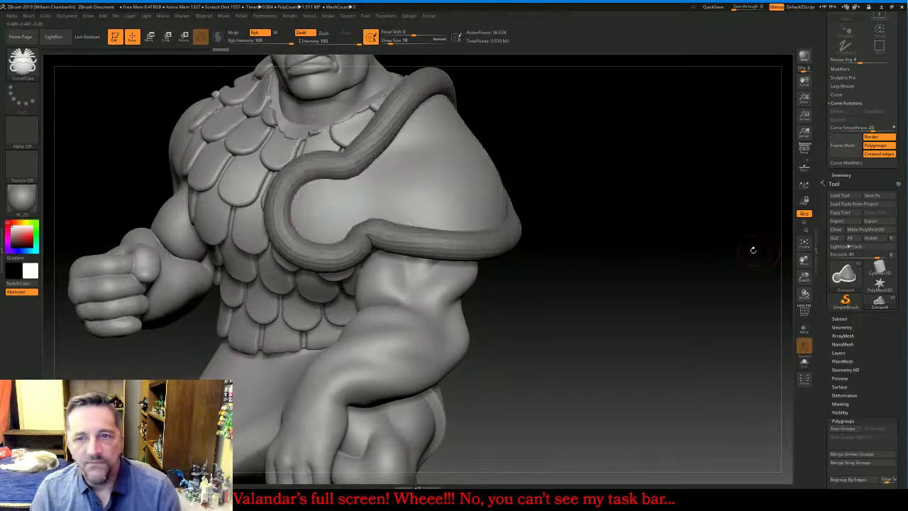
{"action": "left_click_drag", "start_coordinate": [804, 277], "coordinate": [497, 269]}
{"action": "left_click_drag", "start_coordinate": [560, 260], "coordinate": [701, 282]}
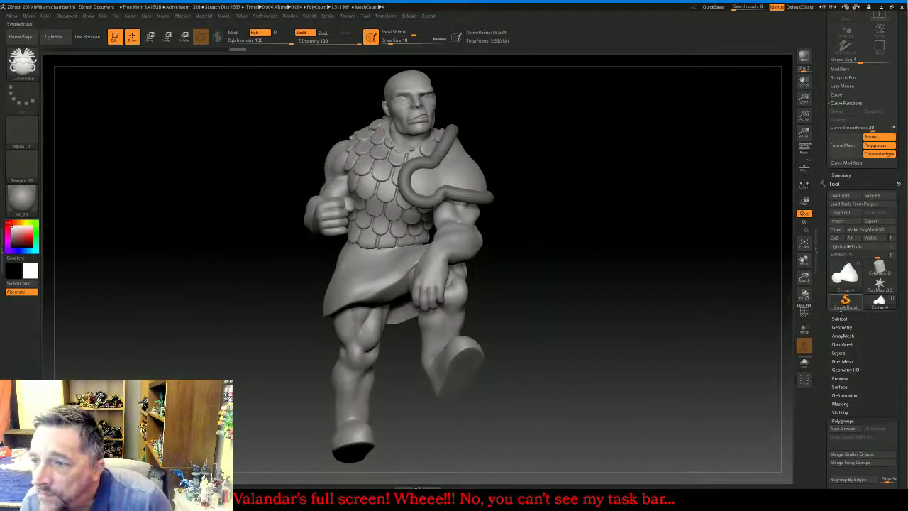
Subdivide the separated tube trim twice and delete its lower subdivision levels
{"action": "left_click", "coordinate": [839, 319]}
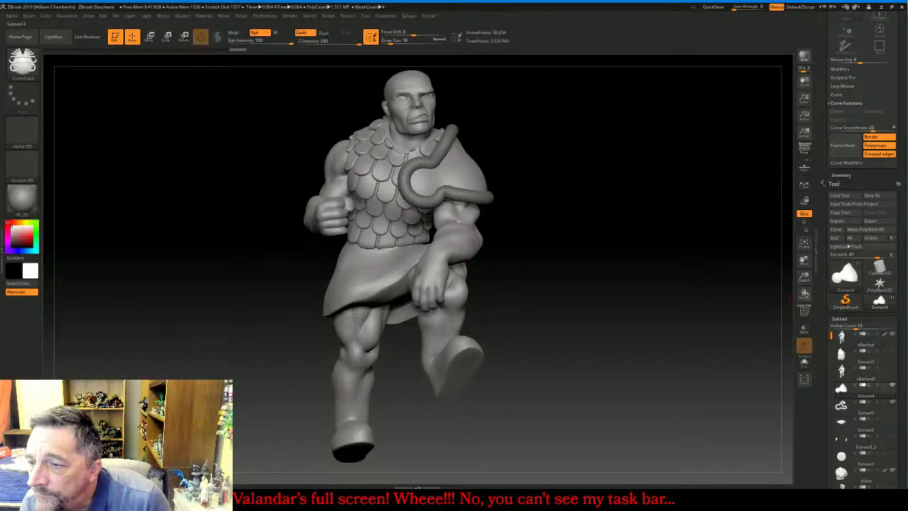
{"action": "left_click", "coordinate": [843, 403]}
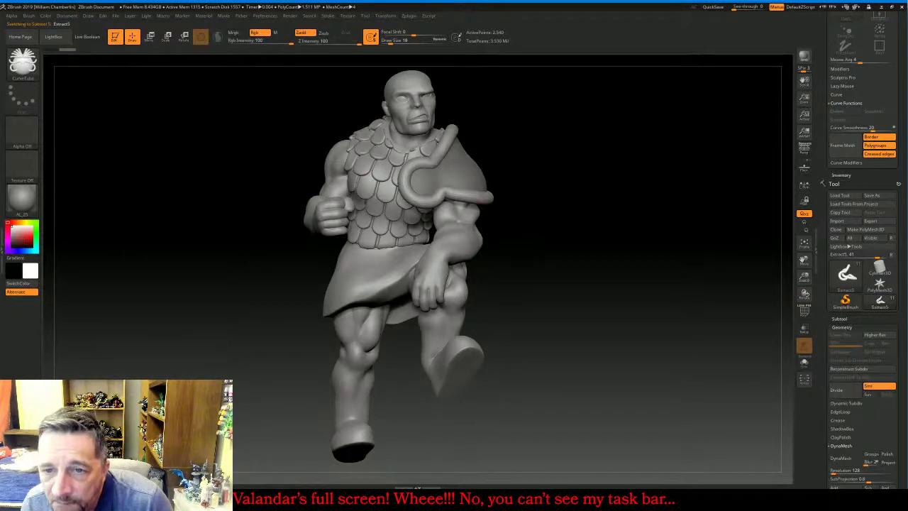
{"action": "left_click", "coordinate": [838, 389]}
{"action": "left_click", "coordinate": [837, 389]}
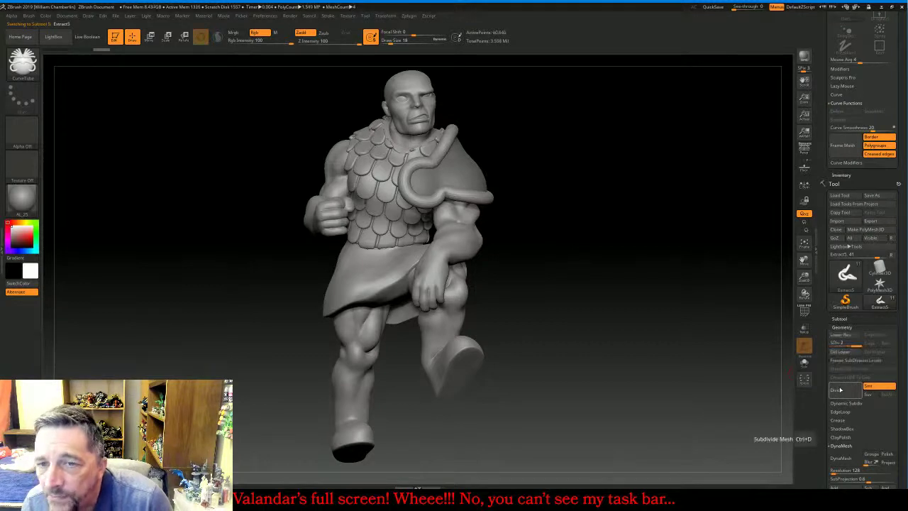
{"action": "left_click", "coordinate": [840, 353]}
Merge the Extract4 shoulder piece down with the tube trim subtool beneath it
{"action": "left_click", "coordinate": [840, 320]}
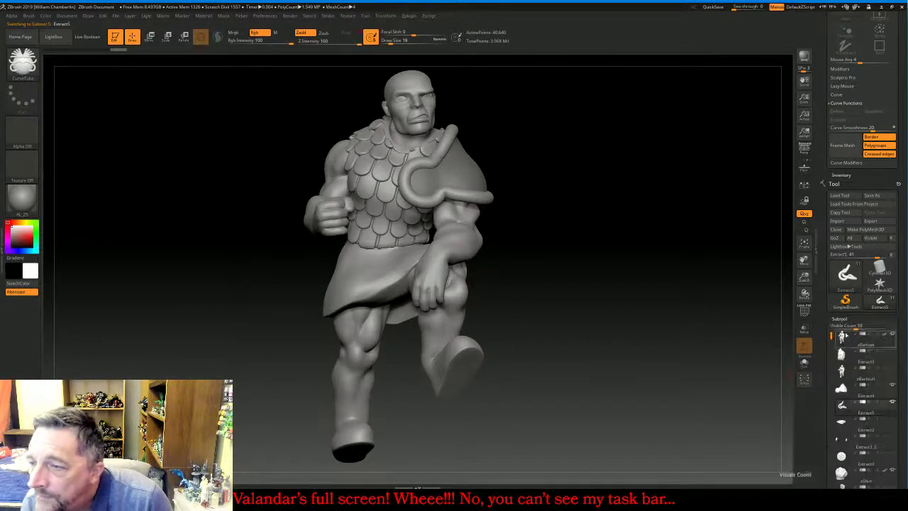
{"action": "left_click", "coordinate": [842, 388]}
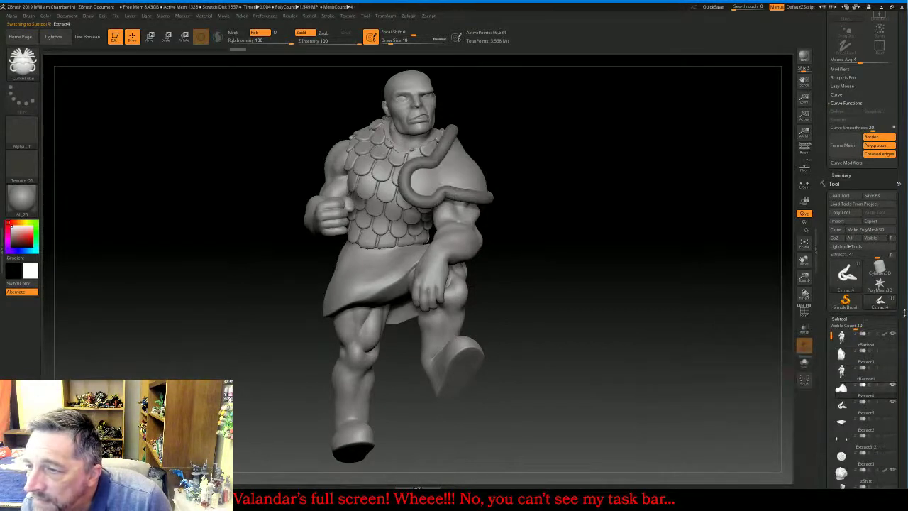
{"action": "scroll", "coordinate": [844, 369], "scroll_direction": "down", "scroll_amount": 5}
{"action": "left_click", "coordinate": [838, 398]}
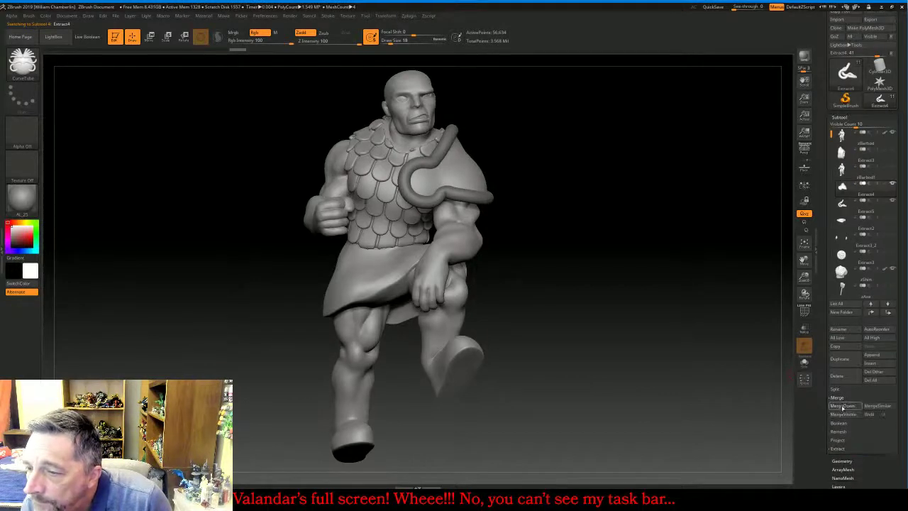
{"action": "left_click", "coordinate": [843, 405]}
Read the viewers' live chat in the Firefox window and return to the ZBrush model
{"action": "left_click_drag", "start_coordinate": [701, 273], "coordinate": [687, 290]}
{"action": "left_click", "coordinate": [287, 500]}
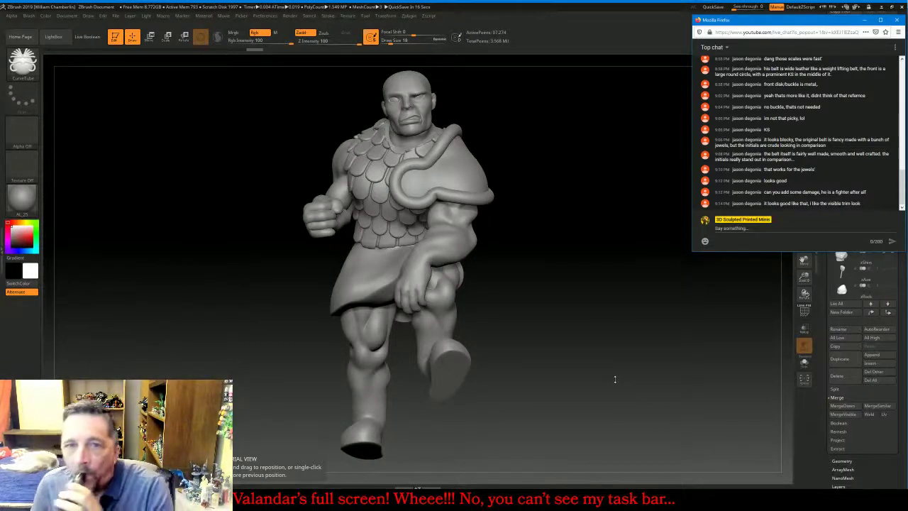
{"action": "mouse_move", "coordinate": [591, 286]}
{"action": "left_mouse_down"}
{"action": "mouse_move", "coordinate": [737, 287]}
{"action": "mouse_move", "coordinate": [595, 287]}
{"action": "left_mouse_up"}
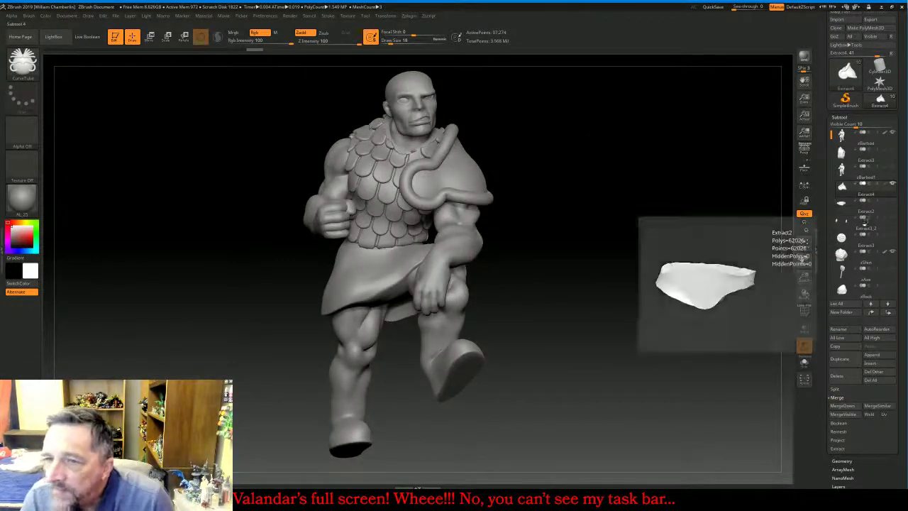
Make the zBarbod body active and mask a band around the standing leg's calf, below the knee
{"action": "mouse_move", "coordinate": [804, 261]}
{"action": "left_mouse_down"}
{"action": "mouse_move", "coordinate": [817, 177]}
{"action": "mouse_move", "coordinate": [783, 256]}
{"action": "mouse_move", "coordinate": [816, 261]}
{"action": "left_mouse_up"}
{"action": "left_click_drag", "start_coordinate": [726, 340], "coordinate": [679, 312]}
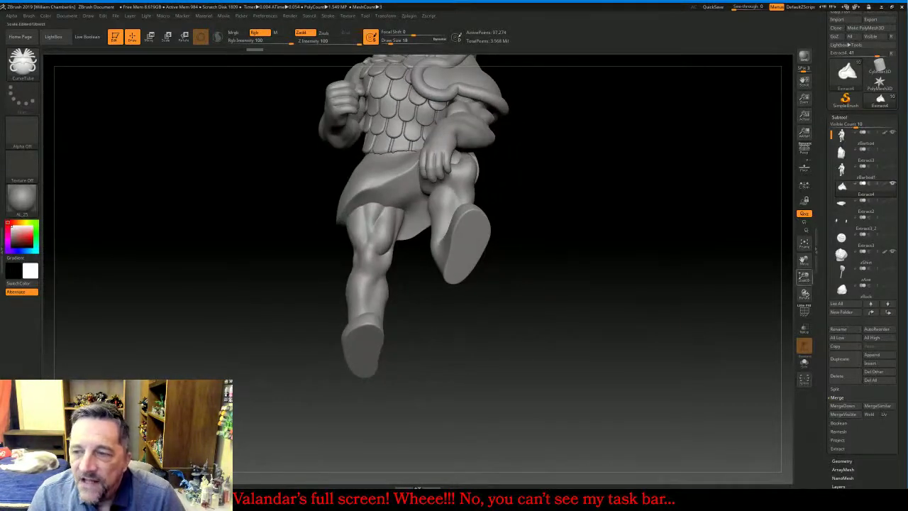
{"action": "left_click_drag", "start_coordinate": [804, 276], "coordinate": [801, 296]}
{"action": "left_click_drag", "start_coordinate": [803, 261], "coordinate": [890, 175]}
{"action": "left_click_drag", "start_coordinate": [332, 285], "coordinate": [458, 339], "text": "ctrl"}
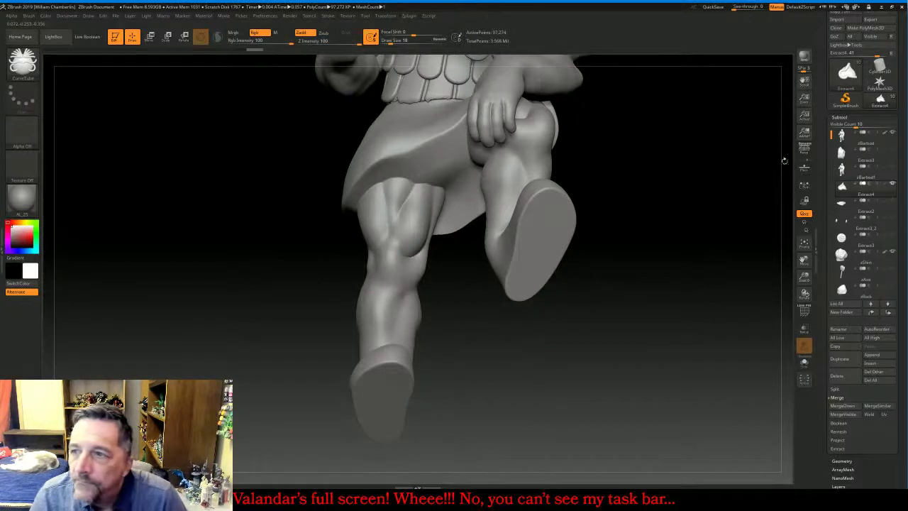
{"action": "left_click", "coordinate": [841, 135]}
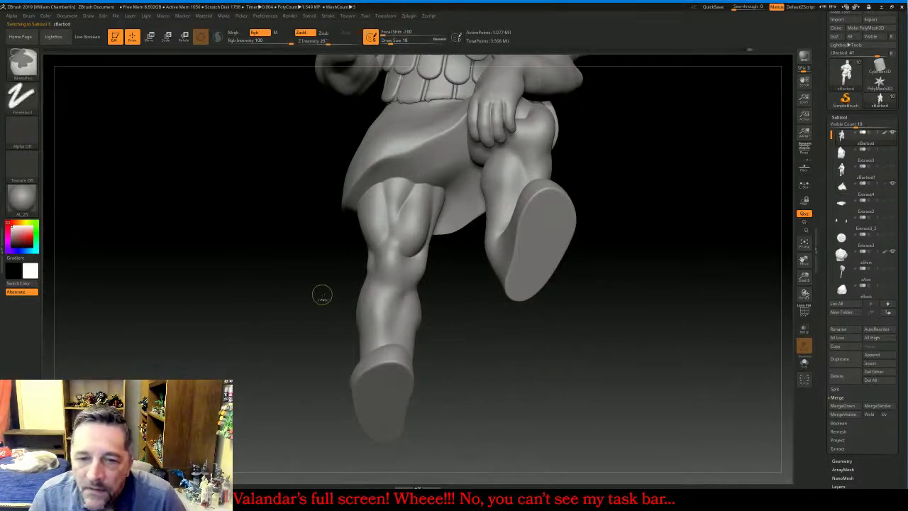
{"action": "mouse_move", "coordinate": [322, 287]}
{"action": "left_mouse_down", "text": "ctrl"}
{"action": "mouse_move", "coordinate": [361, 314]}
{"action": "mouse_move", "coordinate": [553, 380]}
{"action": "mouse_move", "coordinate": [578, 406]}
{"action": "left_mouse_up", "text": "ctrl"}
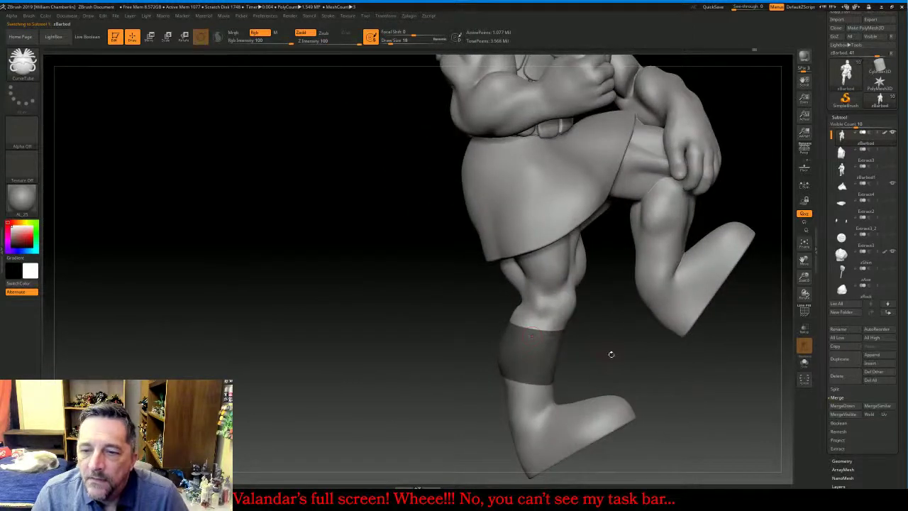
{"action": "left_click_drag", "start_coordinate": [611, 354], "coordinate": [605, 348]}
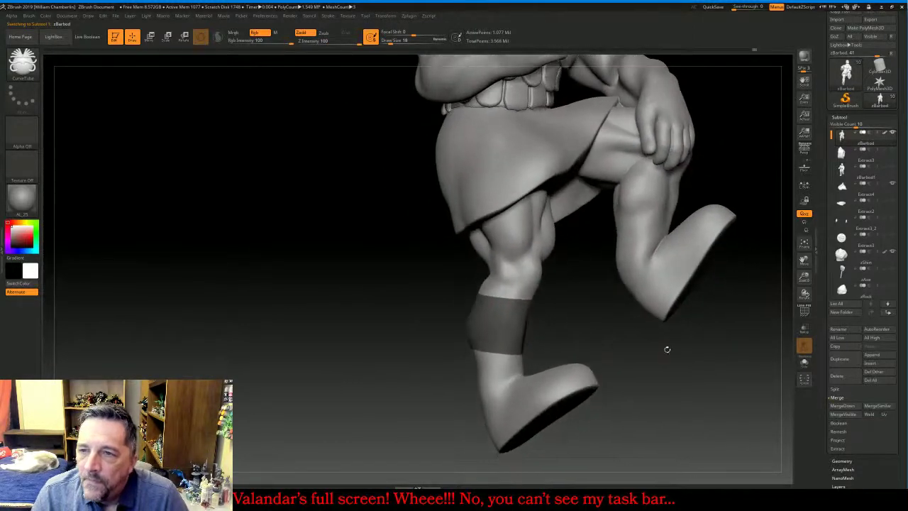
{"action": "left_click_drag", "start_coordinate": [667, 349], "coordinate": [686, 344]}
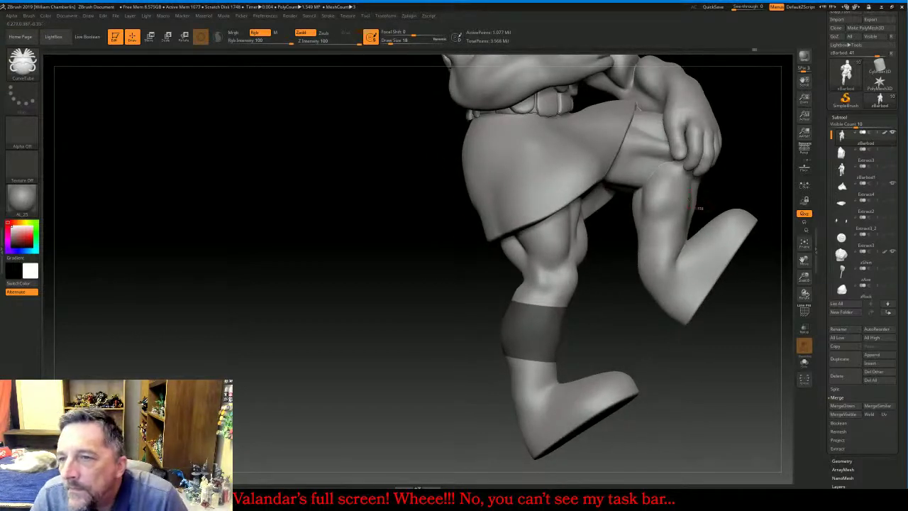
Hide the thigh polygroup of the raised leg on the zBarbod body
{"action": "left_click", "coordinate": [632, 165], "text": "ctrl+shift"}
{"action": "left_click", "coordinate": [632, 165], "text": "ctrl+shift"}
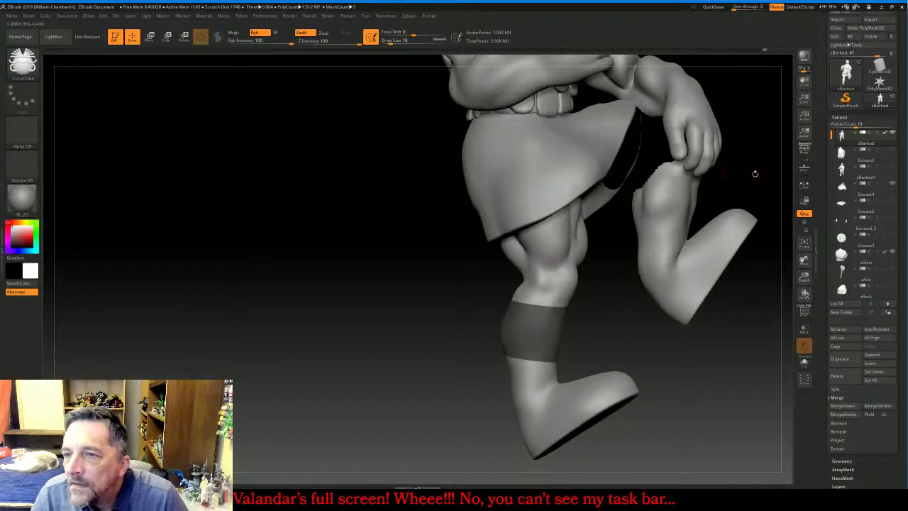
{"action": "left_click_drag", "start_coordinate": [754, 173], "coordinate": [735, 172]}
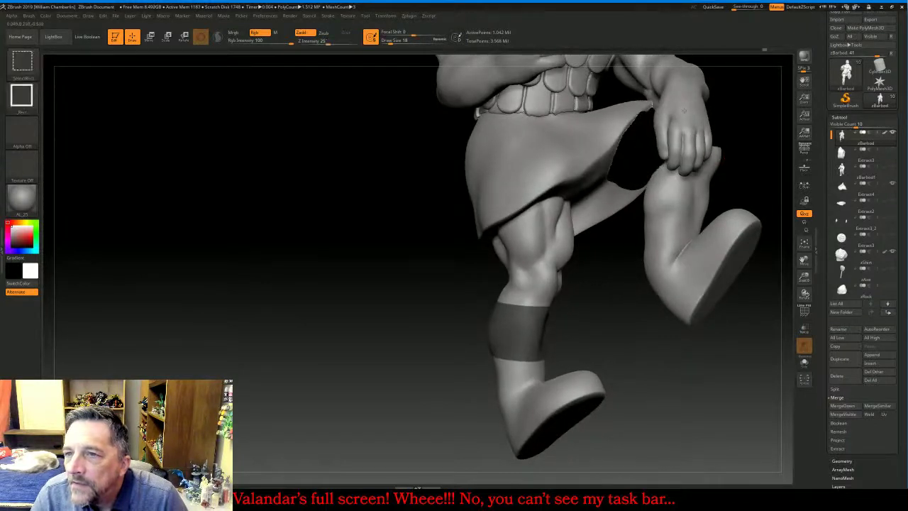
Hide the polygroups of the hand, thumb and fingers resting on the raised knee
{"action": "left_click", "coordinate": [671, 120], "text": "ctrl+alt+shift"}
{"action": "left_click", "coordinate": [660, 122], "text": "ctrl+shift"}
{"action": "left_click", "coordinate": [661, 134], "text": "ctrl+shift"}
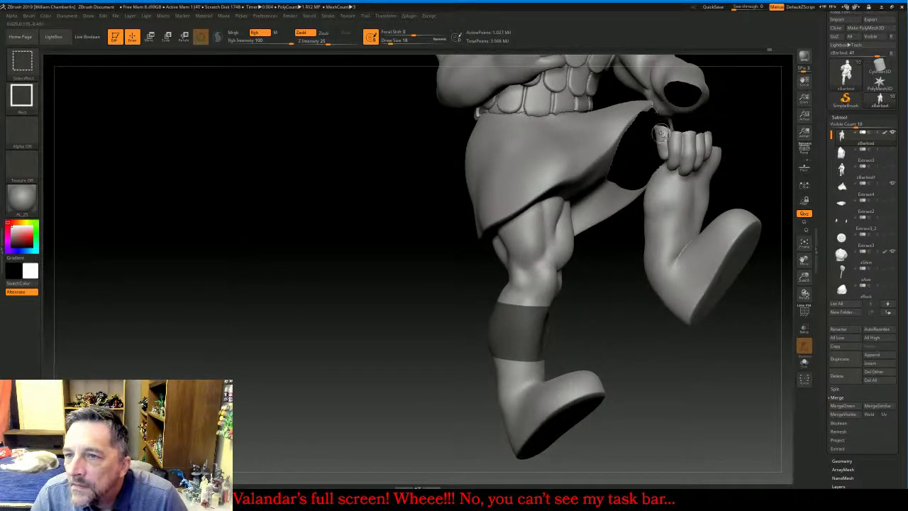
{"action": "left_click", "coordinate": [662, 141], "text": "ctrl+shift"}
{"action": "left_click", "coordinate": [663, 146], "text": "ctrl+shift"}
{"action": "left_click", "coordinate": [674, 153], "text": "ctrl+alt+shift"}
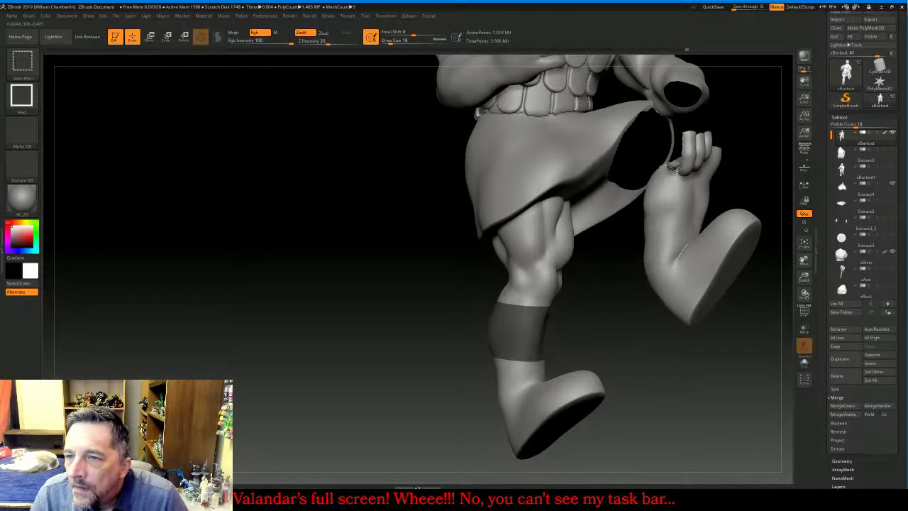
{"action": "left_click", "coordinate": [670, 168], "text": "ctrl+alt+shift"}
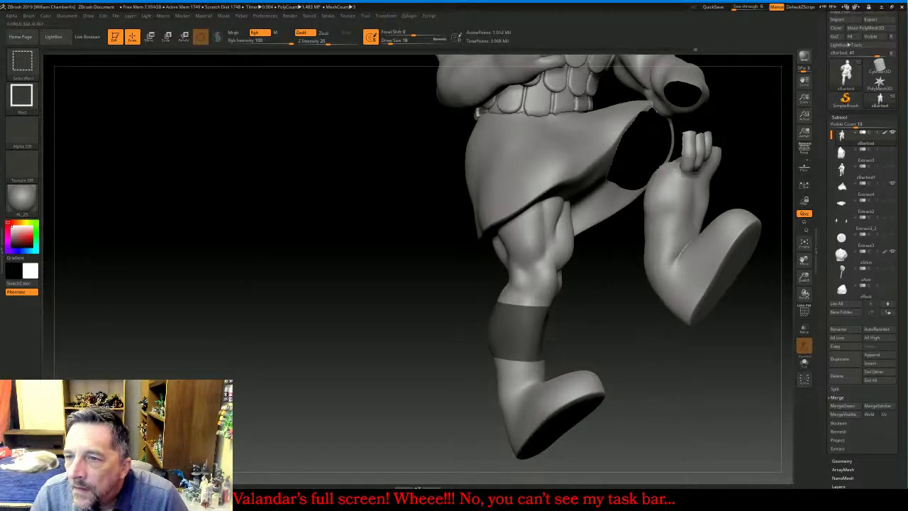
{"action": "left_click", "coordinate": [692, 167], "text": "ctrl+alt+shift"}
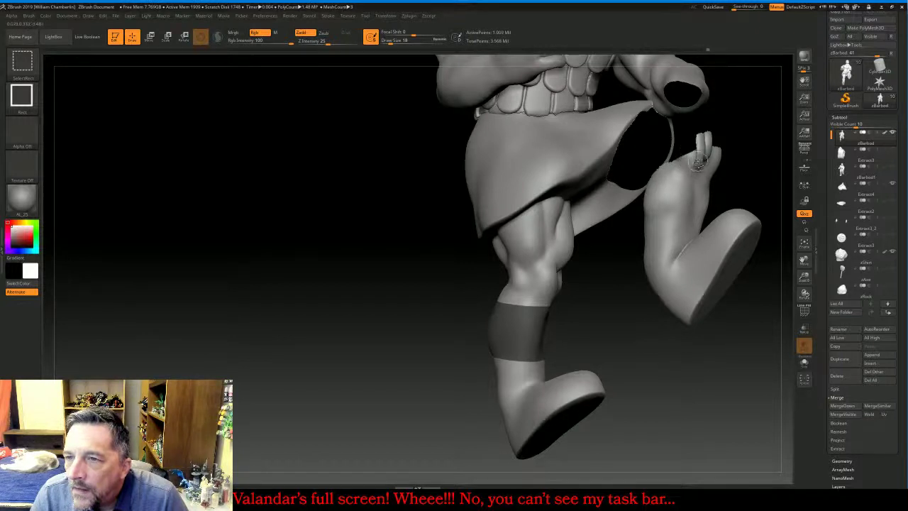
{"action": "left_click", "coordinate": [702, 150], "text": "ctrl+alt+shift"}
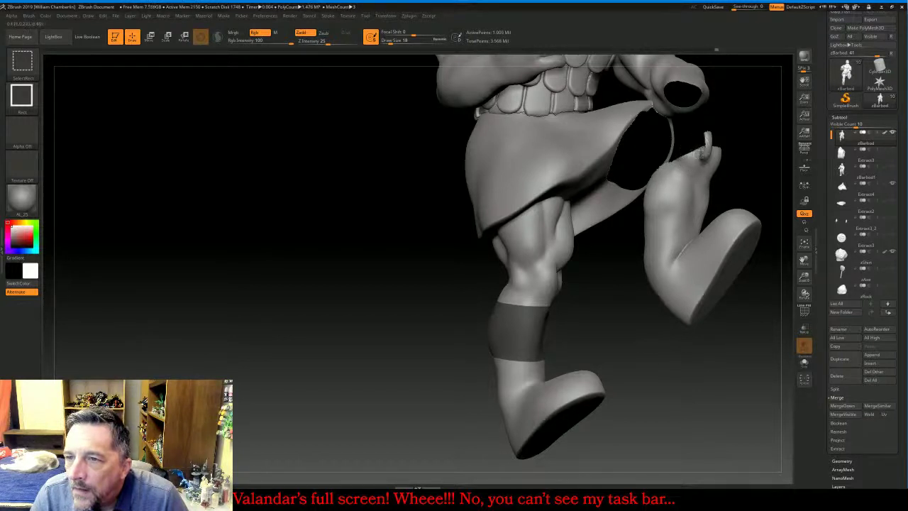
{"action": "left_click", "coordinate": [708, 138], "text": "ctrl+alt+shift"}
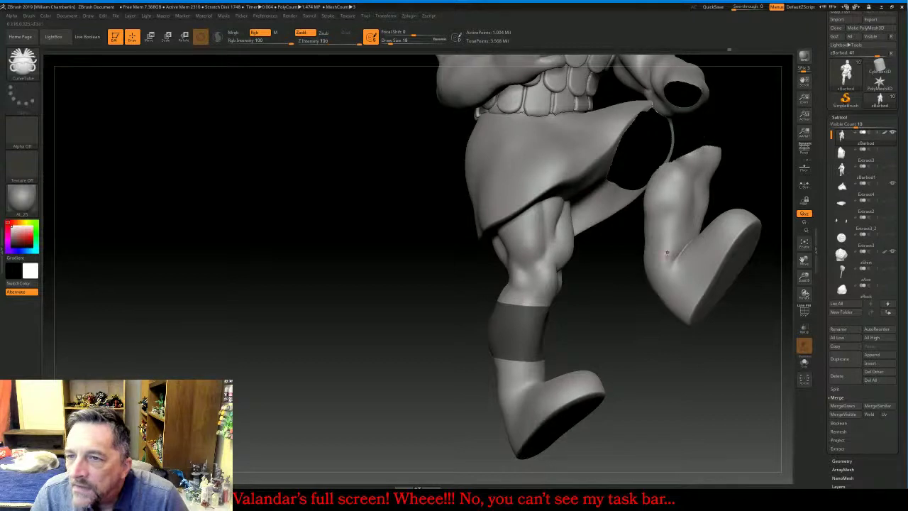
Check the live chat in Firefox for feedback on the calf band's height and switch back to ZBrush
{"action": "left_click_drag", "start_coordinate": [698, 369], "coordinate": [685, 421]}
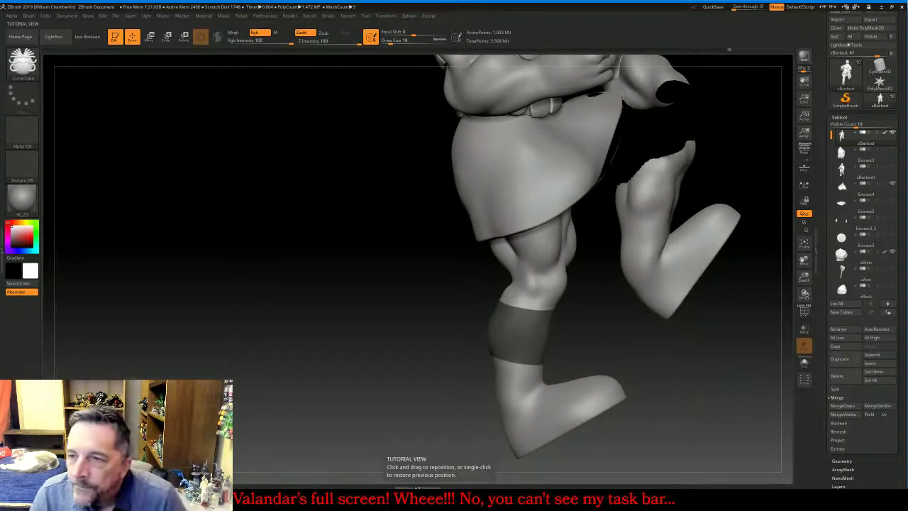
{"action": "left_click", "coordinate": [290, 468]}
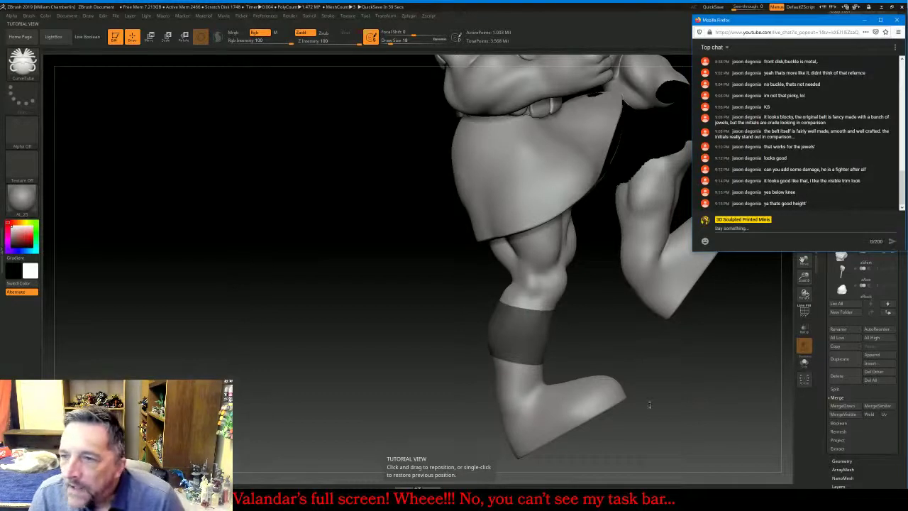
{"action": "key", "text": "alt+Tab"}
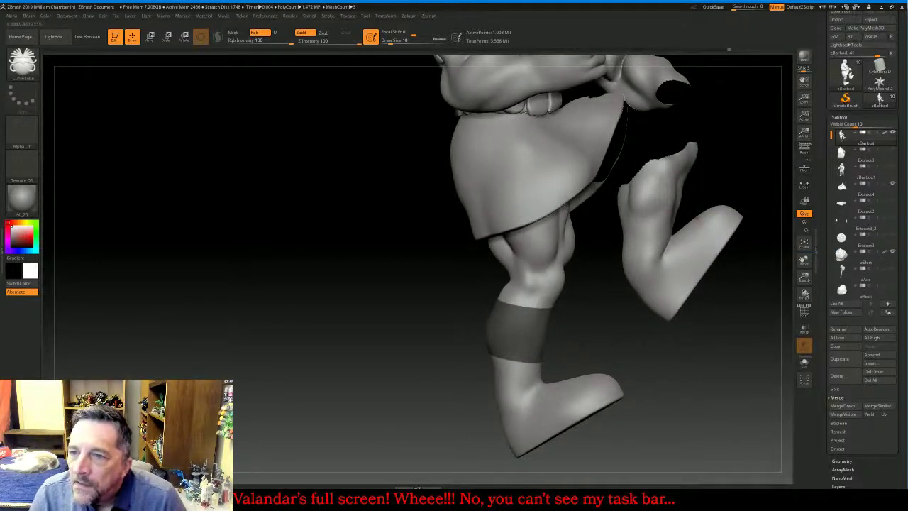
Mask a band around the raised leg's calf and clear the stray mask from its foot
{"action": "mouse_move", "coordinate": [696, 178]}
{"action": "left_mouse_down", "text": "ctrl"}
{"action": "mouse_move", "coordinate": [617, 213]}
{"action": "mouse_move", "coordinate": [608, 234]}
{"action": "left_mouse_up", "text": "ctrl"}
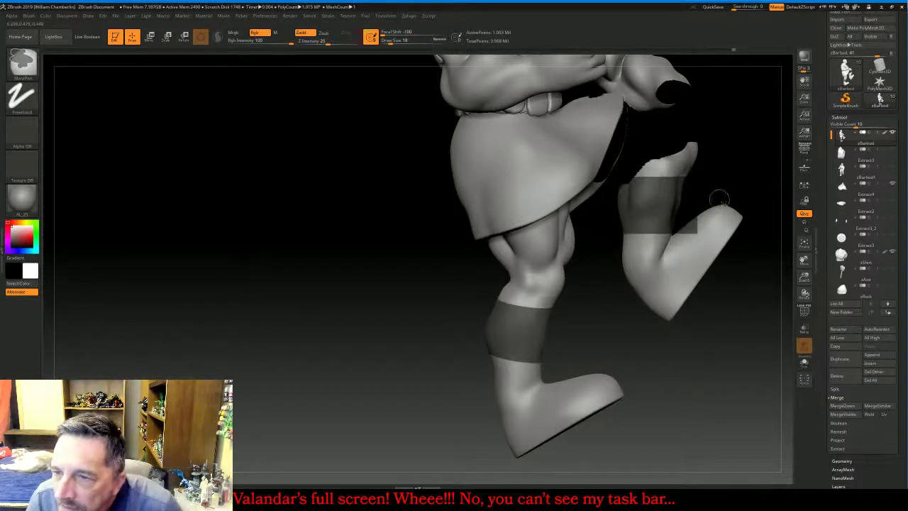
{"action": "left_click_drag", "start_coordinate": [730, 202], "coordinate": [685, 248], "text": "ctrl"}
{"action": "left_click_drag", "start_coordinate": [716, 316], "coordinate": [672, 228], "text": "ctrl"}
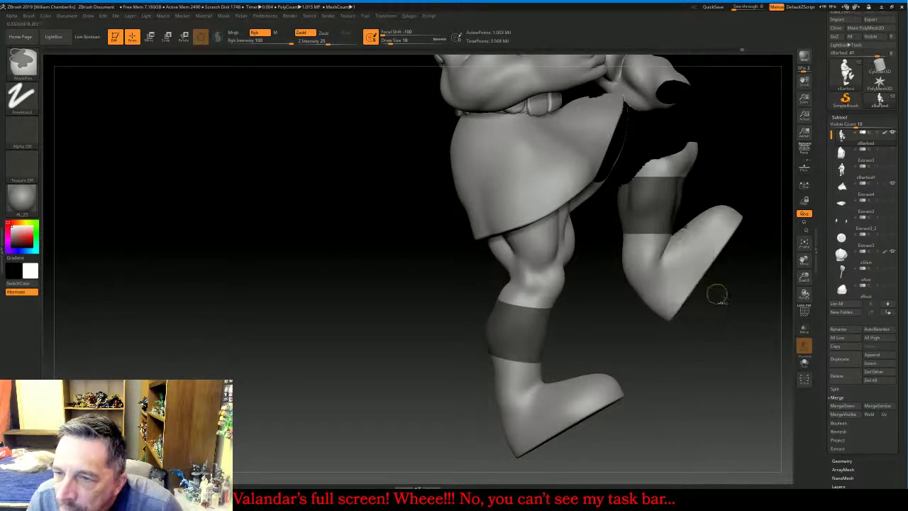
{"action": "left_click_drag", "start_coordinate": [729, 300], "coordinate": [679, 219], "text": "ctrl"}
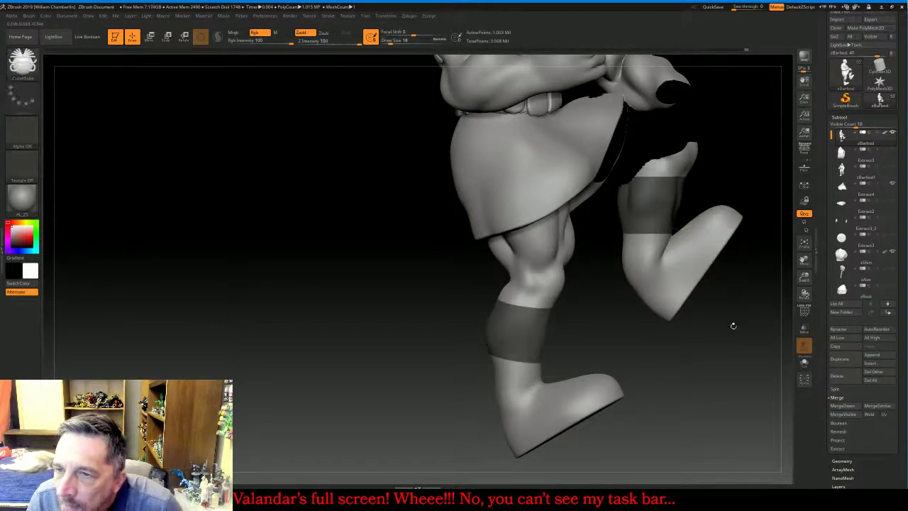
{"action": "left_click_drag", "start_coordinate": [732, 326], "coordinate": [635, 321]}
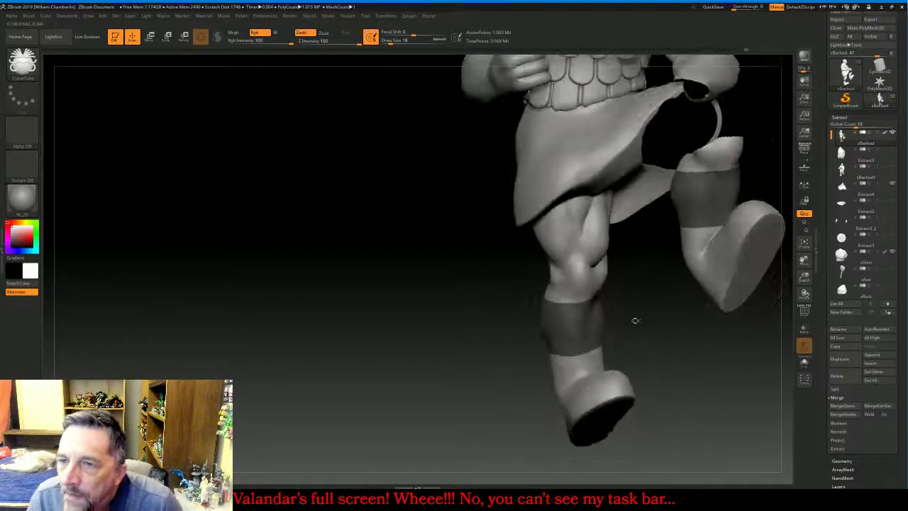
Unhide the whole zBarbod body and extract both masked calf bands as boot cuffs into a new subtool
{"action": "left_click", "coordinate": [393, 272], "text": "ctrl+shift"}
{"action": "mouse_move", "coordinate": [393, 272]}
{"action": "left_mouse_down"}
{"action": "mouse_move", "coordinate": [461, 276]}
{"action": "mouse_move", "coordinate": [387, 270]}
{"action": "mouse_move", "coordinate": [387, 277]}
{"action": "mouse_move", "coordinate": [428, 262]}
{"action": "left_mouse_up"}
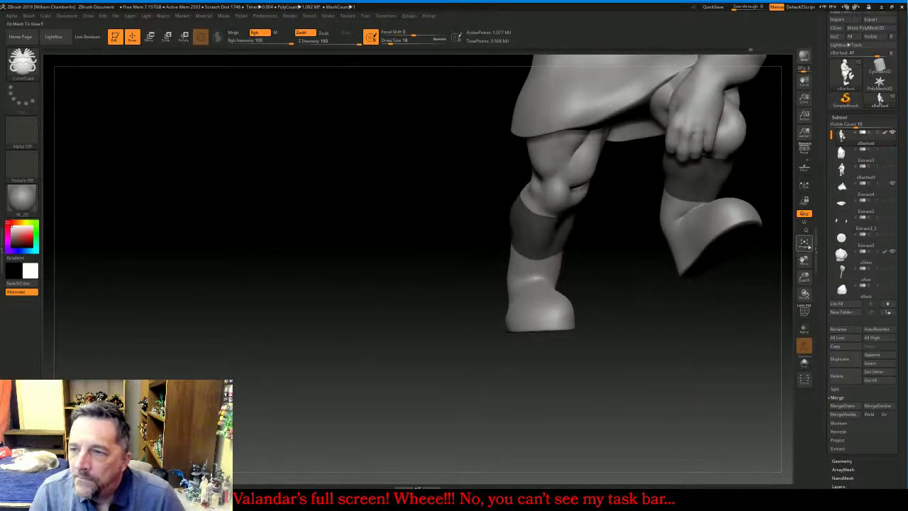
{"action": "left_click", "coordinate": [803, 243]}
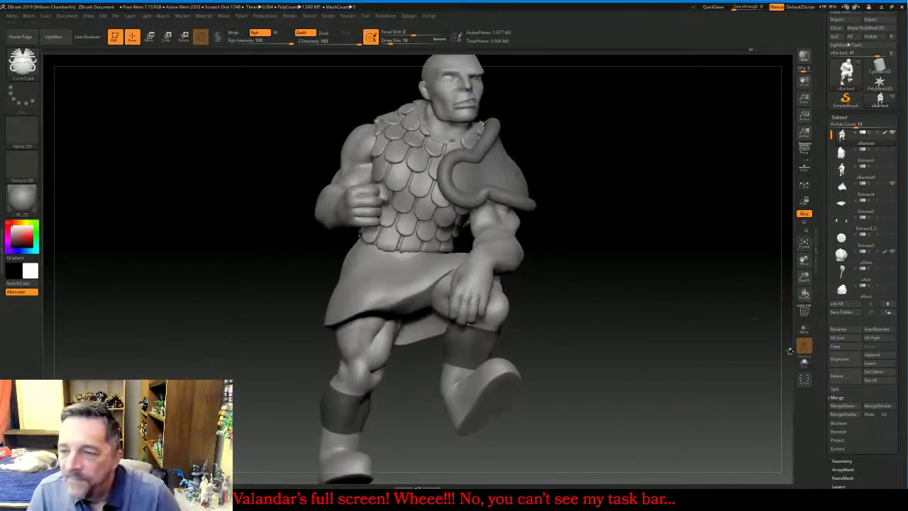
{"action": "left_click", "coordinate": [837, 448]}
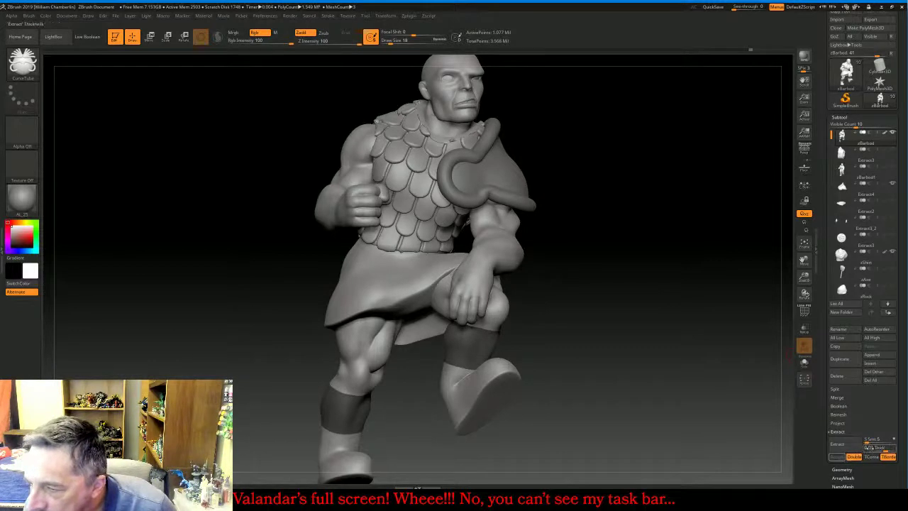
{"action": "left_click", "coordinate": [838, 444]}
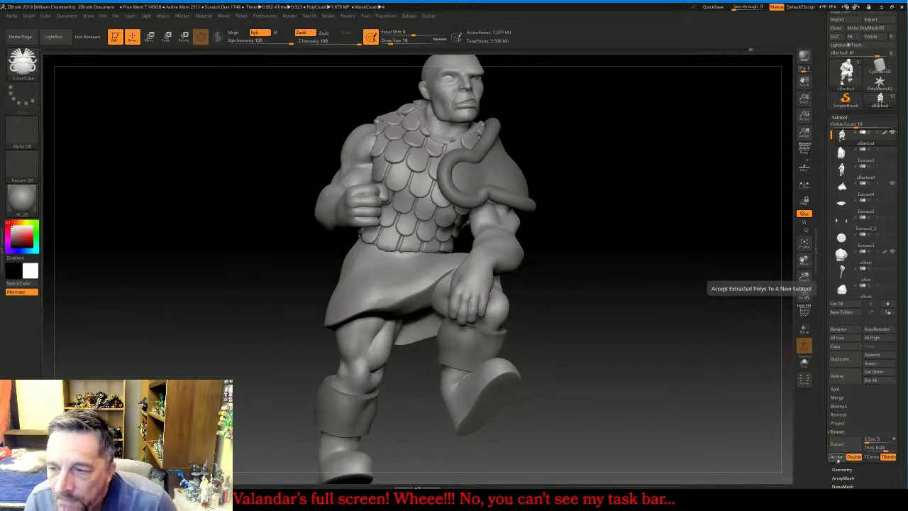
{"action": "left_click", "coordinate": [837, 458]}
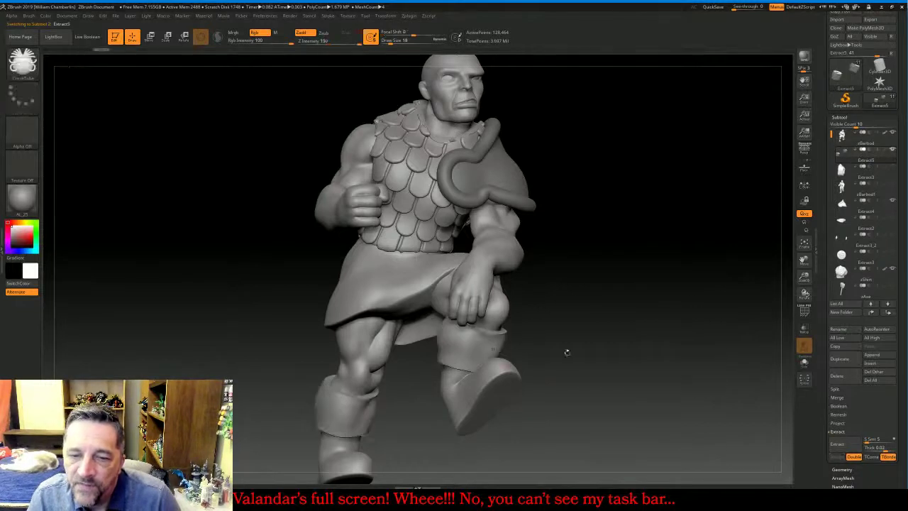
Clear the mask on the zBarbod body with the extracted cuffs hidden, and show the cuffs again
{"action": "left_click", "coordinate": [889, 155]}
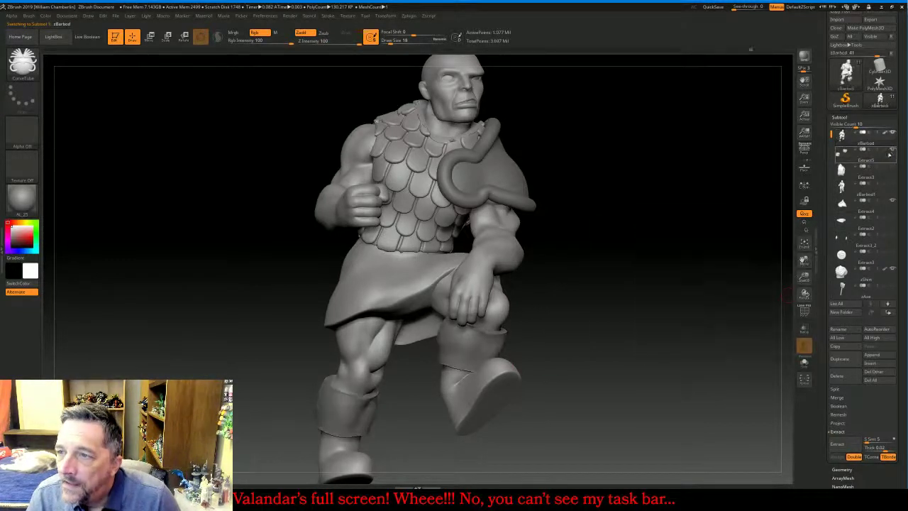
{"action": "left_click", "coordinate": [892, 151]}
{"action": "left_click_drag", "start_coordinate": [625, 238], "coordinate": [663, 345], "text": "ctrl"}
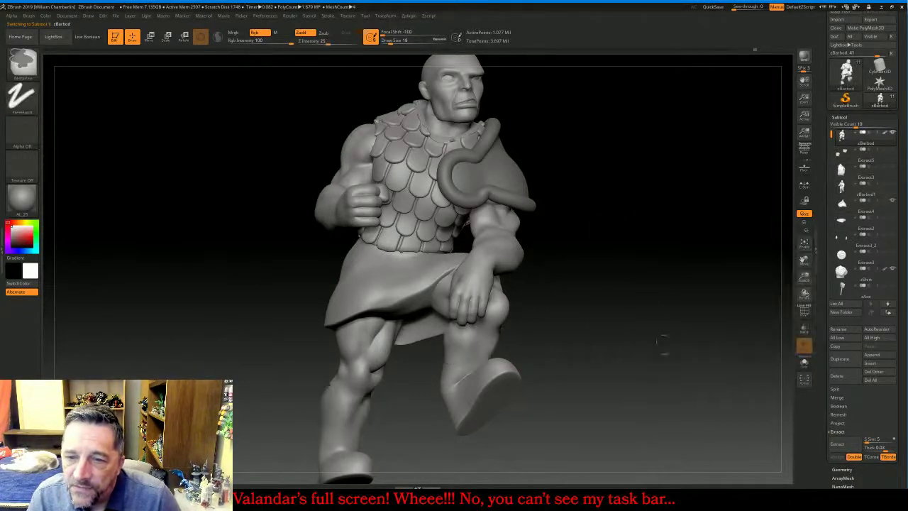
{"action": "key", "text": "b"}
{"action": "key", "text": "c"}
{"action": "key", "text": "t"}
{"action": "left_click", "coordinate": [892, 151]}
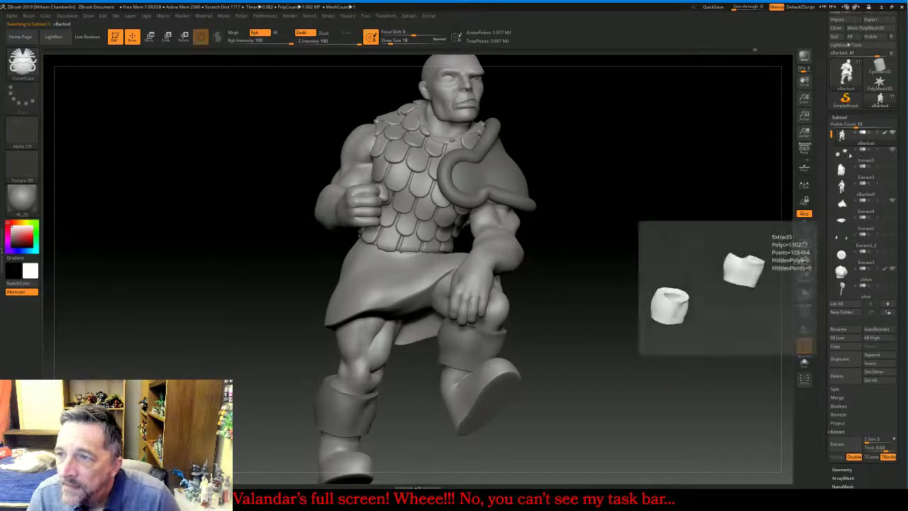
Make the extracted cuffs active and DynaMesh them at resolution 256
{"action": "left_click", "coordinate": [850, 156]}
{"action": "left_click", "coordinate": [840, 117]}
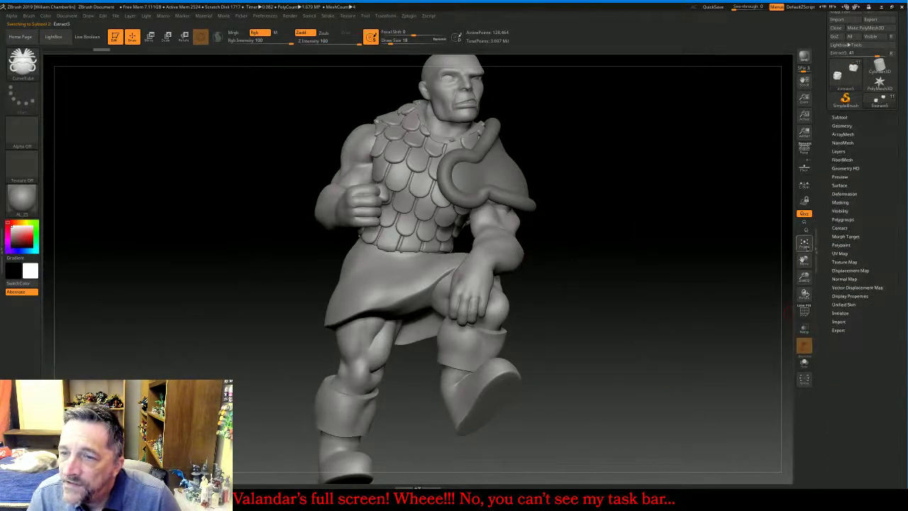
{"action": "left_click", "coordinate": [804, 244]}
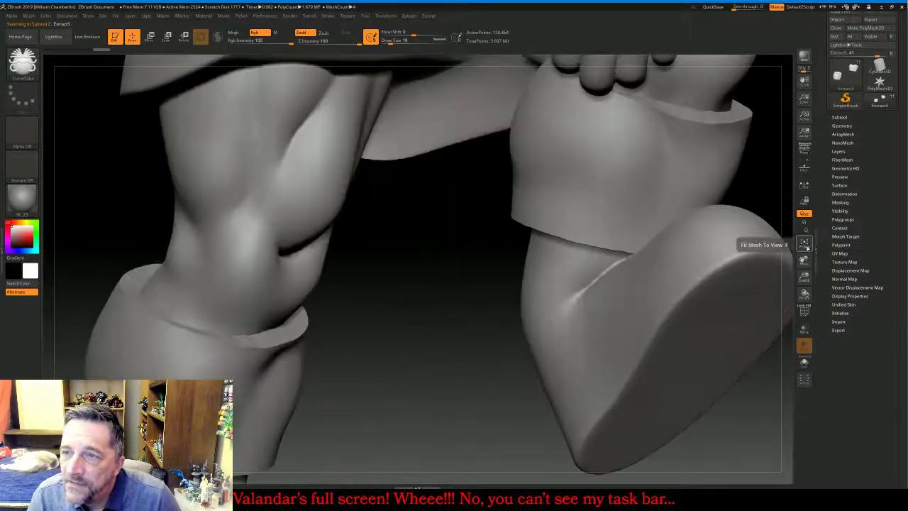
{"action": "left_click", "coordinate": [841, 126]}
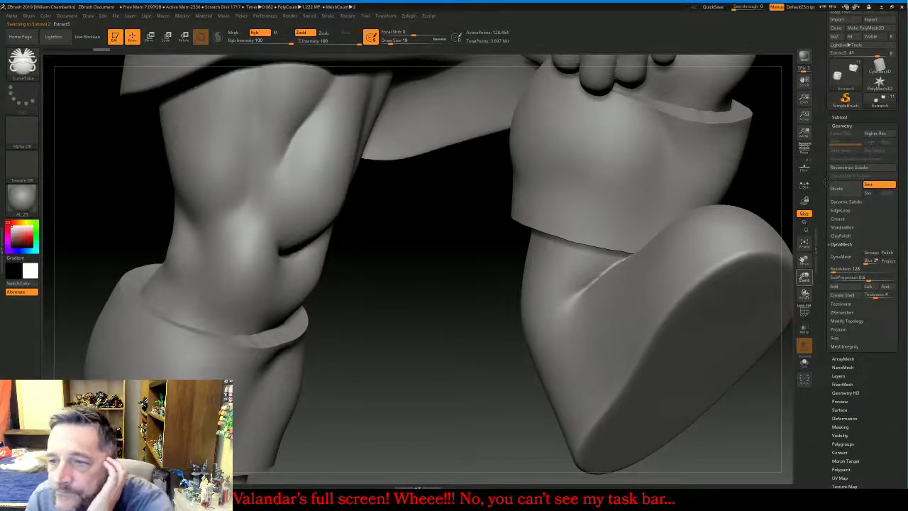
{"action": "left_click_drag", "start_coordinate": [804, 276], "coordinate": [804, 197]}
{"action": "left_click", "coordinate": [850, 268]}
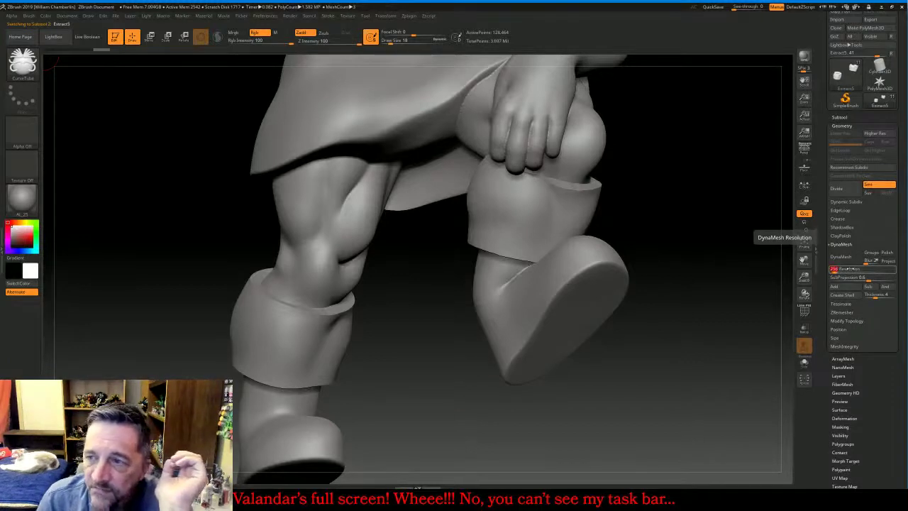
{"action": "left_click", "coordinate": [844, 258]}
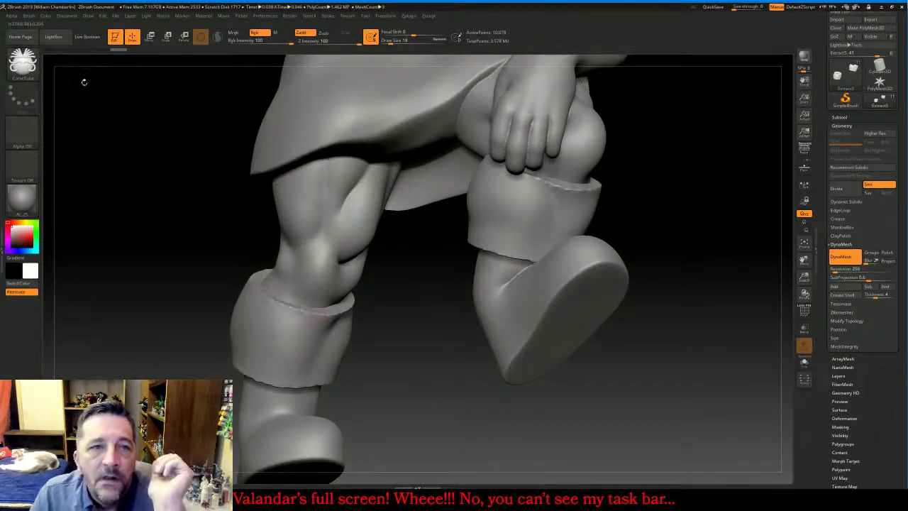
Choose the ClayBuildup brush and smooth the lower edge of the standing leg's cuff down into the calf all around
{"action": "left_click", "coordinate": [24, 65]}
{"action": "left_click", "coordinate": [105, 69]}
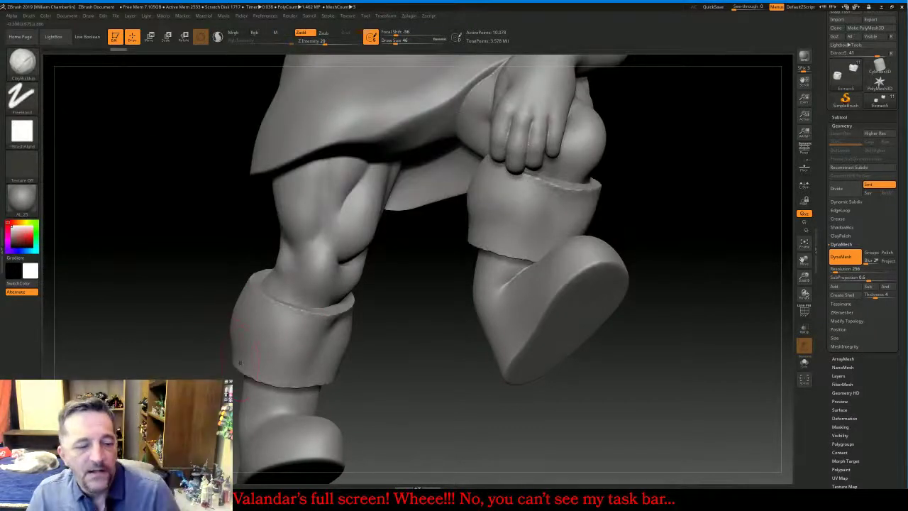
{"action": "mouse_move", "coordinate": [240, 363]}
{"action": "left_mouse_down", "text": "shift"}
{"action": "mouse_move", "coordinate": [272, 383]}
{"action": "mouse_move", "coordinate": [307, 386]}
{"action": "mouse_move", "coordinate": [336, 370]}
{"action": "mouse_move", "coordinate": [267, 375]}
{"action": "mouse_move", "coordinate": [241, 356]}
{"action": "left_mouse_up", "text": "shift"}
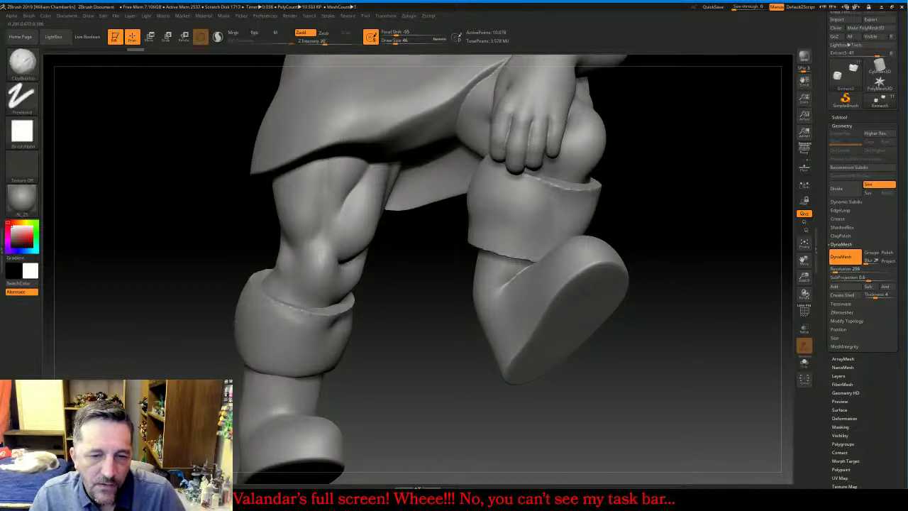
{"action": "left_click_drag", "start_coordinate": [149, 315], "coordinate": [237, 320]}
{"action": "mouse_move", "coordinate": [231, 363]}
{"action": "left_mouse_down", "text": "shift"}
{"action": "mouse_move", "coordinate": [263, 373]}
{"action": "mouse_move", "coordinate": [214, 360]}
{"action": "left_mouse_up", "text": "shift"}
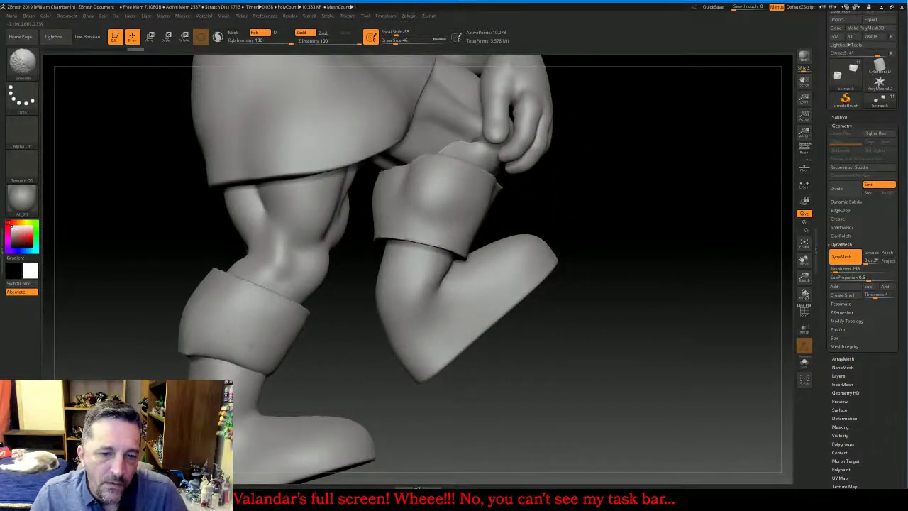
{"action": "mouse_move", "coordinate": [183, 306]}
{"action": "left_mouse_down", "text": "shift"}
{"action": "mouse_move", "coordinate": [185, 349]}
{"action": "mouse_move", "coordinate": [220, 356]}
{"action": "mouse_move", "coordinate": [188, 309]}
{"action": "mouse_move", "coordinate": [187, 351]}
{"action": "mouse_move", "coordinate": [214, 353]}
{"action": "left_mouse_up", "text": "shift"}
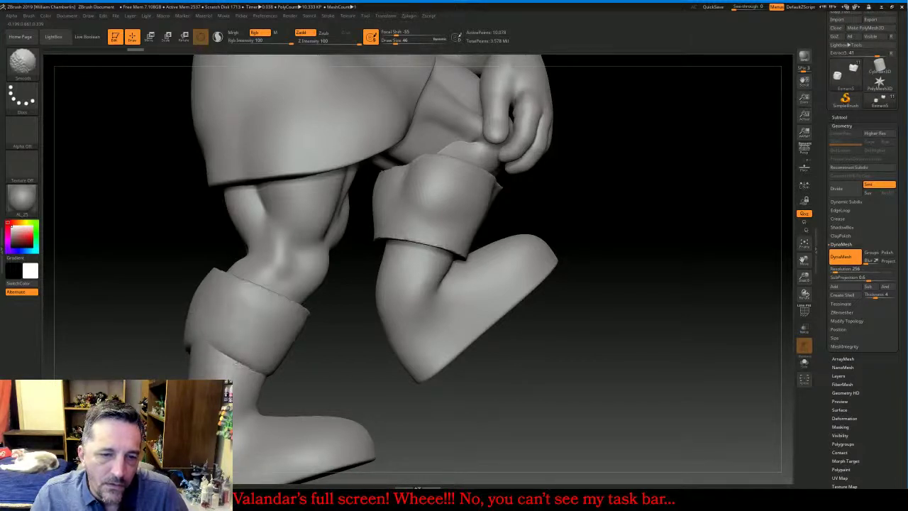
{"action": "mouse_move", "coordinate": [217, 356]}
{"action": "left_mouse_down", "text": "shift"}
{"action": "mouse_move", "coordinate": [267, 371]}
{"action": "mouse_move", "coordinate": [489, 363]}
{"action": "left_mouse_up", "text": "shift"}
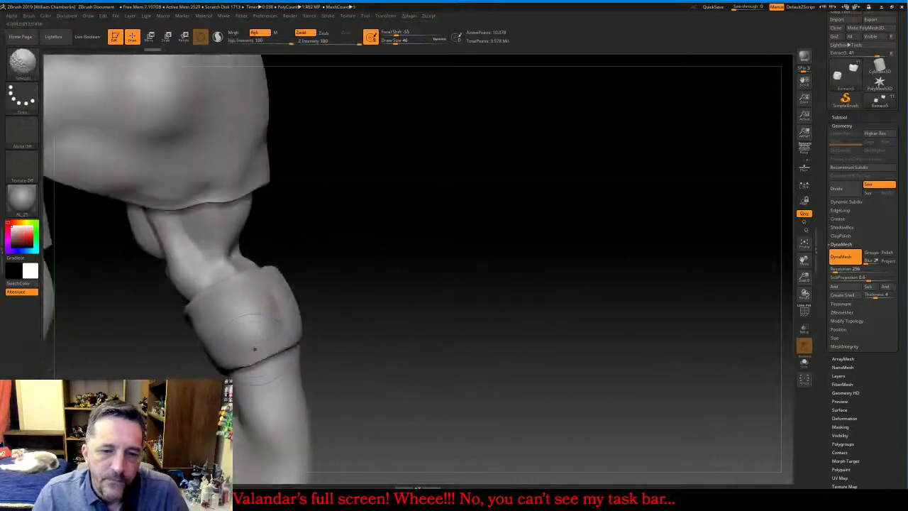
{"action": "mouse_move", "coordinate": [257, 353]}
{"action": "left_mouse_down", "text": "shift"}
{"action": "mouse_move", "coordinate": [248, 365]}
{"action": "mouse_move", "coordinate": [295, 348]}
{"action": "mouse_move", "coordinate": [255, 355]}
{"action": "left_mouse_up", "text": "shift"}
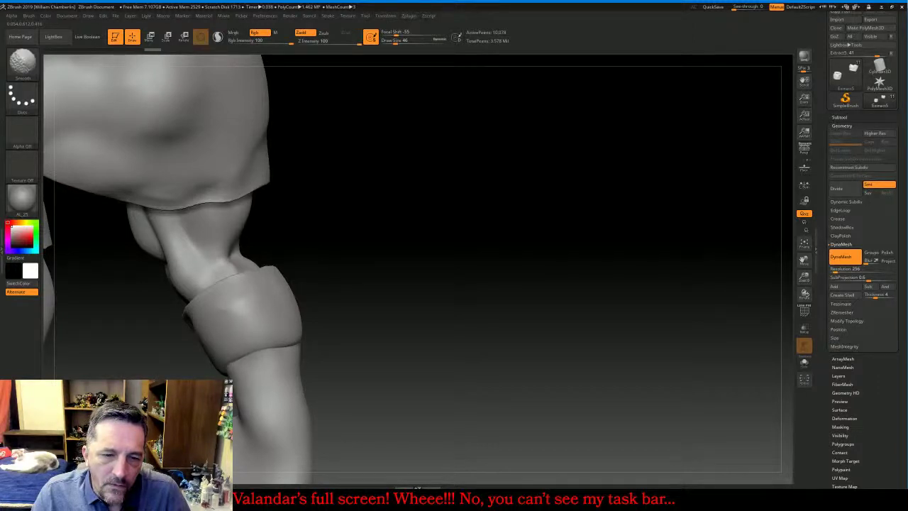
{"action": "mouse_move", "coordinate": [239, 353]}
{"action": "left_mouse_down", "text": "shift"}
{"action": "mouse_move", "coordinate": [294, 346]}
{"action": "mouse_move", "coordinate": [287, 331]}
{"action": "mouse_move", "coordinate": [244, 347]}
{"action": "left_mouse_up", "text": "shift"}
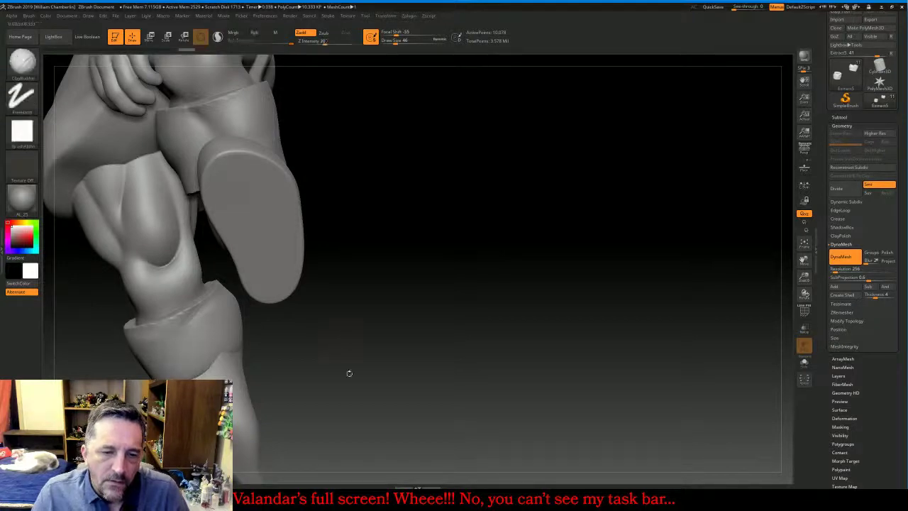
Smooth the lower edge of the raised leg's cuff into the calf all around
{"action": "mouse_move", "coordinate": [348, 372]}
{"action": "left_mouse_down"}
{"action": "mouse_move", "coordinate": [461, 368]}
{"action": "mouse_move", "coordinate": [421, 341]}
{"action": "mouse_move", "coordinate": [429, 334]}
{"action": "left_mouse_up"}
{"action": "mouse_move", "coordinate": [389, 147]}
{"action": "left_mouse_down", "text": "shift"}
{"action": "mouse_move", "coordinate": [397, 162]}
{"action": "mouse_move", "coordinate": [429, 152]}
{"action": "mouse_move", "coordinate": [349, 169]}
{"action": "mouse_move", "coordinate": [400, 154]}
{"action": "left_mouse_up", "text": "shift"}
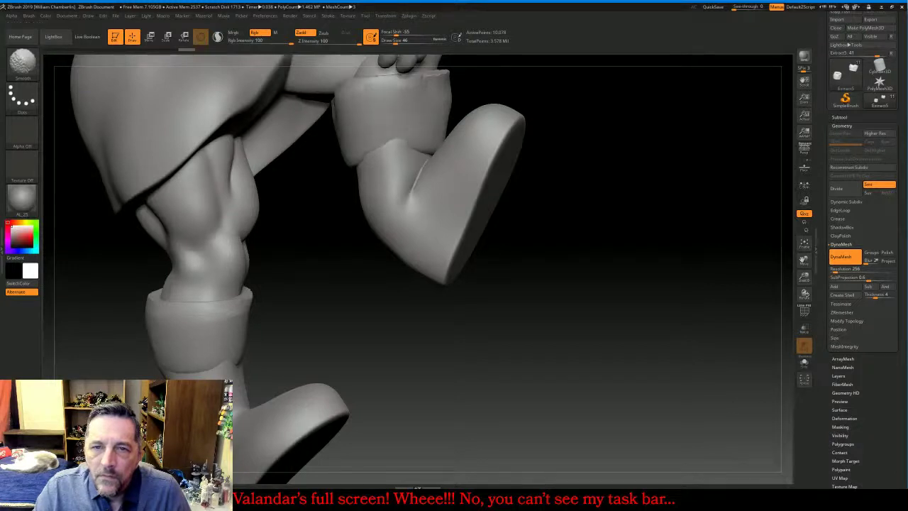
{"action": "left_click_drag", "start_coordinate": [541, 170], "coordinate": [362, 177]}
{"action": "mouse_move", "coordinate": [457, 162]}
{"action": "left_mouse_down", "text": "shift"}
{"action": "mouse_move", "coordinate": [411, 156]}
{"action": "mouse_move", "coordinate": [462, 155]}
{"action": "mouse_move", "coordinate": [455, 156]}
{"action": "left_mouse_up", "text": "shift"}
{"action": "right_click_drag", "start_coordinate": [417, 146], "coordinate": [480, 162]}
{"action": "mouse_move", "coordinate": [480, 163]}
{"action": "left_mouse_down", "text": "shift"}
{"action": "mouse_move", "coordinate": [513, 176]}
{"action": "mouse_move", "coordinate": [485, 163]}
{"action": "left_mouse_up", "text": "shift"}
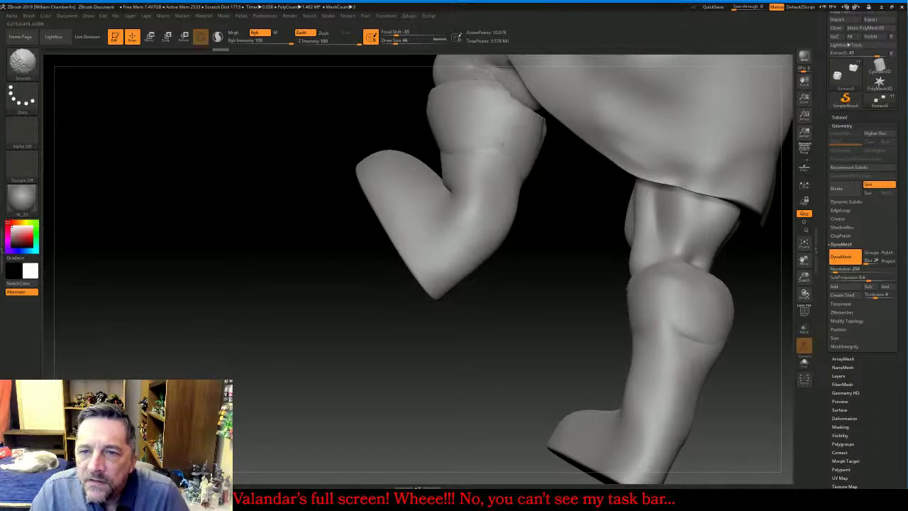
{"action": "right_click_drag", "start_coordinate": [489, 170], "coordinate": [558, 245]}
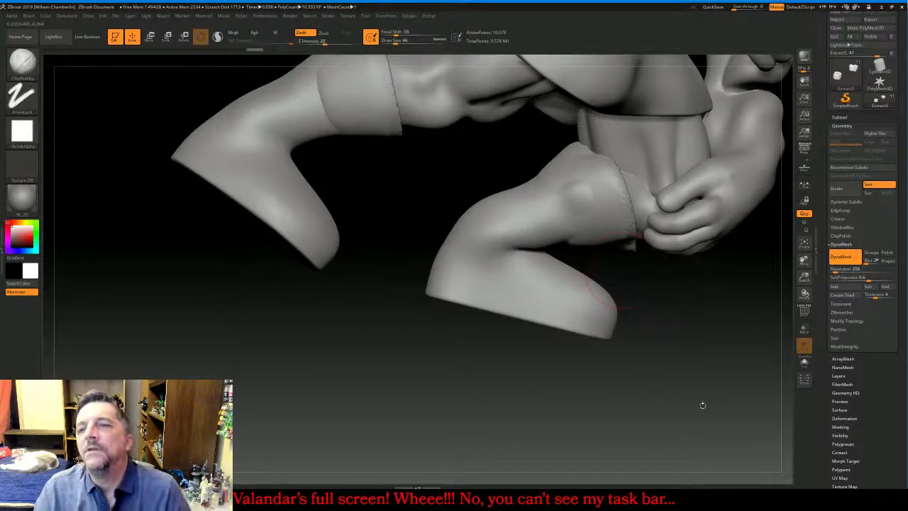
Divide the cuffs up to subdivision level 3 and merge them down into the zBarbod body
{"action": "left_click_drag", "start_coordinate": [701, 404], "coordinate": [703, 355]}
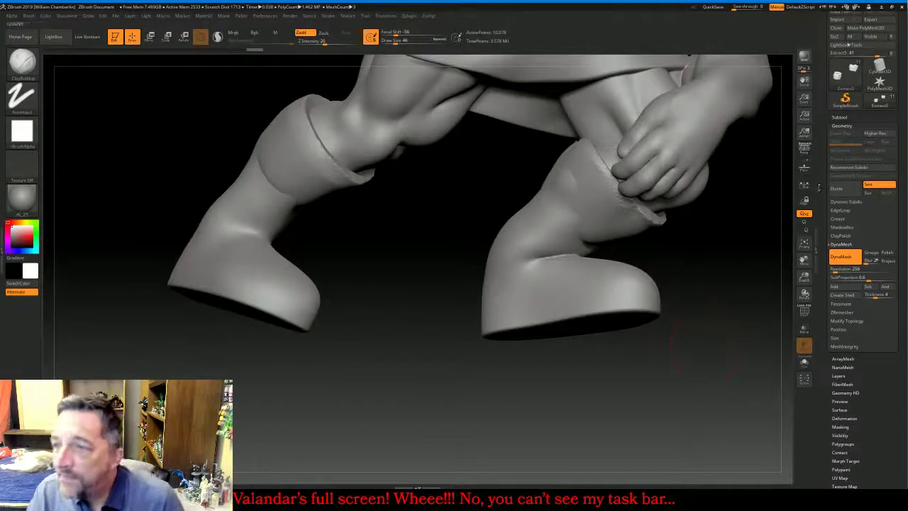
{"action": "left_click", "coordinate": [836, 188]}
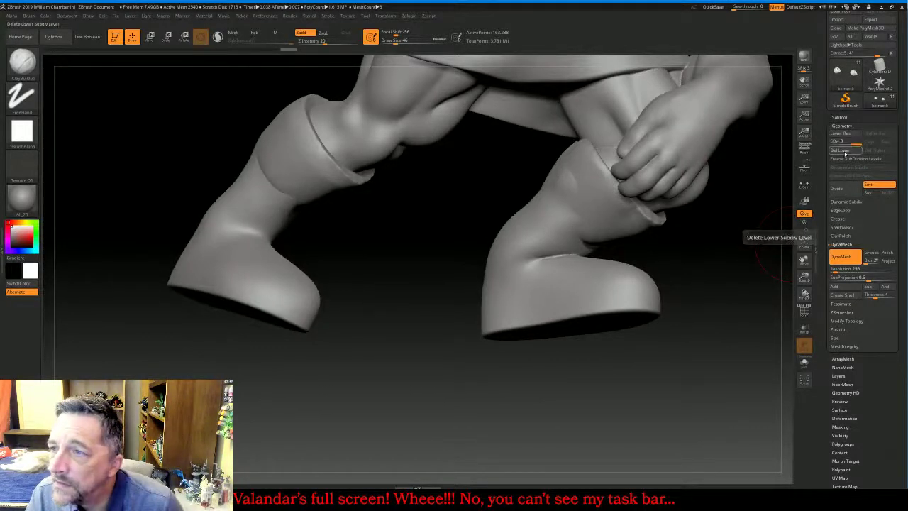
{"action": "left_click", "coordinate": [840, 117]}
{"action": "left_click", "coordinate": [842, 136]}
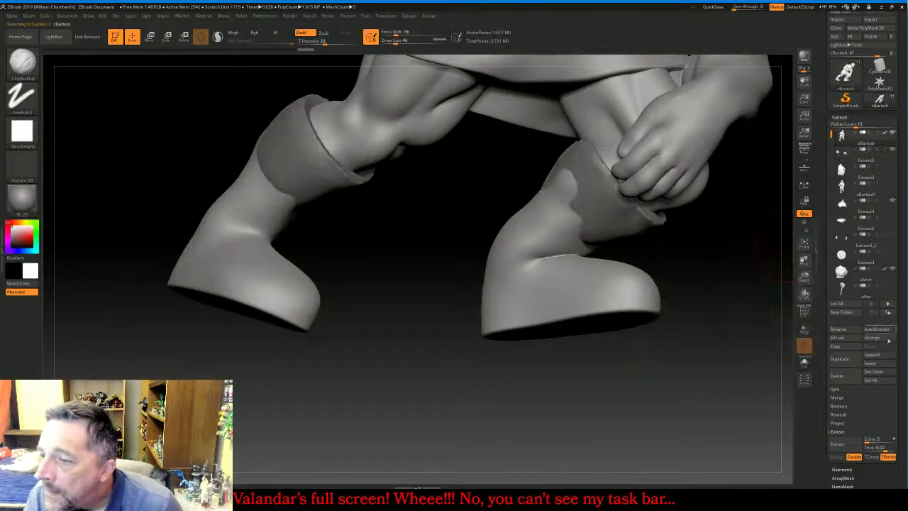
{"action": "left_click", "coordinate": [858, 406]}
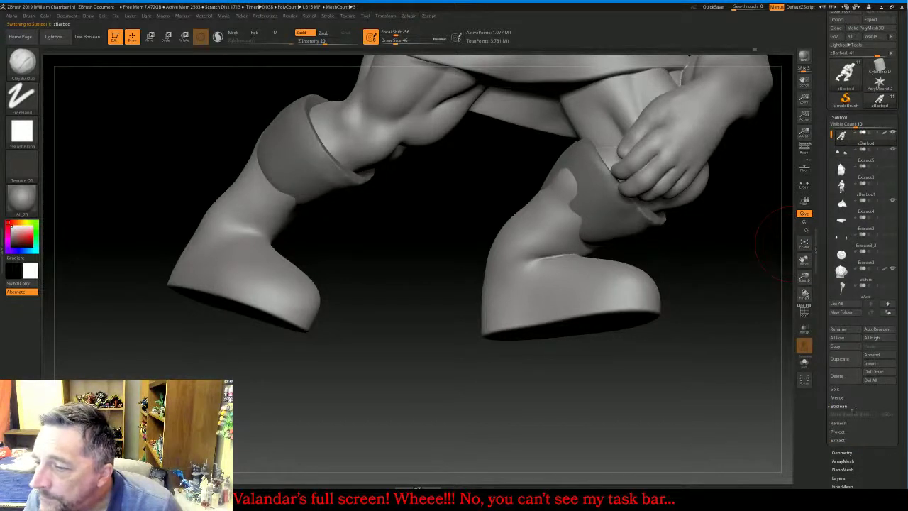
{"action": "left_click", "coordinate": [836, 397]}
{"action": "left_click", "coordinate": [848, 406]}
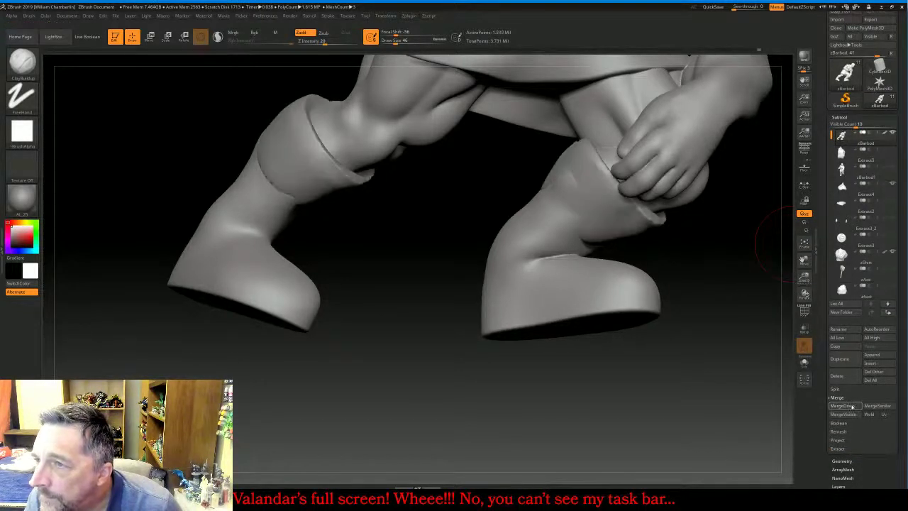
Re-DynaMesh the merged body and smooth the seam between the standing leg's cuff and its boot shaft
{"action": "left_click_drag", "start_coordinate": [345, 379], "coordinate": [405, 424], "text": "ctrl"}
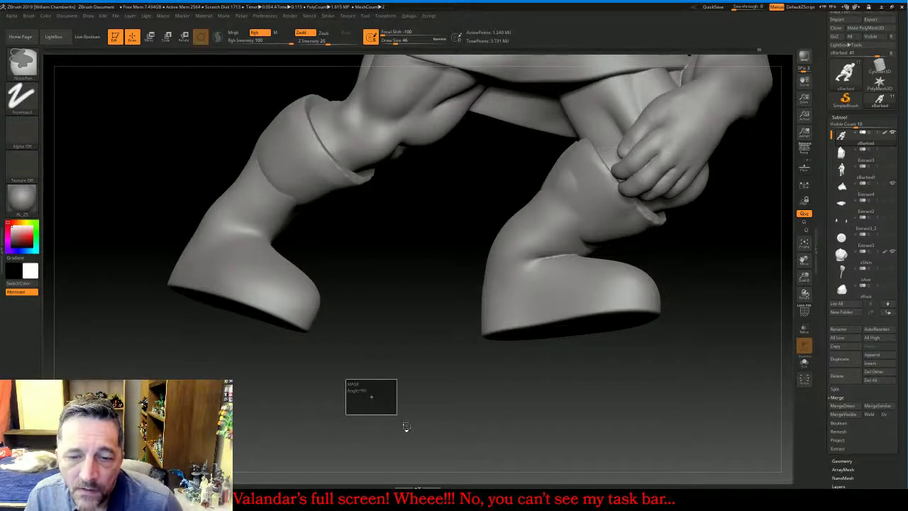
{"action": "key", "text": "shift"}
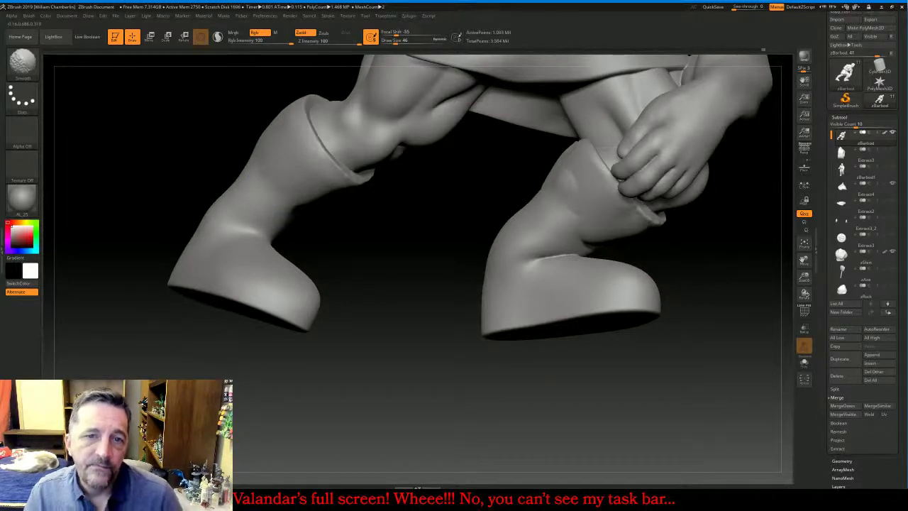
{"action": "left_click_drag", "start_coordinate": [275, 193], "coordinate": [282, 210], "text": "shift"}
{"action": "left_click_drag", "start_coordinate": [376, 231], "coordinate": [414, 232]}
{"action": "mouse_move", "coordinate": [259, 163]}
{"action": "left_mouse_down", "text": "shift"}
{"action": "mouse_move", "coordinate": [245, 158]}
{"action": "mouse_move", "coordinate": [269, 170]}
{"action": "left_mouse_up", "text": "shift"}
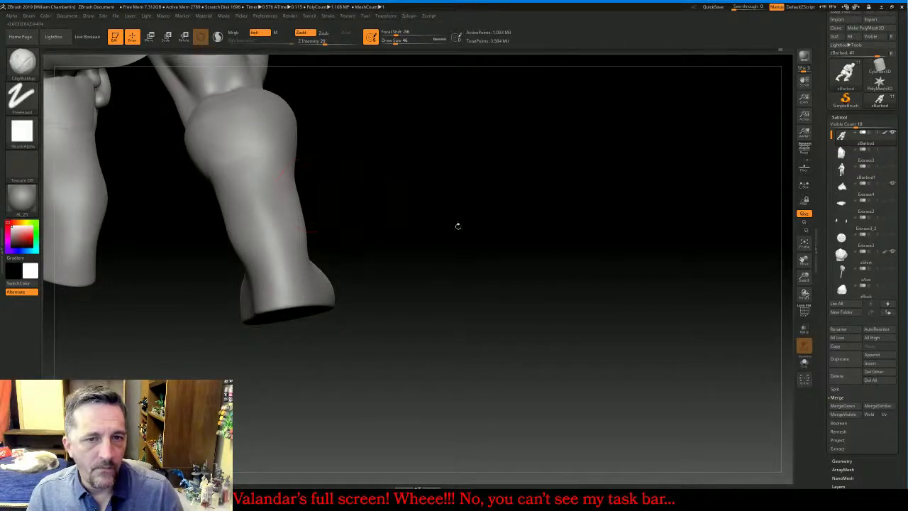
Smooth the seam between the raised leg's cuff and its boot shaft
{"action": "left_click_drag", "start_coordinate": [474, 227], "coordinate": [578, 235]}
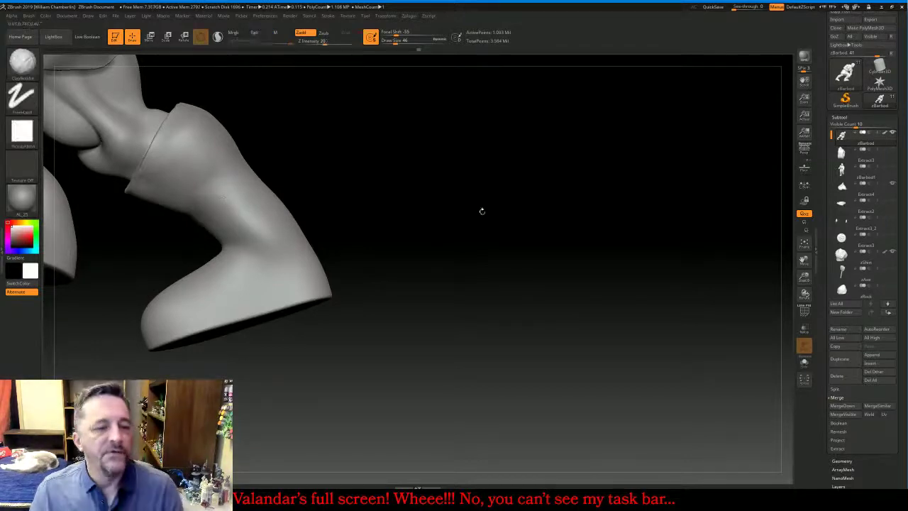
{"action": "key", "text": "shift"}
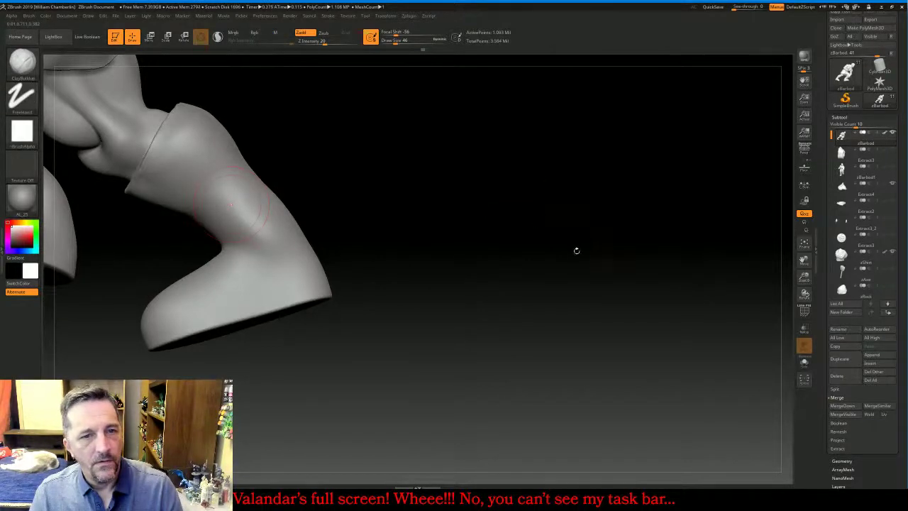
{"action": "left_click_drag", "start_coordinate": [577, 250], "coordinate": [684, 277]}
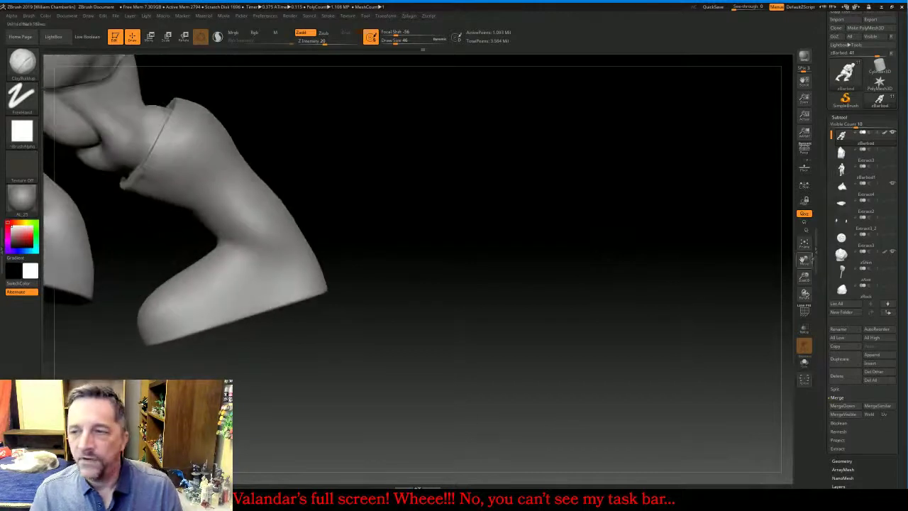
{"action": "left_click_drag", "start_coordinate": [807, 260], "coordinate": [881, 281]}
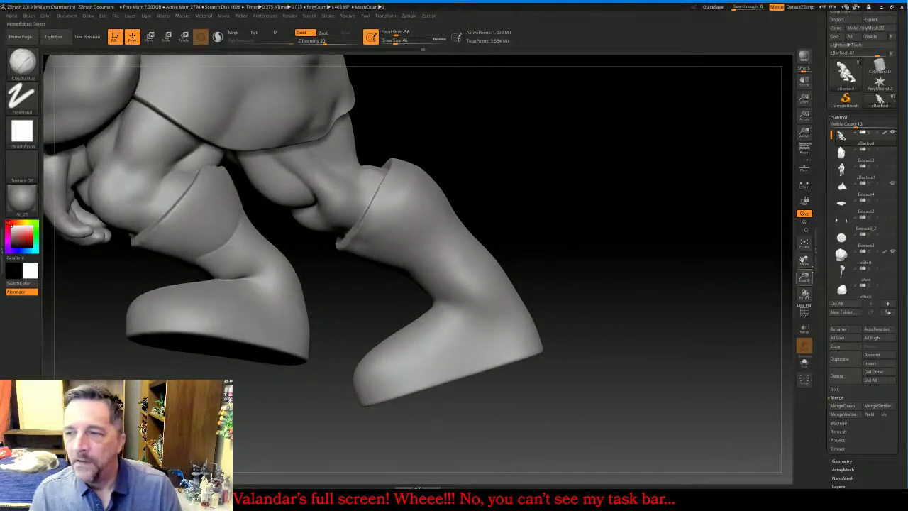
{"action": "left_click_drag", "start_coordinate": [806, 261], "coordinate": [906, 273]}
{"action": "left_click_drag", "start_coordinate": [500, 338], "coordinate": [475, 339]}
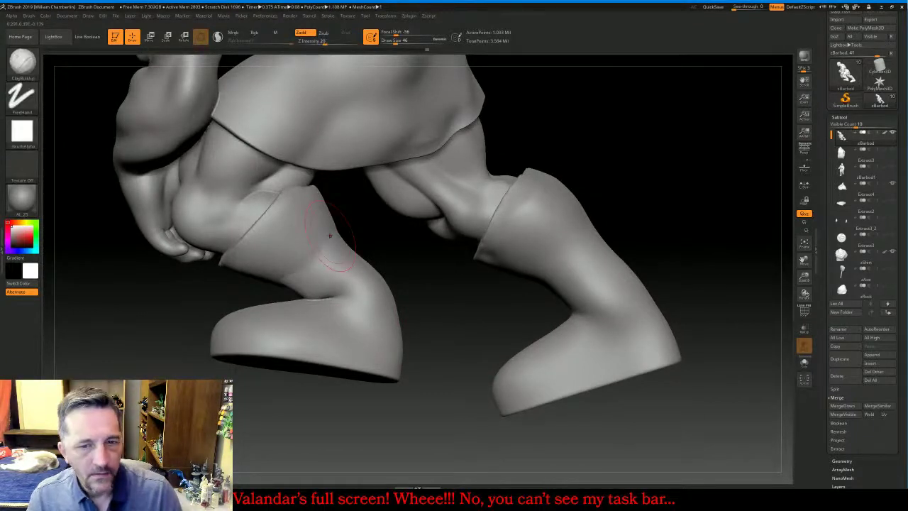
{"action": "left_click_drag", "start_coordinate": [330, 235], "coordinate": [331, 229], "text": "shift"}
{"action": "left_click_drag", "start_coordinate": [186, 369], "coordinate": [207, 364]}
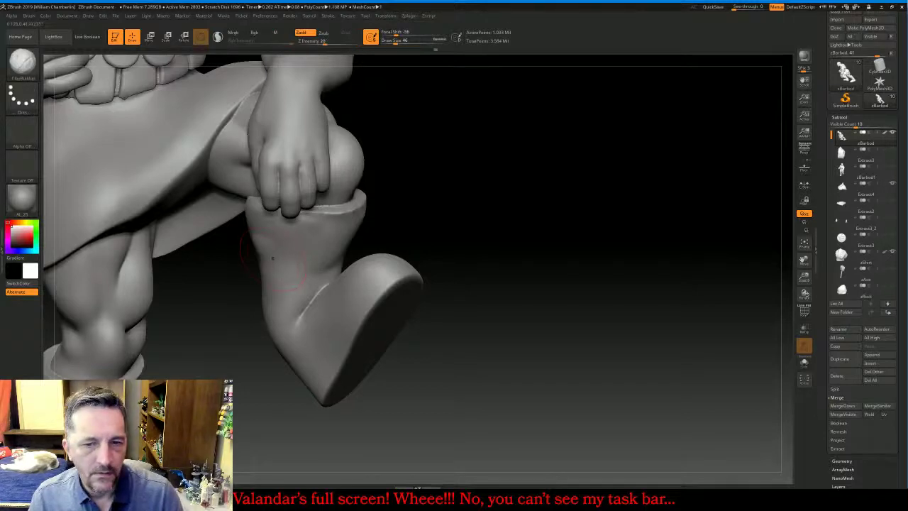
{"action": "mouse_move", "coordinate": [210, 298]}
{"action": "left_mouse_down"}
{"action": "mouse_move", "coordinate": [248, 297]}
{"action": "mouse_move", "coordinate": [236, 292]}
{"action": "left_mouse_up"}
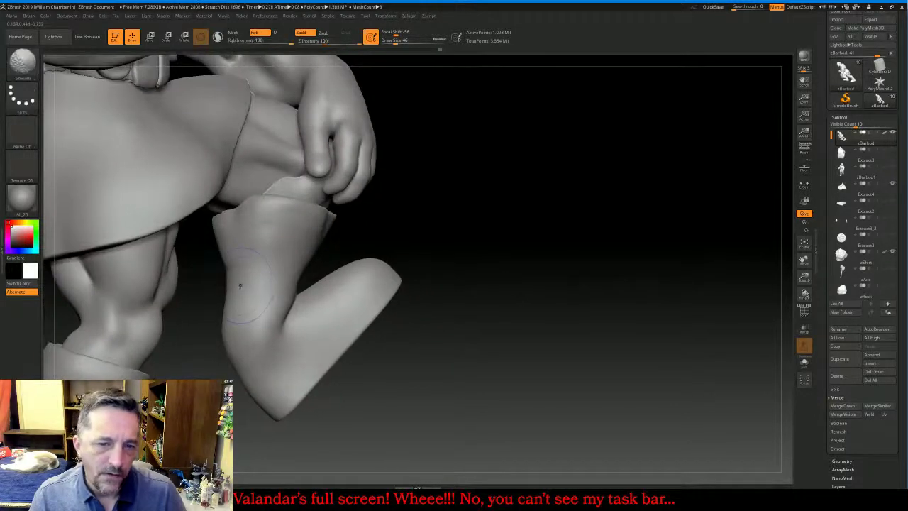
{"action": "left_click_drag", "start_coordinate": [575, 308], "coordinate": [590, 303]}
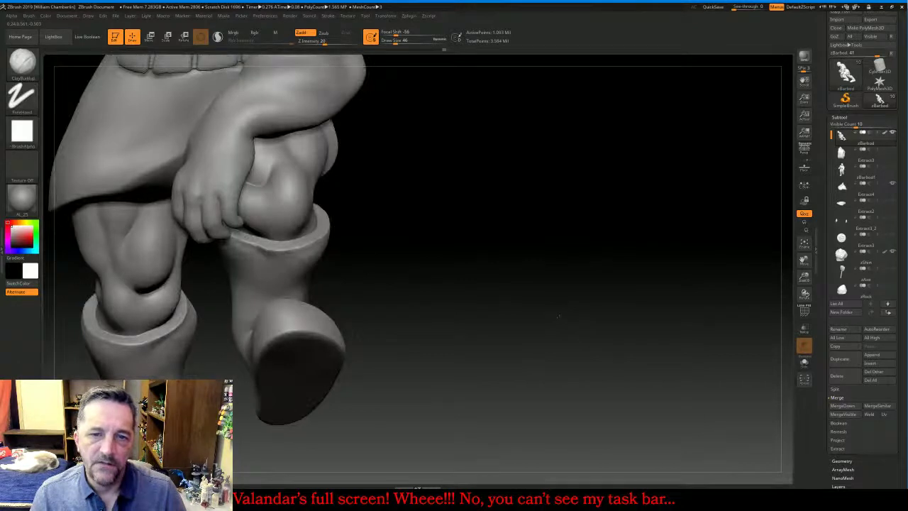
Show the hidden bracer, belt, axe and rock subtools on the full figure
{"action": "left_click", "coordinate": [804, 242]}
{"action": "left_click_drag", "start_coordinate": [648, 272], "coordinate": [656, 271]}
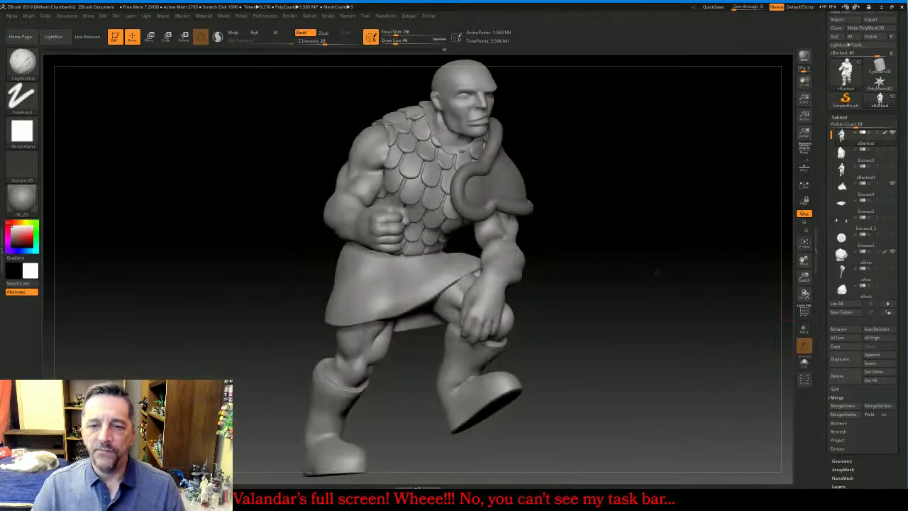
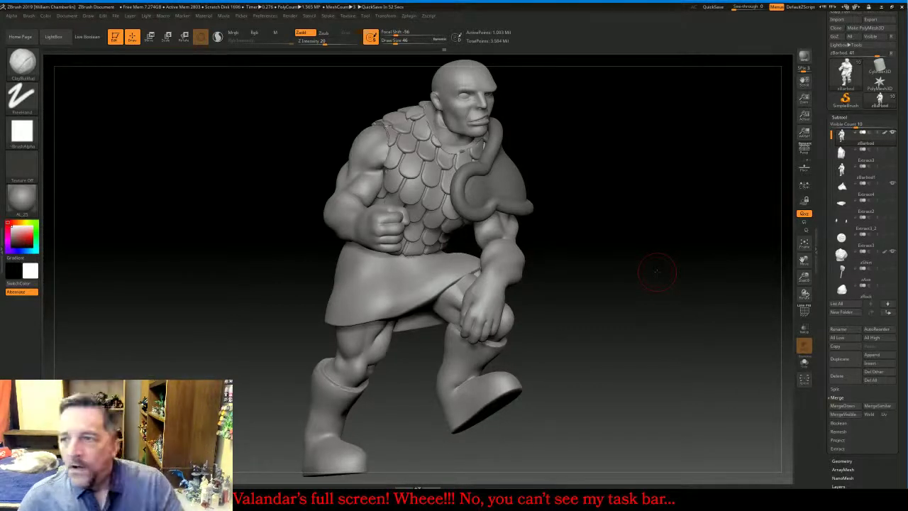
{"action": "mouse_move", "coordinate": [892, 159]}
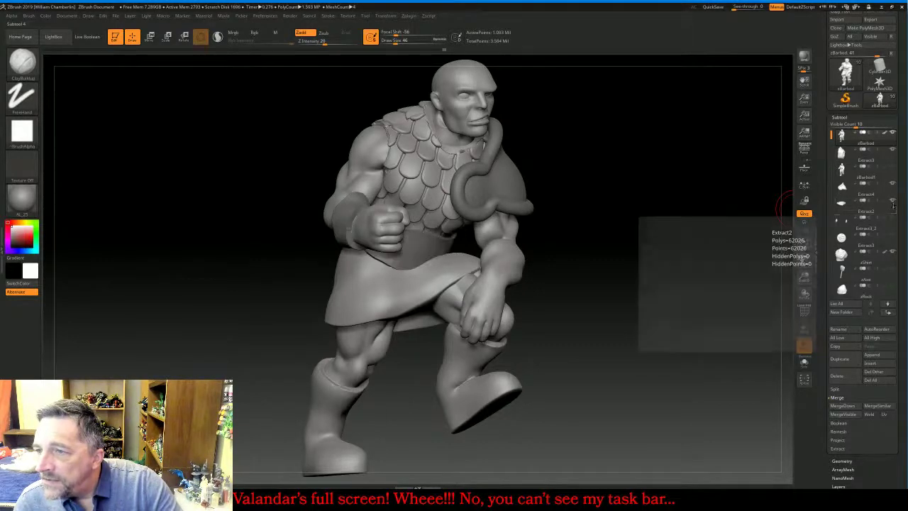
{"action": "left_click", "coordinate": [892, 285]}
{"action": "mouse_move", "coordinate": [666, 316]}
{"action": "left_mouse_down"}
{"action": "mouse_move", "coordinate": [575, 319]}
{"action": "mouse_move", "coordinate": [722, 325]}
{"action": "mouse_move", "coordinate": [854, 315]}
{"action": "mouse_move", "coordinate": [606, 324]}
{"action": "mouse_move", "coordinate": [744, 325]}
{"action": "mouse_move", "coordinate": [628, 325]}
{"action": "left_mouse_up"}
{"action": "left_click_drag", "start_coordinate": [712, 319], "coordinate": [689, 317]}
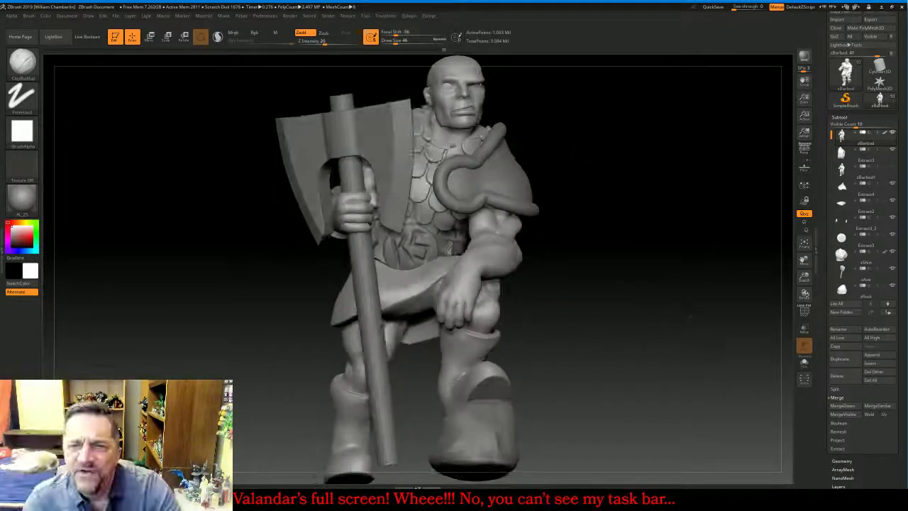
Hide the rock and zAxe subtools, leaving the armour pieces on for reviewing the figure
{"action": "left_click", "coordinate": [892, 286]}
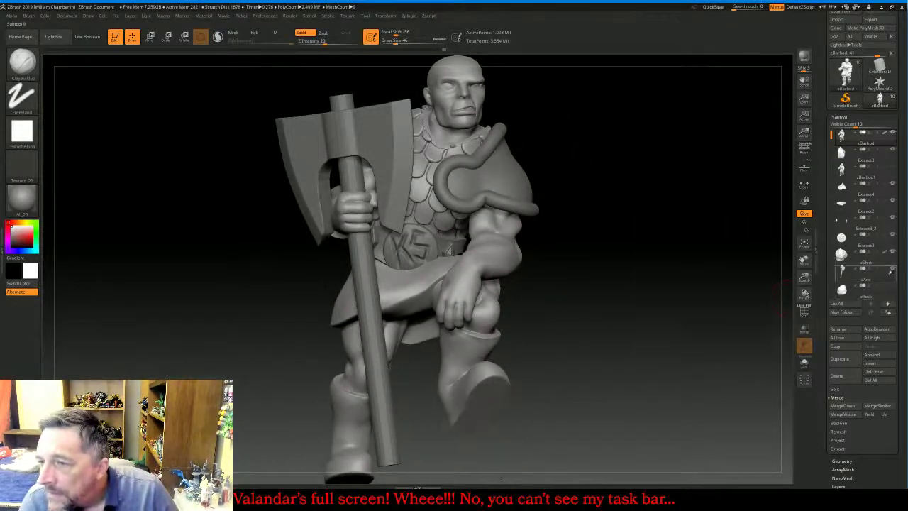
{"action": "left_click", "coordinate": [892, 268]}
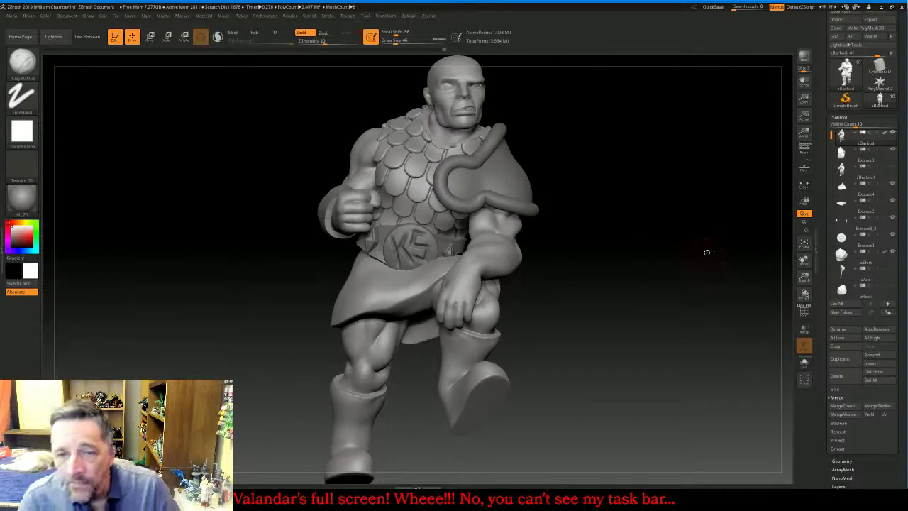
{"action": "mouse_move", "coordinate": [687, 248]}
{"action": "left_mouse_down"}
{"action": "mouse_move", "coordinate": [685, 302]}
{"action": "mouse_move", "coordinate": [685, 280]}
{"action": "left_mouse_up"}
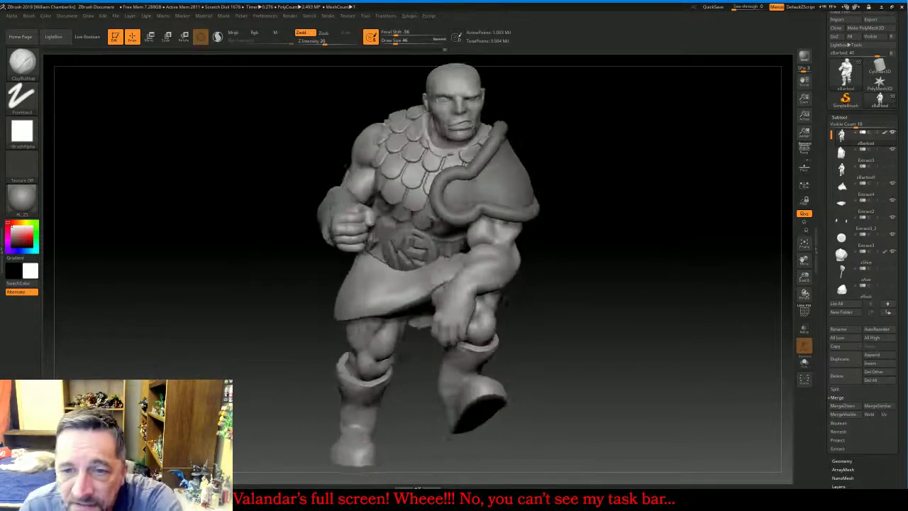
{"action": "left_click_drag", "start_coordinate": [716, 249], "coordinate": [701, 257]}
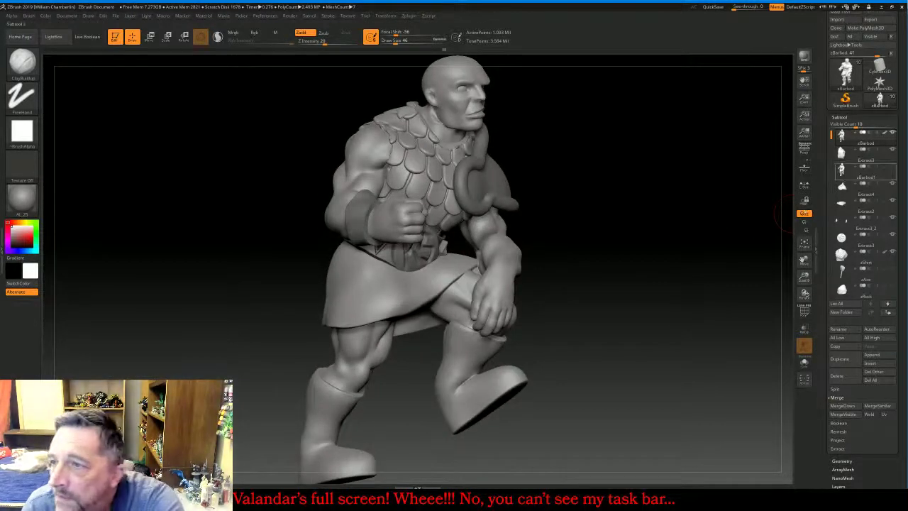
{"action": "mouse_move", "coordinate": [844, 152]}
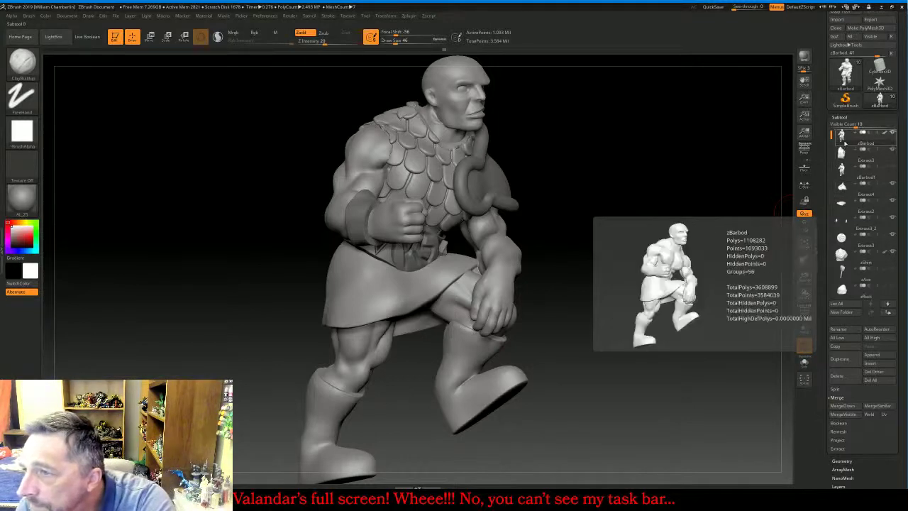
{"action": "mouse_move", "coordinate": [697, 246]}
{"action": "left_mouse_down"}
{"action": "mouse_move", "coordinate": [713, 248]}
{"action": "mouse_move", "coordinate": [673, 245]}
{"action": "left_mouse_up"}
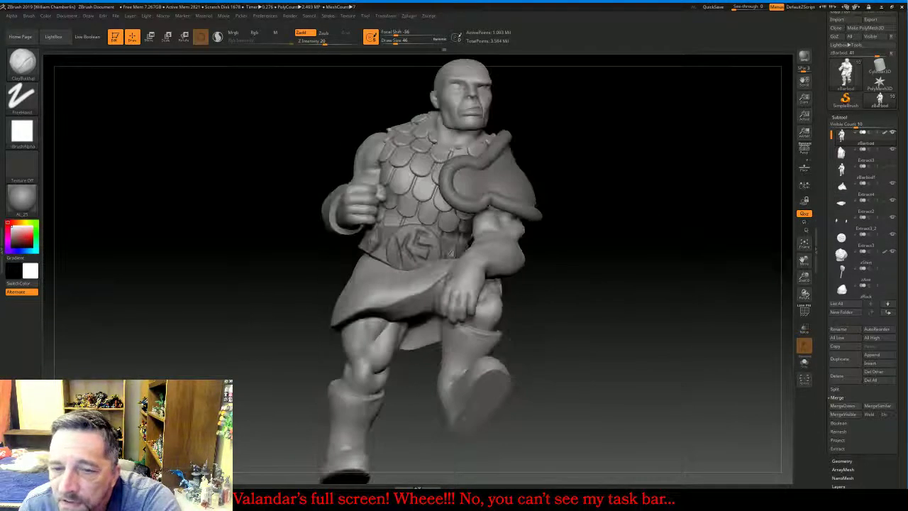
Choose the Standard brush for working on the standing leg's boot
{"action": "left_click_drag", "start_coordinate": [802, 260], "coordinate": [822, 99]}
{"action": "left_click_drag", "start_coordinate": [733, 312], "coordinate": [773, 311]}
{"action": "mouse_move", "coordinate": [504, 342]}
{"action": "left_mouse_down"}
{"action": "mouse_move", "coordinate": [577, 355]}
{"action": "mouse_move", "coordinate": [638, 351]}
{"action": "left_mouse_up"}
{"action": "left_click_drag", "start_coordinate": [716, 301], "coordinate": [616, 287]}
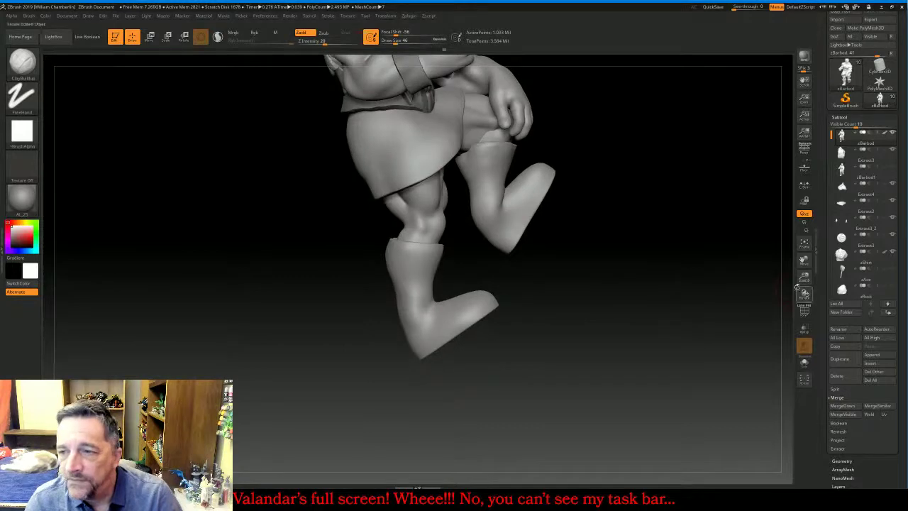
{"action": "left_click_drag", "start_coordinate": [803, 277], "coordinate": [821, 197]}
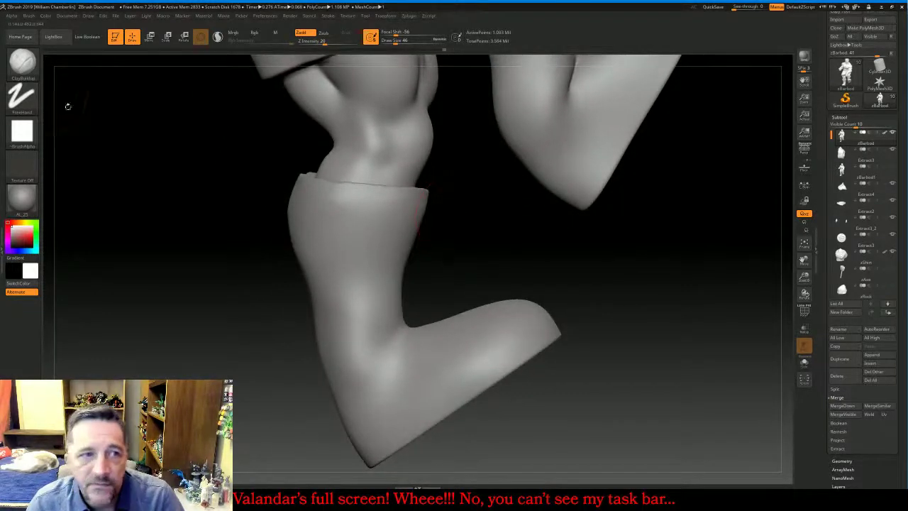
{"action": "left_click", "coordinate": [22, 62]}
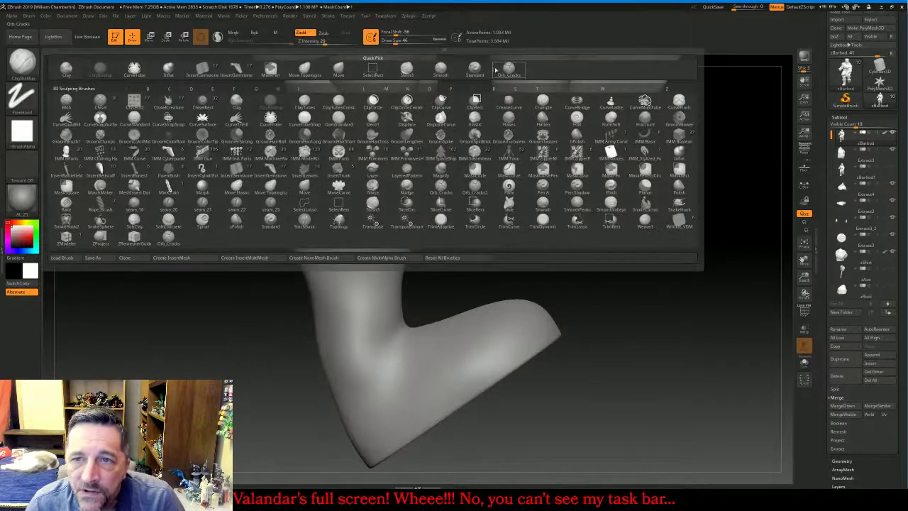
{"action": "left_click", "coordinate": [500, 69]}
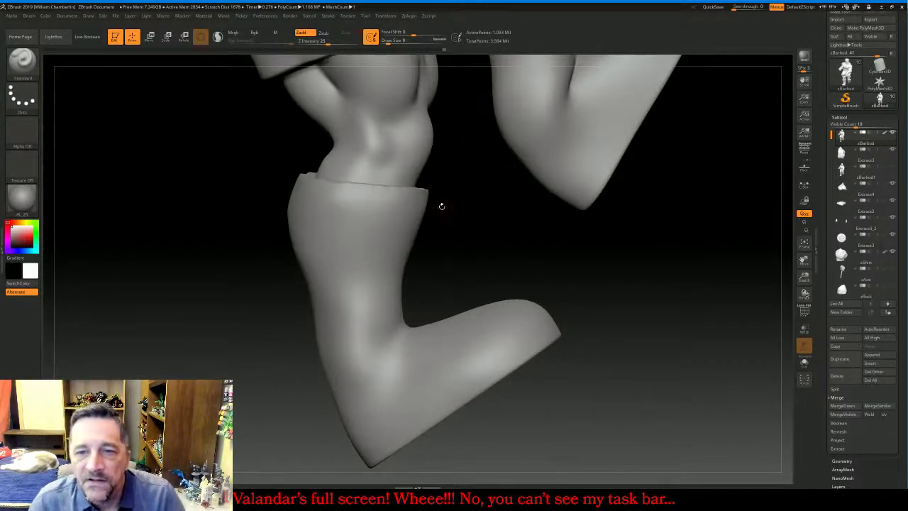
Mask a rectangular area of the standing leg's boot shaft from just below the cuff rim to the ankle
{"action": "mouse_move", "coordinate": [441, 207]}
{"action": "left_mouse_down", "text": "ctrl"}
{"action": "mouse_move", "coordinate": [407, 241]}
{"action": "mouse_move", "coordinate": [406, 257]}
{"action": "left_mouse_up", "text": "ctrl"}
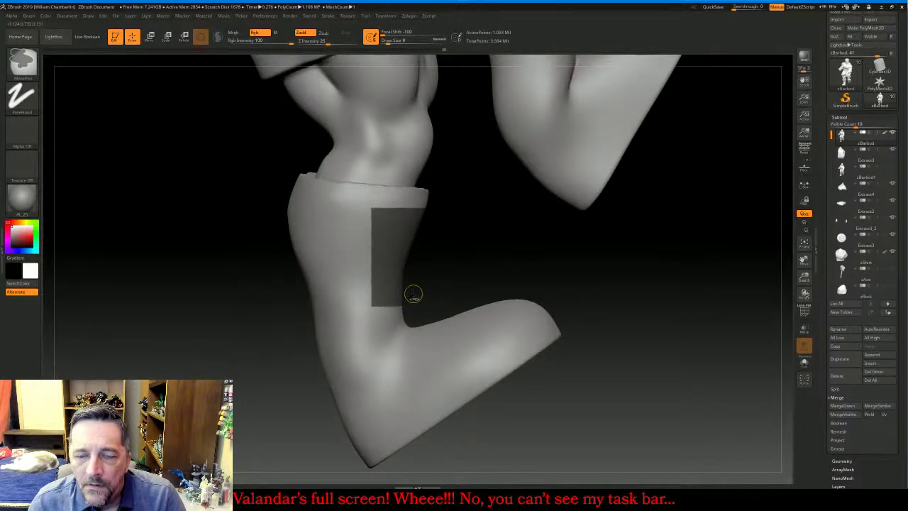
{"action": "left_click_drag", "start_coordinate": [442, 226], "coordinate": [441, 231], "text": "ctrl"}
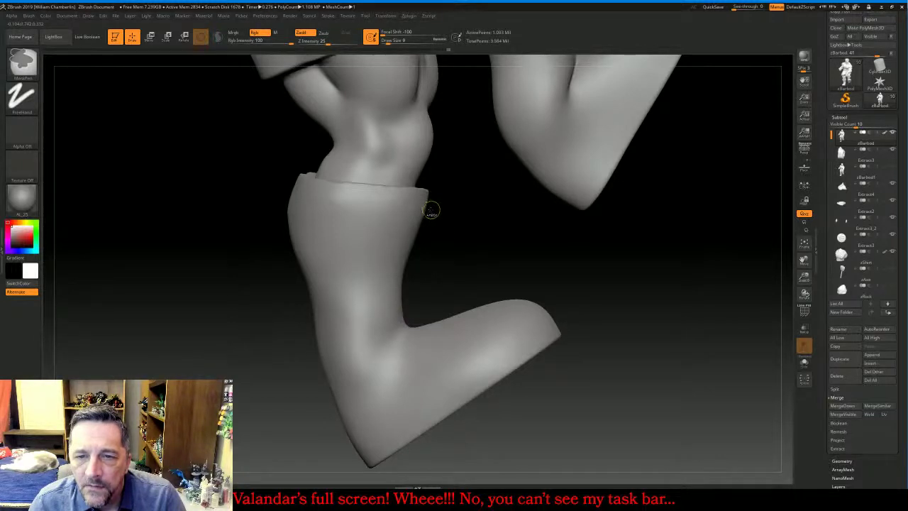
{"action": "left_click_drag", "start_coordinate": [429, 205], "coordinate": [370, 325], "text": "ctrl"}
{"action": "left_click_drag", "start_coordinate": [457, 306], "coordinate": [410, 352], "text": "ctrl+alt"}
{"action": "mouse_move", "coordinate": [566, 360]}
{"action": "left_mouse_down"}
{"action": "mouse_move", "coordinate": [544, 370]}
{"action": "mouse_move", "coordinate": [430, 321]}
{"action": "mouse_move", "coordinate": [454, 332]}
{"action": "left_mouse_up"}
{"action": "left_click_drag", "start_coordinate": [521, 333], "coordinate": [500, 330]}
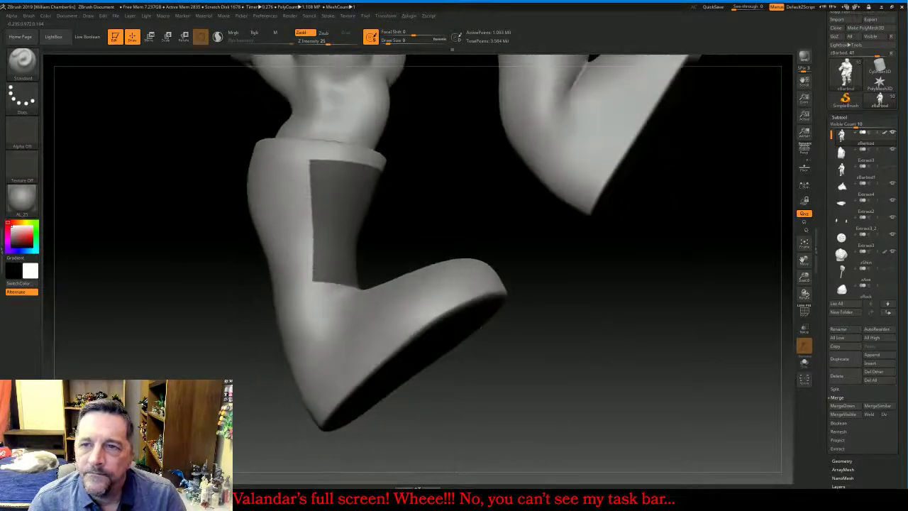
Try to mask a short rectangular area on the raised leg's boot shaft and undo it
{"action": "left_click_drag", "start_coordinate": [804, 260], "coordinate": [775, 438]}
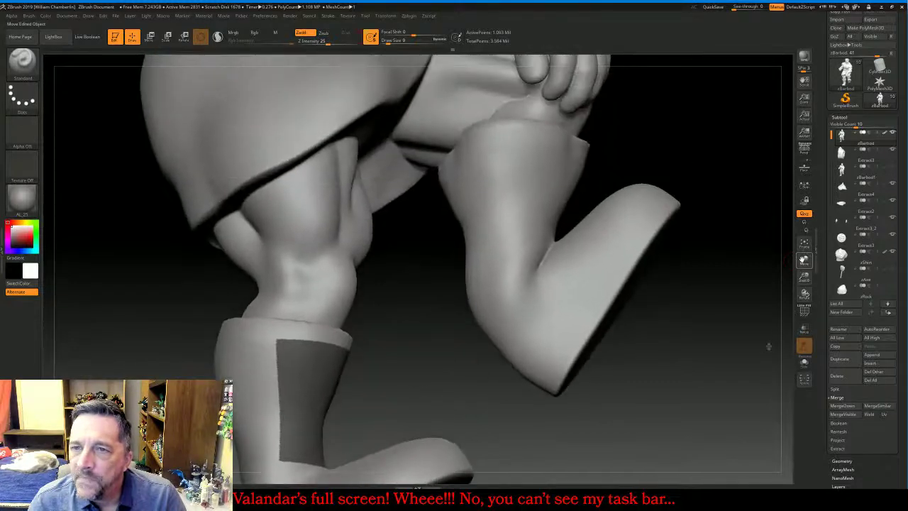
{"action": "left_click_drag", "start_coordinate": [768, 346], "coordinate": [542, 233]}
{"action": "left_click_drag", "start_coordinate": [694, 357], "coordinate": [769, 365]}
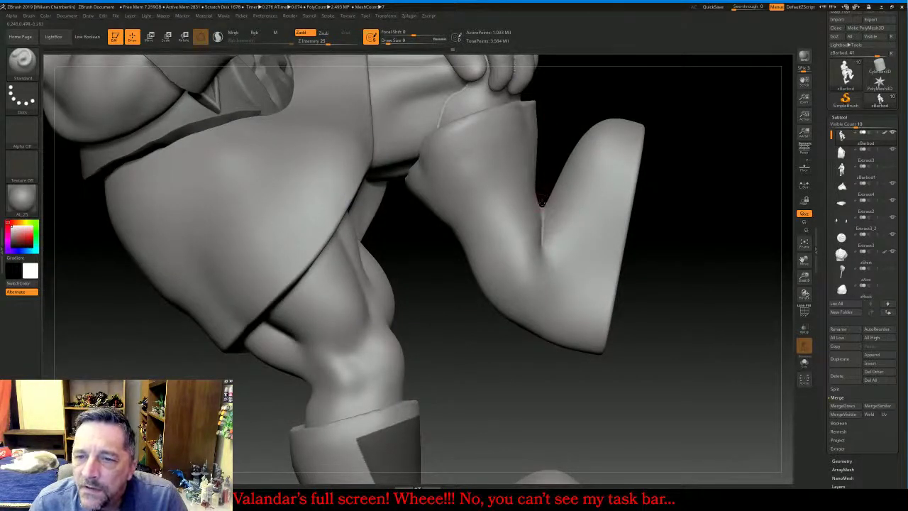
{"action": "left_click_drag", "start_coordinate": [542, 201], "coordinate": [543, 204]}
{"action": "key", "text": "ctrl"}
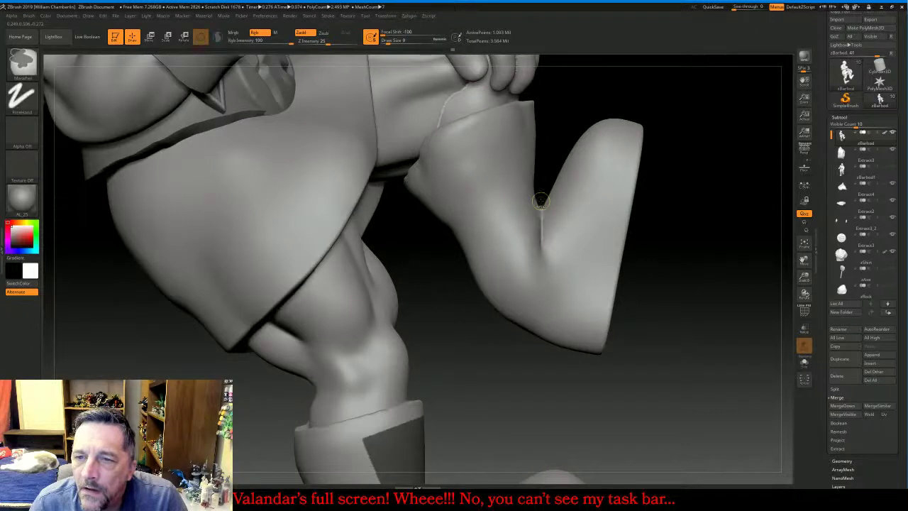
{"action": "mouse_move", "coordinate": [523, 154]}
{"action": "left_mouse_down", "text": "ctrl"}
{"action": "mouse_move", "coordinate": [509, 120]}
{"action": "mouse_move", "coordinate": [487, 118]}
{"action": "left_mouse_up", "text": "ctrl"}
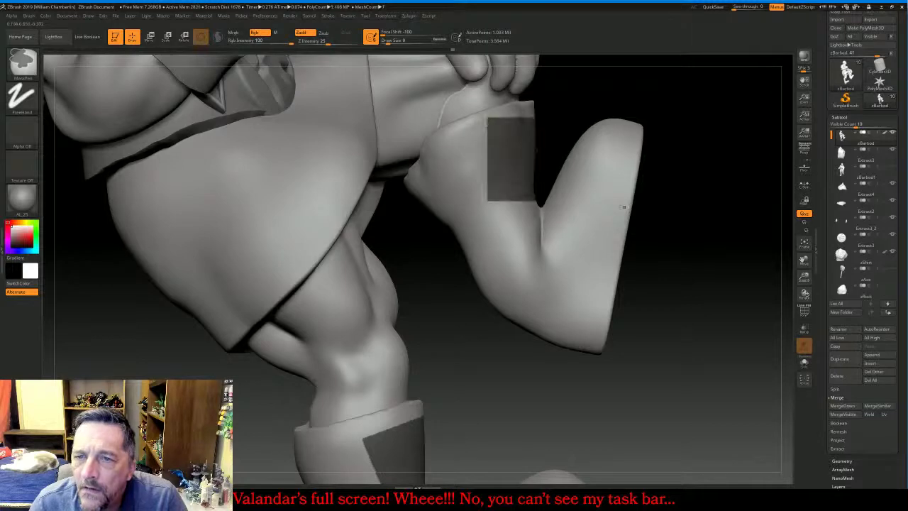
{"action": "mouse_move", "coordinate": [753, 238]}
{"action": "left_mouse_down"}
{"action": "mouse_move", "coordinate": [670, 271]}
{"action": "mouse_move", "coordinate": [697, 303]}
{"action": "mouse_move", "coordinate": [698, 342]}
{"action": "left_mouse_up"}
{"action": "mouse_move", "coordinate": [738, 291]}
{"action": "left_mouse_down"}
{"action": "mouse_move", "coordinate": [733, 309]}
{"action": "mouse_move", "coordinate": [746, 278]}
{"action": "mouse_move", "coordinate": [730, 266]}
{"action": "left_mouse_up"}
{"action": "key", "text": "b"}
{"action": "key", "text": "m"}
{"action": "key", "text": "v"}
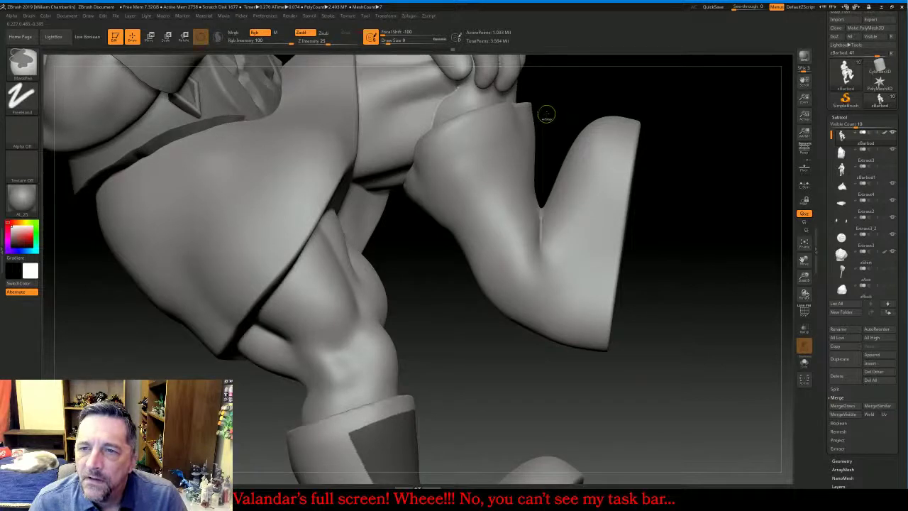
Mask a taller rectangular area of the raised leg's boot shaft from below the cuff rim to the ankle
{"action": "left_click_drag", "start_coordinate": [536, 131], "coordinate": [516, 171], "text": "ctrl"}
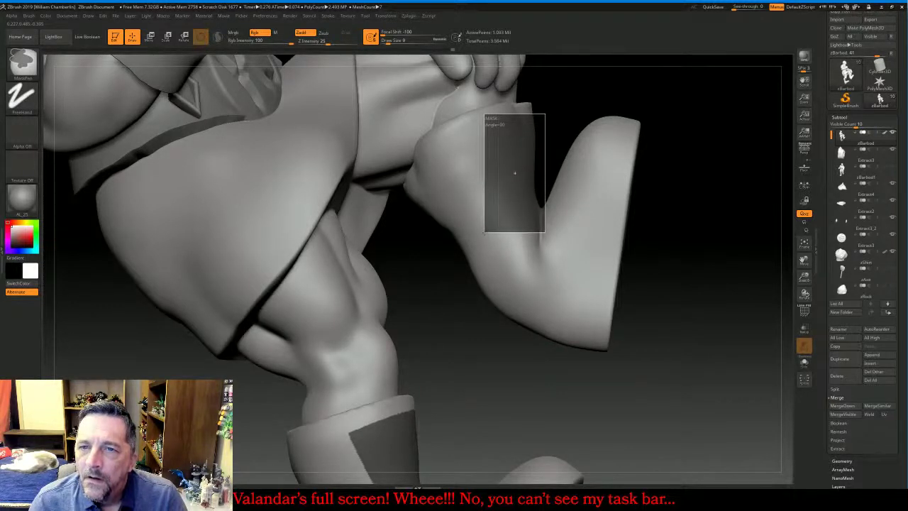
{"action": "left_click_drag", "start_coordinate": [485, 232], "coordinate": [486, 232], "text": "ctrl"}
{"action": "mouse_move", "coordinate": [694, 344]}
{"action": "left_mouse_down", "text": "ctrl+alt"}
{"action": "mouse_move", "coordinate": [671, 325]}
{"action": "mouse_move", "coordinate": [539, 95]}
{"action": "left_mouse_up", "text": "ctrl+alt"}
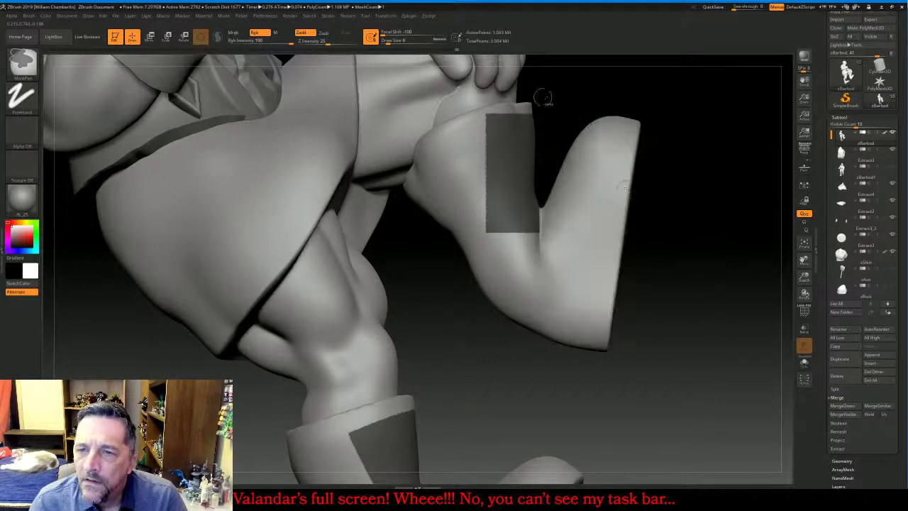
{"action": "mouse_move", "coordinate": [709, 273]}
{"action": "left_mouse_down"}
{"action": "mouse_move", "coordinate": [626, 249]}
{"action": "mouse_move", "coordinate": [665, 237]}
{"action": "mouse_move", "coordinate": [668, 252]}
{"action": "mouse_move", "coordinate": [699, 227]}
{"action": "left_mouse_up"}
{"action": "left_click_drag", "start_coordinate": [653, 248], "coordinate": [703, 229]}
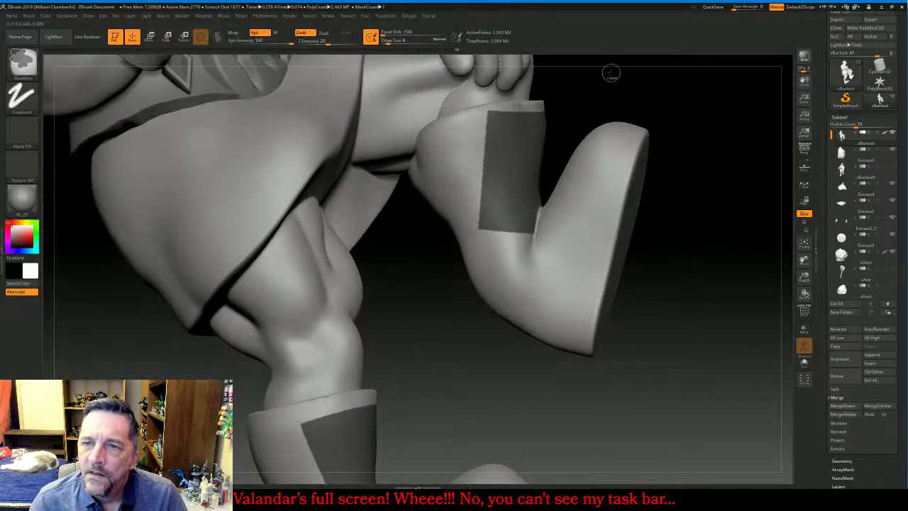
Trim the upper edge of the raised boot's mask from both sides so the cuff rim stays unmasked
{"action": "left_click_drag", "start_coordinate": [610, 73], "coordinate": [456, 119], "text": "ctrl"}
{"action": "left_click_drag", "start_coordinate": [658, 133], "coordinate": [611, 250]}
{"action": "left_click_drag", "start_coordinate": [627, 185], "coordinate": [611, 139]}
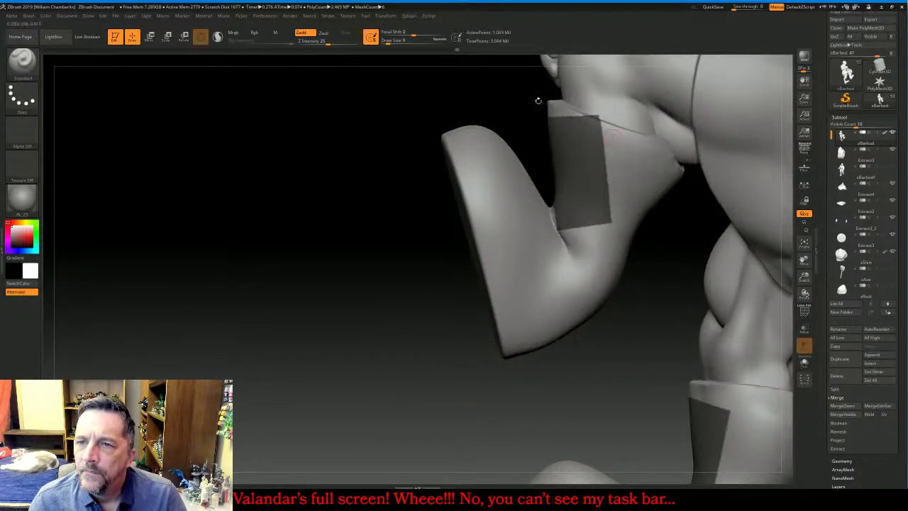
{"action": "left_click_drag", "start_coordinate": [518, 94], "coordinate": [612, 122], "text": "ctrl"}
{"action": "left_click_drag", "start_coordinate": [464, 121], "coordinate": [628, 135]}
{"action": "left_click_drag", "start_coordinate": [688, 195], "coordinate": [656, 263]}
{"action": "left_click", "coordinate": [804, 242]}
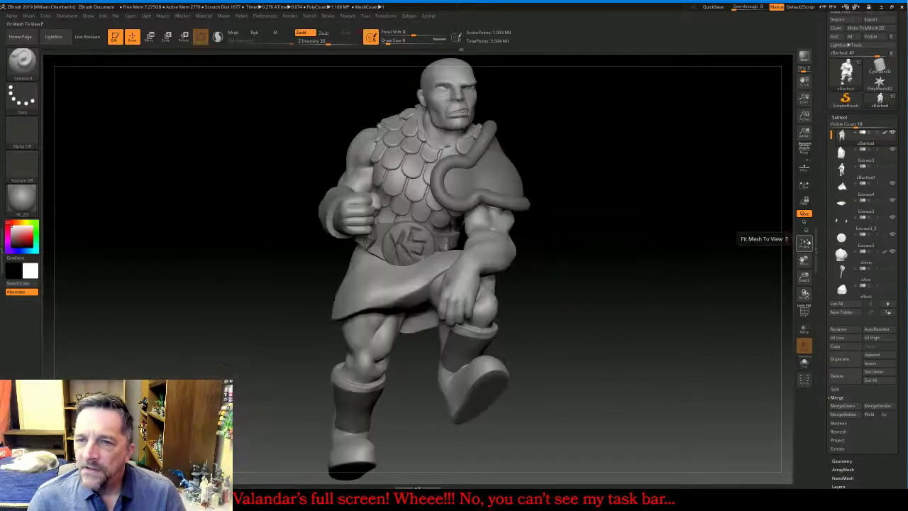
Extract the masked boot shaft areas as a new thickened subtool and accept the result
{"action": "left_click_drag", "start_coordinate": [773, 244], "coordinate": [721, 245]}
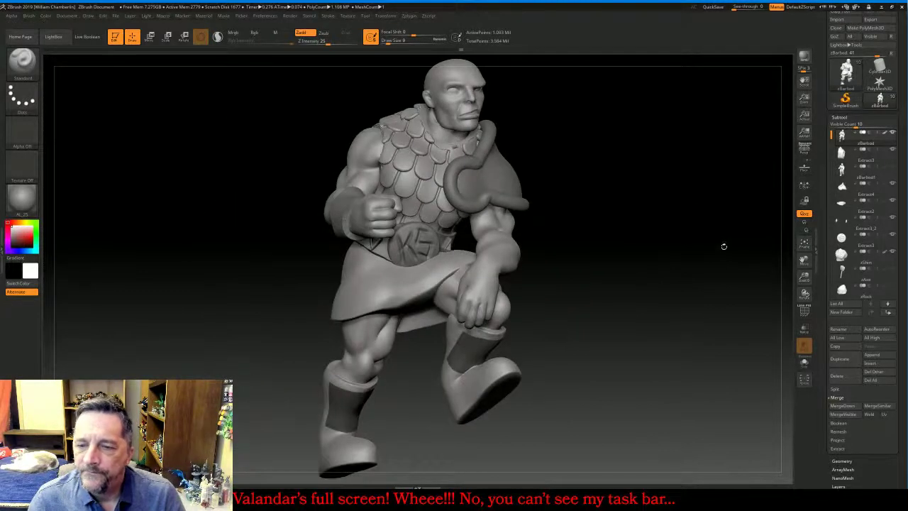
{"action": "left_click", "coordinate": [859, 448]}
{"action": "left_click", "coordinate": [840, 443]}
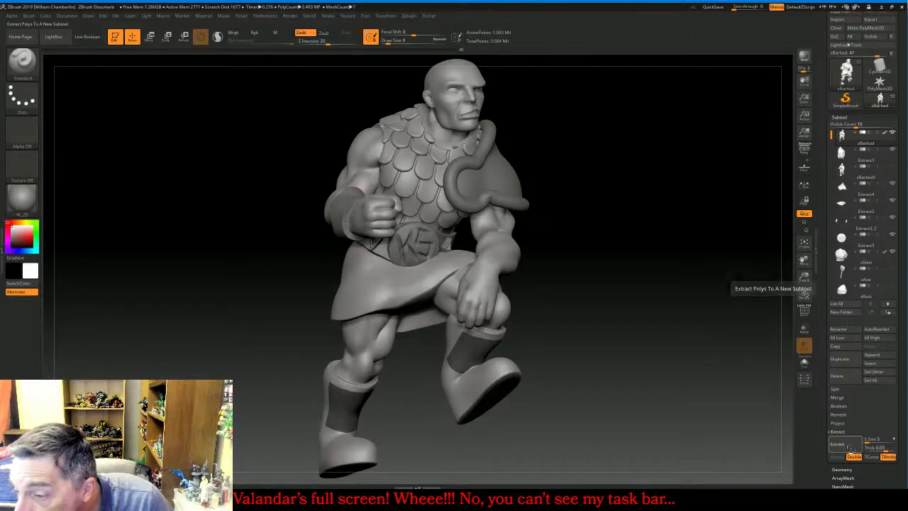
{"action": "left_click", "coordinate": [838, 456]}
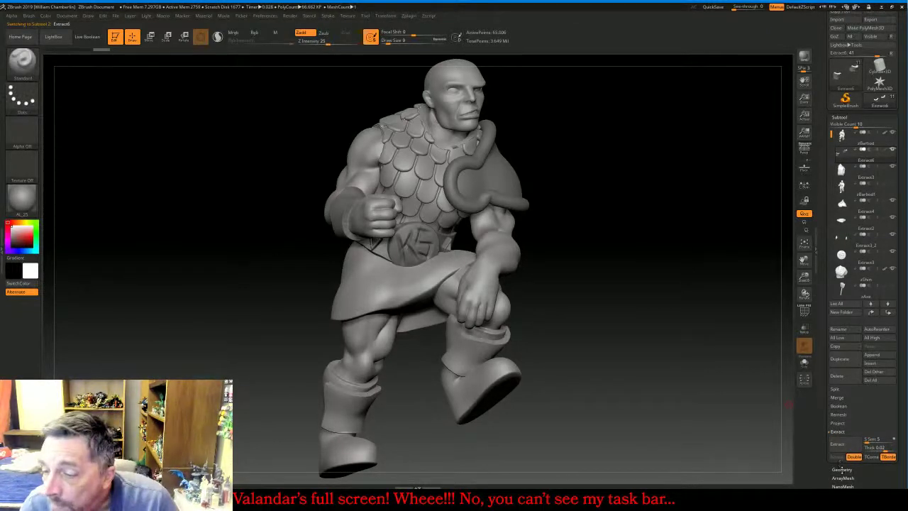
Frame the extracted boot panels with curves along their borders, polygroups and creased edges
{"action": "left_click_drag", "start_coordinate": [840, 463], "coordinate": [843, 362]}
{"action": "scroll", "coordinate": [843, 362], "scroll_direction": "up", "scroll_amount": 5}
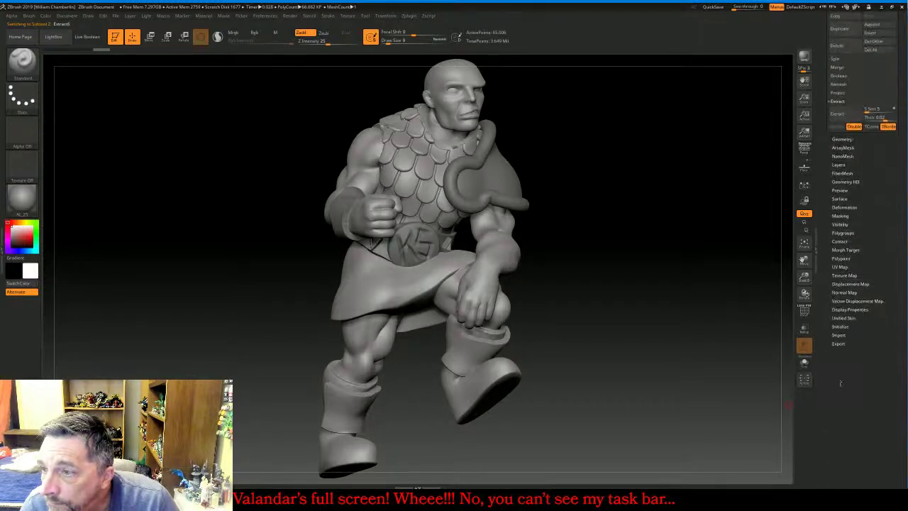
{"action": "left_click", "coordinate": [851, 233]}
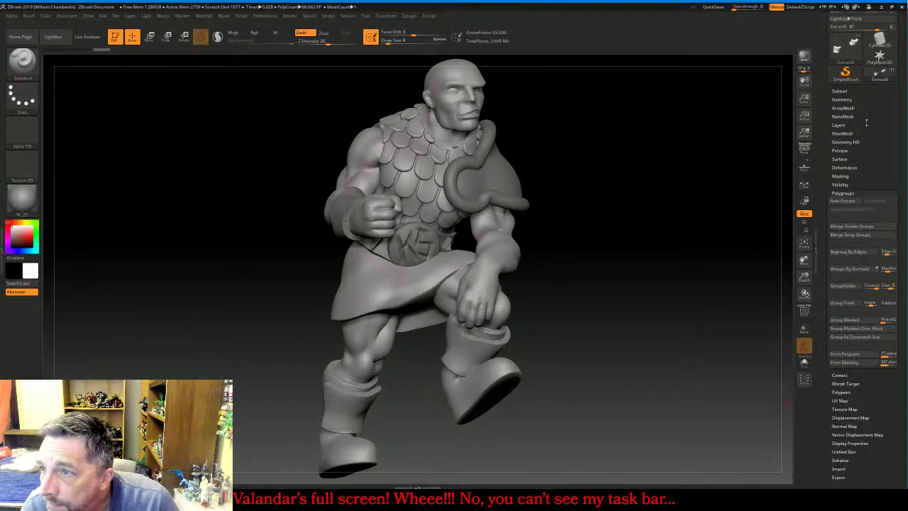
{"action": "scroll", "coordinate": [844, 199], "scroll_direction": "up", "scroll_amount": 6}
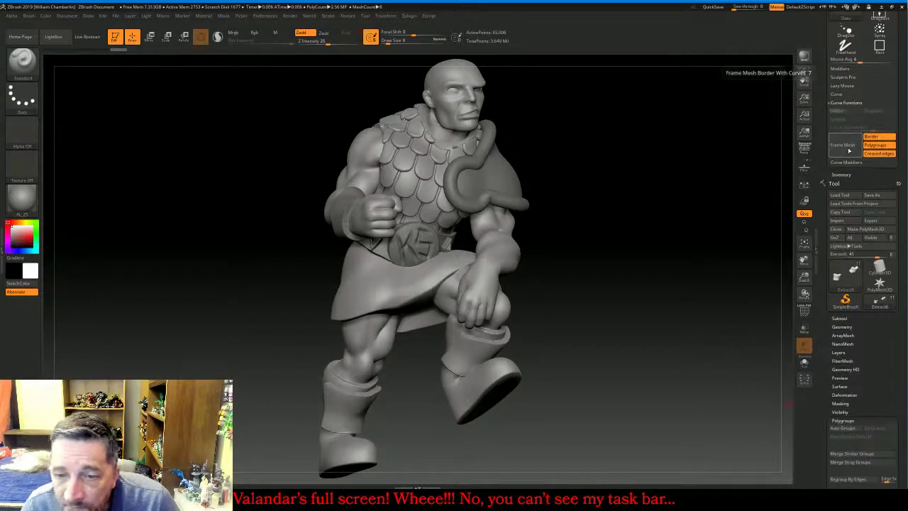
{"action": "left_click", "coordinate": [804, 243]}
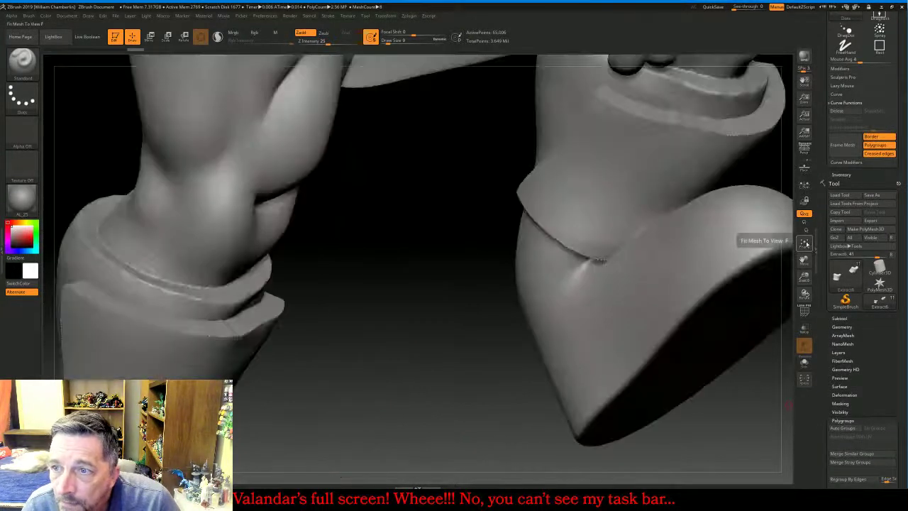
Choose the CurveTube brush, try a size 18 tube along the standing boot panel's frame curve and undo it
{"action": "left_click", "coordinate": [30, 69]}
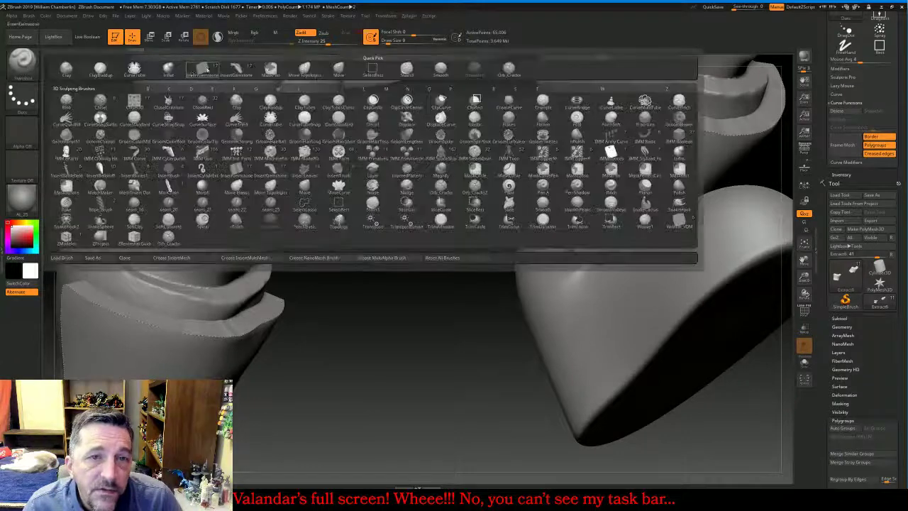
{"action": "left_click", "coordinate": [143, 73]}
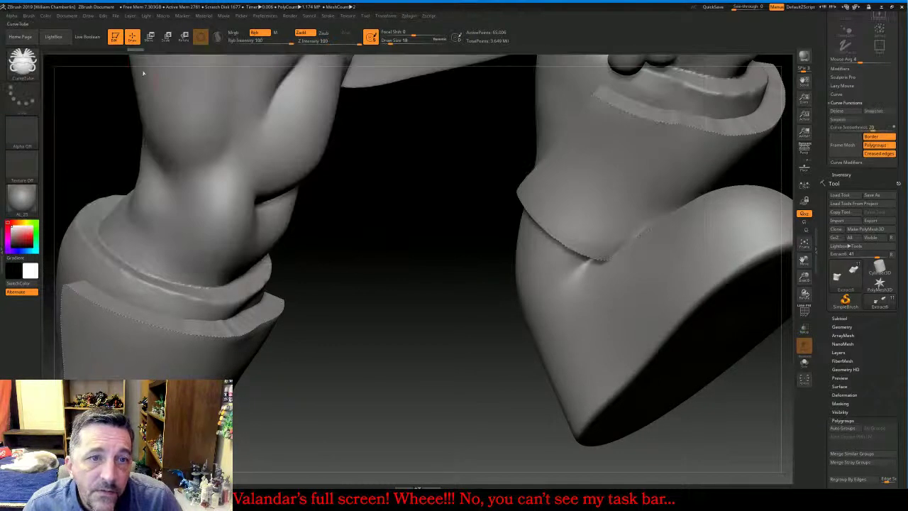
{"action": "left_click", "coordinate": [285, 310]}
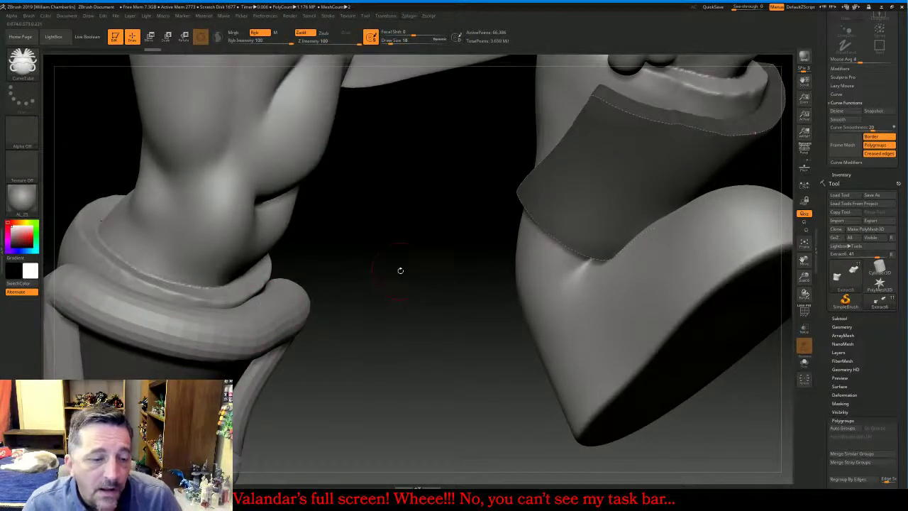
{"action": "key", "text": "ctrl+z"}
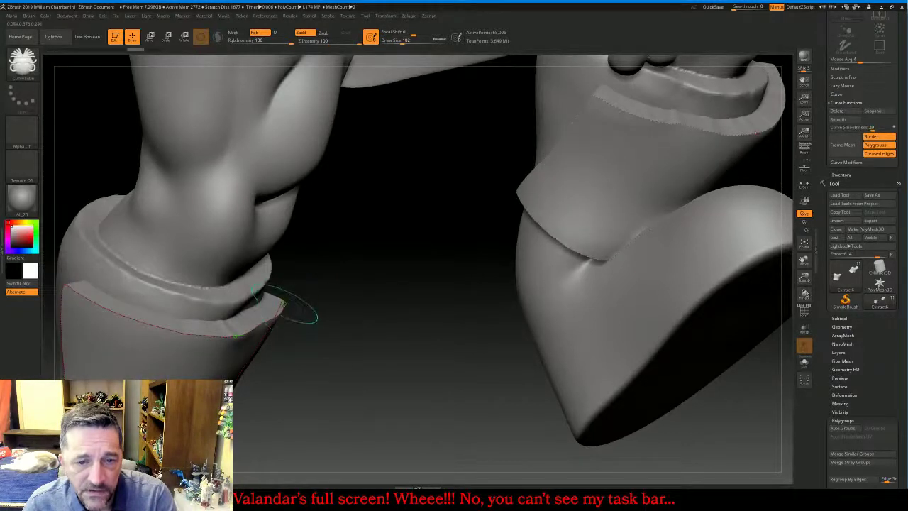
Generate size 10 tubes along the frame curves of both boot panels and split them off as separate subtools
{"action": "left_click", "coordinate": [283, 304]}
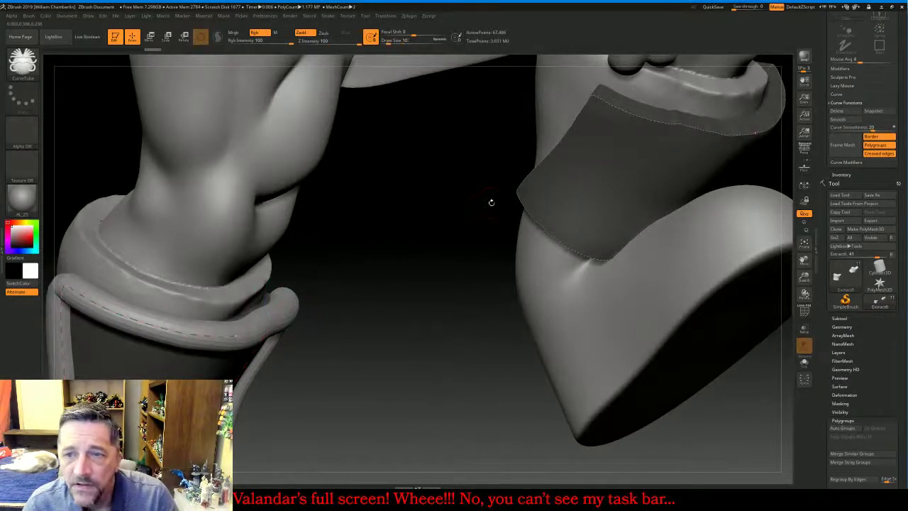
{"action": "key", "text": "ctrl+z"}
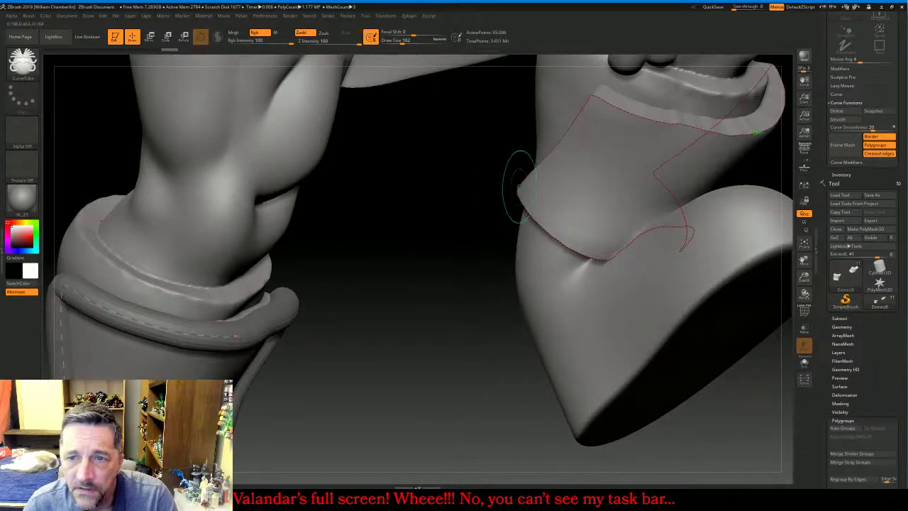
{"action": "left_click", "coordinate": [519, 187]}
{"action": "key", "text": "ctrl+alt+s"}
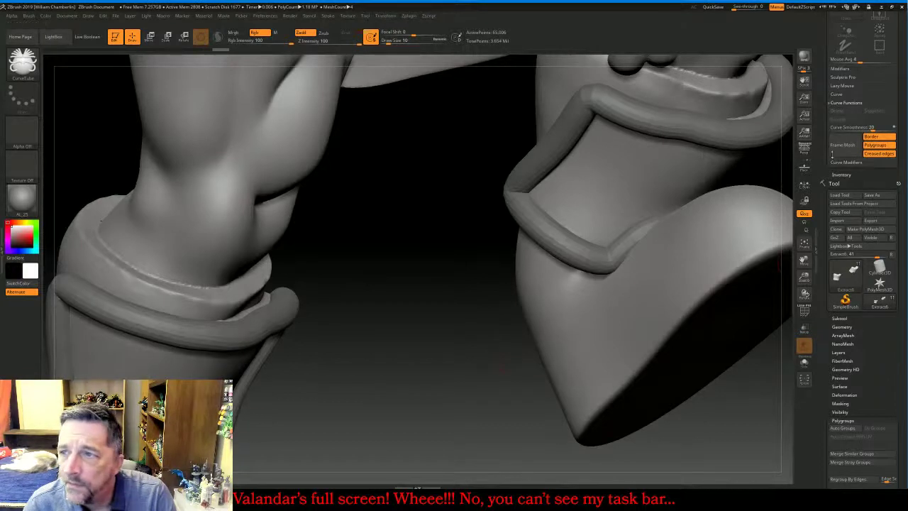
Merge the two boot trim tube subtools into one
{"action": "scroll", "coordinate": [903, 144], "scroll_direction": "up", "scroll_amount": 2}
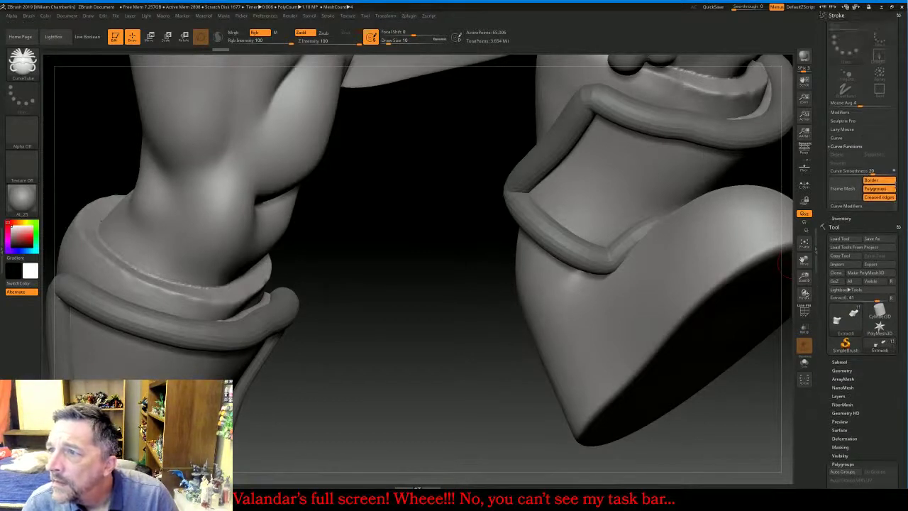
{"action": "scroll", "coordinate": [854, 221], "scroll_direction": "down", "scroll_amount": 2}
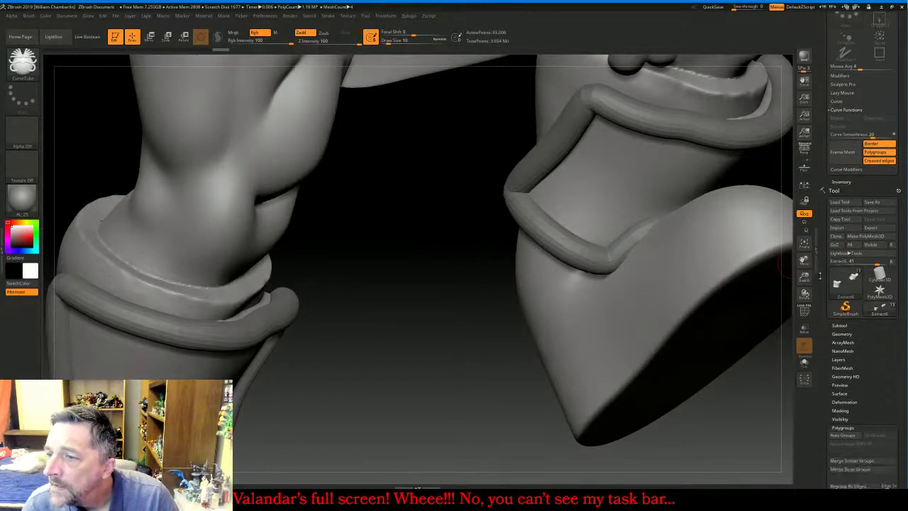
{"action": "left_click", "coordinate": [840, 325]}
{"action": "left_click", "coordinate": [843, 378]}
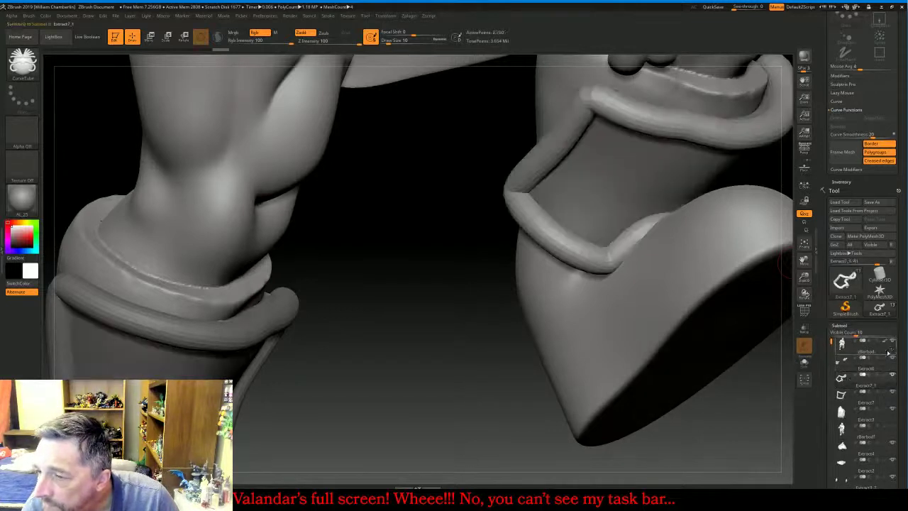
{"action": "scroll", "coordinate": [865, 319], "scroll_direction": "down", "scroll_amount": 10}
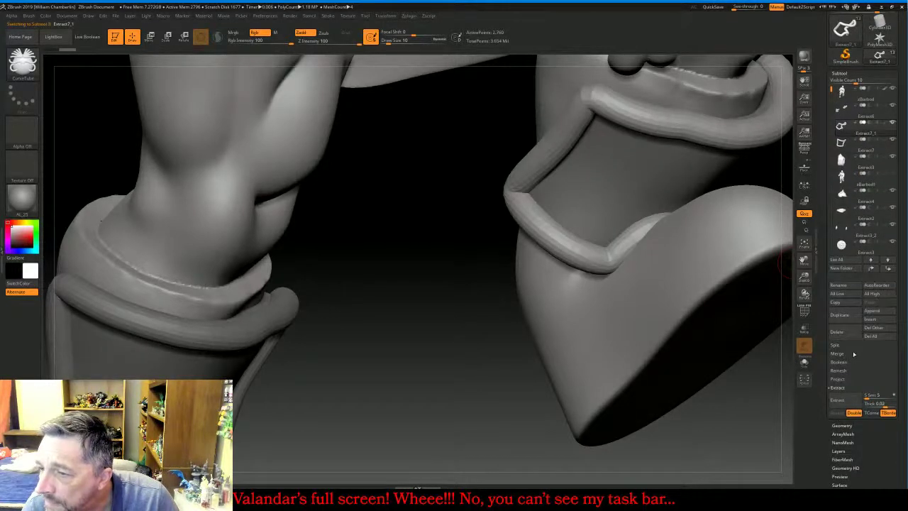
{"action": "left_click", "coordinate": [853, 355]}
{"action": "left_click", "coordinate": [842, 361]}
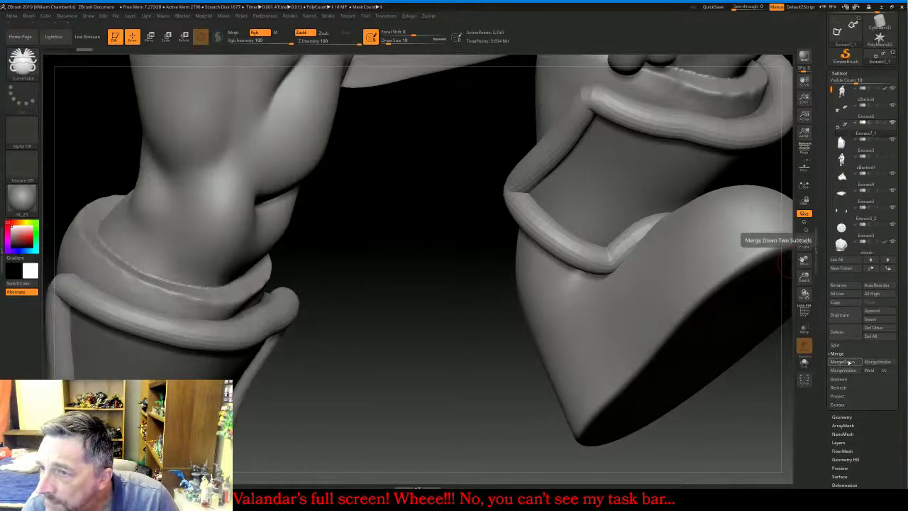
Subdivide the merged boot trim to subdivision level 3 and delete its lower levels
{"action": "left_click", "coordinate": [841, 415]}
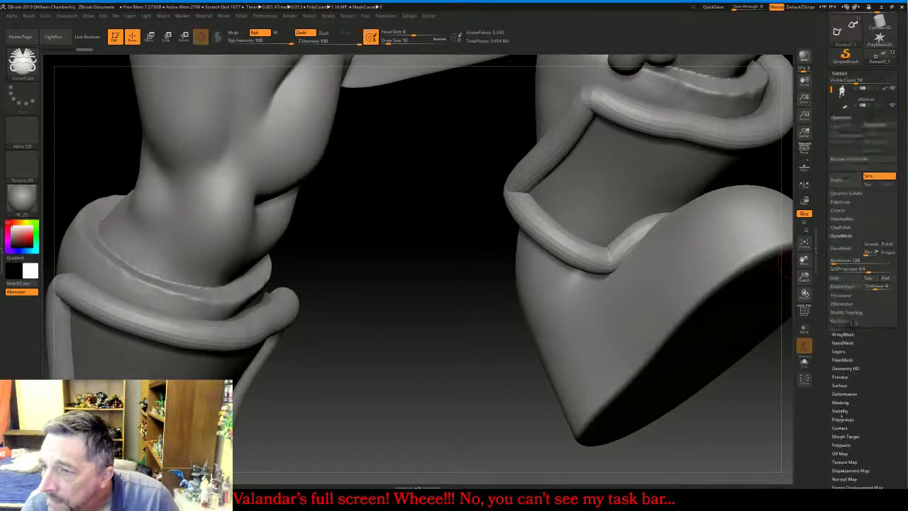
{"action": "left_click", "coordinate": [844, 145]}
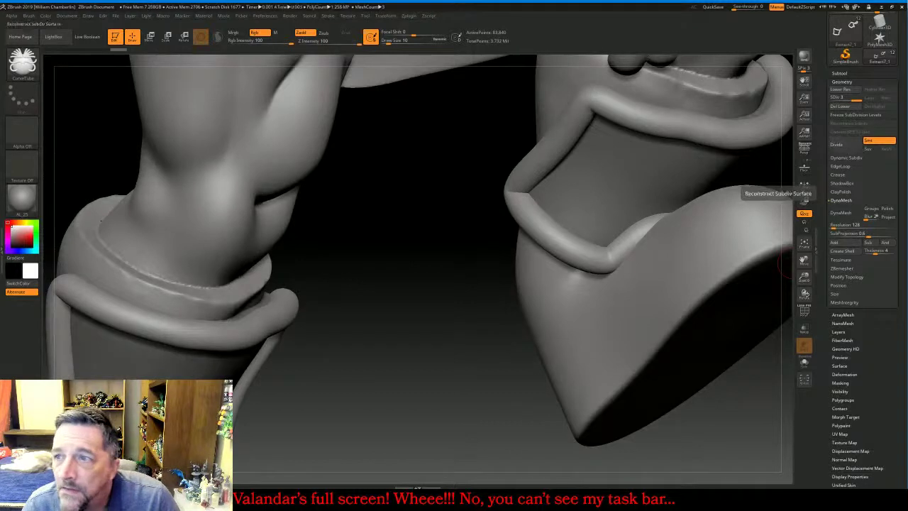
{"action": "left_click", "coordinate": [839, 105]}
Merge the extracted boot panel subtool with the trim subtool below it
{"action": "left_click", "coordinate": [842, 73]}
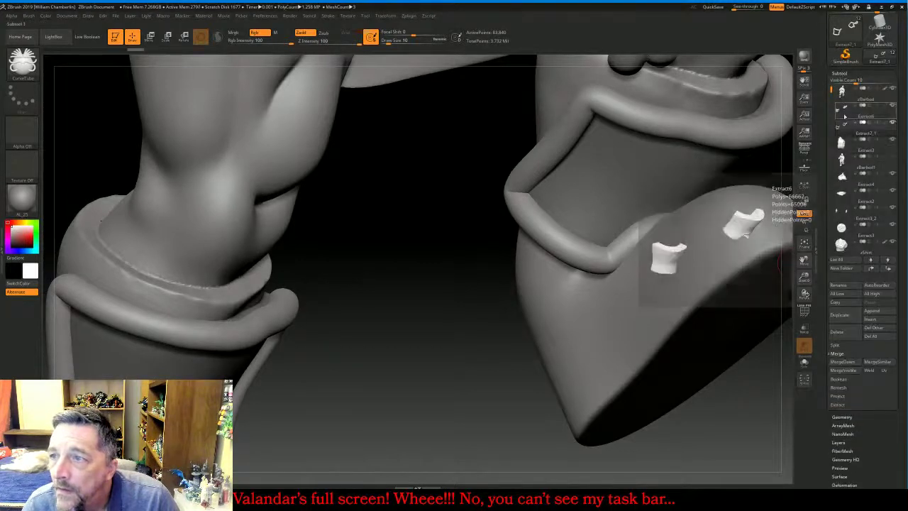
{"action": "left_click", "coordinate": [844, 110]}
{"action": "left_click", "coordinate": [841, 362]}
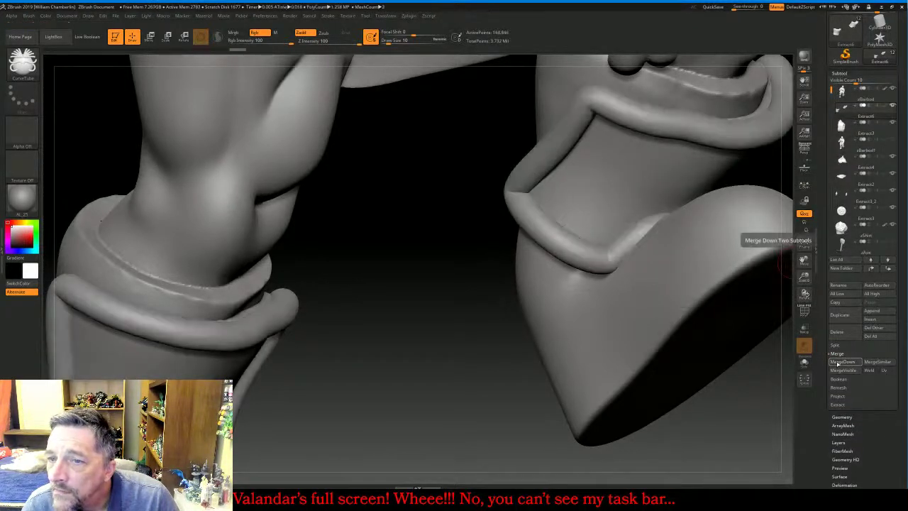
Review the trimmed boots on the whole figure and read the latest live chat comments
{"action": "left_click", "coordinate": [804, 244]}
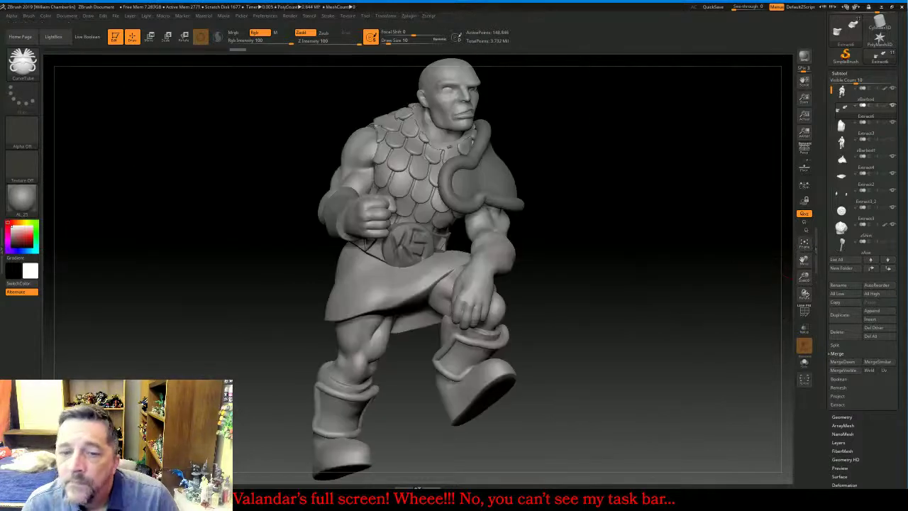
{"action": "left_click_drag", "start_coordinate": [741, 248], "coordinate": [713, 260]}
{"action": "left_click_drag", "start_coordinate": [639, 264], "coordinate": [524, 405]}
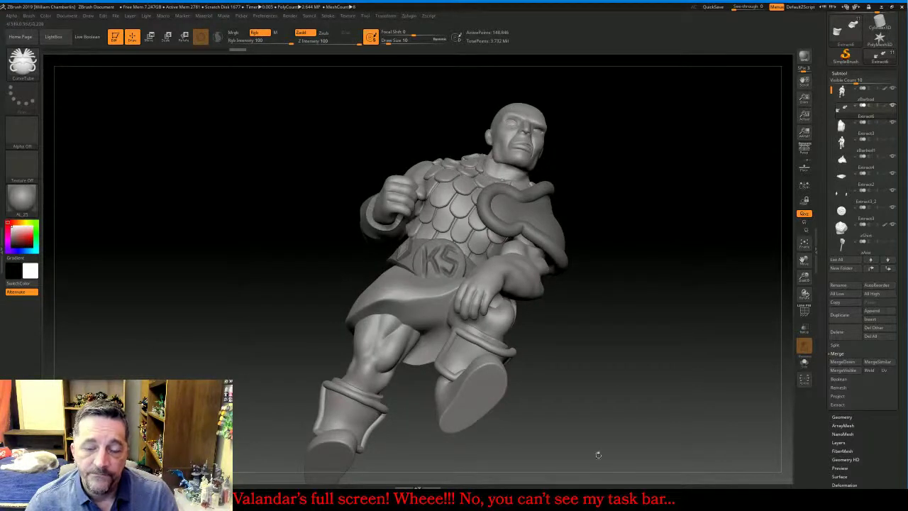
{"action": "left_click", "coordinate": [355, 499]}
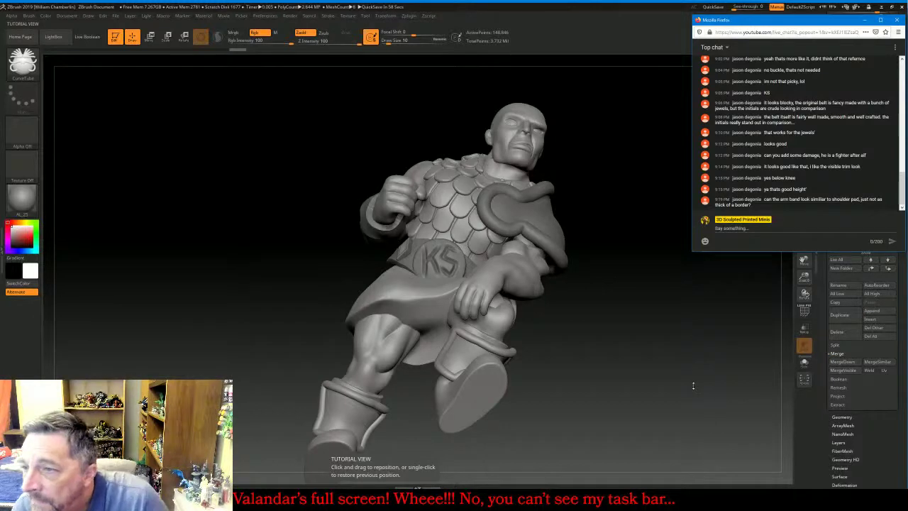
{"action": "left_click_drag", "start_coordinate": [692, 372], "coordinate": [707, 359]}
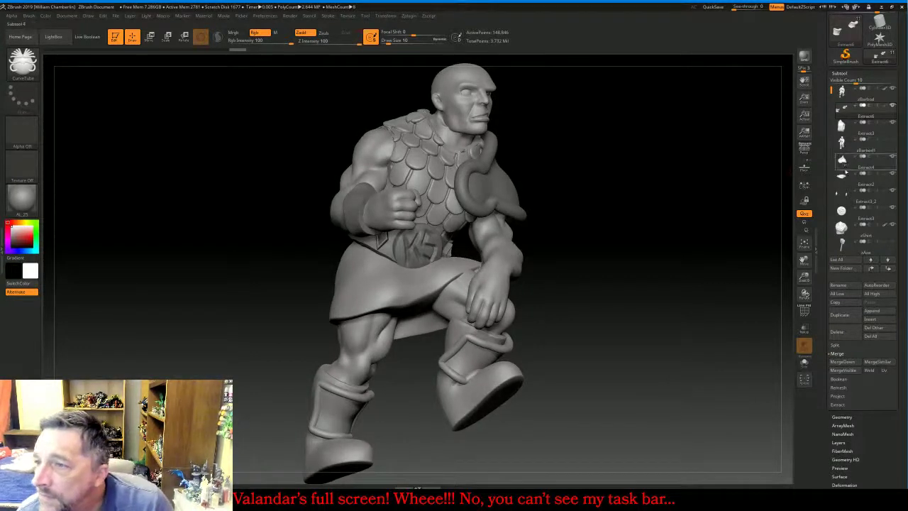
Select the bracer subtool, frame it up close and inspect its polygroups with the polyframe display
{"action": "left_click", "coordinate": [843, 126]}
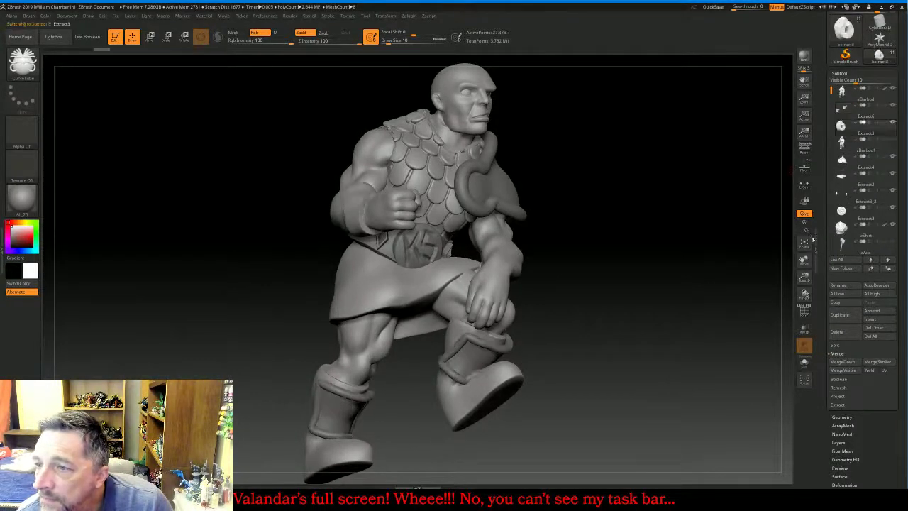
{"action": "left_click", "coordinate": [804, 243]}
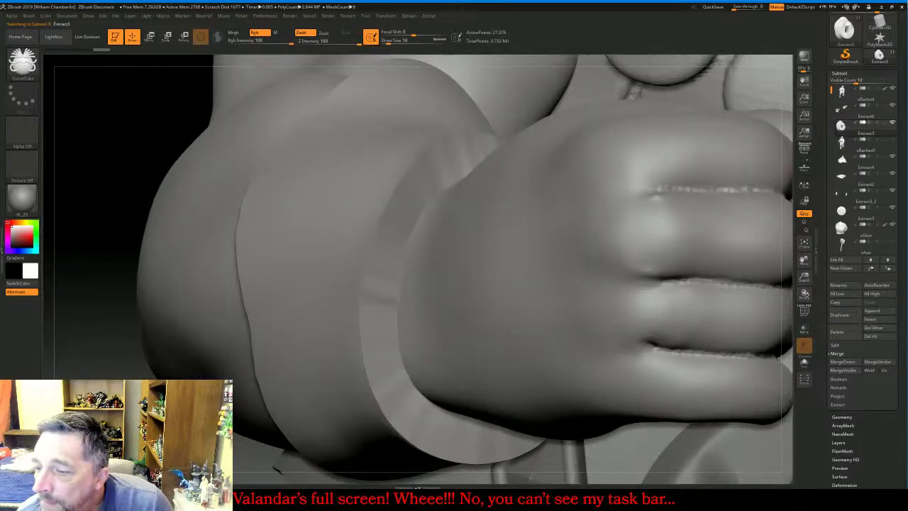
{"action": "scroll", "coordinate": [868, 447], "scroll_direction": "down", "scroll_amount": 2}
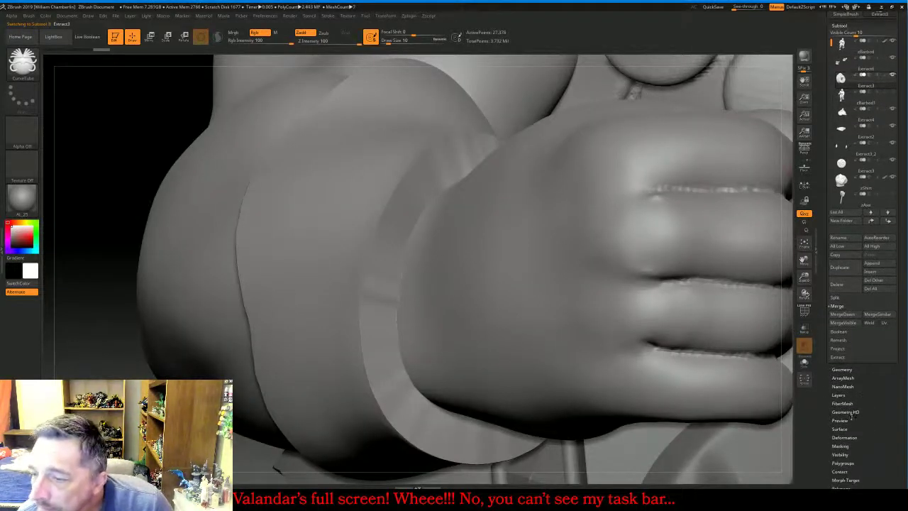
{"action": "left_click", "coordinate": [843, 463]}
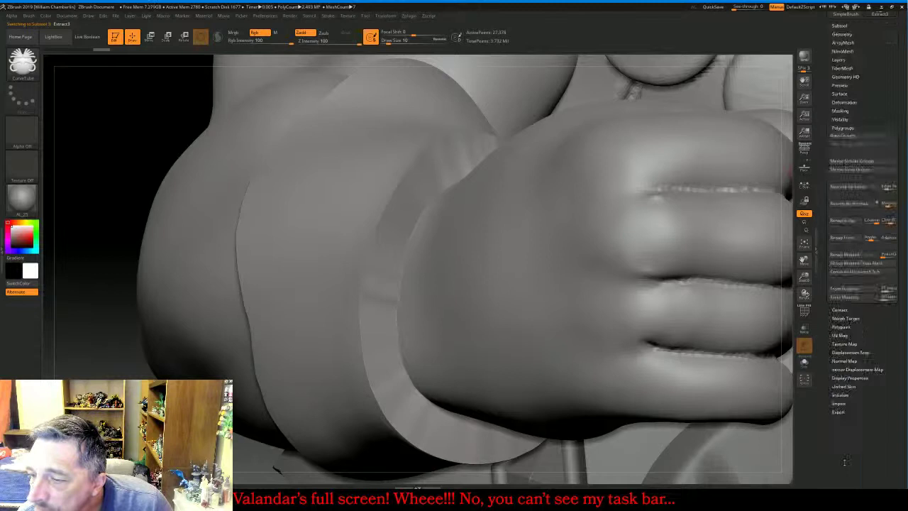
{"action": "left_click", "coordinate": [804, 312]}
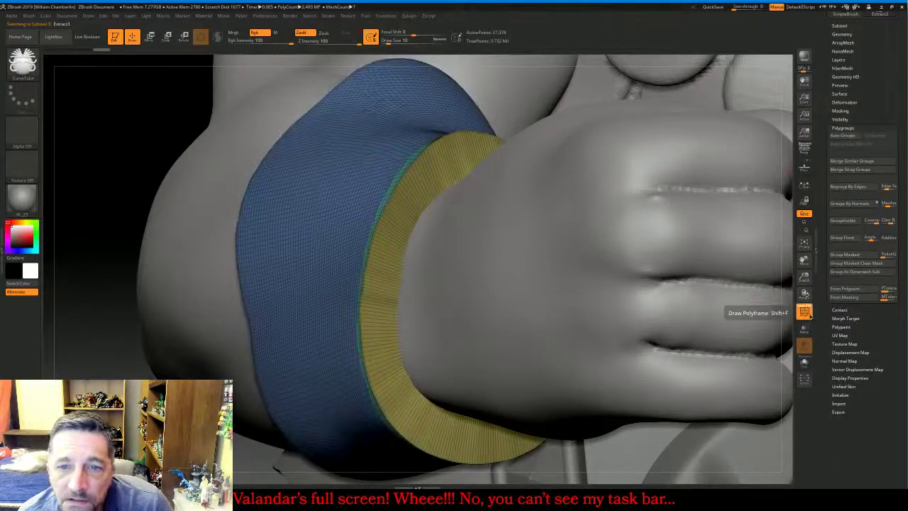
{"action": "left_click", "coordinate": [804, 312]}
{"action": "left_click", "coordinate": [804, 213]}
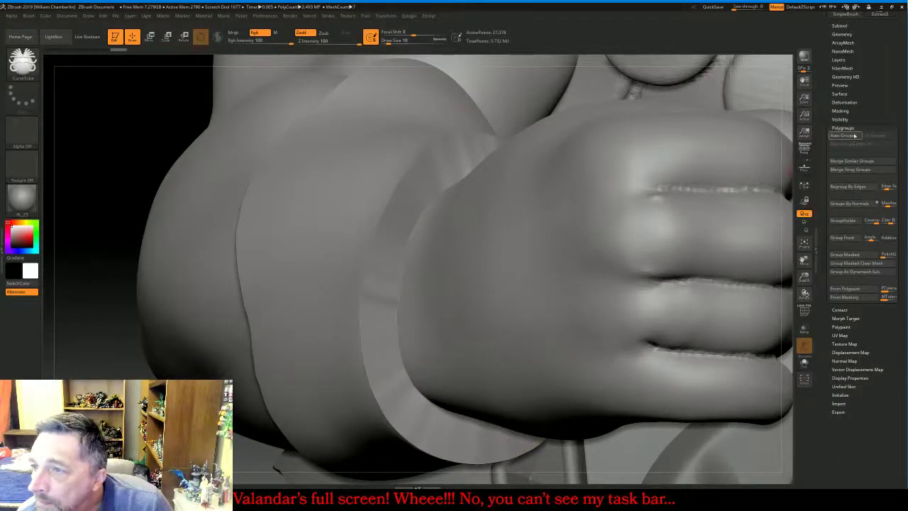
Frame the bracer's polygroup edges with curves and generate a tube trim along its wrist-side edge
{"action": "scroll", "coordinate": [877, 119], "scroll_direction": "up", "scroll_amount": 1}
{"action": "scroll", "coordinate": [877, 118], "scroll_direction": "up", "scroll_amount": 5}
{"action": "left_click", "coordinate": [844, 188]}
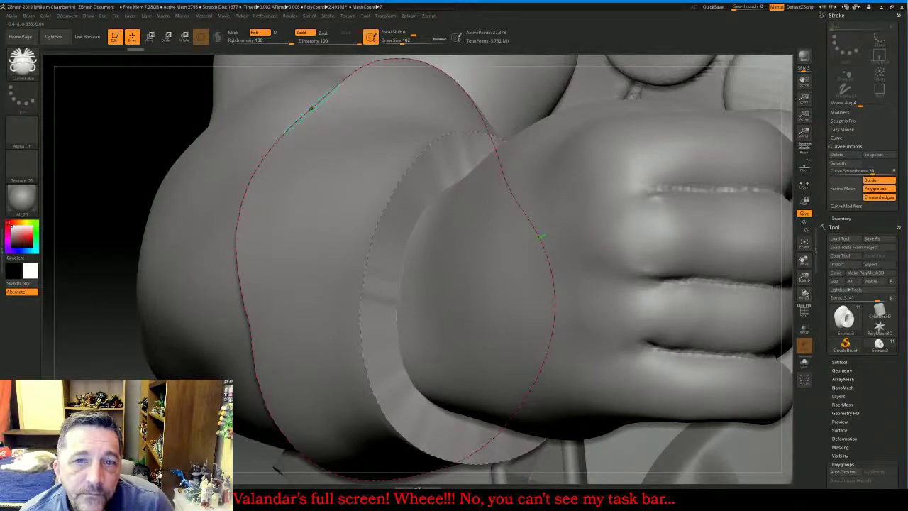
{"action": "left_click", "coordinate": [312, 108]}
{"action": "left_click", "coordinate": [402, 176]}
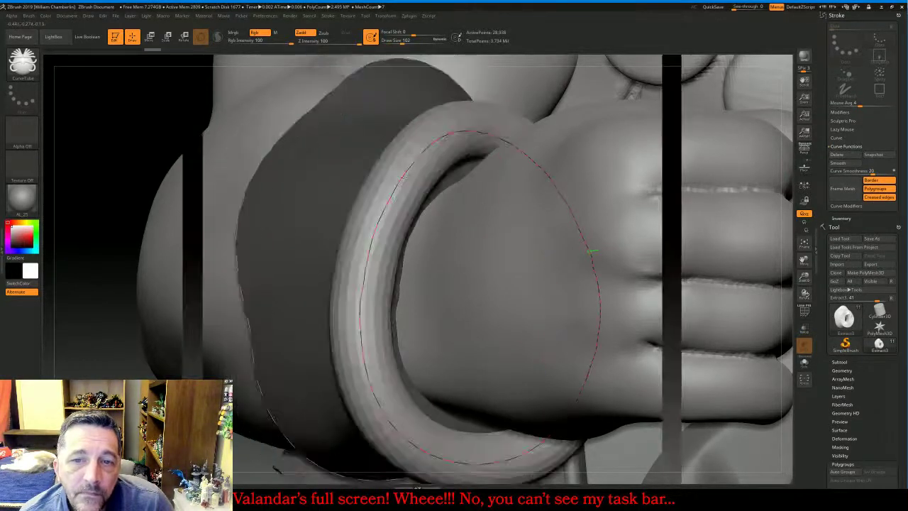
{"action": "left_click", "coordinate": [333, 185]}
{"action": "left_click_drag", "start_coordinate": [804, 277], "coordinate": [803, 394]}
{"action": "left_click_drag", "start_coordinate": [261, 328], "coordinate": [397, 328]}
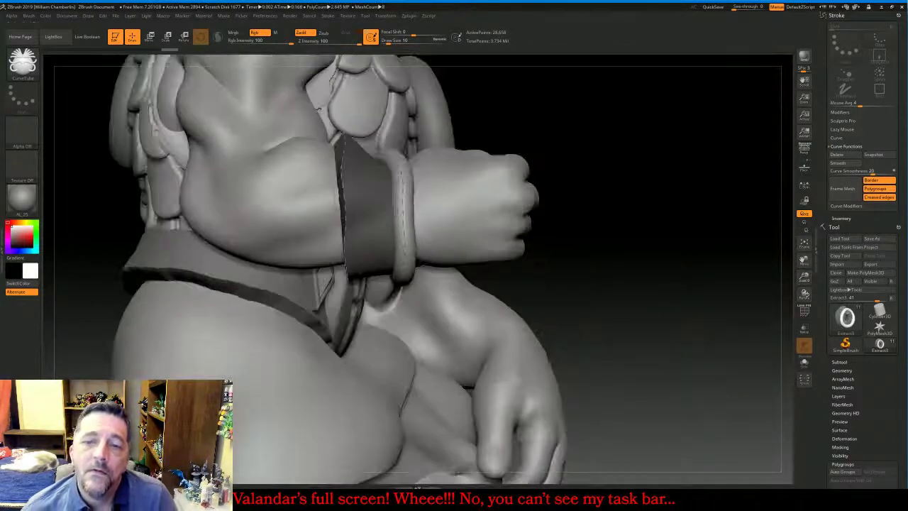
{"action": "key", "text": "ctrl+z"}
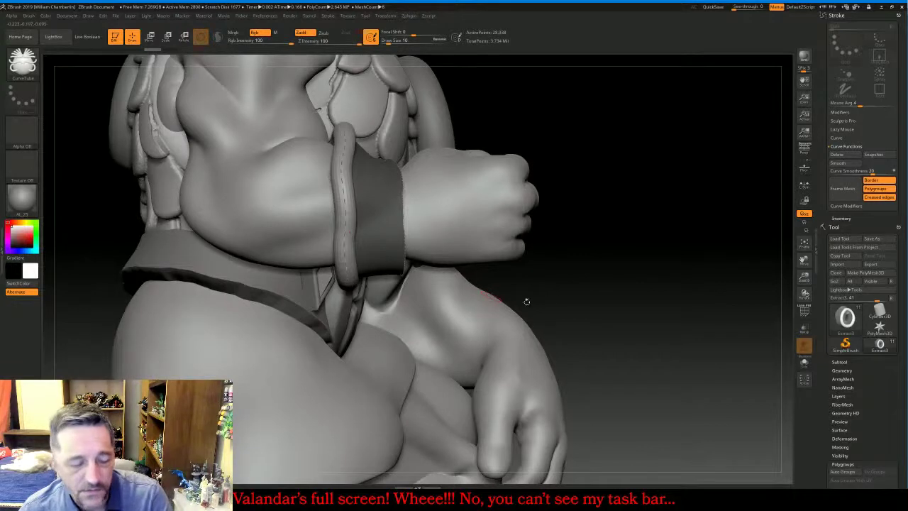
Generate size 102 tube trims along the bracer's elbow-side and wrist-side edges, splitting the first tube into its own subtool
{"action": "left_click", "coordinate": [609, 303], "text": "ctrl"}
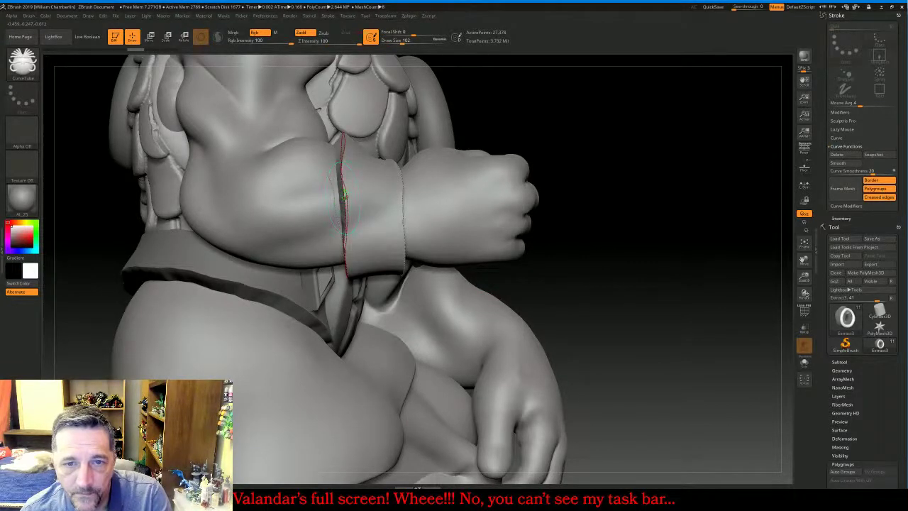
{"action": "left_click", "coordinate": [344, 195]}
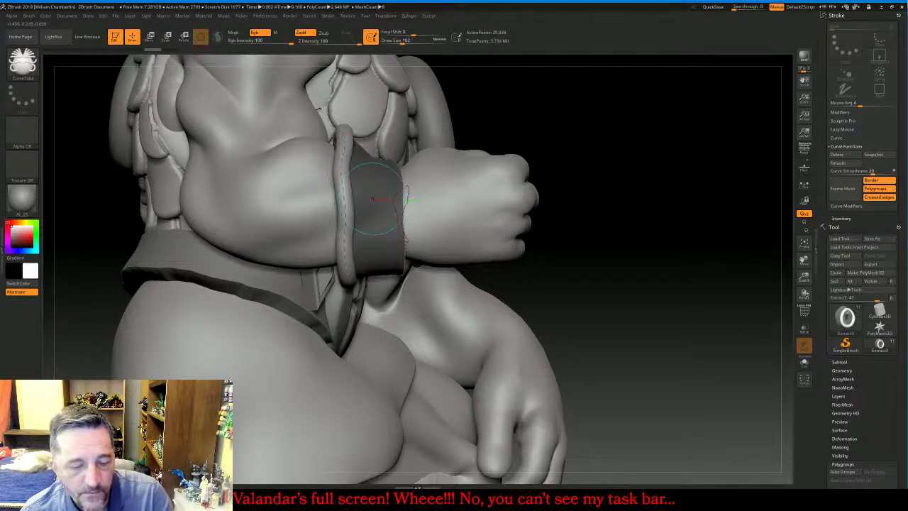
{"action": "key", "text": "ctrl+shift+s"}
{"action": "left_click", "coordinate": [390, 173]}
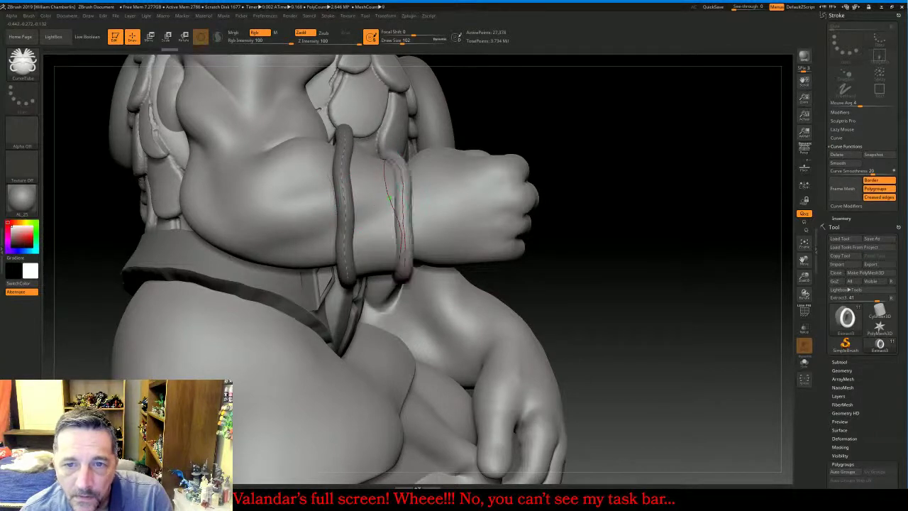
{"action": "left_click_drag", "start_coordinate": [662, 278], "coordinate": [500, 259]}
{"action": "left_click_drag", "start_coordinate": [362, 165], "coordinate": [368, 205]}
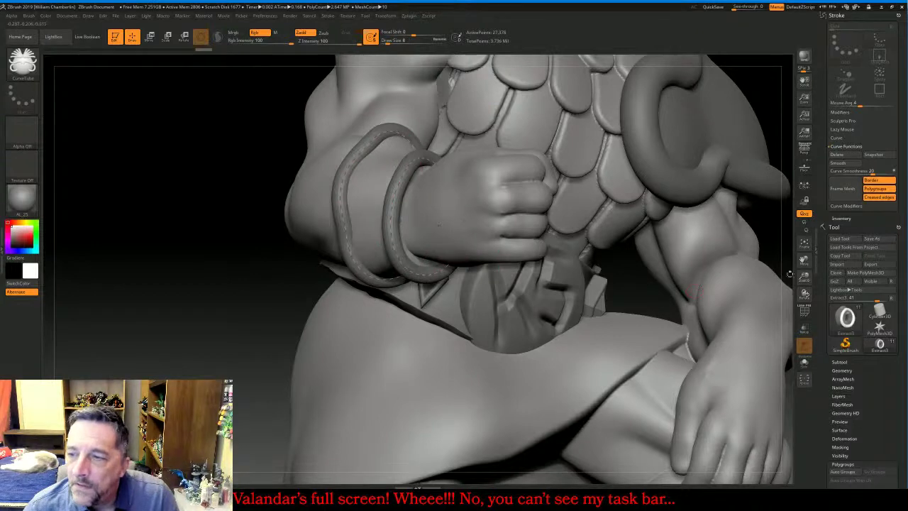
Select the upper of the two bracer trim tube subtools and merge it with the one below
{"action": "left_click_drag", "start_coordinate": [807, 278], "coordinate": [807, 354]}
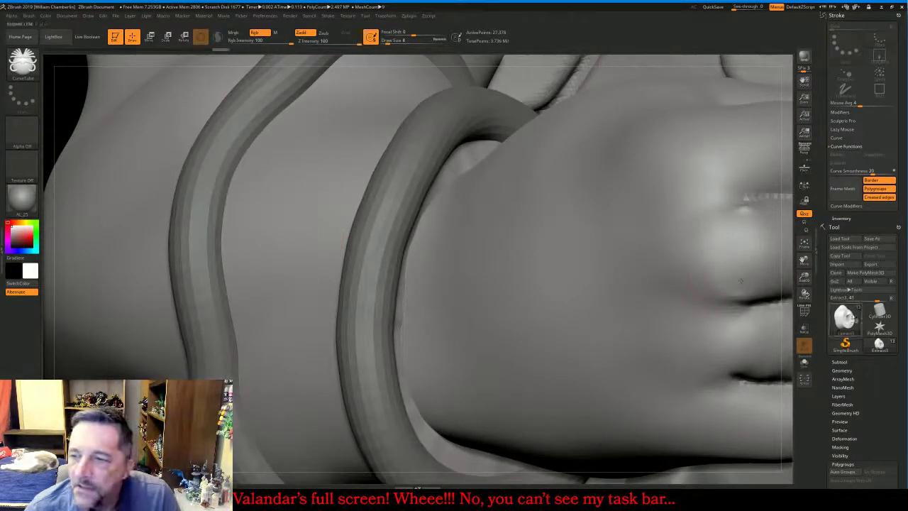
{"action": "left_click", "coordinate": [804, 243]}
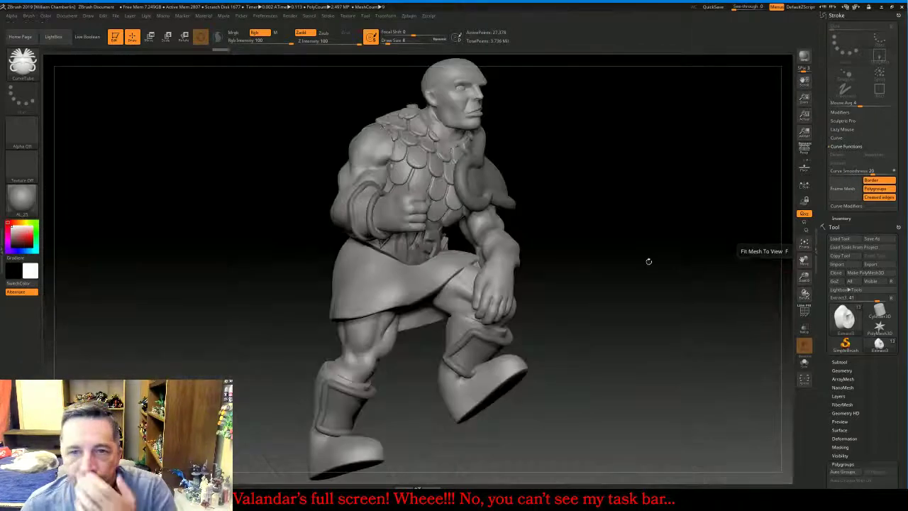
{"action": "mouse_move", "coordinate": [648, 260]}
{"action": "left_mouse_down"}
{"action": "mouse_move", "coordinate": [365, 217]}
{"action": "mouse_move", "coordinate": [654, 265]}
{"action": "left_mouse_up"}
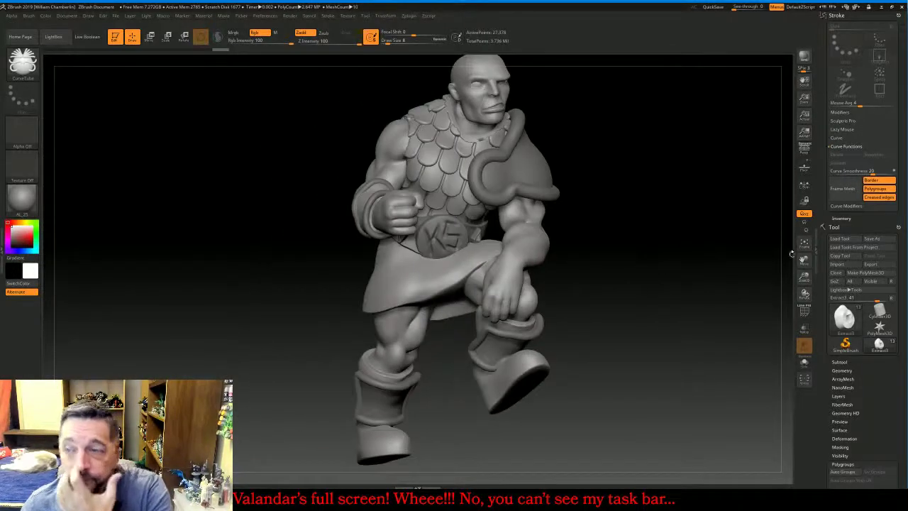
{"action": "left_click", "coordinate": [844, 362]}
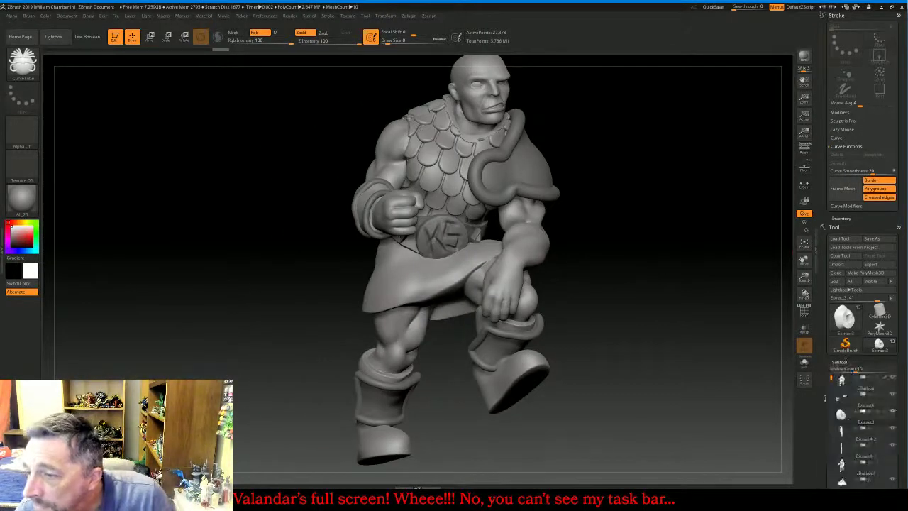
{"action": "left_click", "coordinate": [842, 437]}
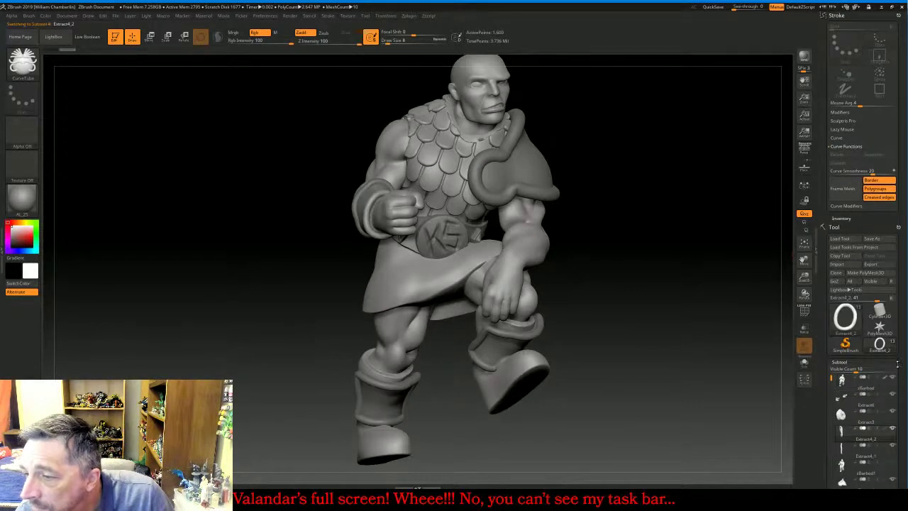
{"action": "left_click_drag", "start_coordinate": [900, 362], "coordinate": [900, 251]}
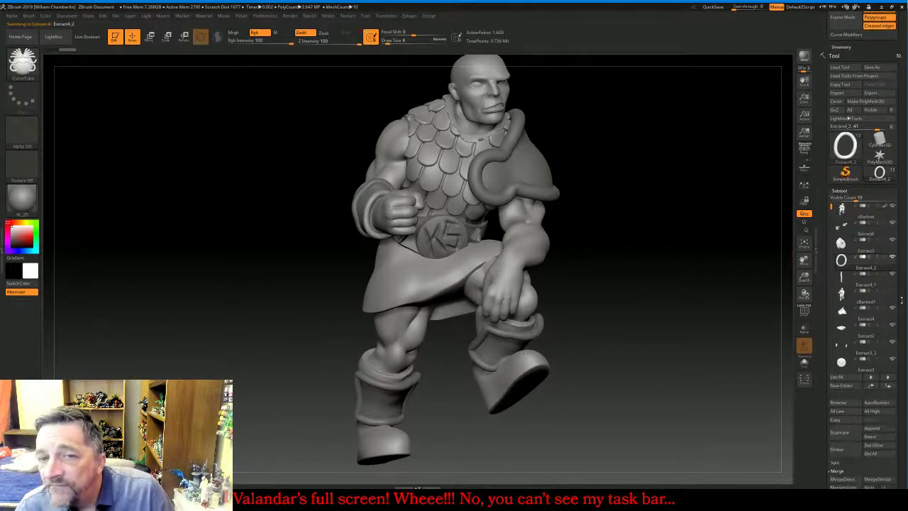
{"action": "mouse_move", "coordinate": [870, 337]}
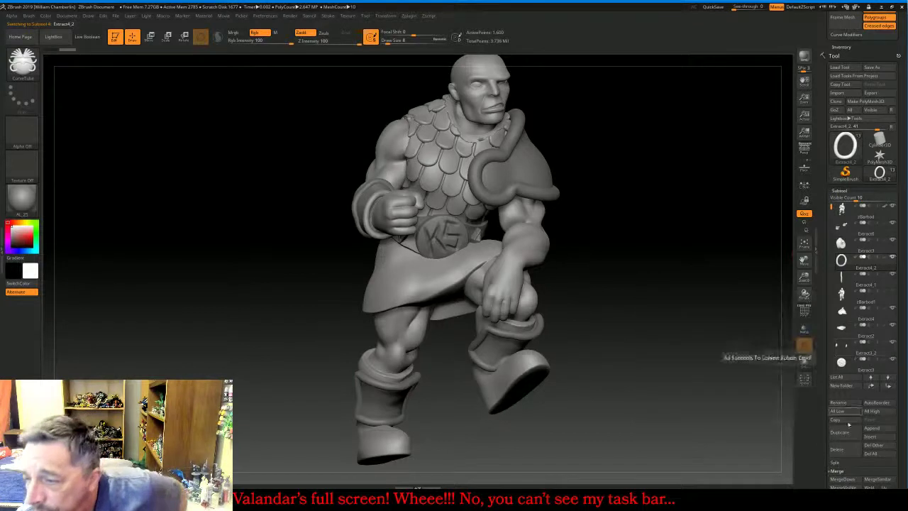
{"action": "left_click", "coordinate": [847, 479]}
Subdivide the merged bracer trim tubes twice and delete their lower subdivision levels
{"action": "left_click", "coordinate": [856, 188]}
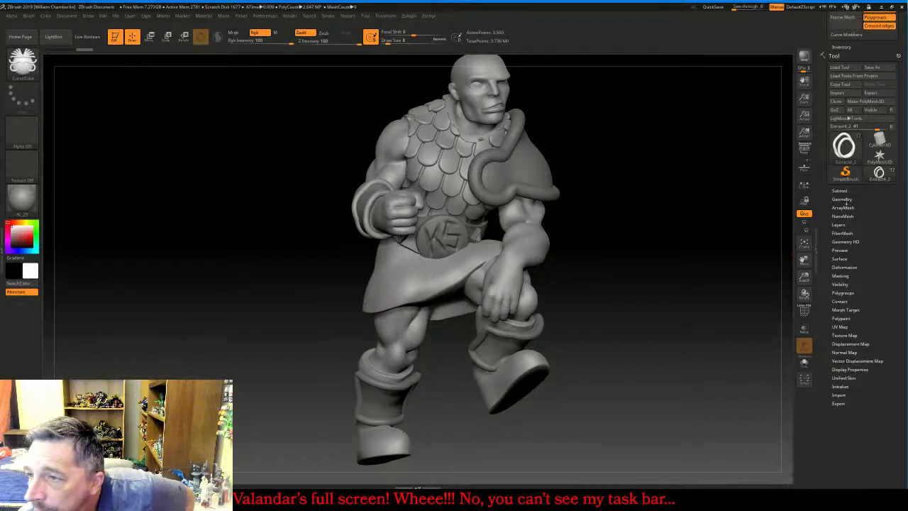
{"action": "left_click", "coordinate": [842, 199]}
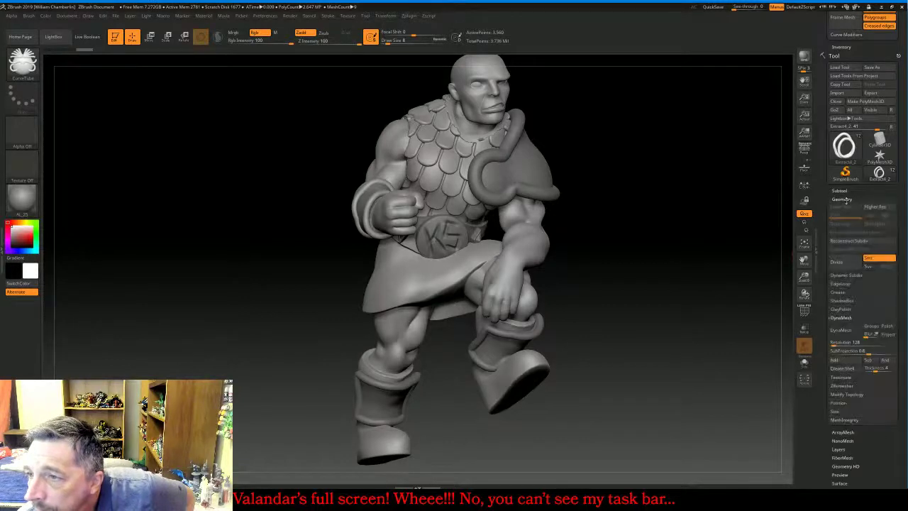
{"action": "left_click", "coordinate": [843, 261]}
{"action": "left_click", "coordinate": [843, 262]}
{"action": "left_click", "coordinate": [842, 225]}
Select the bracer subtool and merge it down with its tube trim
{"action": "left_click", "coordinate": [839, 190]}
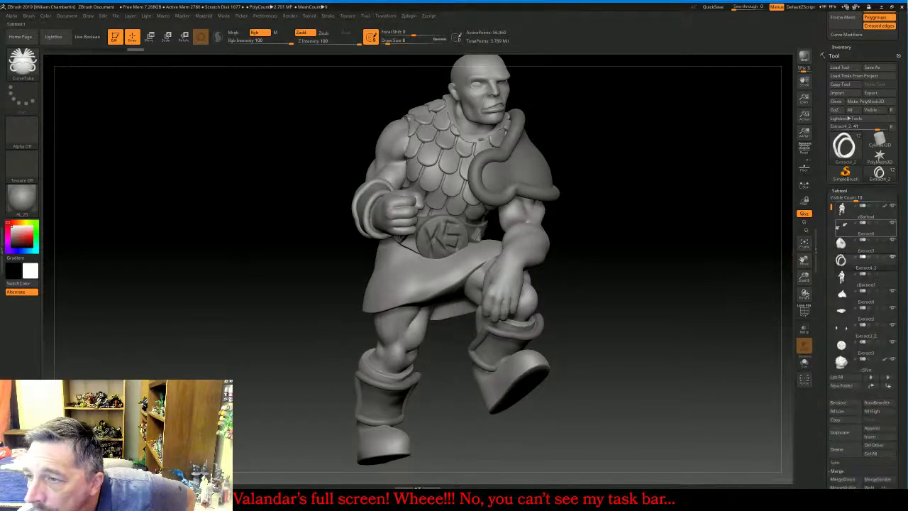
{"action": "left_click", "coordinate": [842, 244]}
{"action": "left_click", "coordinate": [846, 478]}
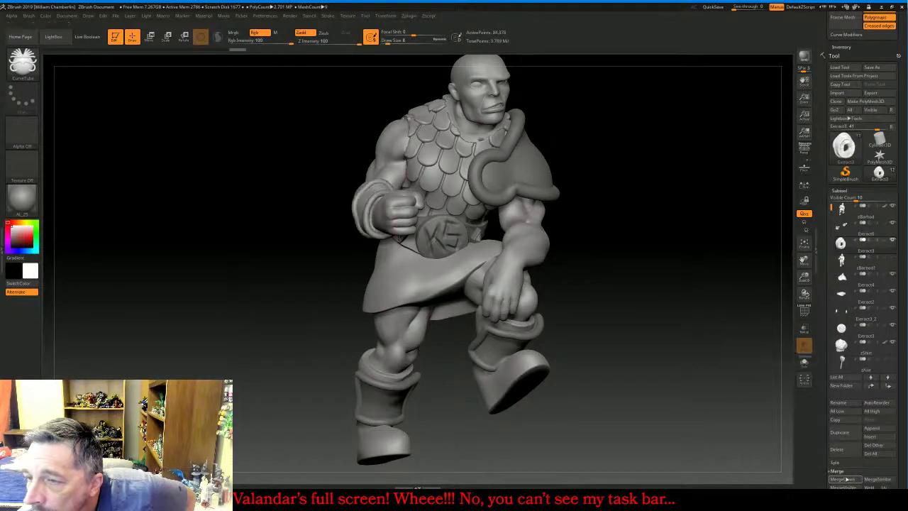
Check the trimmed bracer on the whole figure and read the newest comments in the live chat window
{"action": "left_click_drag", "start_coordinate": [312, 459], "coordinate": [255, 458]}
{"action": "left_click_drag", "start_coordinate": [470, 454], "coordinate": [617, 373]}
{"action": "key", "text": "alt+Tab"}
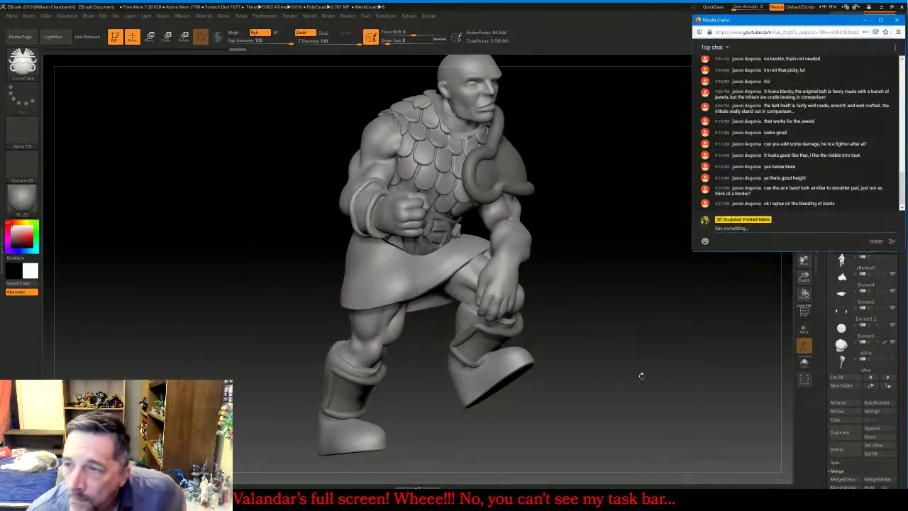
{"action": "key", "text": "alt+Tab"}
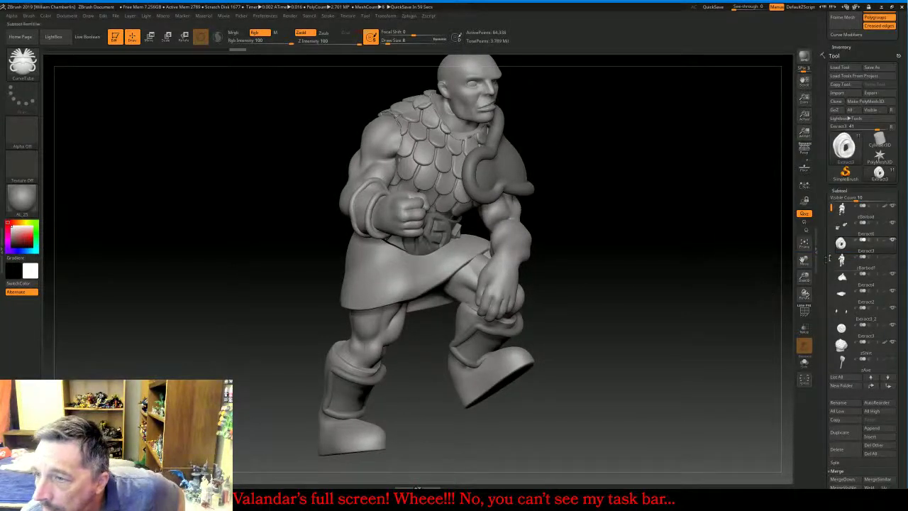
Select the boot panel subtool, hide the body, and DynaMesh the panels with their trim at resolution 512
{"action": "left_click", "coordinate": [846, 227]}
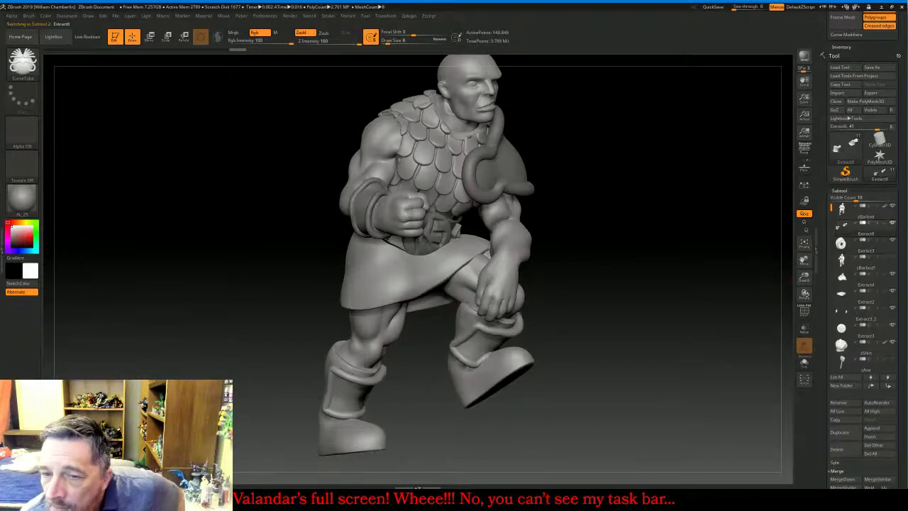
{"action": "left_click_drag", "start_coordinate": [673, 327], "coordinate": [617, 297]}
{"action": "left_click", "coordinate": [894, 207]}
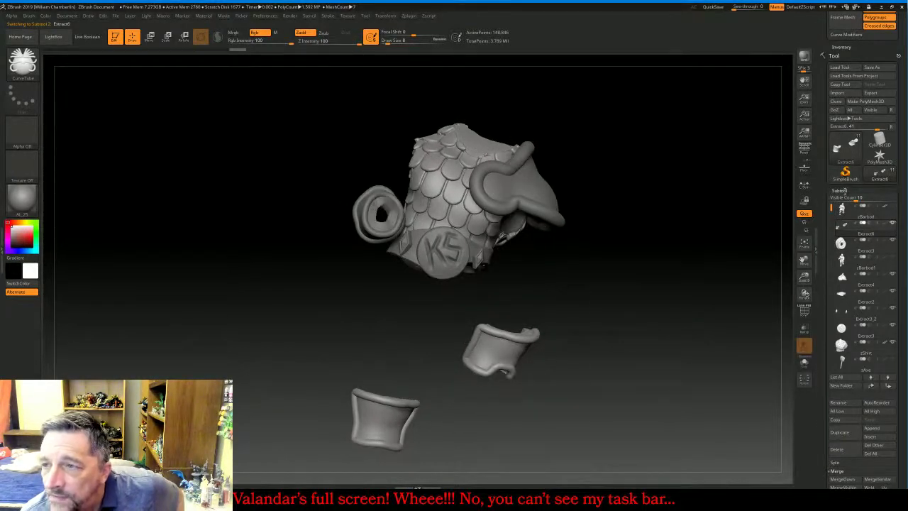
{"action": "left_click", "coordinate": [846, 190]}
{"action": "left_click", "coordinate": [843, 199]}
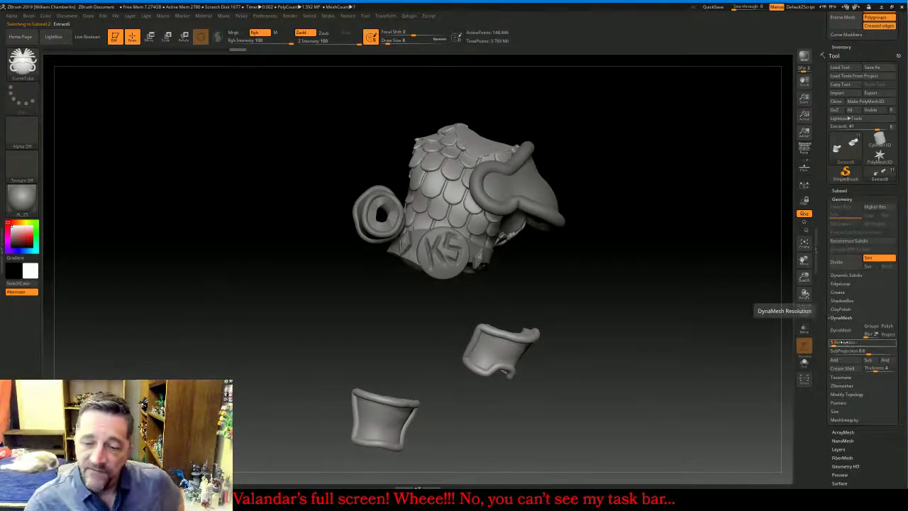
{"action": "left_click", "coordinate": [844, 331]}
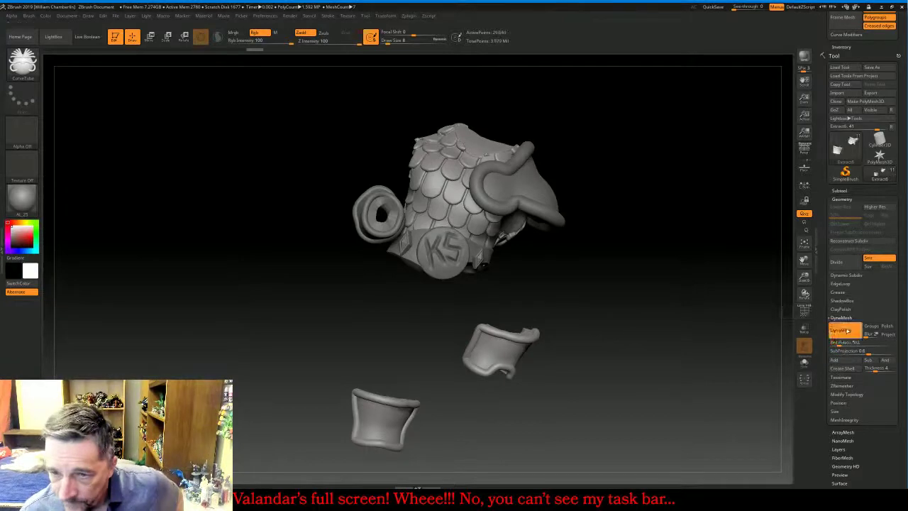
{"action": "left_click", "coordinate": [803, 248]}
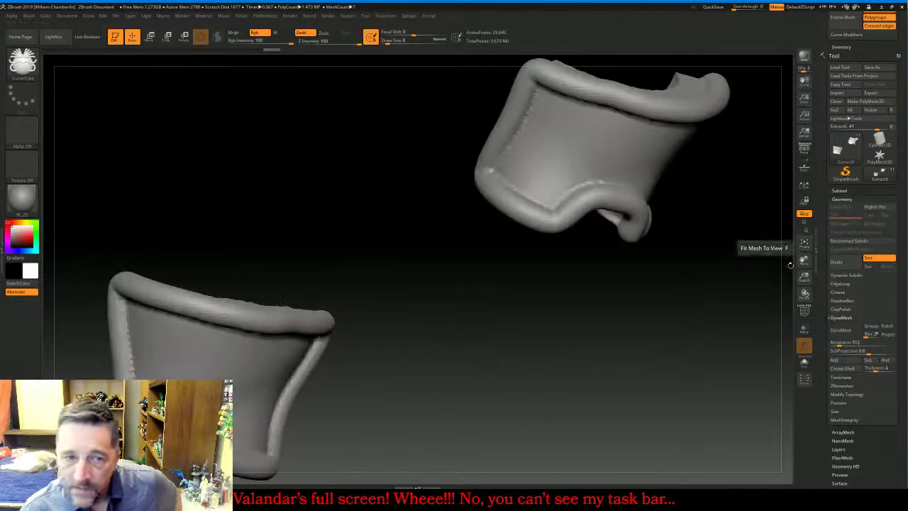
Choose the Inflat brush and smooth the seams where the trim meets the standing leg's boot panel
{"action": "left_click", "coordinate": [22, 64]}
{"action": "left_click", "coordinate": [170, 70]}
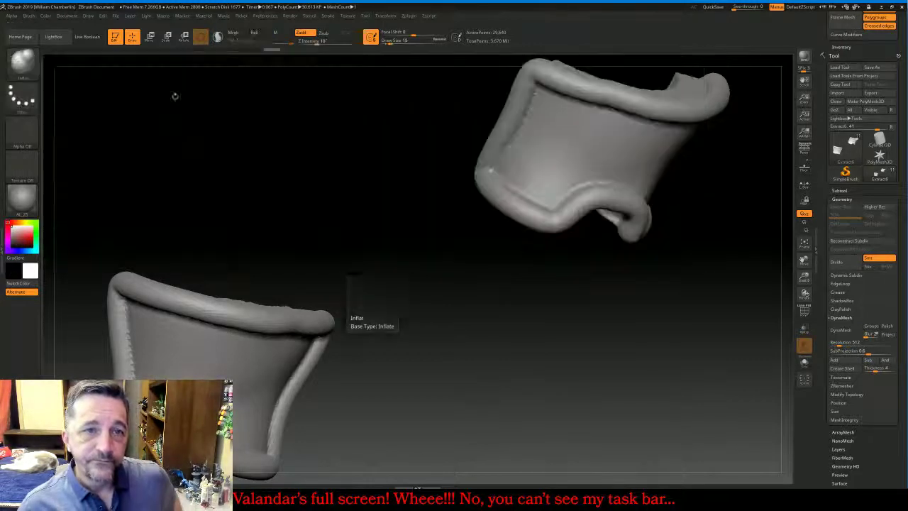
{"action": "left_click_drag", "start_coordinate": [243, 191], "coordinate": [202, 252]}
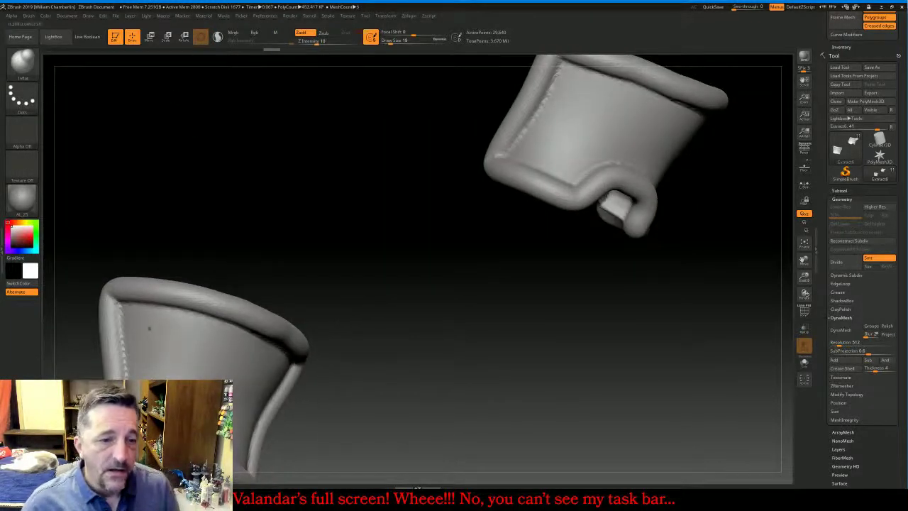
{"action": "key", "text": "shift"}
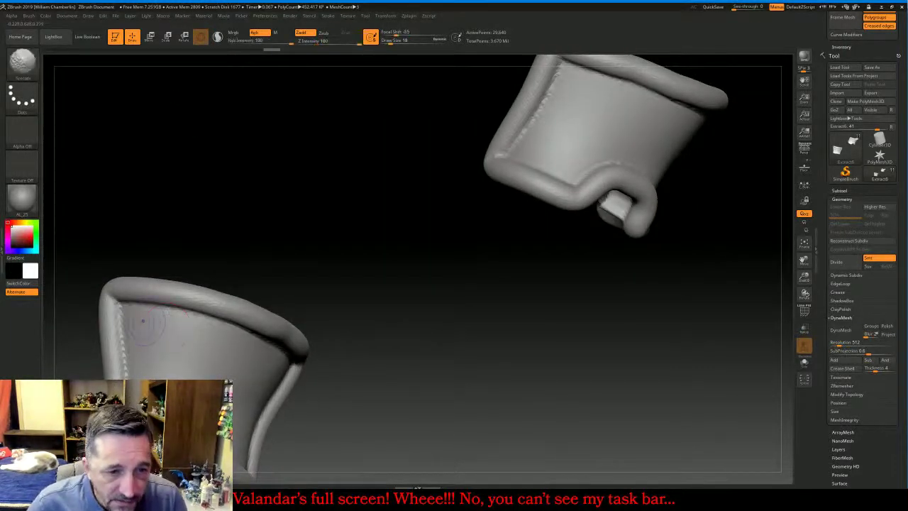
{"action": "left_click_drag", "start_coordinate": [122, 301], "coordinate": [122, 344], "text": "shift"}
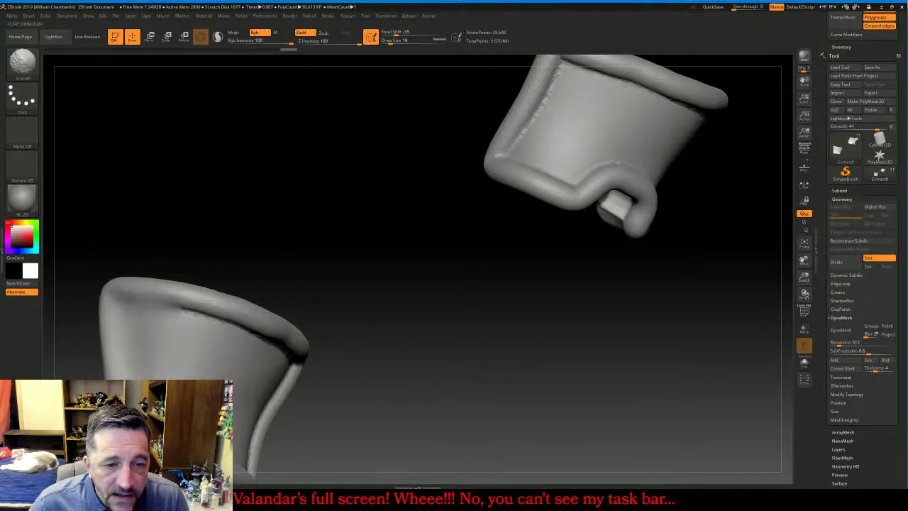
{"action": "left_click_drag", "start_coordinate": [226, 317], "coordinate": [251, 330], "text": "shift"}
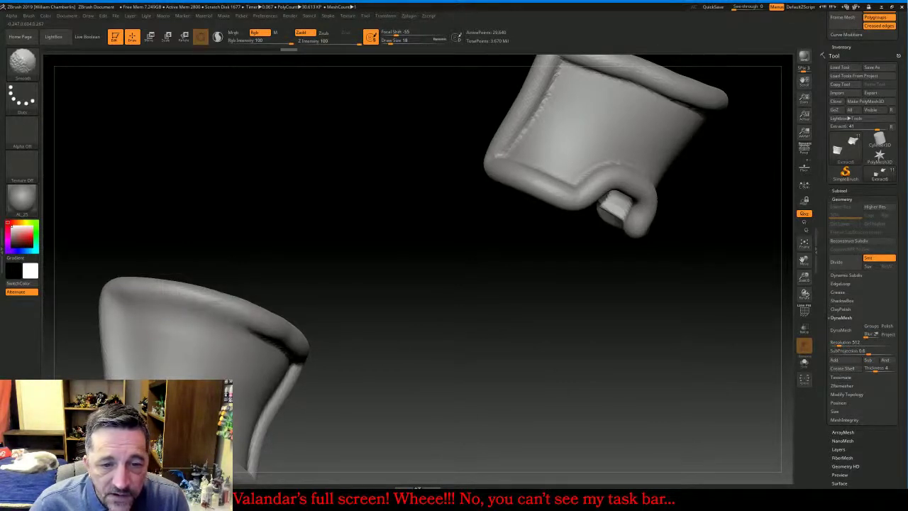
{"action": "left_click_drag", "start_coordinate": [365, 362], "coordinate": [418, 359]}
{"action": "mouse_move", "coordinate": [293, 349]}
{"action": "left_mouse_down", "text": "shift"}
{"action": "mouse_move", "coordinate": [322, 377]}
{"action": "mouse_move", "coordinate": [276, 438]}
{"action": "left_mouse_up", "text": "shift"}
Smooth the seam between the trim and the raised leg's boot panel along one side edge and the nearby lower edge
{"action": "left_click_drag", "start_coordinate": [559, 339], "coordinate": [362, 402]}
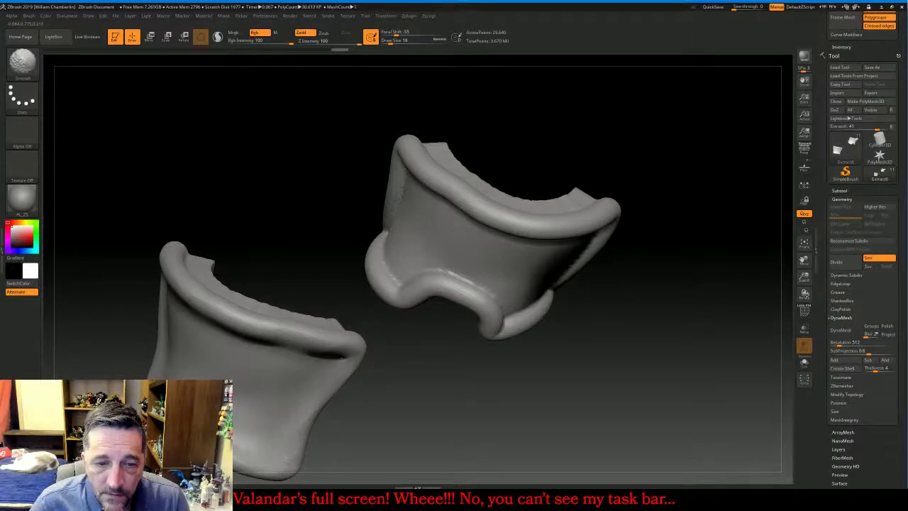
{"action": "left_click_drag", "start_coordinate": [472, 415], "coordinate": [487, 400]}
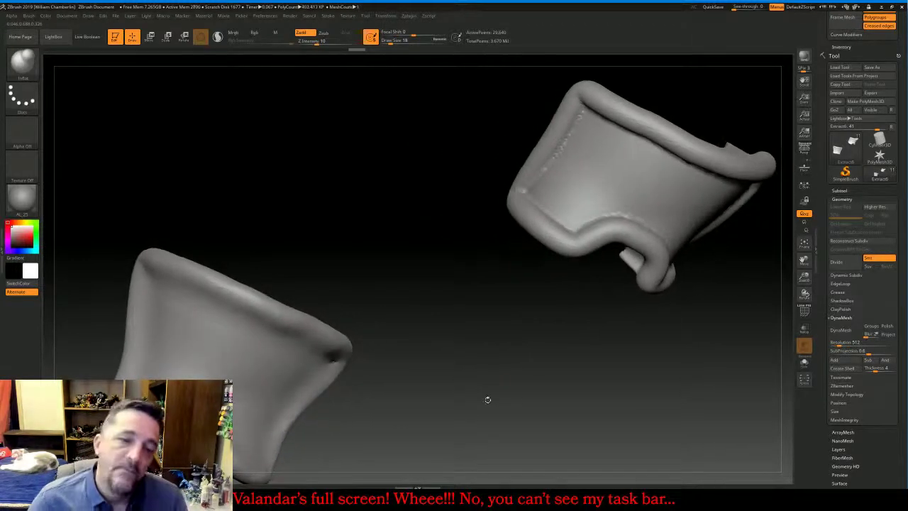
{"action": "left_click_drag", "start_coordinate": [580, 118], "coordinate": [579, 125], "text": "shift"}
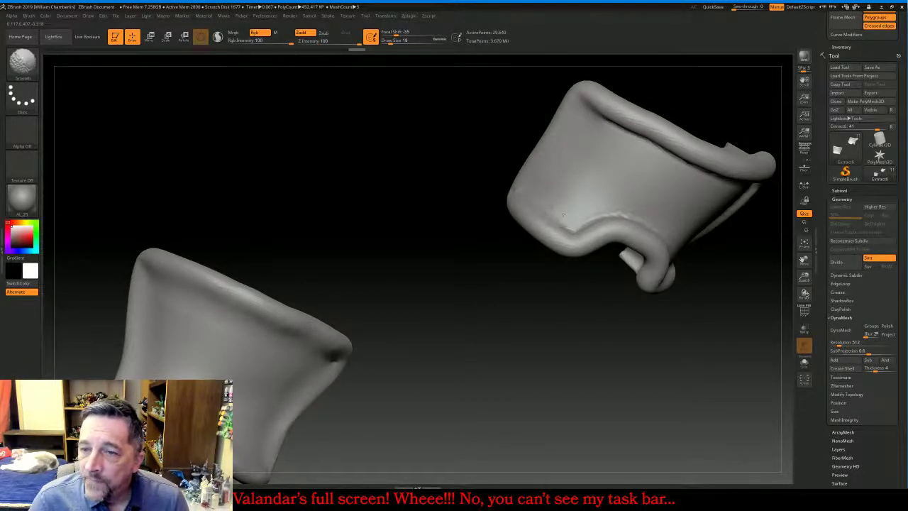
{"action": "left_click_drag", "start_coordinate": [583, 212], "coordinate": [597, 209], "text": "shift"}
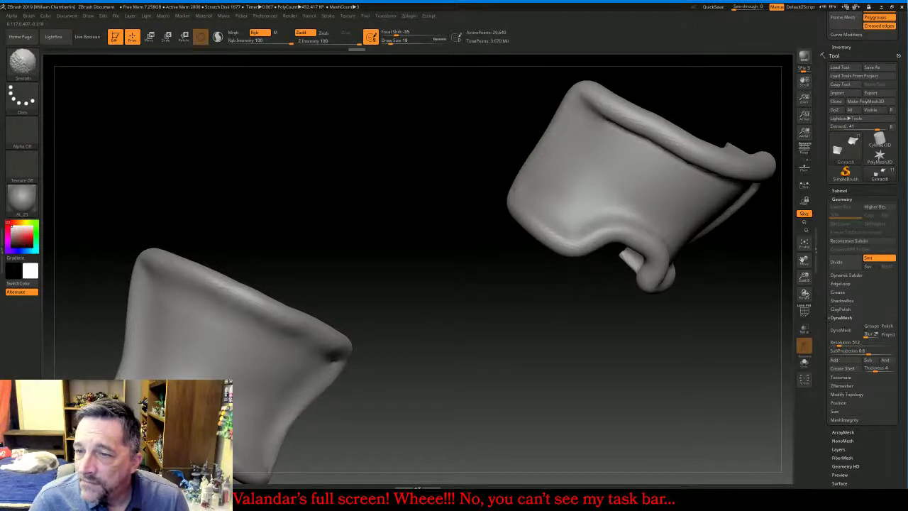
{"action": "left_click_drag", "start_coordinate": [618, 218], "coordinate": [603, 229], "text": "shift"}
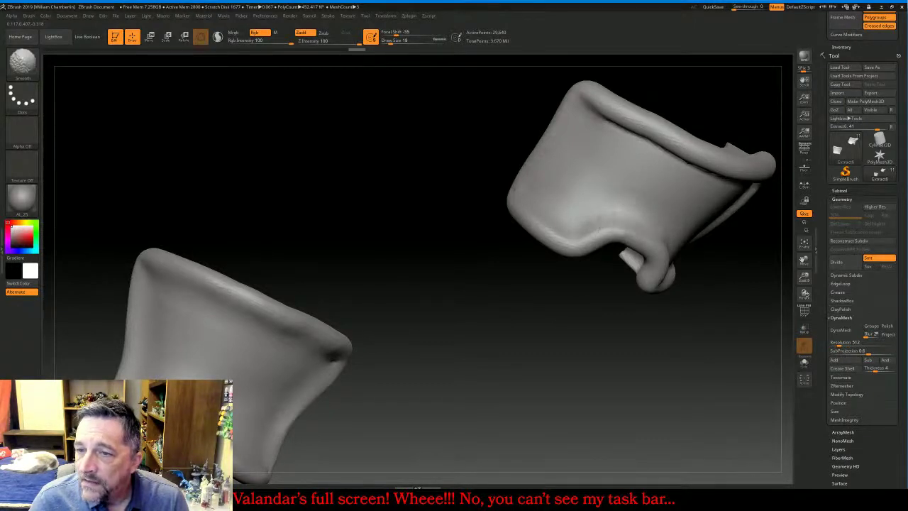
Smooth the raised leg's trim seams around the ankle notch, the remaining lower edge, the opposite side and the upper rim
{"action": "left_click_drag", "start_coordinate": [616, 345], "coordinate": [486, 330]}
{"action": "left_click_drag", "start_coordinate": [599, 238], "coordinate": [608, 213], "text": "shift"}
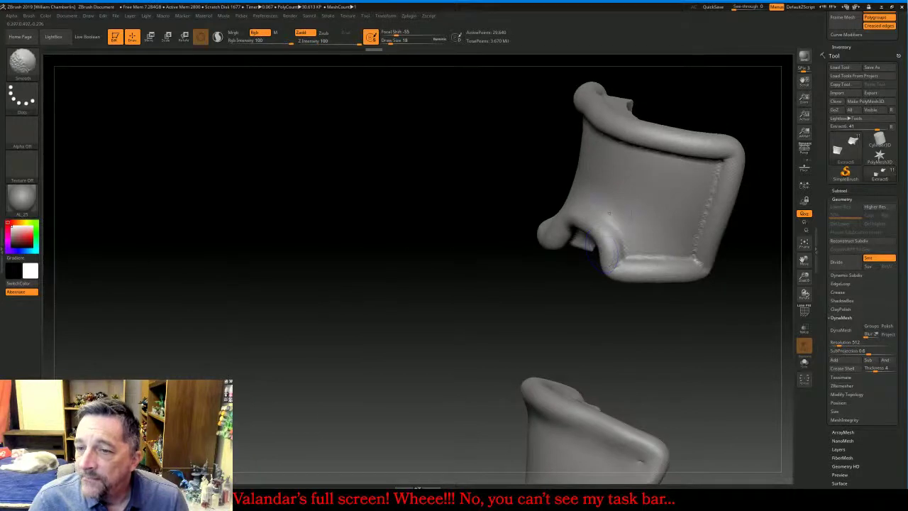
{"action": "left_click_drag", "start_coordinate": [599, 248], "coordinate": [617, 261], "text": "shift"}
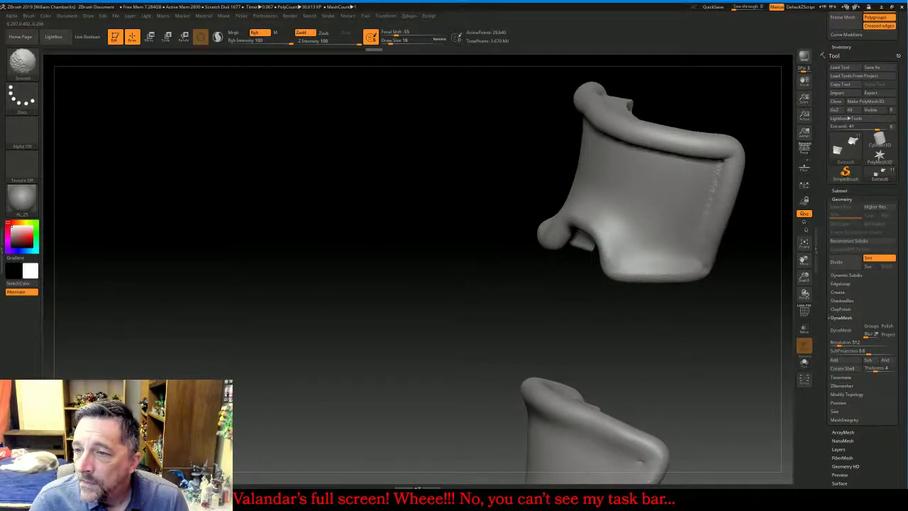
{"action": "left_click_drag", "start_coordinate": [689, 341], "coordinate": [689, 314]}
{"action": "left_click_drag", "start_coordinate": [691, 235], "coordinate": [678, 230], "text": "shift"}
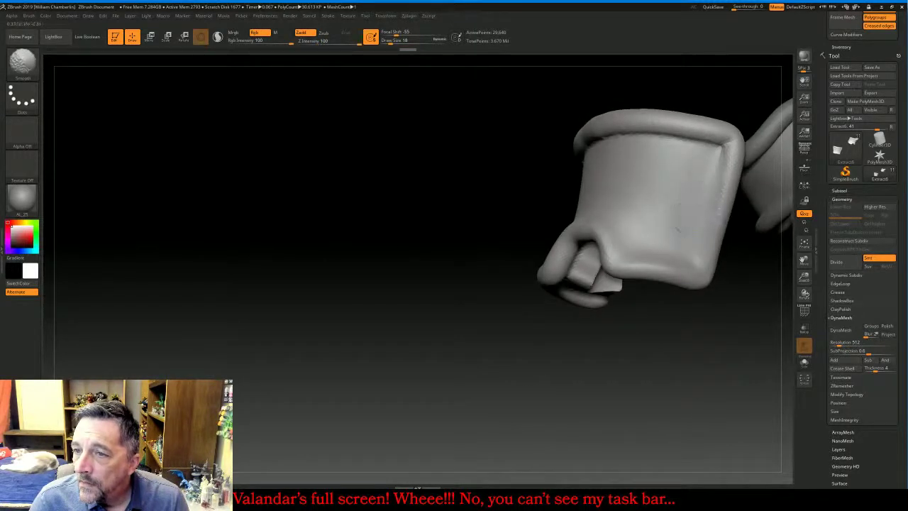
{"action": "left_click_drag", "start_coordinate": [711, 140], "coordinate": [642, 132], "text": "shift"}
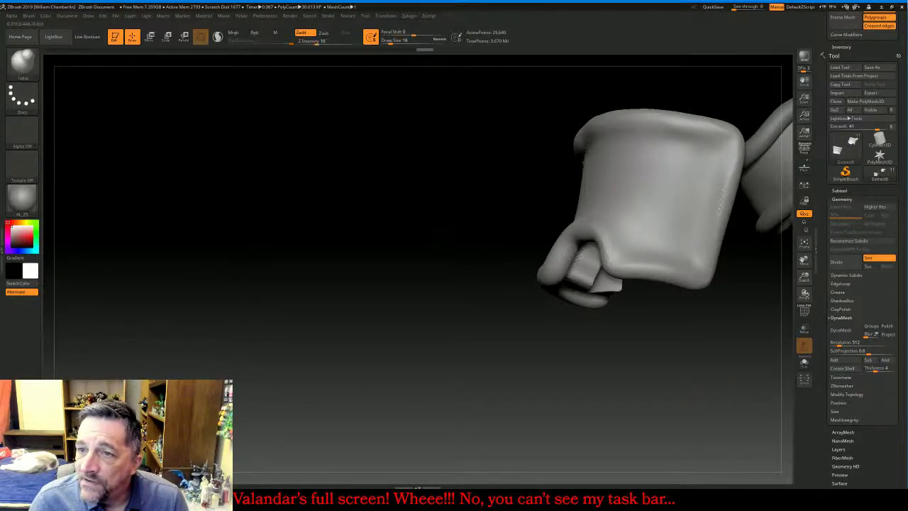
Inspect the blended boot panel, unhide the body subtool, and frame the whole figure
{"action": "left_click_drag", "start_coordinate": [502, 194], "coordinate": [585, 170]}
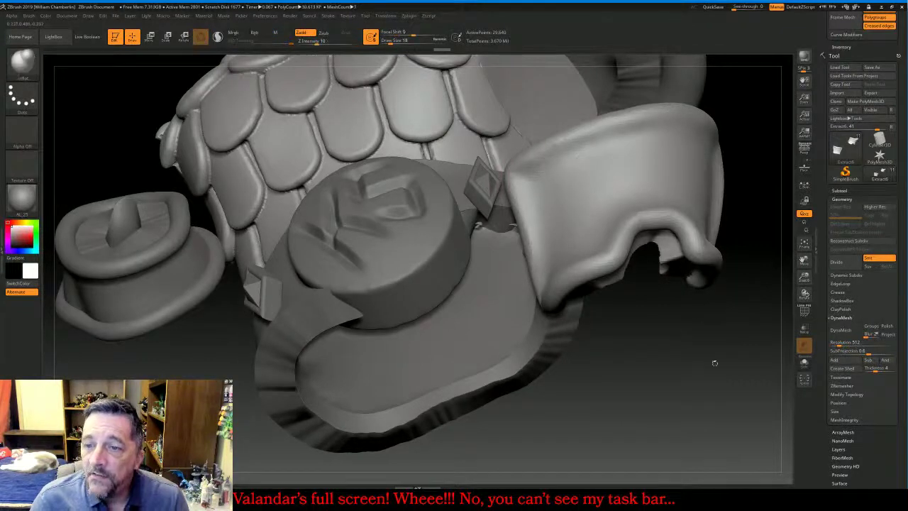
{"action": "mouse_move", "coordinate": [714, 363]}
{"action": "left_mouse_down"}
{"action": "mouse_move", "coordinate": [697, 430]}
{"action": "mouse_move", "coordinate": [673, 434]}
{"action": "left_mouse_up"}
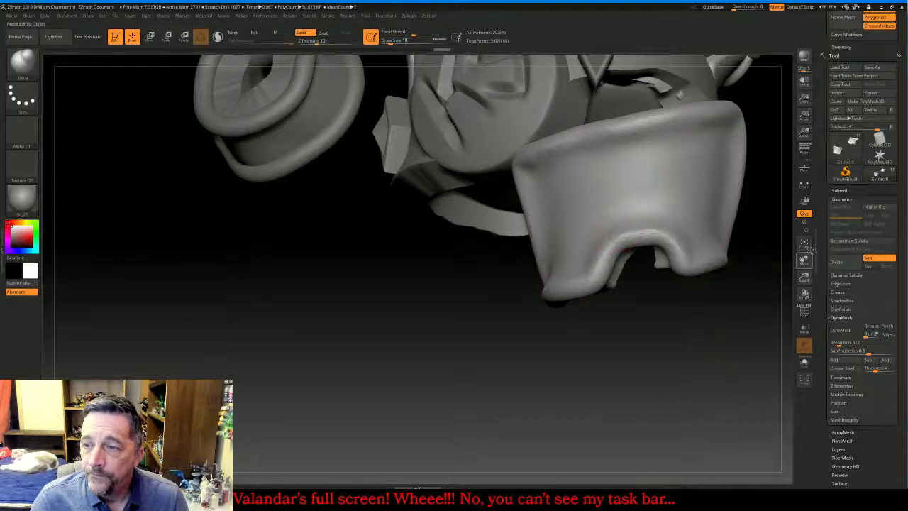
{"action": "left_click", "coordinate": [804, 244]}
{"action": "left_click_drag", "start_coordinate": [735, 242], "coordinate": [694, 269]}
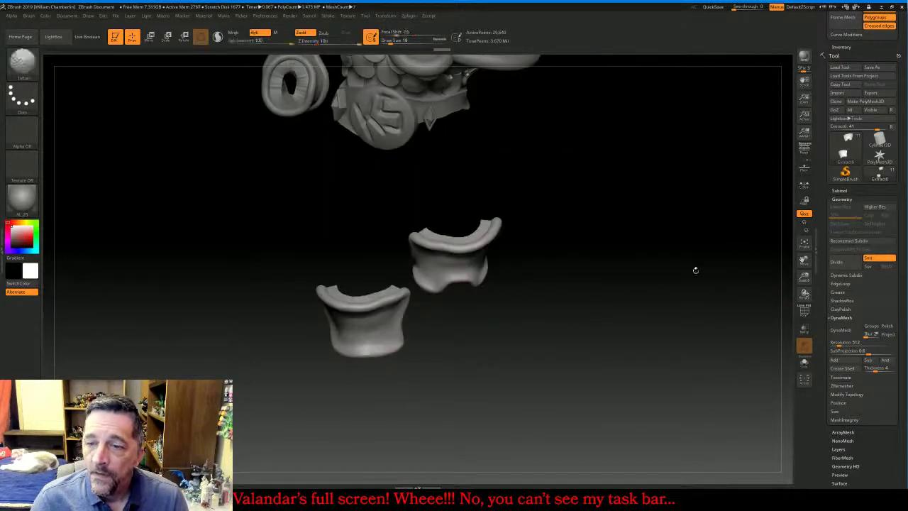
{"action": "left_click", "coordinate": [839, 190]}
{"action": "left_click", "coordinate": [892, 206]}
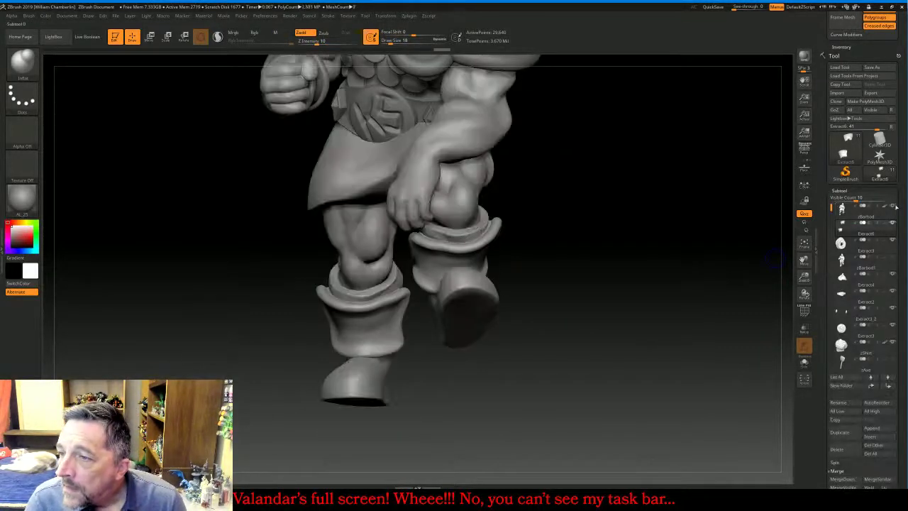
{"action": "mouse_move", "coordinate": [681, 257]}
{"action": "left_mouse_down"}
{"action": "mouse_move", "coordinate": [744, 271]}
{"action": "mouse_move", "coordinate": [718, 269]}
{"action": "left_mouse_up"}
{"action": "left_click", "coordinate": [804, 244]}
{"action": "left_click", "coordinate": [804, 244]}
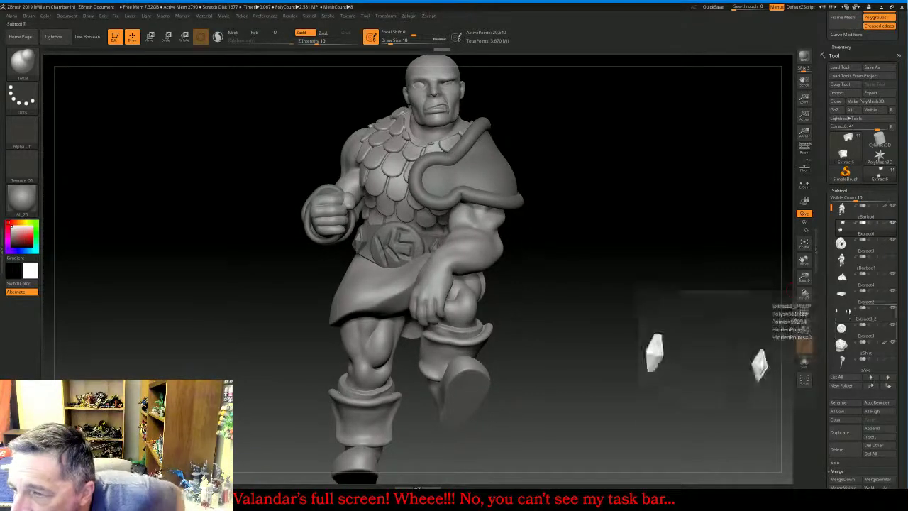
Select the shoulder guard subtool and the boot panel subtool in turn, opening the colour options for each
{"action": "left_click", "coordinate": [848, 279]}
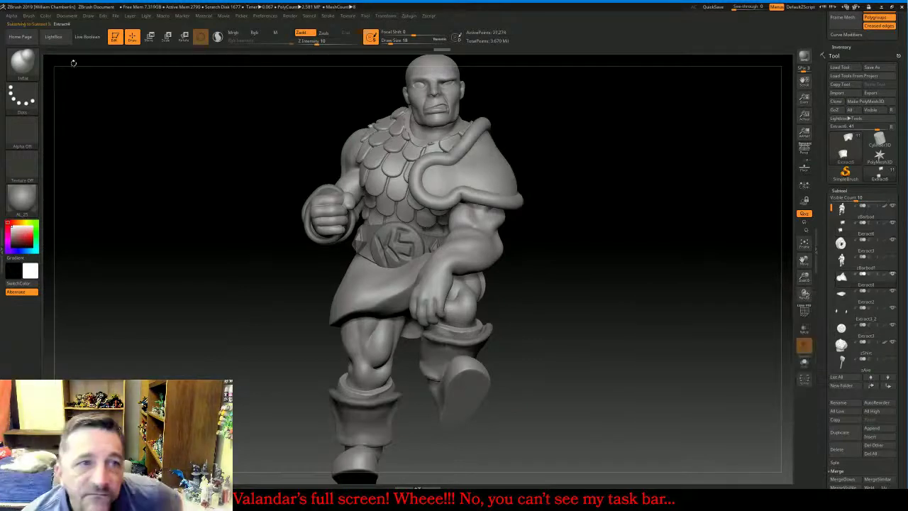
{"action": "left_click", "coordinate": [44, 16]}
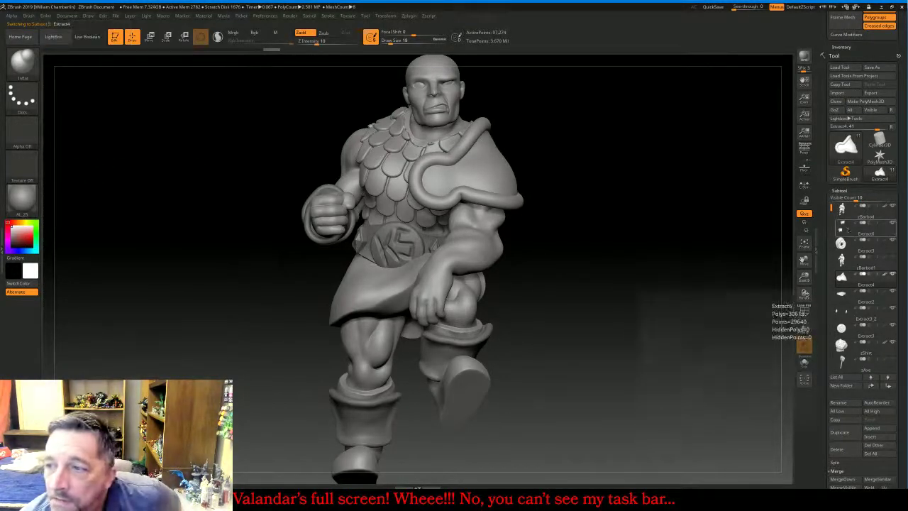
{"action": "left_click", "coordinate": [841, 223]}
{"action": "left_click", "coordinate": [45, 16]}
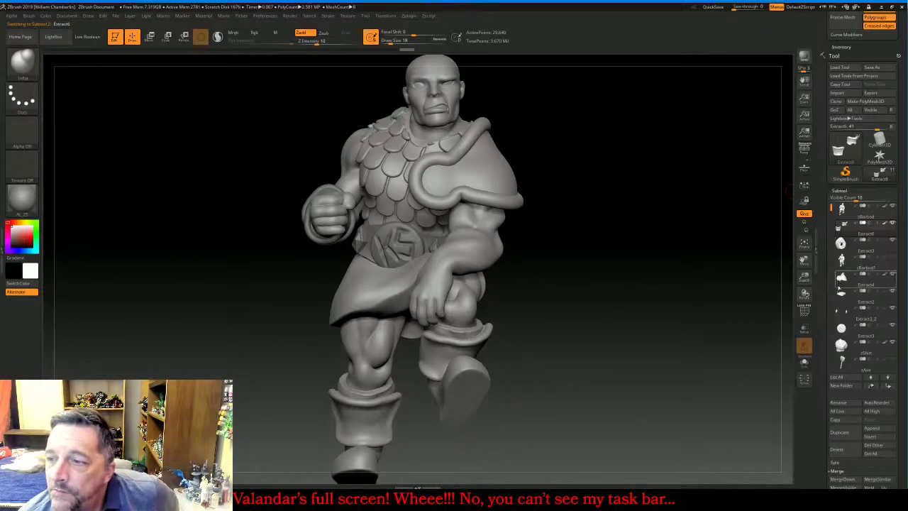
{"action": "left_click_drag", "start_coordinate": [603, 305], "coordinate": [672, 305]}
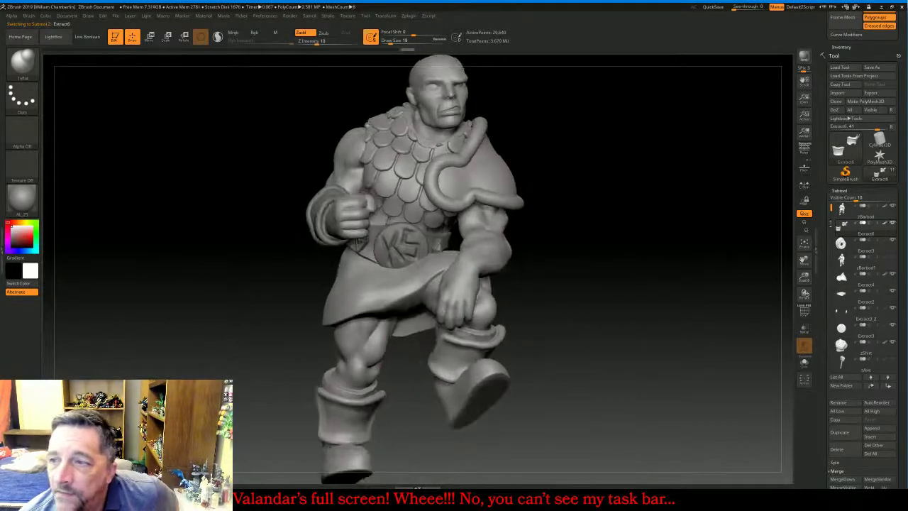
Select the body subtool, review the figure from the front and side, and read the newest live chat comments
{"action": "left_click", "coordinate": [843, 210]}
{"action": "left_click_drag", "start_coordinate": [716, 262], "coordinate": [673, 235]}
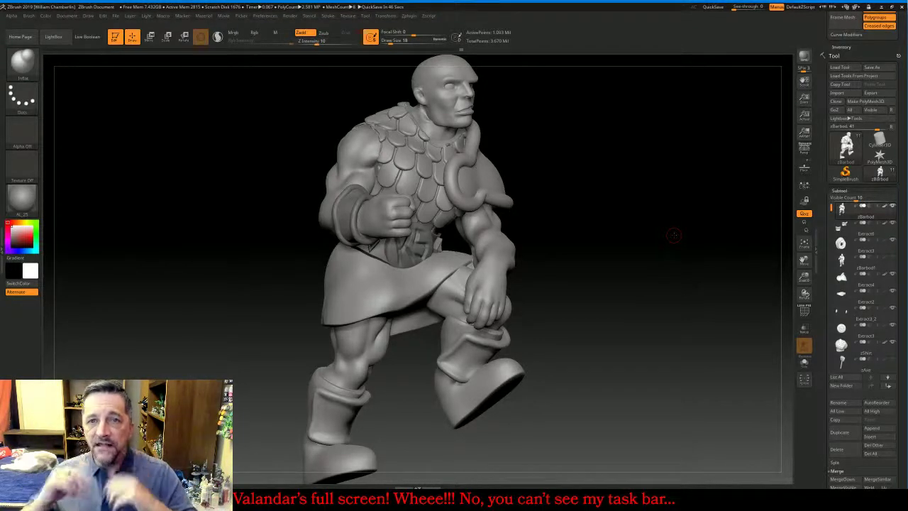
{"action": "left_click_drag", "start_coordinate": [684, 227], "coordinate": [628, 229]}
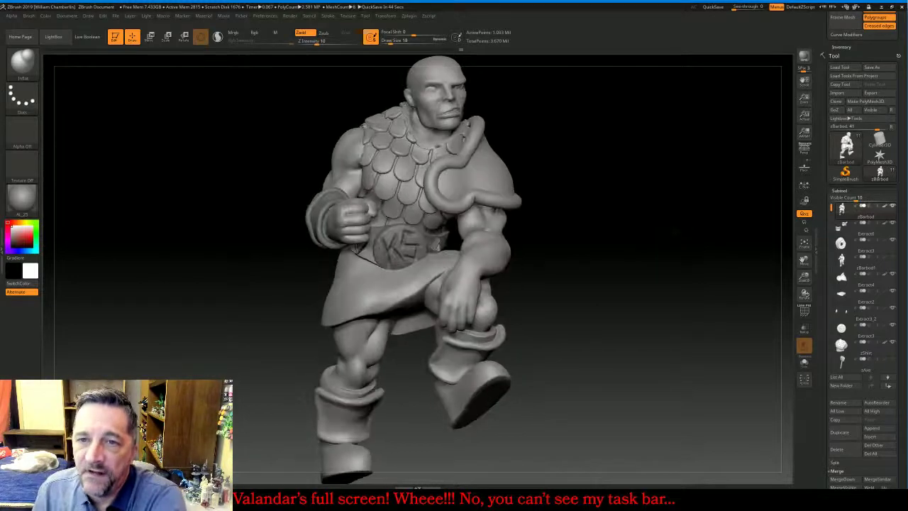
{"action": "key", "text": "alt+Tab"}
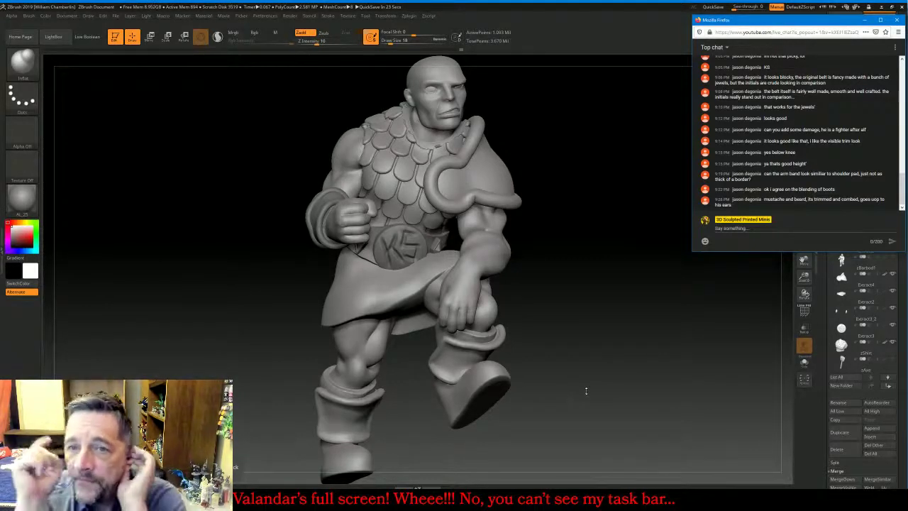
{"action": "left_click_drag", "start_coordinate": [598, 367], "coordinate": [607, 364]}
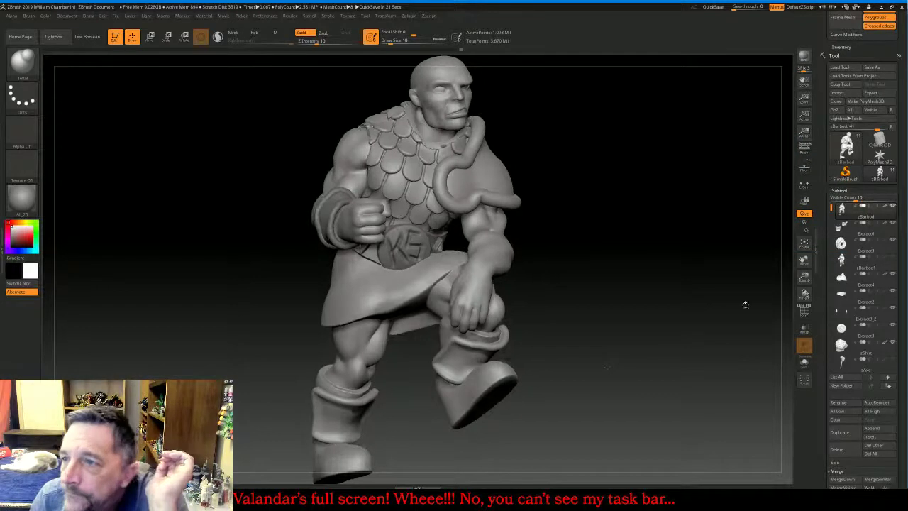
Open the body's geometry settings and divide its mesh once
{"action": "left_click", "coordinate": [840, 192]}
{"action": "left_click", "coordinate": [845, 200]}
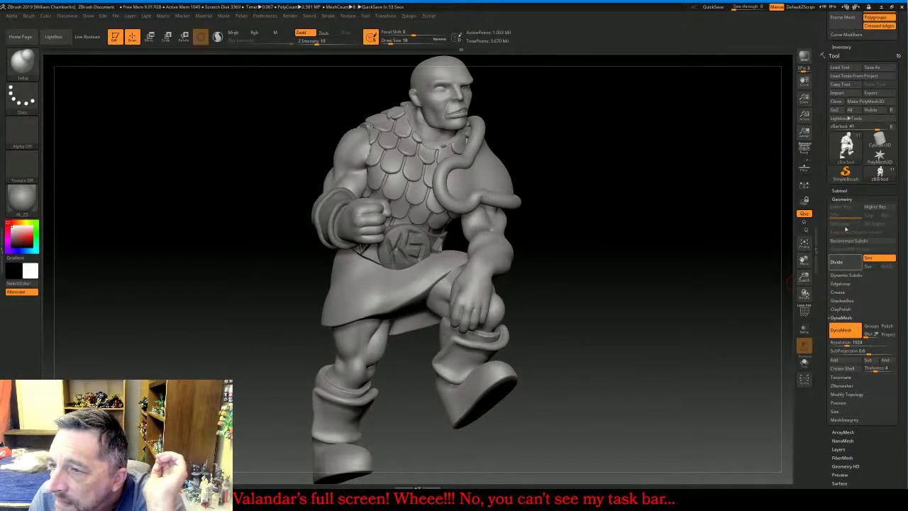
{"action": "key", "text": "ctrl+d"}
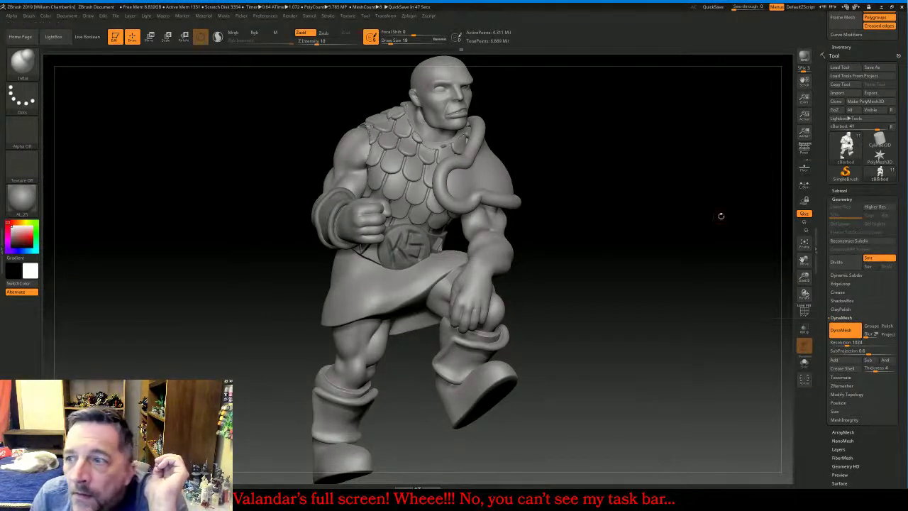
Examine the head up close and read the newest live chat comments on the requested moustache and beard
{"action": "mouse_move", "coordinate": [711, 213]}
{"action": "left_mouse_down"}
{"action": "mouse_move", "coordinate": [704, 210]}
{"action": "mouse_move", "coordinate": [713, 220]}
{"action": "left_mouse_up"}
{"action": "left_click_drag", "start_coordinate": [804, 276], "coordinate": [791, 435]}
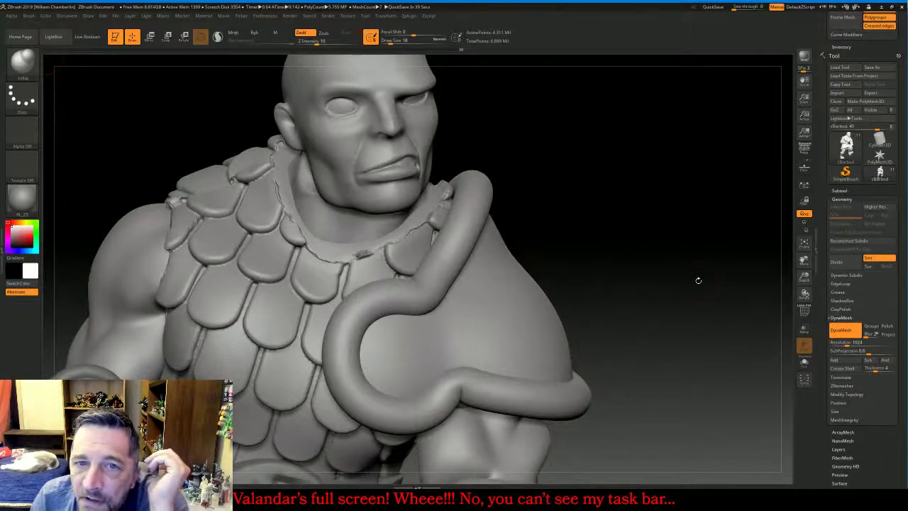
{"action": "left_click_drag", "start_coordinate": [698, 280], "coordinate": [702, 280]}
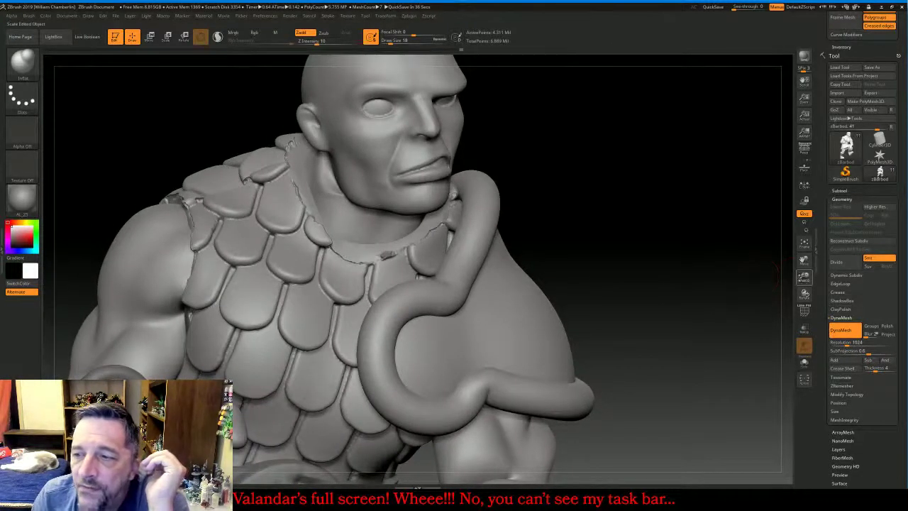
{"action": "left_click_drag", "start_coordinate": [802, 282], "coordinate": [802, 312]}
{"action": "mouse_move", "coordinate": [802, 261]}
{"action": "left_mouse_down"}
{"action": "mouse_move", "coordinate": [801, 482]}
{"action": "mouse_move", "coordinate": [803, 441]}
{"action": "left_mouse_up"}
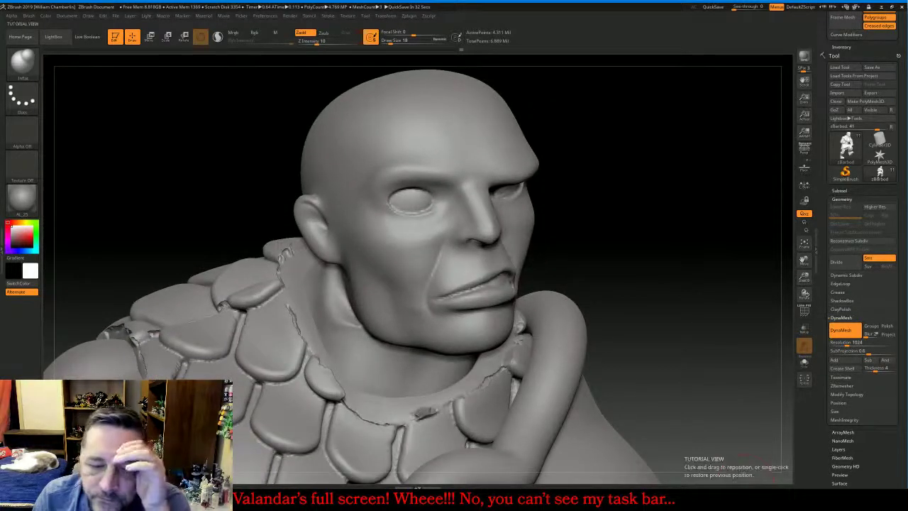
{"action": "key", "text": "alt+Tab"}
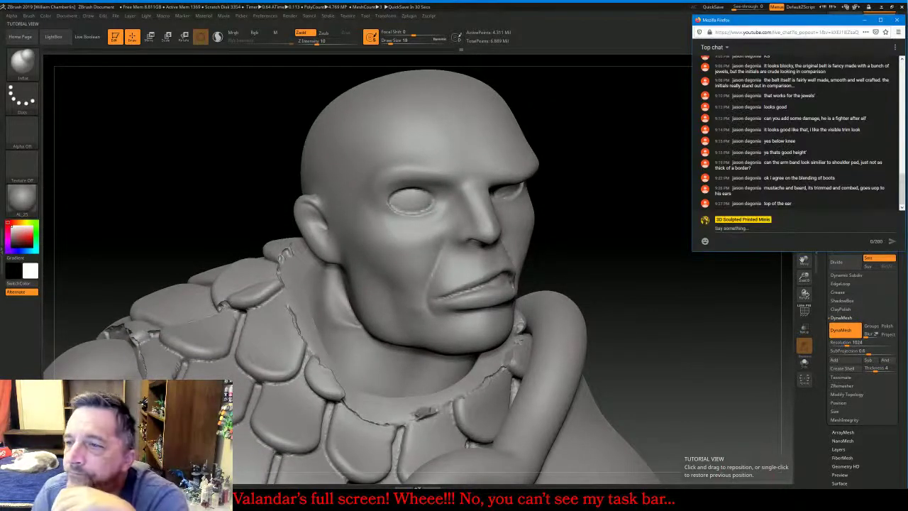
{"action": "left_click", "coordinate": [656, 327]}
{"action": "left_click_drag", "start_coordinate": [656, 327], "coordinate": [664, 321]}
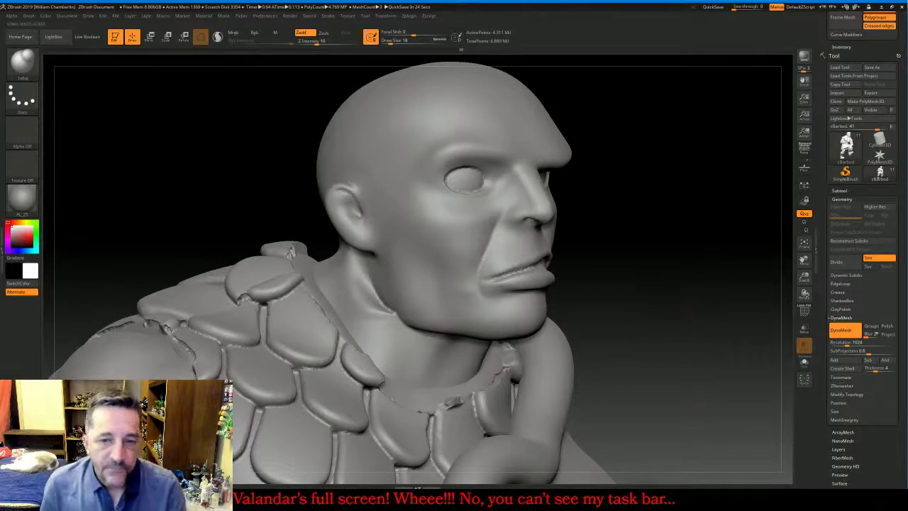
Smooth the neck behind the jaw and mask a beard strip from the ear along the jaw to the chin at draw size 14
{"action": "key", "text": "shift"}
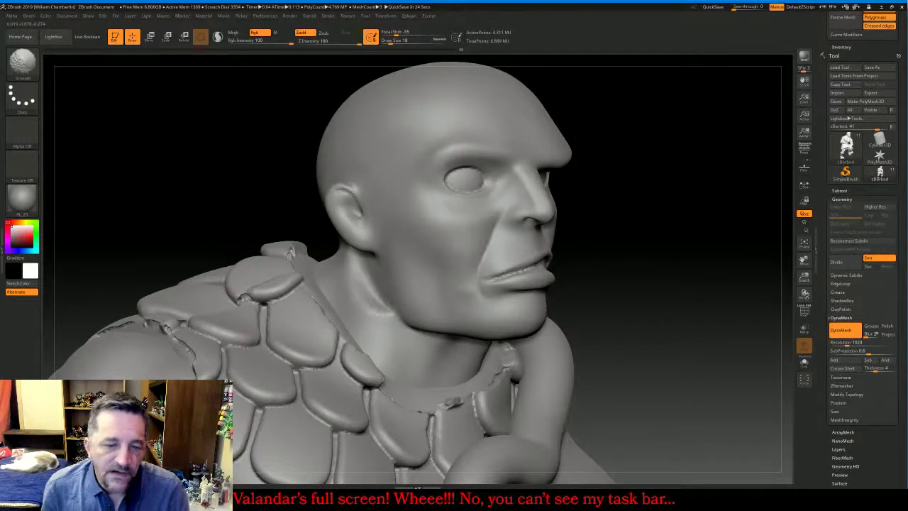
{"action": "left_click_drag", "start_coordinate": [386, 312], "coordinate": [379, 308], "text": "shift"}
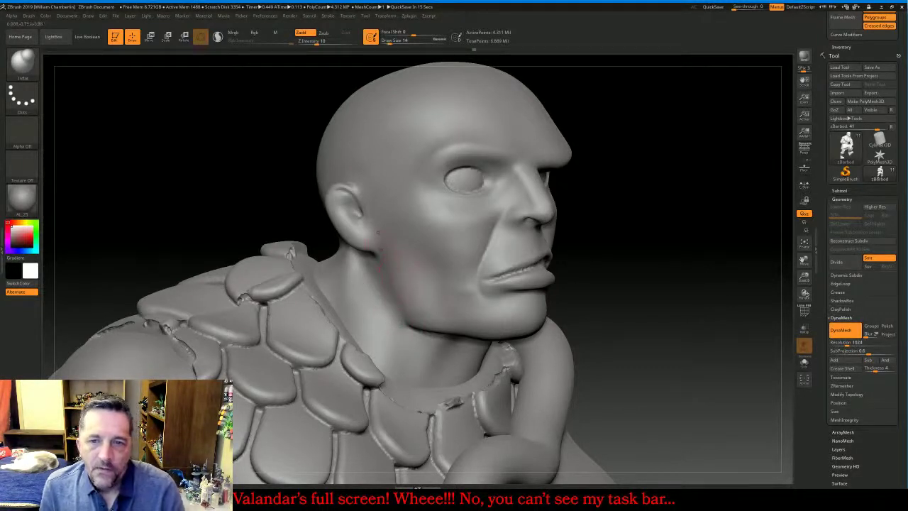
{"action": "mouse_move", "coordinate": [369, 190]}
{"action": "left_mouse_down", "text": "ctrl"}
{"action": "mouse_move", "coordinate": [379, 238]}
{"action": "mouse_move", "coordinate": [418, 312]}
{"action": "mouse_move", "coordinate": [483, 327]}
{"action": "mouse_move", "coordinate": [538, 319]}
{"action": "left_mouse_up", "text": "ctrl"}
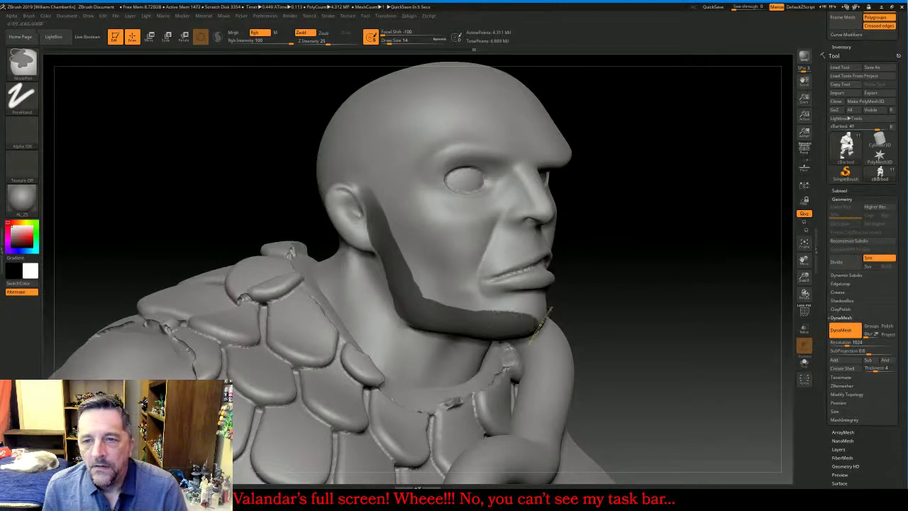
Mask the matching beard strip on the other side of the face and extend the mask up the chin toward the lower lip
{"action": "mouse_move", "coordinate": [666, 234]}
{"action": "left_mouse_down"}
{"action": "mouse_move", "coordinate": [511, 244]}
{"action": "mouse_move", "coordinate": [379, 230]}
{"action": "left_mouse_up"}
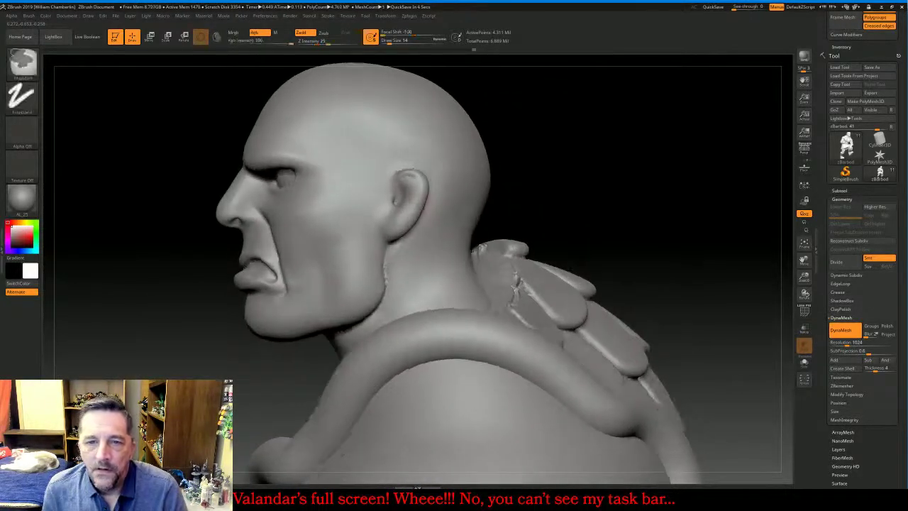
{"action": "mouse_move", "coordinate": [385, 173]}
{"action": "left_mouse_down", "text": "ctrl"}
{"action": "mouse_move", "coordinate": [359, 305]}
{"action": "mouse_move", "coordinate": [332, 319]}
{"action": "mouse_move", "coordinate": [251, 323]}
{"action": "mouse_move", "coordinate": [350, 287]}
{"action": "left_mouse_up", "text": "ctrl"}
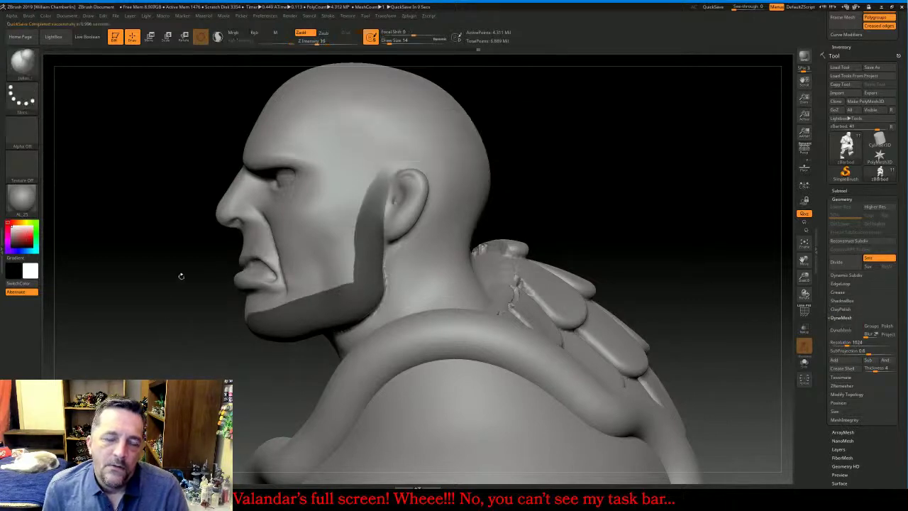
{"action": "mouse_move", "coordinate": [164, 281]}
{"action": "left_mouse_down"}
{"action": "mouse_move", "coordinate": [387, 269]}
{"action": "mouse_move", "coordinate": [376, 261]}
{"action": "left_mouse_up"}
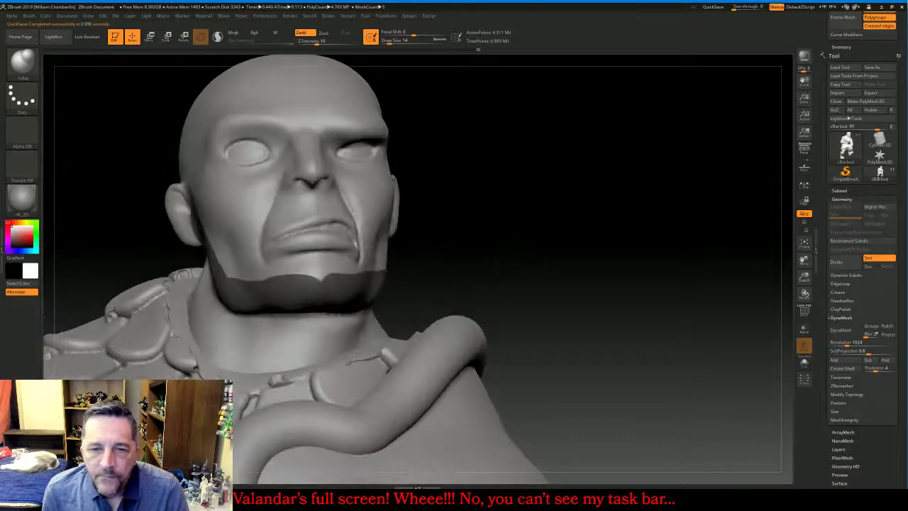
{"action": "mouse_move", "coordinate": [310, 288]}
{"action": "left_mouse_down", "text": "ctrl"}
{"action": "mouse_move", "coordinate": [321, 277]}
{"action": "mouse_move", "coordinate": [304, 270]}
{"action": "mouse_move", "coordinate": [321, 259]}
{"action": "mouse_move", "coordinate": [341, 273]}
{"action": "left_mouse_up", "text": "ctrl"}
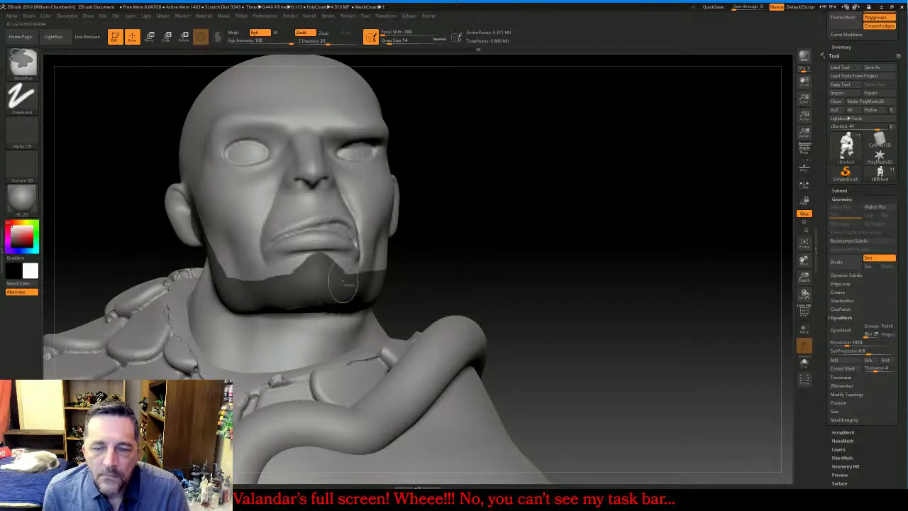
{"action": "mouse_move", "coordinate": [474, 245]}
{"action": "left_mouse_down"}
{"action": "mouse_move", "coordinate": [488, 189]}
{"action": "mouse_move", "coordinate": [479, 183]}
{"action": "left_mouse_up"}
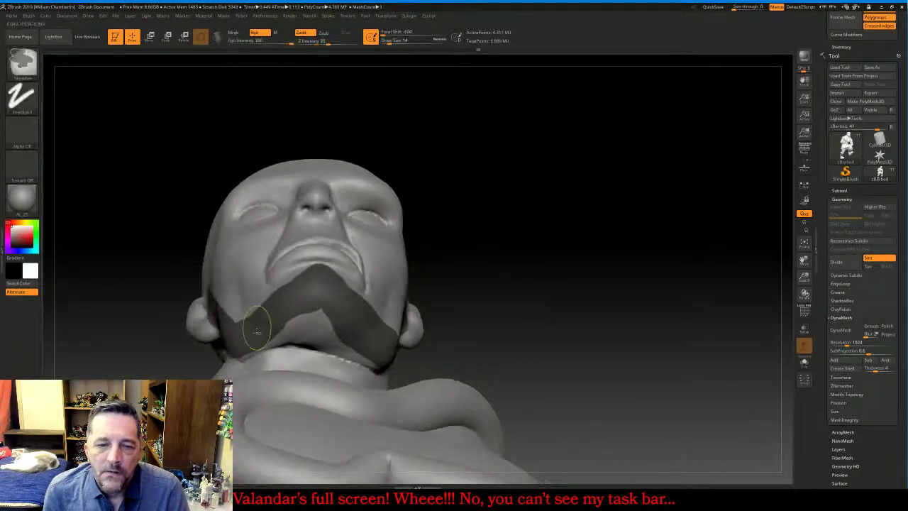
Mask the beard area along the underside of the jaw and up to the ears
{"action": "mouse_move", "coordinate": [250, 330]}
{"action": "left_mouse_down", "text": "ctrl"}
{"action": "mouse_move", "coordinate": [268, 336]}
{"action": "mouse_move", "coordinate": [320, 323]}
{"action": "mouse_move", "coordinate": [372, 358]}
{"action": "mouse_move", "coordinate": [357, 343]}
{"action": "mouse_move", "coordinate": [304, 336]}
{"action": "mouse_move", "coordinate": [243, 358]}
{"action": "left_mouse_up", "text": "ctrl"}
{"action": "left_click_drag", "start_coordinate": [186, 359], "coordinate": [401, 326]}
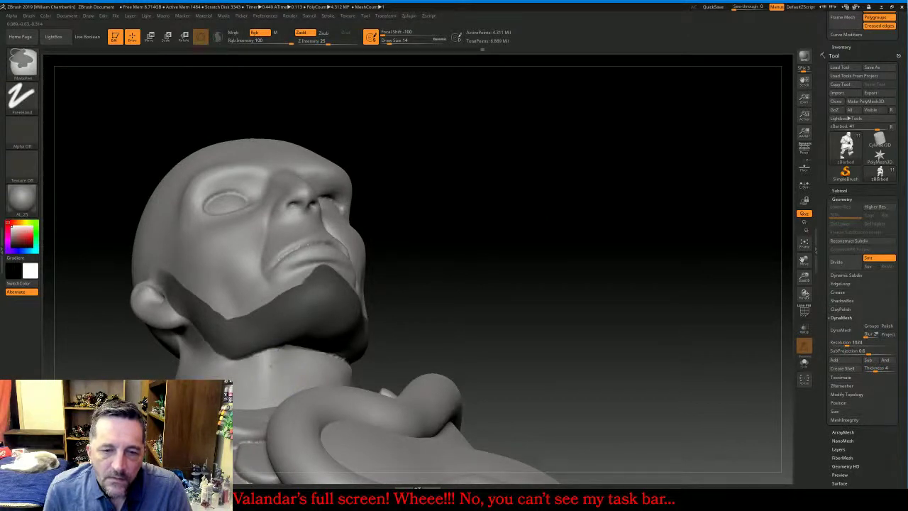
{"action": "left_click_drag", "start_coordinate": [482, 160], "coordinate": [515, 245]}
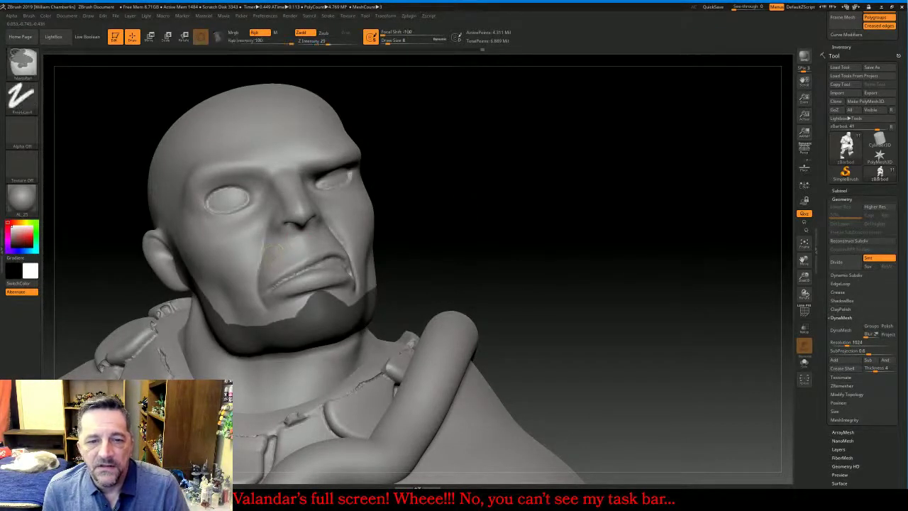
Mask mustache strips running down around both corners of the mouth and joining the beard mask
{"action": "mouse_move", "coordinate": [272, 254]}
{"action": "left_mouse_down", "text": "ctrl"}
{"action": "mouse_move", "coordinate": [252, 296]}
{"action": "mouse_move", "coordinate": [257, 310]}
{"action": "mouse_move", "coordinate": [280, 319]}
{"action": "left_mouse_up", "text": "ctrl"}
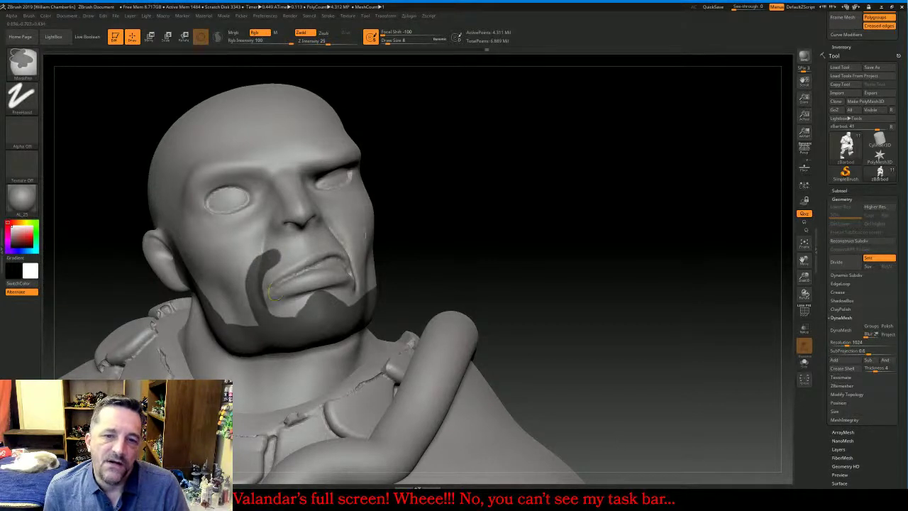
{"action": "left_click_drag", "start_coordinate": [388, 250], "coordinate": [422, 246]}
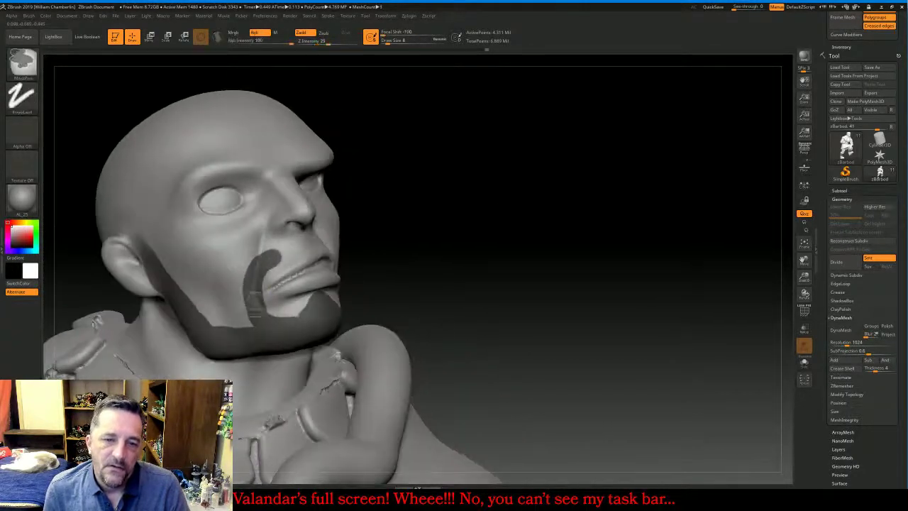
{"action": "left_click_drag", "start_coordinate": [252, 299], "coordinate": [244, 320], "text": "ctrl"}
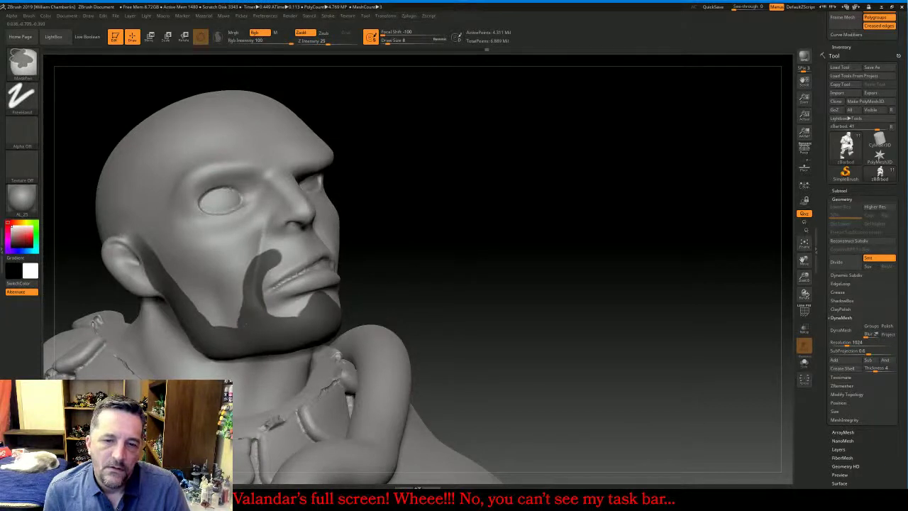
{"action": "left_click_drag", "start_coordinate": [595, 248], "coordinate": [508, 257]}
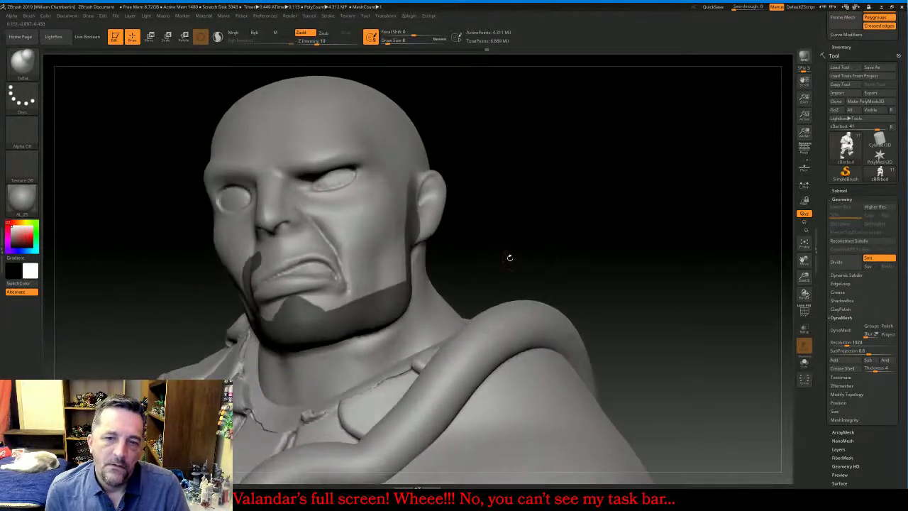
{"action": "mouse_move", "coordinate": [320, 243]}
{"action": "left_mouse_down", "text": "ctrl"}
{"action": "mouse_move", "coordinate": [339, 246]}
{"action": "mouse_move", "coordinate": [364, 293]}
{"action": "mouse_move", "coordinate": [355, 265]}
{"action": "left_mouse_up", "text": "ctrl"}
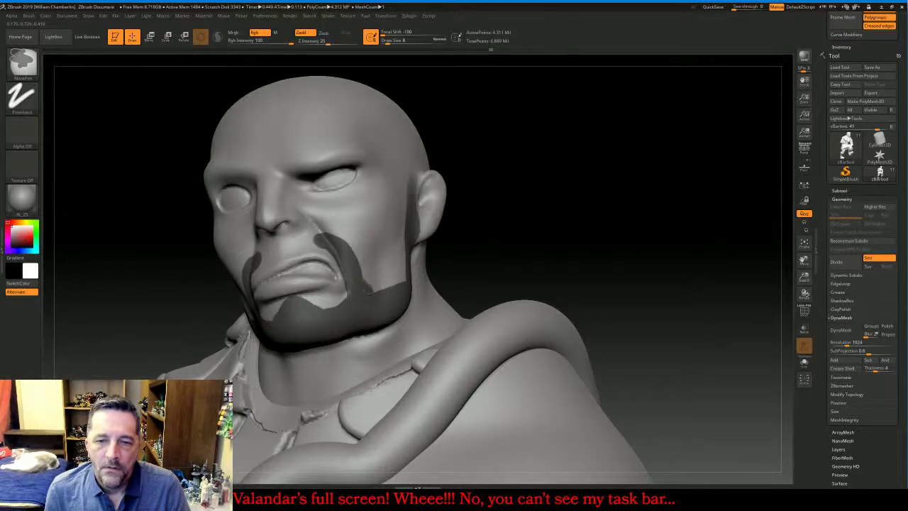
{"action": "left_click_drag", "start_coordinate": [517, 232], "coordinate": [640, 203]}
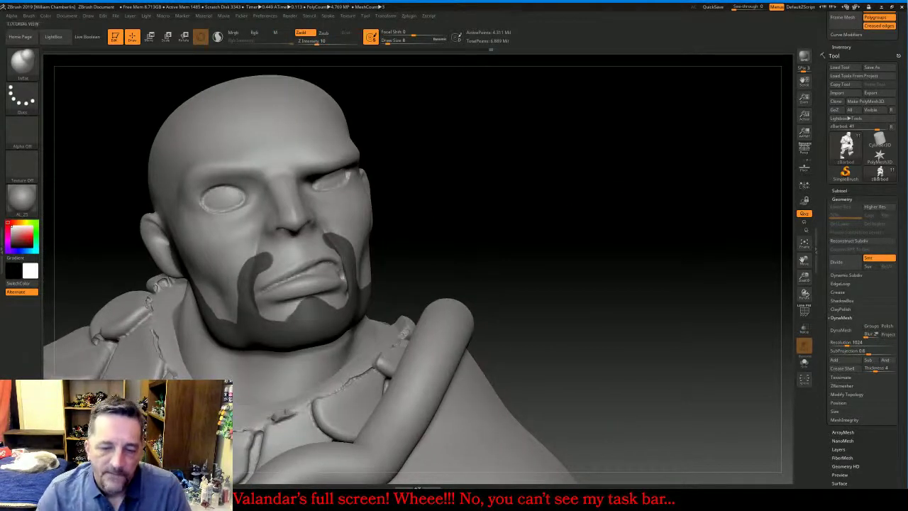
Switch to the live chat window in Firefox and read the viewer's notes on the mustache and beard
{"action": "key", "text": "alt+Tab"}
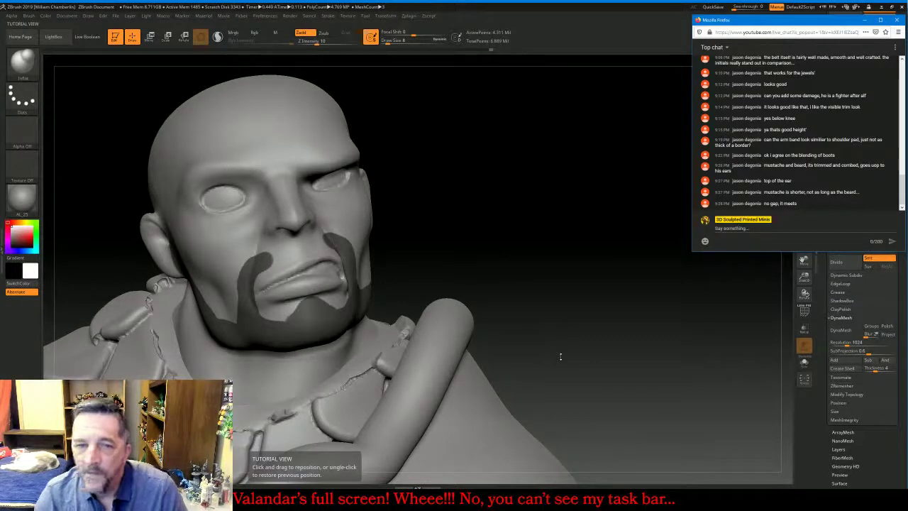
{"action": "left_click", "coordinate": [560, 357]}
{"action": "left_click_drag", "start_coordinate": [572, 356], "coordinate": [558, 356]}
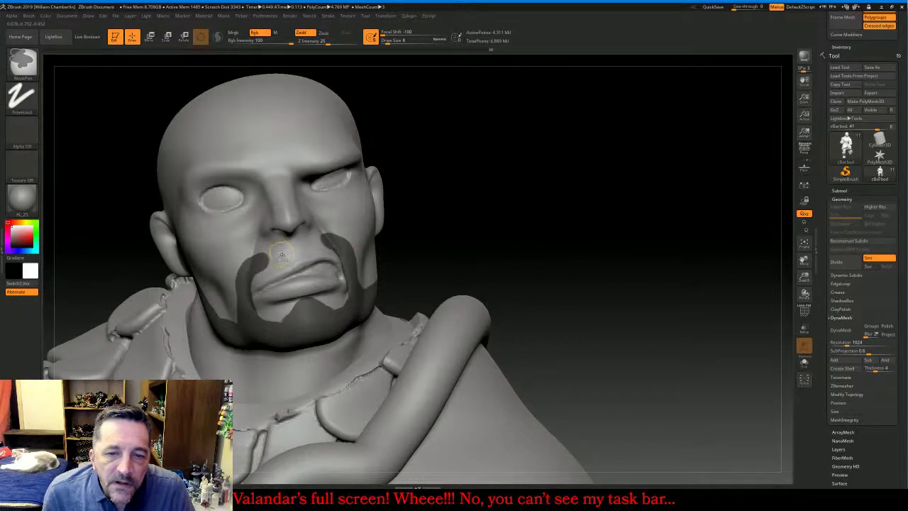
Extend the mustache mask across the upper lip from both sides so that it meets under the nose
{"action": "left_click_drag", "start_coordinate": [281, 252], "coordinate": [280, 264], "text": "ctrl"}
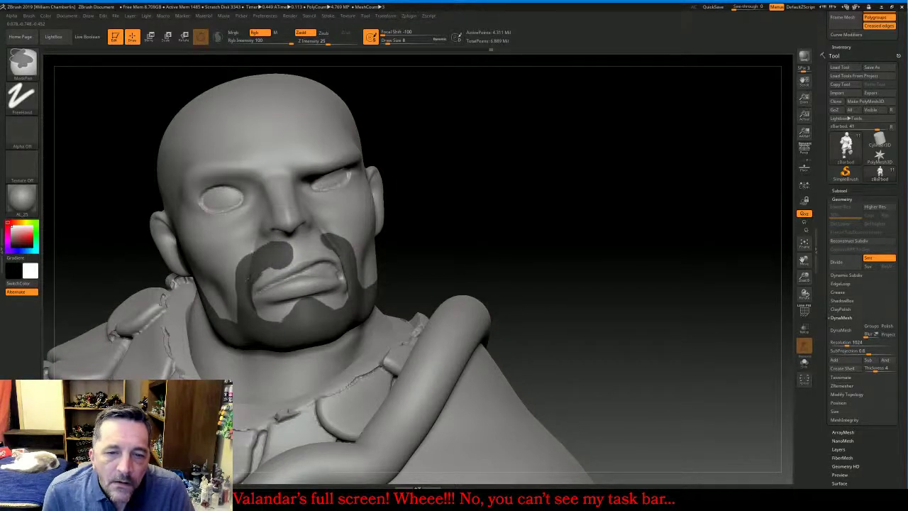
{"action": "left_click", "coordinate": [306, 245], "text": "ctrl"}
{"action": "left_click", "coordinate": [309, 242], "text": "ctrl"}
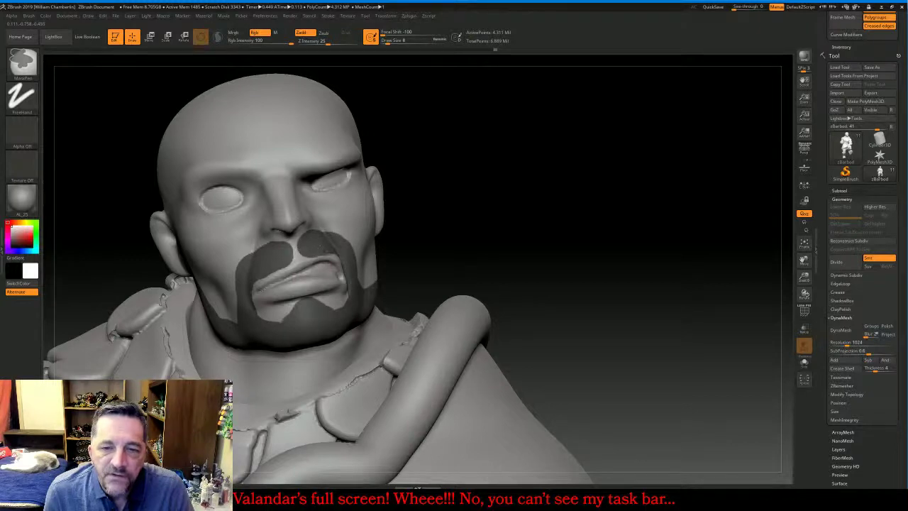
{"action": "key", "text": "b"}
{"action": "key", "text": "i"}
{"action": "key", "text": "n"}
{"action": "mouse_move", "coordinate": [619, 213]}
{"action": "left_mouse_down"}
{"action": "mouse_move", "coordinate": [602, 211]}
{"action": "mouse_move", "coordinate": [632, 206]}
{"action": "mouse_move", "coordinate": [583, 225]}
{"action": "left_mouse_up"}
{"action": "key", "text": "ctrl"}
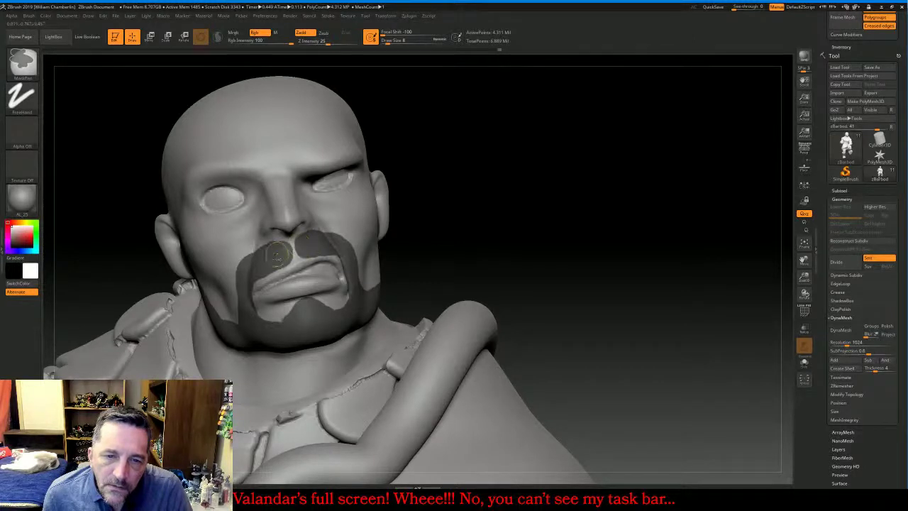
{"action": "left_click_drag", "start_coordinate": [278, 254], "coordinate": [291, 243], "text": "ctrl"}
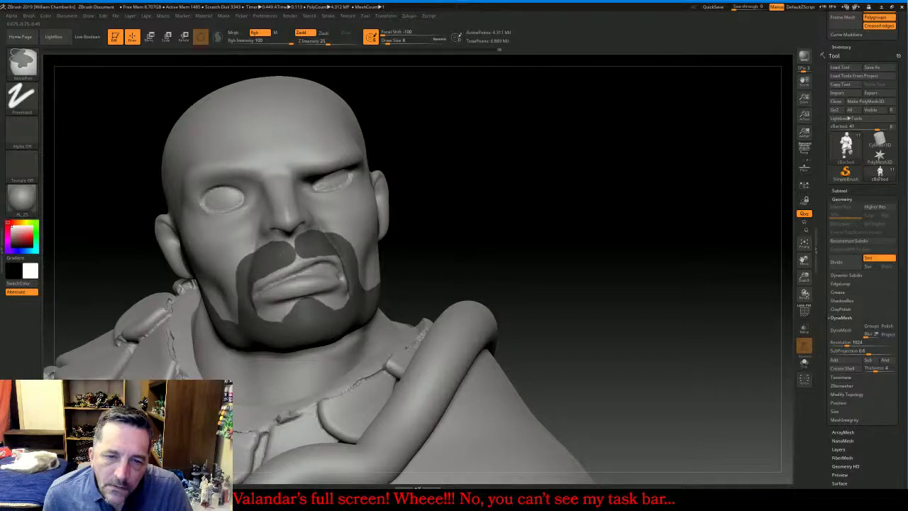
Smooth the upper edge of the beard mask where it crosses the cheeks on both sides of the face
{"action": "mouse_move", "coordinate": [663, 222]}
{"action": "left_mouse_down"}
{"action": "mouse_move", "coordinate": [605, 223]}
{"action": "mouse_move", "coordinate": [614, 235]}
{"action": "left_mouse_up"}
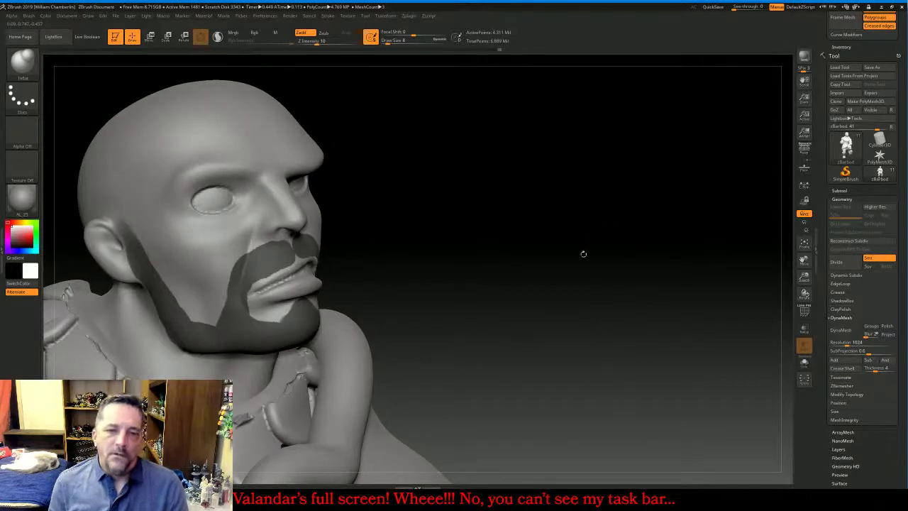
{"action": "key", "text": "ctrl"}
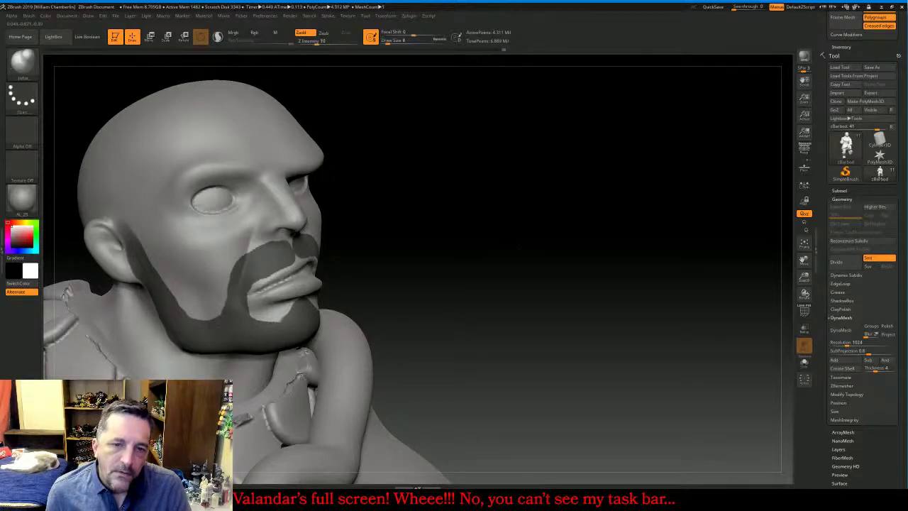
{"action": "left_click_drag", "start_coordinate": [628, 273], "coordinate": [479, 259]}
{"action": "key", "text": "ctrl"}
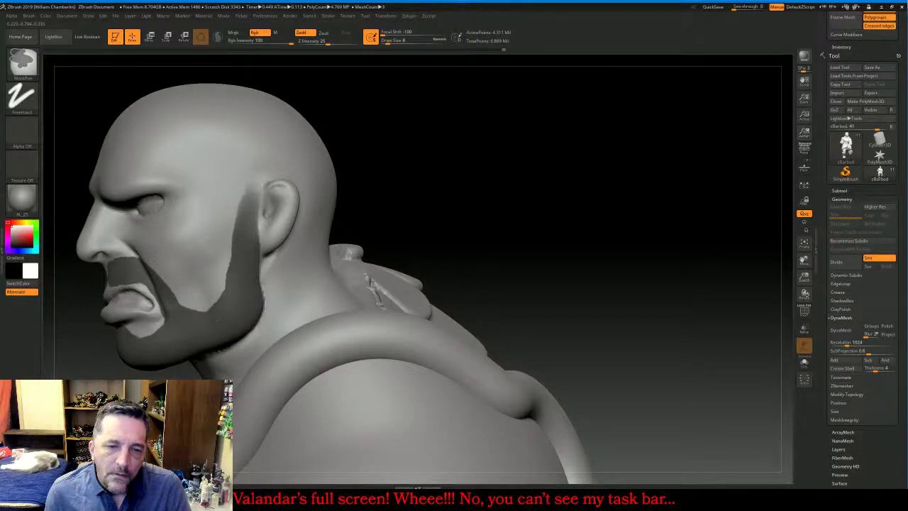
{"action": "left_click_drag", "start_coordinate": [514, 207], "coordinate": [569, 207]}
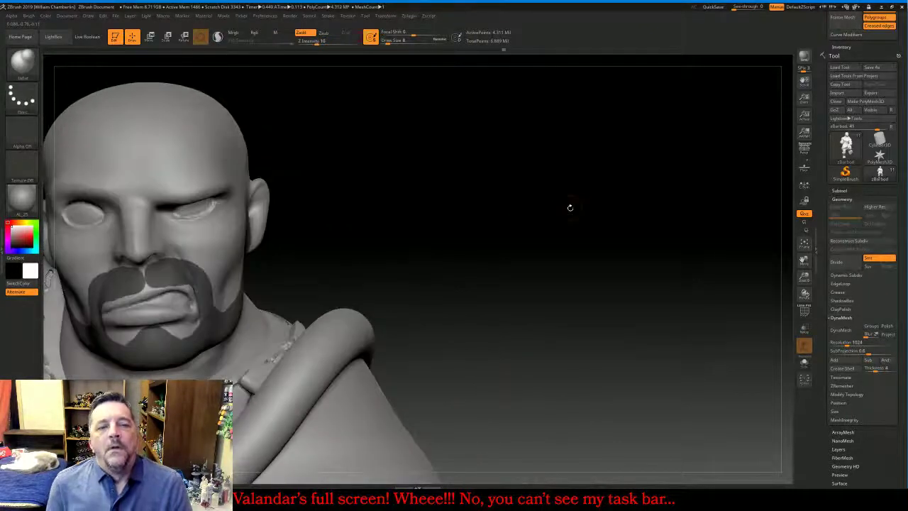
Review the masked beard on the whole figure from several sides and check the live chat for feedback
{"action": "key", "text": "f"}
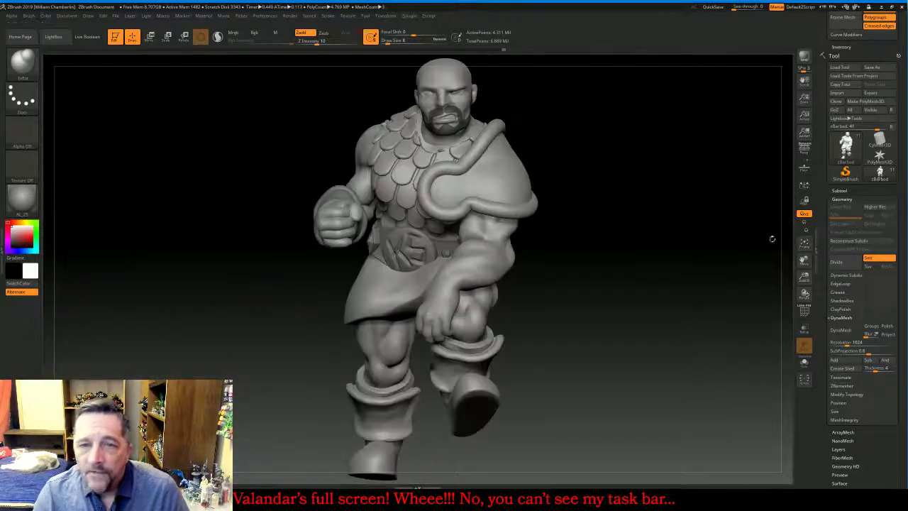
{"action": "left_click_drag", "start_coordinate": [721, 255], "coordinate": [724, 256]}
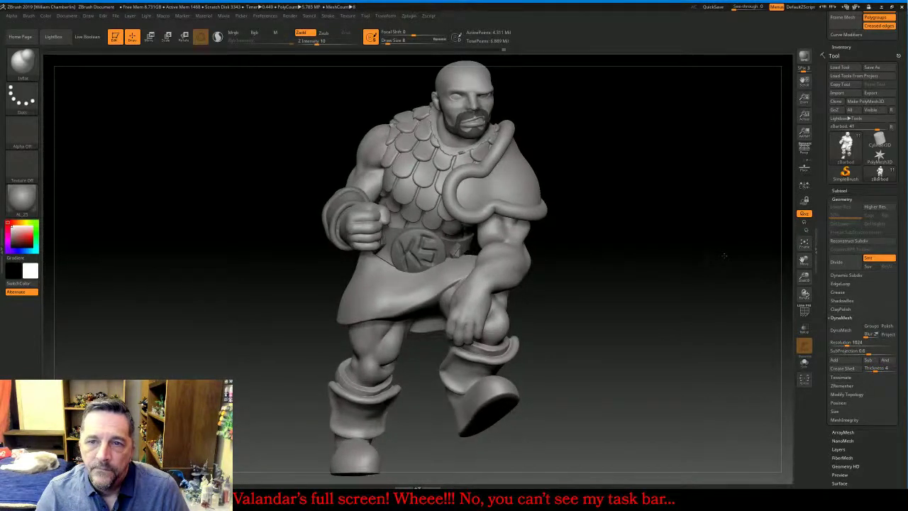
{"action": "left_click_drag", "start_coordinate": [724, 256], "coordinate": [737, 256]}
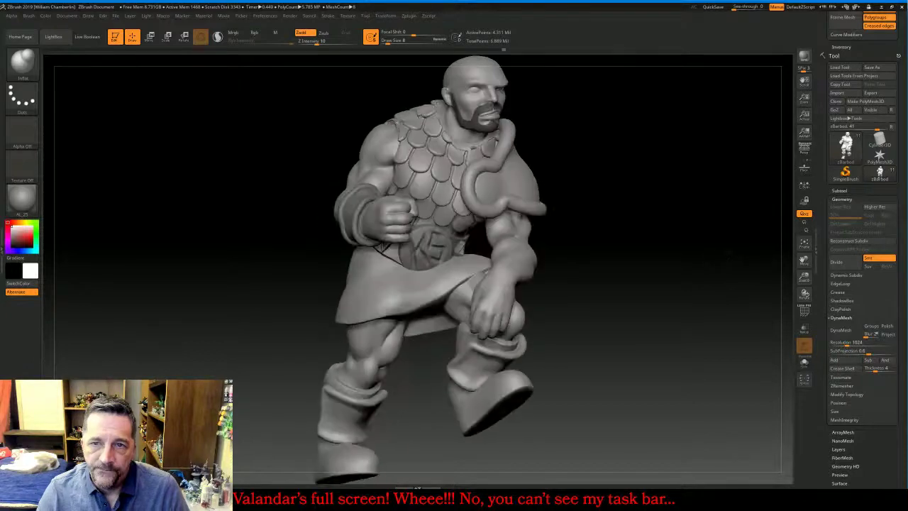
{"action": "left_click", "coordinate": [269, 501]}
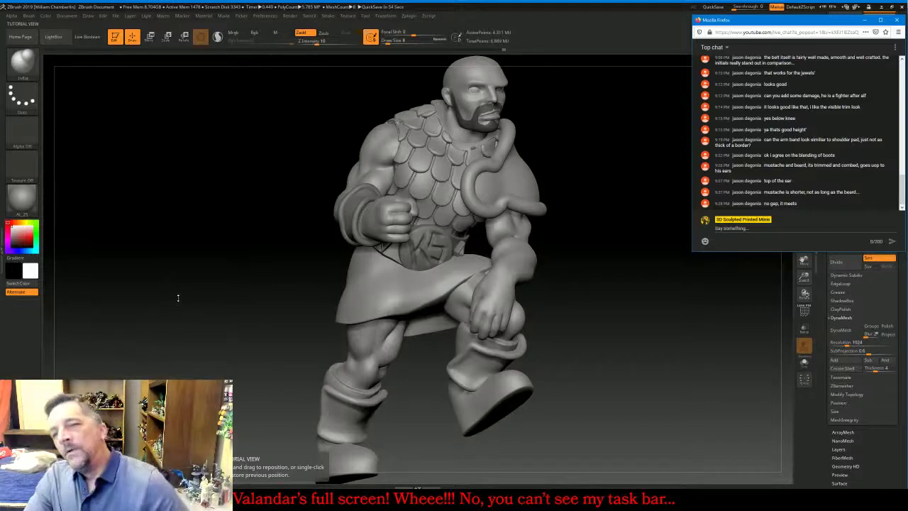
{"action": "mouse_move", "coordinate": [218, 269]}
{"action": "left_mouse_down"}
{"action": "mouse_move", "coordinate": [180, 269]}
{"action": "mouse_move", "coordinate": [193, 269]}
{"action": "left_mouse_up"}
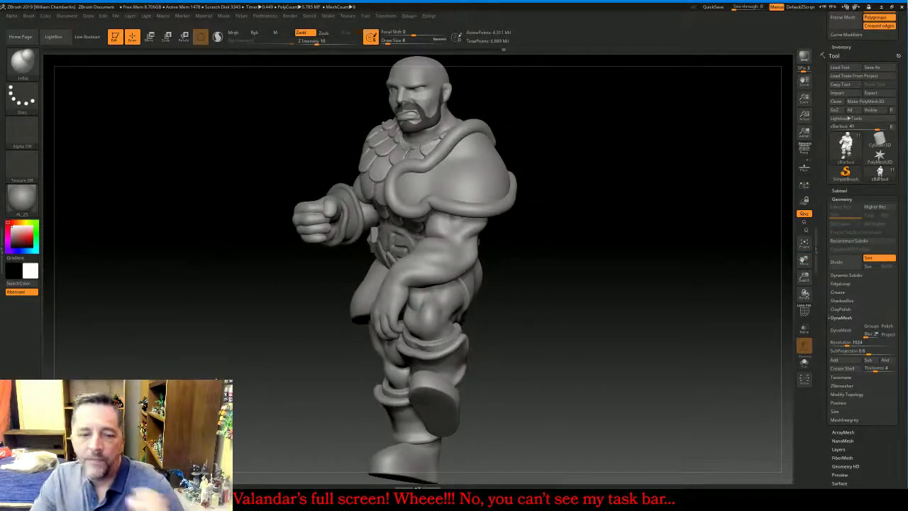
{"action": "key", "text": "alt+Tab"}
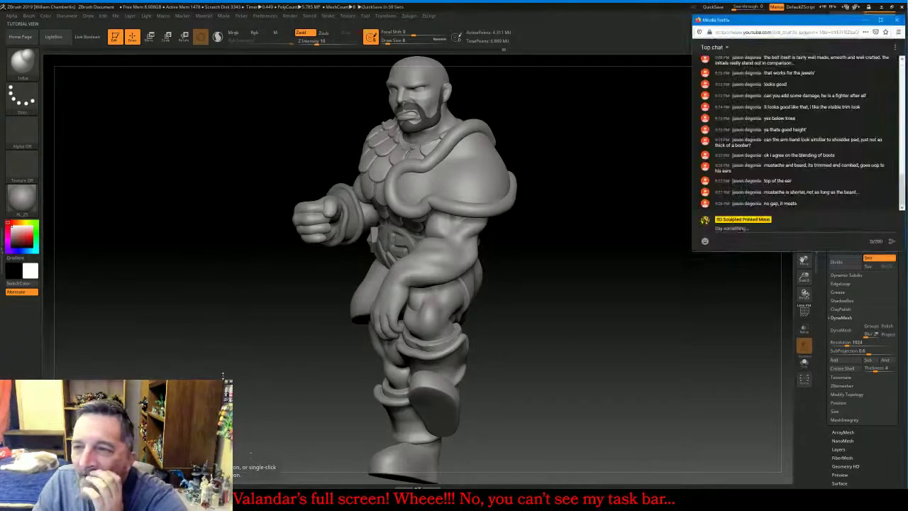
{"action": "left_click", "coordinate": [672, 383]}
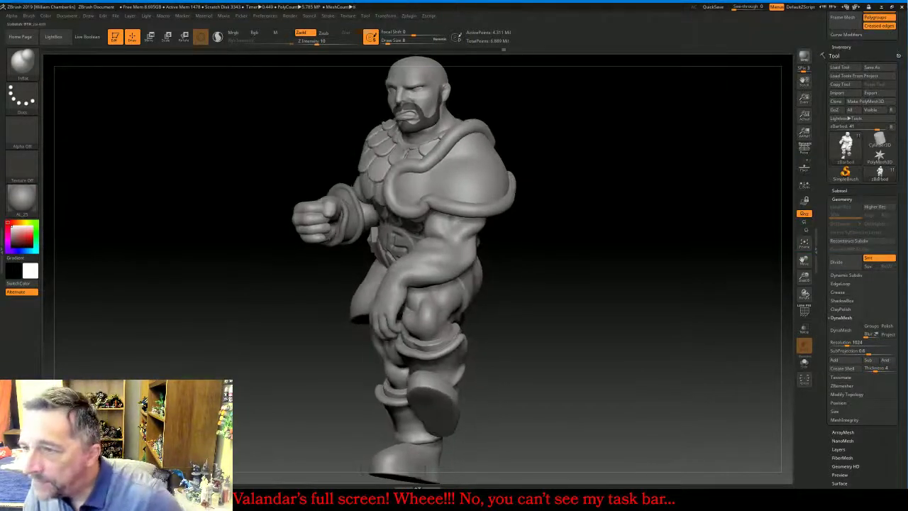
Extract the masked beard and mustache with a thickness of 0.02 and accept it as a new subtool
{"action": "left_click", "coordinate": [844, 190]}
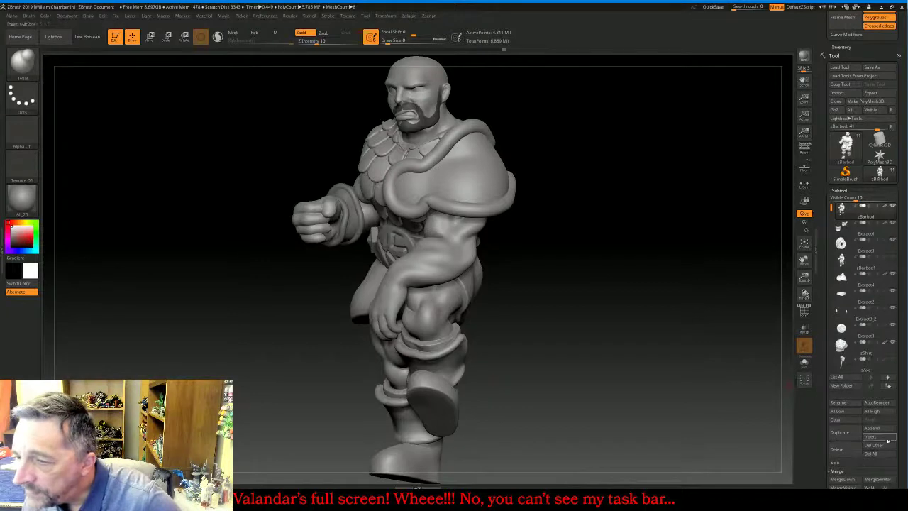
{"action": "scroll", "coordinate": [879, 422], "scroll_direction": "down", "scroll_amount": 5}
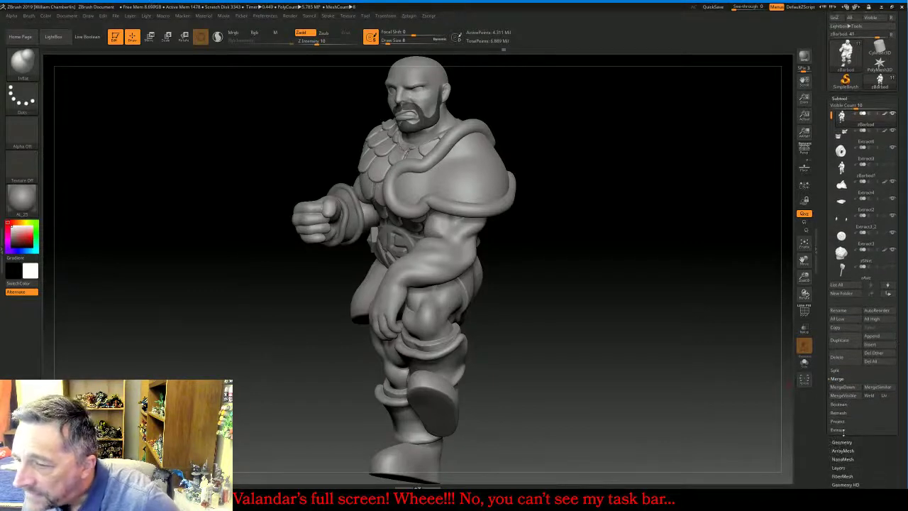
{"action": "left_click", "coordinate": [839, 431]}
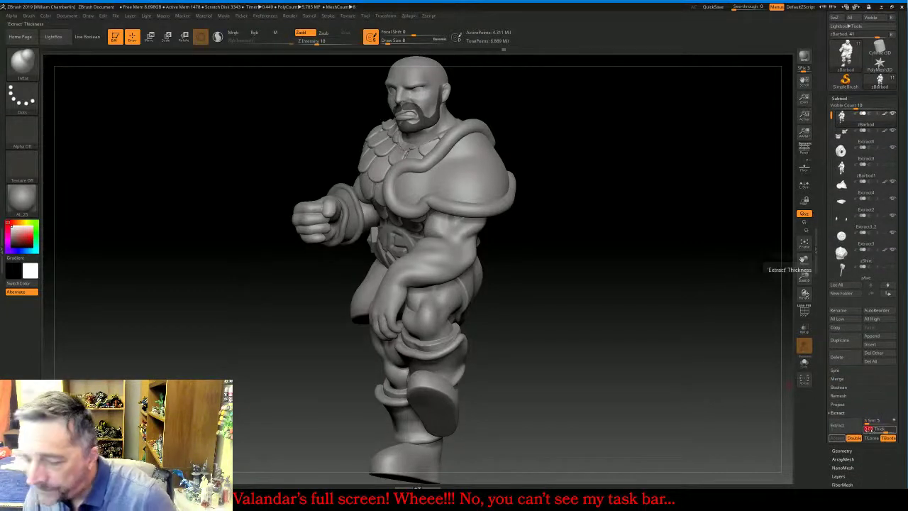
{"action": "key", "text": "BackSpace"}
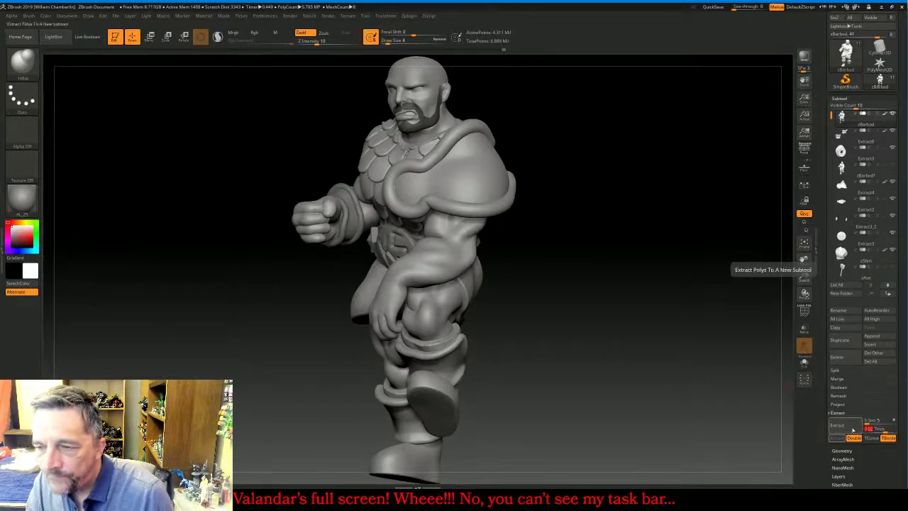
{"action": "left_click", "coordinate": [851, 426]}
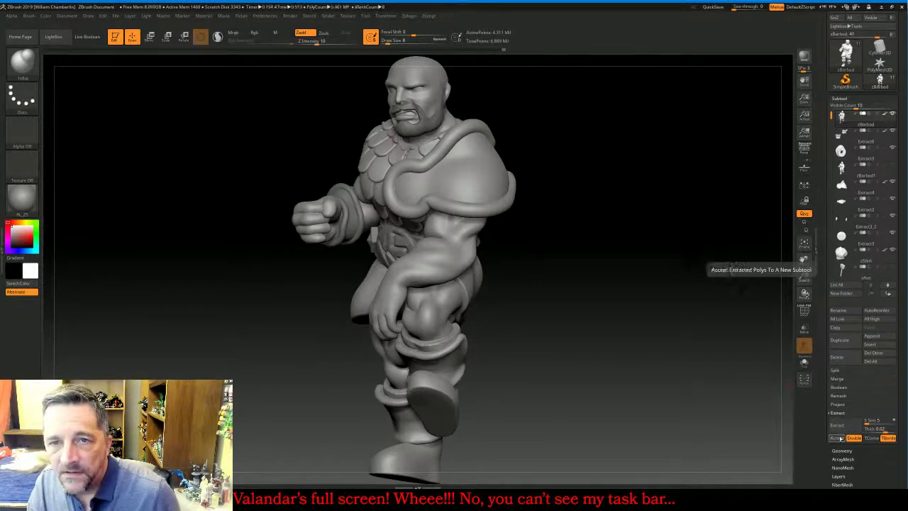
{"action": "left_click_drag", "start_coordinate": [788, 387], "coordinate": [855, 394]}
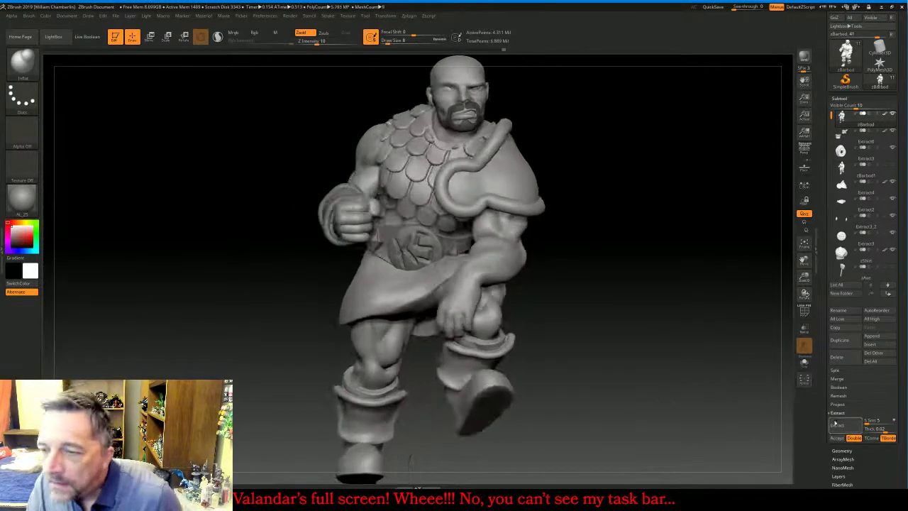
{"action": "left_click", "coordinate": [835, 426]}
{"action": "left_click", "coordinate": [837, 438]}
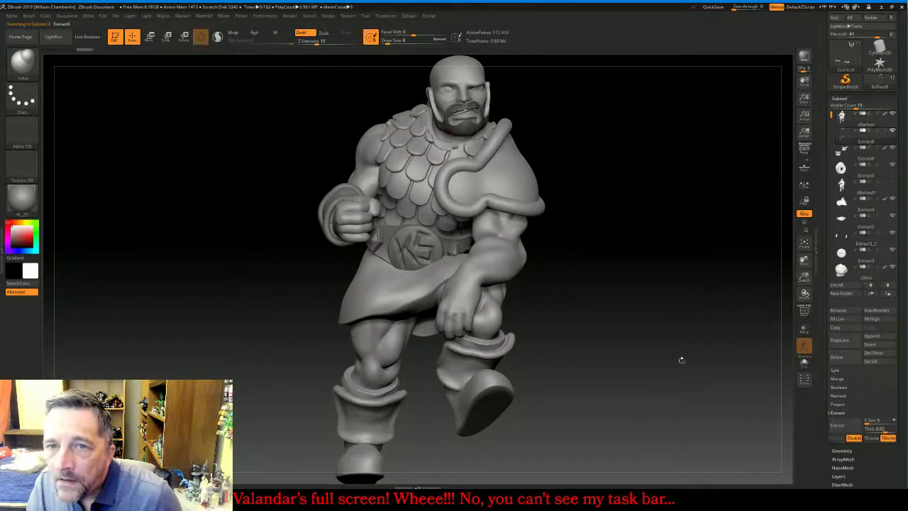
Clear the mask on the body subtool and make the extracted beard subtool active with the Standard brush
{"action": "left_click", "coordinate": [842, 119]}
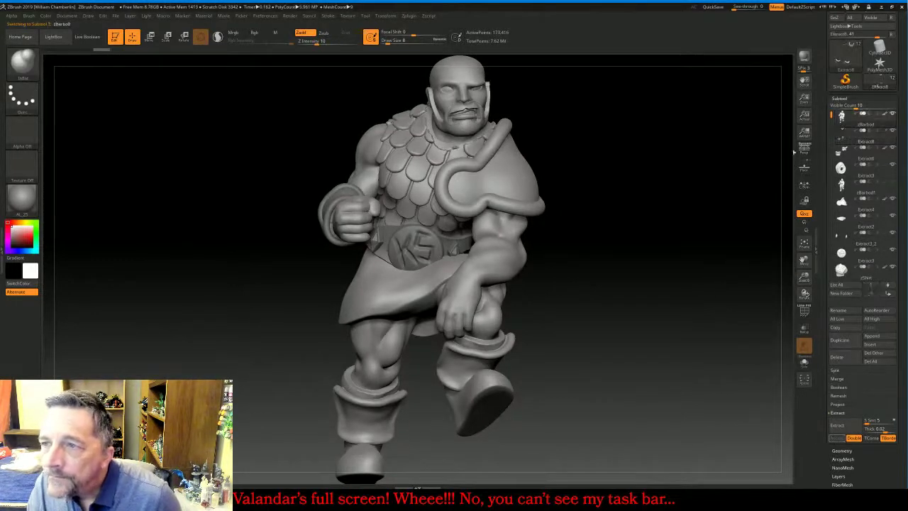
{"action": "mouse_move", "coordinate": [653, 193]}
{"action": "left_mouse_down", "text": "ctrl"}
{"action": "mouse_move", "coordinate": [690, 232]}
{"action": "mouse_move", "coordinate": [679, 232]}
{"action": "left_mouse_up", "text": "ctrl"}
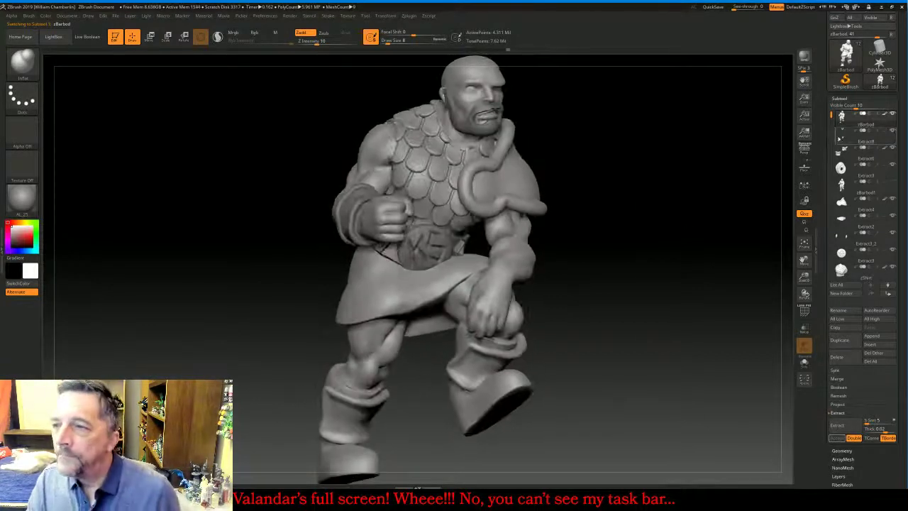
{"action": "left_click", "coordinate": [839, 139]}
{"action": "key", "text": "b"}
{"action": "key", "text": "s"}
{"action": "key", "text": "t"}
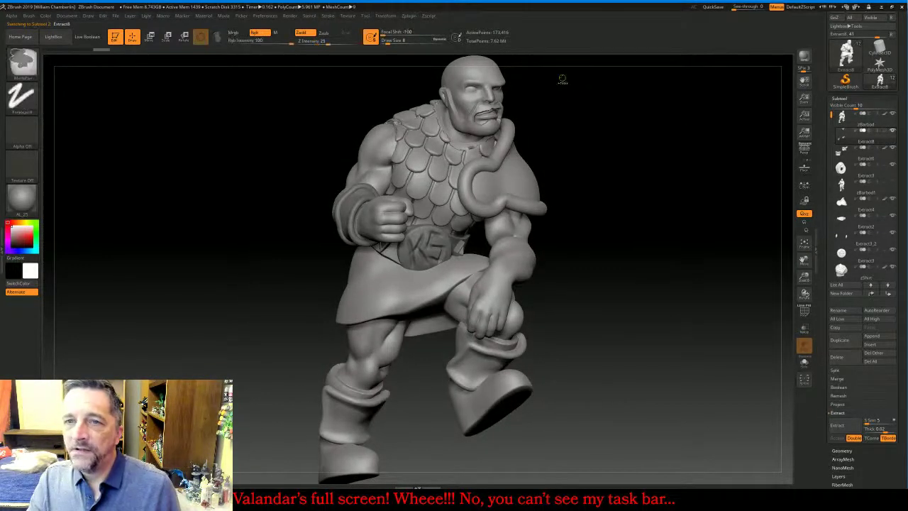
Mask the extracted beard with a rectangle around the head and hide the body subtool
{"action": "left_click_drag", "start_coordinate": [597, 178], "coordinate": [361, 60], "text": "ctrl+shift"}
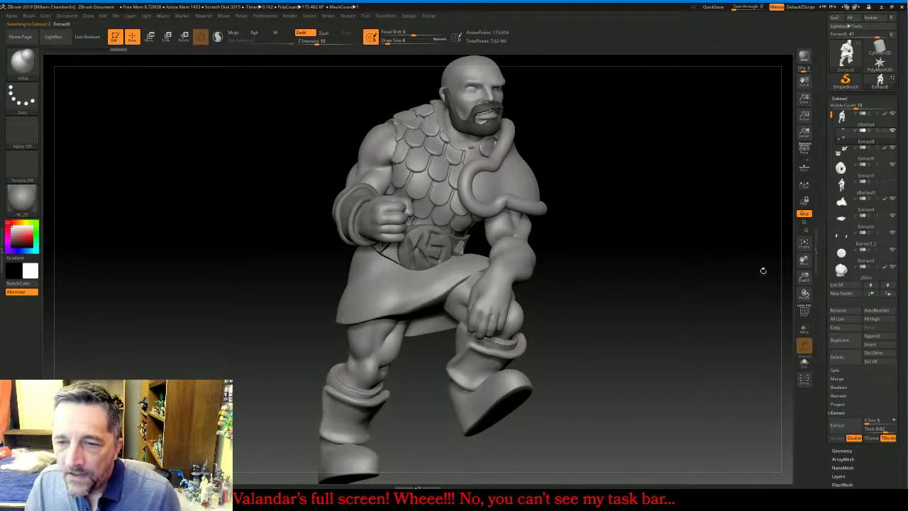
{"action": "left_click_drag", "start_coordinate": [780, 319], "coordinate": [744, 294]}
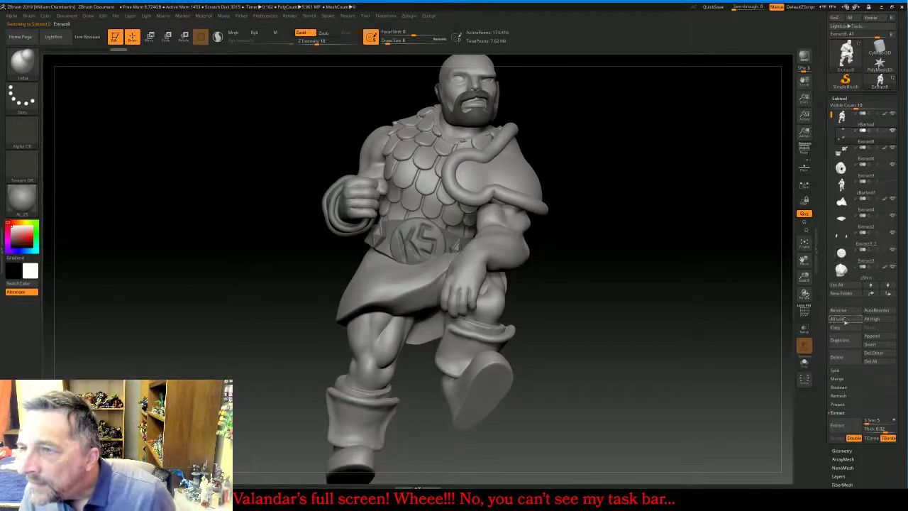
{"action": "scroll", "coordinate": [900, 347], "scroll_direction": "down", "scroll_amount": 3}
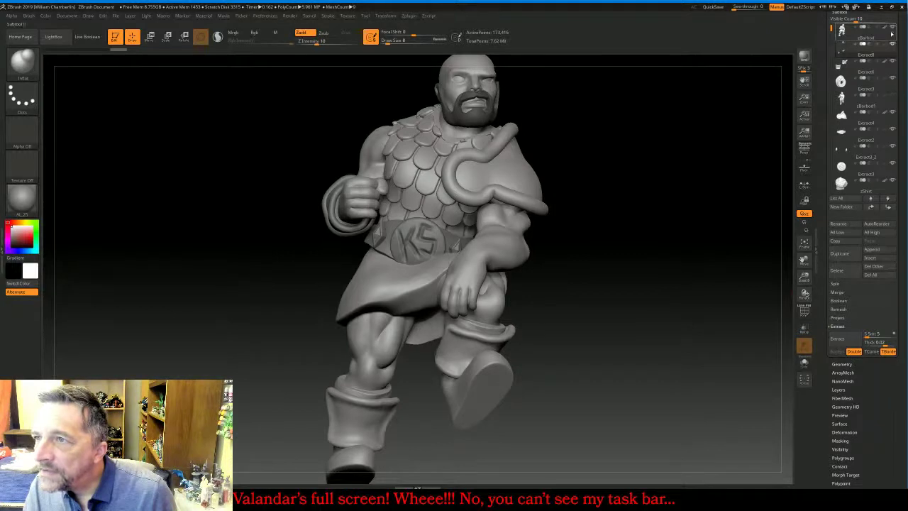
{"action": "left_click", "coordinate": [892, 44]}
{"action": "left_click", "coordinate": [893, 59]}
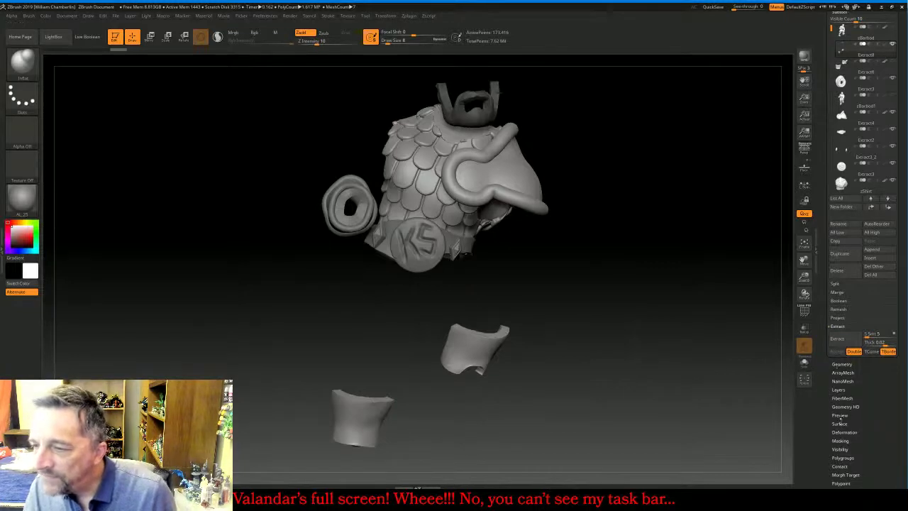
Hide the unmasked parts of the beard subtool and delete the hidden geometry at the boots
{"action": "left_click", "coordinate": [841, 449]}
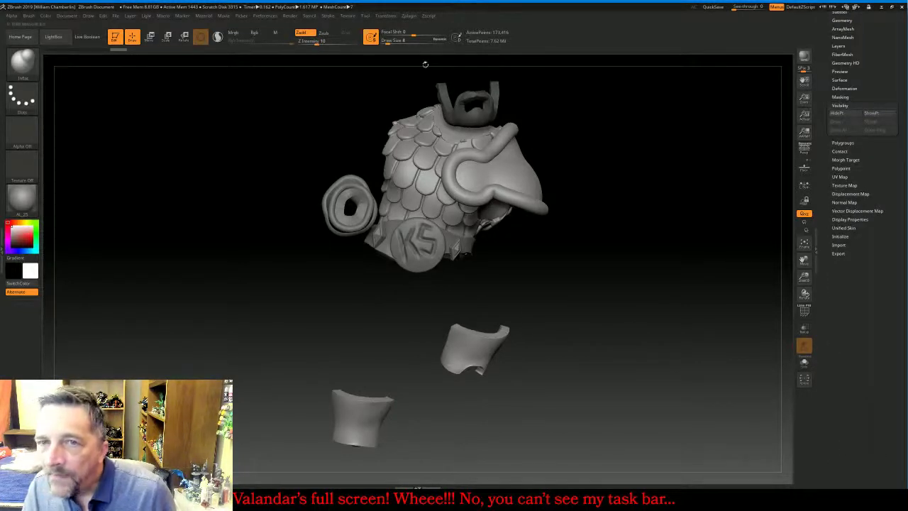
{"action": "left_click", "coordinate": [837, 113]}
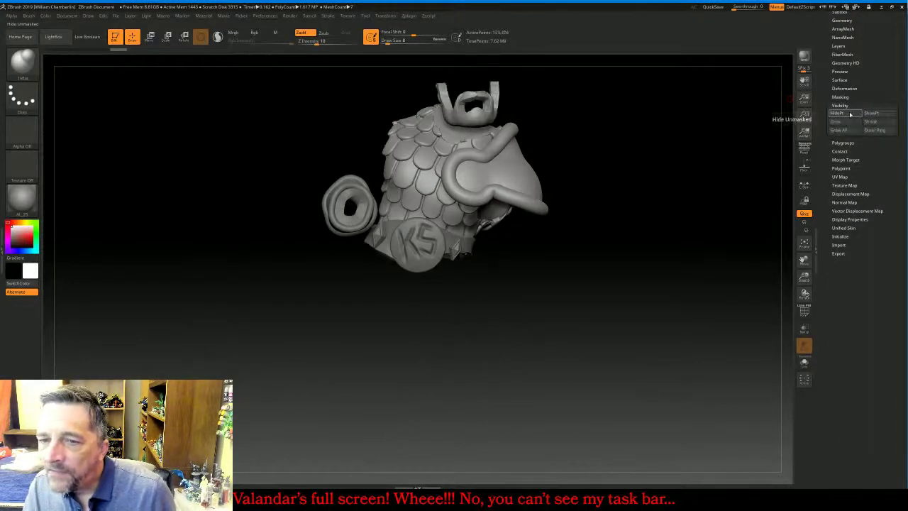
{"action": "left_click", "coordinate": [849, 20]}
{"action": "left_click", "coordinate": [840, 215]}
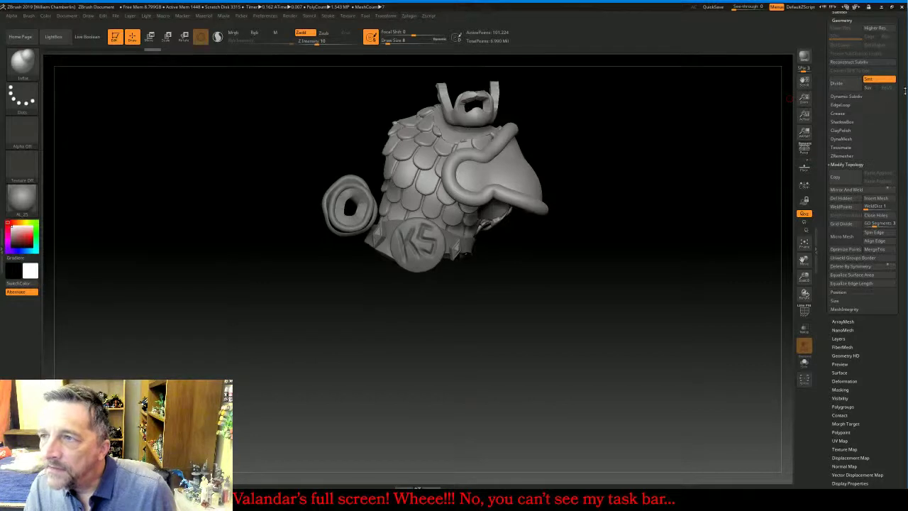
Show the body subtool again and frame the face closely to inspect the beard piece
{"action": "left_click_drag", "start_coordinate": [905, 90], "coordinate": [905, 279]}
{"action": "left_click", "coordinate": [842, 200]}
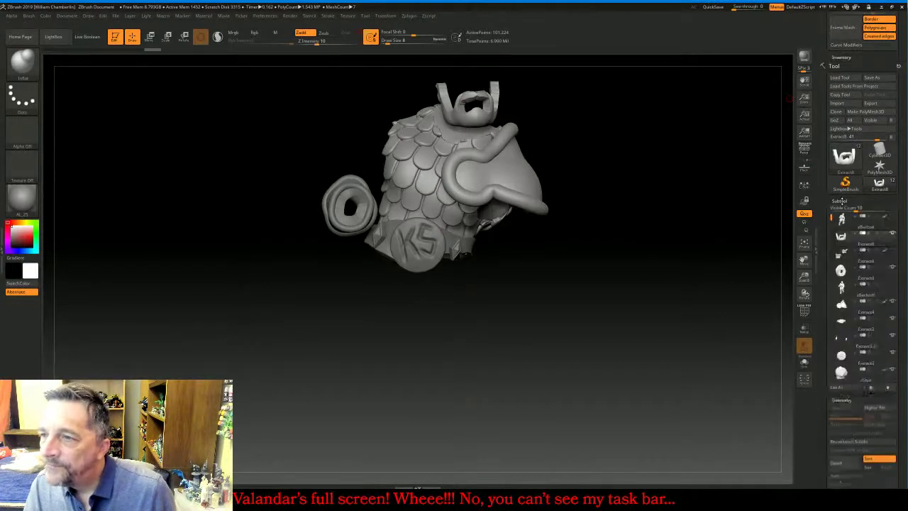
{"action": "left_click", "coordinate": [839, 202]}
{"action": "mouse_move", "coordinate": [841, 219]}
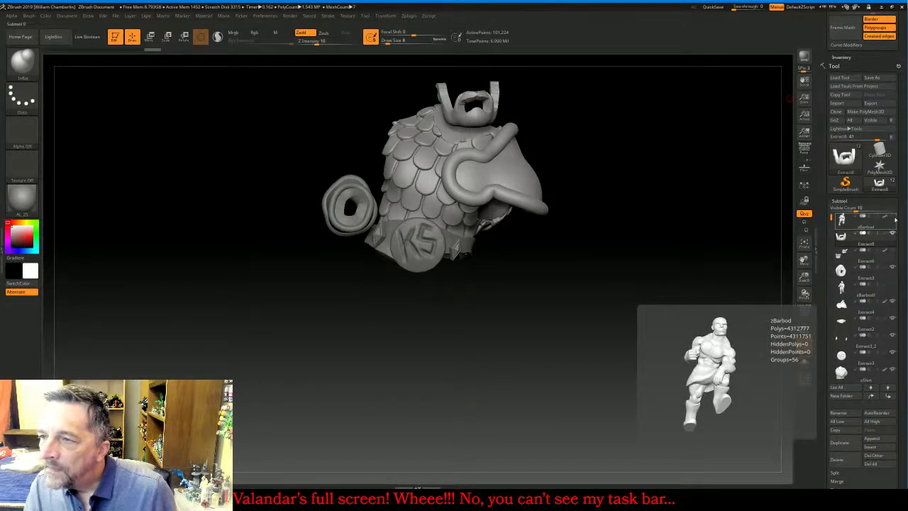
{"action": "left_click_drag", "start_coordinate": [729, 189], "coordinate": [710, 215]}
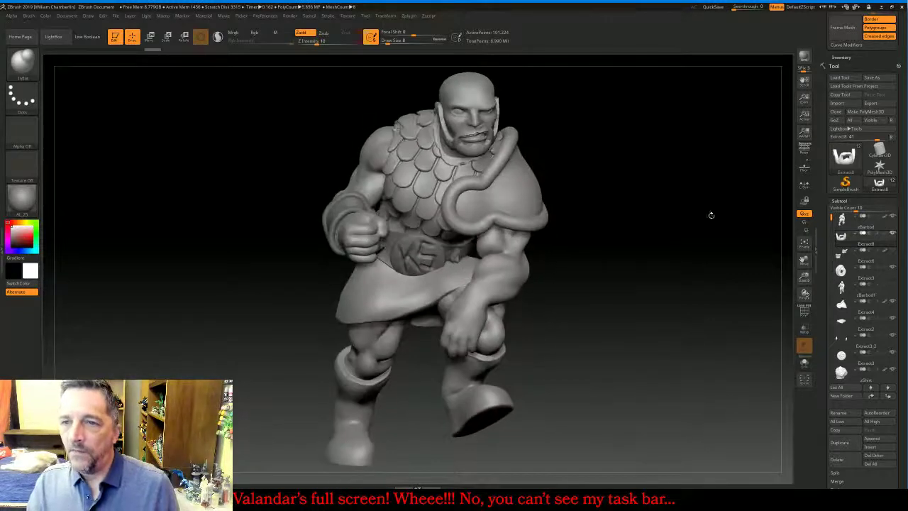
{"action": "left_click", "coordinate": [804, 244]}
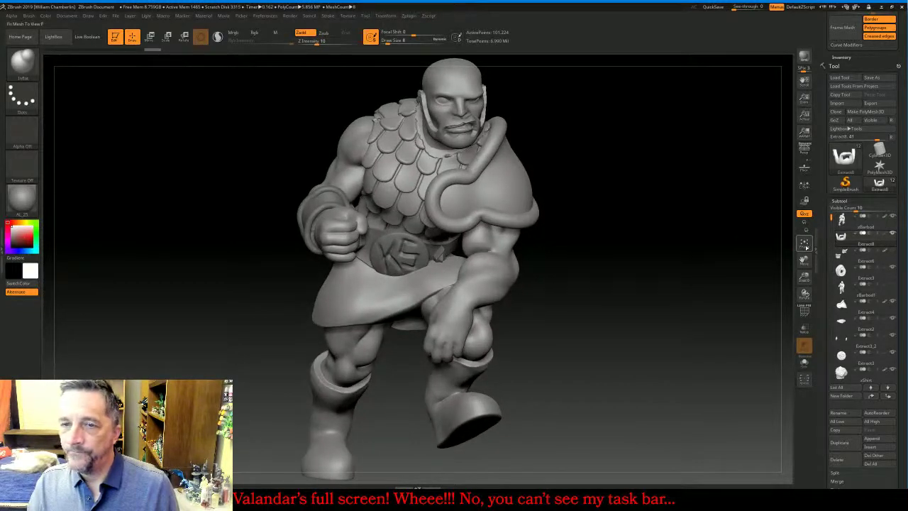
{"action": "left_click", "coordinate": [806, 246]}
{"action": "left_click_drag", "start_coordinate": [803, 275], "coordinate": [708, 231]}
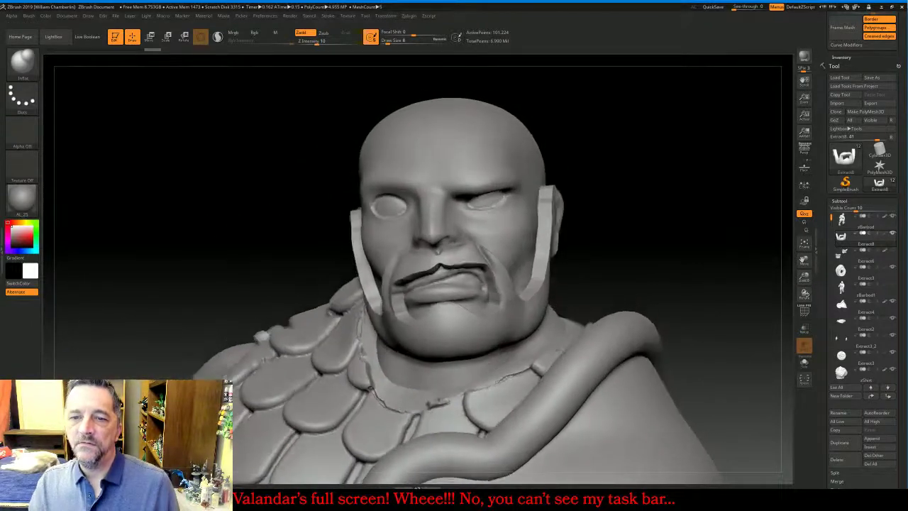
{"action": "left_click_drag", "start_coordinate": [710, 269], "coordinate": [768, 221]}
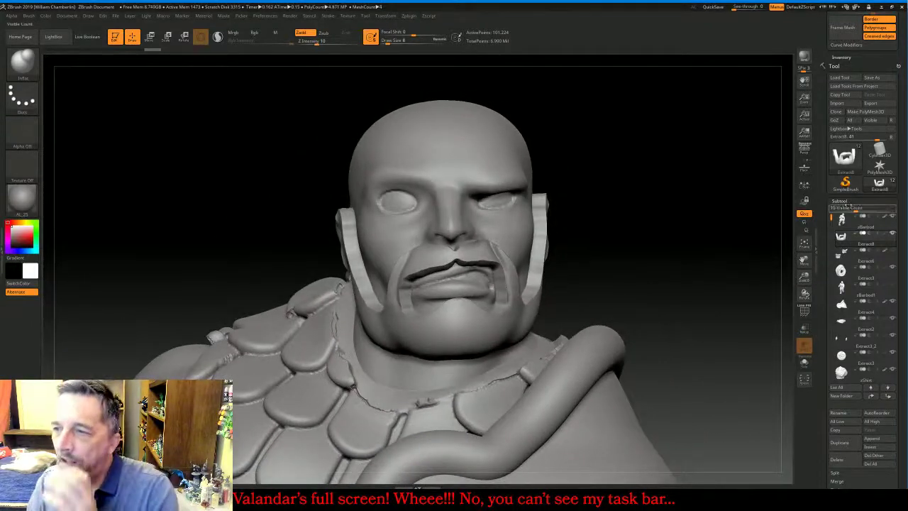
Remesh the beard subtool with DynaMesh at a resolution of 256
{"action": "left_click", "coordinate": [839, 200]}
{"action": "left_click", "coordinate": [841, 209]}
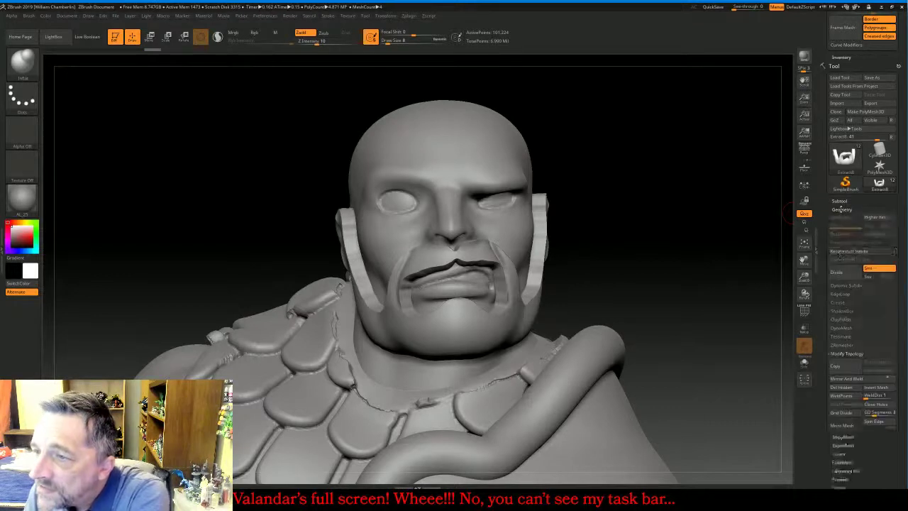
{"action": "left_click", "coordinate": [842, 328]}
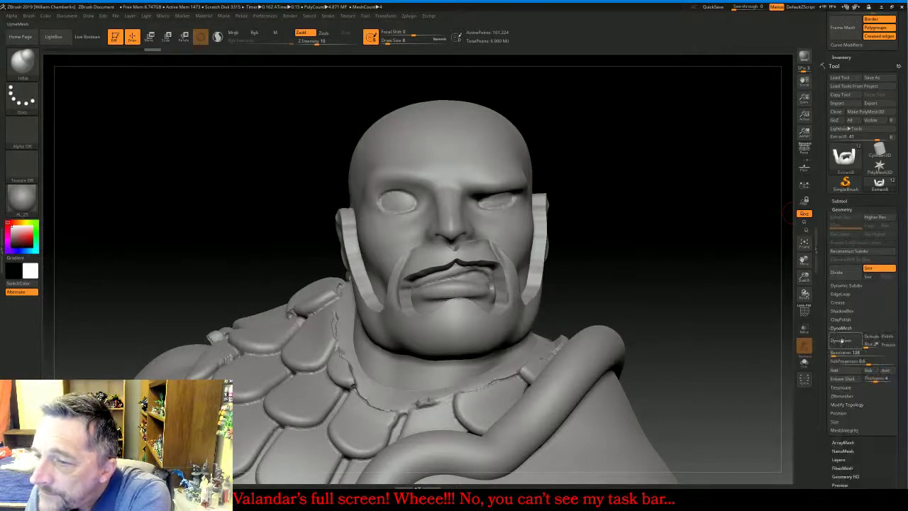
{"action": "left_click", "coordinate": [840, 341]}
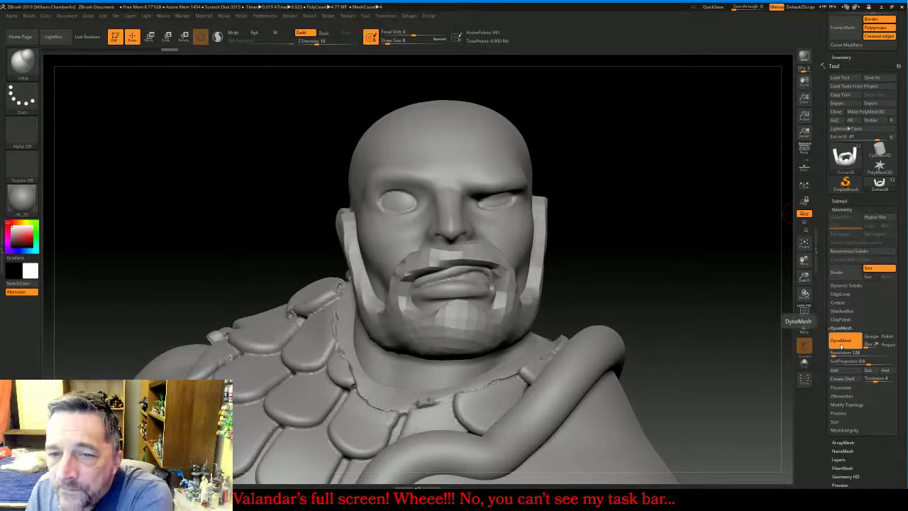
{"action": "key", "text": "ctrl+z"}
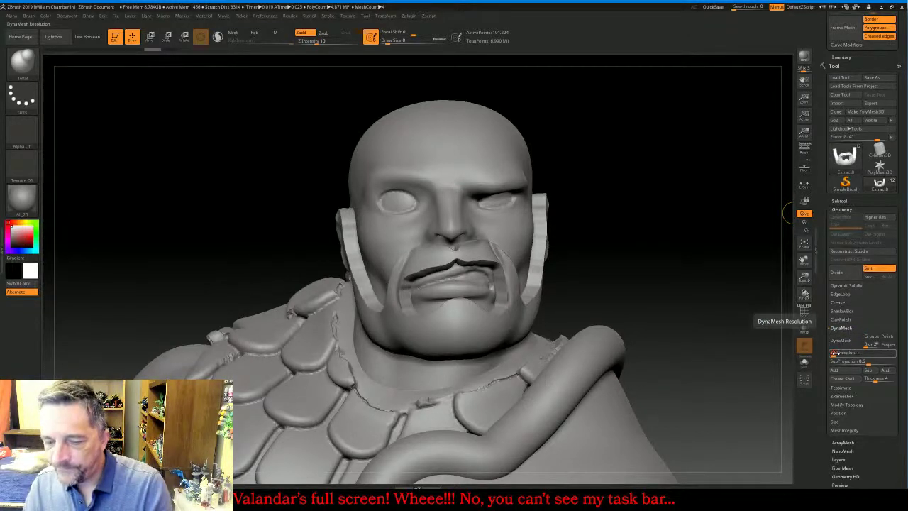
{"action": "left_click", "coordinate": [841, 340]}
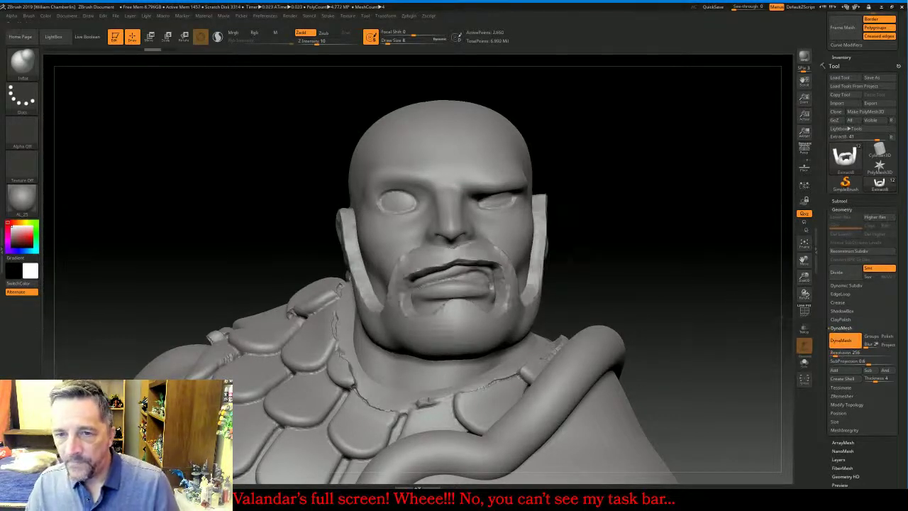
Smooth the mustache, chin and right sideburn of the beard with a draw size of 22
{"action": "left_click_drag", "start_coordinate": [659, 279], "coordinate": [694, 277]}
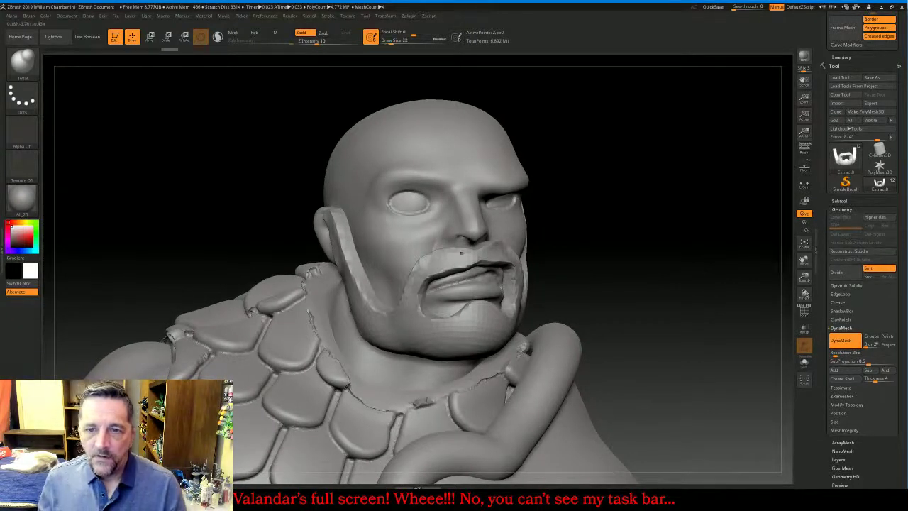
{"action": "key", "text": "shift"}
{"action": "mouse_move", "coordinate": [456, 258]}
{"action": "left_mouse_down", "text": "shift"}
{"action": "mouse_move", "coordinate": [433, 274]}
{"action": "mouse_move", "coordinate": [418, 305]}
{"action": "mouse_move", "coordinate": [425, 313]}
{"action": "mouse_move", "coordinate": [498, 311]}
{"action": "left_mouse_up", "text": "shift"}
{"action": "mouse_move", "coordinate": [485, 257]}
{"action": "left_mouse_down", "text": "shift"}
{"action": "mouse_move", "coordinate": [518, 267]}
{"action": "mouse_move", "coordinate": [516, 292]}
{"action": "left_mouse_up", "text": "shift"}
{"action": "mouse_move", "coordinate": [406, 307]}
{"action": "left_mouse_down", "text": "shift"}
{"action": "mouse_move", "coordinate": [379, 310]}
{"action": "mouse_move", "coordinate": [332, 224]}
{"action": "left_mouse_up", "text": "shift"}
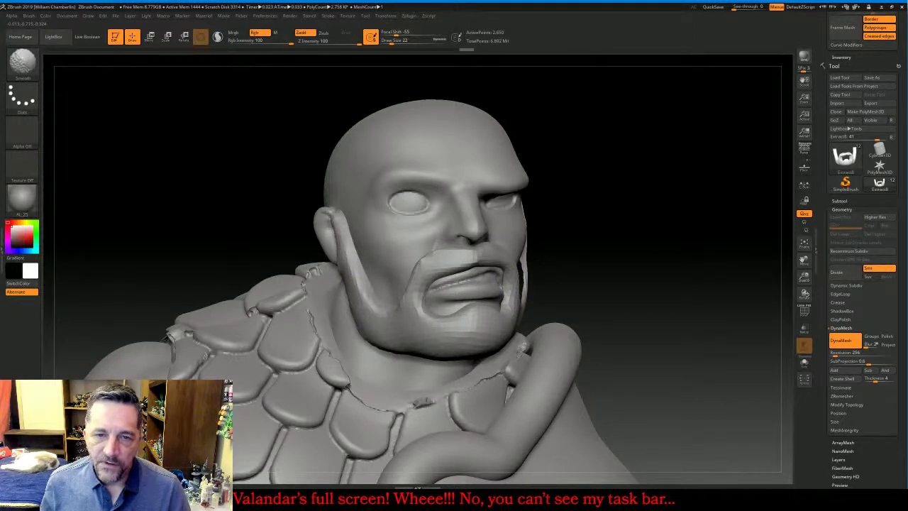
{"action": "left_click_drag", "start_coordinate": [340, 273], "coordinate": [338, 217], "text": "shift"}
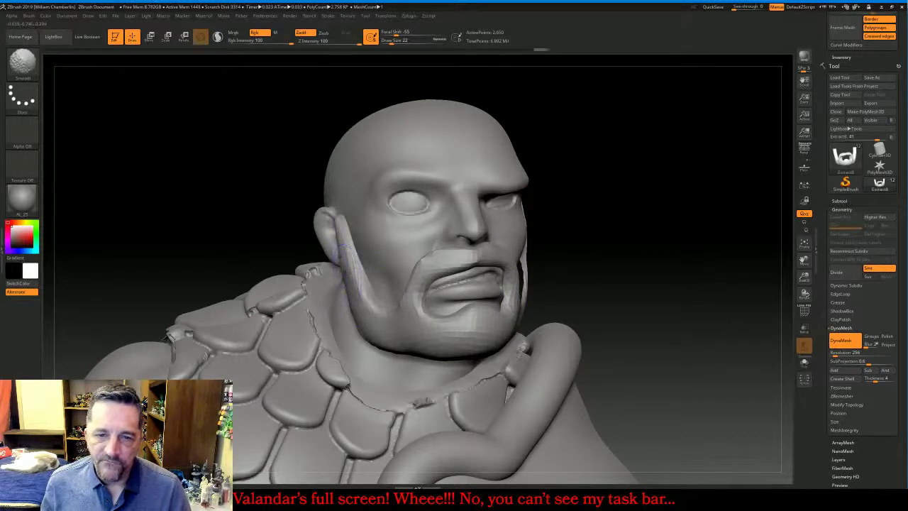
{"action": "left_click_drag", "start_coordinate": [367, 307], "coordinate": [401, 311], "text": "shift"}
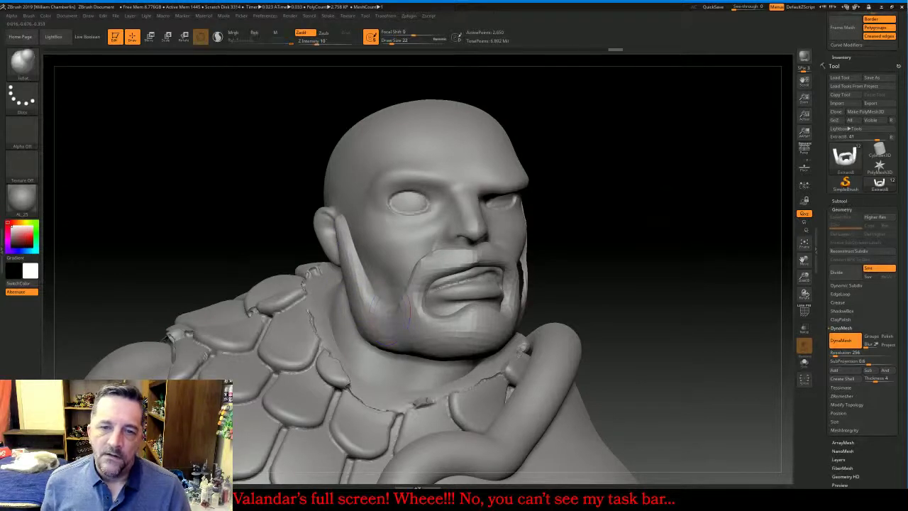
Smooth the jaw edge and sideburn of the beard on the left side of the face
{"action": "right_click_drag", "start_coordinate": [419, 300], "coordinate": [522, 228]}
{"action": "mouse_move", "coordinate": [336, 298]}
{"action": "left_mouse_down", "text": "shift"}
{"action": "mouse_move", "coordinate": [344, 244]}
{"action": "mouse_move", "coordinate": [352, 325]}
{"action": "mouse_move", "coordinate": [366, 347]}
{"action": "left_mouse_up", "text": "shift"}
{"action": "mouse_move", "coordinate": [469, 318]}
{"action": "right_mouse_down"}
{"action": "mouse_move", "coordinate": [347, 322]}
{"action": "mouse_move", "coordinate": [529, 292]}
{"action": "right_mouse_up"}
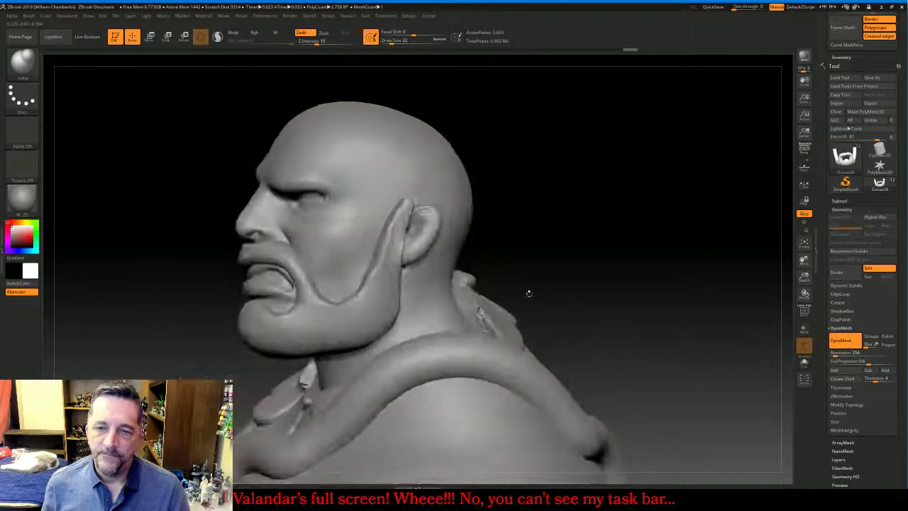
{"action": "mouse_move", "coordinate": [409, 207]}
{"action": "left_mouse_down", "text": "shift"}
{"action": "mouse_move", "coordinate": [400, 255]}
{"action": "mouse_move", "coordinate": [358, 298]}
{"action": "mouse_move", "coordinate": [310, 301]}
{"action": "mouse_move", "coordinate": [284, 321]}
{"action": "left_mouse_up", "text": "shift"}
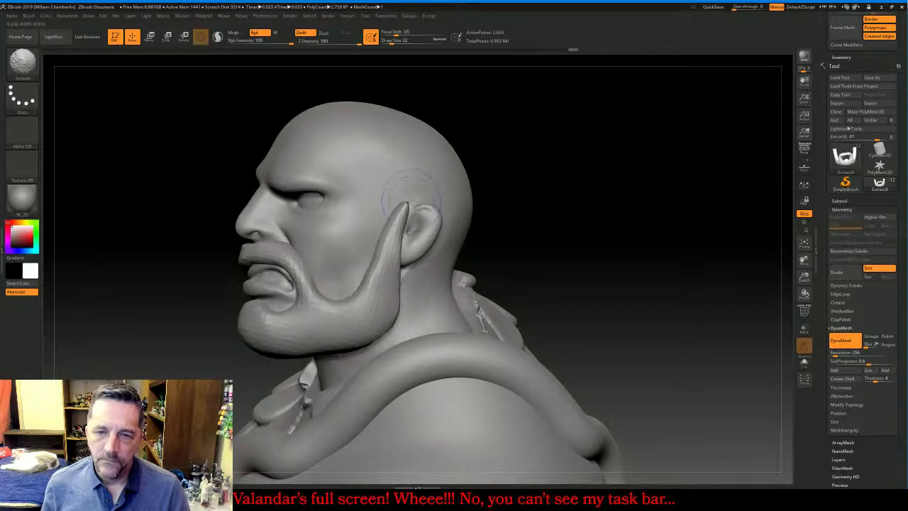
{"action": "left_click_drag", "start_coordinate": [406, 204], "coordinate": [392, 309], "text": "shift"}
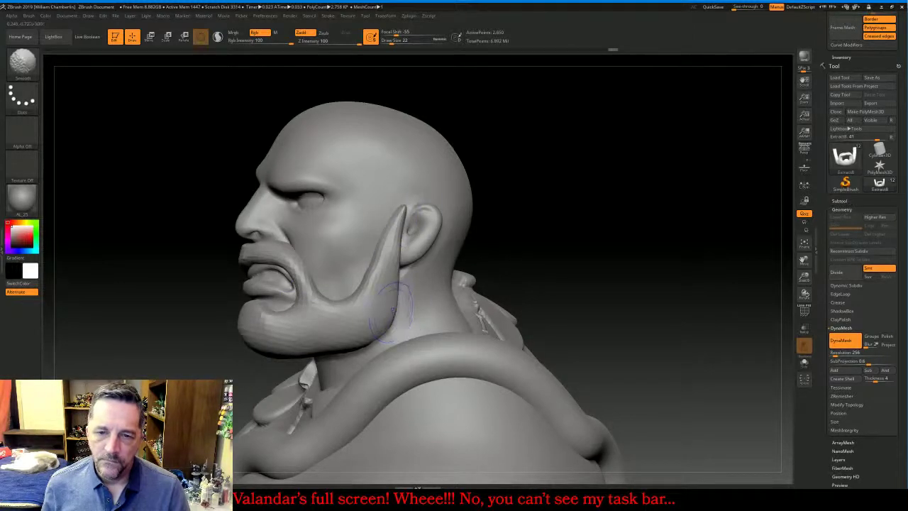
Divide the beard mesh up to subdivision level 4 and delete the lower levels
{"action": "mouse_move", "coordinate": [553, 207]}
{"action": "left_mouse_down"}
{"action": "mouse_move", "coordinate": [633, 211]}
{"action": "mouse_move", "coordinate": [619, 205]}
{"action": "left_mouse_up"}
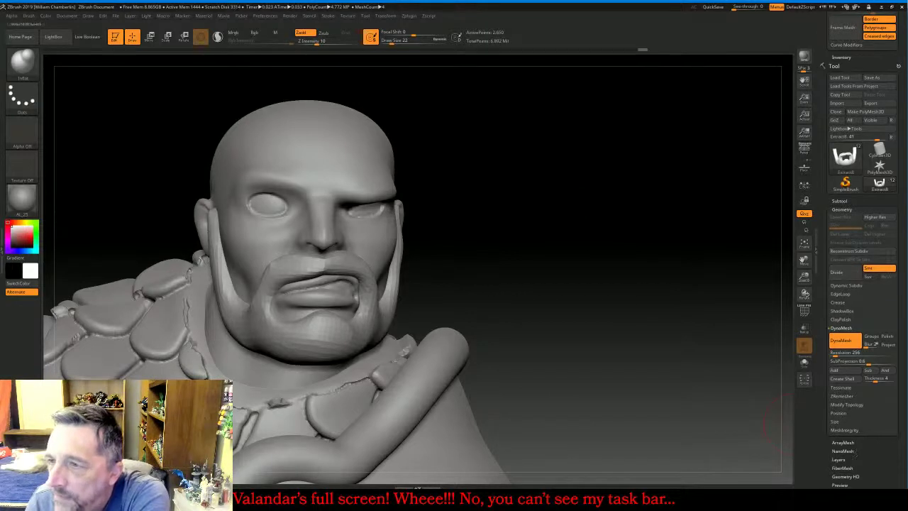
{"action": "left_click", "coordinate": [839, 274]}
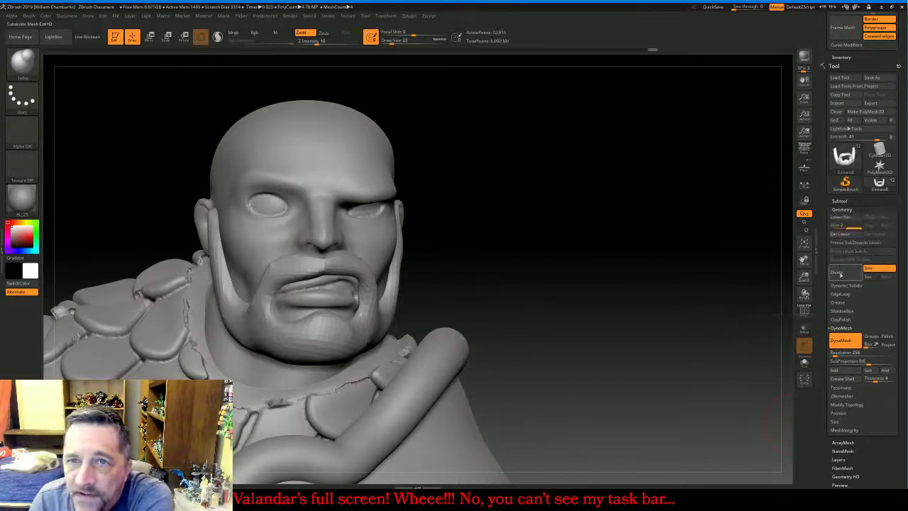
{"action": "left_click", "coordinate": [840, 274]}
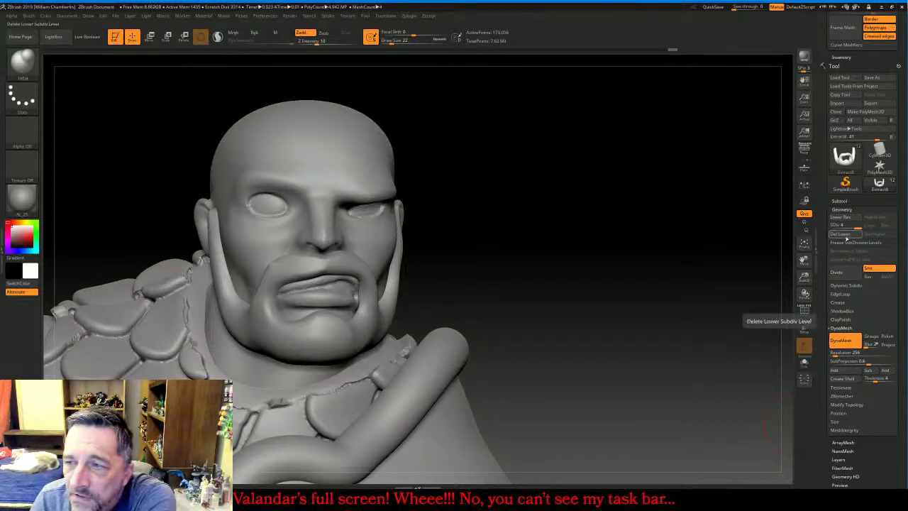
{"action": "left_click", "coordinate": [840, 233]}
Set up the ClayBuildup brush with Alpha 01 and a draw size of 9 for sculpting the beard
{"action": "left_click", "coordinate": [807, 248]}
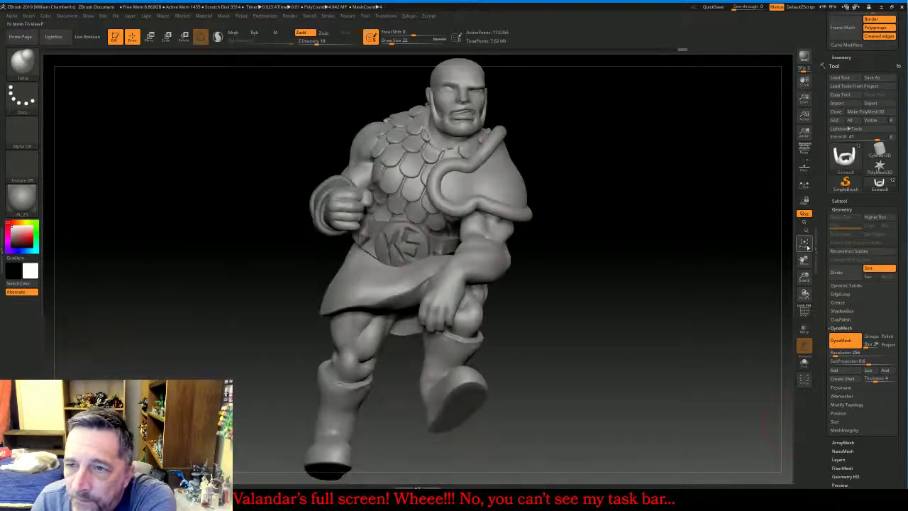
{"action": "left_click", "coordinate": [807, 247]}
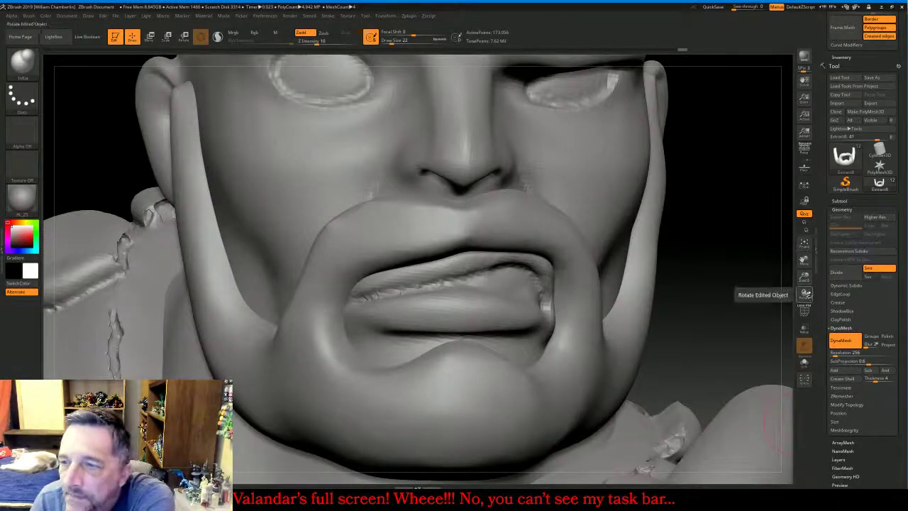
{"action": "left_click_drag", "start_coordinate": [804, 275], "coordinate": [802, 257]}
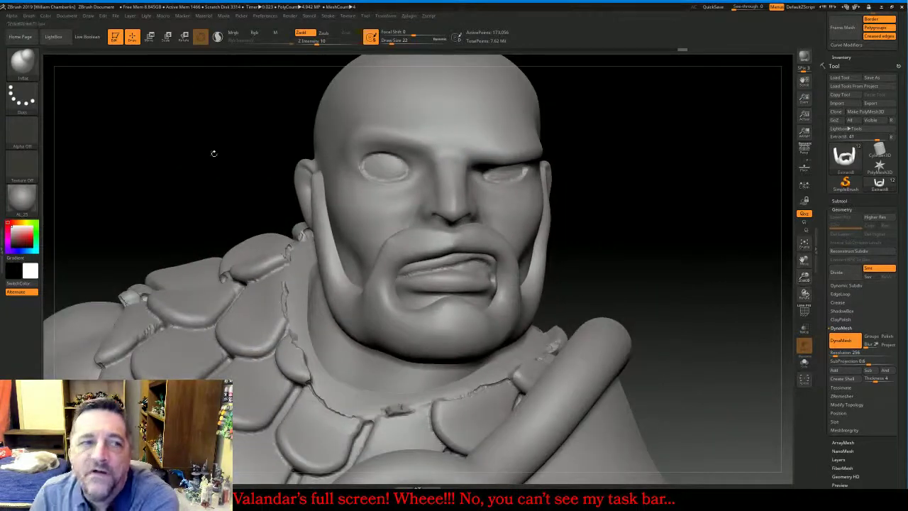
{"action": "left_click", "coordinate": [23, 63]}
{"action": "left_click", "coordinate": [100, 69]}
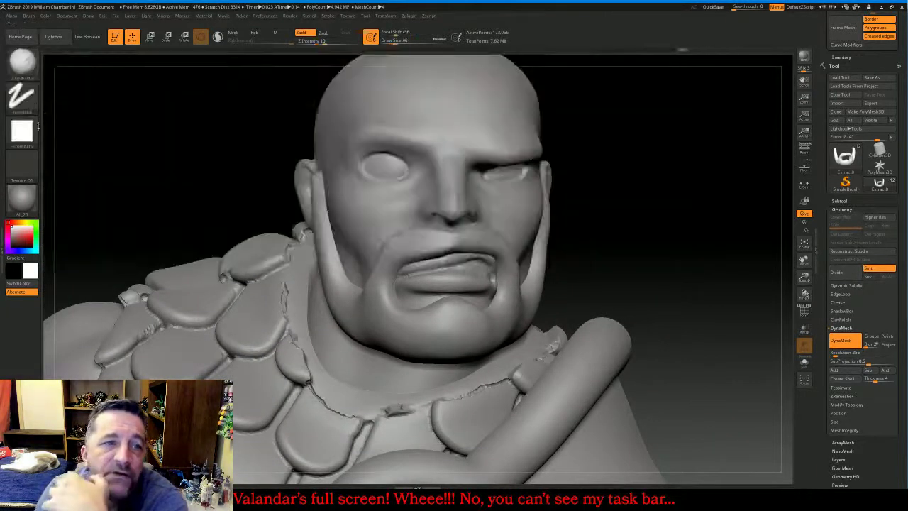
{"action": "left_click", "coordinate": [22, 131]}
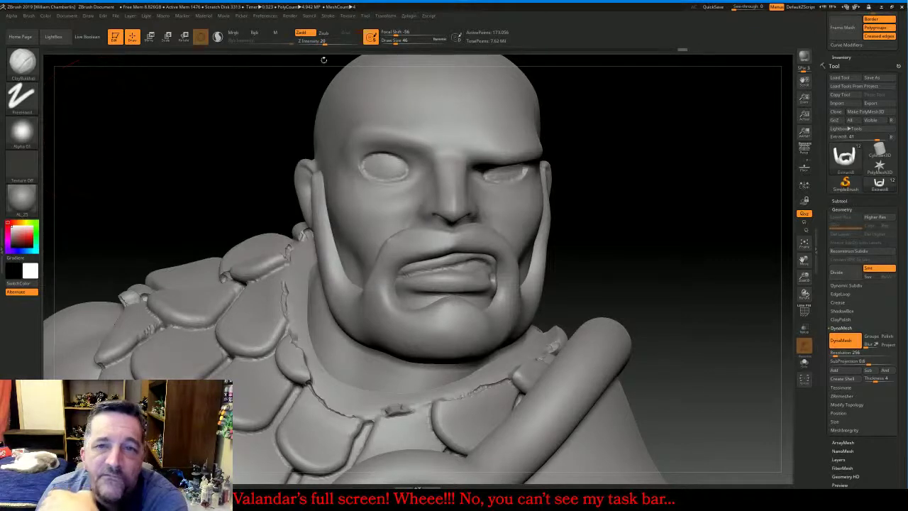
{"action": "left_click_drag", "start_coordinate": [392, 42], "coordinate": [389, 43]}
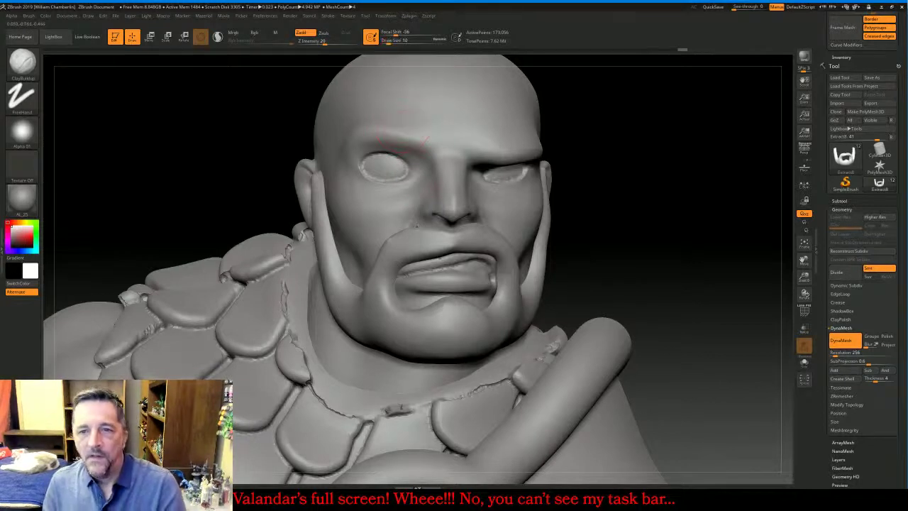
{"action": "key", "text": "bracketleft"}
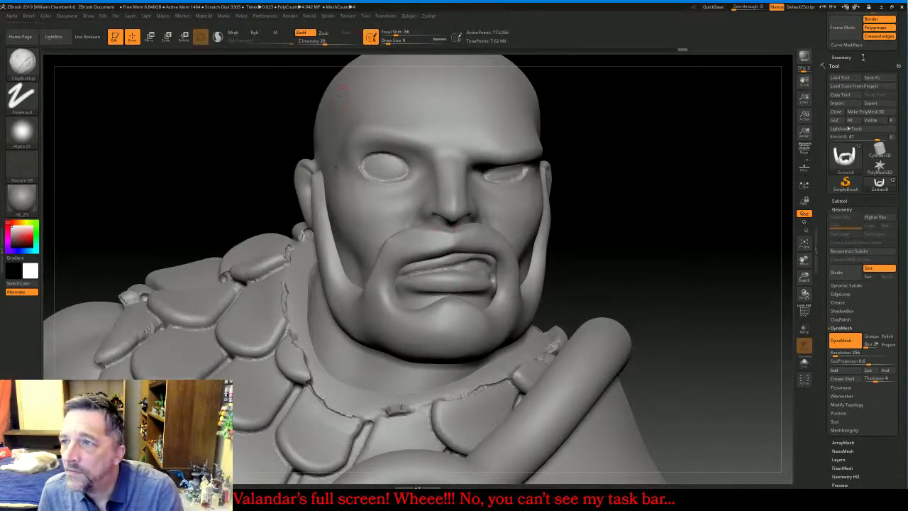
Open the brush's Lazy Mouse settings and sculpt curved hair clumps across the mustache and down around both corners of the mouth
{"action": "left_click_drag", "start_coordinate": [863, 59], "coordinate": [864, 174]}
{"action": "left_click", "coordinate": [841, 83]}
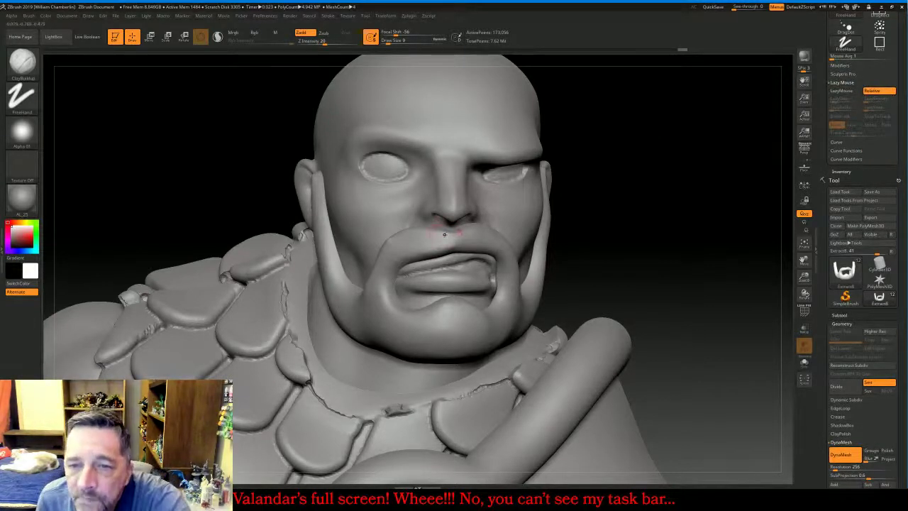
{"action": "mouse_move", "coordinate": [438, 235]}
{"action": "left_mouse_down"}
{"action": "mouse_move", "coordinate": [434, 252]}
{"action": "mouse_move", "coordinate": [419, 249]}
{"action": "mouse_move", "coordinate": [417, 234]}
{"action": "mouse_move", "coordinate": [386, 250]}
{"action": "mouse_move", "coordinate": [373, 311]}
{"action": "left_mouse_up"}
{"action": "left_click_drag", "start_coordinate": [451, 232], "coordinate": [465, 248]}
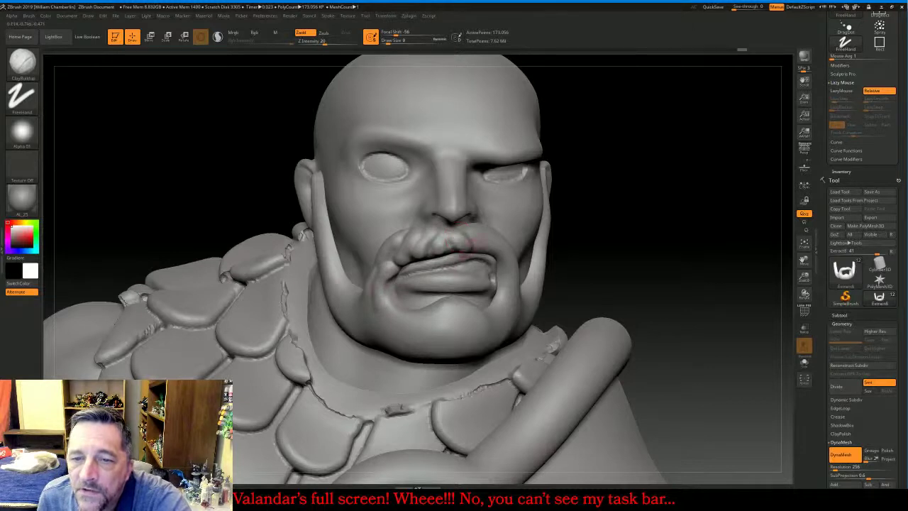
{"action": "left_click_drag", "start_coordinate": [602, 239], "coordinate": [656, 237]}
{"action": "mouse_move", "coordinate": [486, 227]}
{"action": "left_mouse_down"}
{"action": "mouse_move", "coordinate": [518, 276]}
{"action": "mouse_move", "coordinate": [530, 275]}
{"action": "mouse_move", "coordinate": [535, 312]}
{"action": "left_mouse_up"}
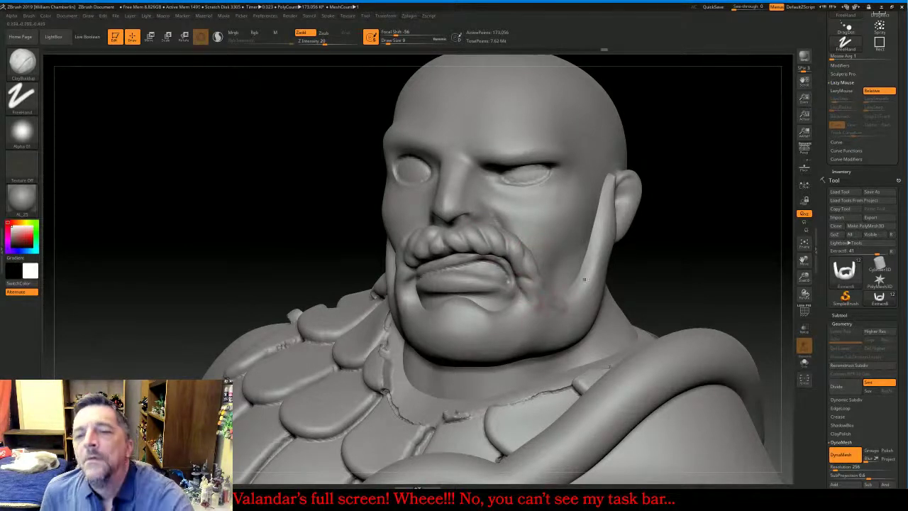
Sculpt slanted hair clumps down the warrior's right sideburn and along the jaw toward the mouth with ClayBuildup
{"action": "mouse_move", "coordinate": [668, 227]}
{"action": "left_mouse_down"}
{"action": "mouse_move", "coordinate": [654, 205]}
{"action": "mouse_move", "coordinate": [542, 205]}
{"action": "left_mouse_up"}
{"action": "left_click_drag", "start_coordinate": [187, 143], "coordinate": [444, 388]}
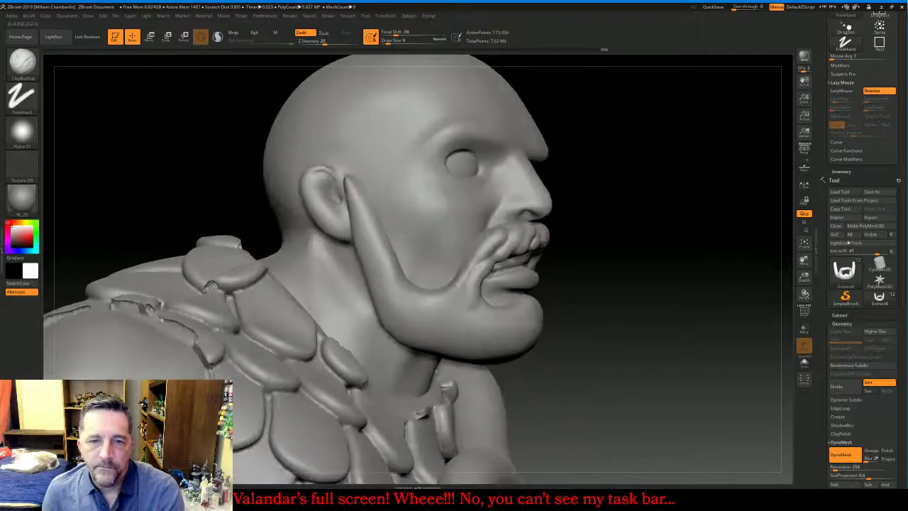
{"action": "mouse_move", "coordinate": [345, 177]}
{"action": "left_mouse_down"}
{"action": "mouse_move", "coordinate": [346, 201]}
{"action": "mouse_move", "coordinate": [392, 295]}
{"action": "mouse_move", "coordinate": [392, 328]}
{"action": "left_mouse_up"}
{"action": "mouse_move", "coordinate": [415, 292]}
{"action": "left_mouse_down"}
{"action": "mouse_move", "coordinate": [406, 329]}
{"action": "mouse_move", "coordinate": [429, 332]}
{"action": "left_mouse_up"}
{"action": "left_click_drag", "start_coordinate": [433, 288], "coordinate": [454, 325]}
{"action": "left_click_drag", "start_coordinate": [460, 274], "coordinate": [473, 331]}
Expand the brush's Auto Masking settings and sculpt slanted hair clumps down the warrior's left sideburn and along the jaw
{"action": "left_click_drag", "start_coordinate": [616, 319], "coordinate": [340, 312]}
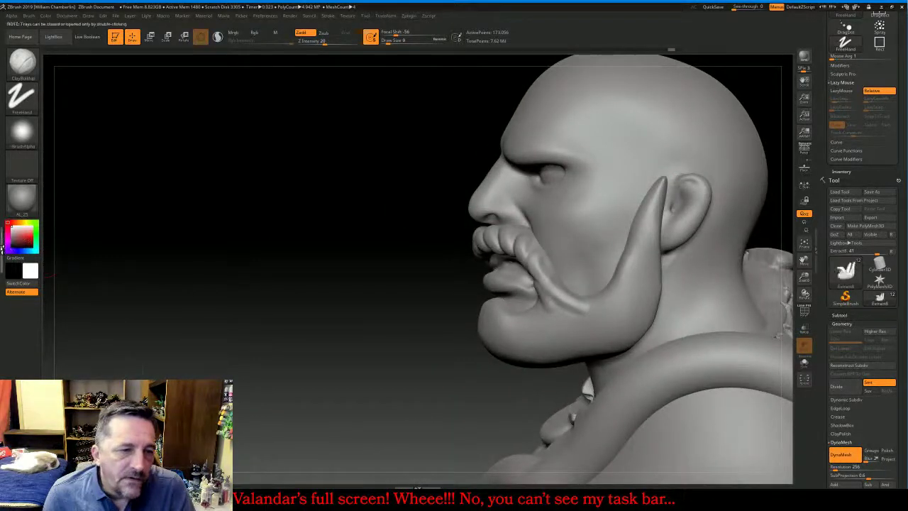
{"action": "left_click", "coordinate": [3, 247]}
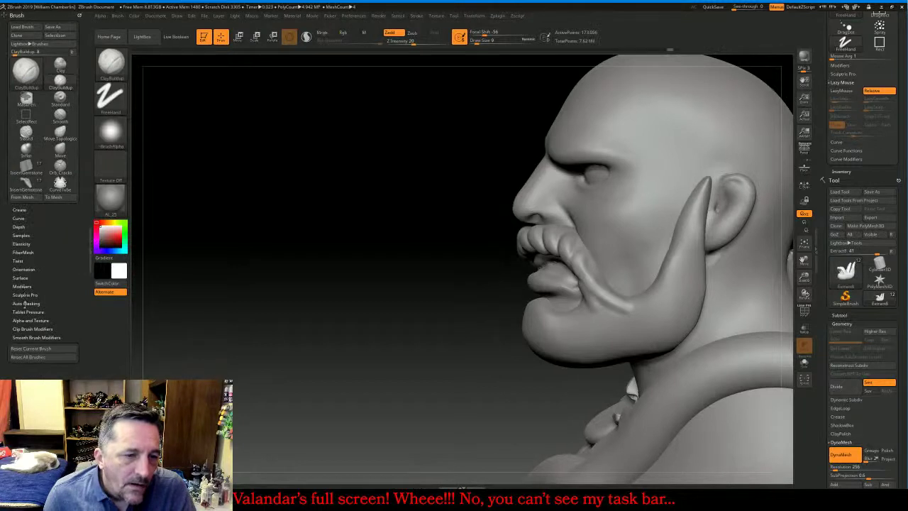
{"action": "left_click", "coordinate": [25, 303]}
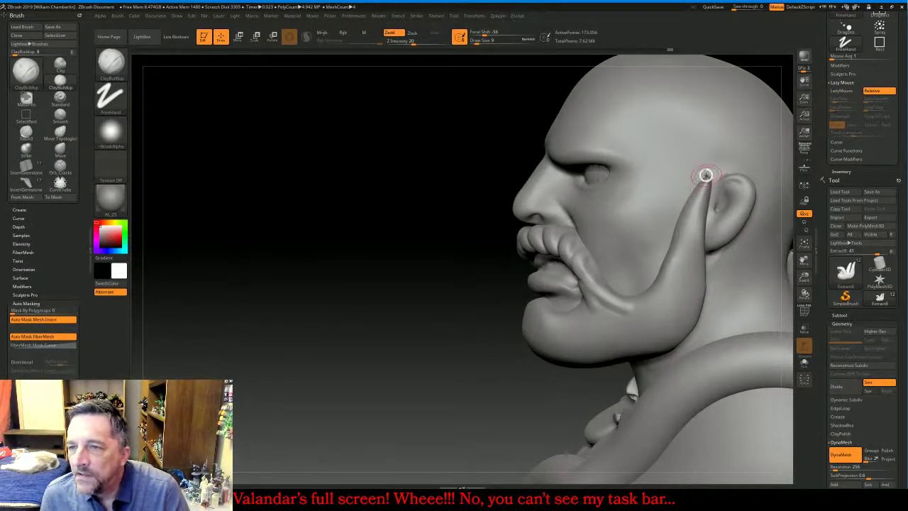
{"action": "key", "text": "space"}
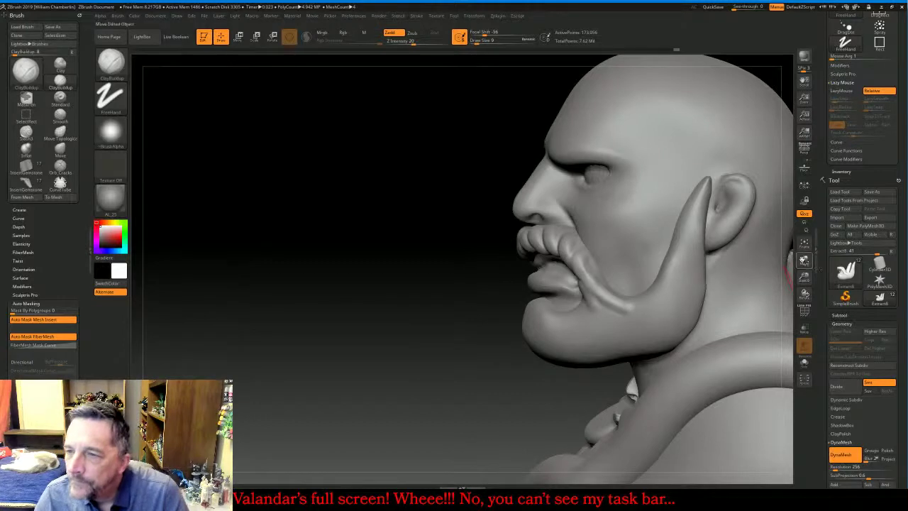
{"action": "mouse_move", "coordinate": [804, 259]}
{"action": "left_mouse_down"}
{"action": "mouse_move", "coordinate": [723, 282]}
{"action": "mouse_move", "coordinate": [706, 245]}
{"action": "mouse_move", "coordinate": [719, 241]}
{"action": "left_mouse_up"}
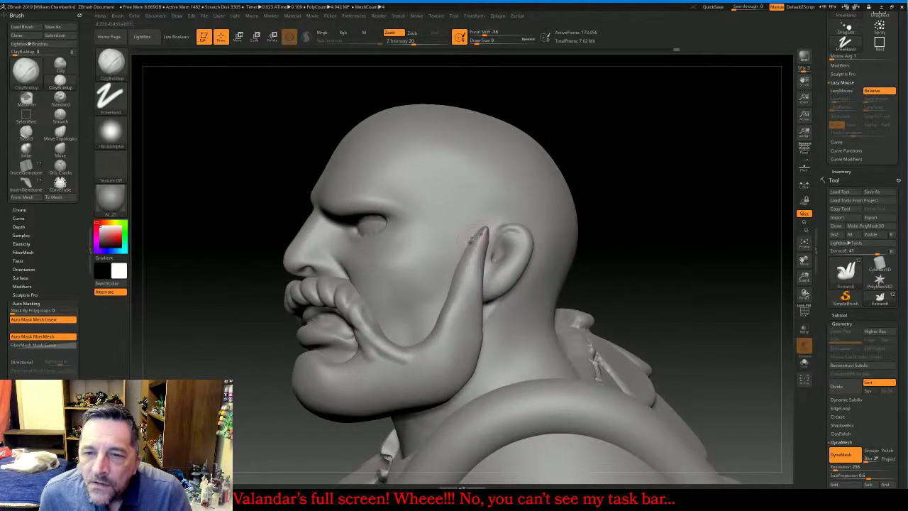
{"action": "mouse_move", "coordinate": [482, 231]}
{"action": "left_mouse_down"}
{"action": "mouse_move", "coordinate": [486, 246]}
{"action": "mouse_move", "coordinate": [467, 300]}
{"action": "mouse_move", "coordinate": [478, 316]}
{"action": "mouse_move", "coordinate": [471, 338]}
{"action": "mouse_move", "coordinate": [451, 351]}
{"action": "mouse_move", "coordinate": [435, 346]}
{"action": "mouse_move", "coordinate": [427, 376]}
{"action": "mouse_move", "coordinate": [402, 366]}
{"action": "mouse_move", "coordinate": [376, 332]}
{"action": "mouse_move", "coordinate": [388, 377]}
{"action": "left_mouse_up"}
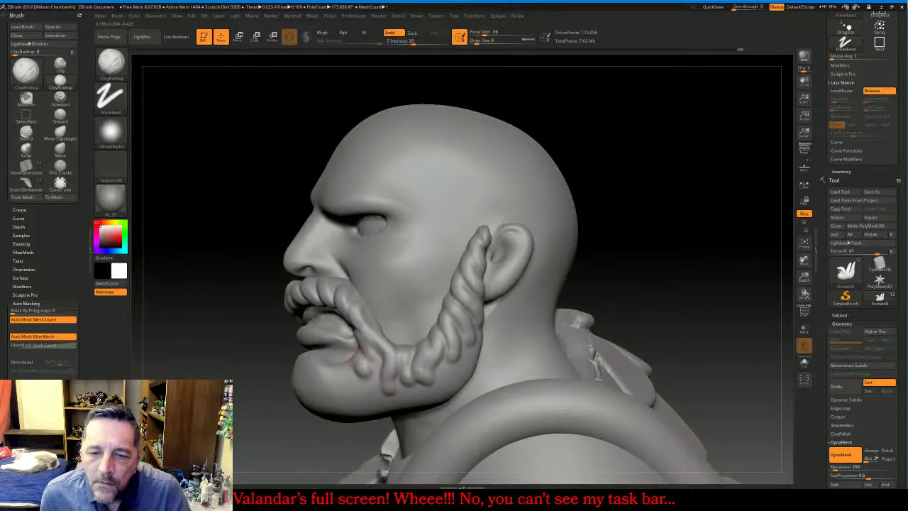
Sculpt a row of vertical hair clumps across the front of the chin below the lower lip
{"action": "left_click_drag", "start_coordinate": [539, 262], "coordinate": [597, 260]}
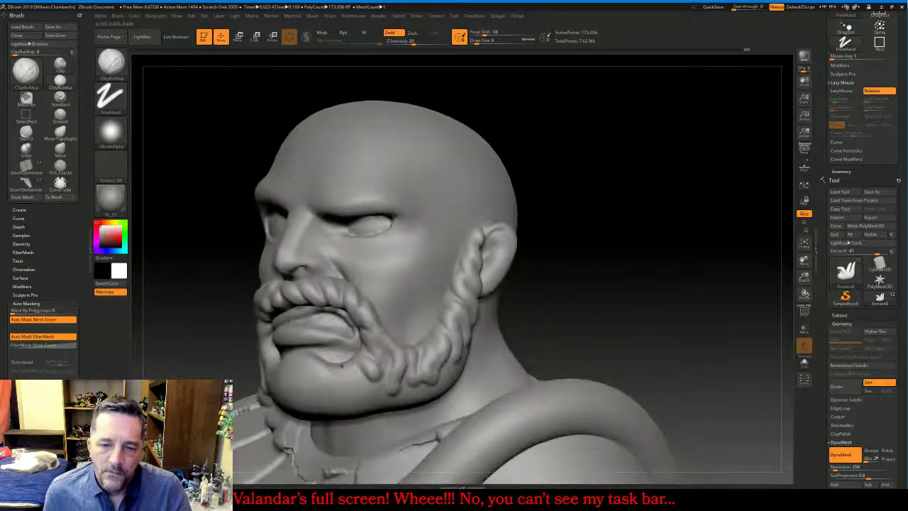
{"action": "mouse_move", "coordinate": [343, 366]}
{"action": "left_mouse_down"}
{"action": "mouse_move", "coordinate": [354, 394]}
{"action": "mouse_move", "coordinate": [336, 400]}
{"action": "mouse_move", "coordinate": [330, 383]}
{"action": "mouse_move", "coordinate": [307, 378]}
{"action": "mouse_move", "coordinate": [290, 388]}
{"action": "left_mouse_up"}
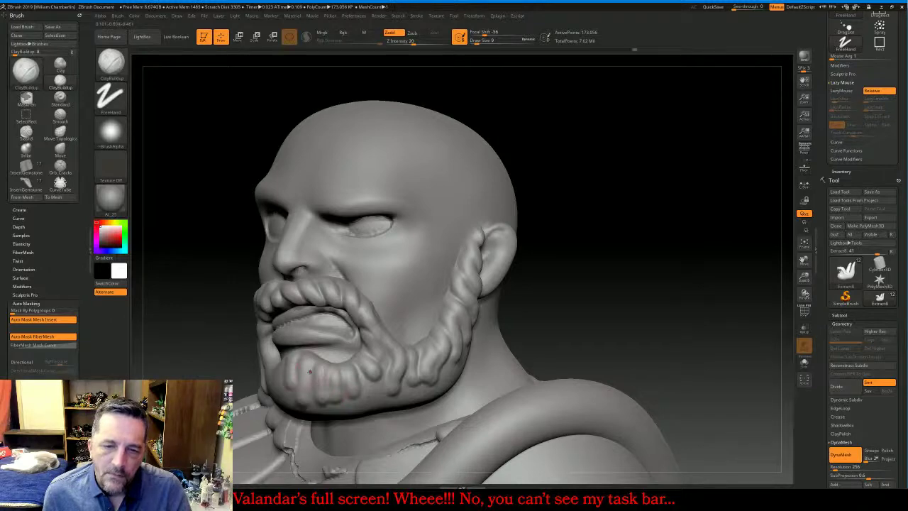
{"action": "left_click_drag", "start_coordinate": [525, 290], "coordinate": [561, 299]}
{"action": "mouse_move", "coordinate": [244, 356]}
{"action": "left_mouse_down"}
{"action": "mouse_move", "coordinate": [259, 403]}
{"action": "mouse_move", "coordinate": [278, 384]}
{"action": "mouse_move", "coordinate": [292, 397]}
{"action": "left_mouse_up"}
{"action": "left_click_drag", "start_coordinate": [292, 356], "coordinate": [298, 402]}
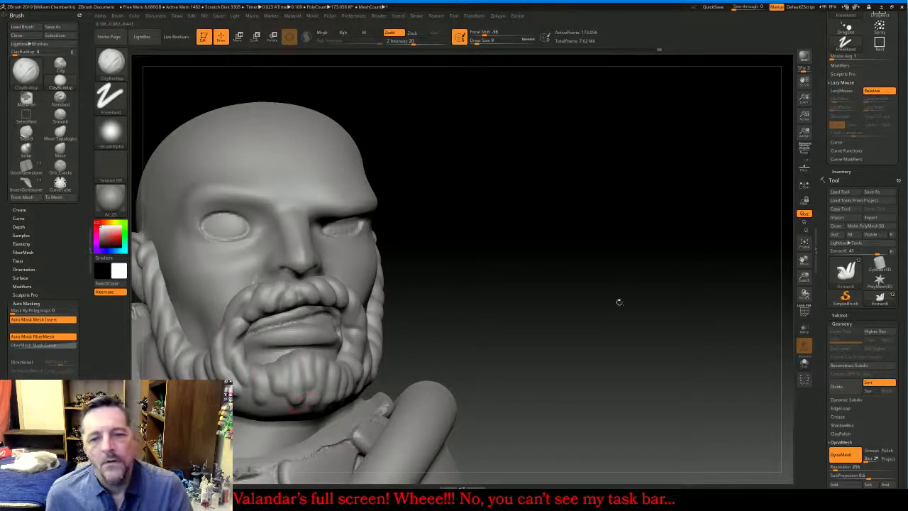
Add lower hair clumps along the warrior's right jaw and the bottom edge of the chin
{"action": "left_click_drag", "start_coordinate": [618, 300], "coordinate": [693, 300]}
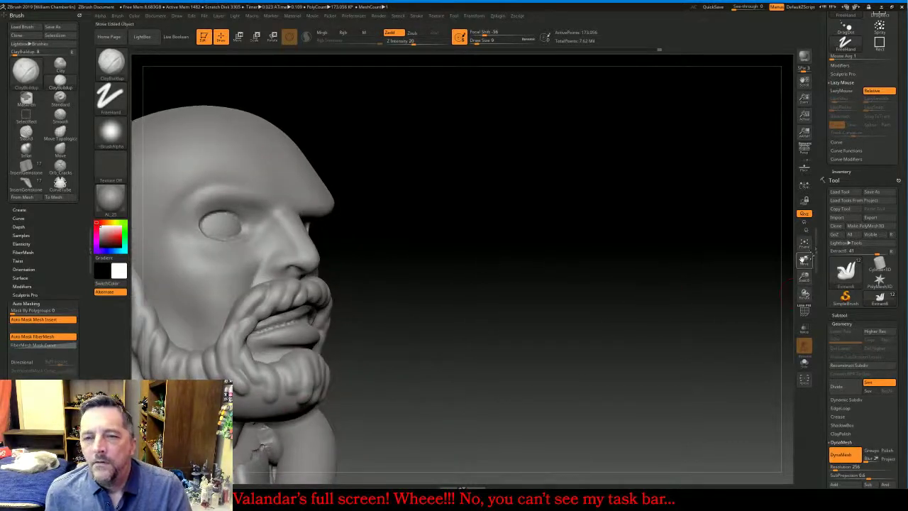
{"action": "left_click_drag", "start_coordinate": [804, 261], "coordinate": [872, 158]}
{"action": "mouse_move", "coordinate": [656, 292]}
{"action": "left_mouse_down"}
{"action": "mouse_move", "coordinate": [703, 260]}
{"action": "mouse_move", "coordinate": [693, 280]}
{"action": "mouse_move", "coordinate": [687, 253]}
{"action": "left_mouse_up"}
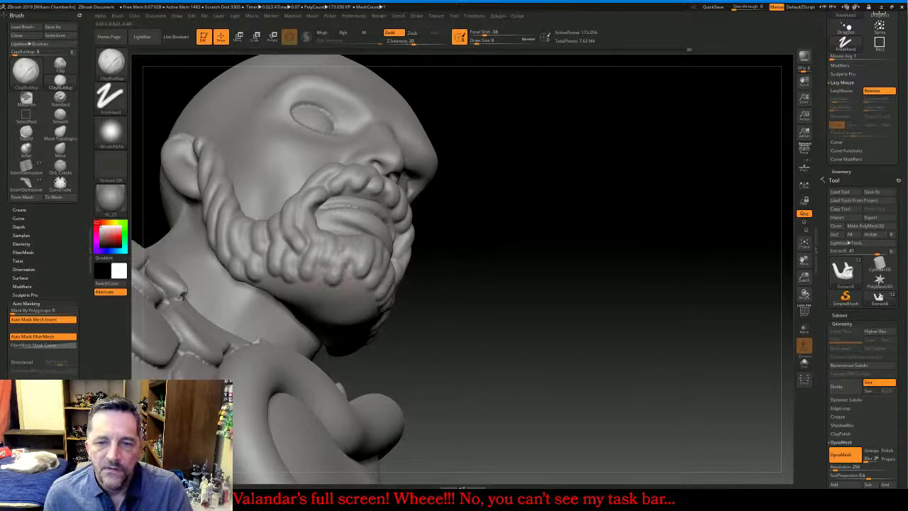
{"action": "mouse_move", "coordinate": [344, 272]}
{"action": "left_mouse_down"}
{"action": "mouse_move", "coordinate": [343, 289]}
{"action": "mouse_move", "coordinate": [321, 277]}
{"action": "mouse_move", "coordinate": [320, 291]}
{"action": "left_mouse_up"}
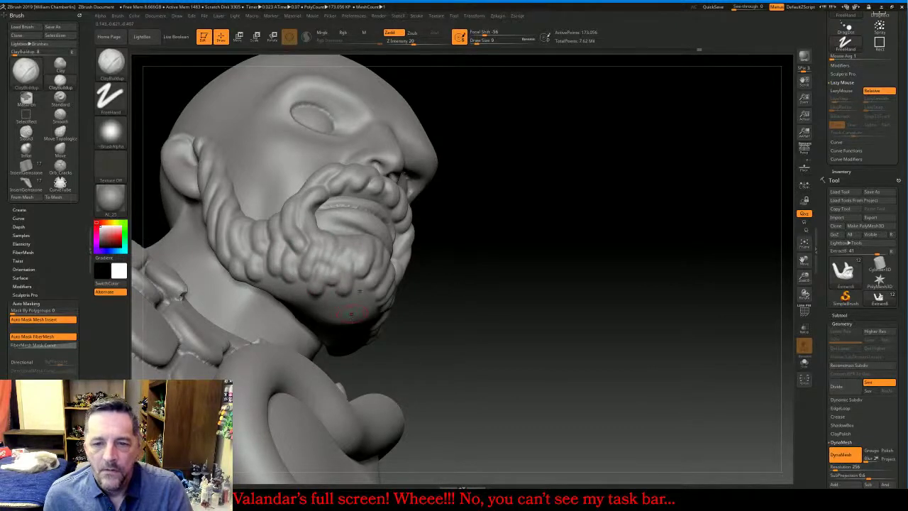
Sculpt overlapping hair clumps along the underside of the chin and the left jaw up to the ear
{"action": "left_click_drag", "start_coordinate": [518, 326], "coordinate": [379, 298]}
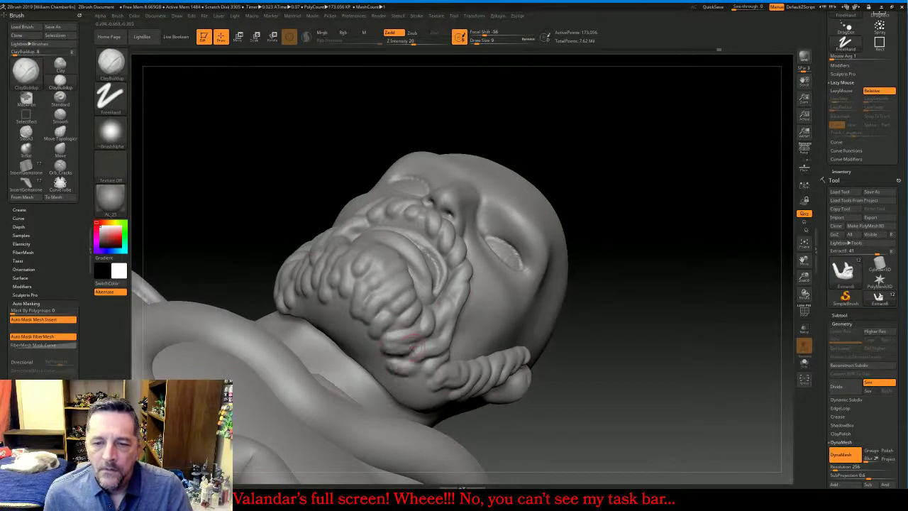
{"action": "right_click_drag", "start_coordinate": [404, 365], "coordinate": [425, 397]}
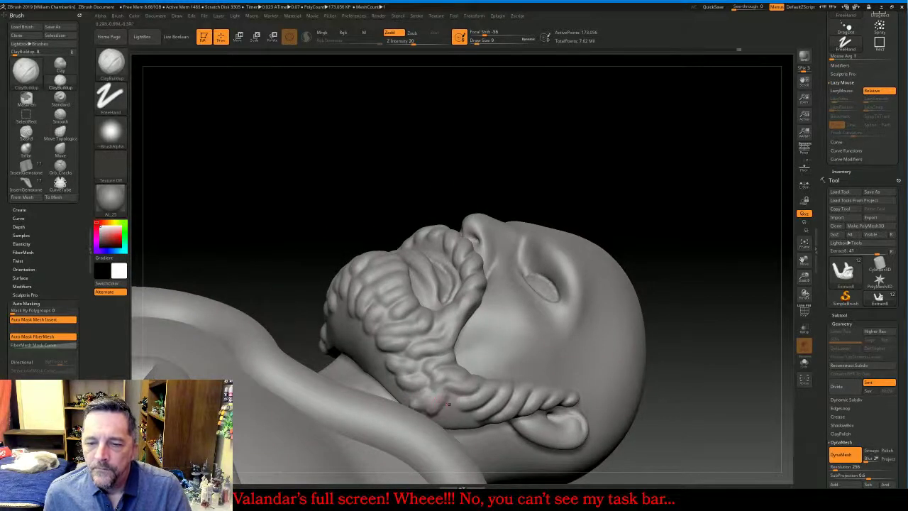
{"action": "left_click_drag", "start_coordinate": [463, 417], "coordinate": [449, 425]}
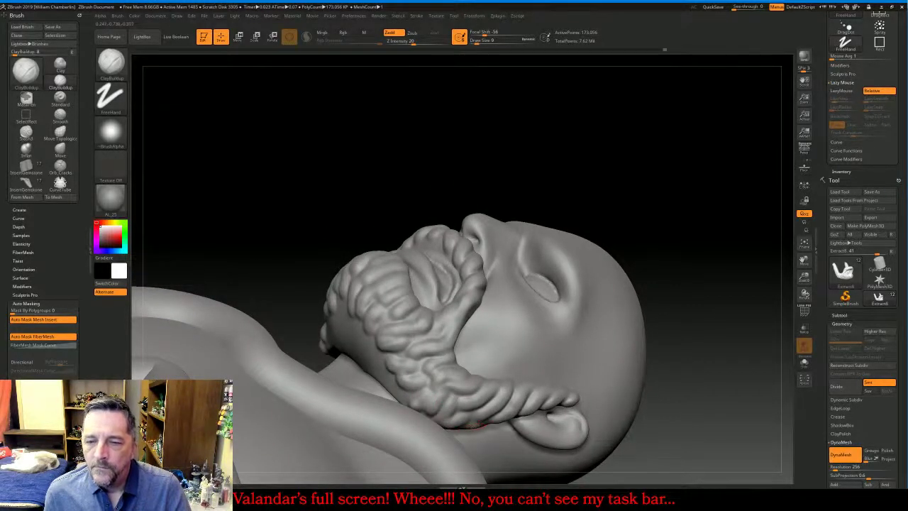
{"action": "mouse_move", "coordinate": [700, 198]}
{"action": "right_mouse_down"}
{"action": "mouse_move", "coordinate": [711, 217]}
{"action": "mouse_move", "coordinate": [701, 223]}
{"action": "right_mouse_up"}
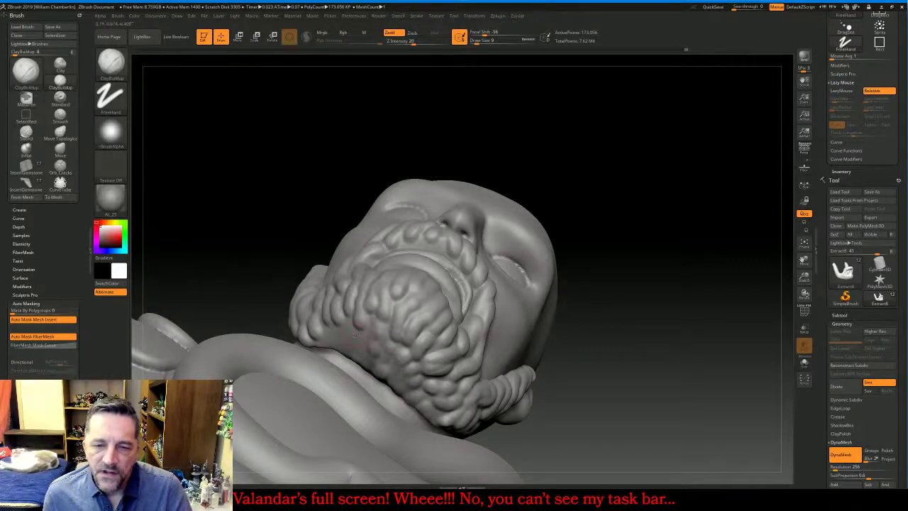
{"action": "left_click_drag", "start_coordinate": [337, 336], "coordinate": [319, 347]}
{"action": "left_click_drag", "start_coordinate": [670, 209], "coordinate": [692, 239]}
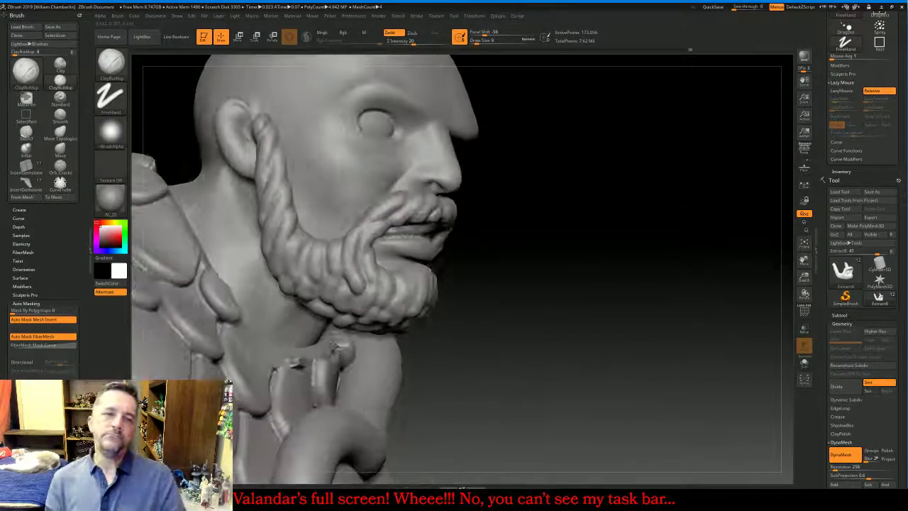
Switch to the Slash3 brush and set its Z Intensity to 13
{"action": "left_click", "coordinate": [111, 65]}
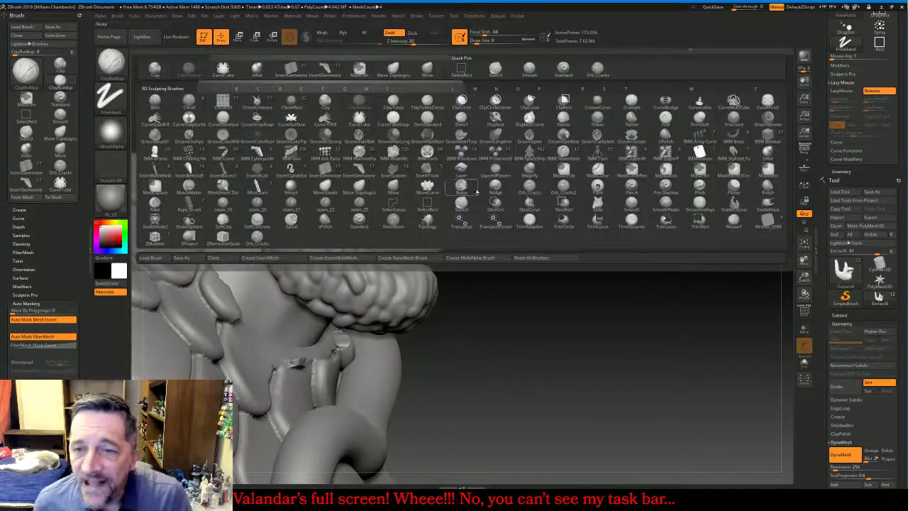
{"action": "left_click", "coordinate": [465, 204]}
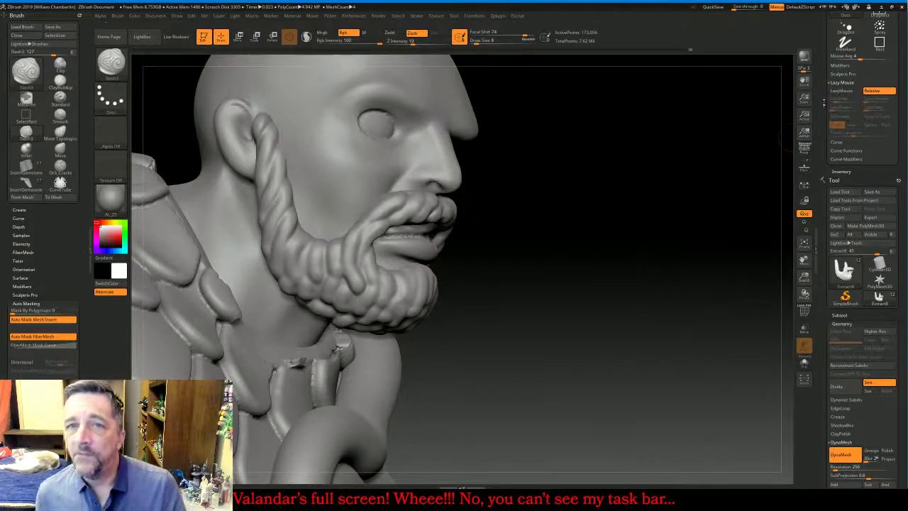
{"action": "left_click", "coordinate": [409, 41]}
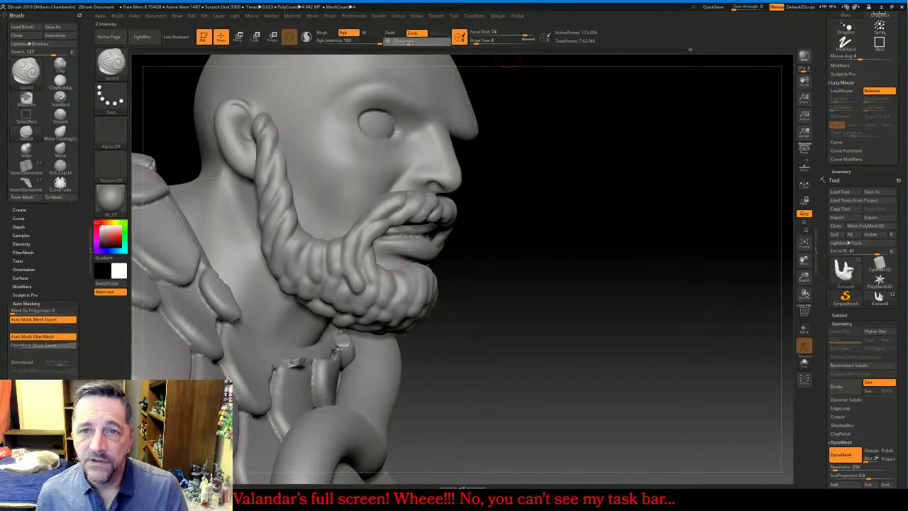
Carve strand grooves between the hair clumps of the mustache and along the left side of the beard and sideburn
{"action": "mouse_move", "coordinate": [486, 190]}
{"action": "left_mouse_down"}
{"action": "mouse_move", "coordinate": [561, 207]}
{"action": "mouse_move", "coordinate": [510, 206]}
{"action": "left_mouse_up"}
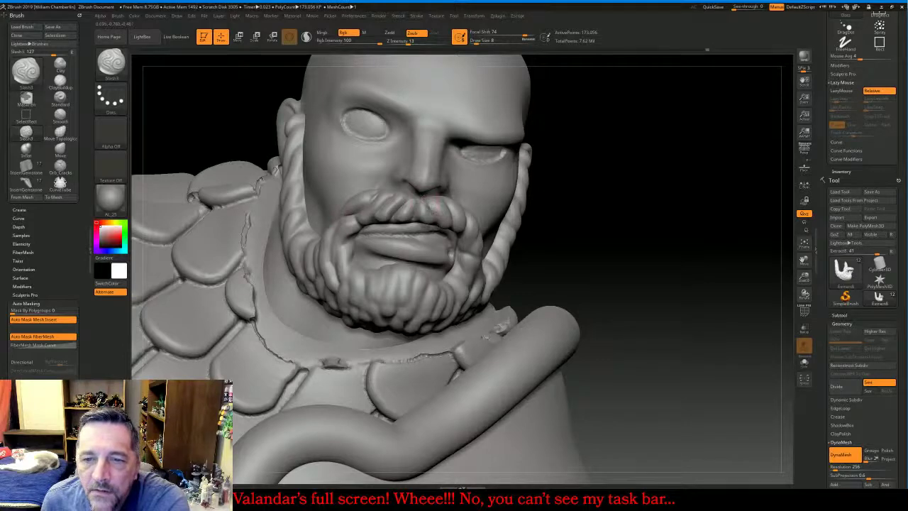
{"action": "right_click_drag", "start_coordinate": [436, 200], "coordinate": [376, 197]}
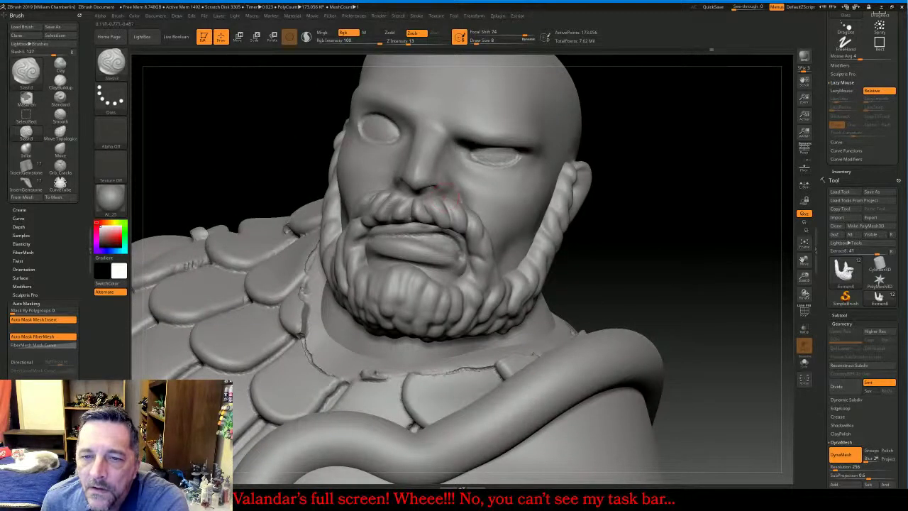
{"action": "right_click_drag", "start_coordinate": [619, 229], "coordinate": [469, 205]}
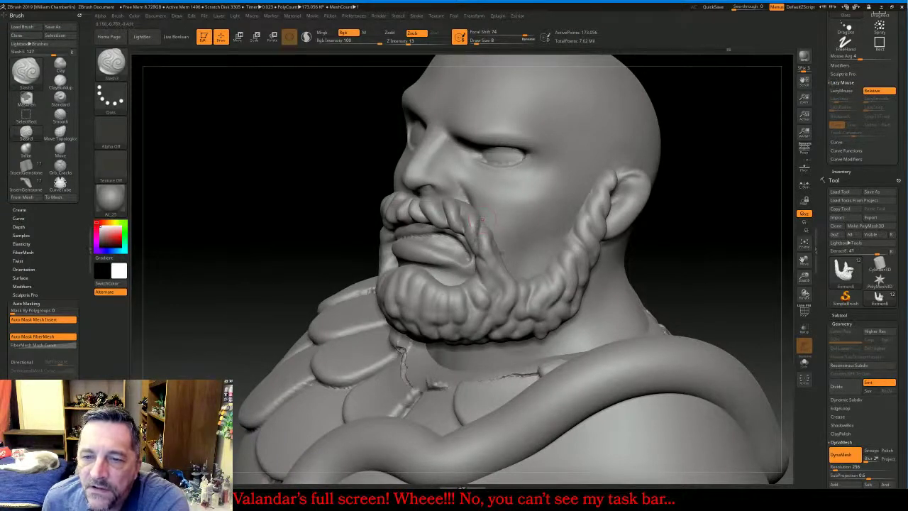
{"action": "right_click_drag", "start_coordinate": [733, 282], "coordinate": [688, 268]}
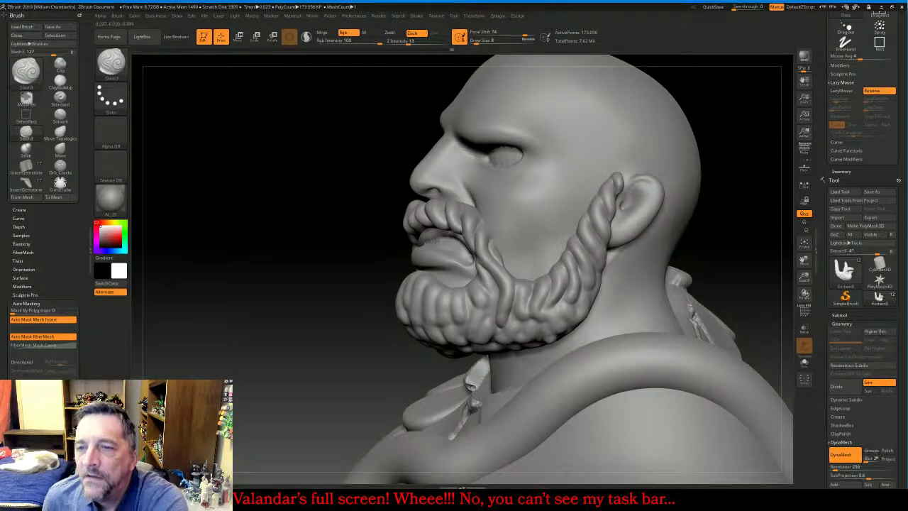
Carve strand grooves between the hair clumps beside the mouth, along the right jaw and up the right sideburn
{"action": "mouse_move", "coordinate": [280, 227]}
{"action": "left_mouse_down"}
{"action": "mouse_move", "coordinate": [336, 227]}
{"action": "mouse_move", "coordinate": [324, 224]}
{"action": "left_mouse_up"}
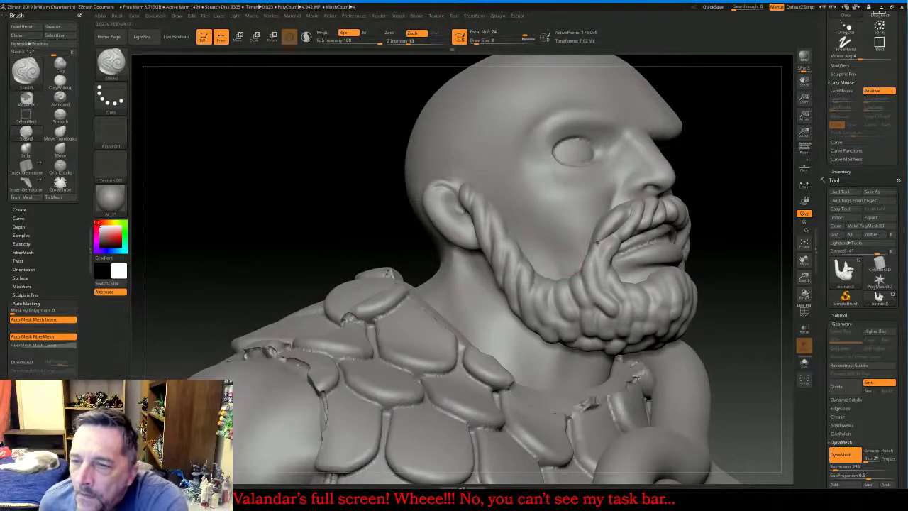
{"action": "mouse_move", "coordinate": [598, 253]}
{"action": "left_mouse_down"}
{"action": "mouse_move", "coordinate": [598, 285]}
{"action": "mouse_move", "coordinate": [621, 308]}
{"action": "left_mouse_up"}
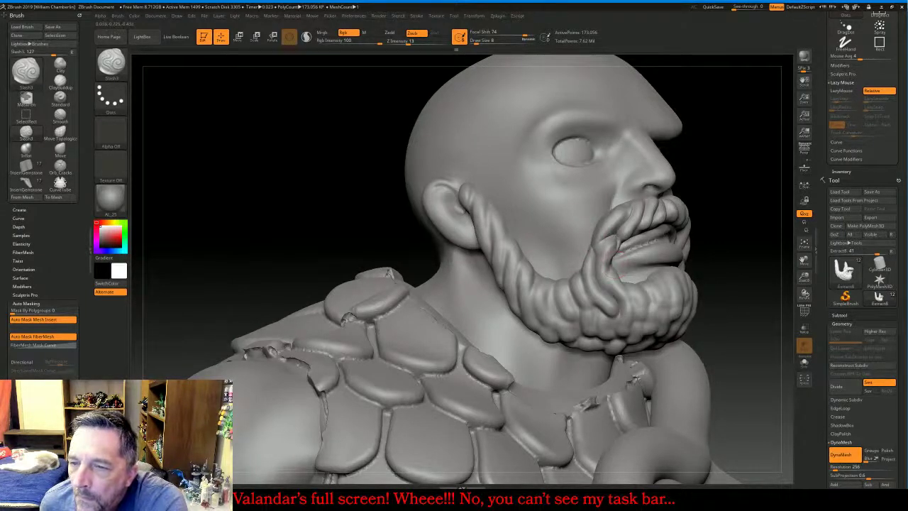
{"action": "mouse_move", "coordinate": [606, 261]}
{"action": "left_mouse_down"}
{"action": "mouse_move", "coordinate": [605, 290]}
{"action": "mouse_move", "coordinate": [594, 307]}
{"action": "mouse_move", "coordinate": [572, 297]}
{"action": "mouse_move", "coordinate": [576, 314]}
{"action": "left_mouse_up"}
{"action": "left_click_drag", "start_coordinate": [548, 286], "coordinate": [559, 322]}
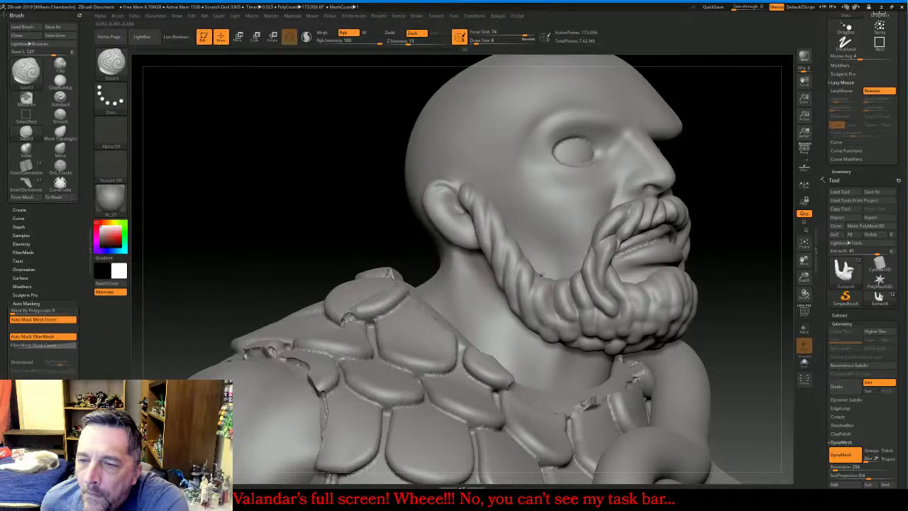
{"action": "left_click_drag", "start_coordinate": [530, 282], "coordinate": [538, 326]}
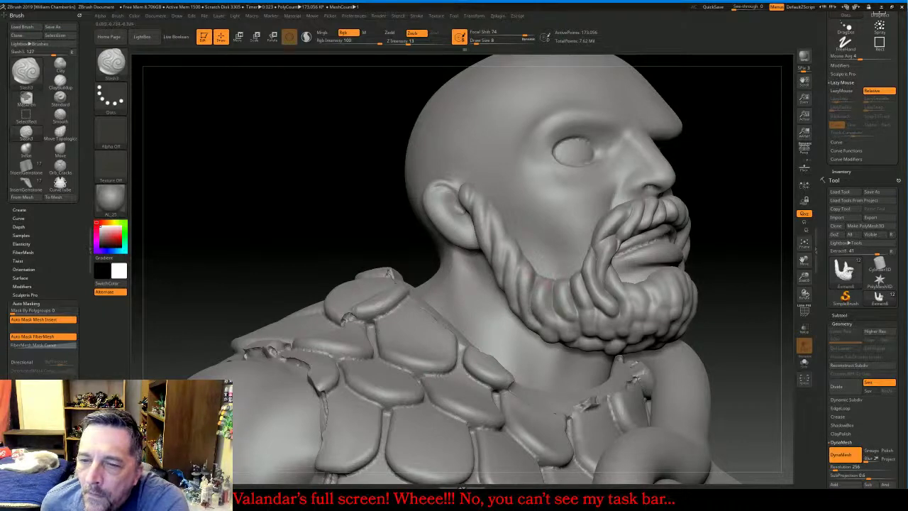
{"action": "left_click_drag", "start_coordinate": [520, 259], "coordinate": [516, 309]}
{"action": "mouse_move", "coordinate": [320, 192]}
{"action": "left_mouse_down"}
{"action": "mouse_move", "coordinate": [508, 241]}
{"action": "mouse_move", "coordinate": [508, 298]}
{"action": "left_mouse_up"}
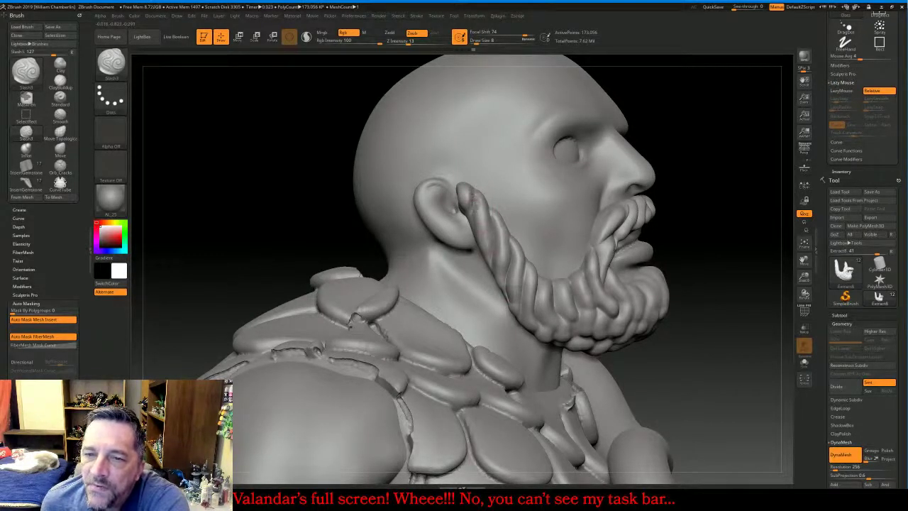
Carve the remaining strand grooves across the chin and along both sides of the lower beard
{"action": "left_click_drag", "start_coordinate": [742, 286], "coordinate": [724, 266]}
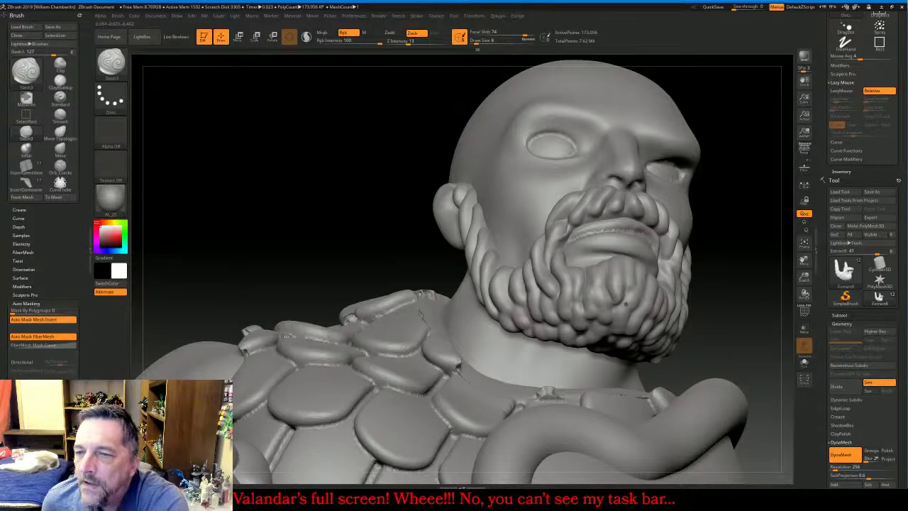
{"action": "left_click_drag", "start_coordinate": [738, 284], "coordinate": [717, 276]}
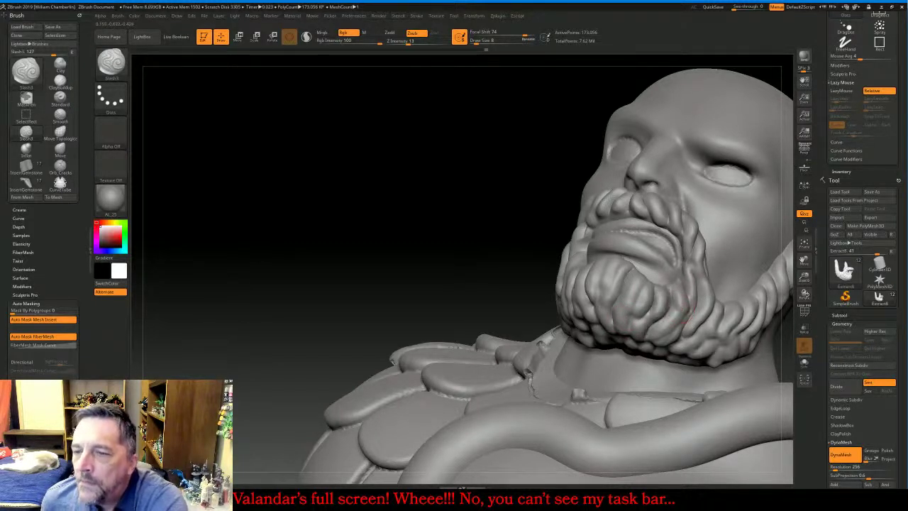
{"action": "mouse_move", "coordinate": [376, 180]}
{"action": "left_mouse_down"}
{"action": "mouse_move", "coordinate": [416, 198]}
{"action": "mouse_move", "coordinate": [379, 189]}
{"action": "left_mouse_up"}
{"action": "left_click_drag", "start_coordinate": [324, 185], "coordinate": [321, 200]}
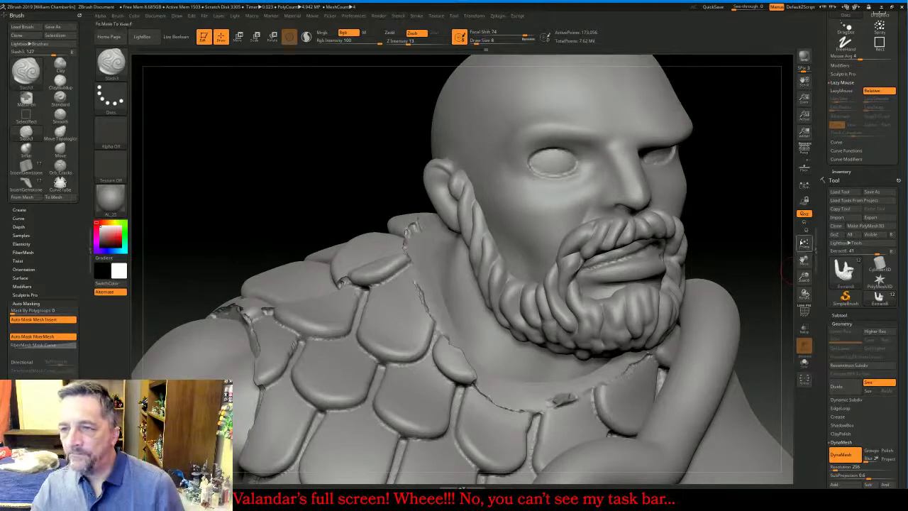
Examine the bearded warrior as a whole figure and read the viewers' comments in the live chat
{"action": "left_click", "coordinate": [802, 243]}
{"action": "left_click_drag", "start_coordinate": [769, 268], "coordinate": [737, 286]}
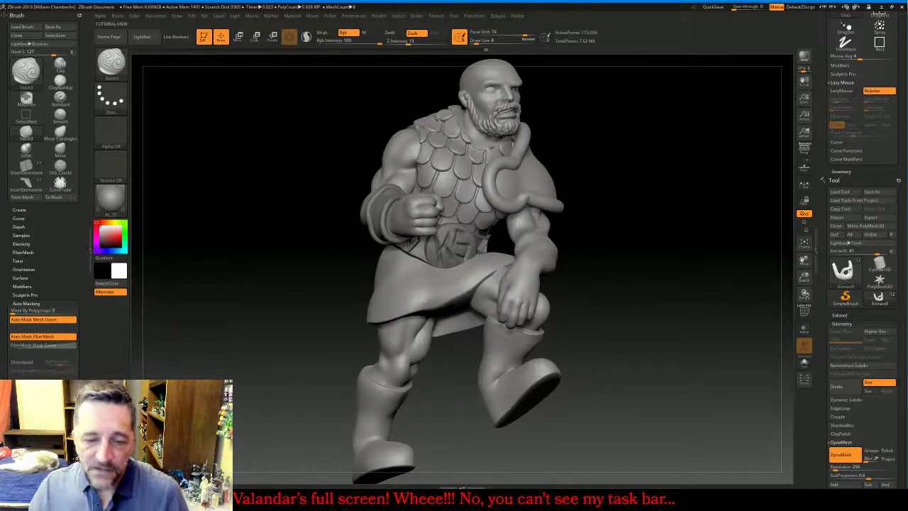
{"action": "left_click", "coordinate": [485, 500]}
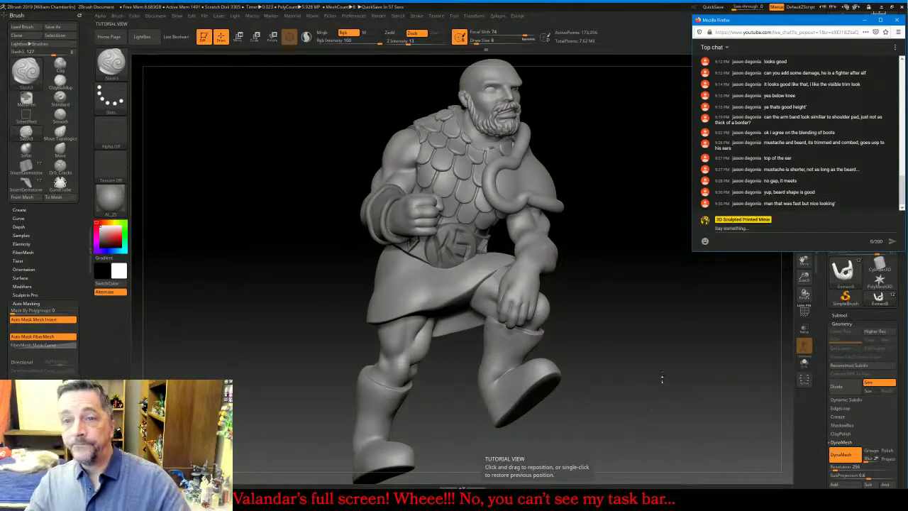
{"action": "mouse_move", "coordinate": [718, 354]}
{"action": "left_mouse_down"}
{"action": "mouse_move", "coordinate": [631, 353]}
{"action": "mouse_move", "coordinate": [707, 352]}
{"action": "mouse_move", "coordinate": [726, 333]}
{"action": "left_mouse_up"}
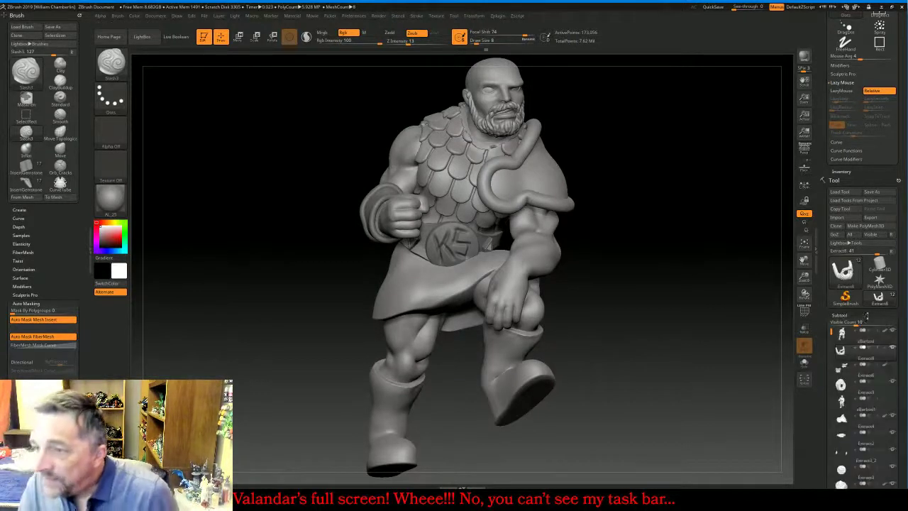
Hide the beard, bracer, shoulder pad, belt buckle and scale armor subtools, and make the zBarbod body the active subtool
{"action": "left_click", "coordinate": [863, 317]}
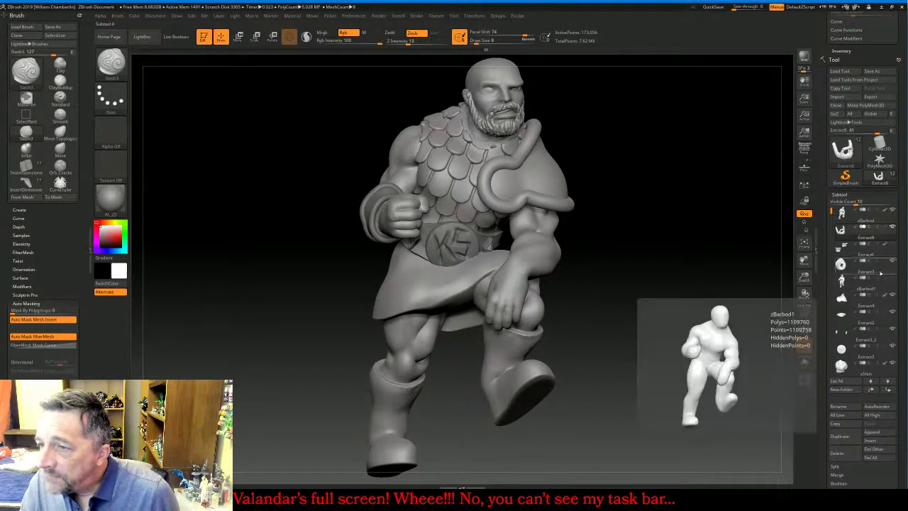
{"action": "left_click", "coordinate": [892, 226]}
{"action": "left_click", "coordinate": [892, 261]}
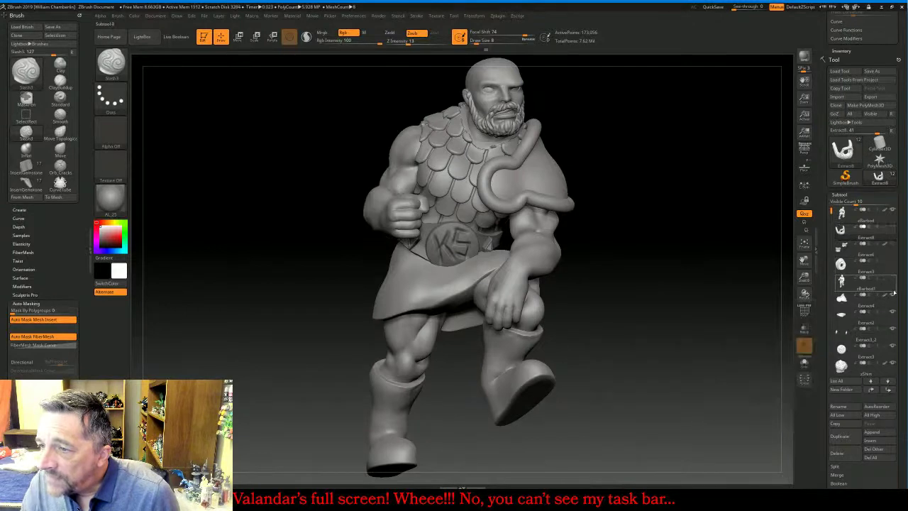
{"action": "left_click", "coordinate": [892, 295]}
{"action": "left_click", "coordinate": [894, 313]}
{"action": "left_click", "coordinate": [892, 329]}
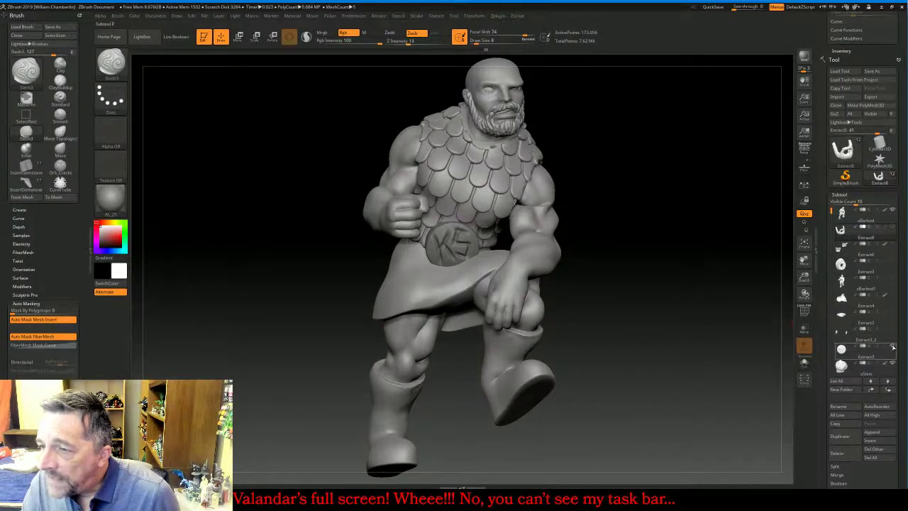
{"action": "left_click", "coordinate": [893, 346]}
{"action": "left_click", "coordinate": [892, 363]}
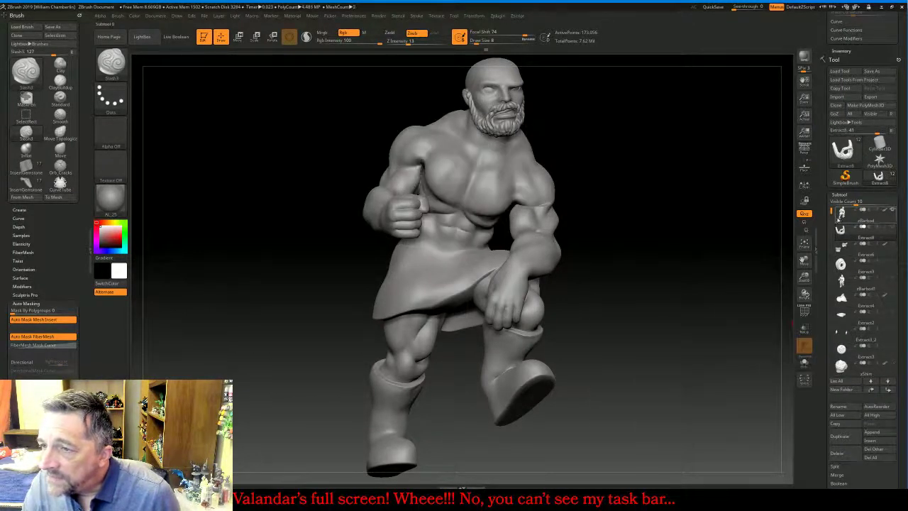
{"action": "left_click", "coordinate": [839, 213]}
{"action": "scroll", "coordinate": [815, 365], "scroll_direction": "down", "scroll_amount": 1}
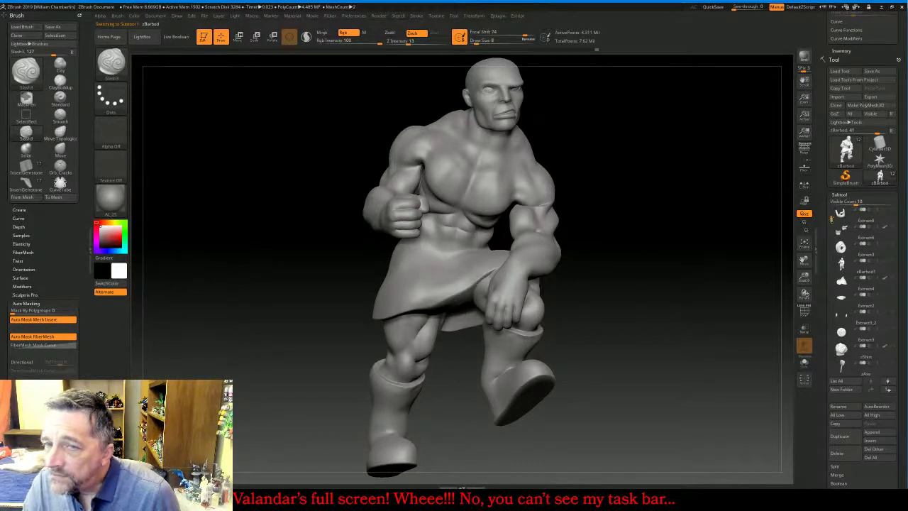
{"action": "scroll", "coordinate": [831, 237], "scroll_direction": "up", "scroll_amount": 1}
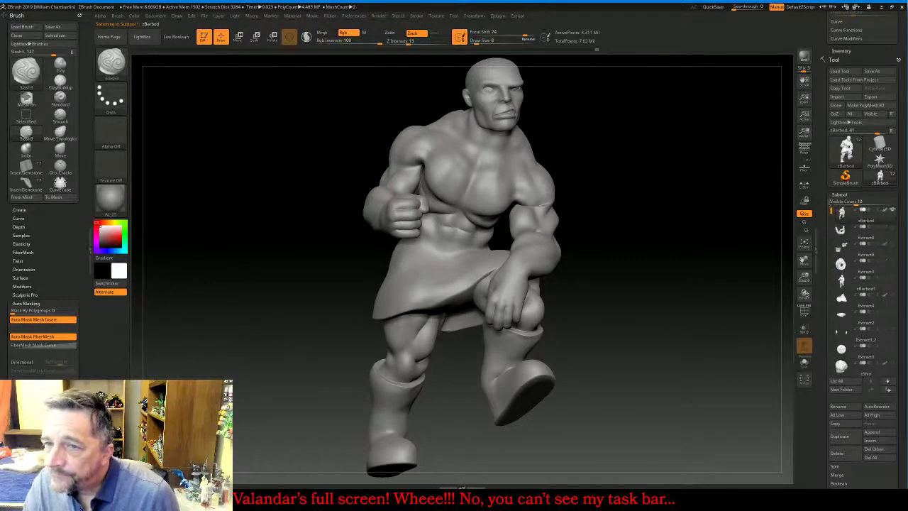
Switch to the ClayBuildup brush at draw size 30 and build up cloth folds across the front of the kilt
{"action": "left_click_drag", "start_coordinate": [691, 241], "coordinate": [706, 257]}
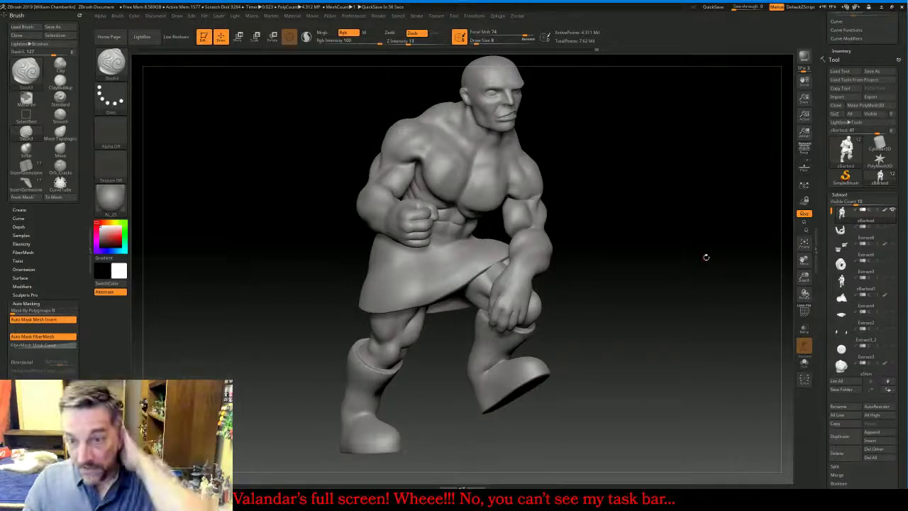
{"action": "left_click", "coordinate": [26, 69]}
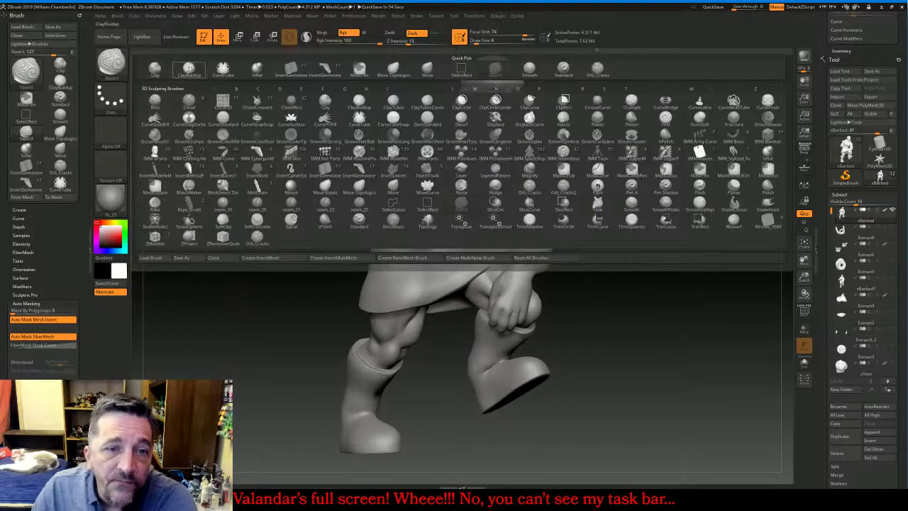
{"action": "left_click", "coordinate": [190, 79]}
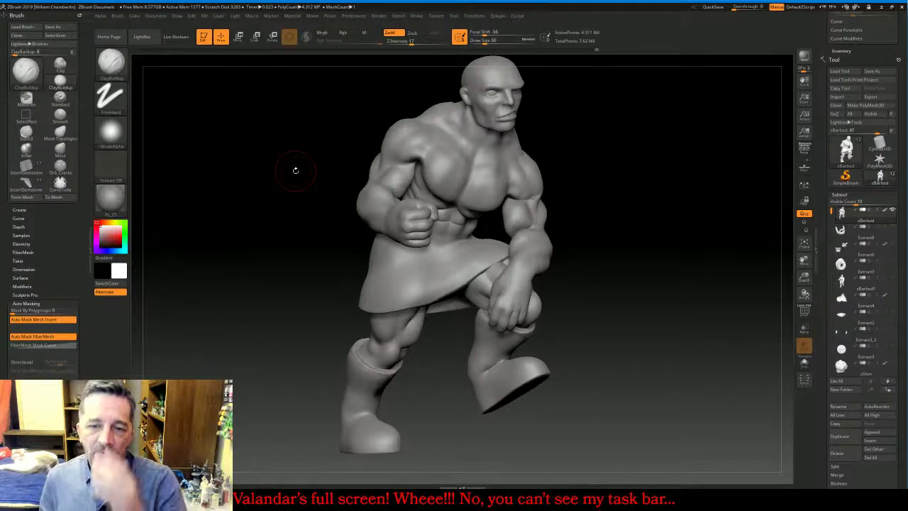
{"action": "left_click_drag", "start_coordinate": [719, 231], "coordinate": [709, 294]}
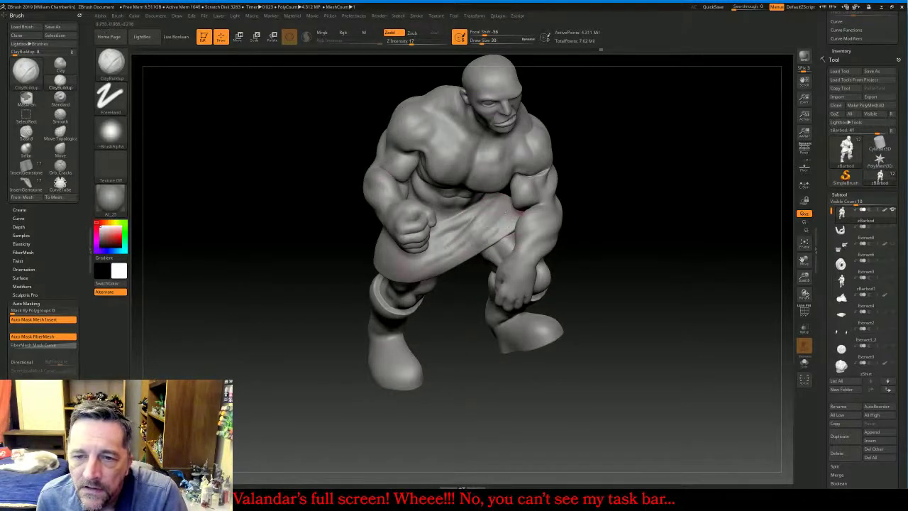
Build up cloth folds fanning over the warrior's left hip and raised thigh on the side of the kilt
{"action": "left_click_drag", "start_coordinate": [692, 254], "coordinate": [602, 257]}
{"action": "mouse_move", "coordinate": [674, 276]}
{"action": "left_mouse_down"}
{"action": "mouse_move", "coordinate": [701, 207]}
{"action": "mouse_move", "coordinate": [552, 197]}
{"action": "mouse_move", "coordinate": [597, 195]}
{"action": "left_mouse_up"}
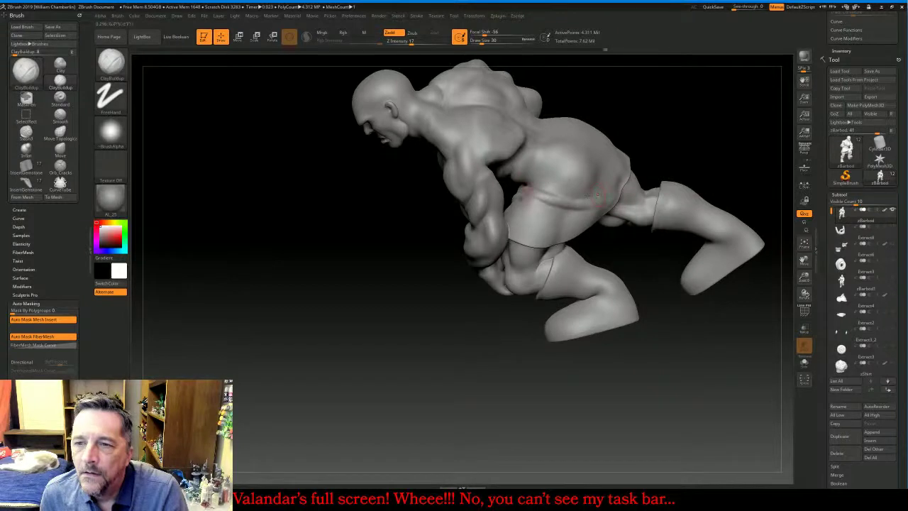
{"action": "left_click_drag", "start_coordinate": [533, 214], "coordinate": [576, 217]}
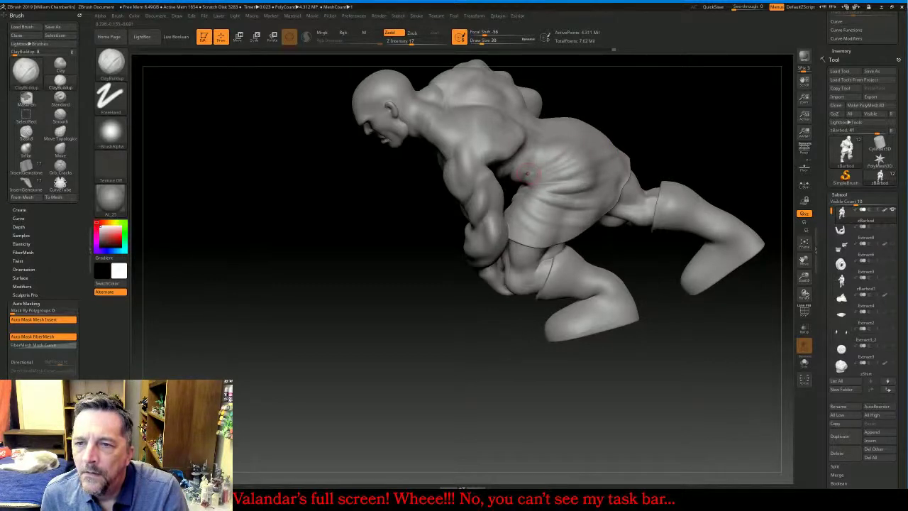
Sculpt diagonal cloth folds from the right side of the kilt around to the seat
{"action": "left_click_drag", "start_coordinate": [717, 138], "coordinate": [699, 193]}
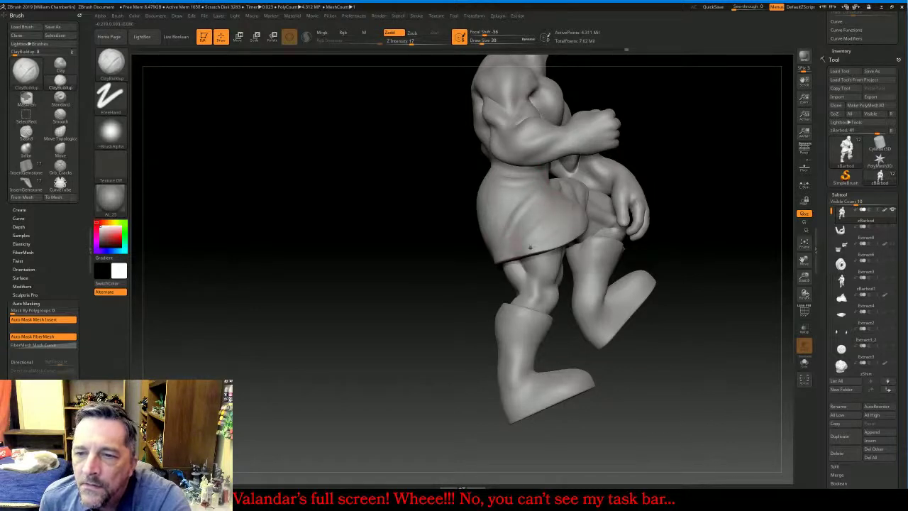
{"action": "left_click_drag", "start_coordinate": [383, 294], "coordinate": [419, 267]}
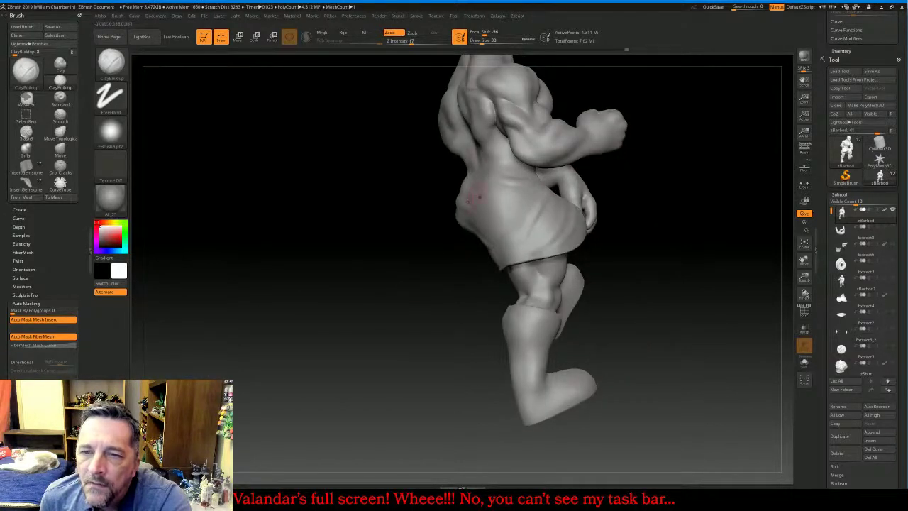
{"action": "left_click_drag", "start_coordinate": [363, 279], "coordinate": [403, 280]}
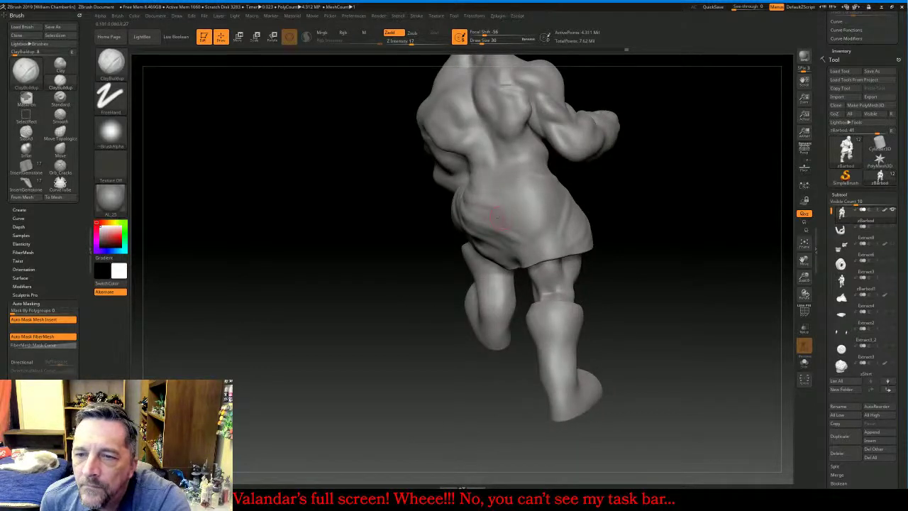
{"action": "left_click_drag", "start_coordinate": [497, 217], "coordinate": [533, 212]}
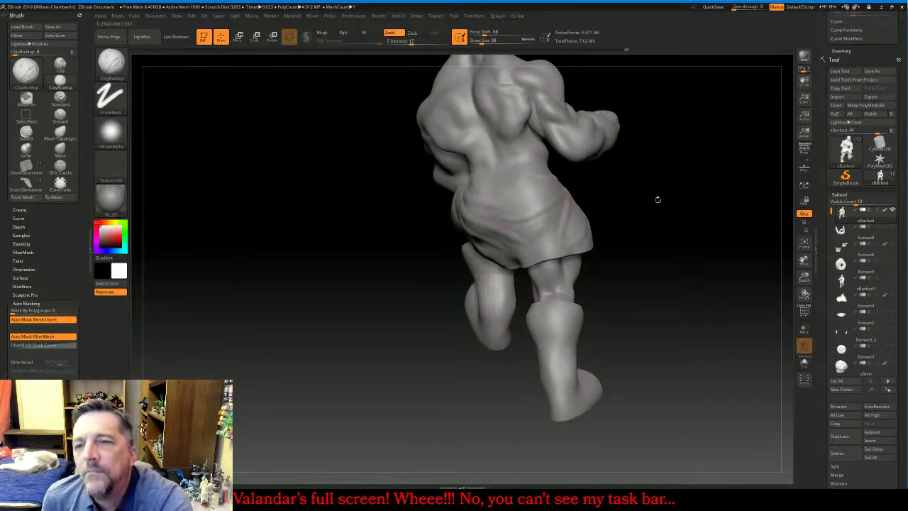
Add and soften further folds on the right side of the kilt, from the waist to the hem
{"action": "left_click_drag", "start_coordinate": [658, 200], "coordinate": [597, 204]}
{"action": "key", "text": "shift"}
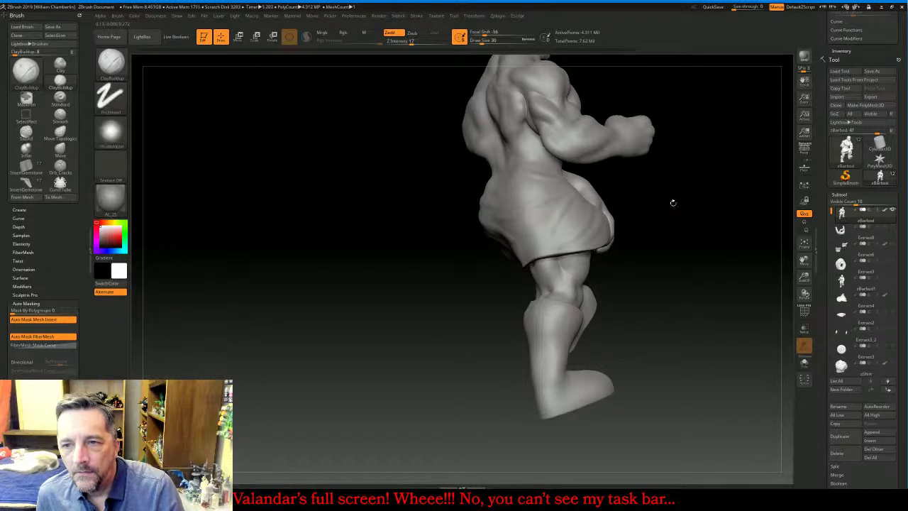
{"action": "left_click_drag", "start_coordinate": [719, 185], "coordinate": [697, 203]}
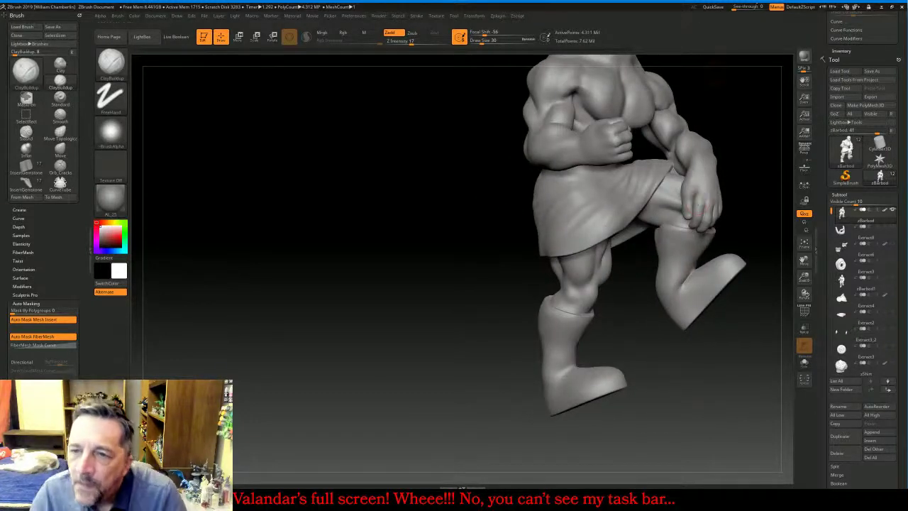
{"action": "key", "text": "shift"}
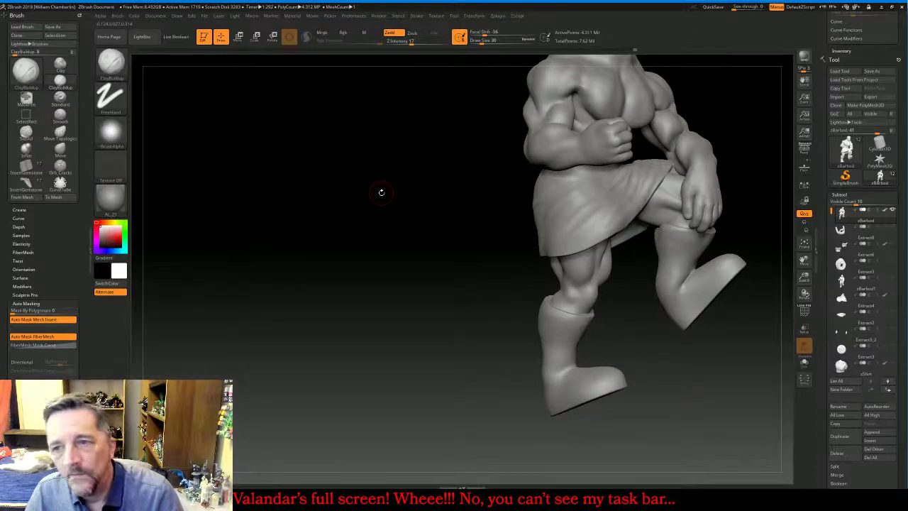
Smooth and rework the cloth folds across the right rear and back of the kilt
{"action": "left_click_drag", "start_coordinate": [381, 192], "coordinate": [386, 237]}
{"action": "left_click_drag", "start_coordinate": [298, 266], "coordinate": [420, 274]}
{"action": "key", "text": "shift"}
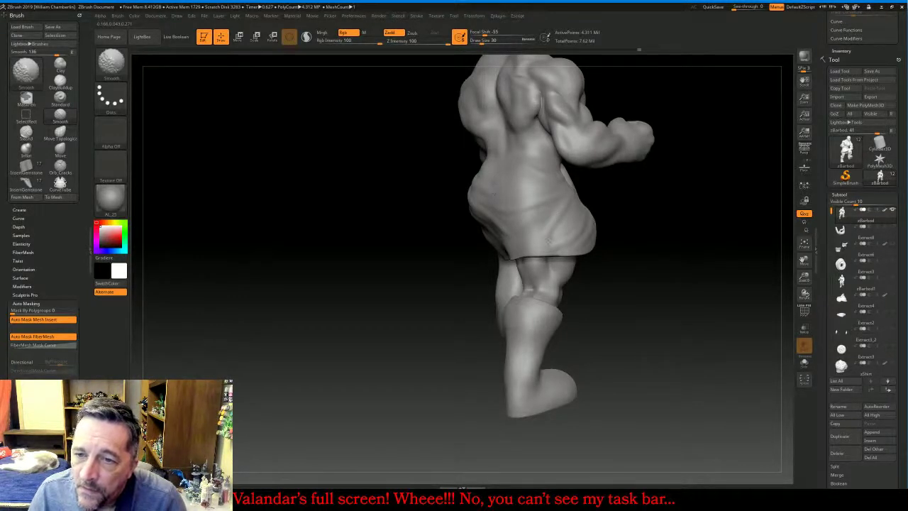
{"action": "left_click_drag", "start_coordinate": [537, 229], "coordinate": [502, 190], "text": "shift"}
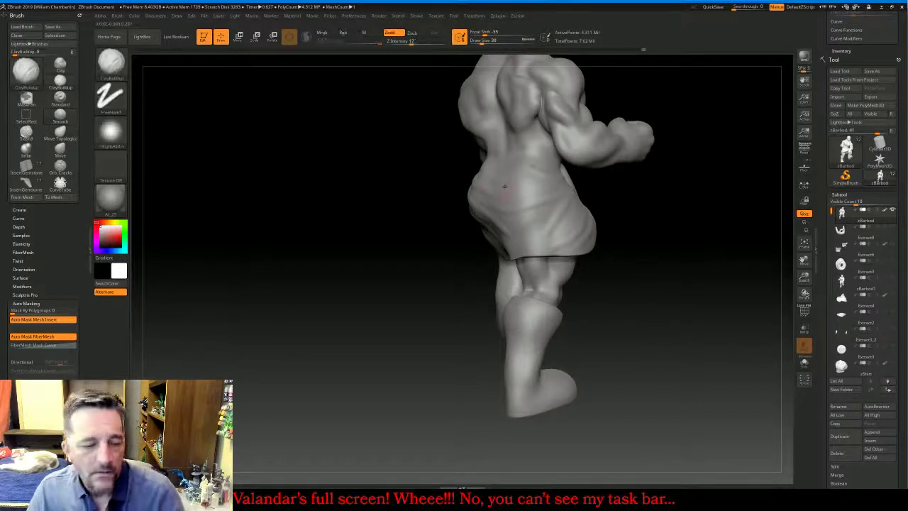
{"action": "key", "text": "shift"}
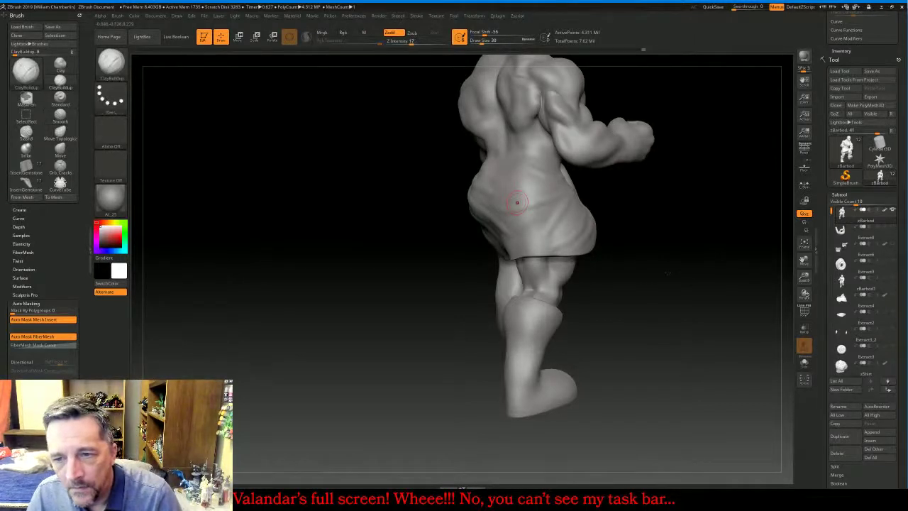
{"action": "left_click_drag", "start_coordinate": [662, 276], "coordinate": [693, 272]}
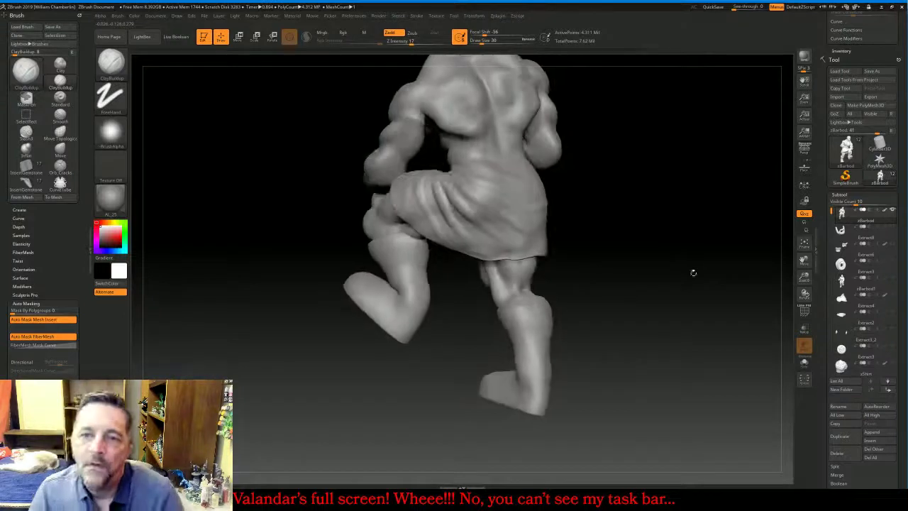
{"action": "key", "text": "shift"}
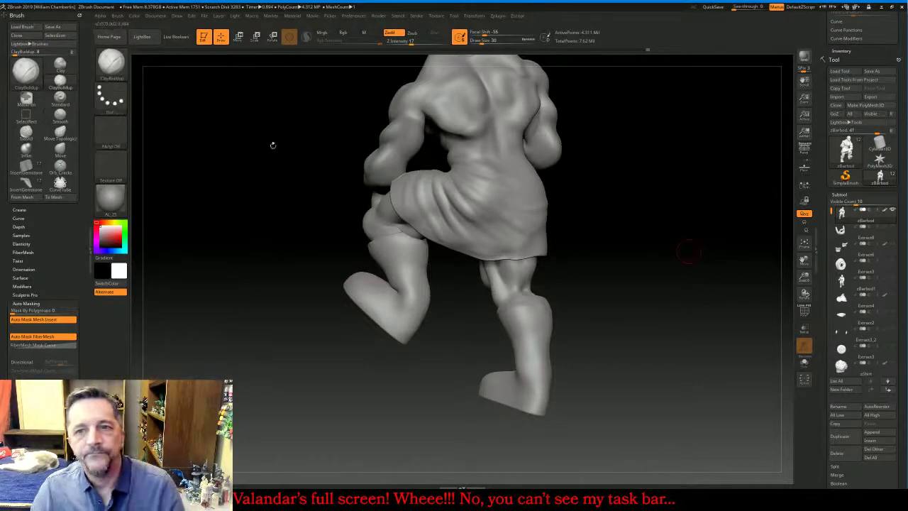
Switch to the Slash3 brush and carve sharp creases between the folds on the left rear of the kilt
{"action": "key", "text": "b"}
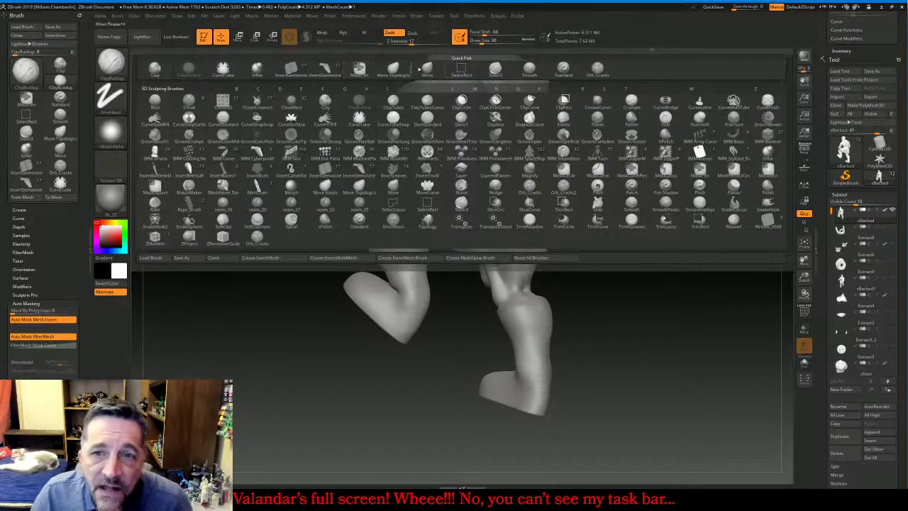
{"action": "left_click", "coordinate": [495, 68]}
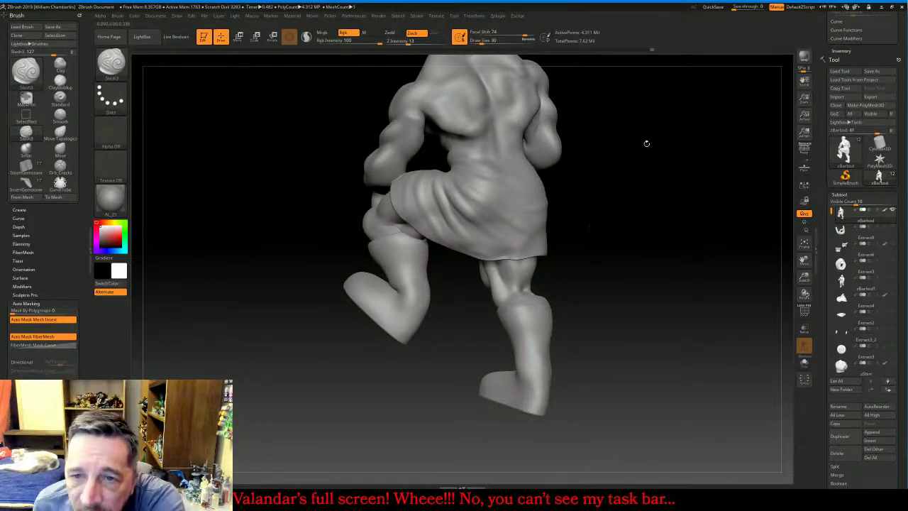
{"action": "left_click_drag", "start_coordinate": [646, 142], "coordinate": [648, 152]}
{"action": "mouse_move", "coordinate": [594, 184]}
{"action": "left_mouse_down"}
{"action": "mouse_move", "coordinate": [656, 188]}
{"action": "mouse_move", "coordinate": [583, 186]}
{"action": "left_mouse_up"}
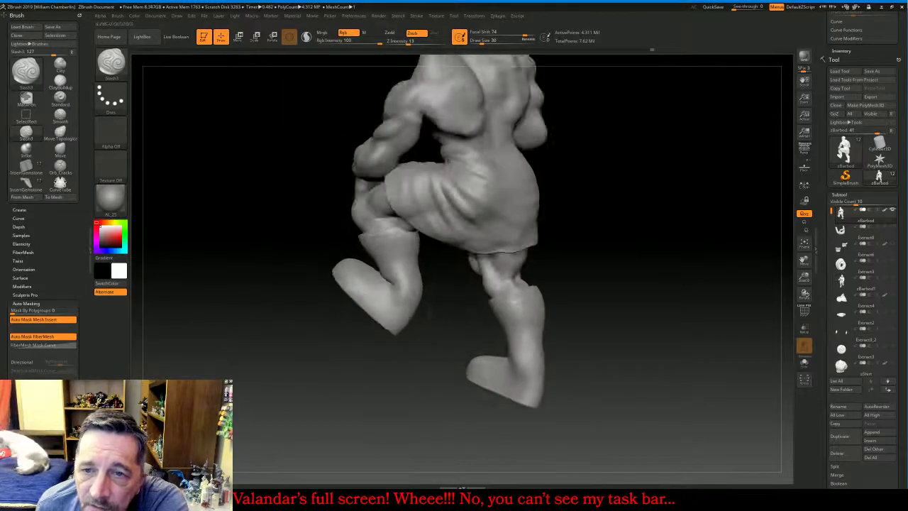
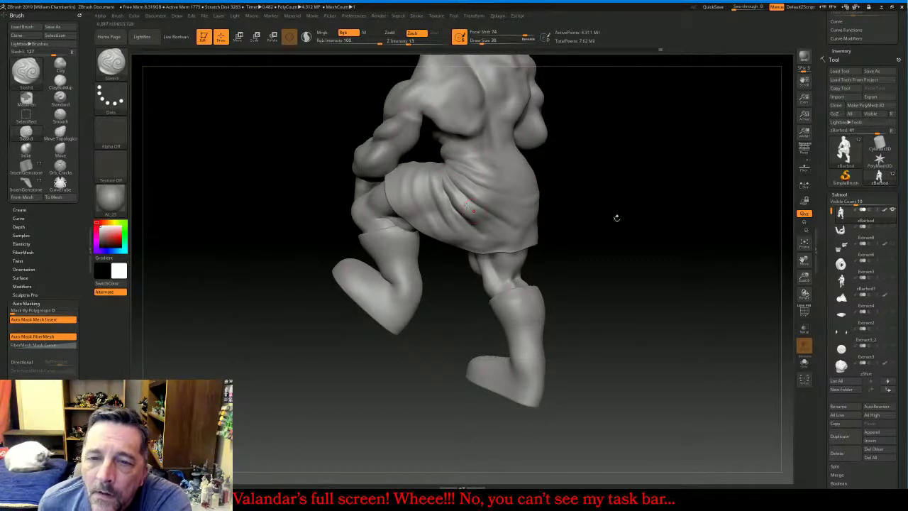
{"action": "left_click_drag", "start_coordinate": [616, 217], "coordinate": [656, 234]}
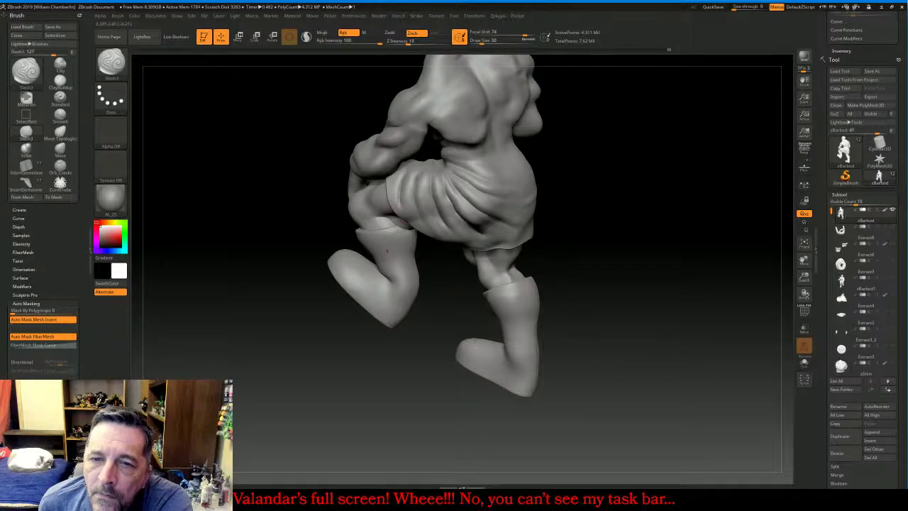
Carve Slash3 creases between the cloth folds across the front and right side of the kilt
{"action": "left_click_drag", "start_coordinate": [425, 347], "coordinate": [572, 295]}
{"action": "left_click_drag", "start_coordinate": [507, 223], "coordinate": [540, 268]}
{"action": "left_click_drag", "start_coordinate": [547, 154], "coordinate": [454, 168]}
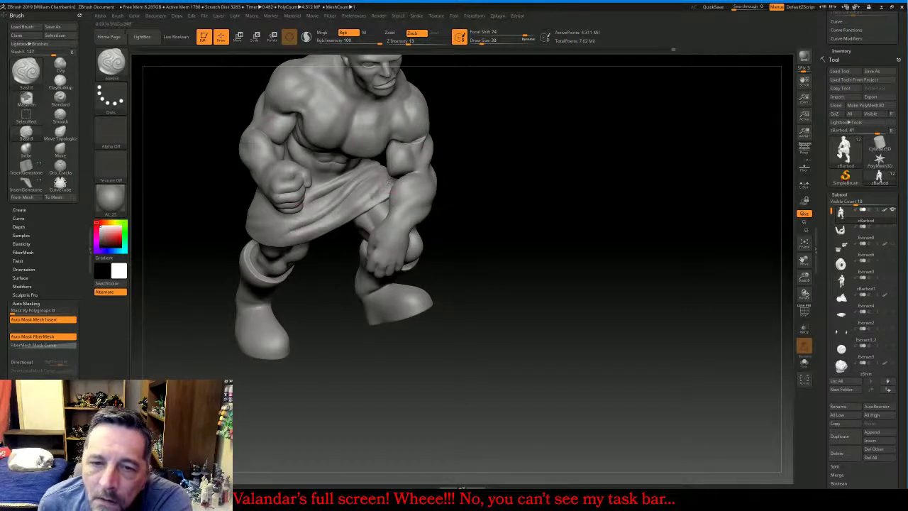
{"action": "left_click_drag", "start_coordinate": [330, 291], "coordinate": [473, 251]}
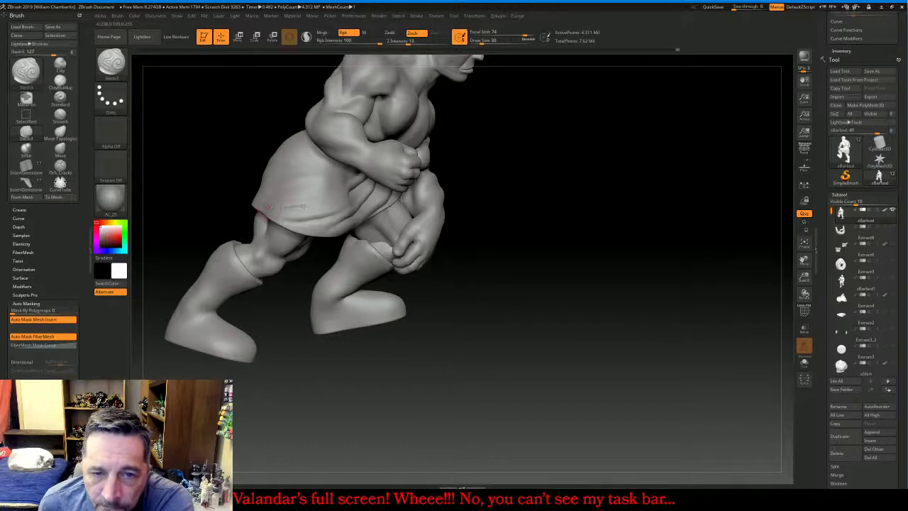
{"action": "left_click_drag", "start_coordinate": [512, 243], "coordinate": [437, 211]}
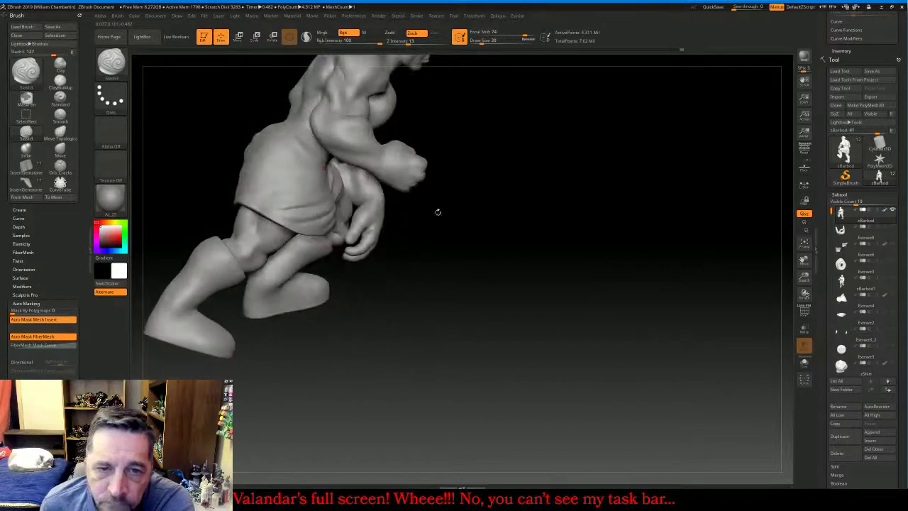
{"action": "left_click_drag", "start_coordinate": [302, 179], "coordinate": [276, 189]}
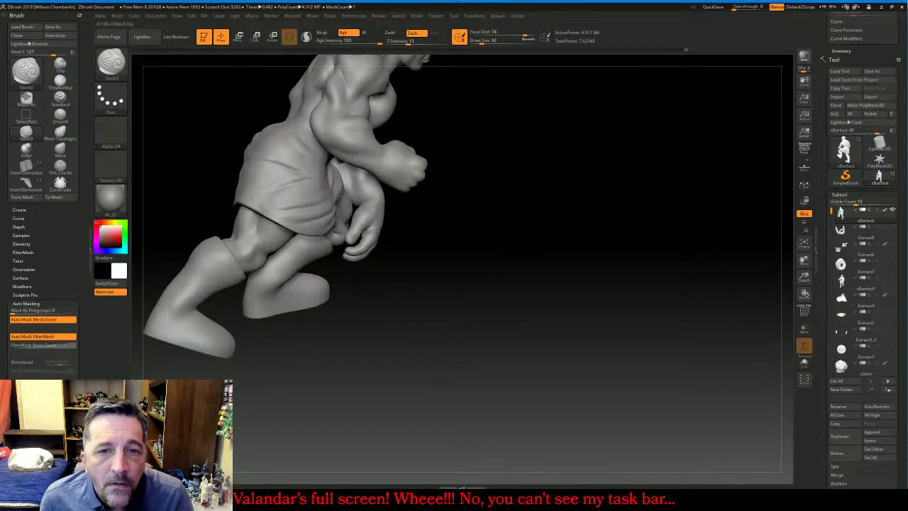
{"action": "left_click_drag", "start_coordinate": [518, 307], "coordinate": [636, 238]}
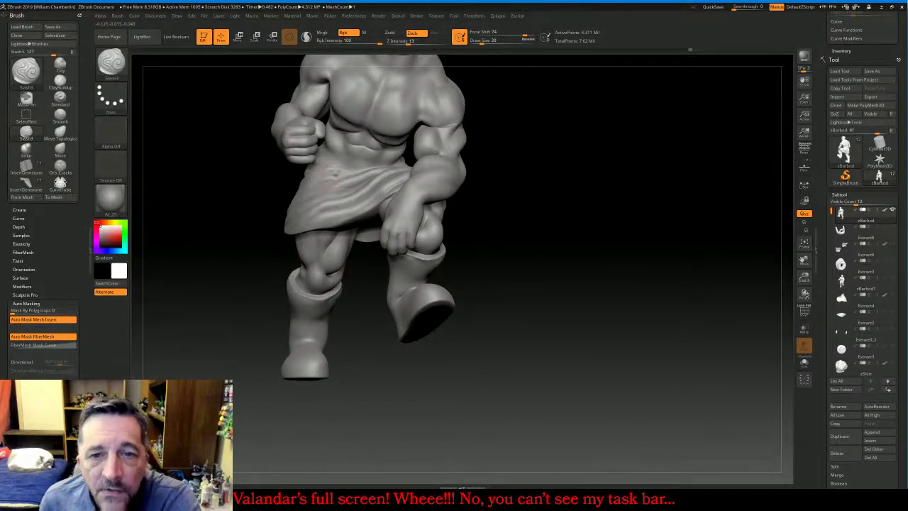
Set Slash3 to Zadd with Z Intensity 8 and raise thin fold ridges around the front, right side and rear of the kilt
{"action": "left_click", "coordinate": [389, 33]}
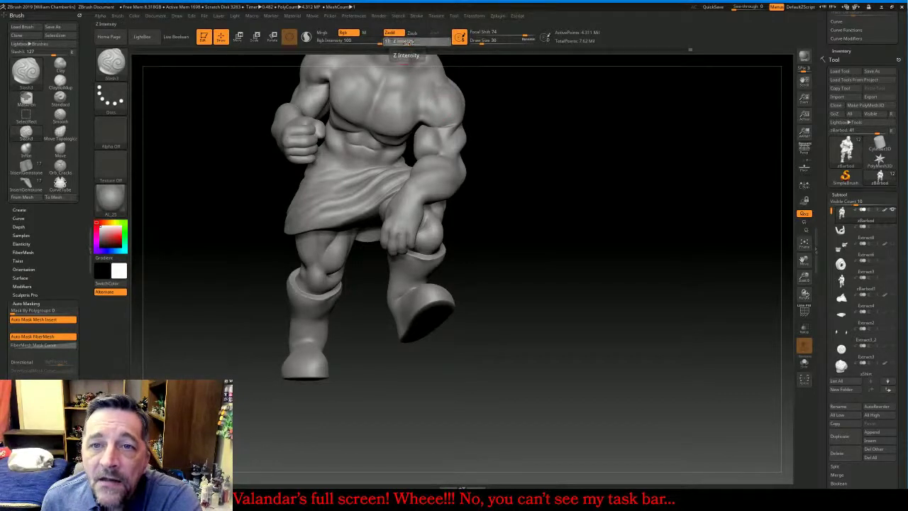
{"action": "left_click", "coordinate": [403, 43]}
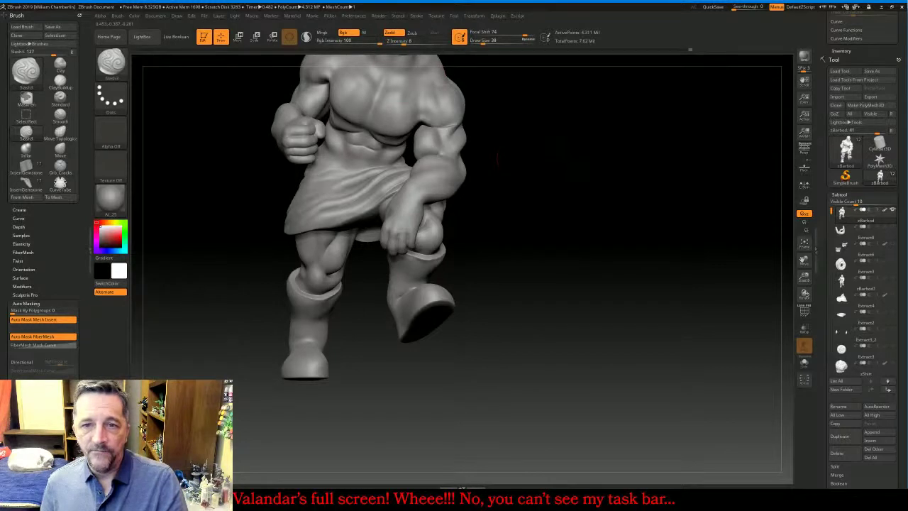
{"action": "left_click_drag", "start_coordinate": [511, 158], "coordinate": [482, 181]}
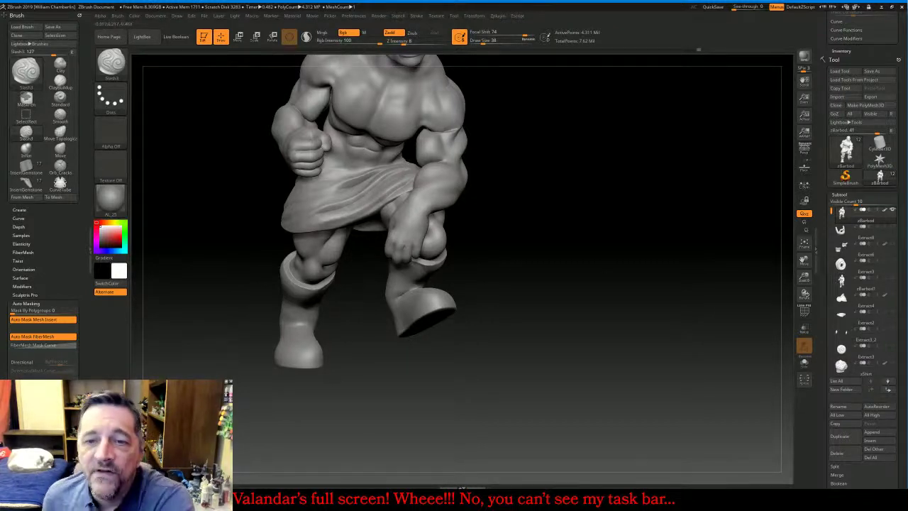
{"action": "mouse_move", "coordinate": [570, 276]}
{"action": "left_mouse_down"}
{"action": "mouse_move", "coordinate": [647, 209]}
{"action": "mouse_move", "coordinate": [569, 150]}
{"action": "left_mouse_up"}
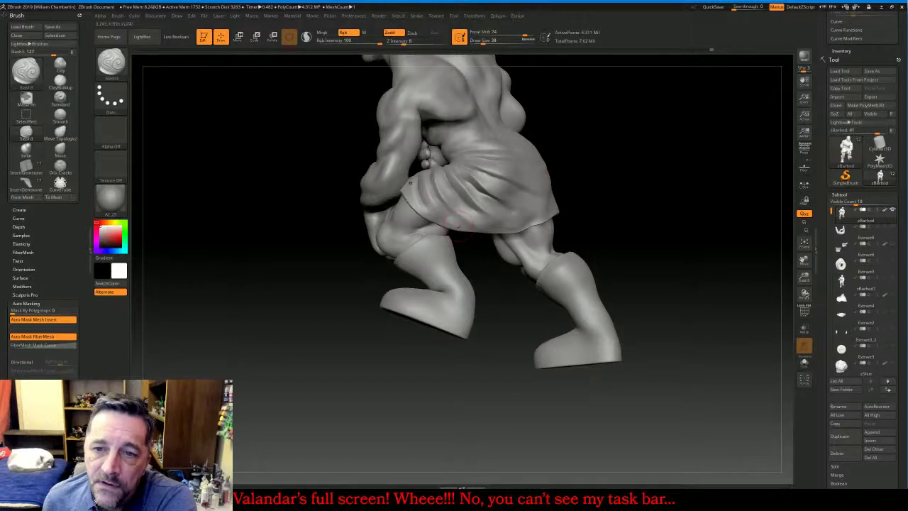
{"action": "left_click_drag", "start_coordinate": [675, 239], "coordinate": [560, 217]}
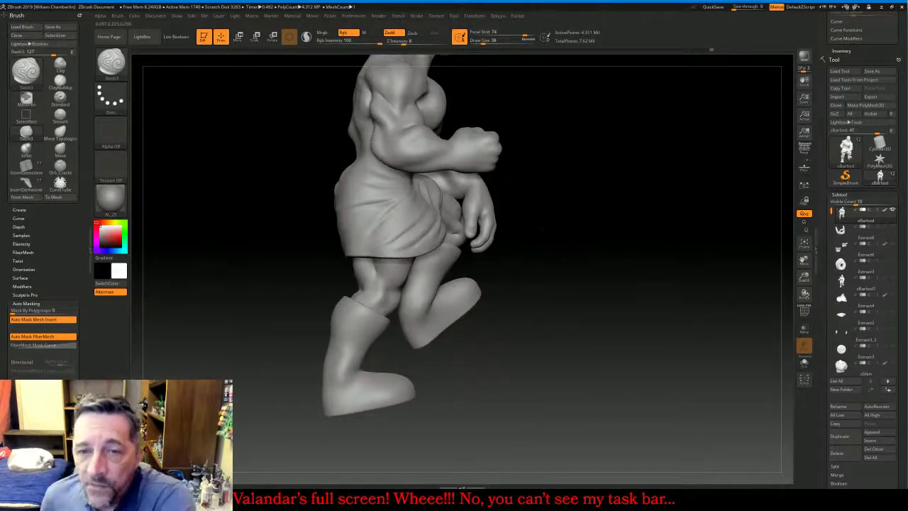
{"action": "mouse_move", "coordinate": [616, 215]}
{"action": "left_mouse_down"}
{"action": "mouse_move", "coordinate": [650, 191]}
{"action": "mouse_move", "coordinate": [614, 201]}
{"action": "left_mouse_up"}
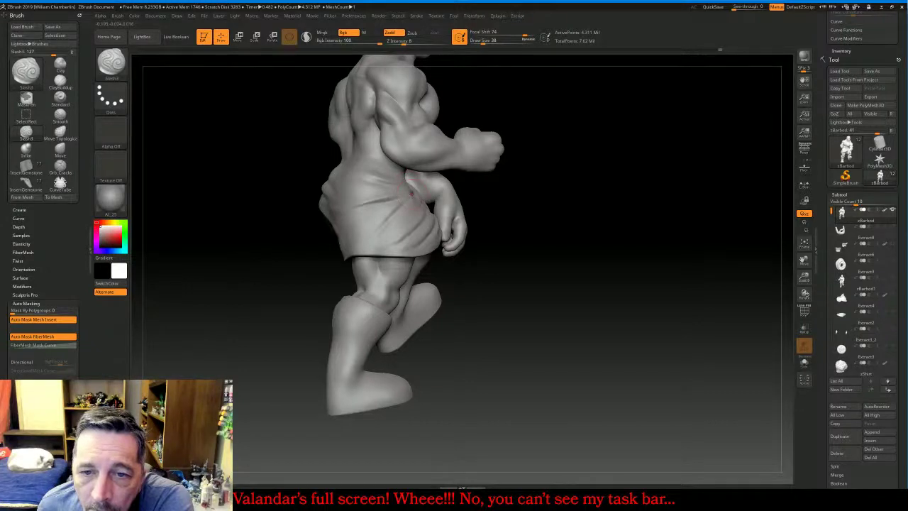
{"action": "left_click_drag", "start_coordinate": [511, 284], "coordinate": [436, 283]}
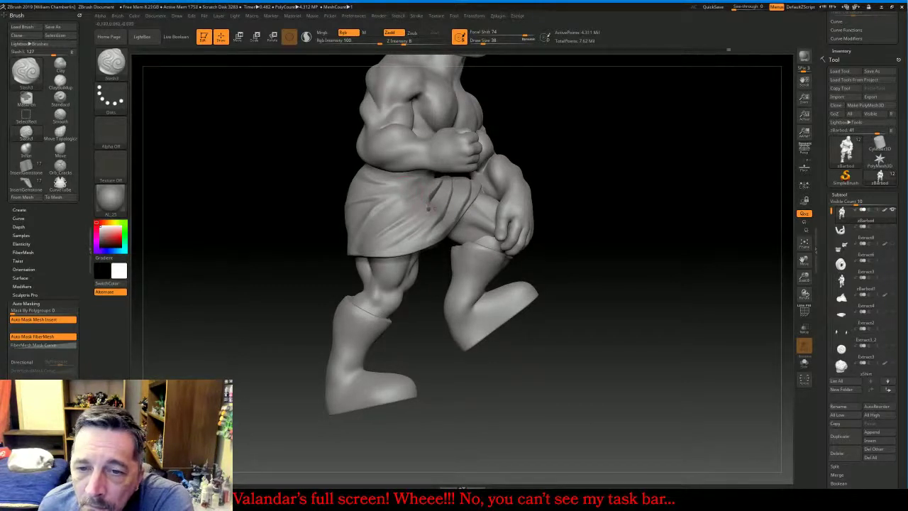
{"action": "mouse_move", "coordinate": [744, 278]}
{"action": "left_mouse_down"}
{"action": "mouse_move", "coordinate": [684, 258]}
{"action": "mouse_move", "coordinate": [702, 241]}
{"action": "left_mouse_up"}
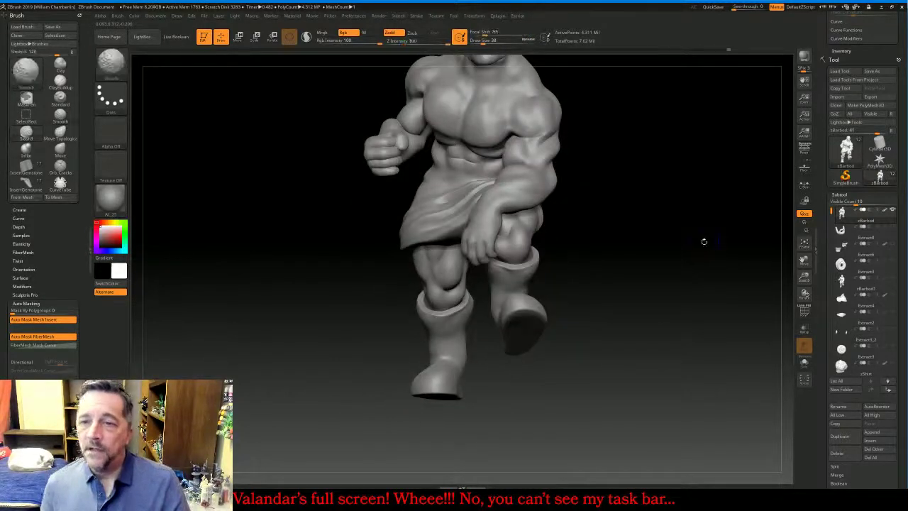
Show the waistband subtool and reshape the kilt's upper edge around it with the Move Topological brush
{"action": "left_click", "coordinate": [892, 312]}
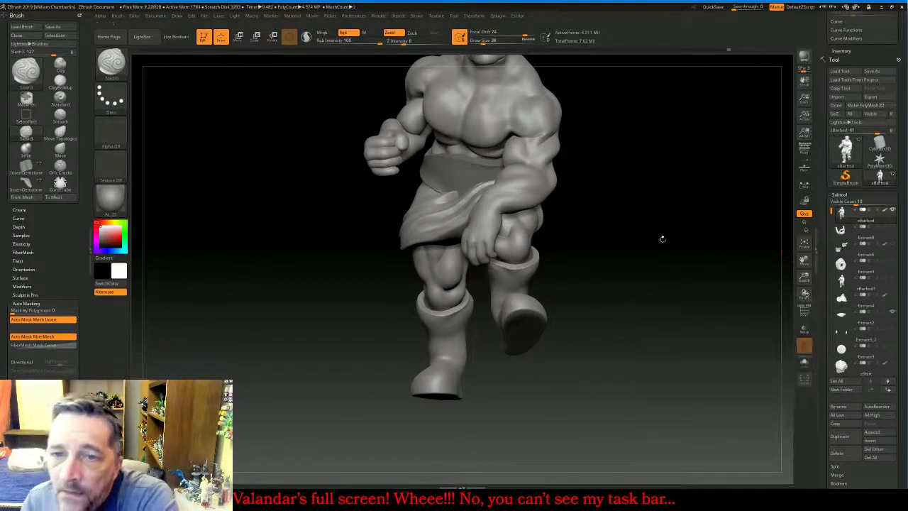
{"action": "left_click_drag", "start_coordinate": [663, 239], "coordinate": [723, 244]}
{"action": "mouse_move", "coordinate": [787, 254]}
{"action": "left_mouse_down"}
{"action": "mouse_move", "coordinate": [685, 239]}
{"action": "mouse_move", "coordinate": [692, 231]}
{"action": "left_mouse_up"}
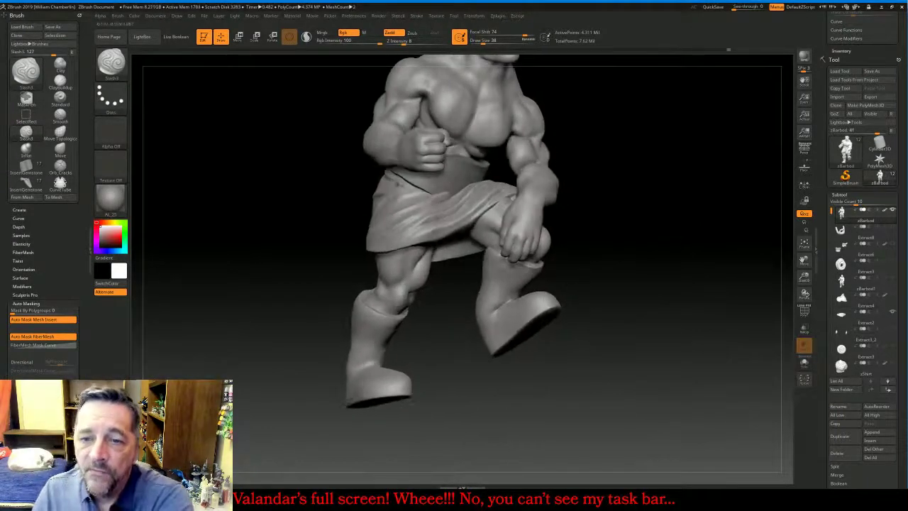
{"action": "left_click", "coordinate": [111, 61]}
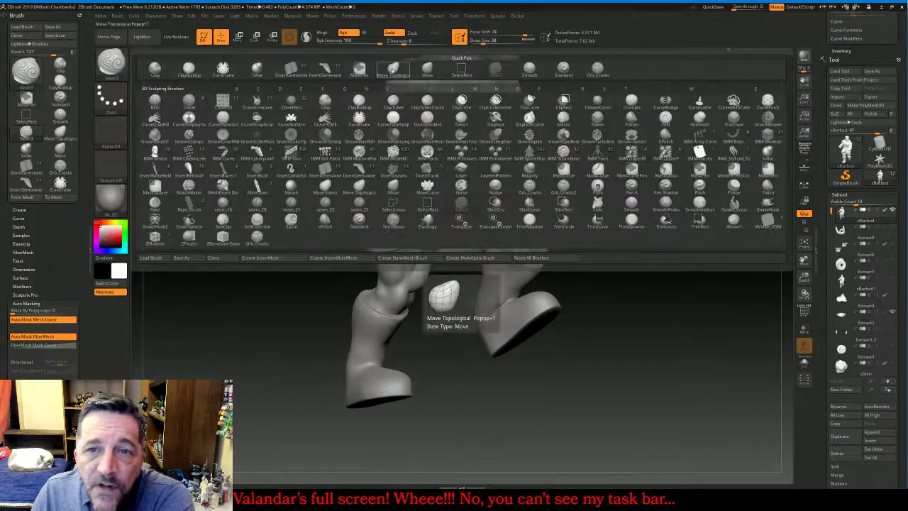
{"action": "left_click", "coordinate": [393, 68]}
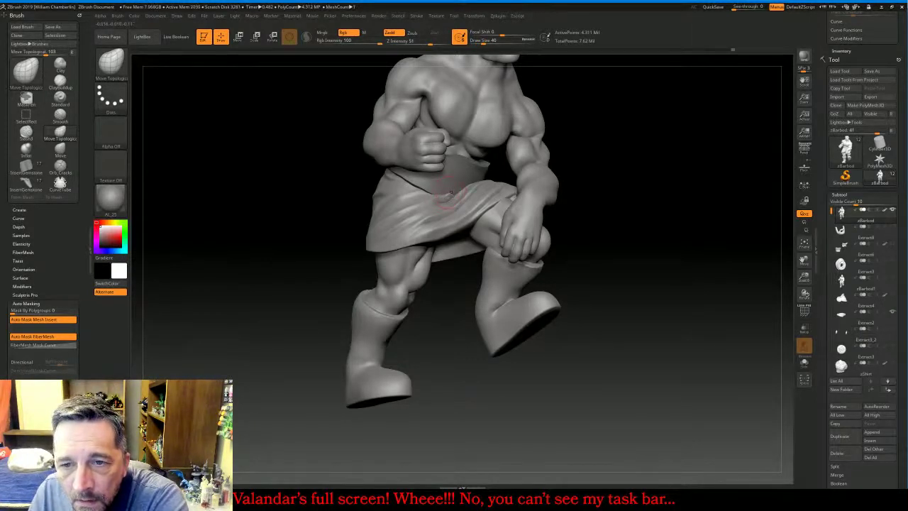
{"action": "left_click_drag", "start_coordinate": [599, 205], "coordinate": [659, 219]}
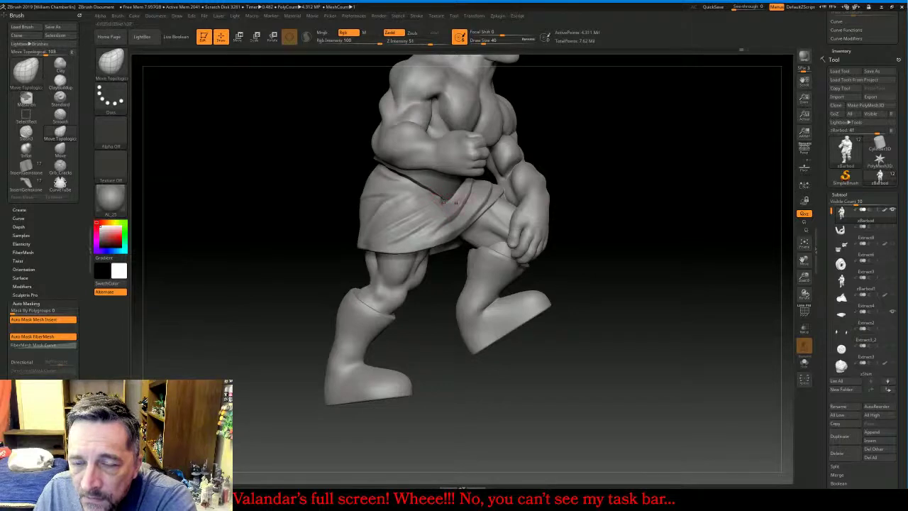
{"action": "mouse_move", "coordinate": [656, 214]}
{"action": "left_mouse_down"}
{"action": "mouse_move", "coordinate": [638, 213]}
{"action": "mouse_move", "coordinate": [653, 204]}
{"action": "mouse_move", "coordinate": [737, 205]}
{"action": "mouse_move", "coordinate": [713, 206]}
{"action": "left_mouse_up"}
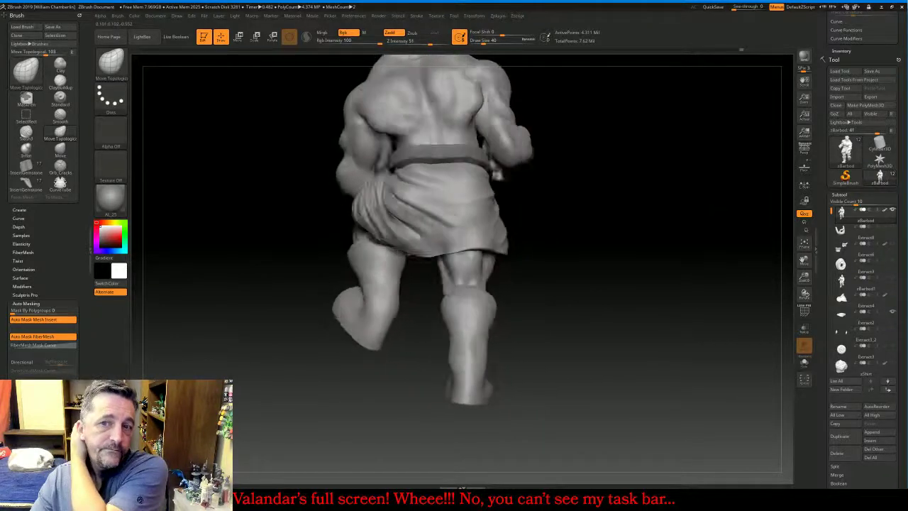
{"action": "left_click_drag", "start_coordinate": [592, 207], "coordinate": [631, 158]}
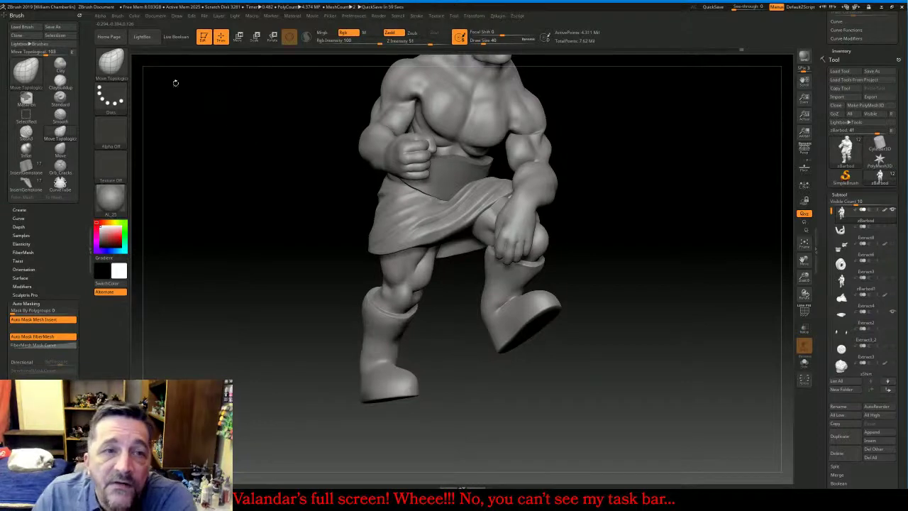
Switch back to Slash3 with Zsub and Z Intensity 14, and carve creases across the front of the left boot's ankle
{"action": "left_click", "coordinate": [112, 62]}
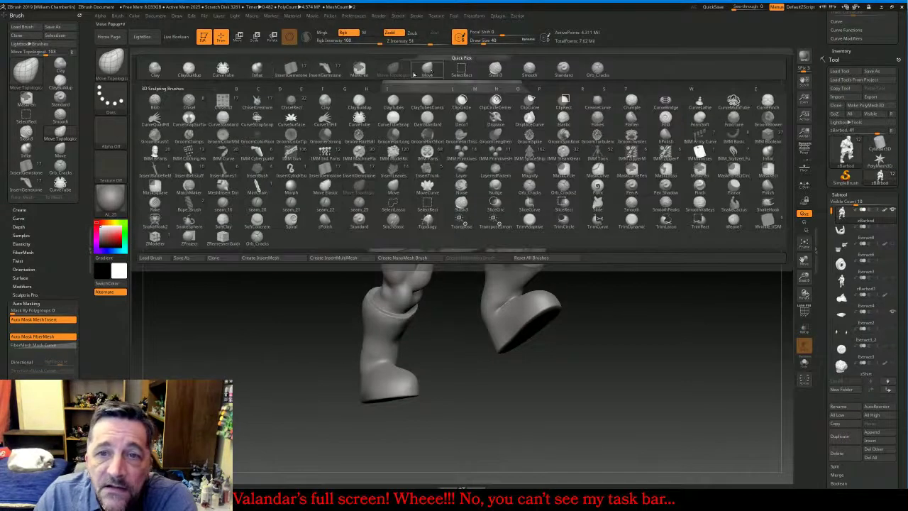
{"action": "left_click", "coordinate": [495, 70]}
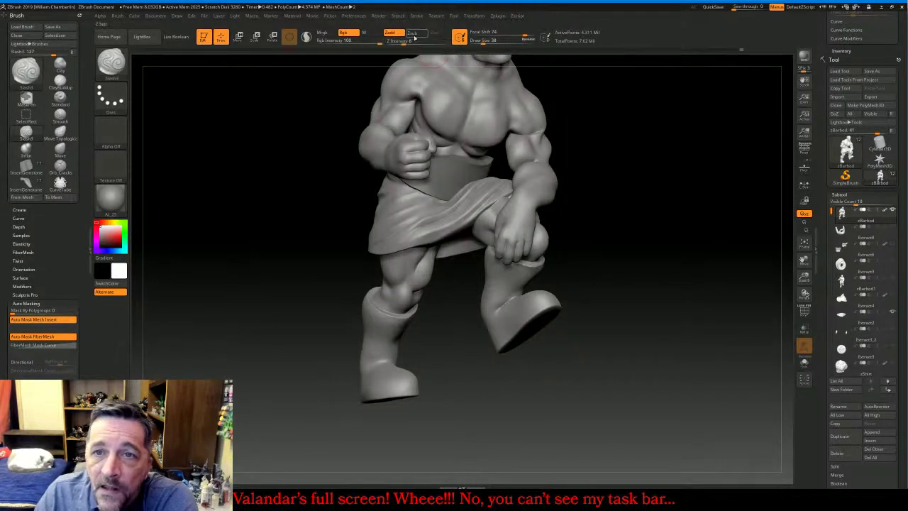
{"action": "left_click", "coordinate": [412, 34]}
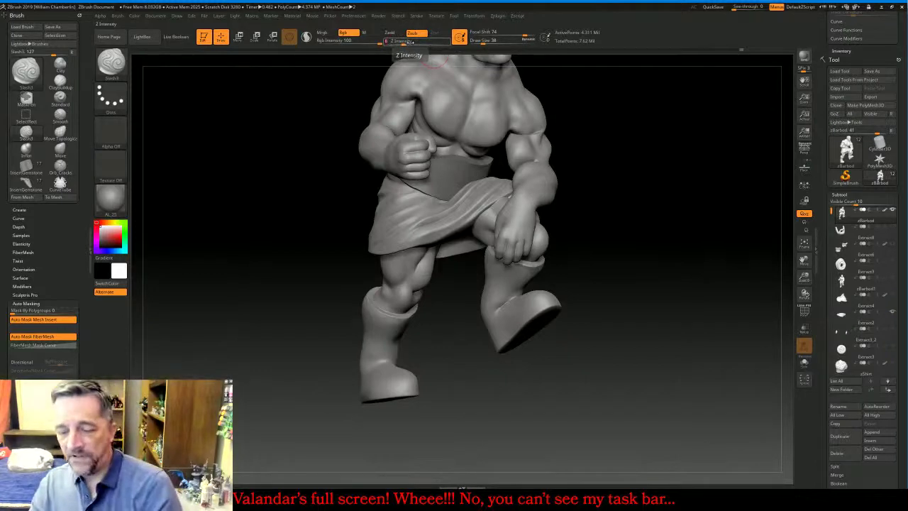
{"action": "left_click_drag", "start_coordinate": [655, 178], "coordinate": [677, 210]}
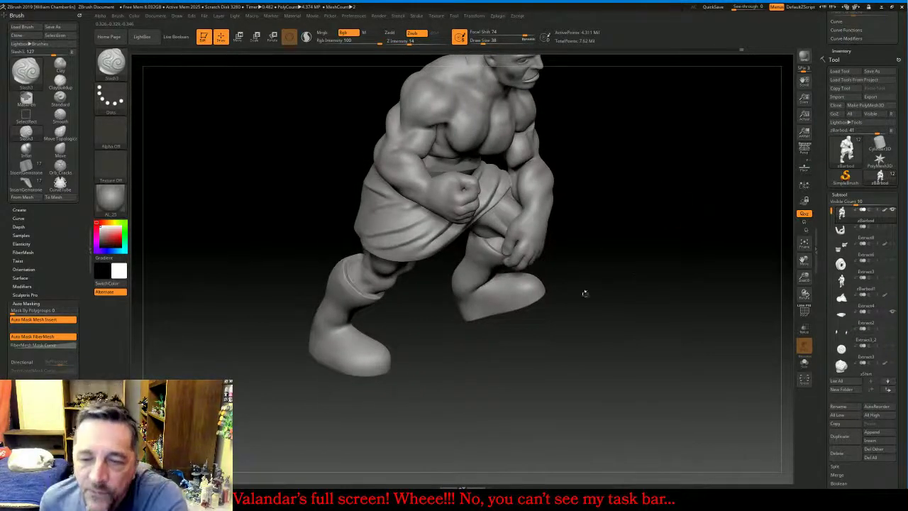
{"action": "left_click_drag", "start_coordinate": [585, 293], "coordinate": [628, 265]}
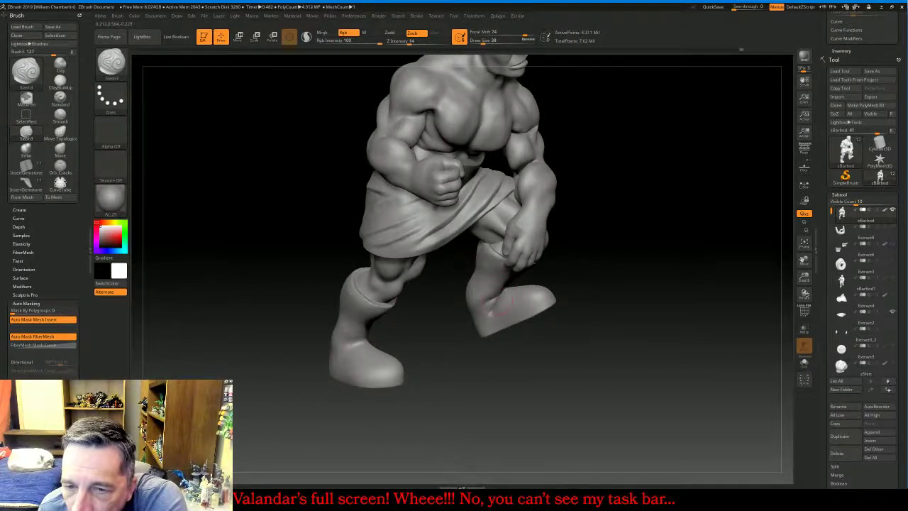
{"action": "mouse_move", "coordinate": [617, 305]}
{"action": "left_mouse_down"}
{"action": "mouse_move", "coordinate": [649, 228]}
{"action": "mouse_move", "coordinate": [624, 241]}
{"action": "left_mouse_up"}
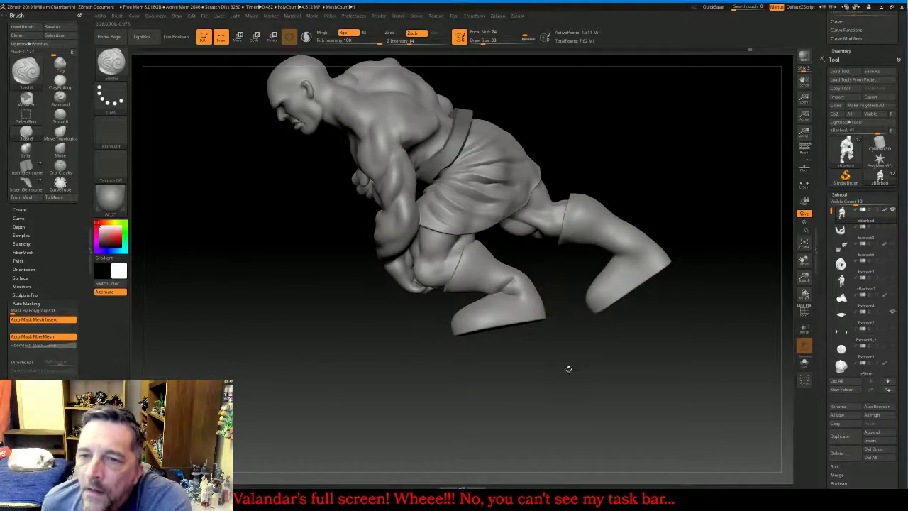
{"action": "mouse_move", "coordinate": [568, 368]}
{"action": "left_mouse_down"}
{"action": "mouse_move", "coordinate": [638, 358]}
{"action": "mouse_move", "coordinate": [543, 376]}
{"action": "left_mouse_up"}
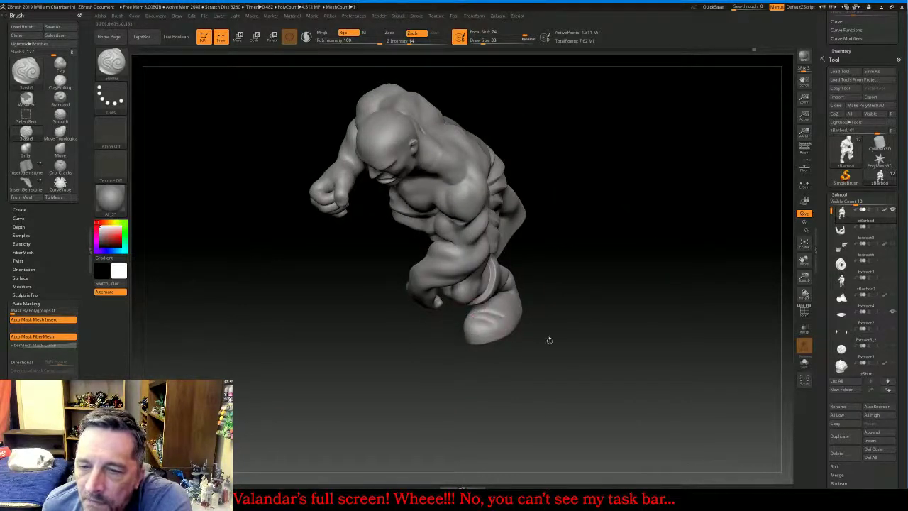
Carve creases across the instep and front ankle of the warrior's right boot
{"action": "mouse_move", "coordinate": [548, 340]}
{"action": "left_mouse_down"}
{"action": "mouse_move", "coordinate": [423, 303]}
{"action": "mouse_move", "coordinate": [349, 307]}
{"action": "mouse_move", "coordinate": [332, 266]}
{"action": "left_mouse_up"}
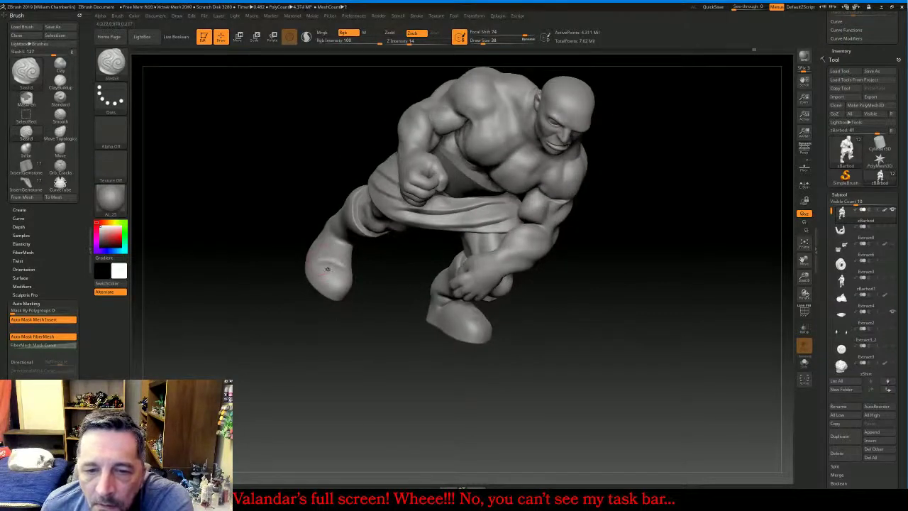
{"action": "left_click_drag", "start_coordinate": [334, 272], "coordinate": [328, 251]}
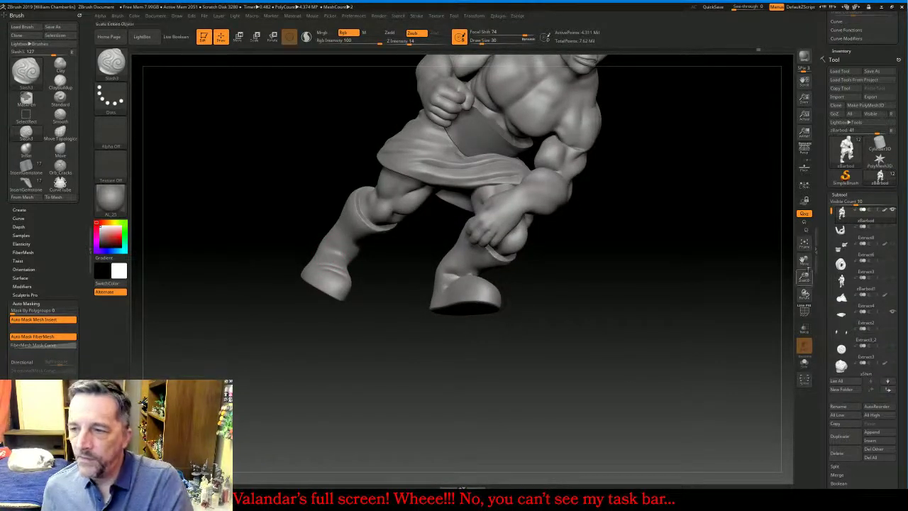
{"action": "left_click_drag", "start_coordinate": [804, 277], "coordinate": [804, 347]}
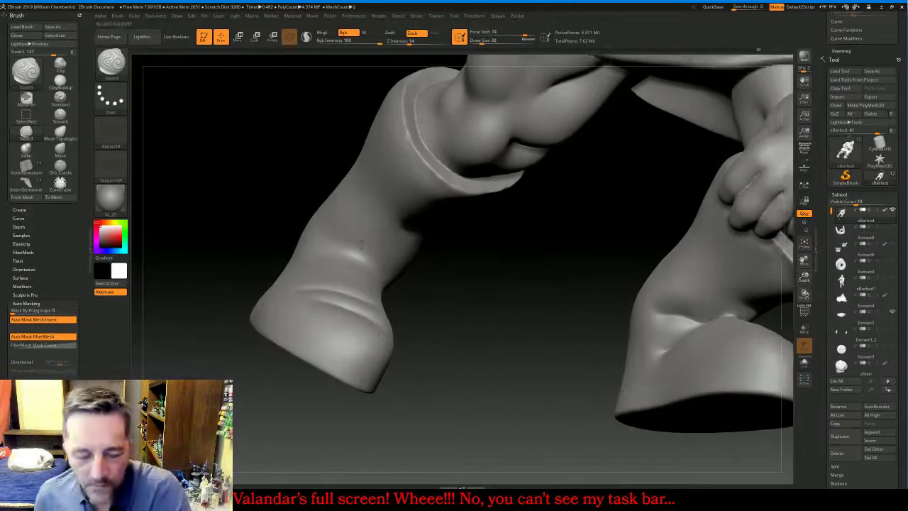
{"action": "mouse_move", "coordinate": [344, 249]}
{"action": "left_mouse_down"}
{"action": "mouse_move", "coordinate": [387, 278]}
{"action": "mouse_move", "coordinate": [461, 303]}
{"action": "mouse_move", "coordinate": [443, 298]}
{"action": "left_mouse_up"}
{"action": "key", "text": "ctrl"}
{"action": "left_click_drag", "start_coordinate": [347, 245], "coordinate": [387, 257]}
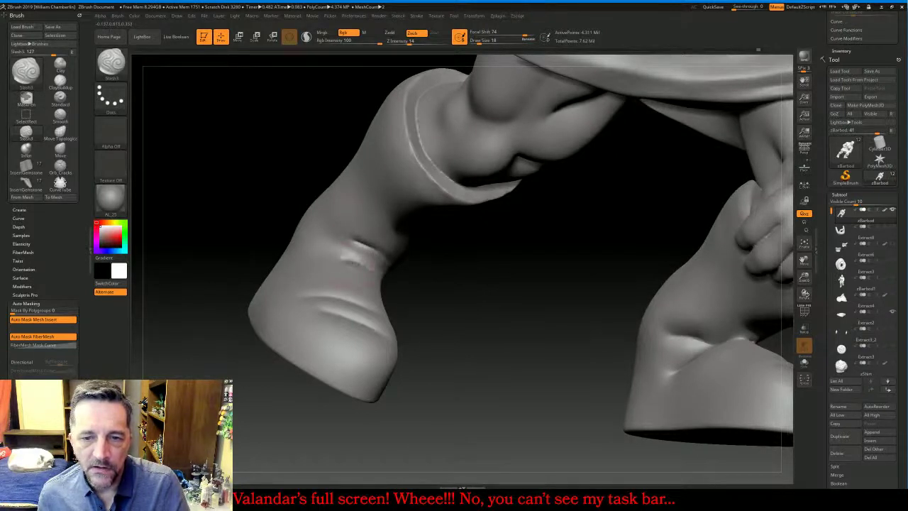
Carve two horizontal creases across the back of the right boot's ankle with a draw size of 22
{"action": "left_click_drag", "start_coordinate": [441, 301], "coordinate": [546, 305]}
{"action": "left_click_drag", "start_coordinate": [566, 90], "coordinate": [532, 356]}
{"action": "left_click_drag", "start_coordinate": [577, 336], "coordinate": [386, 277]}
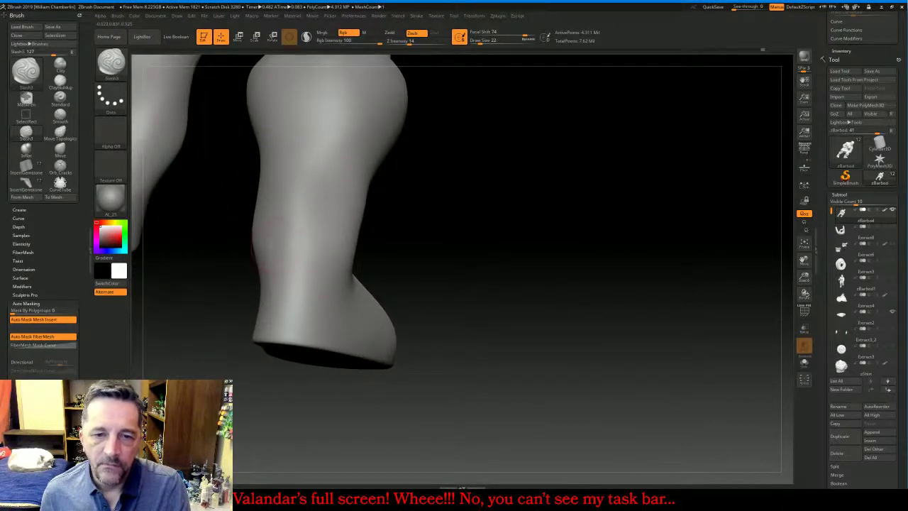
{"action": "mouse_move", "coordinate": [273, 243]}
{"action": "left_mouse_down"}
{"action": "mouse_move", "coordinate": [312, 241]}
{"action": "mouse_move", "coordinate": [344, 254]}
{"action": "left_mouse_up"}
{"action": "left_click_drag", "start_coordinate": [273, 275], "coordinate": [359, 288]}
Carve two matching creases across the back of the left boot's ankle
{"action": "left_click_drag", "start_coordinate": [803, 261], "coordinate": [854, 265]}
{"action": "left_click_drag", "start_coordinate": [612, 268], "coordinate": [668, 232]}
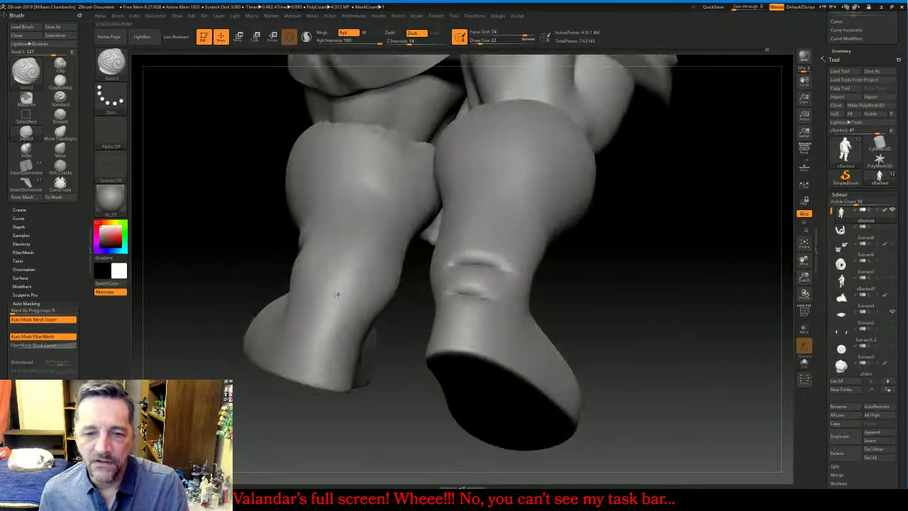
{"action": "left_click_drag", "start_coordinate": [309, 296], "coordinate": [356, 305]}
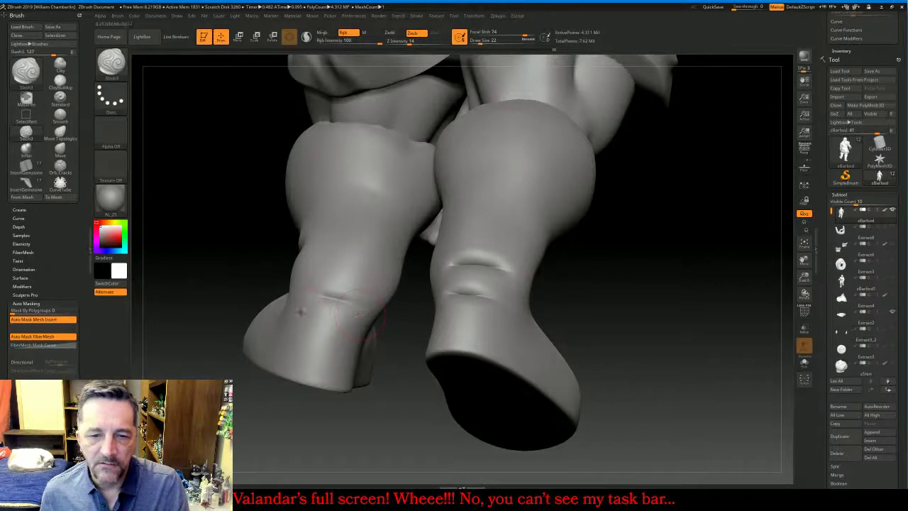
{"action": "left_click_drag", "start_coordinate": [300, 310], "coordinate": [346, 324]}
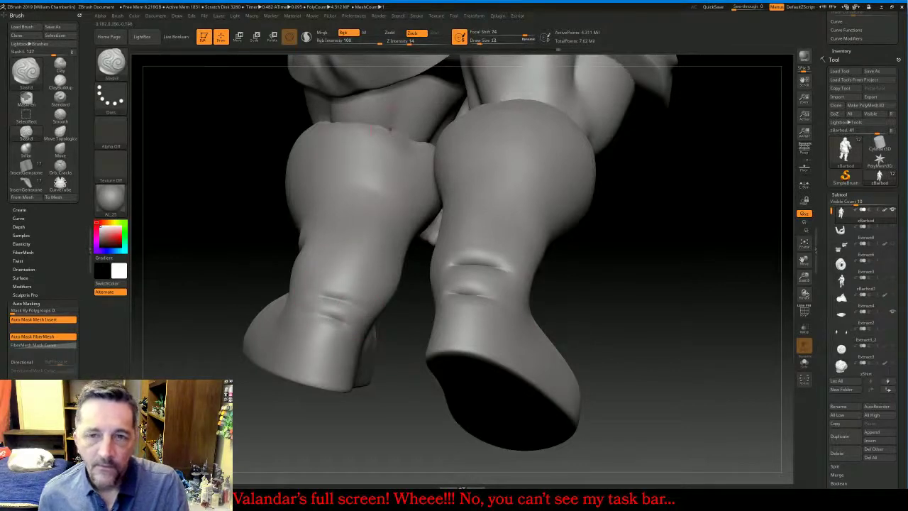
Set Slash3 to Zadd with Z Intensity 9 and draw size 26, then raise and lightly smooth folds around the creases behind the right boot's ankle
{"action": "left_click", "coordinate": [390, 32]}
{"action": "left_click", "coordinate": [408, 43]}
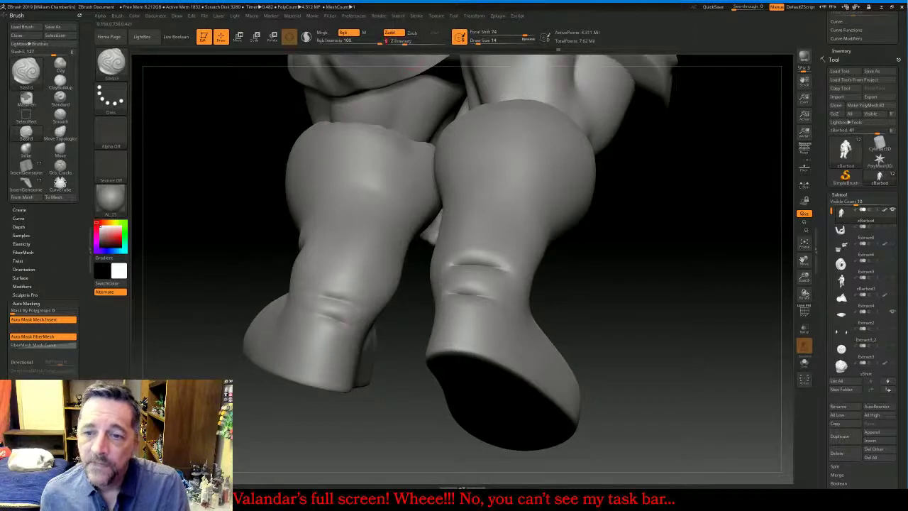
{"action": "left_click_drag", "start_coordinate": [610, 298], "coordinate": [671, 314]}
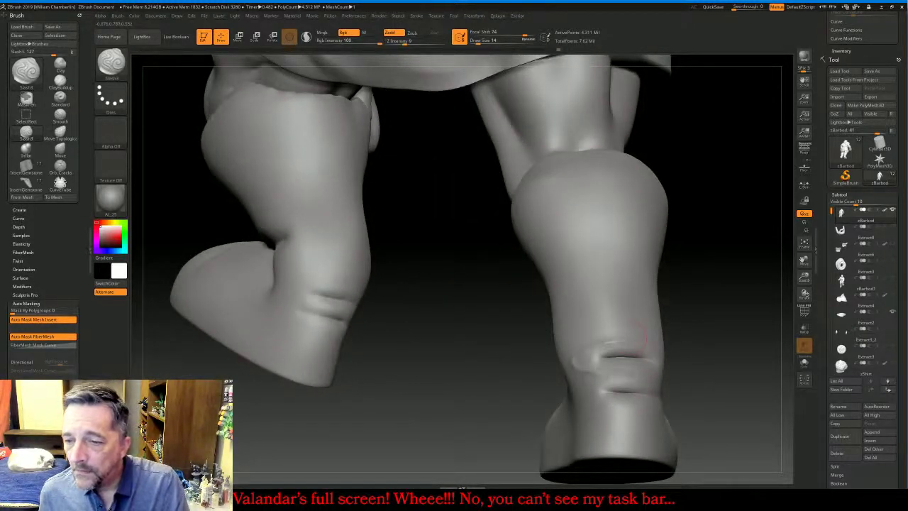
{"action": "key", "text": "ctrl+z"}
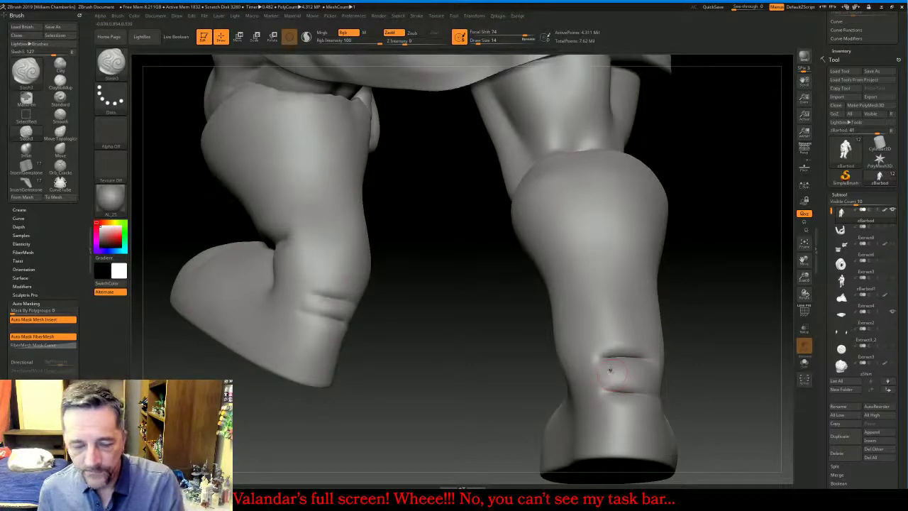
{"action": "mouse_move", "coordinate": [623, 344]}
{"action": "left_mouse_down"}
{"action": "mouse_move", "coordinate": [600, 350]}
{"action": "mouse_move", "coordinate": [626, 380]}
{"action": "mouse_move", "coordinate": [605, 387]}
{"action": "mouse_move", "coordinate": [607, 400]}
{"action": "mouse_move", "coordinate": [627, 407]}
{"action": "left_mouse_up"}
{"action": "mouse_move", "coordinate": [712, 379]}
{"action": "left_mouse_down"}
{"action": "mouse_move", "coordinate": [641, 347]}
{"action": "mouse_move", "coordinate": [665, 362]}
{"action": "mouse_move", "coordinate": [621, 376]}
{"action": "mouse_move", "coordinate": [668, 394]}
{"action": "mouse_move", "coordinate": [625, 410]}
{"action": "left_mouse_up"}
{"action": "key", "text": "shift"}
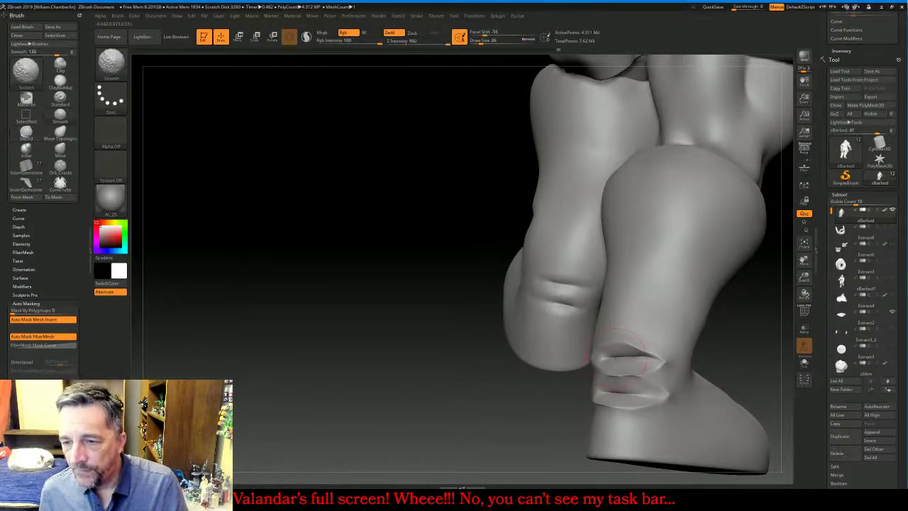
{"action": "left_click_drag", "start_coordinate": [626, 348], "coordinate": [647, 355], "text": "shift"}
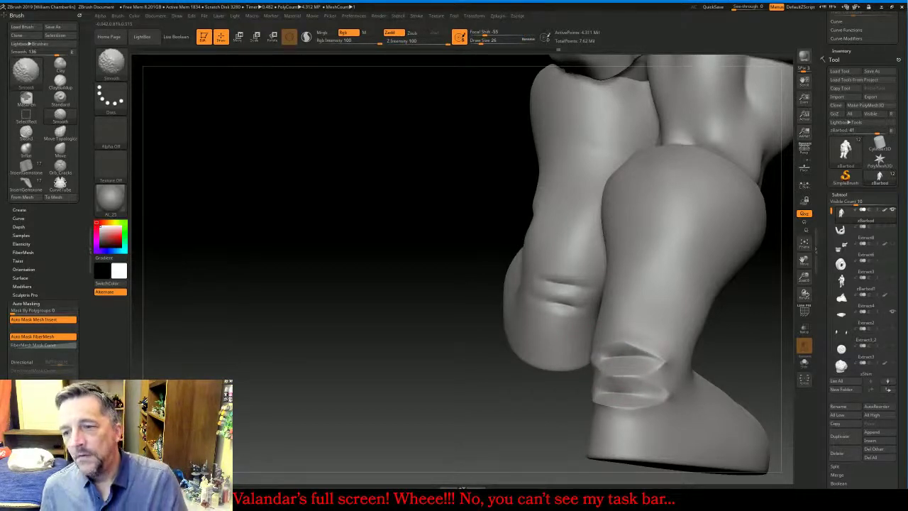
Raise leather folds around the creases across the back of the left boot's ankle and lightly smooth them
{"action": "left_click_drag", "start_coordinate": [410, 392], "coordinate": [589, 392]}
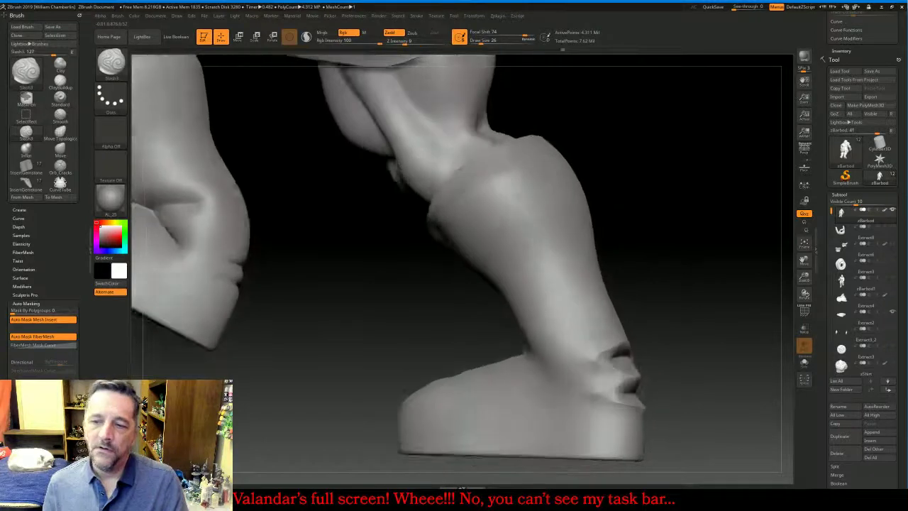
{"action": "left_click_drag", "start_coordinate": [397, 369], "coordinate": [427, 366]}
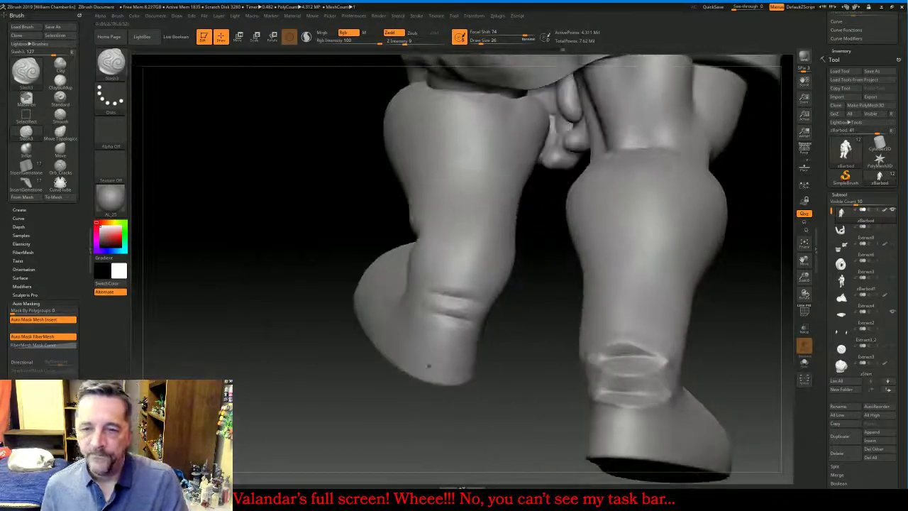
{"action": "mouse_move", "coordinate": [458, 281]}
{"action": "left_mouse_down"}
{"action": "mouse_move", "coordinate": [434, 285]}
{"action": "mouse_move", "coordinate": [427, 294]}
{"action": "mouse_move", "coordinate": [455, 308]}
{"action": "mouse_move", "coordinate": [429, 318]}
{"action": "mouse_move", "coordinate": [462, 323]}
{"action": "mouse_move", "coordinate": [452, 296]}
{"action": "left_mouse_up"}
{"action": "left_click_drag", "start_coordinate": [527, 337], "coordinate": [474, 293]}
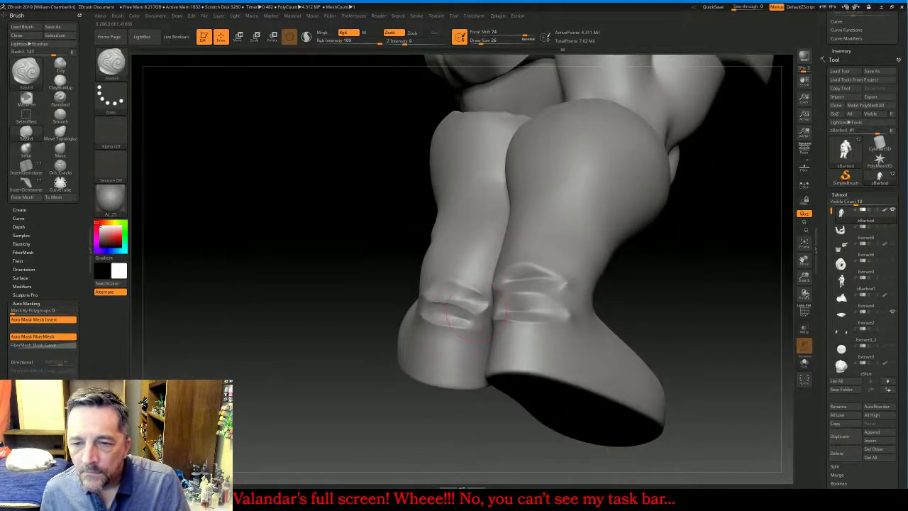
{"action": "key", "text": "shift"}
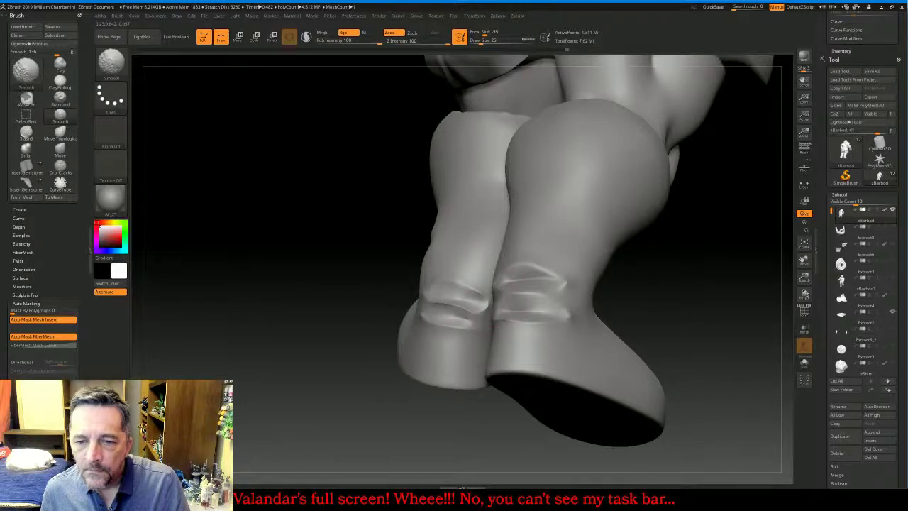
Build raised folds beside the ankle creases on both sides of the warrior's bent left boot
{"action": "mouse_move", "coordinate": [355, 319]}
{"action": "left_mouse_down"}
{"action": "mouse_move", "coordinate": [489, 301]}
{"action": "mouse_move", "coordinate": [514, 287]}
{"action": "mouse_move", "coordinate": [500, 291]}
{"action": "left_mouse_up"}
{"action": "left_click_drag", "start_coordinate": [339, 259], "coordinate": [406, 241]}
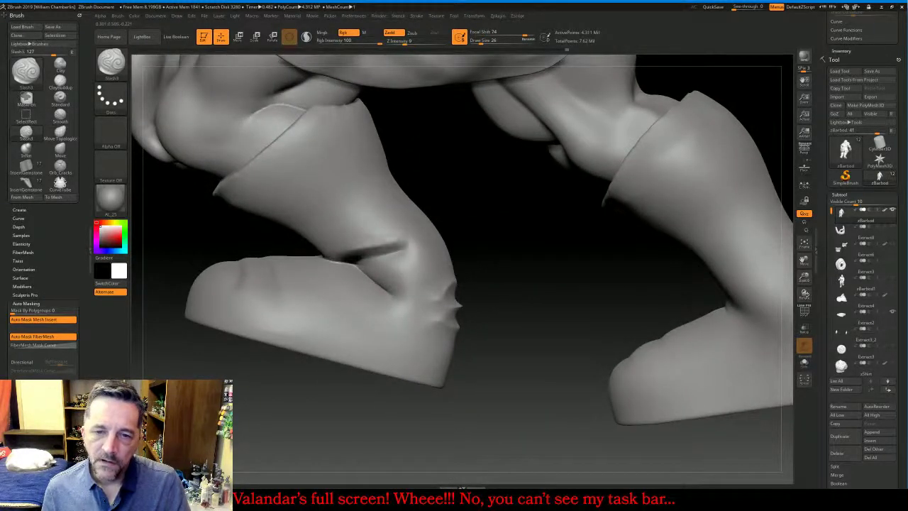
{"action": "left_click_drag", "start_coordinate": [368, 268], "coordinate": [425, 298]}
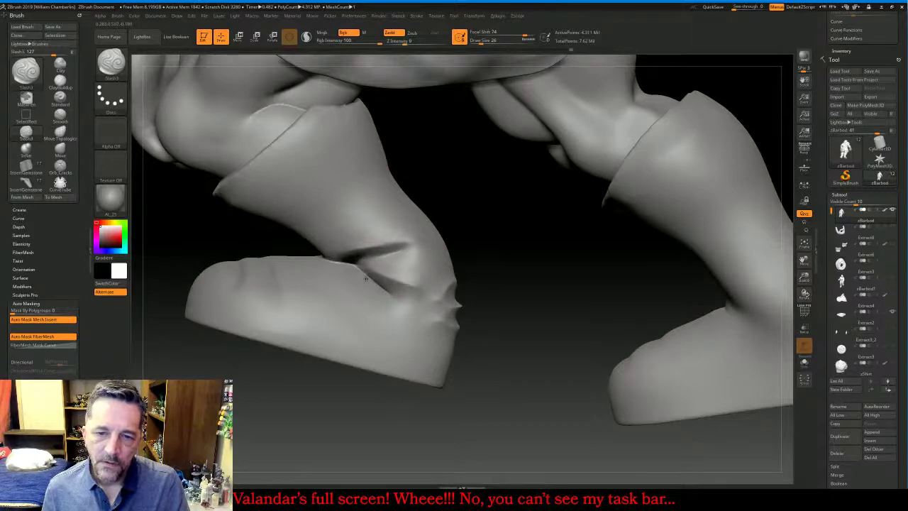
{"action": "left_click_drag", "start_coordinate": [365, 292], "coordinate": [390, 323]}
{"action": "left_click_drag", "start_coordinate": [503, 289], "coordinate": [458, 285]}
{"action": "mouse_move", "coordinate": [359, 264]}
{"action": "left_mouse_down"}
{"action": "mouse_move", "coordinate": [308, 247]}
{"action": "mouse_move", "coordinate": [327, 281]}
{"action": "mouse_move", "coordinate": [291, 298]}
{"action": "left_mouse_up"}
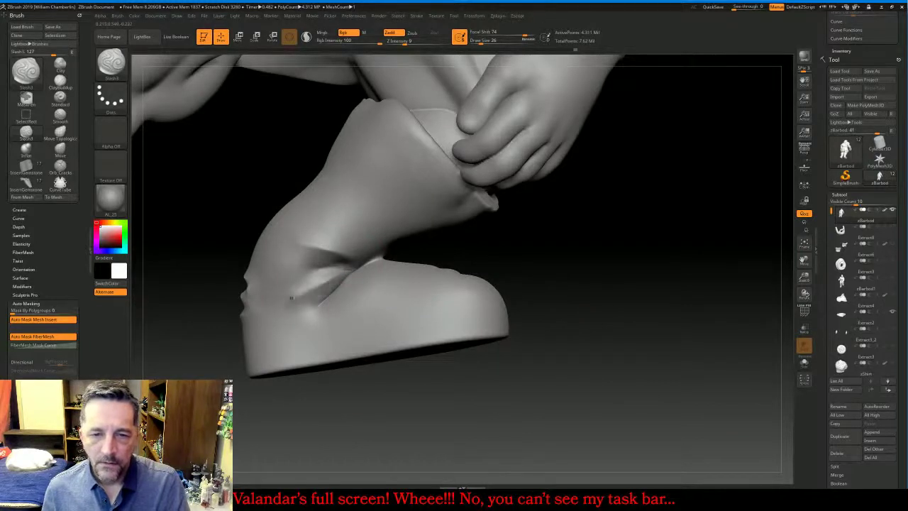
Raise folds around the creases on the front of the right boot's ankle
{"action": "left_click_drag", "start_coordinate": [648, 316], "coordinate": [743, 303]}
{"action": "left_click_drag", "start_coordinate": [803, 260], "coordinate": [906, 239]}
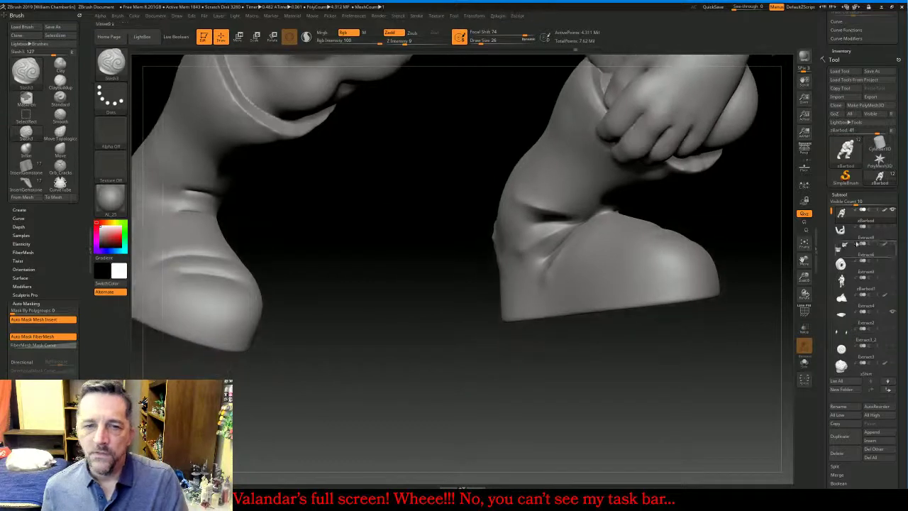
{"action": "left_click_drag", "start_coordinate": [745, 347], "coordinate": [705, 346]}
{"action": "left_click_drag", "start_coordinate": [503, 307], "coordinate": [418, 285]}
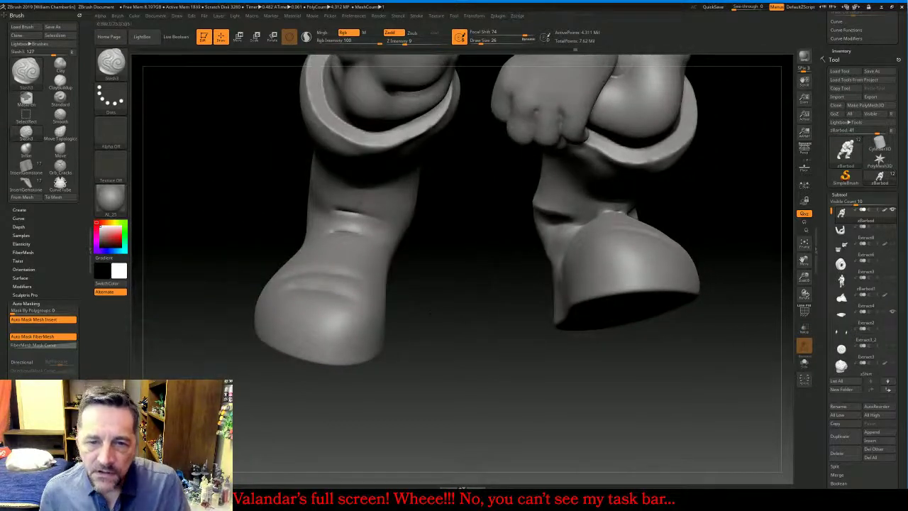
{"action": "left_click_drag", "start_coordinate": [331, 226], "coordinate": [358, 225]}
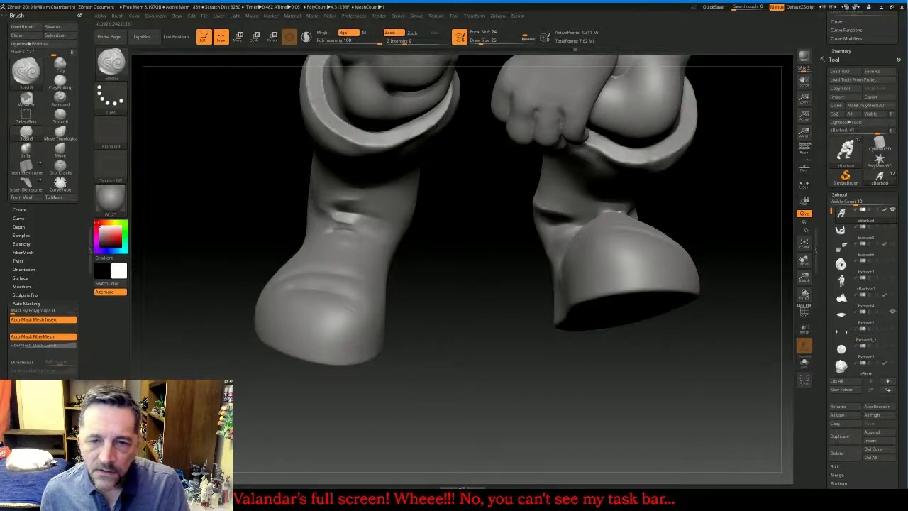
{"action": "mouse_move", "coordinate": [355, 228]}
{"action": "left_mouse_down"}
{"action": "mouse_move", "coordinate": [399, 219]}
{"action": "mouse_move", "coordinate": [360, 212]}
{"action": "left_mouse_up"}
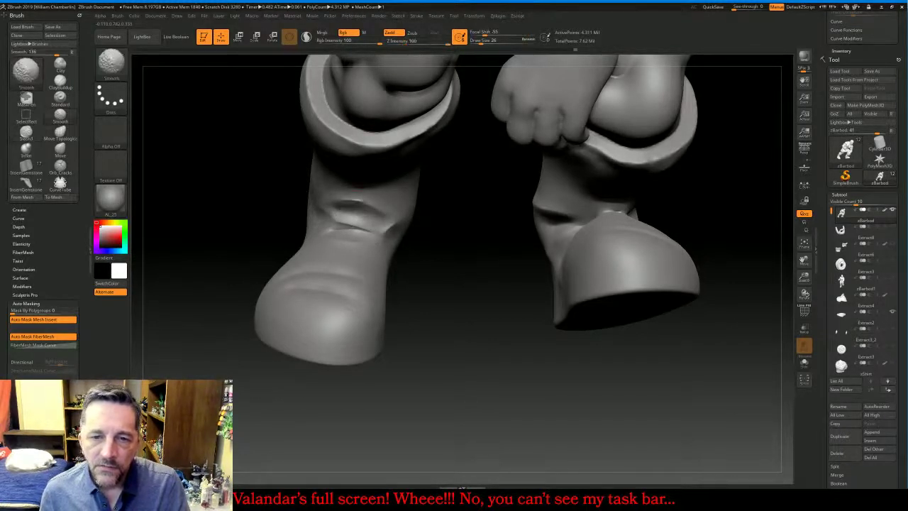
Raise ridges along the creases over the toe area of the warrior's right boot
{"action": "mouse_move", "coordinate": [418, 273]}
{"action": "left_mouse_down"}
{"action": "mouse_move", "coordinate": [428, 344]}
{"action": "mouse_move", "coordinate": [420, 316]}
{"action": "mouse_move", "coordinate": [424, 358]}
{"action": "mouse_move", "coordinate": [415, 372]}
{"action": "left_mouse_up"}
{"action": "key", "text": "shift"}
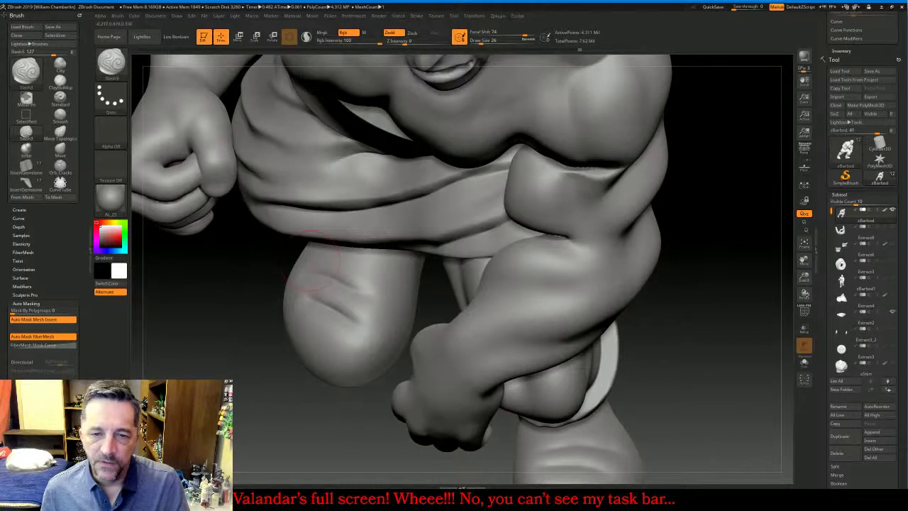
{"action": "left_click_drag", "start_coordinate": [319, 269], "coordinate": [380, 289]}
{"action": "mouse_move", "coordinate": [377, 322]}
{"action": "left_mouse_down"}
{"action": "mouse_move", "coordinate": [329, 301]}
{"action": "mouse_move", "coordinate": [373, 346]}
{"action": "left_mouse_up"}
{"action": "left_click_drag", "start_coordinate": [304, 412], "coordinate": [327, 392]}
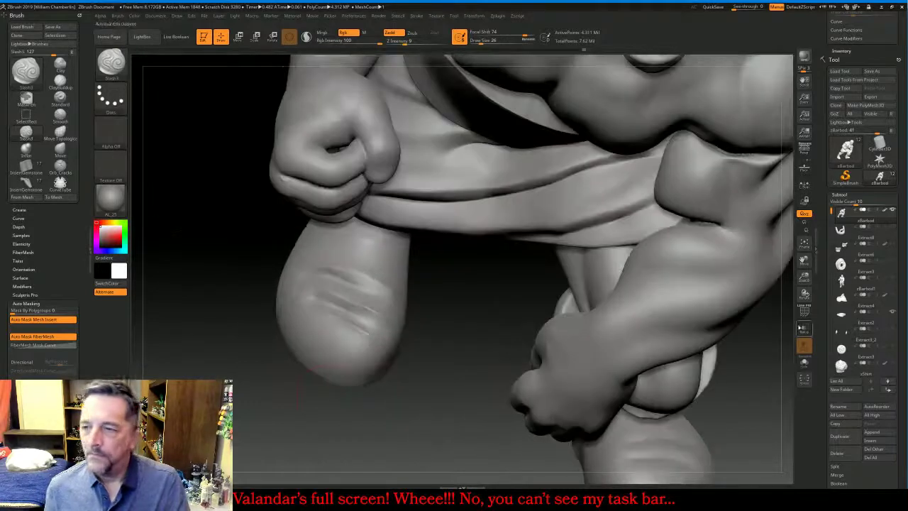
Raise matching ridges along the creases over the toe area of the warrior's left boot
{"action": "left_click_drag", "start_coordinate": [803, 260], "coordinate": [603, 100]}
{"action": "left_click_drag", "start_coordinate": [701, 251], "coordinate": [676, 253]}
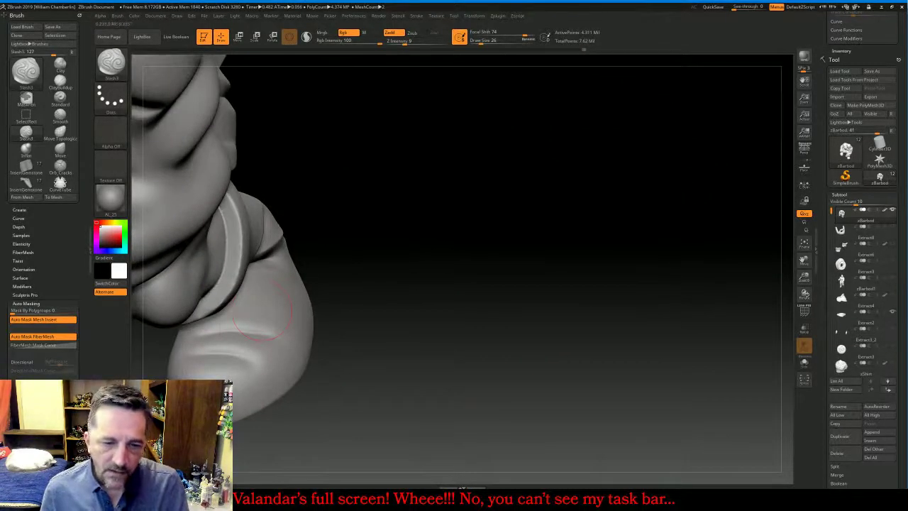
{"action": "mouse_move", "coordinate": [203, 329]}
{"action": "left_mouse_down"}
{"action": "mouse_move", "coordinate": [271, 329]}
{"action": "mouse_move", "coordinate": [241, 346]}
{"action": "mouse_move", "coordinate": [201, 341]}
{"action": "left_mouse_up"}
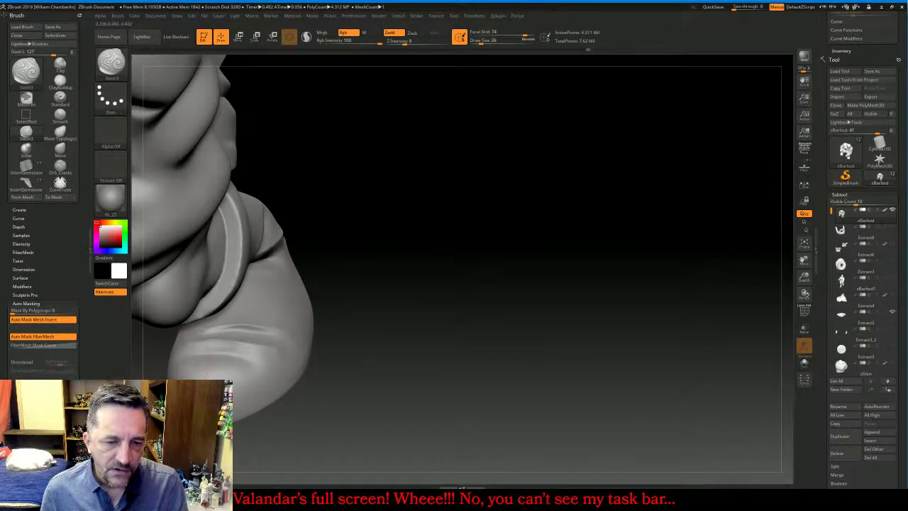
{"action": "left_click_drag", "start_coordinate": [472, 344], "coordinate": [651, 304]}
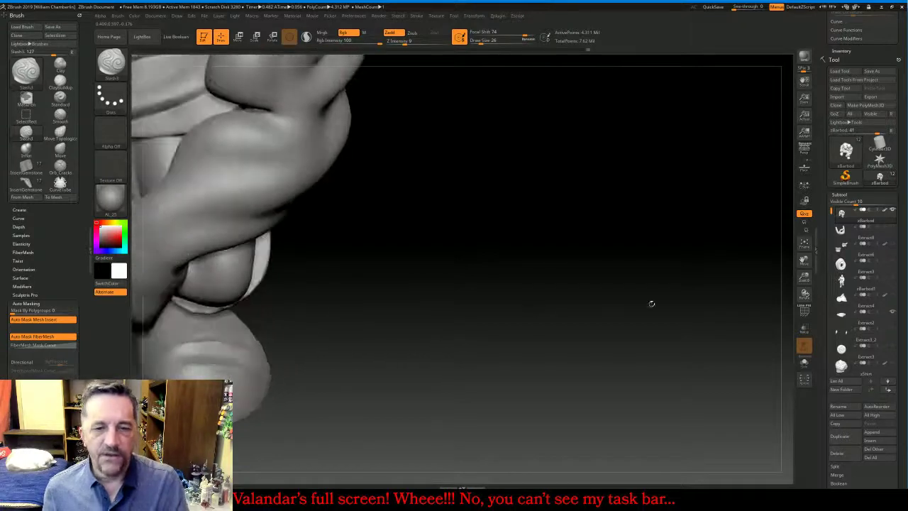
Frame the whole figure and make the boot cuffs (Extract6) and the beard visible again
{"action": "left_click", "coordinate": [803, 244]}
{"action": "left_click_drag", "start_coordinate": [763, 326], "coordinate": [735, 261]}
{"action": "left_click", "coordinate": [804, 243]}
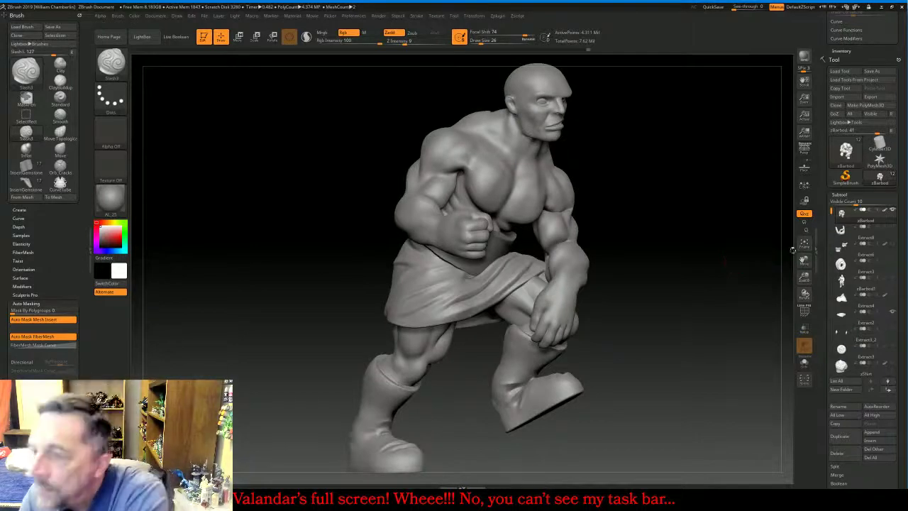
{"action": "mouse_move", "coordinate": [851, 248]}
{"action": "left_click", "coordinate": [892, 244]}
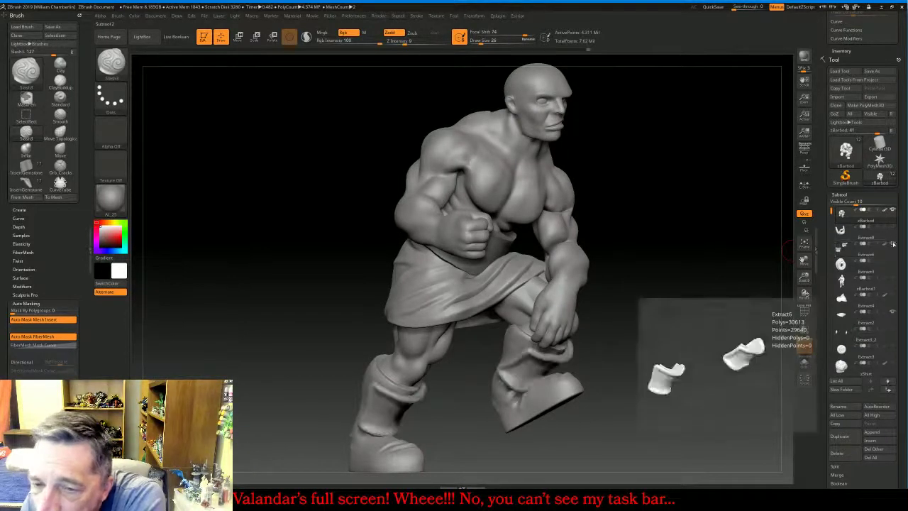
{"action": "left_click_drag", "start_coordinate": [600, 285], "coordinate": [626, 276]}
{"action": "left_click_drag", "start_coordinate": [686, 272], "coordinate": [682, 273]}
{"action": "left_click_drag", "start_coordinate": [782, 289], "coordinate": [745, 291]}
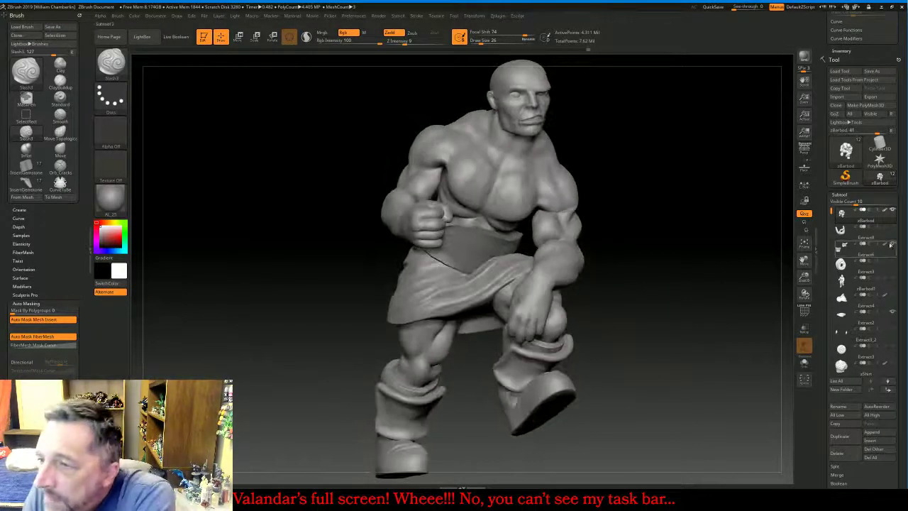
{"action": "left_click", "coordinate": [892, 227]}
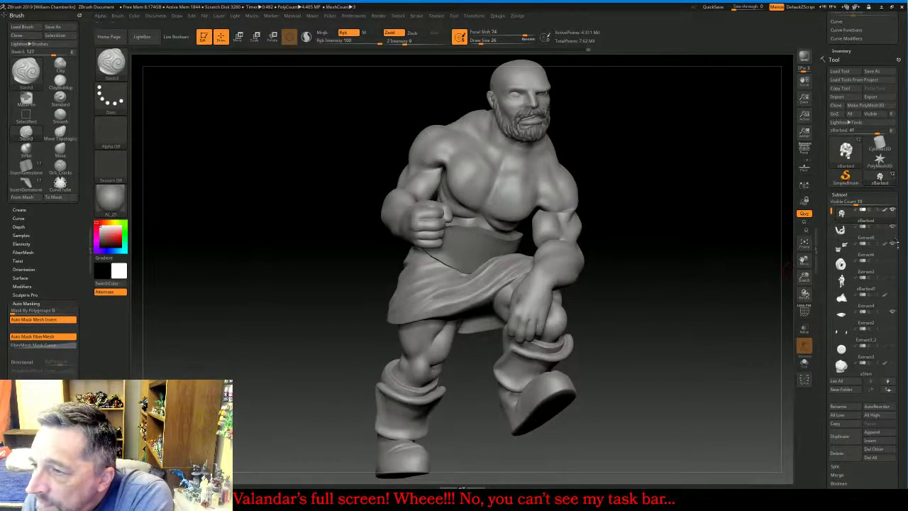
Show the bracer, shoulder cape, belt pieces and scale shirt subtools, leaving the duplicate body zBarbod1 hidden
{"action": "left_click", "coordinate": [892, 277]}
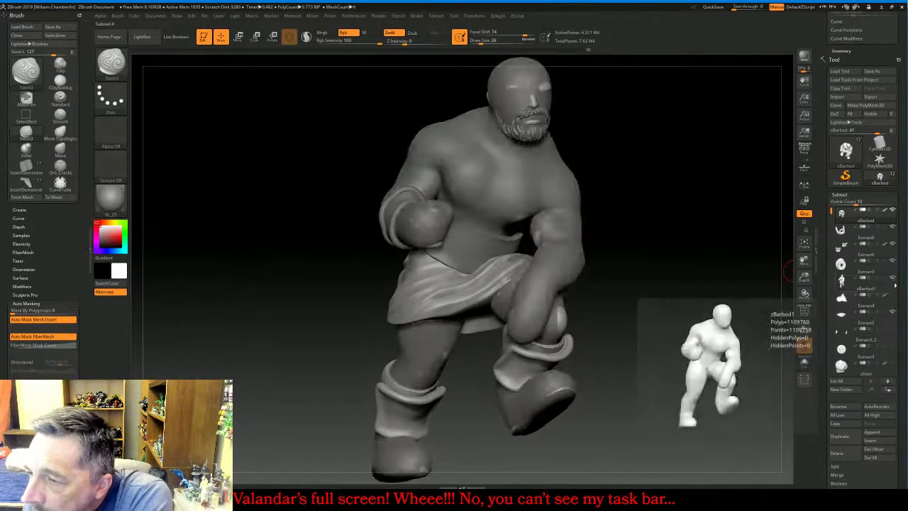
{"action": "left_click", "coordinate": [892, 267]}
{"action": "left_click", "coordinate": [892, 278]}
{"action": "left_click", "coordinate": [892, 296]}
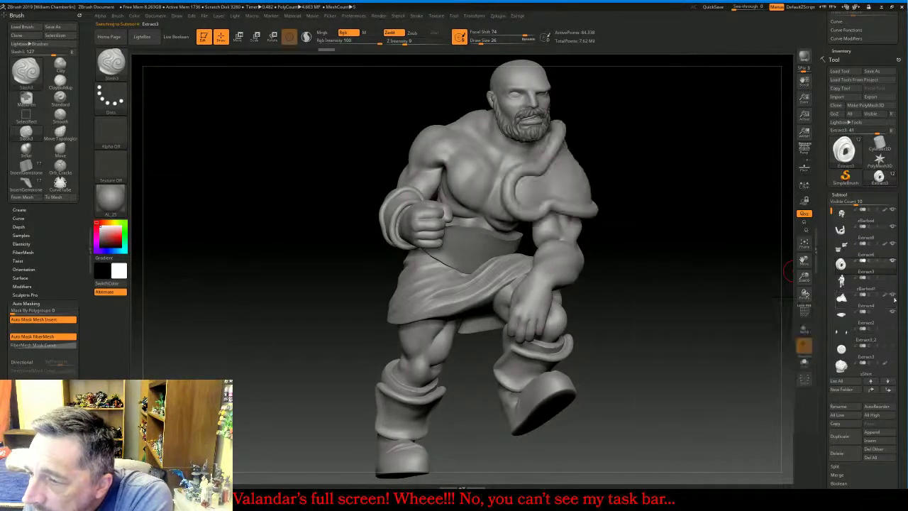
{"action": "left_click", "coordinate": [892, 329]}
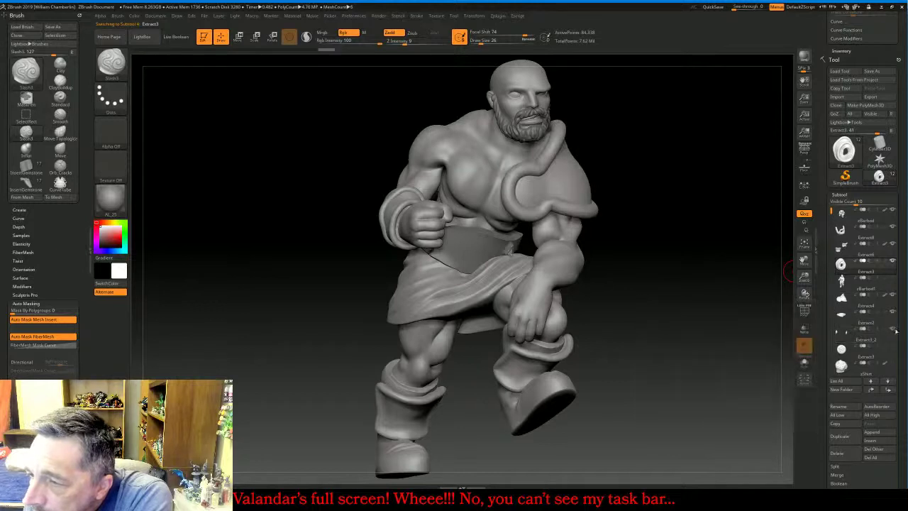
{"action": "left_click", "coordinate": [893, 363]}
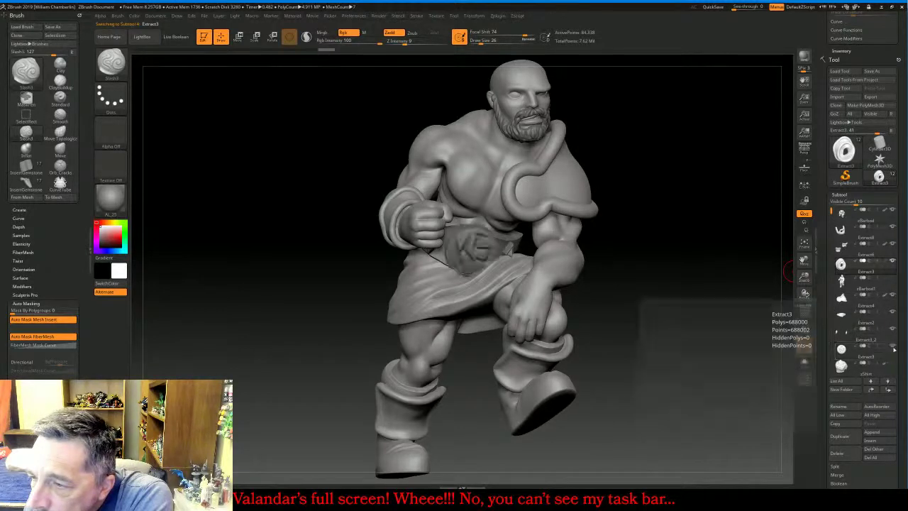
{"action": "left_click", "coordinate": [893, 363]}
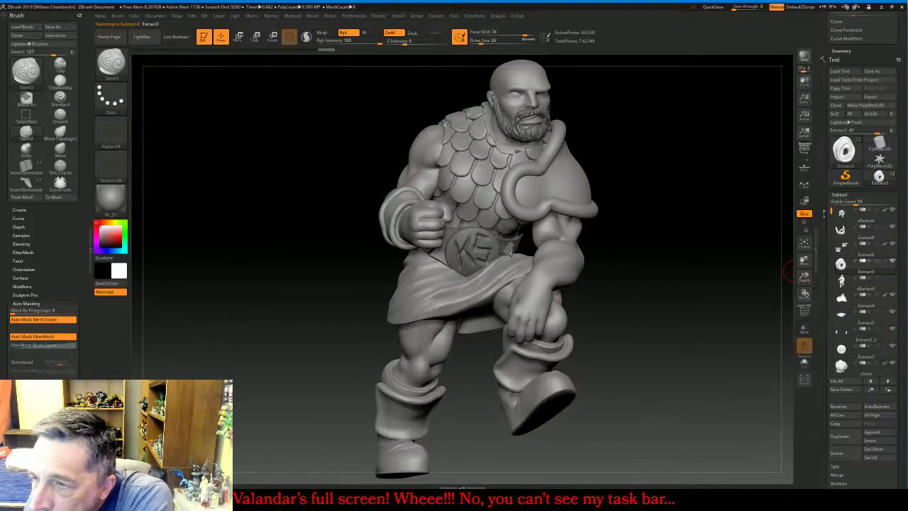
Make the axe and rock subtools visible and review the complete warrior from the front
{"action": "scroll", "coordinate": [862, 290], "scroll_direction": "down", "scroll_amount": 3}
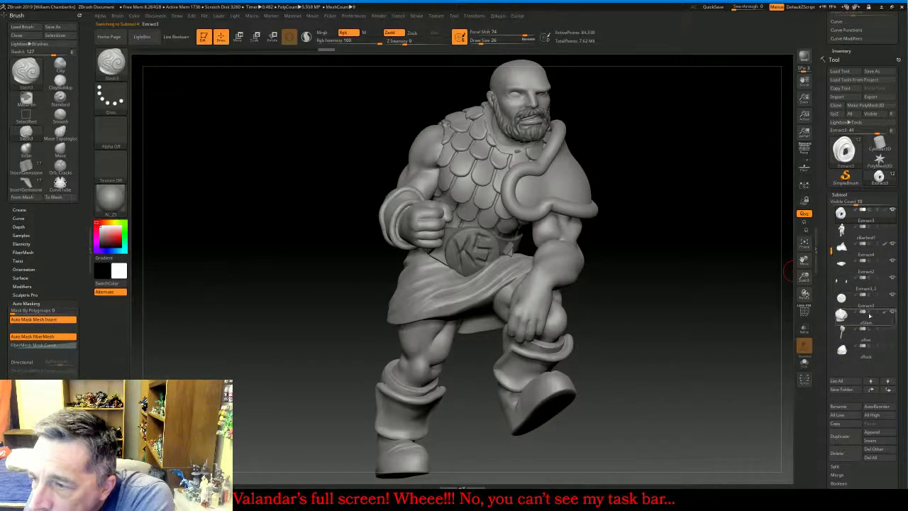
{"action": "left_click", "coordinate": [892, 345]}
{"action": "left_click", "coordinate": [892, 363]}
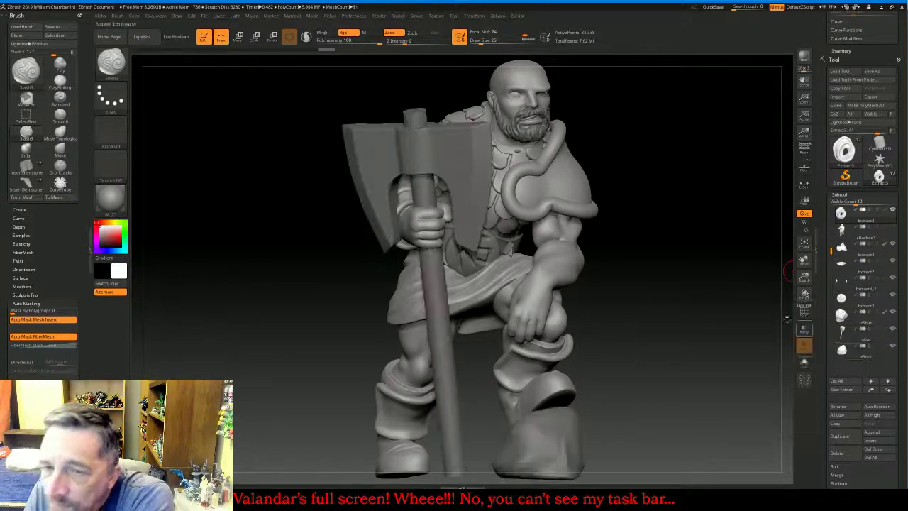
{"action": "mouse_move", "coordinate": [656, 281]}
{"action": "left_mouse_down"}
{"action": "mouse_move", "coordinate": [610, 276]}
{"action": "mouse_move", "coordinate": [787, 260]}
{"action": "mouse_move", "coordinate": [718, 263]}
{"action": "mouse_move", "coordinate": [721, 246]}
{"action": "left_mouse_up"}
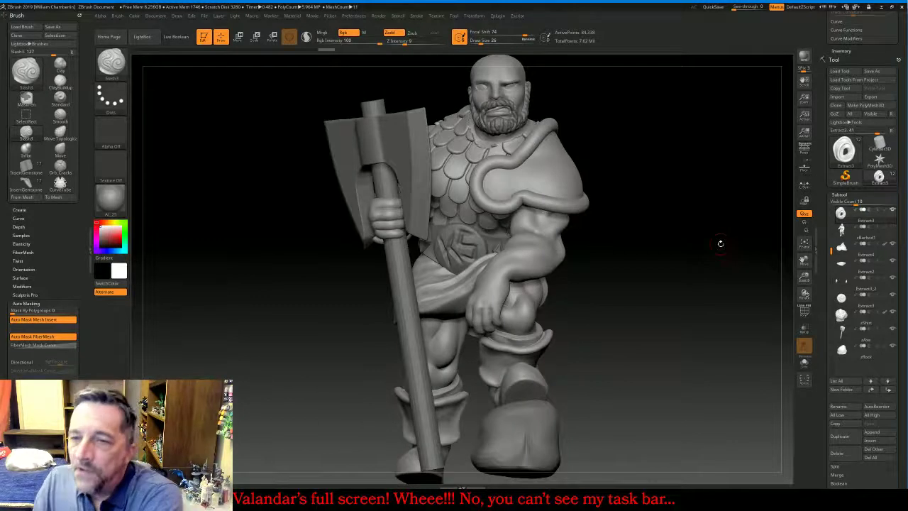
Subdivide the zAxe subtool's mesh four times and discard its lower subdivision levels
{"action": "left_click", "coordinate": [865, 334]}
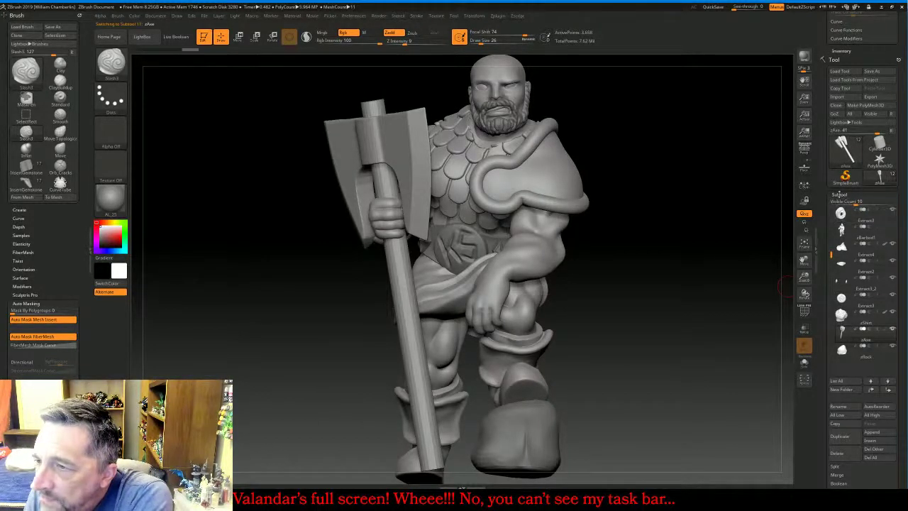
{"action": "left_click", "coordinate": [839, 196]}
{"action": "left_click", "coordinate": [841, 203]}
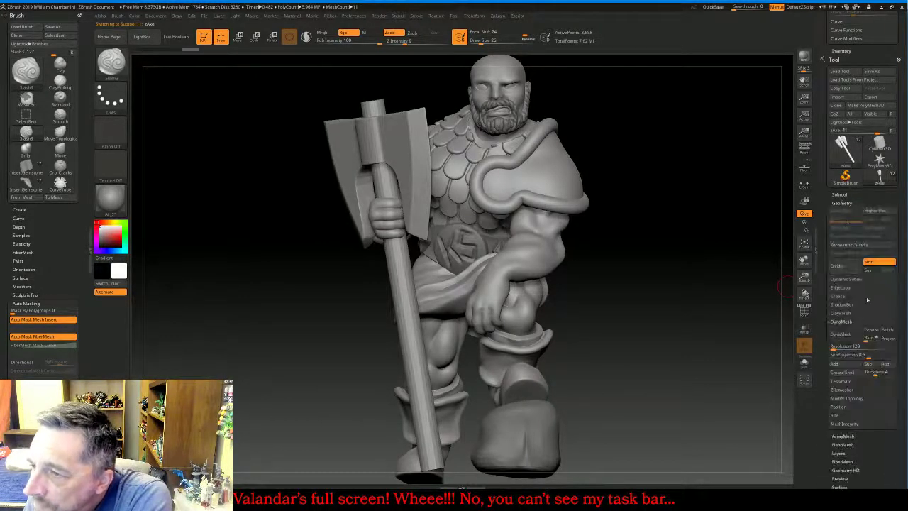
{"action": "left_click", "coordinate": [837, 266]}
{"action": "left_click", "coordinate": [847, 270]}
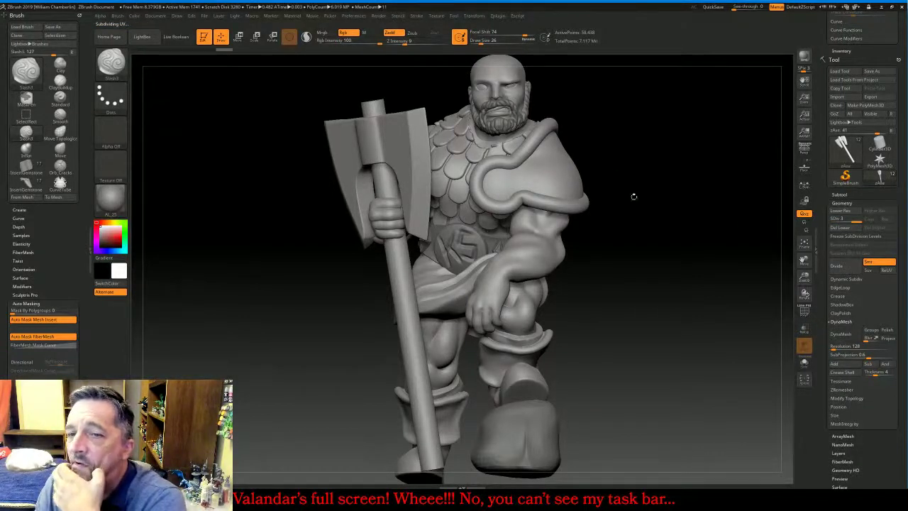
{"action": "left_click", "coordinate": [846, 271]}
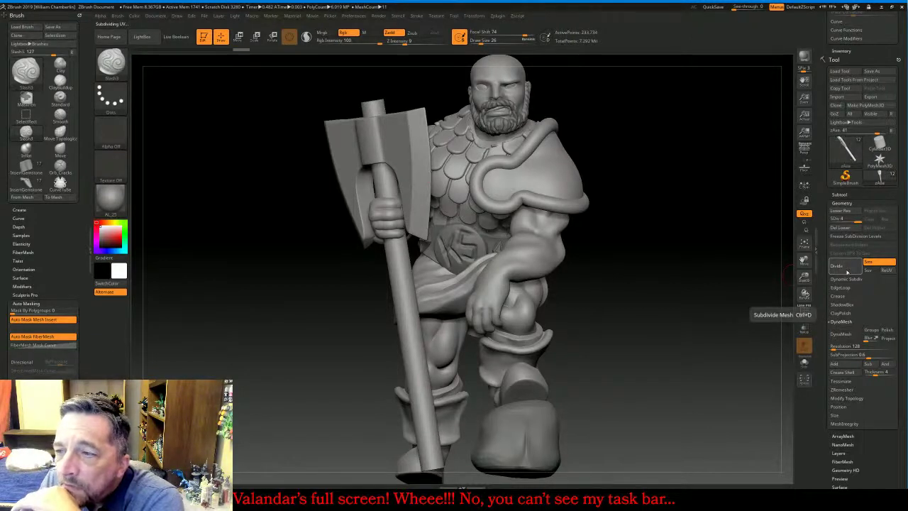
{"action": "left_click", "coordinate": [845, 271]}
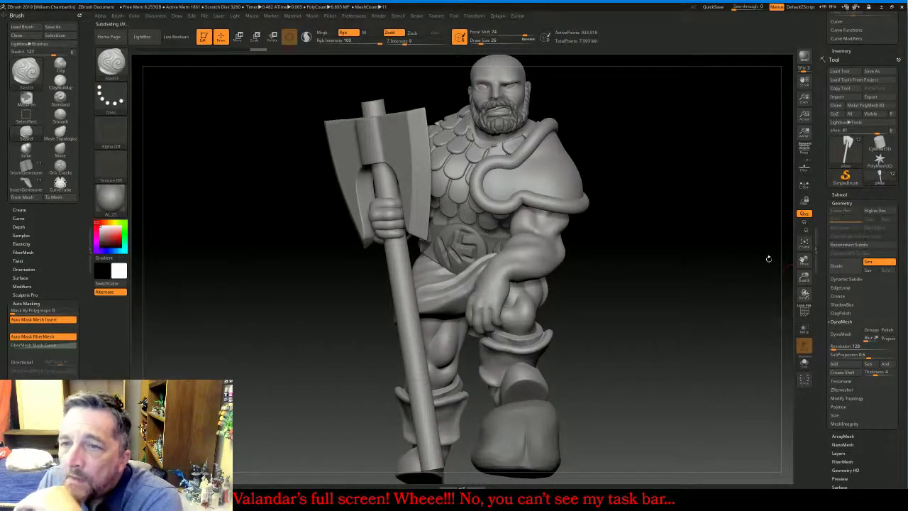
Examine the axe handle's length against the full figure from several angles and read the viewers' comments in the Firefox live chat
{"action": "left_click_drag", "start_coordinate": [768, 258], "coordinate": [762, 302]}
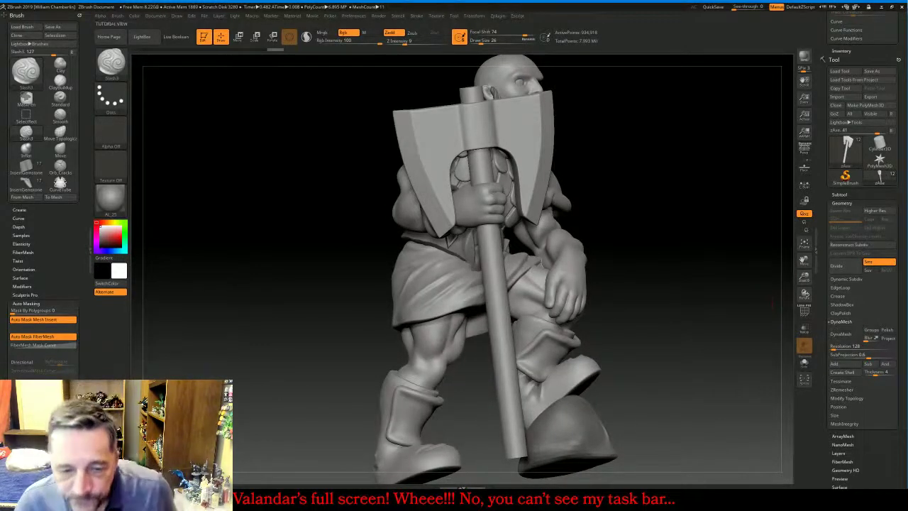
{"action": "left_click", "coordinate": [340, 500]}
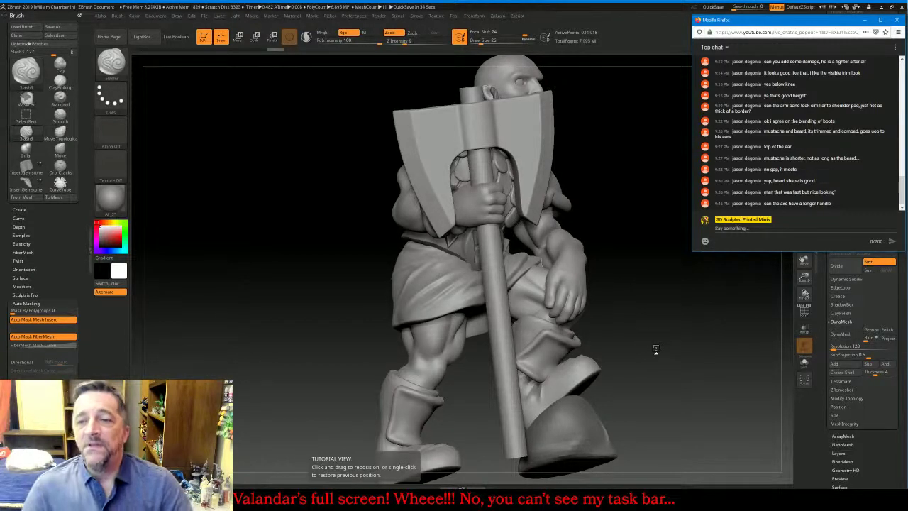
{"action": "mouse_move", "coordinate": [656, 349]}
{"action": "left_mouse_down"}
{"action": "mouse_move", "coordinate": [743, 351]}
{"action": "mouse_move", "coordinate": [643, 354]}
{"action": "left_mouse_up"}
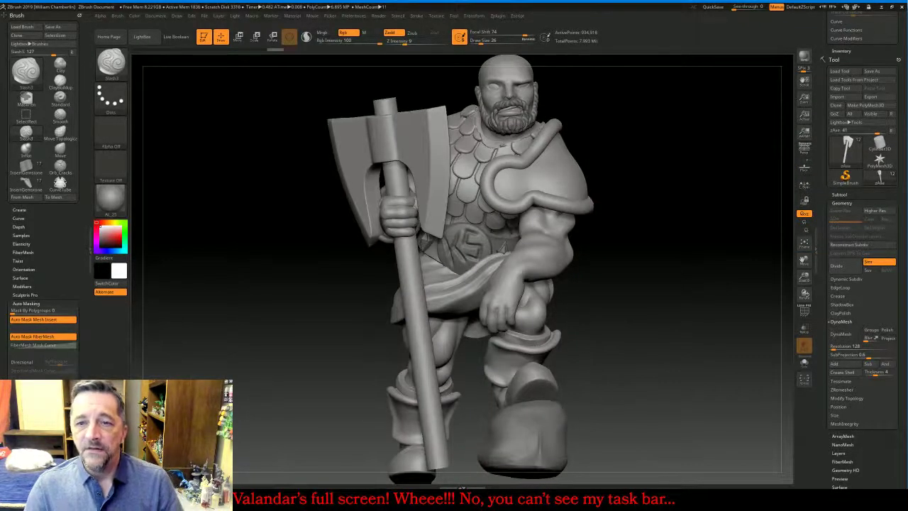
{"action": "left_click_drag", "start_coordinate": [681, 321], "coordinate": [697, 323]}
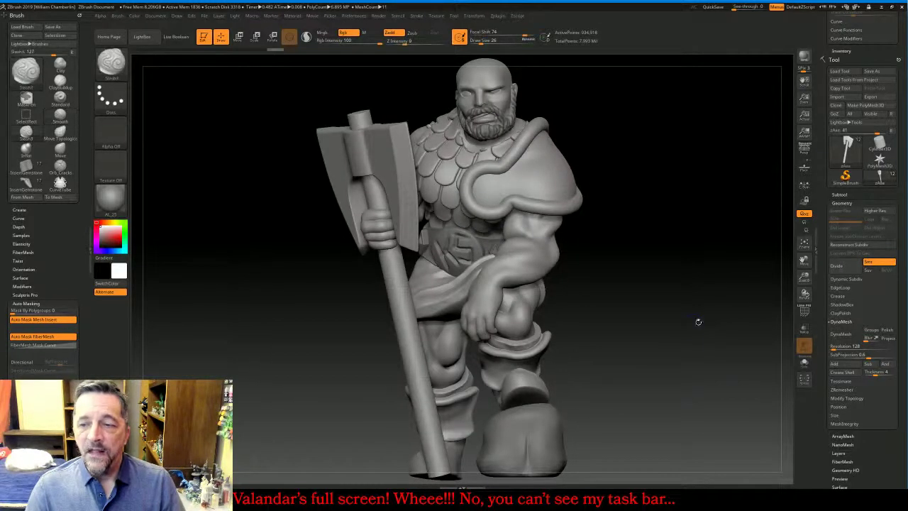
{"action": "left_click_drag", "start_coordinate": [804, 260], "coordinate": [795, 162]}
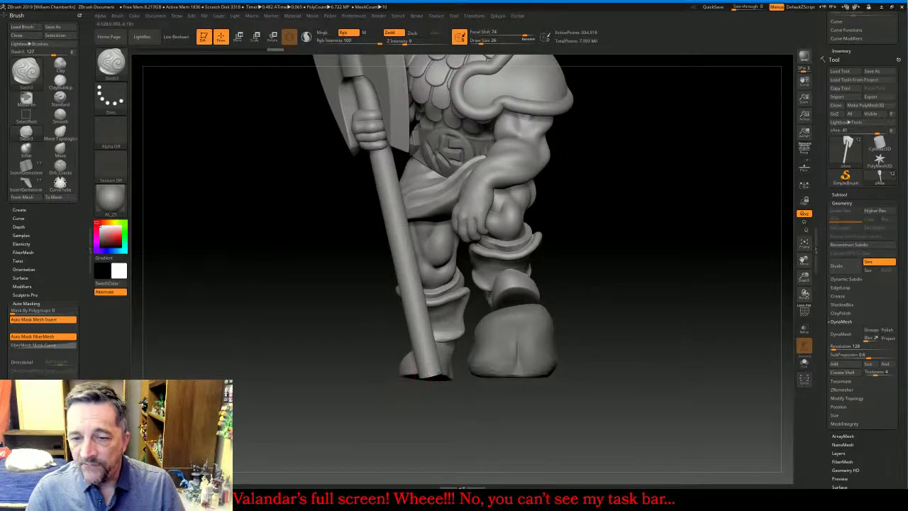
{"action": "left_click_drag", "start_coordinate": [604, 412], "coordinate": [673, 417]}
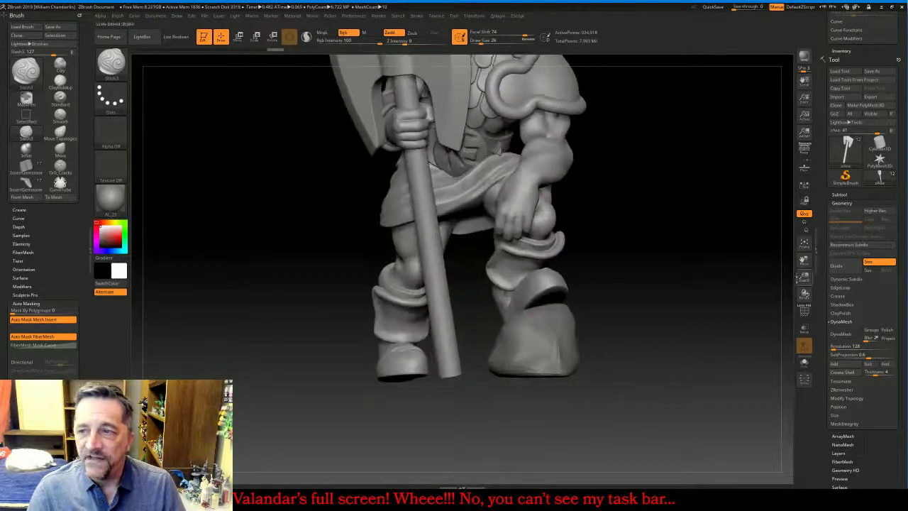
{"action": "left_click", "coordinate": [802, 245]}
{"action": "left_click", "coordinate": [803, 244]}
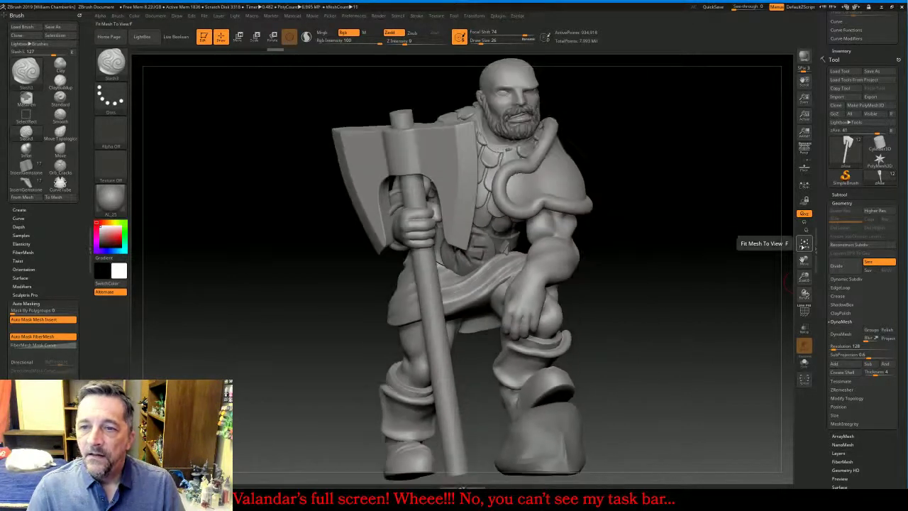
{"action": "key", "text": "alt+Tab"}
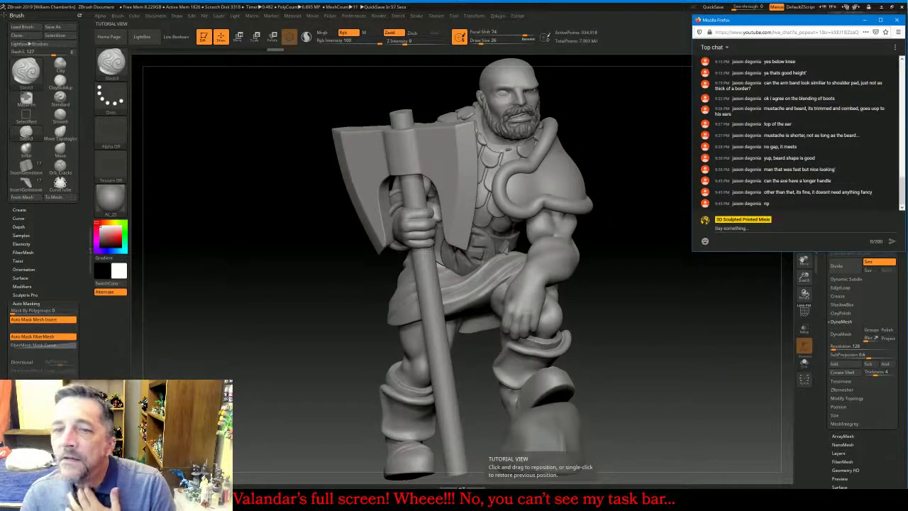
{"action": "left_click_drag", "start_coordinate": [698, 354], "coordinate": [765, 352]}
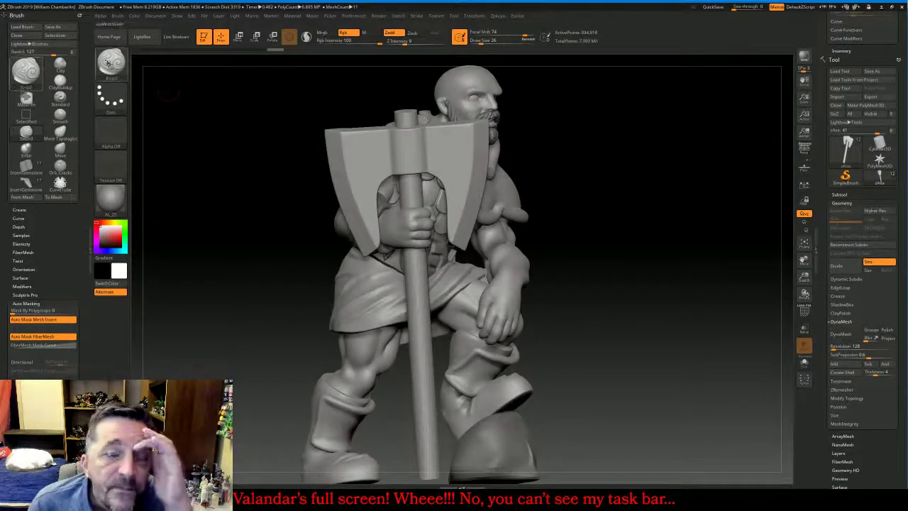
Raise two round rivets on the front of the axe head's socket using the Layer brush, DragDot stroke, Alpha 48 and Z Intensity 100
{"action": "left_click", "coordinate": [25, 71]}
{"action": "left_click", "coordinate": [462, 172]}
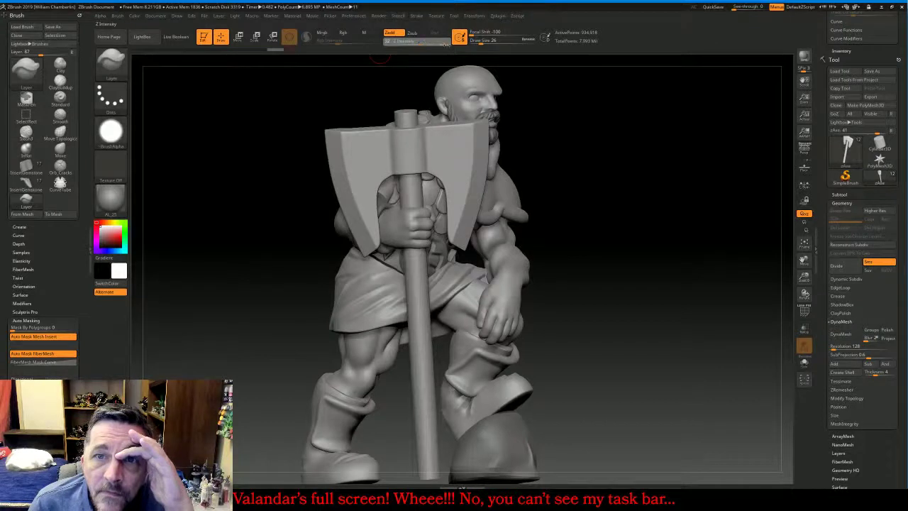
{"action": "left_click", "coordinate": [111, 131]}
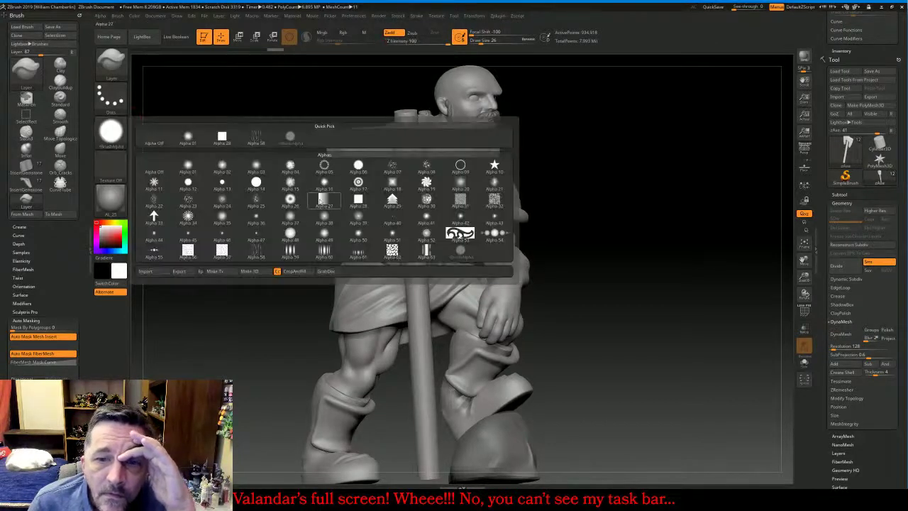
{"action": "left_click", "coordinate": [111, 97]}
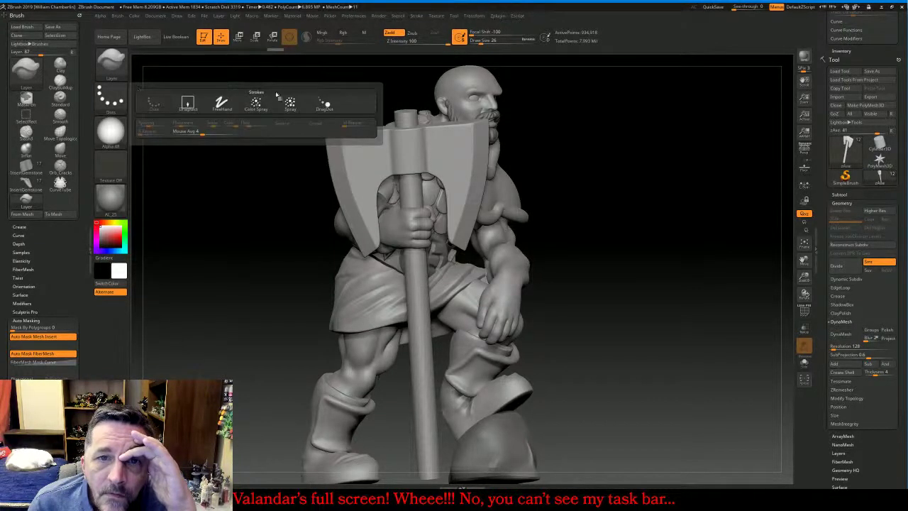
{"action": "left_click", "coordinate": [324, 104]}
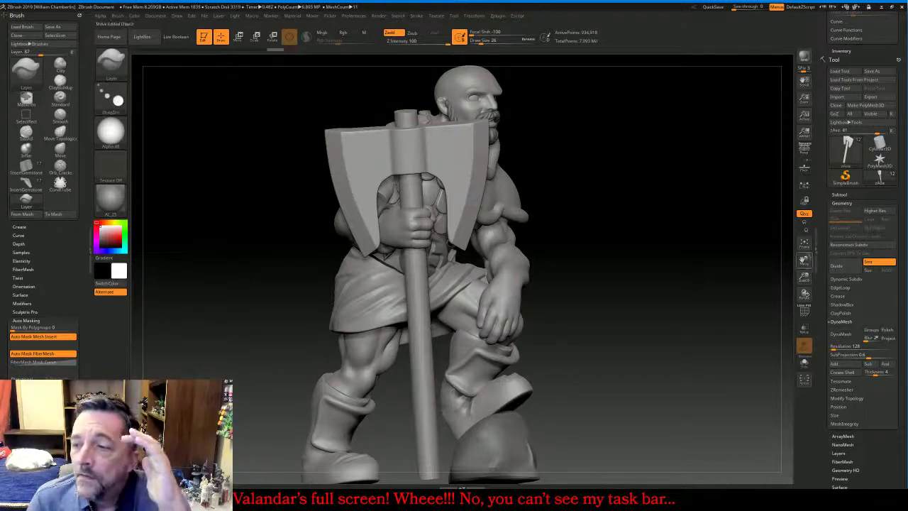
{"action": "mouse_move", "coordinate": [805, 278]}
{"action": "left_mouse_down"}
{"action": "mouse_move", "coordinate": [806, 296]}
{"action": "mouse_move", "coordinate": [804, 262]}
{"action": "mouse_move", "coordinate": [820, 309]}
{"action": "mouse_move", "coordinate": [795, 273]}
{"action": "left_mouse_up"}
{"action": "mouse_move", "coordinate": [438, 170]}
{"action": "left_mouse_down"}
{"action": "mouse_move", "coordinate": [427, 165]}
{"action": "mouse_move", "coordinate": [447, 190]}
{"action": "mouse_move", "coordinate": [429, 201]}
{"action": "left_mouse_up"}
{"action": "key", "text": "ctrl+z"}
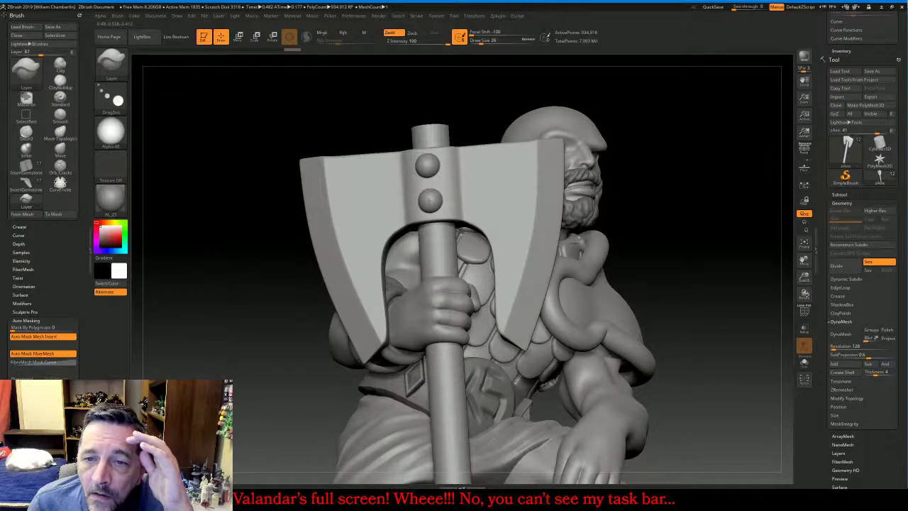
Add two matching round rivets to the back of the axe head's socket
{"action": "left_click_drag", "start_coordinate": [304, 111], "coordinate": [434, 177]}
{"action": "left_click_drag", "start_coordinate": [439, 213], "coordinate": [428, 213]}
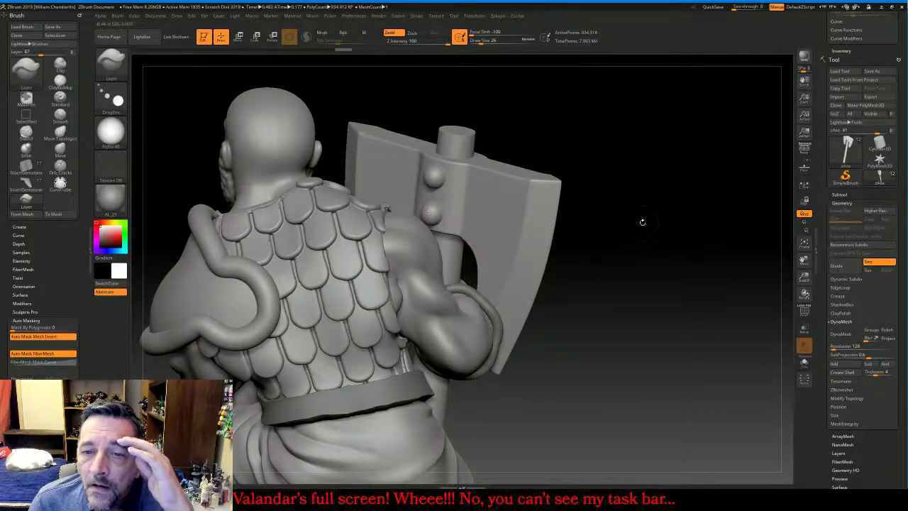
{"action": "left_click_drag", "start_coordinate": [643, 222], "coordinate": [721, 246]}
Load the Orb_Slash04 brush from the LightBox brush library
{"action": "left_click", "coordinate": [112, 59]}
{"action": "left_click", "coordinate": [145, 68]}
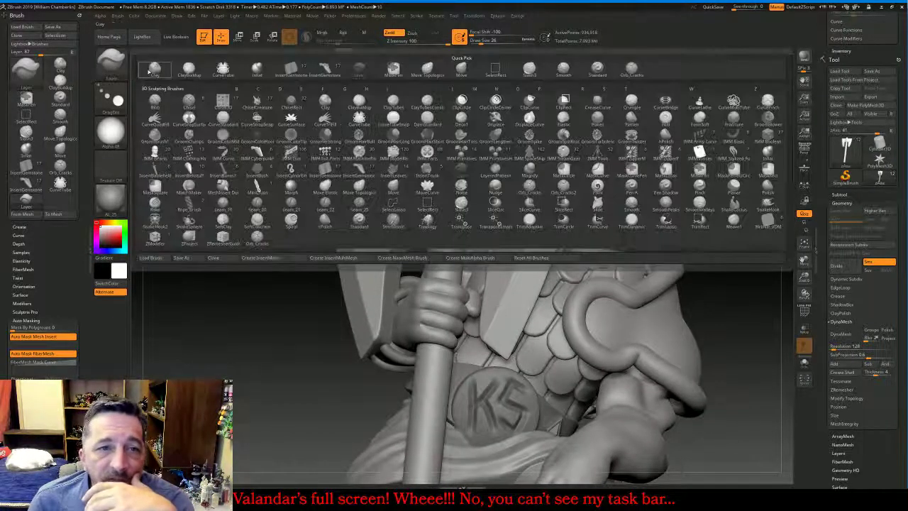
{"action": "left_click", "coordinate": [143, 36]}
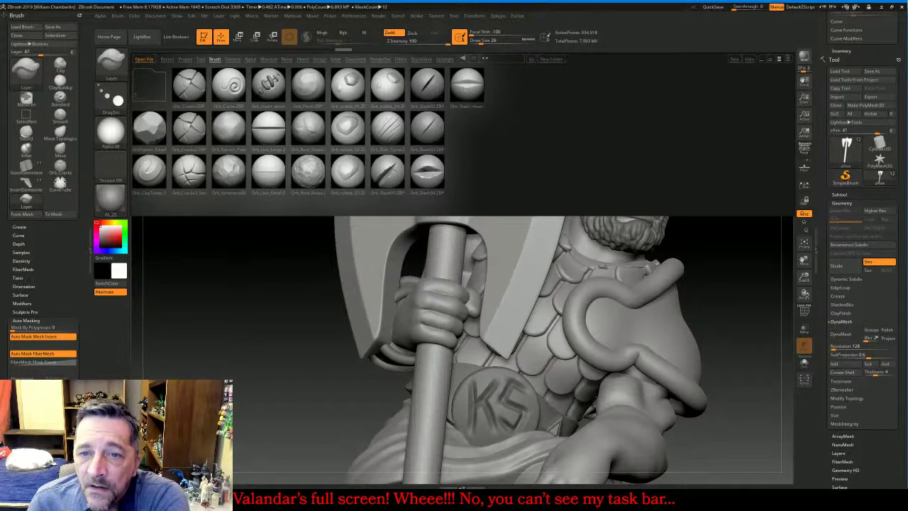
{"action": "double_click", "coordinate": [426, 171]}
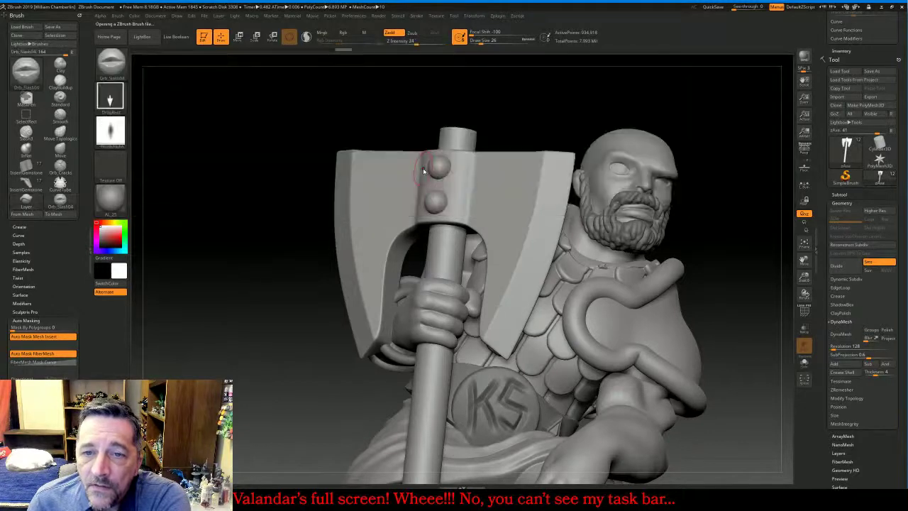
Cut a battle-damage slash across the upper cutting edge of the blade nearest the head, using Orb_Slash01 at Z Intensity 40
{"action": "left_click", "coordinate": [110, 62]}
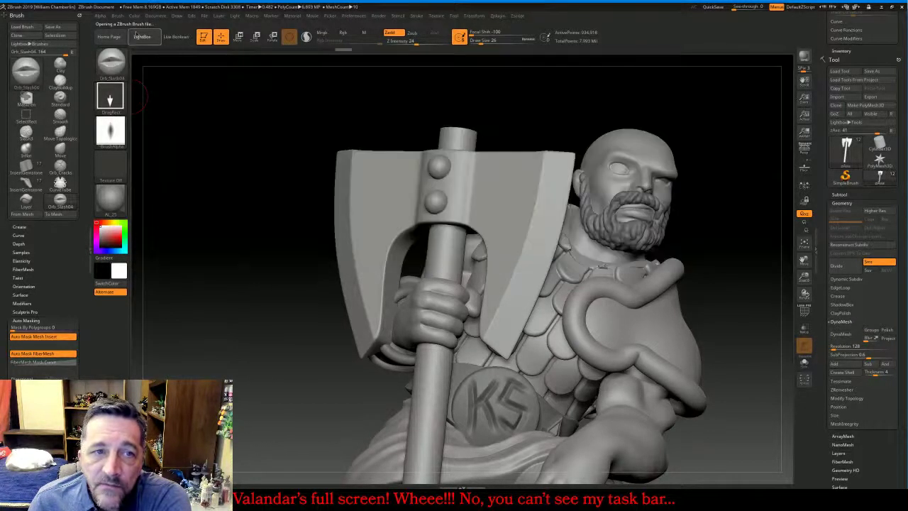
{"action": "left_click", "coordinate": [28, 44]}
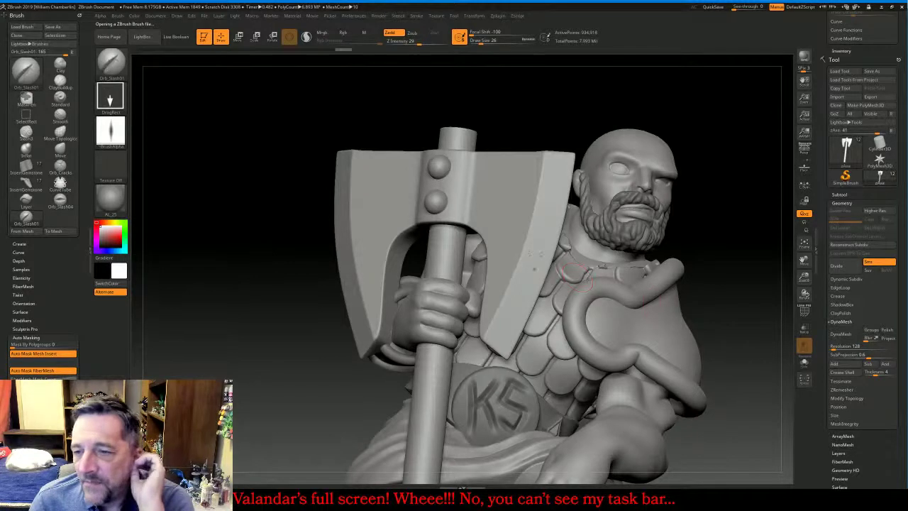
{"action": "left_click_drag", "start_coordinate": [731, 108], "coordinate": [680, 111]}
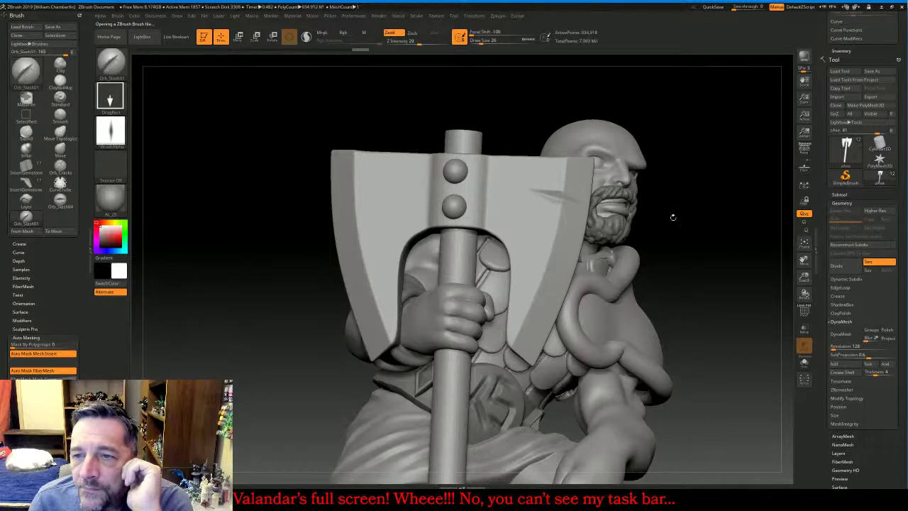
{"action": "left_click_drag", "start_coordinate": [731, 217], "coordinate": [645, 227]}
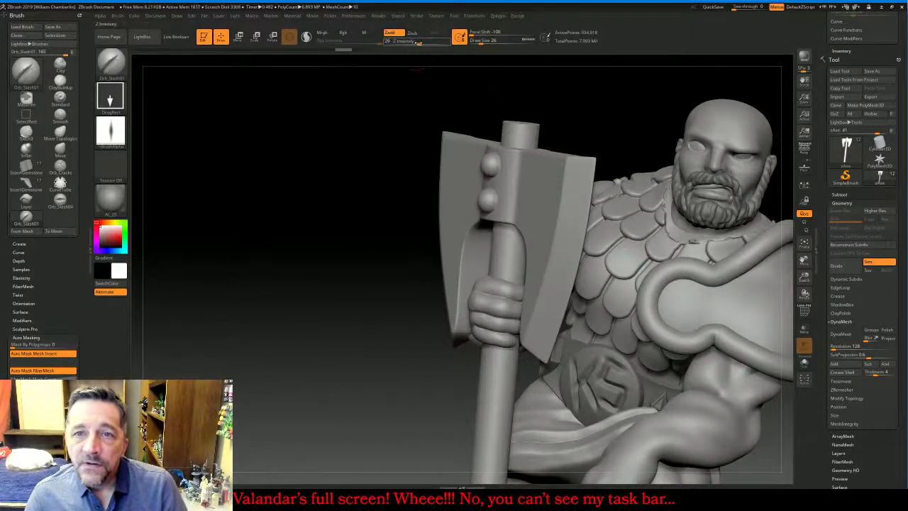
{"action": "left_click", "coordinate": [421, 41]}
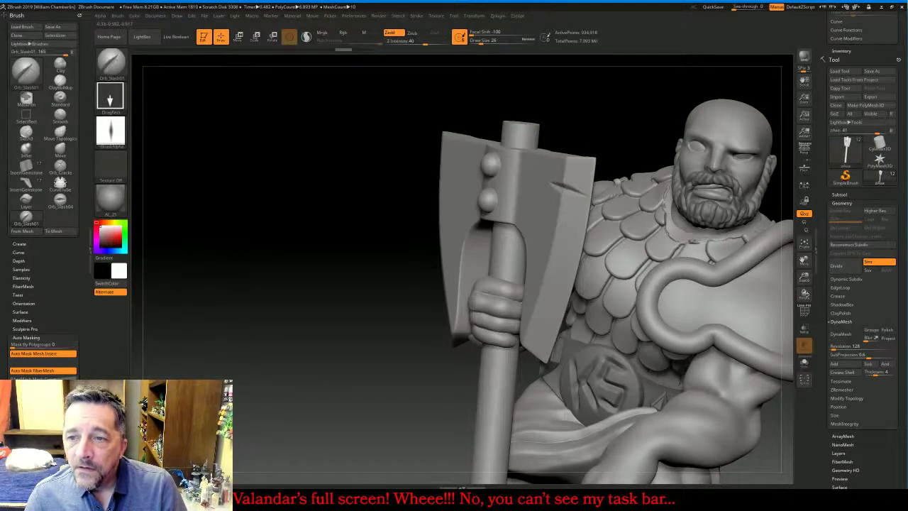
{"action": "key", "text": "ctrl+z"}
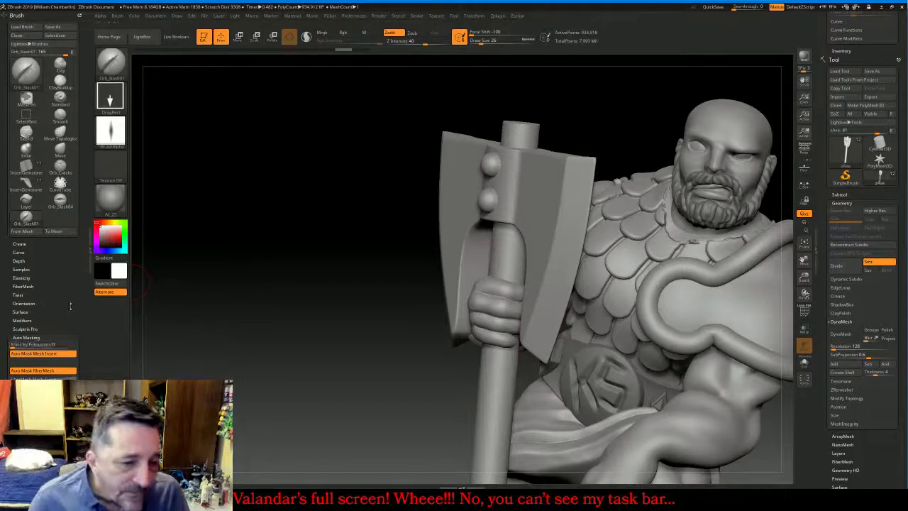
{"action": "left_click_drag", "start_coordinate": [70, 310], "coordinate": [71, 299]}
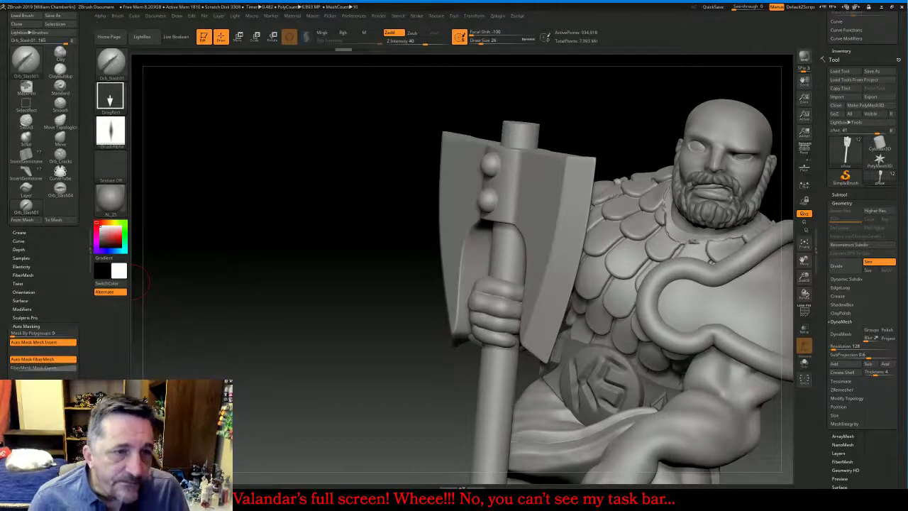
{"action": "left_click_drag", "start_coordinate": [243, 304], "coordinate": [404, 295]}
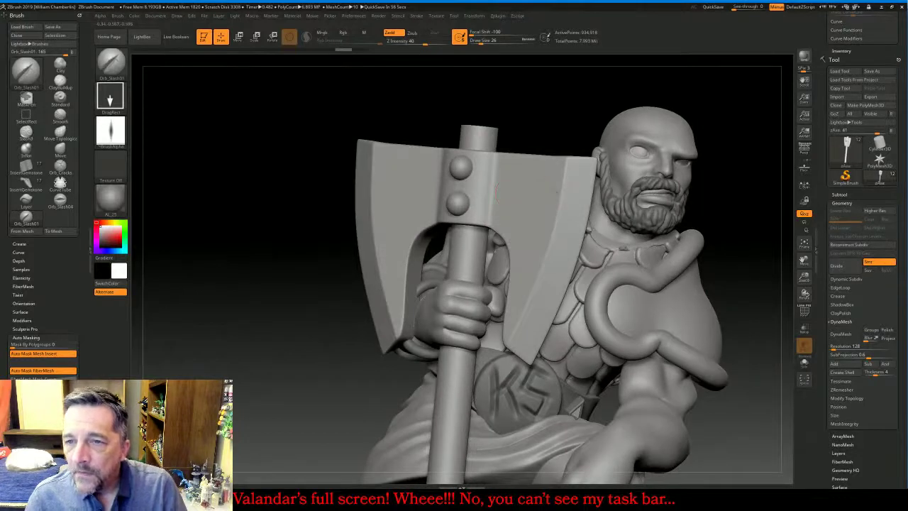
{"action": "left_click_drag", "start_coordinate": [572, 199], "coordinate": [537, 184]}
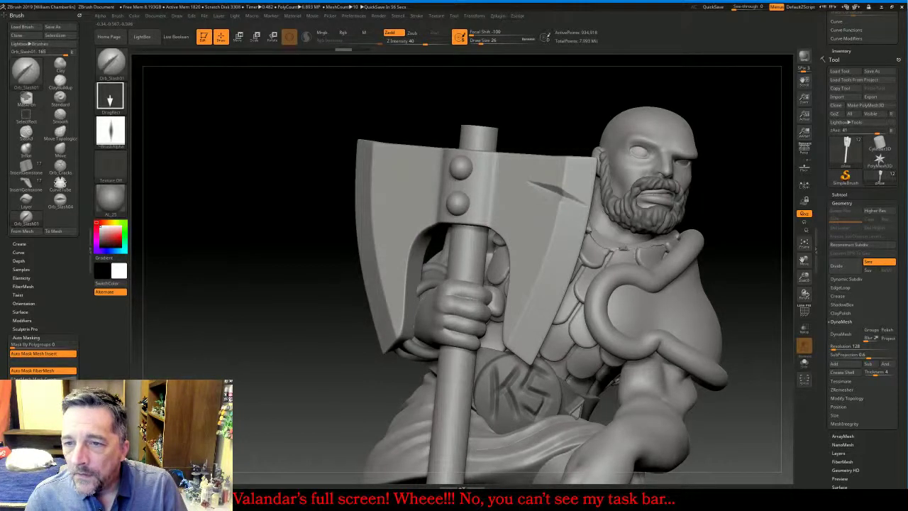
{"action": "left_click_drag", "start_coordinate": [353, 93], "coordinate": [372, 213]}
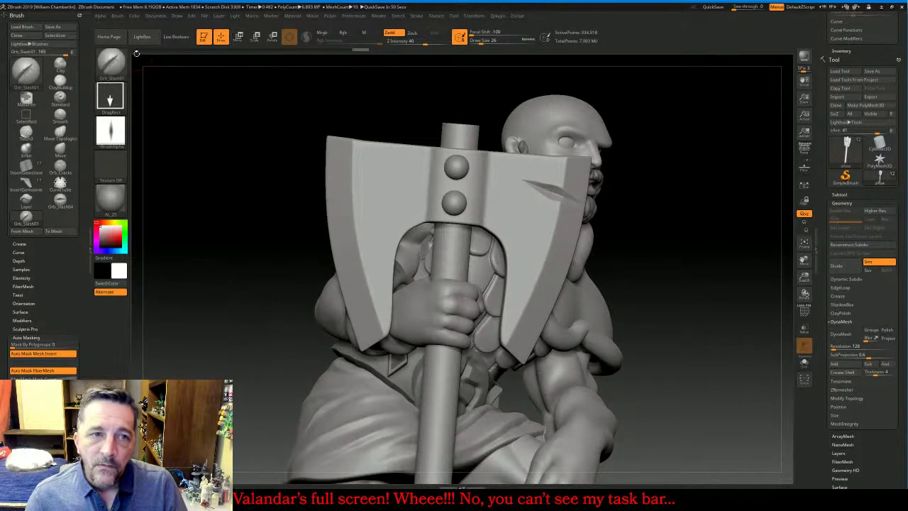
Load the Orb_Slash02 brush from LightBox and cut a battle-damage slash across the front of the outer blade's edge at Z Intensity 35
{"action": "left_click", "coordinate": [142, 36]}
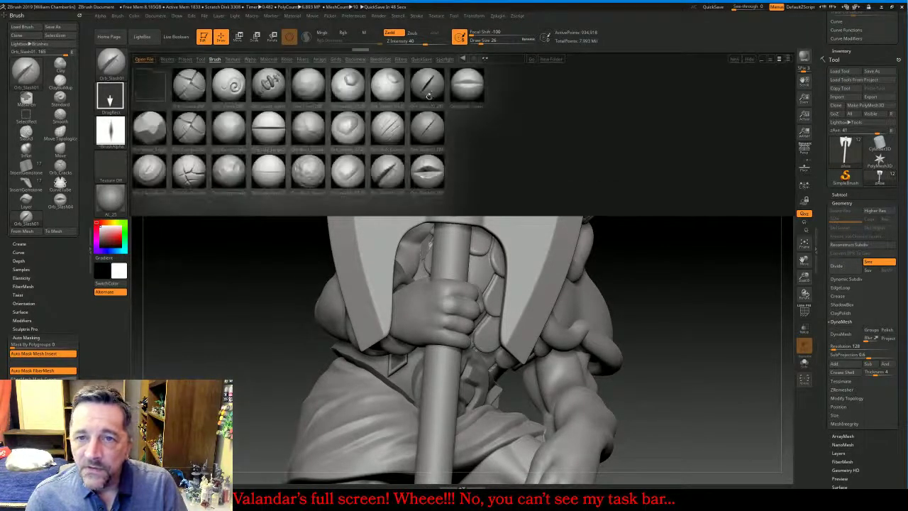
{"action": "double_click", "coordinate": [429, 87]}
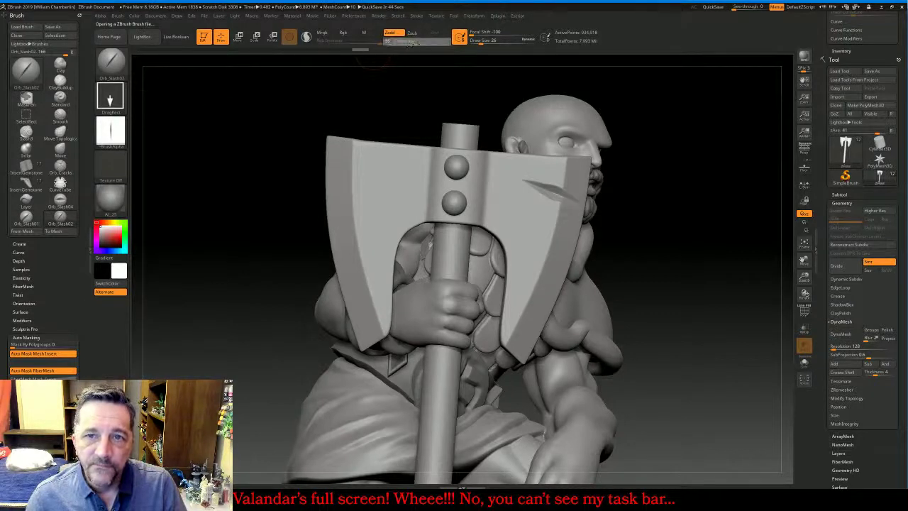
{"action": "left_click_drag", "start_coordinate": [345, 96], "coordinate": [370, 99]}
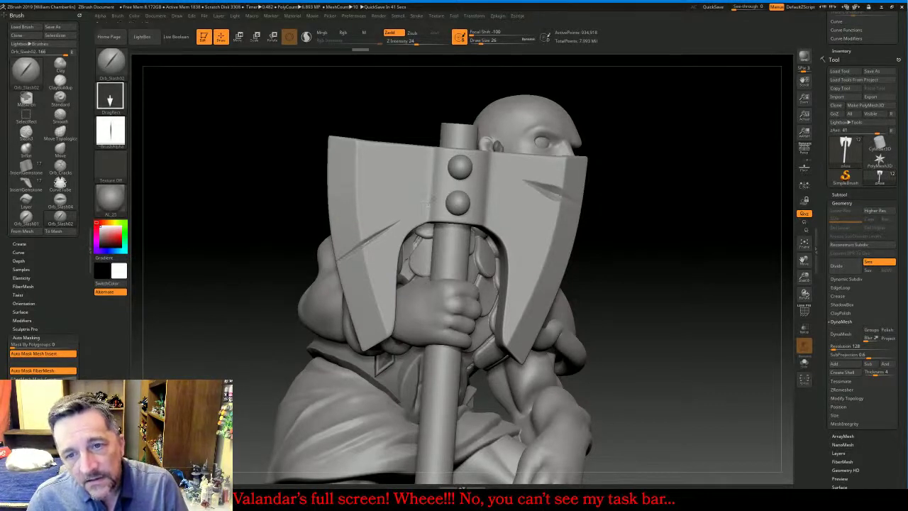
{"action": "left_click_drag", "start_coordinate": [745, 228], "coordinate": [674, 235]}
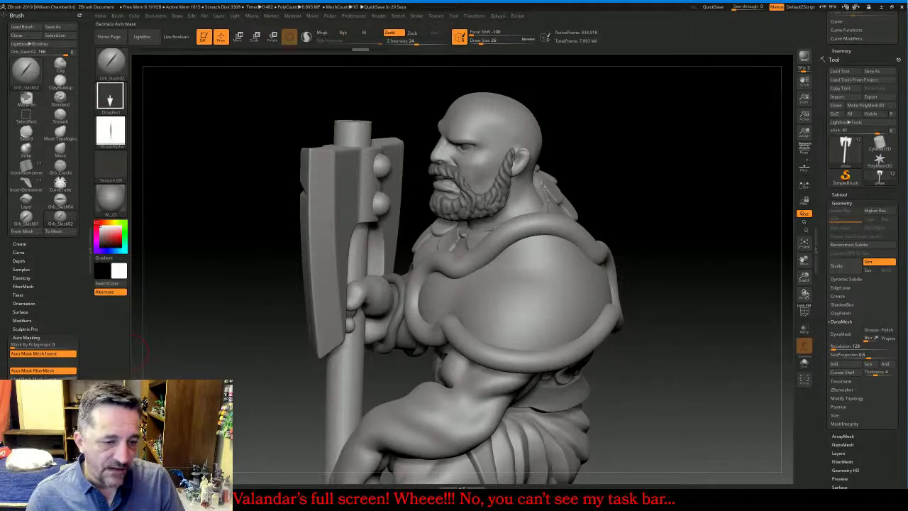
{"action": "left_click_drag", "start_coordinate": [199, 302], "coordinate": [359, 272]}
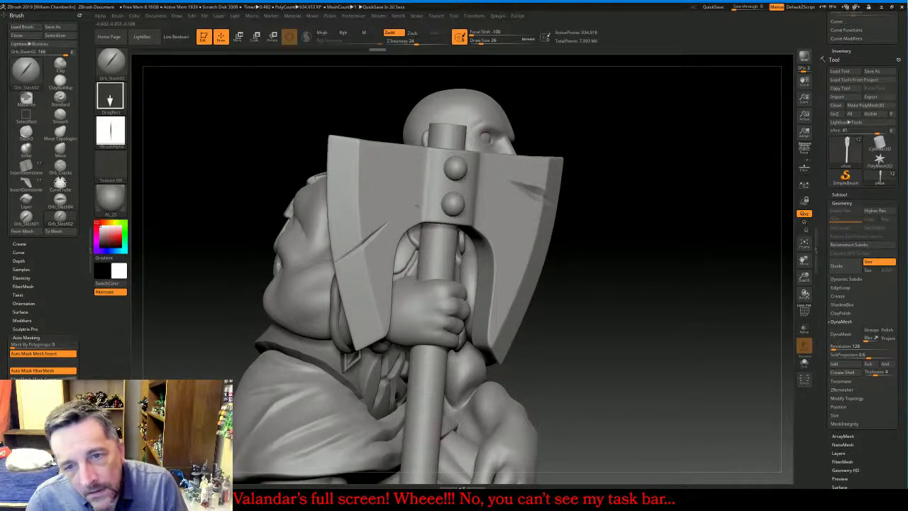
{"action": "left_click_drag", "start_coordinate": [669, 266], "coordinate": [530, 246]}
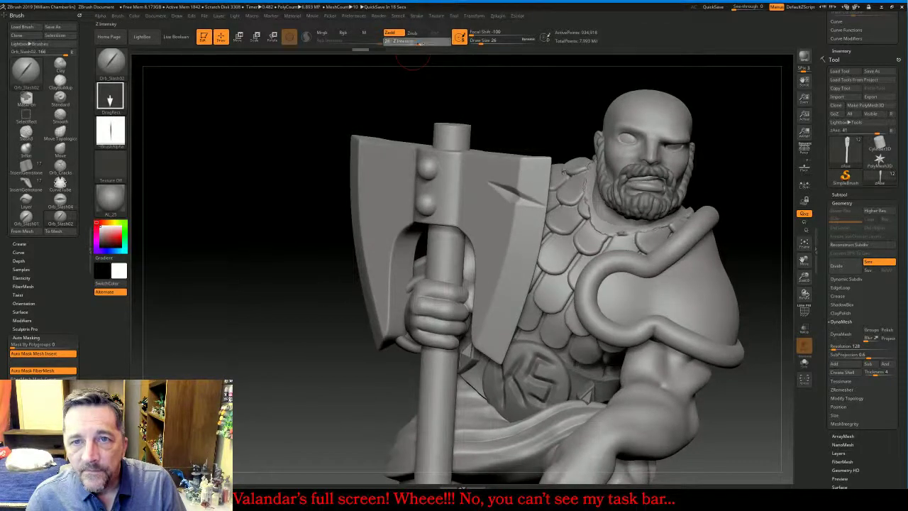
{"action": "left_click_drag", "start_coordinate": [292, 206], "coordinate": [375, 216]}
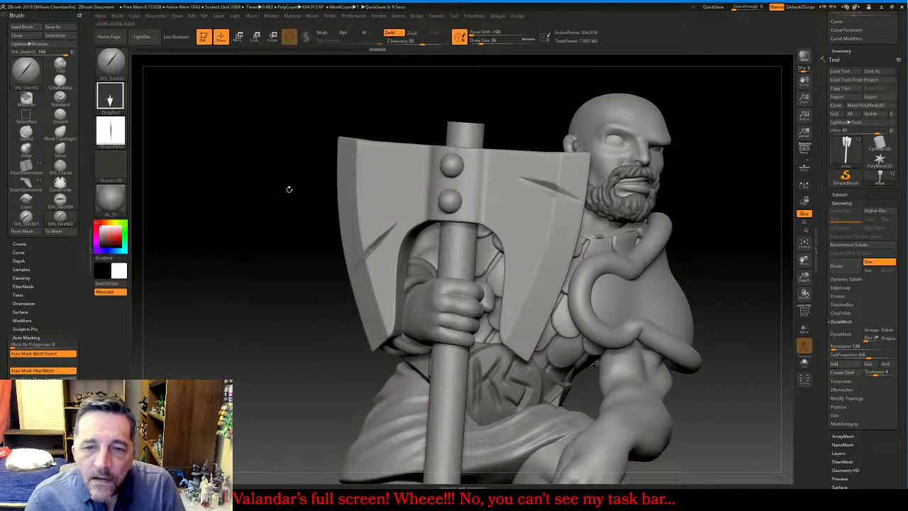
Cut a slash into the upper cutting edge on the back of the axe with the Orb_Slash04 brush at Z Intensity 34
{"action": "mouse_move", "coordinate": [259, 204]}
{"action": "left_mouse_down"}
{"action": "mouse_move", "coordinate": [382, 209]}
{"action": "mouse_move", "coordinate": [362, 226]}
{"action": "mouse_move", "coordinate": [263, 206]}
{"action": "mouse_move", "coordinate": [471, 222]}
{"action": "mouse_move", "coordinate": [546, 238]}
{"action": "left_mouse_up"}
{"action": "left_click", "coordinate": [120, 70]}
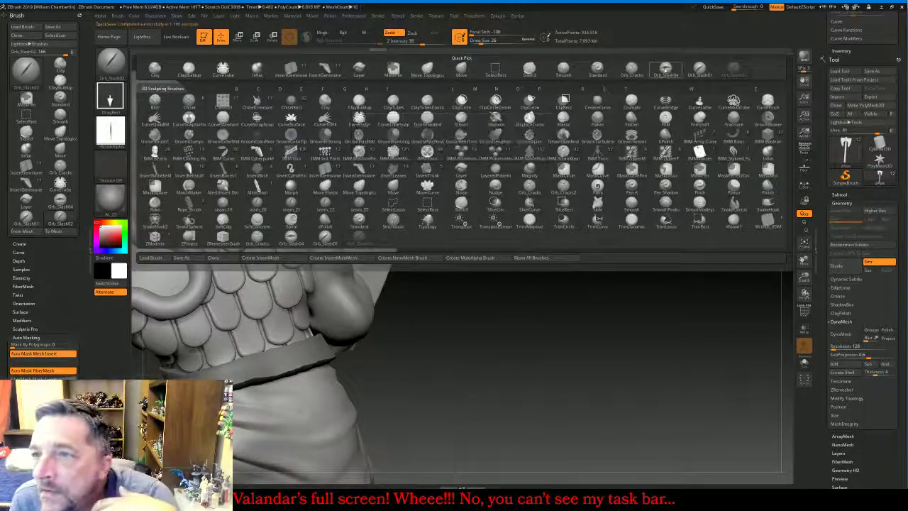
{"action": "left_click", "coordinate": [665, 69]}
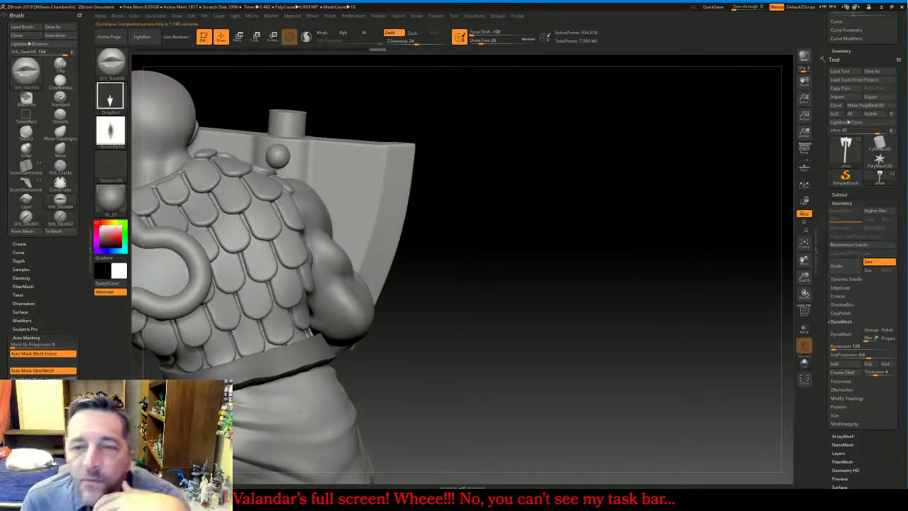
{"action": "left_click_drag", "start_coordinate": [567, 148], "coordinate": [448, 192]}
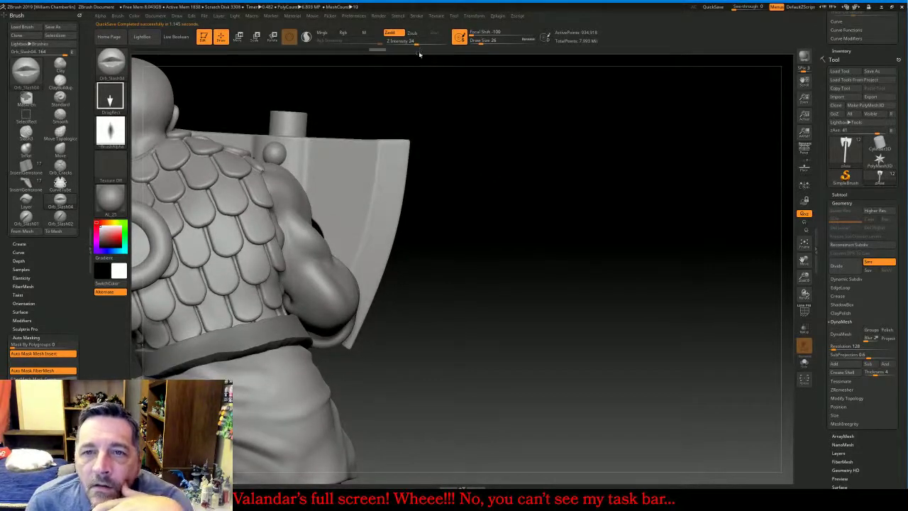
{"action": "left_click", "coordinate": [417, 41]}
{"action": "type", "text": "34"}
{"action": "key", "text": "Return"}
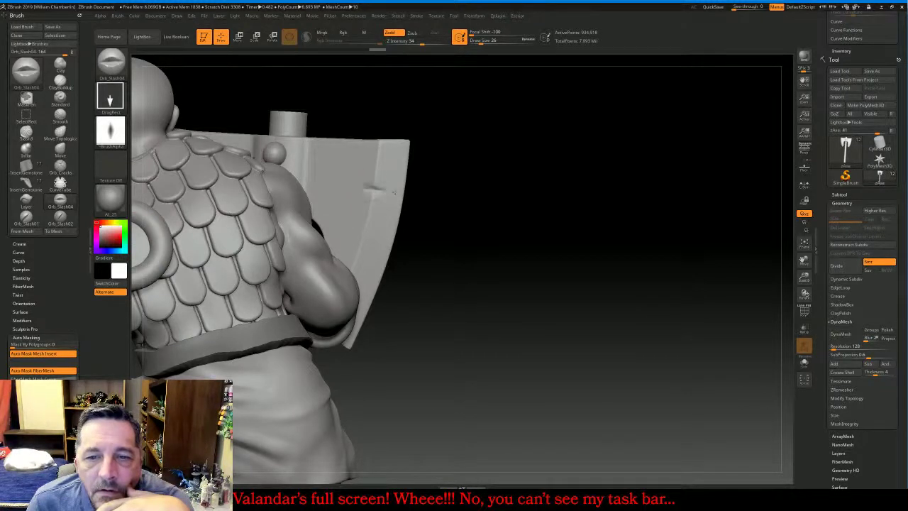
{"action": "left_click_drag", "start_coordinate": [363, 181], "coordinate": [391, 189]}
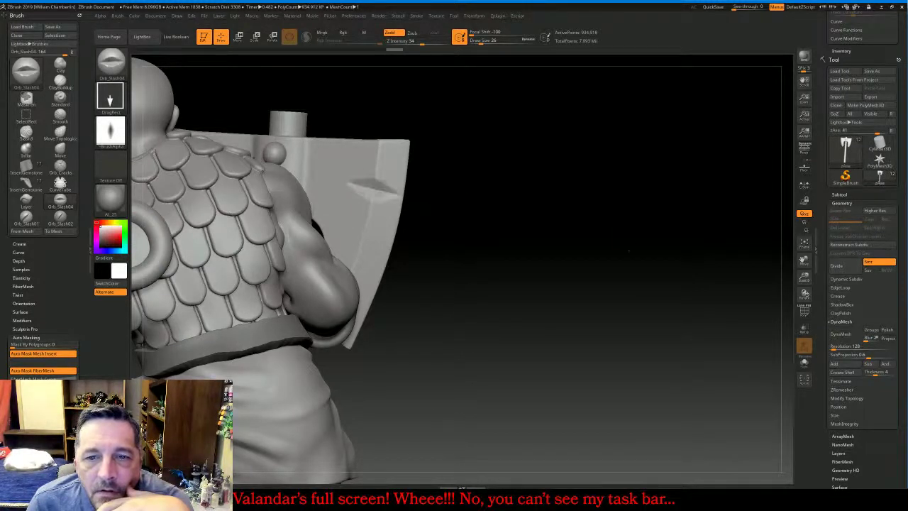
Add a slash to the cutting edge on the back of the opposite blade using Orb_Slash04 at Z Intensity 48
{"action": "mouse_move", "coordinate": [628, 250]}
{"action": "left_mouse_down"}
{"action": "mouse_move", "coordinate": [603, 248]}
{"action": "mouse_move", "coordinate": [547, 121]}
{"action": "mouse_move", "coordinate": [515, 129]}
{"action": "mouse_move", "coordinate": [528, 126]}
{"action": "left_mouse_up"}
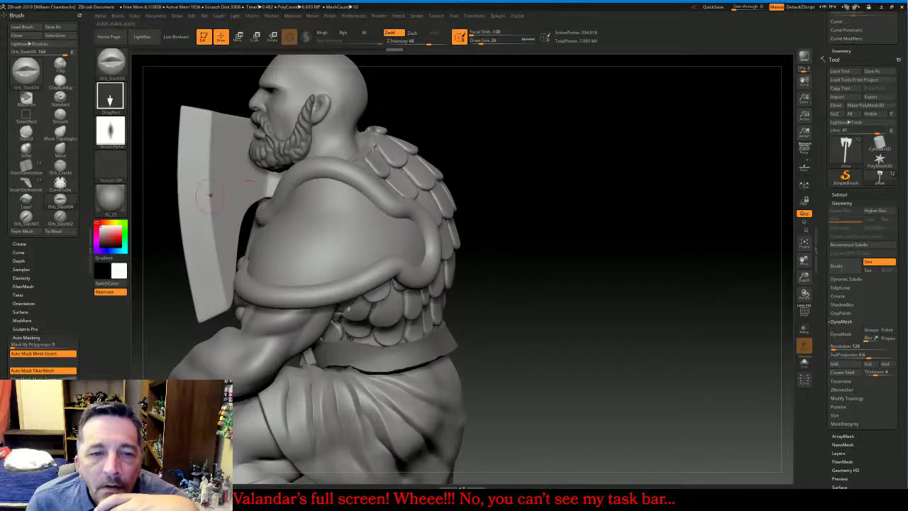
{"action": "left_click_drag", "start_coordinate": [209, 193], "coordinate": [186, 199]}
{"action": "left_click_drag", "start_coordinate": [575, 239], "coordinate": [612, 243]}
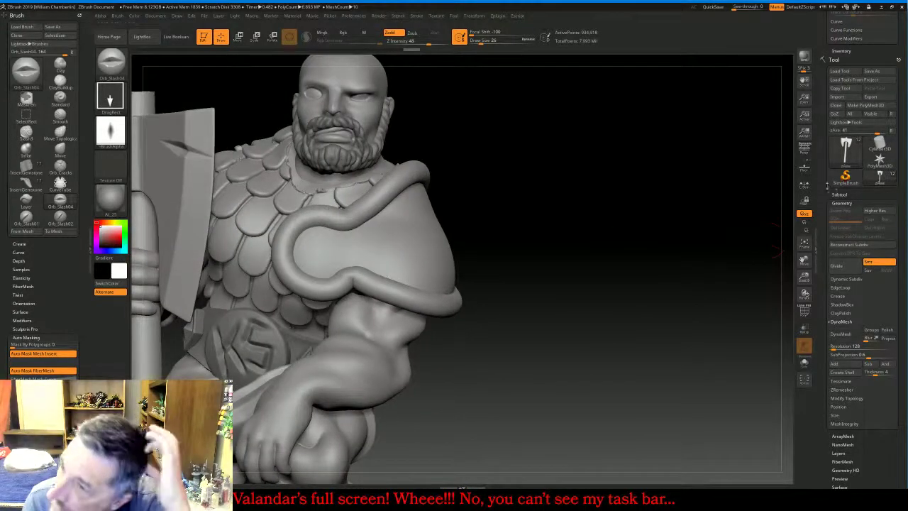
Subdivide the zRock subtool under the raised foot and remesh it with DynaMesh at resolution 512
{"action": "left_click", "coordinate": [839, 194]}
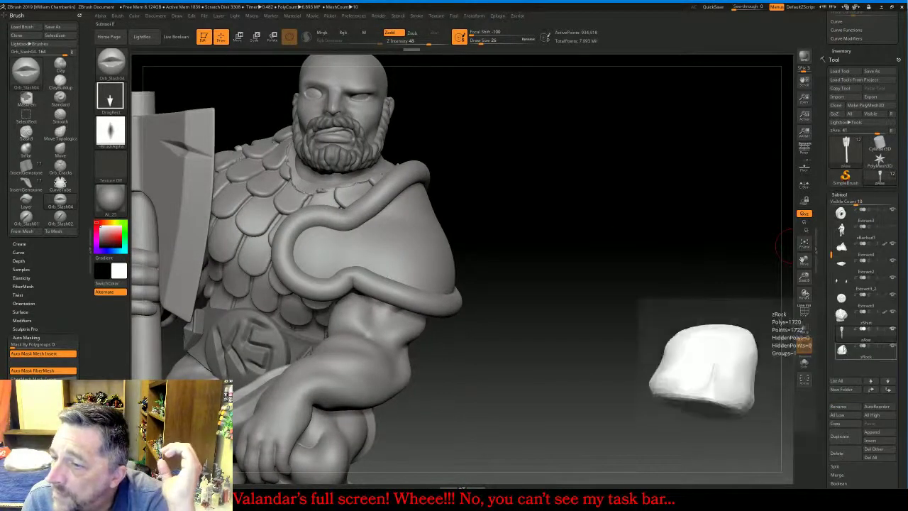
{"action": "left_click", "coordinate": [844, 349]}
{"action": "left_click", "coordinate": [803, 241]}
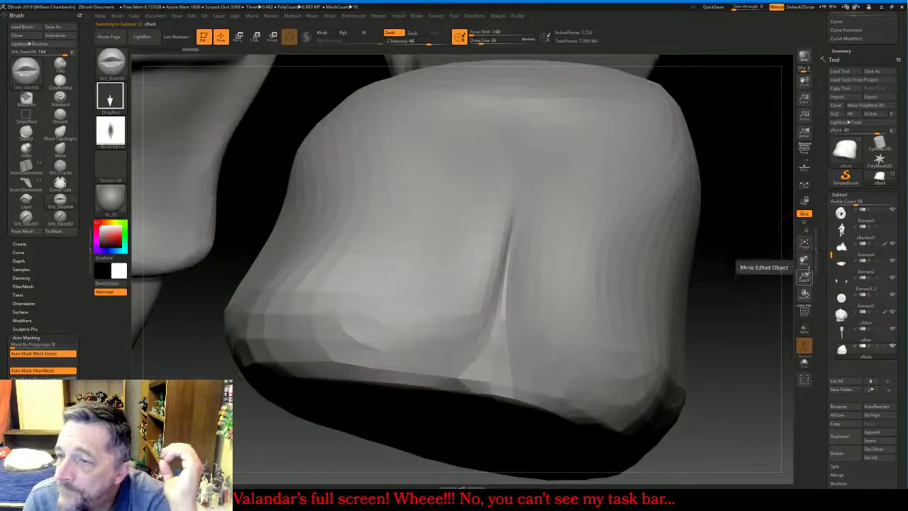
{"action": "left_click_drag", "start_coordinate": [804, 276], "coordinate": [769, 264]}
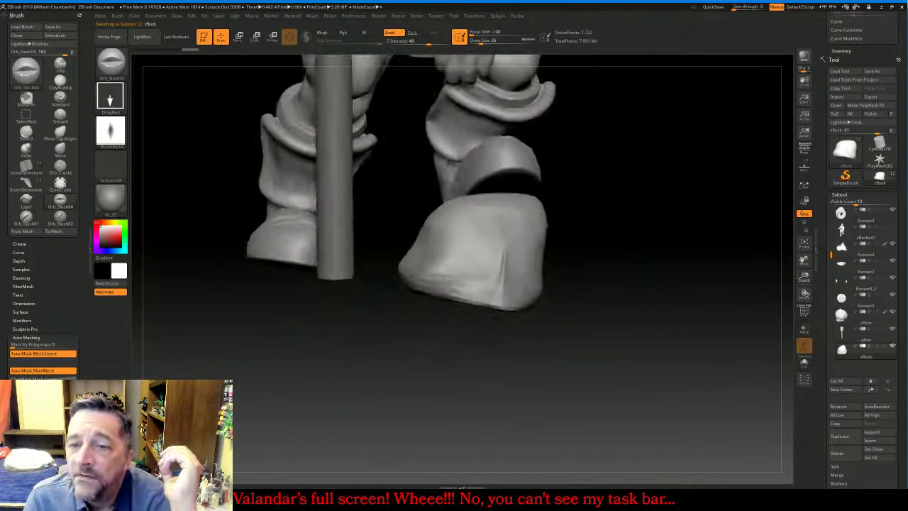
{"action": "left_click", "coordinate": [839, 194]}
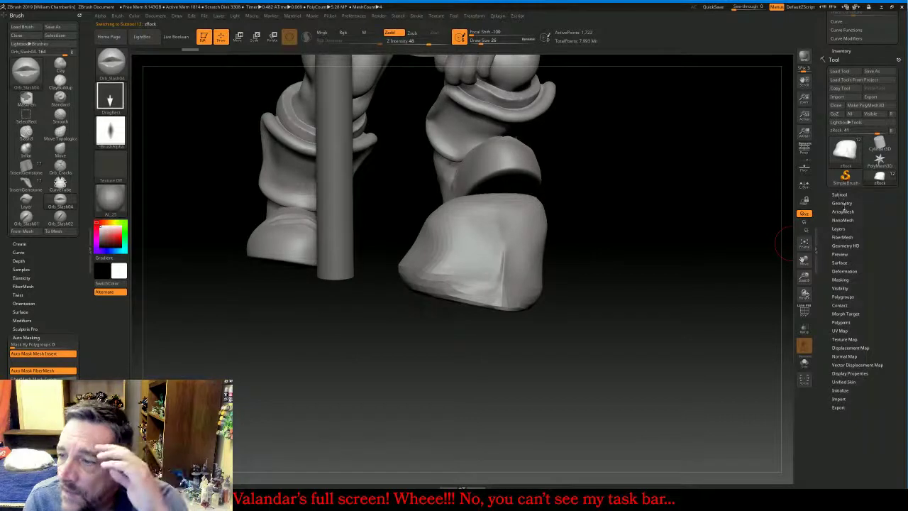
{"action": "left_click", "coordinate": [843, 204]}
{"action": "left_click", "coordinate": [848, 264]}
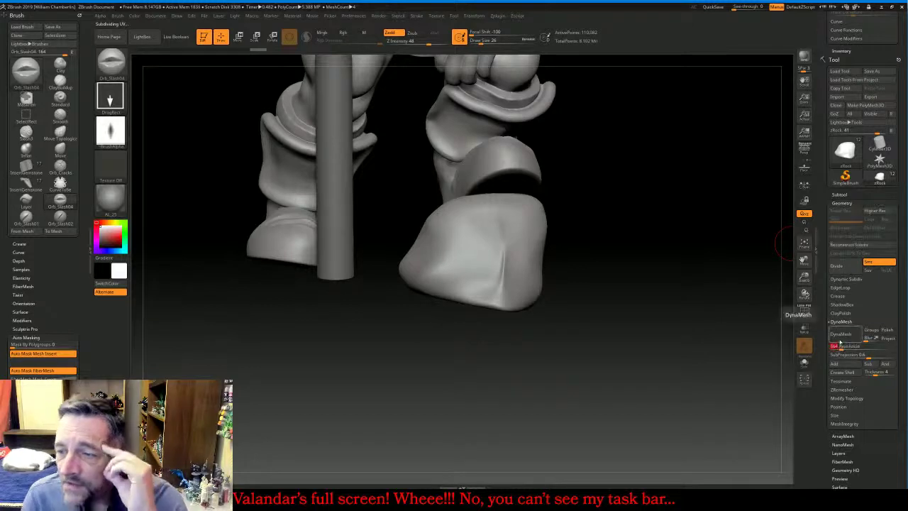
{"action": "left_click", "coordinate": [840, 334]}
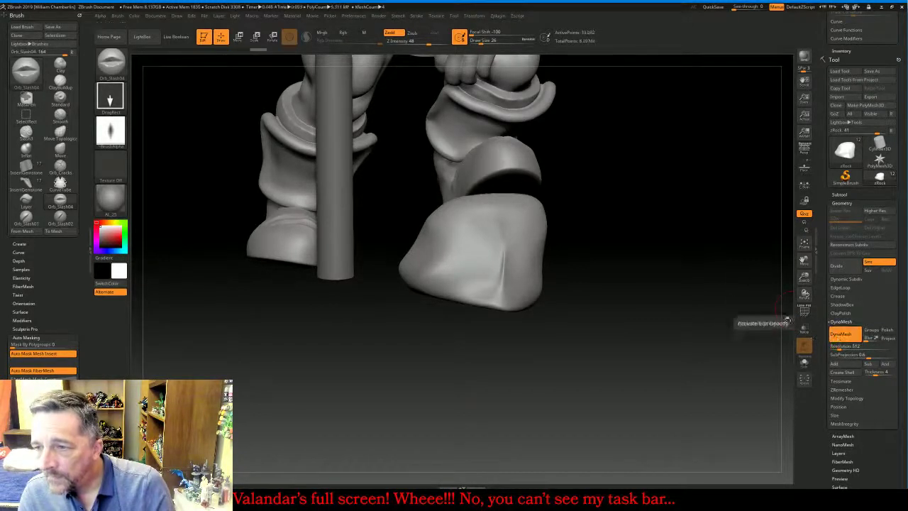
Turn on ghost transparency to see the rock through the surrounding axe handle and legs
{"action": "mouse_move", "coordinate": [709, 254]}
{"action": "left_mouse_down"}
{"action": "mouse_move", "coordinate": [639, 261]}
{"action": "mouse_move", "coordinate": [617, 283]}
{"action": "mouse_move", "coordinate": [730, 284]}
{"action": "mouse_move", "coordinate": [712, 286]}
{"action": "left_mouse_up"}
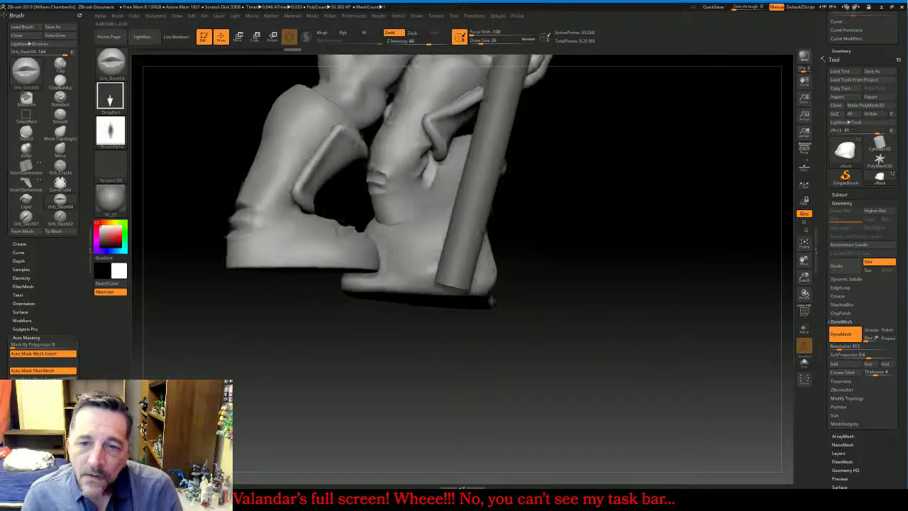
{"action": "left_click_drag", "start_coordinate": [454, 260], "coordinate": [758, 319]}
{"action": "left_click", "coordinate": [804, 328]}
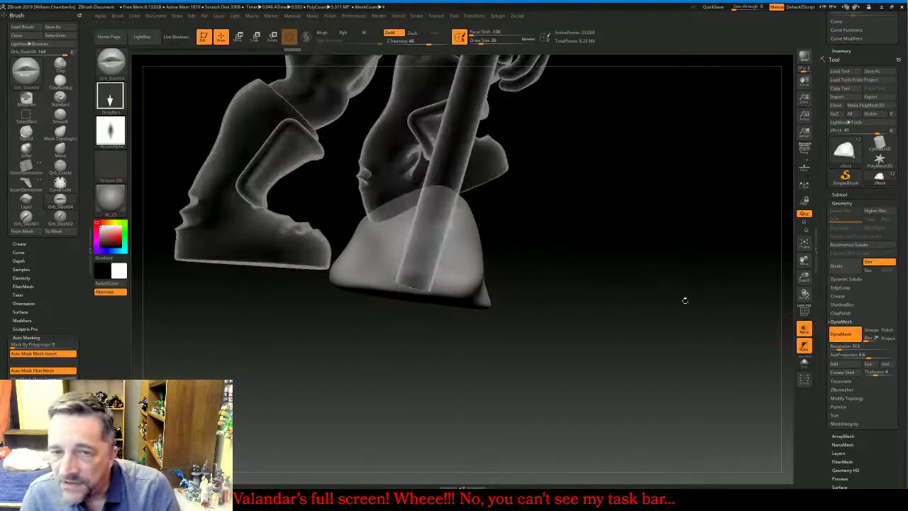
{"action": "mouse_move", "coordinate": [684, 300]}
{"action": "left_mouse_down"}
{"action": "mouse_move", "coordinate": [670, 283]}
{"action": "mouse_move", "coordinate": [654, 290]}
{"action": "left_mouse_up"}
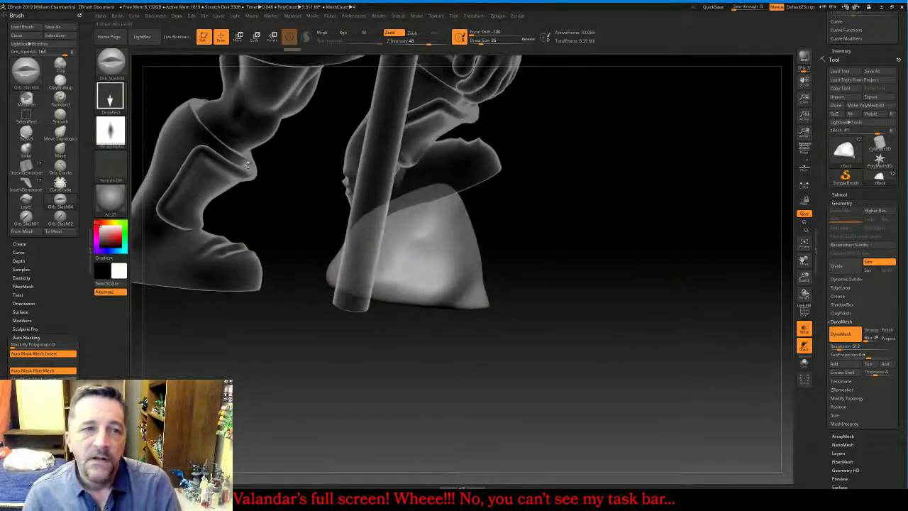
Load the MalletFast2 brush from the LightBox brush library
{"action": "left_click", "coordinate": [118, 63]}
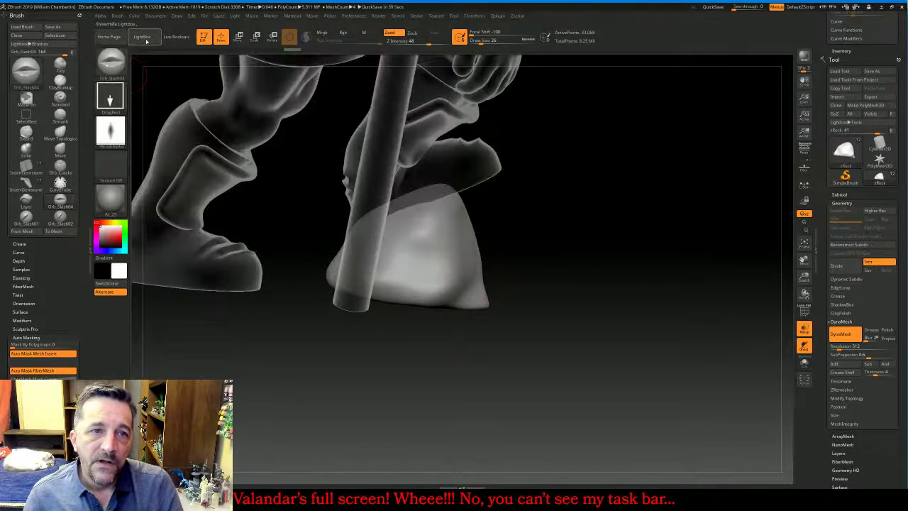
{"action": "left_click", "coordinate": [143, 37]}
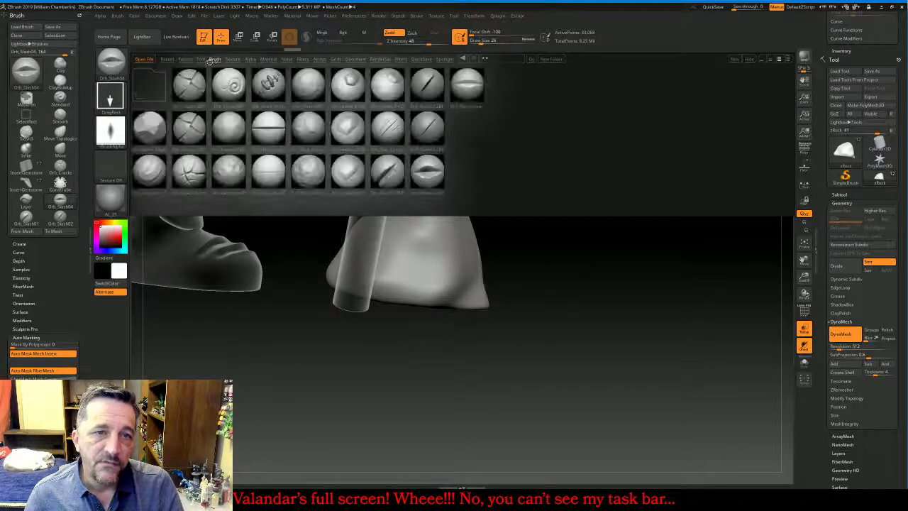
{"action": "left_click", "coordinate": [214, 59]}
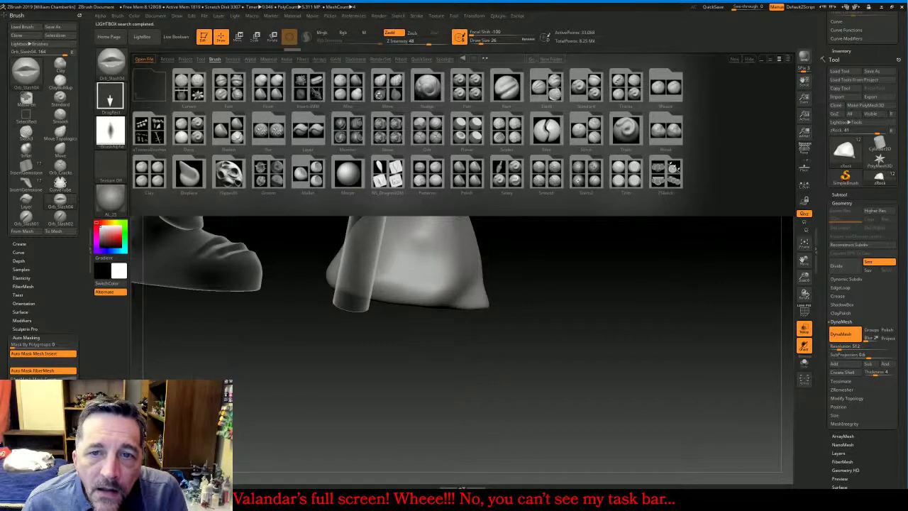
{"action": "double_click", "coordinate": [309, 171]}
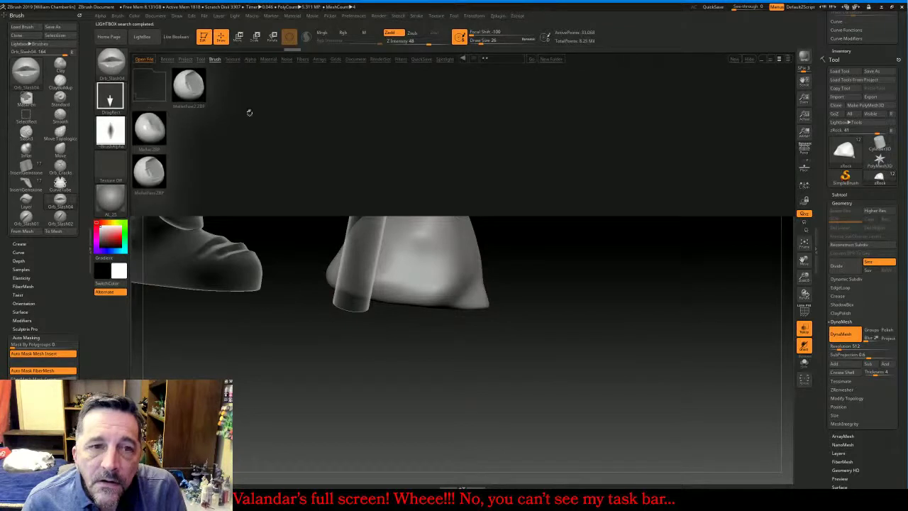
{"action": "double_click", "coordinate": [190, 86]}
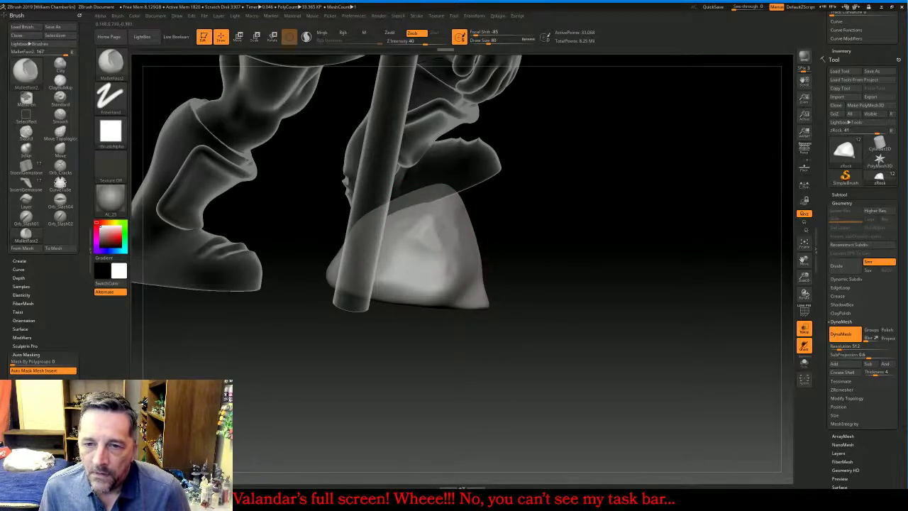
Chip flat, angular facets into the front and inner side of the rock with the MalletFast2 brush
{"action": "mouse_move", "coordinate": [441, 220]}
{"action": "left_mouse_down"}
{"action": "mouse_move", "coordinate": [435, 237]}
{"action": "mouse_move", "coordinate": [410, 241]}
{"action": "mouse_move", "coordinate": [413, 250]}
{"action": "mouse_move", "coordinate": [436, 255]}
{"action": "mouse_move", "coordinate": [454, 222]}
{"action": "left_mouse_up"}
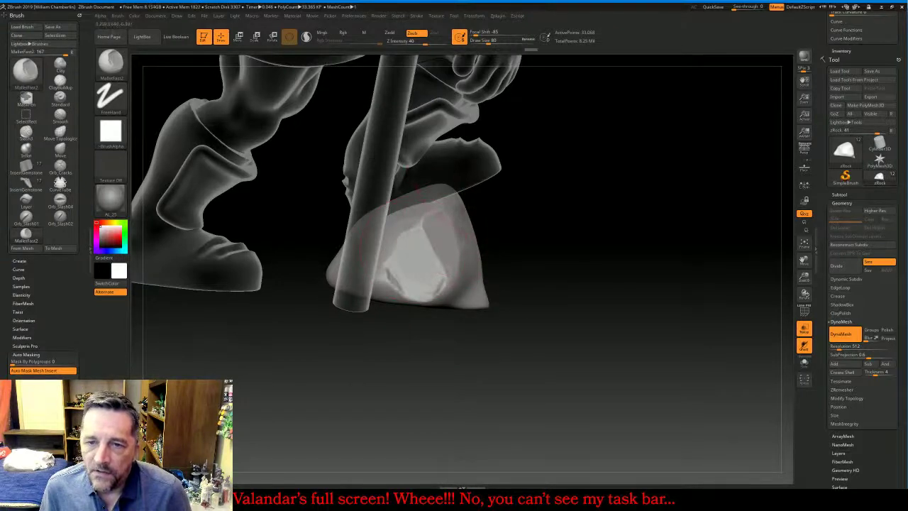
{"action": "left_click_drag", "start_coordinate": [580, 182], "coordinate": [680, 189]}
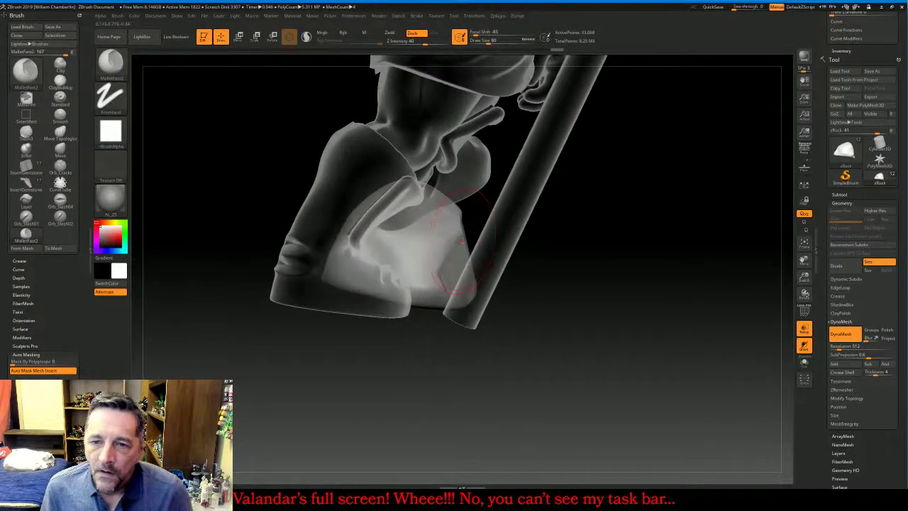
{"action": "mouse_move", "coordinate": [409, 243]}
{"action": "left_mouse_down"}
{"action": "mouse_move", "coordinate": [427, 246]}
{"action": "mouse_move", "coordinate": [441, 227]}
{"action": "mouse_move", "coordinate": [428, 282]}
{"action": "left_mouse_up"}
{"action": "mouse_move", "coordinate": [441, 249]}
{"action": "left_mouse_down"}
{"action": "mouse_move", "coordinate": [429, 279]}
{"action": "mouse_move", "coordinate": [438, 285]}
{"action": "left_mouse_up"}
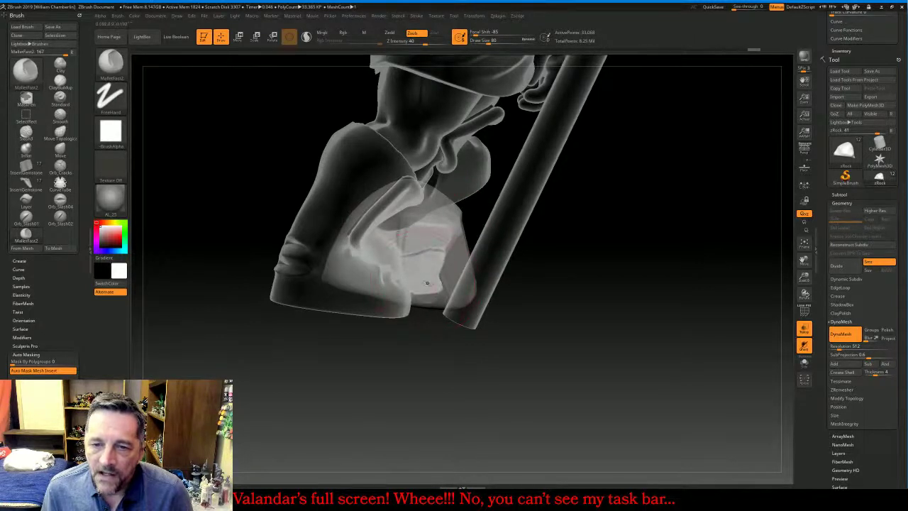
{"action": "mouse_move", "coordinate": [577, 252]}
{"action": "left_mouse_down"}
{"action": "mouse_move", "coordinate": [584, 258]}
{"action": "mouse_move", "coordinate": [560, 259]}
{"action": "left_mouse_up"}
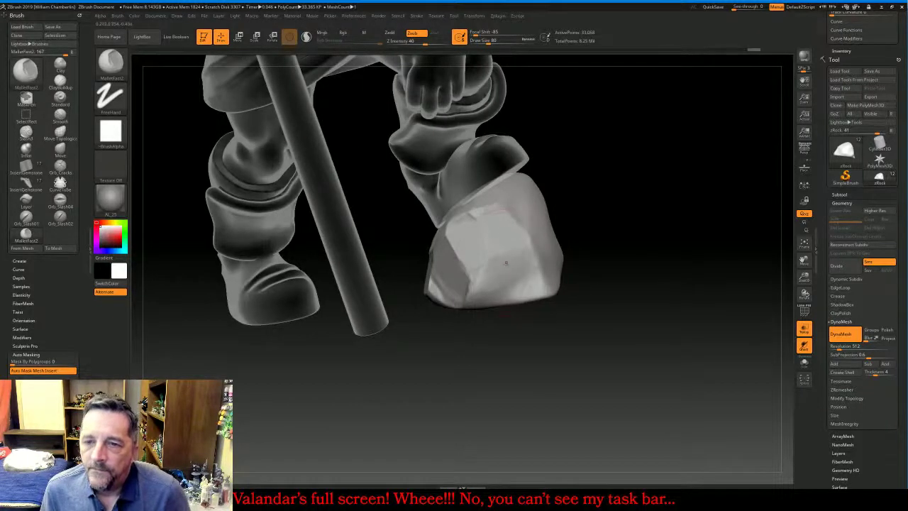
{"action": "left_click_drag", "start_coordinate": [499, 280], "coordinate": [488, 292]}
{"action": "left_click_drag", "start_coordinate": [518, 226], "coordinate": [512, 220]}
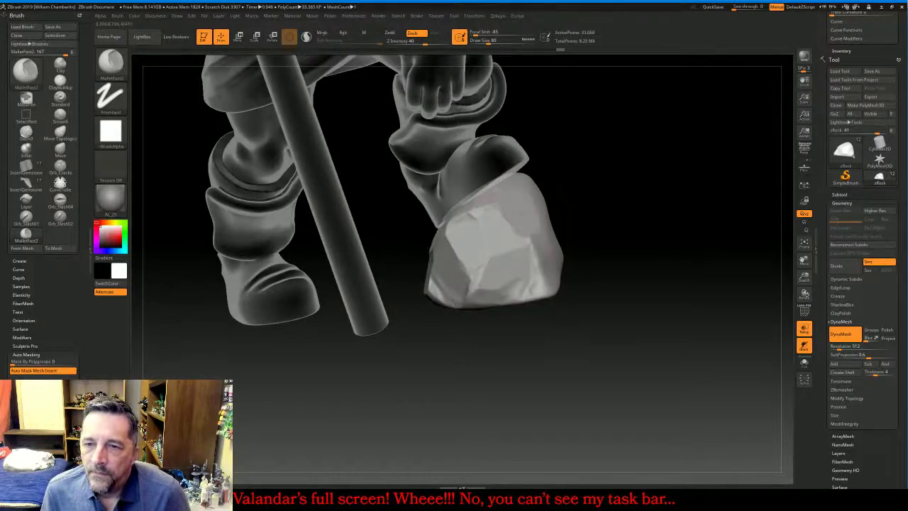
Chip flat facets into the still-smooth outer side of the rock with the MalletFast2 brush
{"action": "mouse_move", "coordinate": [593, 202]}
{"action": "left_mouse_down"}
{"action": "mouse_move", "coordinate": [557, 208]}
{"action": "mouse_move", "coordinate": [550, 236]}
{"action": "mouse_move", "coordinate": [537, 172]}
{"action": "mouse_move", "coordinate": [525, 186]}
{"action": "mouse_move", "coordinate": [559, 182]}
{"action": "mouse_move", "coordinate": [583, 245]}
{"action": "left_mouse_up"}
{"action": "mouse_move", "coordinate": [562, 211]}
{"action": "left_mouse_down"}
{"action": "mouse_move", "coordinate": [570, 241]}
{"action": "mouse_move", "coordinate": [557, 278]}
{"action": "mouse_move", "coordinate": [570, 274]}
{"action": "left_mouse_up"}
{"action": "left_click_drag", "start_coordinate": [565, 267], "coordinate": [540, 260]}
{"action": "left_click_drag", "start_coordinate": [662, 231], "coordinate": [604, 236]}
{"action": "left_click_drag", "start_coordinate": [607, 193], "coordinate": [588, 211]}
{"action": "left_click_drag", "start_coordinate": [592, 215], "coordinate": [569, 208]}
{"action": "left_click_drag", "start_coordinate": [598, 177], "coordinate": [573, 171]}
{"action": "left_click_drag", "start_coordinate": [615, 224], "coordinate": [592, 240]}
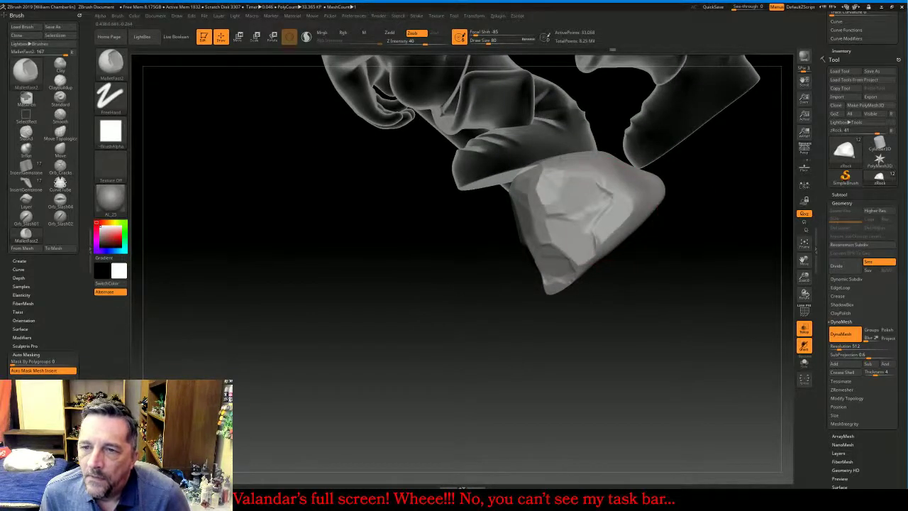
{"action": "left_click_drag", "start_coordinate": [603, 157], "coordinate": [580, 170]}
{"action": "left_click_drag", "start_coordinate": [672, 232], "coordinate": [632, 218]}
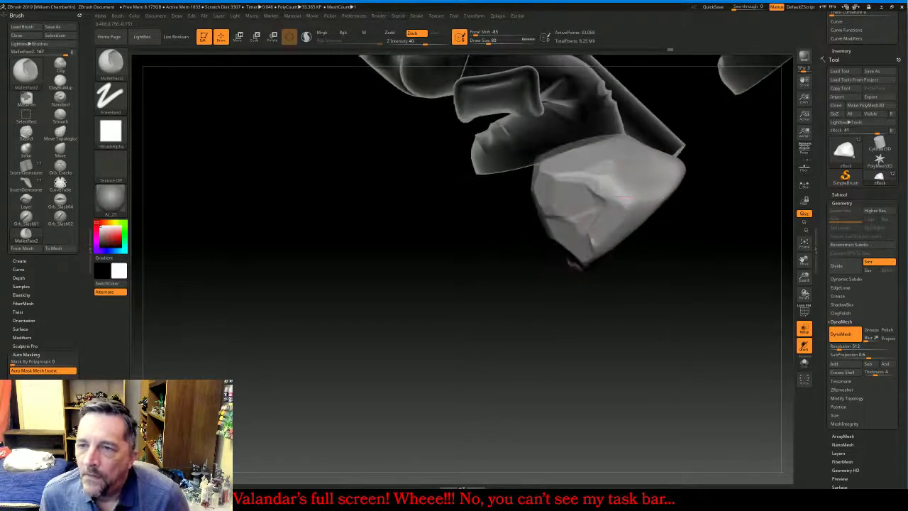
Break up the rock's remaining rounded surfaces and edges with more angular MalletFast2 facets
{"action": "mouse_move", "coordinate": [598, 163]}
{"action": "left_mouse_down"}
{"action": "mouse_move", "coordinate": [574, 174]}
{"action": "mouse_move", "coordinate": [624, 186]}
{"action": "left_mouse_up"}
{"action": "mouse_move", "coordinate": [670, 166]}
{"action": "left_mouse_down"}
{"action": "mouse_move", "coordinate": [629, 213]}
{"action": "mouse_move", "coordinate": [634, 229]}
{"action": "mouse_move", "coordinate": [604, 246]}
{"action": "left_mouse_up"}
{"action": "mouse_move", "coordinate": [655, 310]}
{"action": "left_mouse_down"}
{"action": "mouse_move", "coordinate": [694, 274]}
{"action": "mouse_move", "coordinate": [649, 291]}
{"action": "left_mouse_up"}
{"action": "left_click_drag", "start_coordinate": [611, 200], "coordinate": [619, 214]}
{"action": "left_click_drag", "start_coordinate": [597, 177], "coordinate": [611, 204]}
{"action": "mouse_move", "coordinate": [593, 162]}
{"action": "left_mouse_down"}
{"action": "mouse_move", "coordinate": [609, 189]}
{"action": "mouse_move", "coordinate": [619, 180]}
{"action": "mouse_move", "coordinate": [658, 187]}
{"action": "mouse_move", "coordinate": [627, 222]}
{"action": "left_mouse_up"}
{"action": "left_click_drag", "start_coordinate": [606, 186], "coordinate": [619, 215]}
{"action": "left_click_drag", "start_coordinate": [600, 167], "coordinate": [609, 209]}
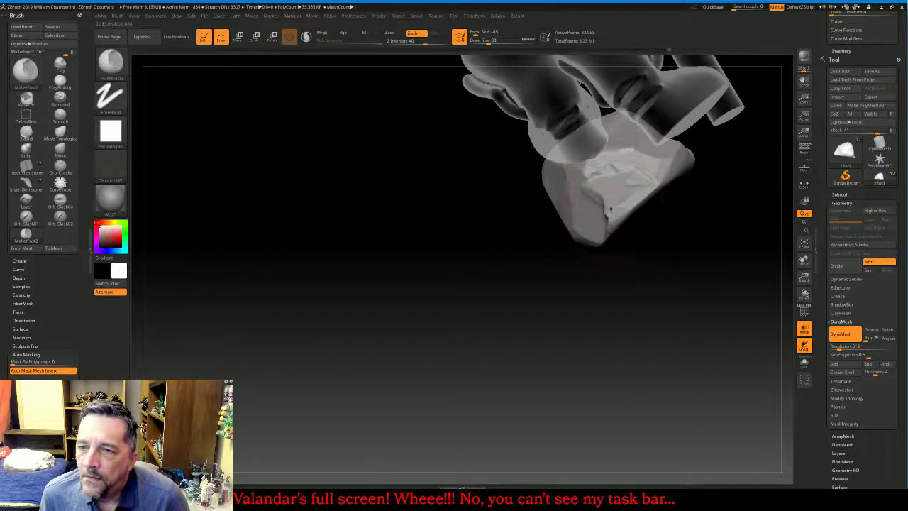
{"action": "left_click_drag", "start_coordinate": [623, 285], "coordinate": [504, 301]}
{"action": "left_click_drag", "start_coordinate": [658, 271], "coordinate": [610, 276]}
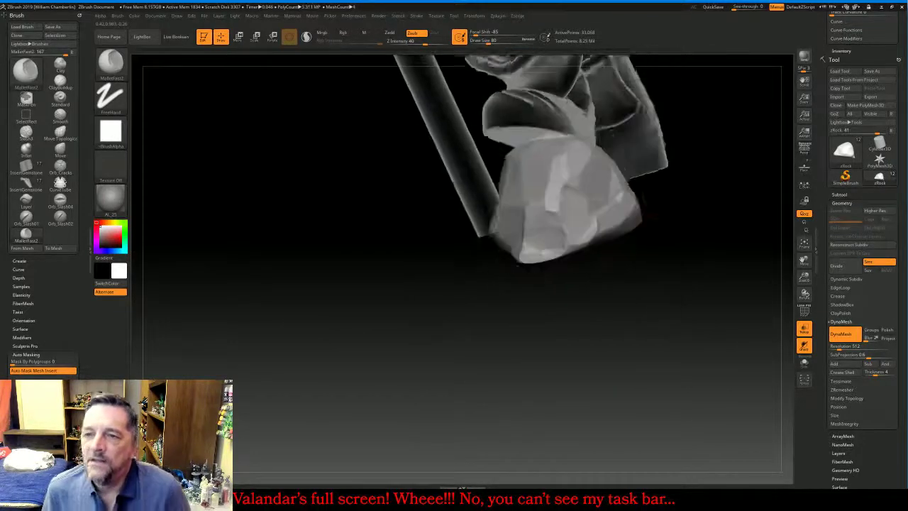
{"action": "mouse_move", "coordinate": [539, 280]}
{"action": "left_mouse_down"}
{"action": "mouse_move", "coordinate": [661, 264]}
{"action": "mouse_move", "coordinate": [650, 324]}
{"action": "mouse_move", "coordinate": [614, 347]}
{"action": "mouse_move", "coordinate": [560, 332]}
{"action": "mouse_move", "coordinate": [508, 336]}
{"action": "left_mouse_up"}
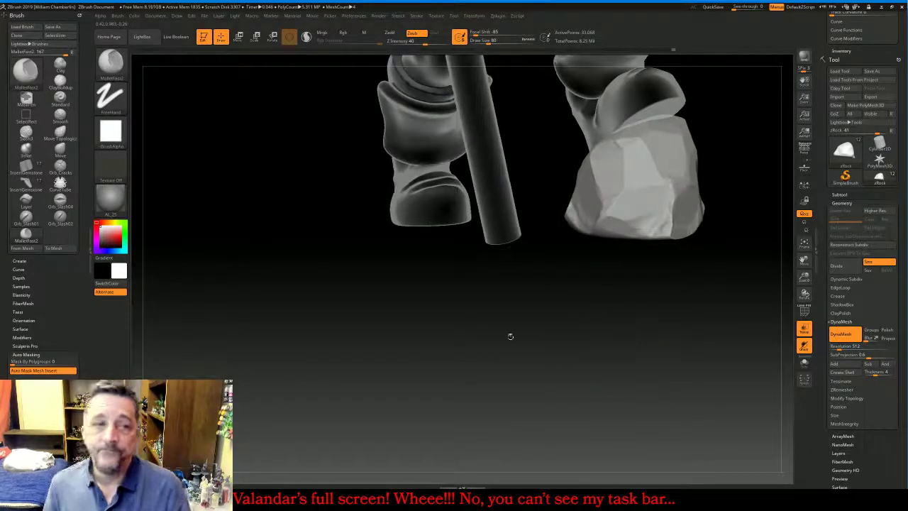
Carve branching cracks down the front and sides of the rock with the Orb_Cracks brush at draw size 18 and Z intensity 60
{"action": "left_click", "coordinate": [106, 64]}
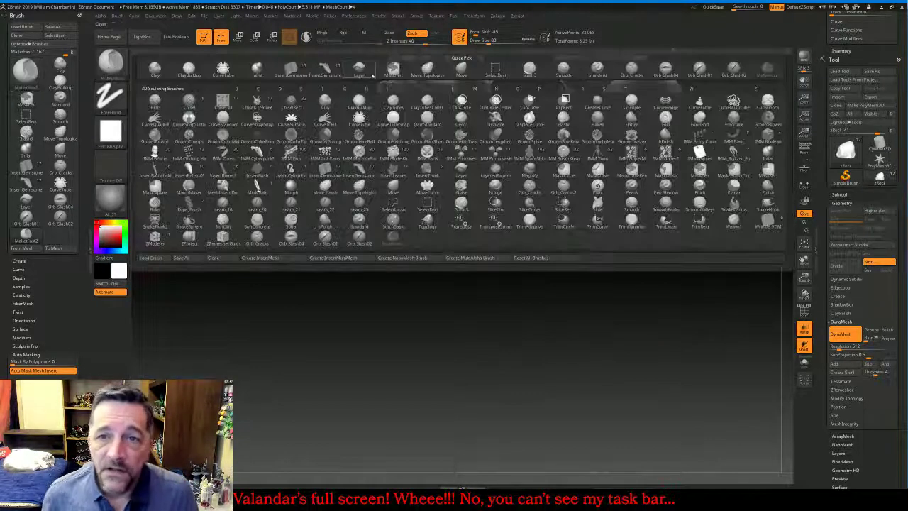
{"action": "left_click", "coordinate": [631, 69]}
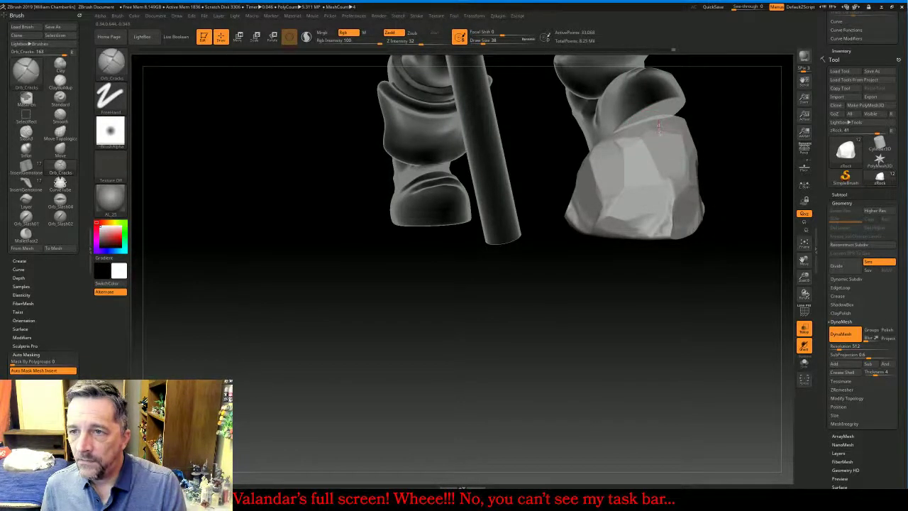
{"action": "left_click_drag", "start_coordinate": [659, 127], "coordinate": [657, 160]}
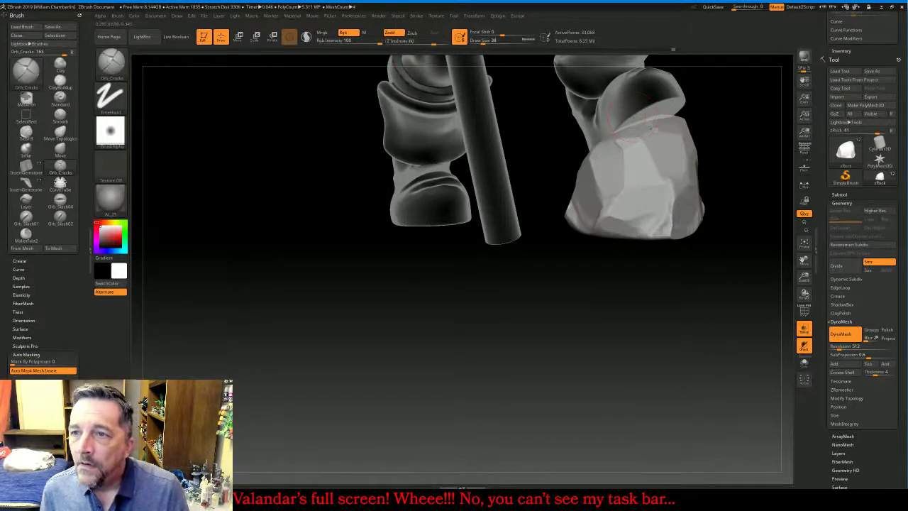
{"action": "left_click_drag", "start_coordinate": [651, 129], "coordinate": [665, 166]}
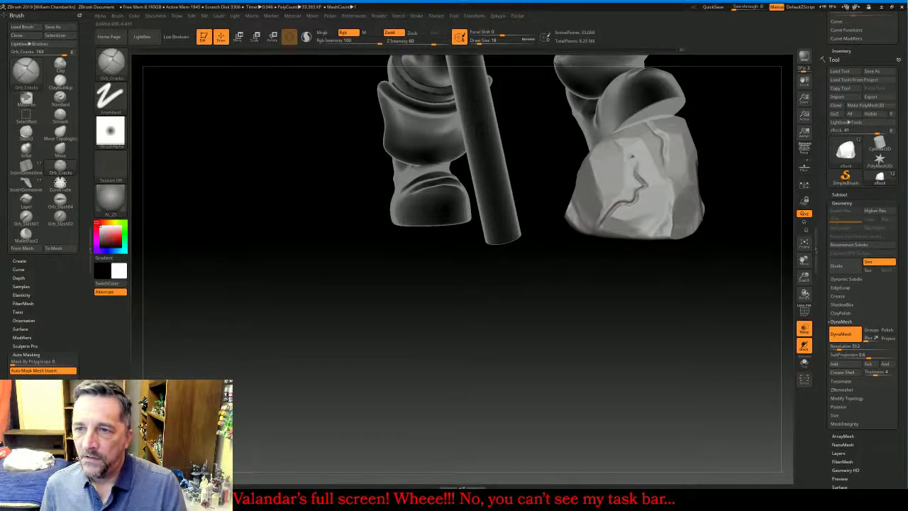
{"action": "left_click_drag", "start_coordinate": [532, 290], "coordinate": [559, 251]}
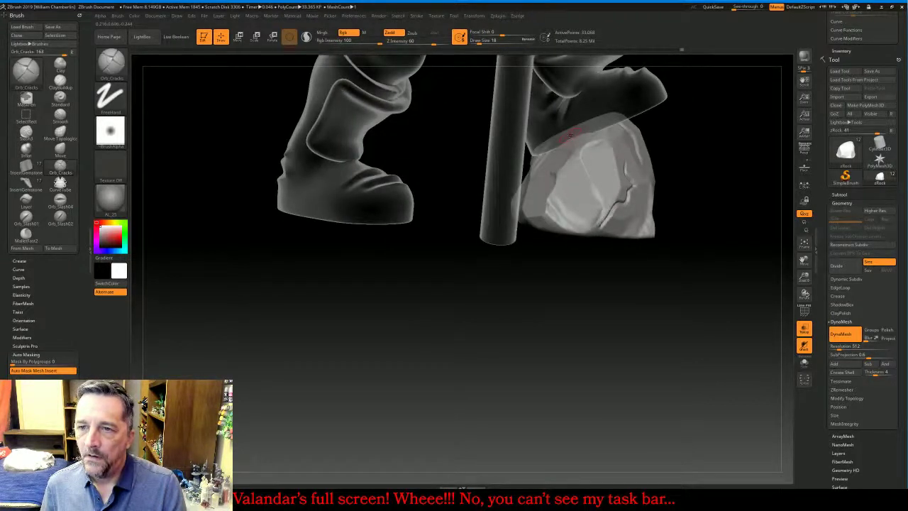
{"action": "left_click_drag", "start_coordinate": [583, 163], "coordinate": [600, 187]}
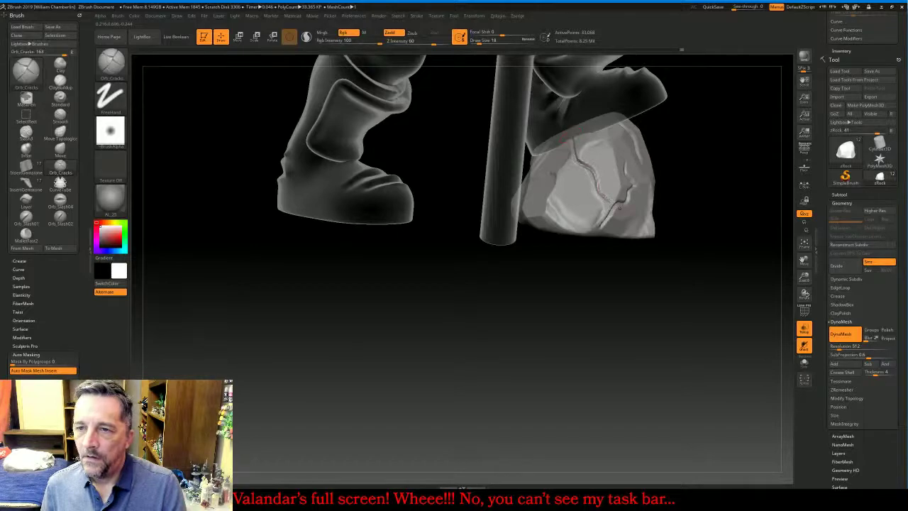
{"action": "left_click_drag", "start_coordinate": [630, 302], "coordinate": [761, 340]}
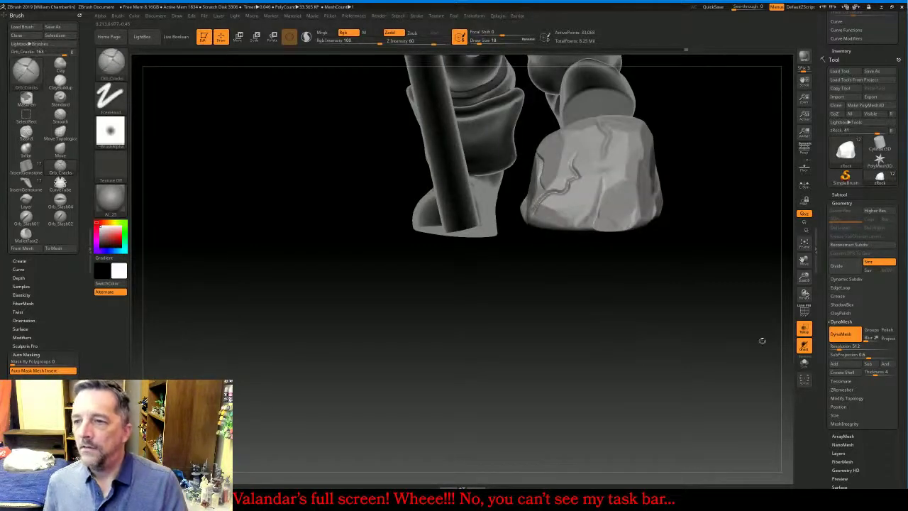
Turn off ghost transparency and fit the whole figure in view to check the finished rock
{"action": "left_click", "coordinate": [803, 329]}
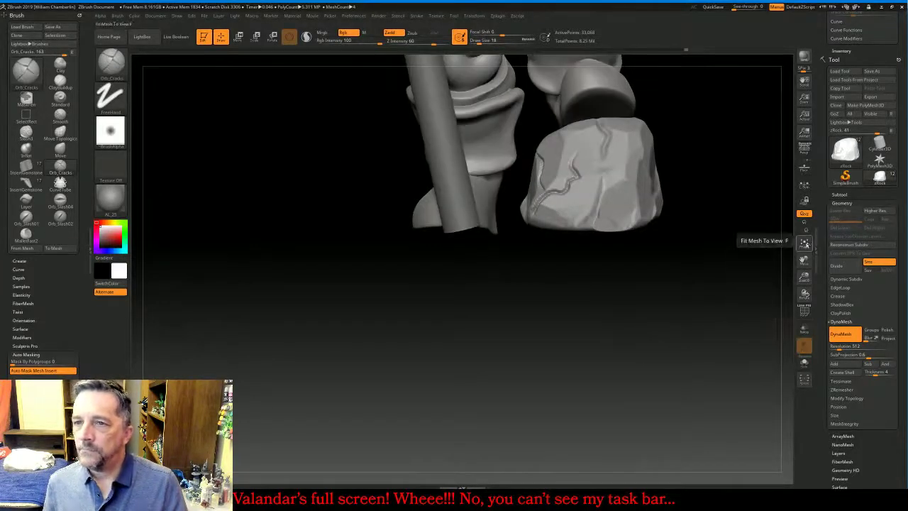
{"action": "left_click", "coordinate": [804, 243]}
{"action": "left_click_drag", "start_coordinate": [727, 291], "coordinate": [689, 237]}
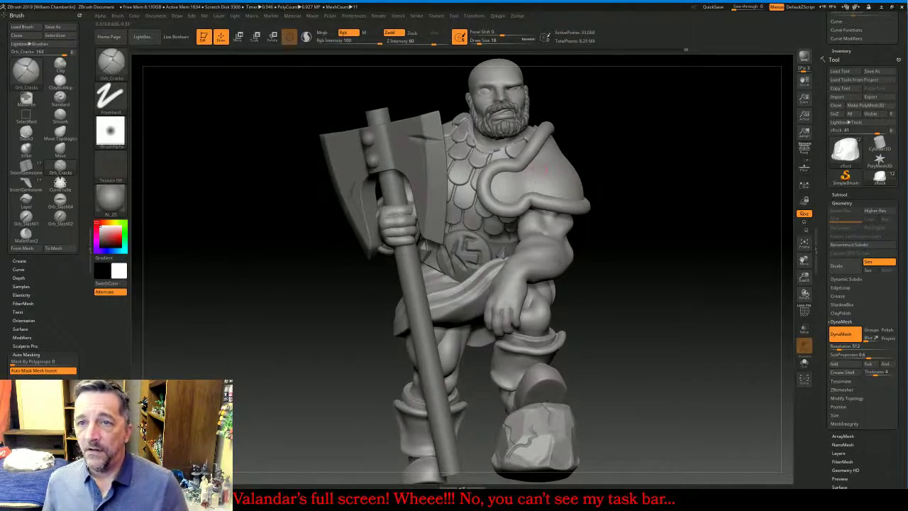
{"action": "left_click_drag", "start_coordinate": [653, 305], "coordinate": [697, 310]}
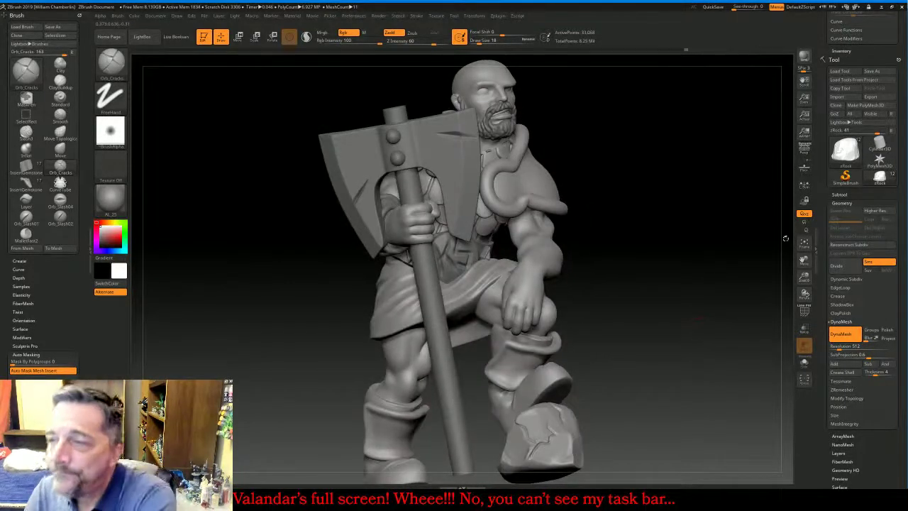
Make the Extract4 shoulder plate the active subtool and choose the Orb_Slash04 brush with draw size 35
{"action": "left_click", "coordinate": [838, 194]}
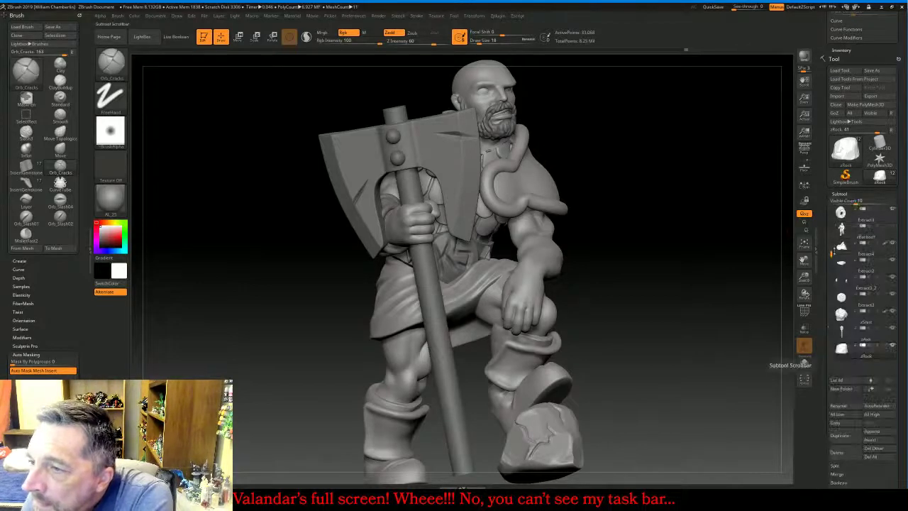
{"action": "left_click", "coordinate": [862, 247]}
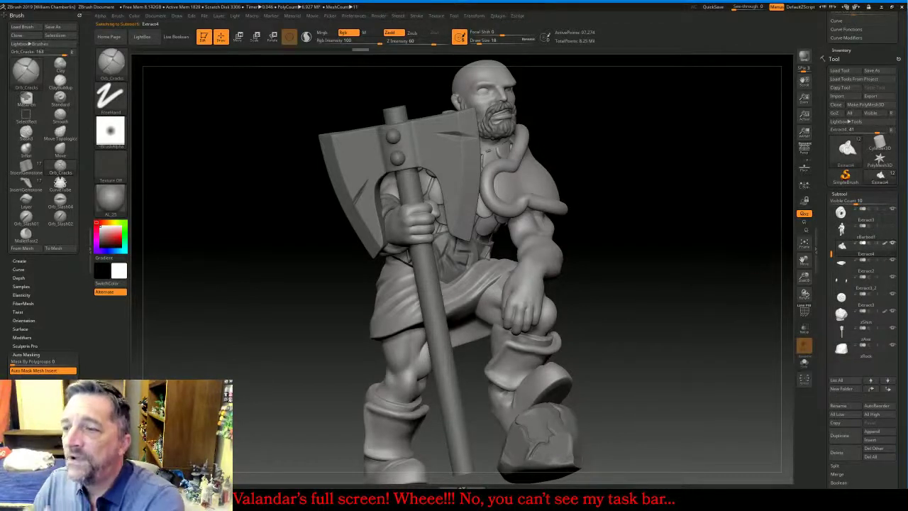
{"action": "left_click_drag", "start_coordinate": [680, 283], "coordinate": [610, 287]}
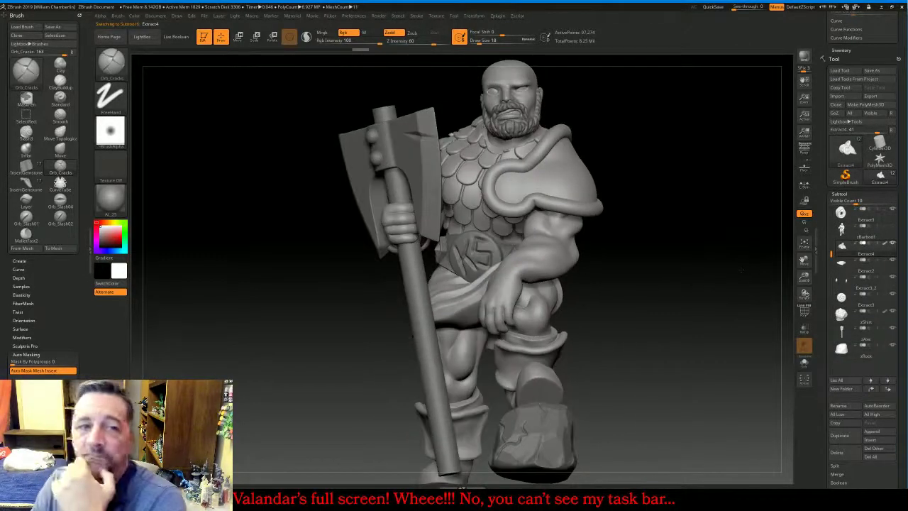
{"action": "left_click", "coordinate": [114, 65]}
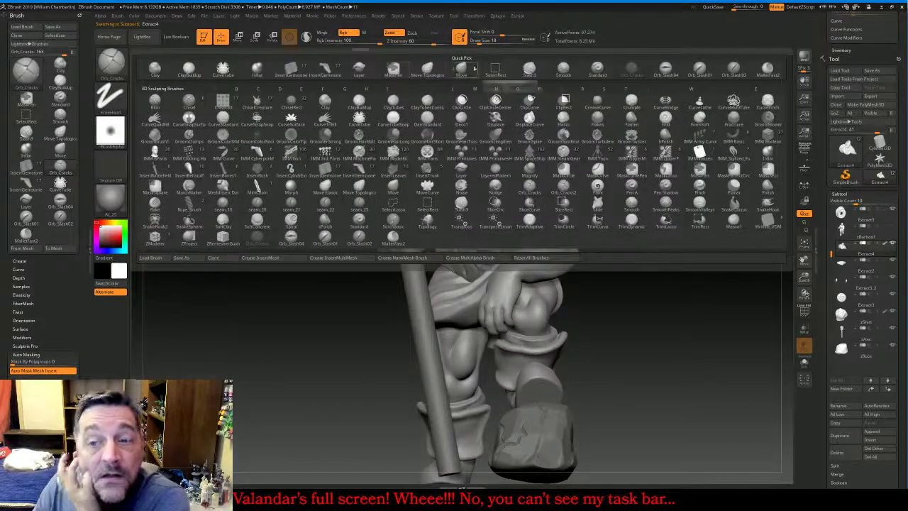
{"action": "left_click", "coordinate": [677, 72]}
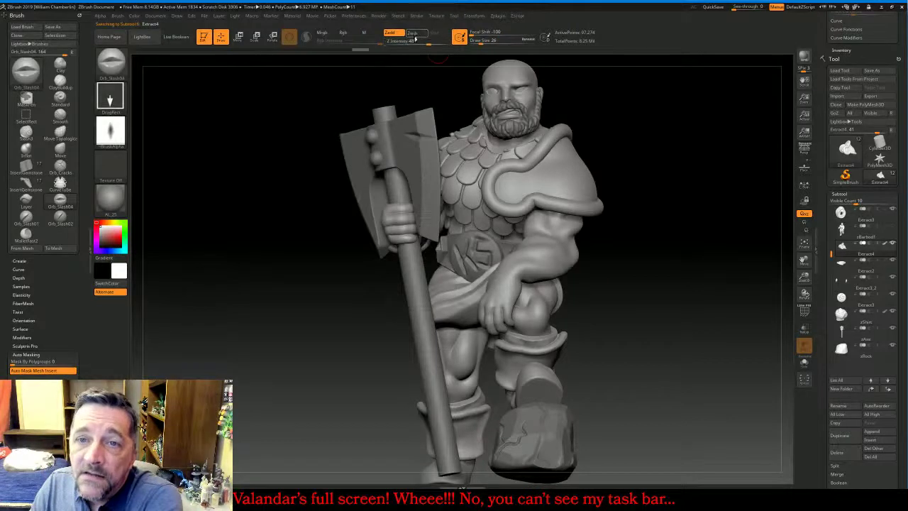
{"action": "left_click", "coordinate": [483, 42]}
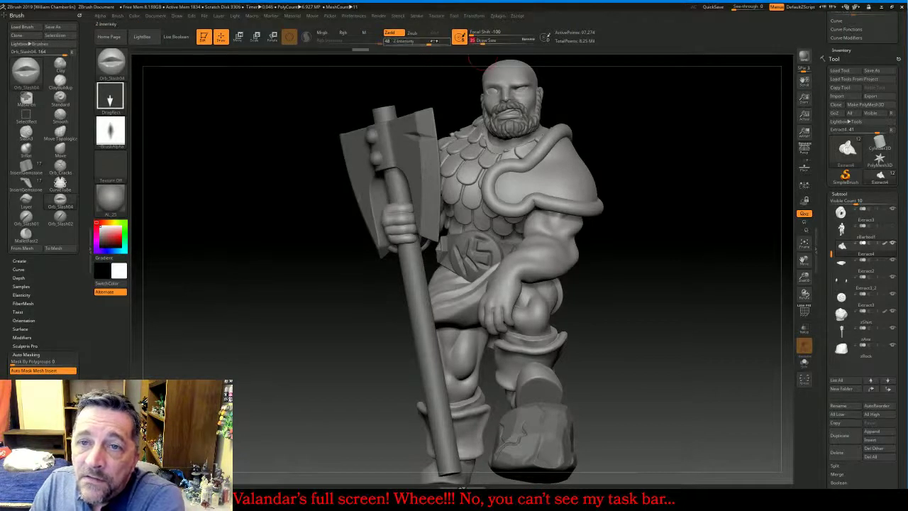
{"action": "left_click_drag", "start_coordinate": [434, 40], "coordinate": [421, 43]}
{"action": "left_click_drag", "start_coordinate": [675, 175], "coordinate": [672, 180]}
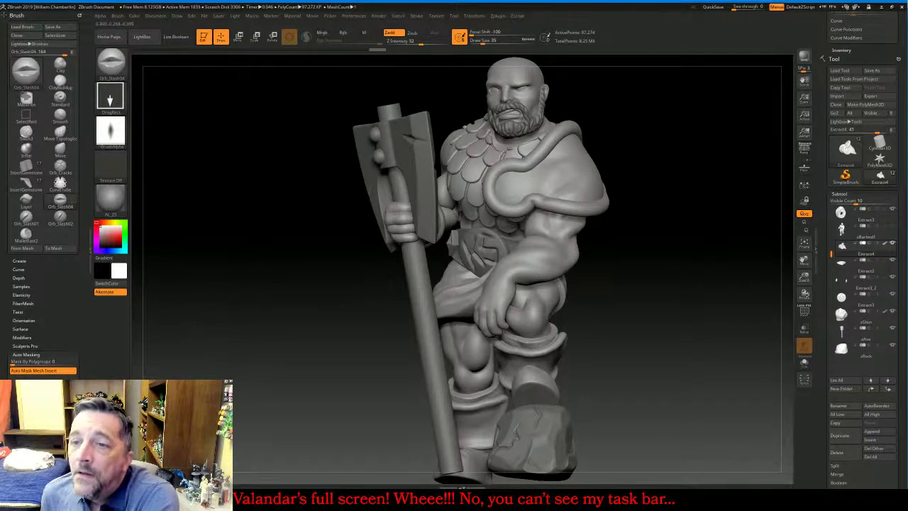
{"action": "mouse_move", "coordinate": [699, 213]}
{"action": "left_mouse_down"}
{"action": "mouse_move", "coordinate": [531, 212]}
{"action": "mouse_move", "coordinate": [668, 211]}
{"action": "left_mouse_up"}
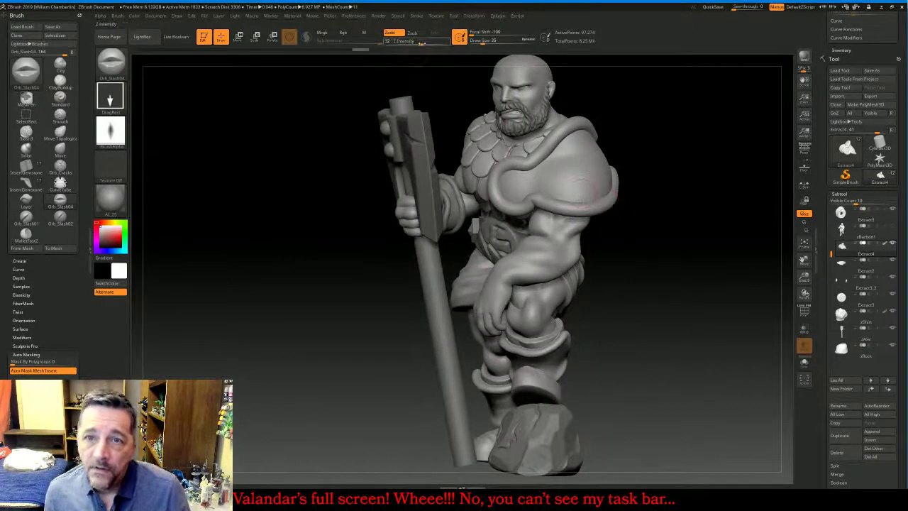
{"action": "left_click_drag", "start_coordinate": [421, 44], "coordinate": [433, 44]}
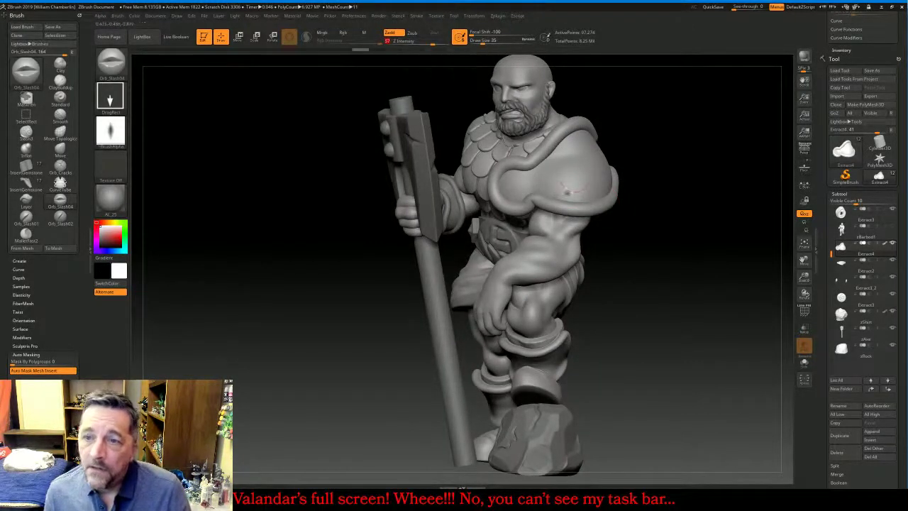
{"action": "left_click_drag", "start_coordinate": [573, 178], "coordinate": [519, 216]}
{"action": "key", "text": "ctrl+z"}
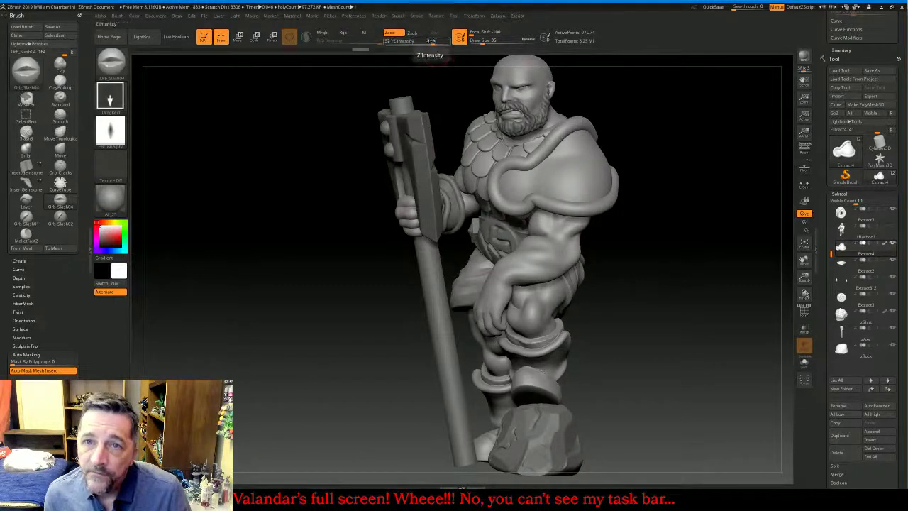
Gouge a wide slash across the face of the shoulder plate with Orb_Slash04 at Z intensity 42
{"action": "left_click_drag", "start_coordinate": [426, 43], "coordinate": [422, 42]}
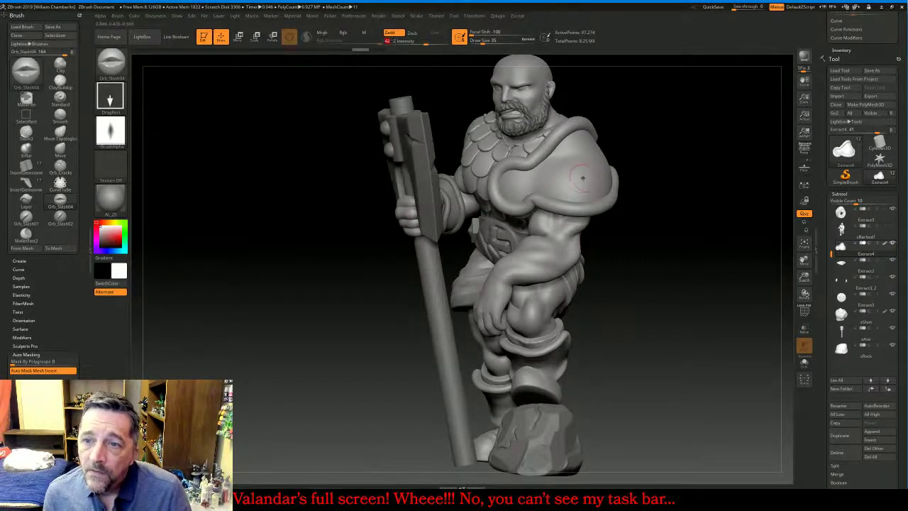
{"action": "left_click_drag", "start_coordinate": [580, 181], "coordinate": [560, 190]}
{"action": "left_click_drag", "start_coordinate": [670, 303], "coordinate": [497, 305]}
{"action": "left_click_drag", "start_coordinate": [567, 306], "coordinate": [669, 292]}
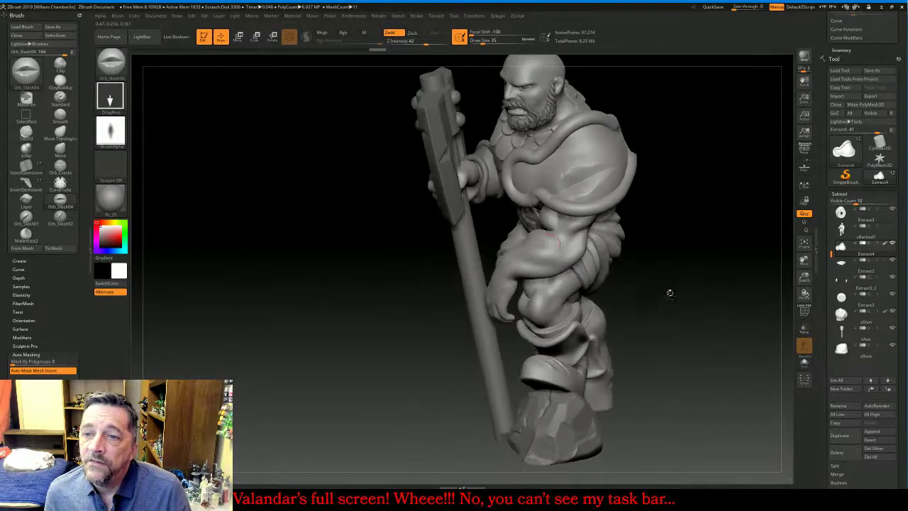
Stamp smaller cuts near the upper edge and rim of the shoulder plate with the Orb_Slash01 brush, undoing the last unwanted mark
{"action": "left_click", "coordinate": [111, 63]}
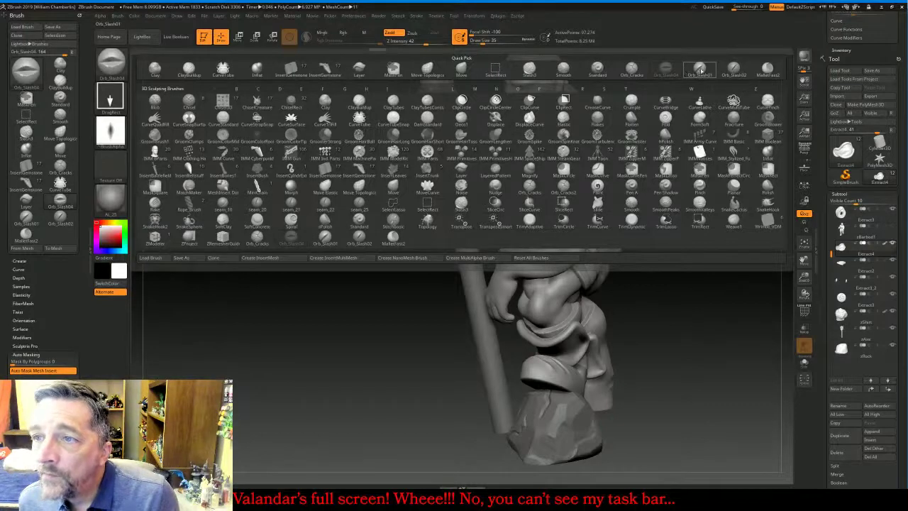
{"action": "left_click", "coordinate": [700, 70]}
{"action": "left_click_drag", "start_coordinate": [707, 128], "coordinate": [631, 135]}
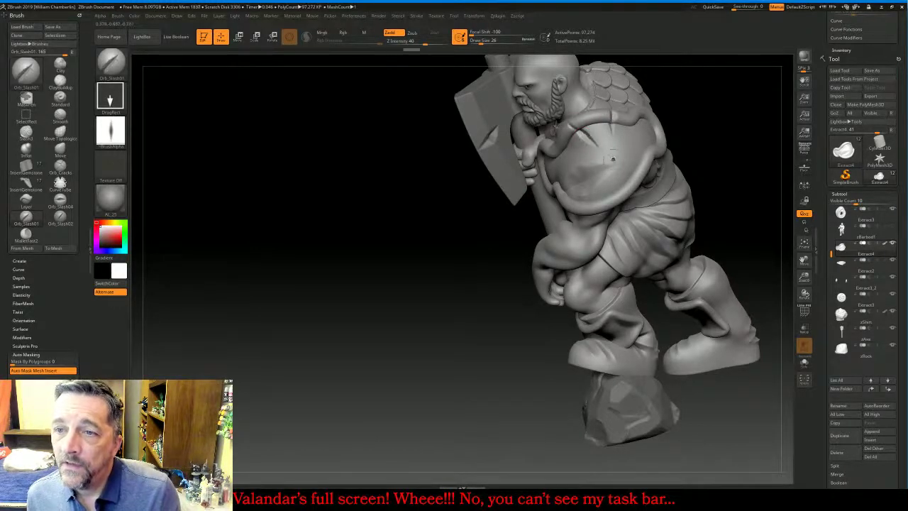
{"action": "left_click_drag", "start_coordinate": [298, 284], "coordinate": [432, 284]}
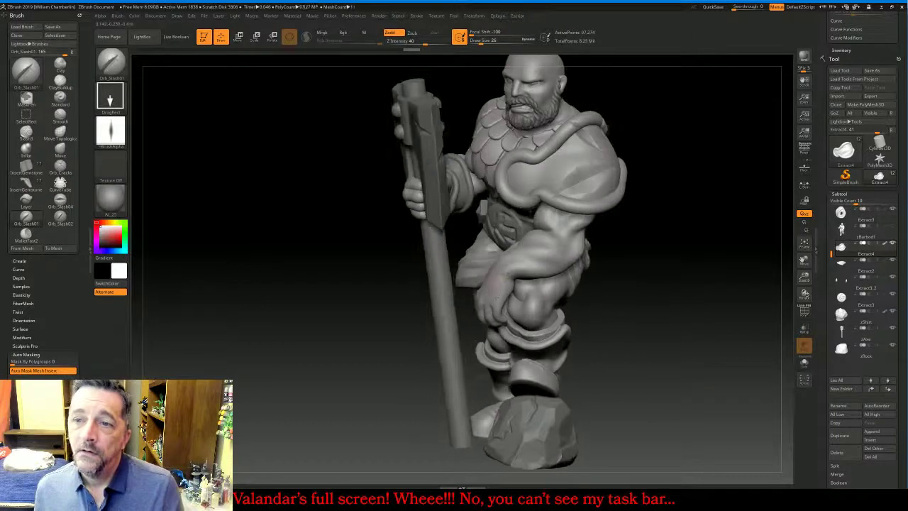
{"action": "key", "text": "ctrl+z"}
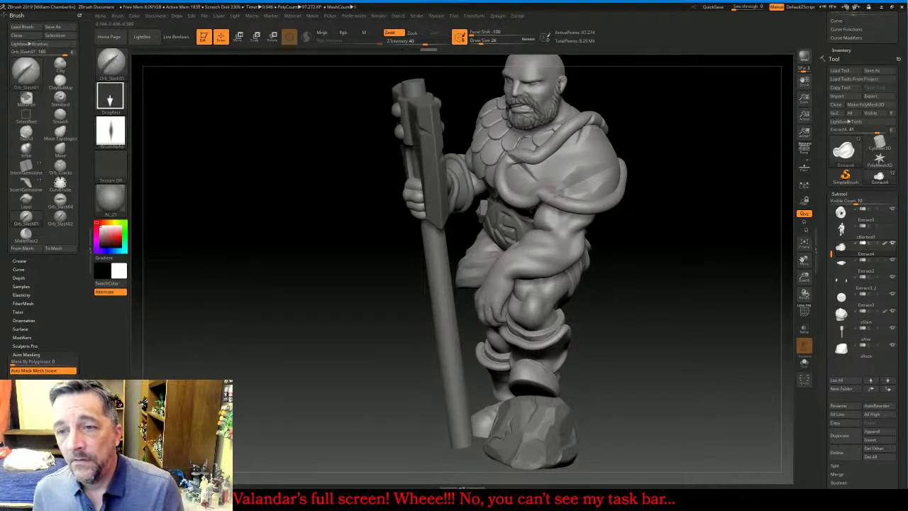
{"action": "mouse_move", "coordinate": [721, 150]}
{"action": "left_mouse_down"}
{"action": "mouse_move", "coordinate": [560, 134]}
{"action": "mouse_move", "coordinate": [179, 63]}
{"action": "left_mouse_up"}
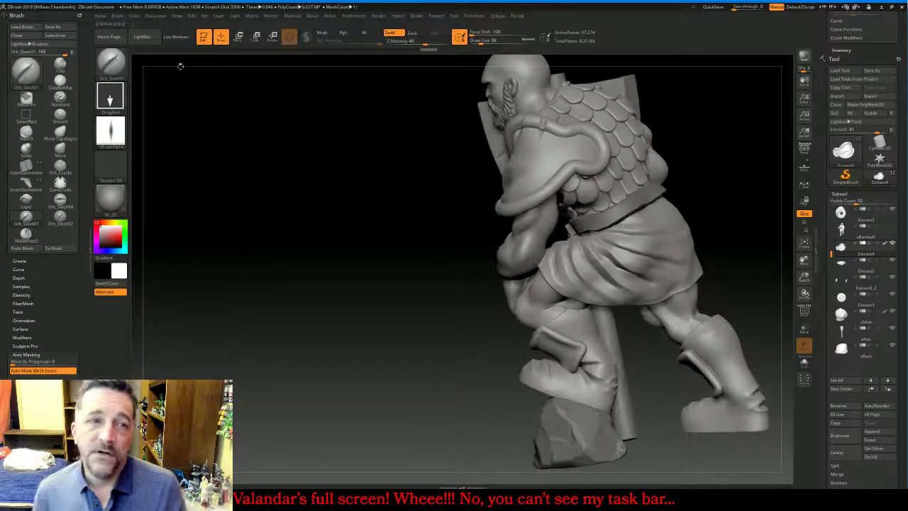
Add thin slashes to the back of the shoulder plate and its front chest section with the Orb_Slash02 brush
{"action": "left_click", "coordinate": [119, 66]}
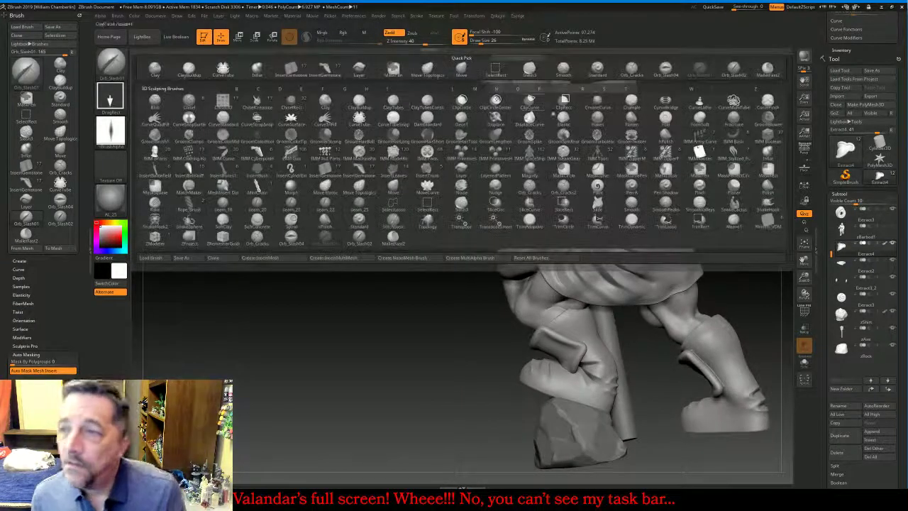
{"action": "left_click", "coordinate": [732, 69]}
{"action": "mouse_move", "coordinate": [736, 149]}
{"action": "left_mouse_down"}
{"action": "mouse_move", "coordinate": [752, 145]}
{"action": "mouse_move", "coordinate": [541, 149]}
{"action": "left_mouse_up"}
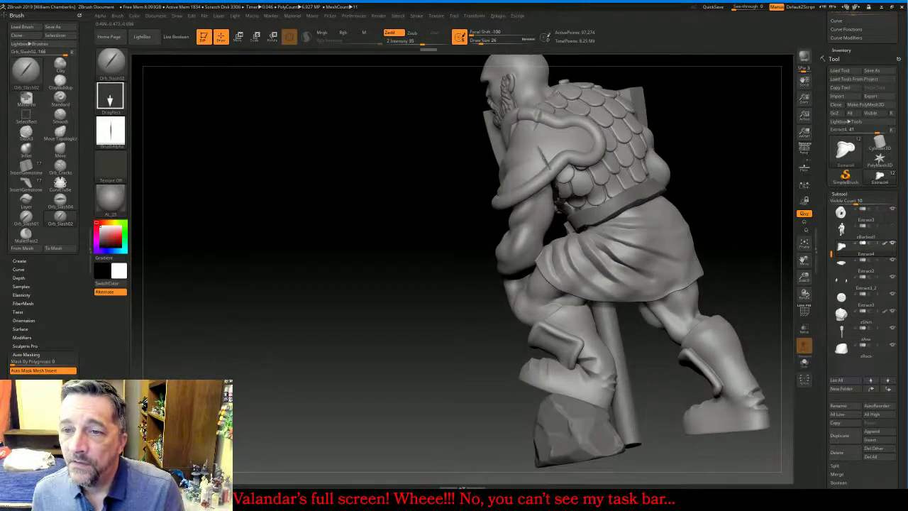
{"action": "left_click_drag", "start_coordinate": [354, 195], "coordinate": [487, 191]}
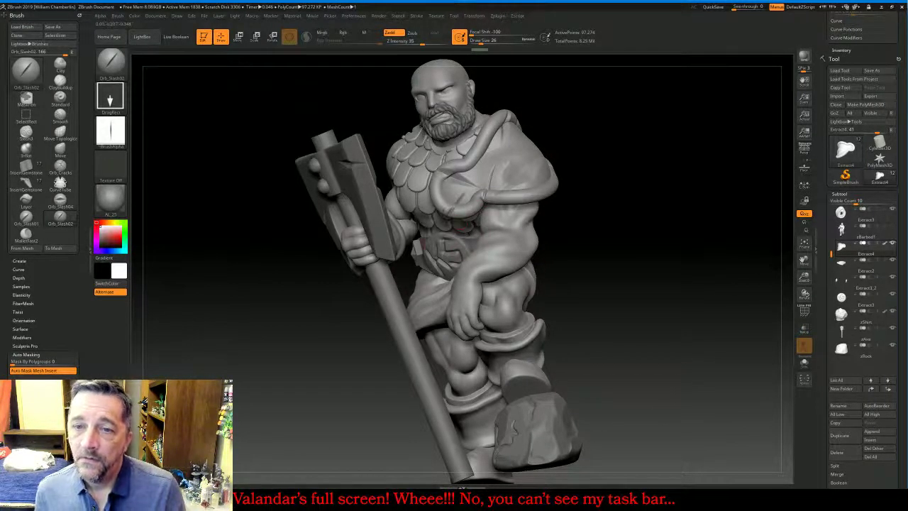
Select the redundant low-detail body subtool zBarbod1 in the middle of the subtool stack and delete it, accepting that this is not undoable
{"action": "left_click_drag", "start_coordinate": [679, 232], "coordinate": [708, 234]}
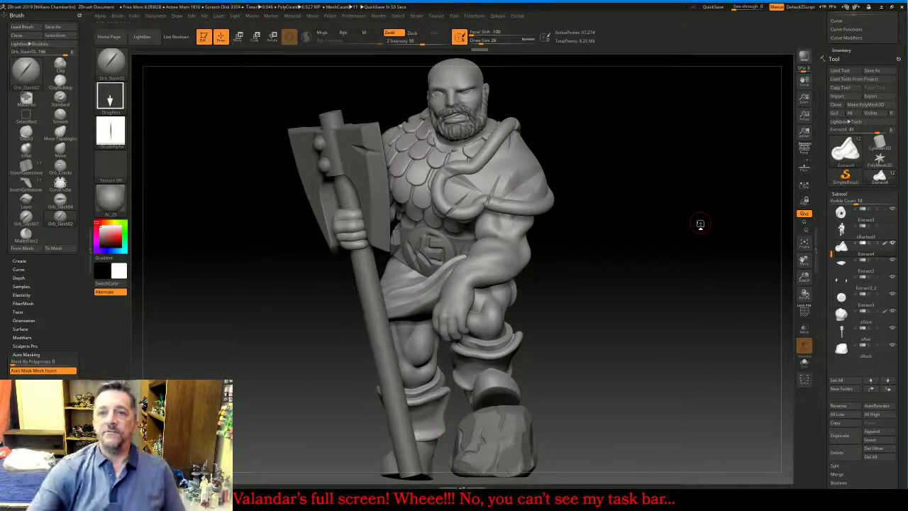
{"action": "mouse_move", "coordinate": [804, 278]}
{"action": "left_mouse_down"}
{"action": "mouse_move", "coordinate": [791, 257]}
{"action": "mouse_move", "coordinate": [790, 270]}
{"action": "mouse_move", "coordinate": [790, 209]}
{"action": "left_mouse_up"}
{"action": "mouse_move", "coordinate": [532, 289]}
{"action": "left_mouse_down"}
{"action": "mouse_move", "coordinate": [691, 289]}
{"action": "mouse_move", "coordinate": [514, 290]}
{"action": "mouse_move", "coordinate": [525, 288]}
{"action": "left_mouse_up"}
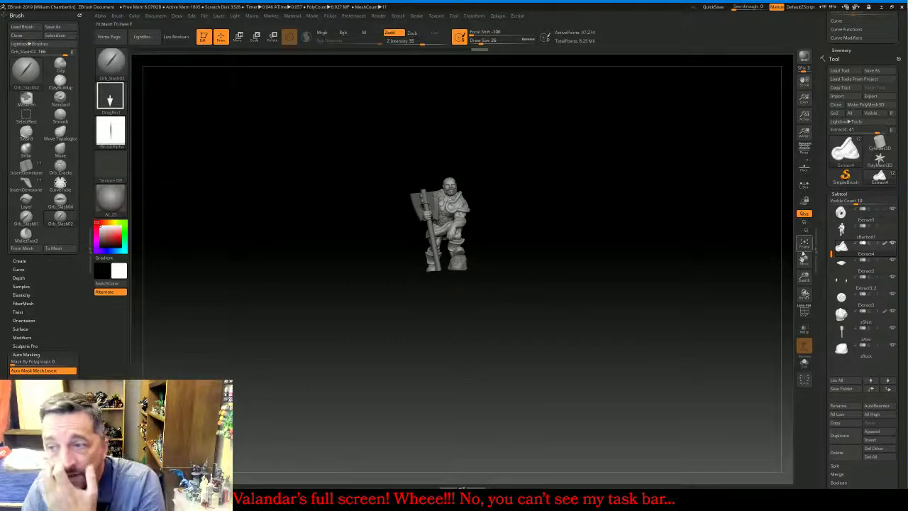
{"action": "left_click", "coordinate": [803, 245]}
{"action": "left_click", "coordinate": [803, 246]}
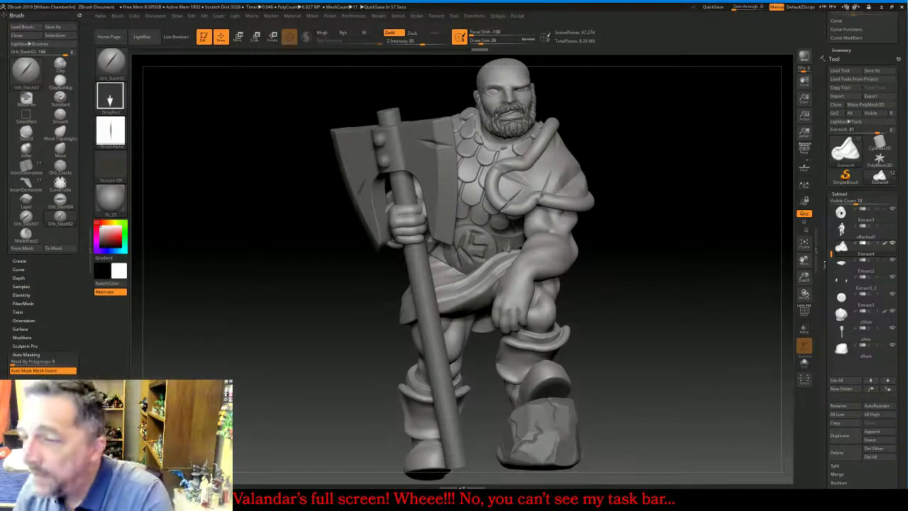
{"action": "left_click_drag", "start_coordinate": [831, 253], "coordinate": [829, 207]}
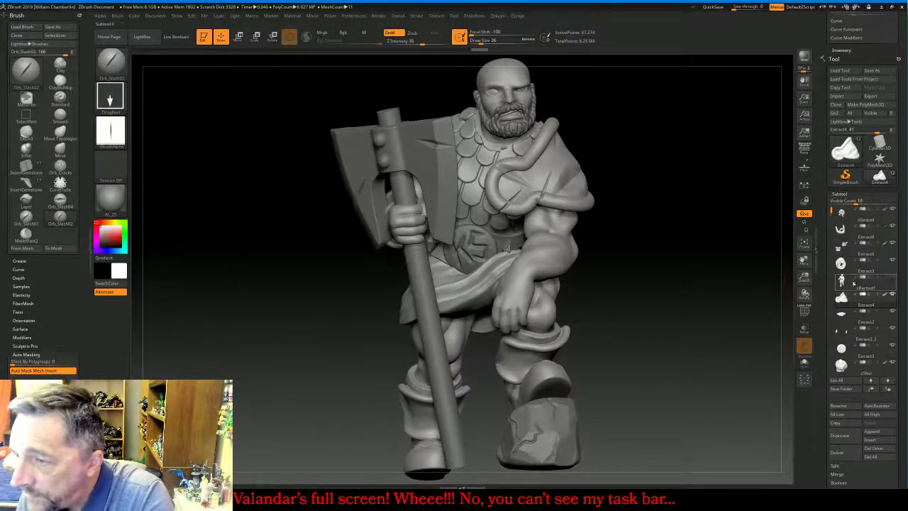
{"action": "left_click", "coordinate": [837, 280]}
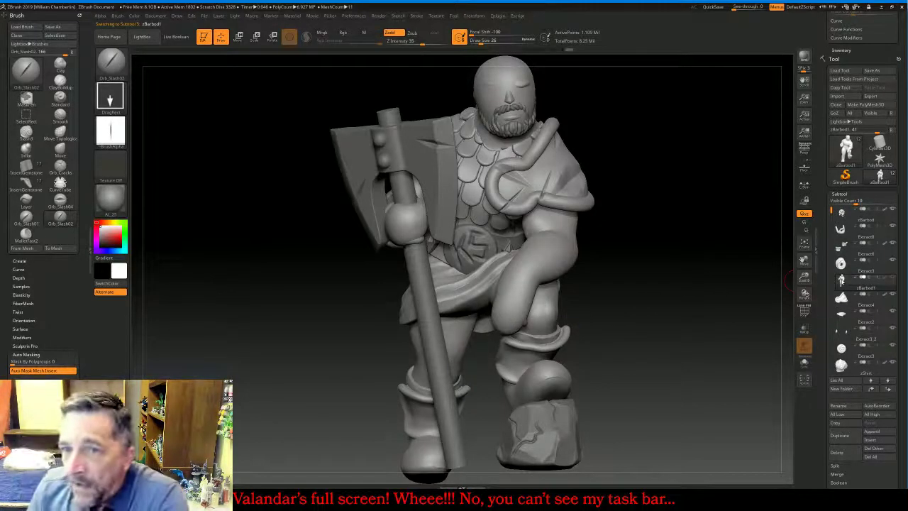
{"action": "left_click", "coordinate": [837, 451]}
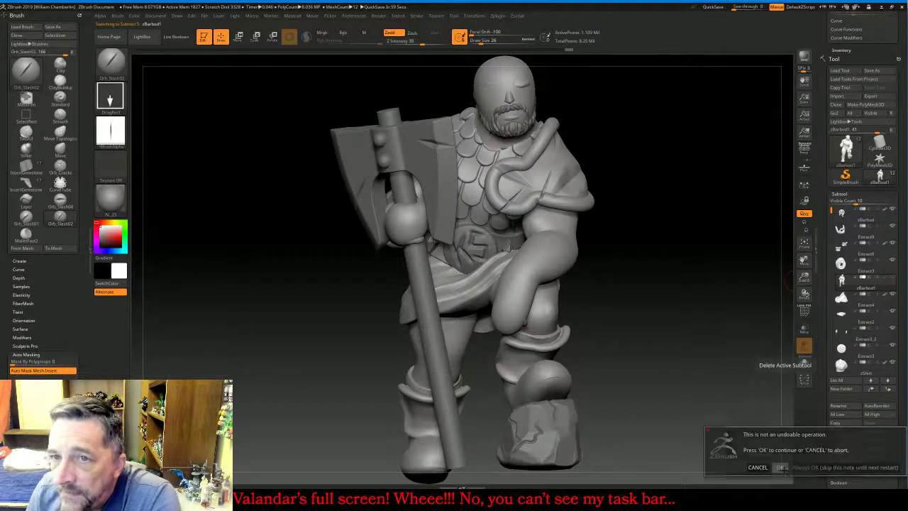
{"action": "left_click", "coordinate": [779, 466]}
Merge all the remaining subtools, from armour pieces to axe and rock, down into the topmost body subtool
{"action": "left_click", "coordinate": [852, 214]}
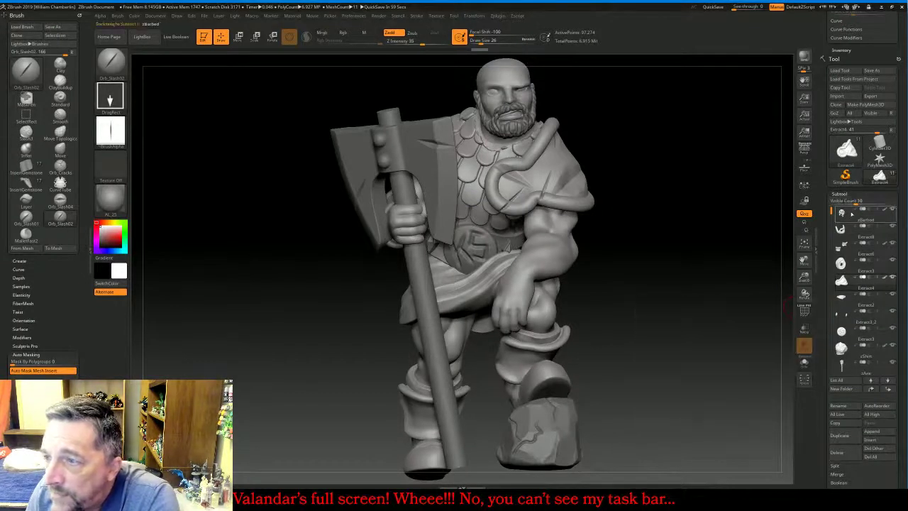
{"action": "left_click", "coordinate": [855, 474]}
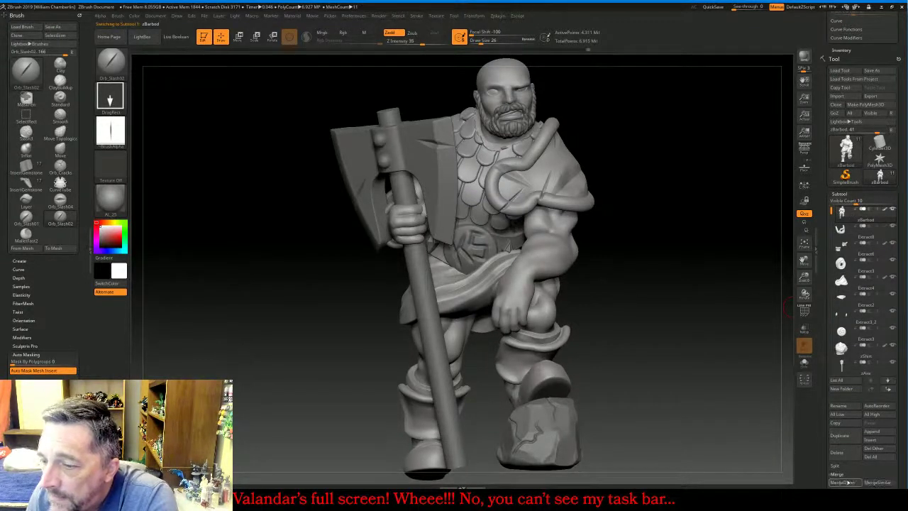
{"action": "left_click", "coordinate": [842, 483]}
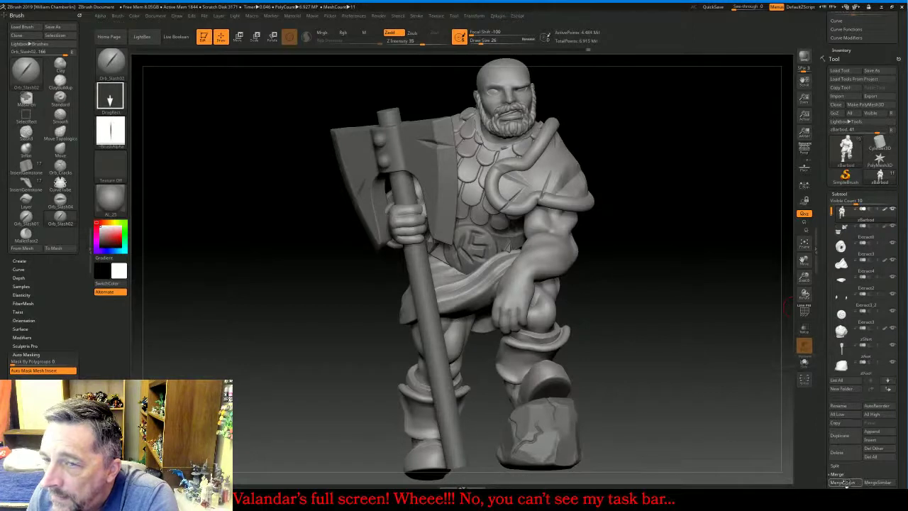
{"action": "left_click", "coordinate": [843, 482]}
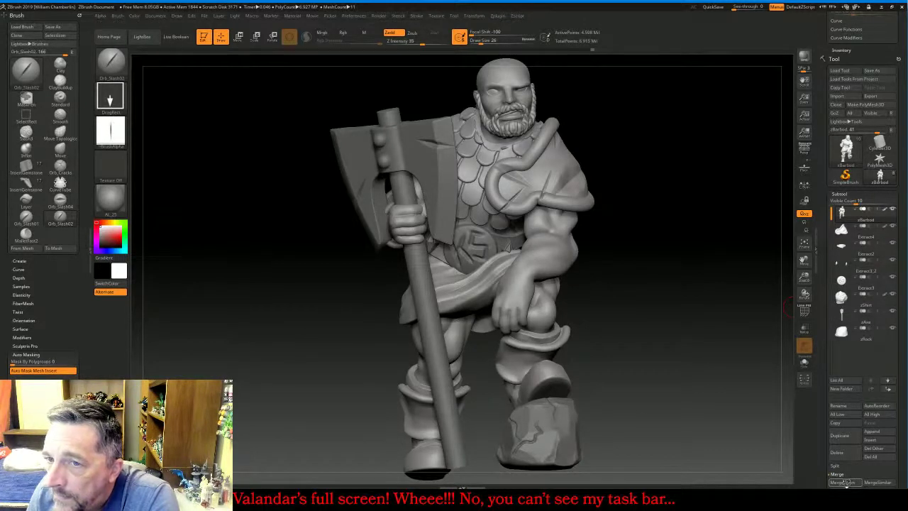
{"action": "left_click", "coordinate": [842, 483]}
{"action": "left_click", "coordinate": [842, 482]}
{"action": "left_click", "coordinate": [843, 482]}
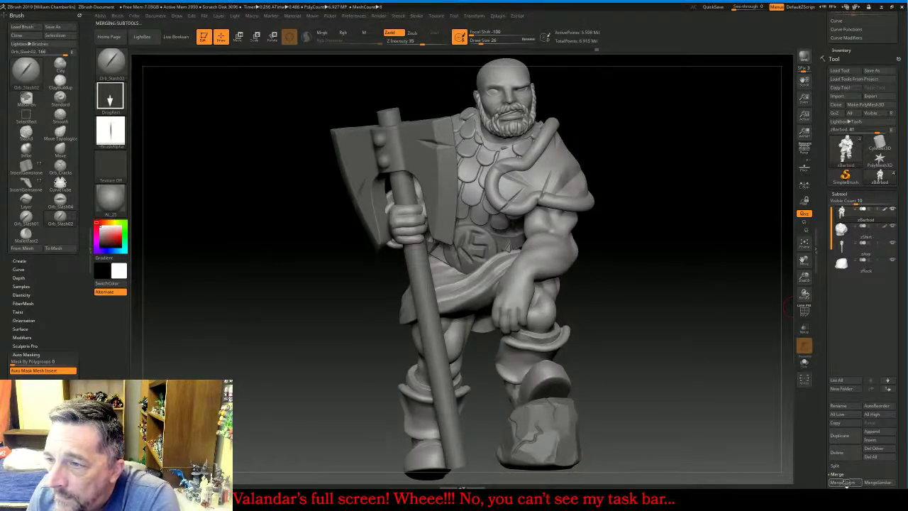
{"action": "left_click", "coordinate": [844, 482]}
{"action": "left_click", "coordinate": [844, 482]}
{"action": "left_click", "coordinate": [844, 482]}
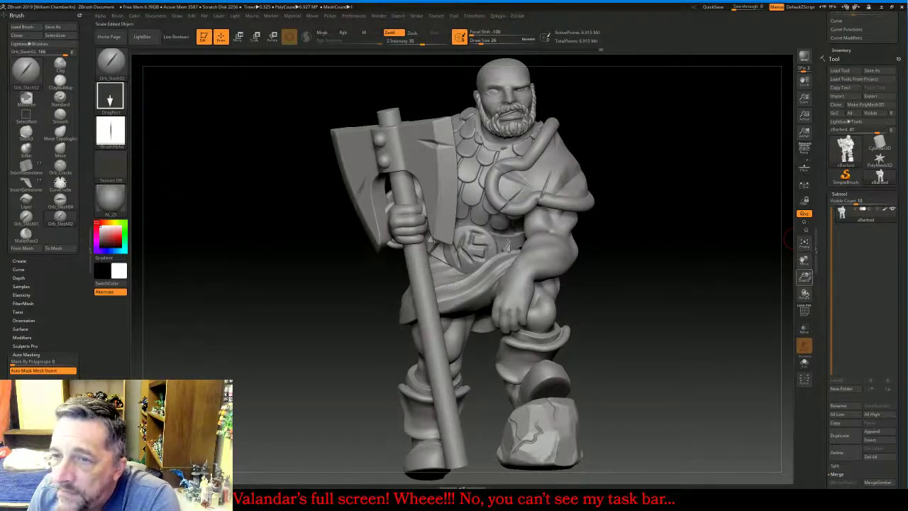
Use the TrimRect brush to cut a thin strip off the underside of the feet, axe handle and rock, making the base flat
{"action": "left_click_drag", "start_coordinate": [809, 275], "coordinate": [807, 248]}
{"action": "mouse_move", "coordinate": [689, 302]}
{"action": "left_mouse_down"}
{"action": "mouse_move", "coordinate": [773, 301]}
{"action": "mouse_move", "coordinate": [684, 301]}
{"action": "left_mouse_up"}
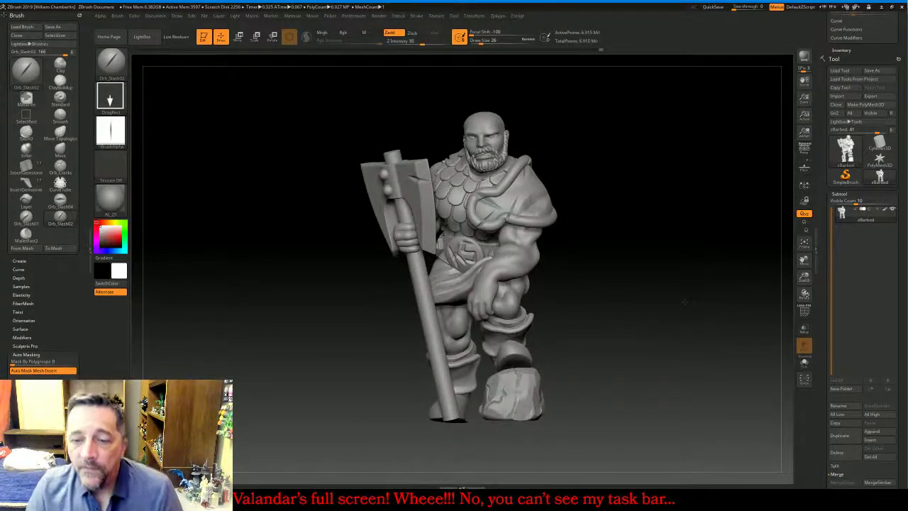
{"action": "left_click", "coordinate": [110, 62]}
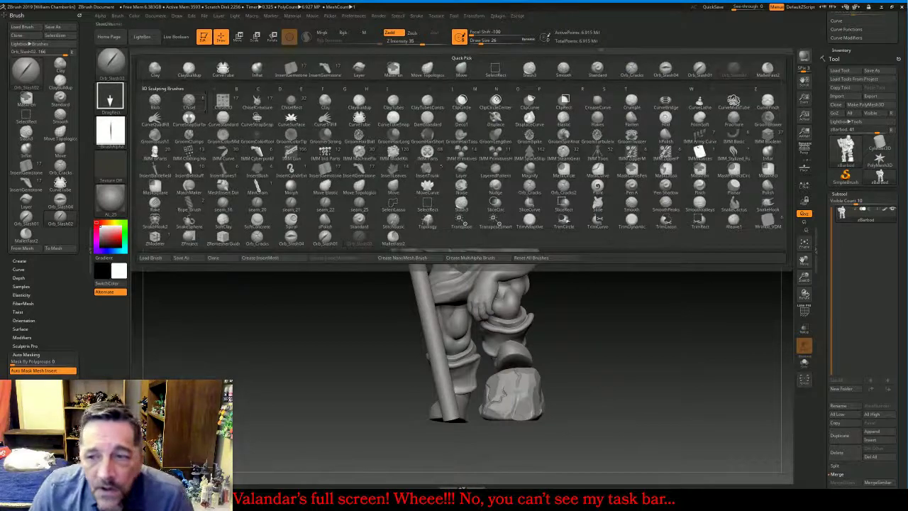
{"action": "left_click", "coordinate": [700, 223]}
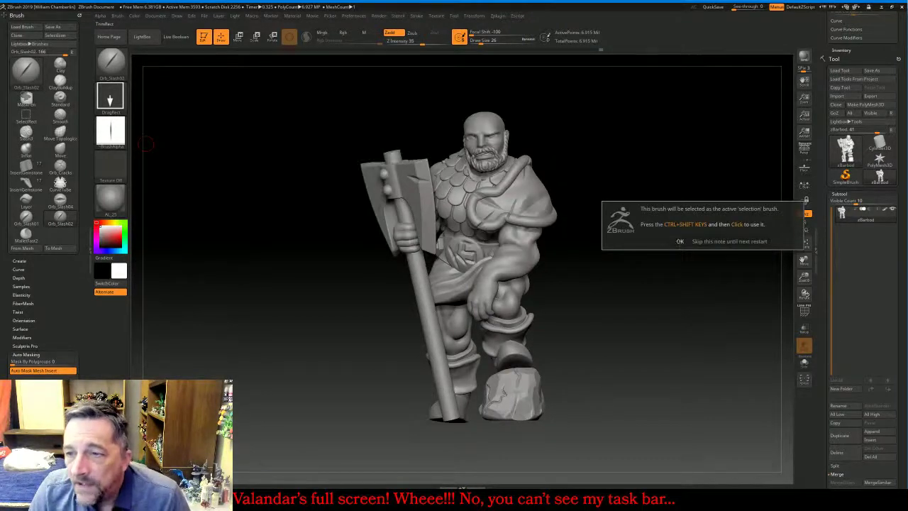
{"action": "left_click", "coordinate": [679, 241]}
{"action": "key", "text": "ctrl"}
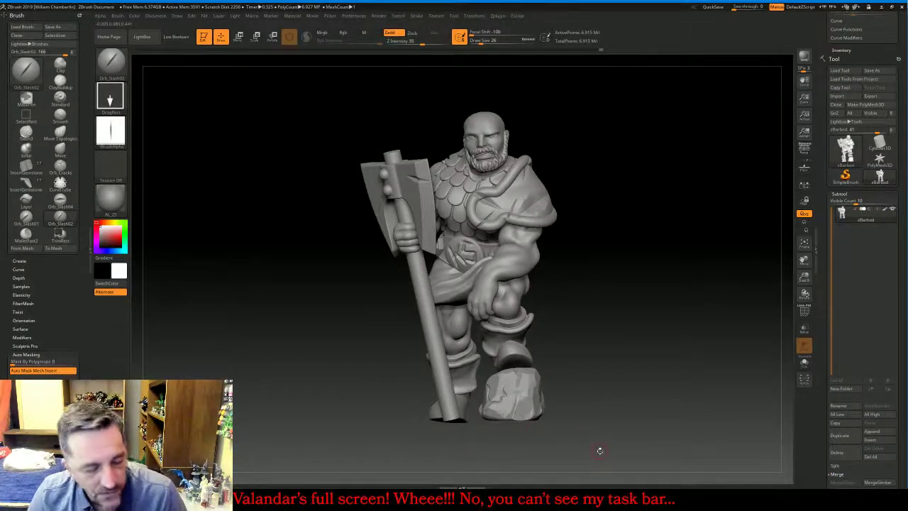
{"action": "key", "text": "ctrl"}
{"action": "left_click_drag", "start_coordinate": [599, 451], "coordinate": [386, 417], "text": "ctrl+shift"}
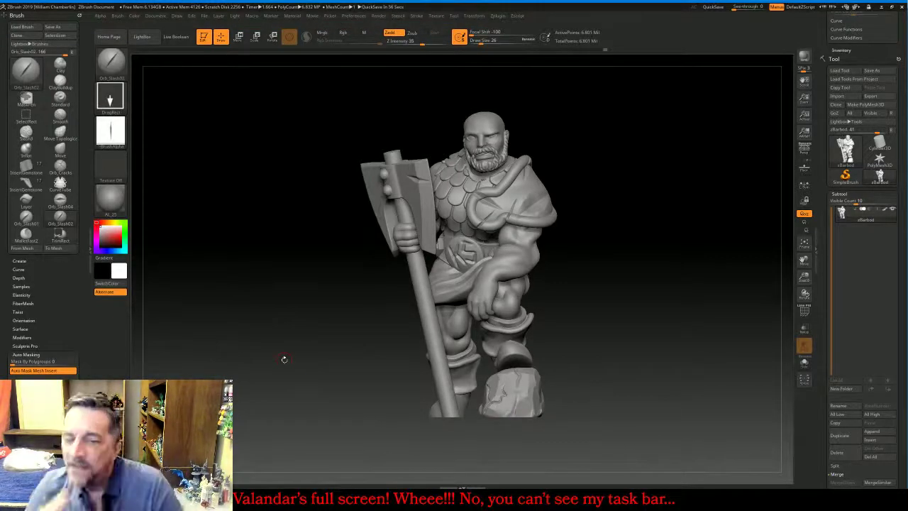
{"action": "mouse_move", "coordinate": [284, 359]}
{"action": "left_mouse_down"}
{"action": "mouse_move", "coordinate": [322, 305]}
{"action": "mouse_move", "coordinate": [311, 369]}
{"action": "mouse_move", "coordinate": [325, 387]}
{"action": "mouse_move", "coordinate": [390, 390]}
{"action": "mouse_move", "coordinate": [312, 389]}
{"action": "mouse_move", "coordinate": [287, 365]}
{"action": "left_mouse_up"}
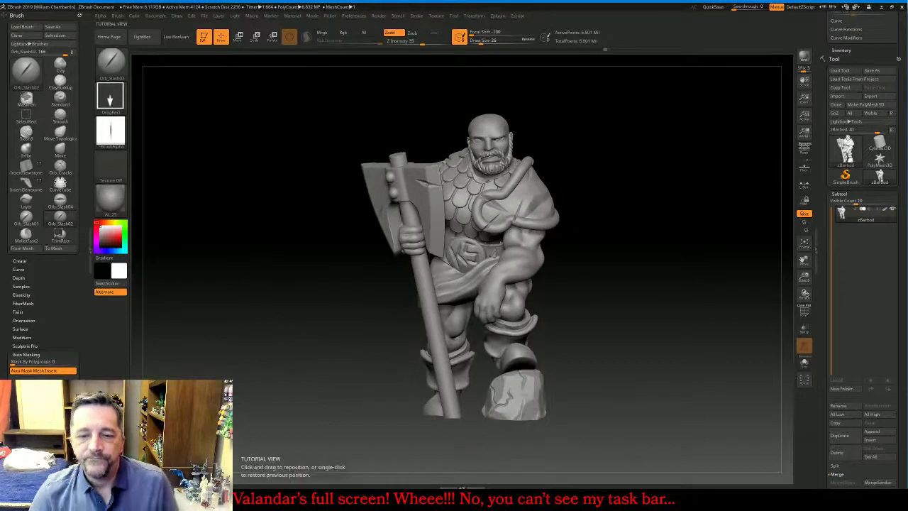
Check the live chat and choose the InsertBattlefield brush with its arrow mesh
{"action": "key", "text": "alt+Tab"}
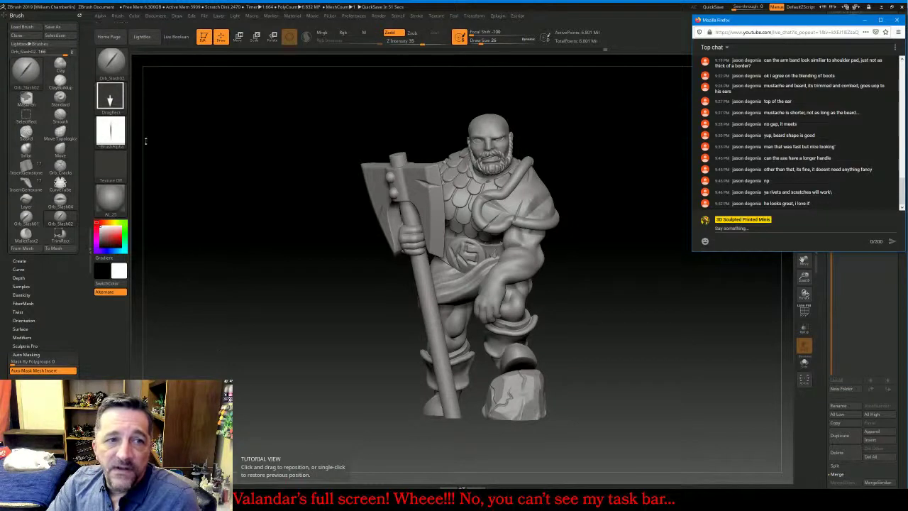
{"action": "left_click", "coordinate": [119, 66]}
{"action": "left_click", "coordinate": [113, 62]}
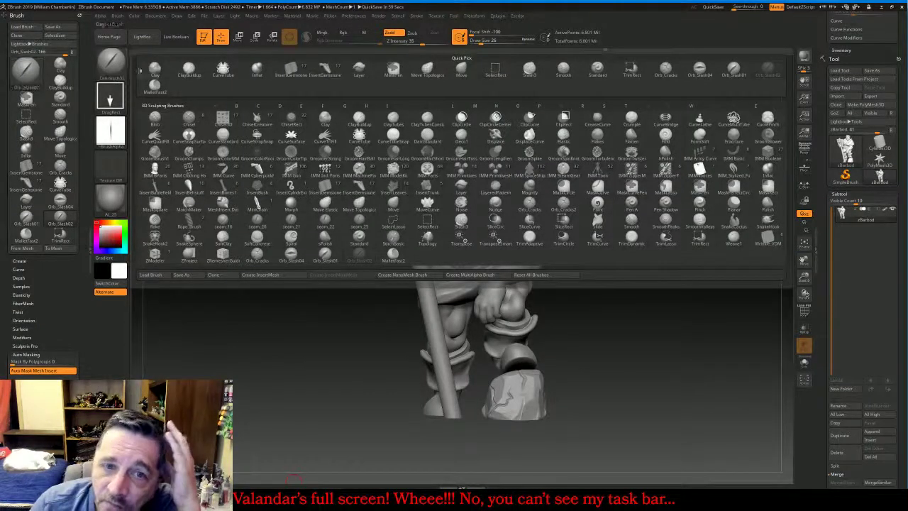
{"action": "left_click", "coordinate": [292, 71]}
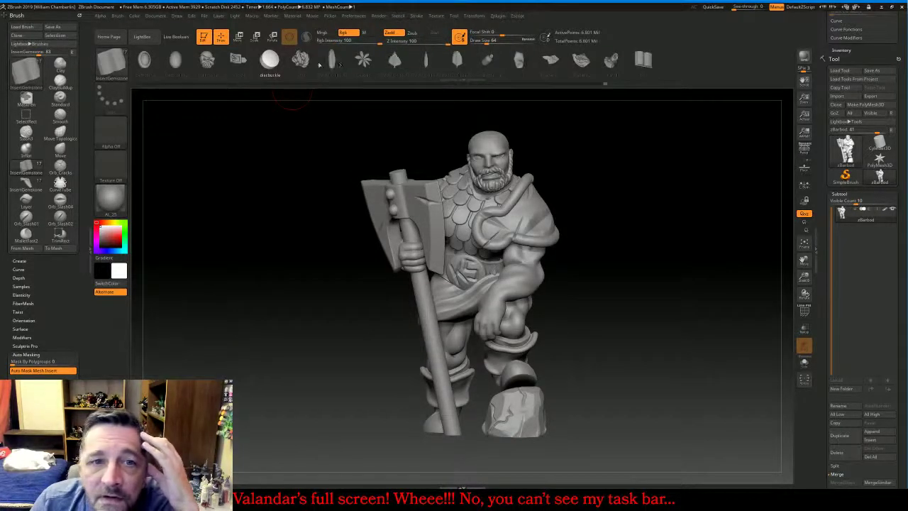
{"action": "left_click", "coordinate": [112, 69]}
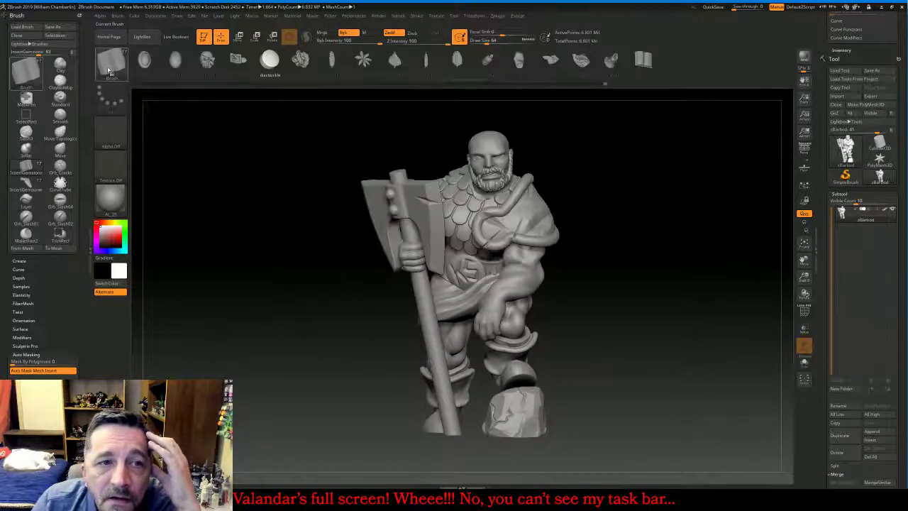
{"action": "left_click", "coordinate": [111, 63]}
{"action": "left_click", "coordinate": [154, 189]}
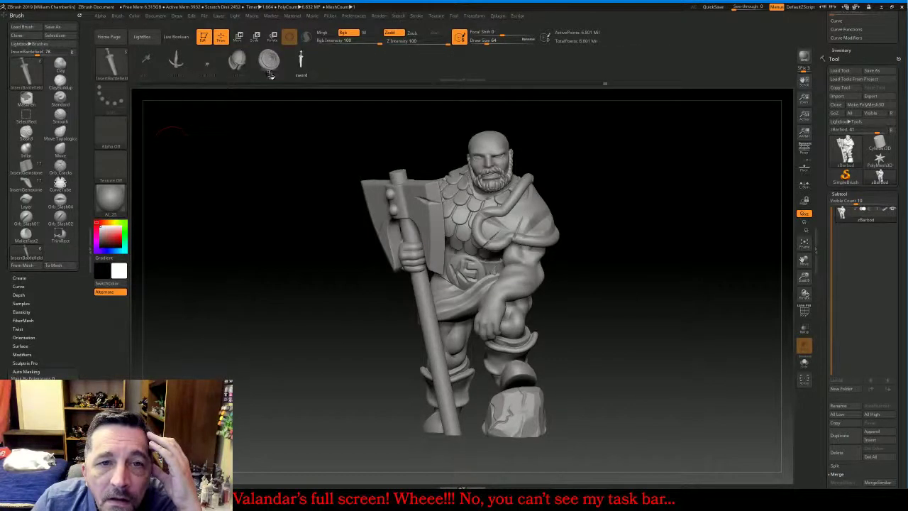
{"action": "left_click", "coordinate": [145, 61]}
Insert an arrow sticking out of the back of the warrior's shoulder plate and inspect it from behind and in front
{"action": "mouse_move", "coordinate": [621, 178]}
{"action": "left_mouse_down"}
{"action": "mouse_move", "coordinate": [642, 205]}
{"action": "mouse_move", "coordinate": [625, 238]}
{"action": "mouse_move", "coordinate": [573, 234]}
{"action": "left_mouse_up"}
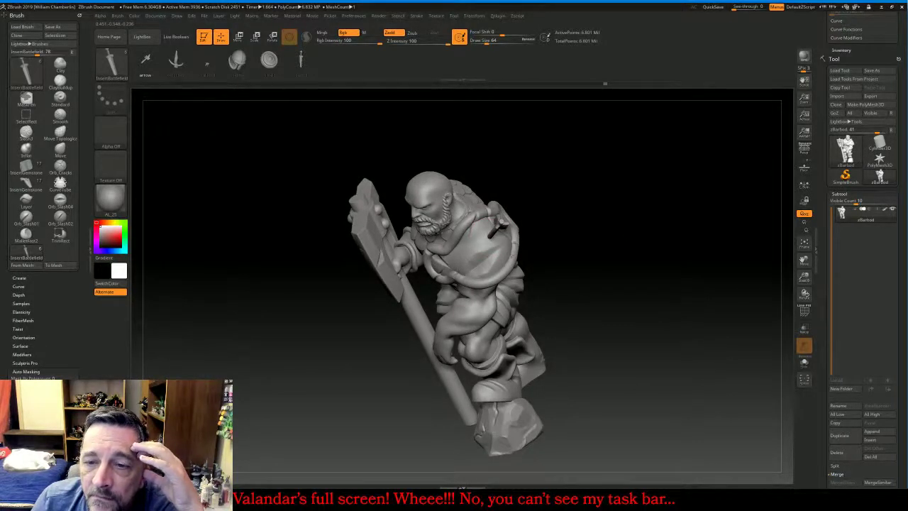
{"action": "left_click_drag", "start_coordinate": [498, 226], "coordinate": [504, 220]}
{"action": "mouse_move", "coordinate": [589, 306]}
{"action": "left_mouse_down"}
{"action": "mouse_move", "coordinate": [619, 280]}
{"action": "mouse_move", "coordinate": [646, 272]}
{"action": "mouse_move", "coordinate": [660, 270]}
{"action": "mouse_move", "coordinate": [679, 287]}
{"action": "mouse_move", "coordinate": [490, 292]}
{"action": "left_mouse_up"}
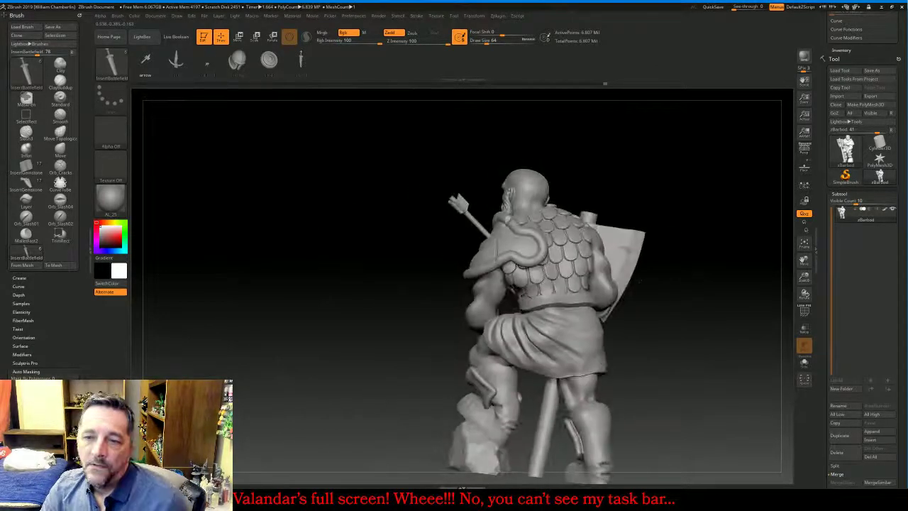
{"action": "left_click_drag", "start_coordinate": [638, 280], "coordinate": [688, 280]}
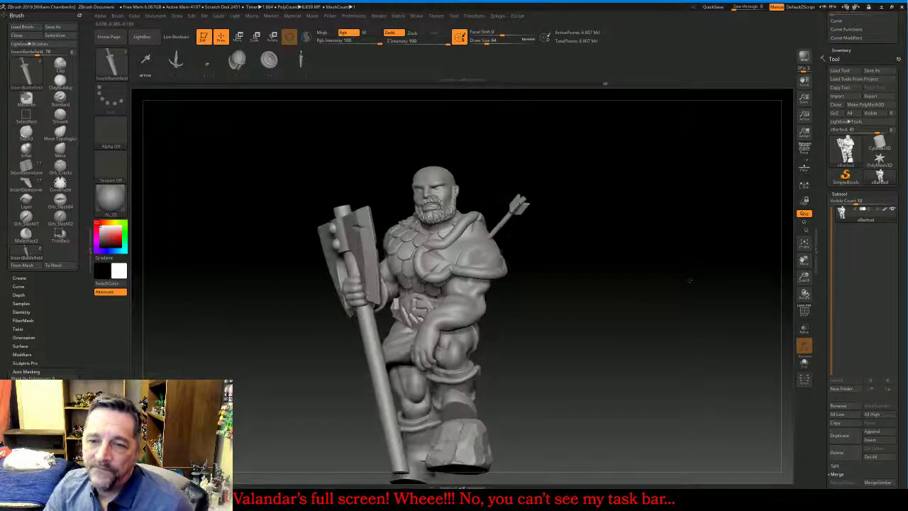
Check the live chat and insert a second arrow into the back of the shoulder plate beside the first
{"action": "left_click", "coordinate": [289, 499]}
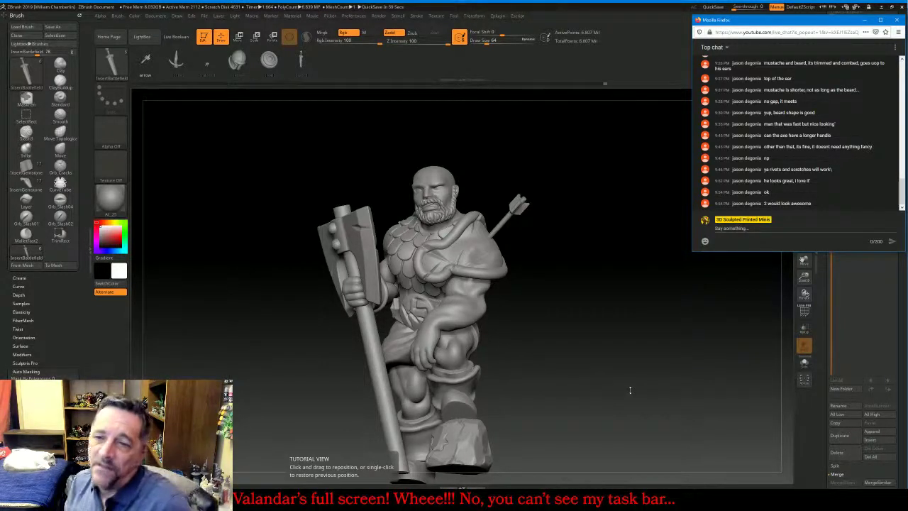
{"action": "left_click_drag", "start_coordinate": [630, 389], "coordinate": [546, 392]}
{"action": "mouse_move", "coordinate": [659, 281]}
{"action": "left_mouse_down"}
{"action": "mouse_move", "coordinate": [710, 279]}
{"action": "mouse_move", "coordinate": [626, 248]}
{"action": "mouse_move", "coordinate": [642, 253]}
{"action": "left_mouse_up"}
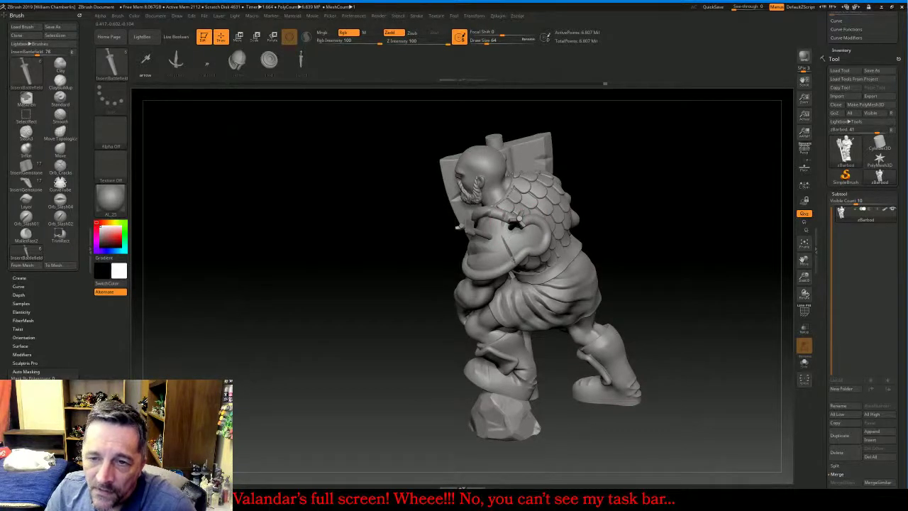
{"action": "mouse_move", "coordinate": [643, 253]}
{"action": "left_mouse_down"}
{"action": "mouse_move", "coordinate": [689, 290]}
{"action": "mouse_move", "coordinate": [695, 254]}
{"action": "mouse_move", "coordinate": [669, 290]}
{"action": "mouse_move", "coordinate": [762, 310]}
{"action": "mouse_move", "coordinate": [750, 294]}
{"action": "mouse_move", "coordinate": [588, 287]}
{"action": "mouse_move", "coordinate": [560, 273]}
{"action": "mouse_move", "coordinate": [521, 283]}
{"action": "mouse_move", "coordinate": [585, 285]}
{"action": "left_mouse_up"}
{"action": "left_click_drag", "start_coordinate": [650, 285], "coordinate": [690, 300]}
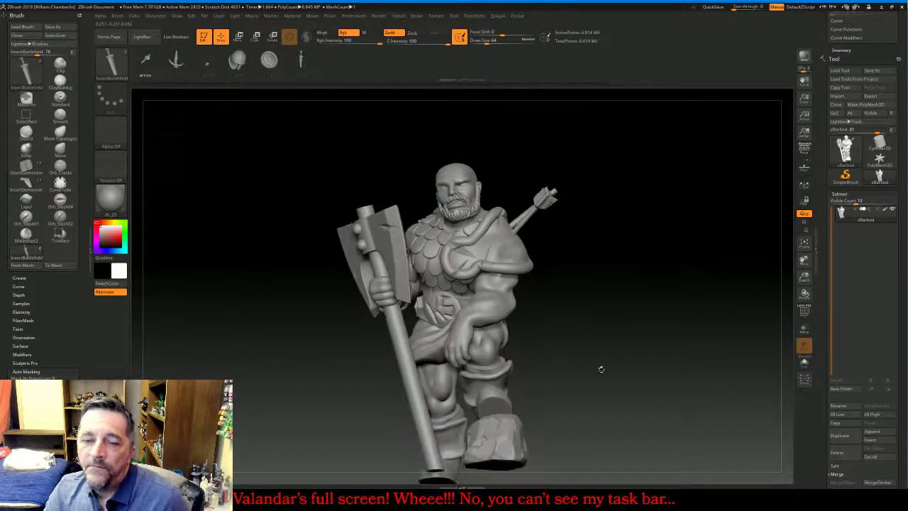
Isolate and mask the two arrows, show the whole figure again and invert the mask so only the arrows stay editable
{"action": "left_click", "coordinate": [287, 499]}
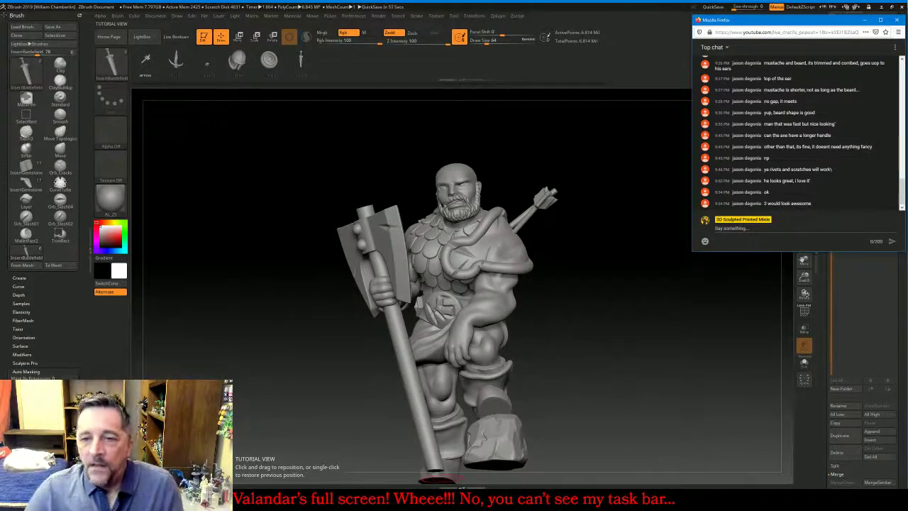
{"action": "left_click", "coordinate": [287, 499]}
{"action": "mouse_move", "coordinate": [674, 272]}
{"action": "left_mouse_down"}
{"action": "mouse_move", "coordinate": [688, 285]}
{"action": "mouse_move", "coordinate": [683, 279]}
{"action": "left_mouse_up"}
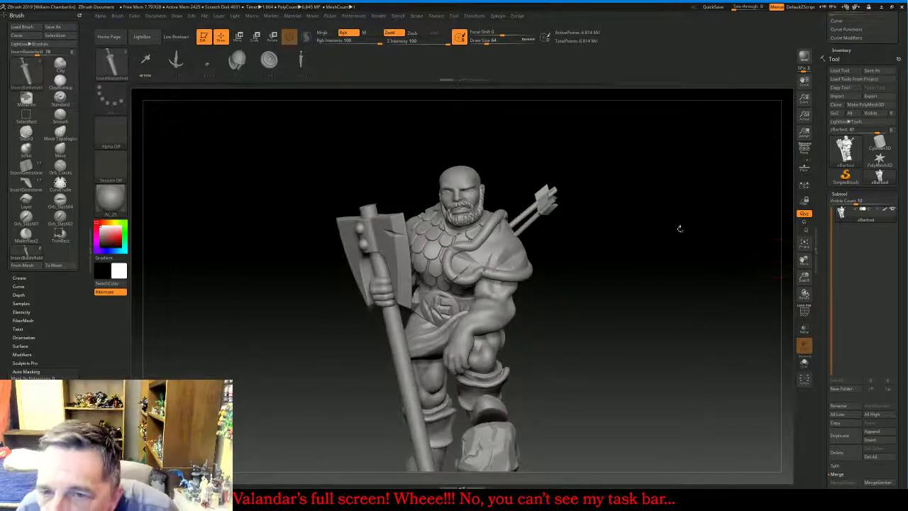
{"action": "key", "text": "ctrl+shift"}
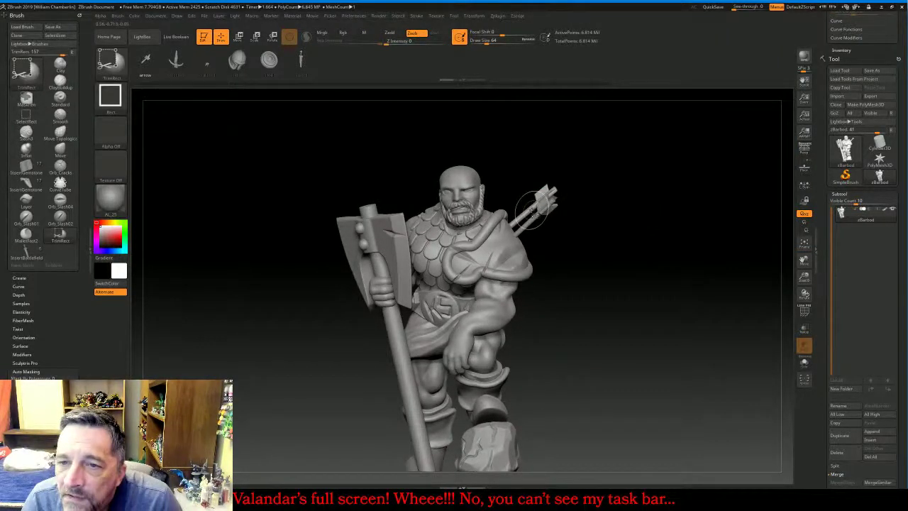
{"action": "left_click", "coordinate": [536, 209], "text": "ctrl+shift"}
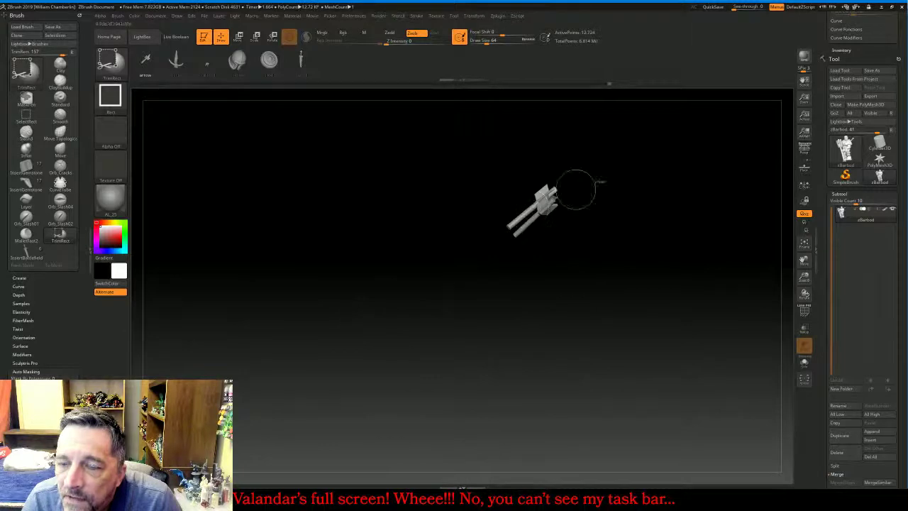
{"action": "left_click_drag", "start_coordinate": [458, 152], "coordinate": [640, 259], "text": "ctrl+shift"}
{"action": "left_click", "coordinate": [651, 243], "text": "ctrl+shift"}
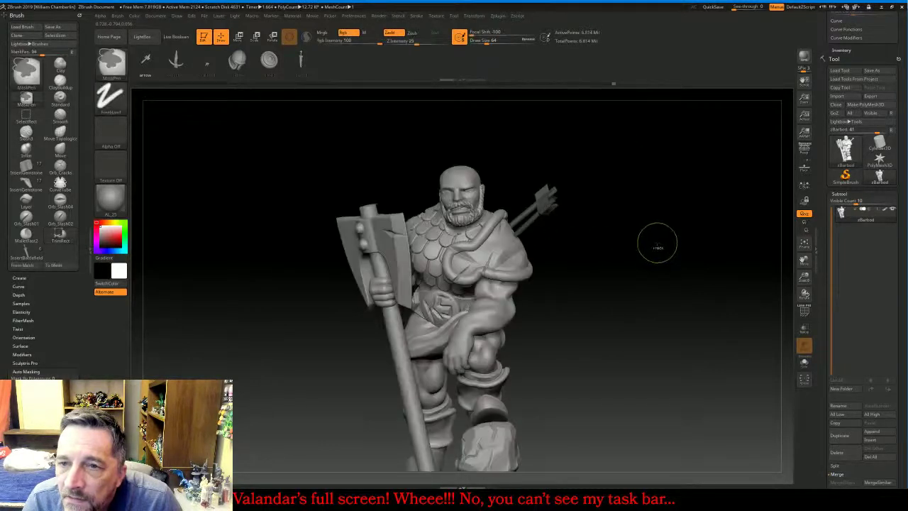
{"action": "left_click", "coordinate": [659, 232], "text": "ctrl"}
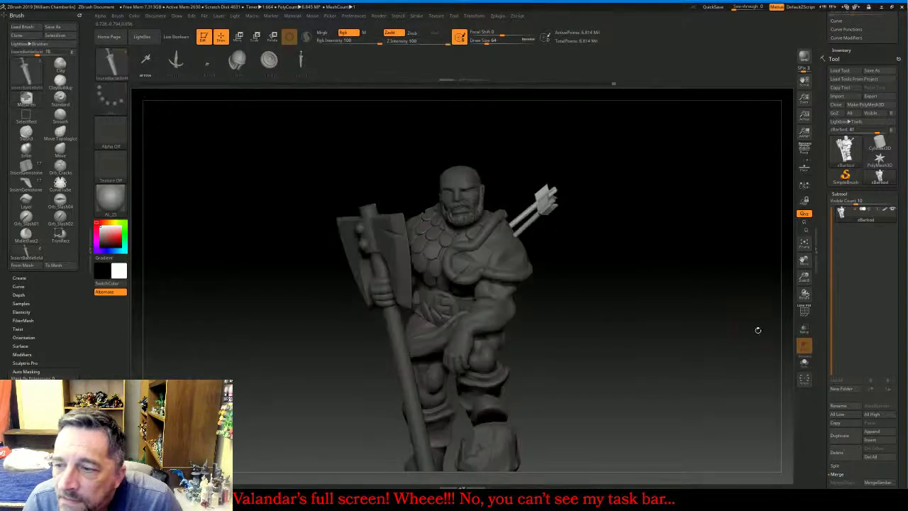
Split the two unmasked arrows from the figure into their own subtool and make it active
{"action": "left_click", "coordinate": [830, 239]}
{"action": "left_click", "coordinate": [851, 231]}
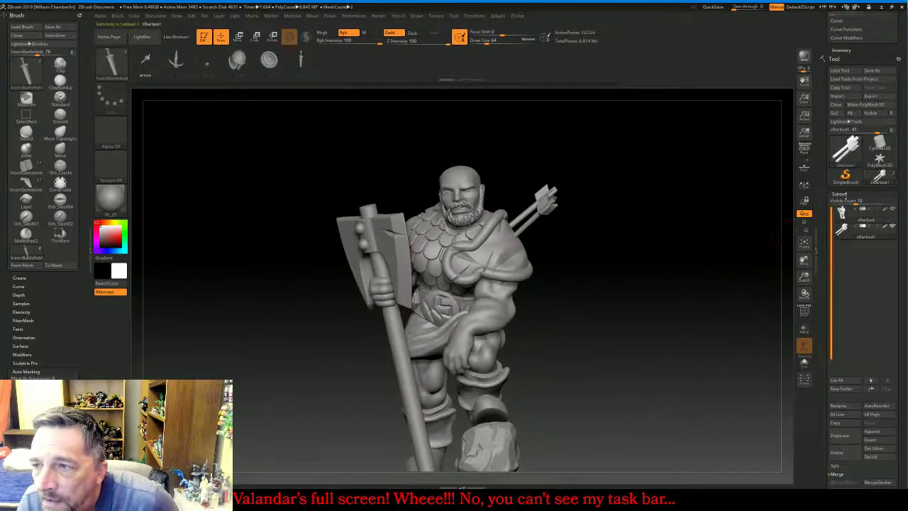
{"action": "left_click", "coordinate": [839, 194]}
Subdivide the arrows subtool twice and delete its lower subdivision levels
{"action": "left_click", "coordinate": [844, 202]}
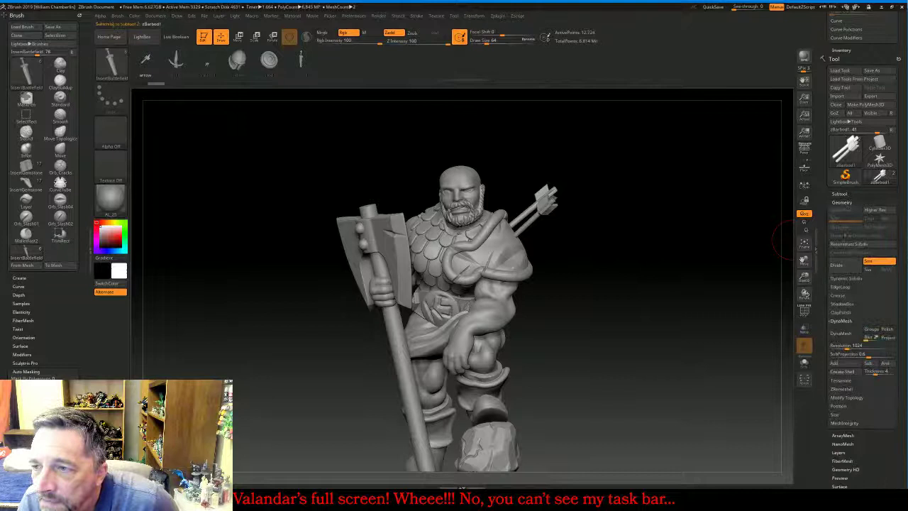
{"action": "left_click", "coordinate": [837, 265]}
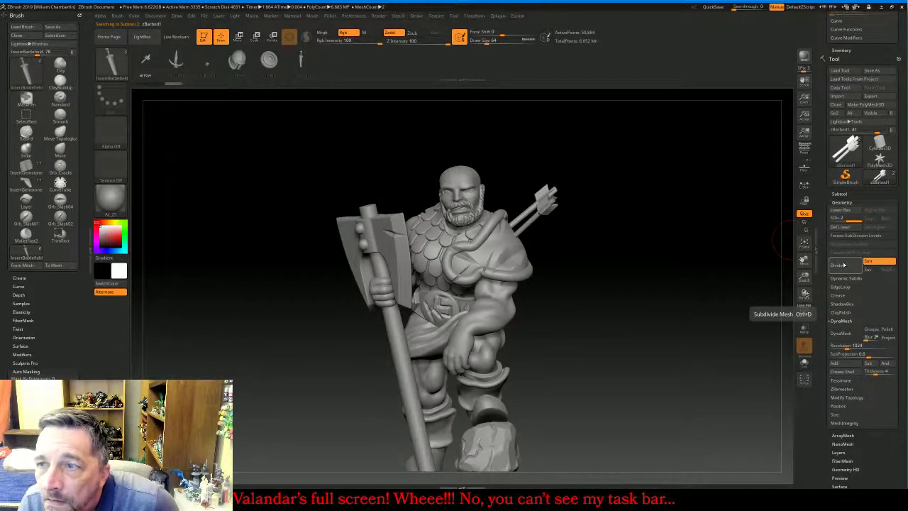
{"action": "left_click", "coordinate": [843, 264]}
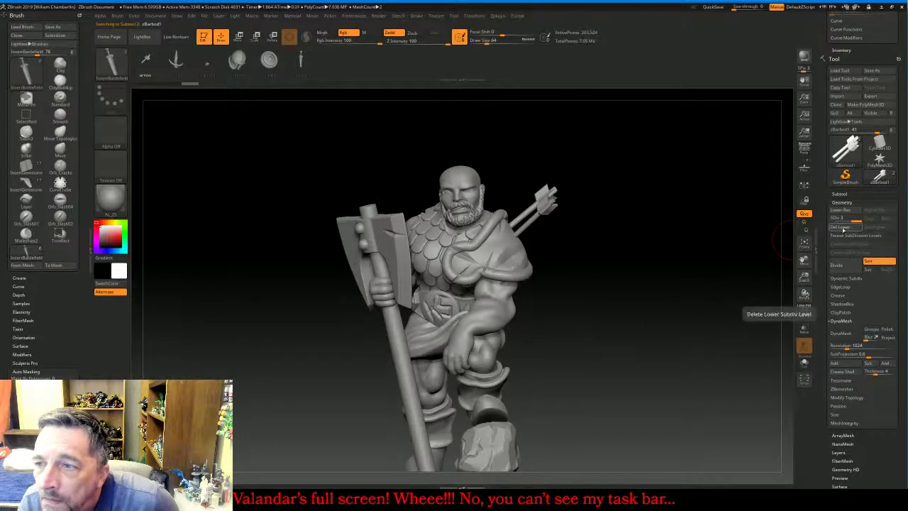
{"action": "left_click", "coordinate": [842, 227]}
Merge the figure subtool down with the arrows subtool and inspect the merged model from the side and front
{"action": "left_click", "coordinate": [842, 214]}
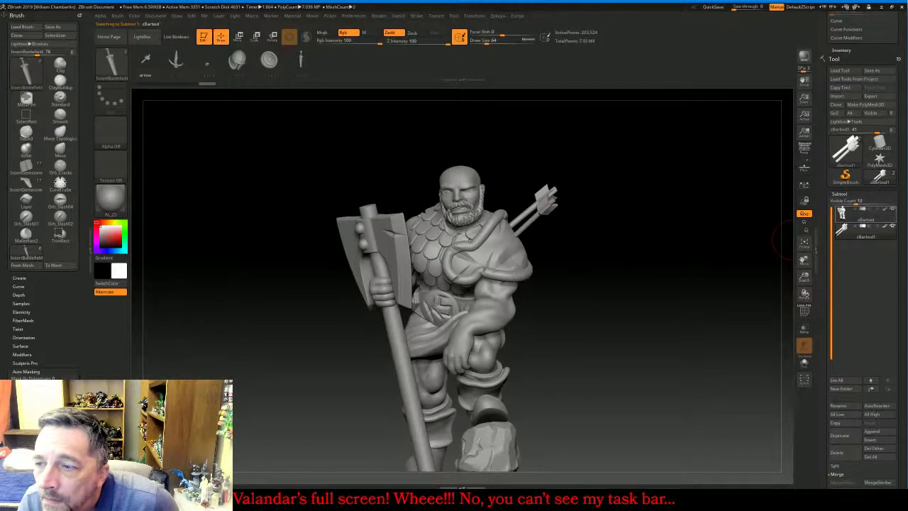
{"action": "left_click", "coordinate": [848, 482]}
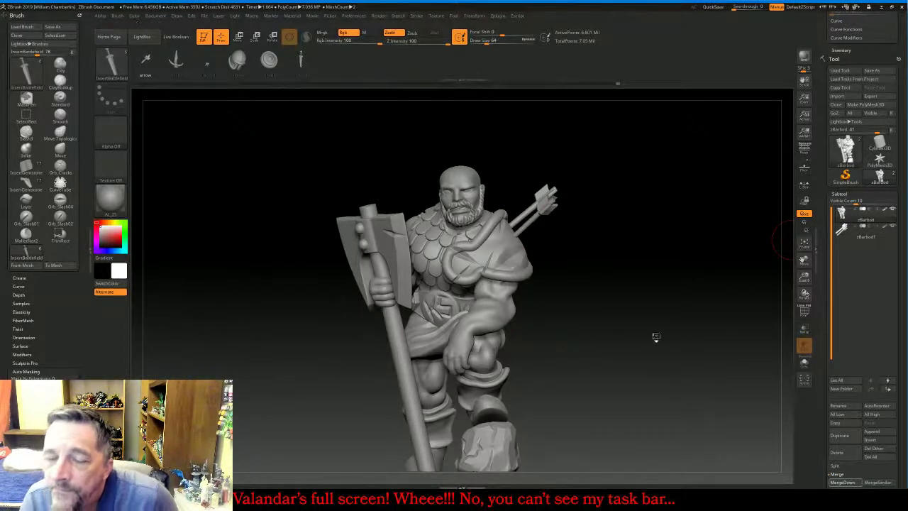
{"action": "mouse_move", "coordinate": [631, 319]}
{"action": "left_mouse_down"}
{"action": "mouse_move", "coordinate": [677, 324]}
{"action": "mouse_move", "coordinate": [567, 323]}
{"action": "left_mouse_up"}
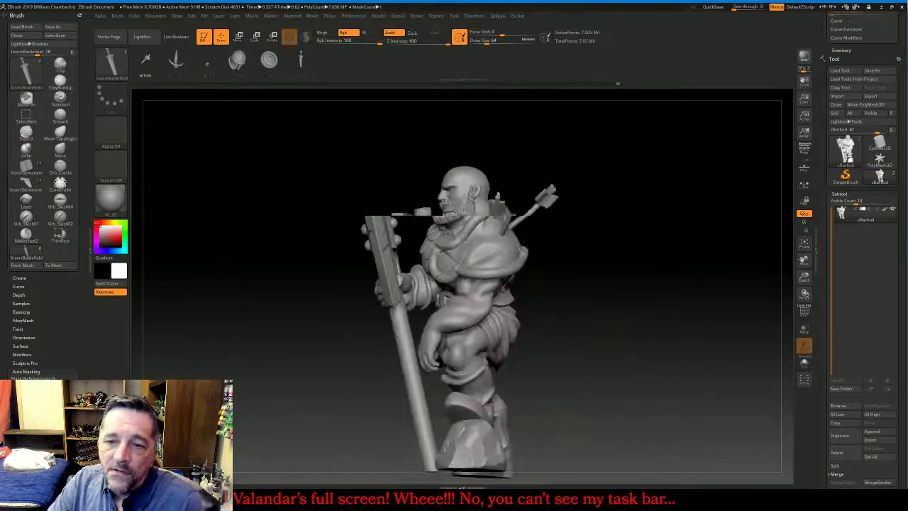
{"action": "mouse_move", "coordinate": [638, 323]}
{"action": "left_mouse_down"}
{"action": "mouse_move", "coordinate": [709, 323]}
{"action": "mouse_move", "coordinate": [560, 323]}
{"action": "mouse_move", "coordinate": [851, 324]}
{"action": "left_mouse_up"}
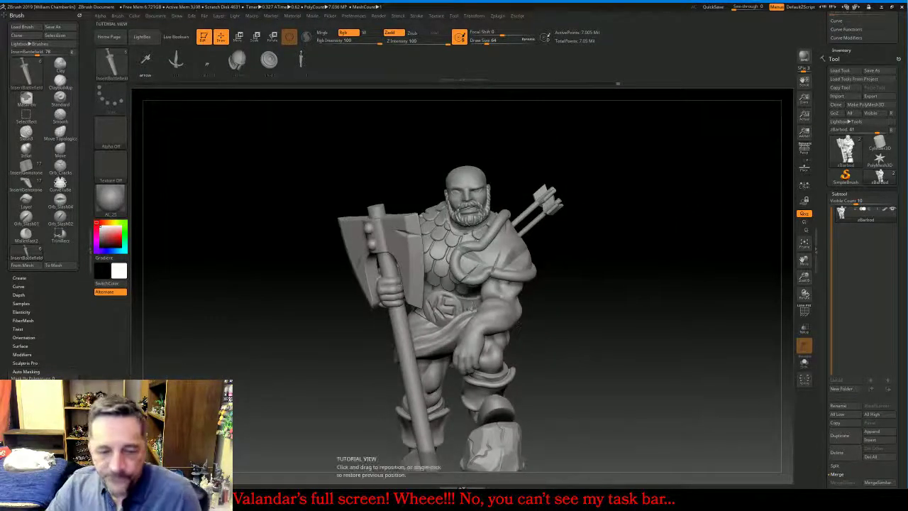
Check the live chat and remesh the merged figure with DynaMesh at a resolution of 1280
{"action": "left_click", "coordinate": [388, 500]}
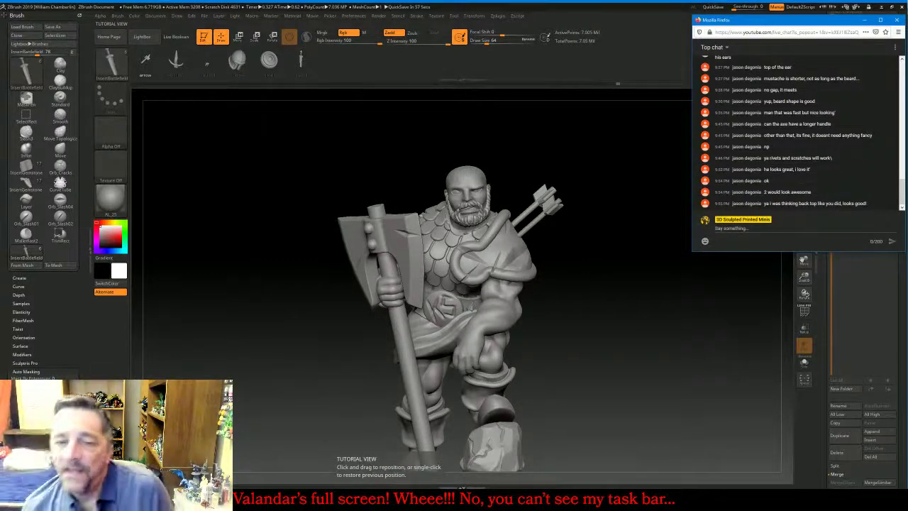
{"action": "key", "text": "alt+Tab"}
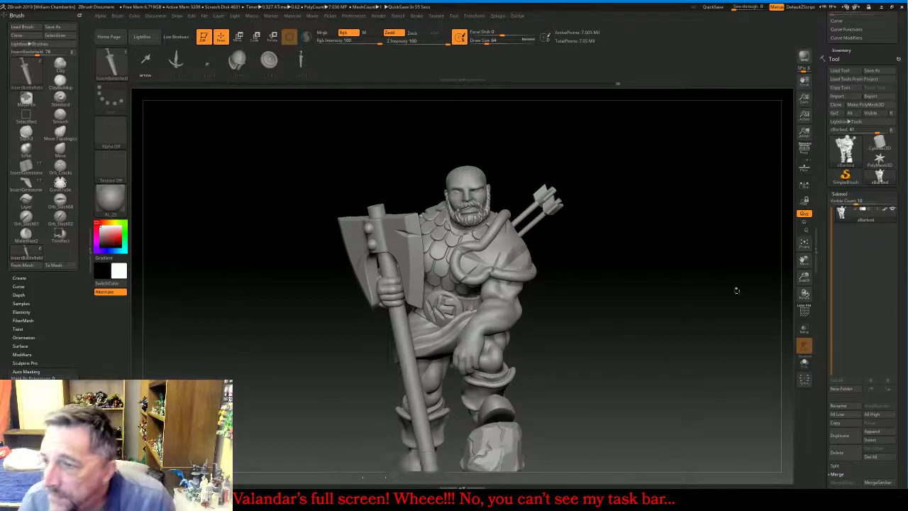
{"action": "left_click", "coordinate": [843, 193]}
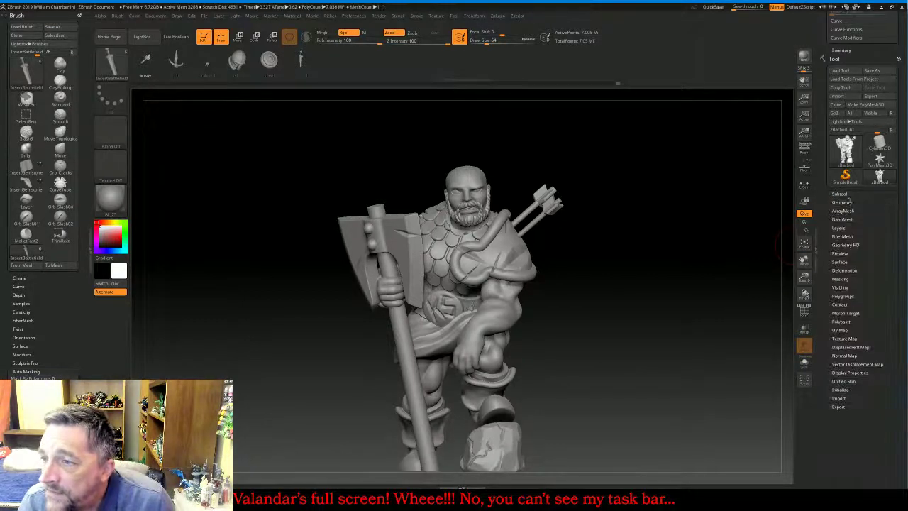
{"action": "left_click", "coordinate": [842, 203]}
{"action": "left_click", "coordinate": [805, 245]}
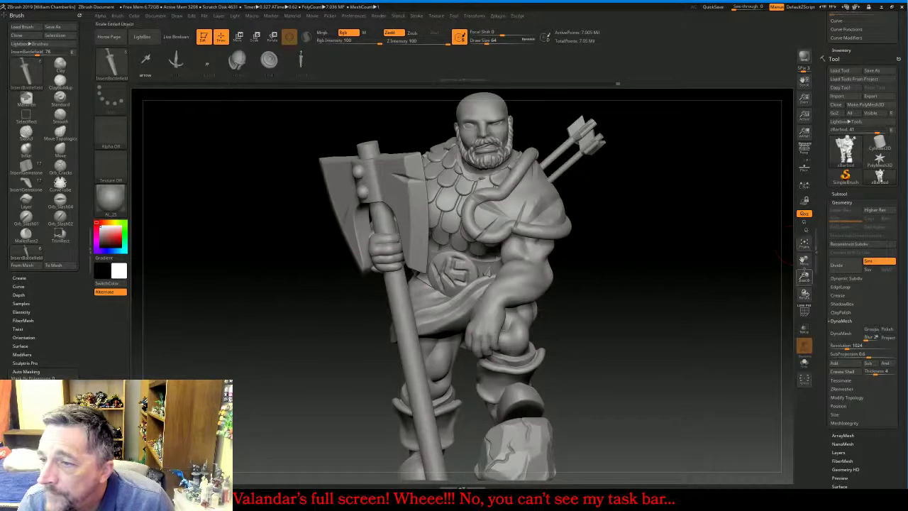
{"action": "left_click_drag", "start_coordinate": [804, 276], "coordinate": [804, 268]}
{"action": "left_click", "coordinate": [844, 345]}
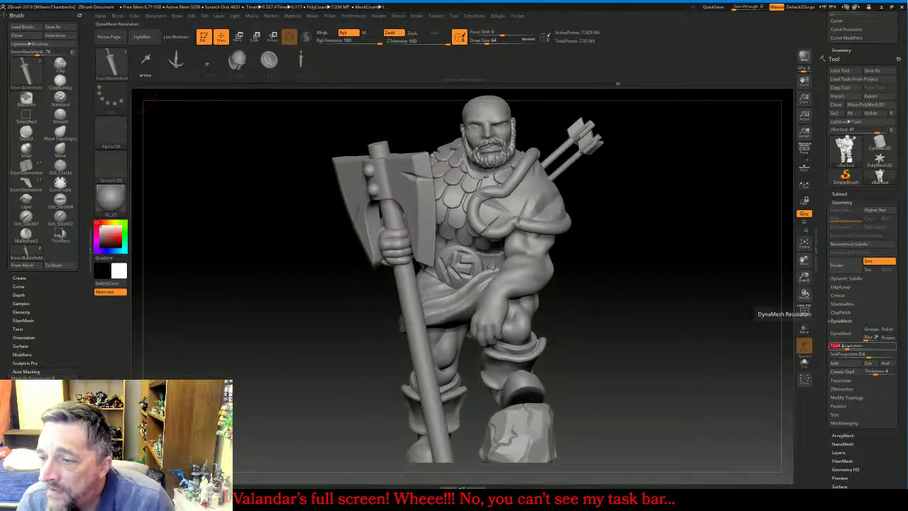
{"action": "type", "text": "1280"}
{"action": "key", "text": "Return"}
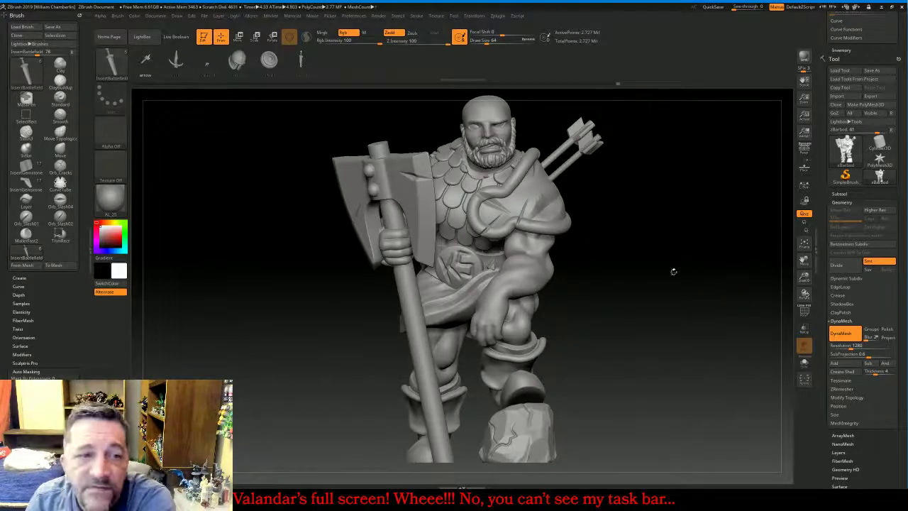
Dock the Zplugin palette and decimate the figure with Decimation Master to 50 thousand custom points
{"action": "mouse_move", "coordinate": [677, 268]}
{"action": "left_mouse_down"}
{"action": "mouse_move", "coordinate": [666, 273]}
{"action": "mouse_move", "coordinate": [645, 352]}
{"action": "mouse_move", "coordinate": [567, 292]}
{"action": "mouse_move", "coordinate": [539, 312]}
{"action": "mouse_move", "coordinate": [567, 319]}
{"action": "mouse_move", "coordinate": [685, 406]}
{"action": "mouse_move", "coordinate": [630, 182]}
{"action": "left_mouse_up"}
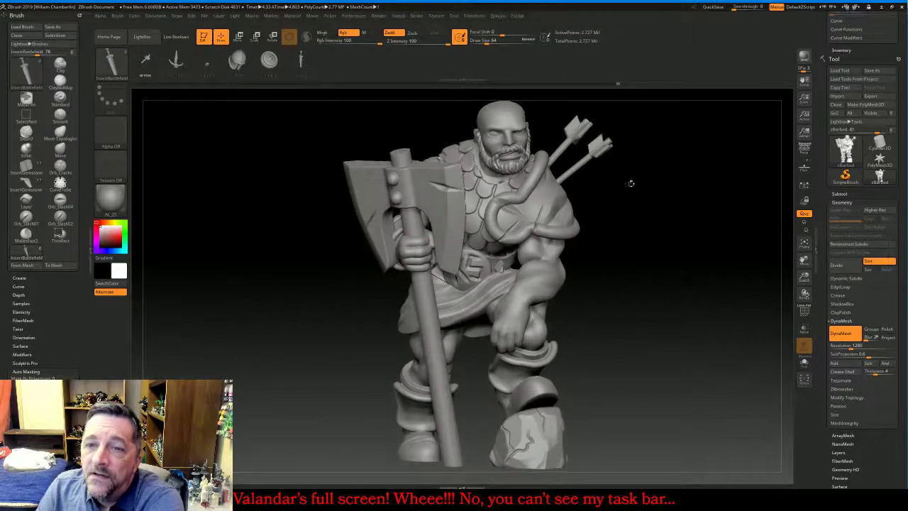
{"action": "left_click", "coordinate": [501, 23]}
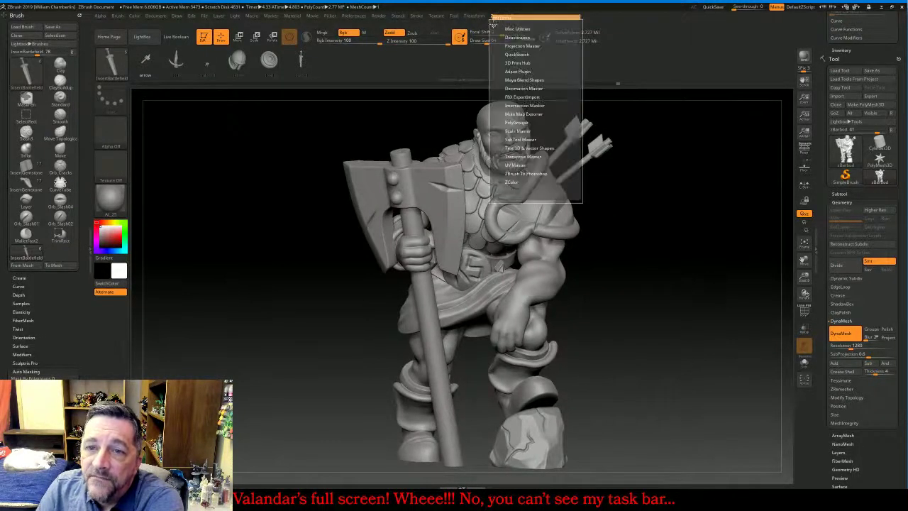
{"action": "left_click_drag", "start_coordinate": [492, 21], "coordinate": [3, 105]}
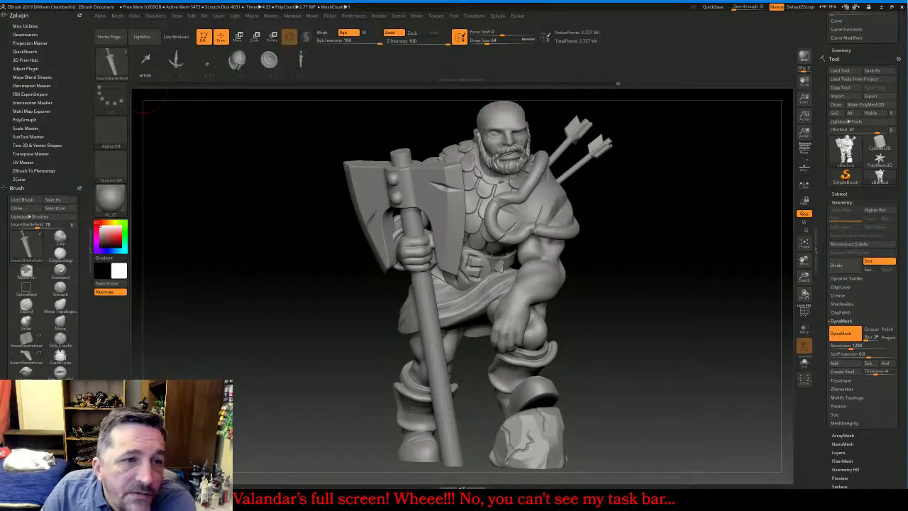
{"action": "left_click", "coordinate": [31, 85]}
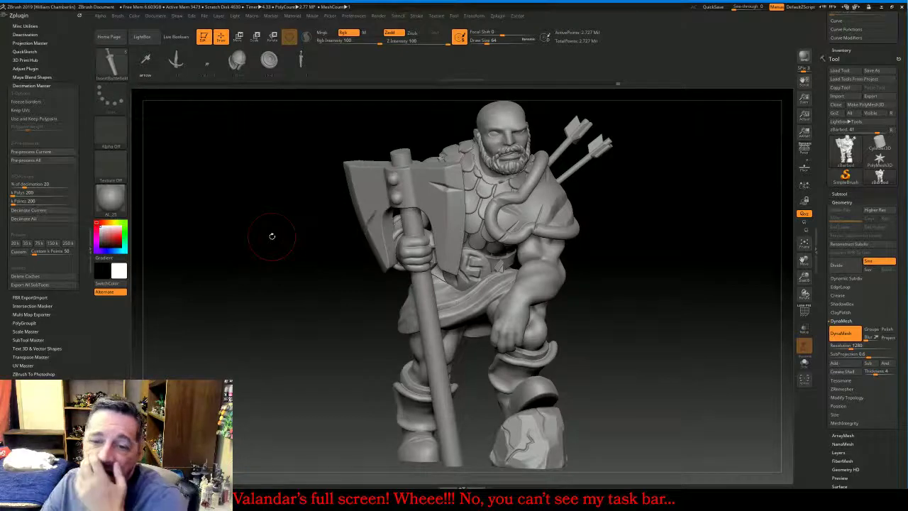
{"action": "left_click_drag", "start_coordinate": [270, 235], "coordinate": [404, 241]}
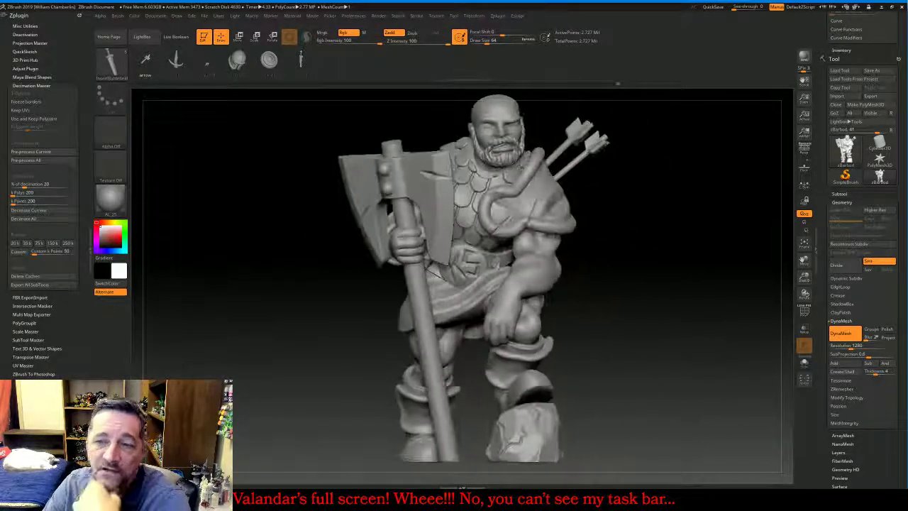
{"action": "left_click_drag", "start_coordinate": [217, 241], "coordinate": [223, 244]}
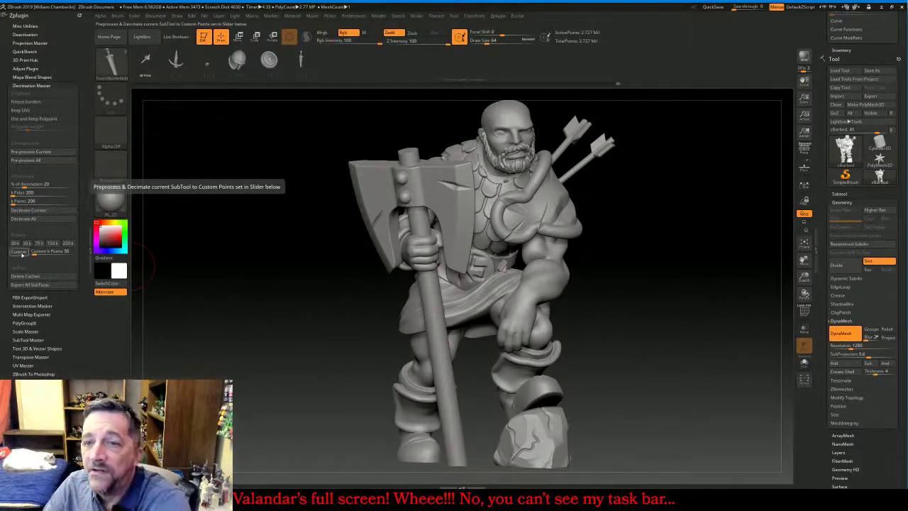
{"action": "left_click", "coordinate": [22, 254]}
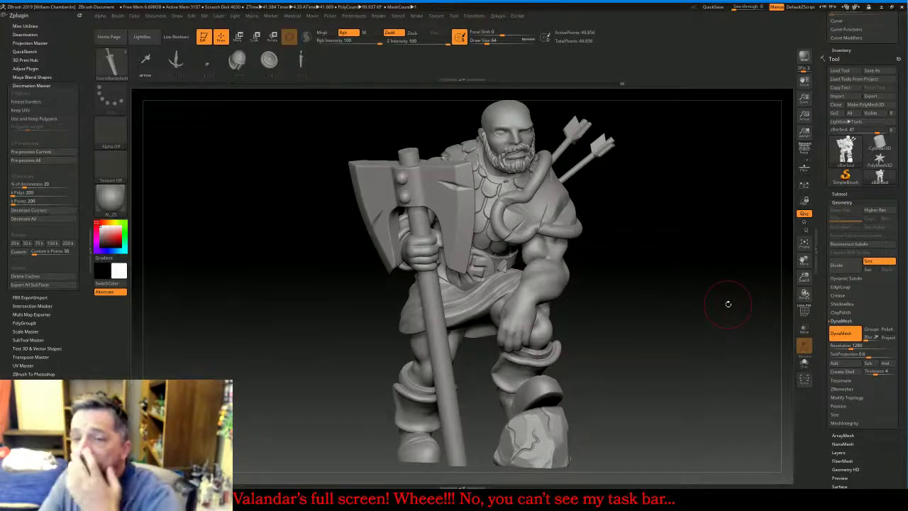
Check the decimated figure from a lower angle and turn off DynaMesh for it
{"action": "mouse_move", "coordinate": [724, 294]}
{"action": "left_mouse_down"}
{"action": "mouse_move", "coordinate": [830, 297]}
{"action": "mouse_move", "coordinate": [740, 293]}
{"action": "mouse_move", "coordinate": [653, 267]}
{"action": "mouse_move", "coordinate": [695, 262]}
{"action": "mouse_move", "coordinate": [743, 284]}
{"action": "mouse_move", "coordinate": [725, 283]}
{"action": "left_mouse_up"}
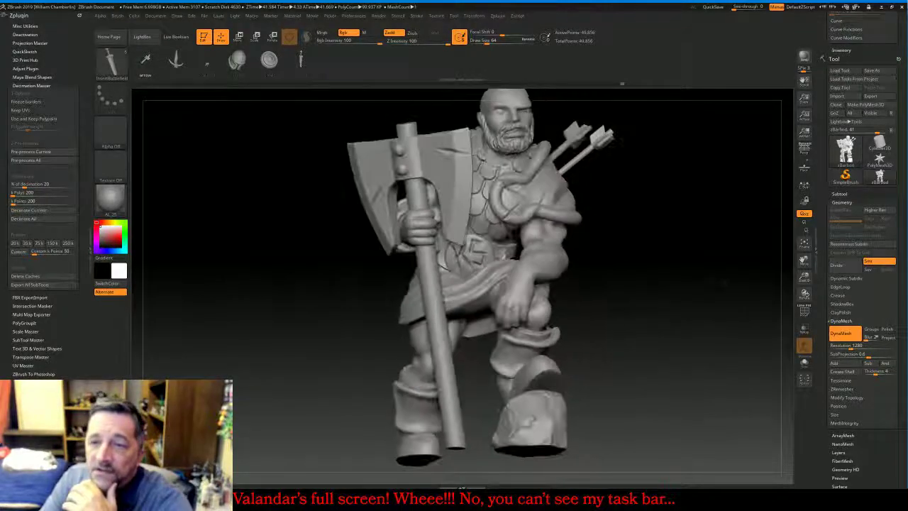
{"action": "left_click_drag", "start_coordinate": [803, 287], "coordinate": [794, 286]}
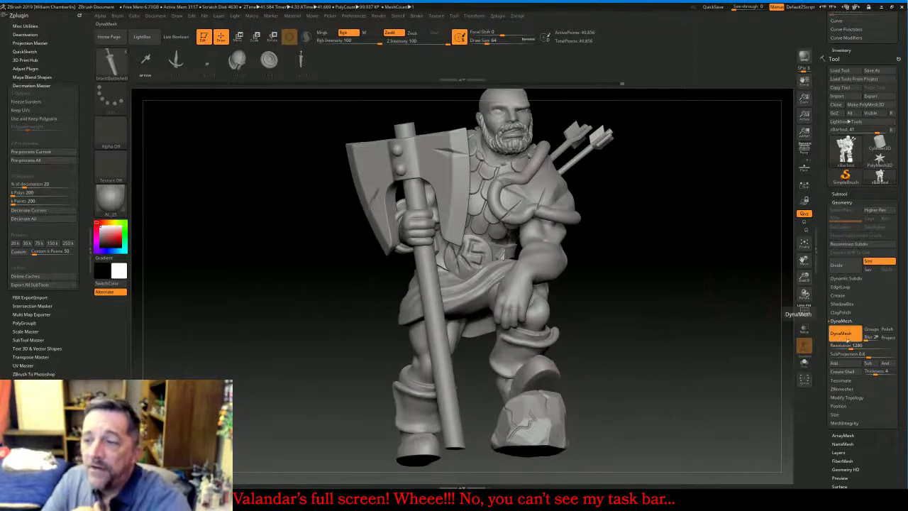
{"action": "left_click_drag", "start_coordinate": [731, 281], "coordinate": [766, 291]}
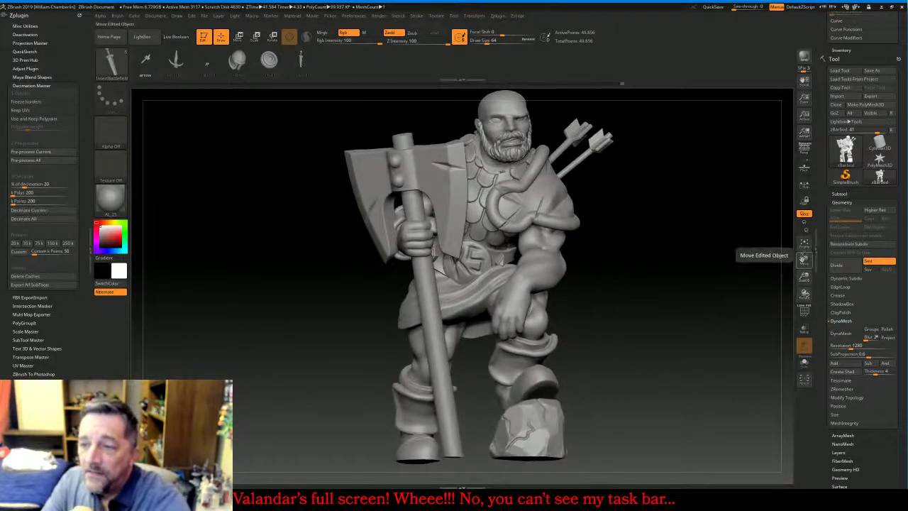
Examine the decimated miniature at small tabletop size and fitted to the view from several angles, and check the live chat
{"action": "left_click_drag", "start_coordinate": [803, 259], "coordinate": [774, 210]}
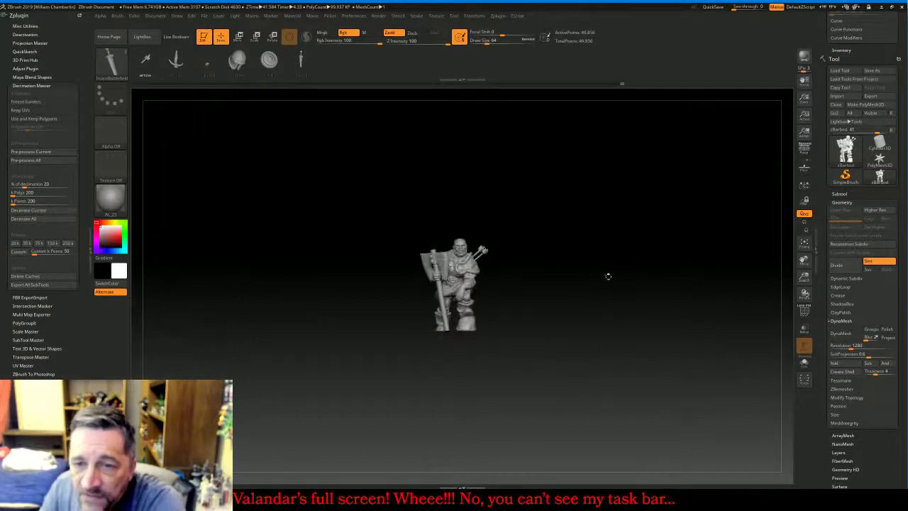
{"action": "left_click_drag", "start_coordinate": [803, 277], "coordinate": [803, 278]}
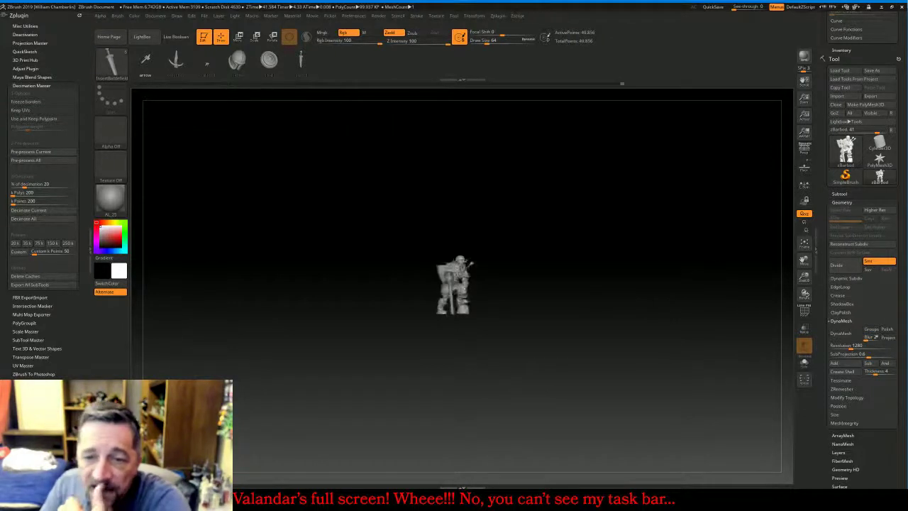
{"action": "left_click_drag", "start_coordinate": [636, 270], "coordinate": [644, 269]}
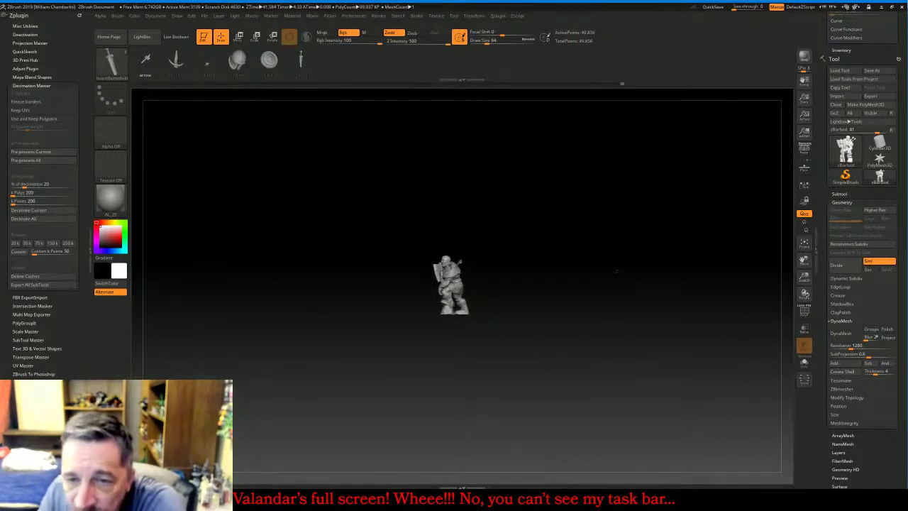
{"action": "left_click_drag", "start_coordinate": [646, 268], "coordinate": [653, 270]}
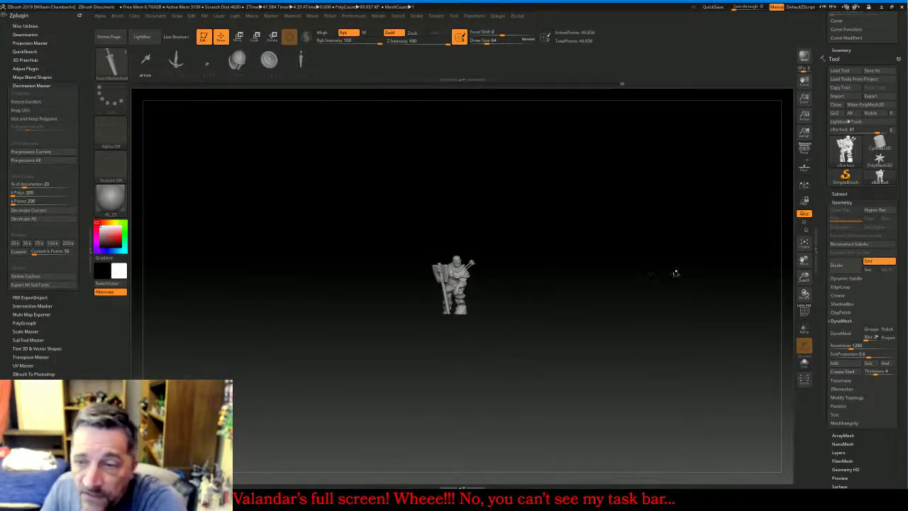
{"action": "left_click", "coordinate": [803, 243]}
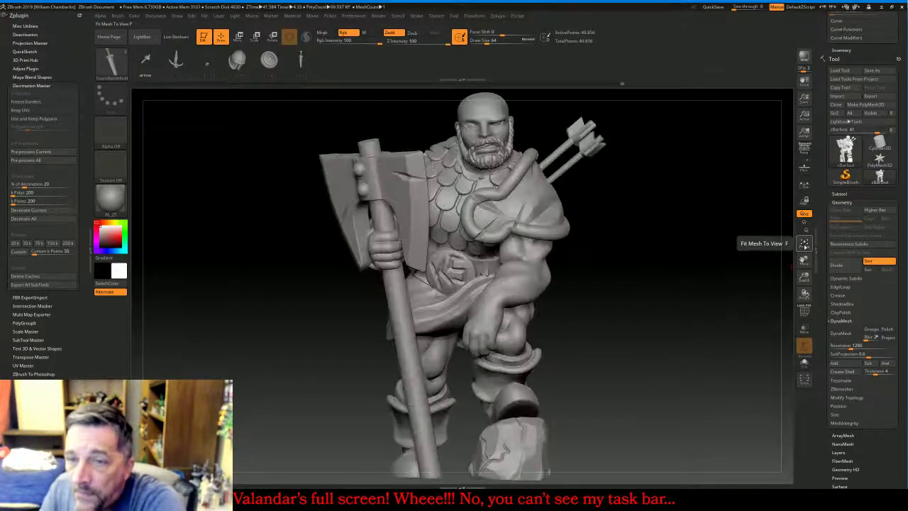
{"action": "left_click_drag", "start_coordinate": [805, 277], "coordinate": [803, 271]}
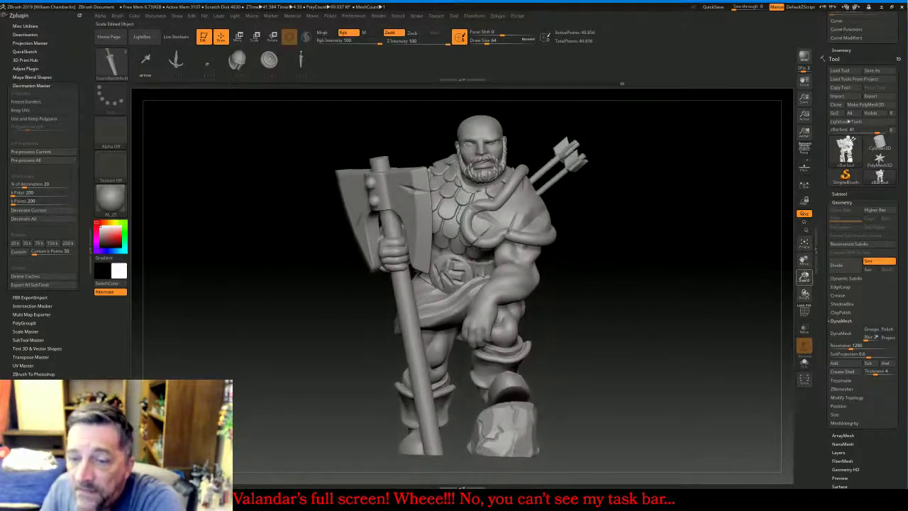
{"action": "left_click_drag", "start_coordinate": [735, 287], "coordinate": [734, 283]}
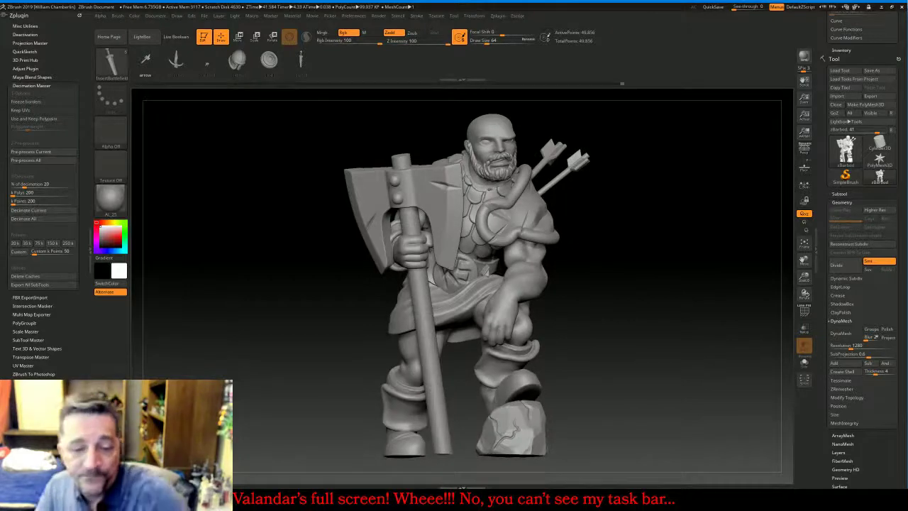
{"action": "key", "text": "alt+Tab"}
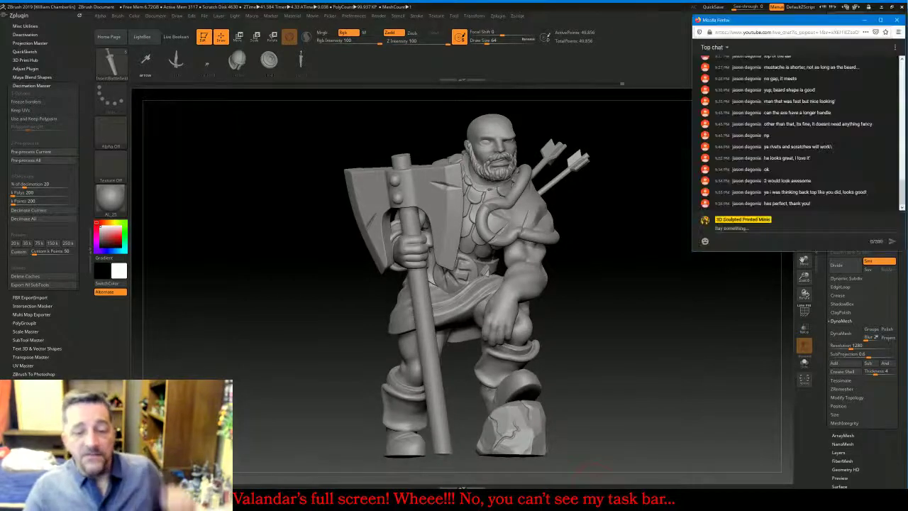